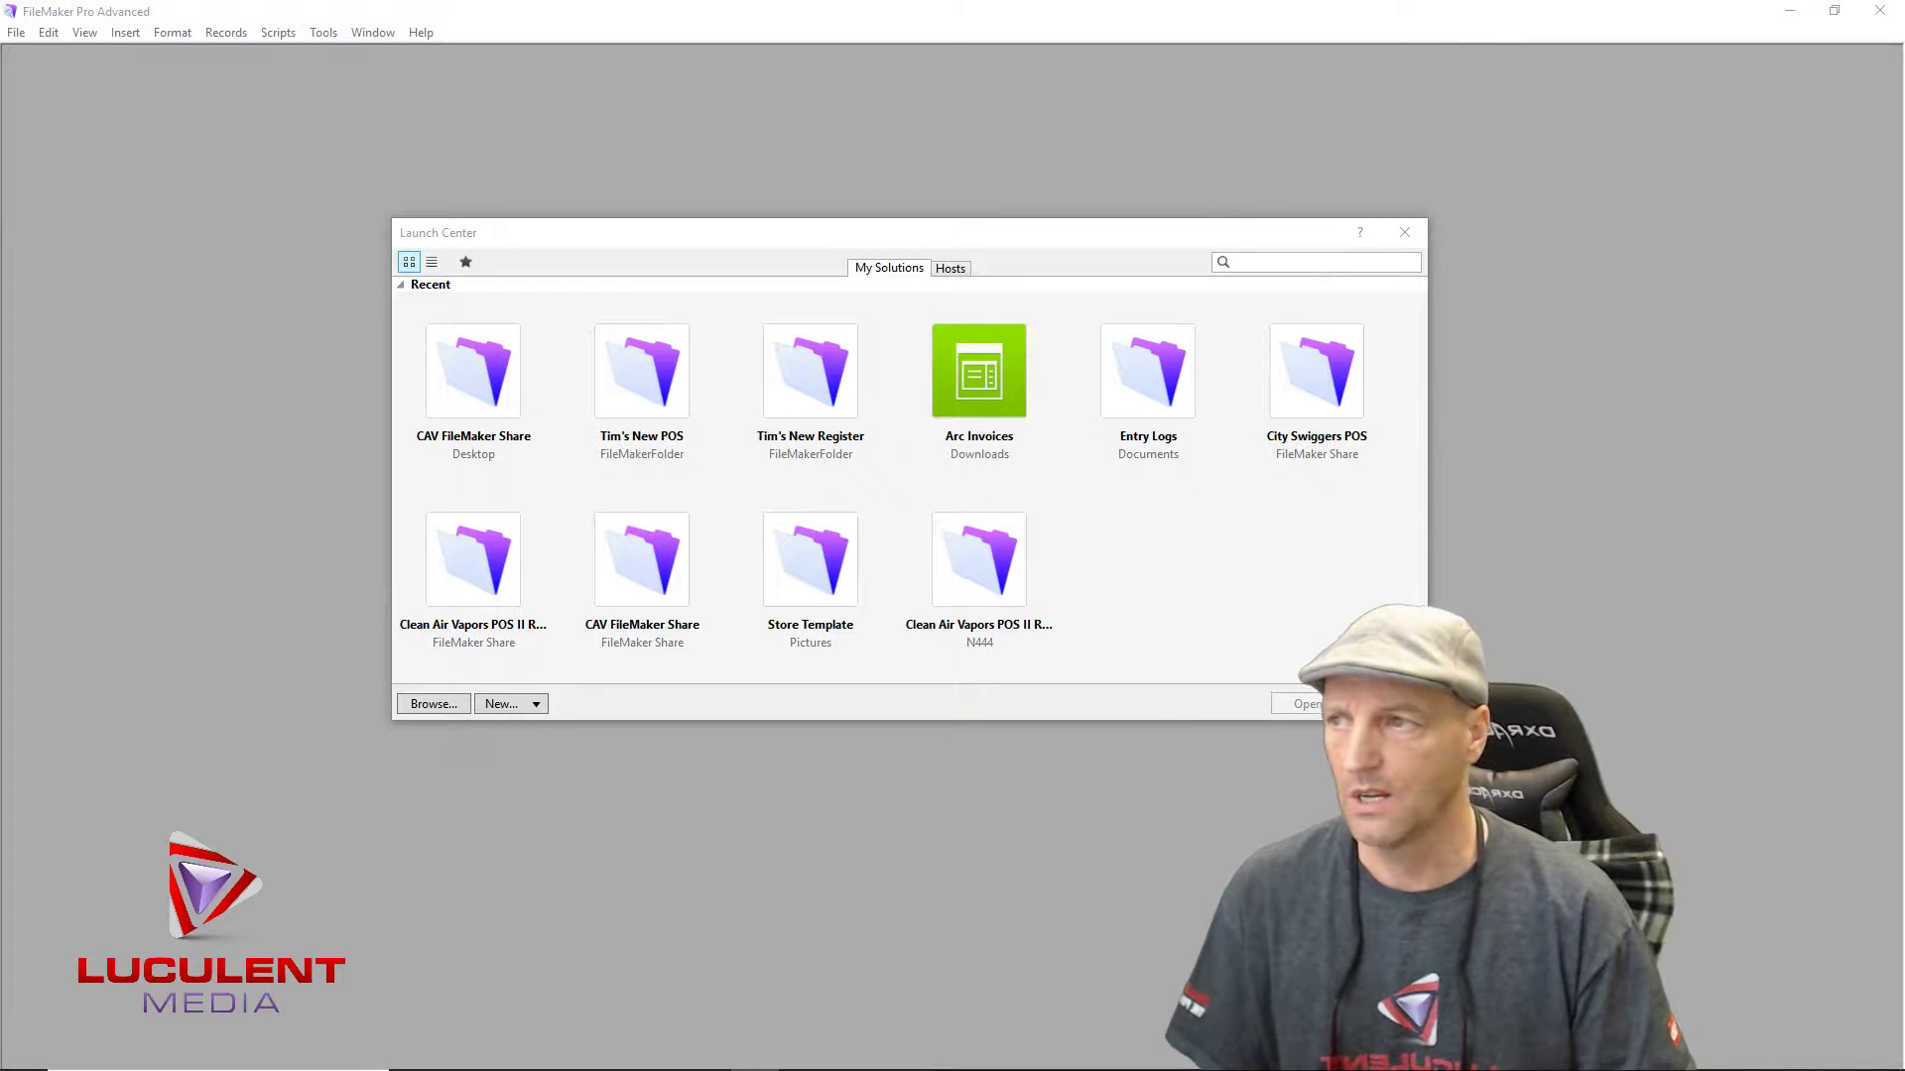
Step: Create a new blank database file named My Solution in the luculent_media folder
left_click(513, 710)
left_click(533, 729)
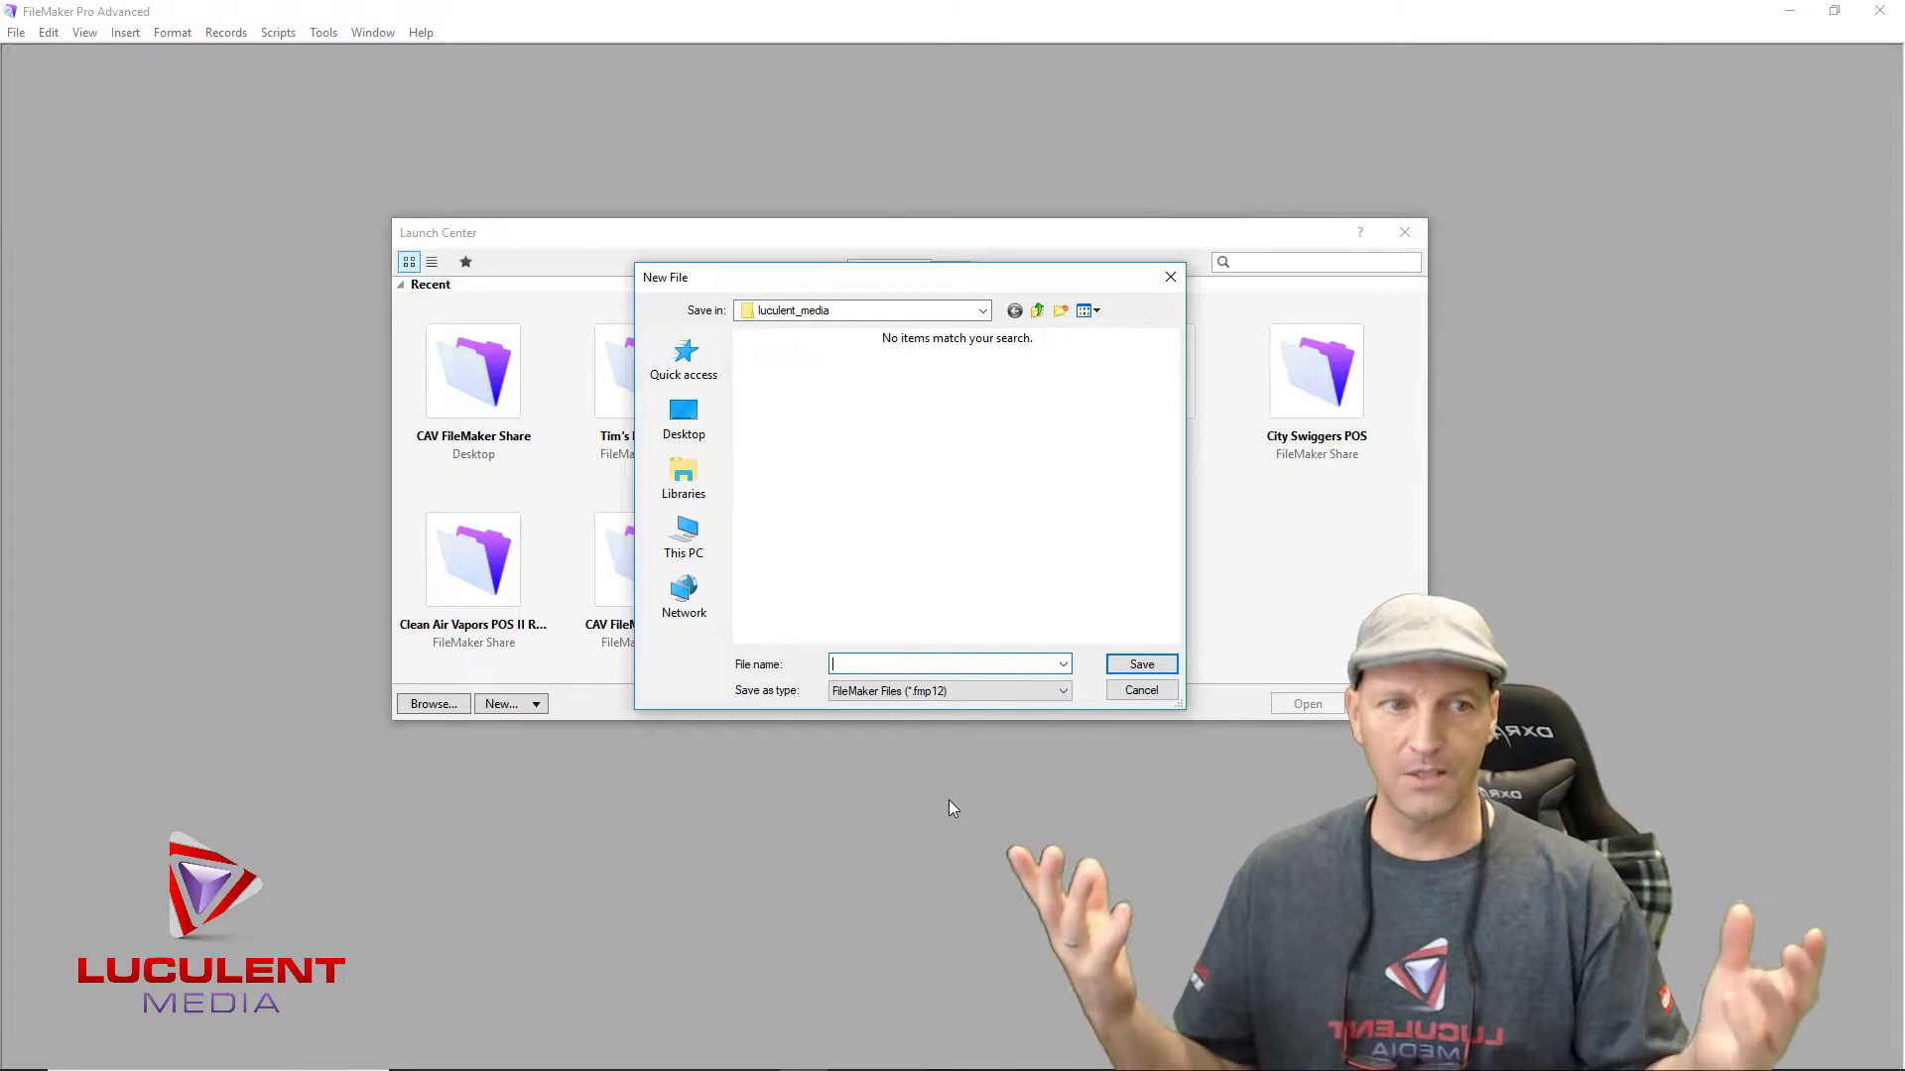
type("My ")
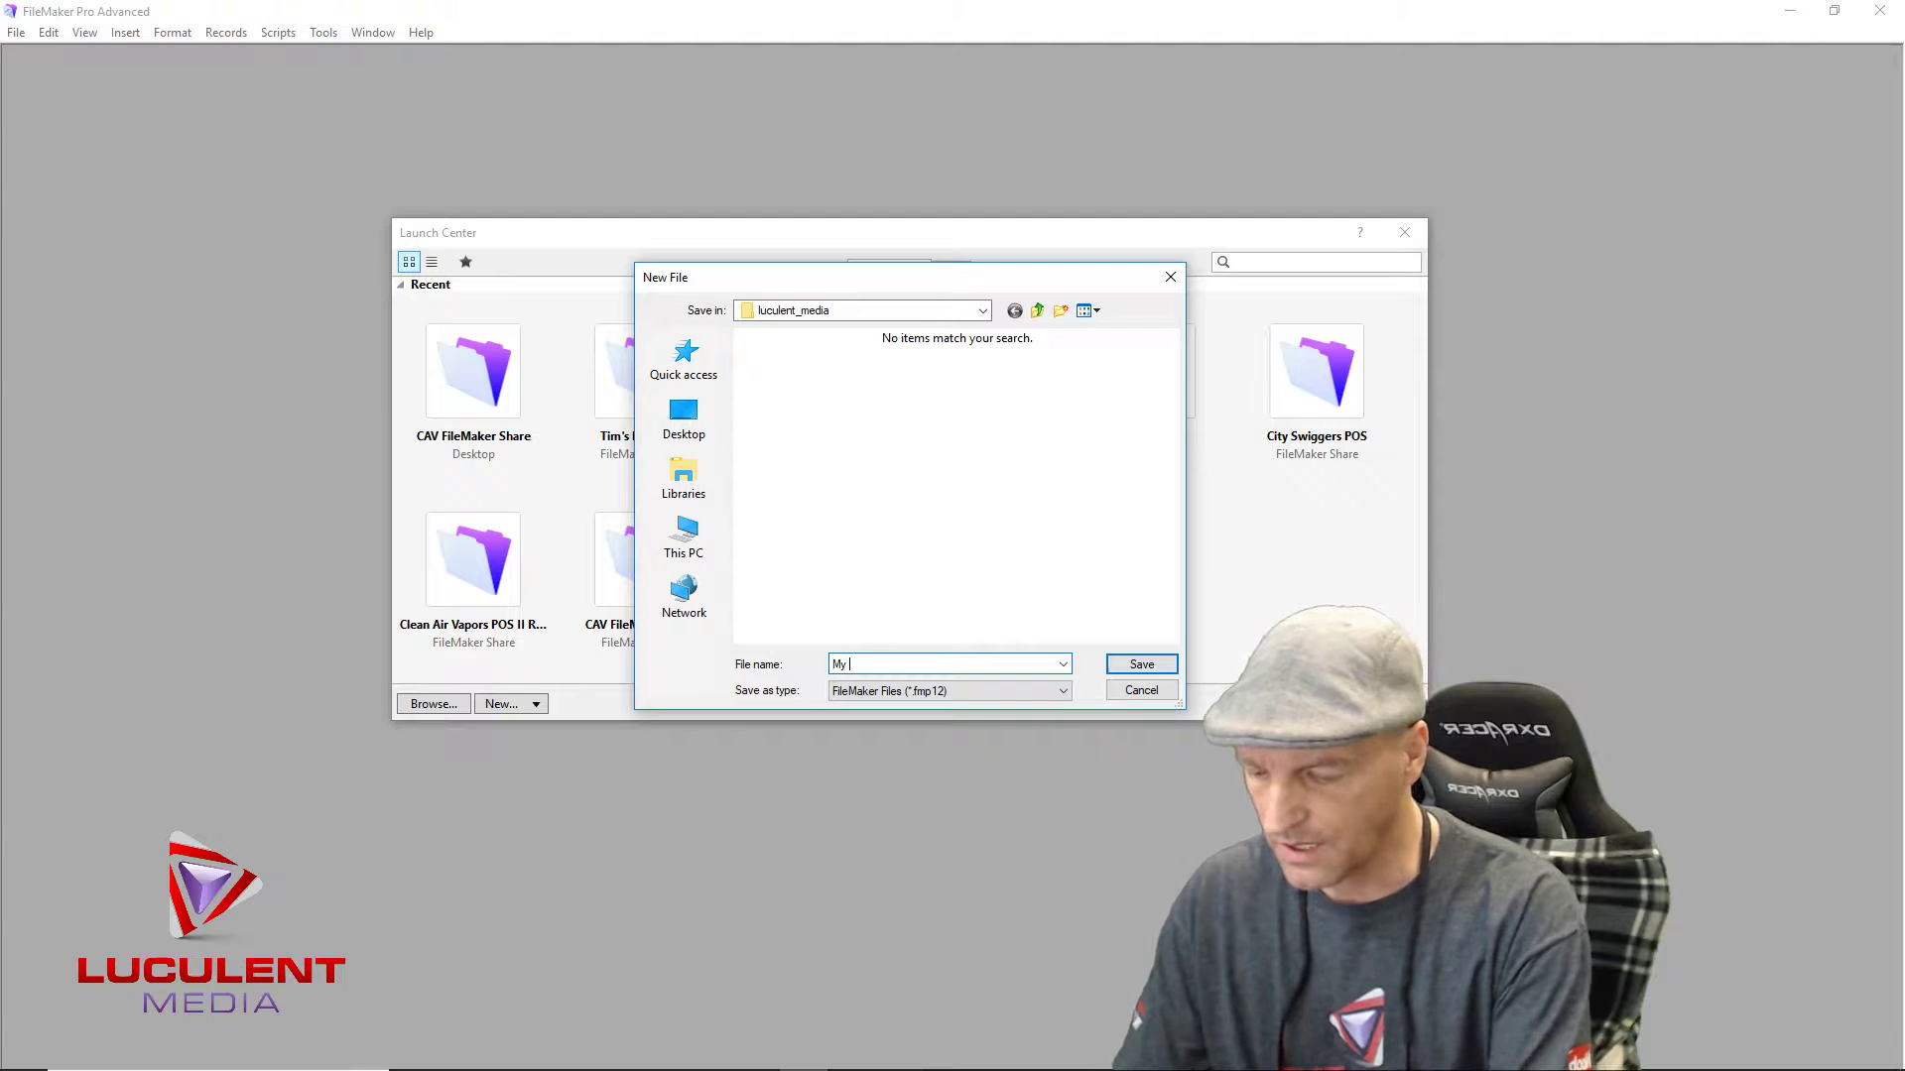
type("Solution")
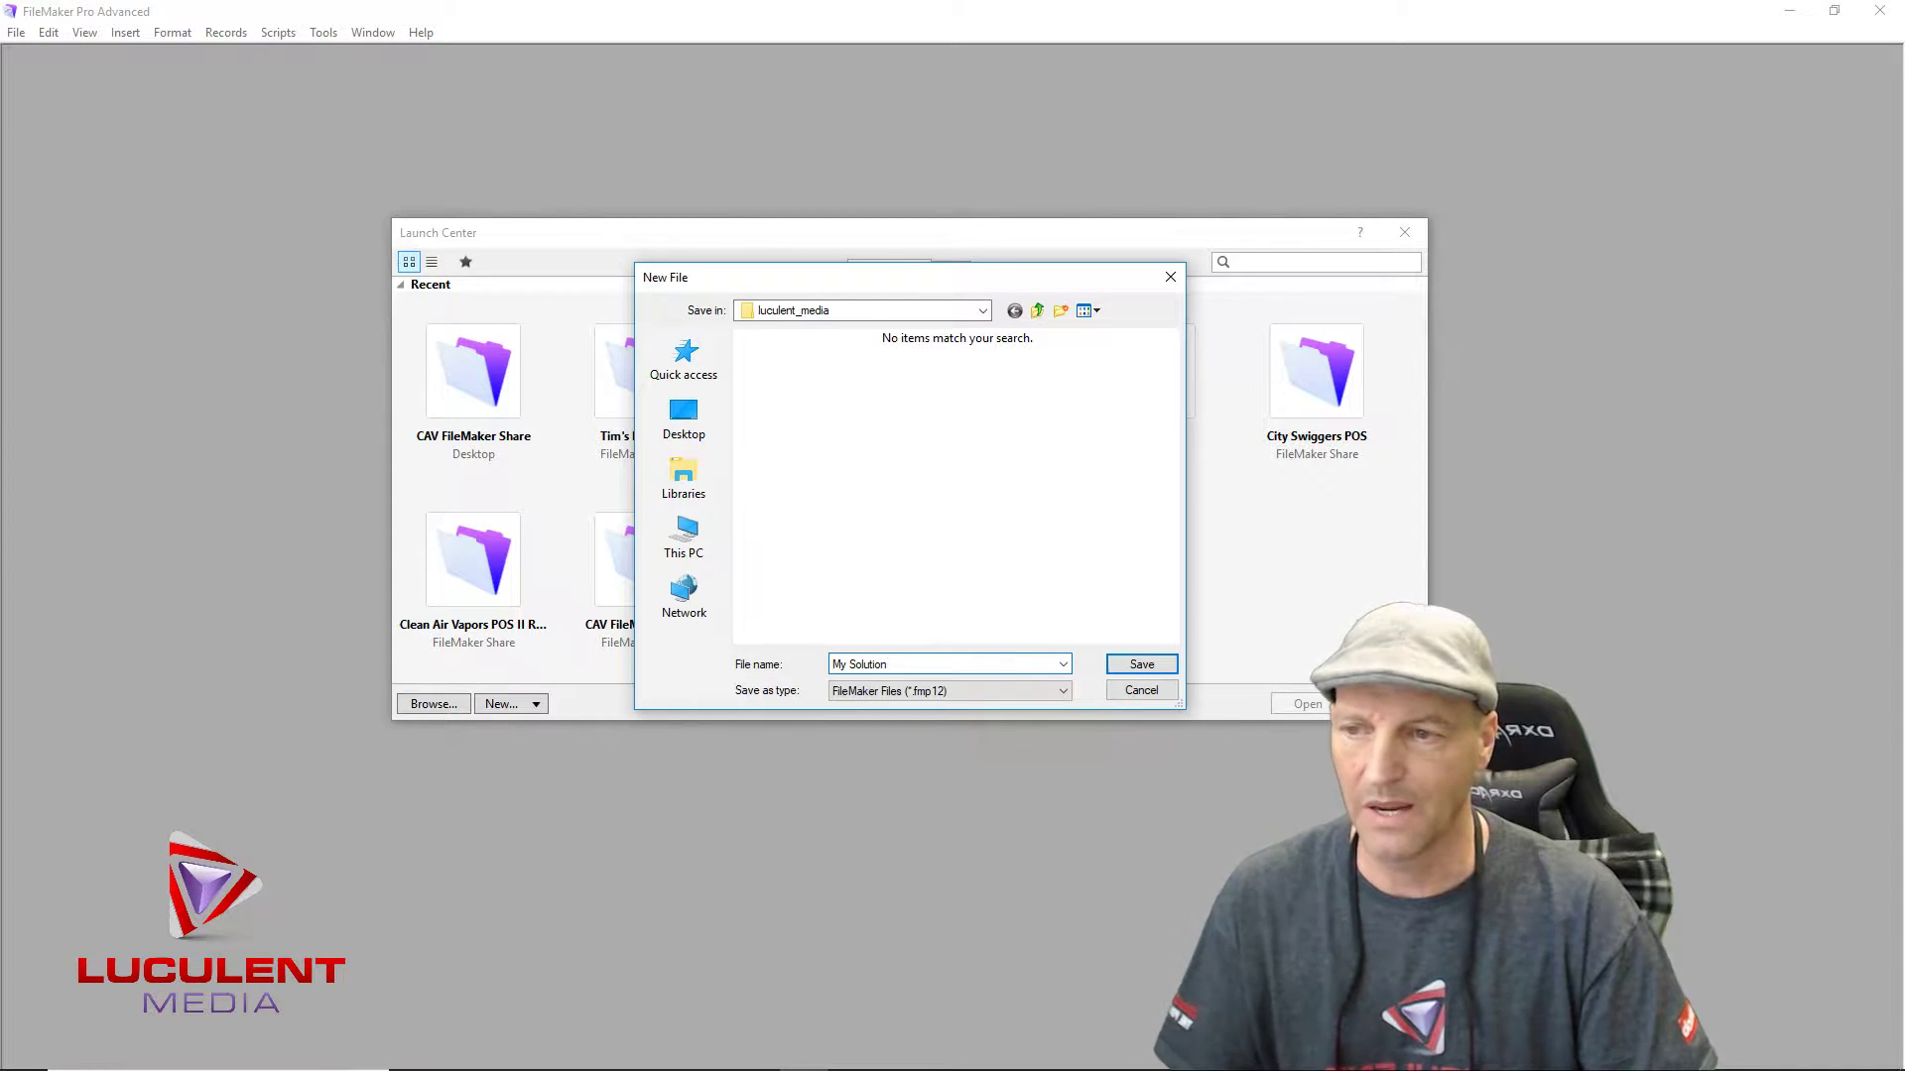
left_click(1154, 665)
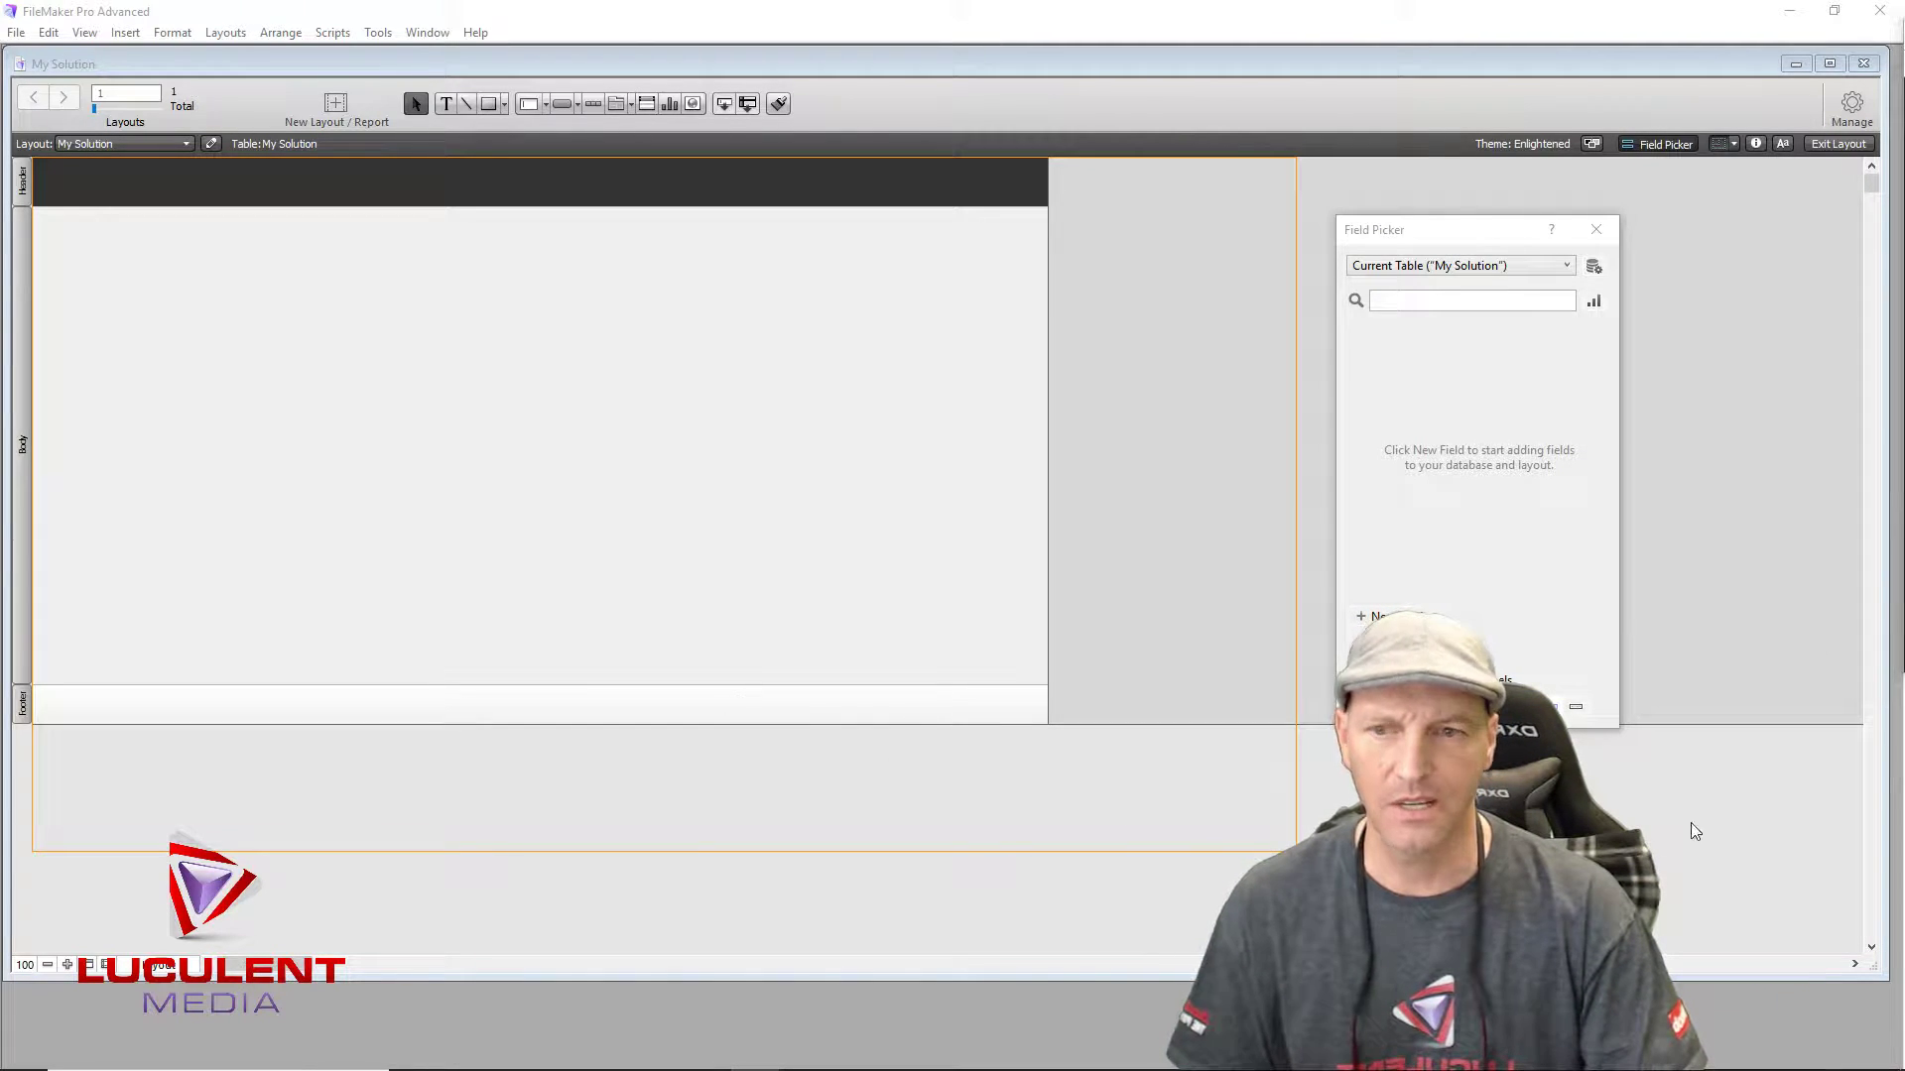
left_click(1267, 856)
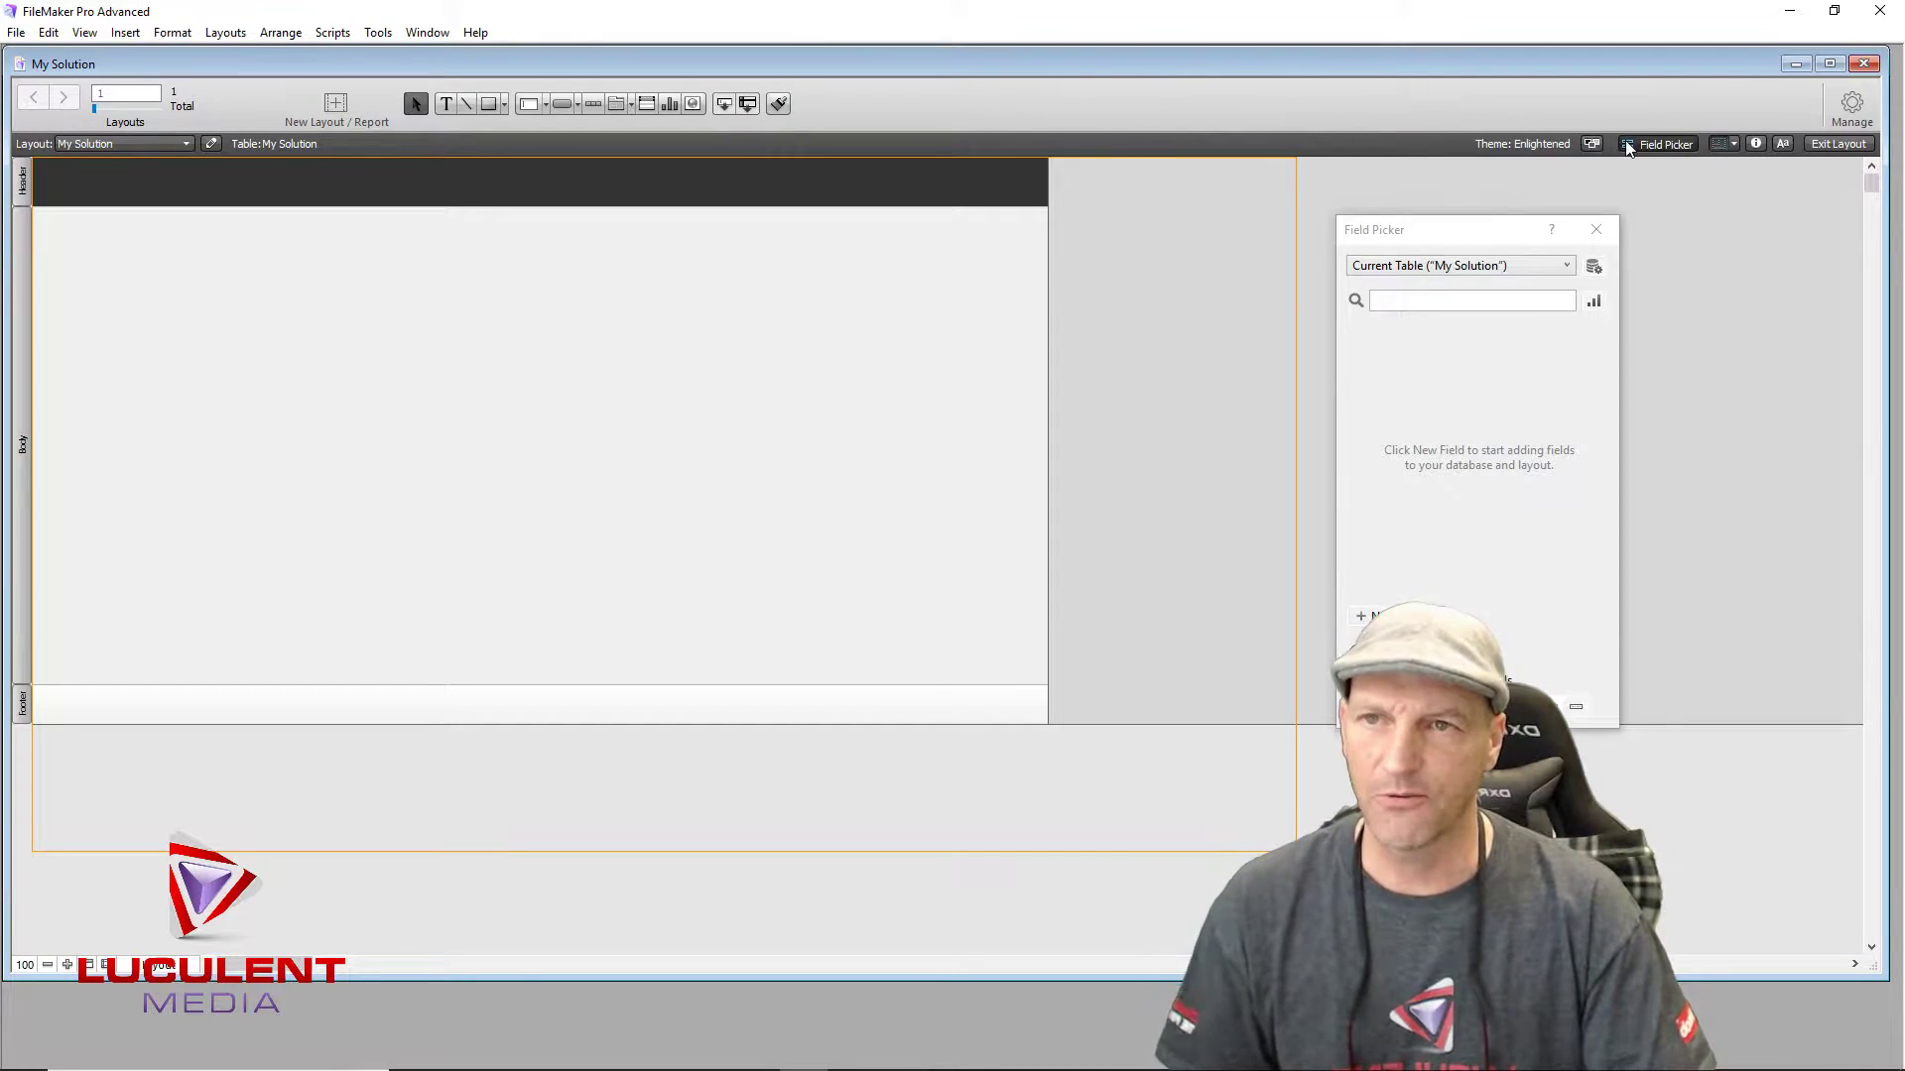
left_click(1735, 144)
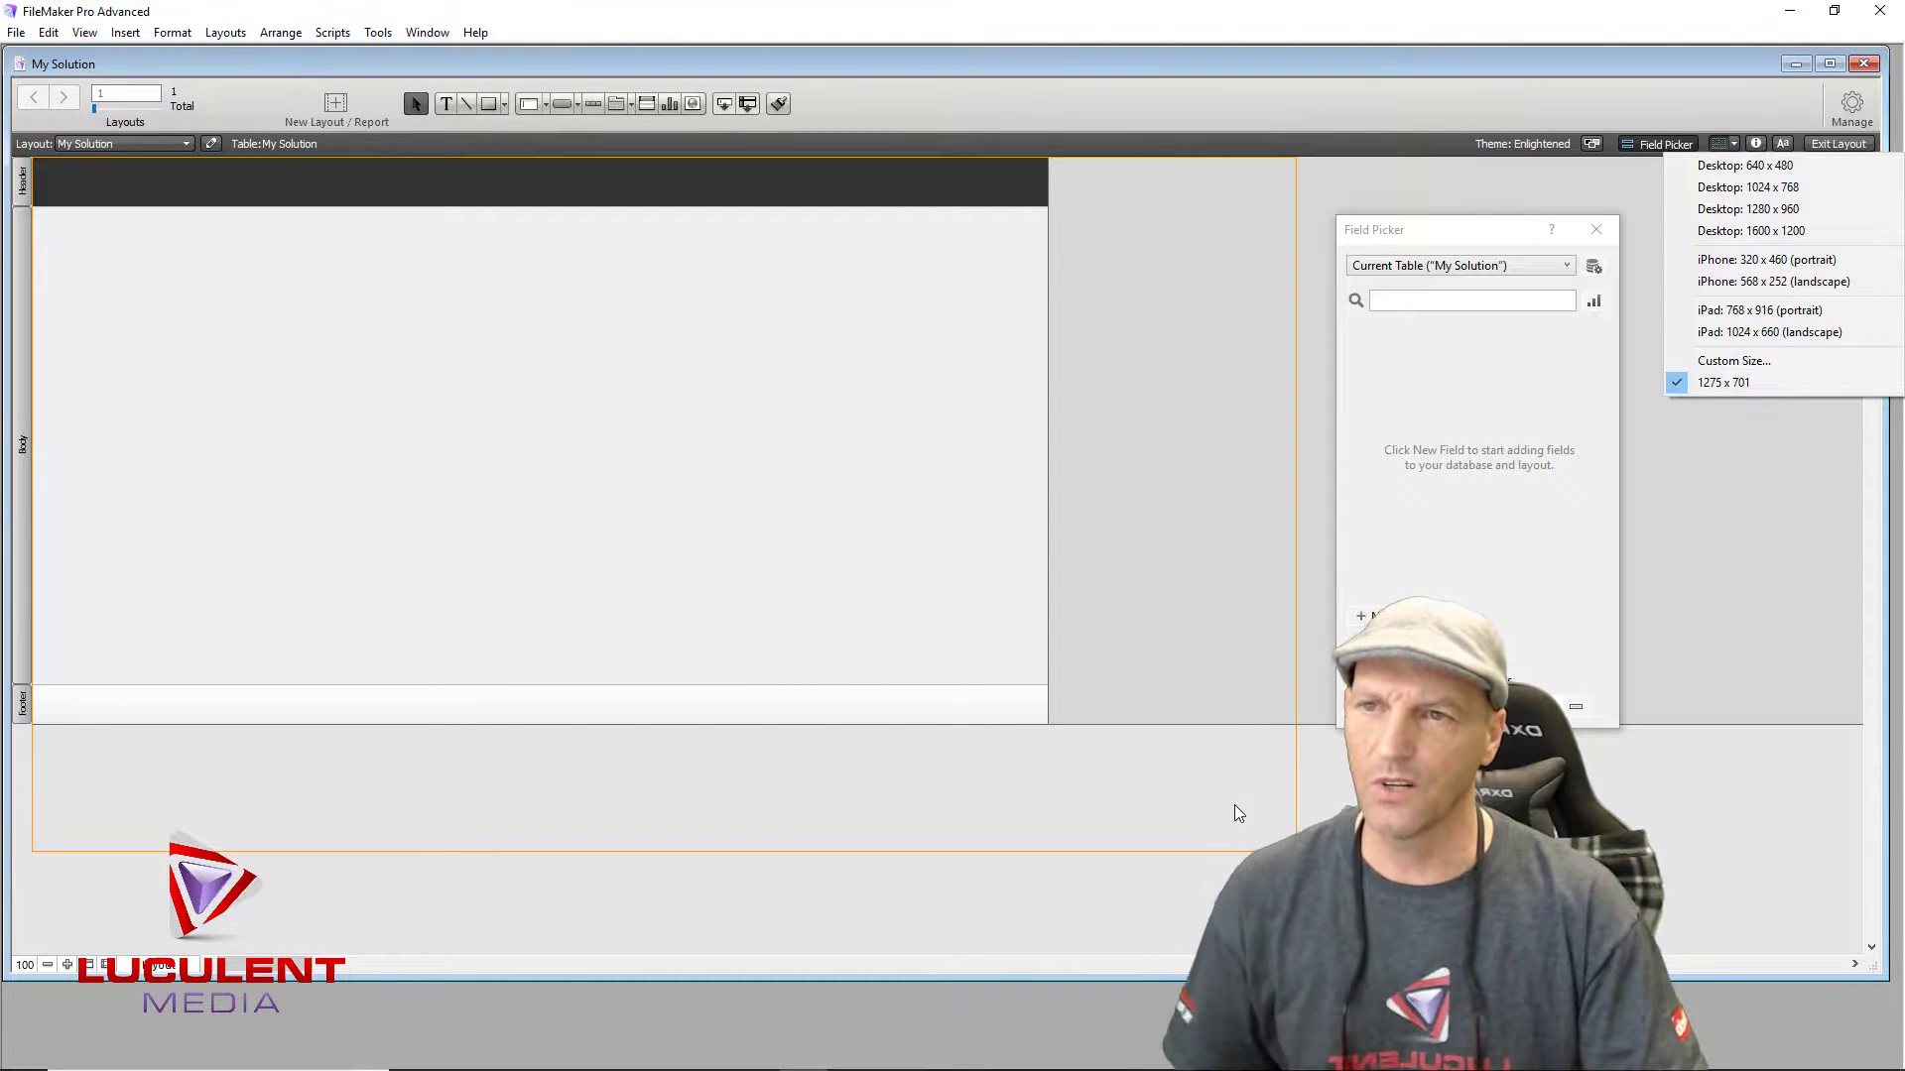
left_click(1434, 176)
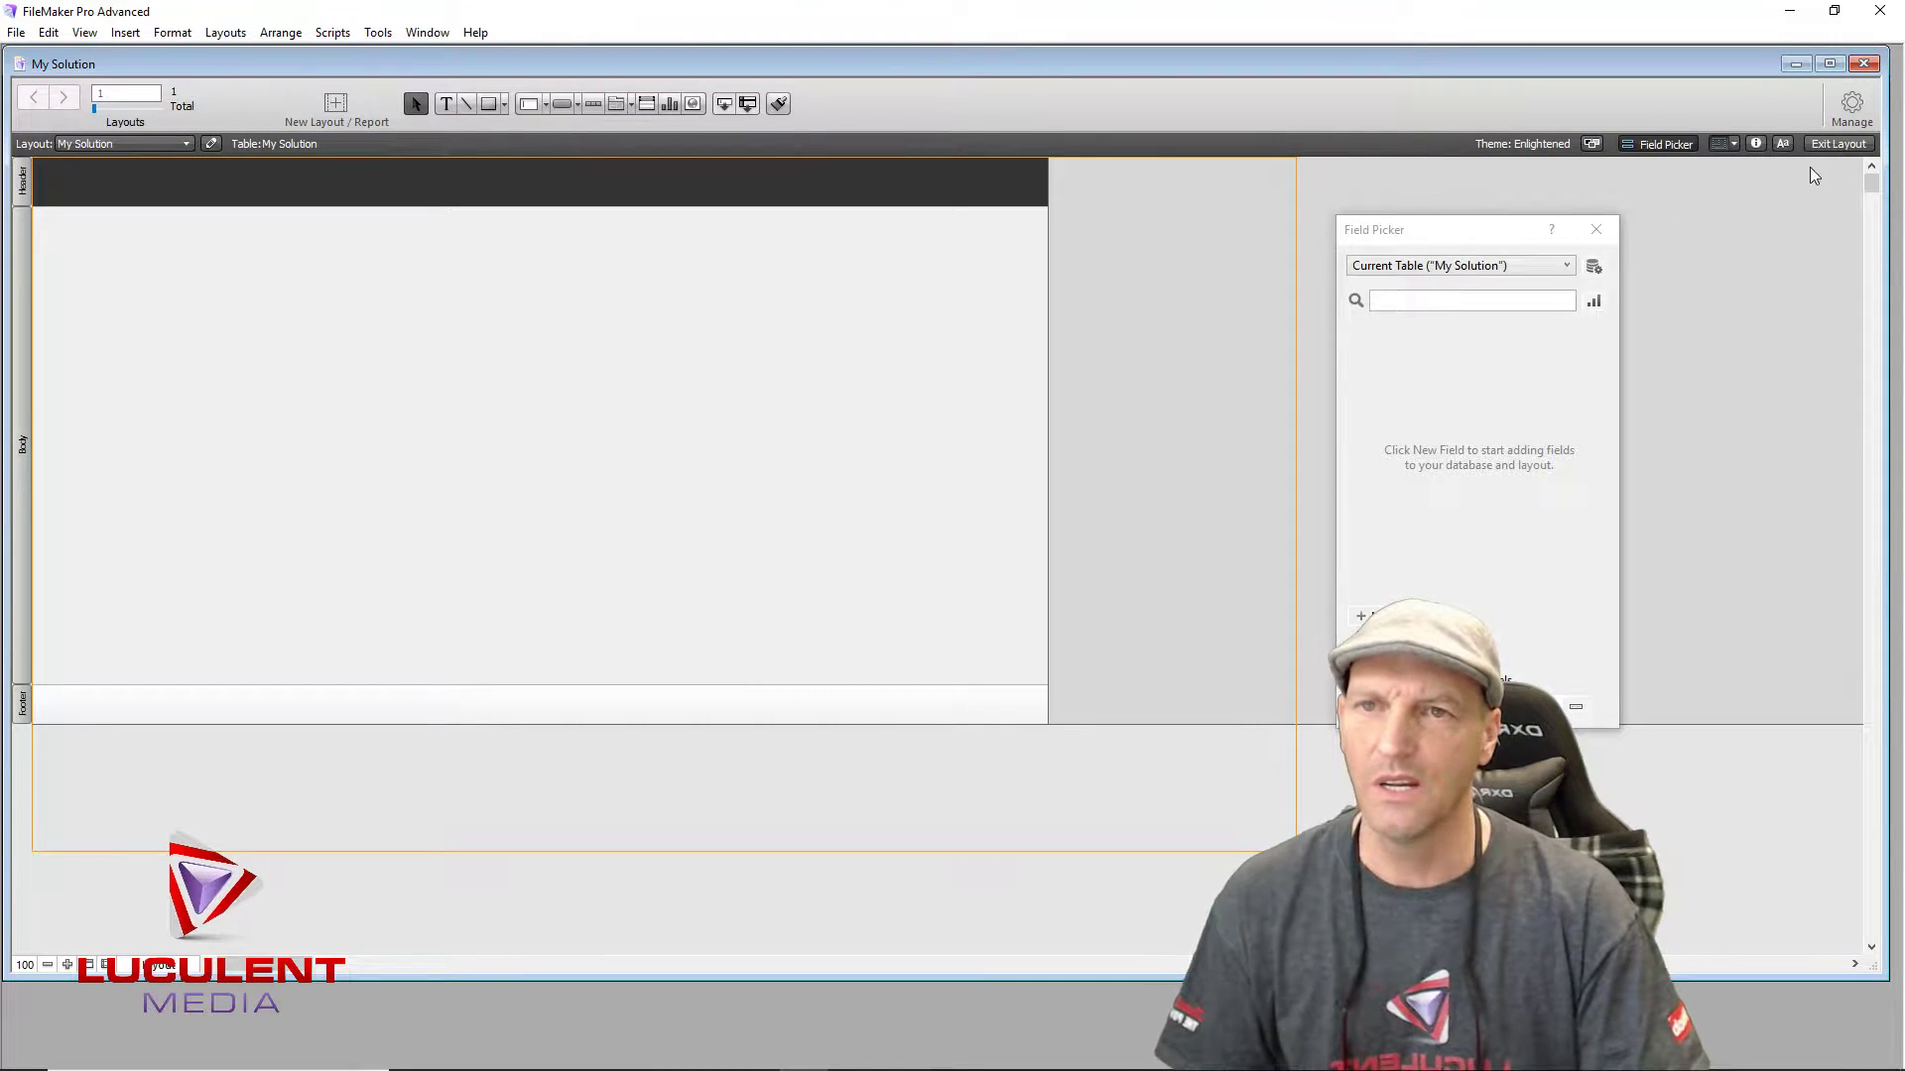
left_click(1837, 145)
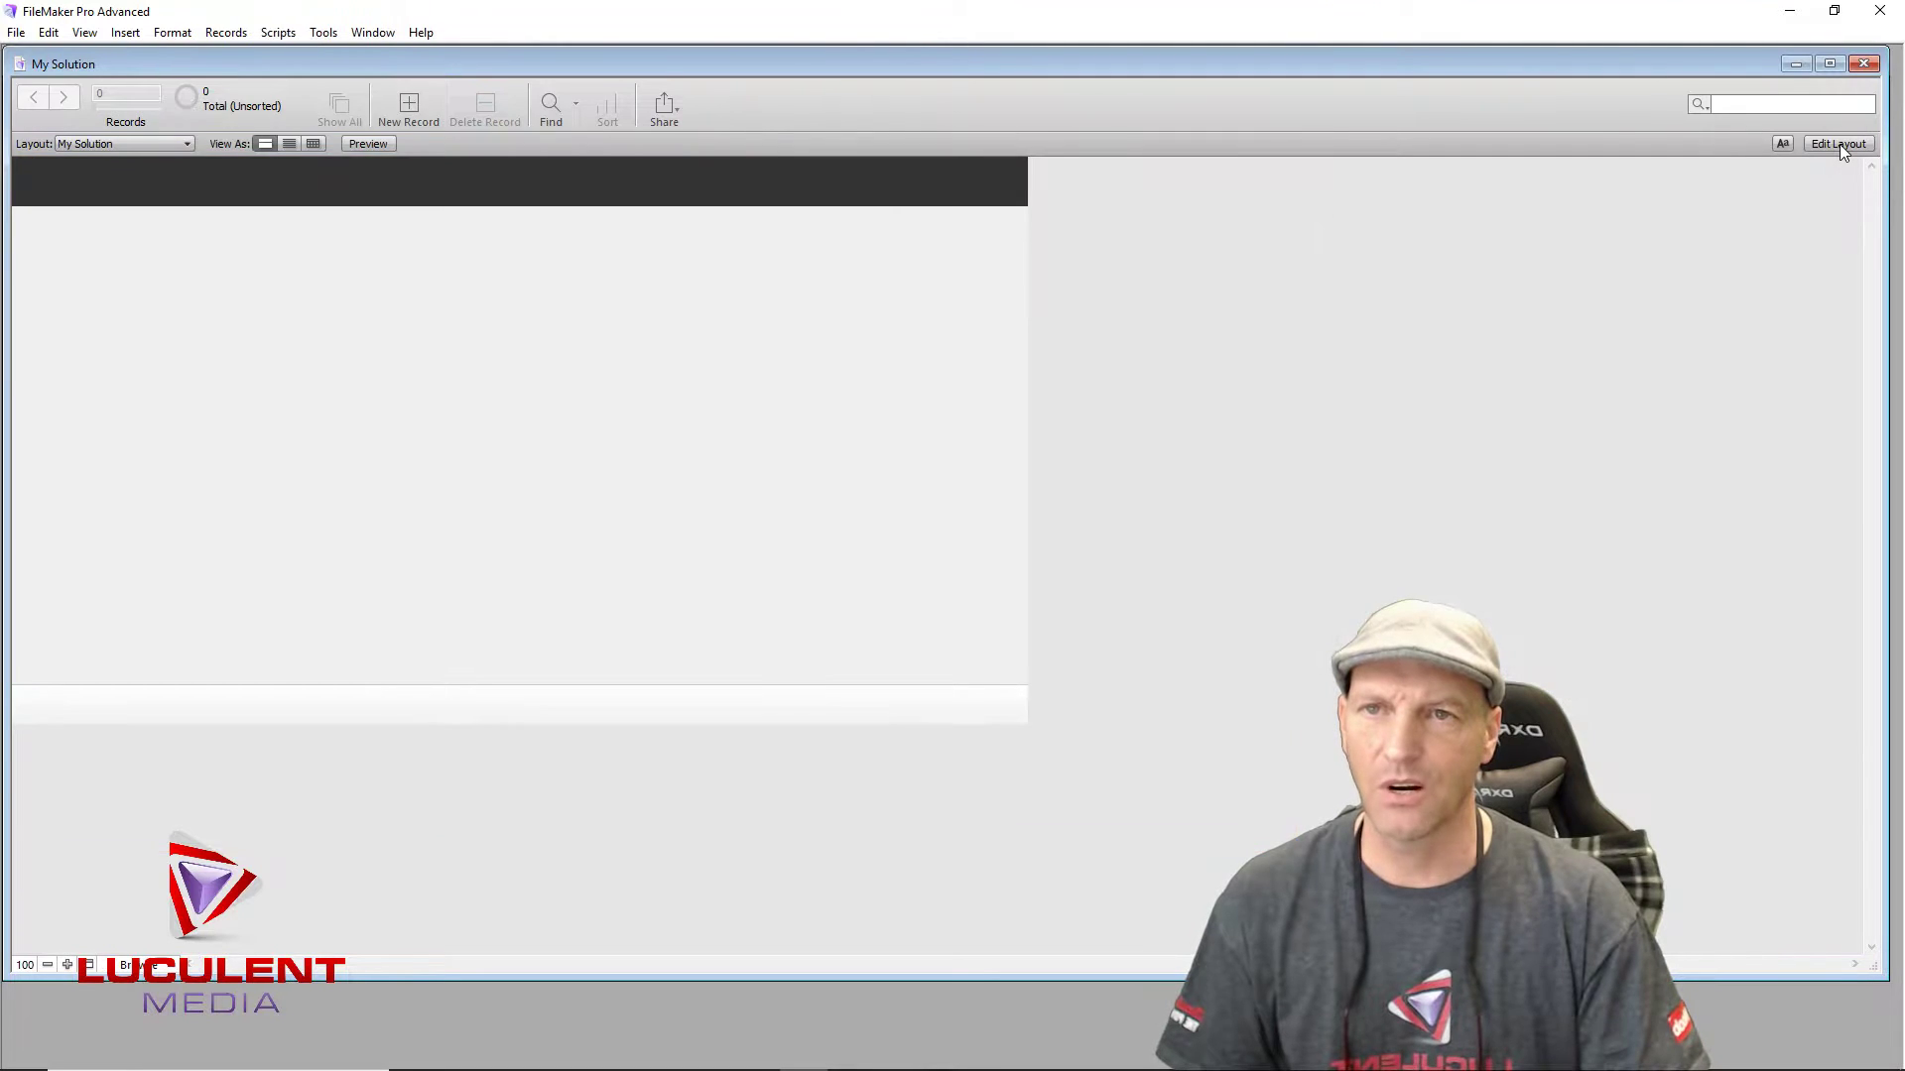
left_click(1839, 145)
Step: Open the database's table definitions and add a new table named Menu
left_click(1849, 121)
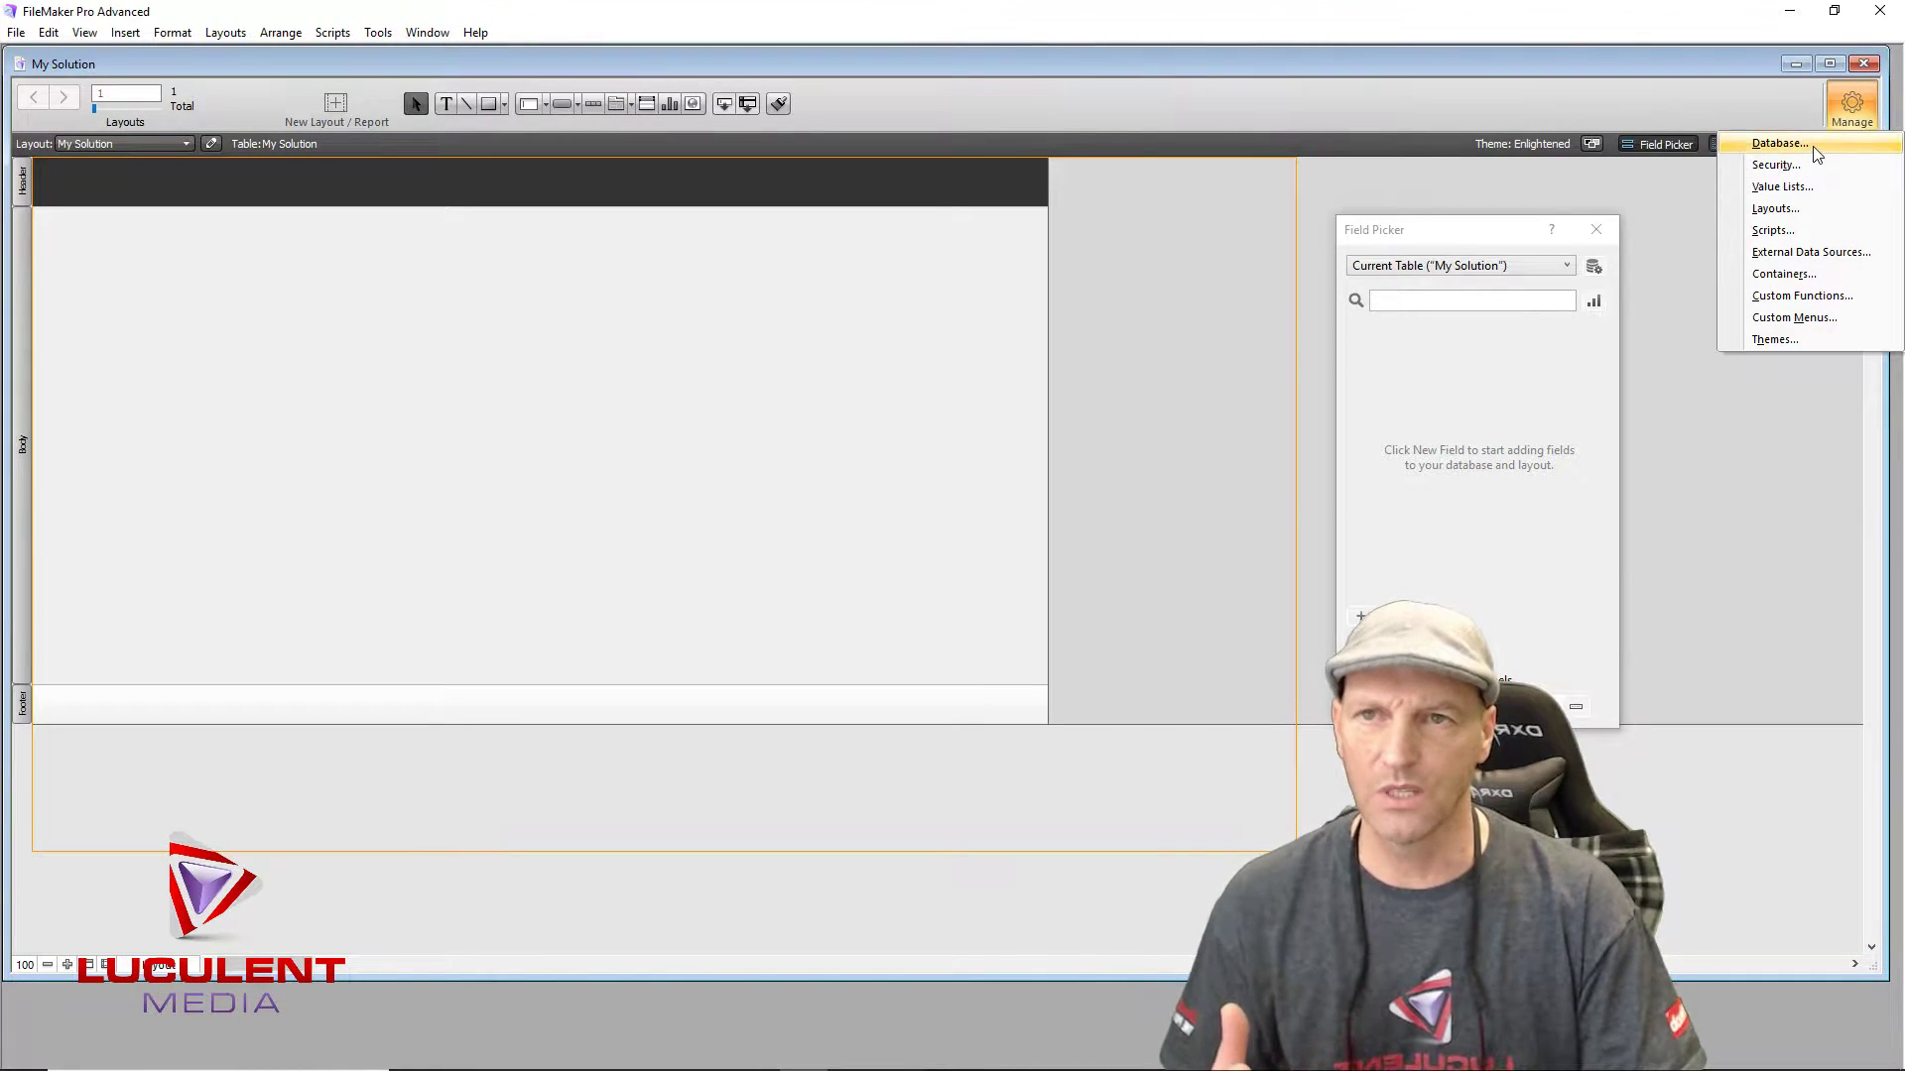
left_click(1813, 147)
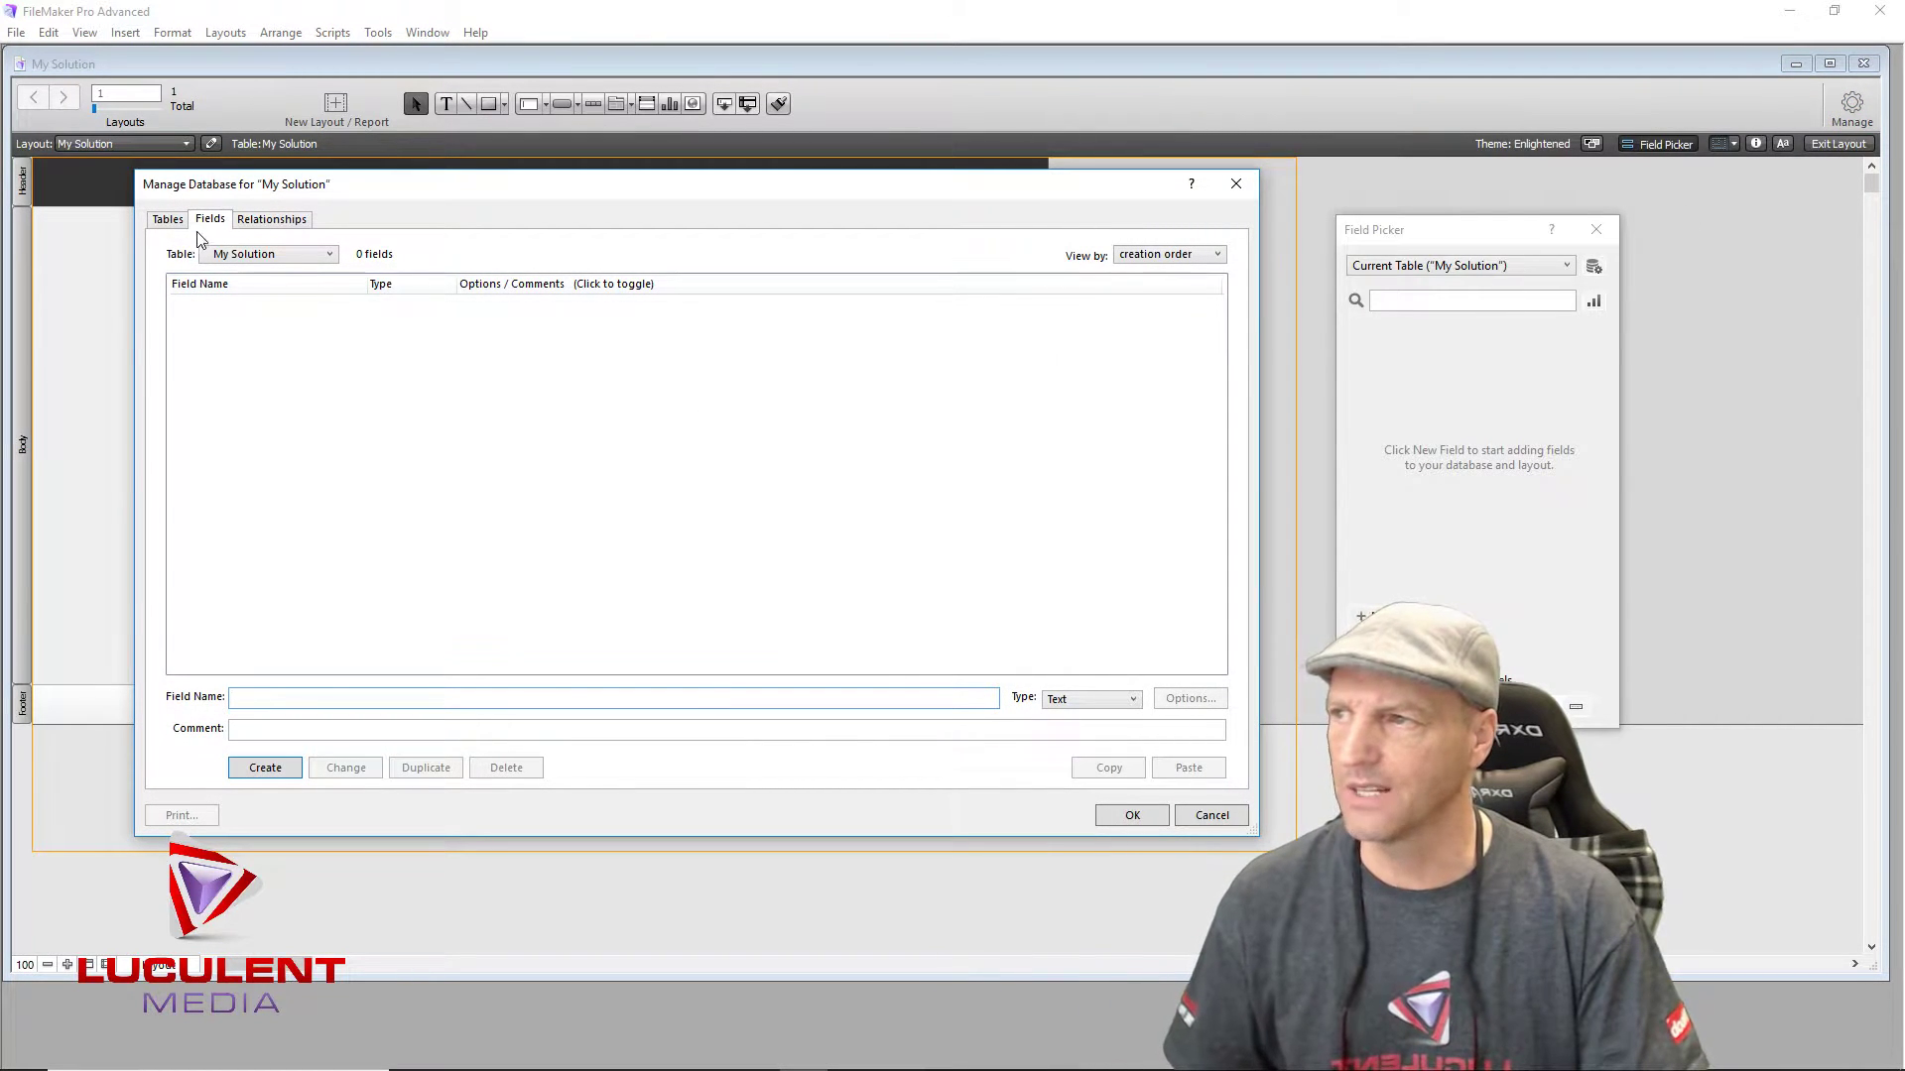
left_click(167, 219)
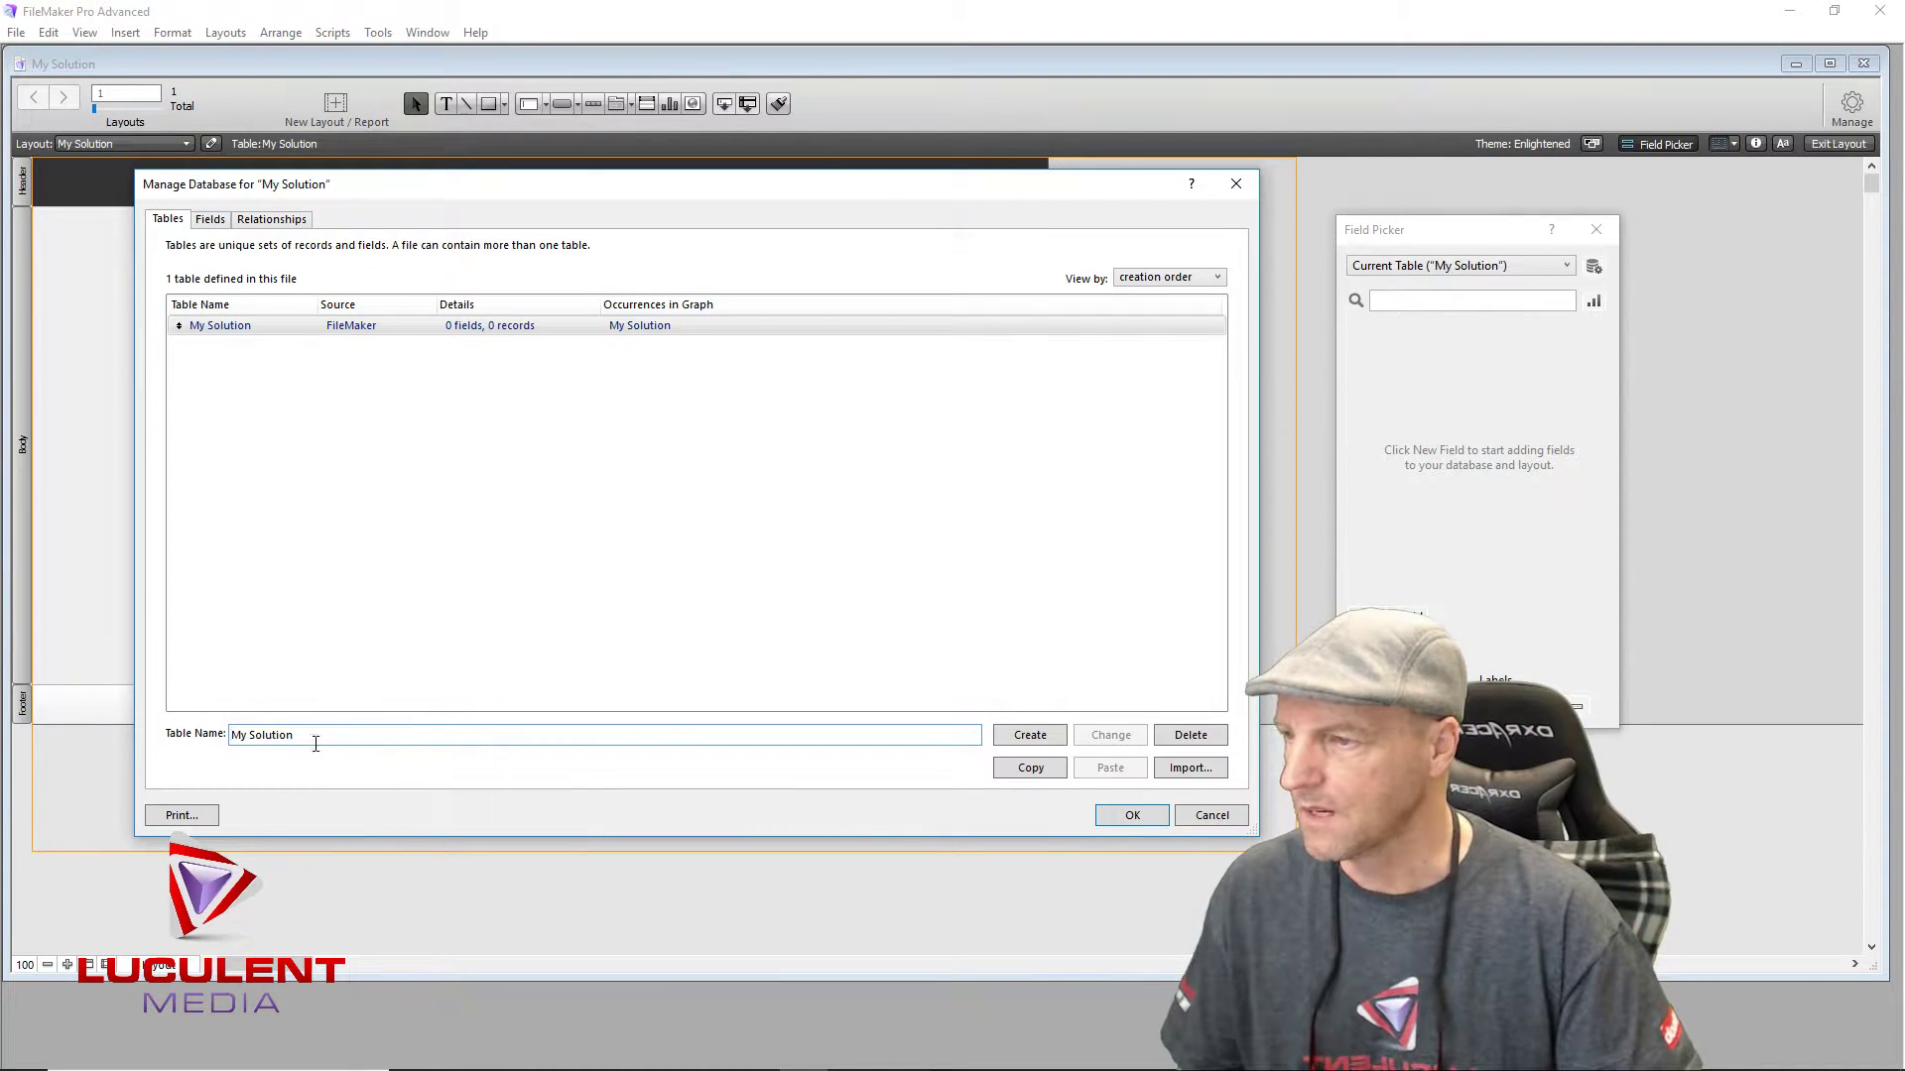
left_click_drag(305, 735, 235, 740)
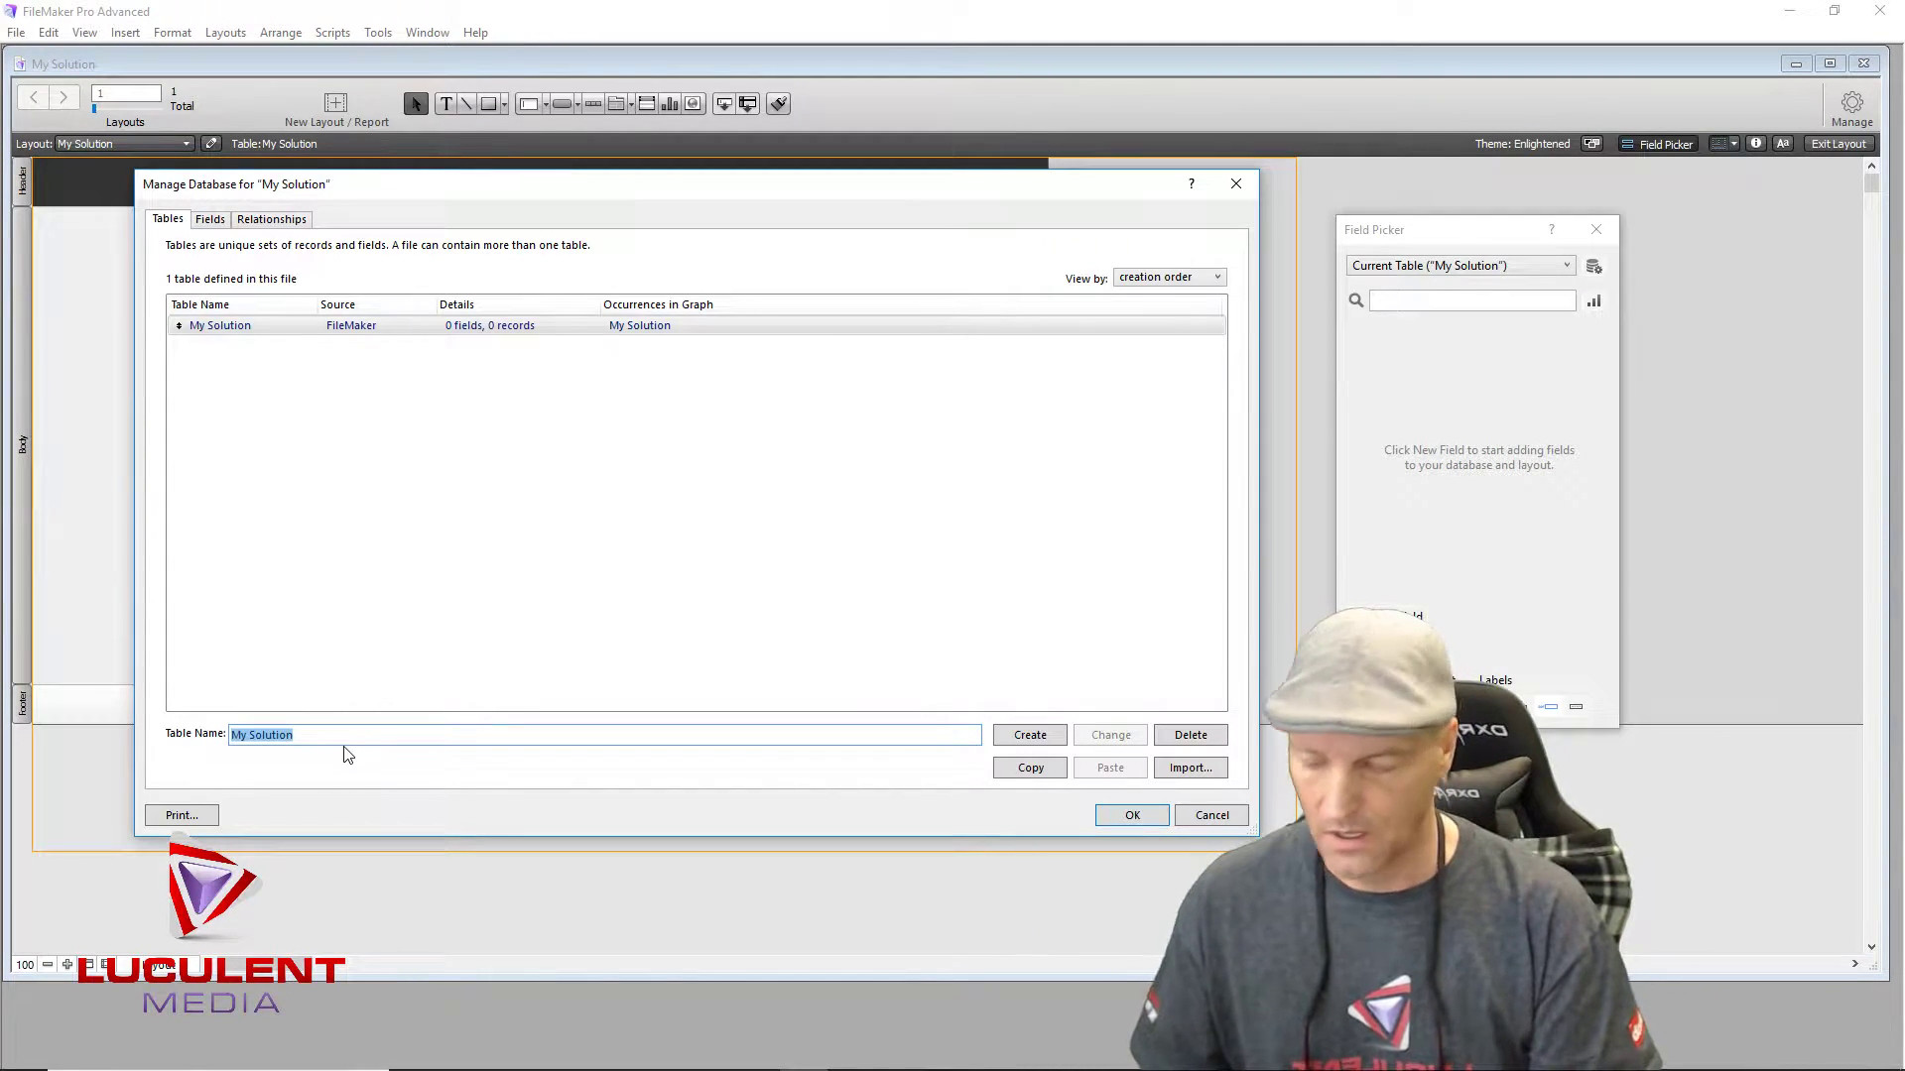
type("Menu")
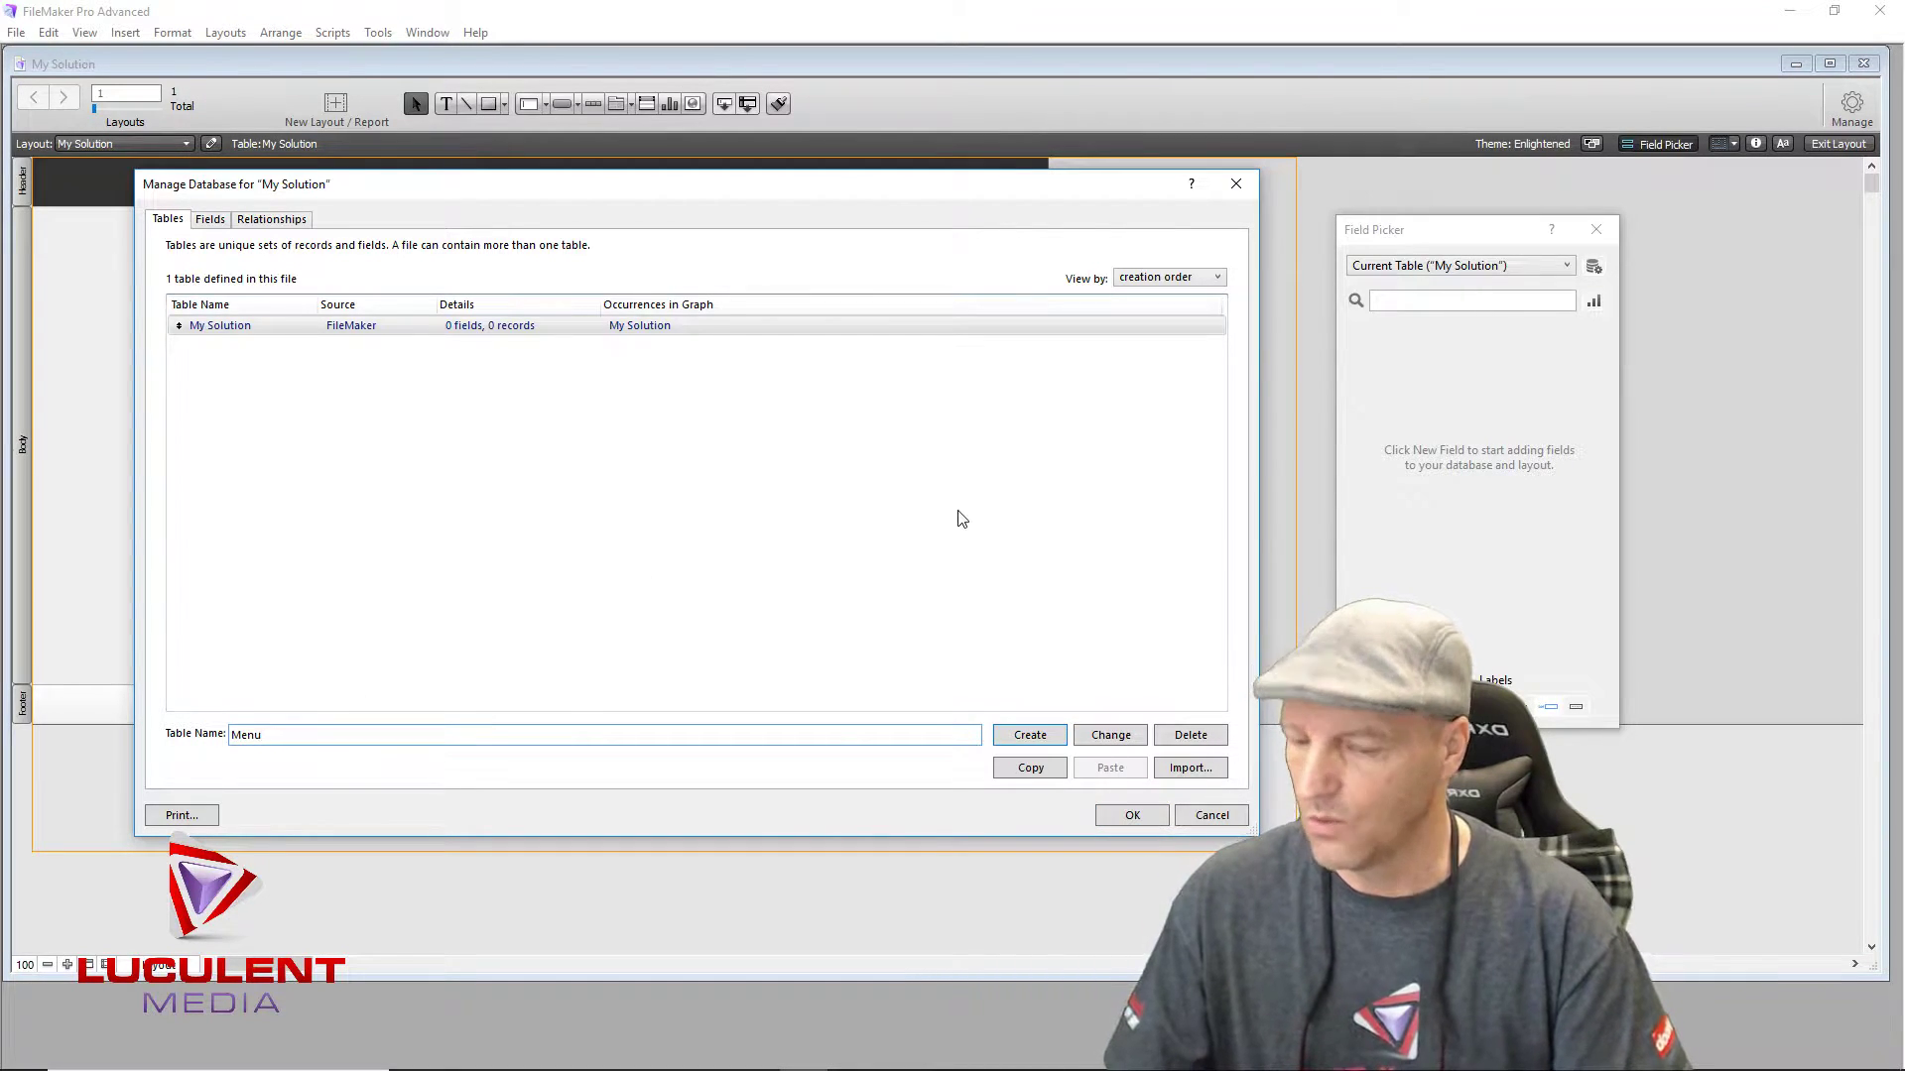
key("Return")
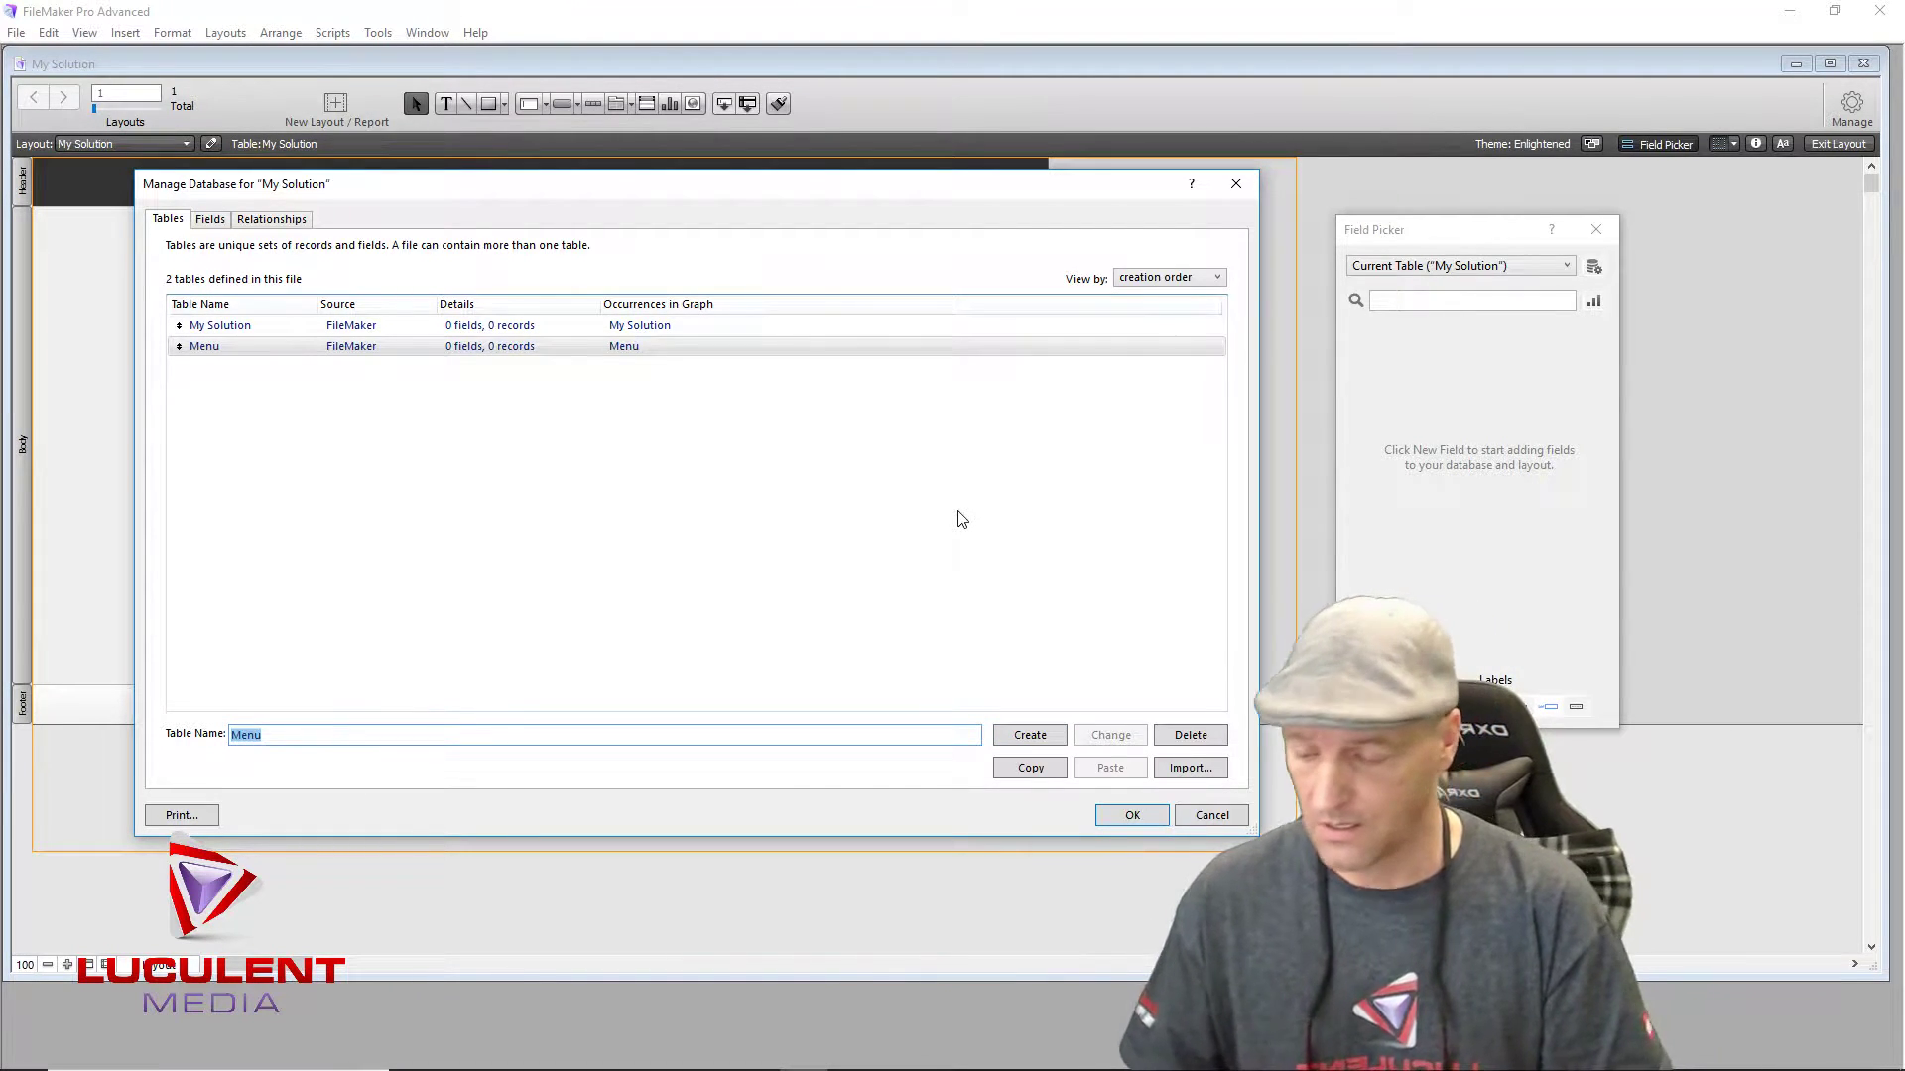
Step: Add two more tables to the database, named Back Office and Admin
type("Back ")
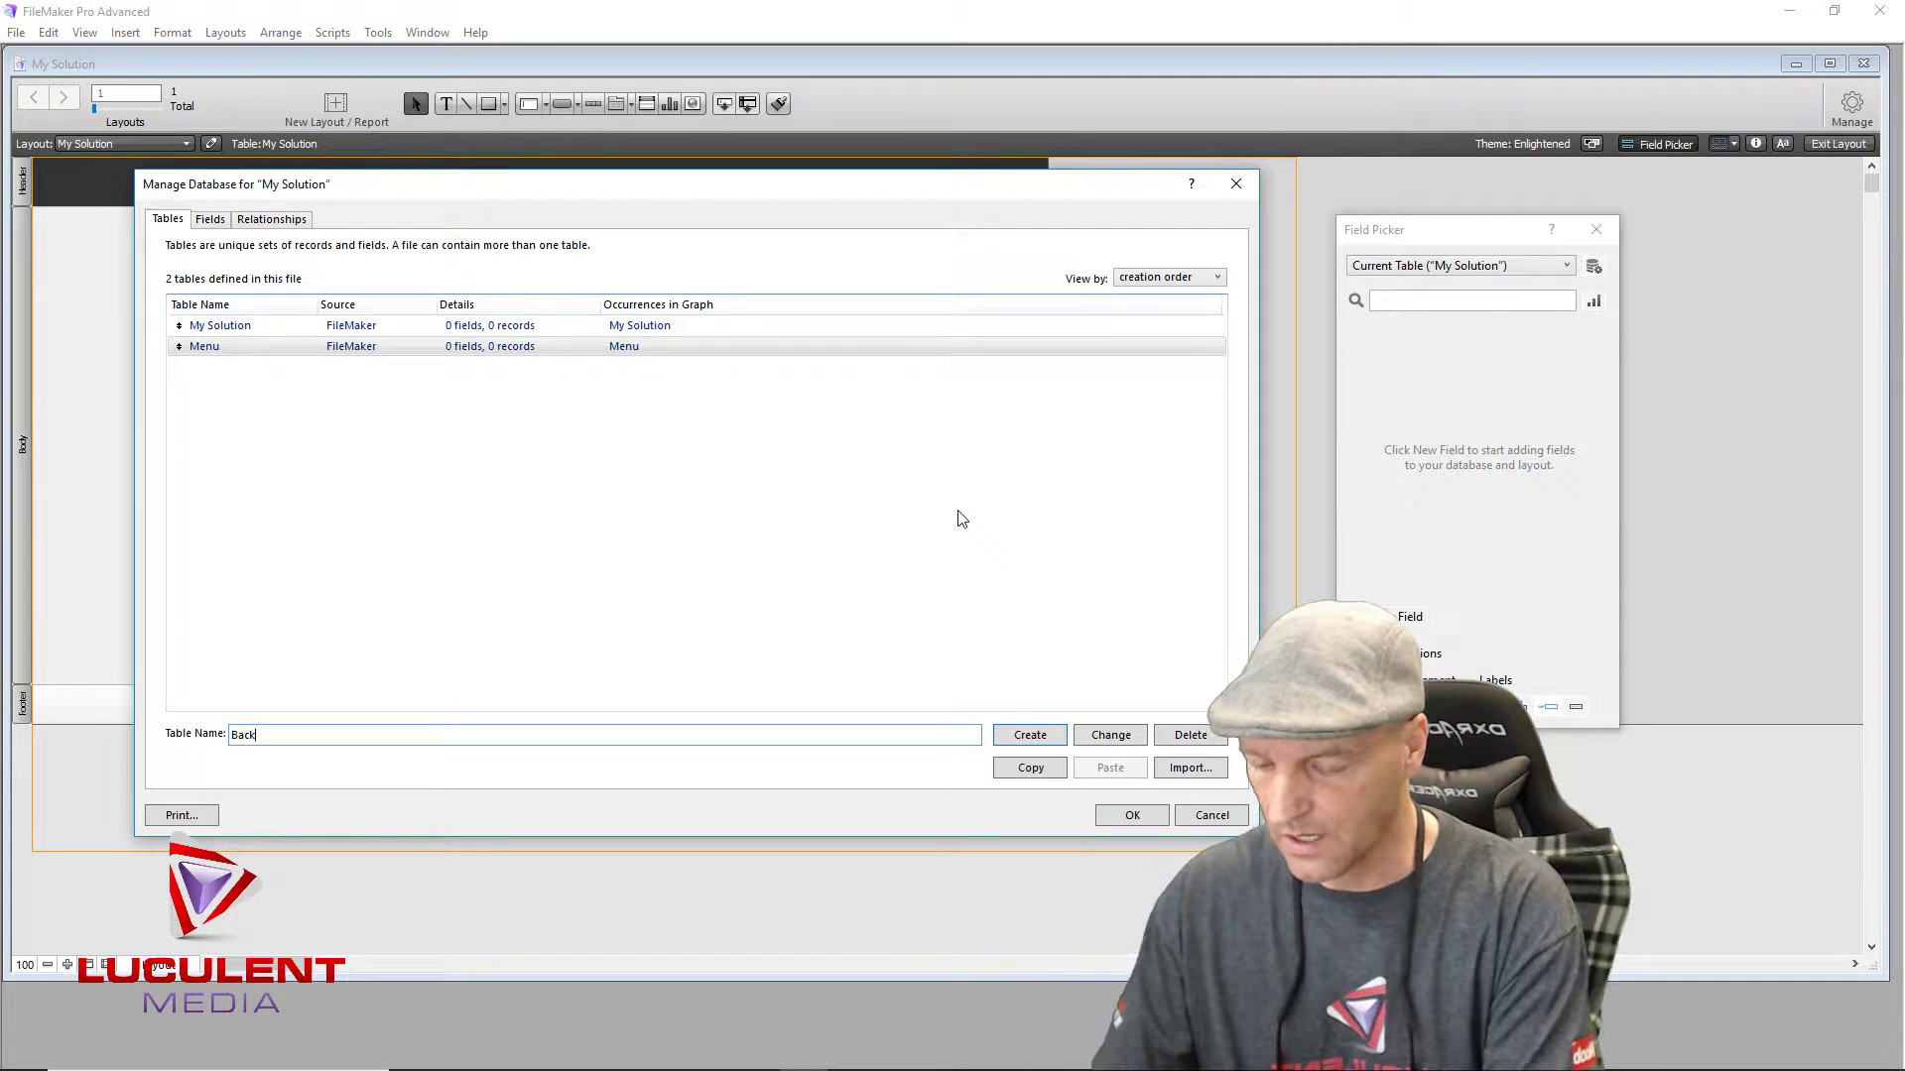
type("Office")
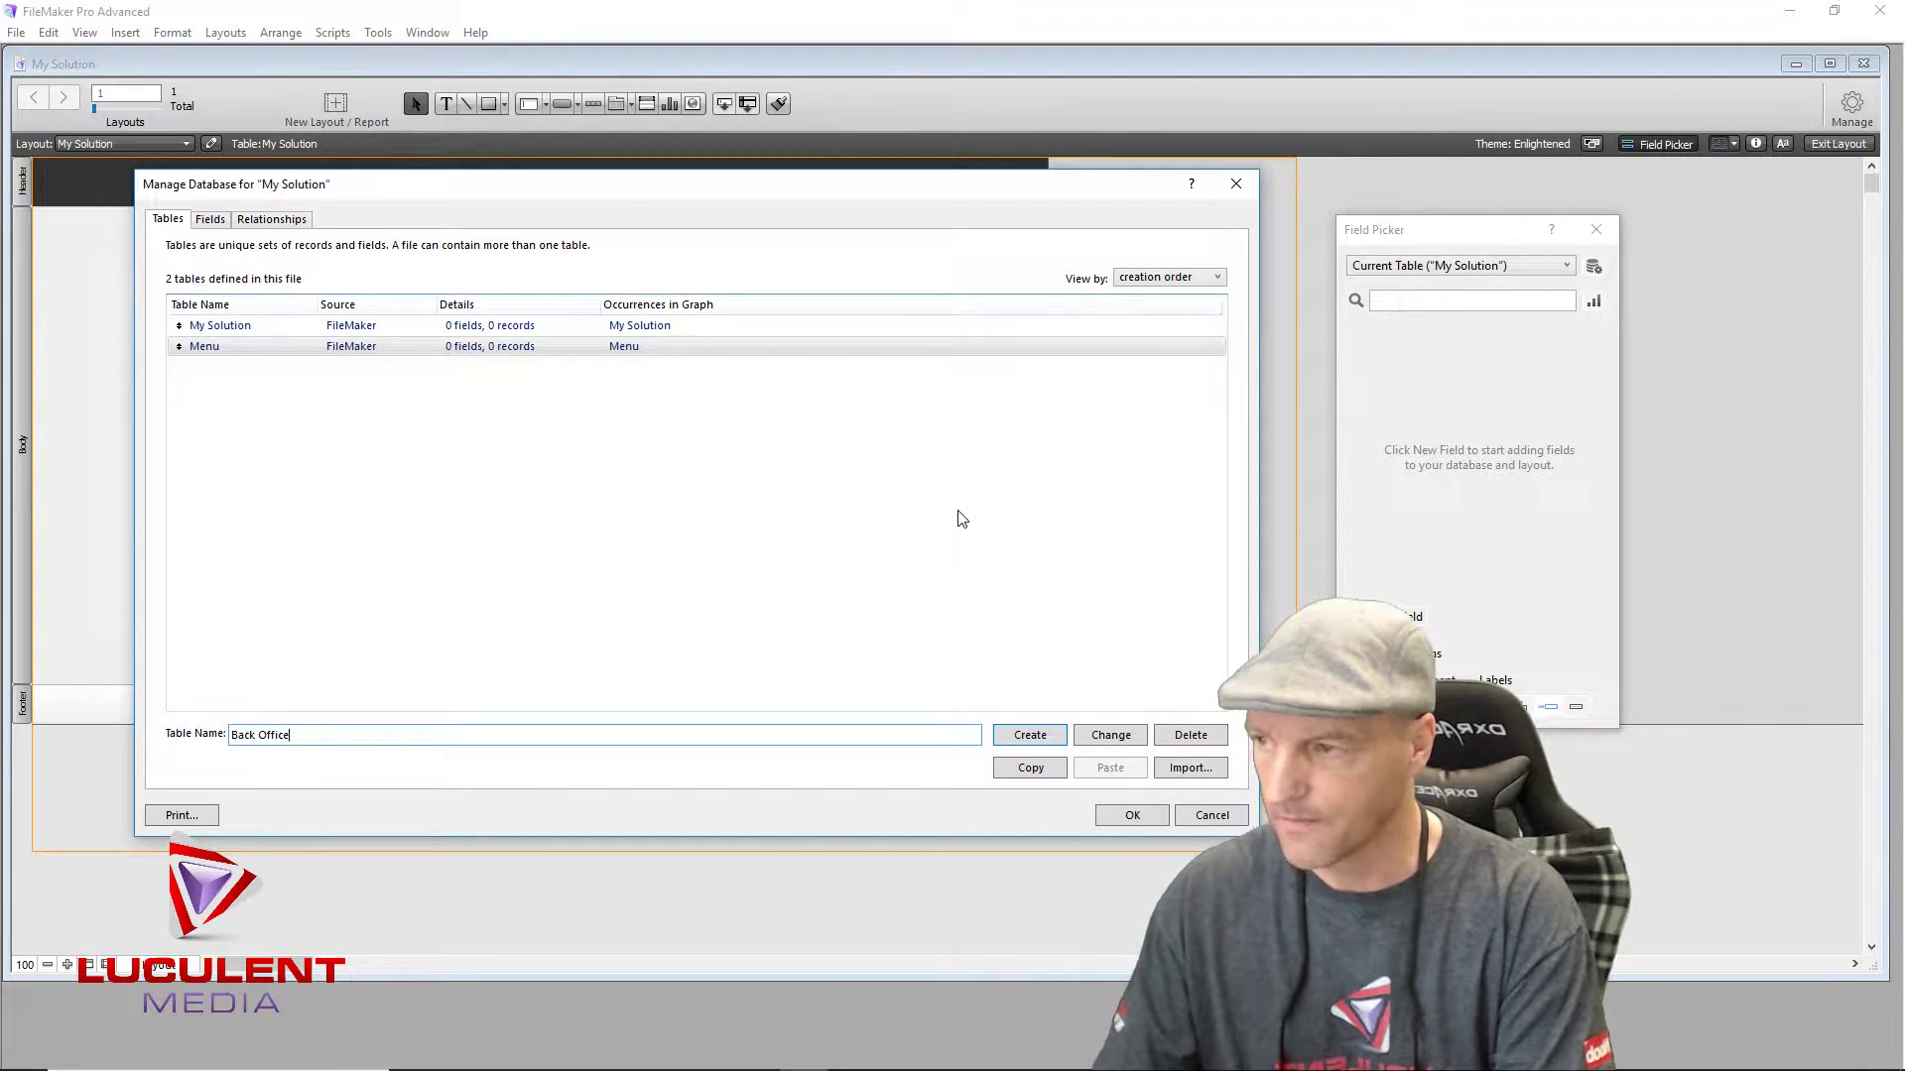
key("Return")
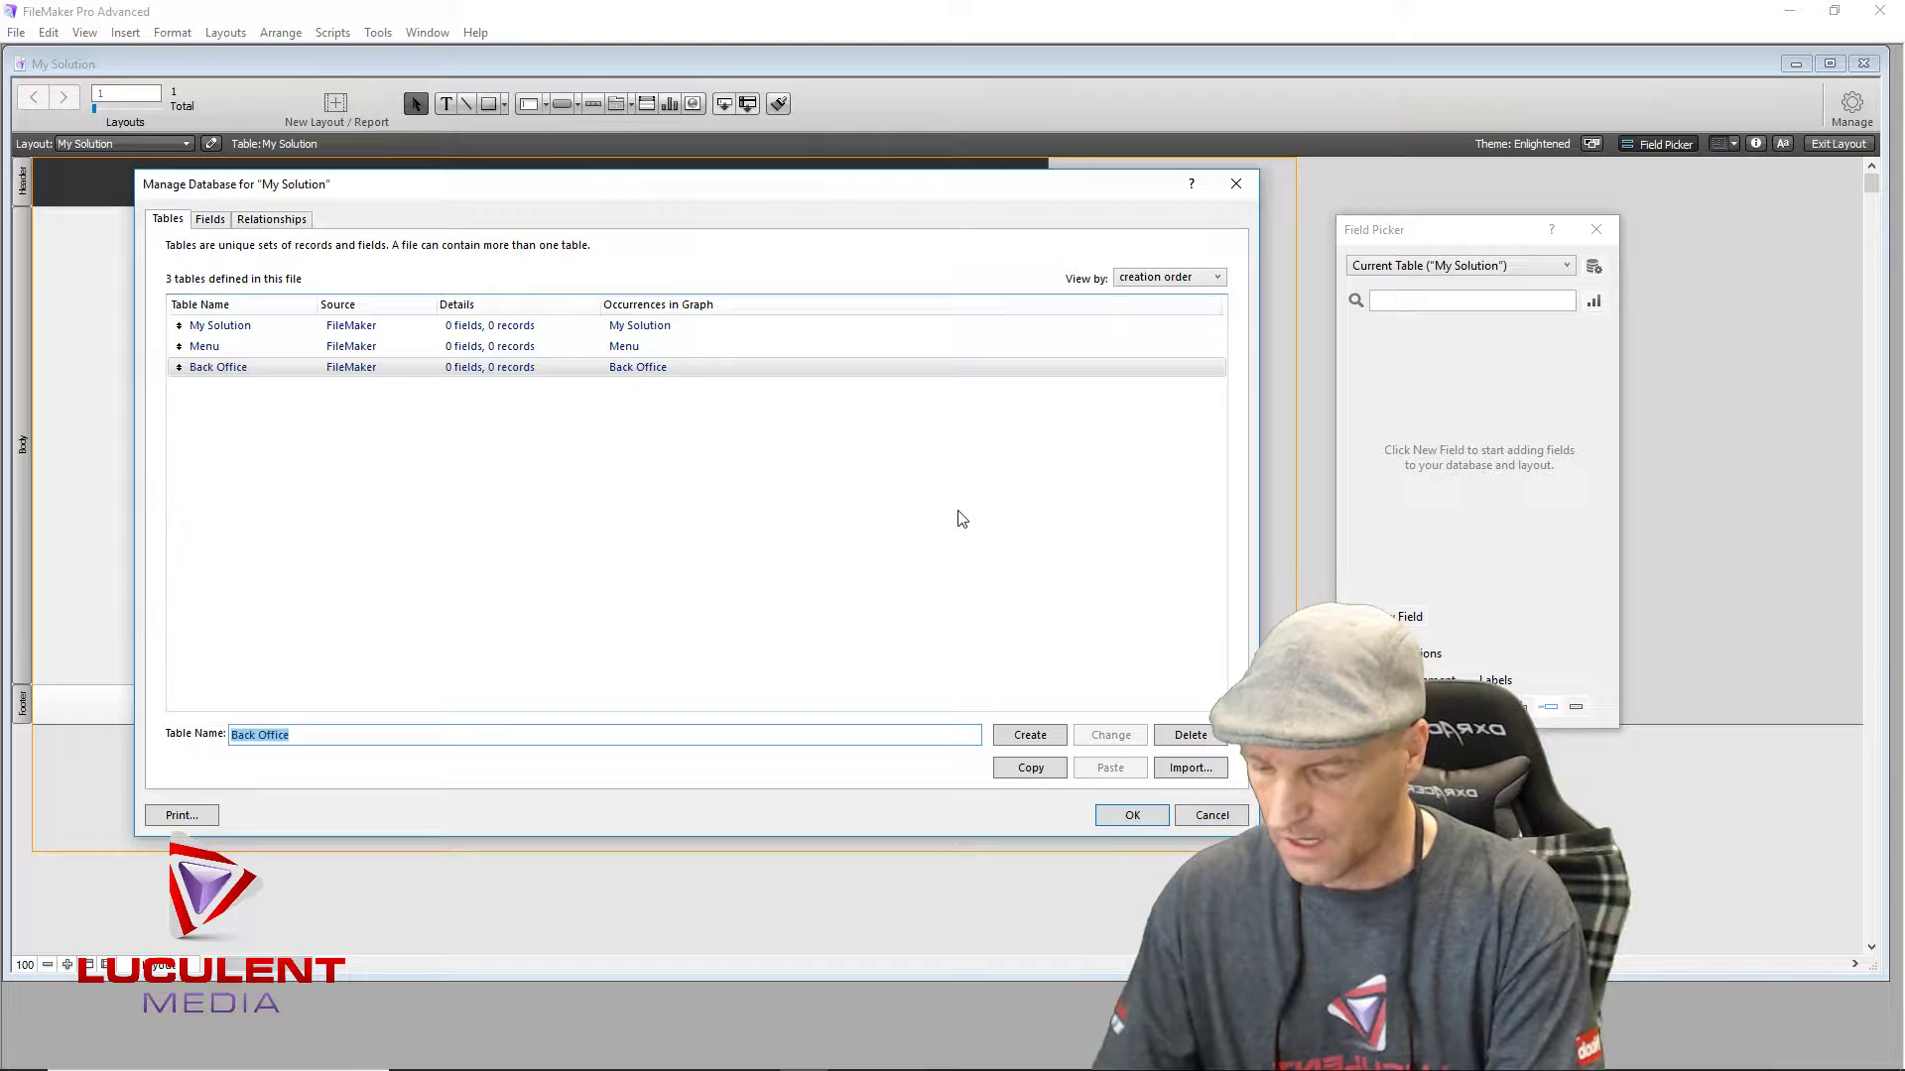
type("Admin")
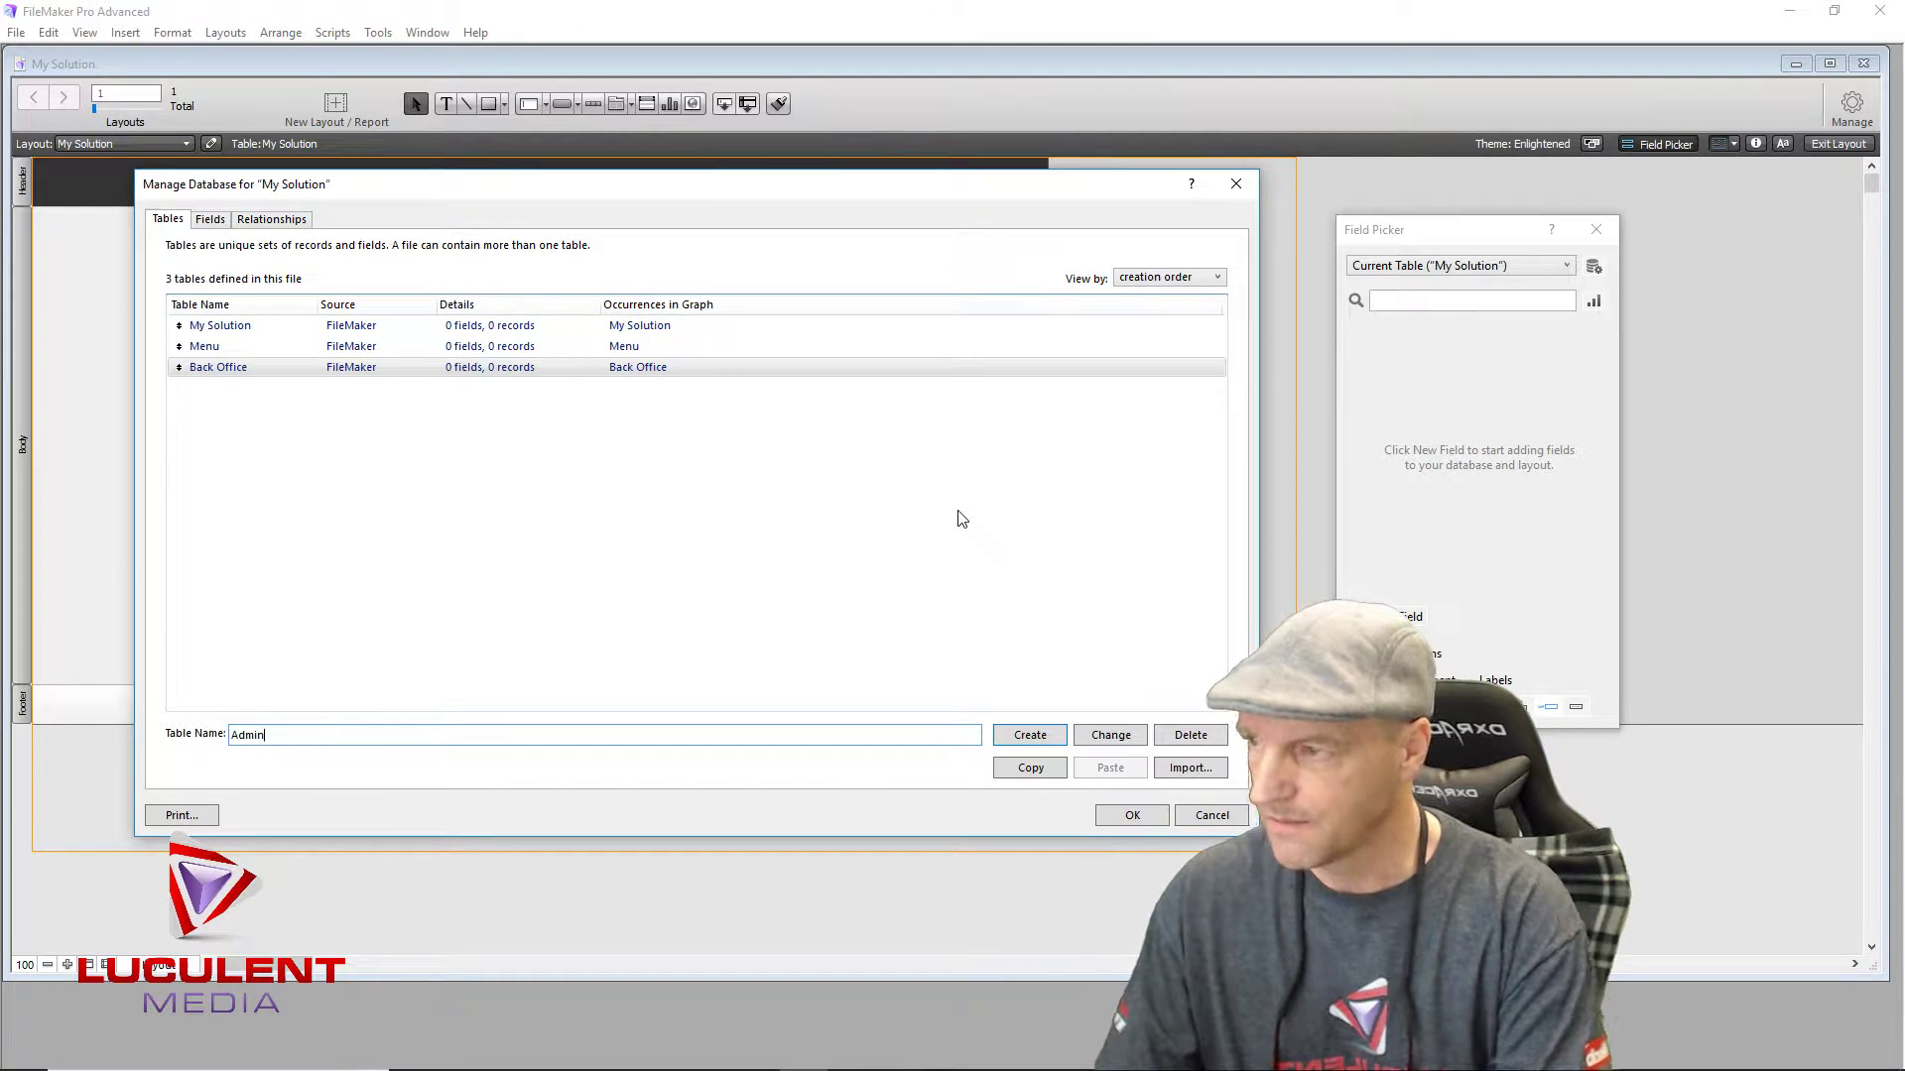
key("Return")
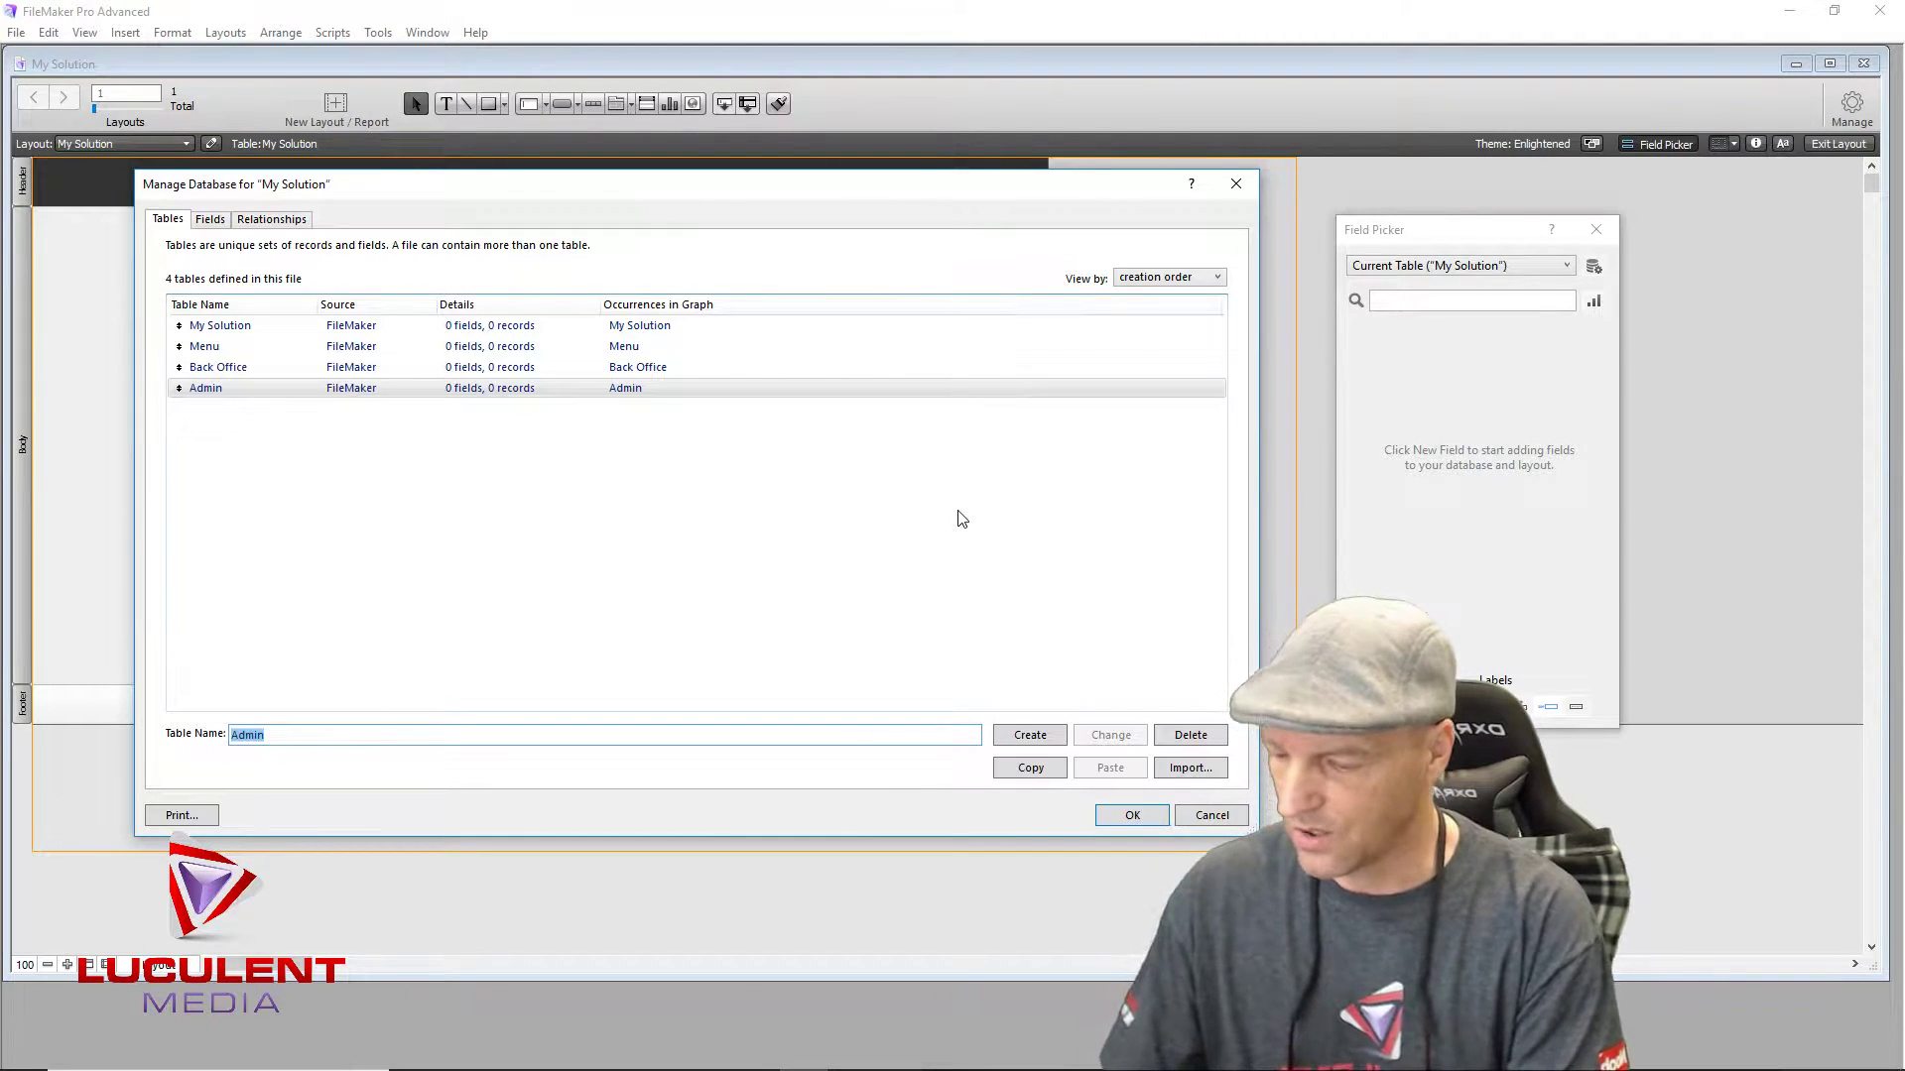
Step: Add a Register table and an Invoice table to the database
type("Re")
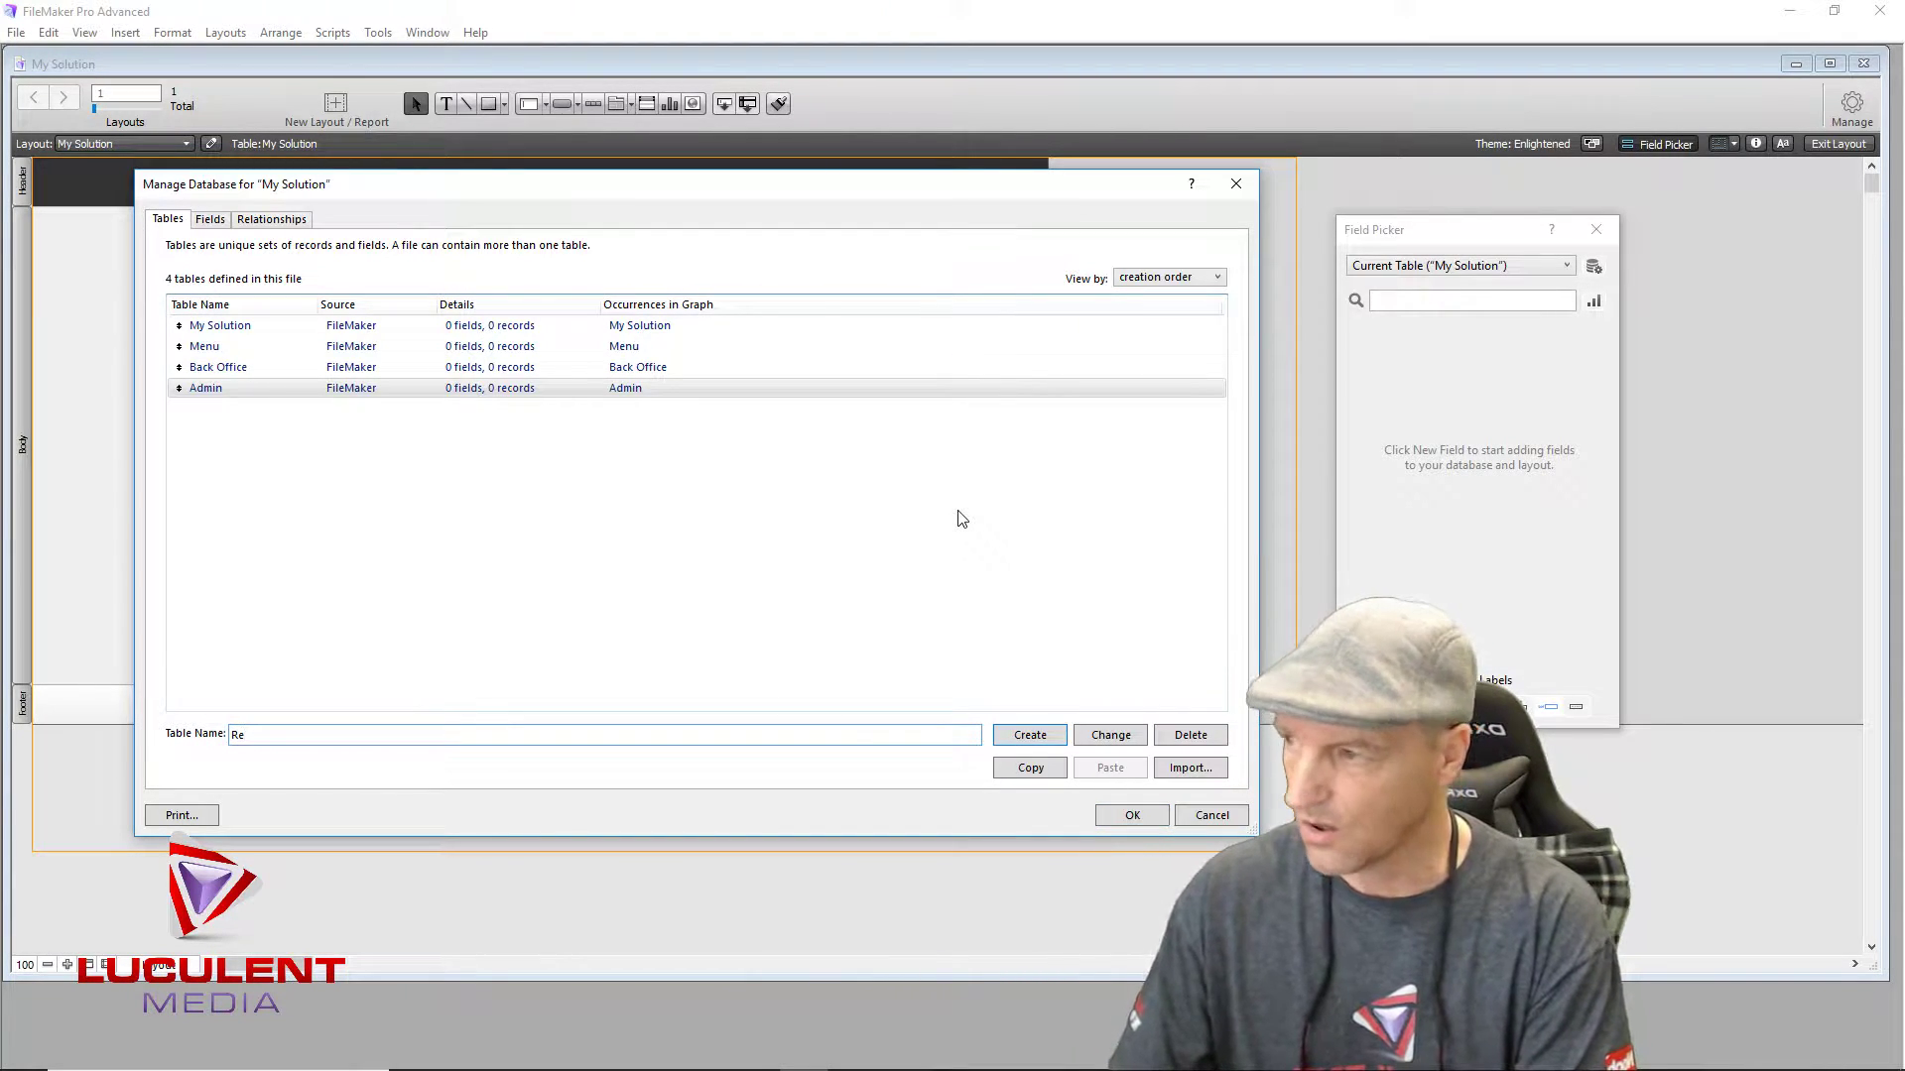
type("gister")
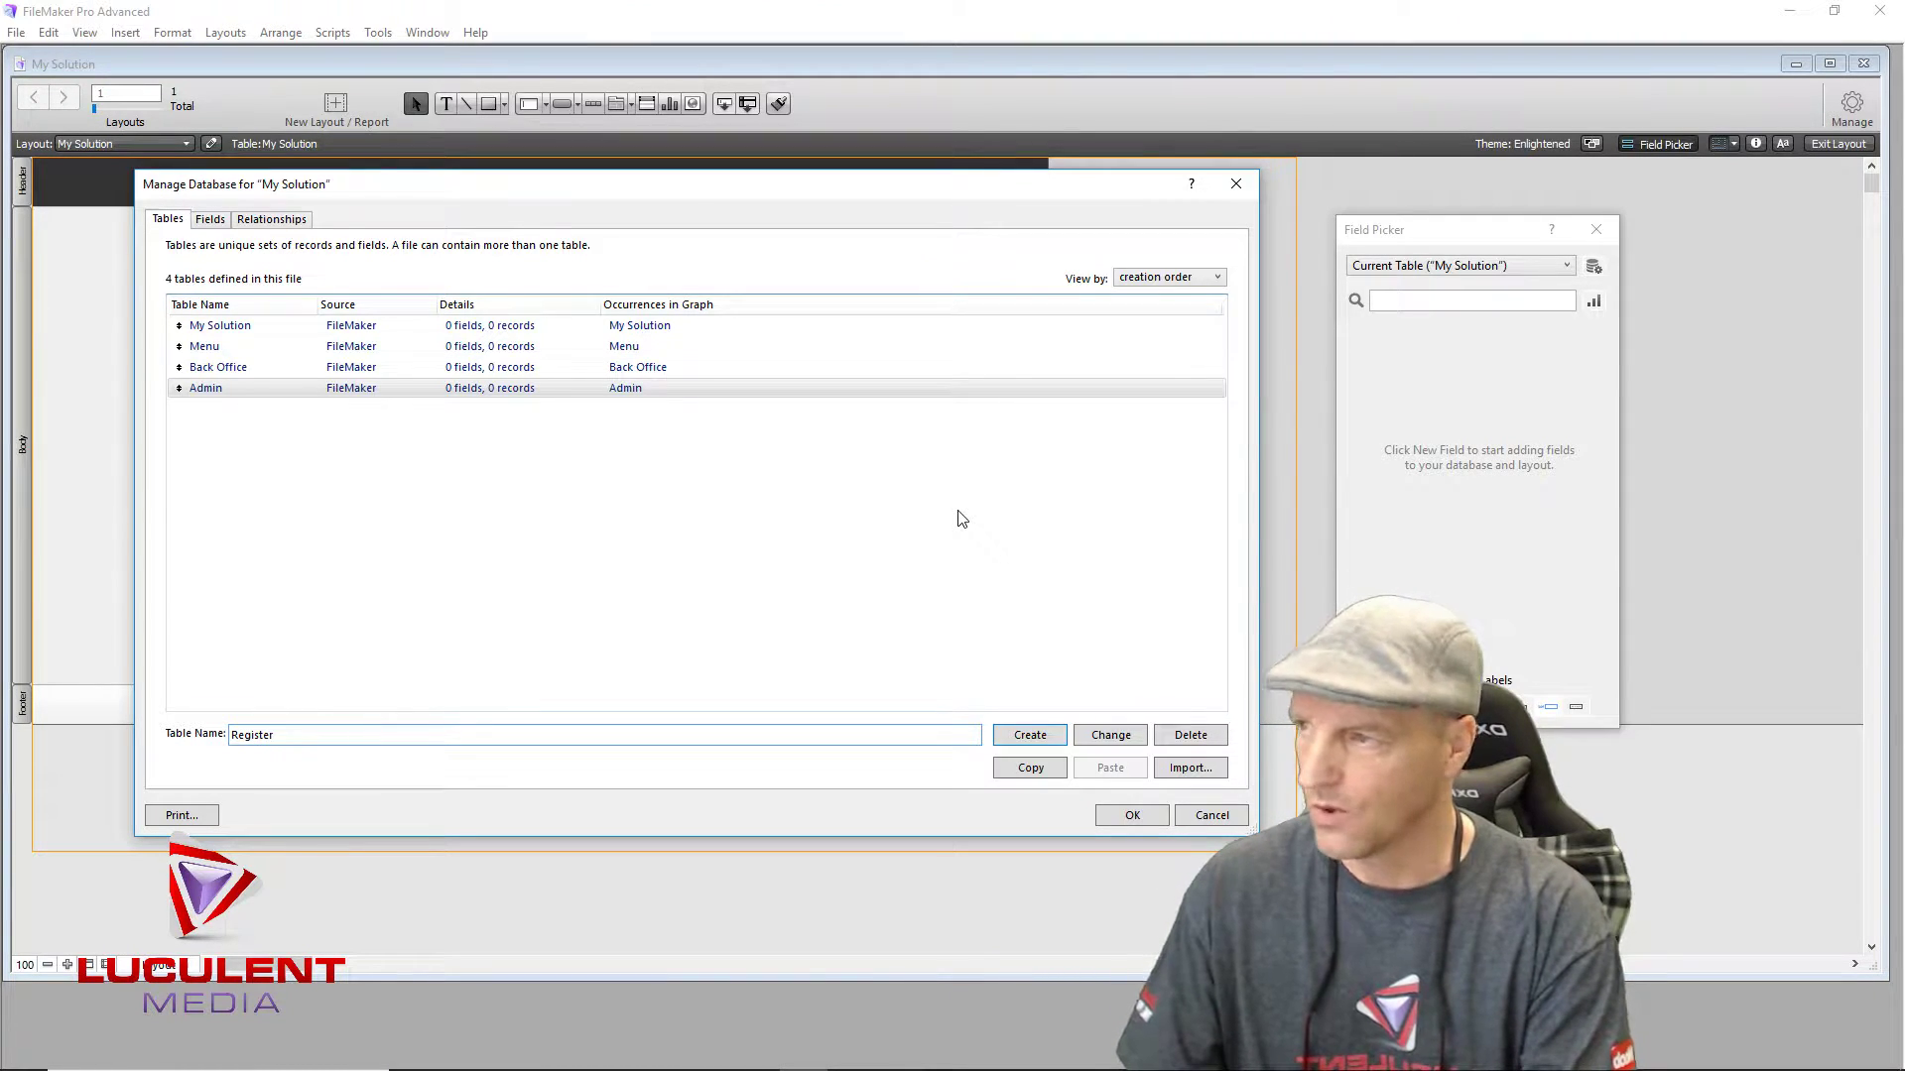
key("Return")
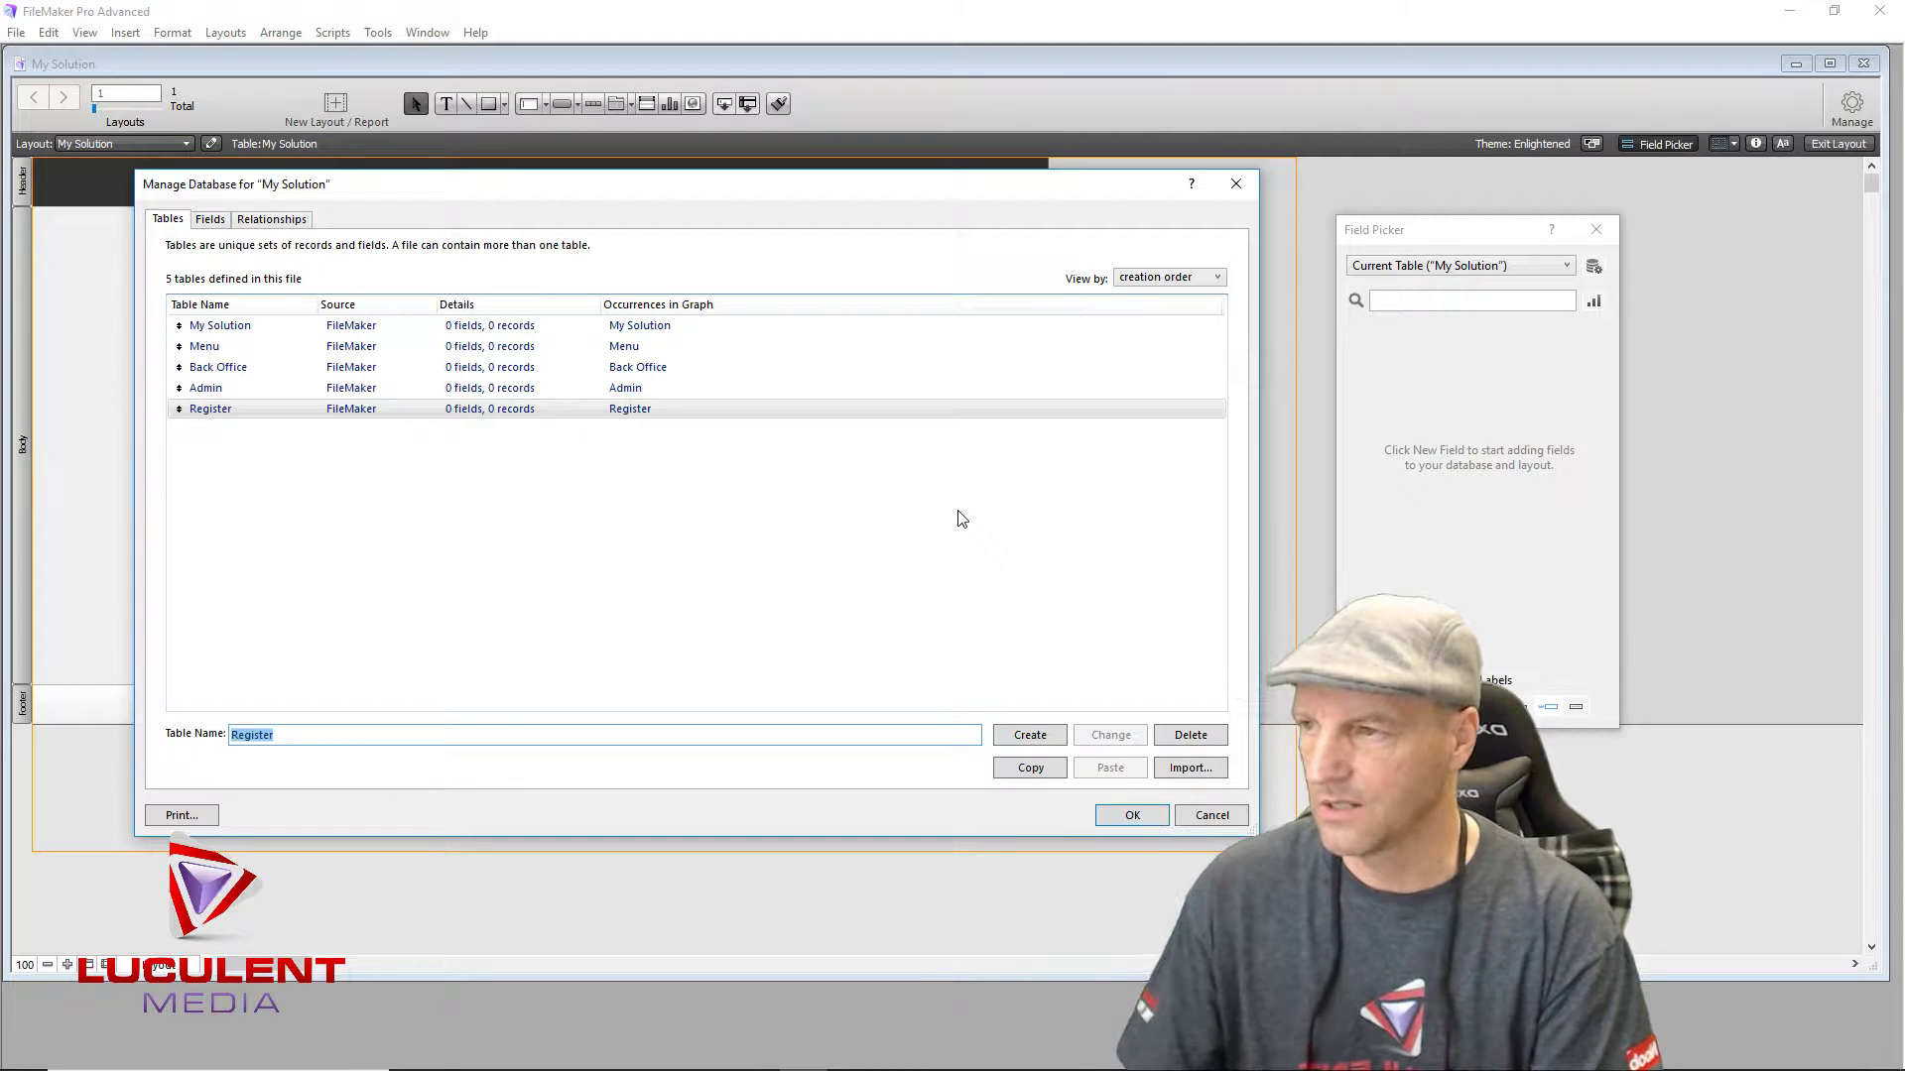
type("Invoice")
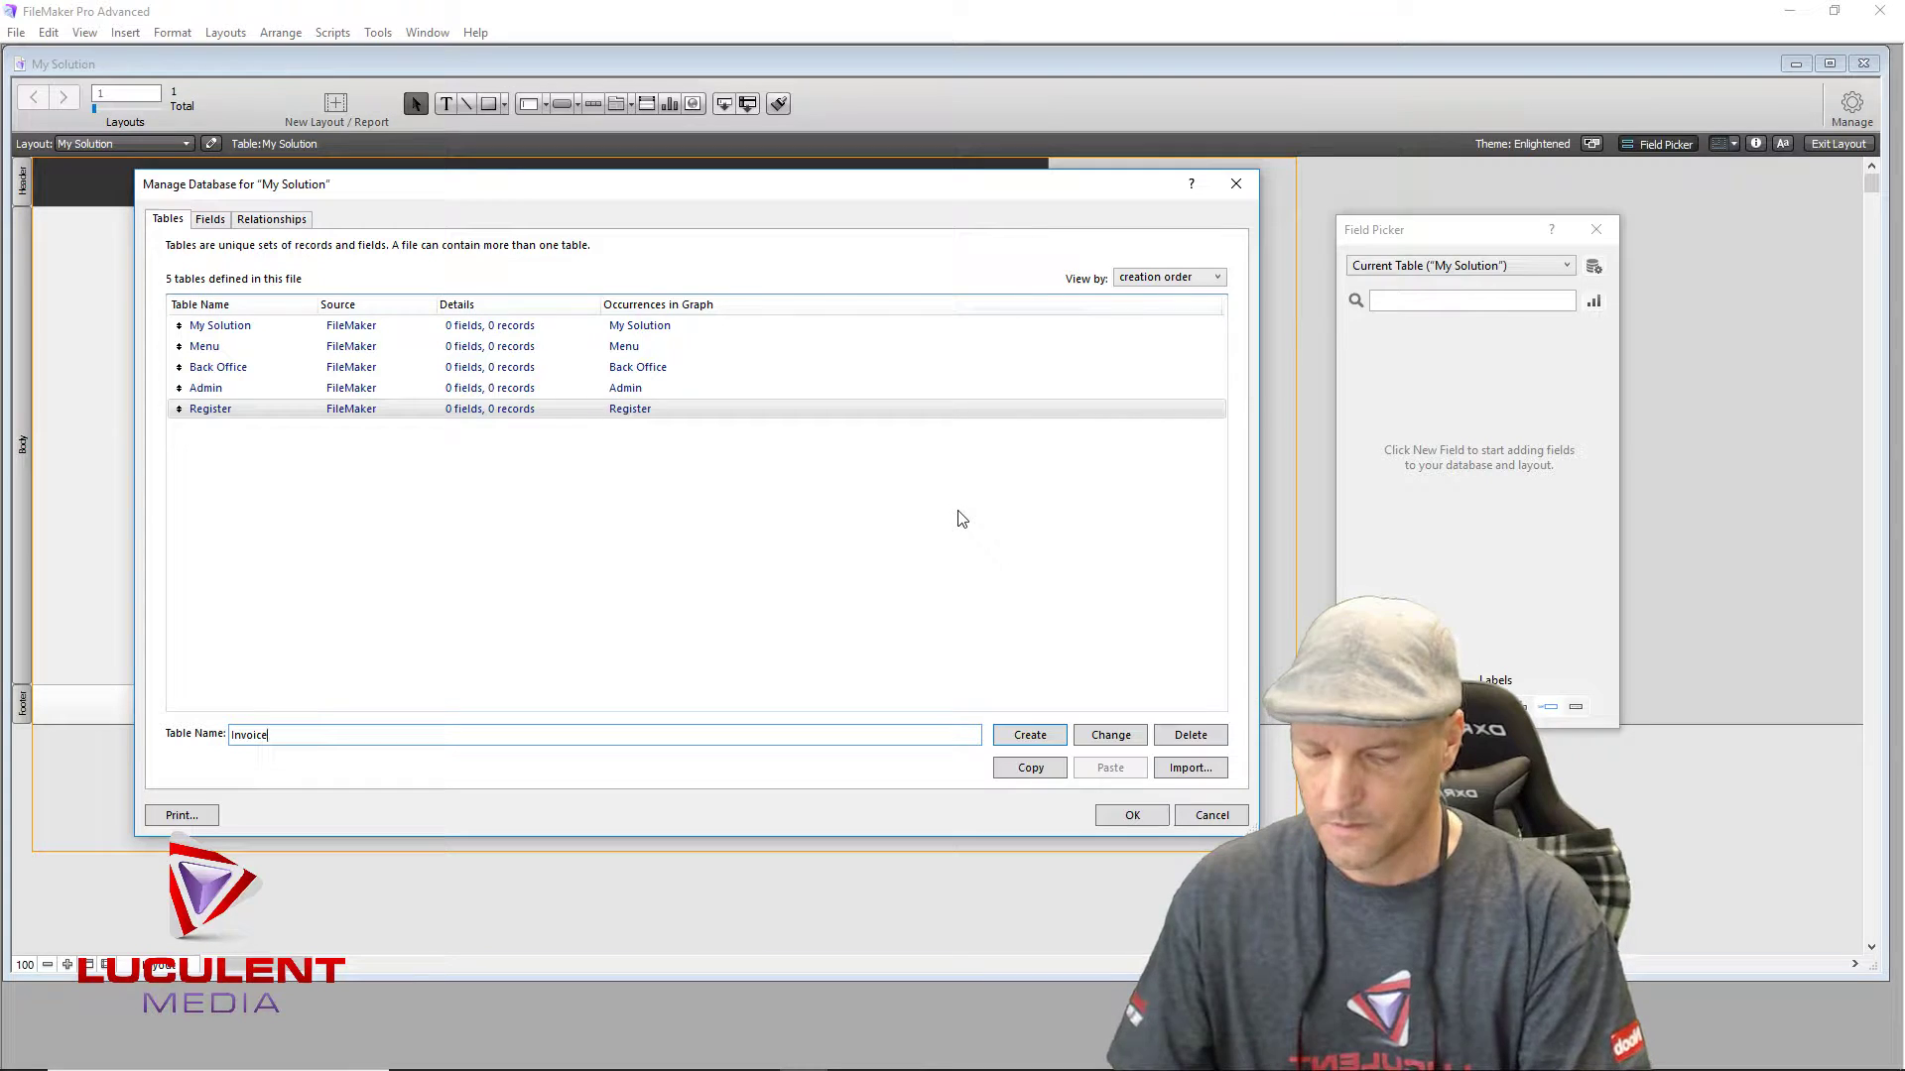
key("Return")
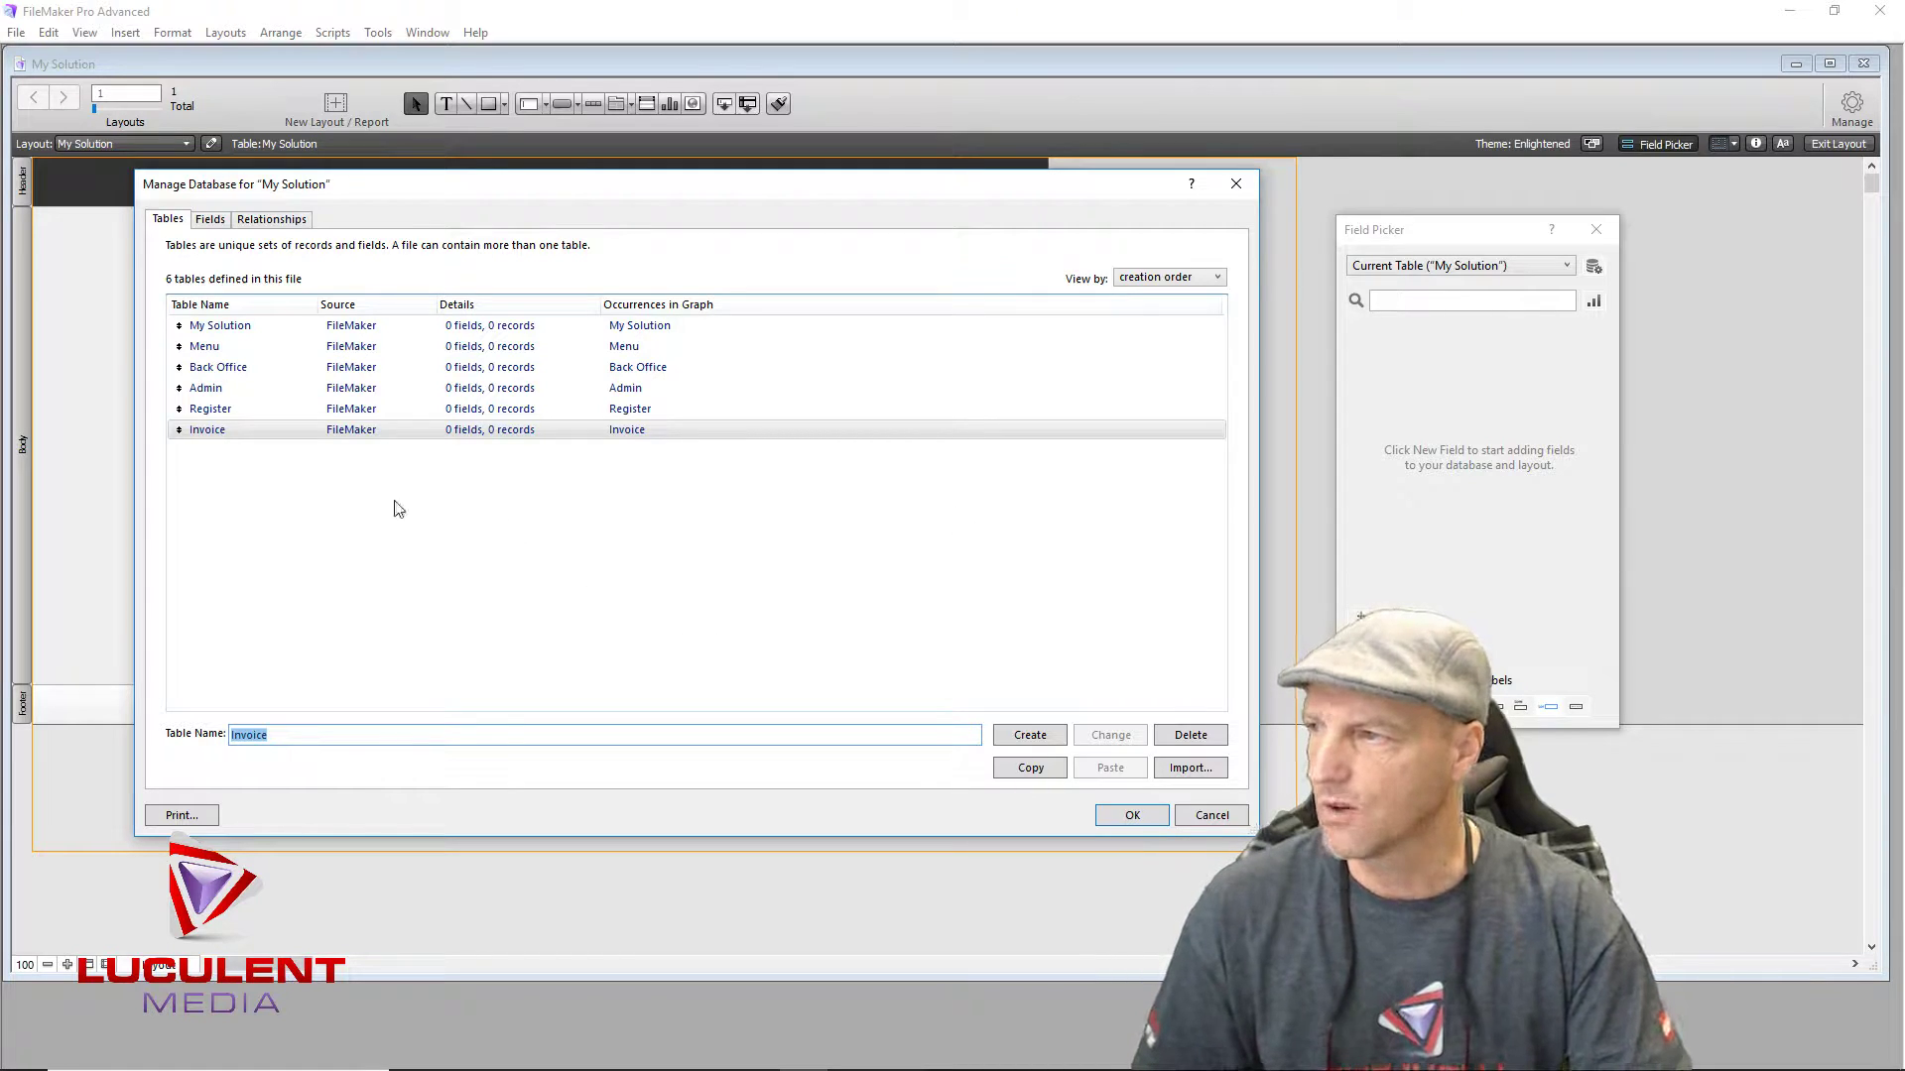
Step: Create a Number field named RegisterLink in the Invoice table
double_click(227, 434)
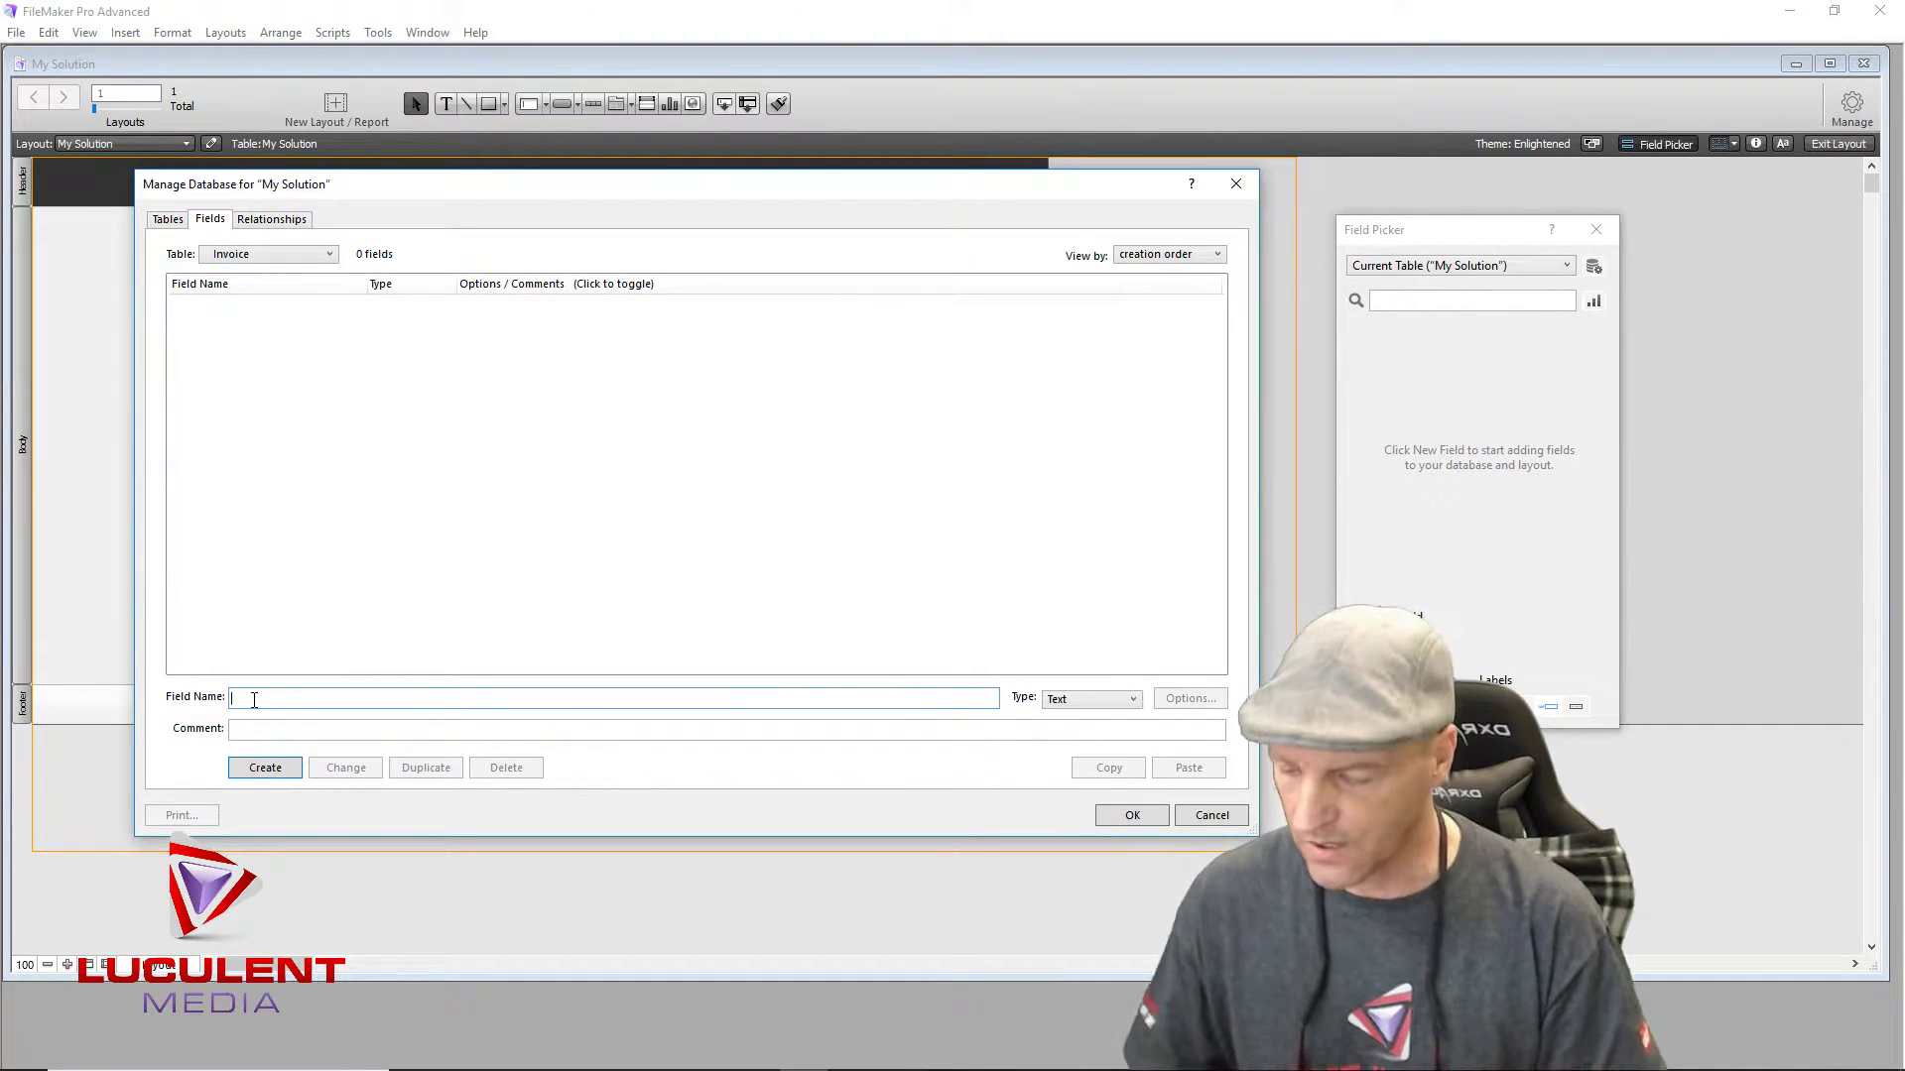
type("Regis")
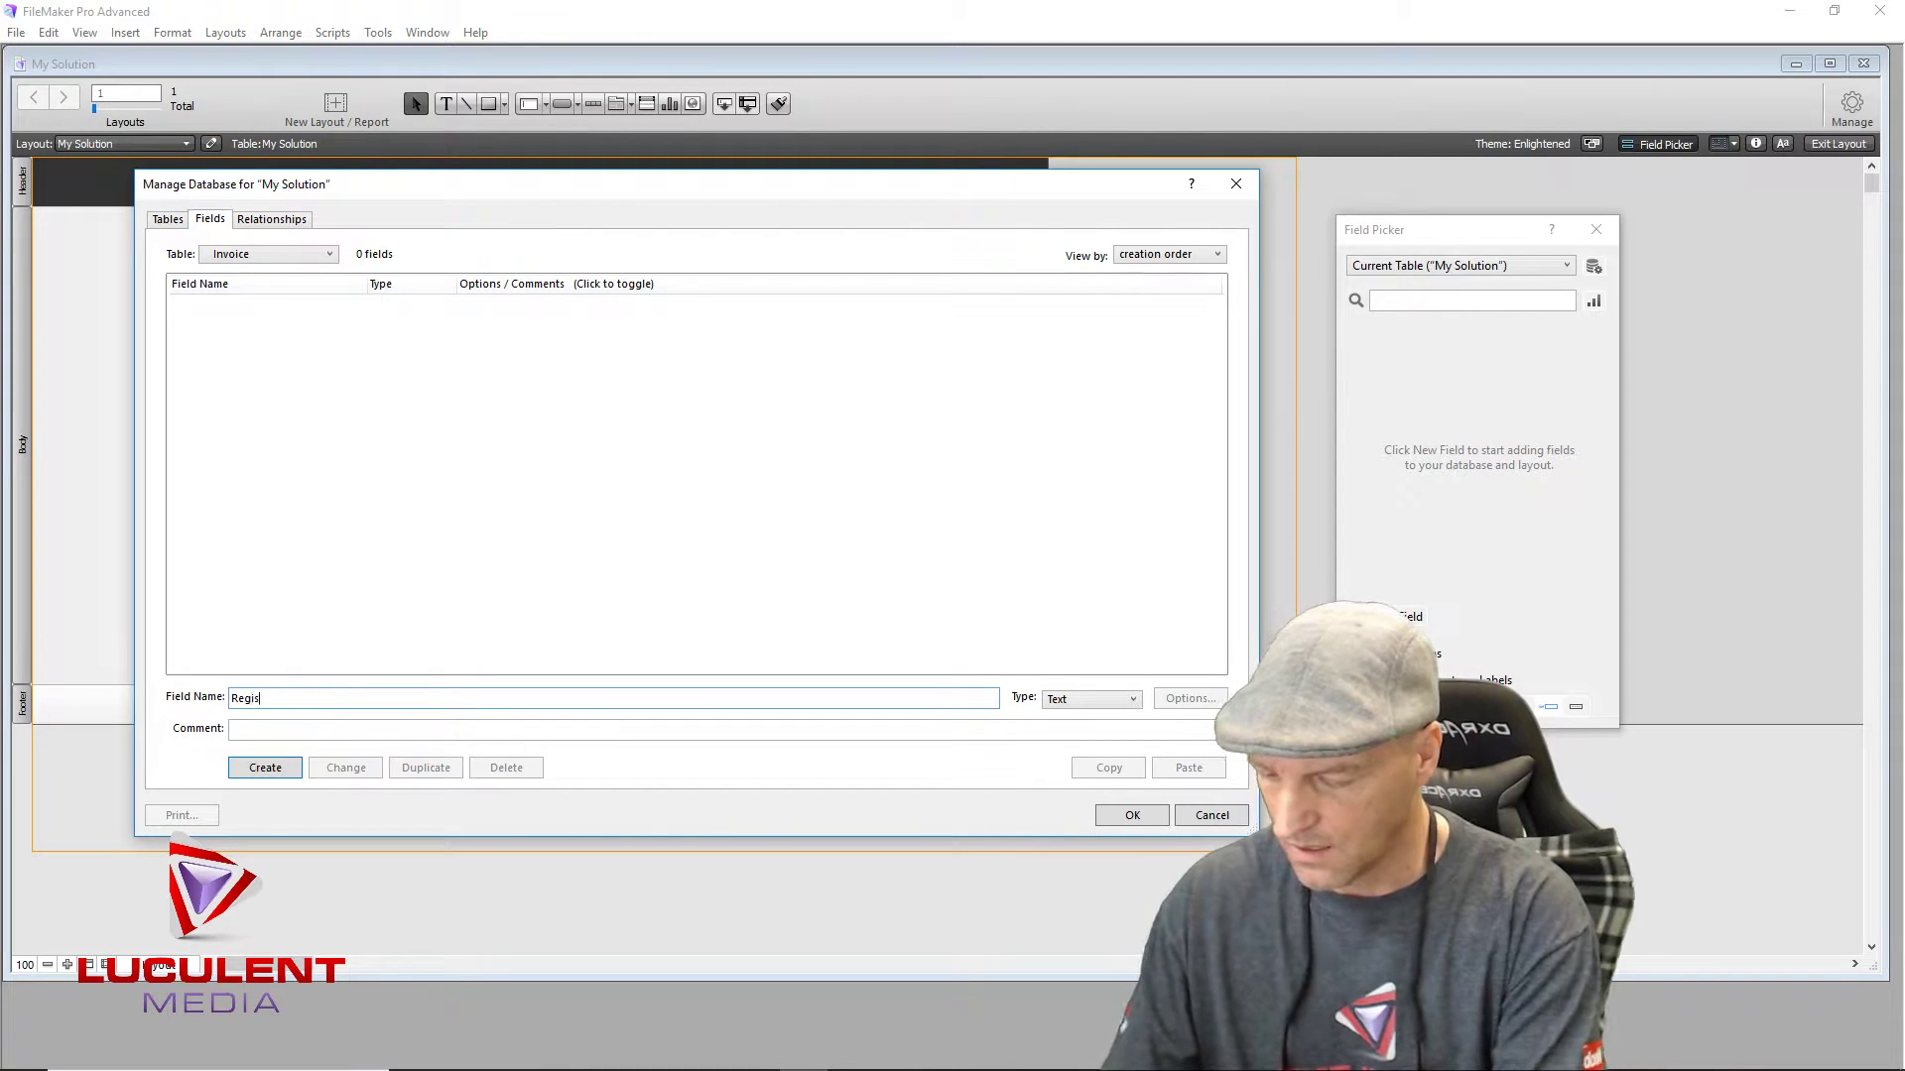
type("terLink")
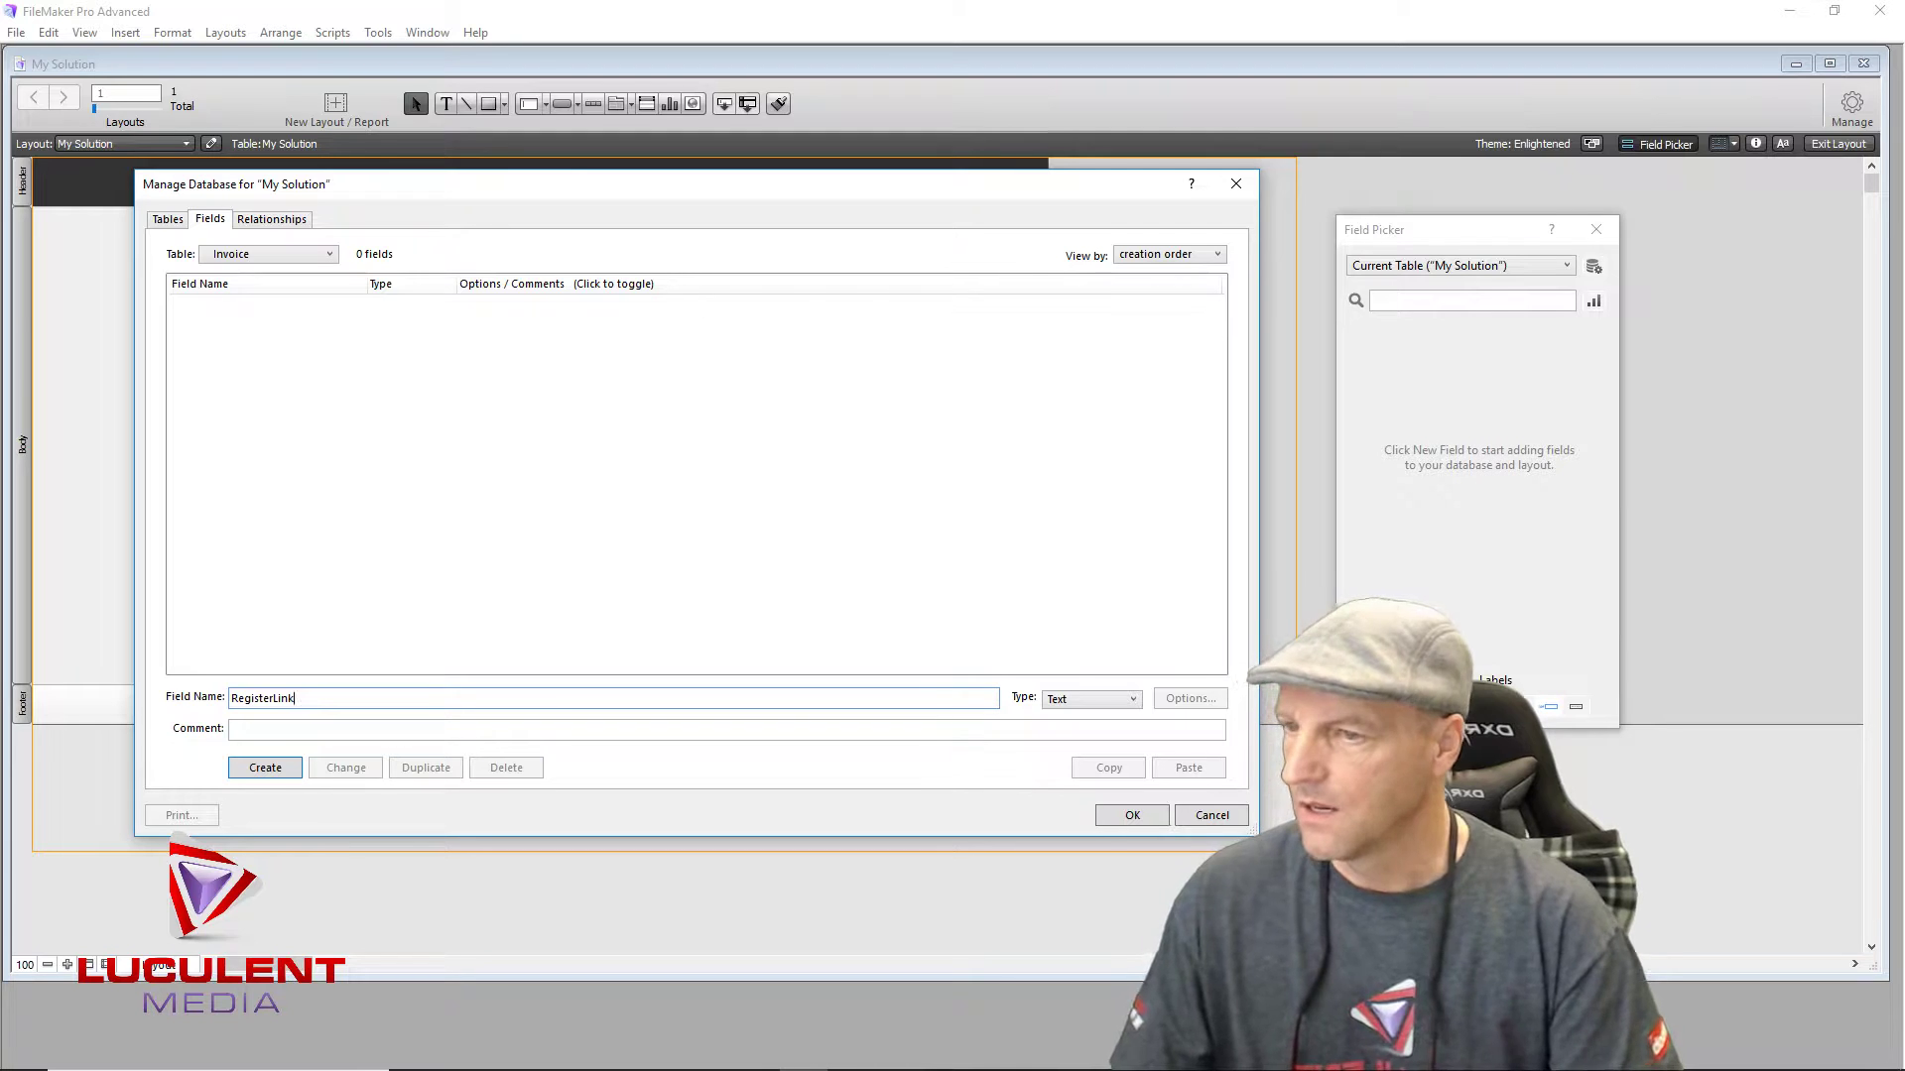
left_click(1113, 702)
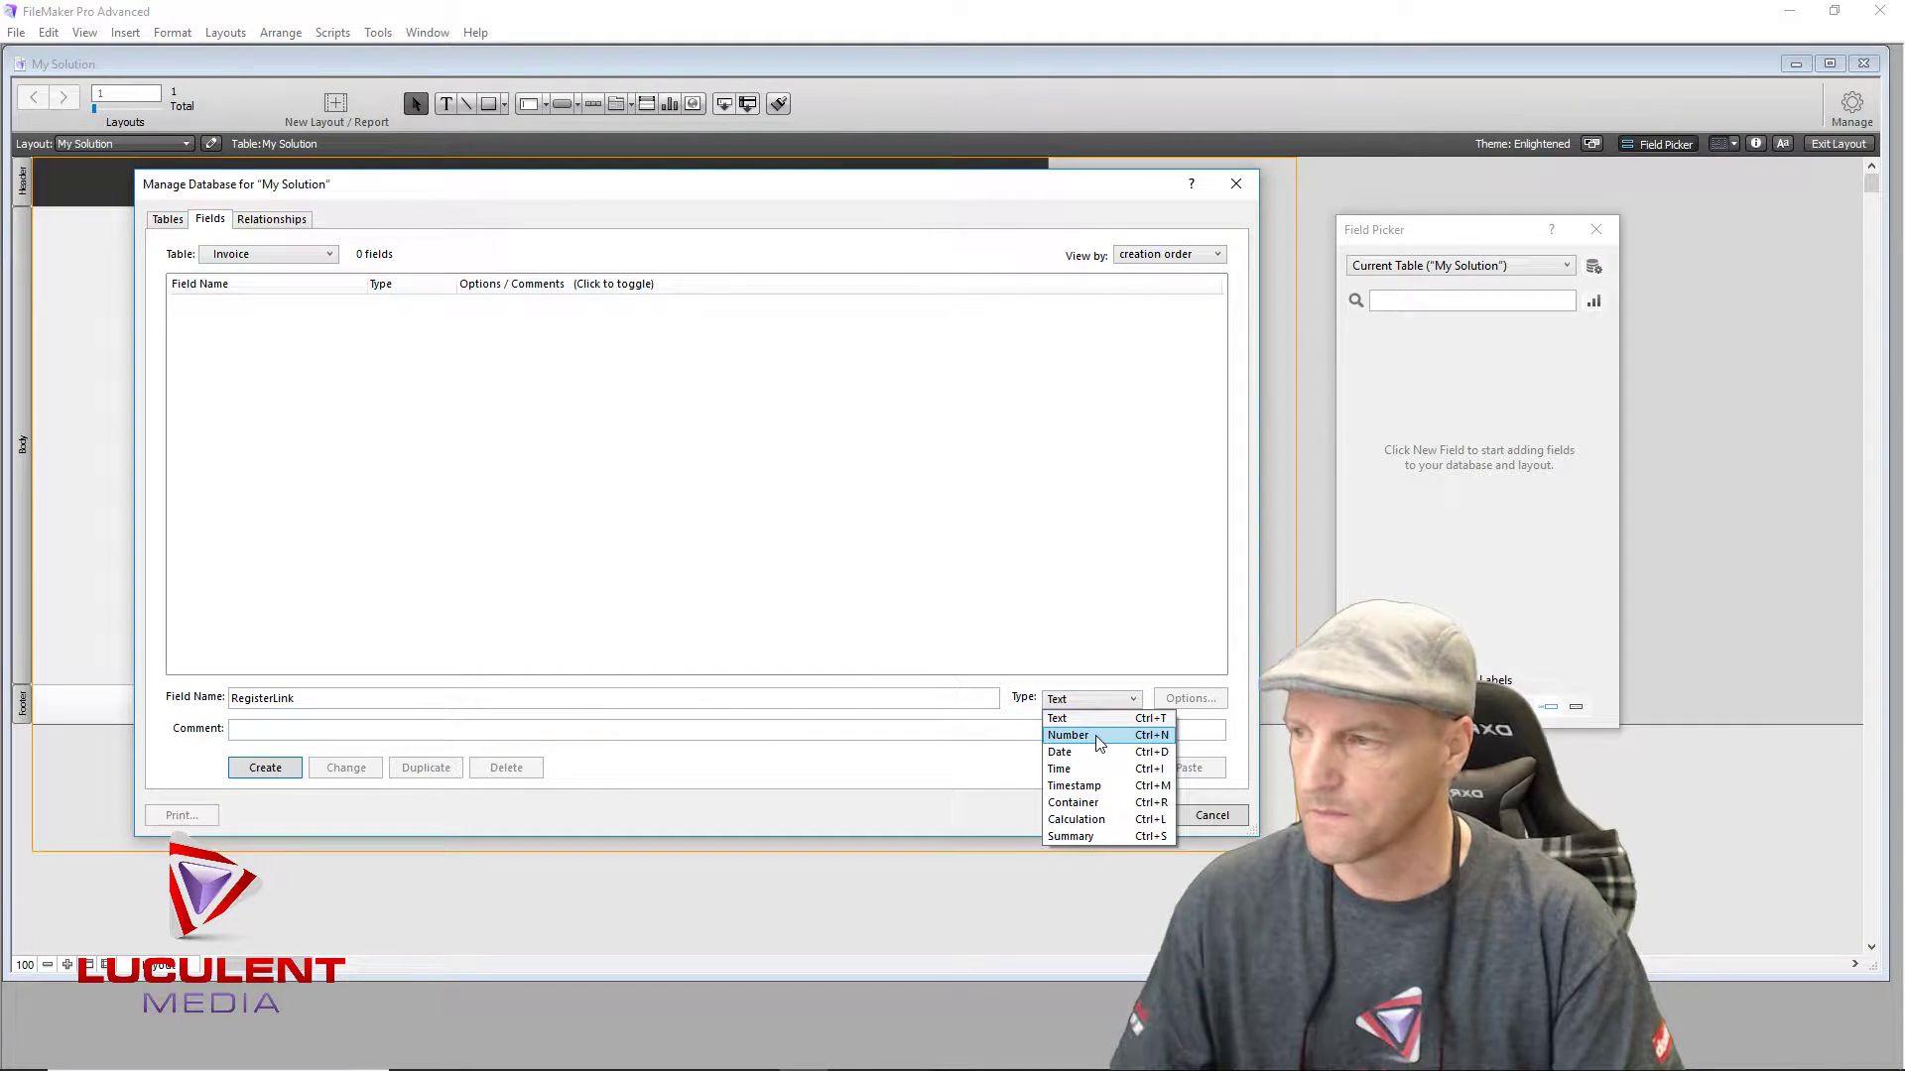
left_click(1068, 735)
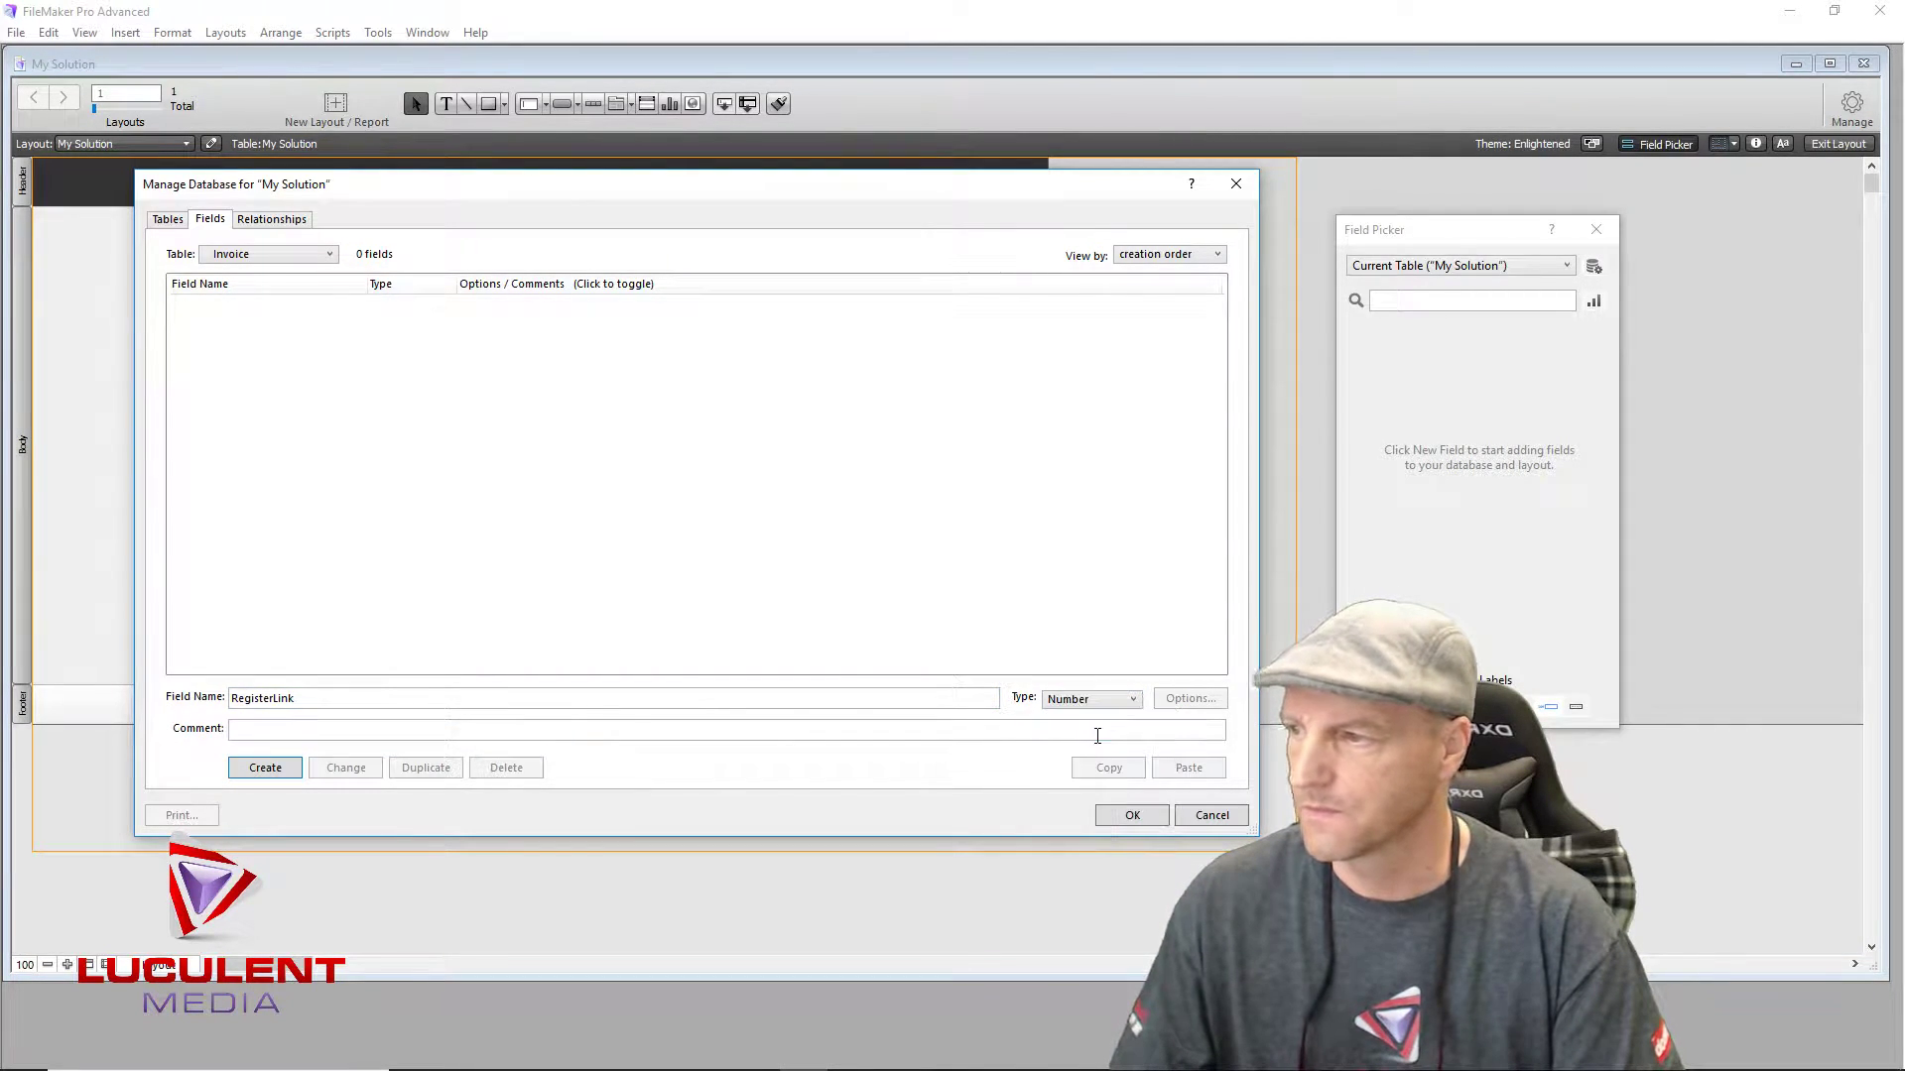
left_click(266, 768)
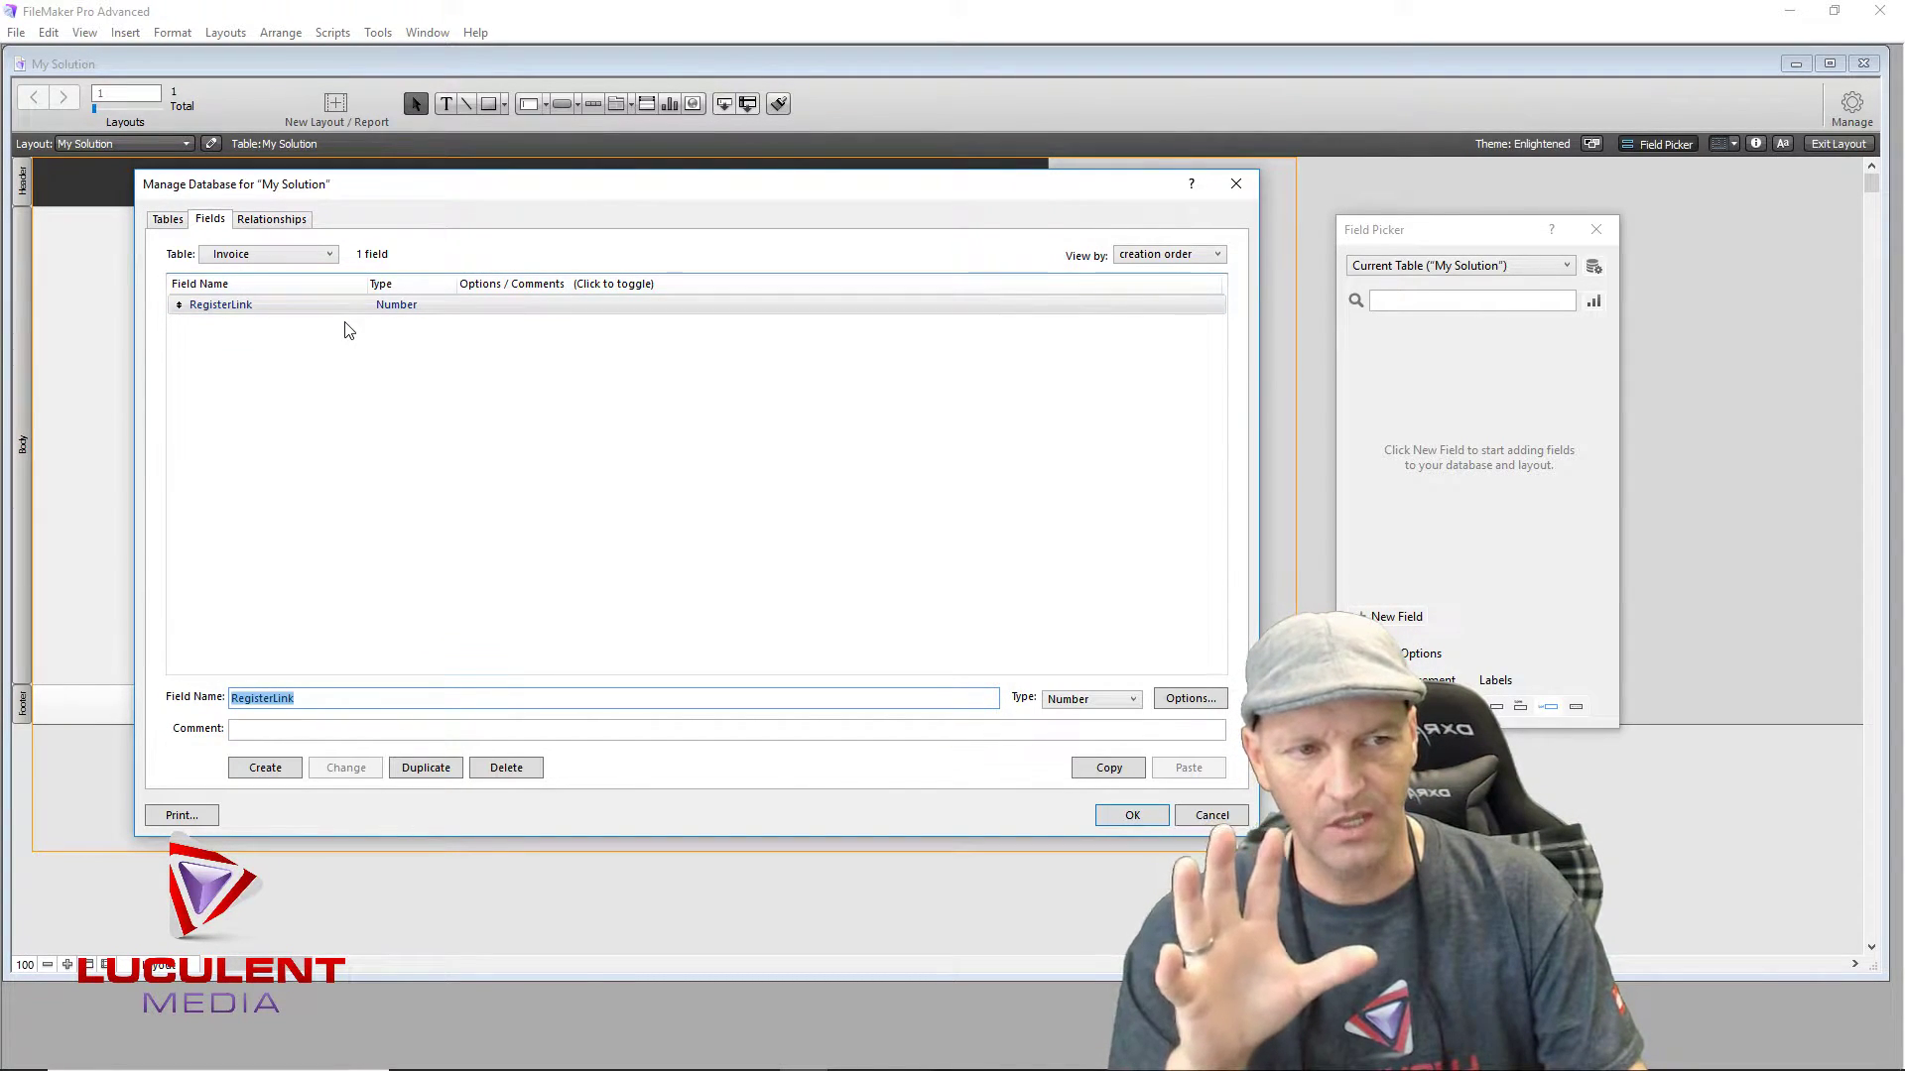
Step: Switch to the Register table's fields and create a Number field named Id
left_click(273, 259)
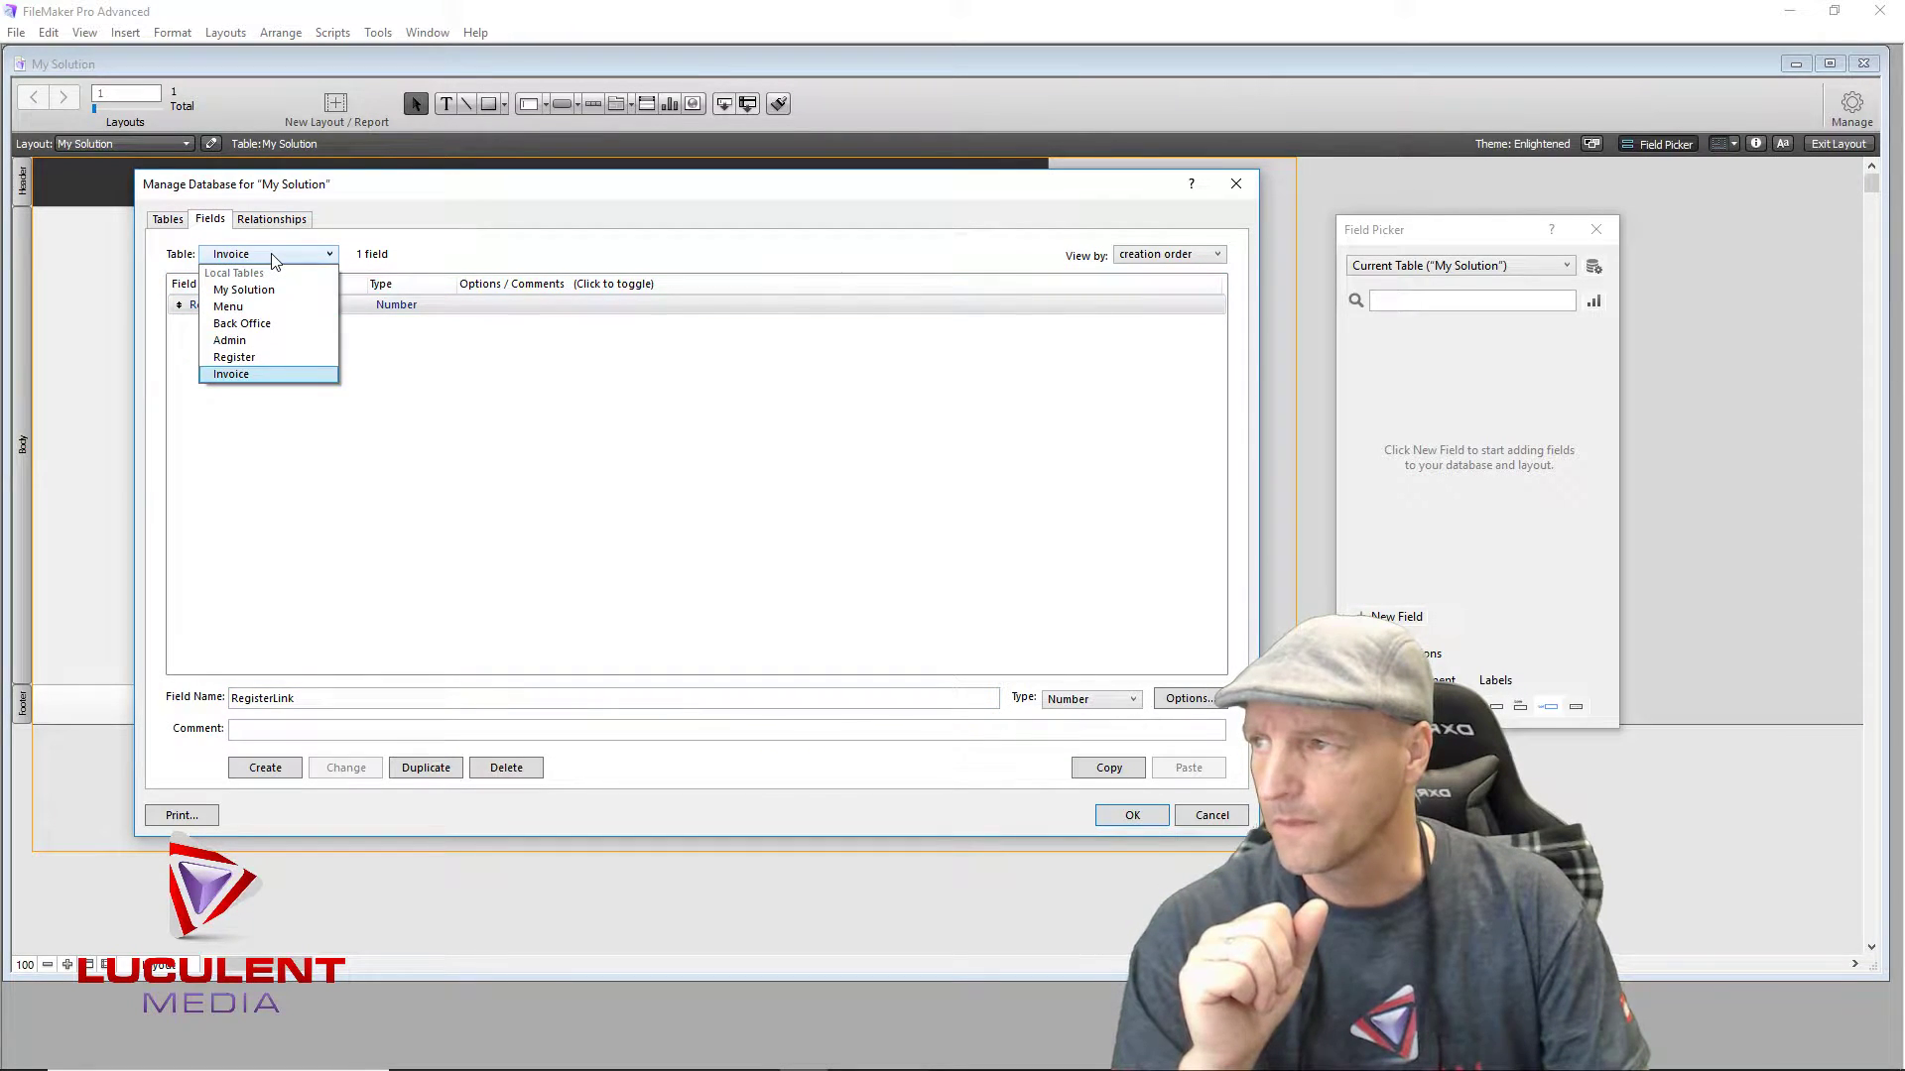
left_click(262, 359)
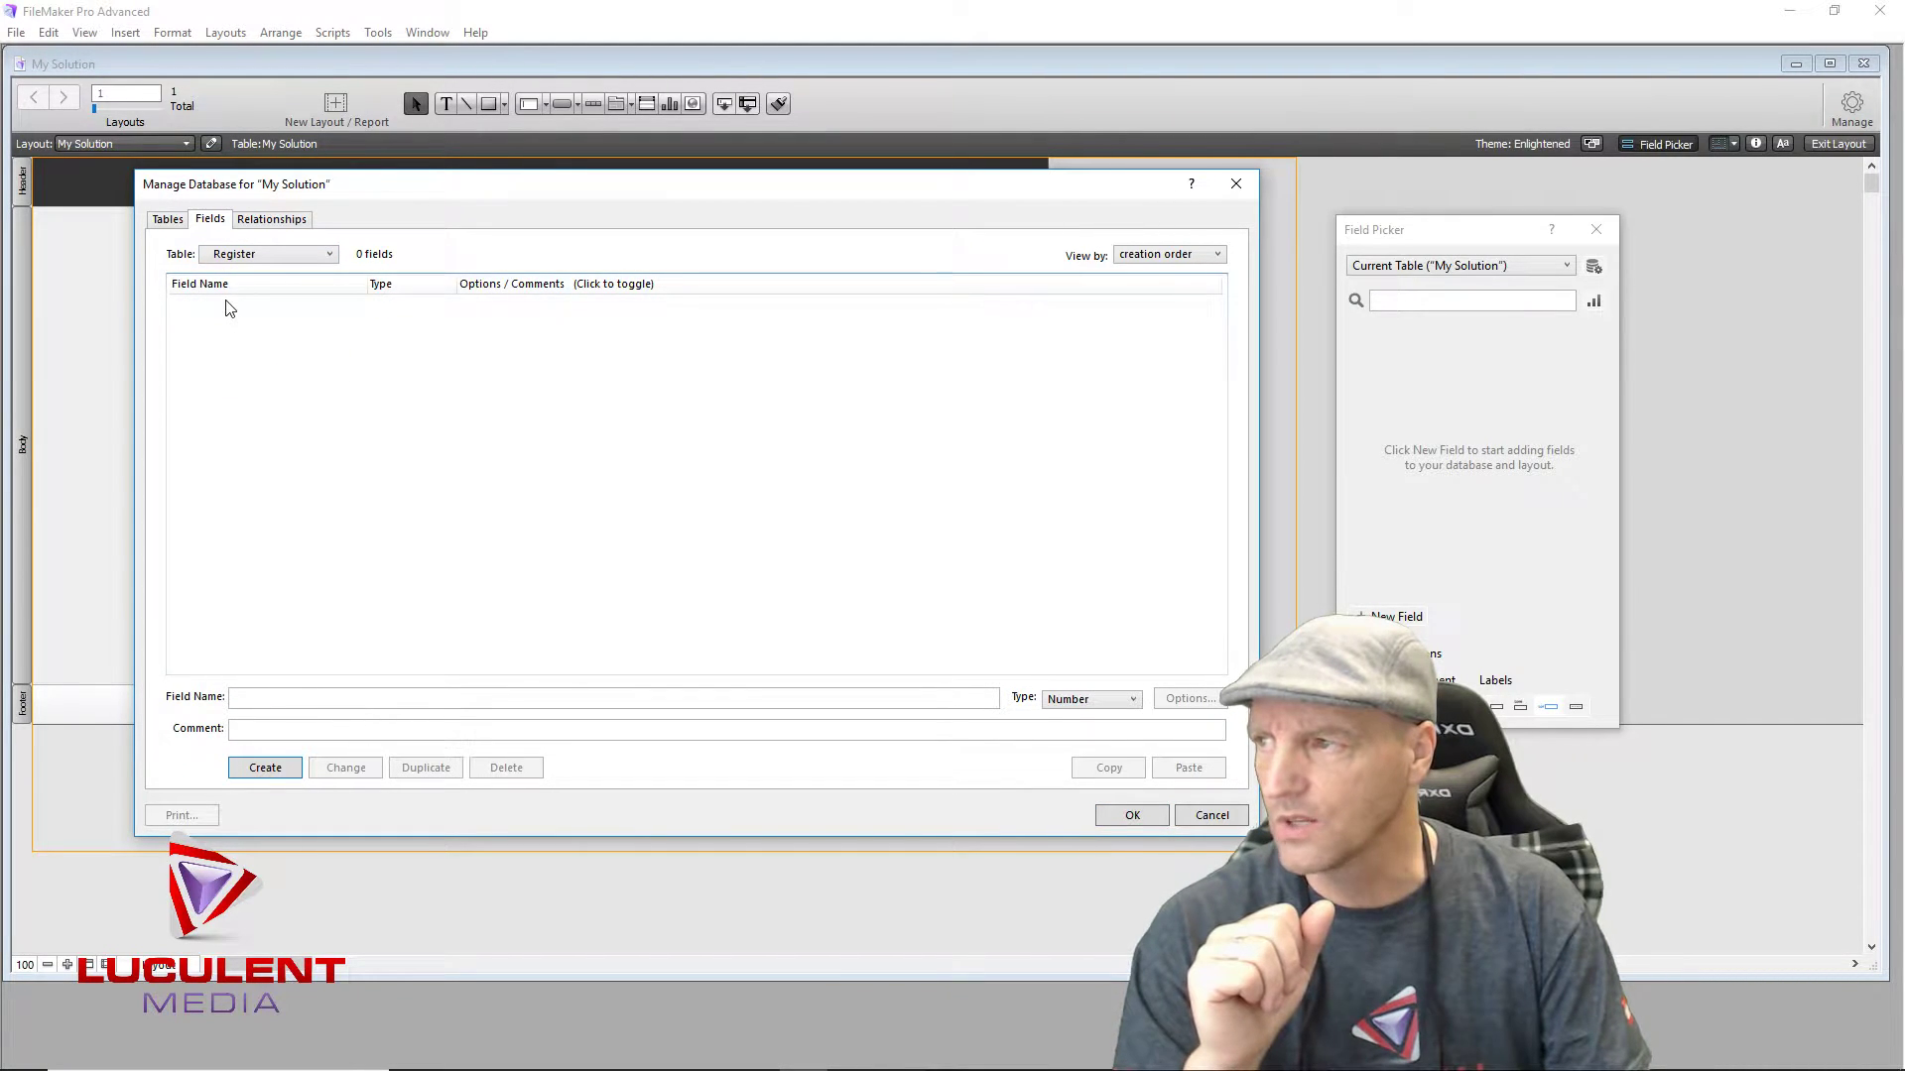
left_click(271, 697)
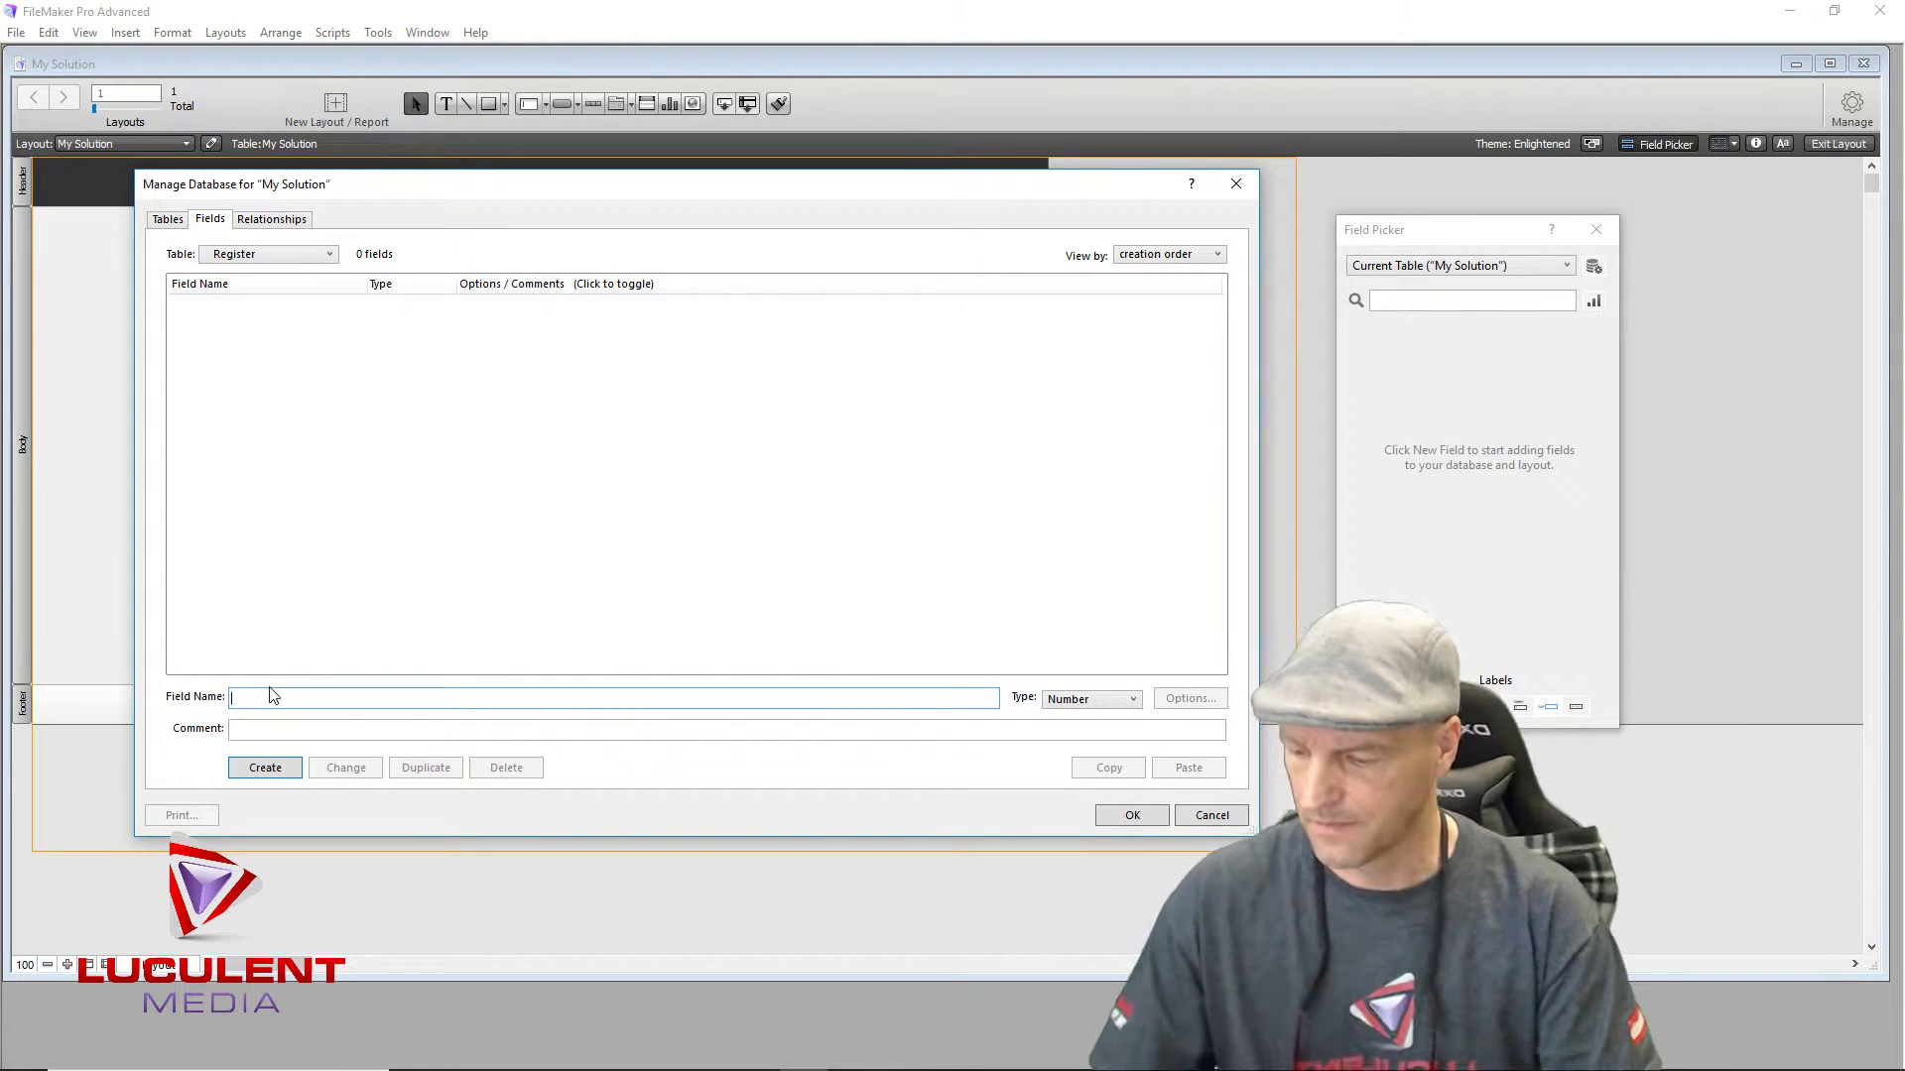
type("Id")
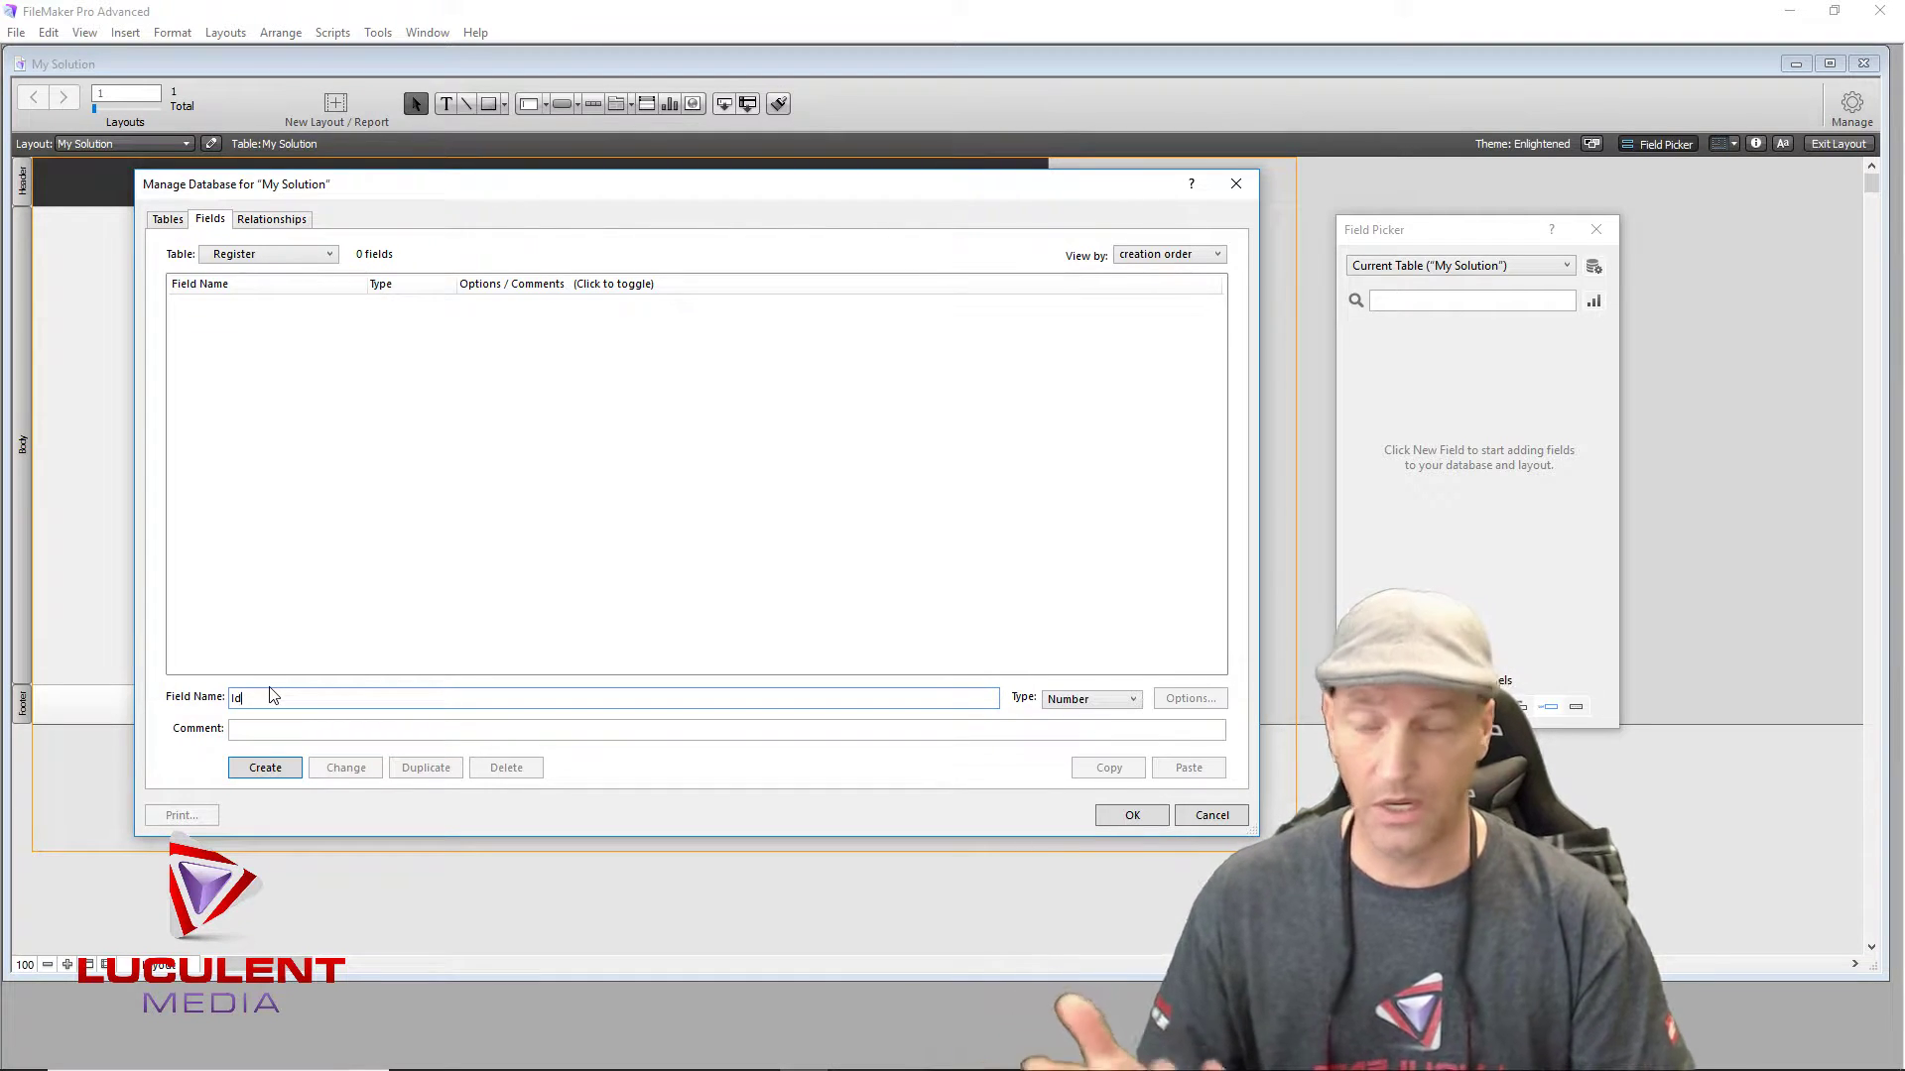
left_click(265, 768)
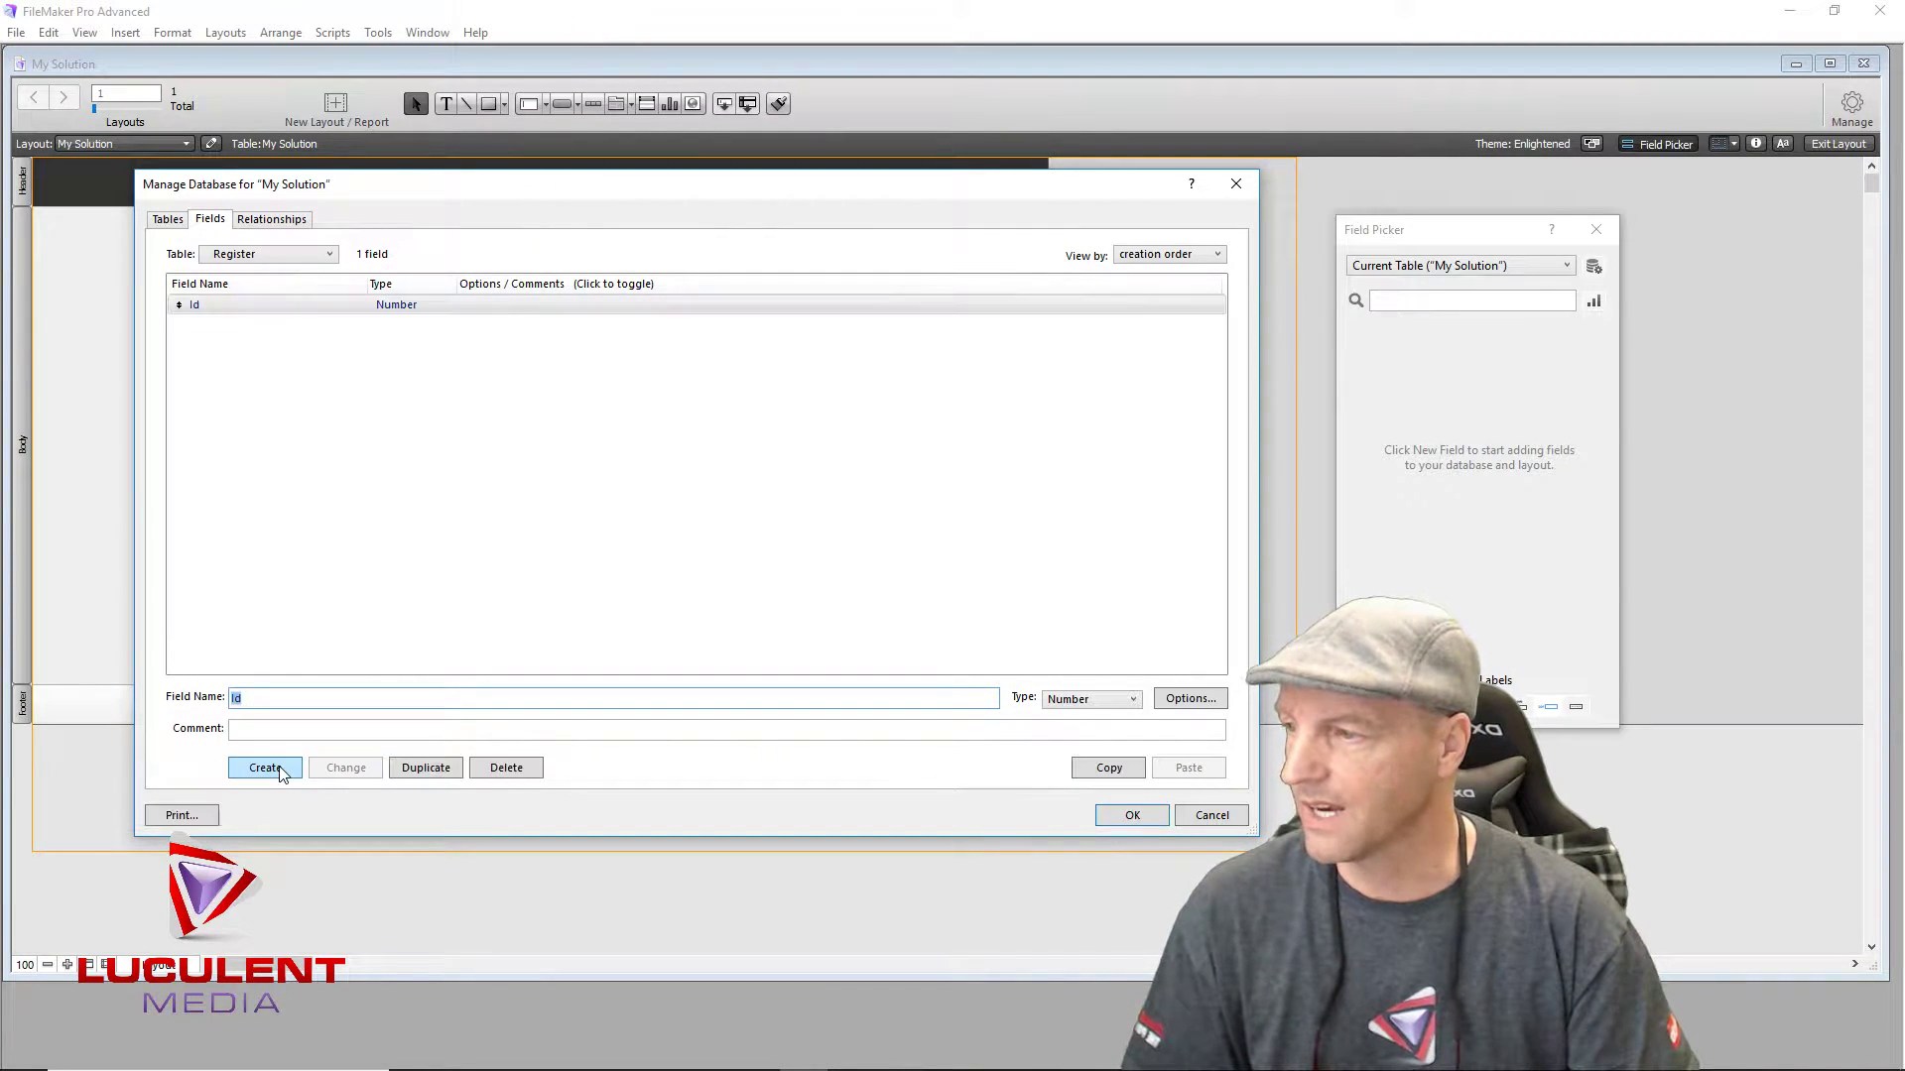
Step: Set the Register table's Id field to auto-enter a serial number on creation, with next value 1 and increment 1
double_click(397, 307)
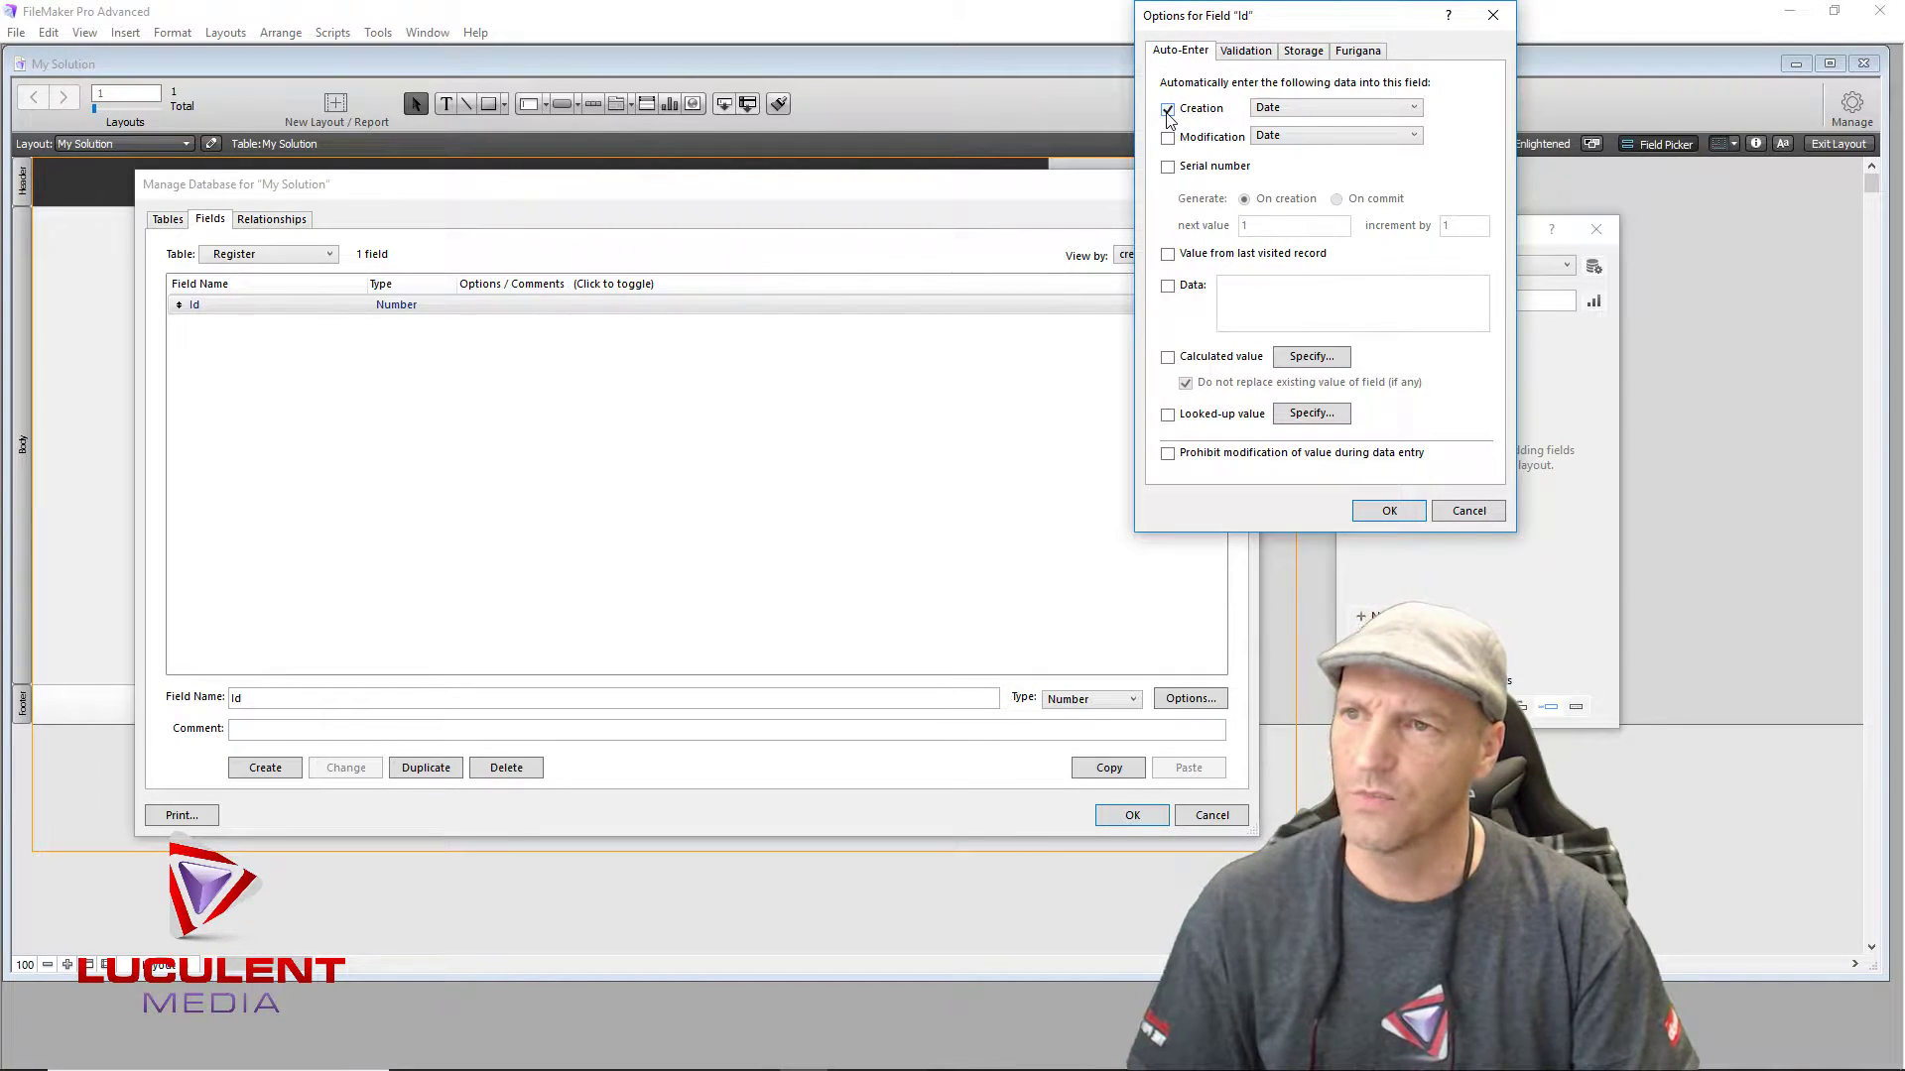
left_click(1168, 168)
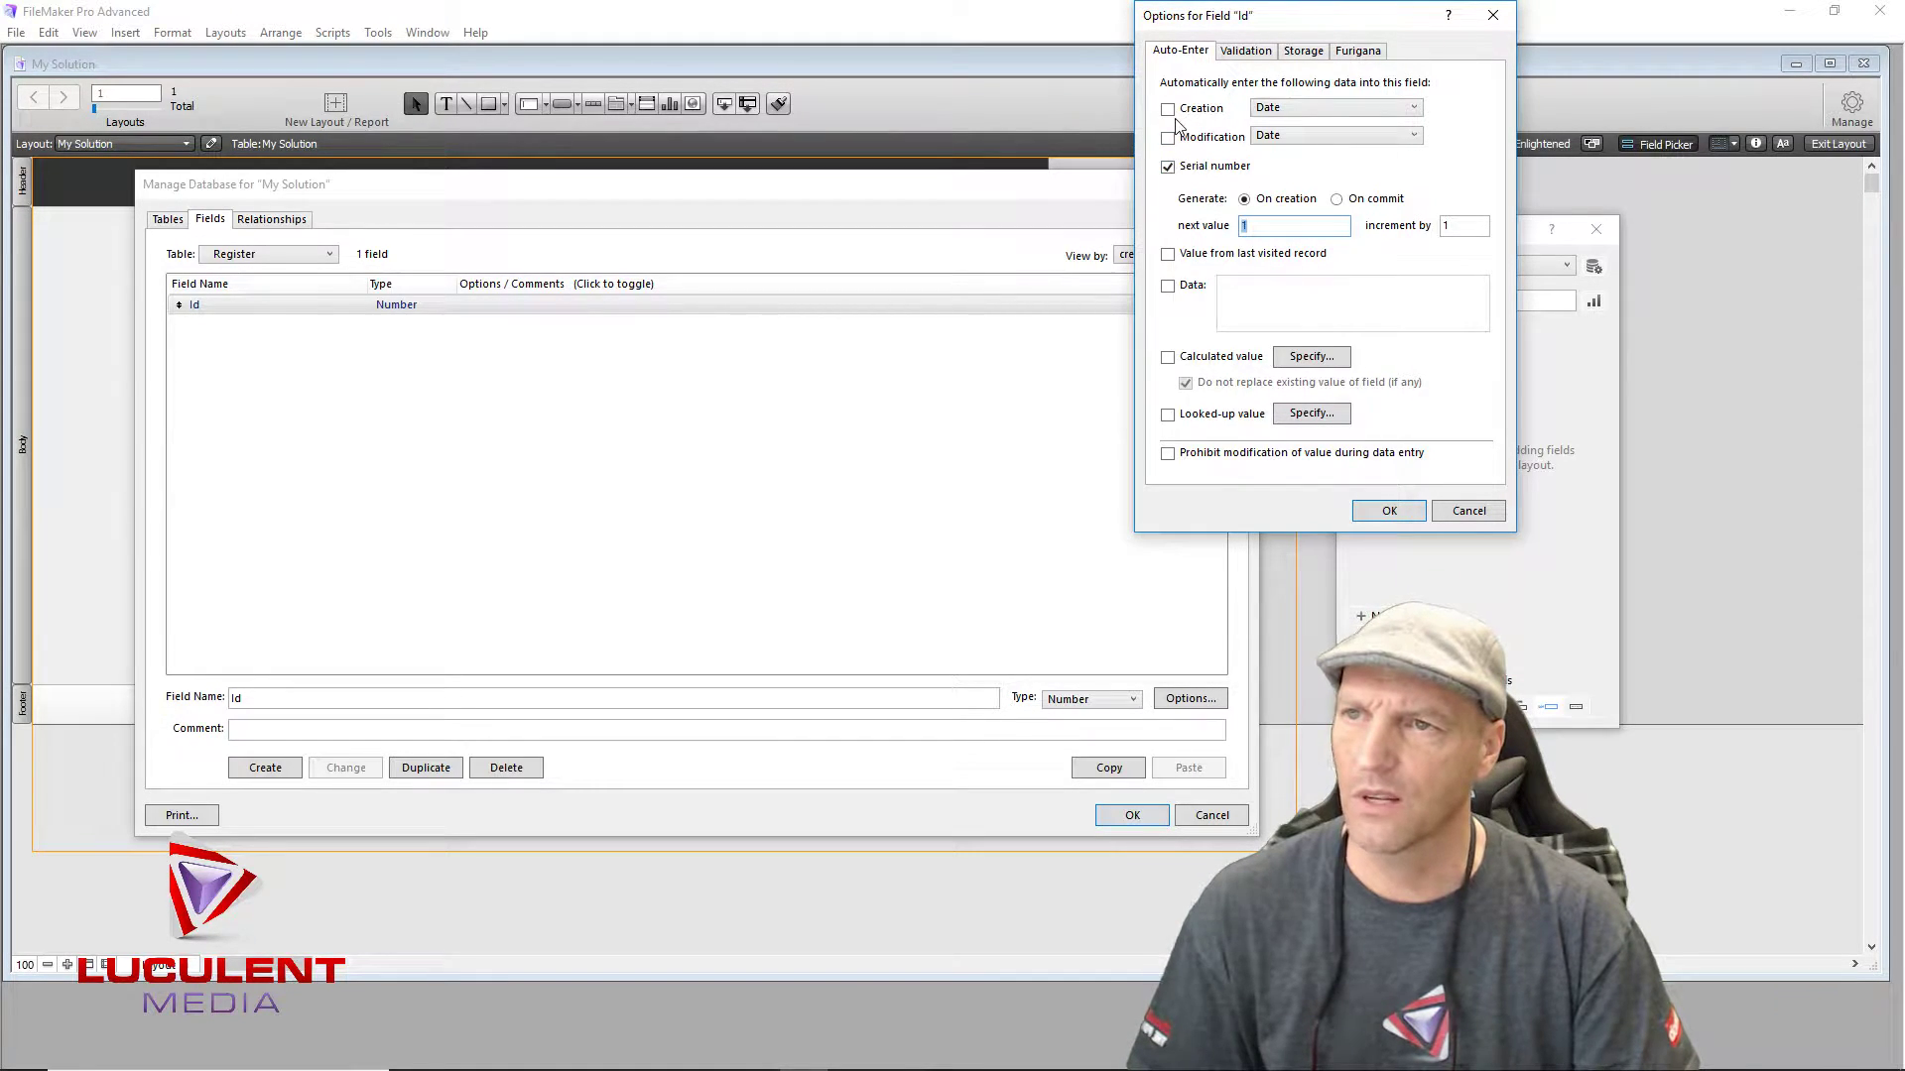
left_click(1318, 111)
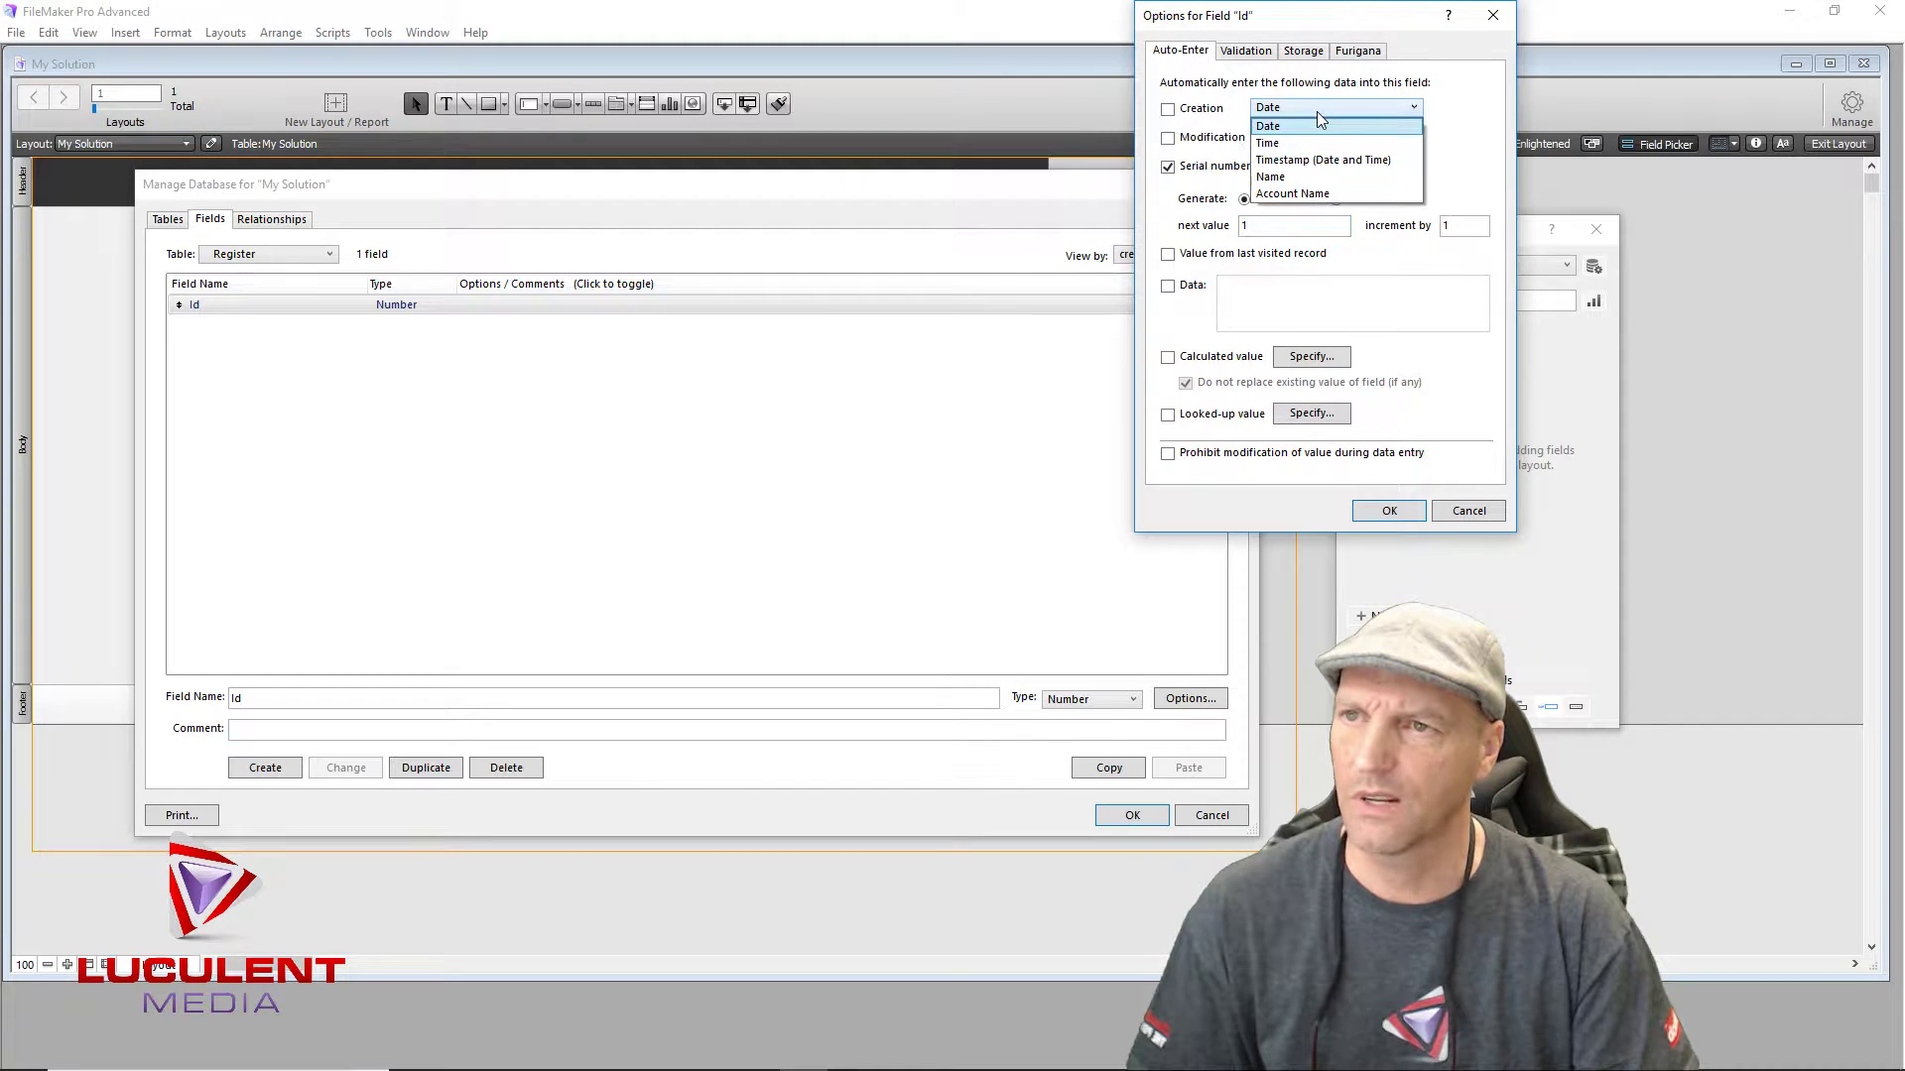
left_click(1168, 174)
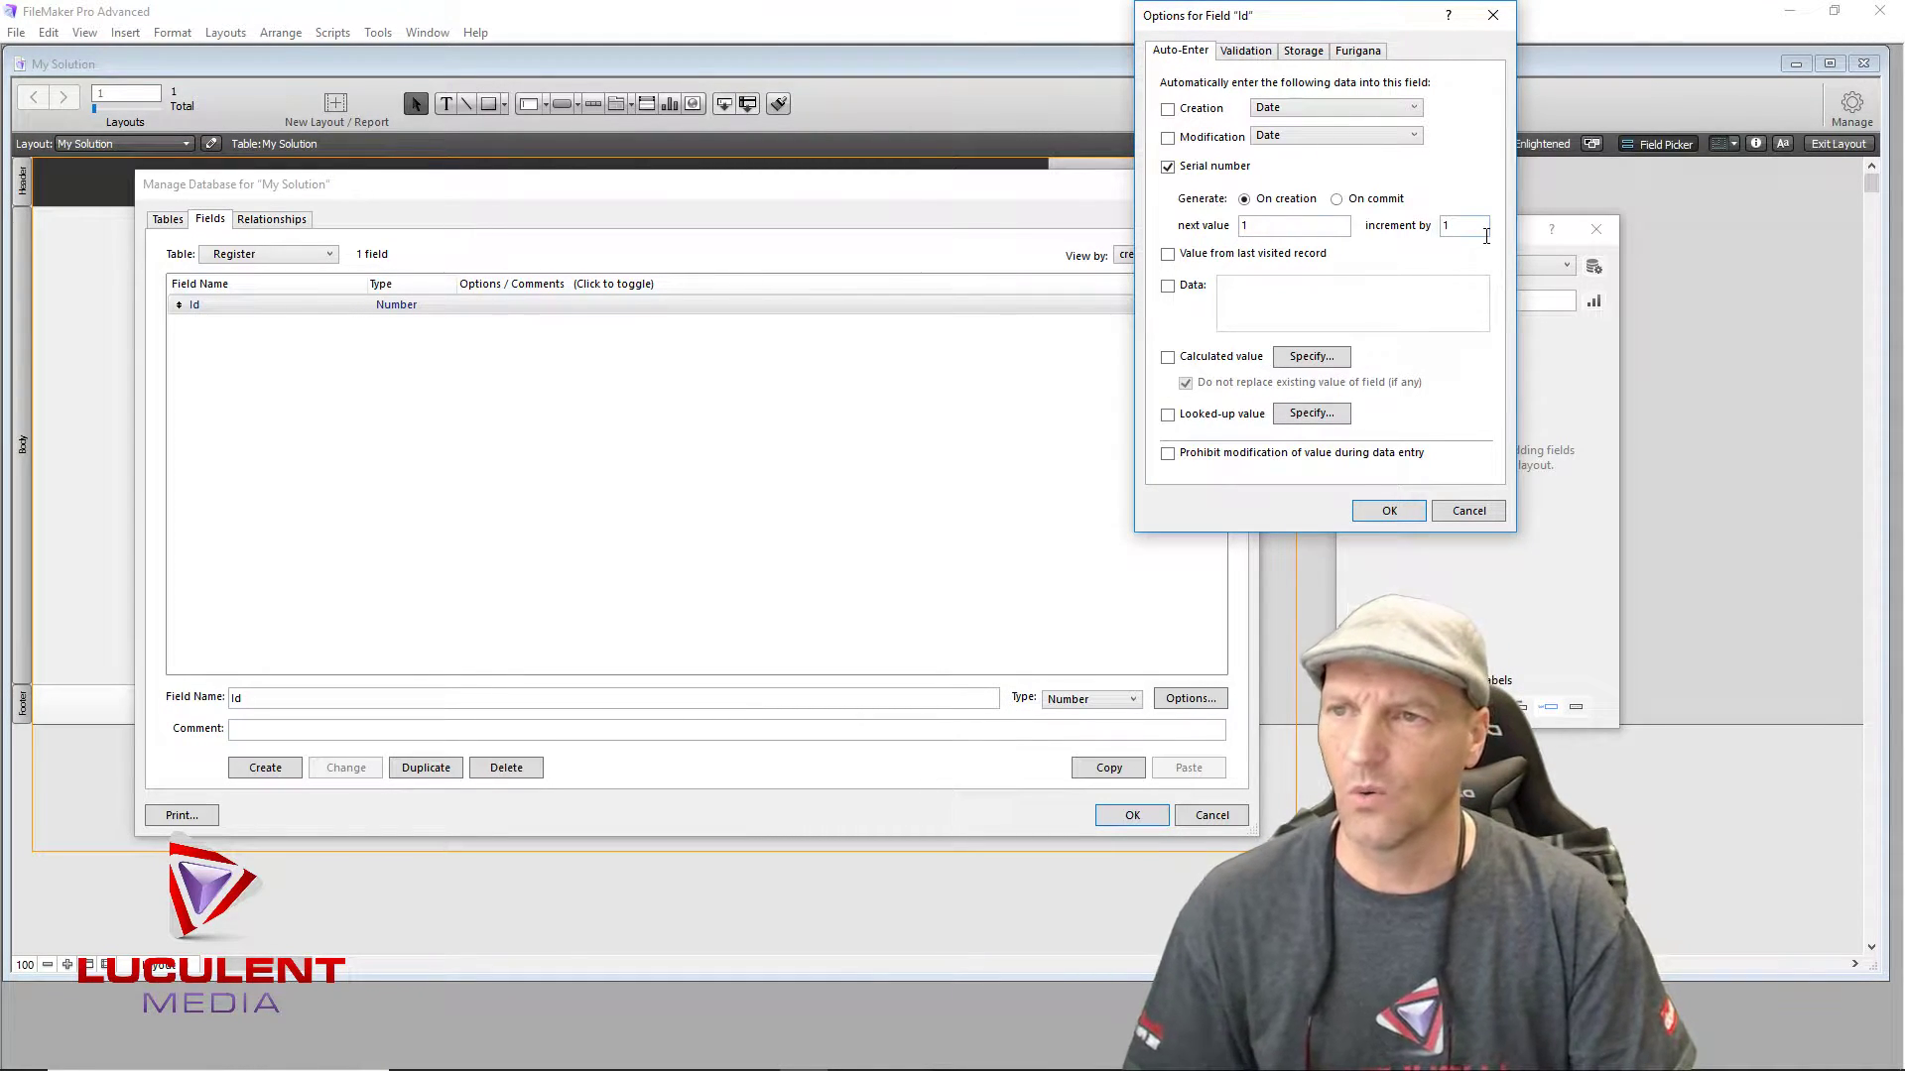
left_click(1387, 510)
left_click(757, 527)
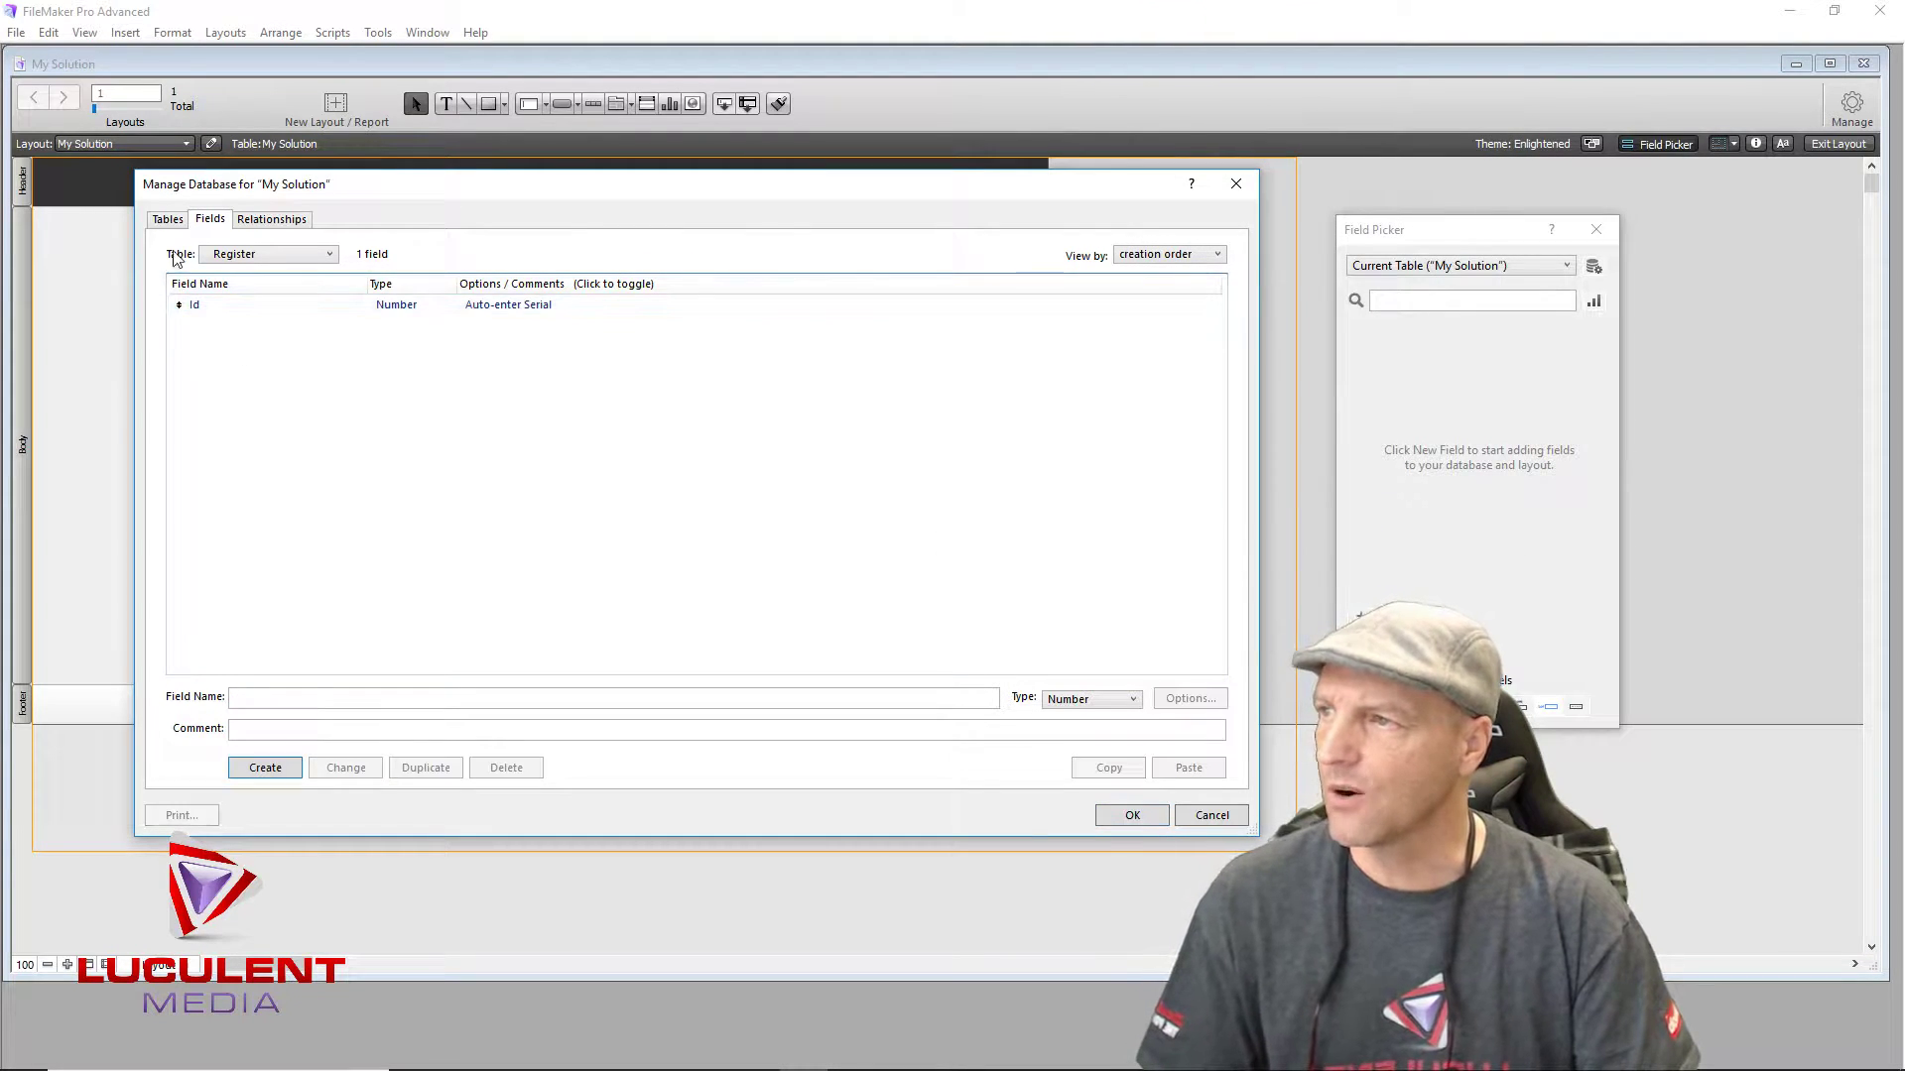
Step: In the relationships graph, move the Menu table directly below My Solution and color it purple
left_click(270, 219)
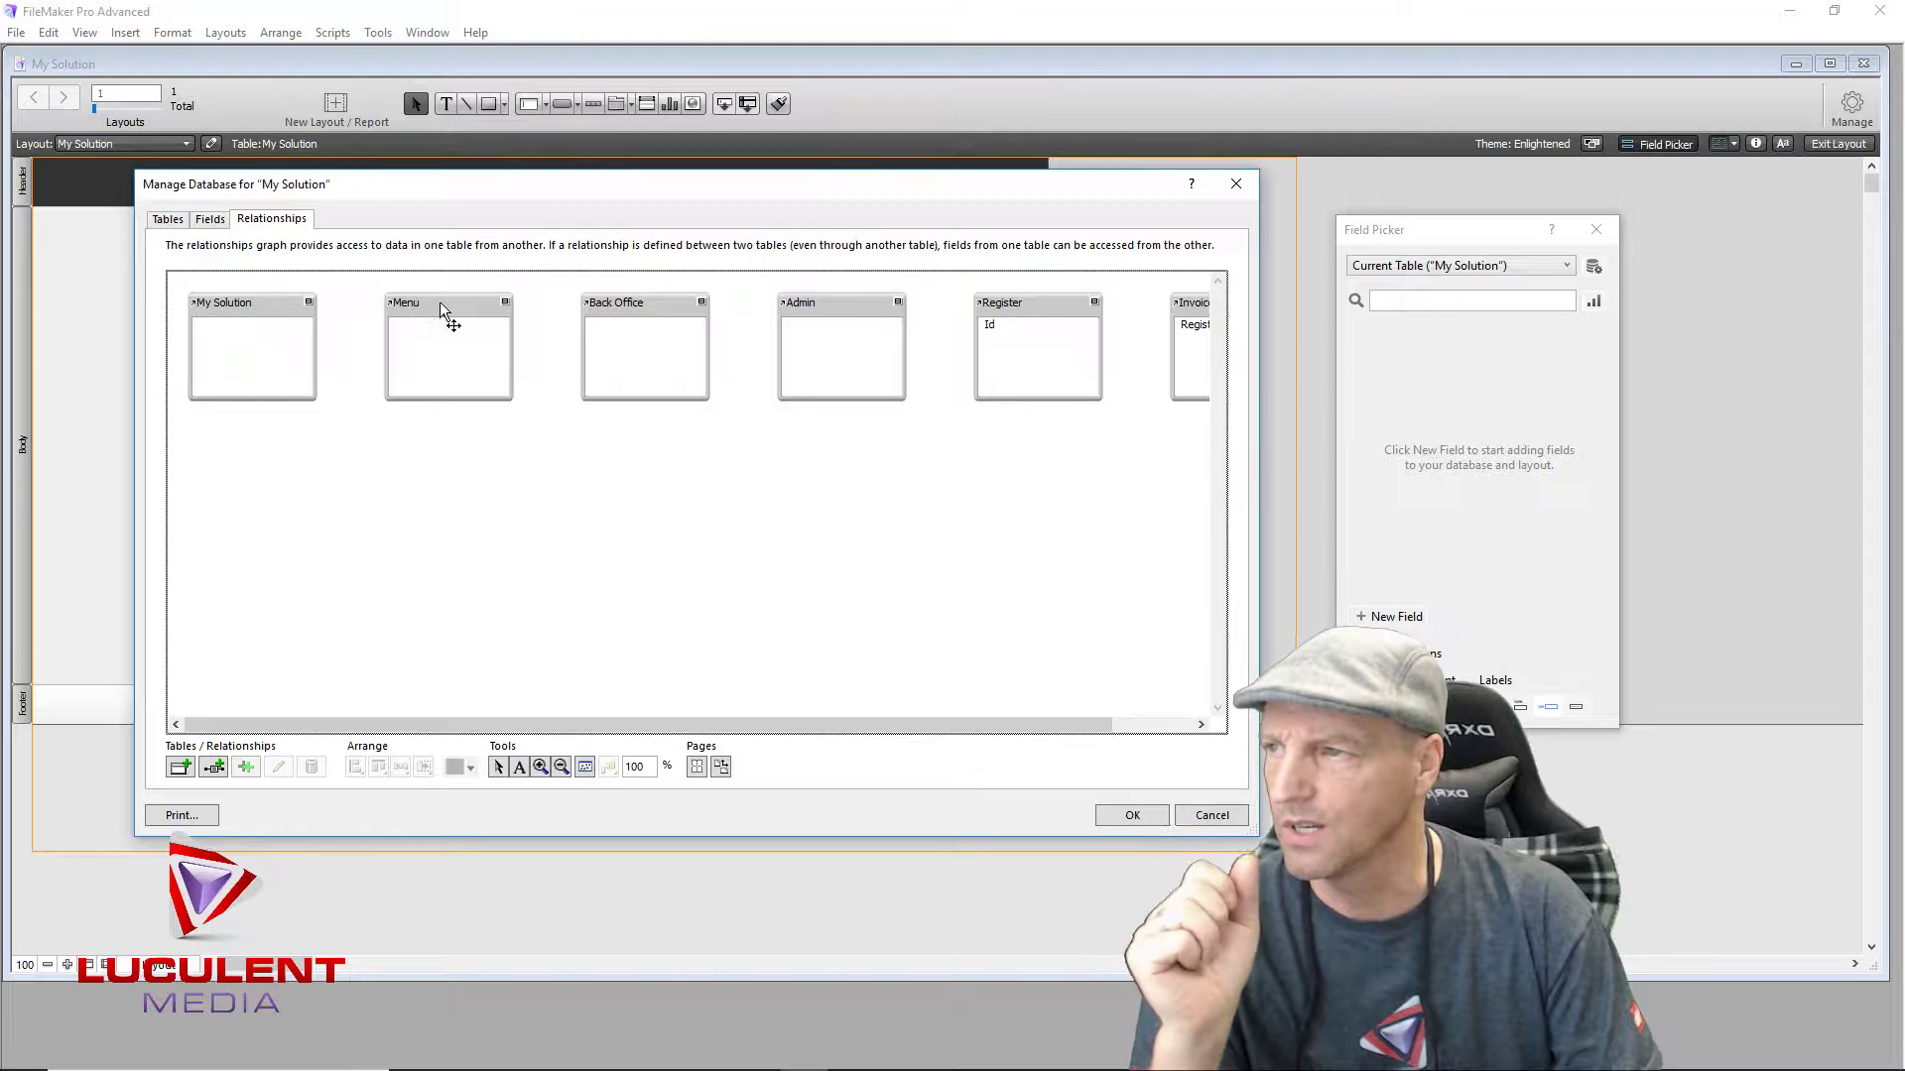
left_click_drag(460, 301, 264, 438)
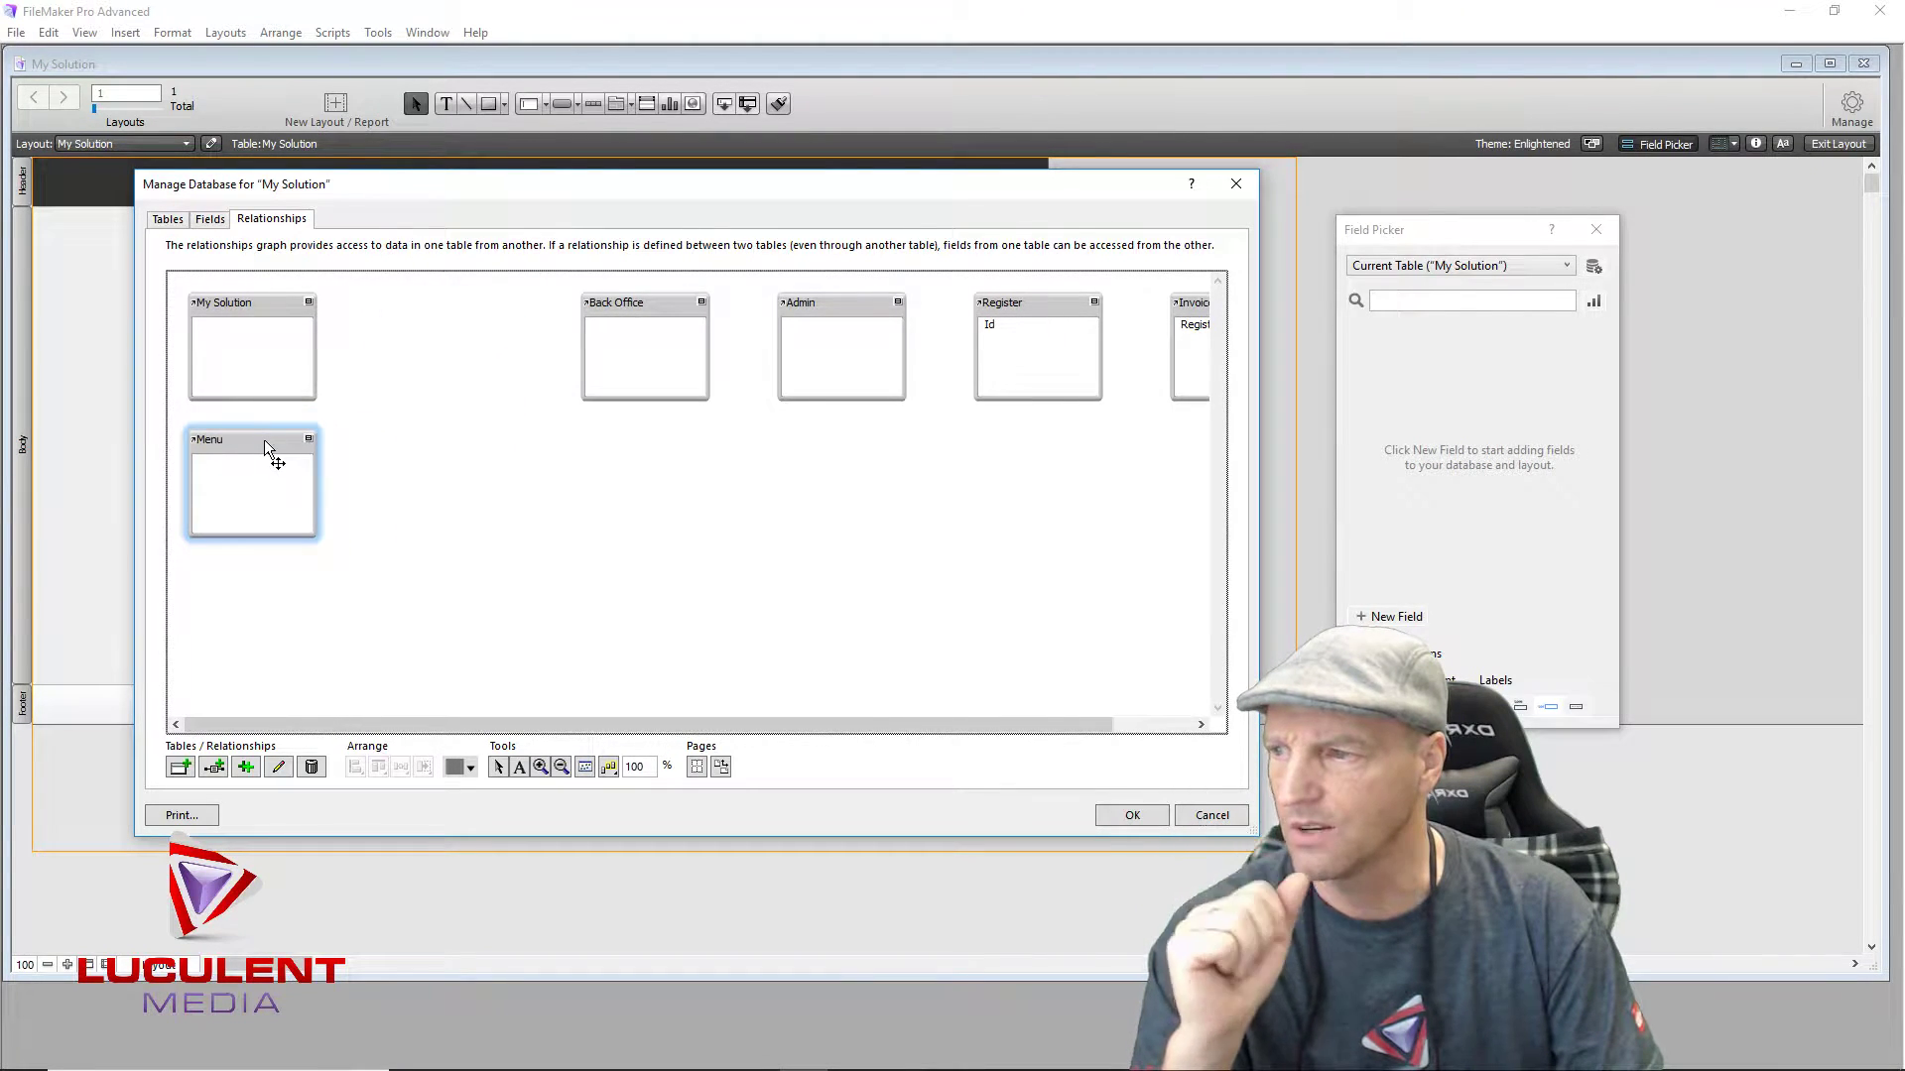
left_click(456, 767)
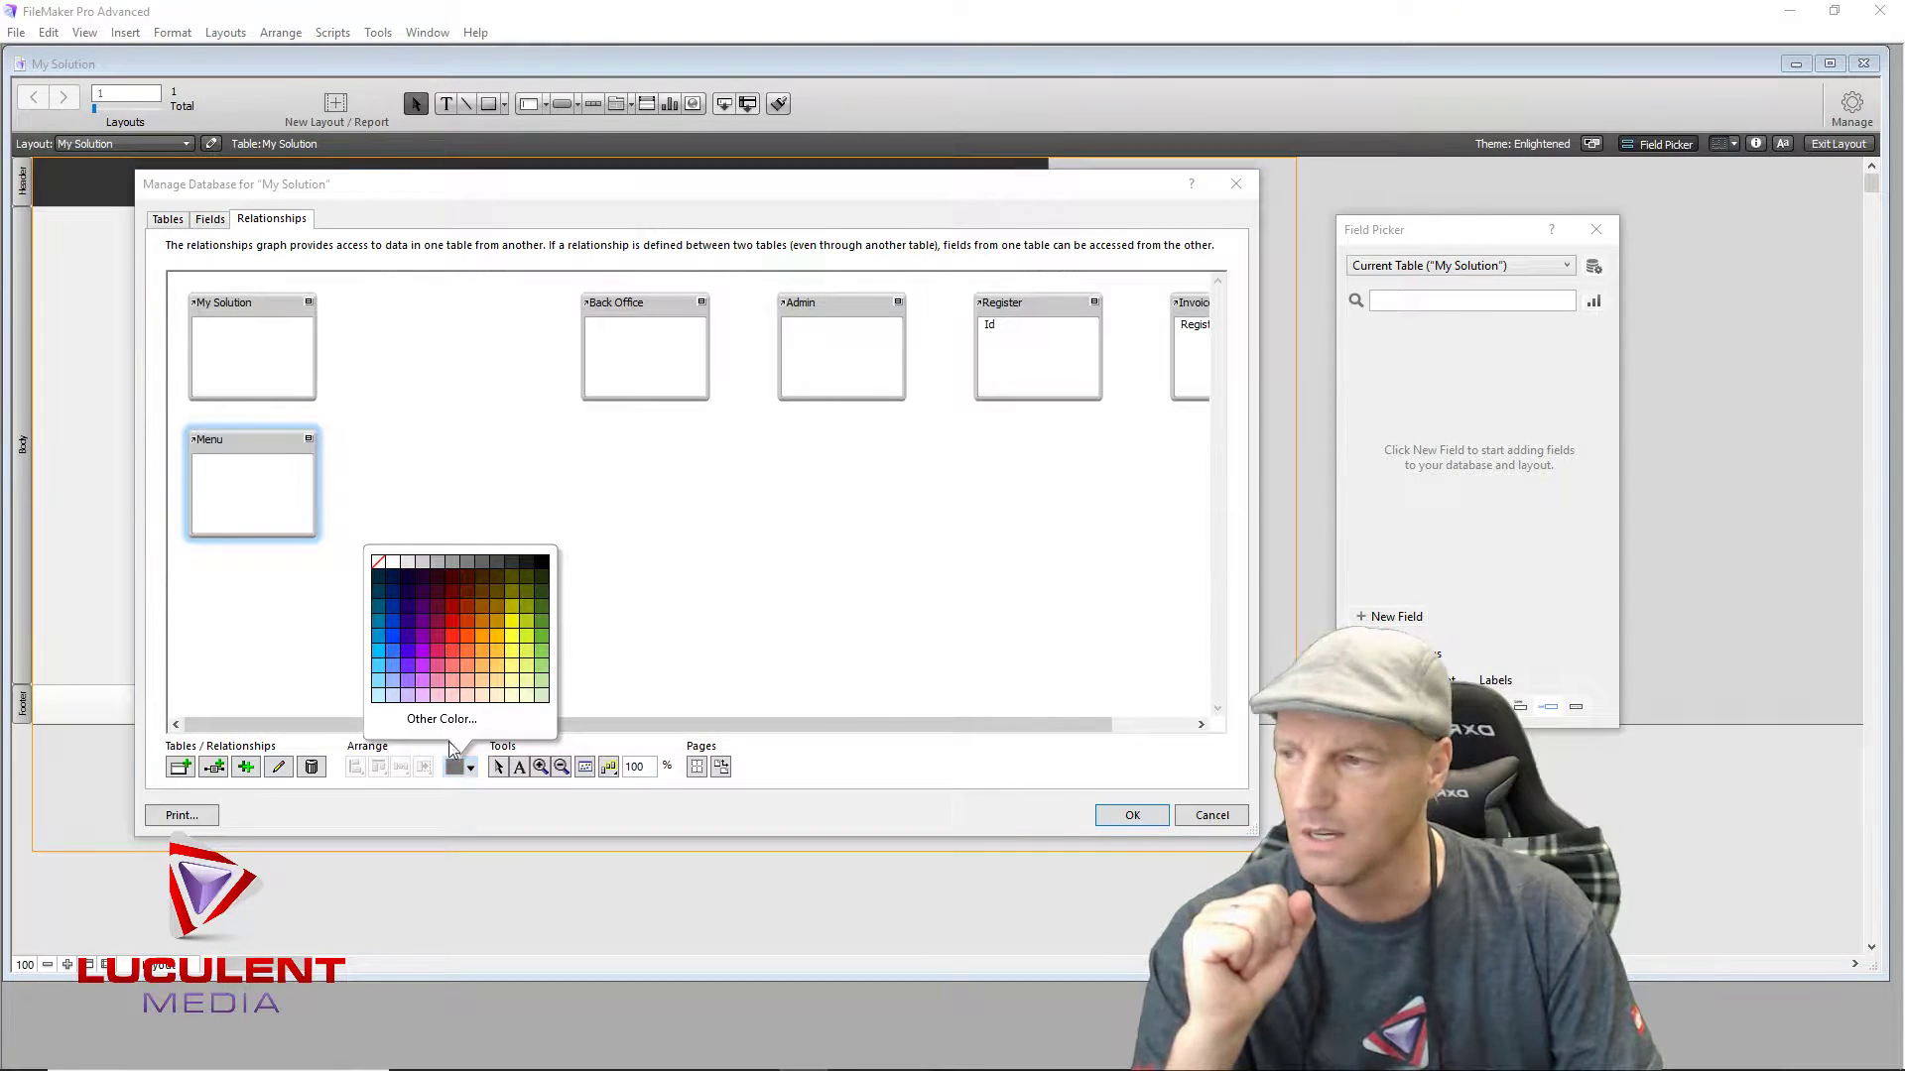
left_click(426, 637)
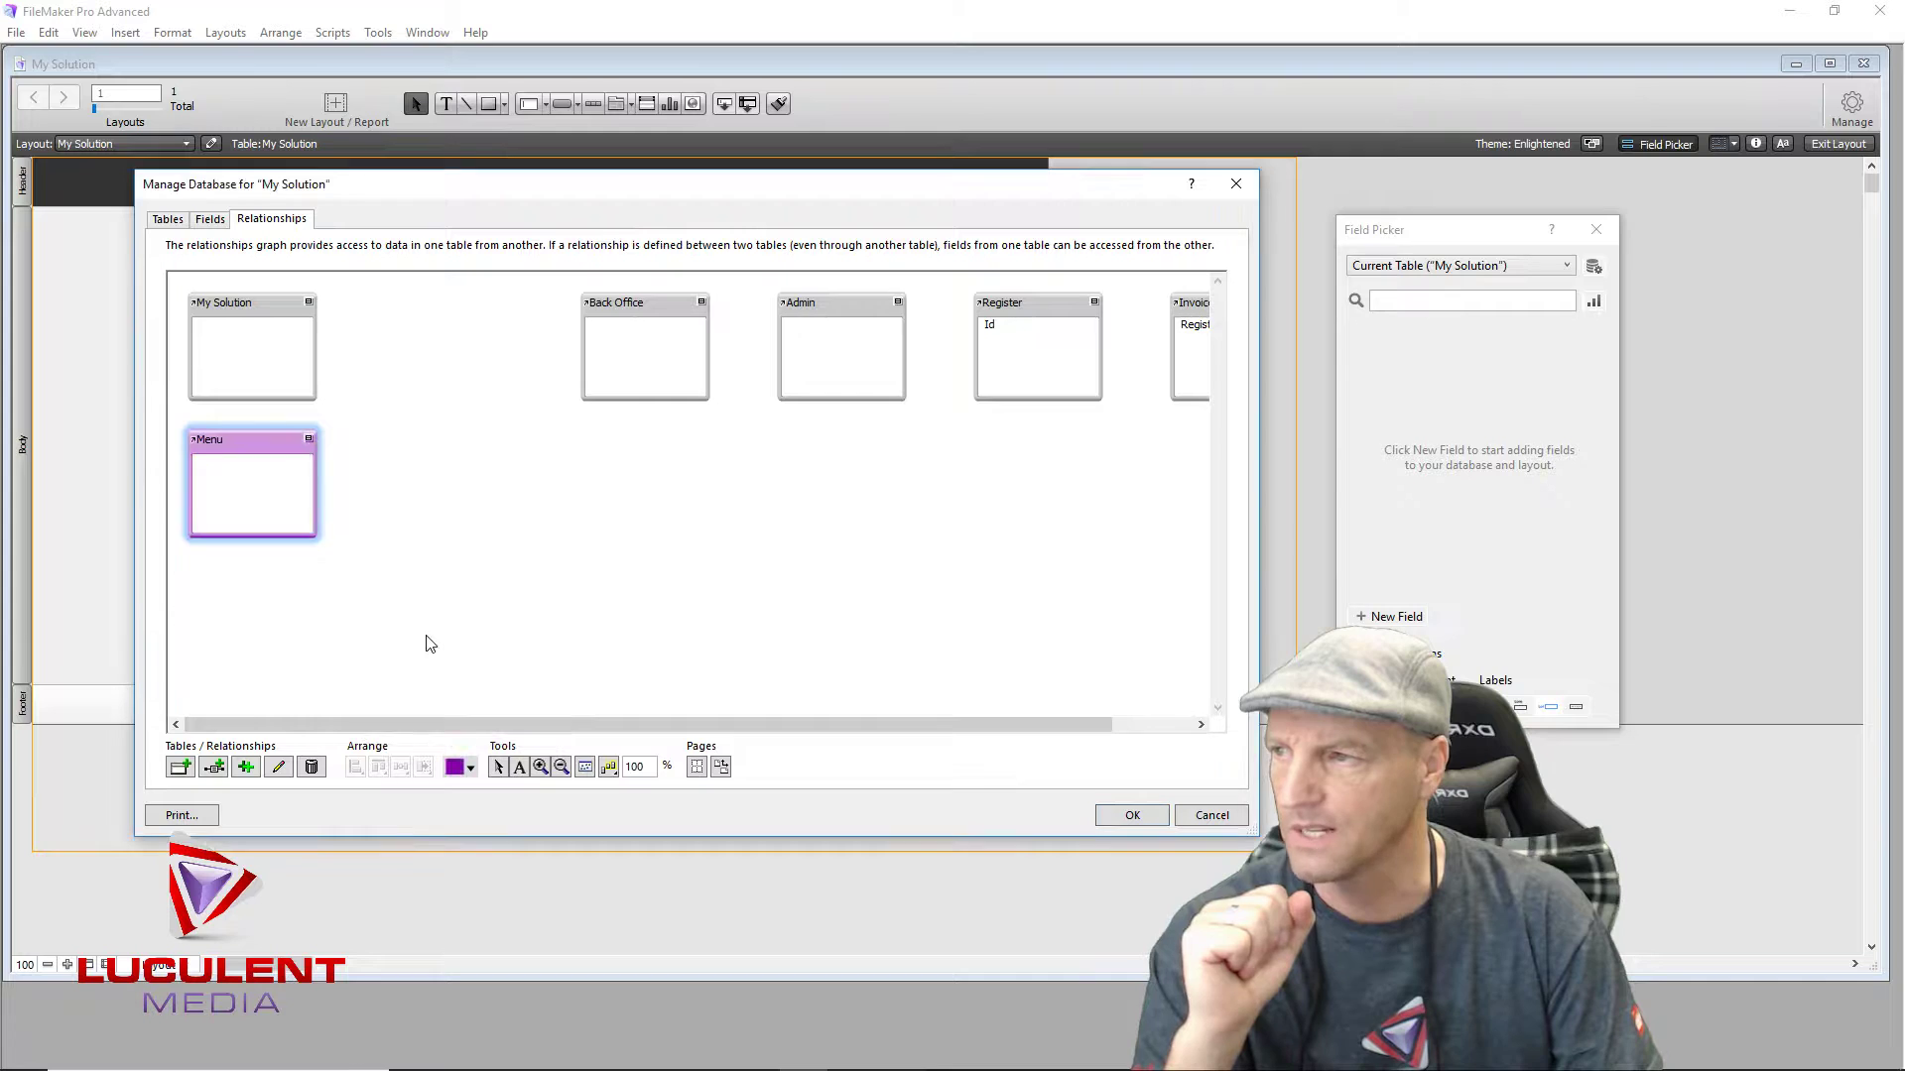
Step: Stack Back Office above Admin at the graph's far right, coloring Back Office light green and Admin dark green
left_click_drag(669, 301, 1135, 462)
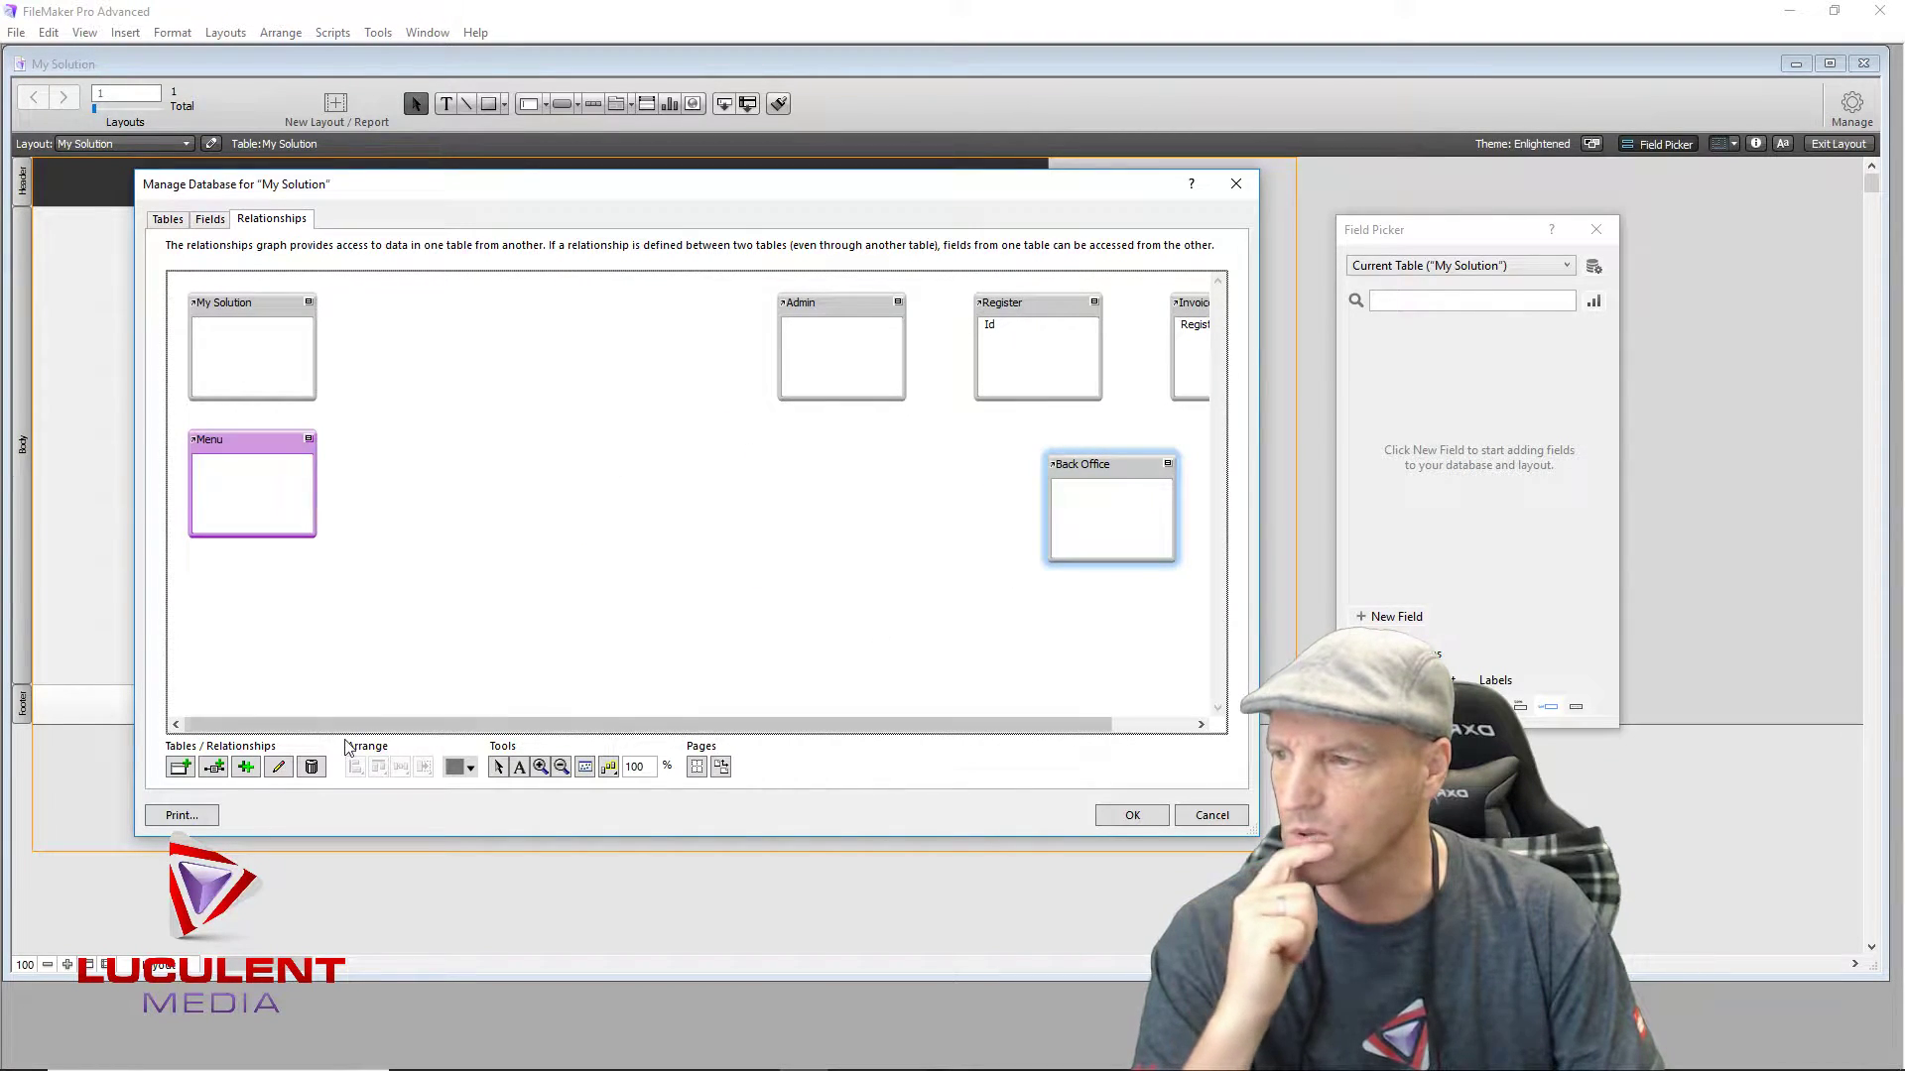
left_click(462, 767)
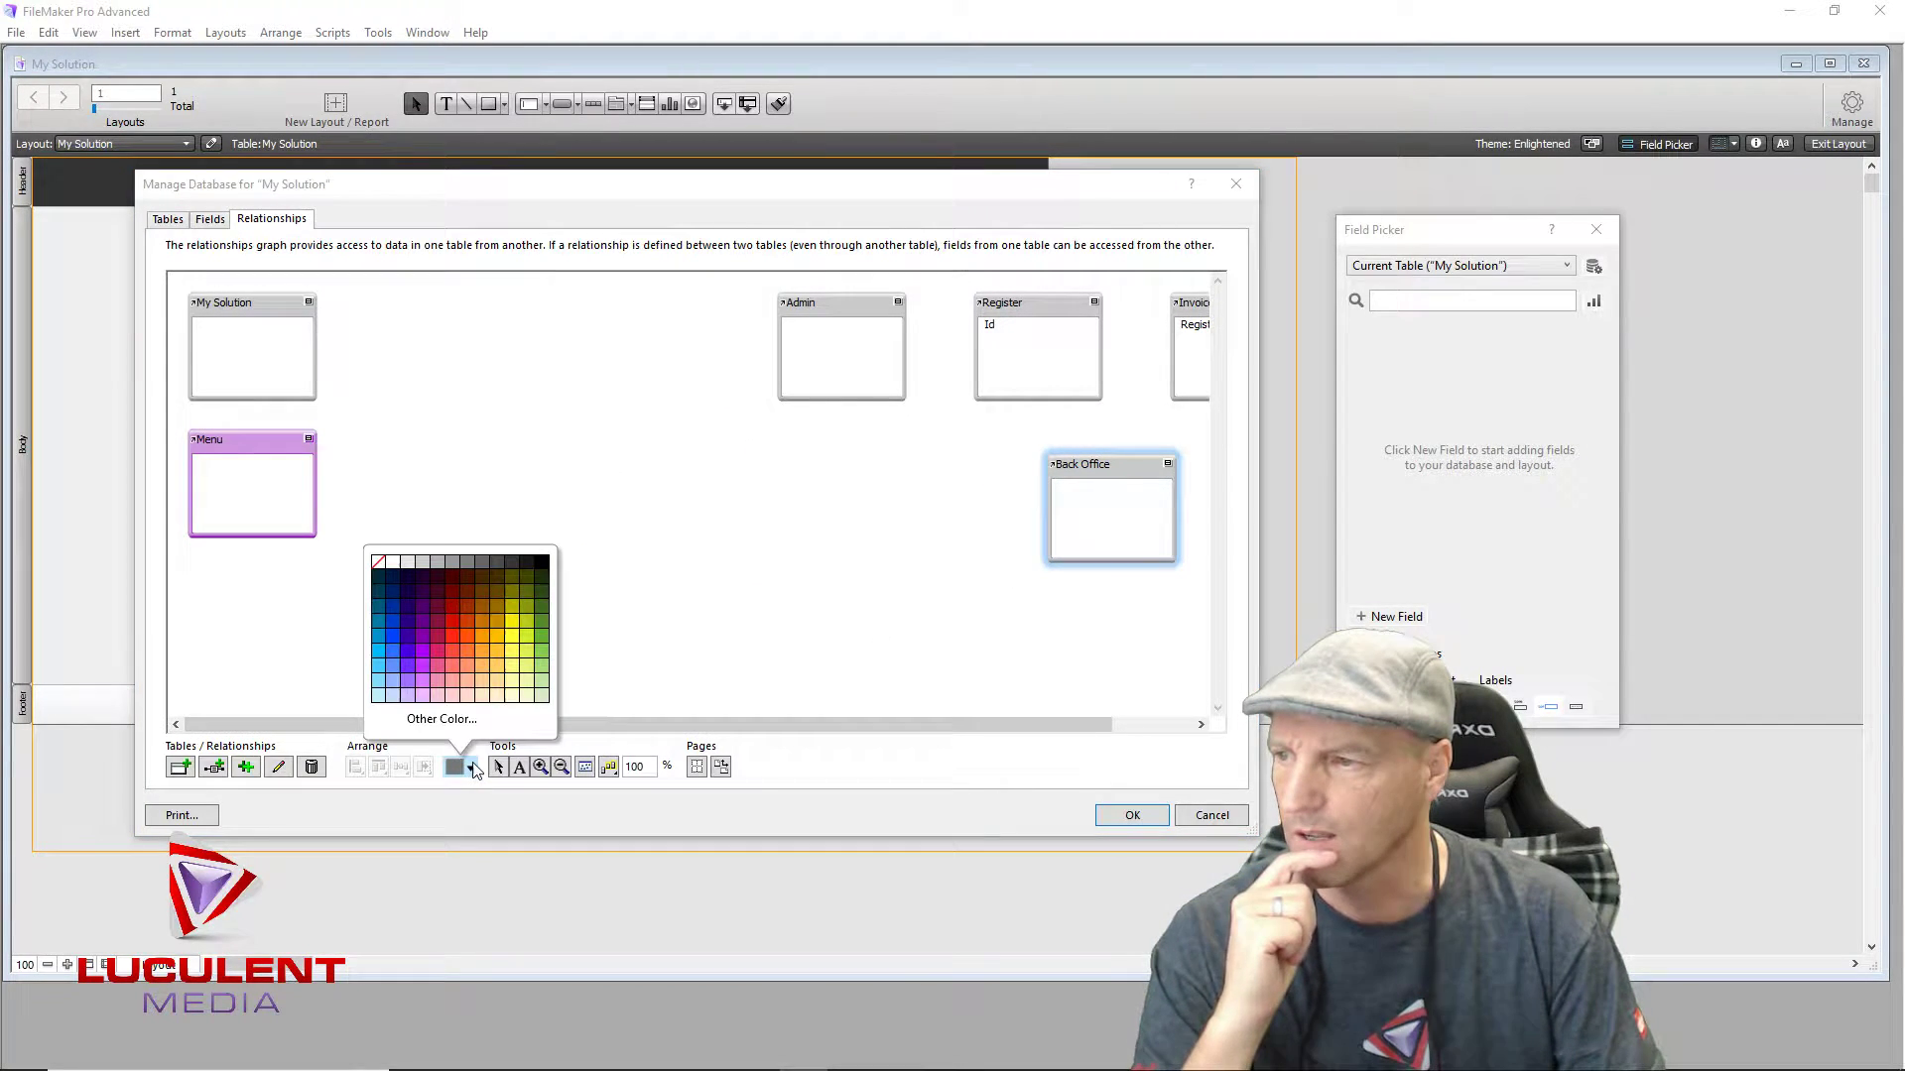
left_click(544, 636)
left_click(845, 306)
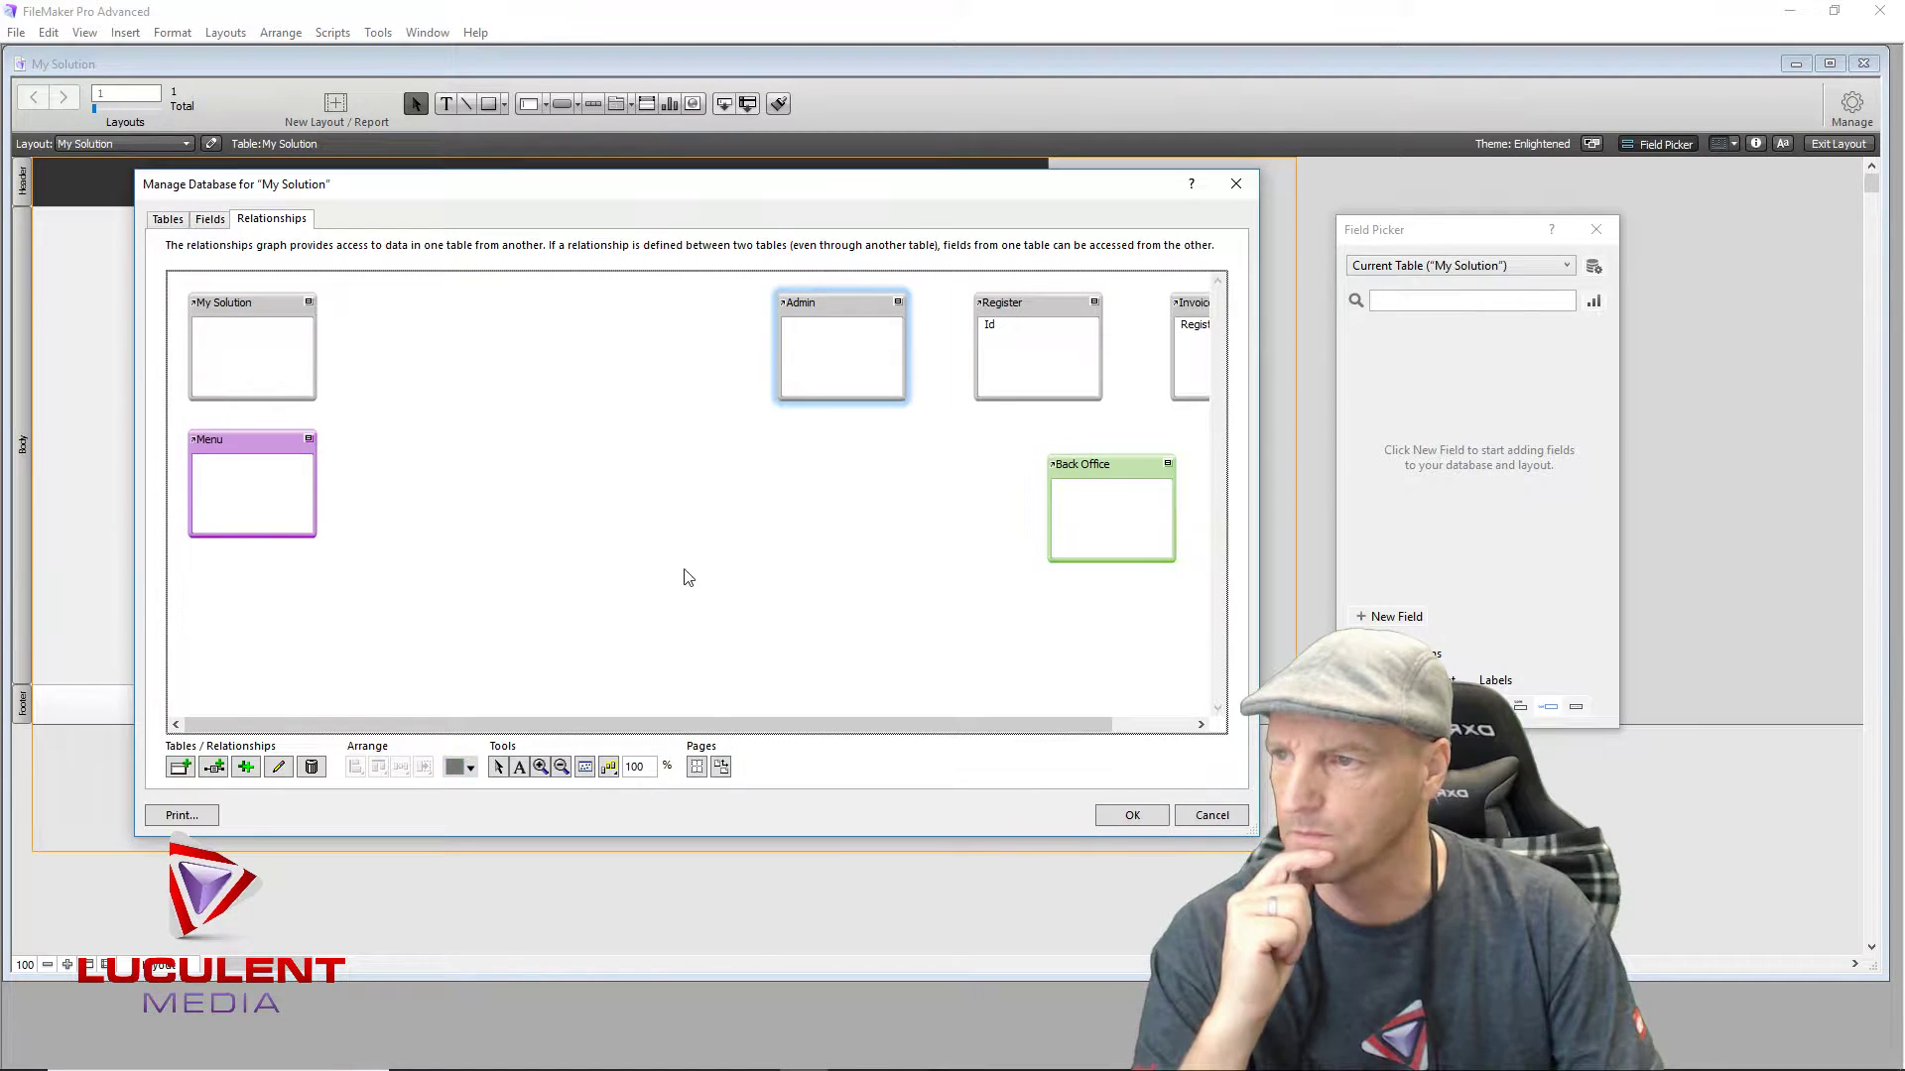
left_click(470, 768)
left_click(545, 607)
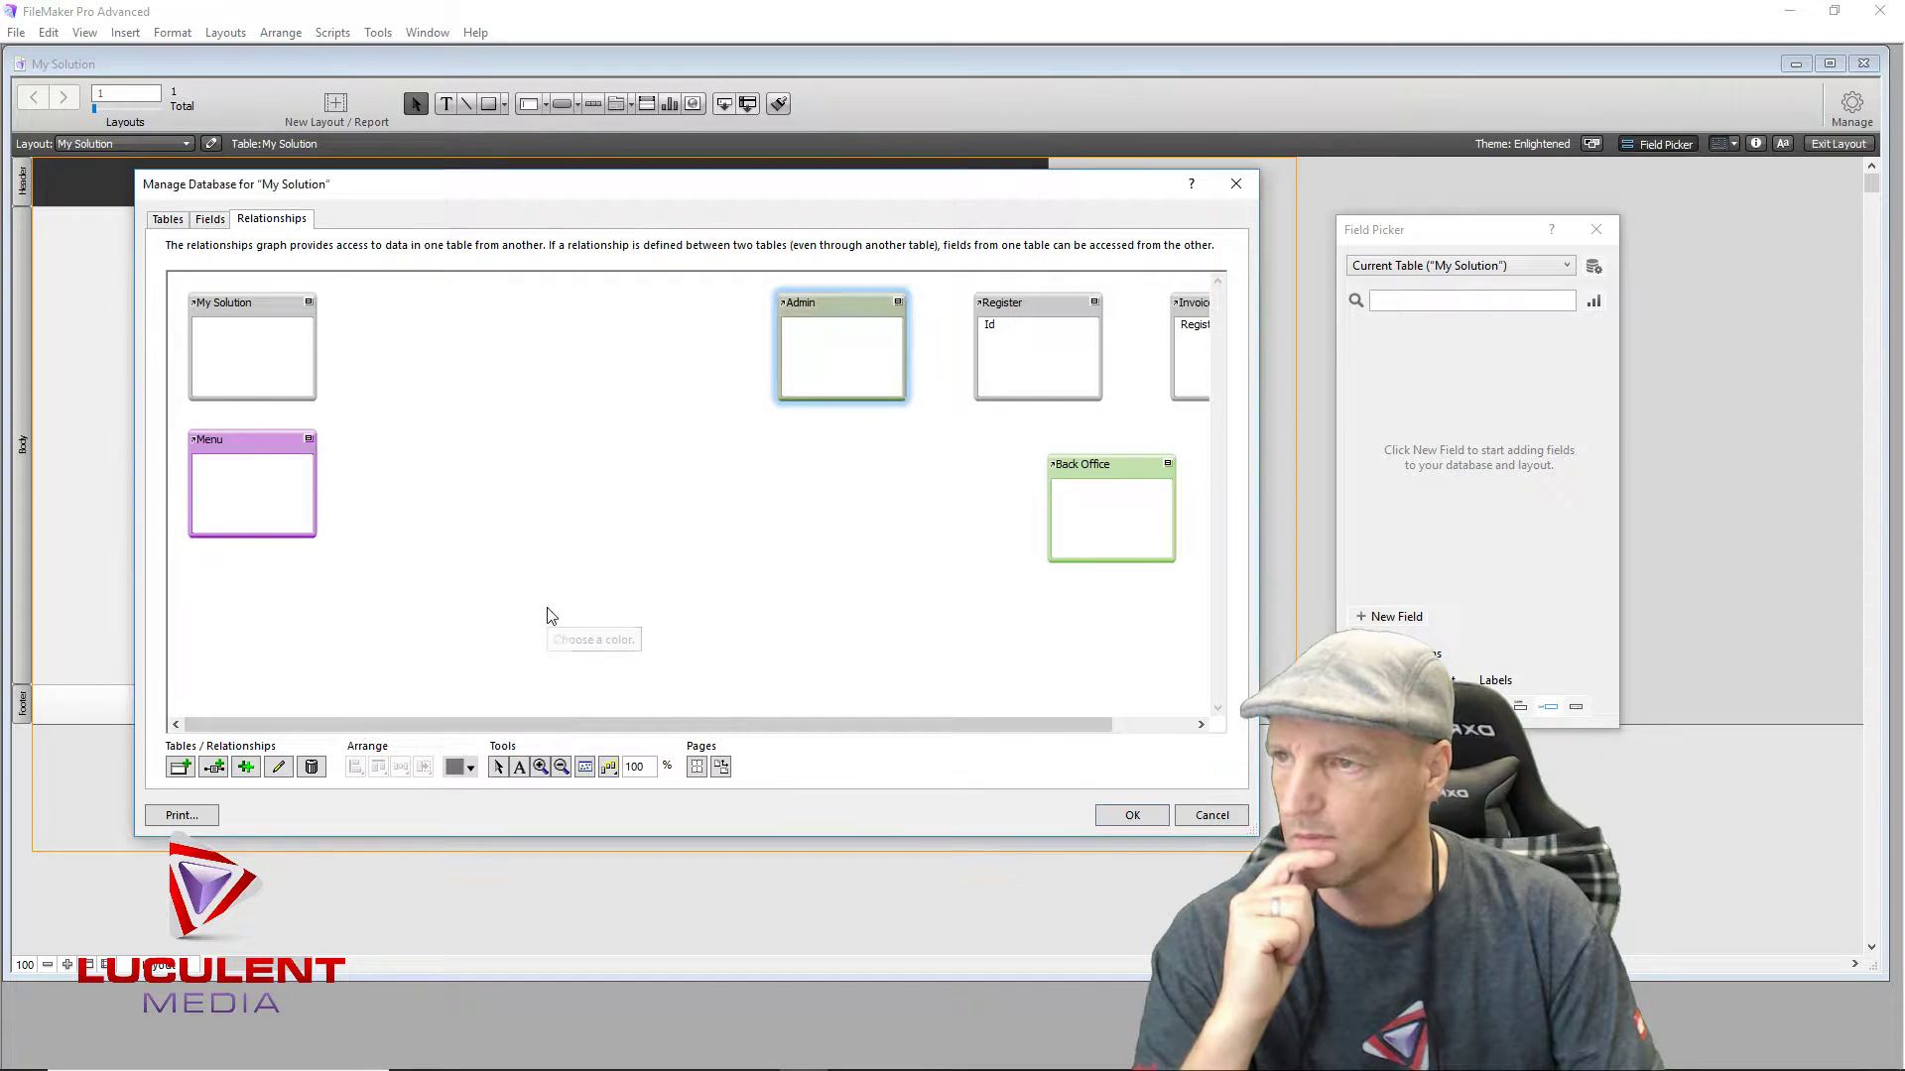
left_click_drag(824, 305, 1099, 592)
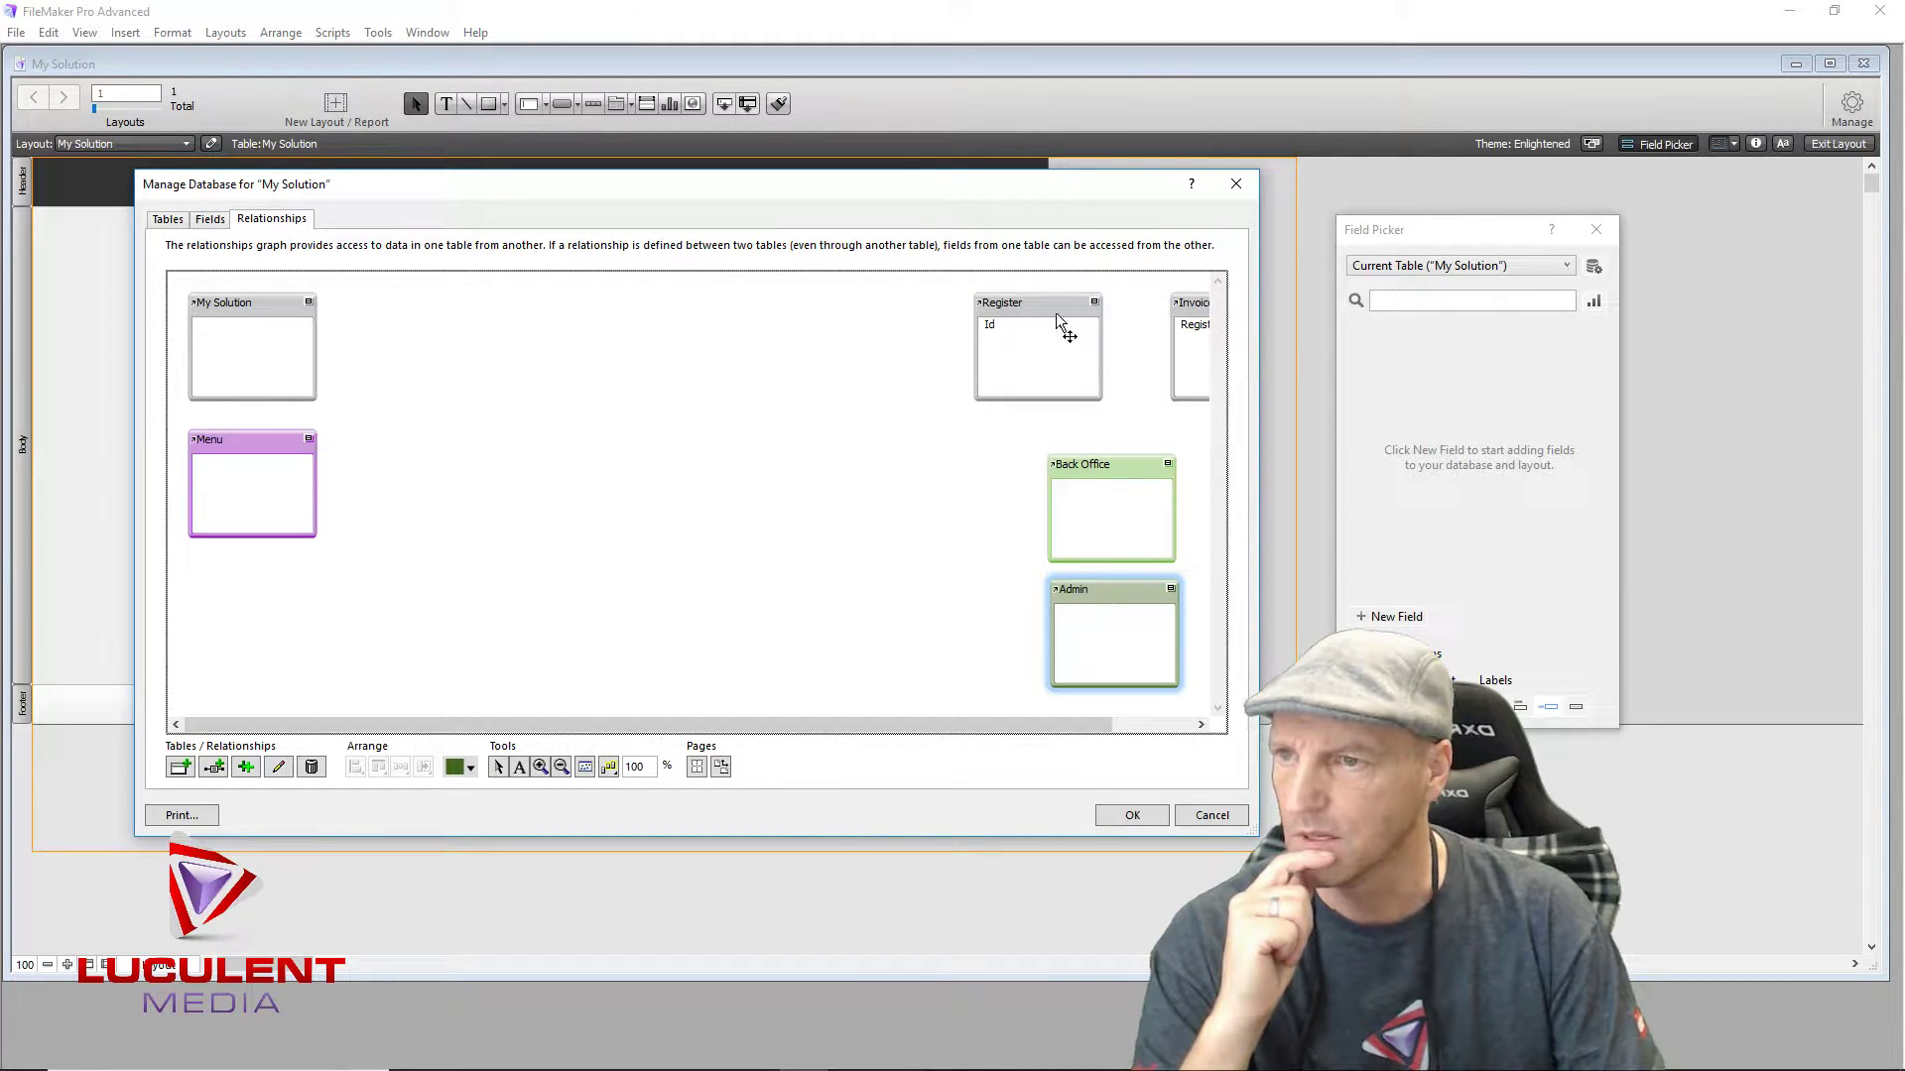
Step: Place the Register and Invoice tables side by side to the right of My Solution, coloring Register yellow and Invoice orange
left_click_drag(1062, 306, 582, 342)
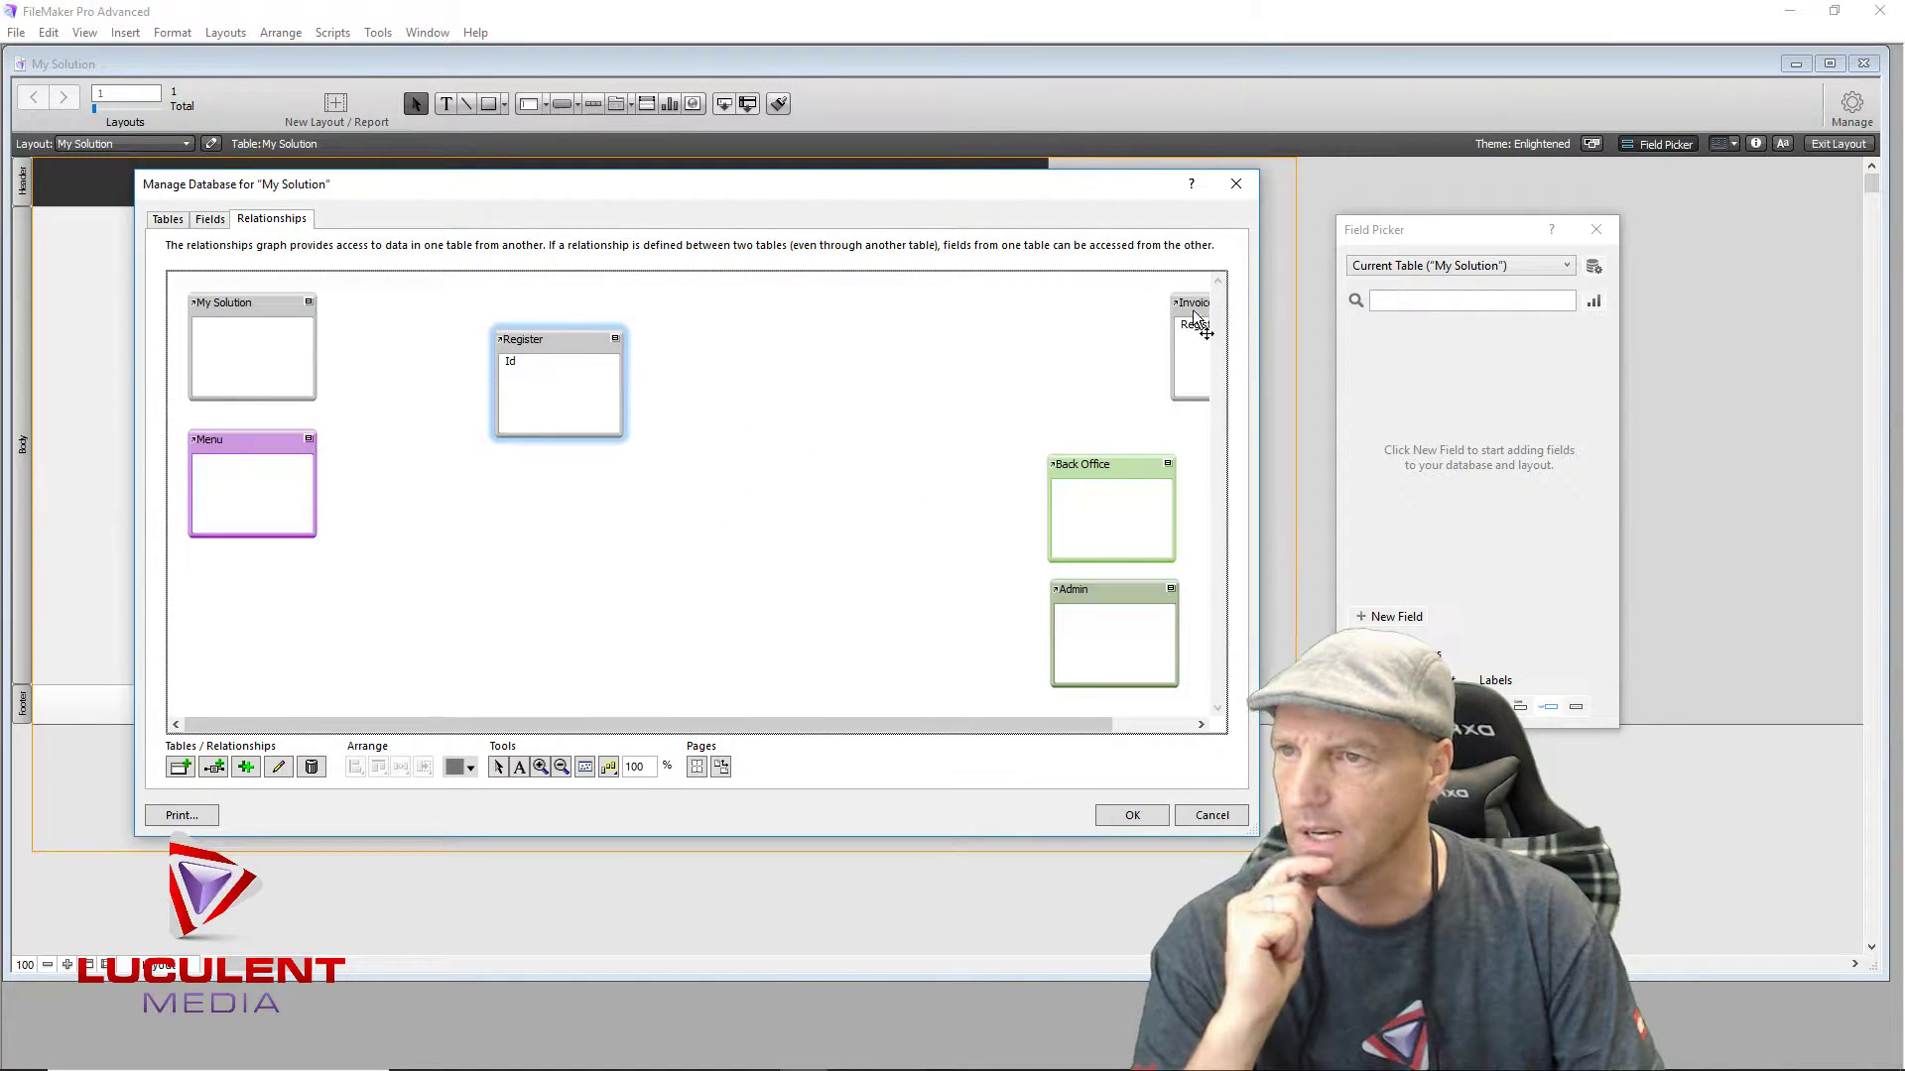
left_click_drag(1190, 318, 543, 486)
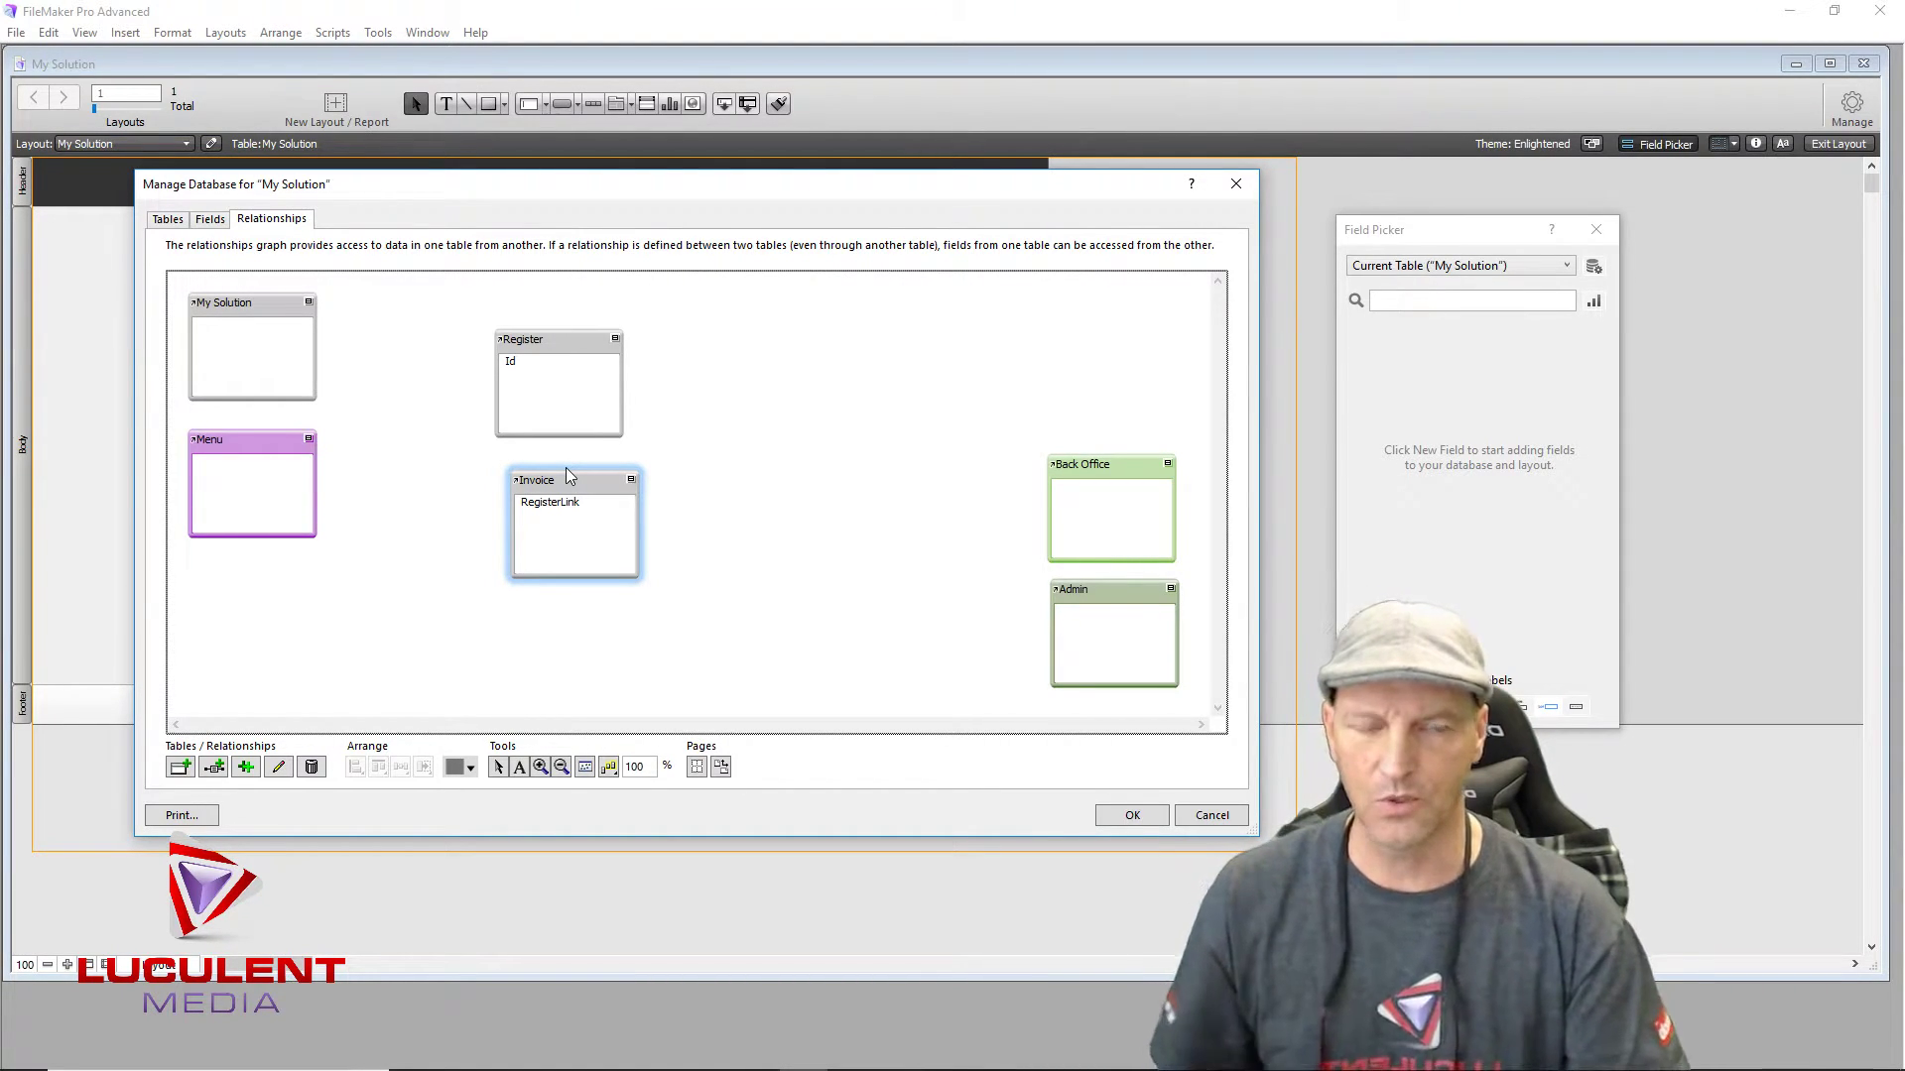
left_click(557, 347)
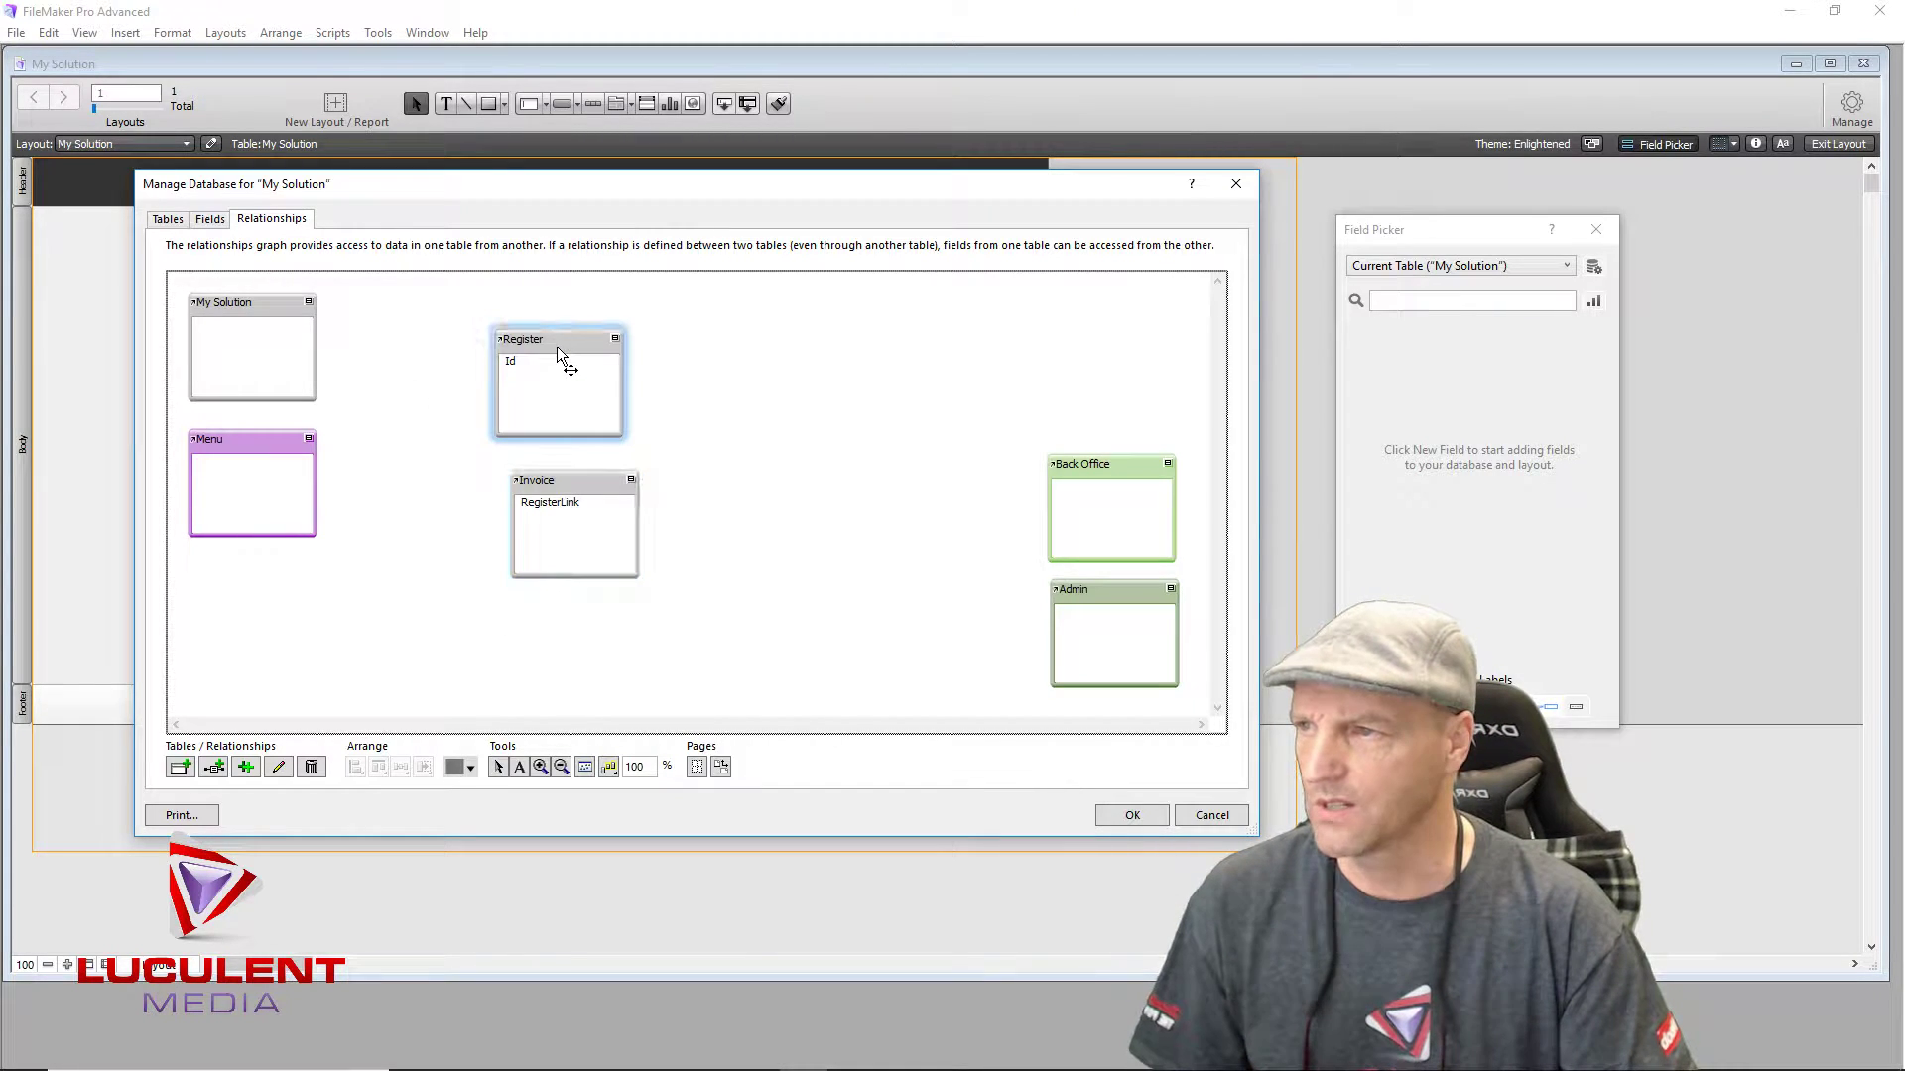
left_click(469, 769)
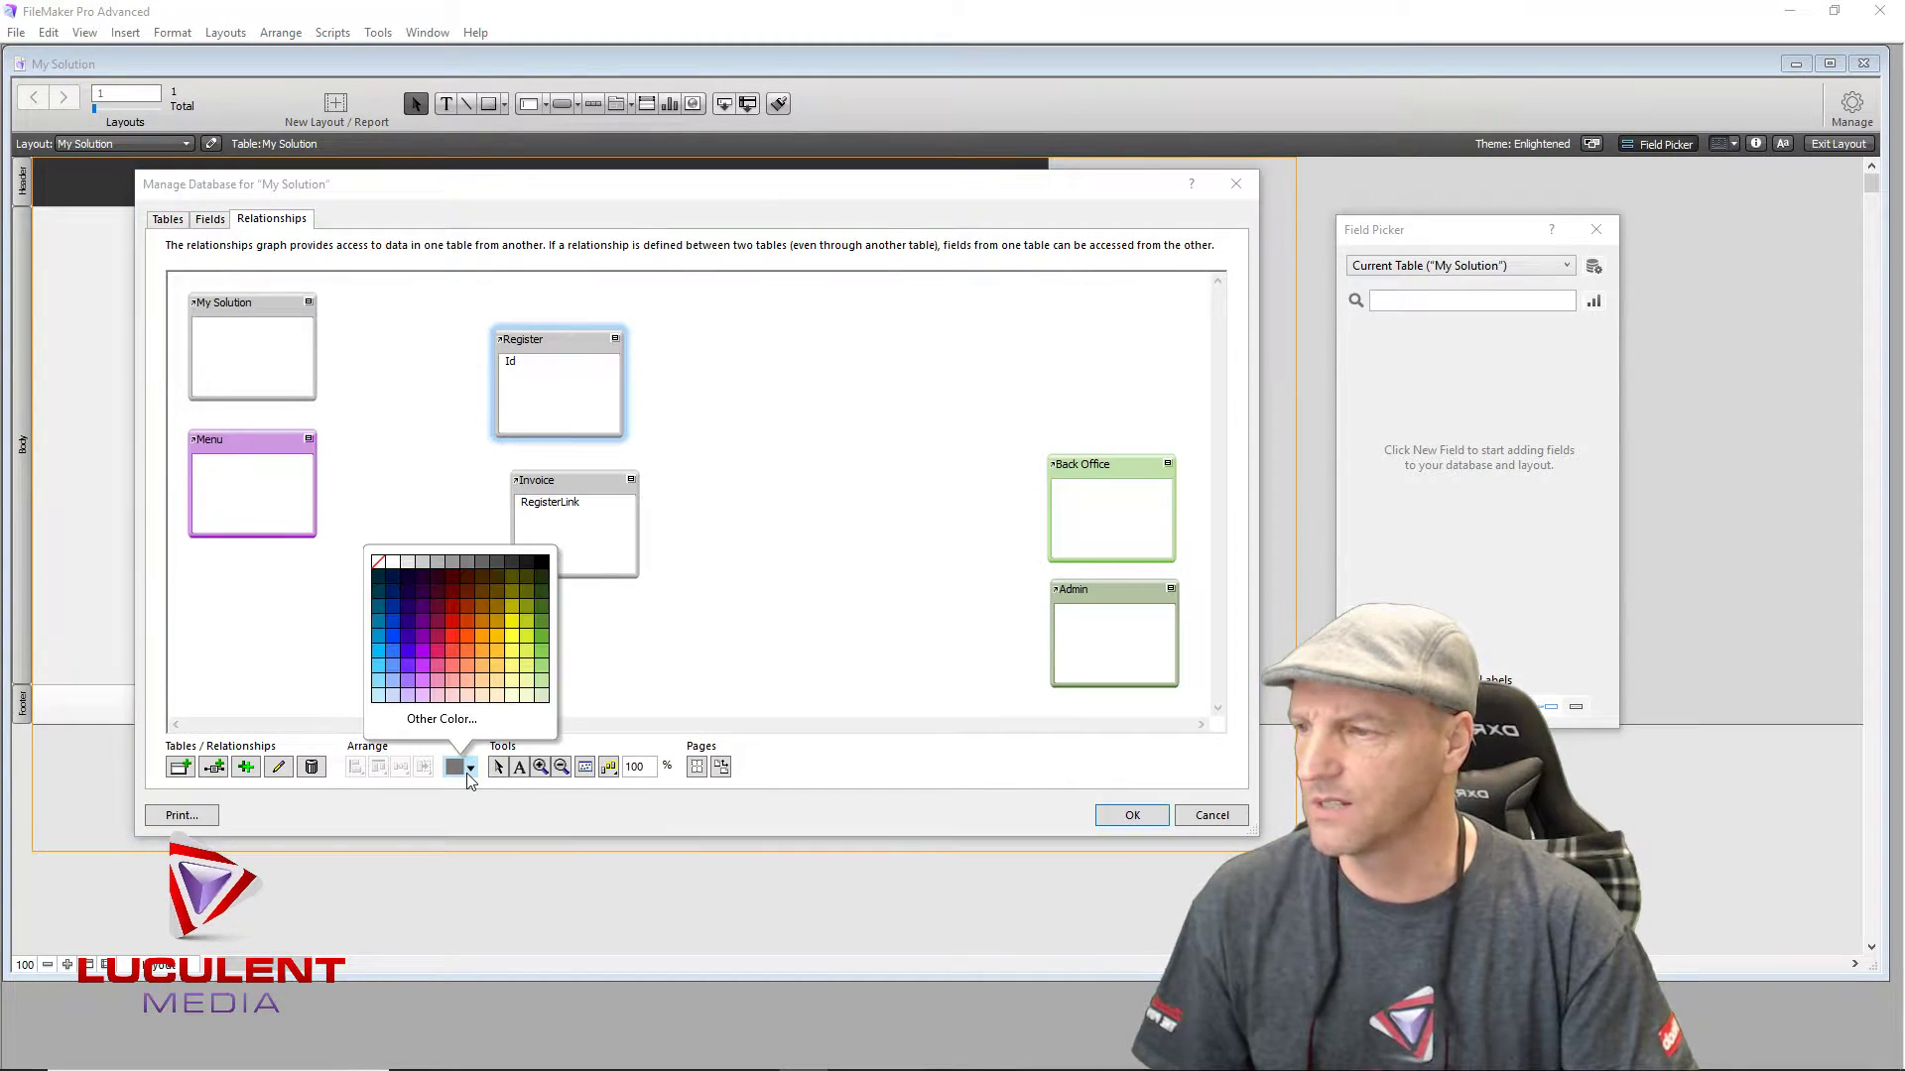
left_click(496, 635)
left_click(615, 499)
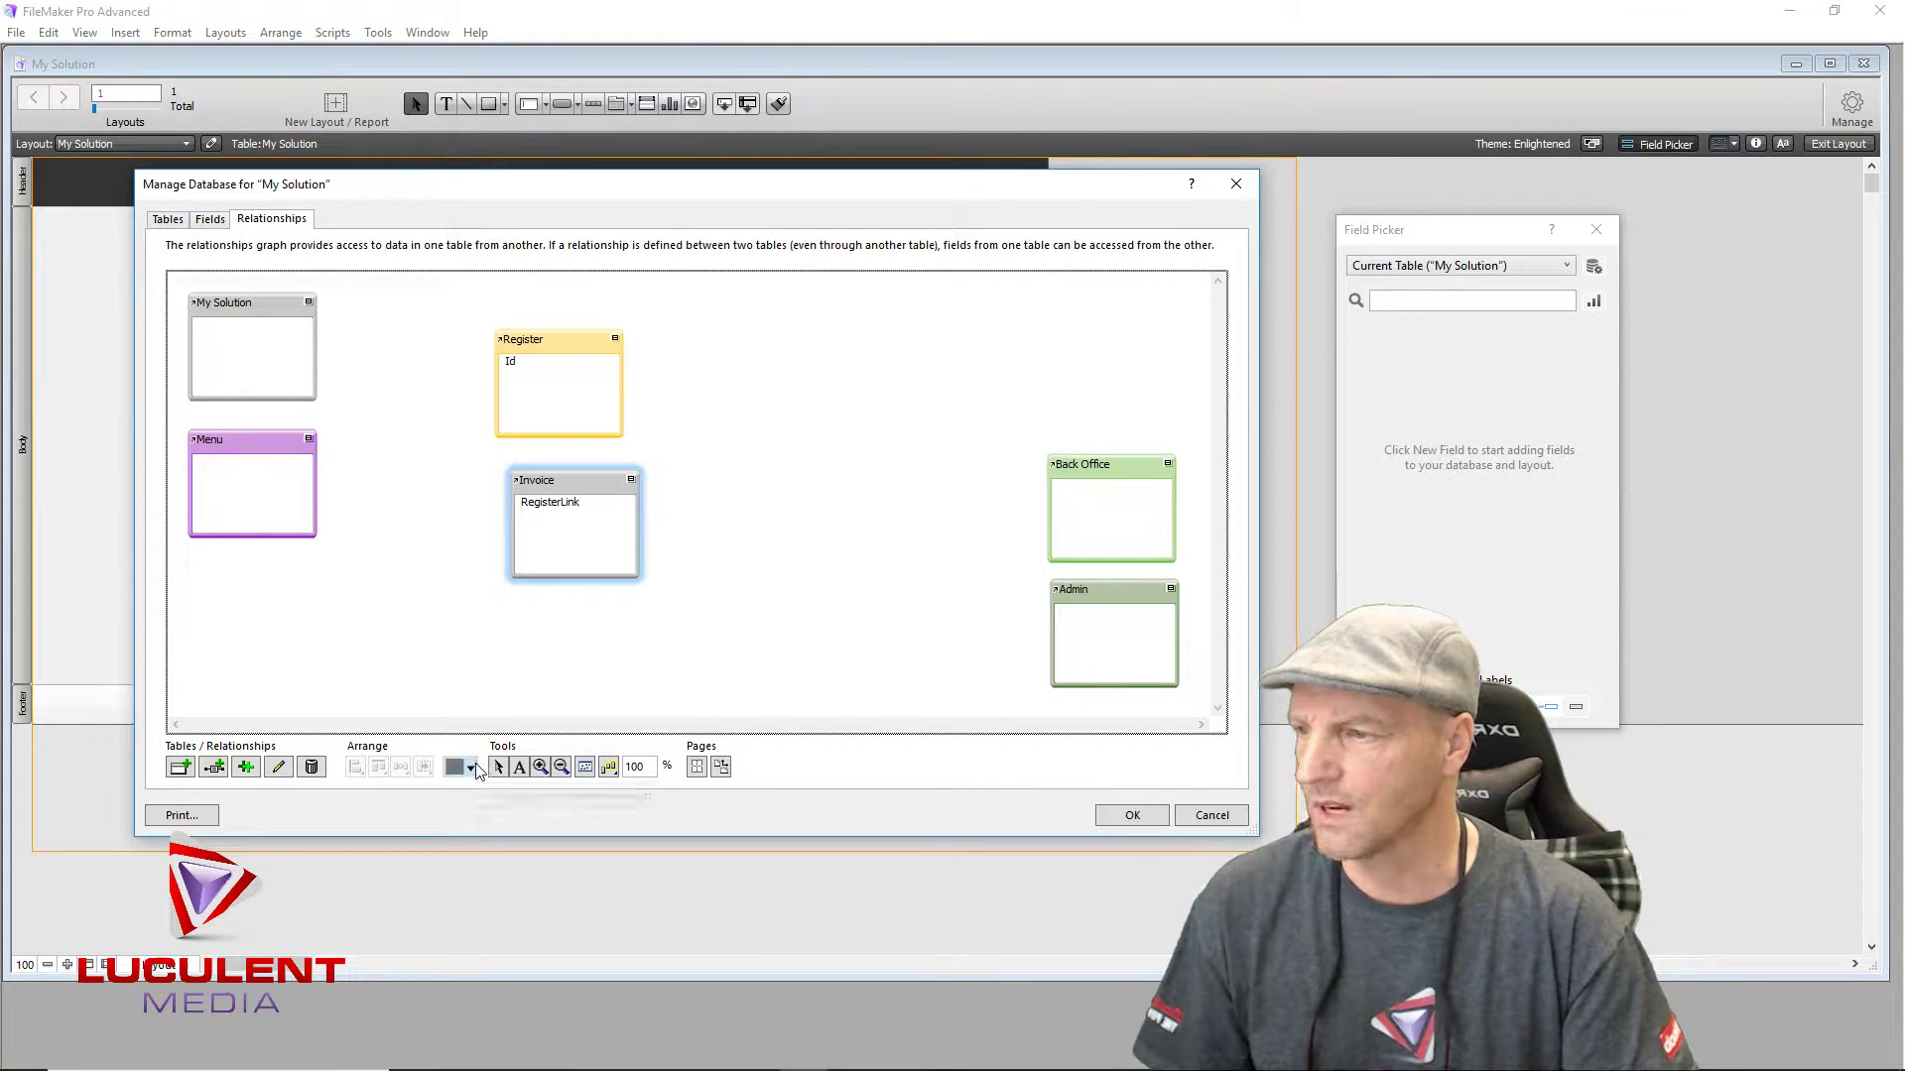
left_click(469, 769)
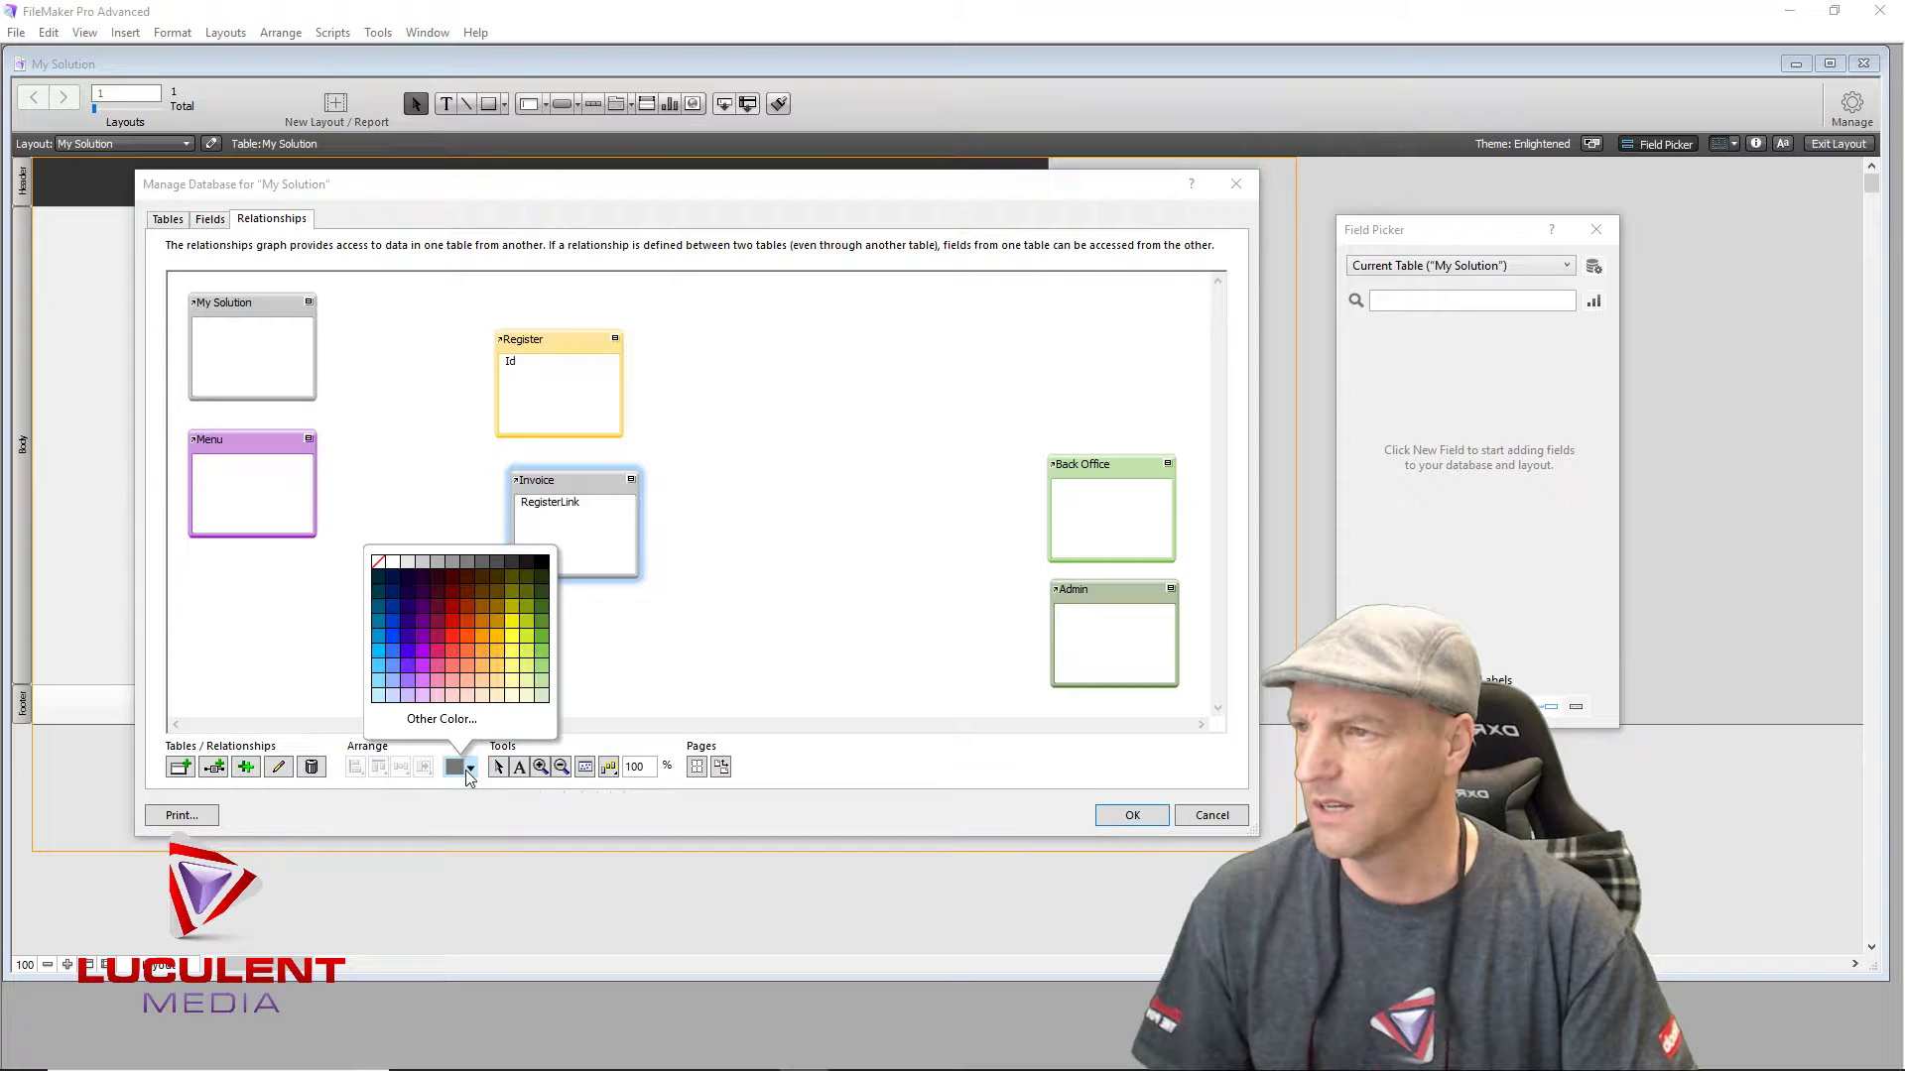
left_click(484, 618)
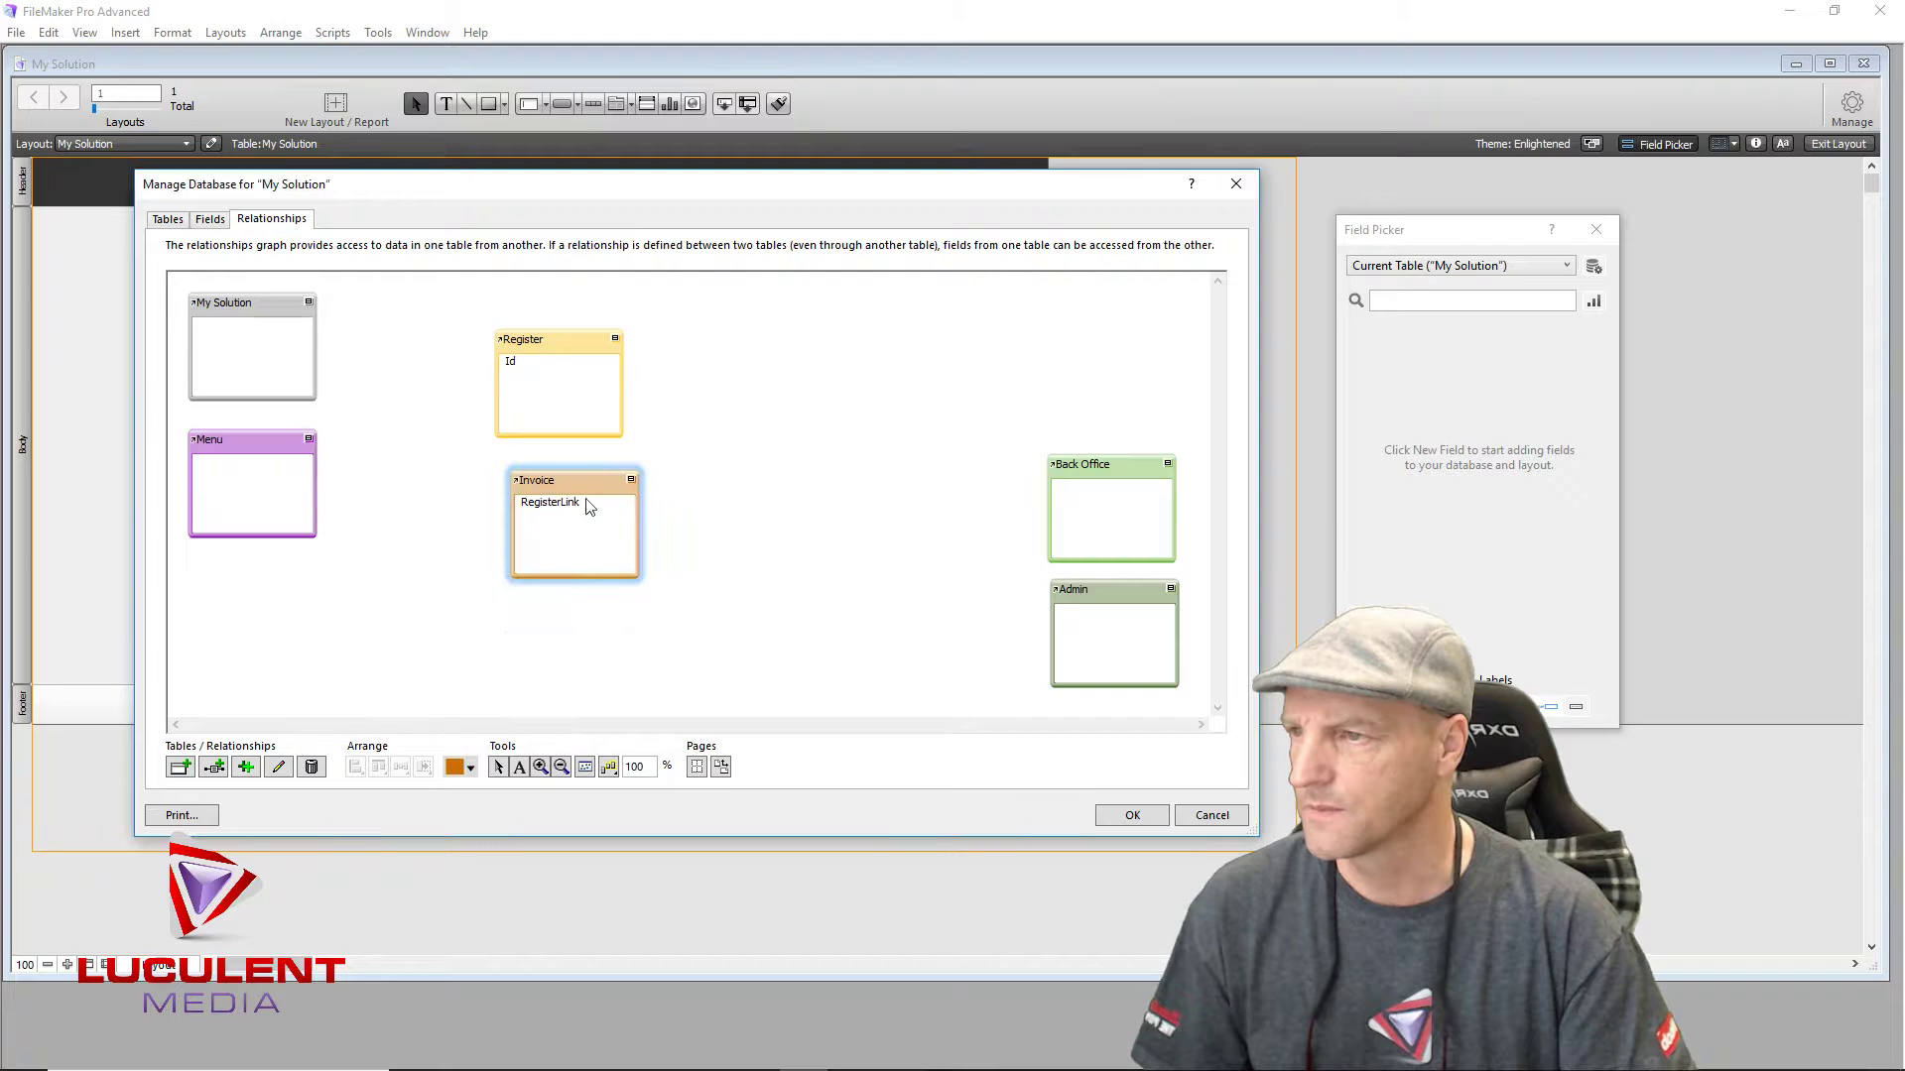
left_click_drag(582, 484, 717, 345)
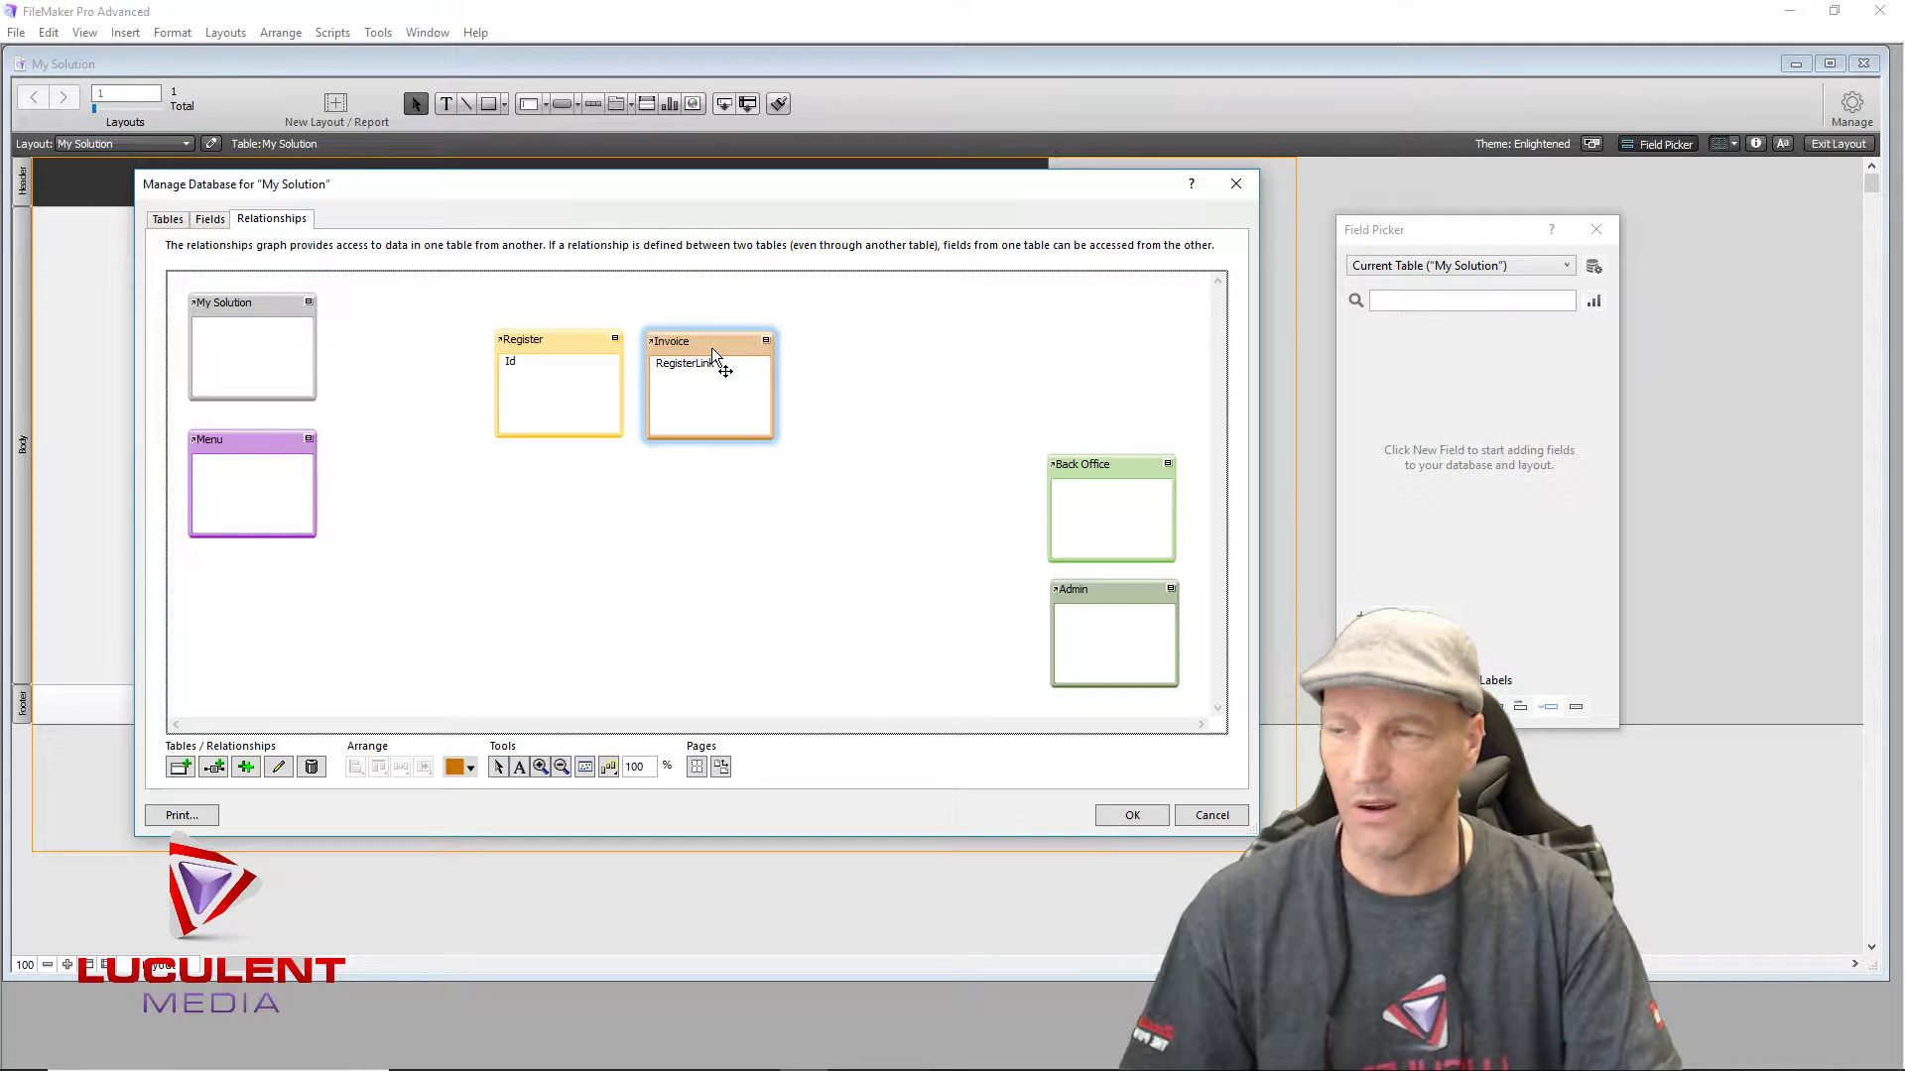
left_click_drag(710, 351, 765, 351)
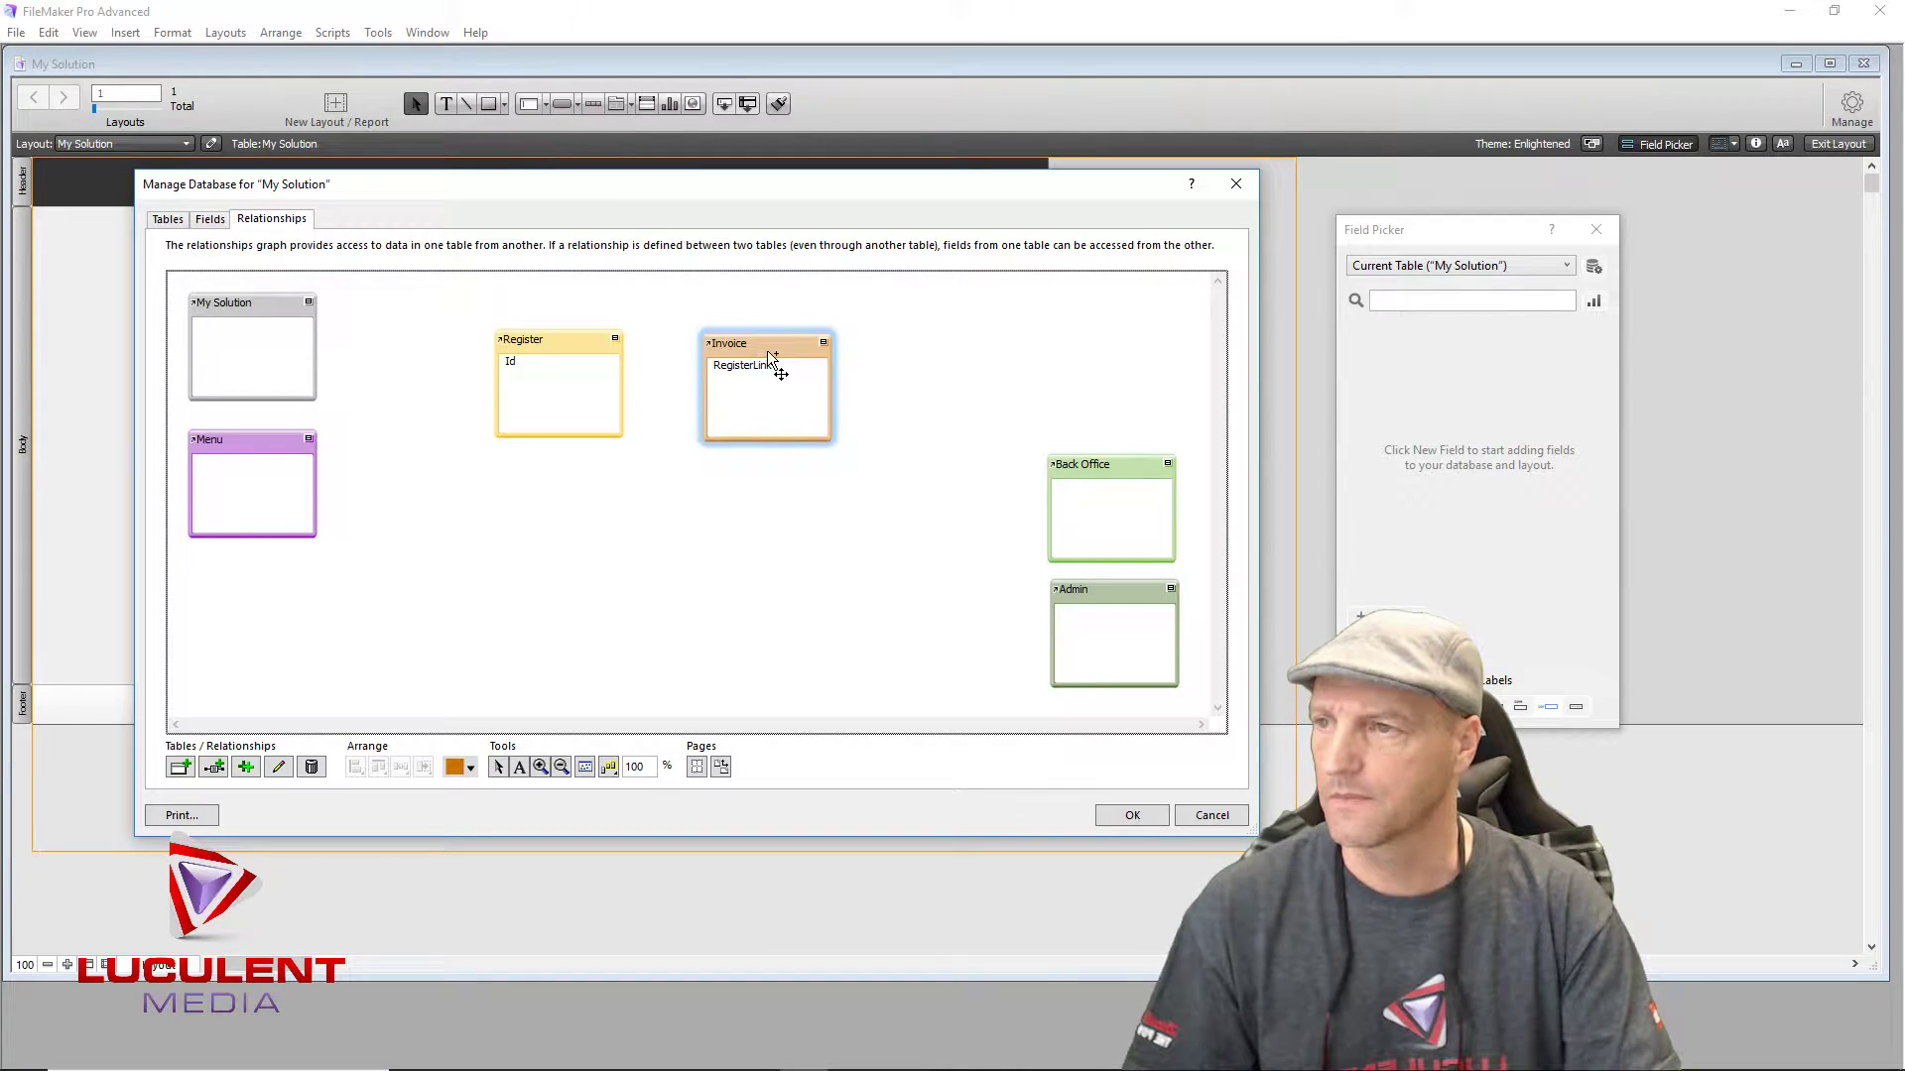
Step: Relate Register's Id to Invoice's RegisterLink, allowing creation of records in both tables via this relationship
left_click(544, 365)
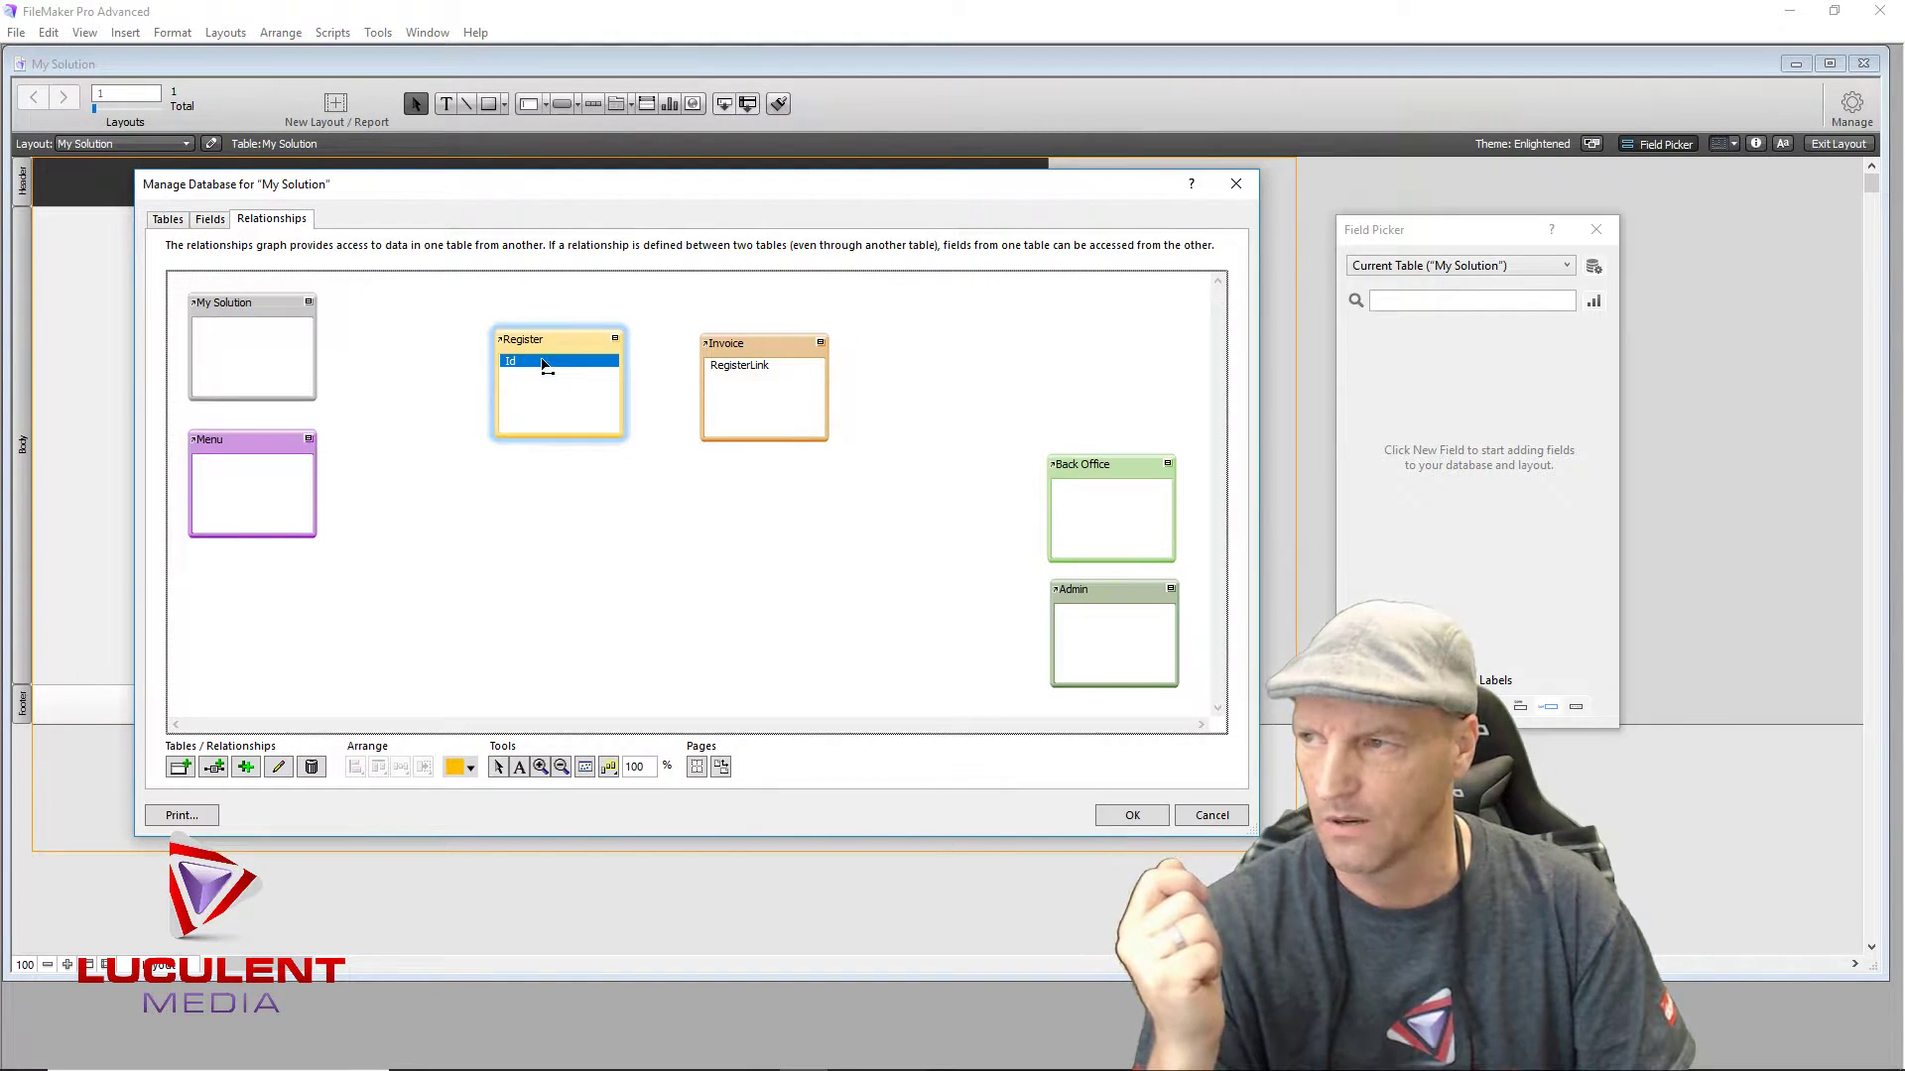
left_click_drag(544, 366, 727, 375)
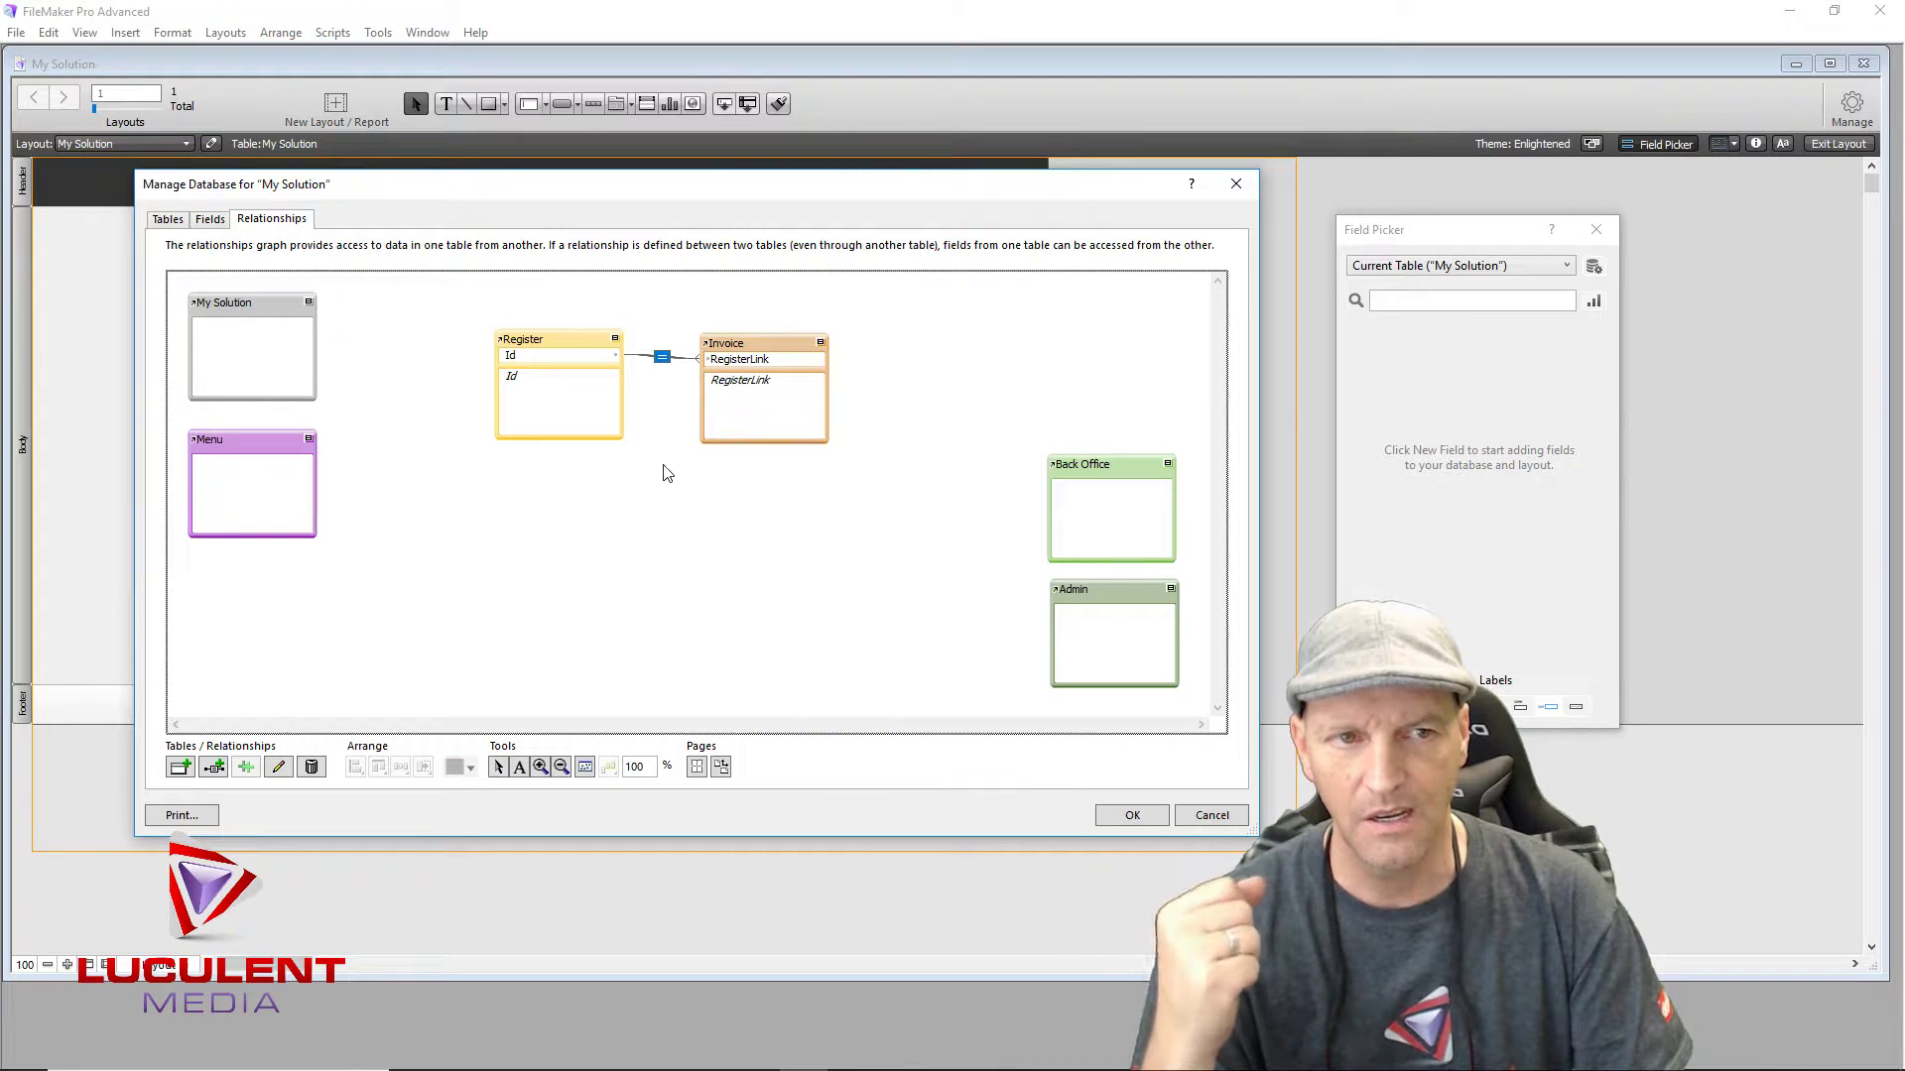
double_click(662, 359)
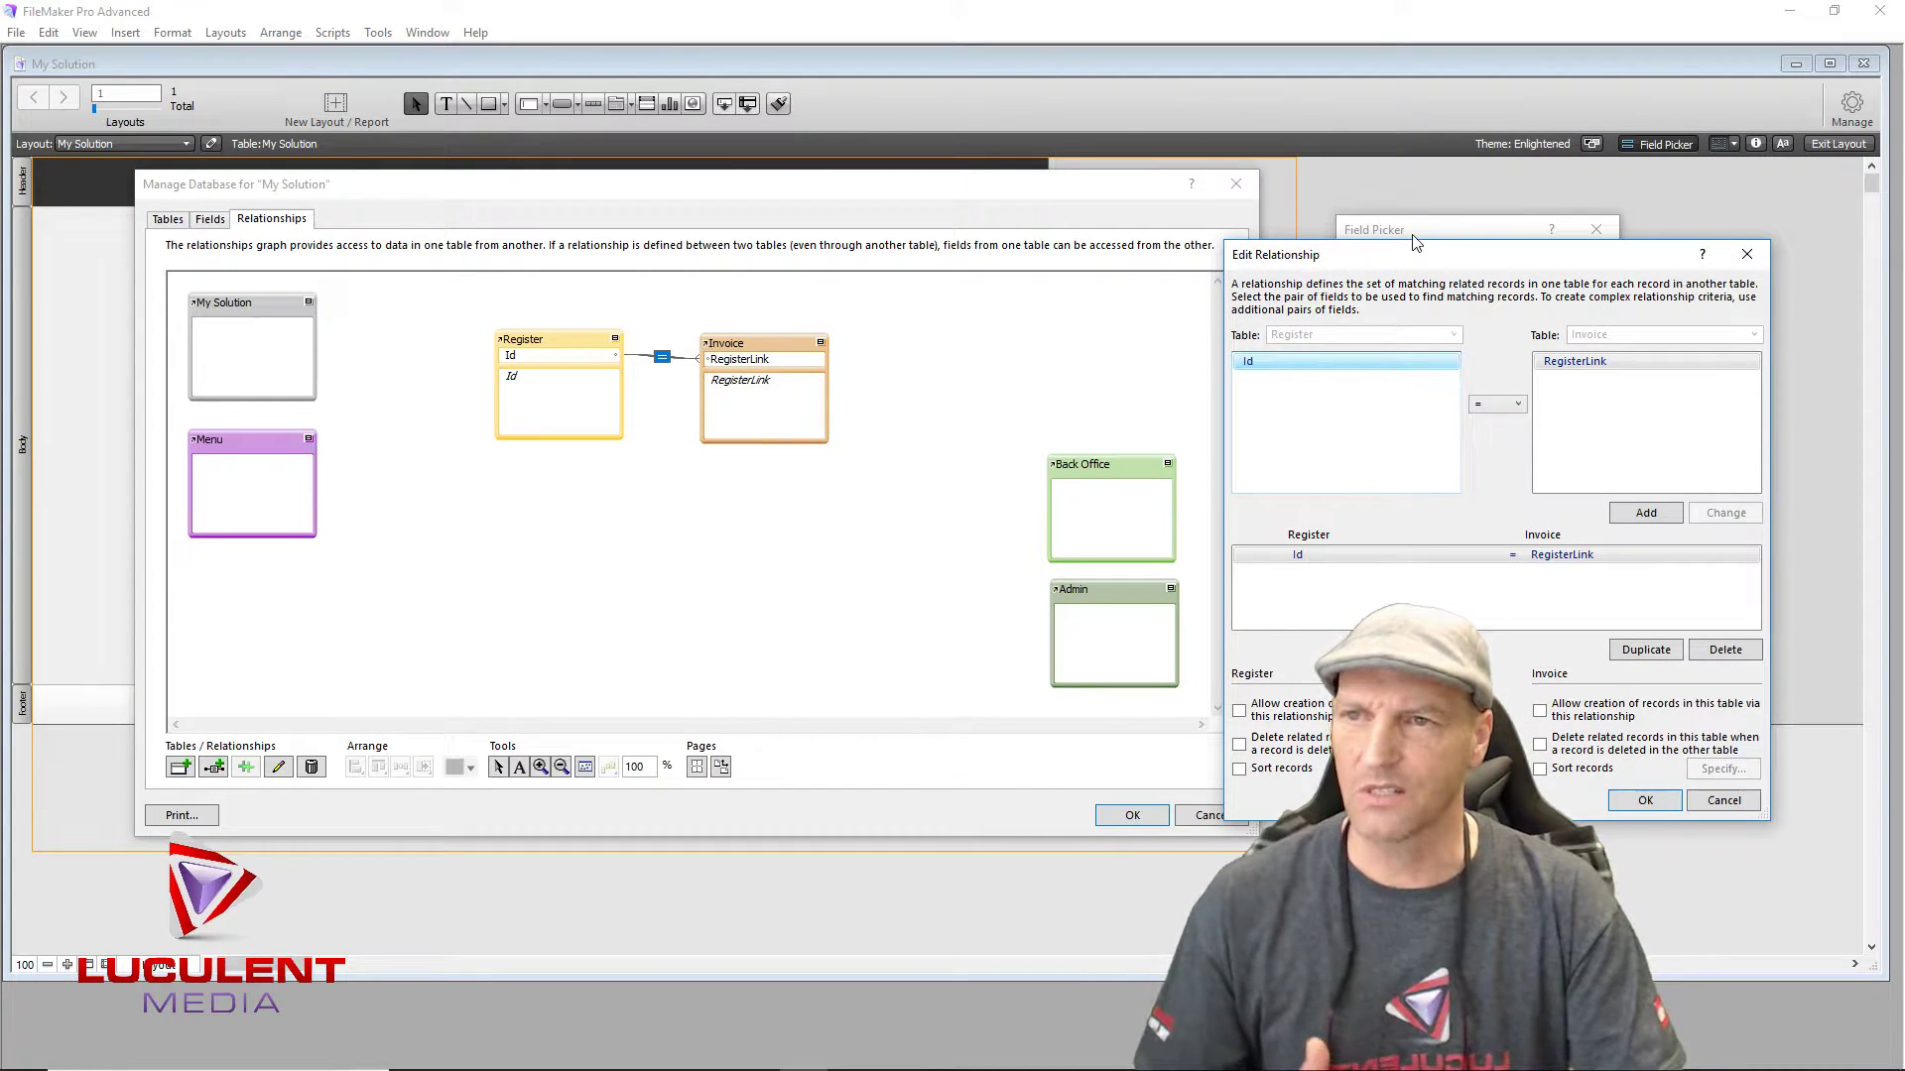
left_click_drag(1419, 248, 780, 248)
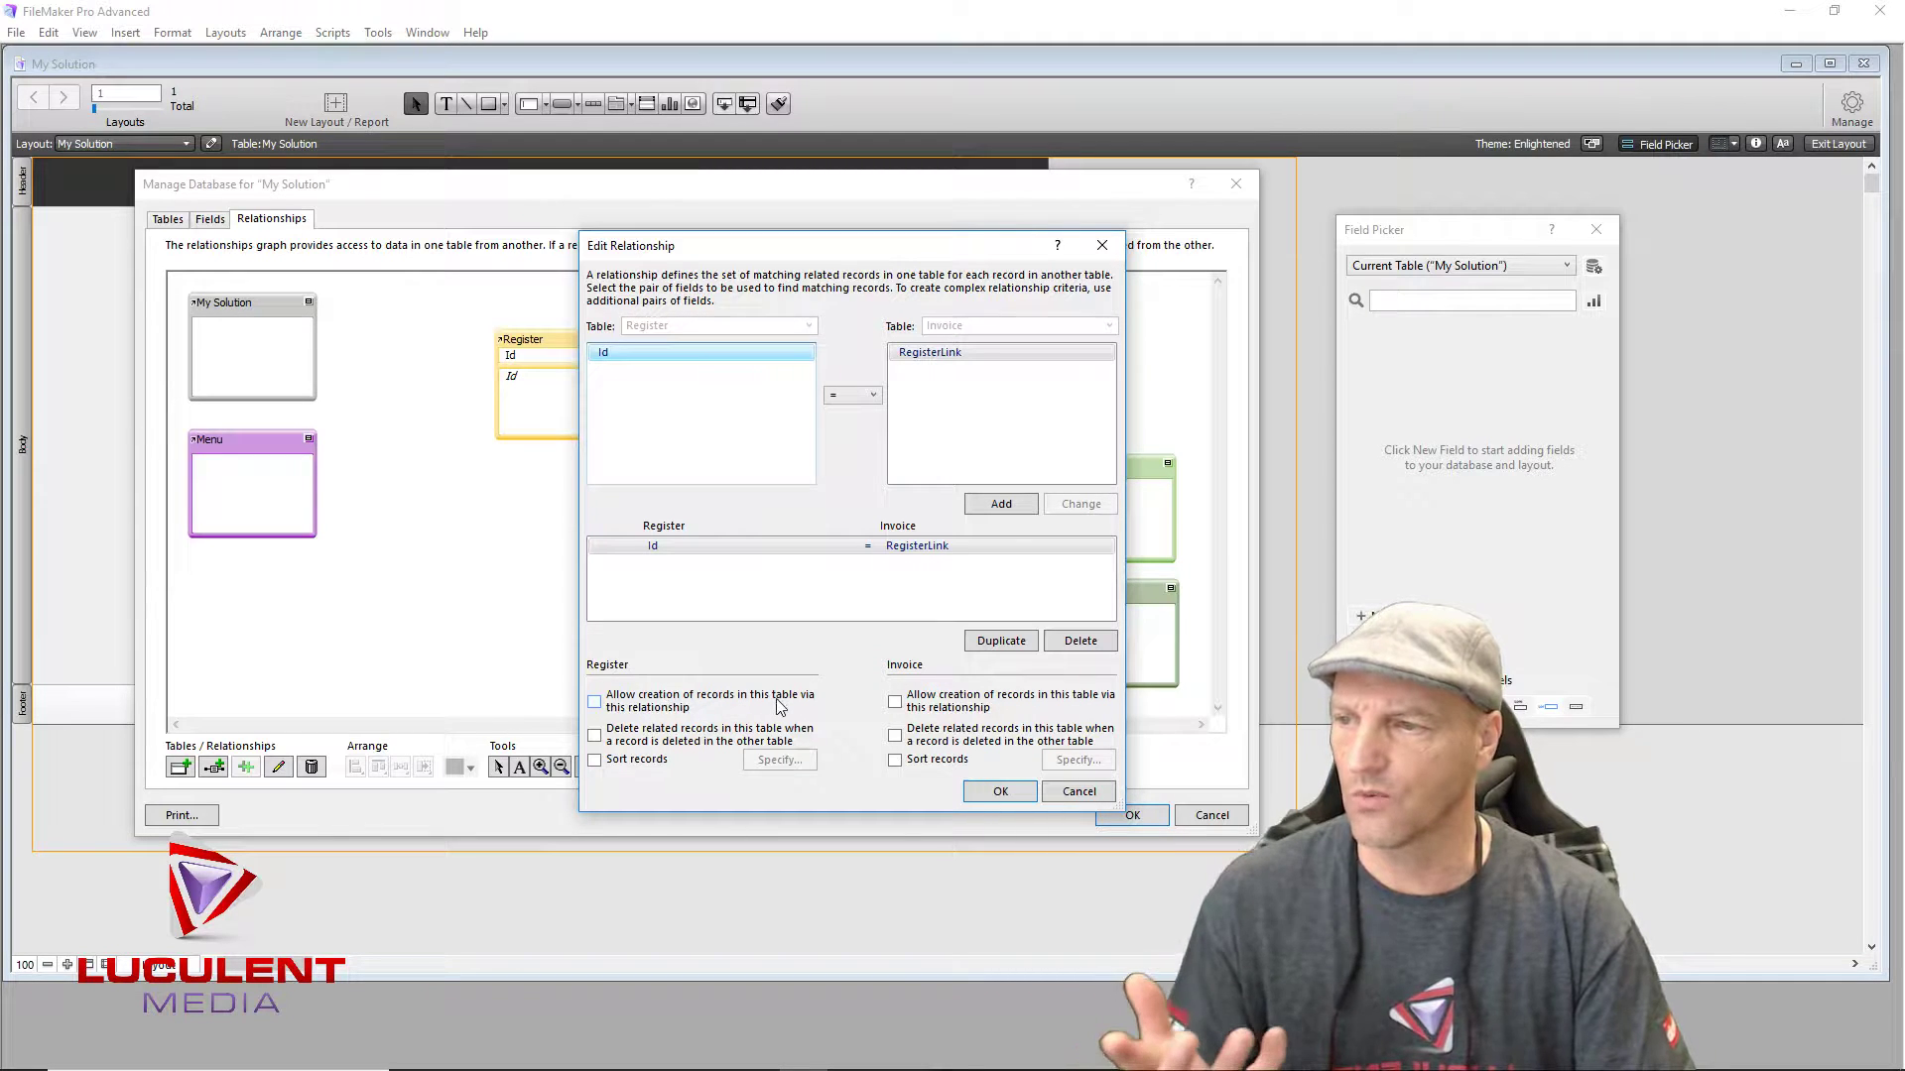
left_click(595, 704)
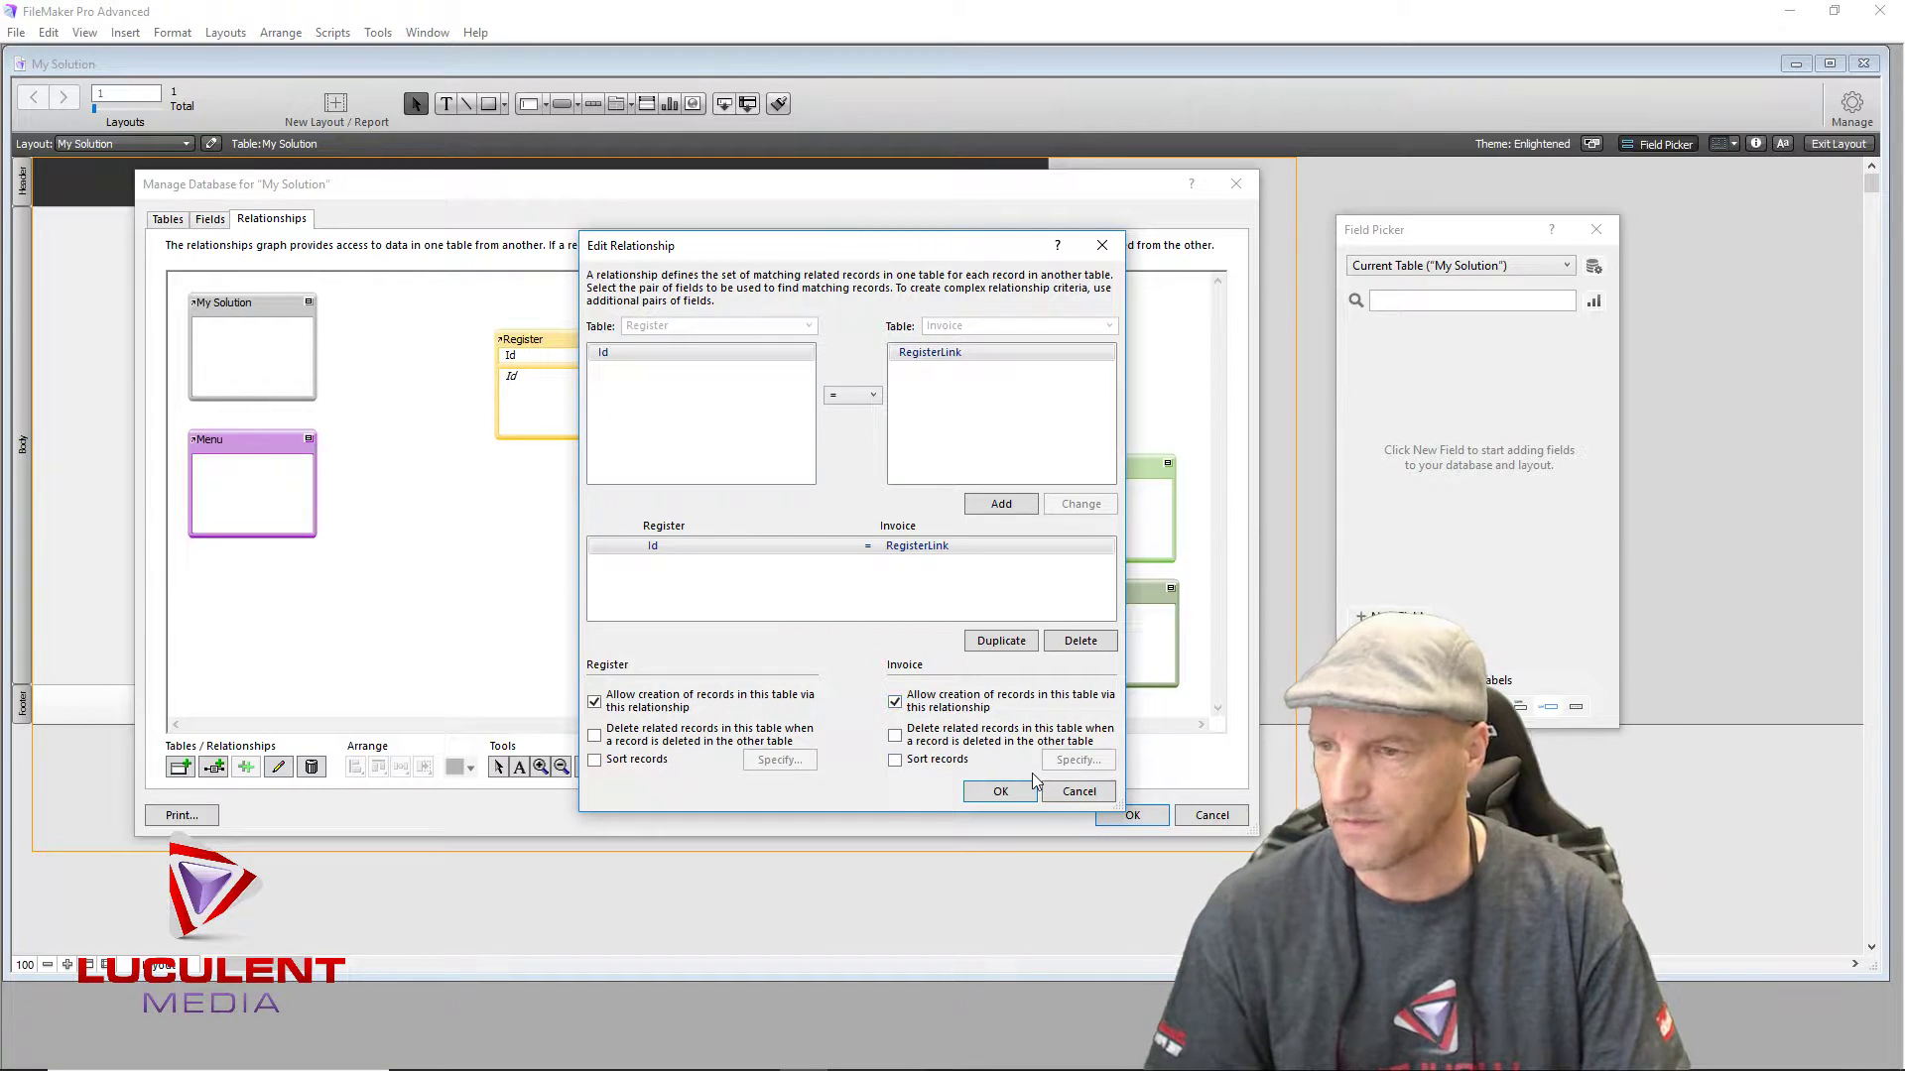
left_click(1000, 792)
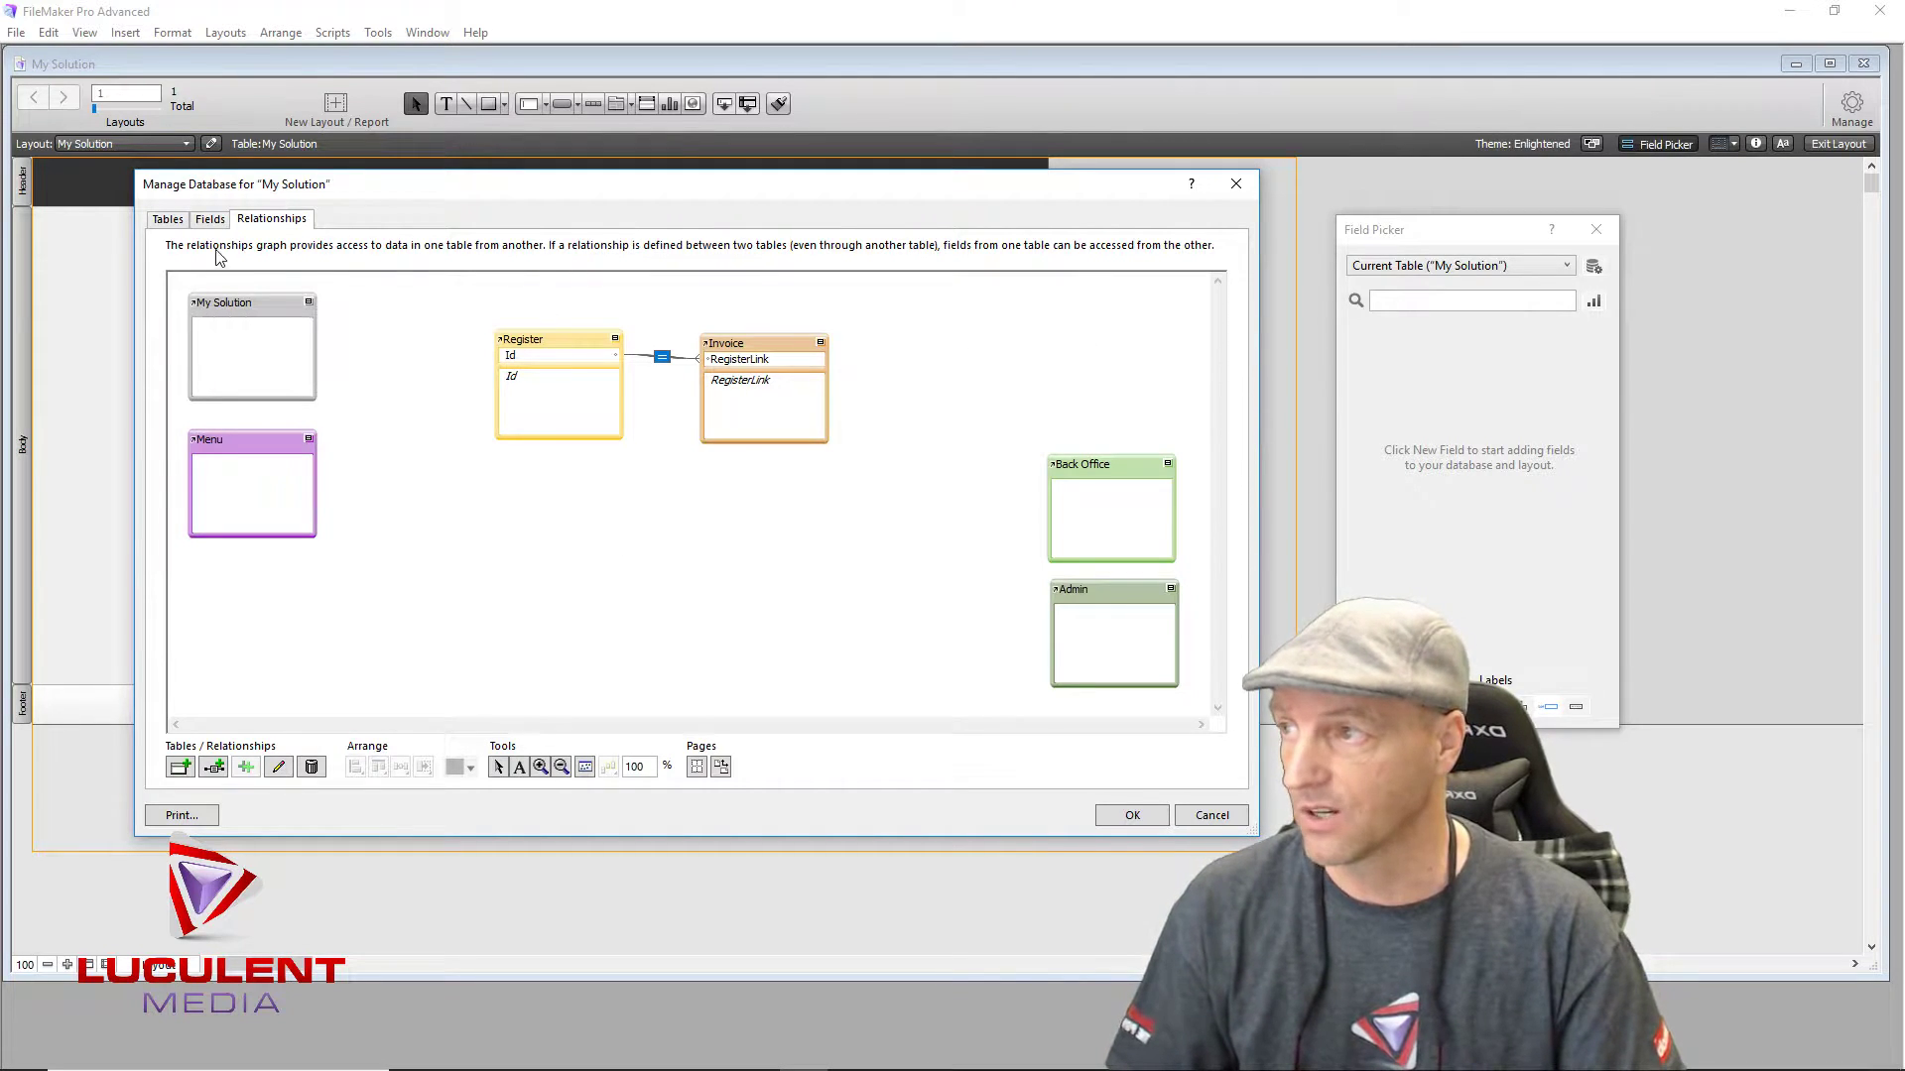
Step: Create a field named Date with the Date type in the Menu table
left_click(217, 223)
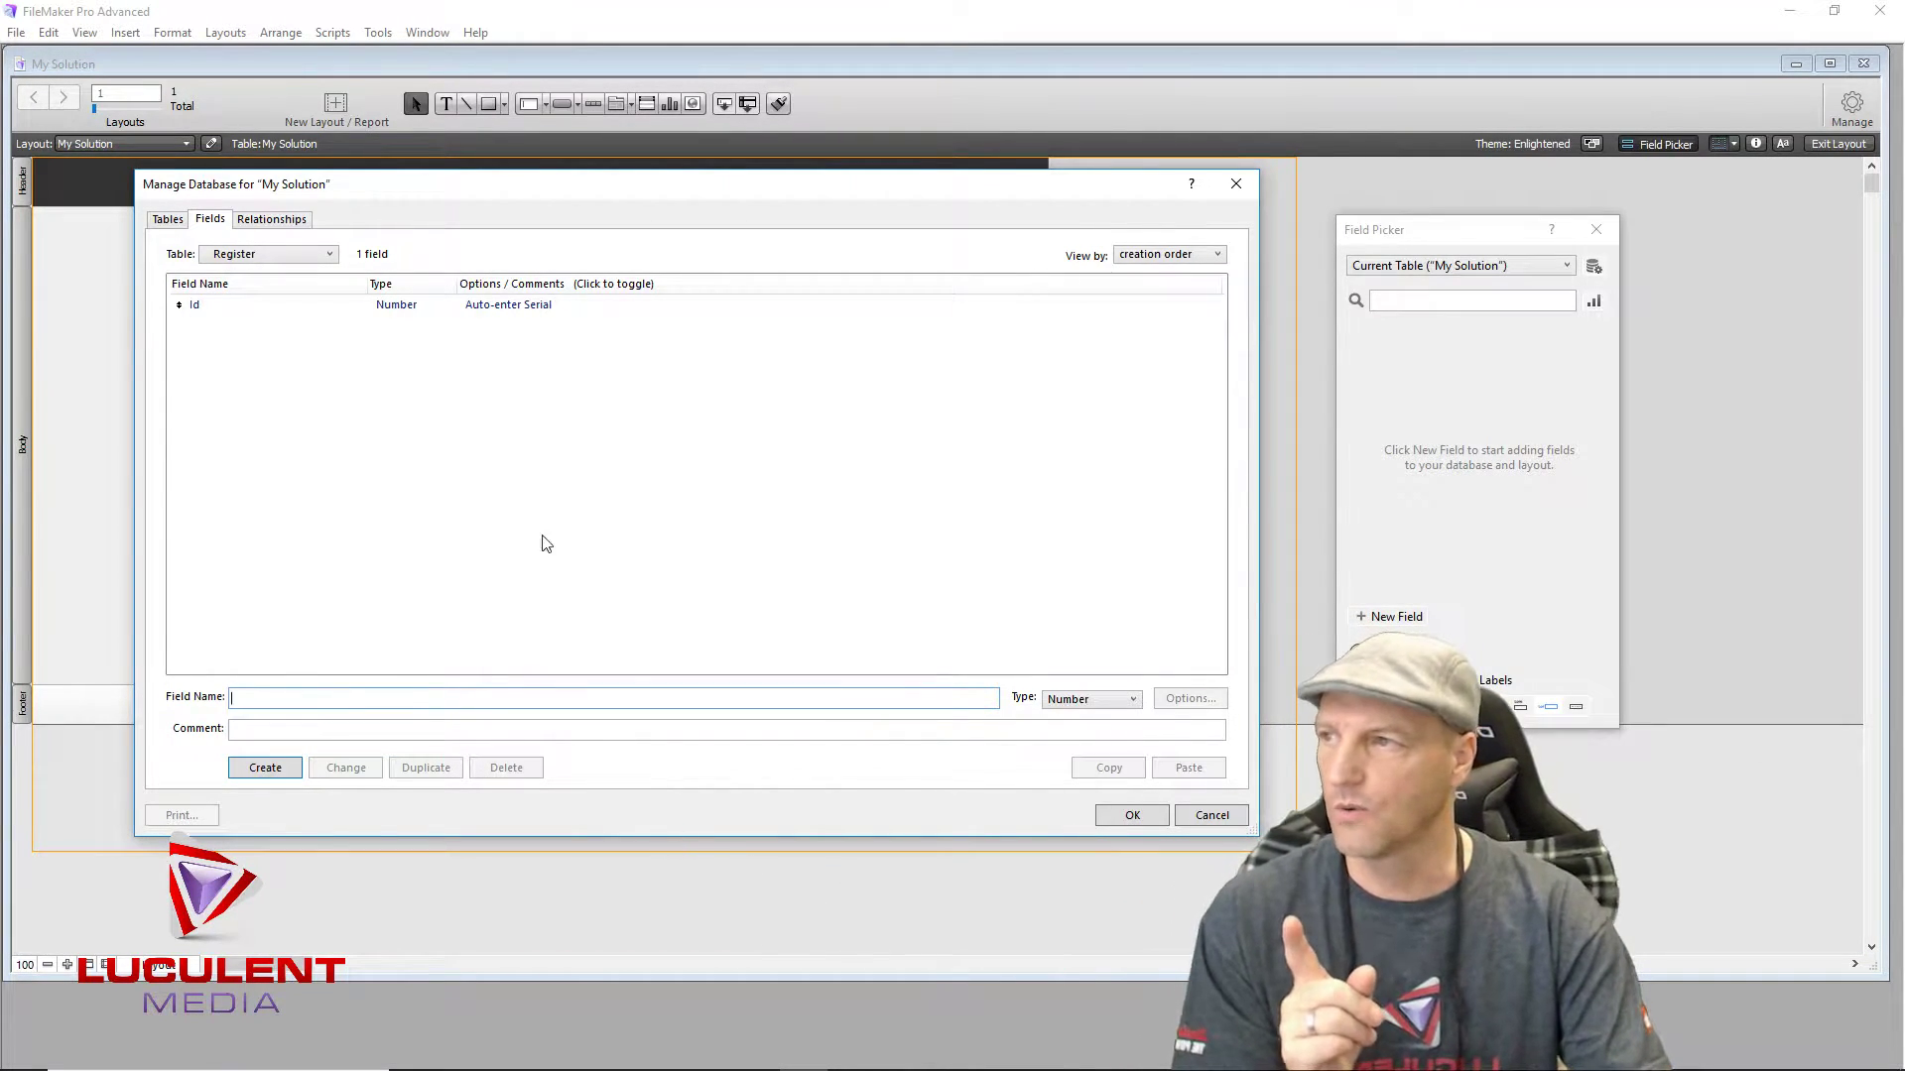
left_click(255, 256)
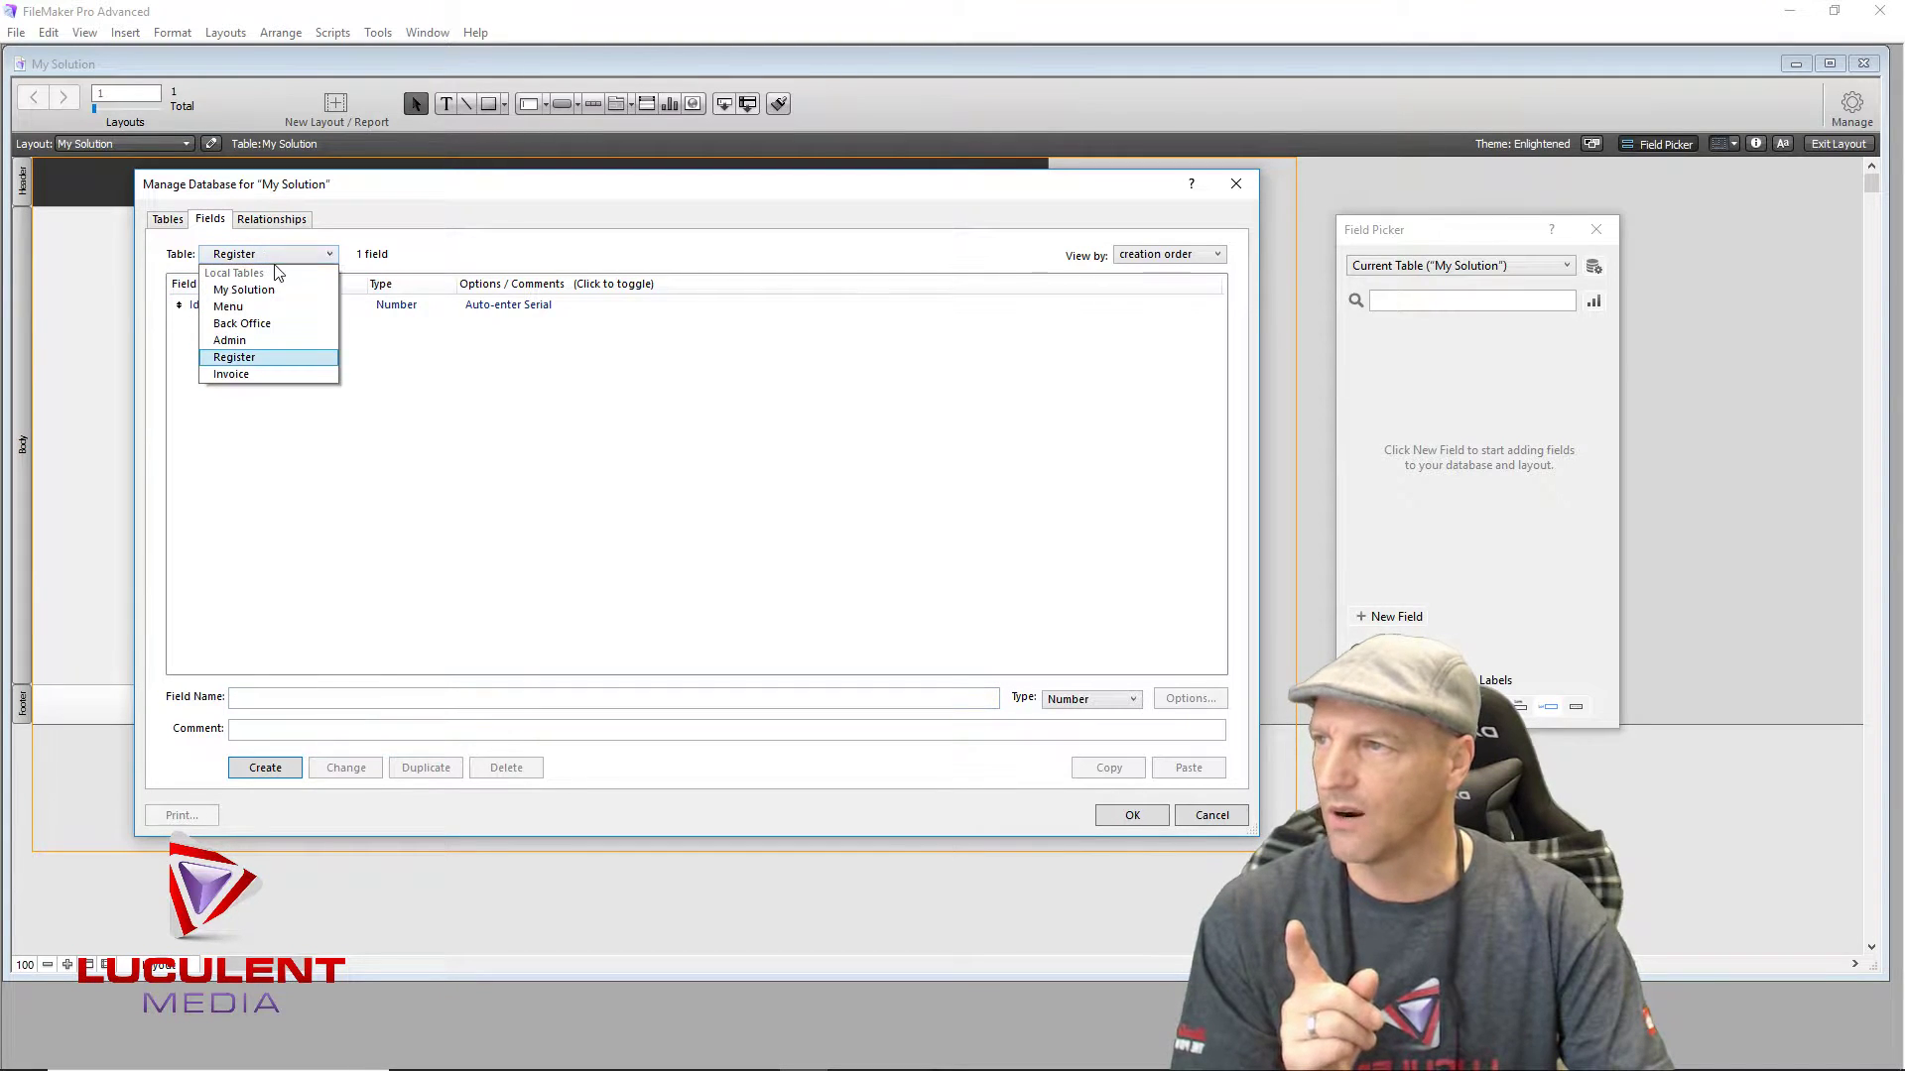
left_click(277, 310)
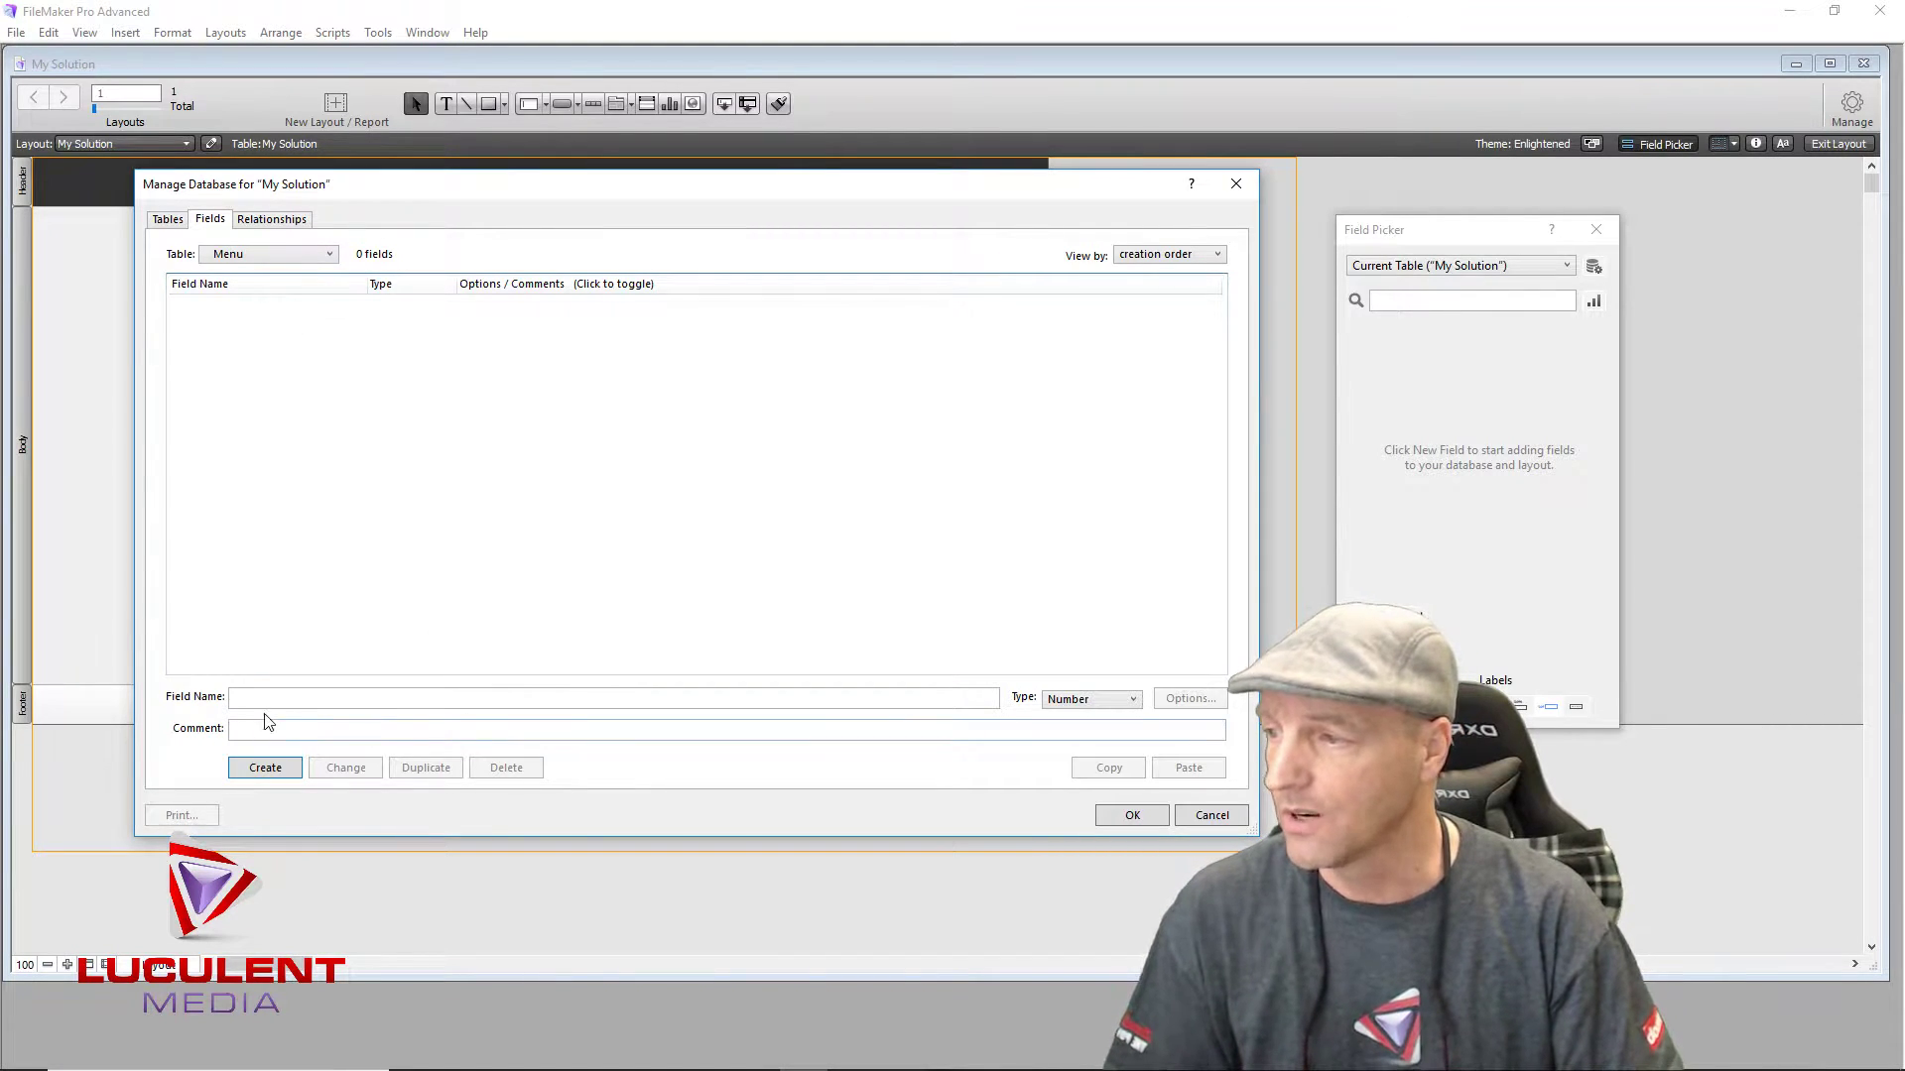
left_click(293, 695)
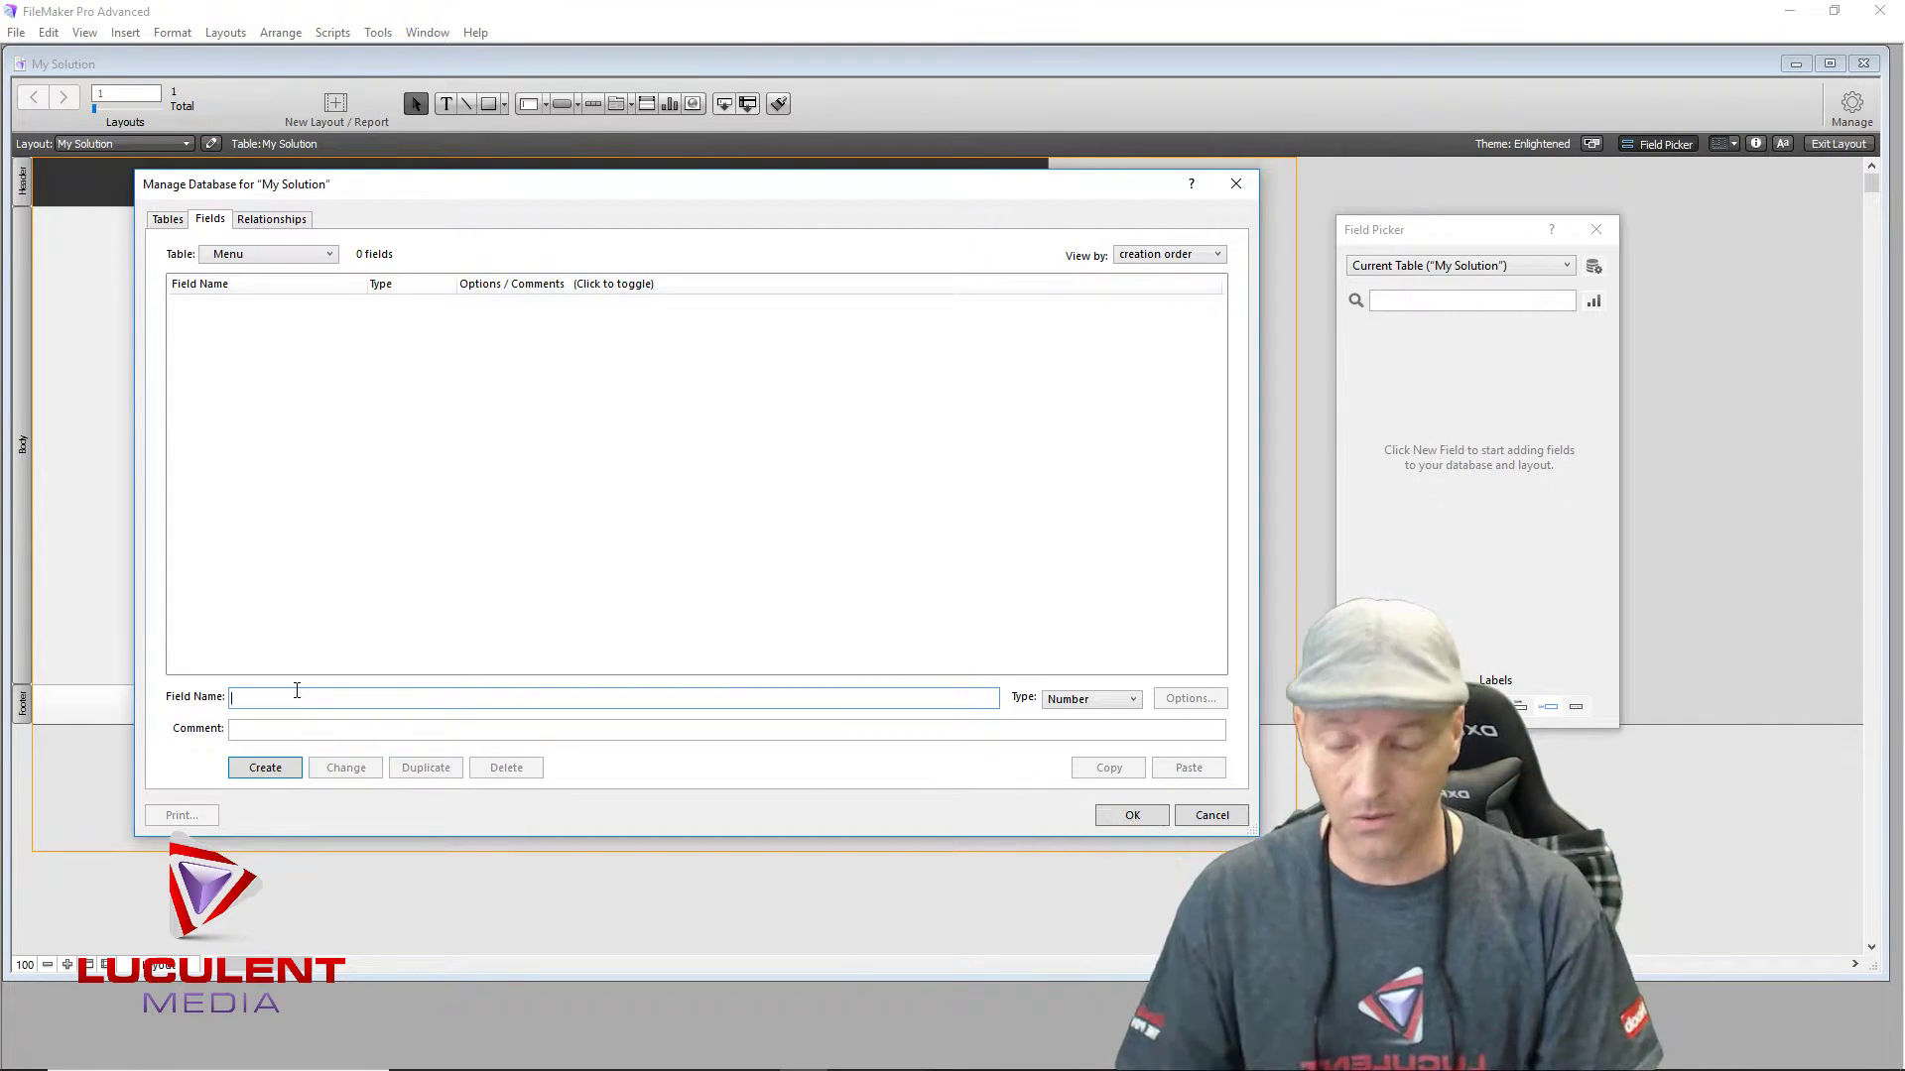
type("Date")
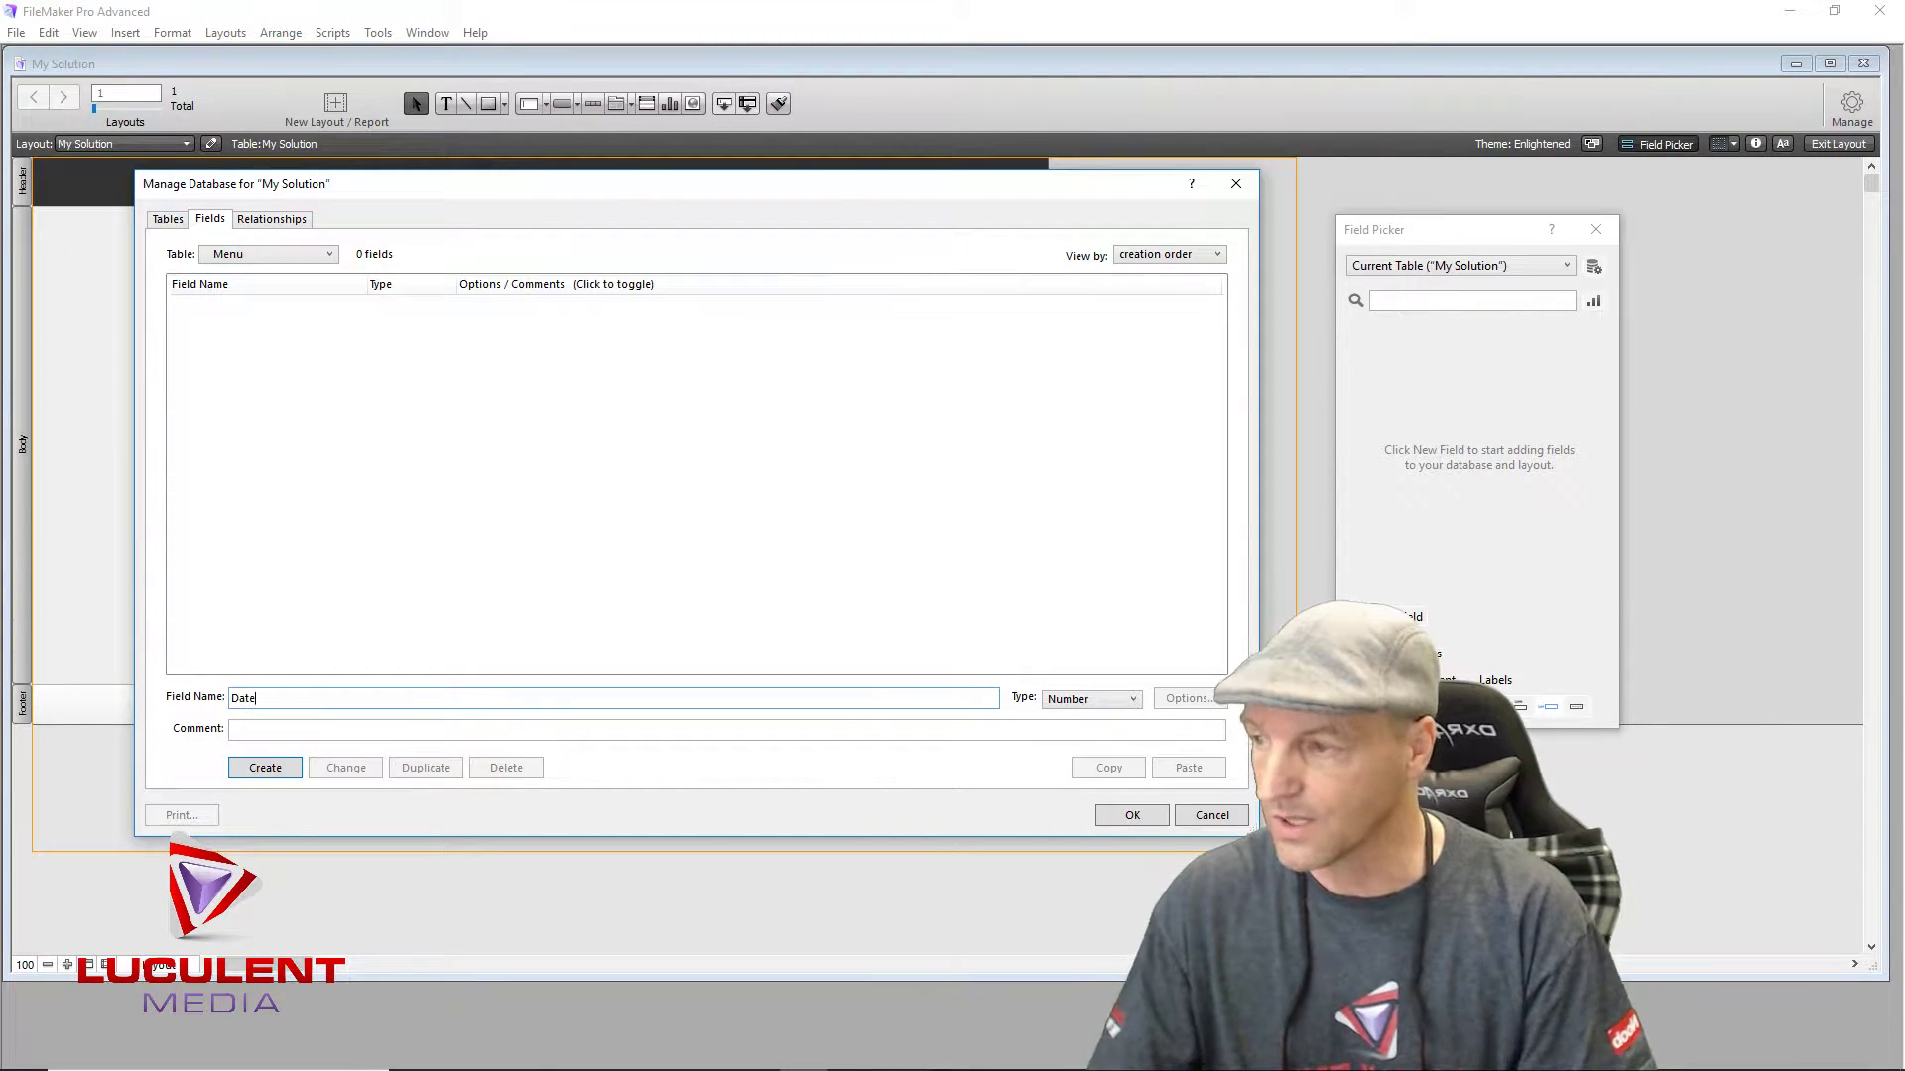
left_click(1112, 704)
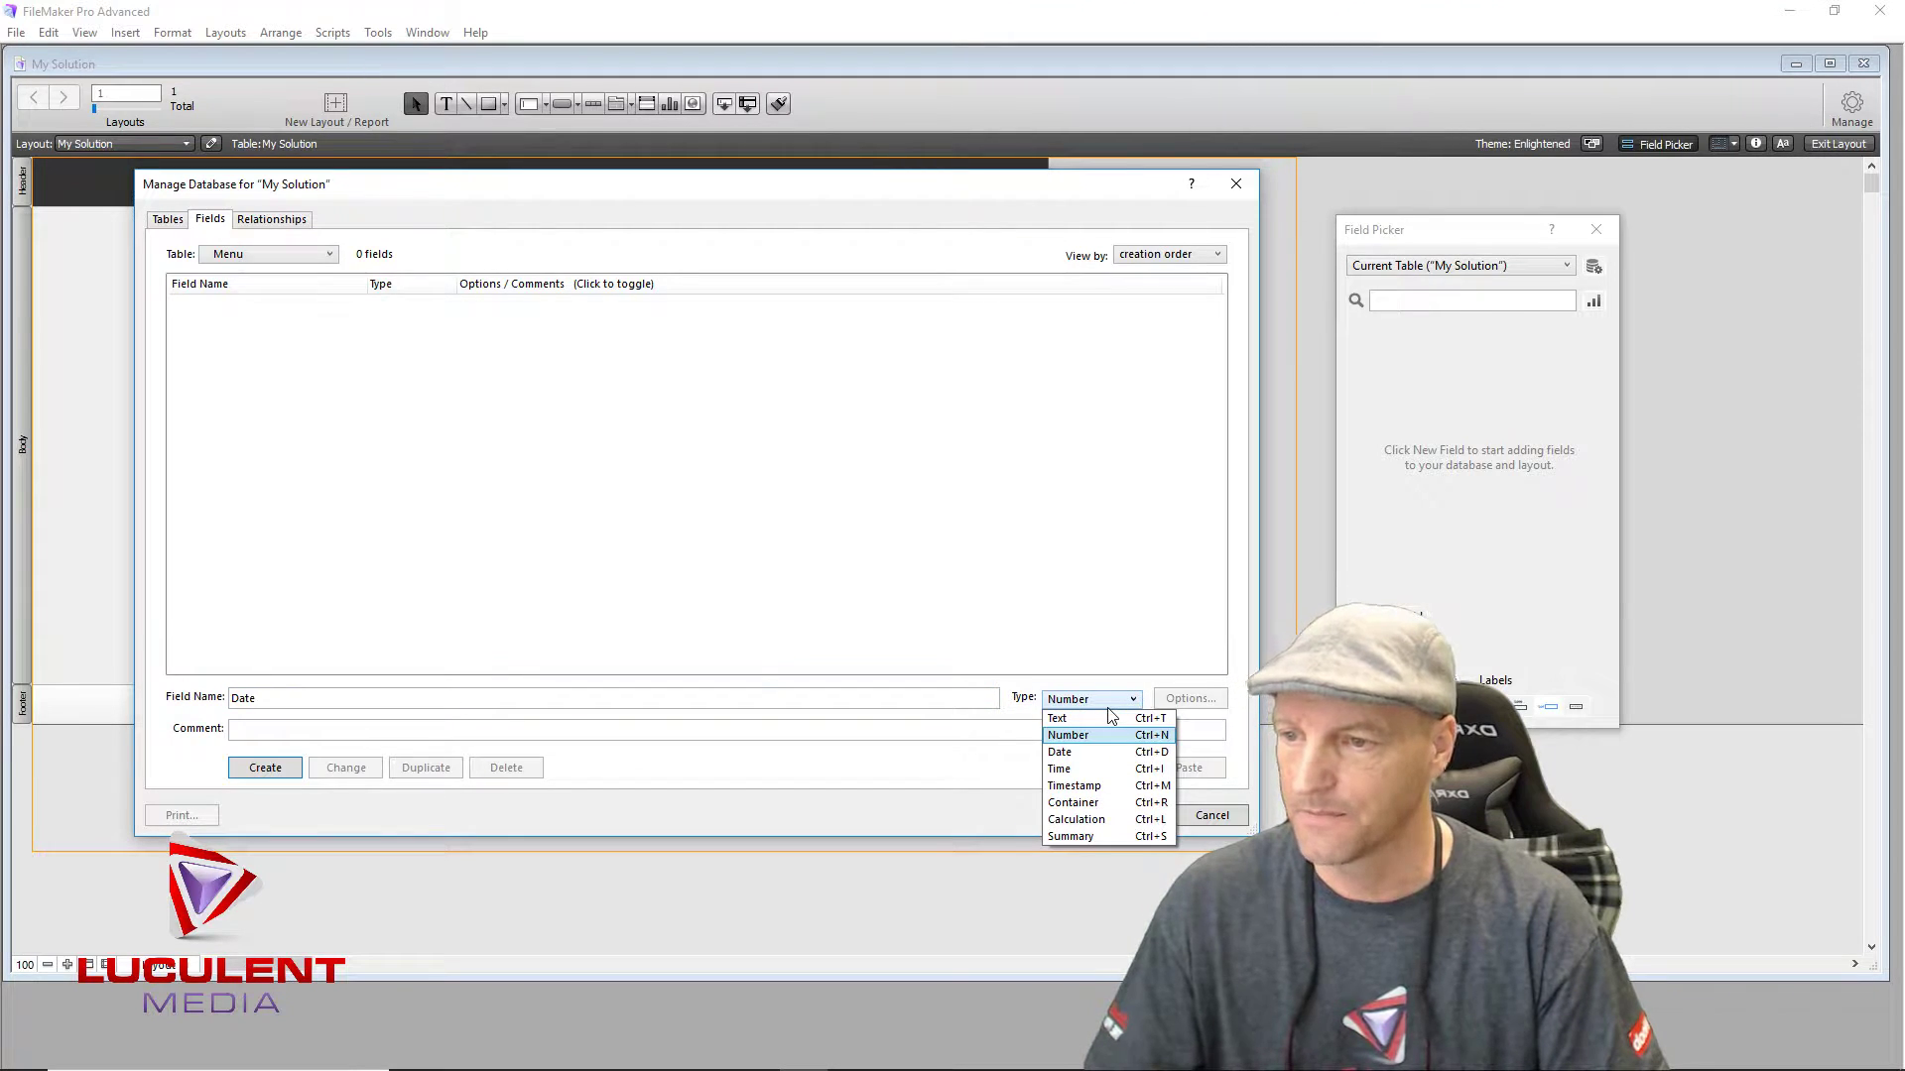
left_click(1103, 760)
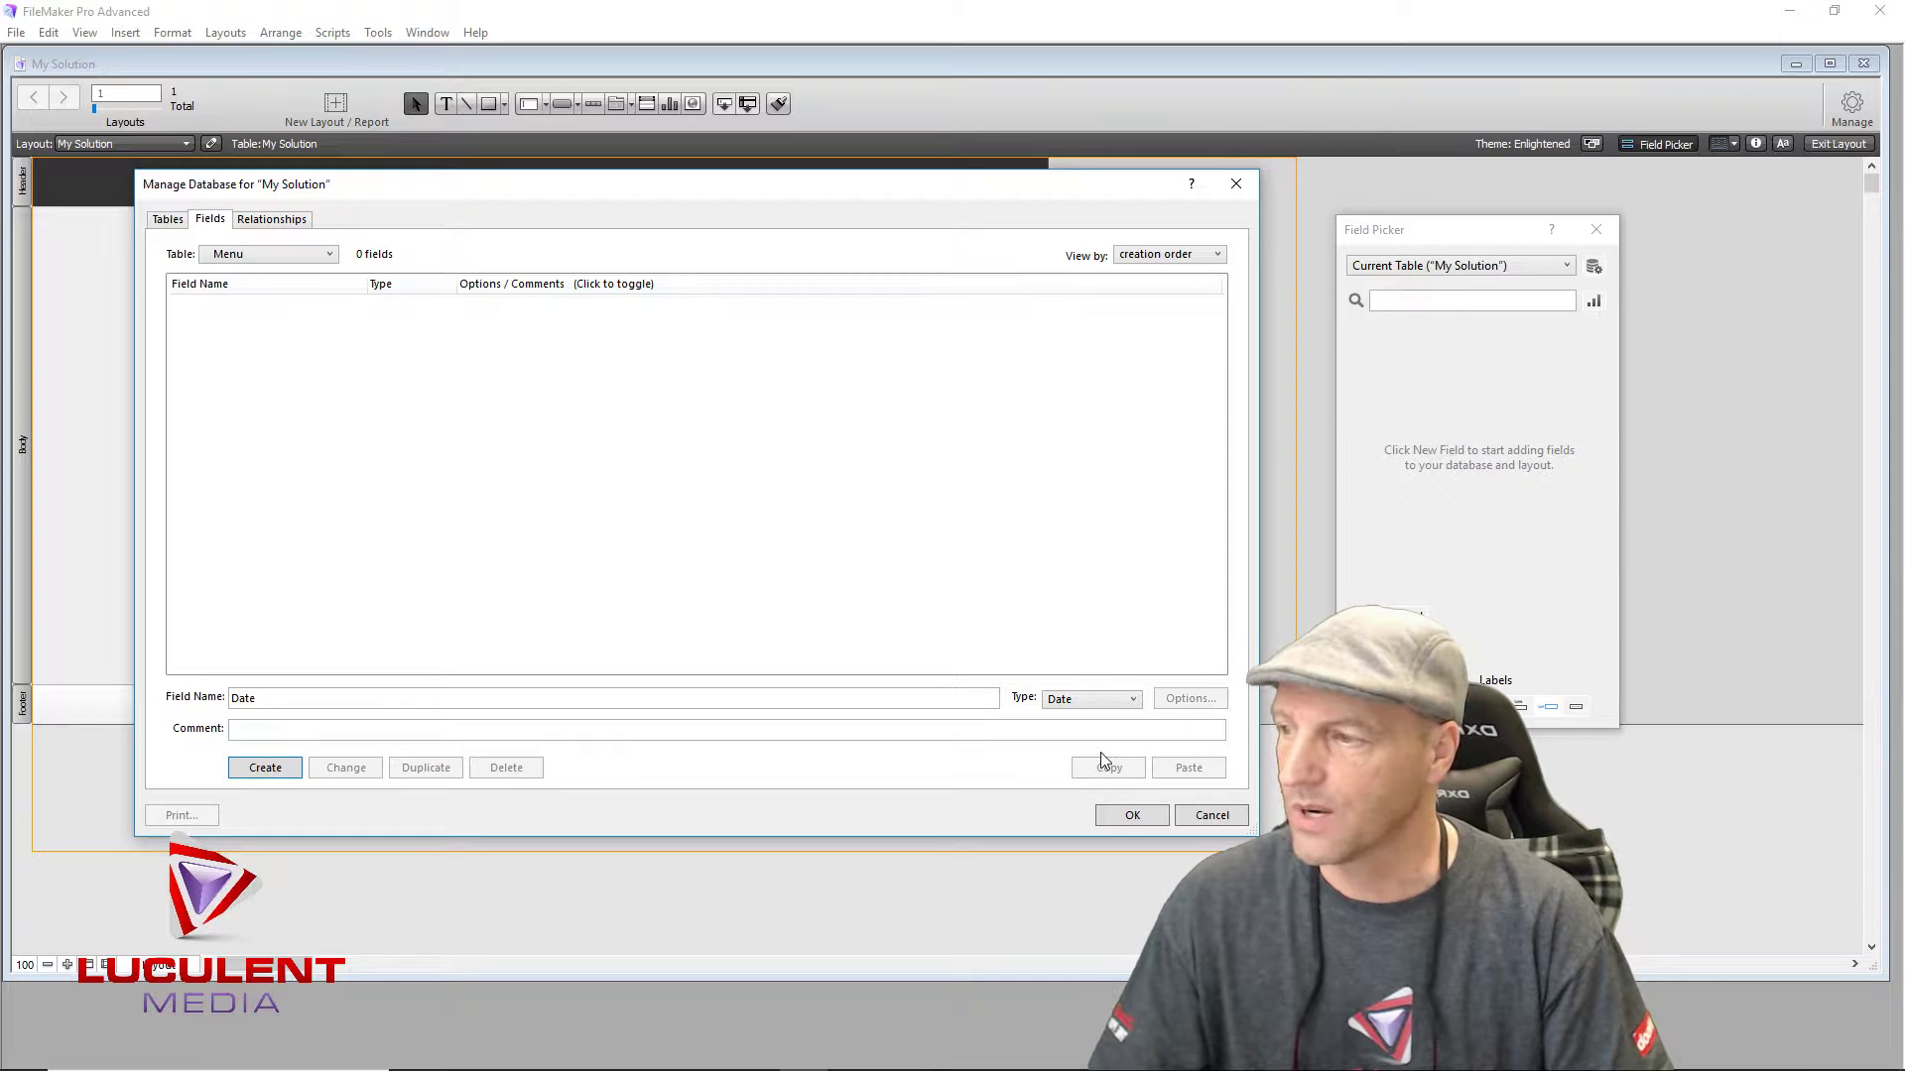
left_click(262, 774)
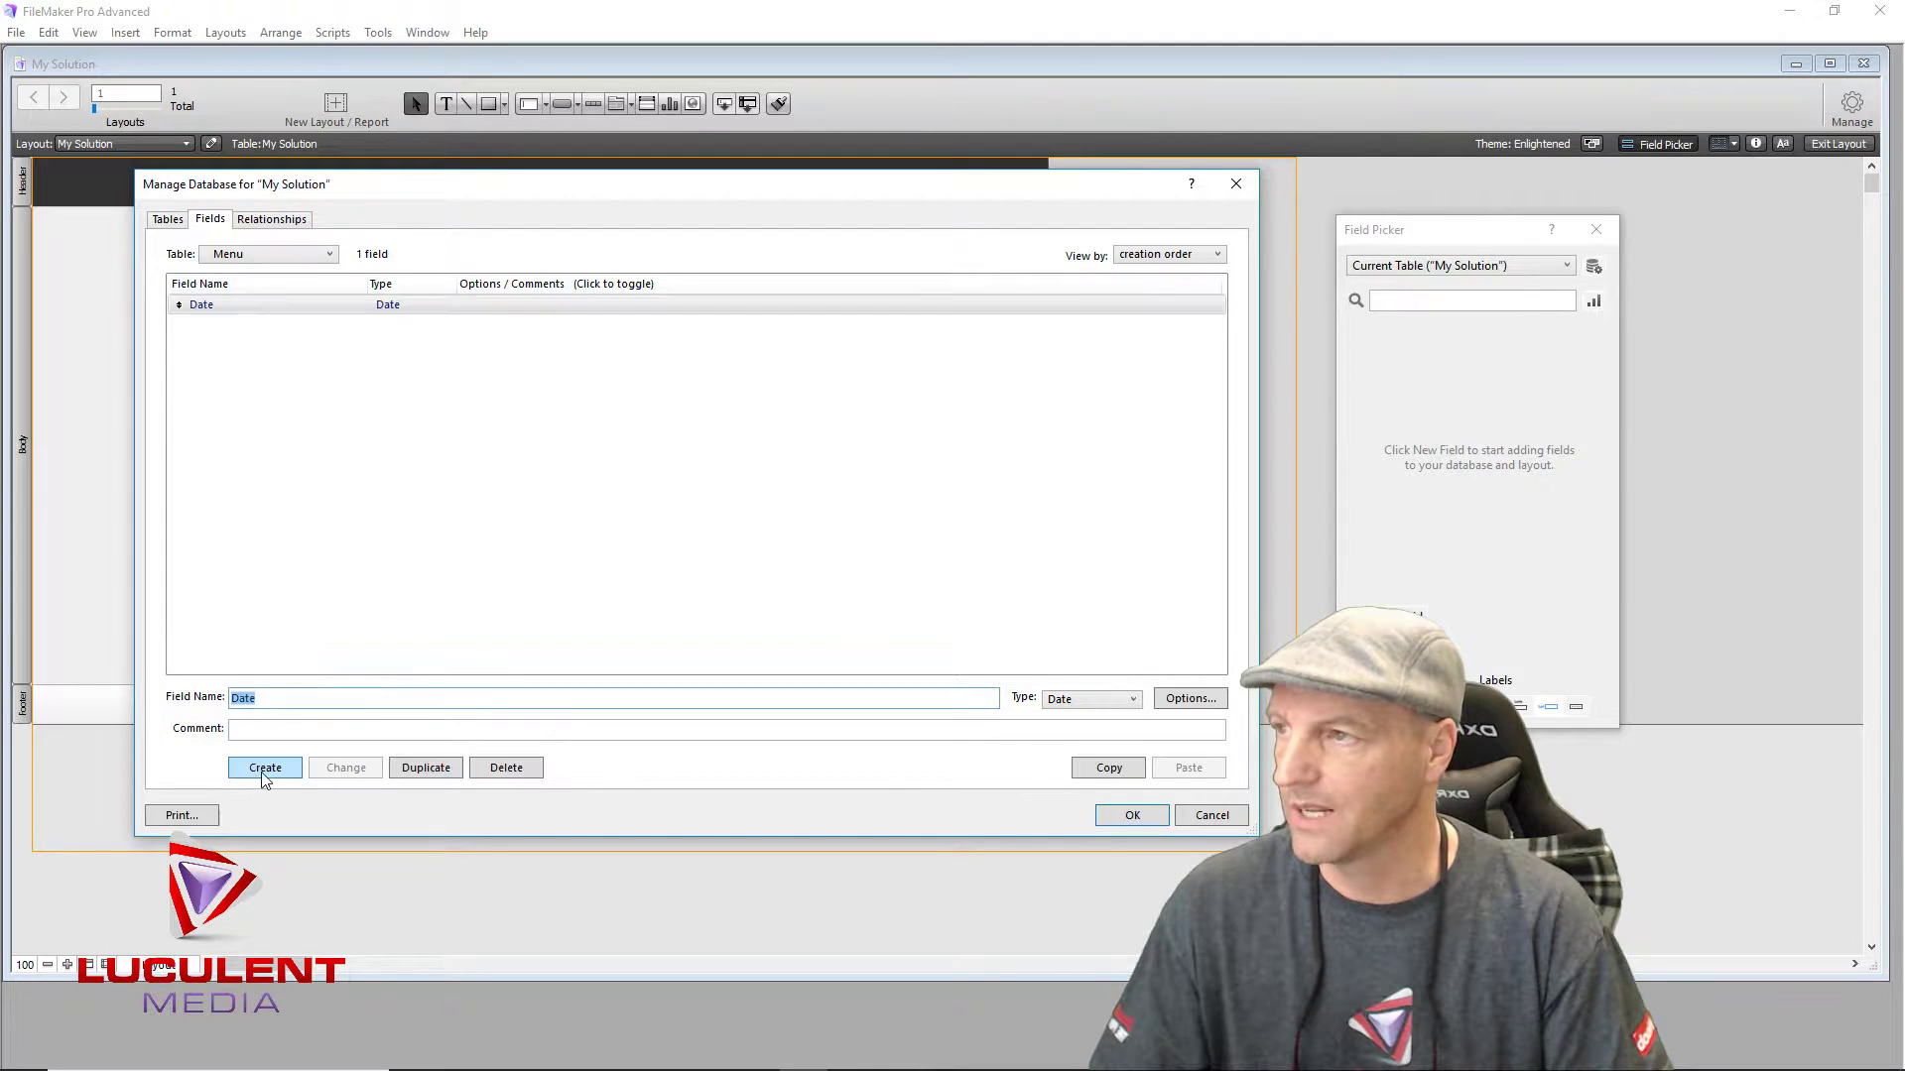
Step: Set the Menu table's Date field to auto-enter the modification date
double_click(396, 308)
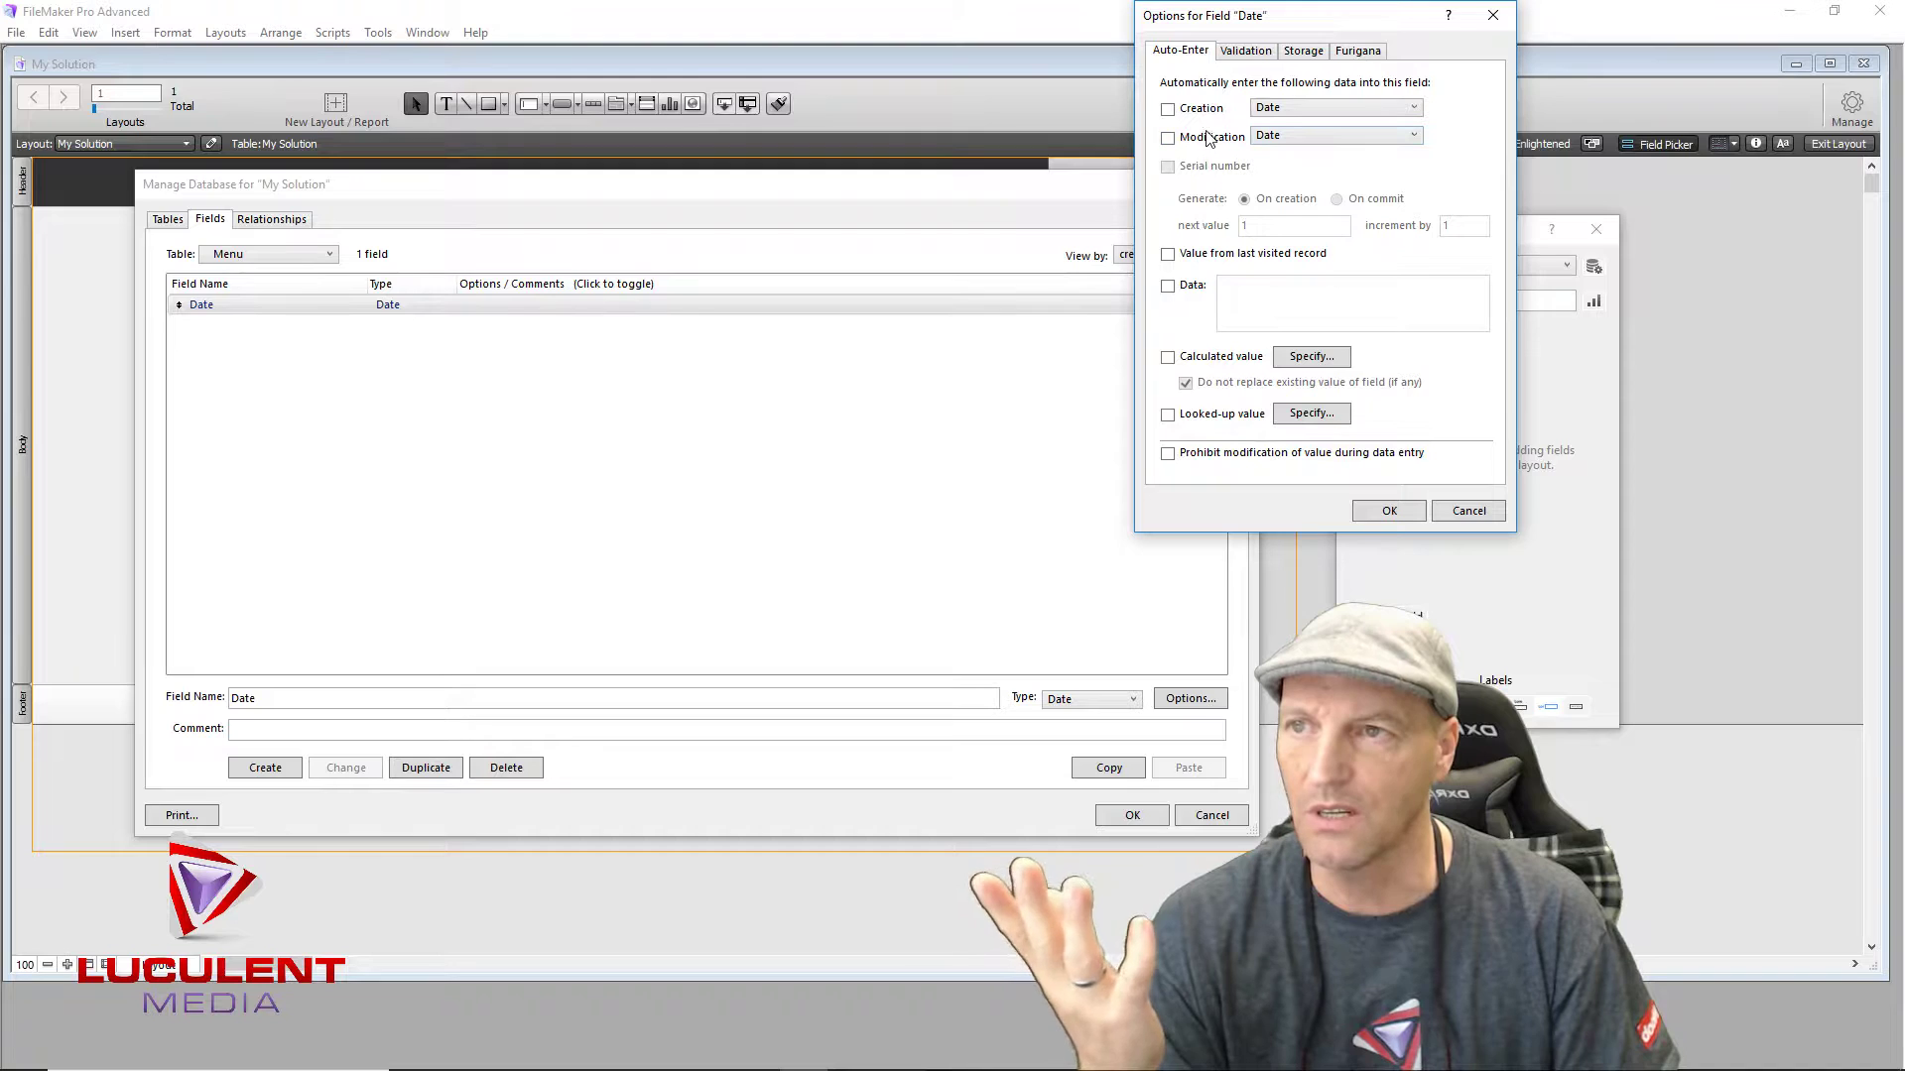
left_click(1168, 138)
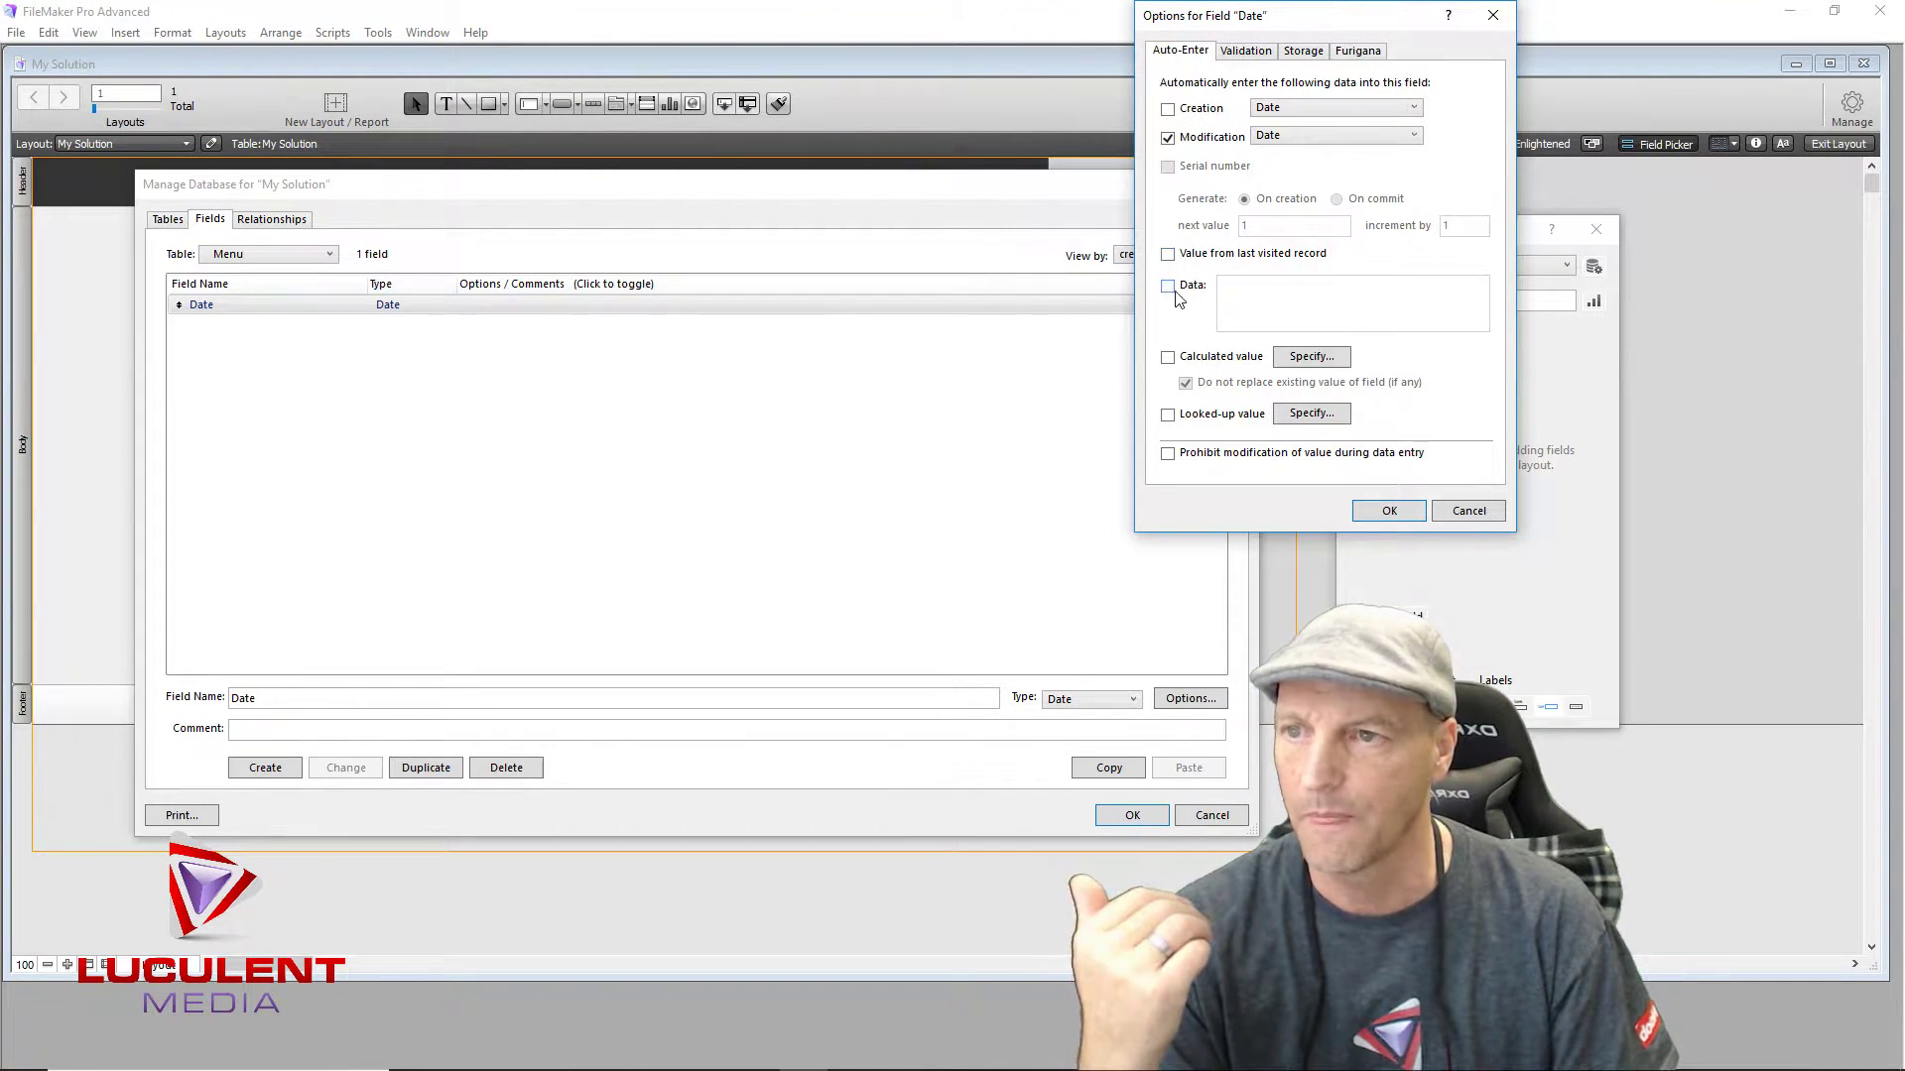
left_click(1387, 510)
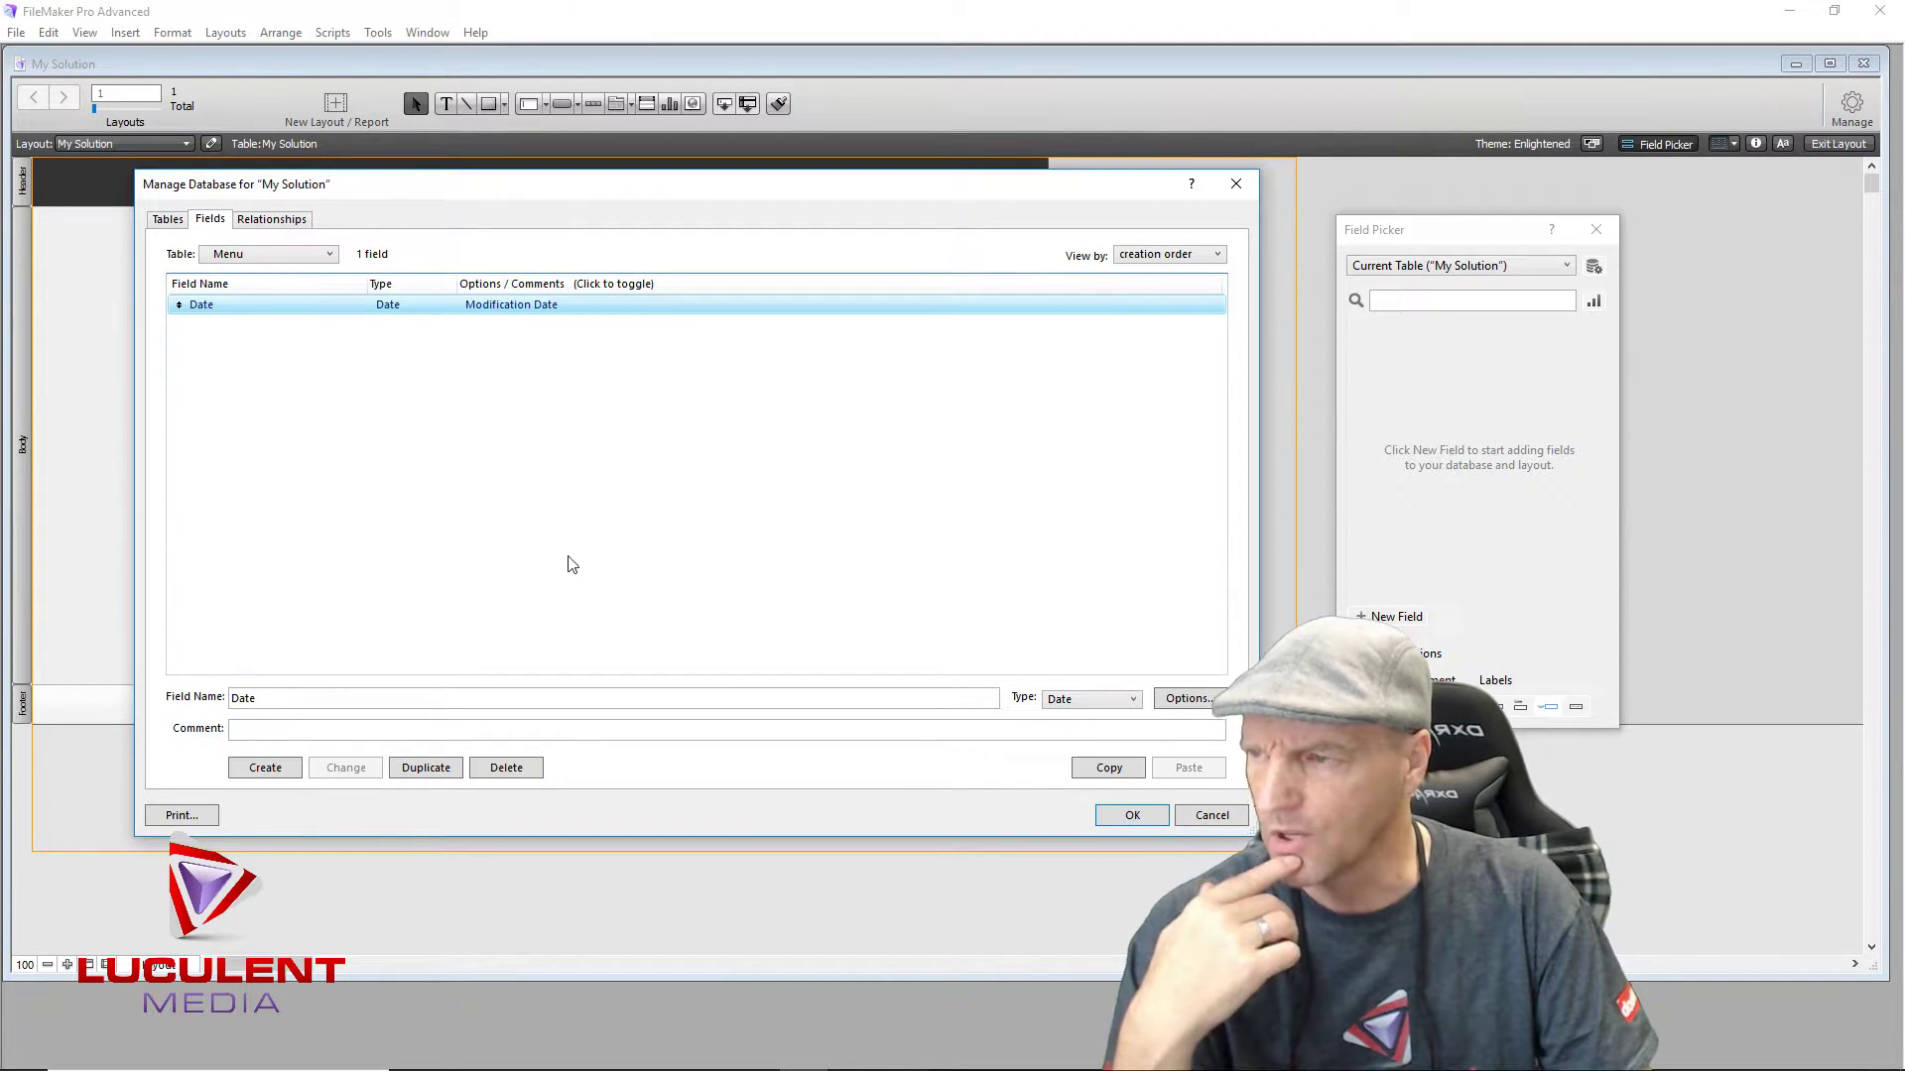
Step: Create a Number field named SecurityBox in the Menu table
double_click(295, 701)
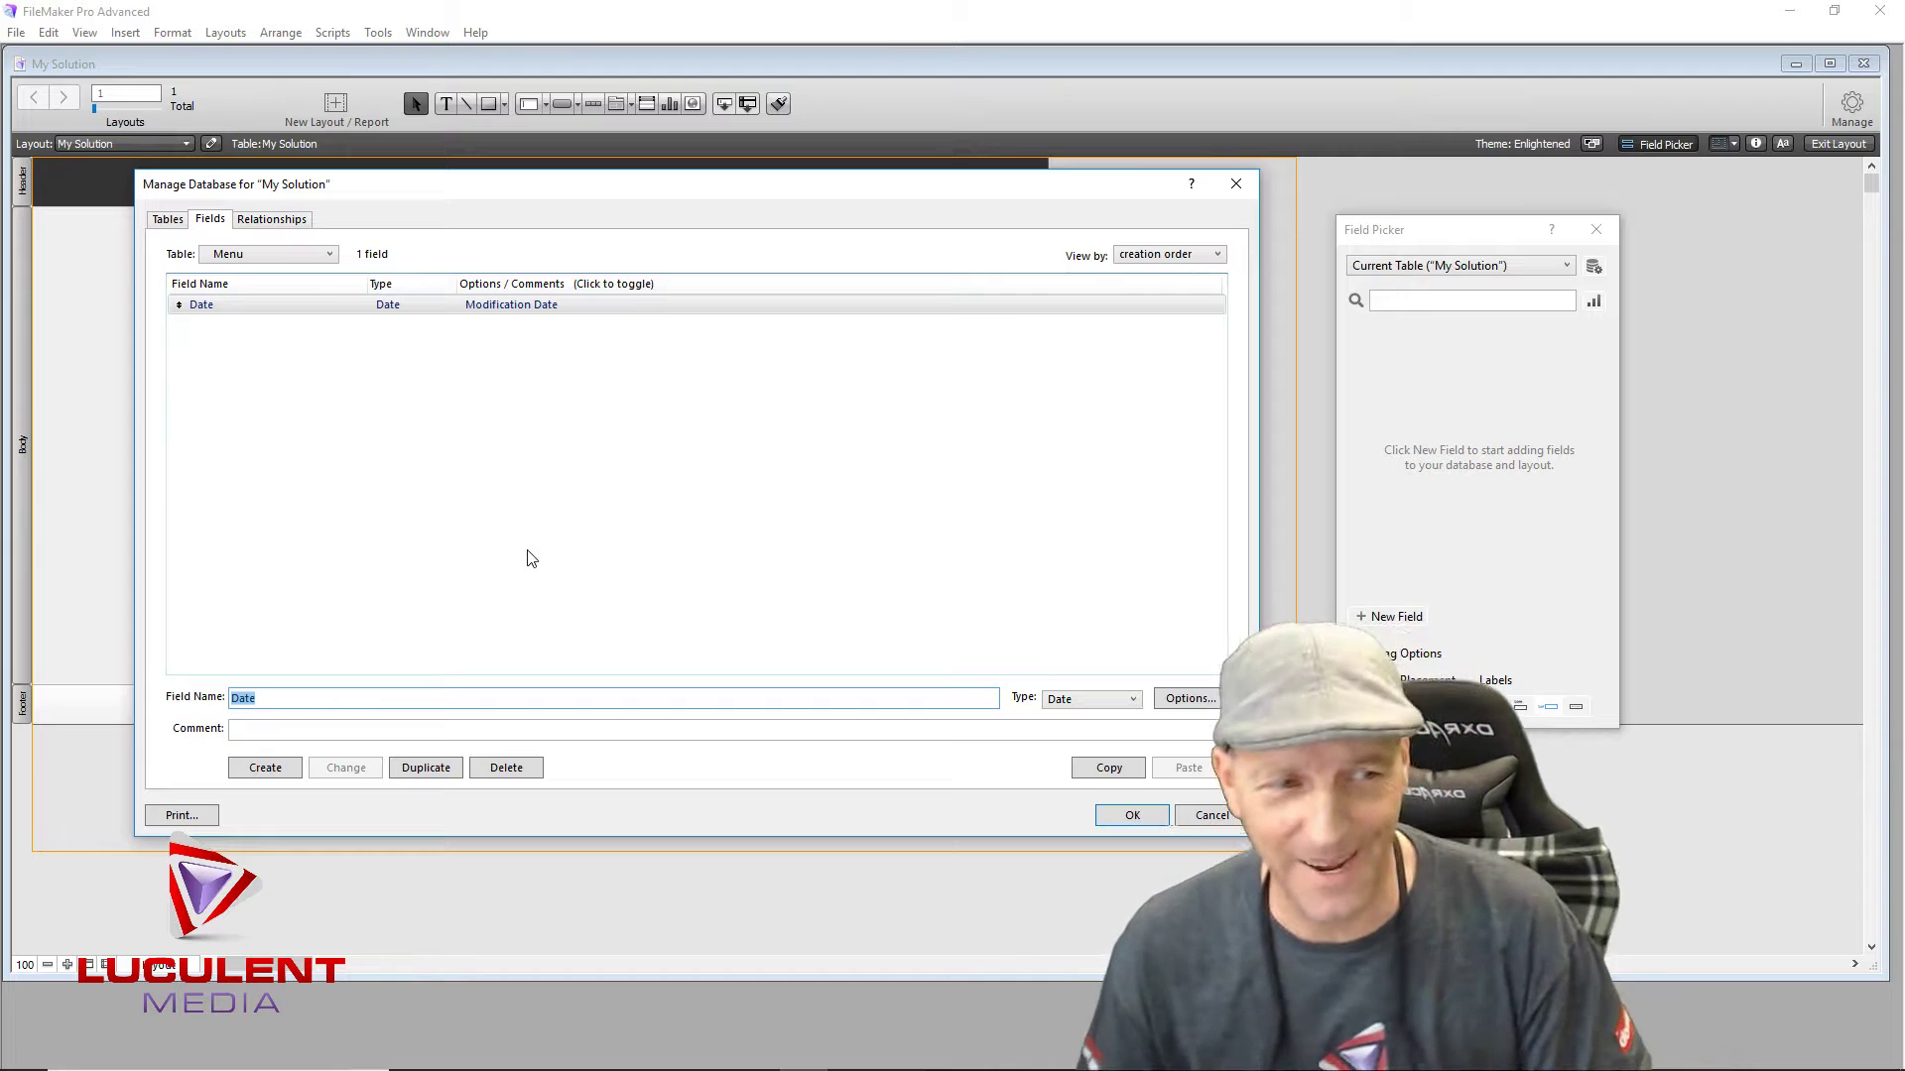
type("Sec ")
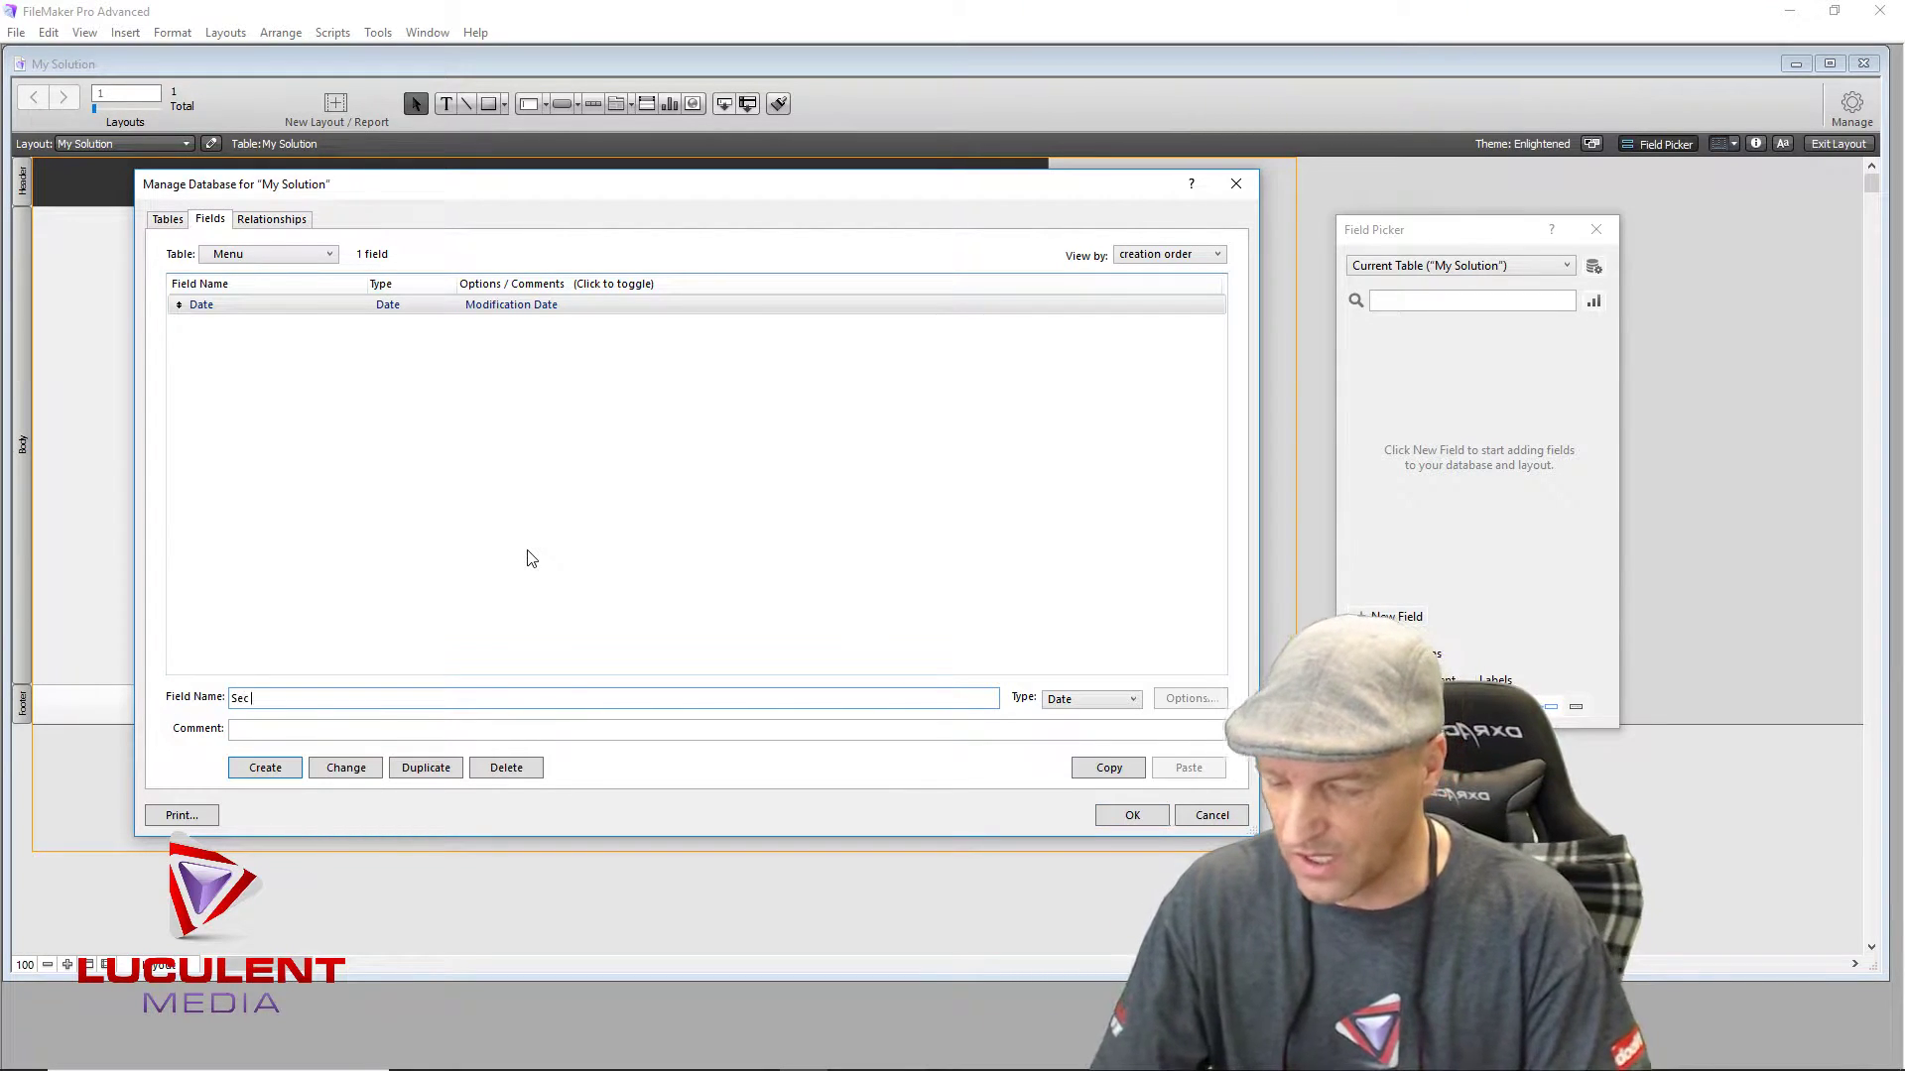
type("urity")
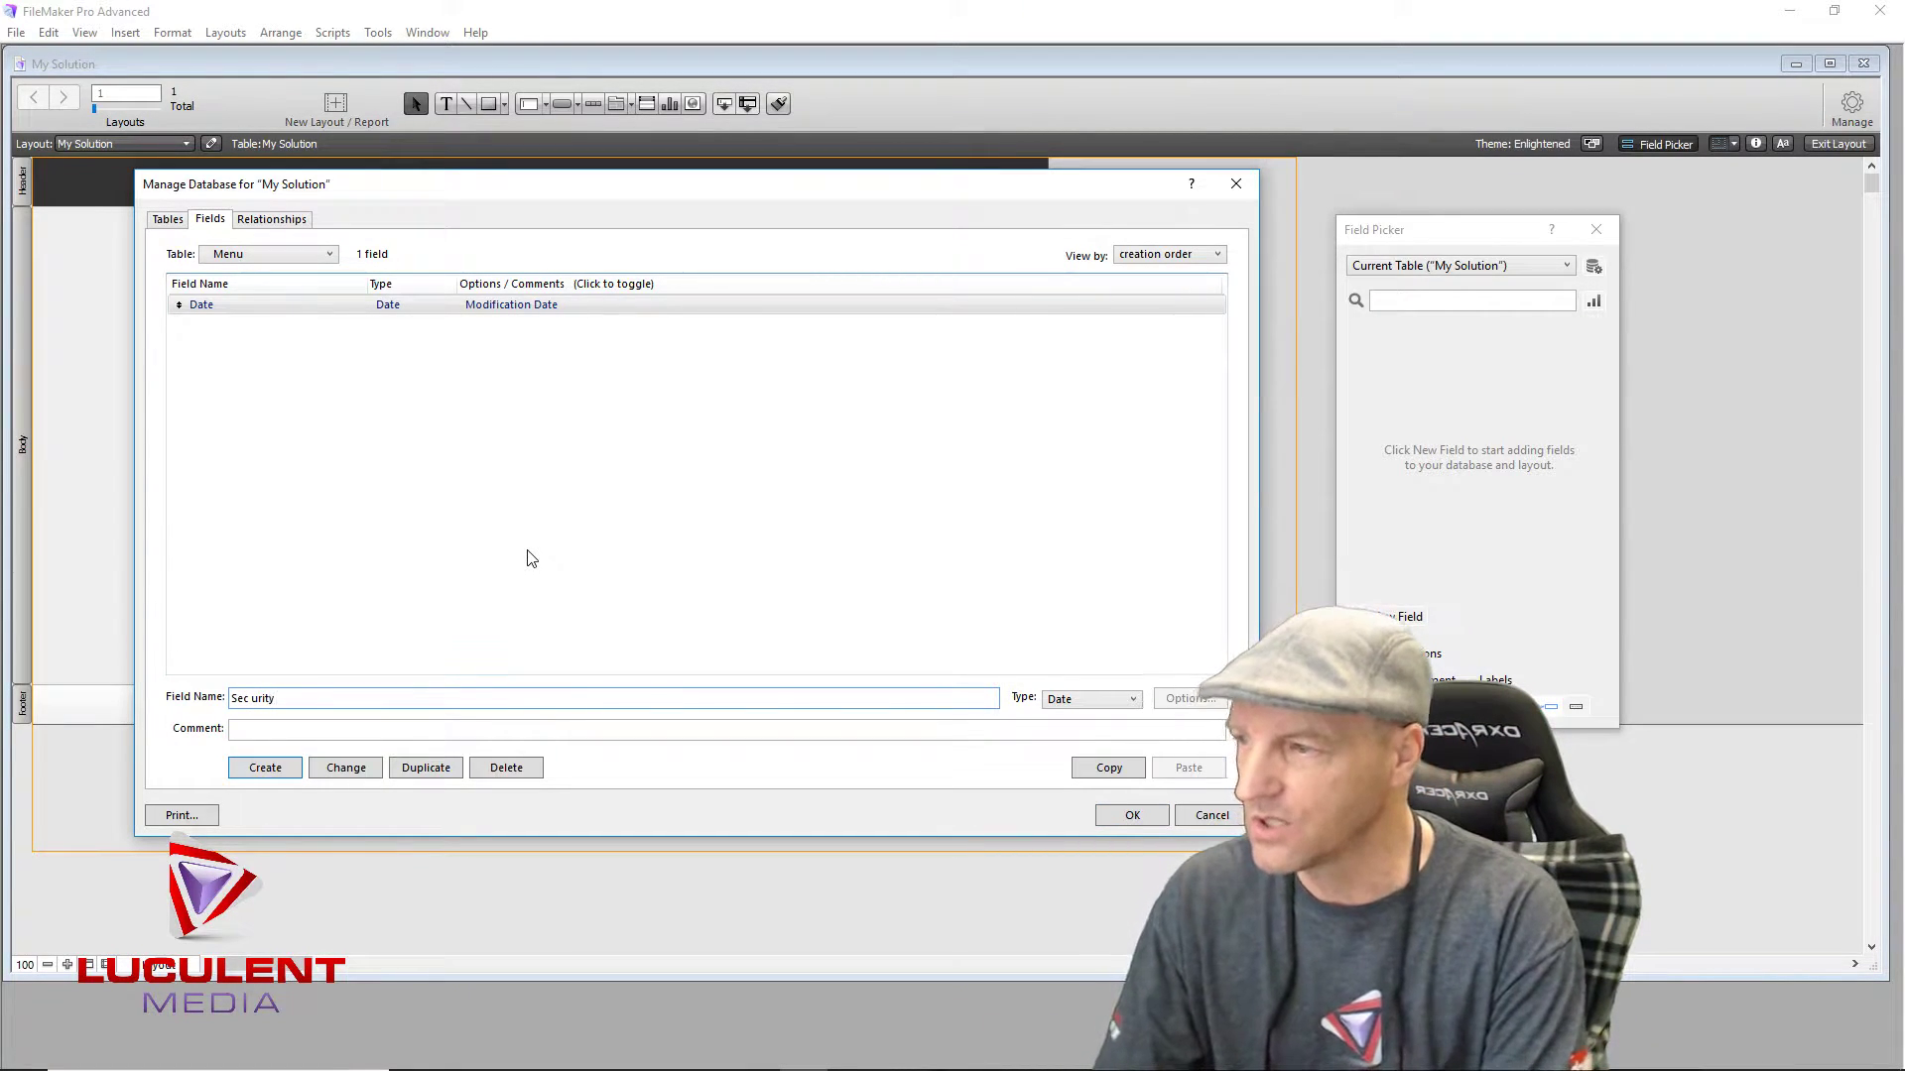
key("BackSpace")
key("BackSpace")
key("BackSpace")
key("BackSpace")
key("BackSpace")
key("BackSpace")
key("BackSpace")
key("BackSpace")
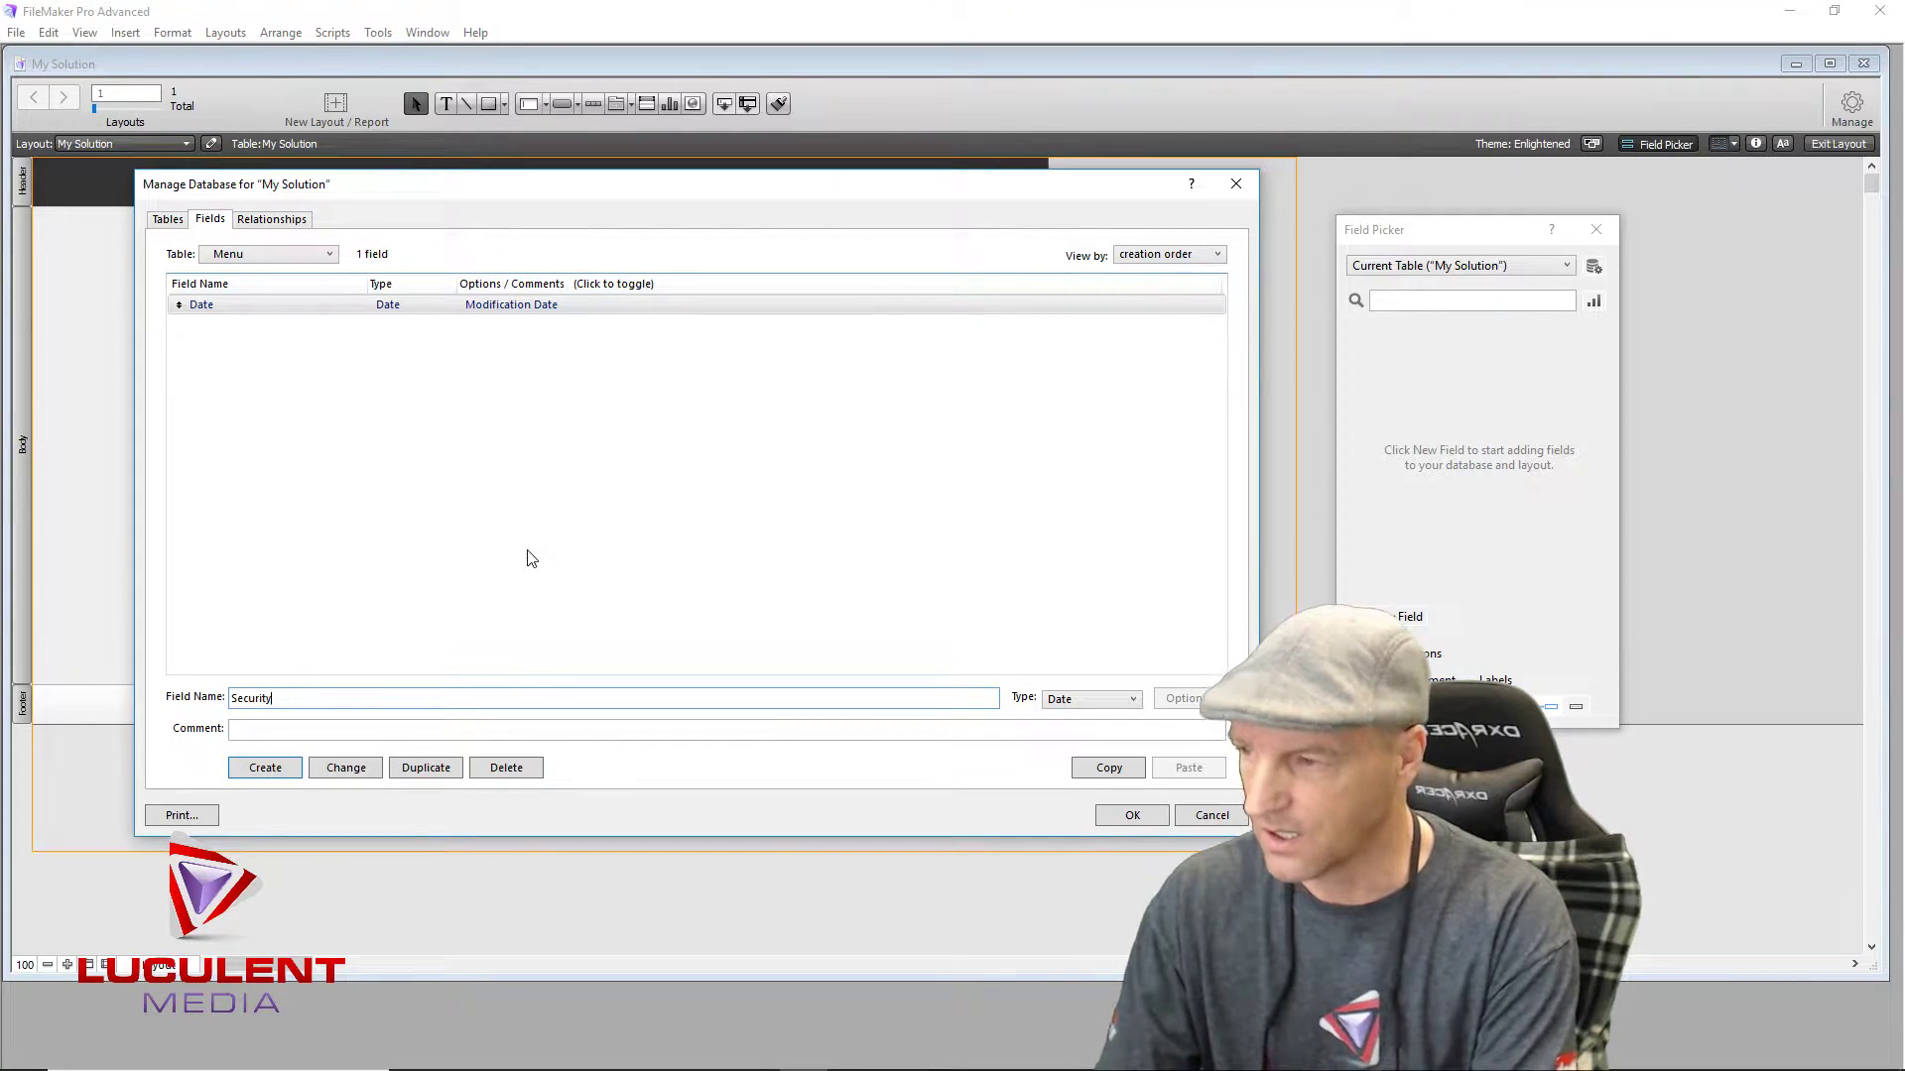
type("ecurityBox")
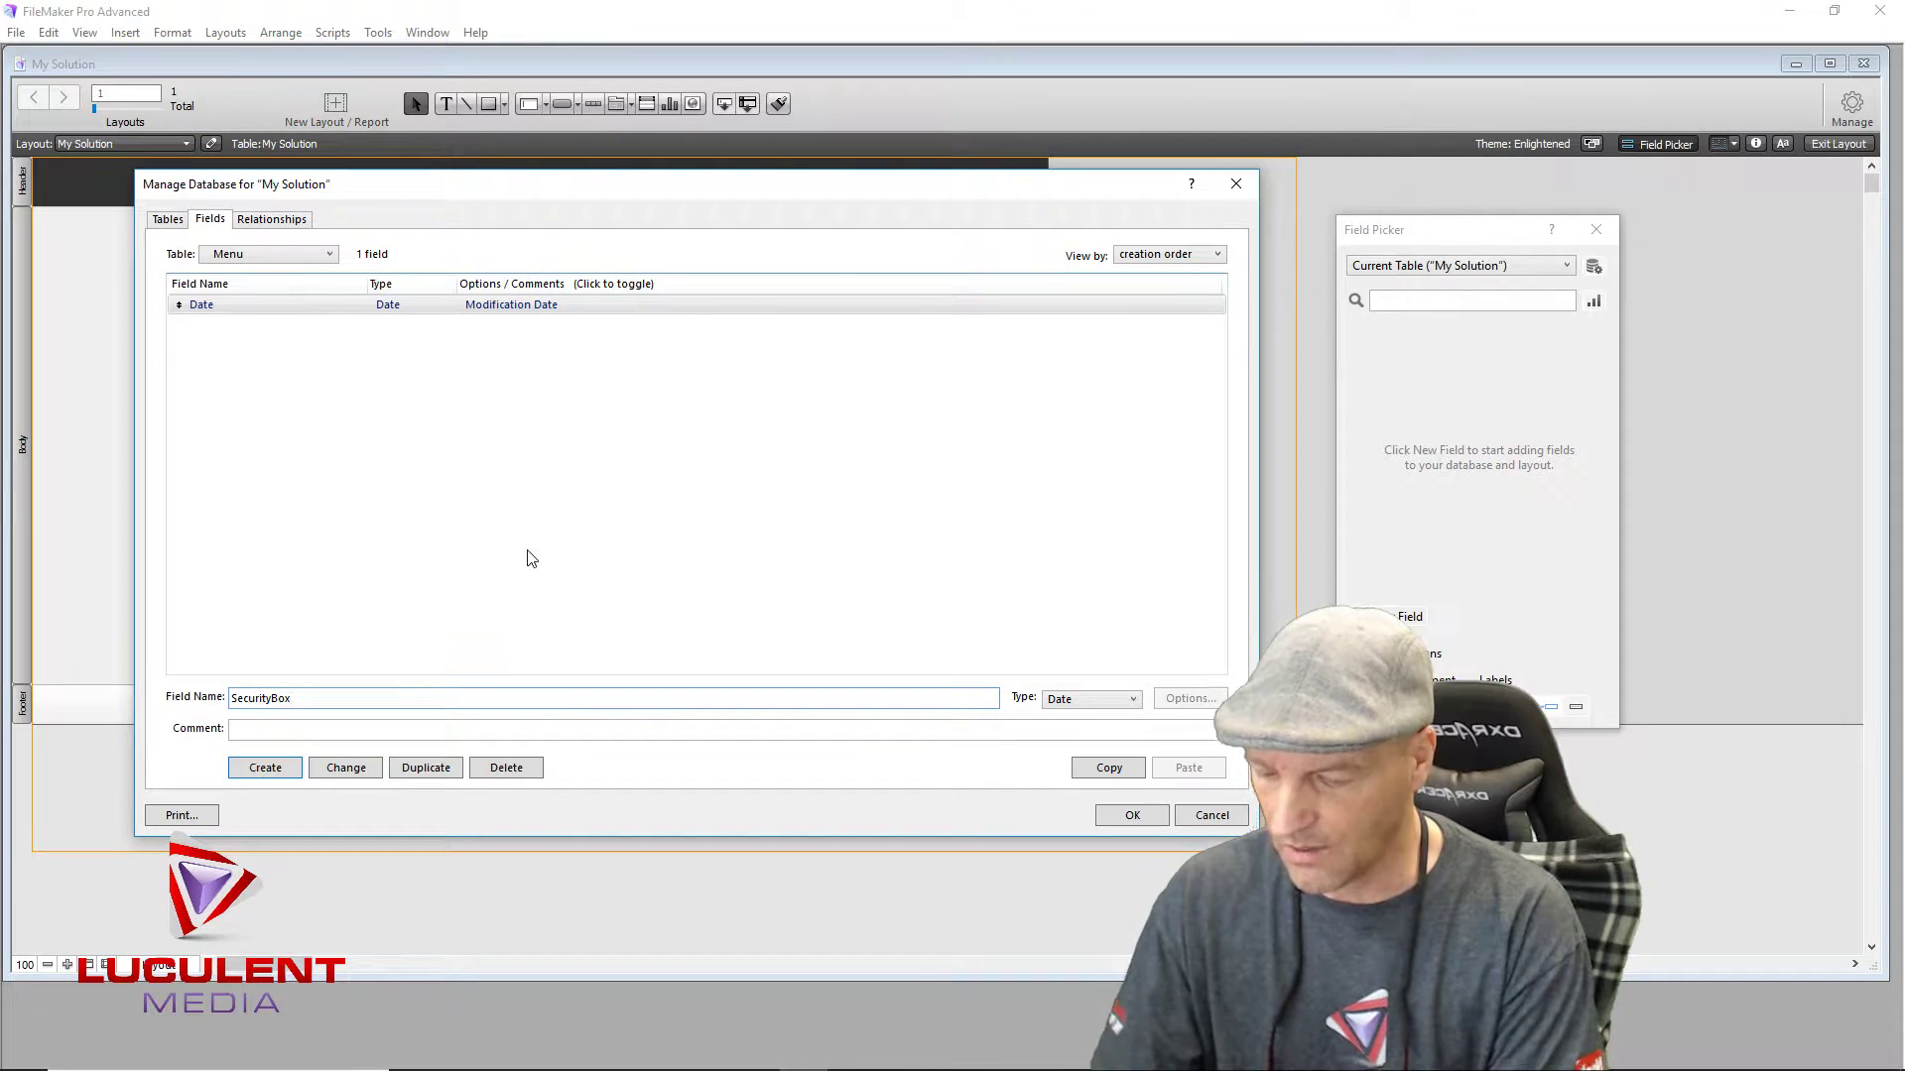
key("ctrl+n")
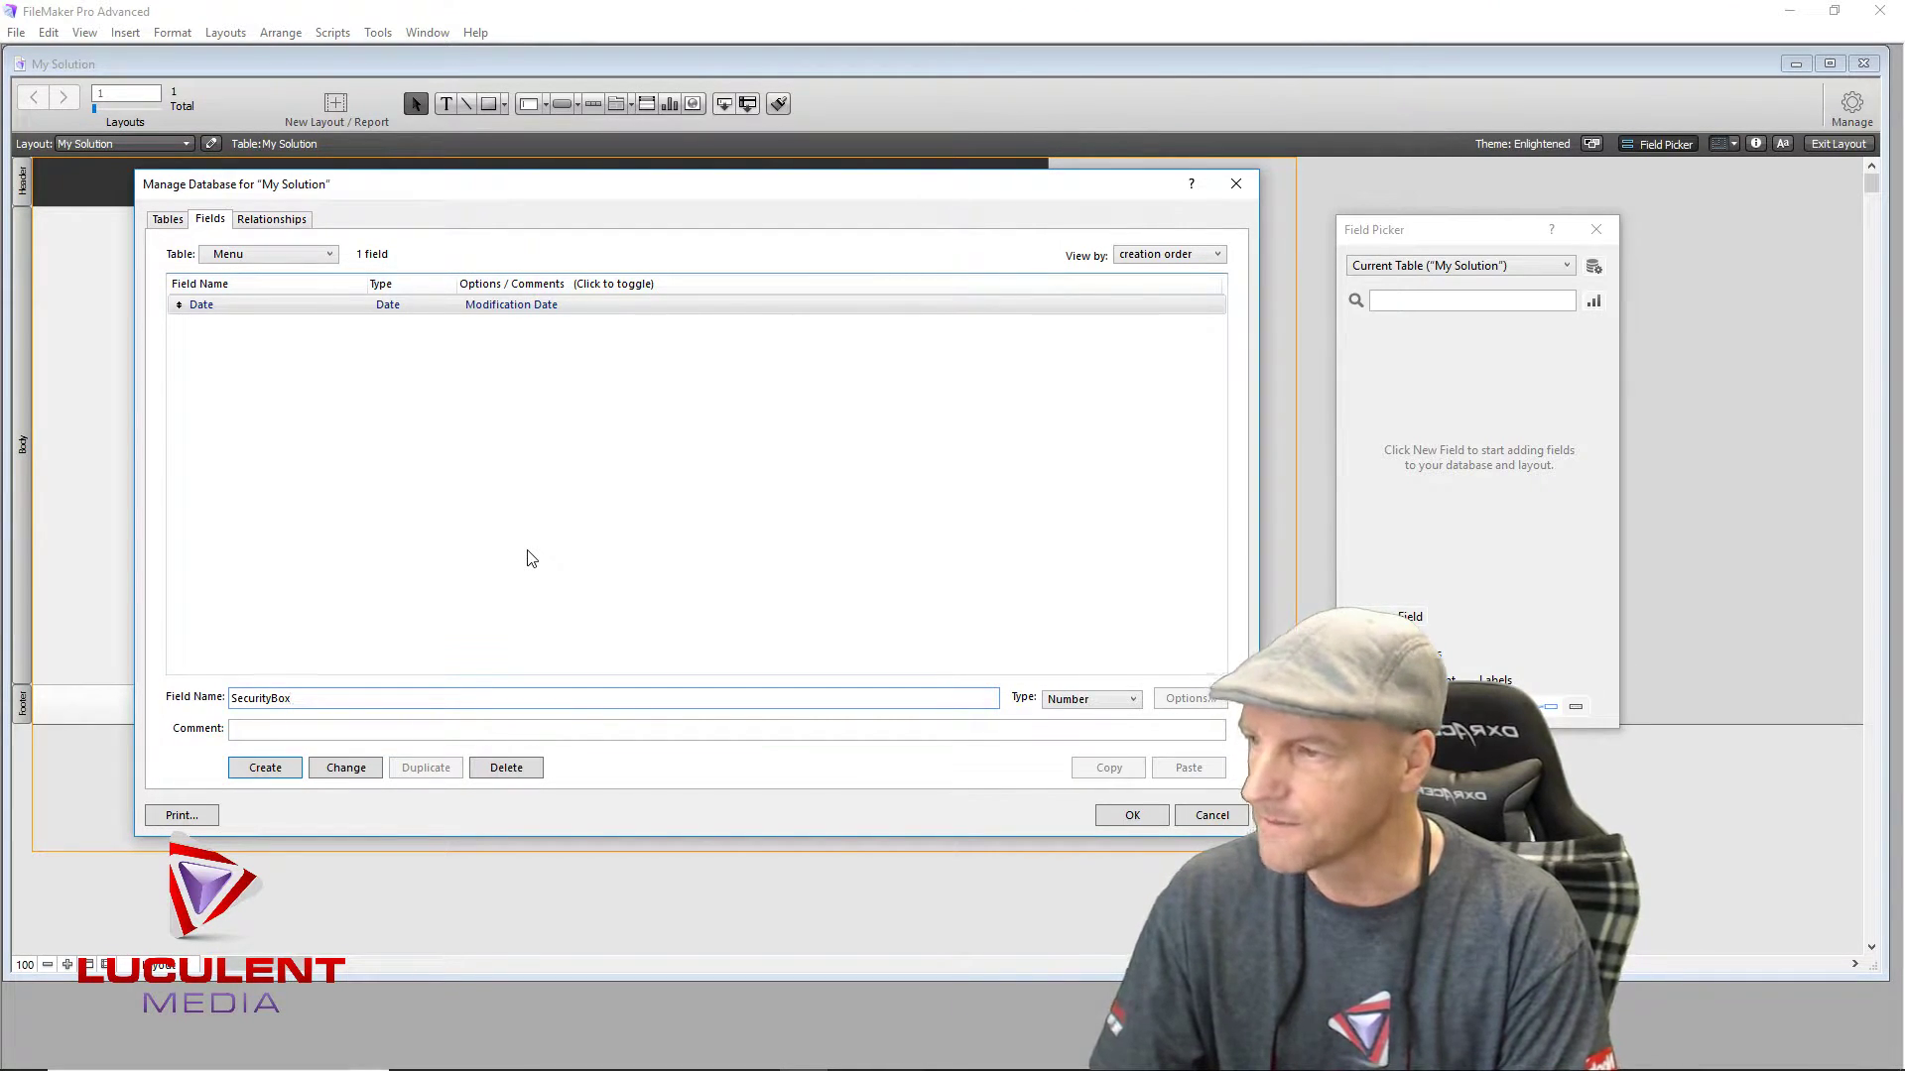
key("Return")
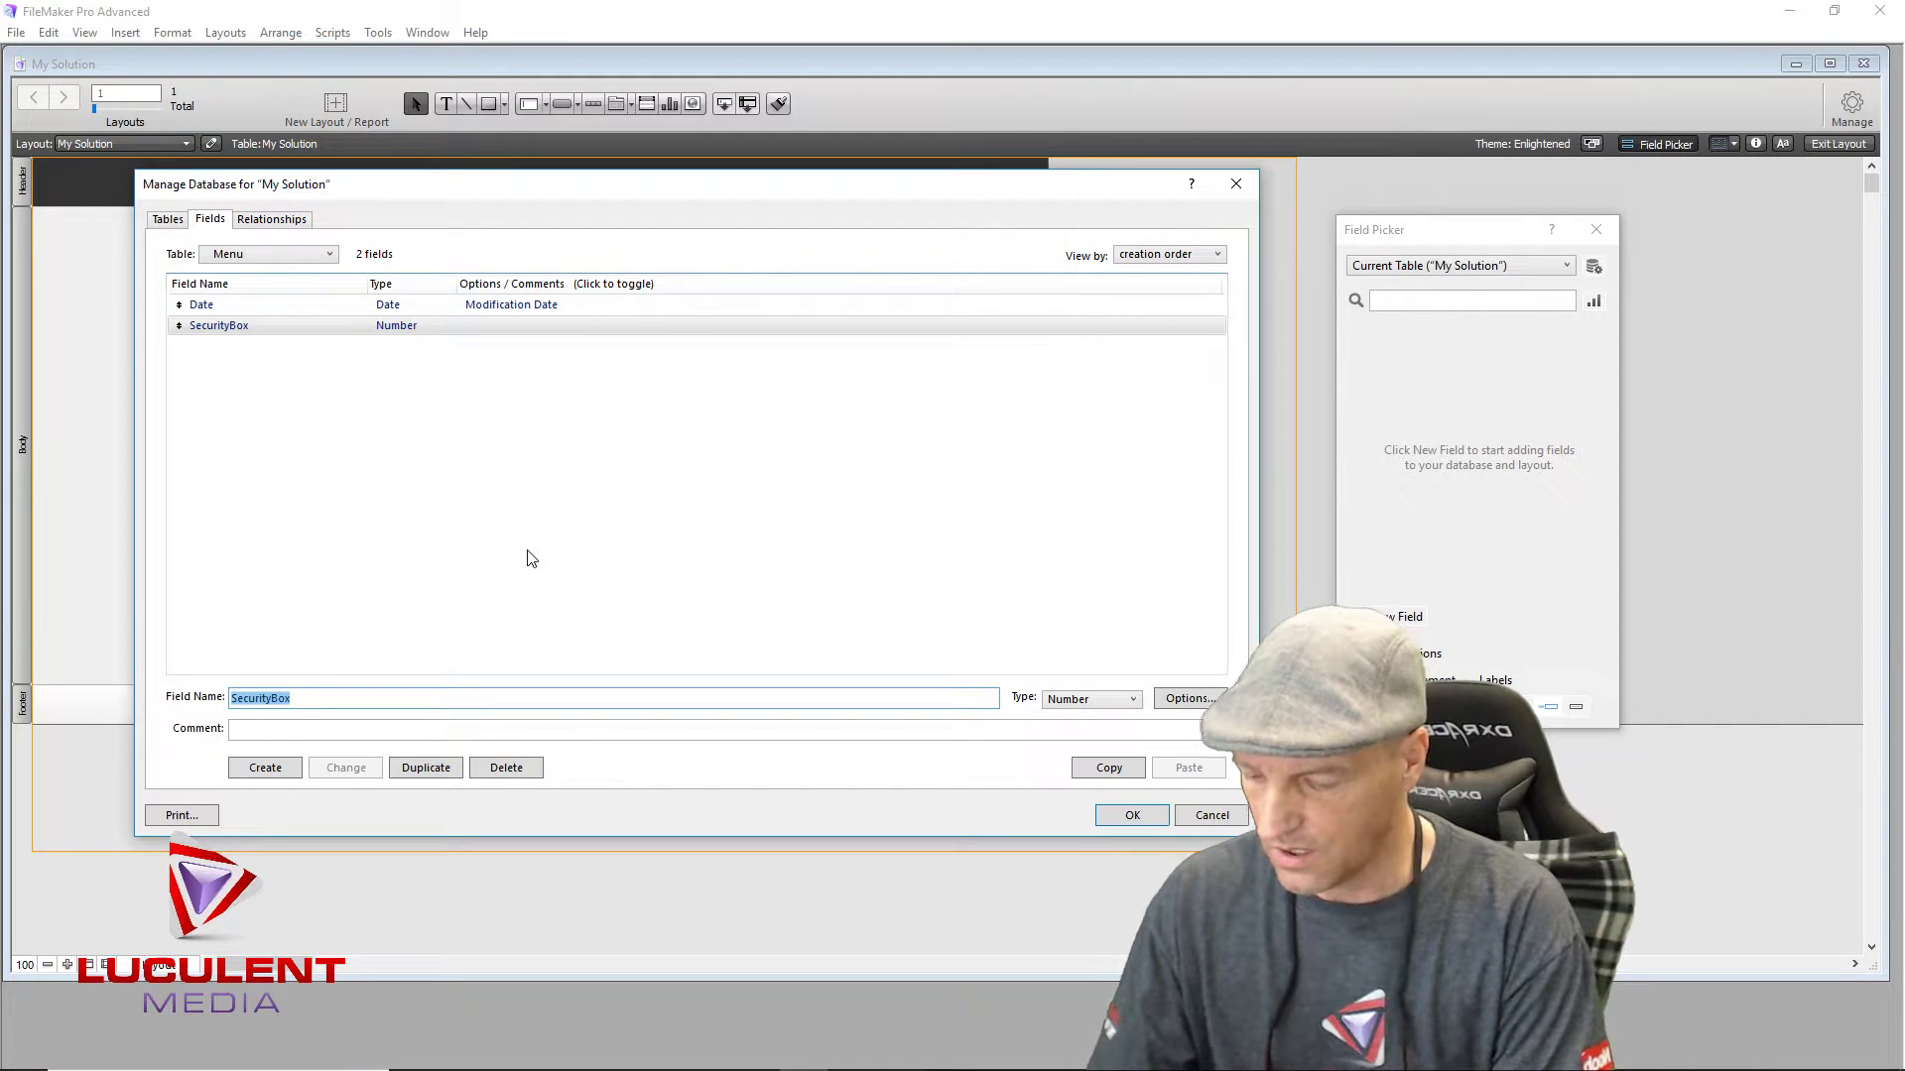
Step: Add two more Number fields to the Menu table, named QuantityBox and InvoiceLock
type("Quantity")
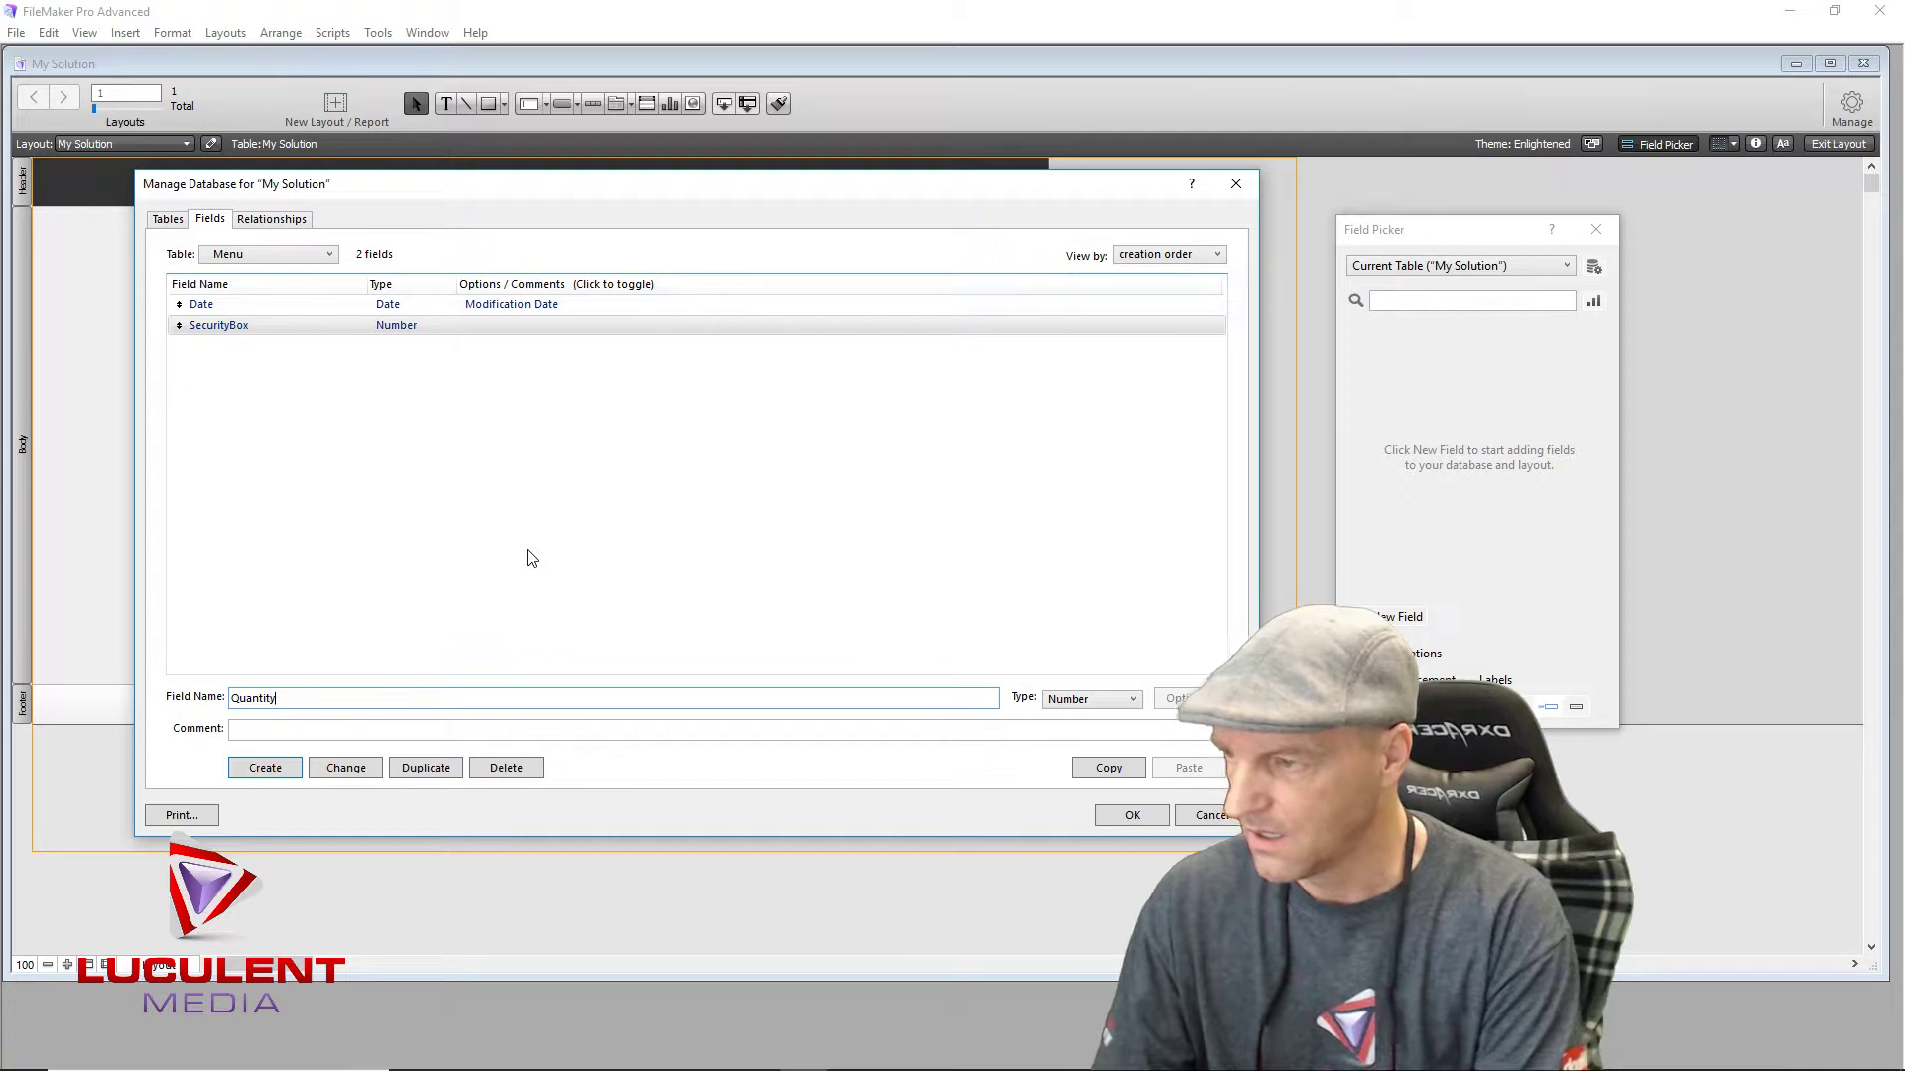
type("Box")
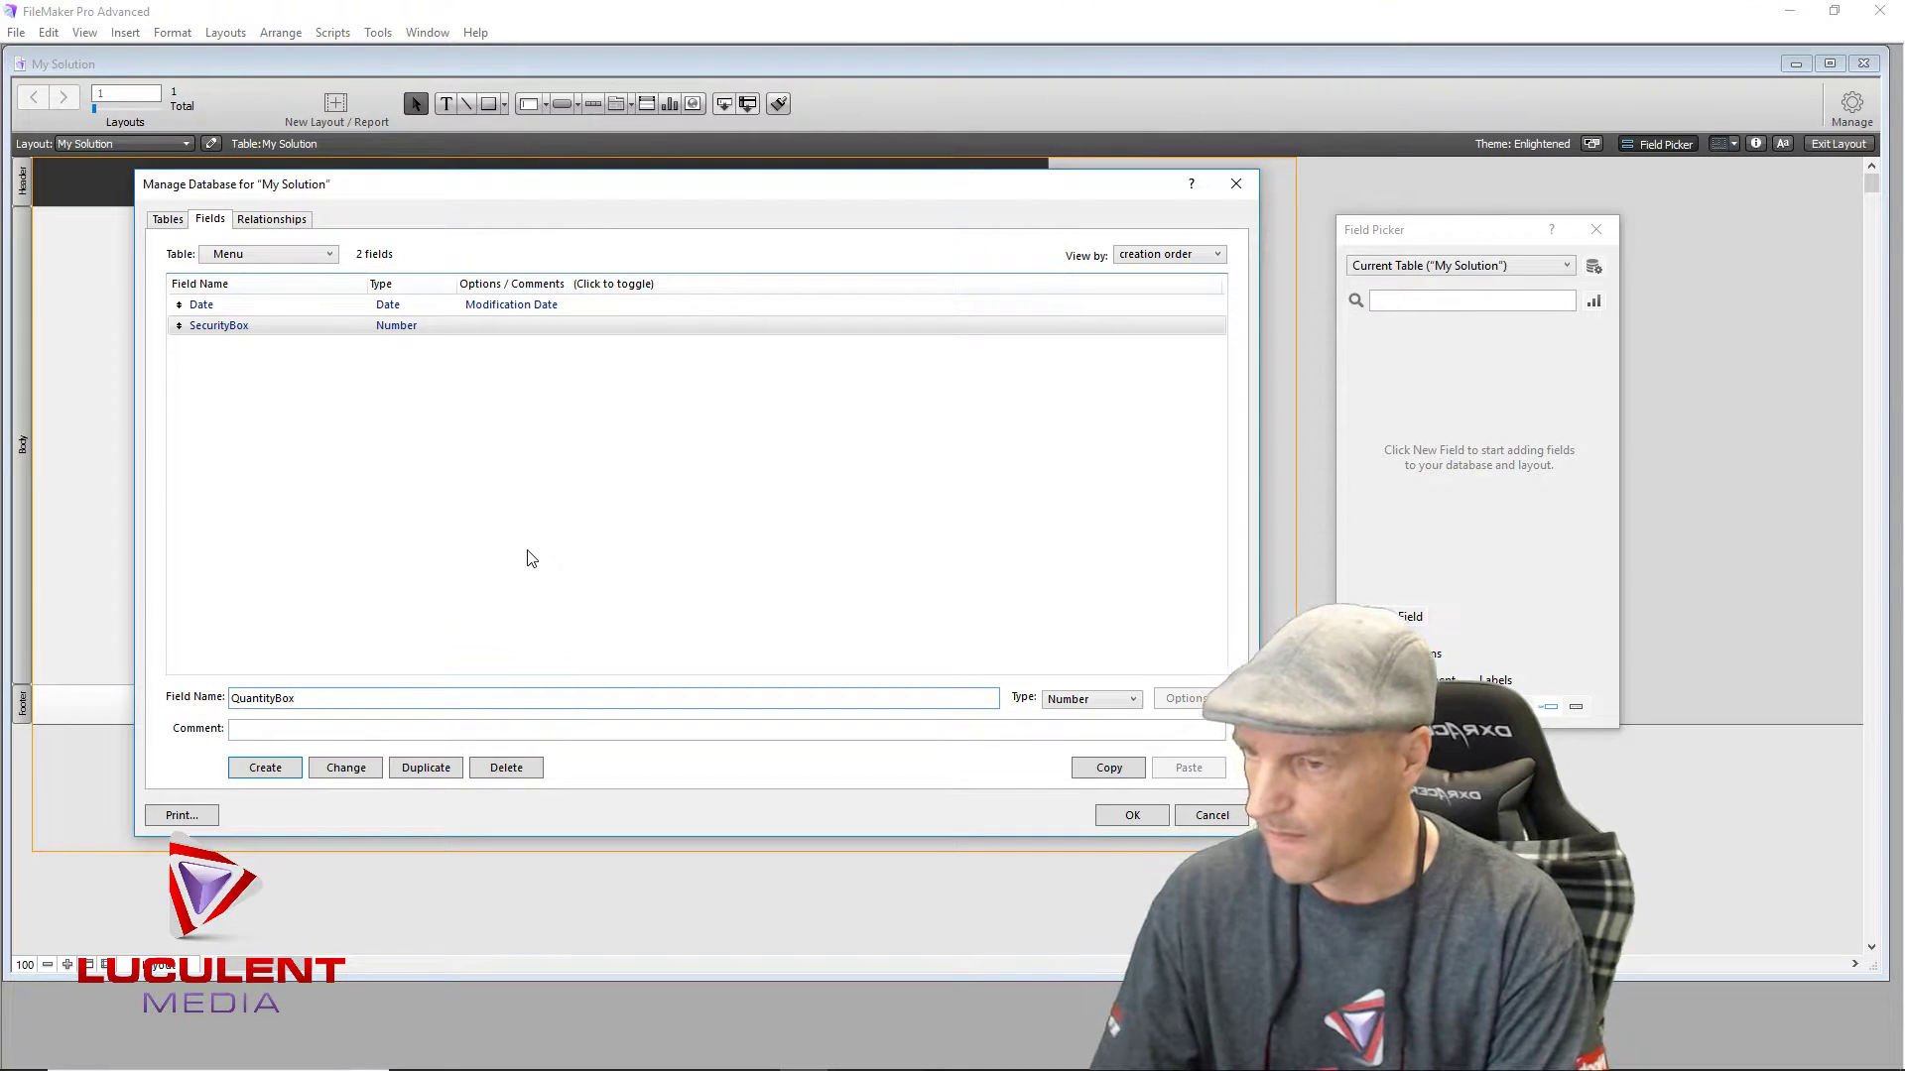
key("Return")
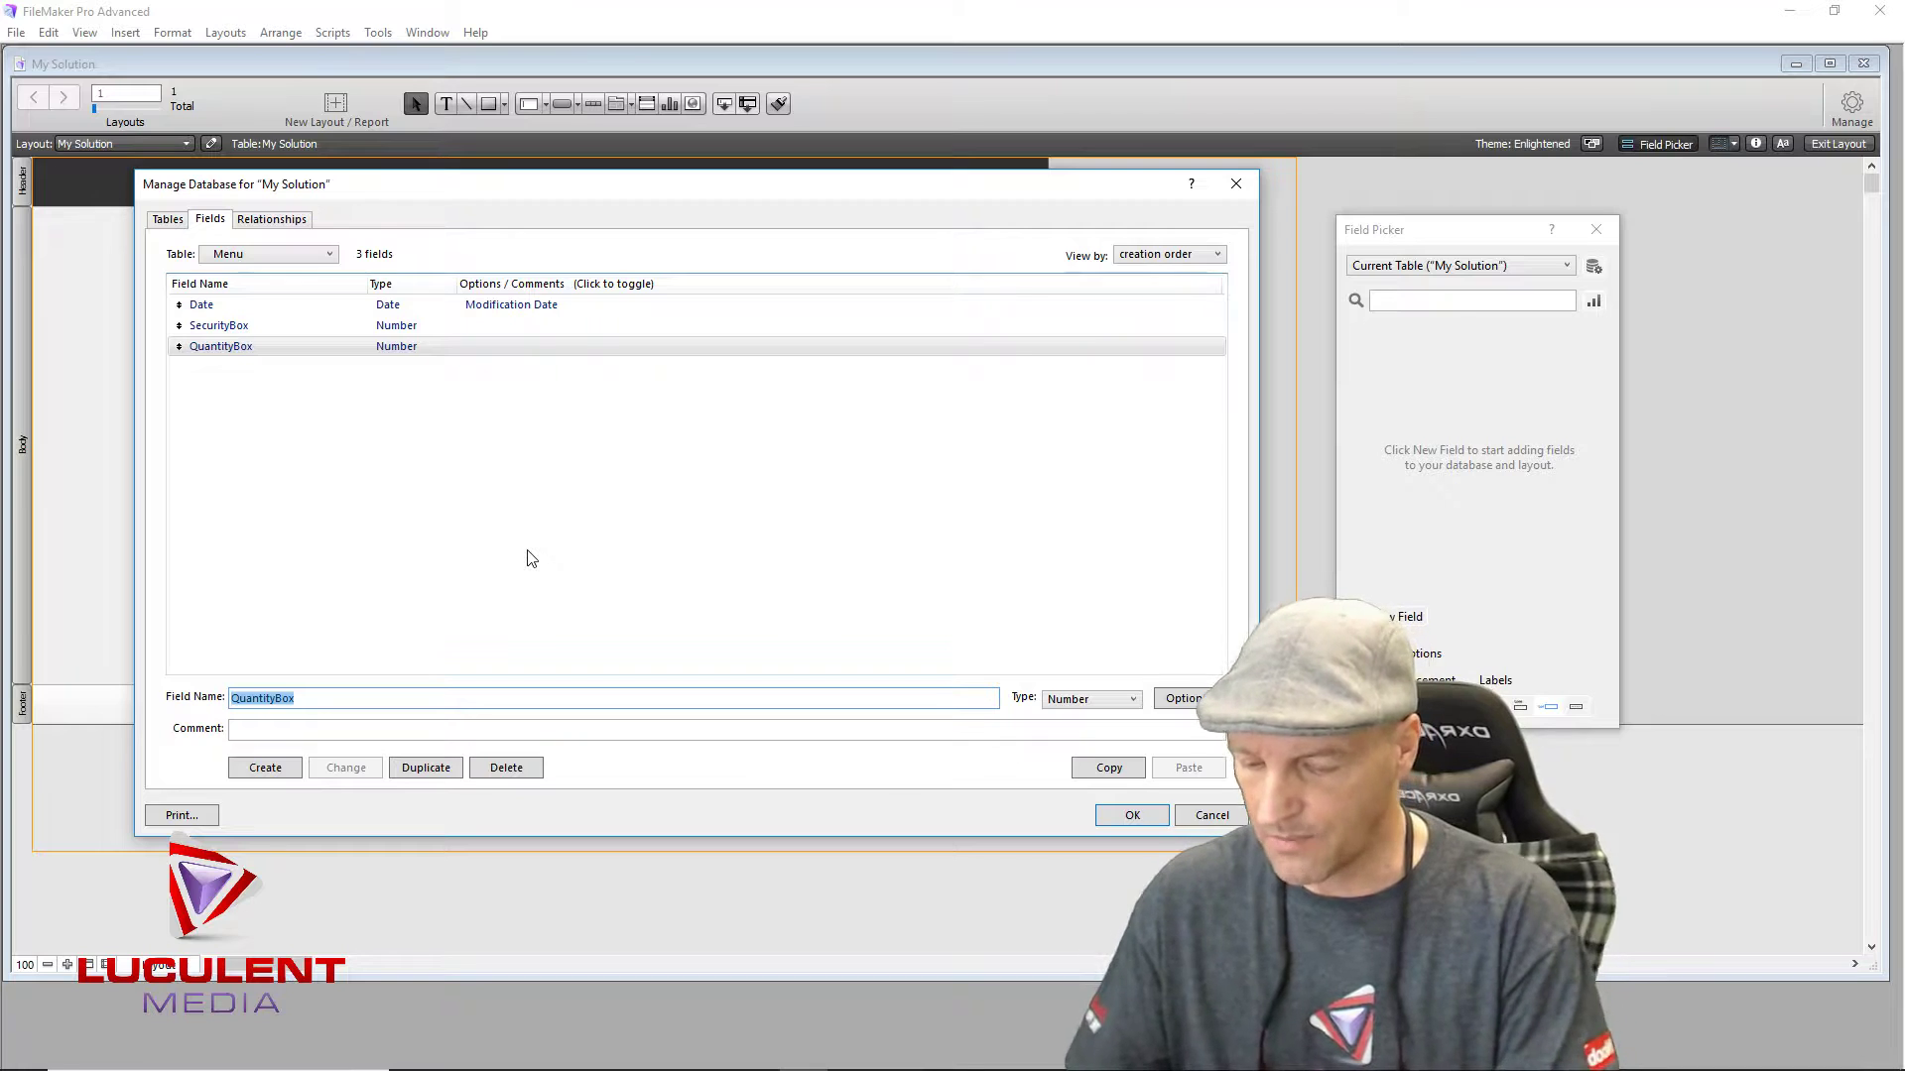
type("InvoiceLock")
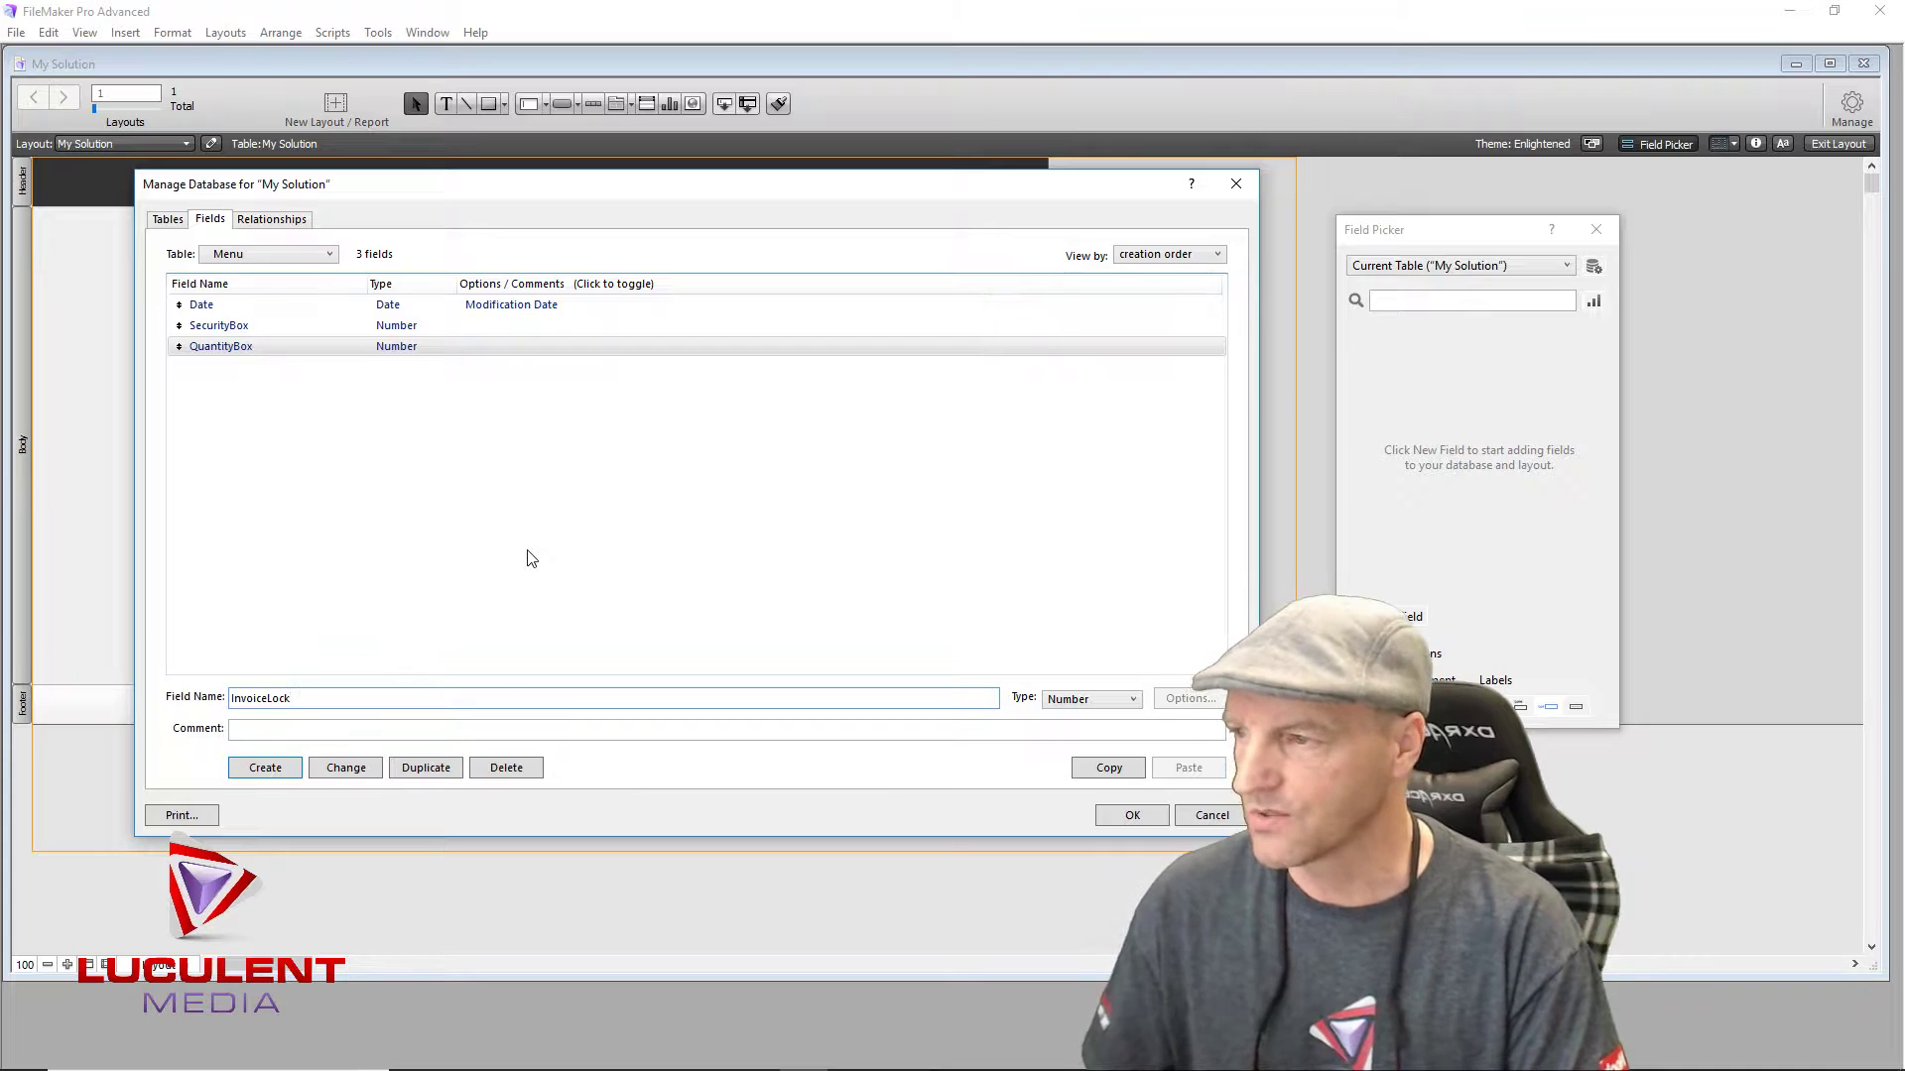
key("Return")
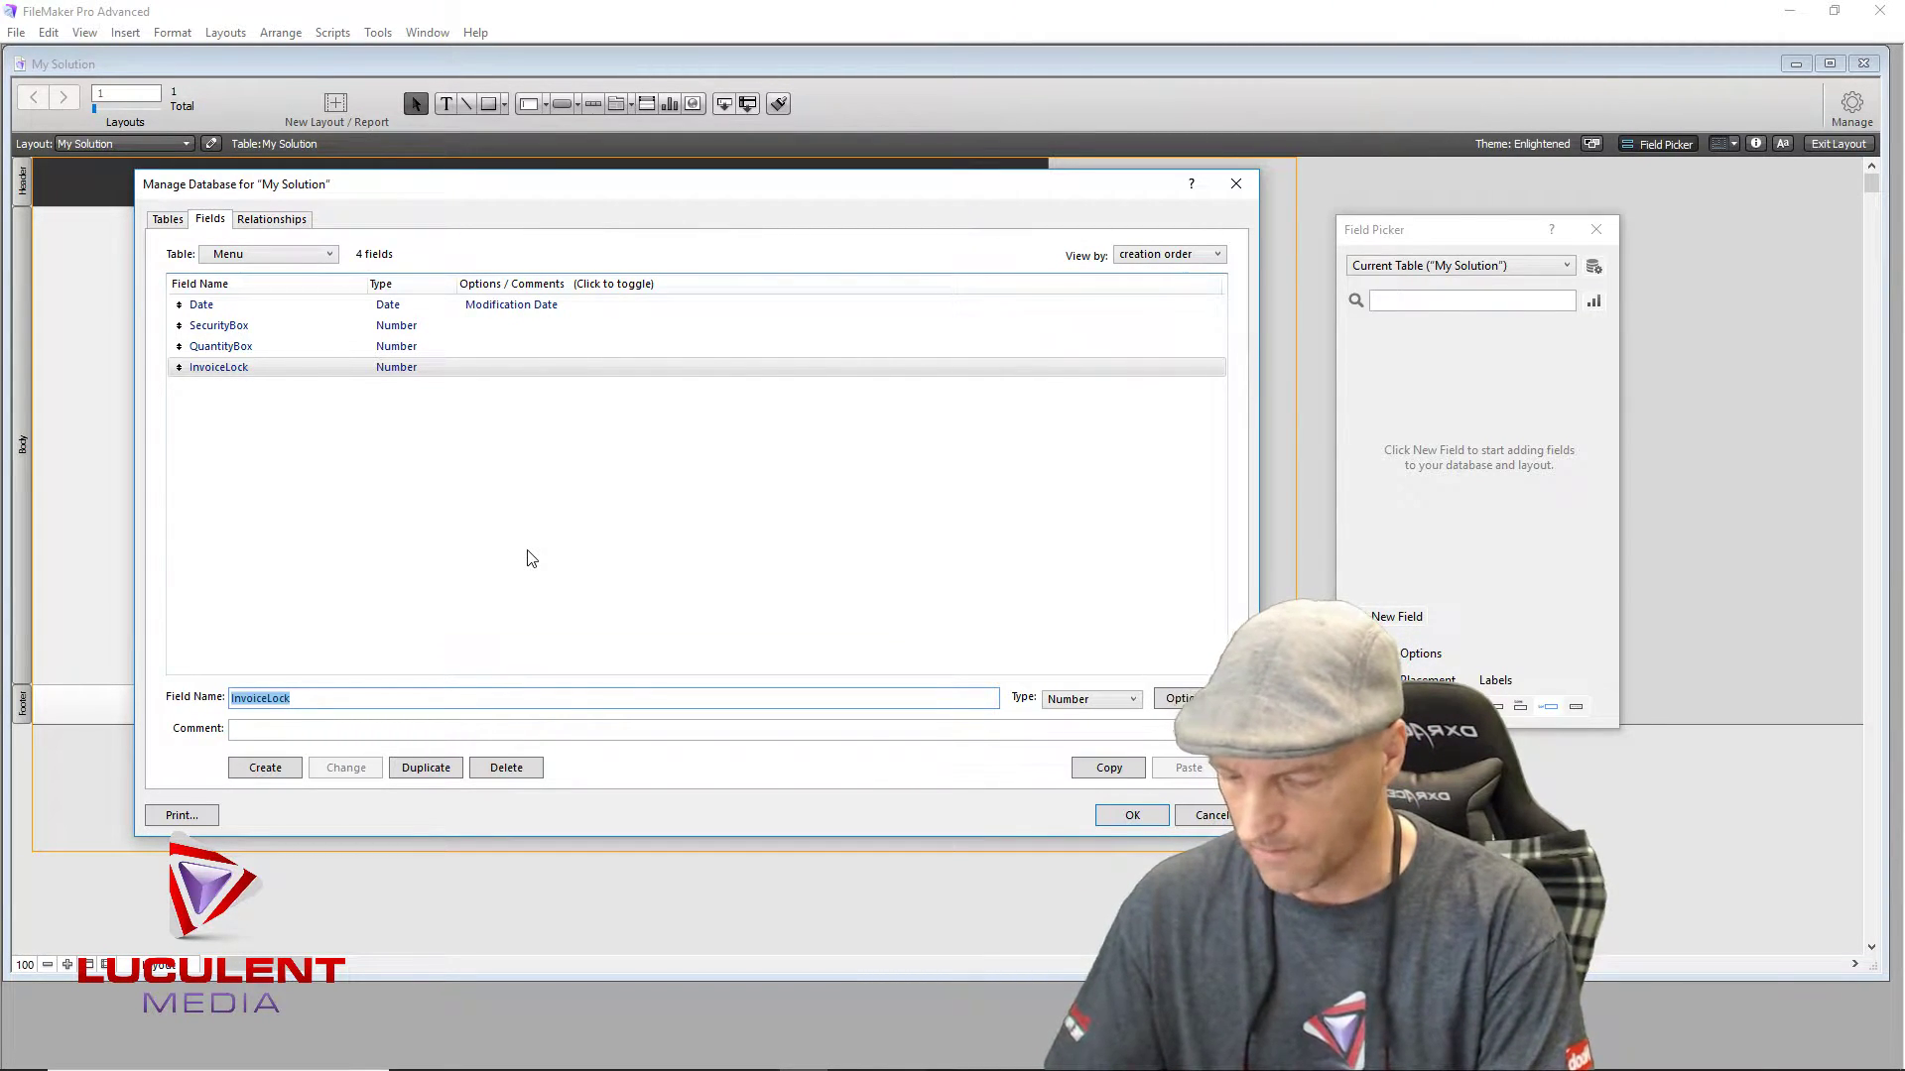
Step: Add a Number field named ProductCode to the Menu table and save the database definition changes
type("Product")
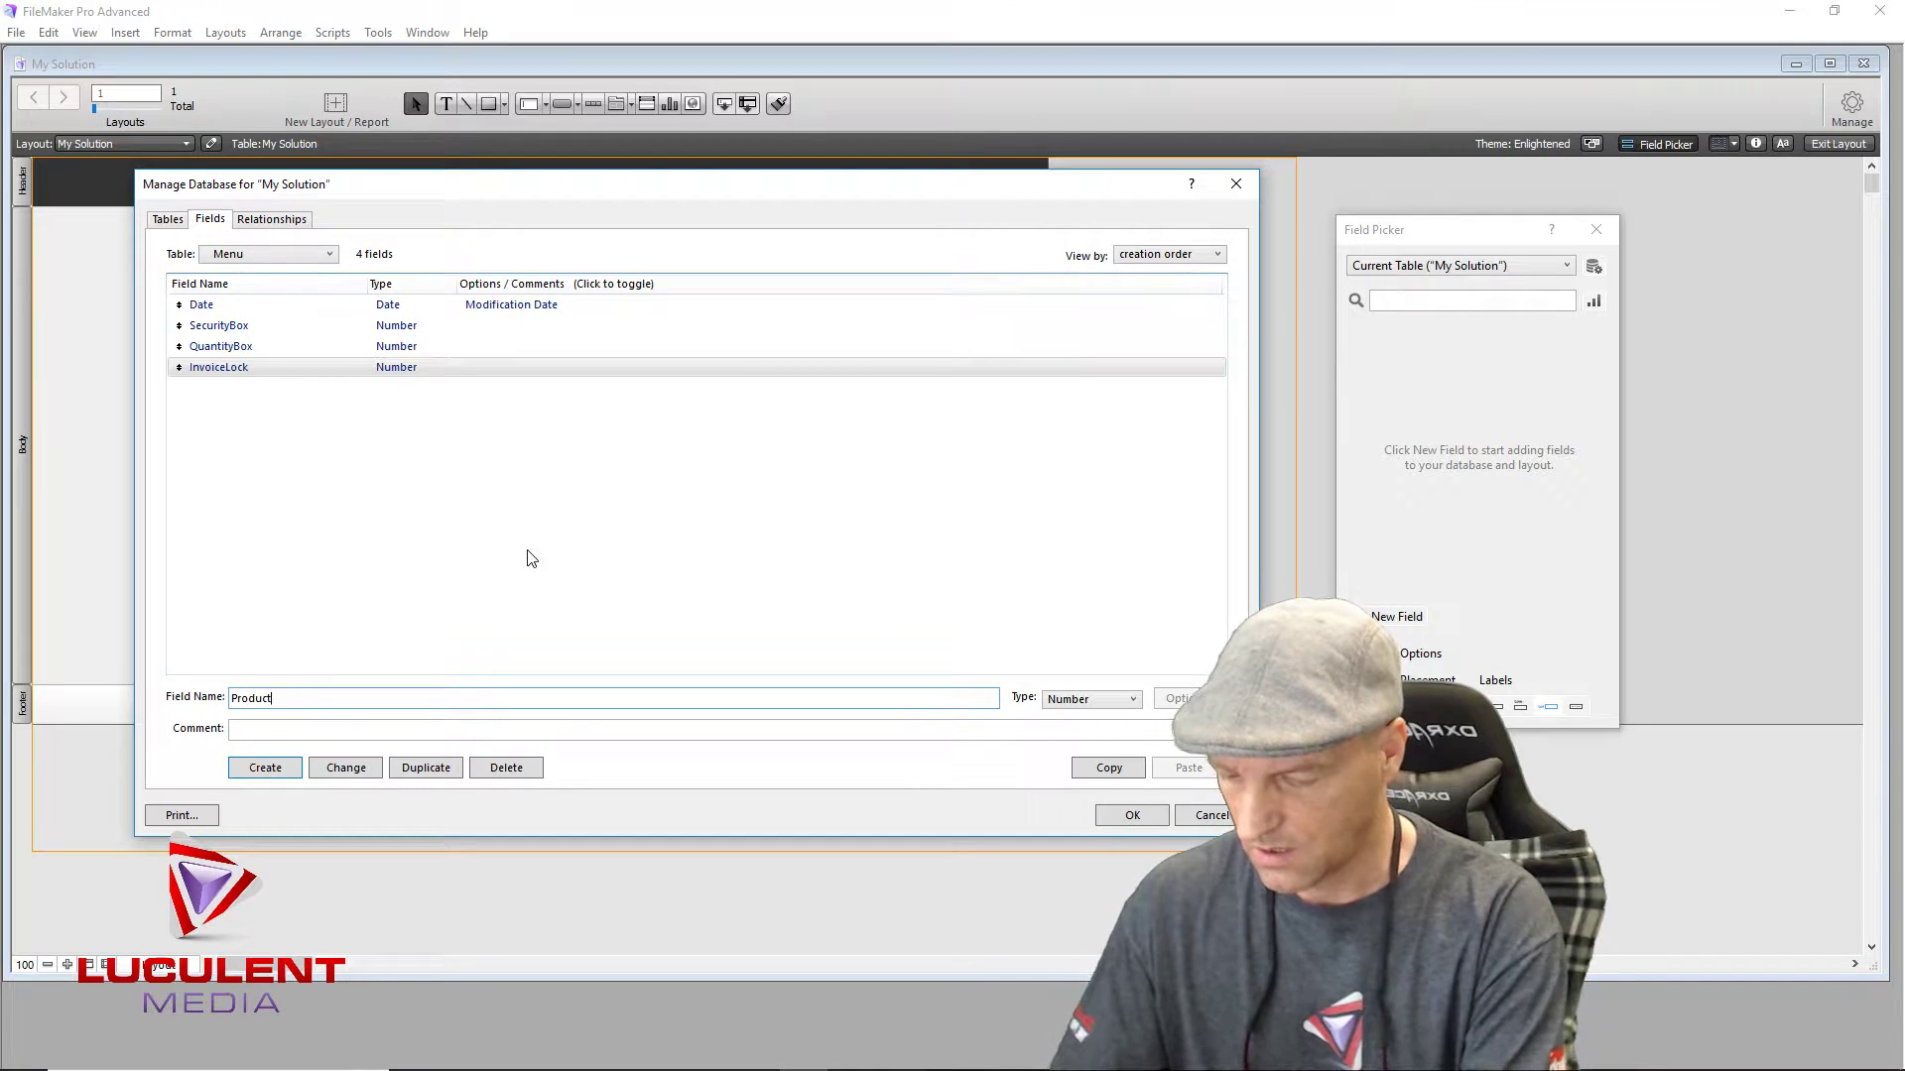
type("Code")
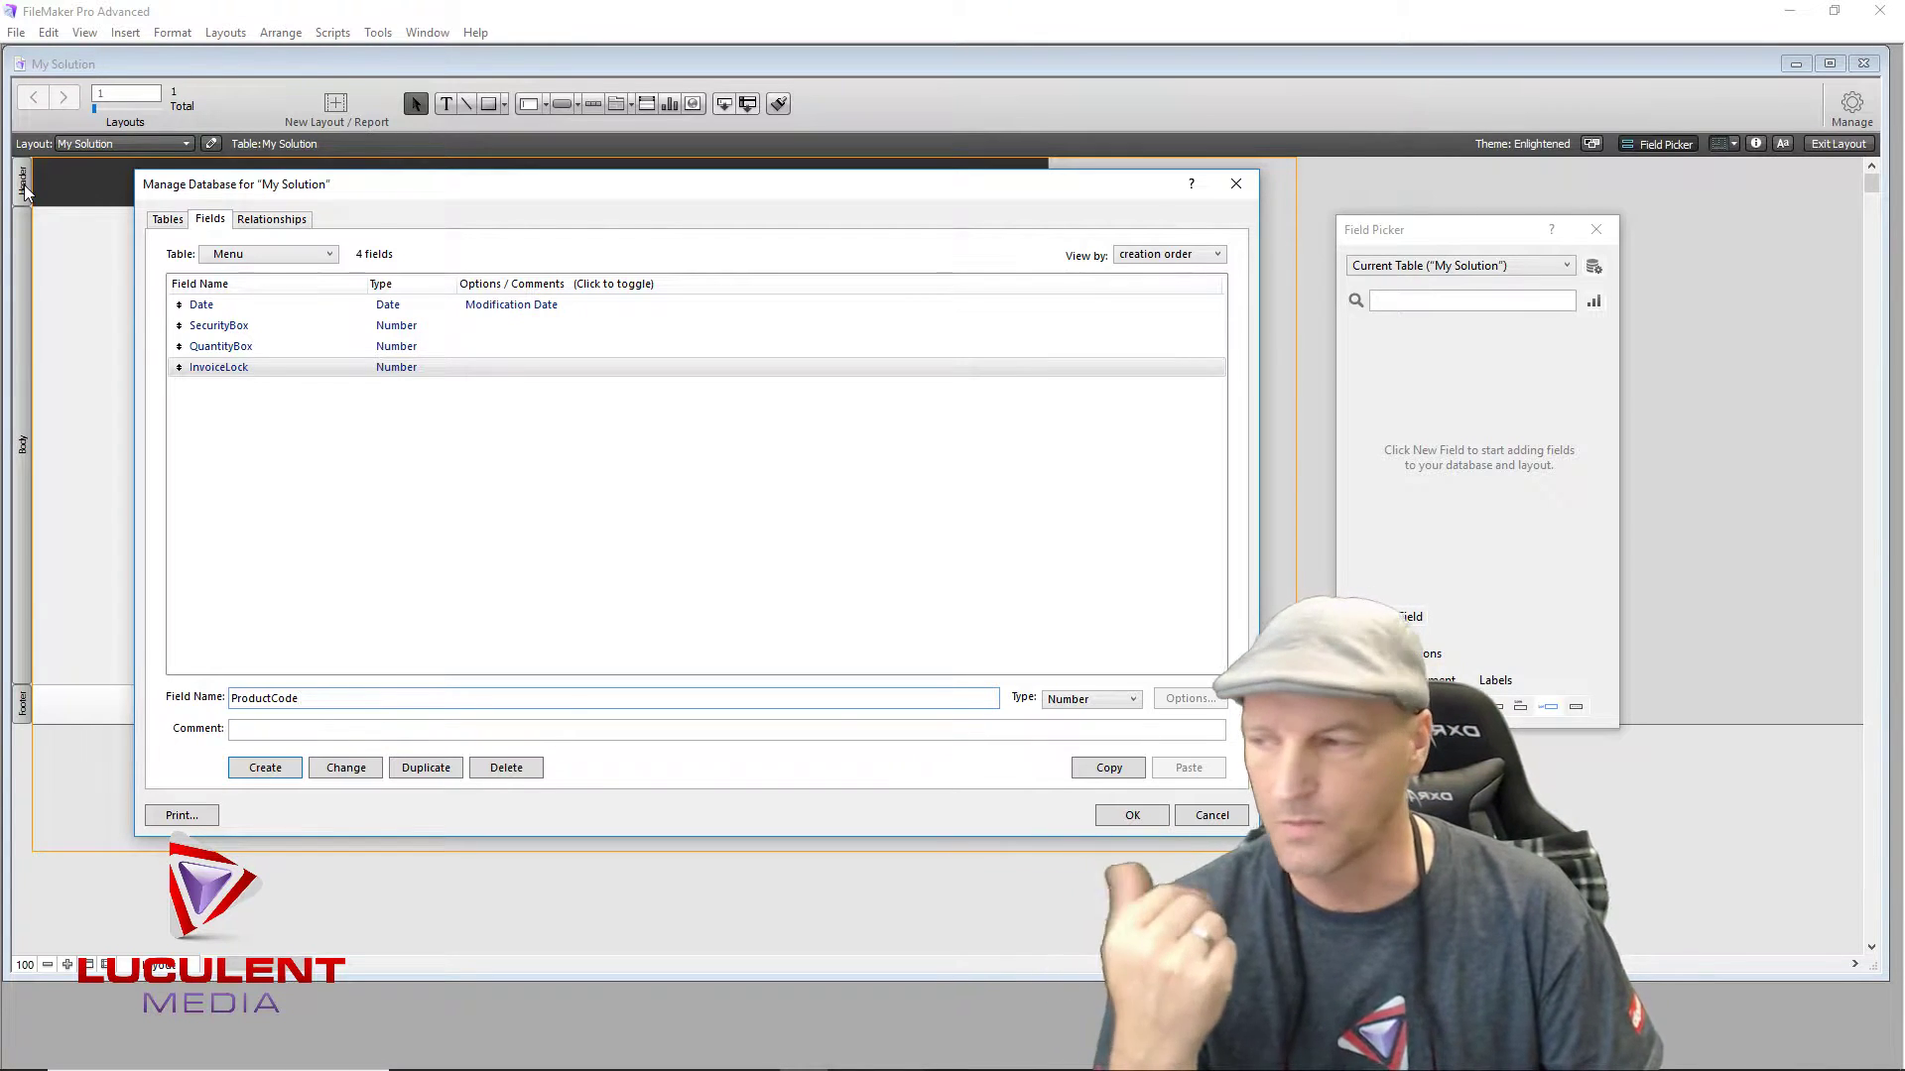
left_click(276, 780)
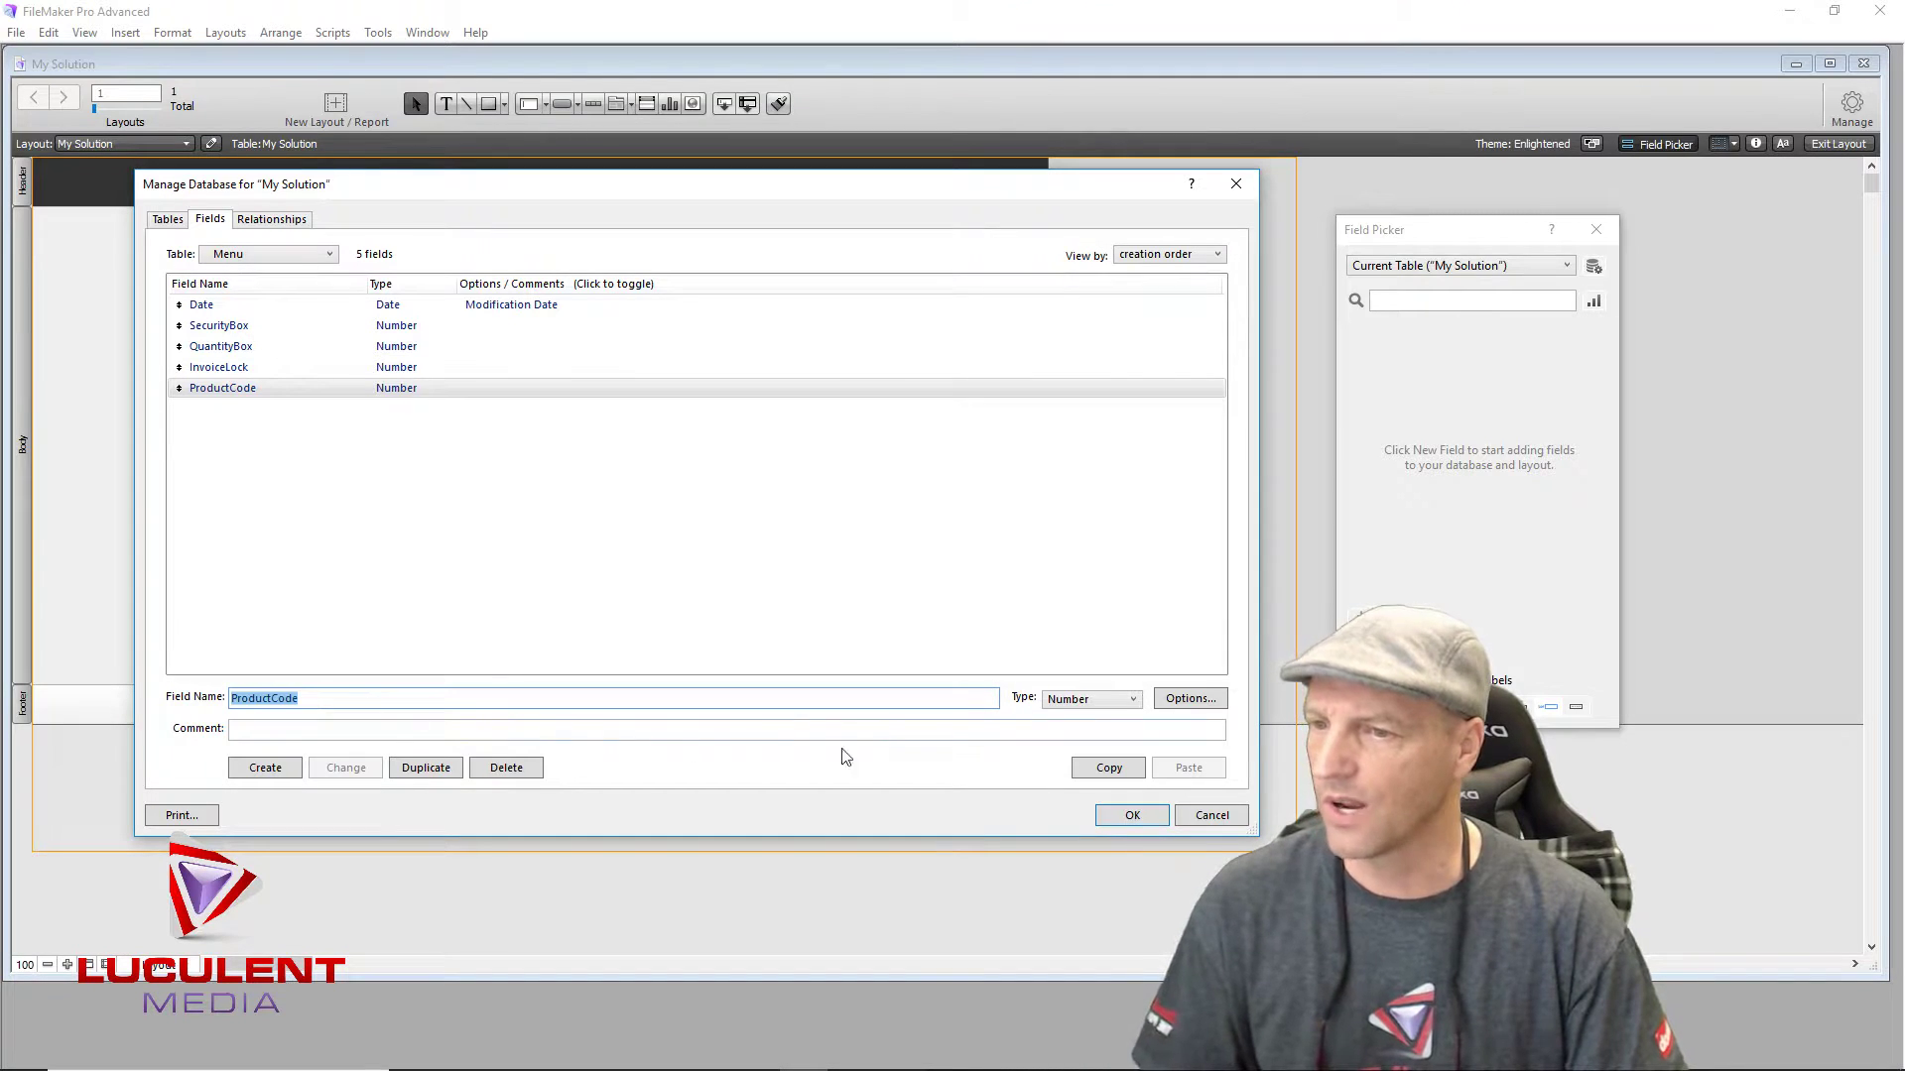
left_click(1119, 816)
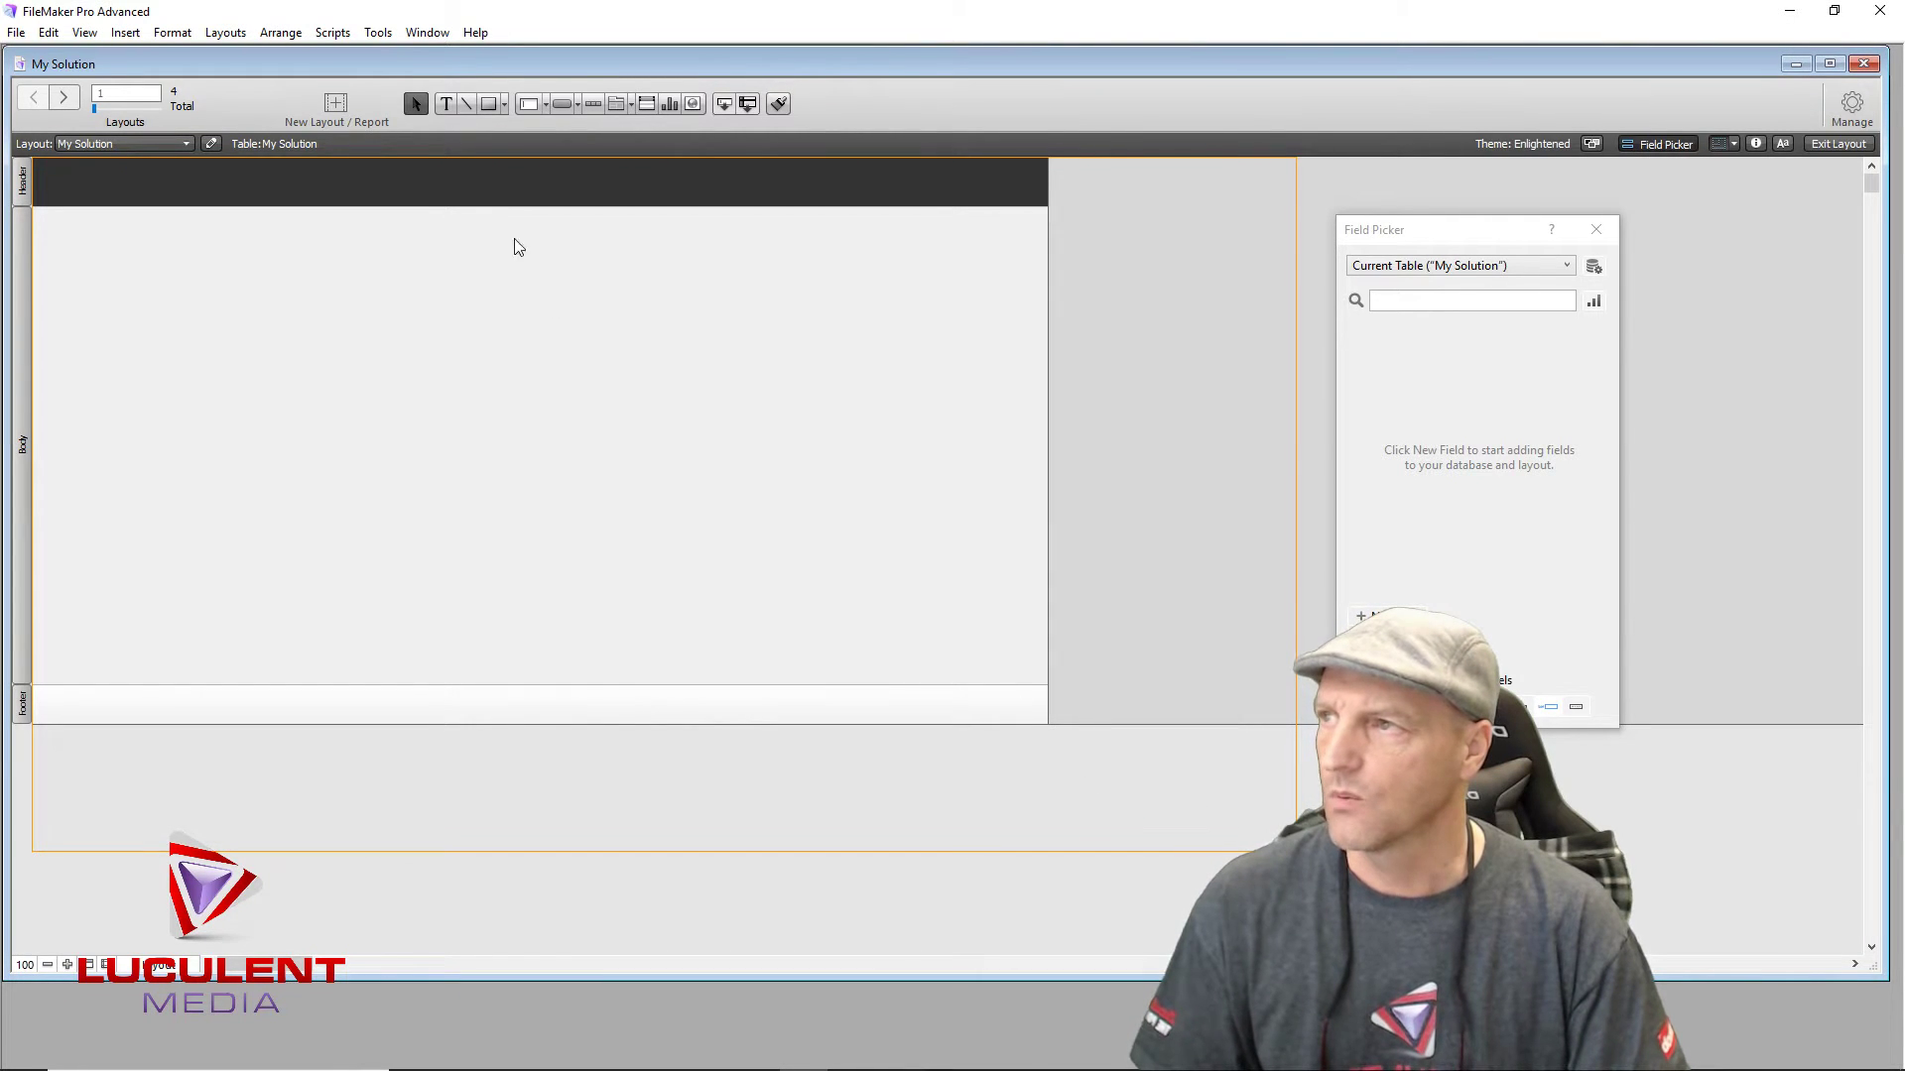
Step: Create a computer form layout named Template_Menu that shows records from the Menu table
left_click(236, 36)
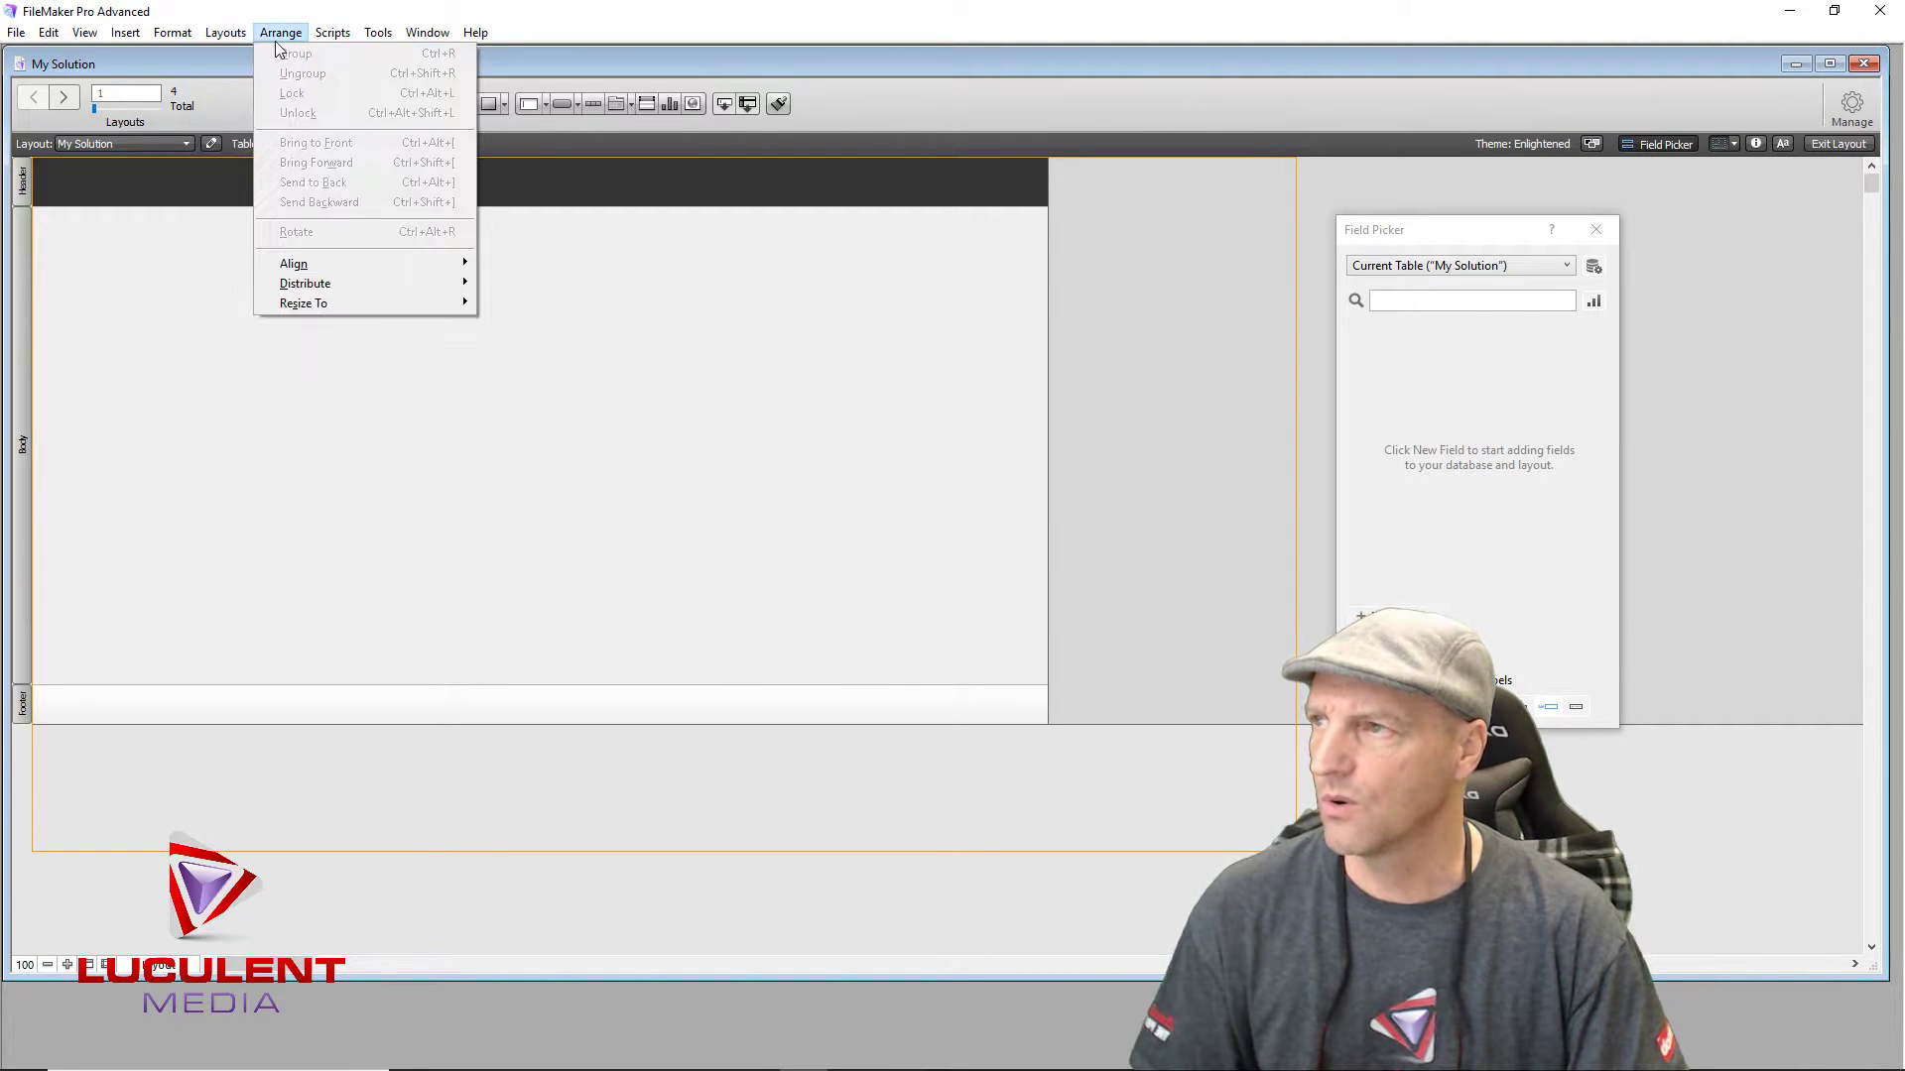
left_click(232, 55)
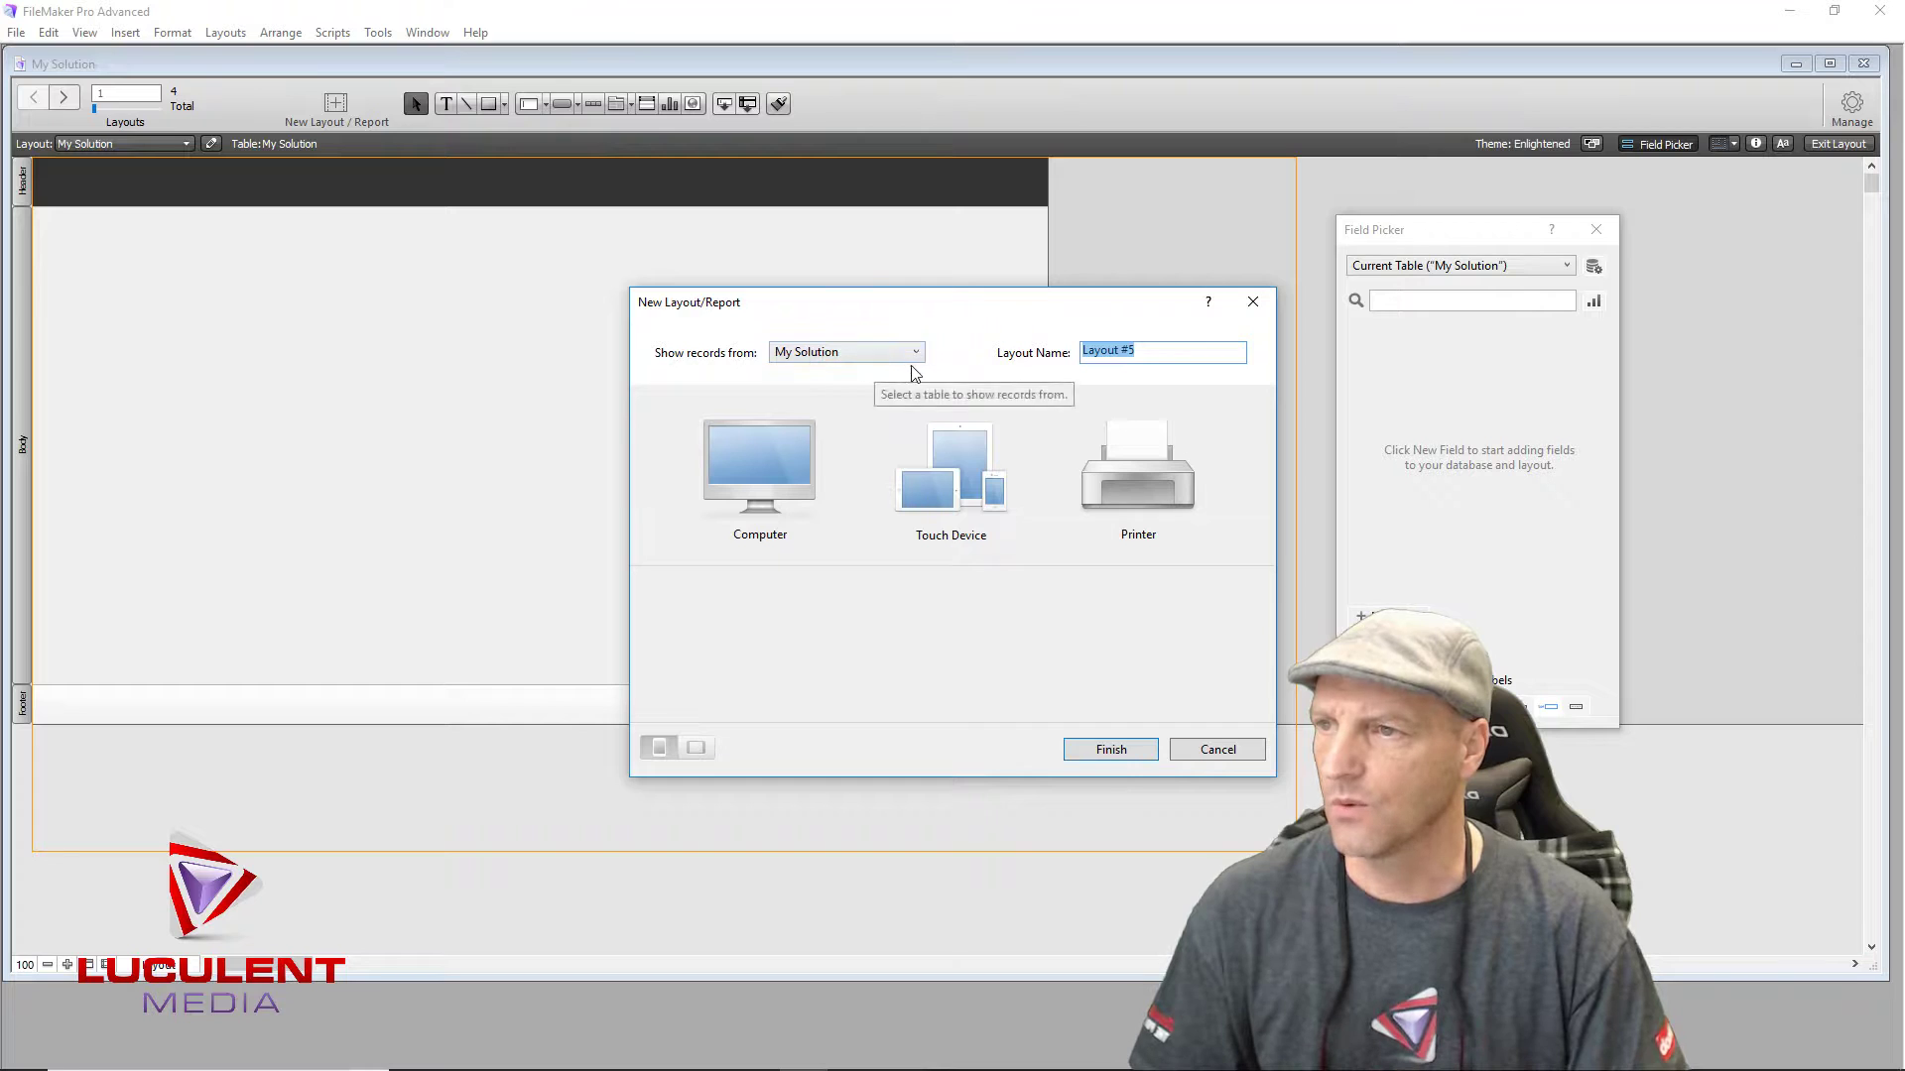
left_click(918, 355)
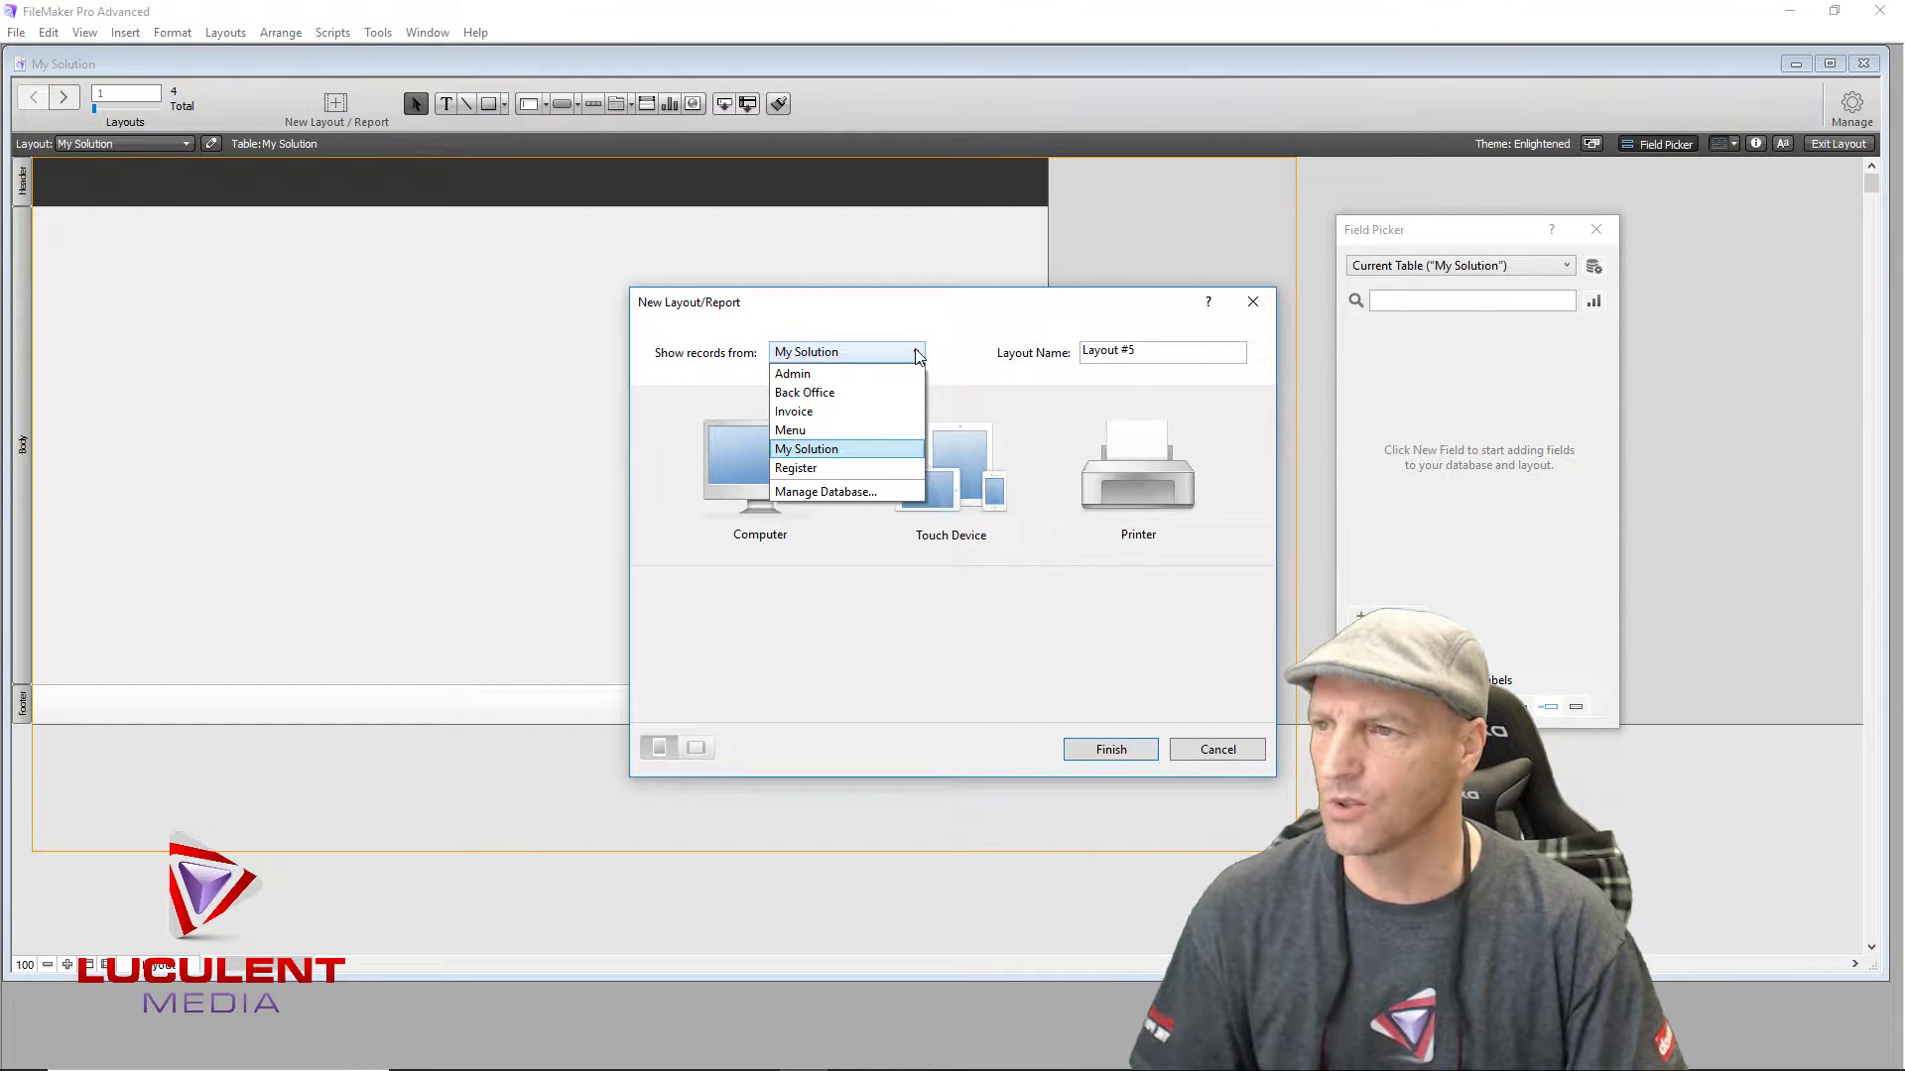
left_click(823, 433)
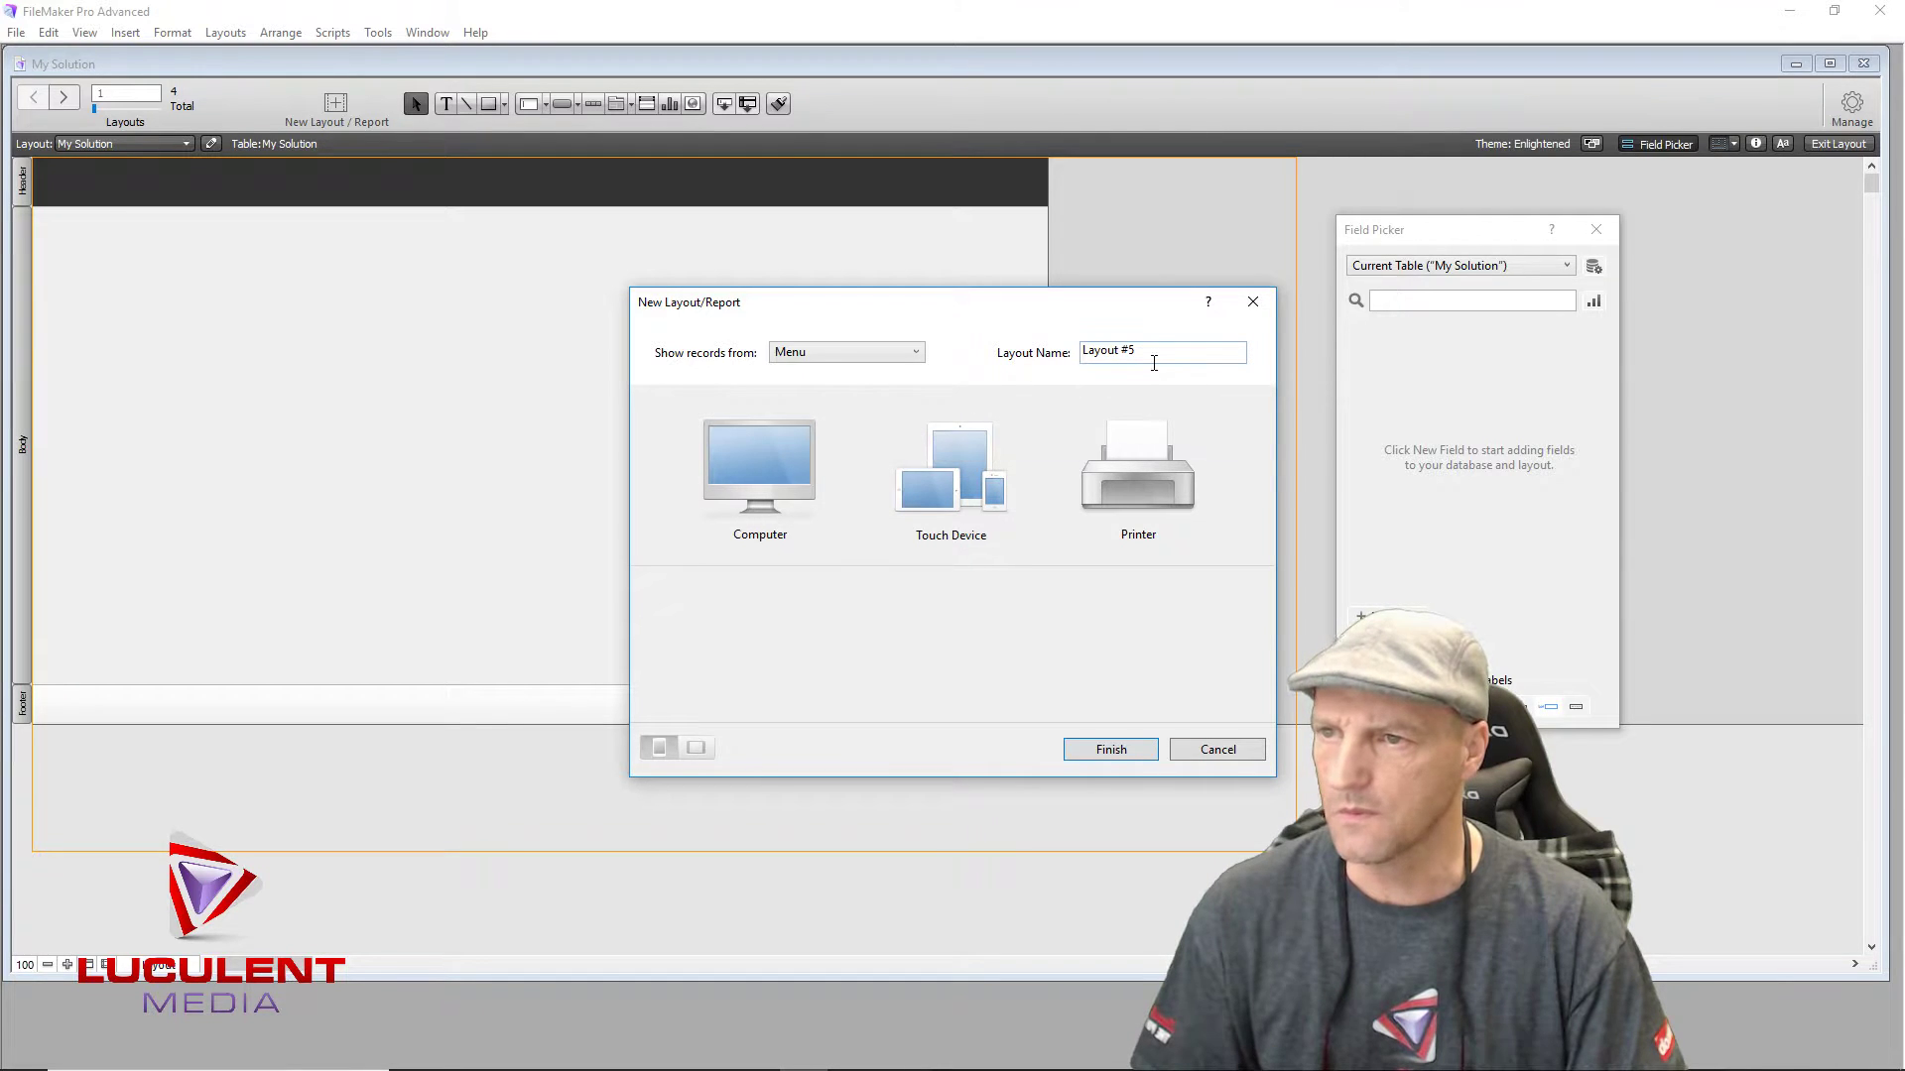
left_click_drag(1154, 364, 1072, 361)
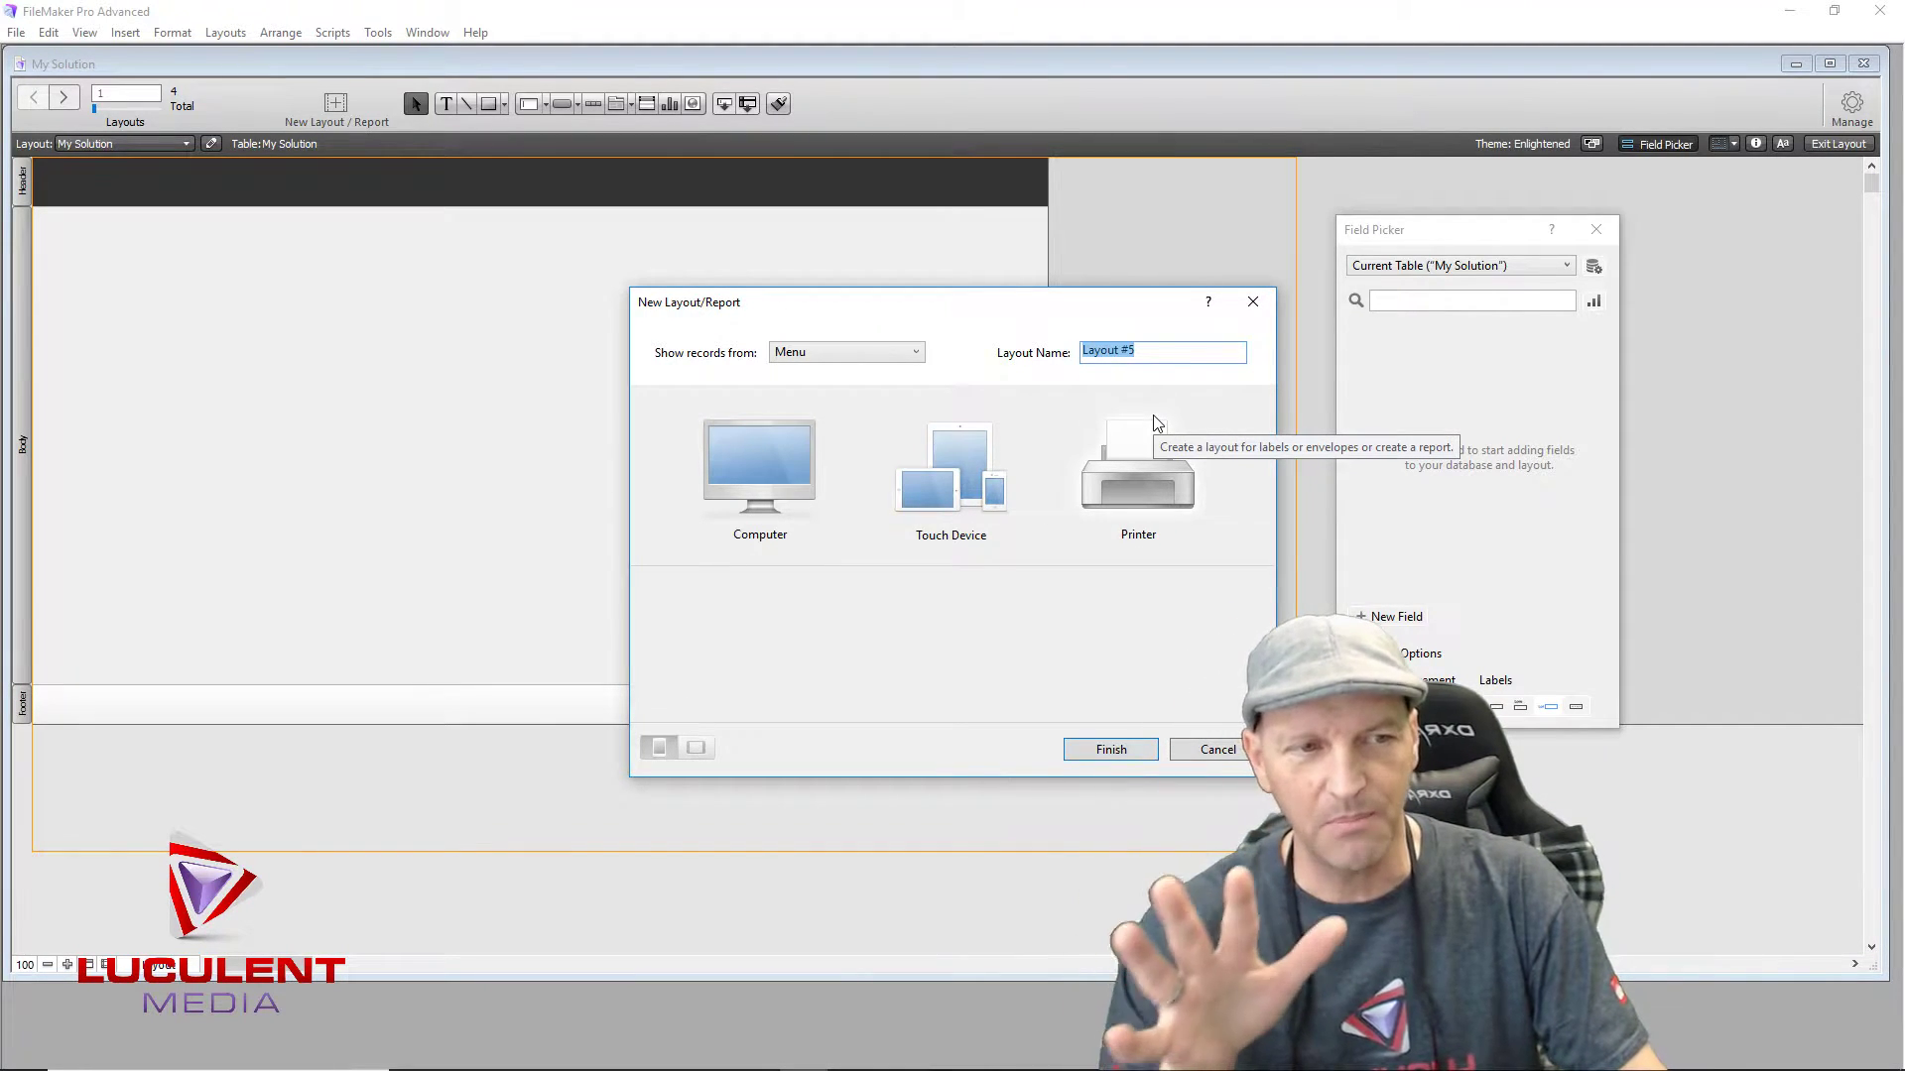
type("Template")
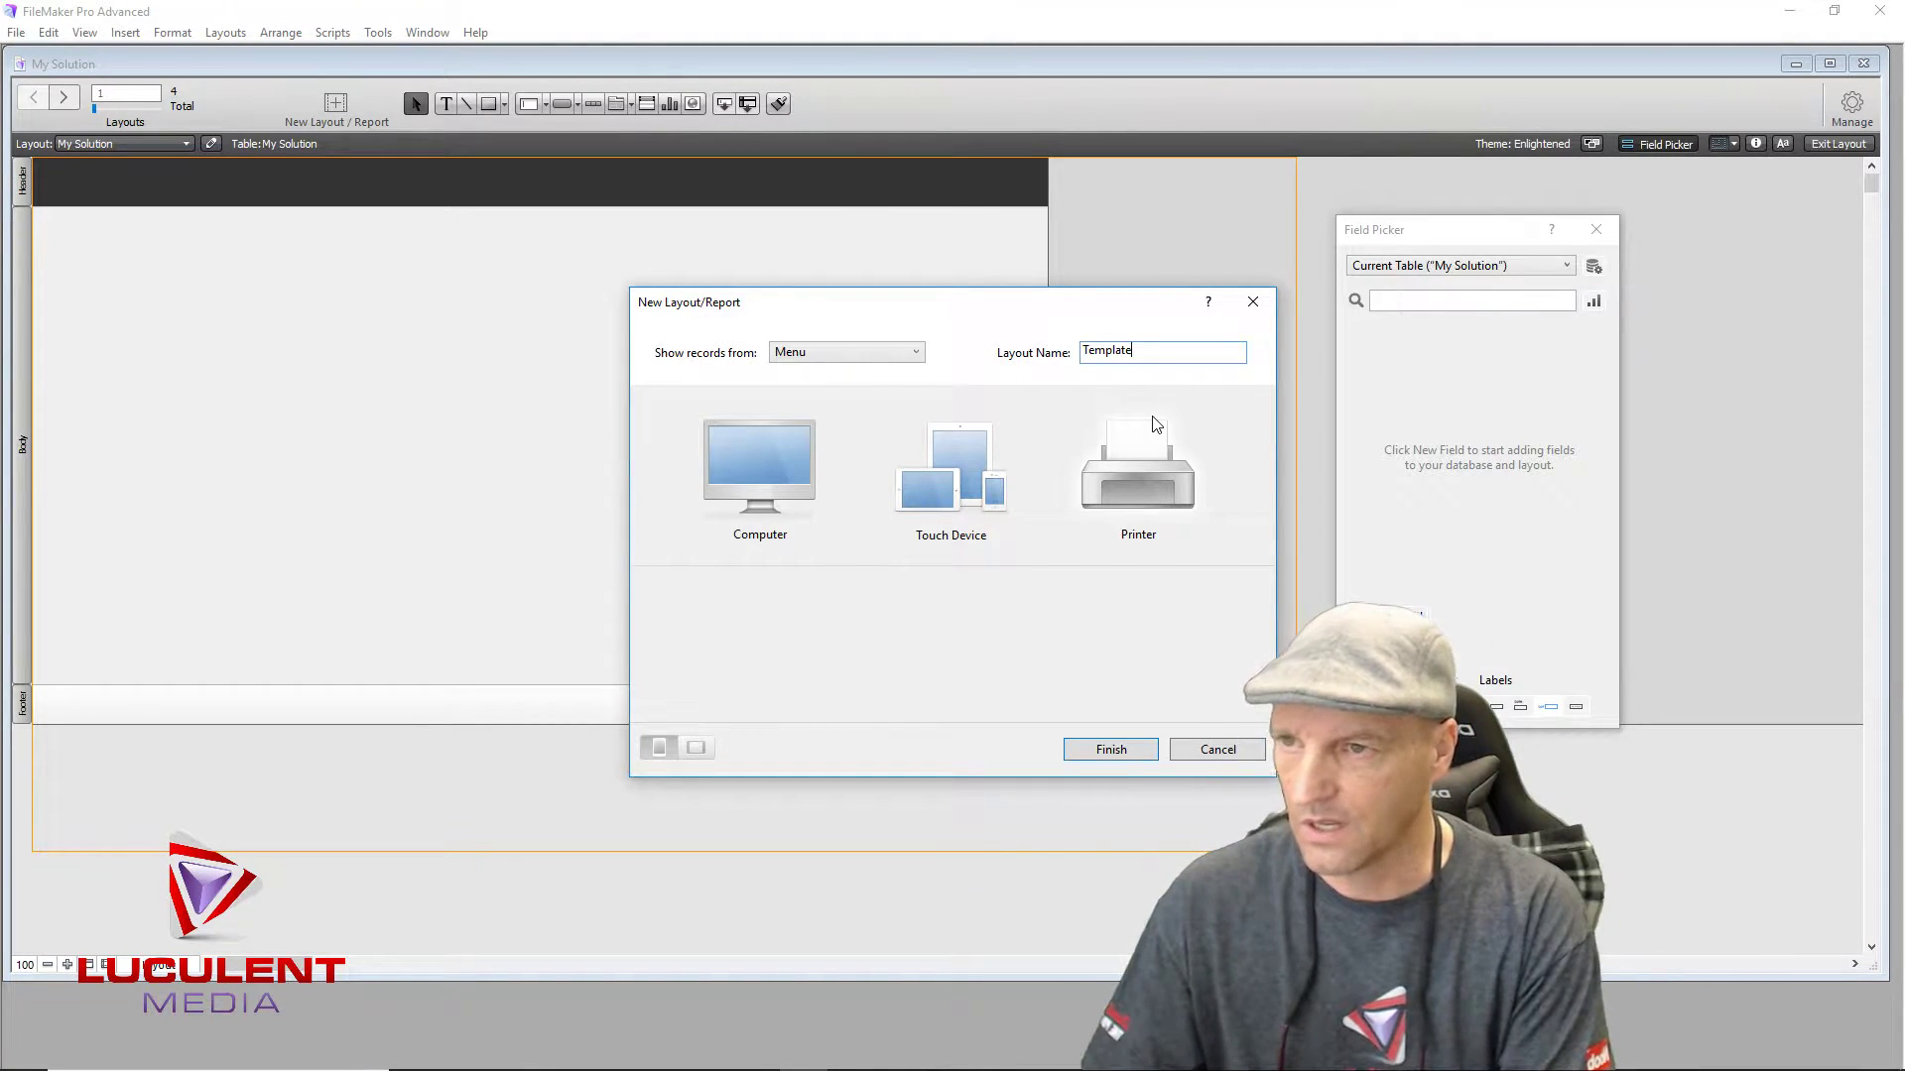
type("_Menu")
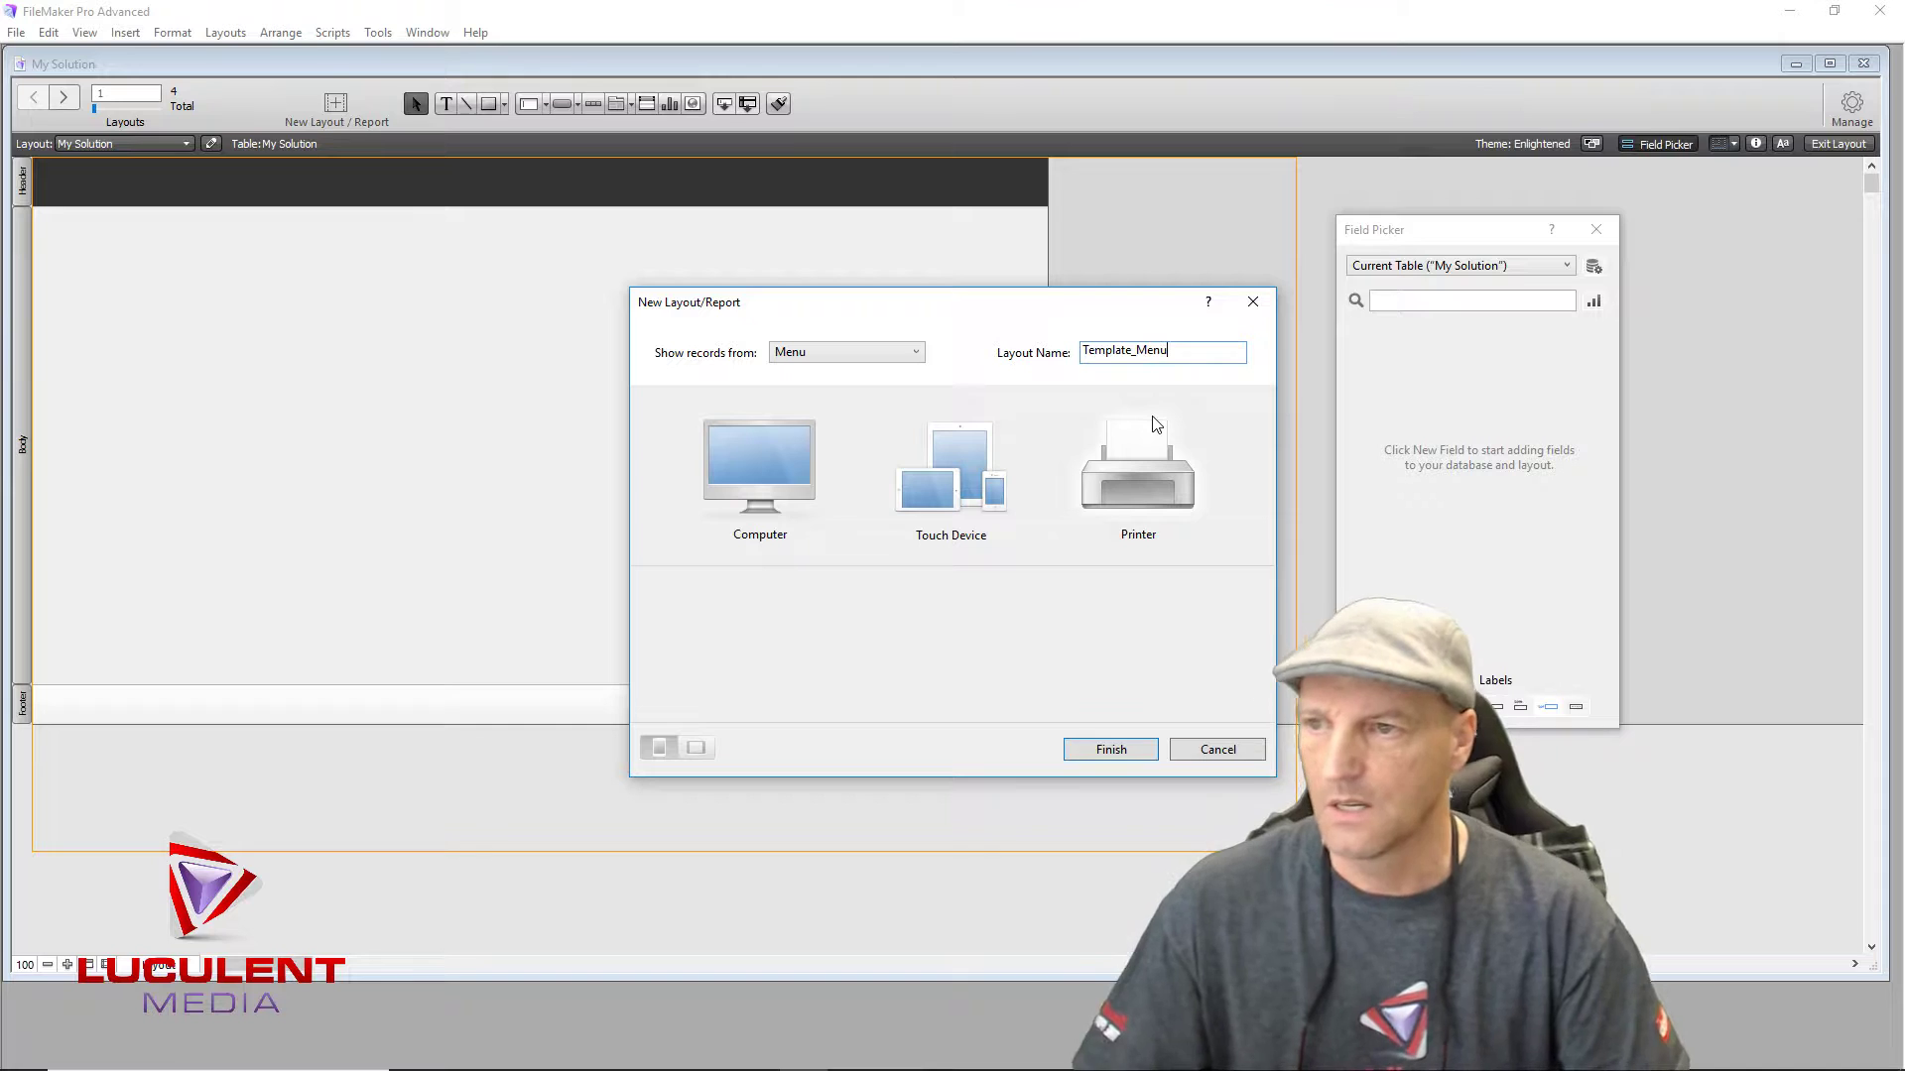
left_click(749, 462)
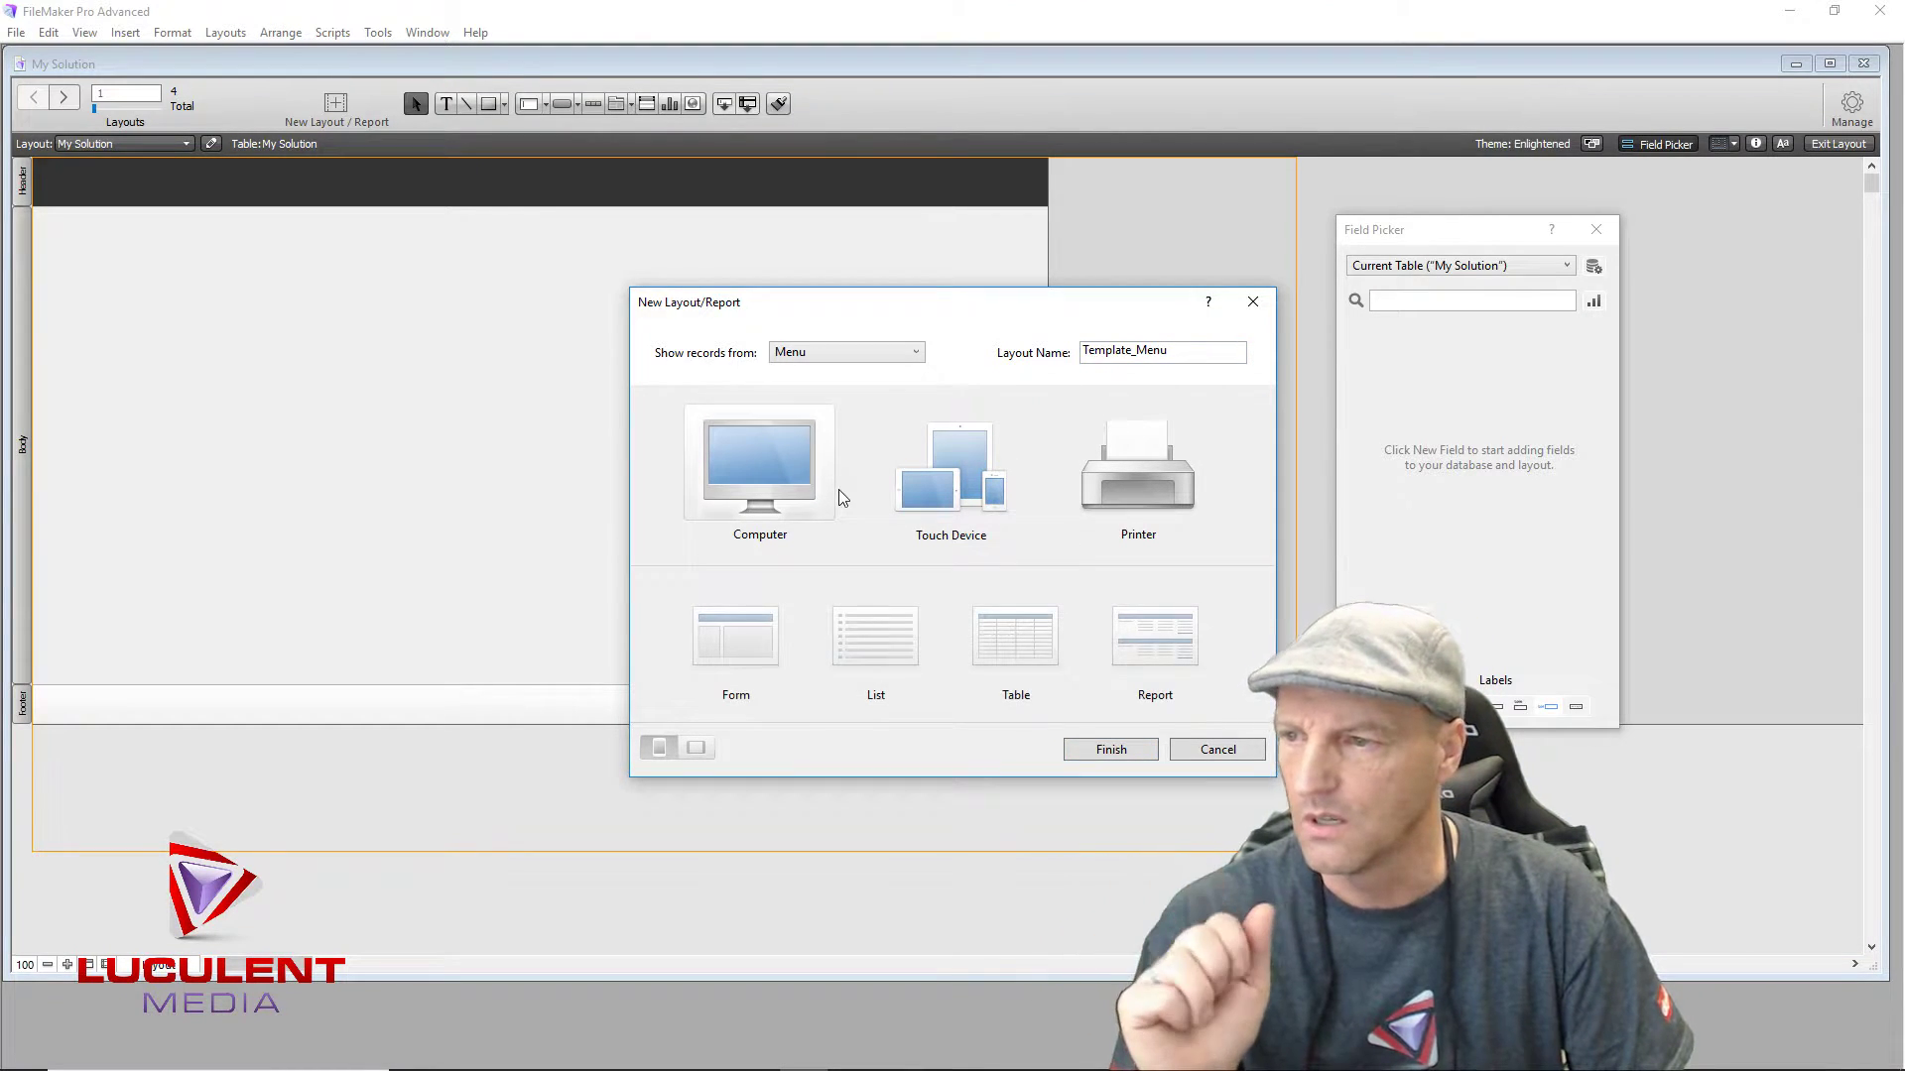
left_click(752, 640)
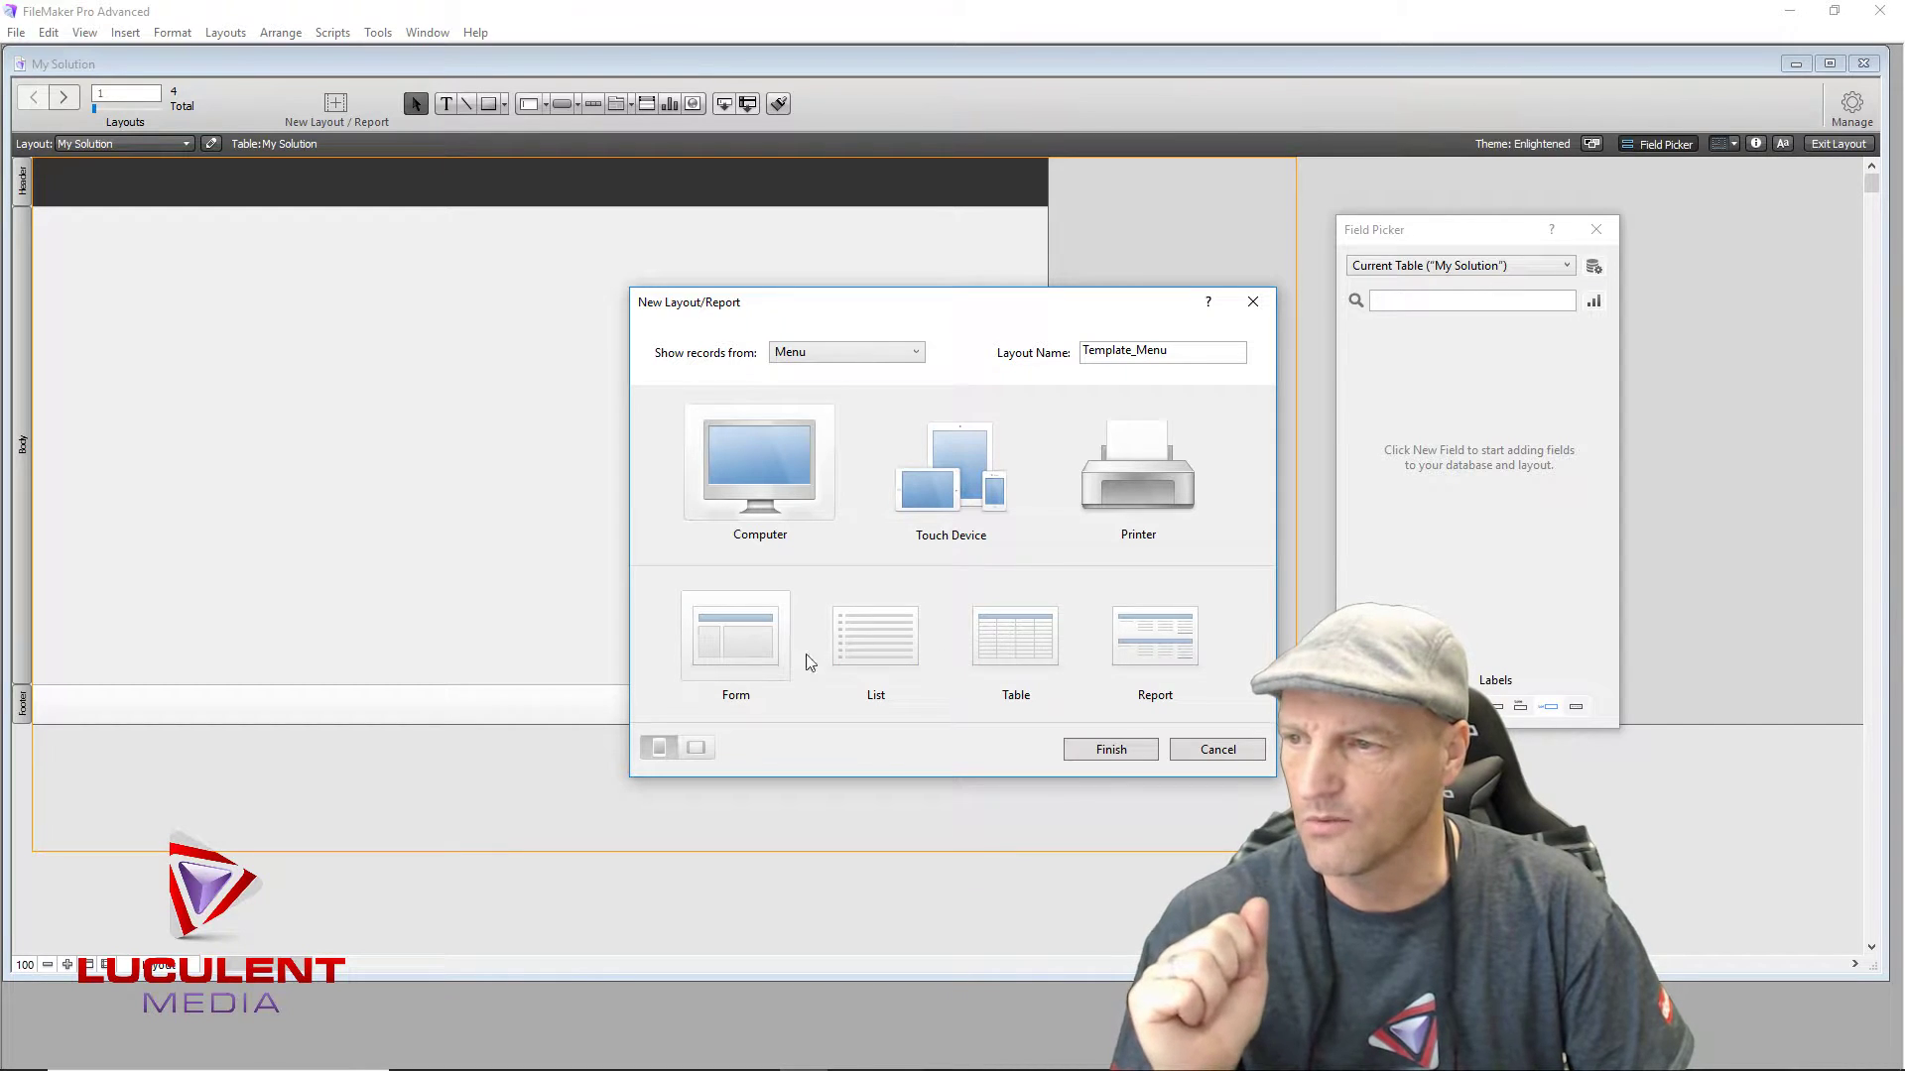
left_click(1111, 751)
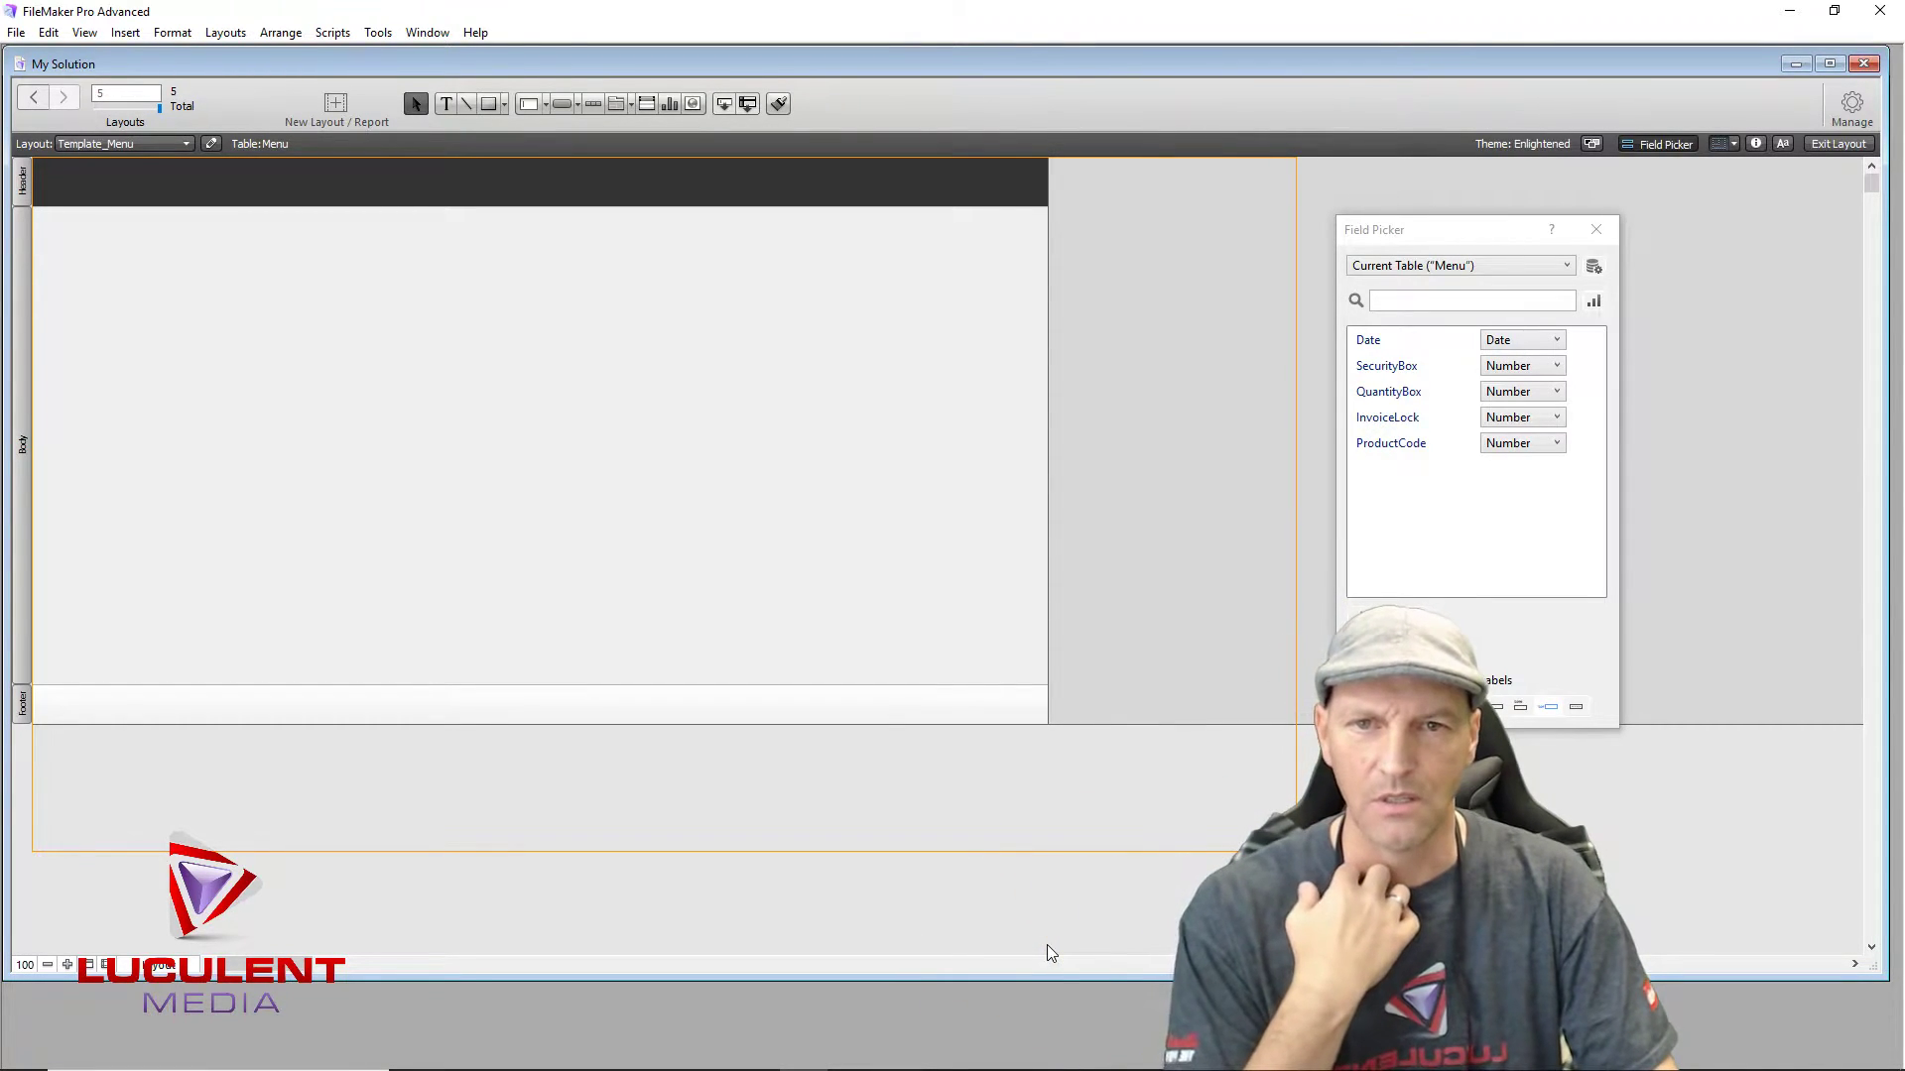
Step: Preview the available layout themes for Template_Menu, from the Aspire and Aspire Touch groups through Basic, Classic Refined, Condensed and Contrast
mouse_move(1112, 1062)
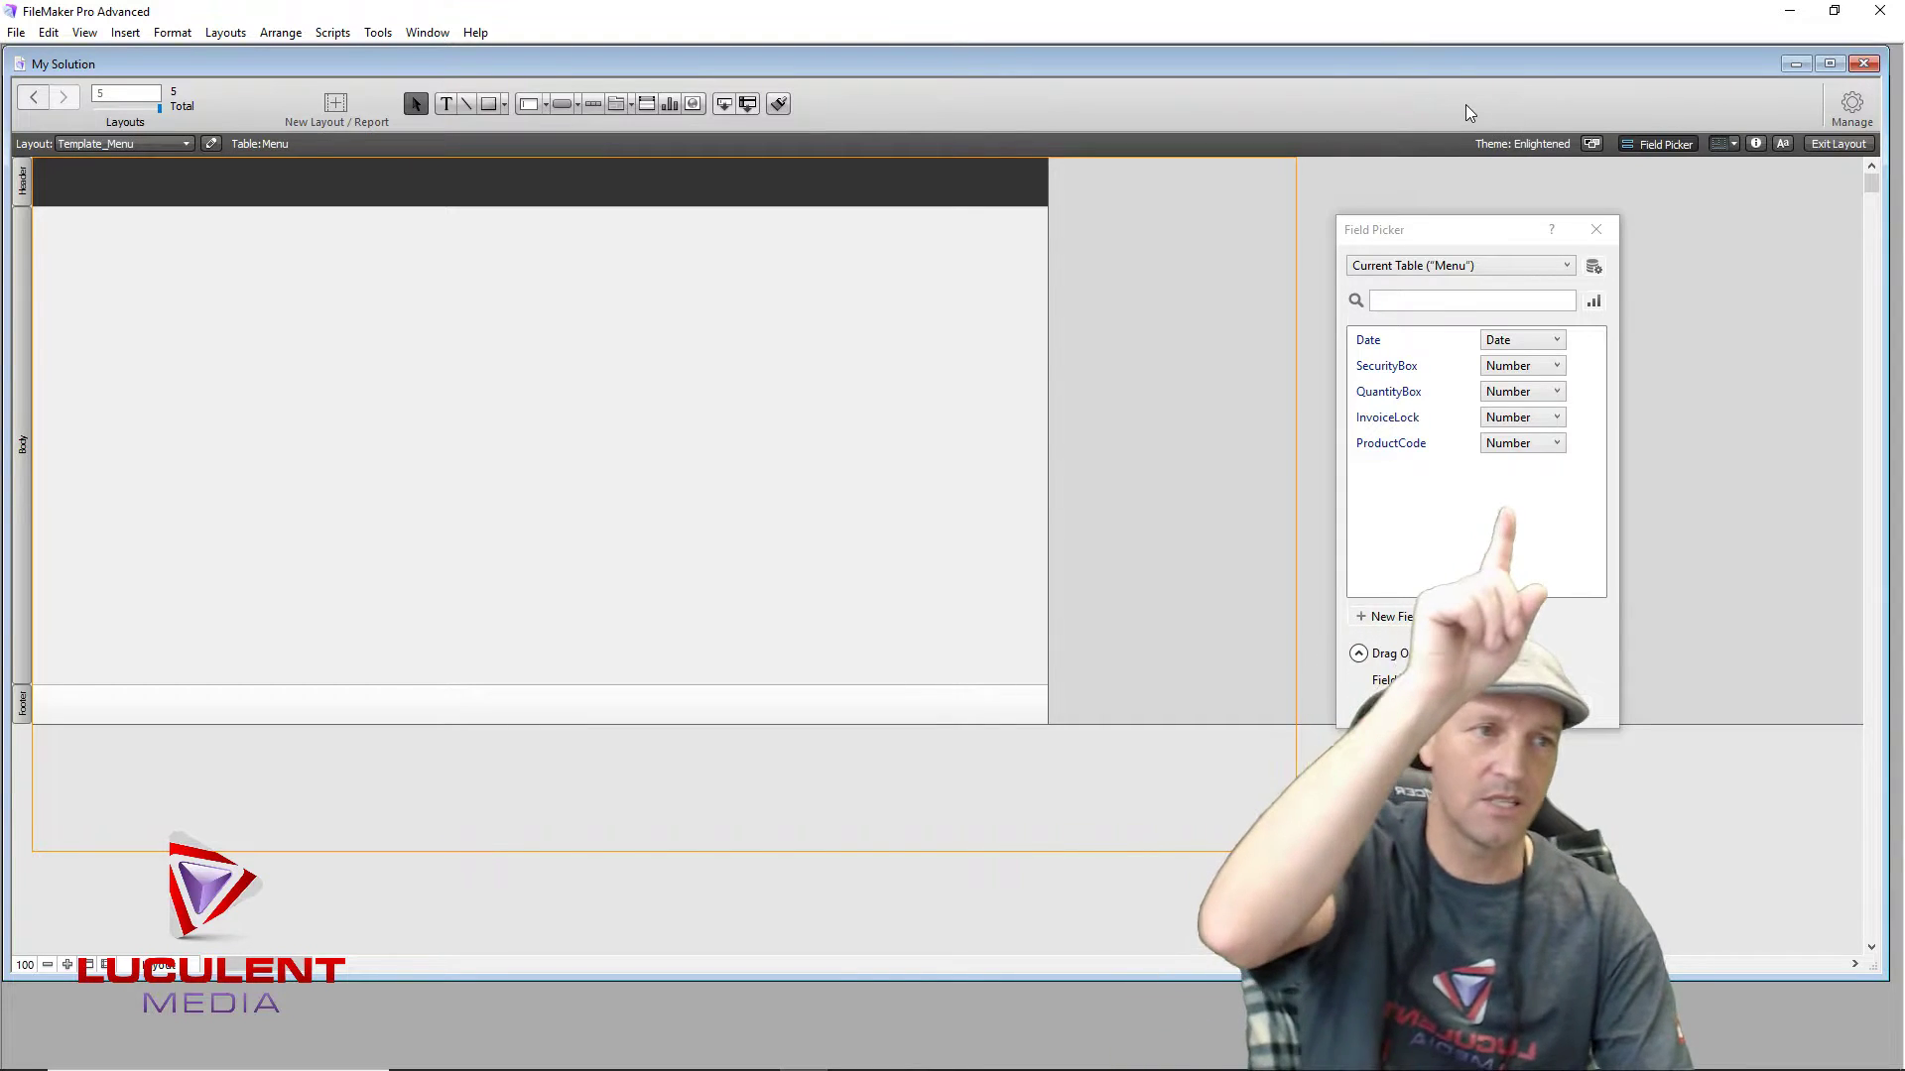
left_click(1590, 145)
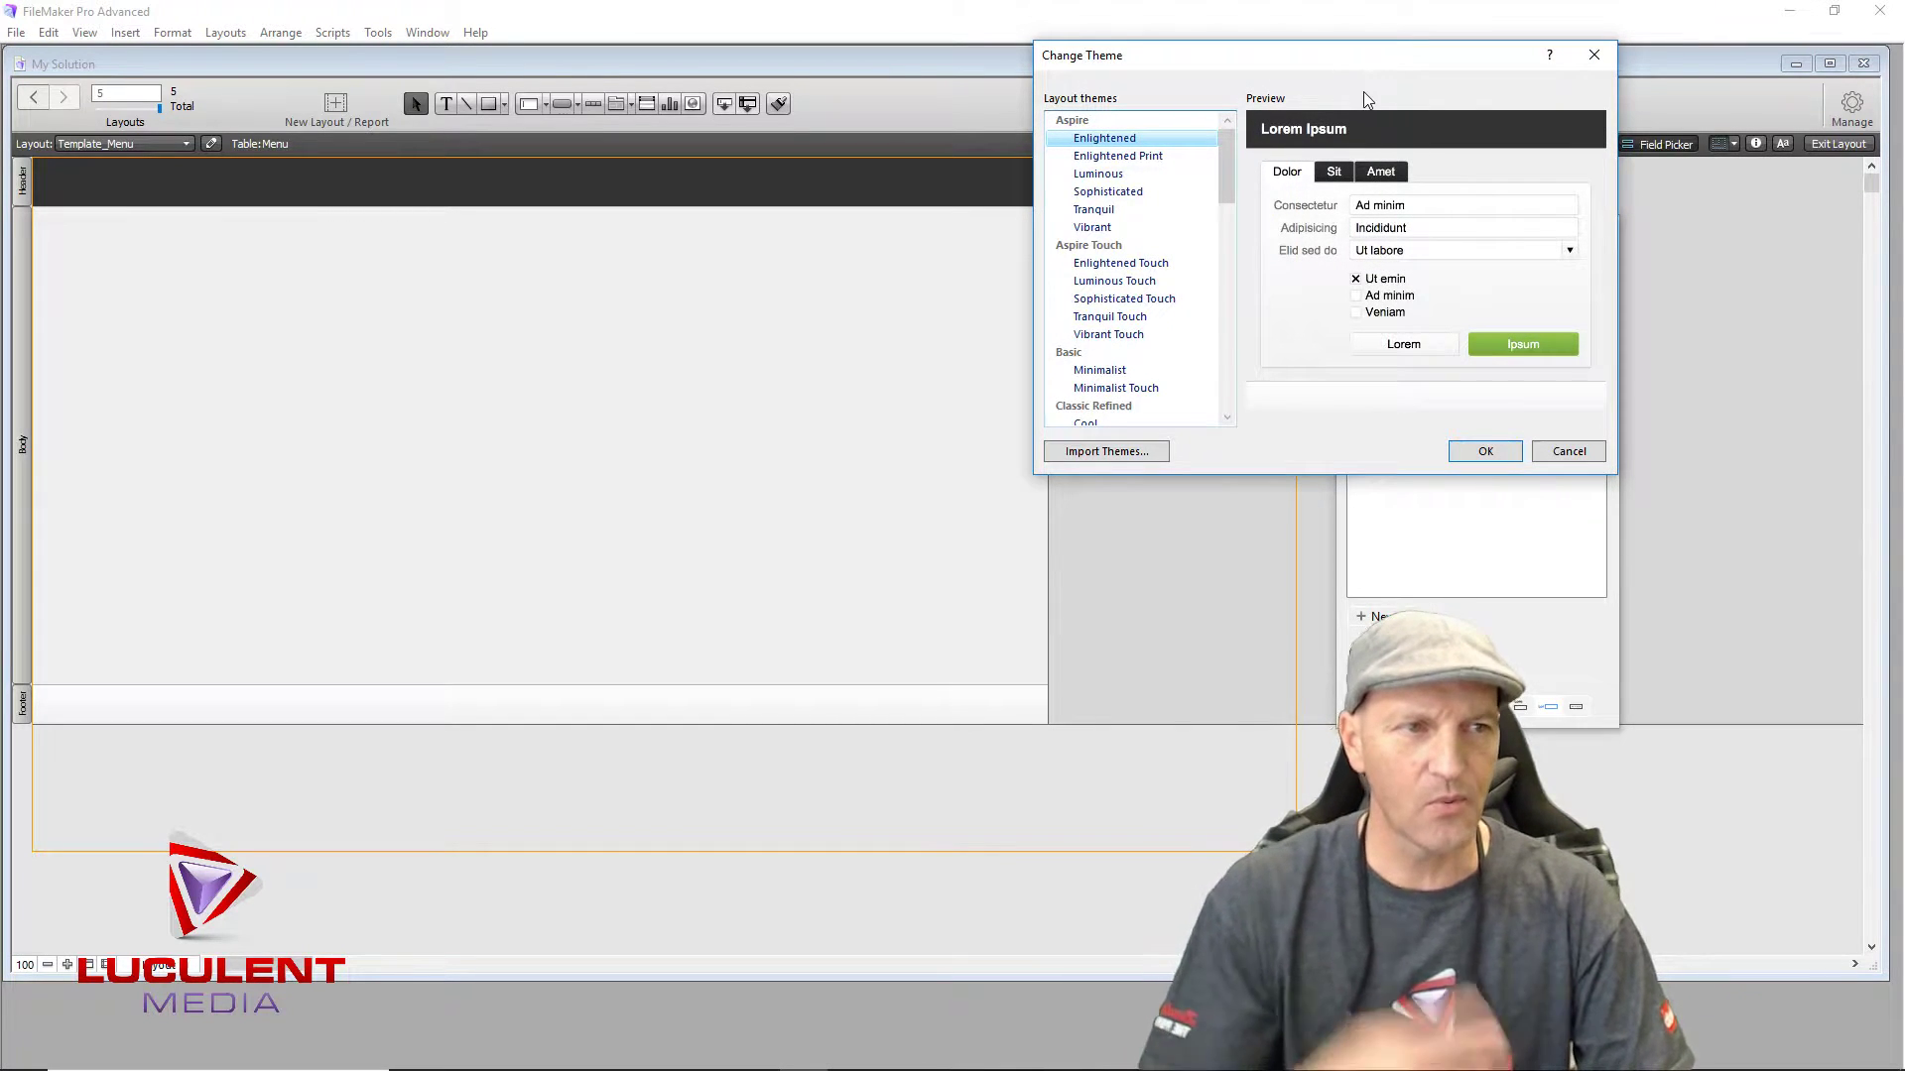
left_click(1094, 209)
left_click(1113, 228)
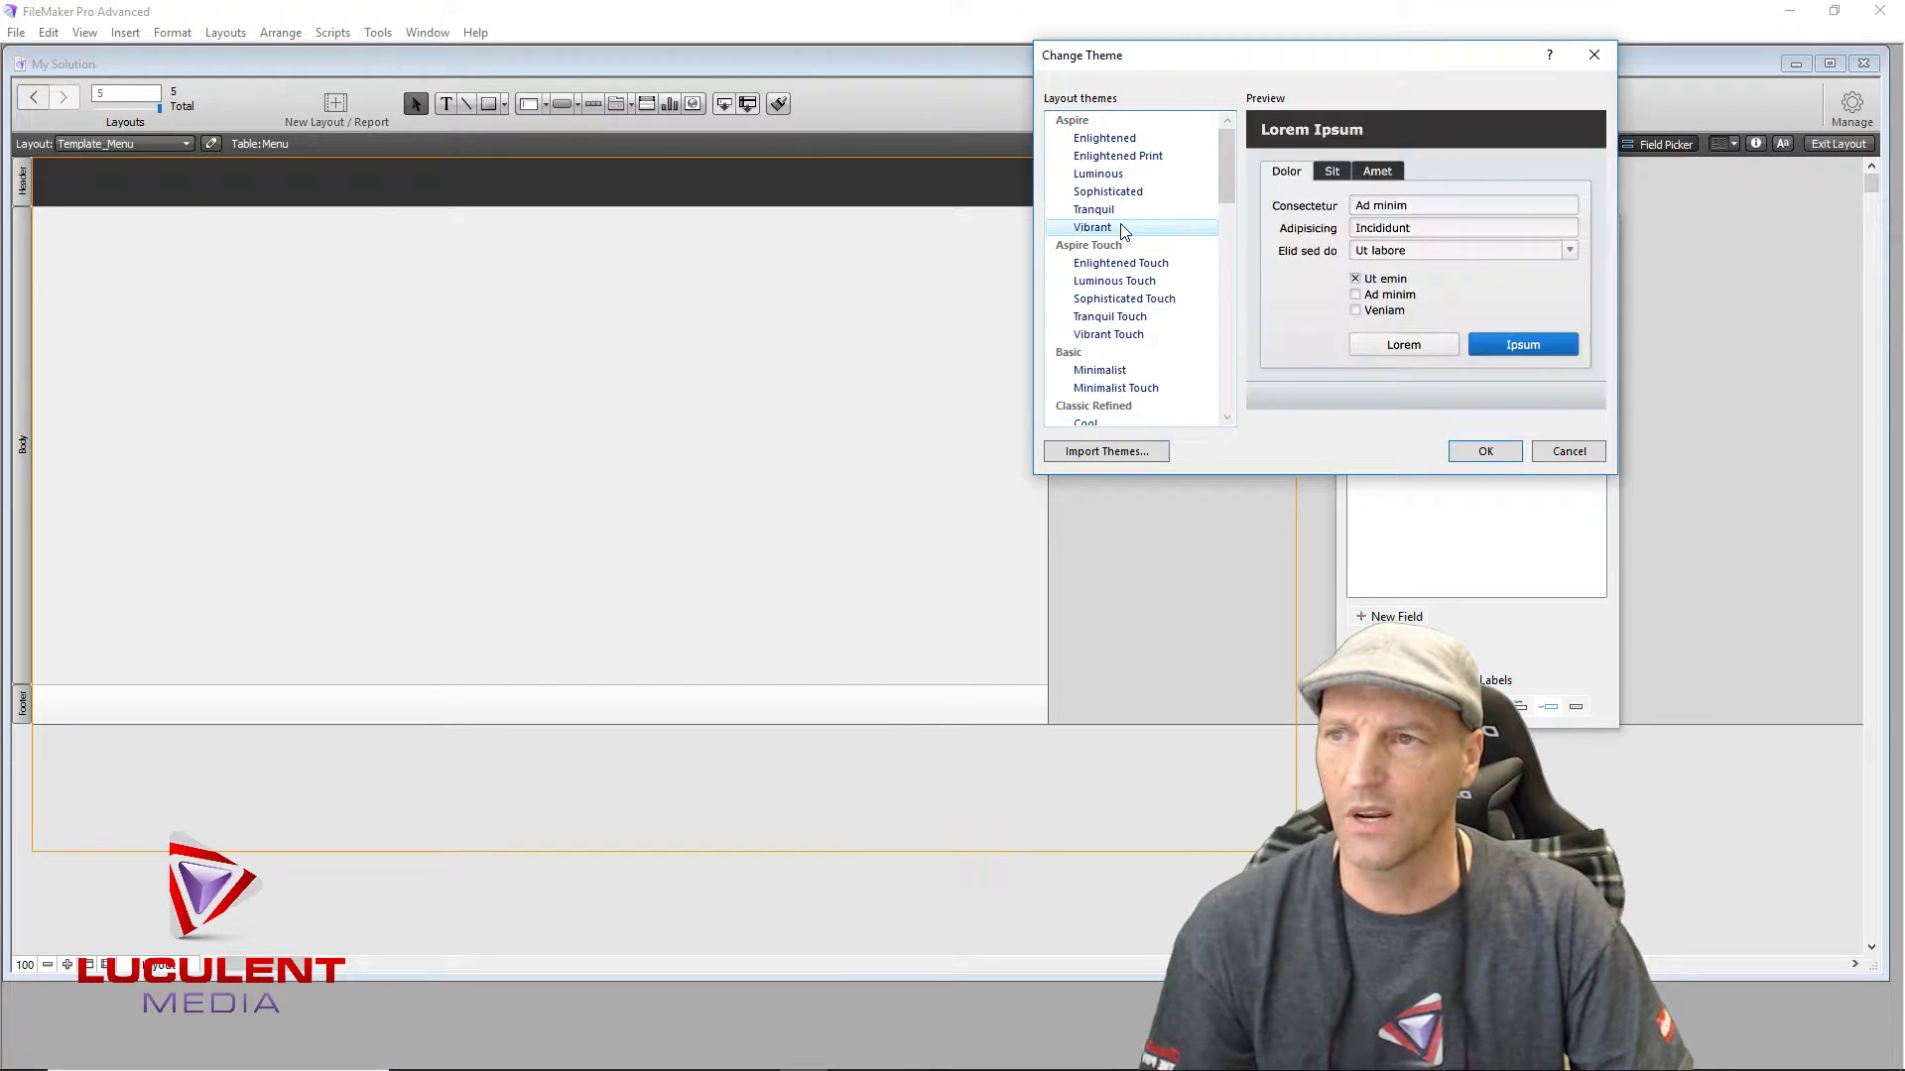
left_click(1141, 175)
left_click(1156, 156)
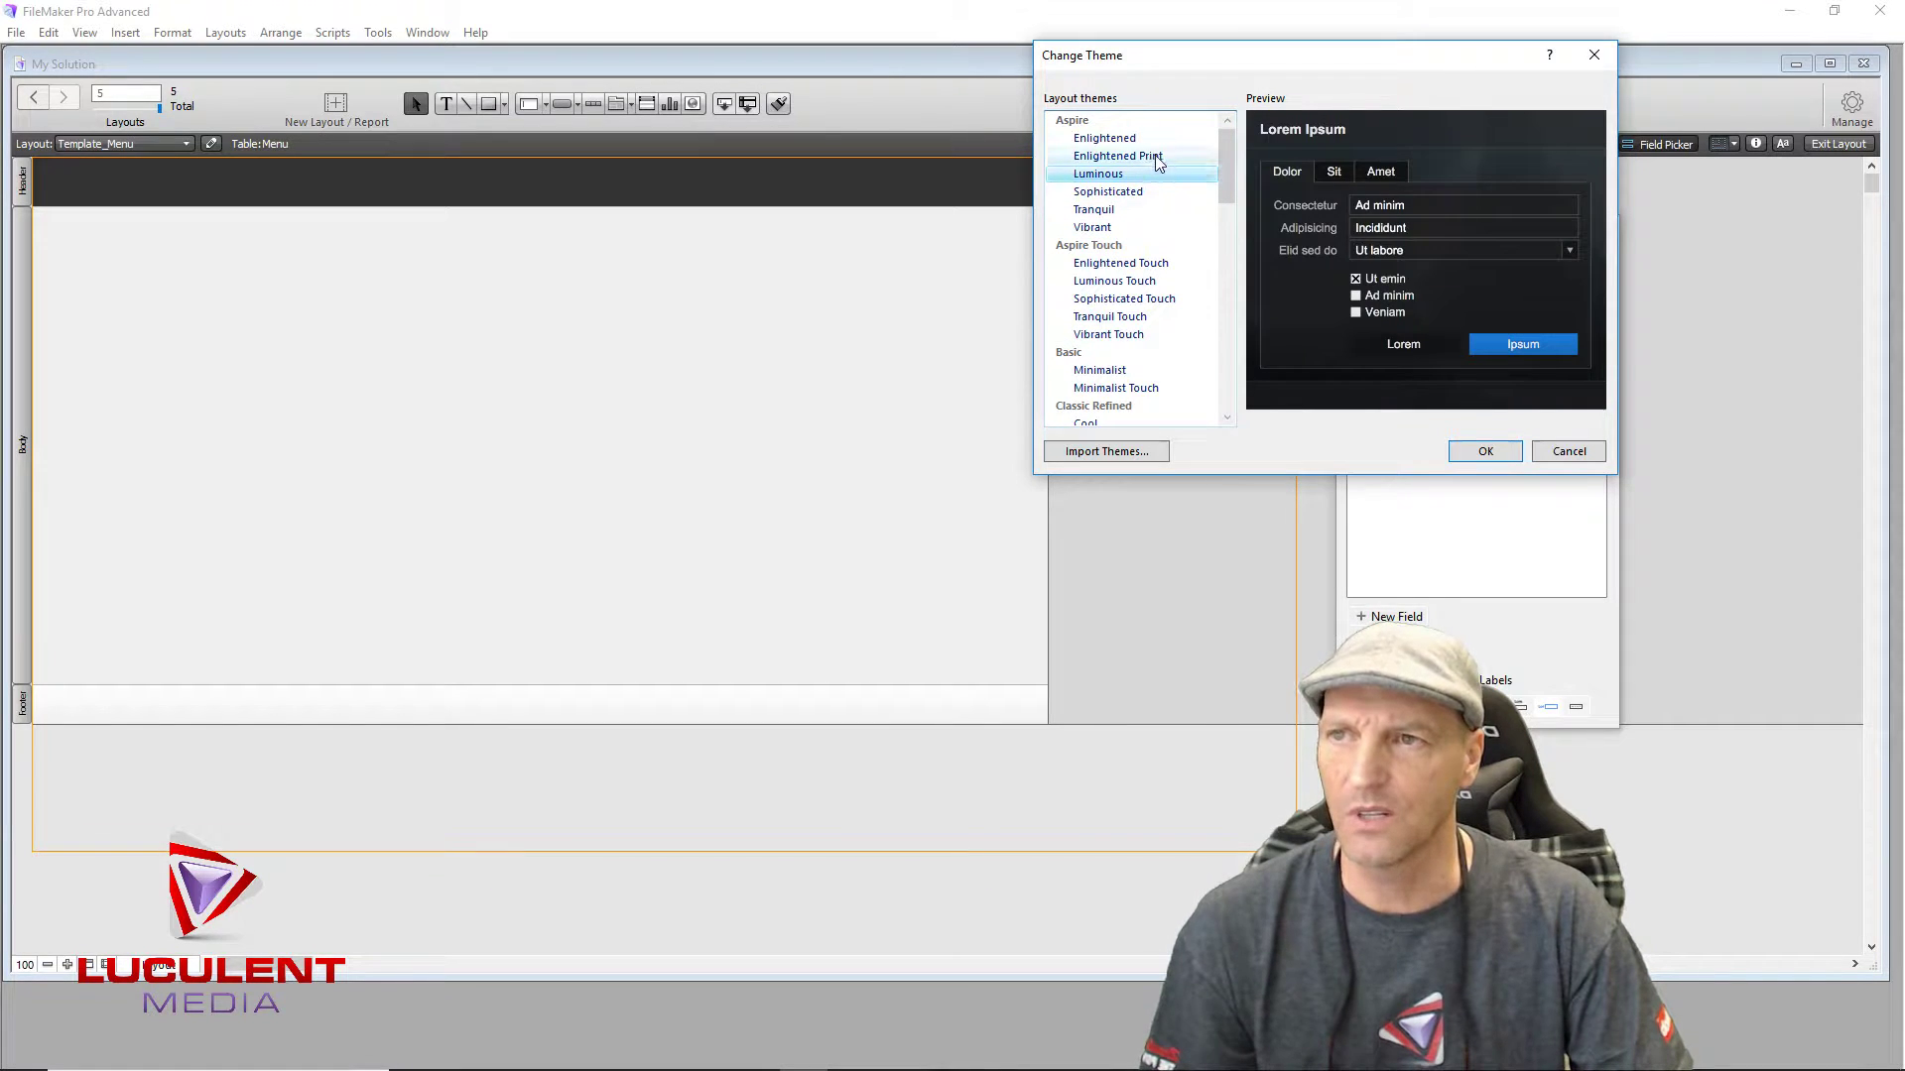
left_click(1140, 262)
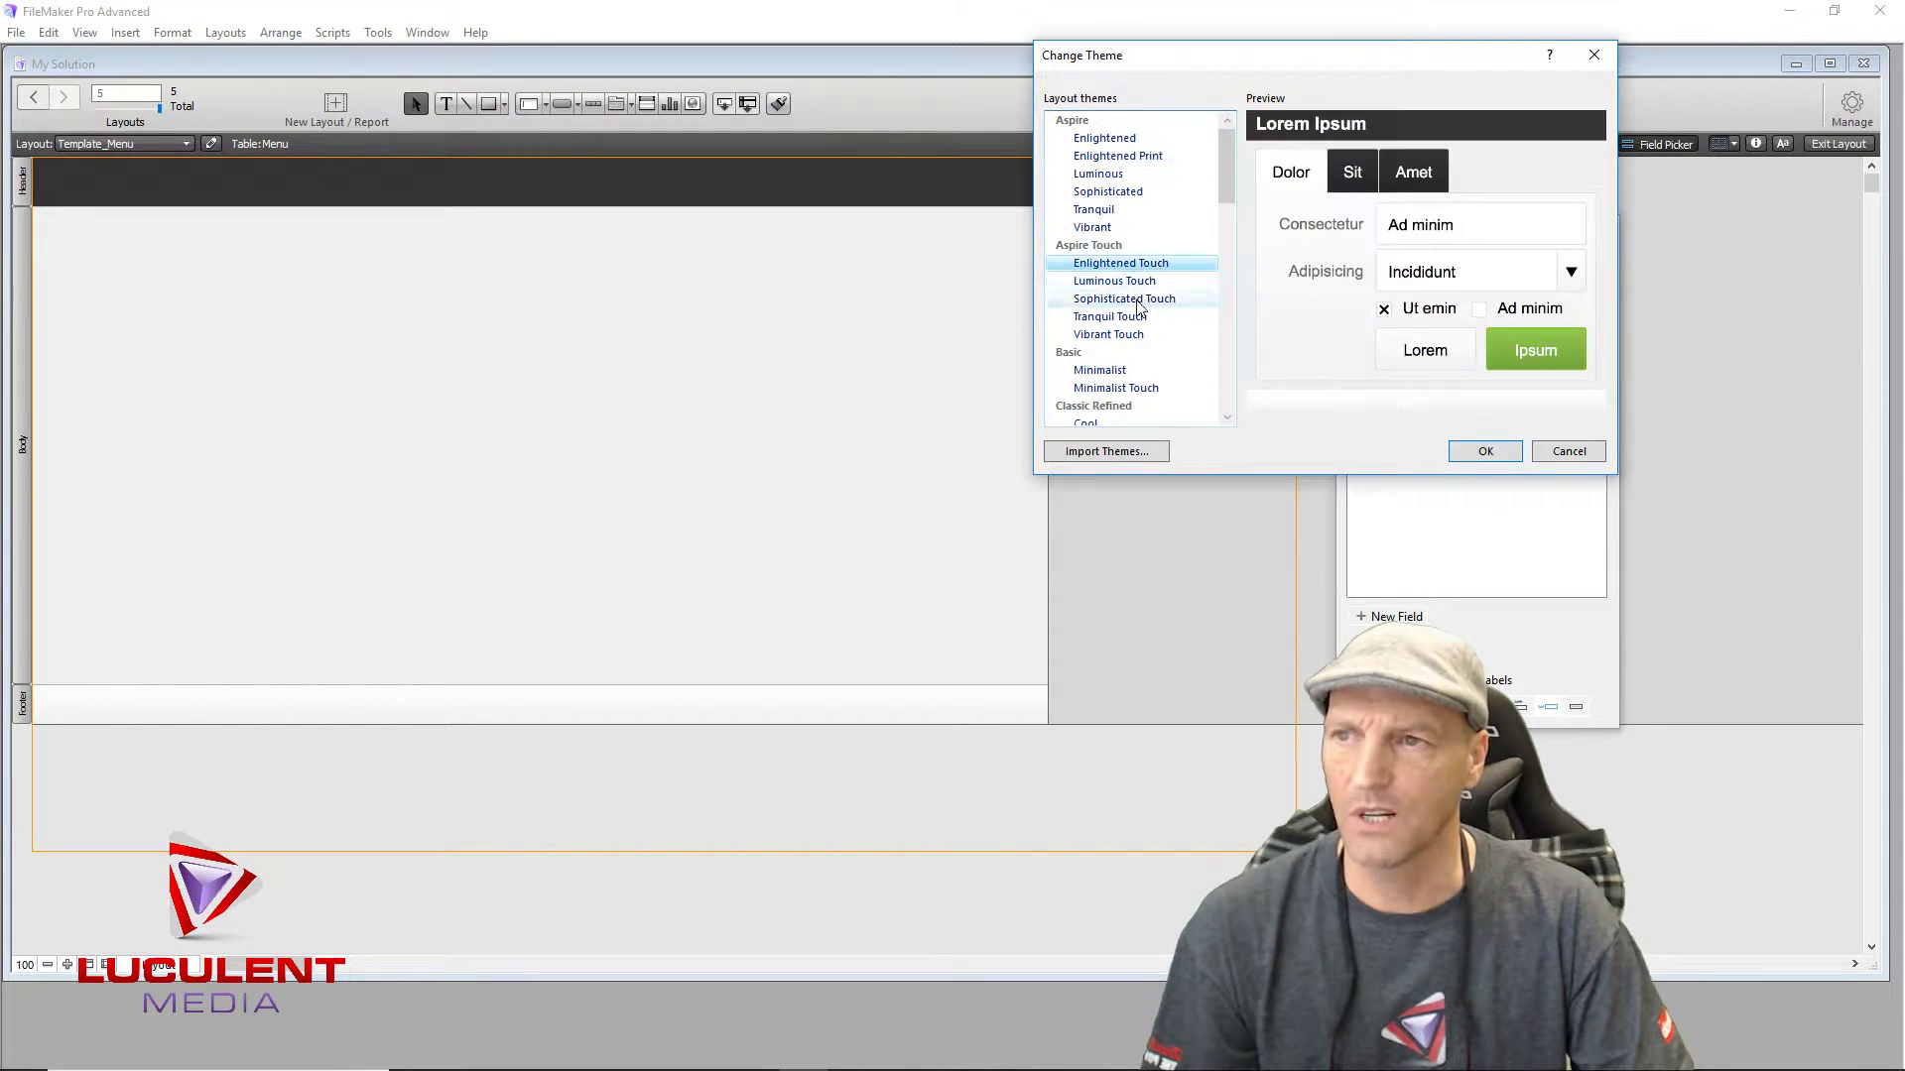
left_click(1143, 301)
scroll(1146, 309, "down", 1)
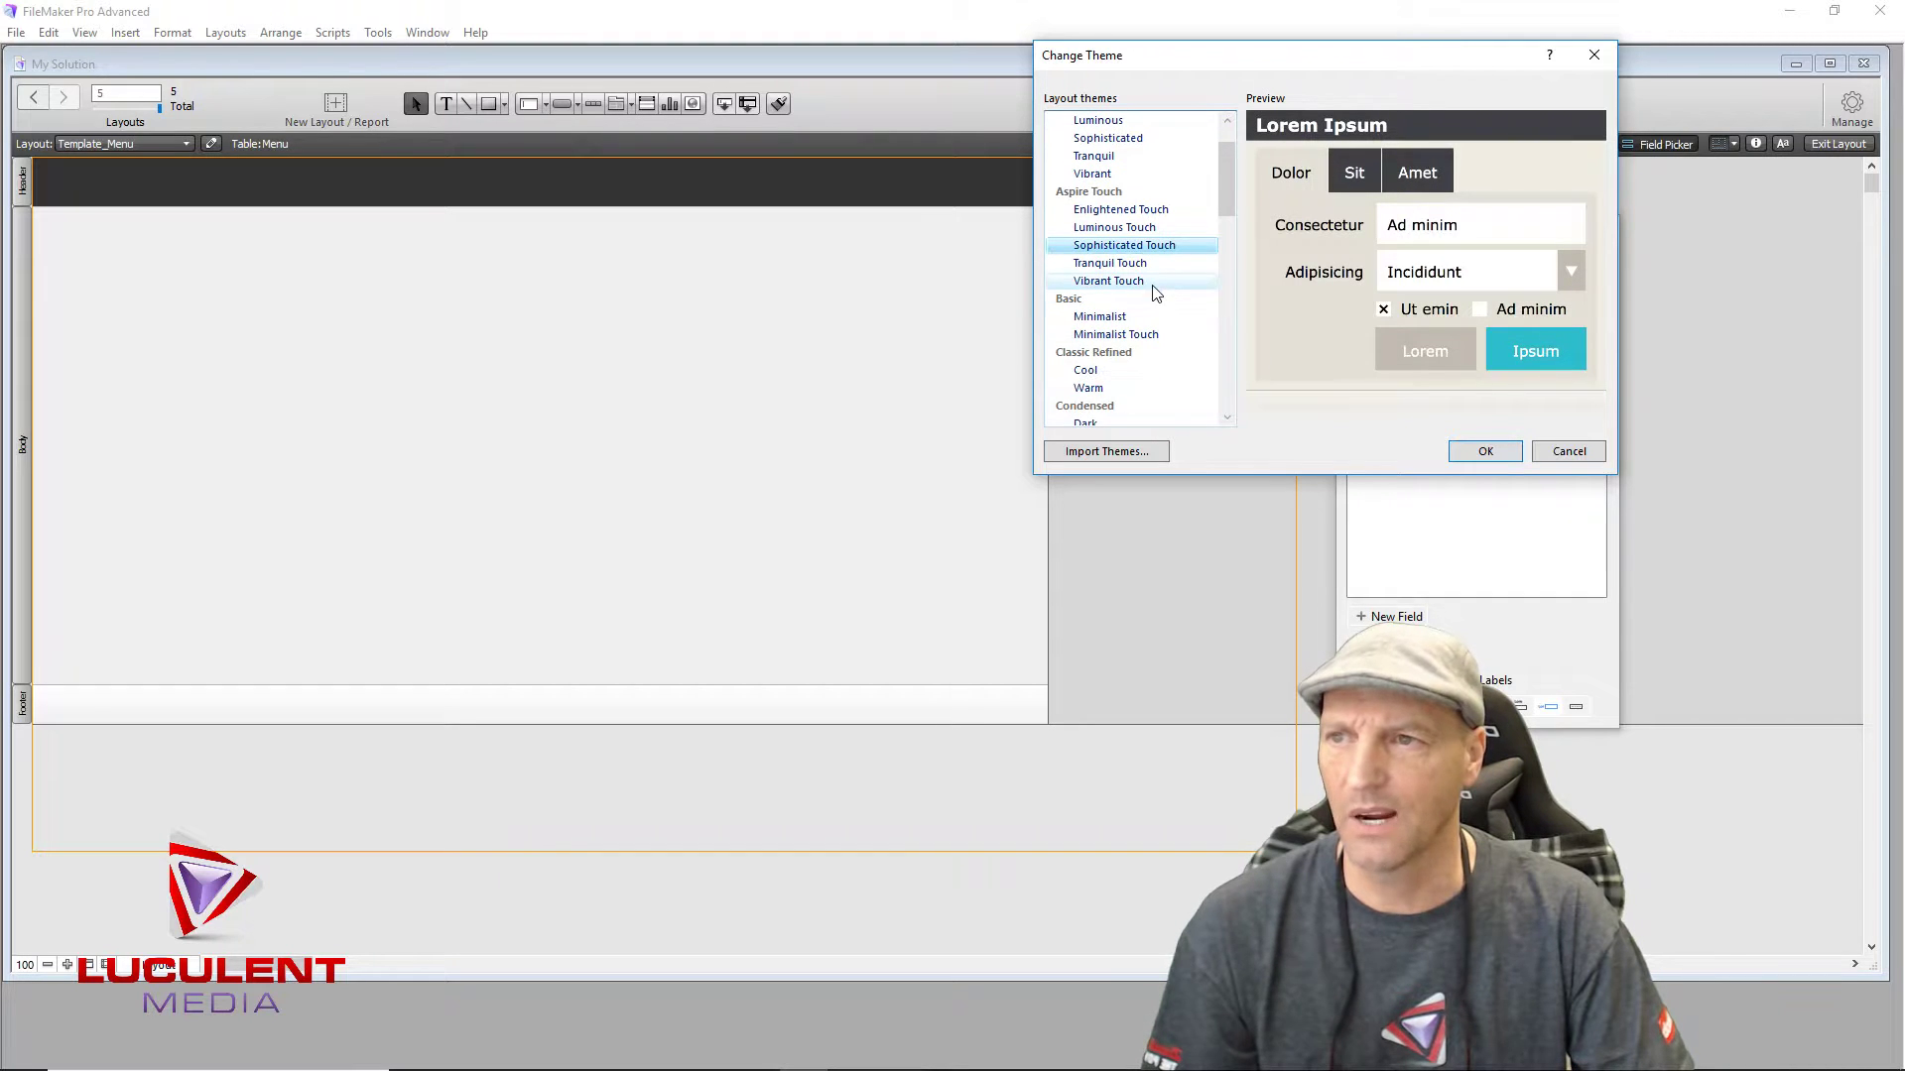
left_click(1134, 283)
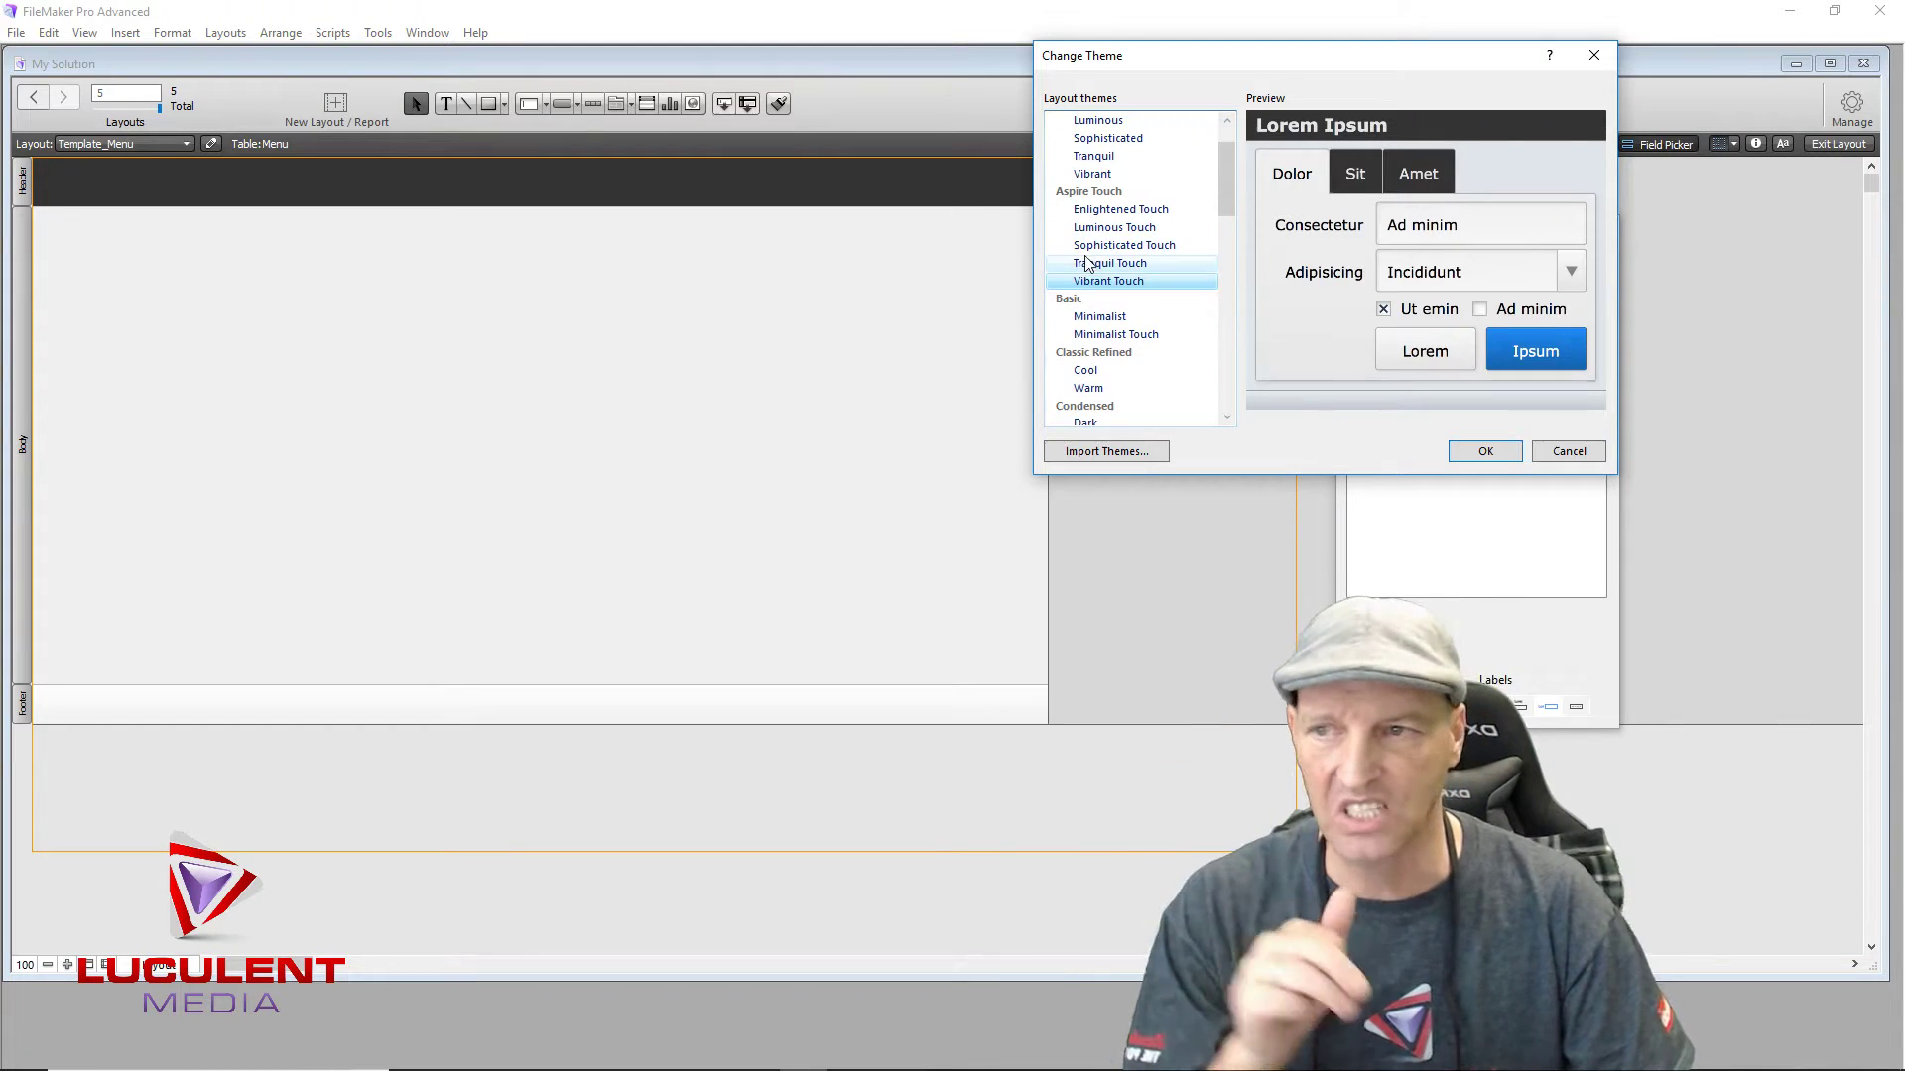
left_click(1124, 338)
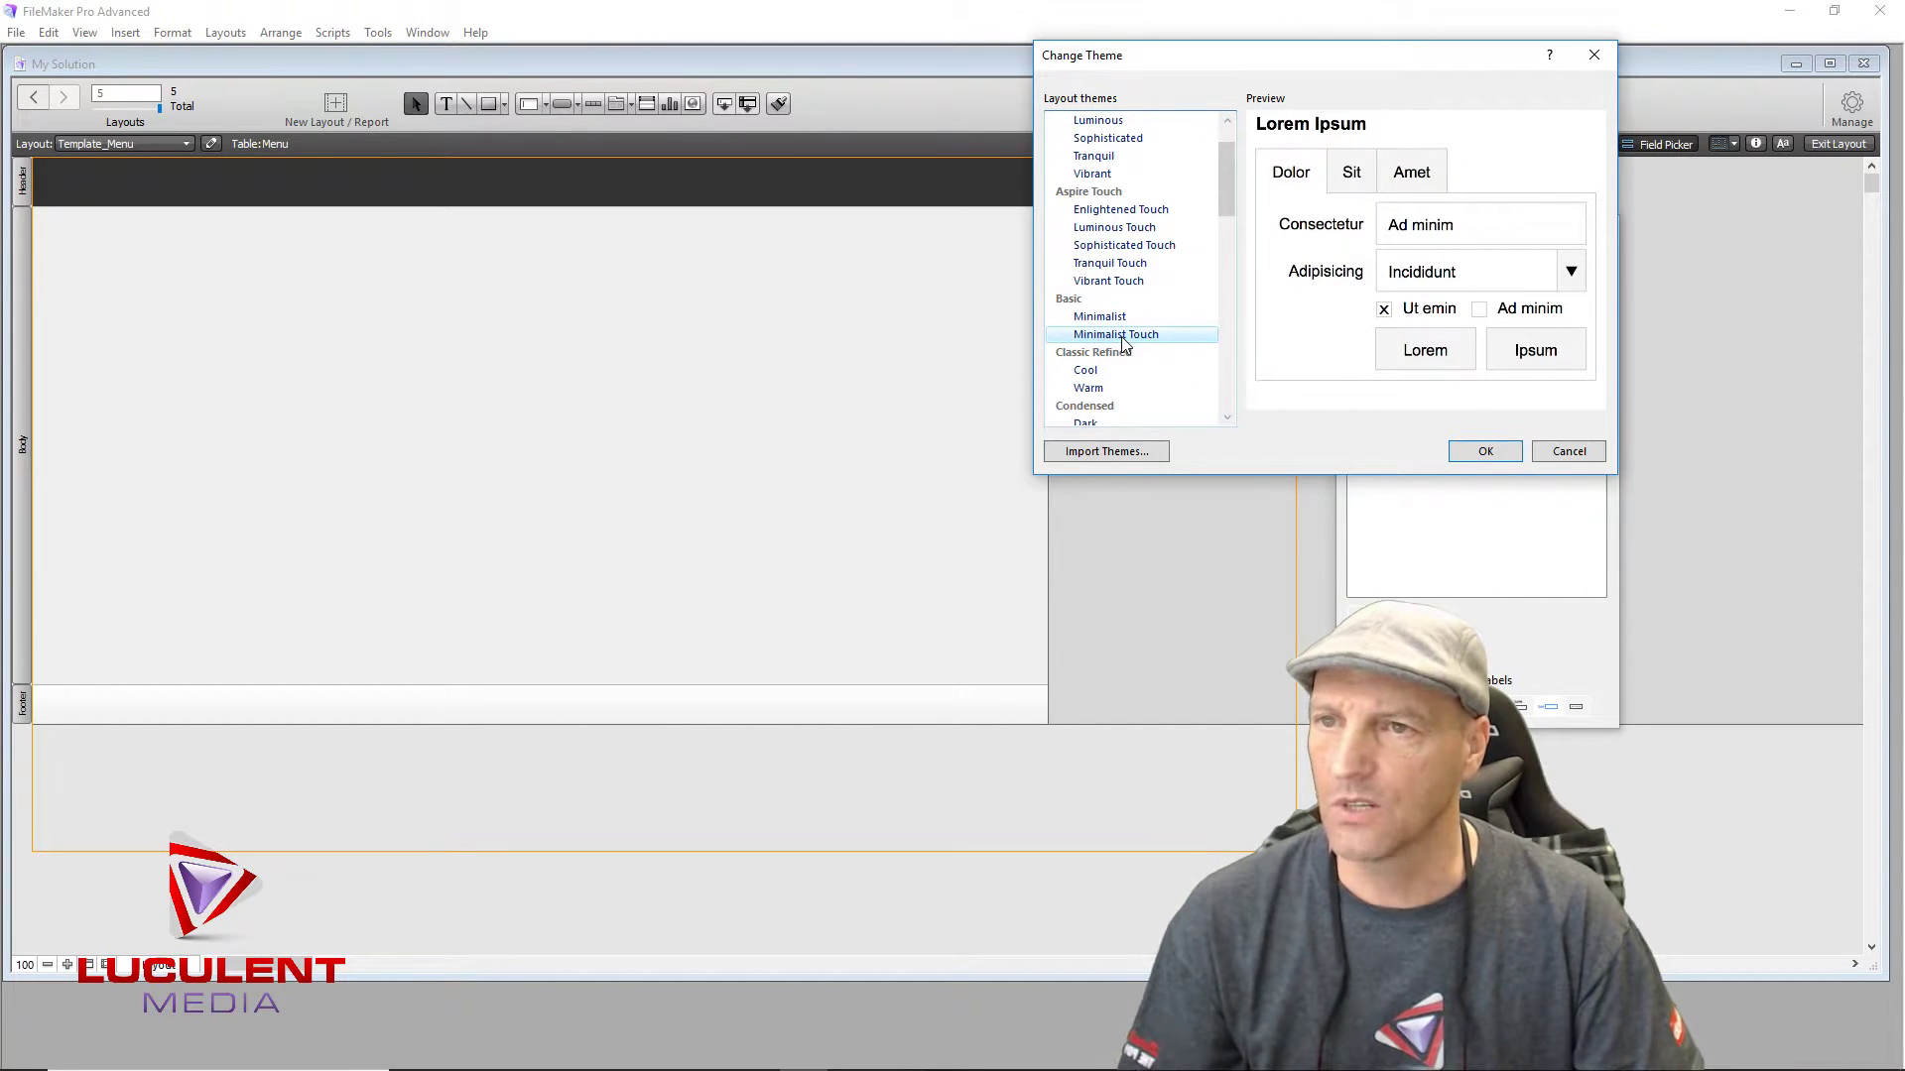
scroll(1124, 342, "down", 1)
left_click(1097, 318)
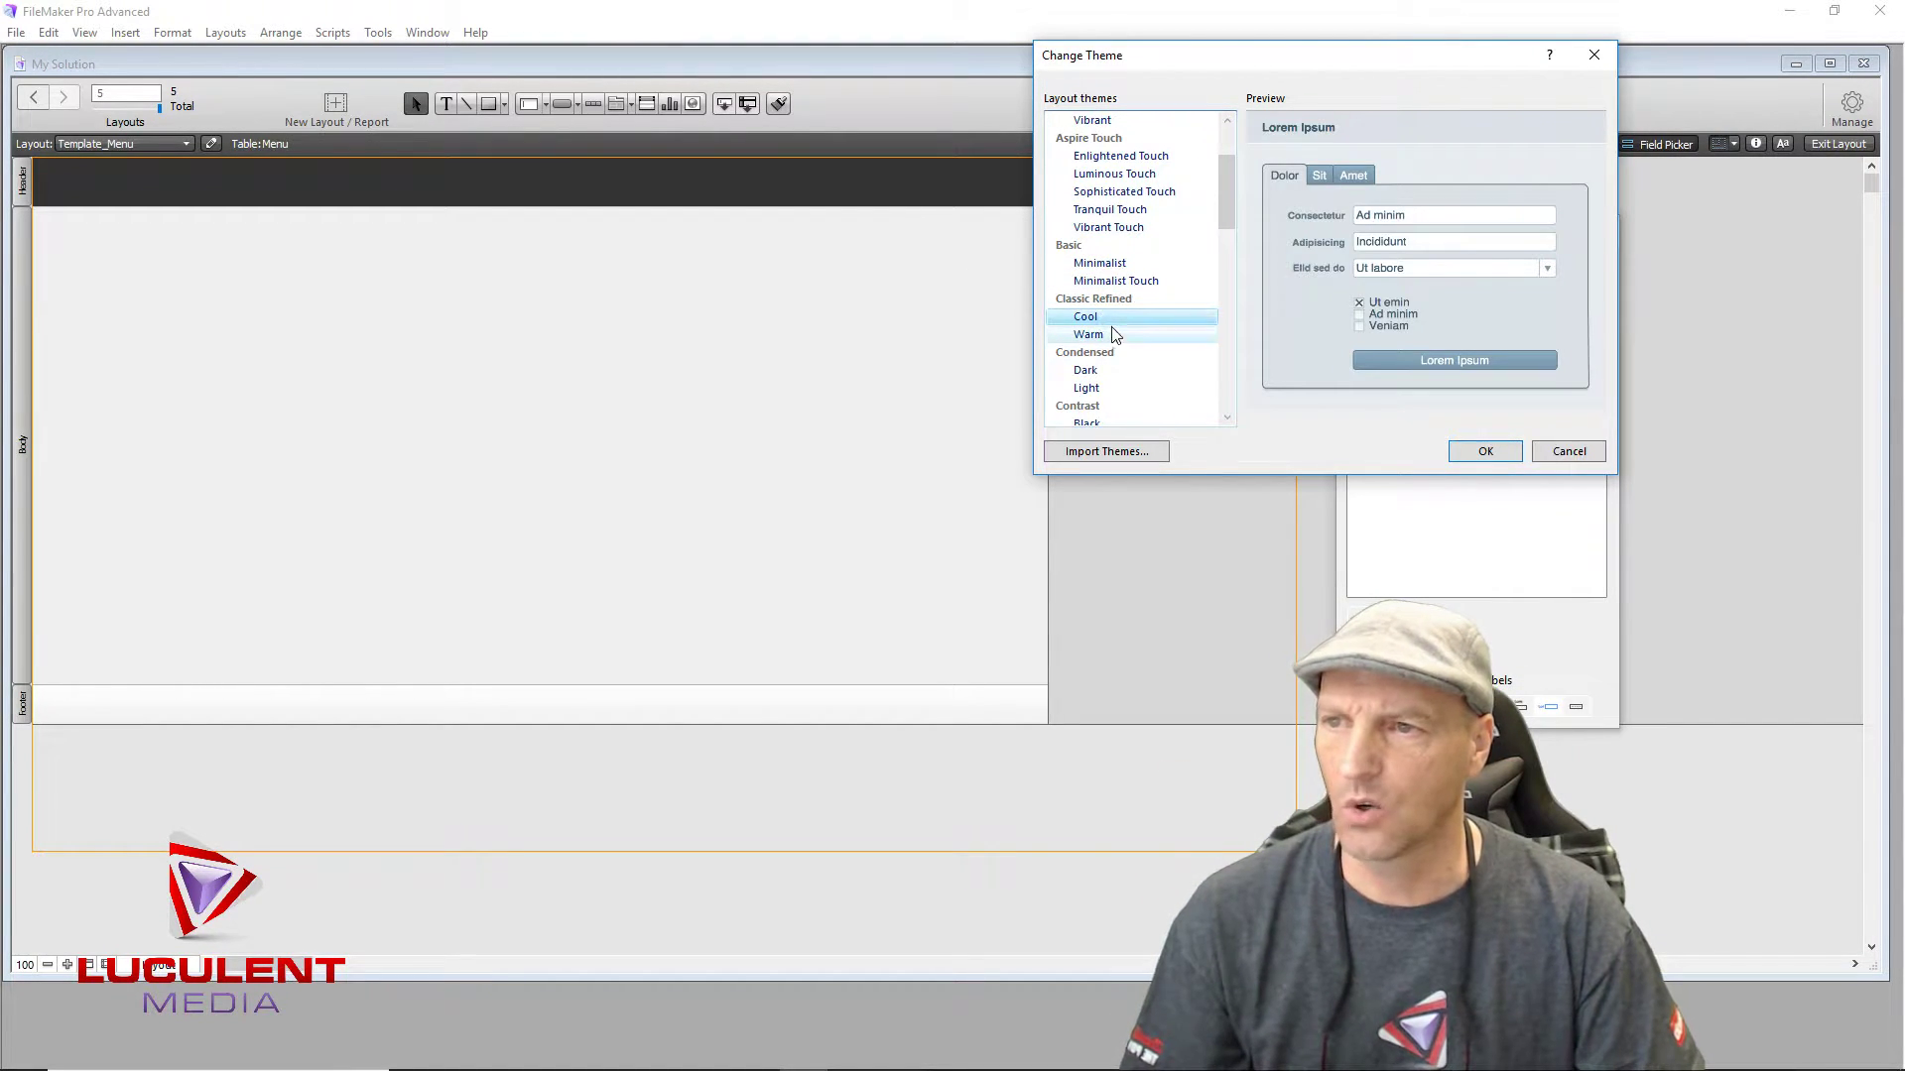
left_click(1115, 335)
scroll(1116, 335, "down", 1)
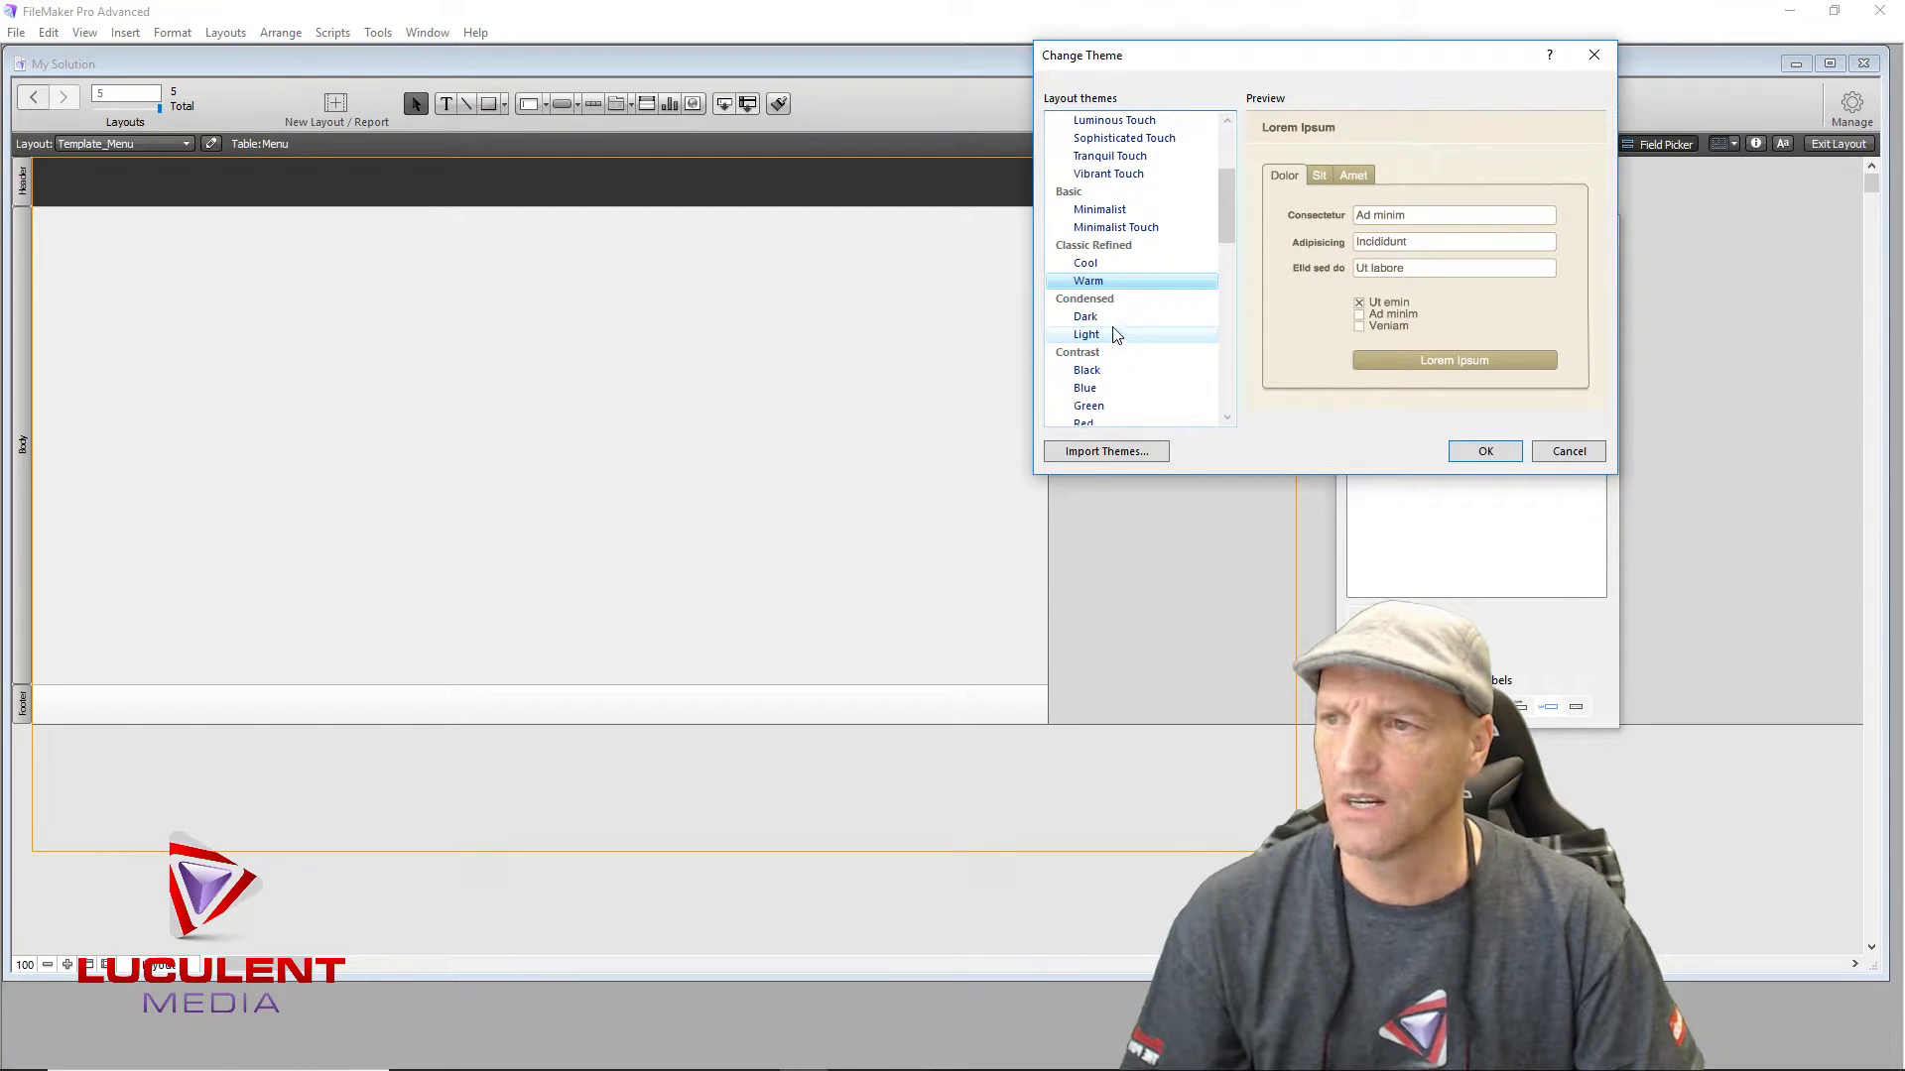
left_click(1116, 318)
left_click(1127, 373)
scroll(1131, 382, "down", 1)
left_click(1130, 358)
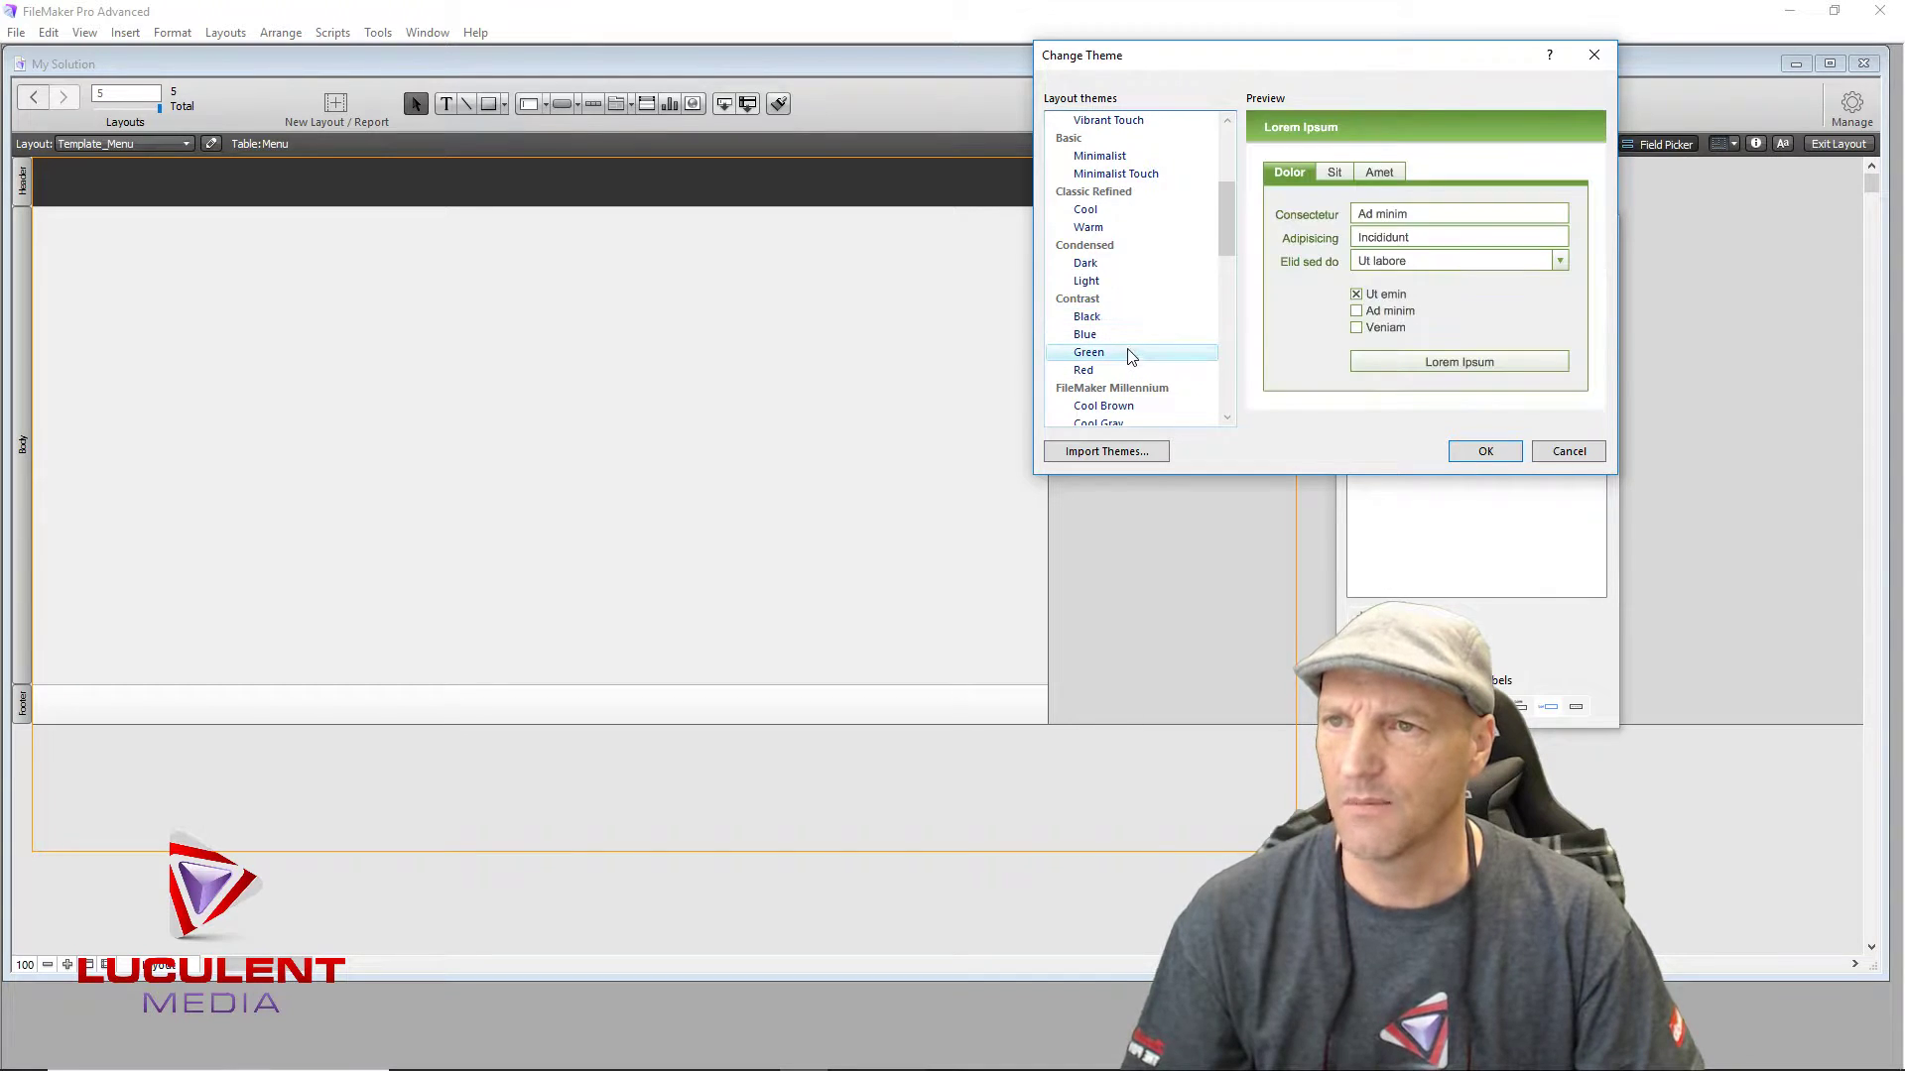
left_click(1129, 334)
Step: Apply the Warm Blue theme from the FileMaker Millennium group to the Template_Menu layout
scroll(1131, 337, "down", 3)
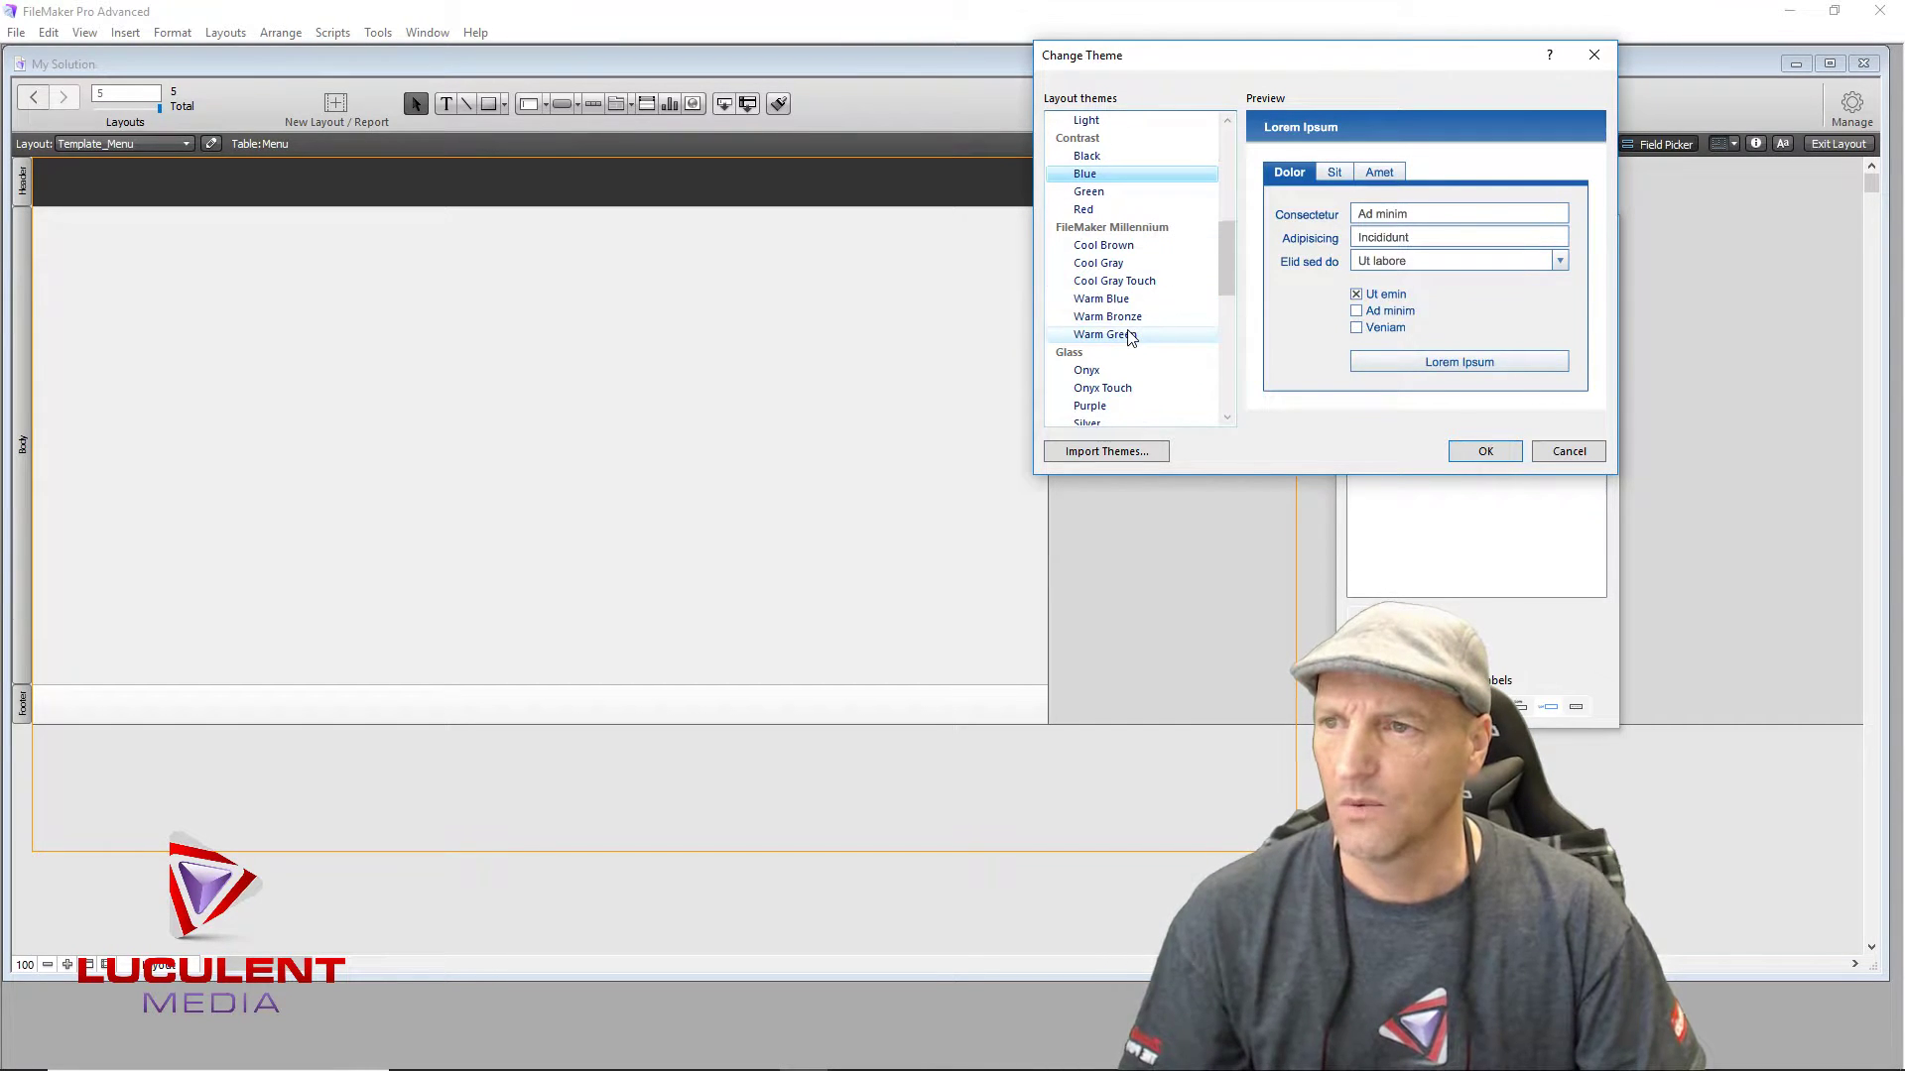
left_click(1106, 299)
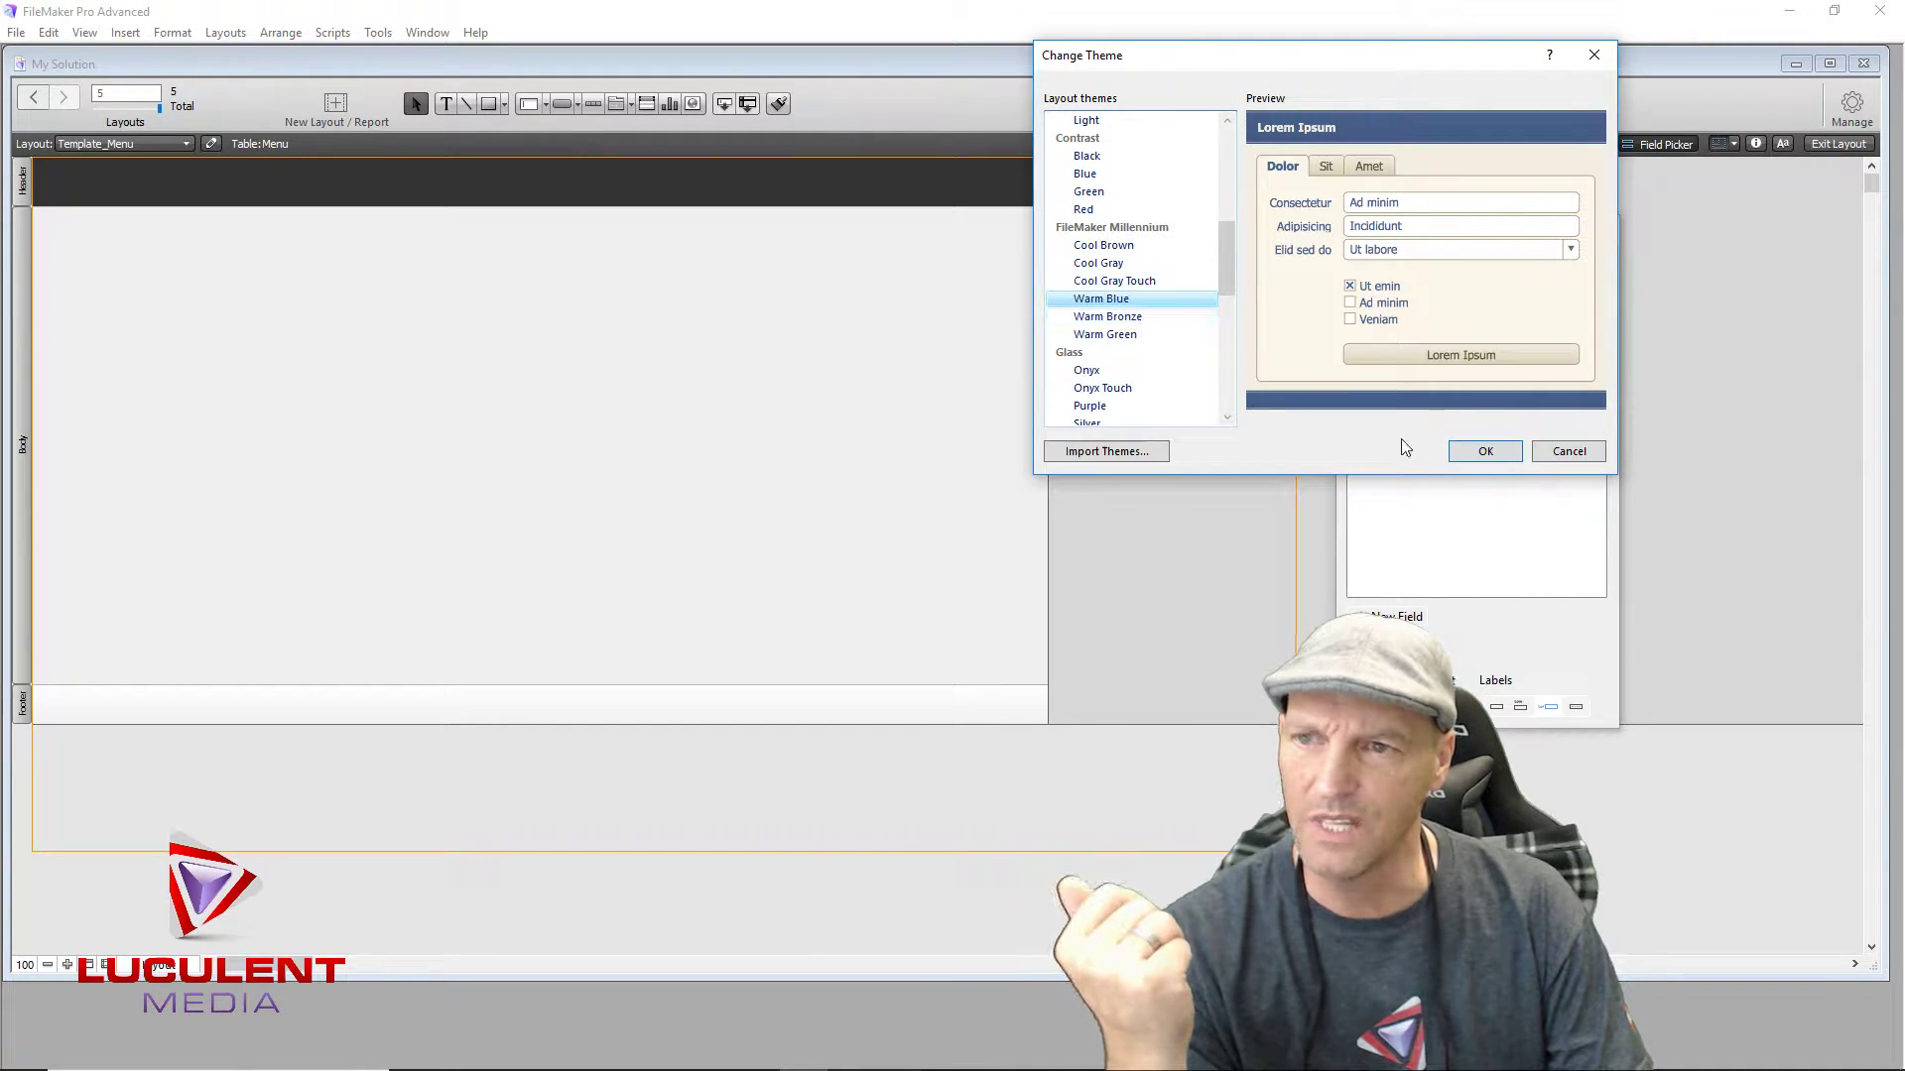
left_click(1480, 452)
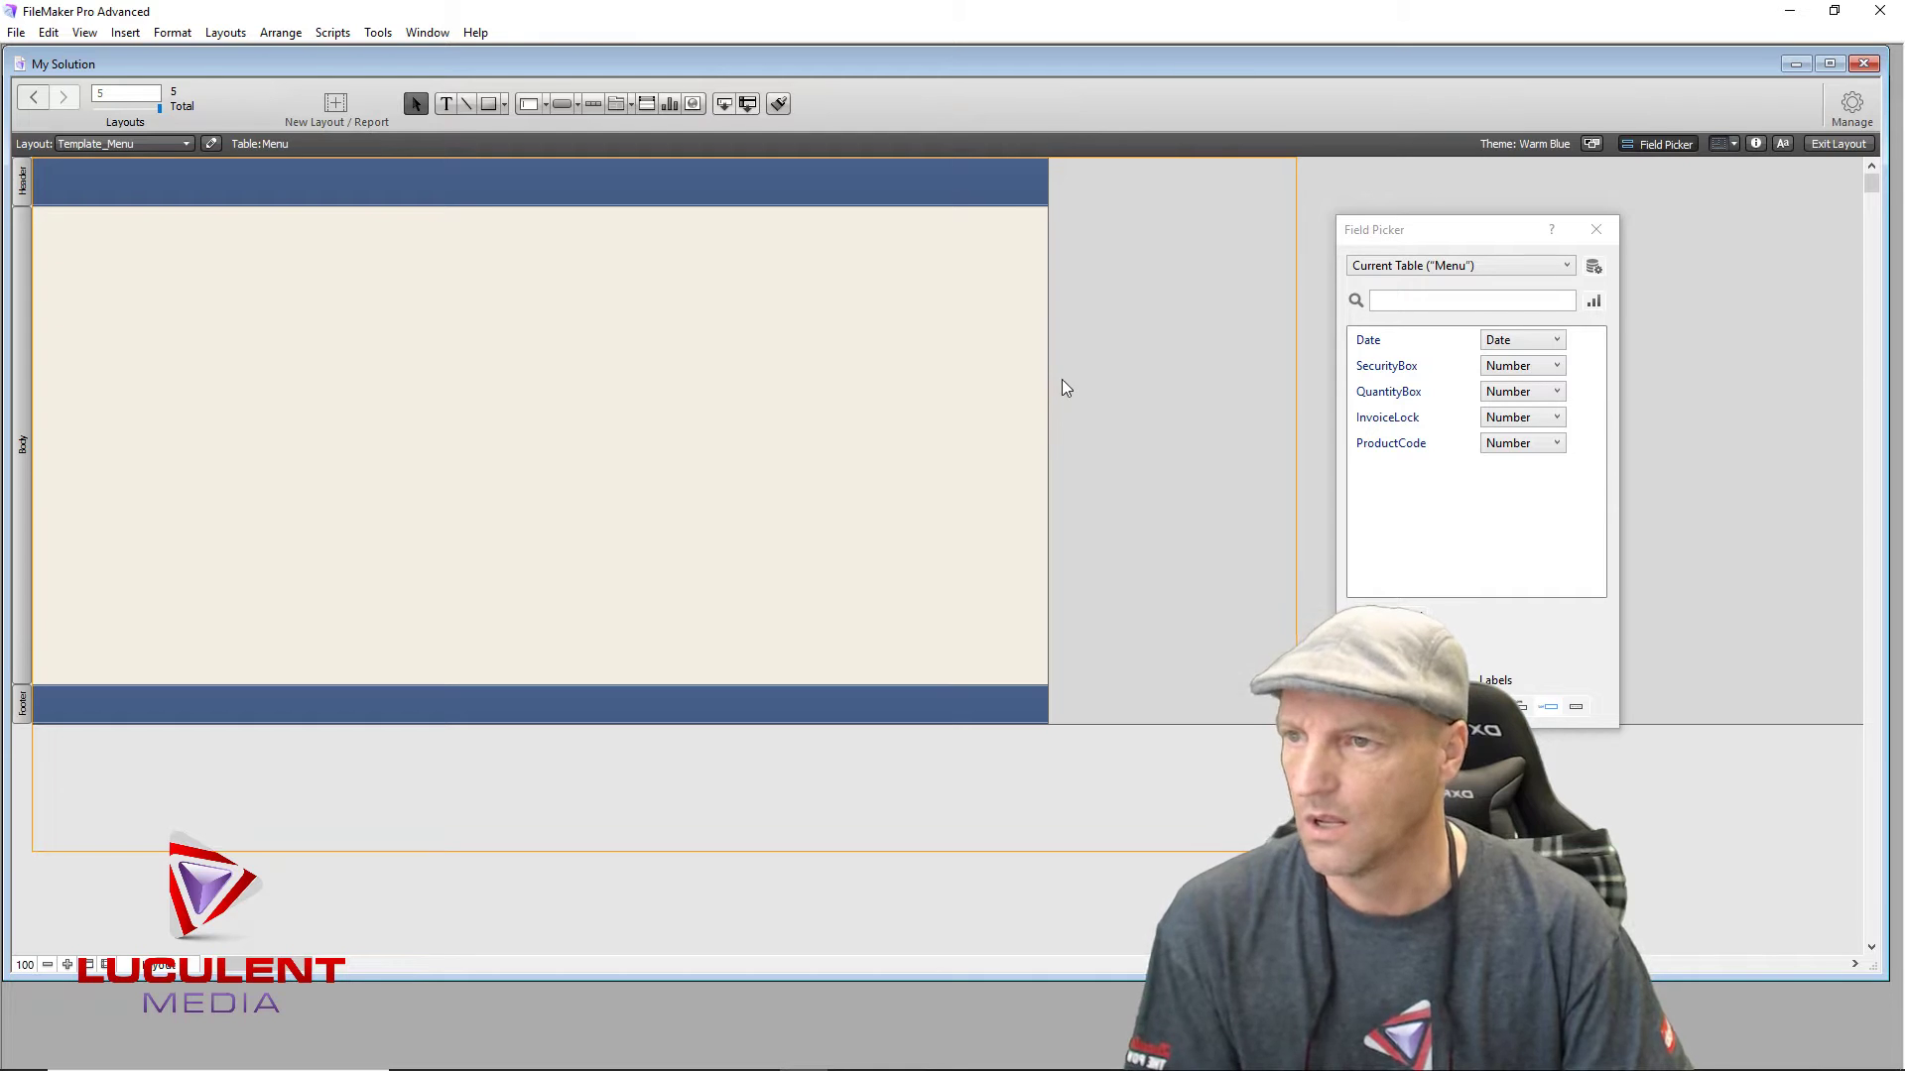
Step: Widen the layout to about 1273 pt and resize the footer to about 34 pt high
left_click_drag(1048, 384, 1295, 406)
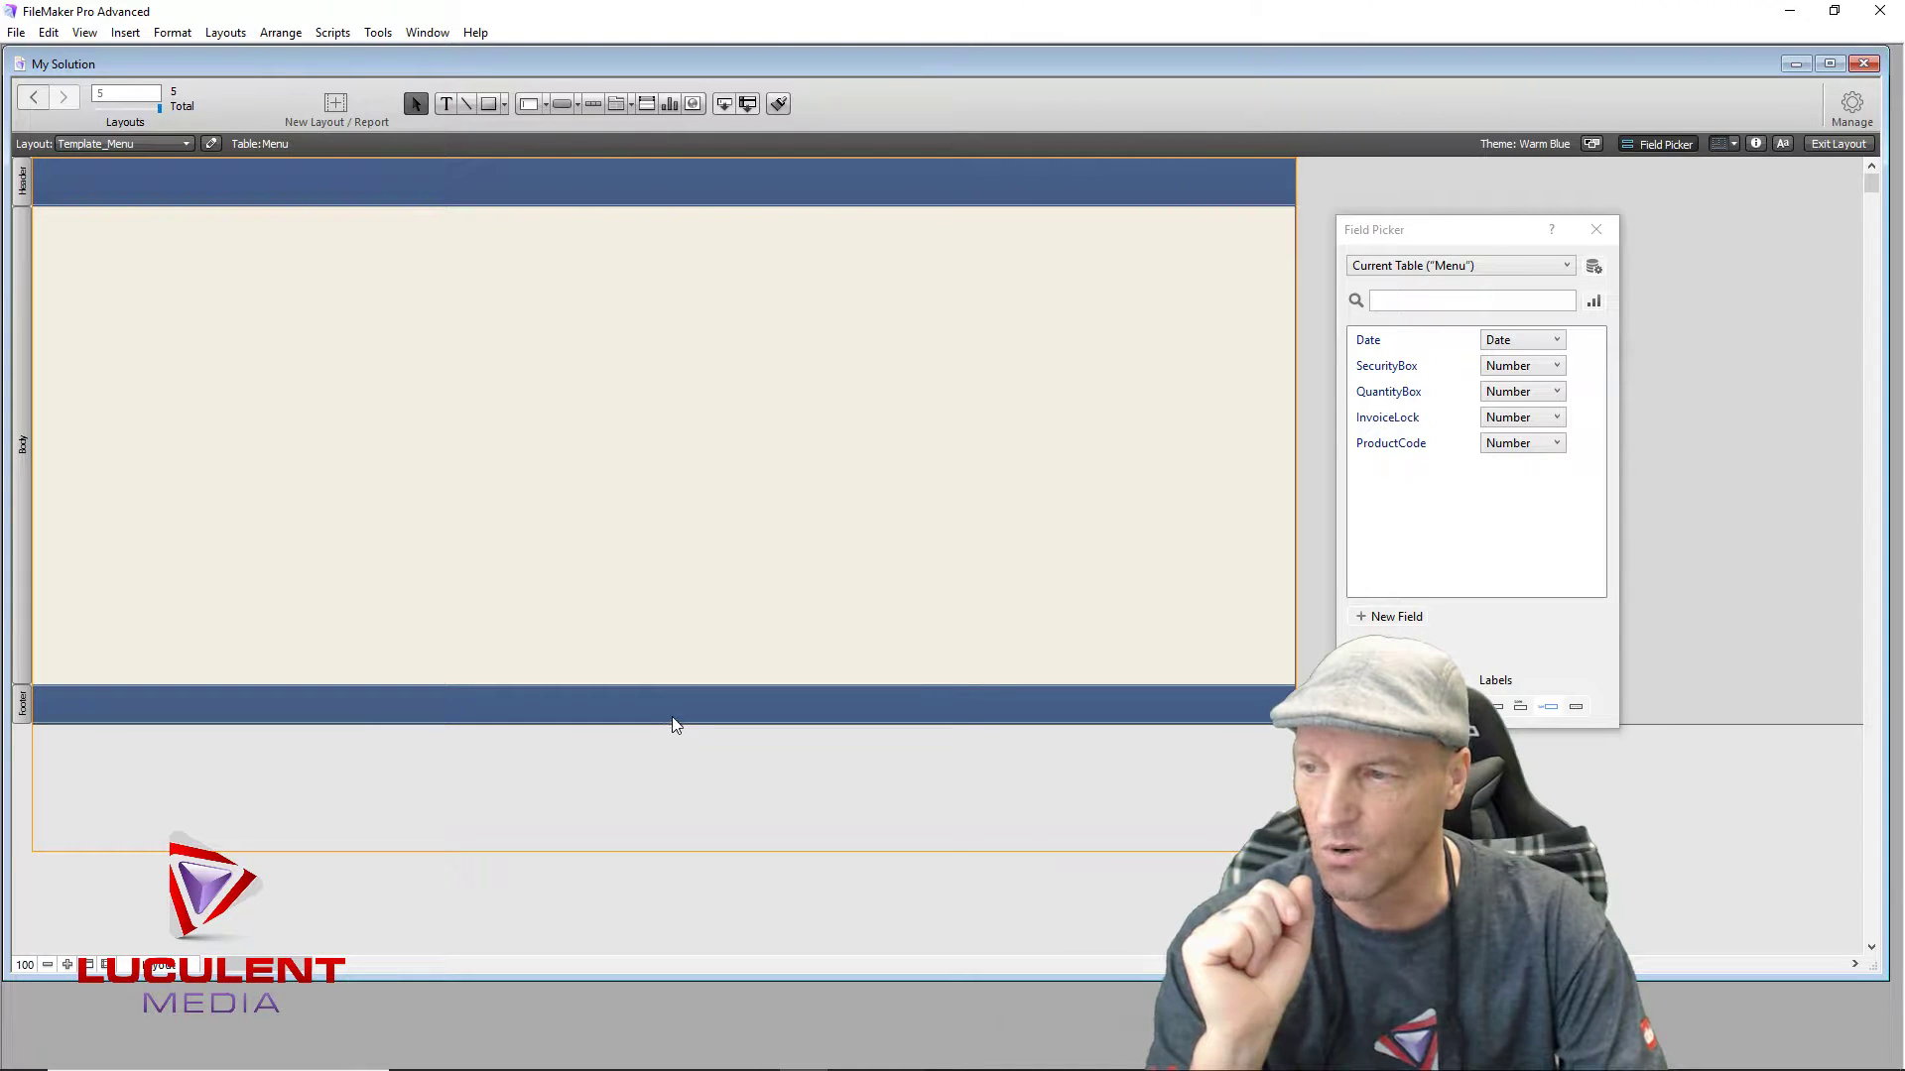
left_click_drag(690, 722, 705, 786)
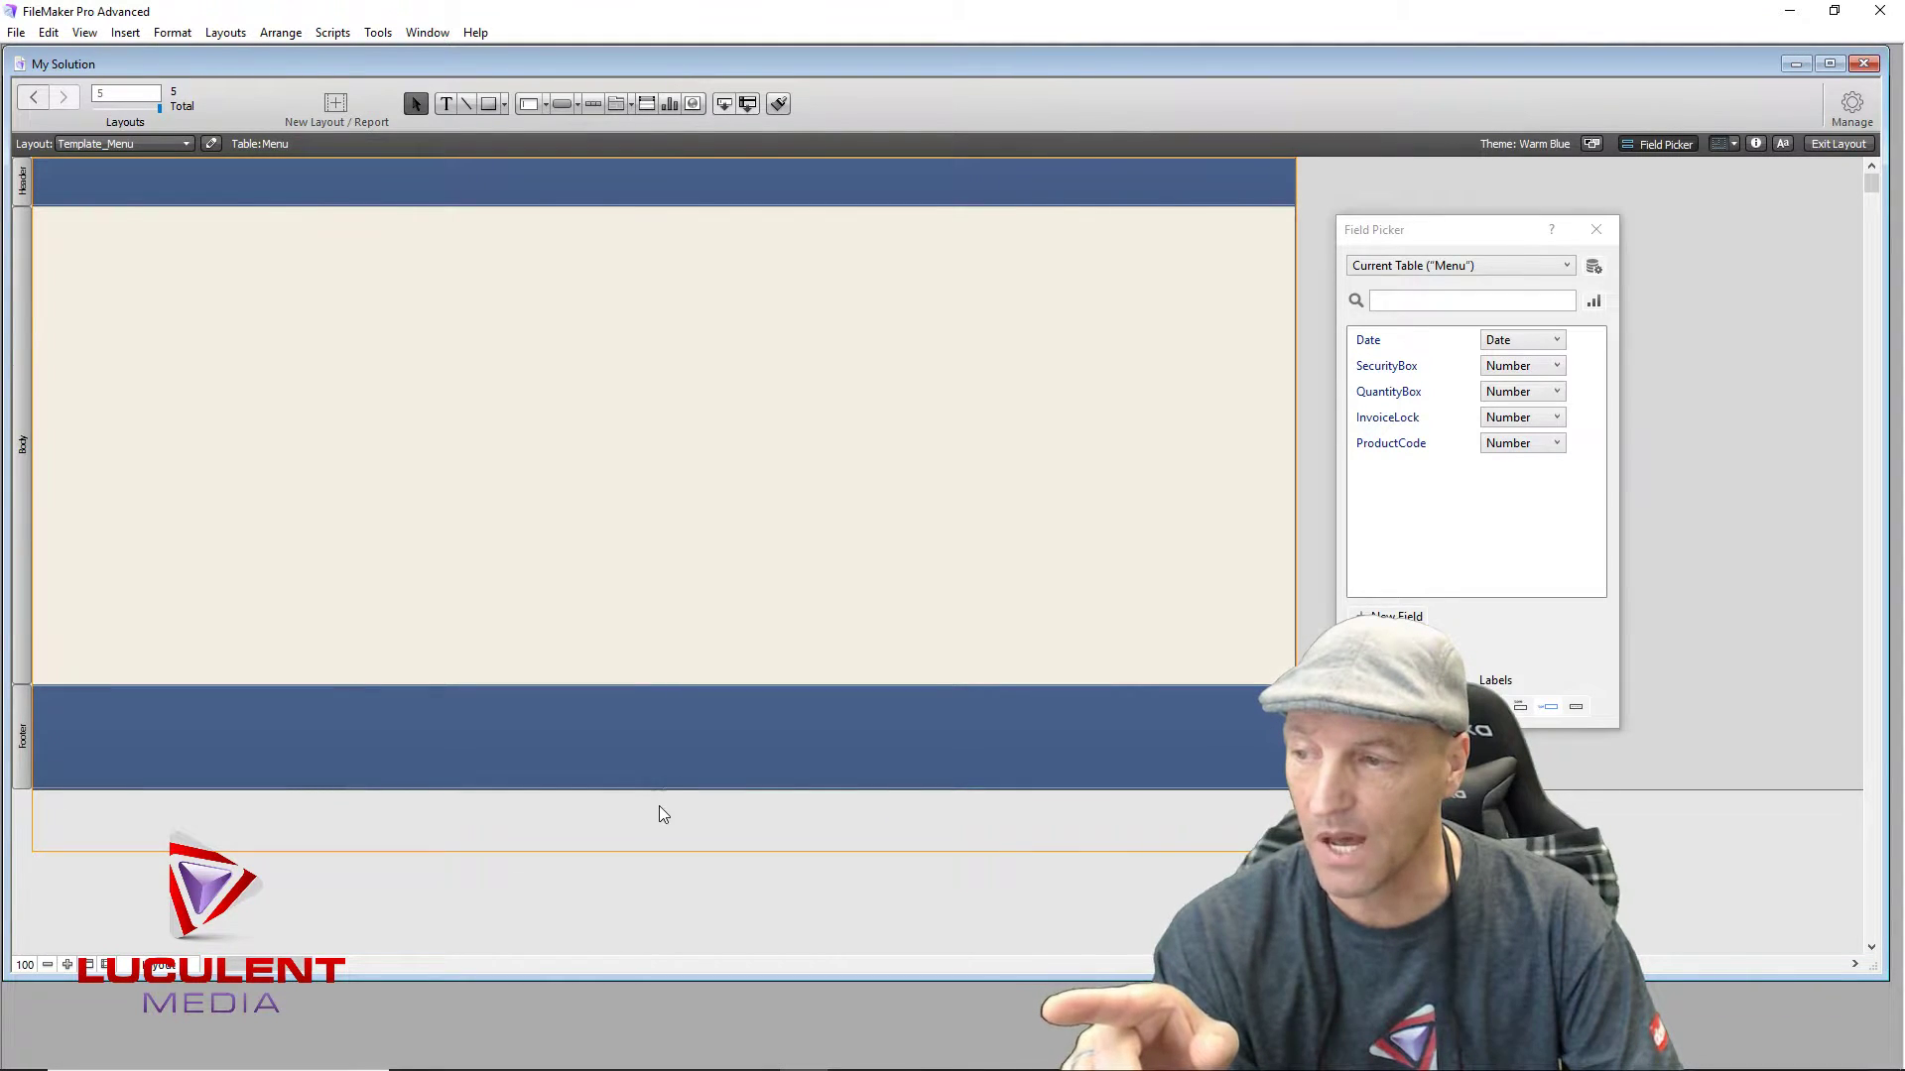
left_click_drag(683, 790, 700, 694)
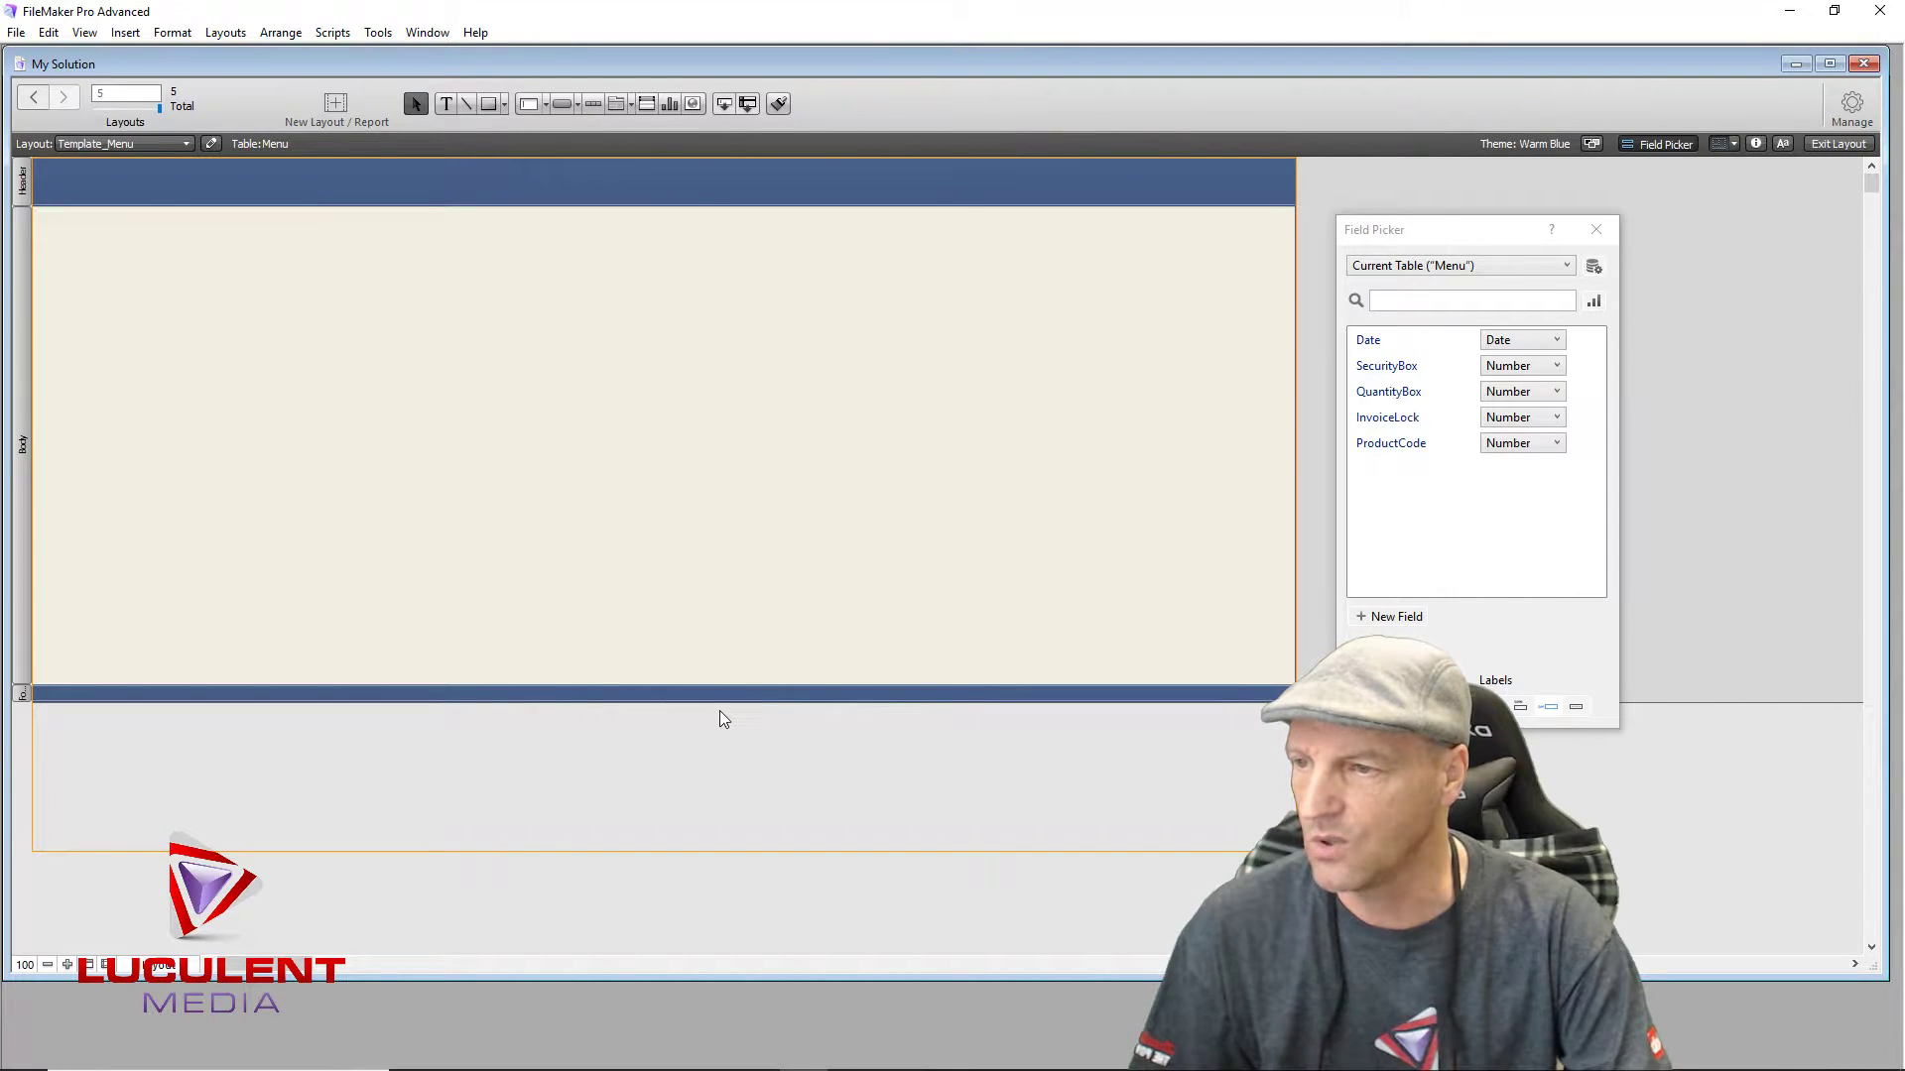
left_click_drag(732, 704, 734, 717)
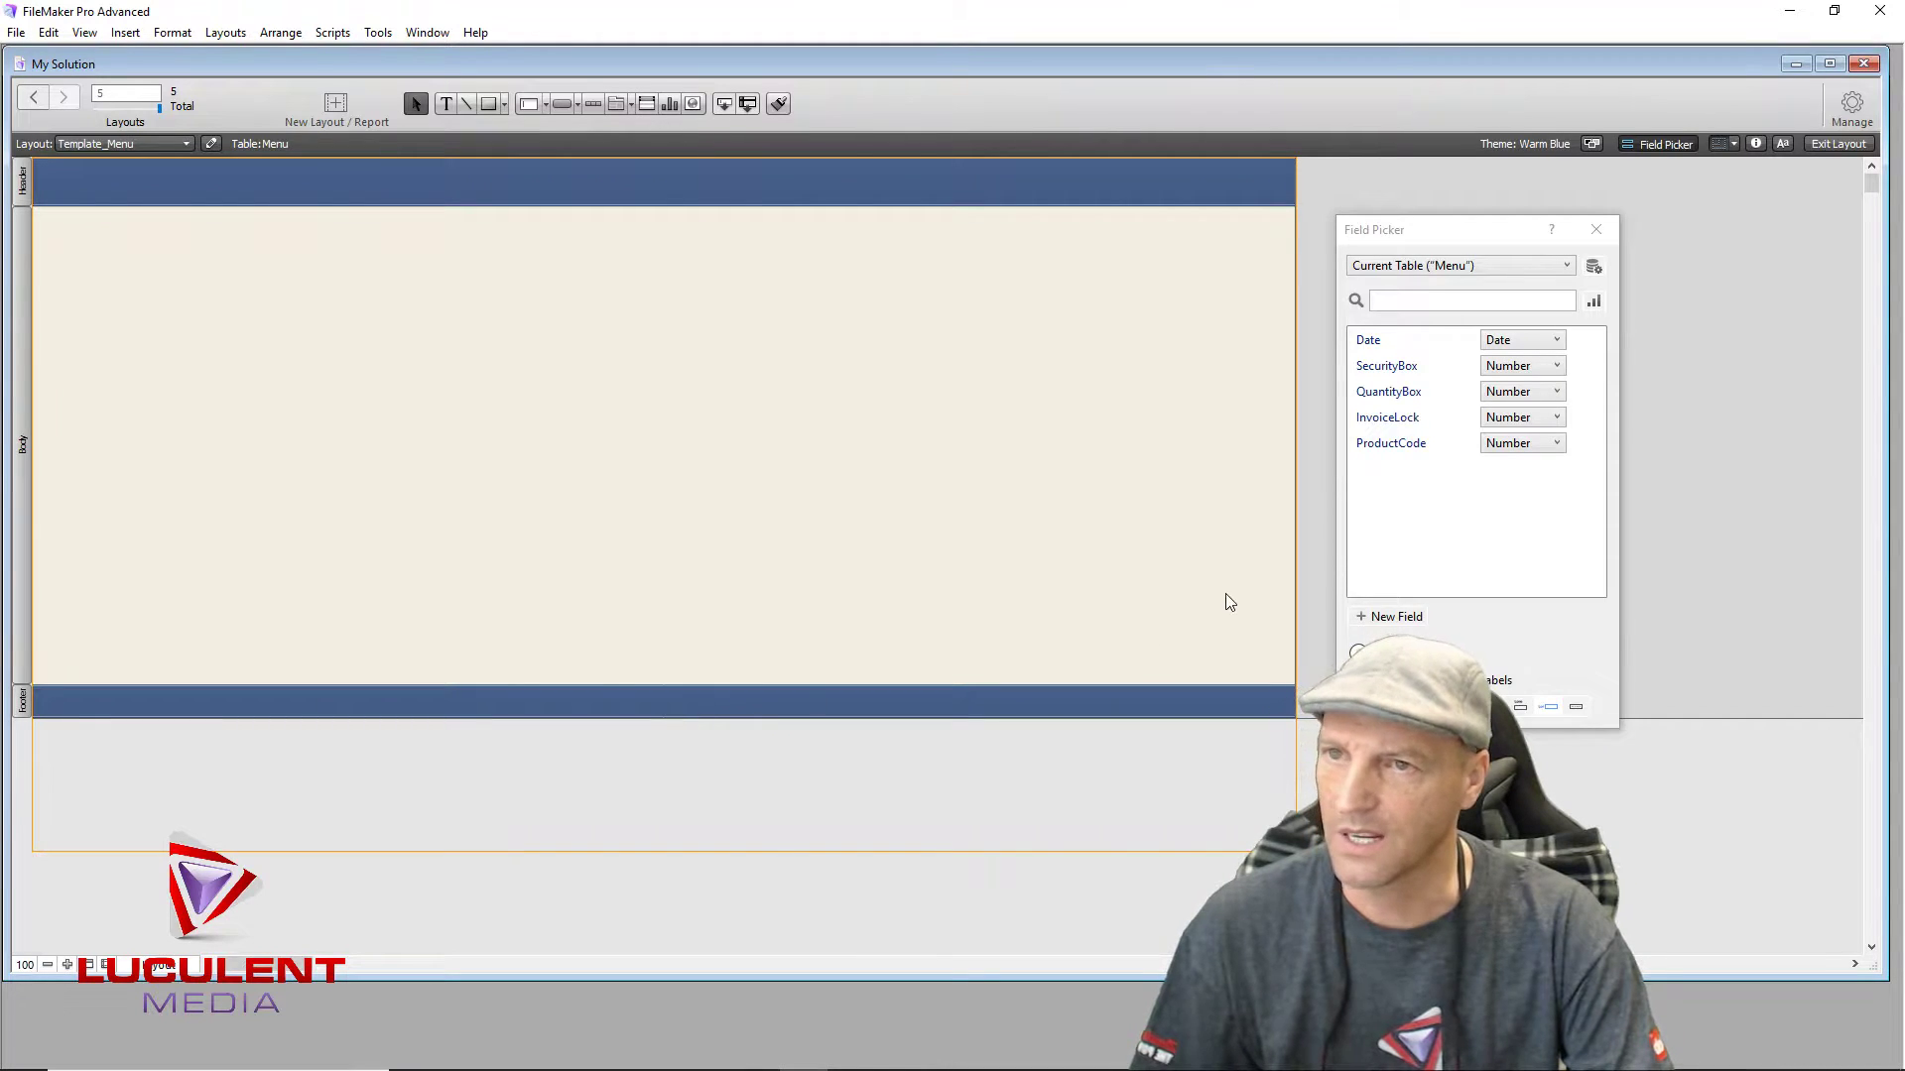
Step: Switch the Inspector's measurement unit to points and set the footer's height to 35 pt
left_click(1755, 144)
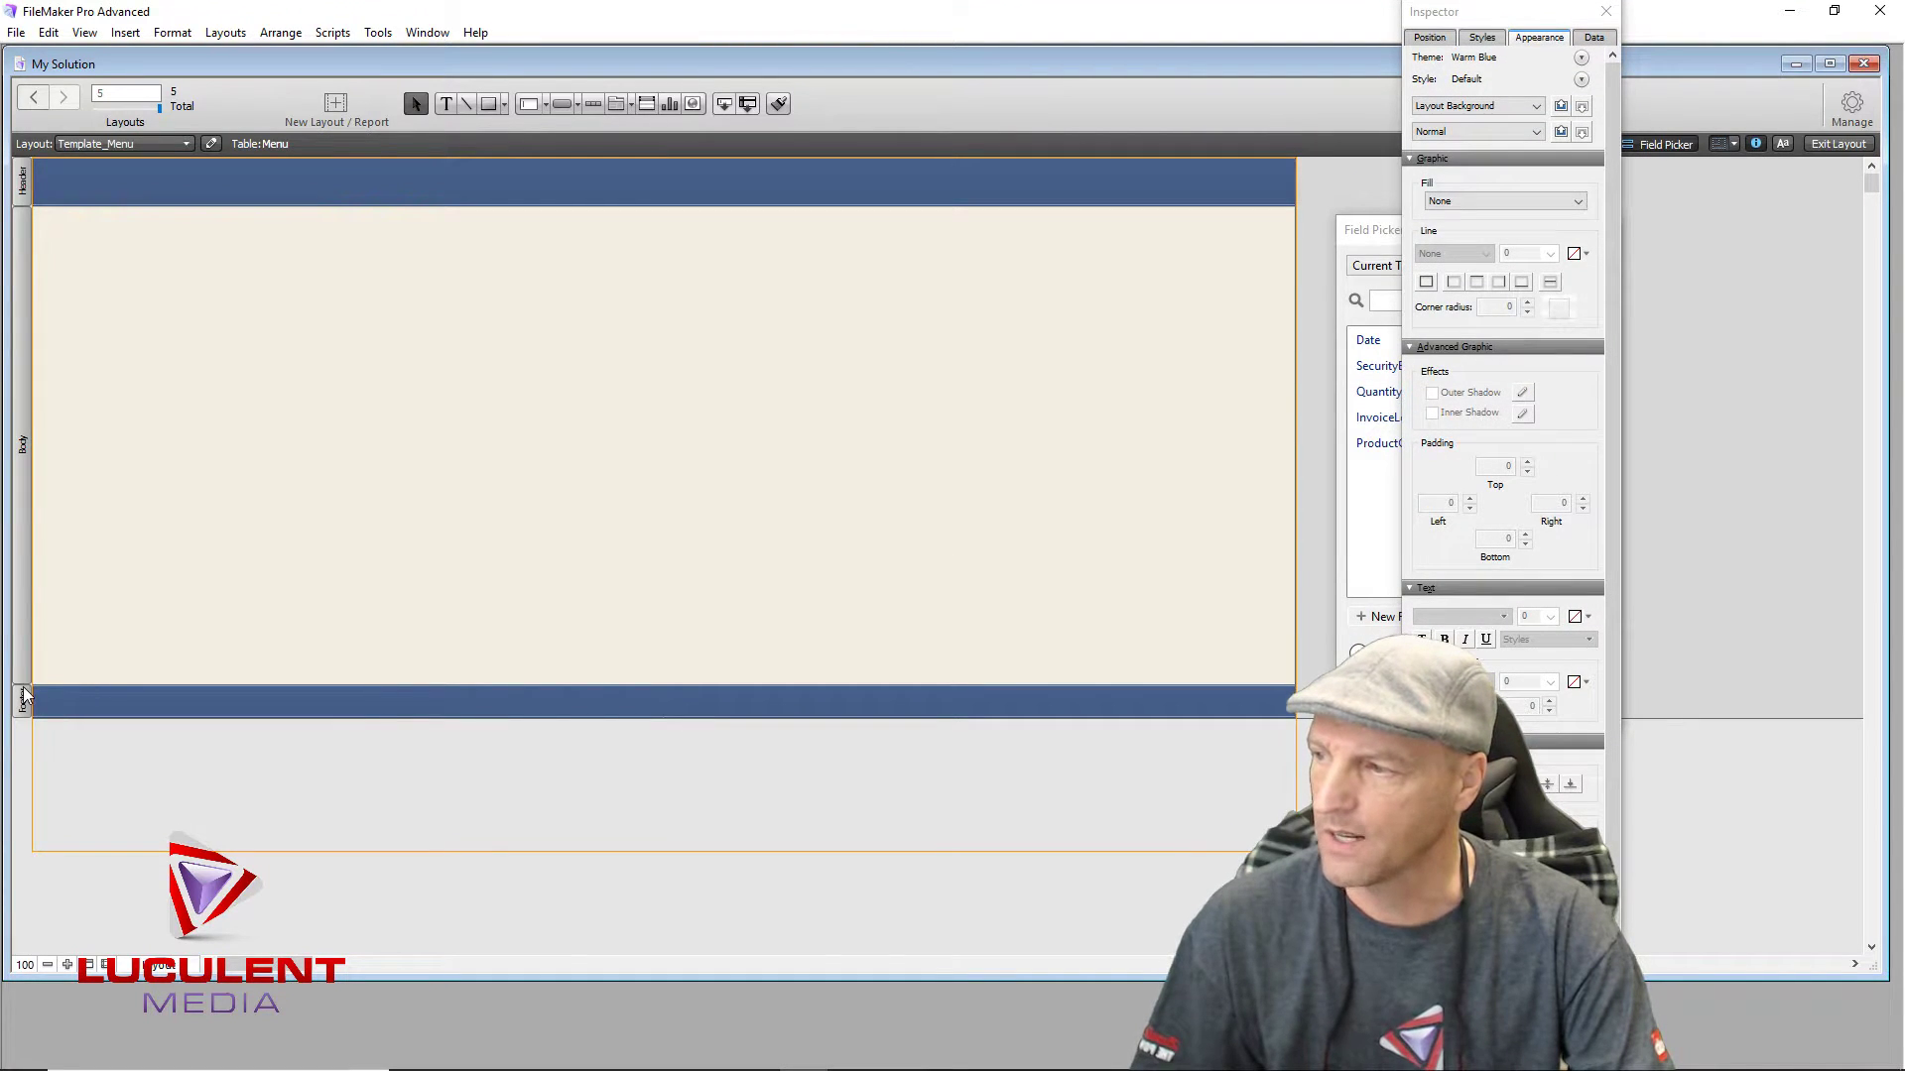
left_click(532, 712)
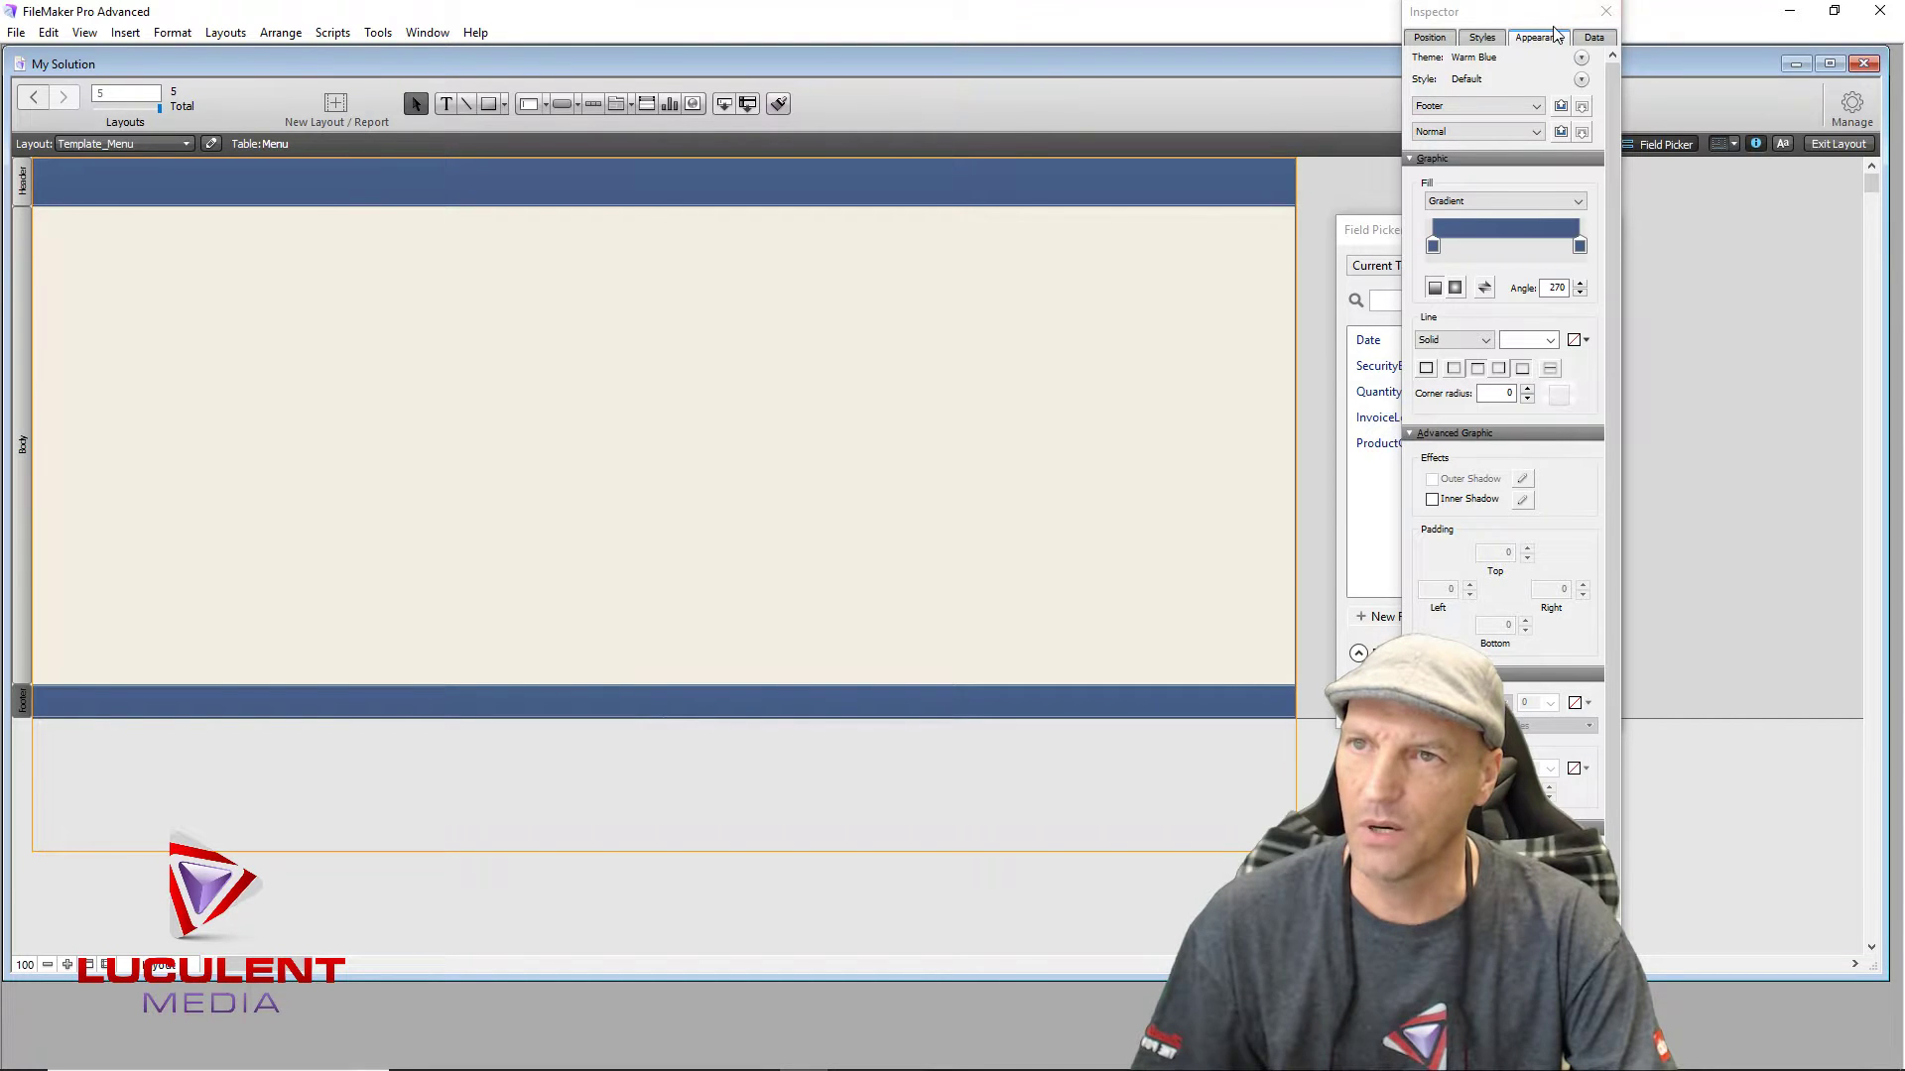
left_click(1433, 41)
left_click(1433, 42)
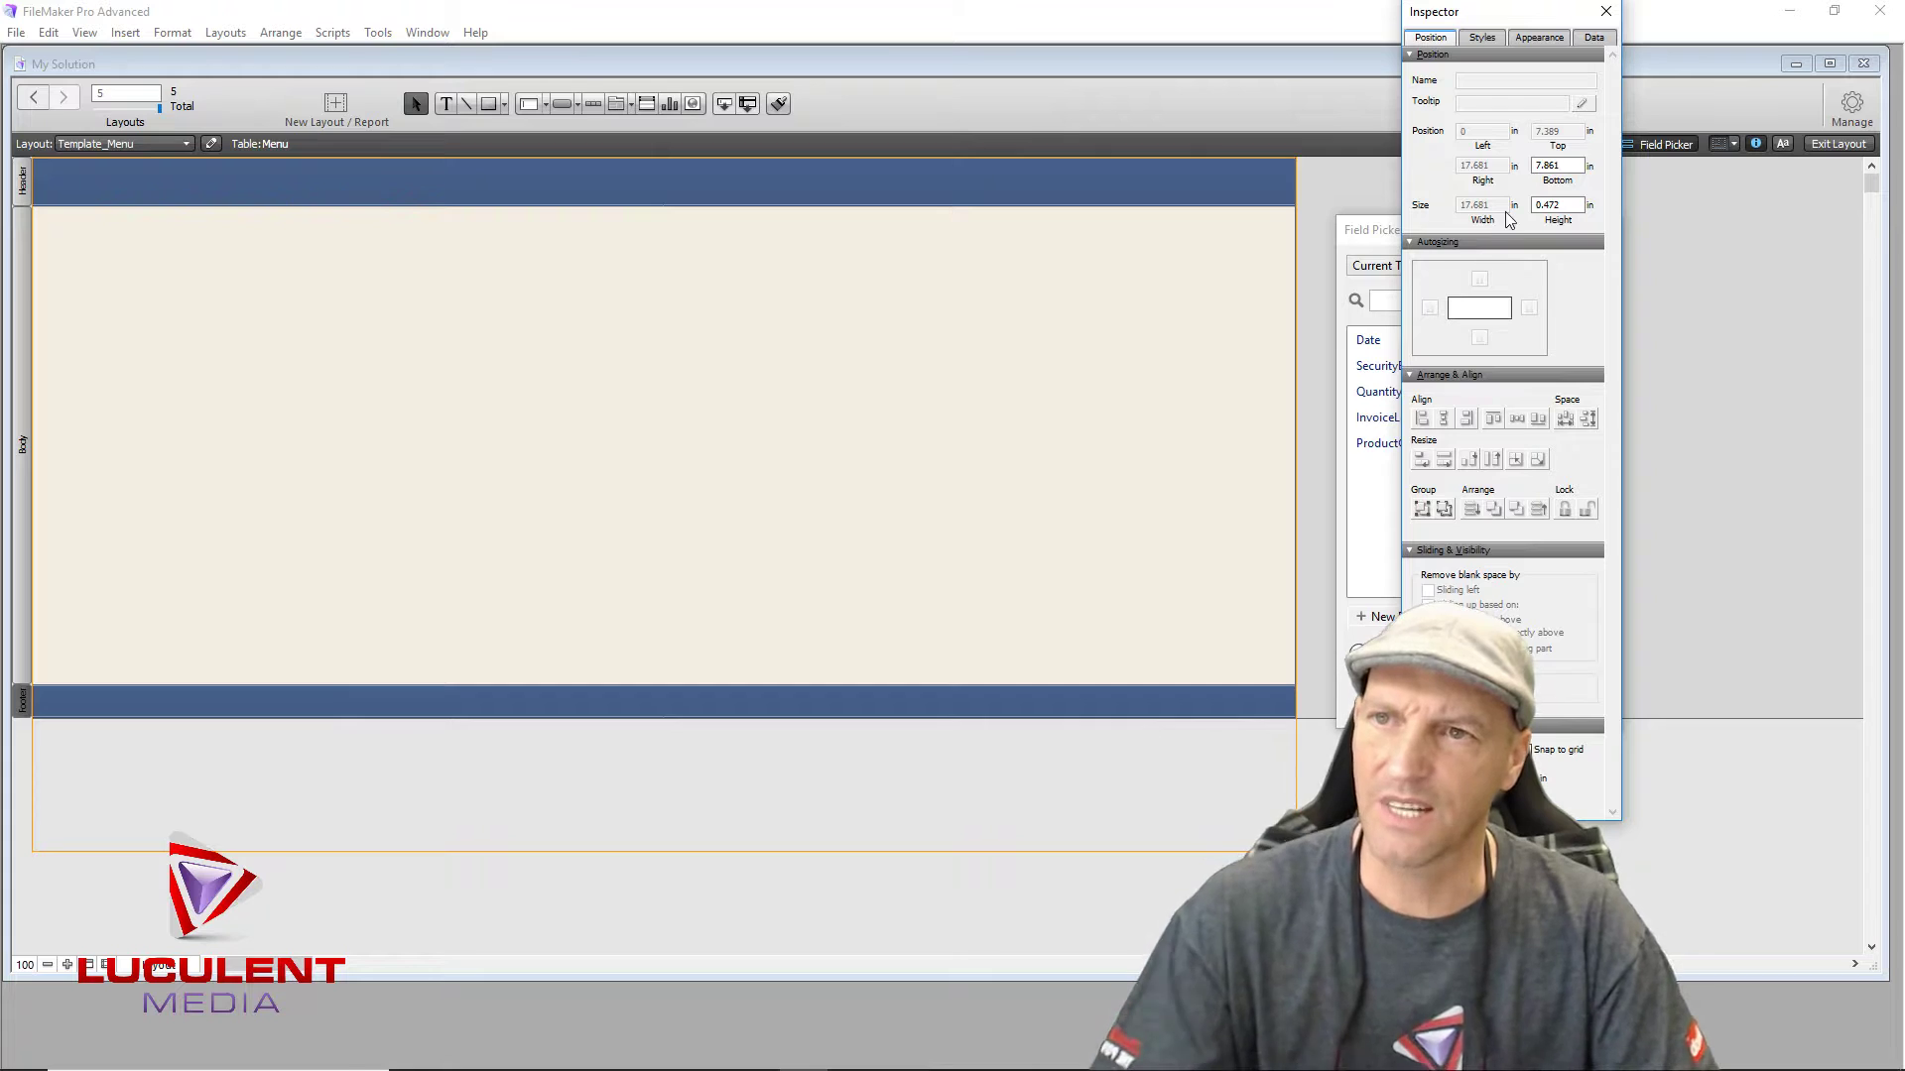
left_click(1516, 167)
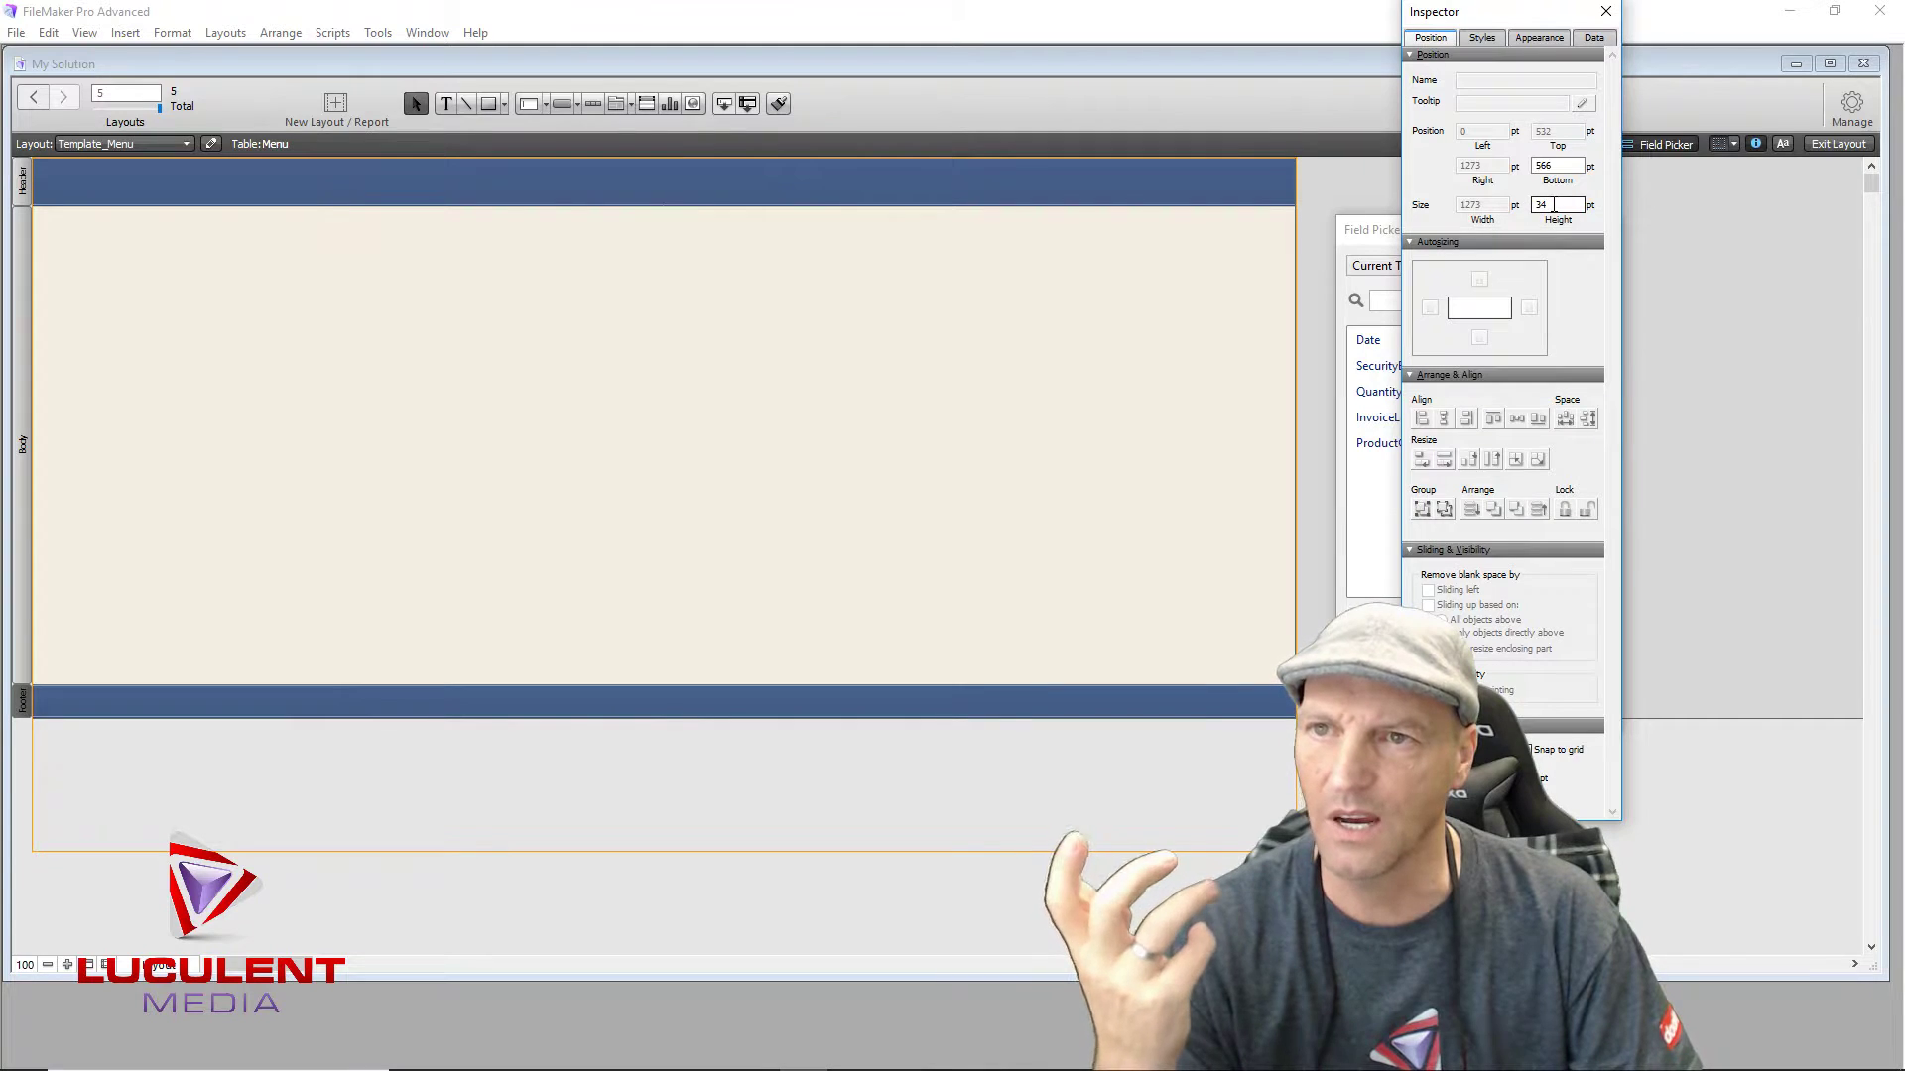
double_click(1536, 205)
type("35")
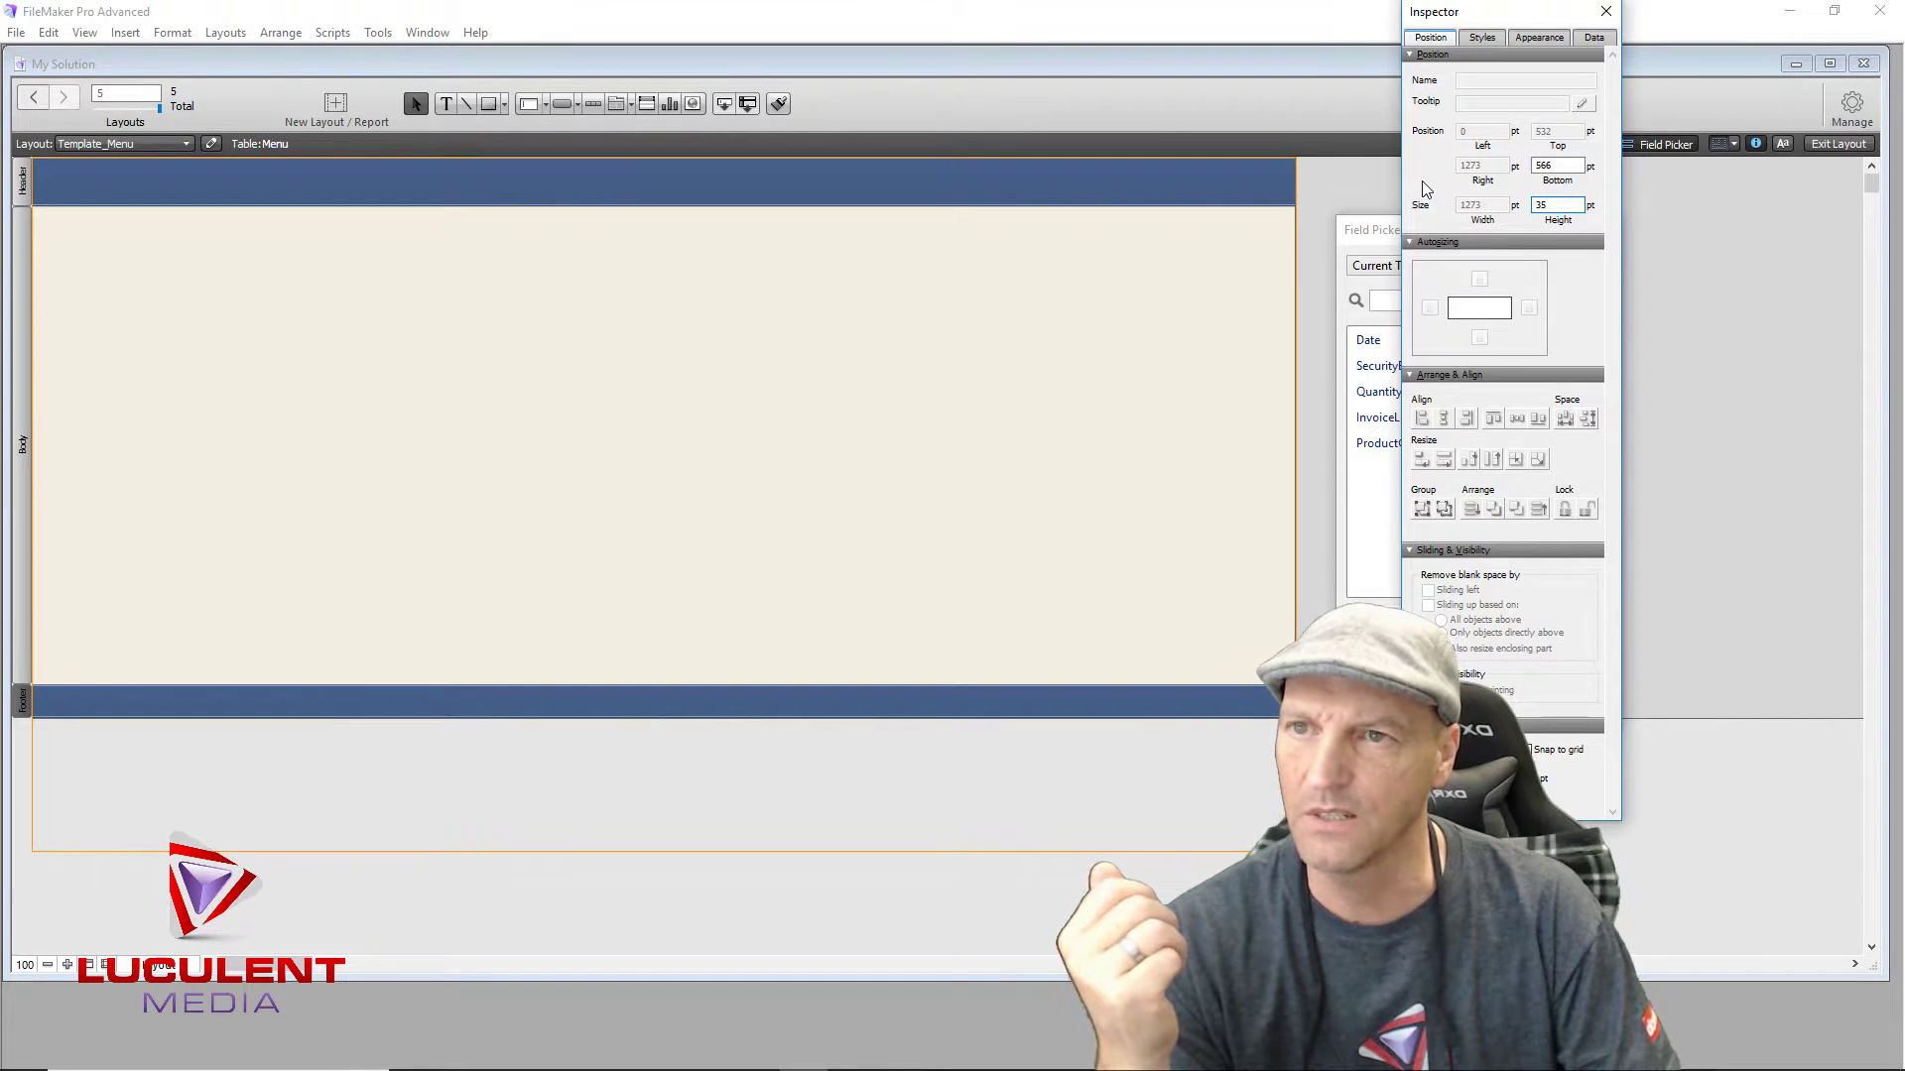
left_click(1254, 494)
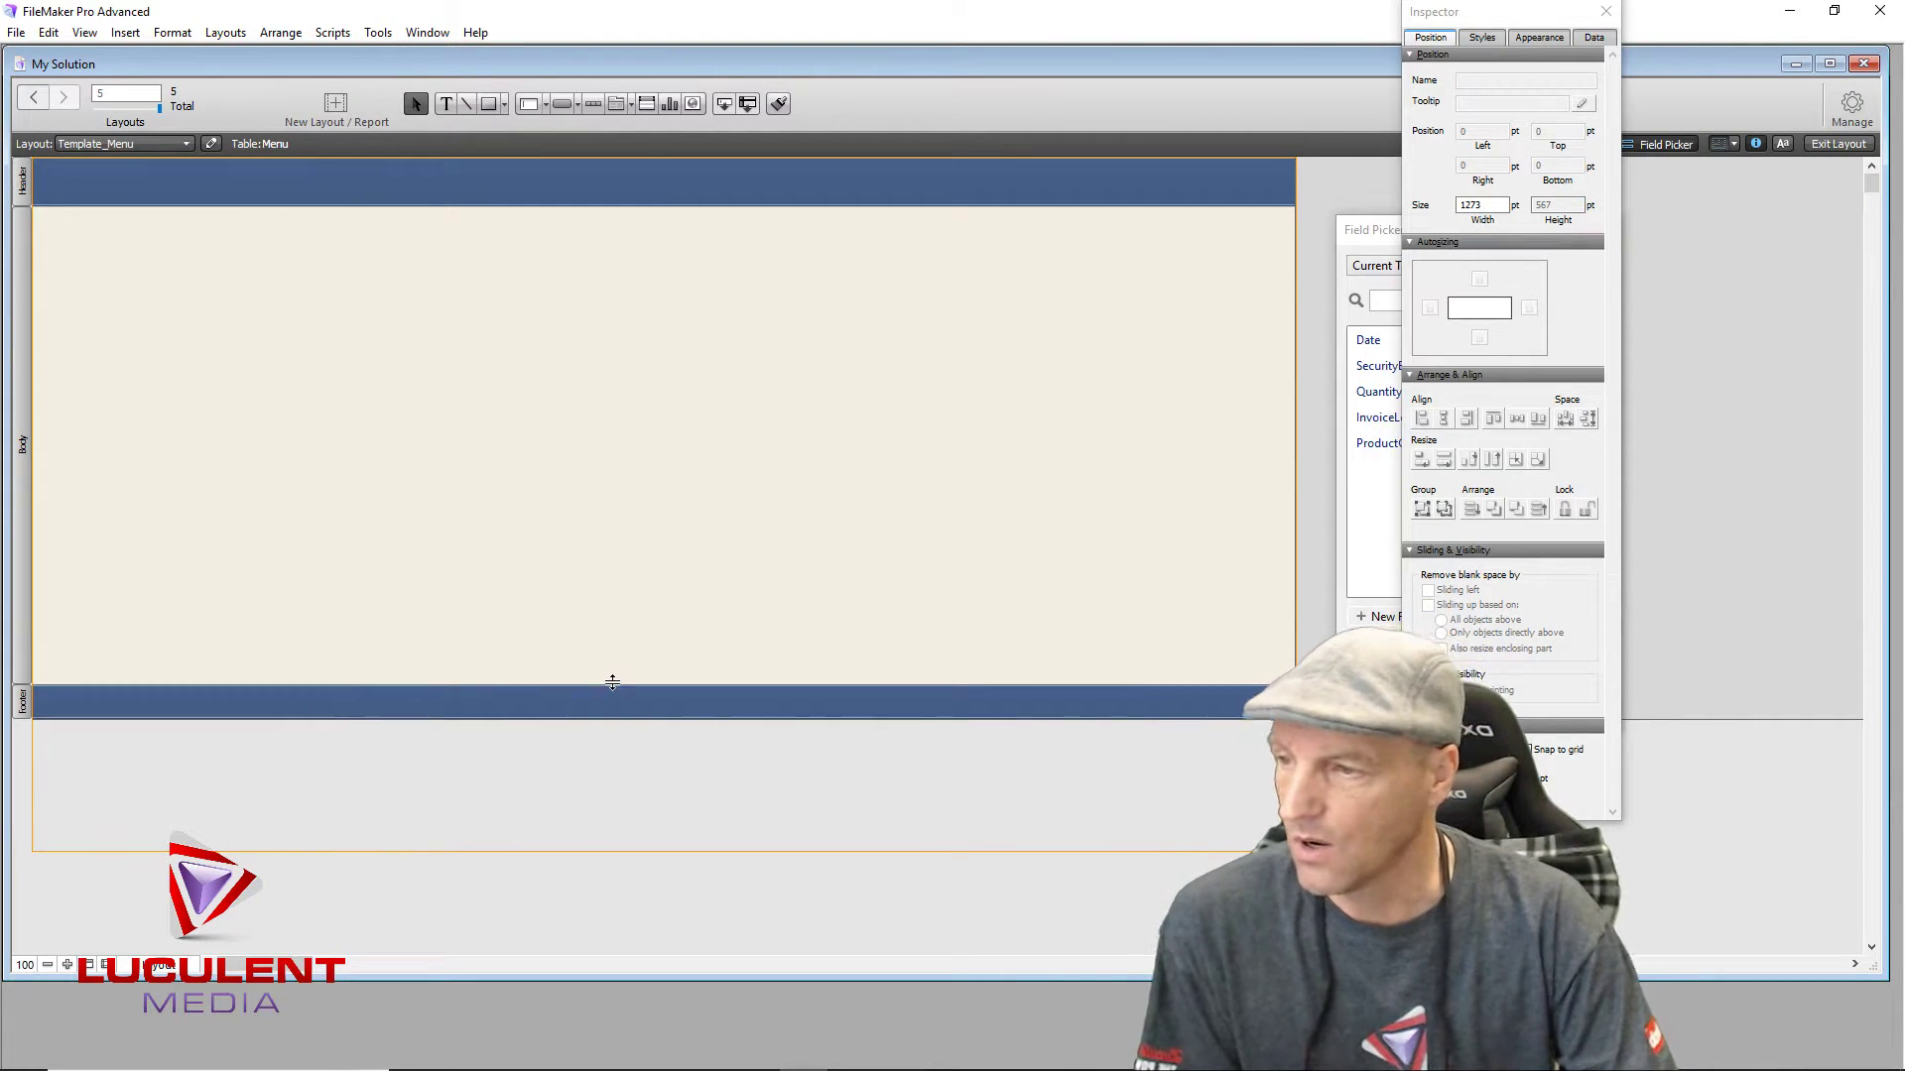
Step: Enlarge the body until the layout is about 701 pt high, and set the header's height to 70 pt
left_click_drag(633, 683, 609, 812)
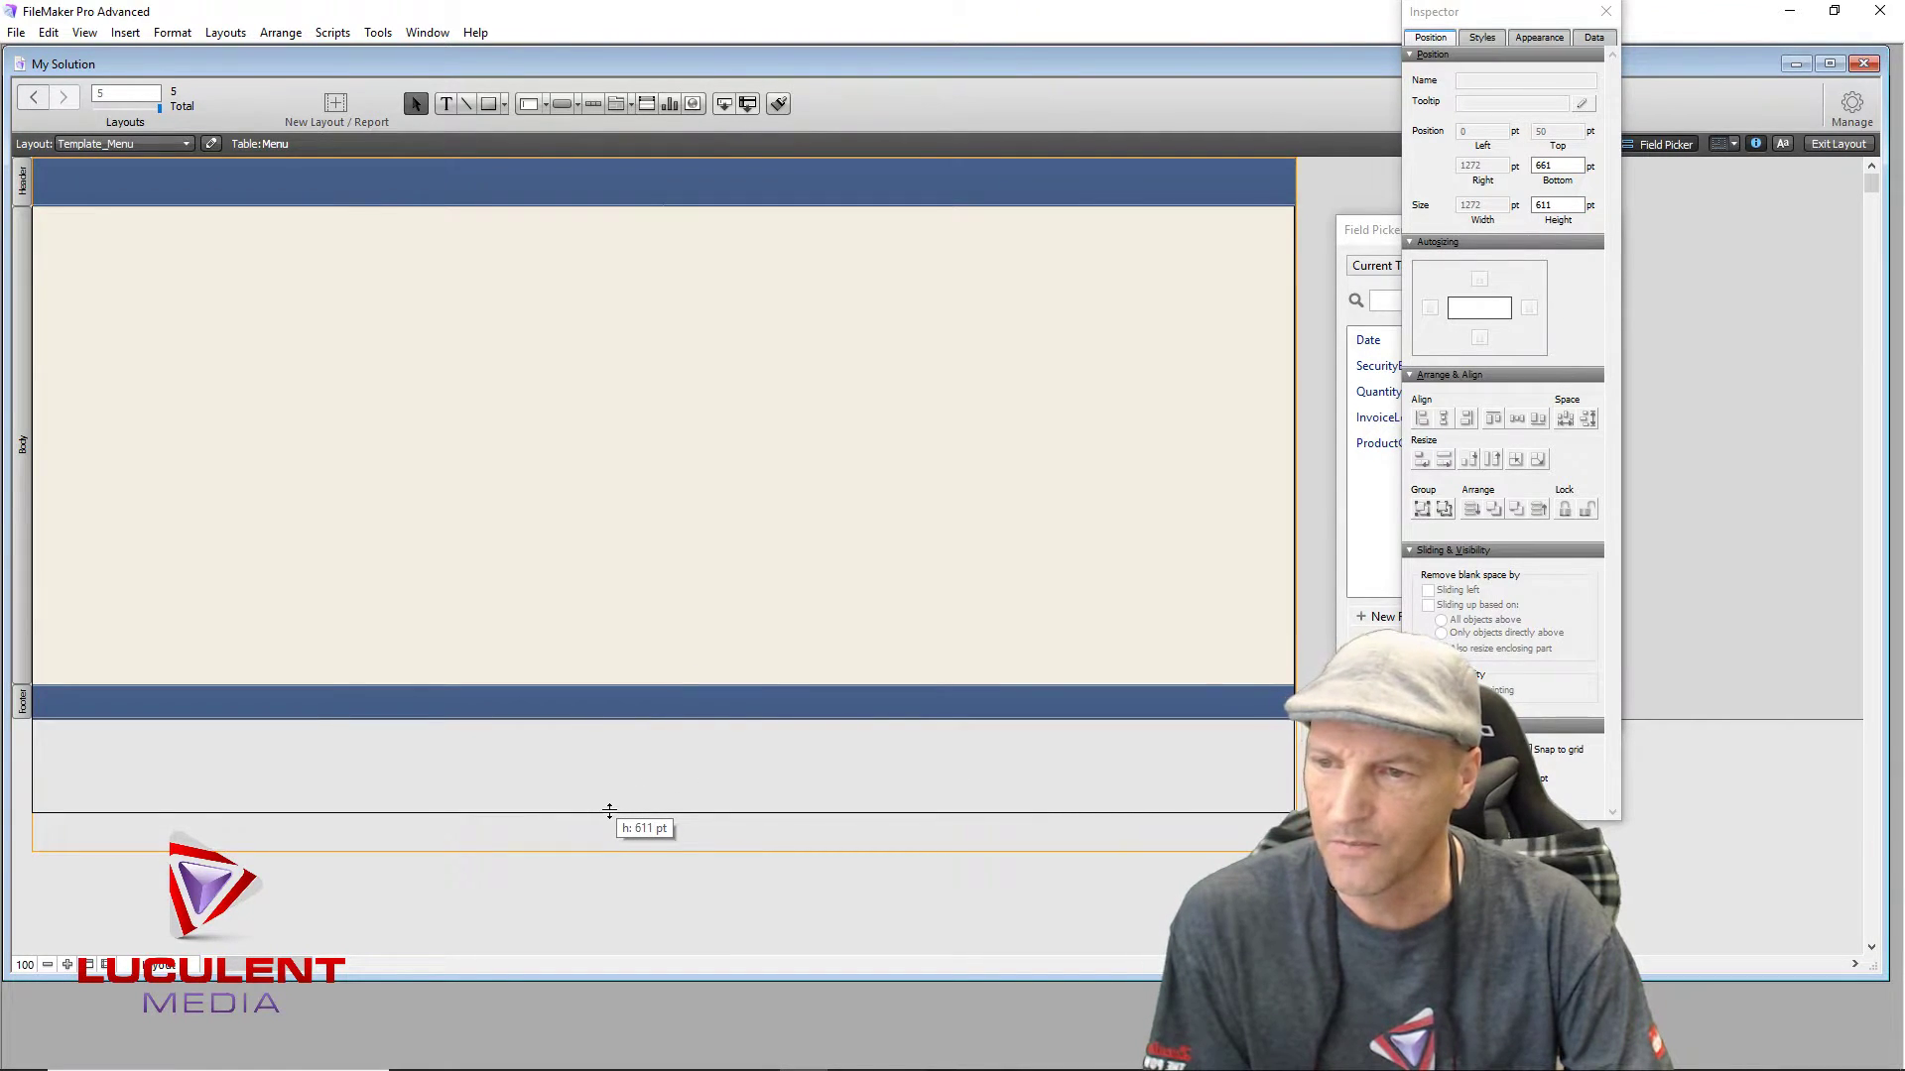
left_click_drag(609, 811, 607, 815)
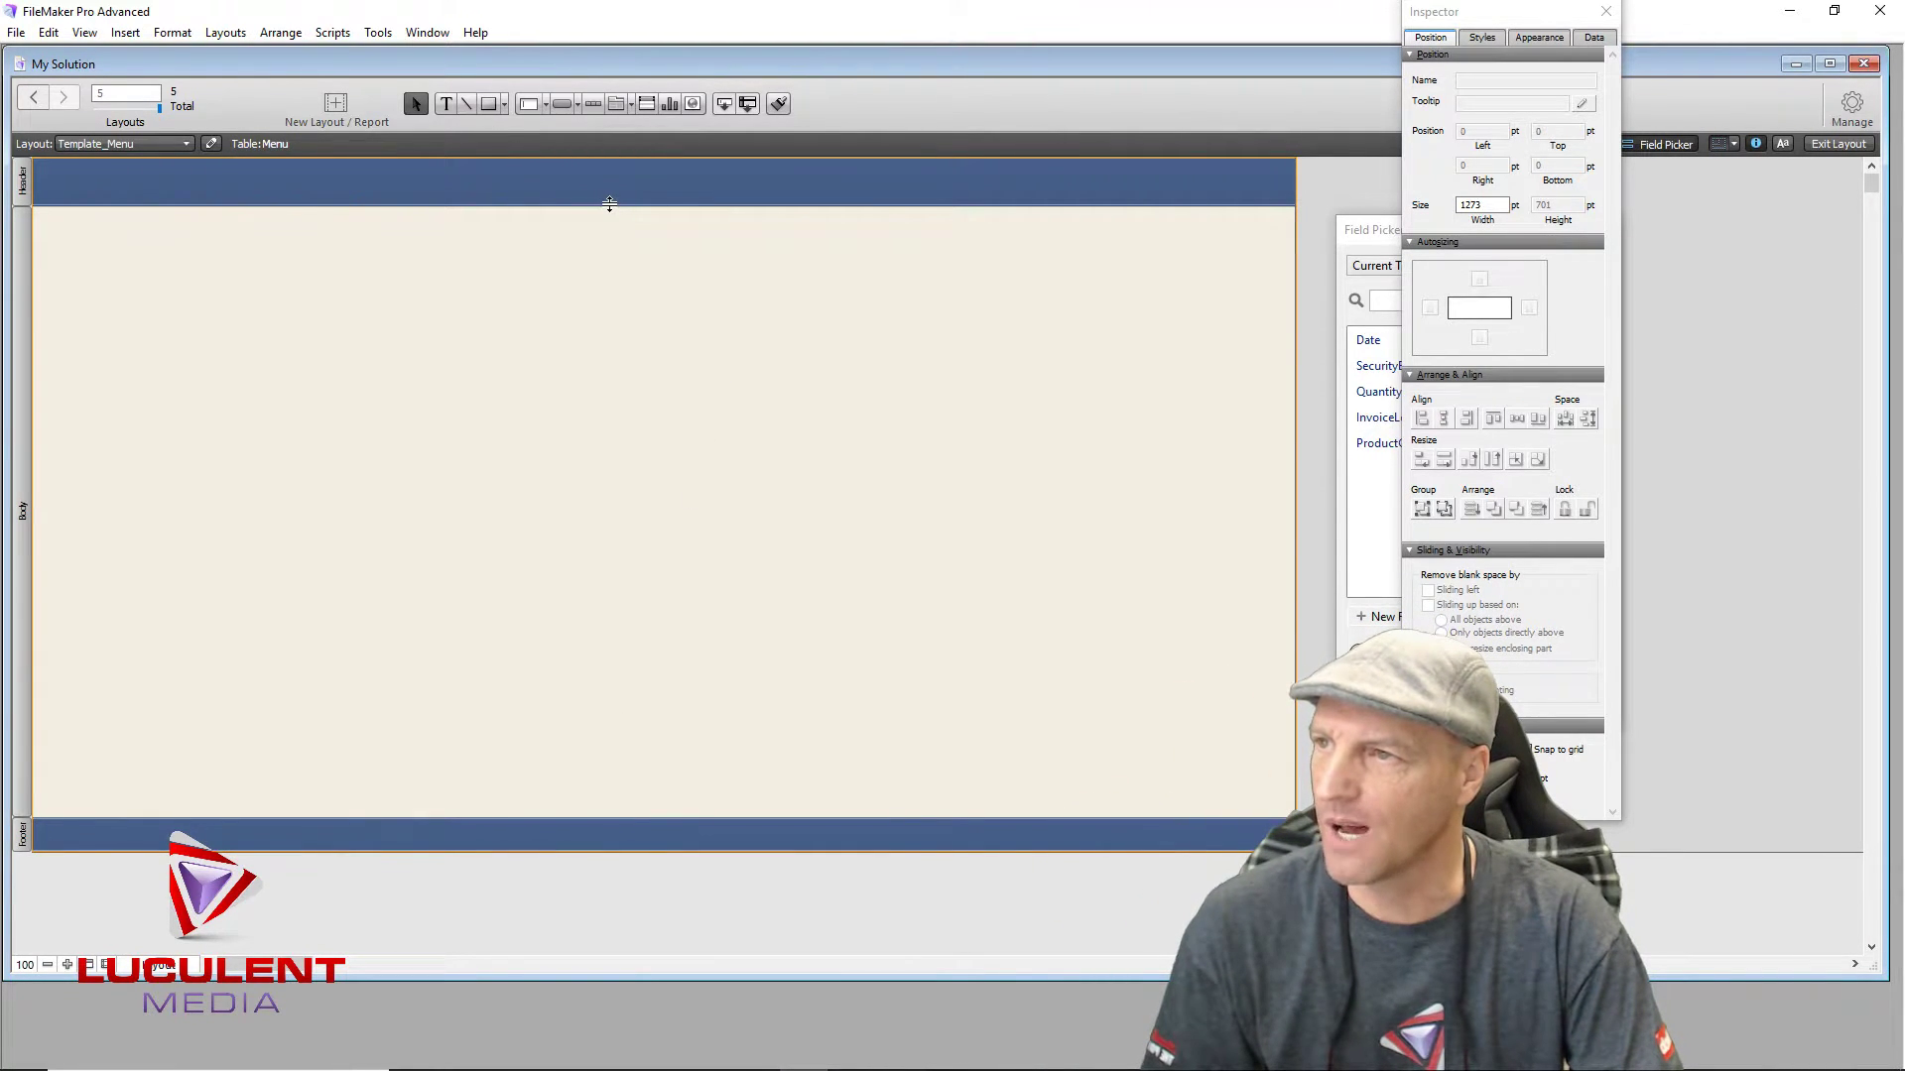
left_click_drag(609, 203, 598, 306)
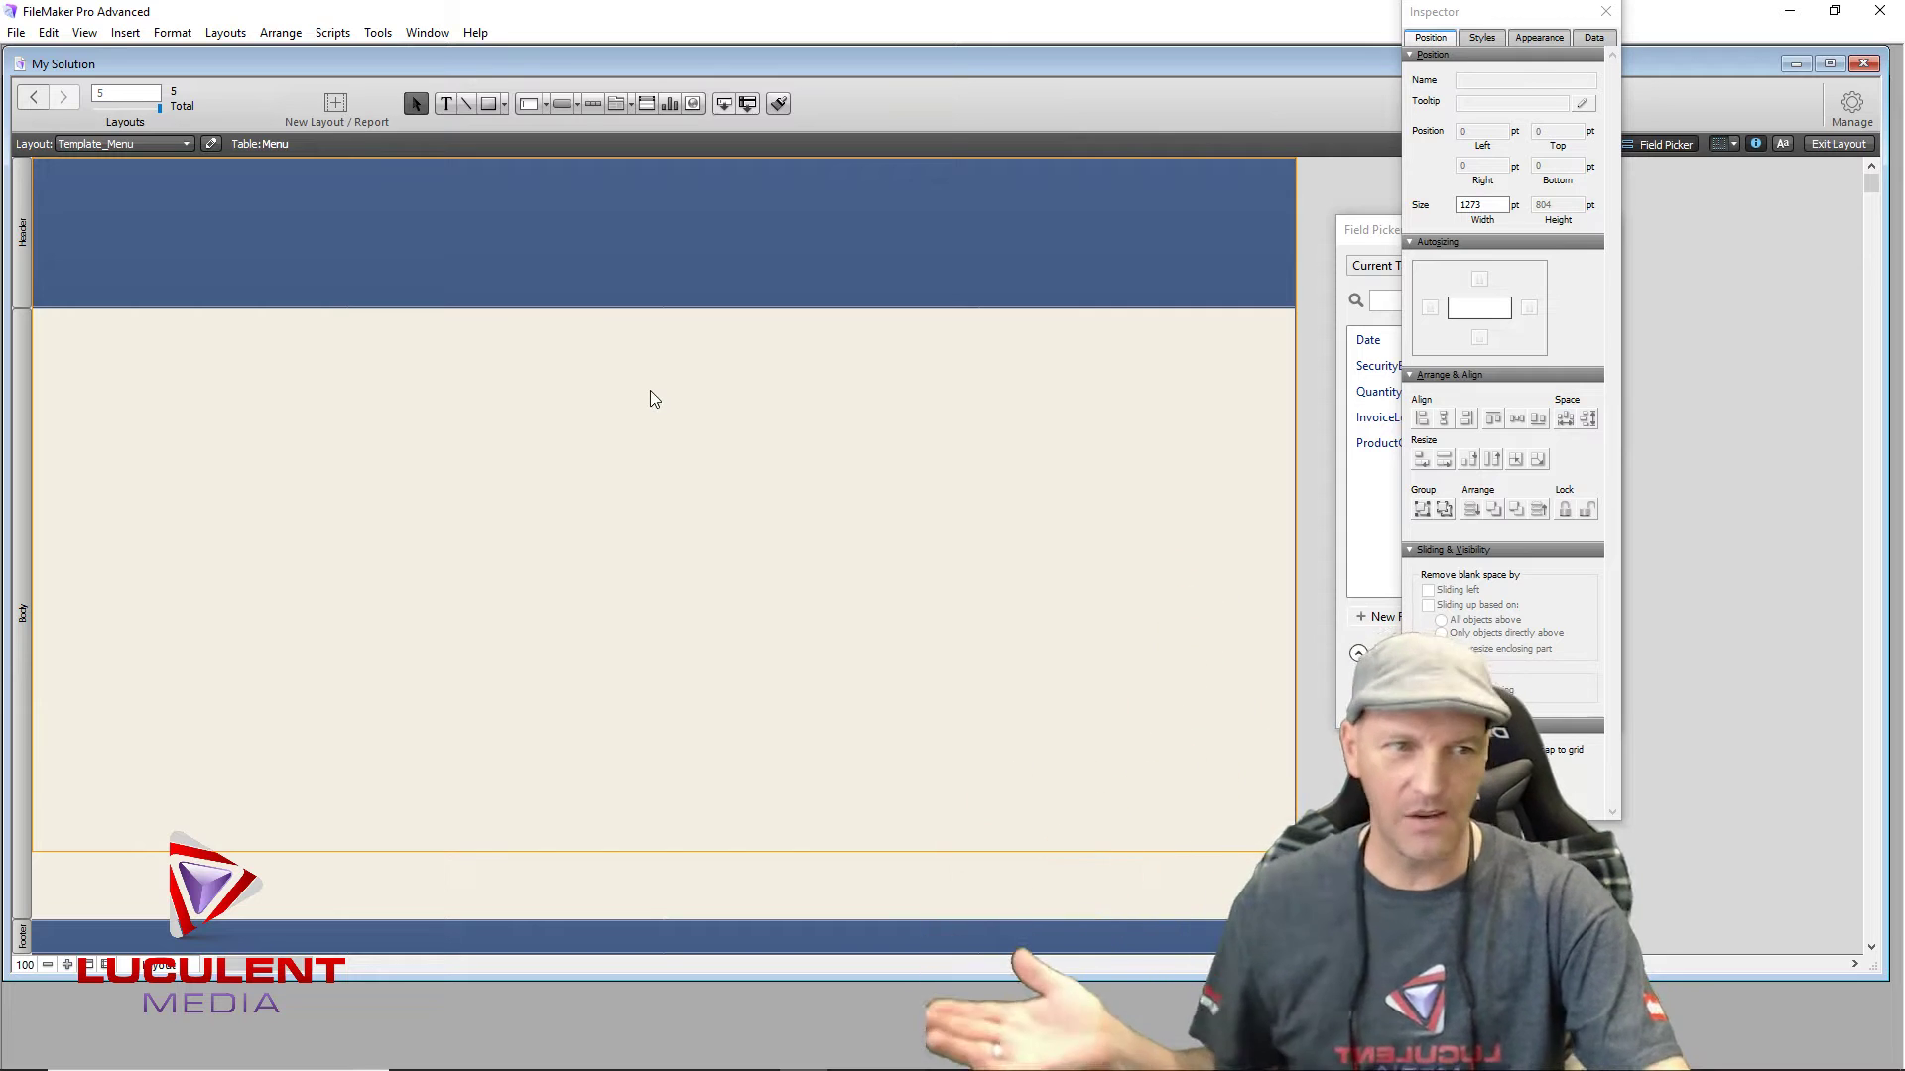
left_click(22, 230)
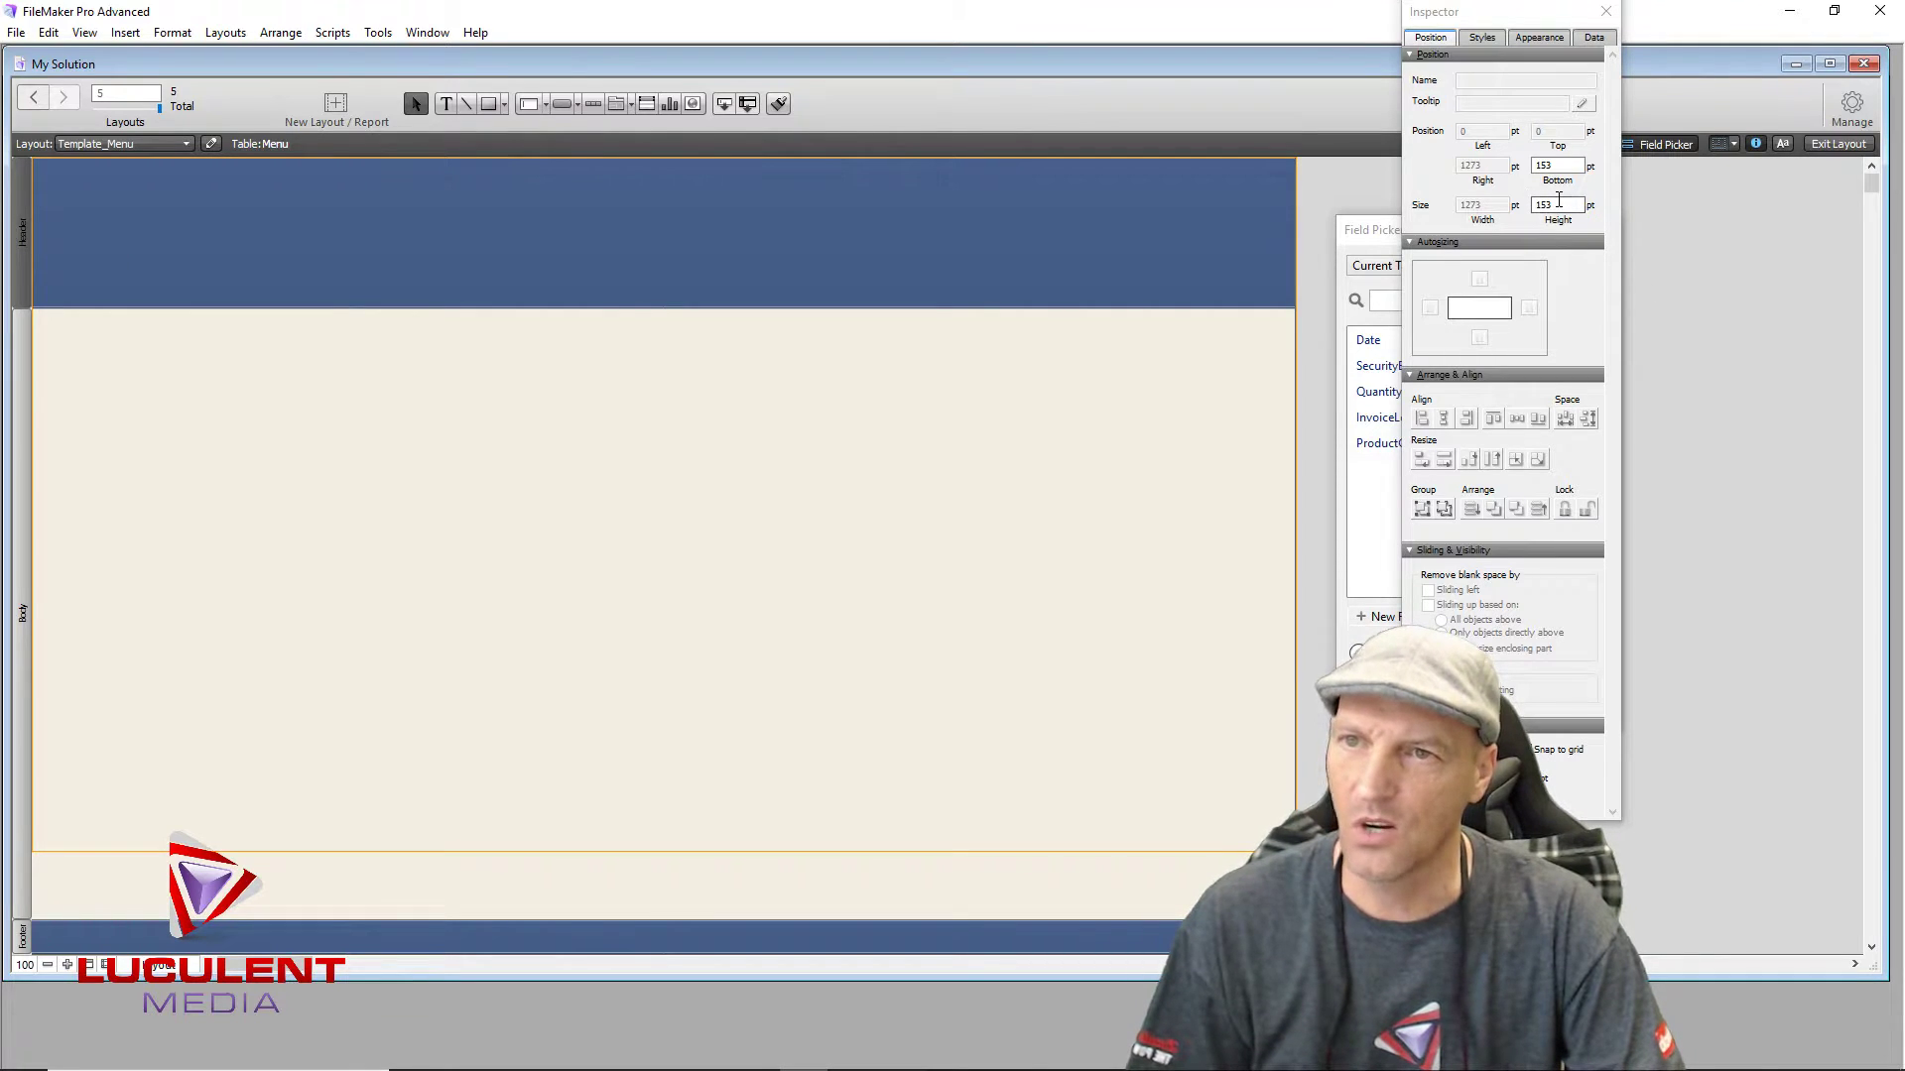
double_click(1558, 205)
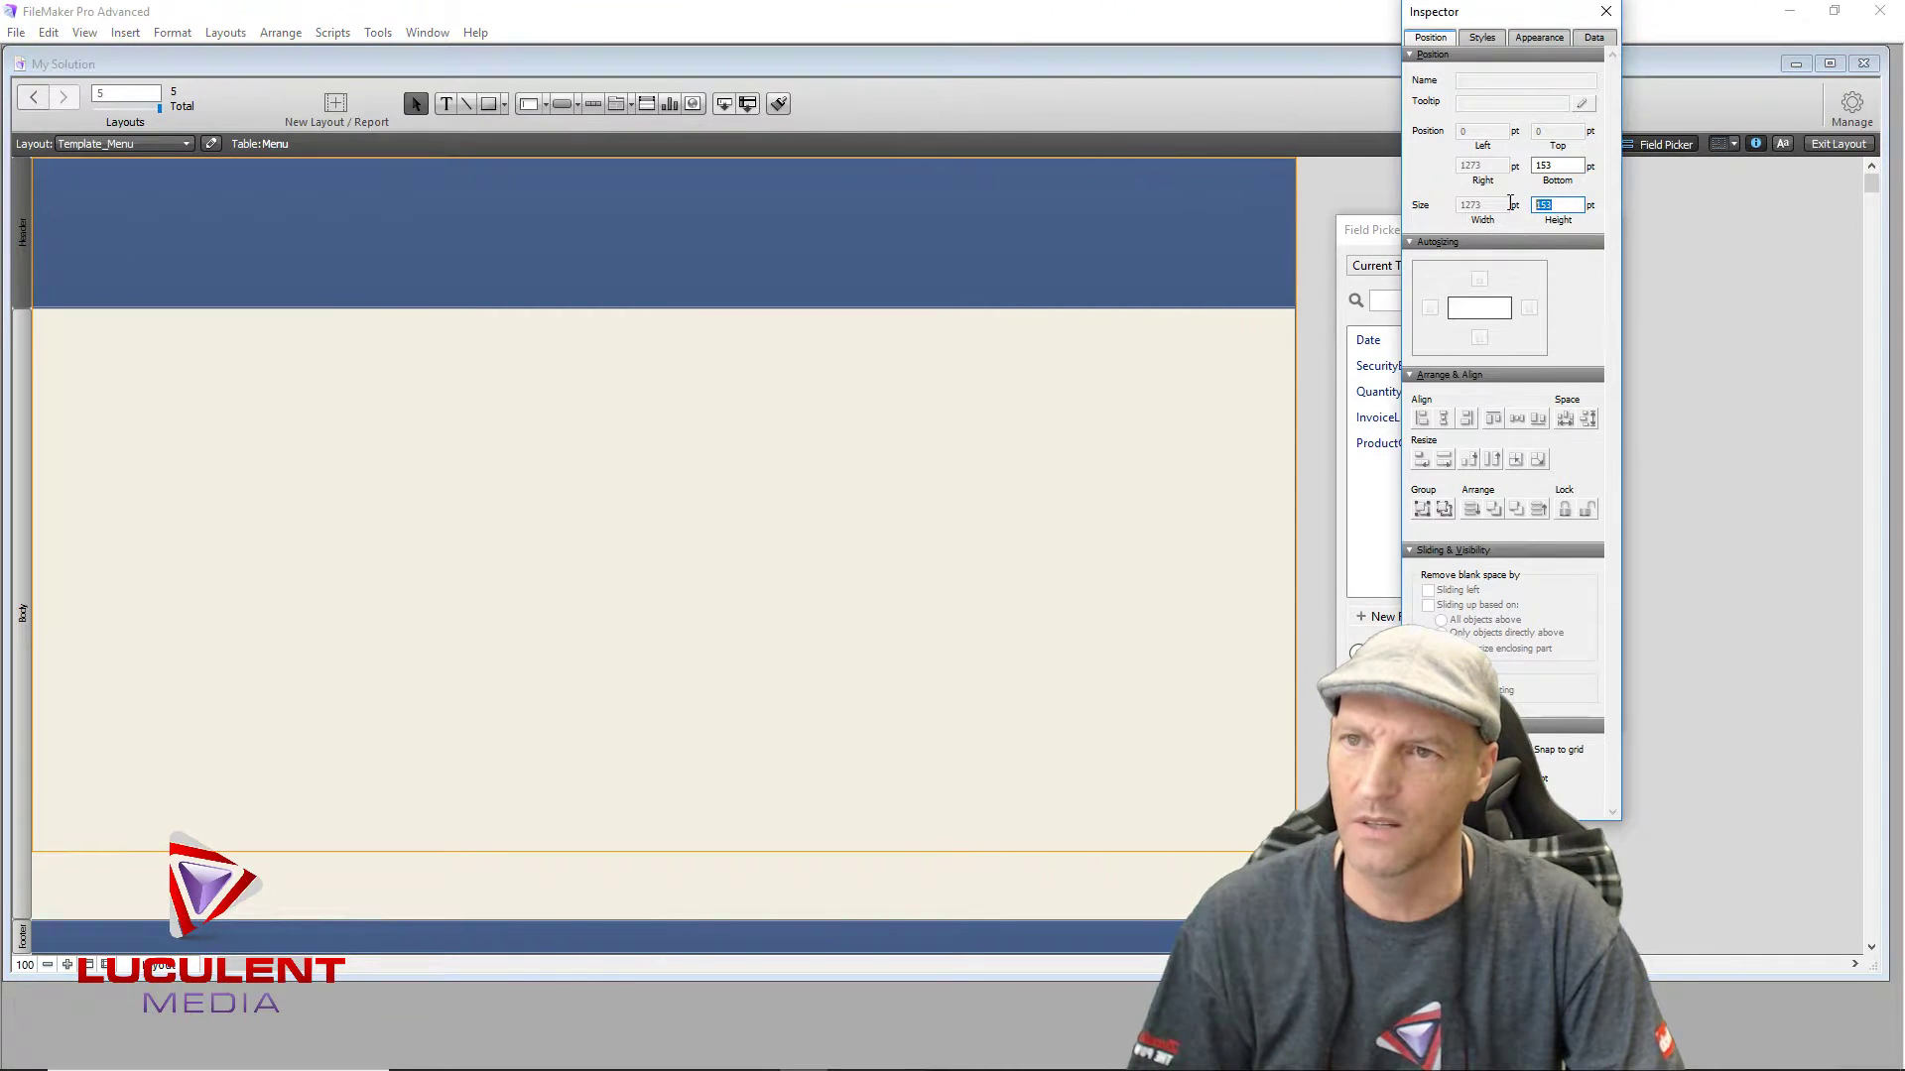
type("70")
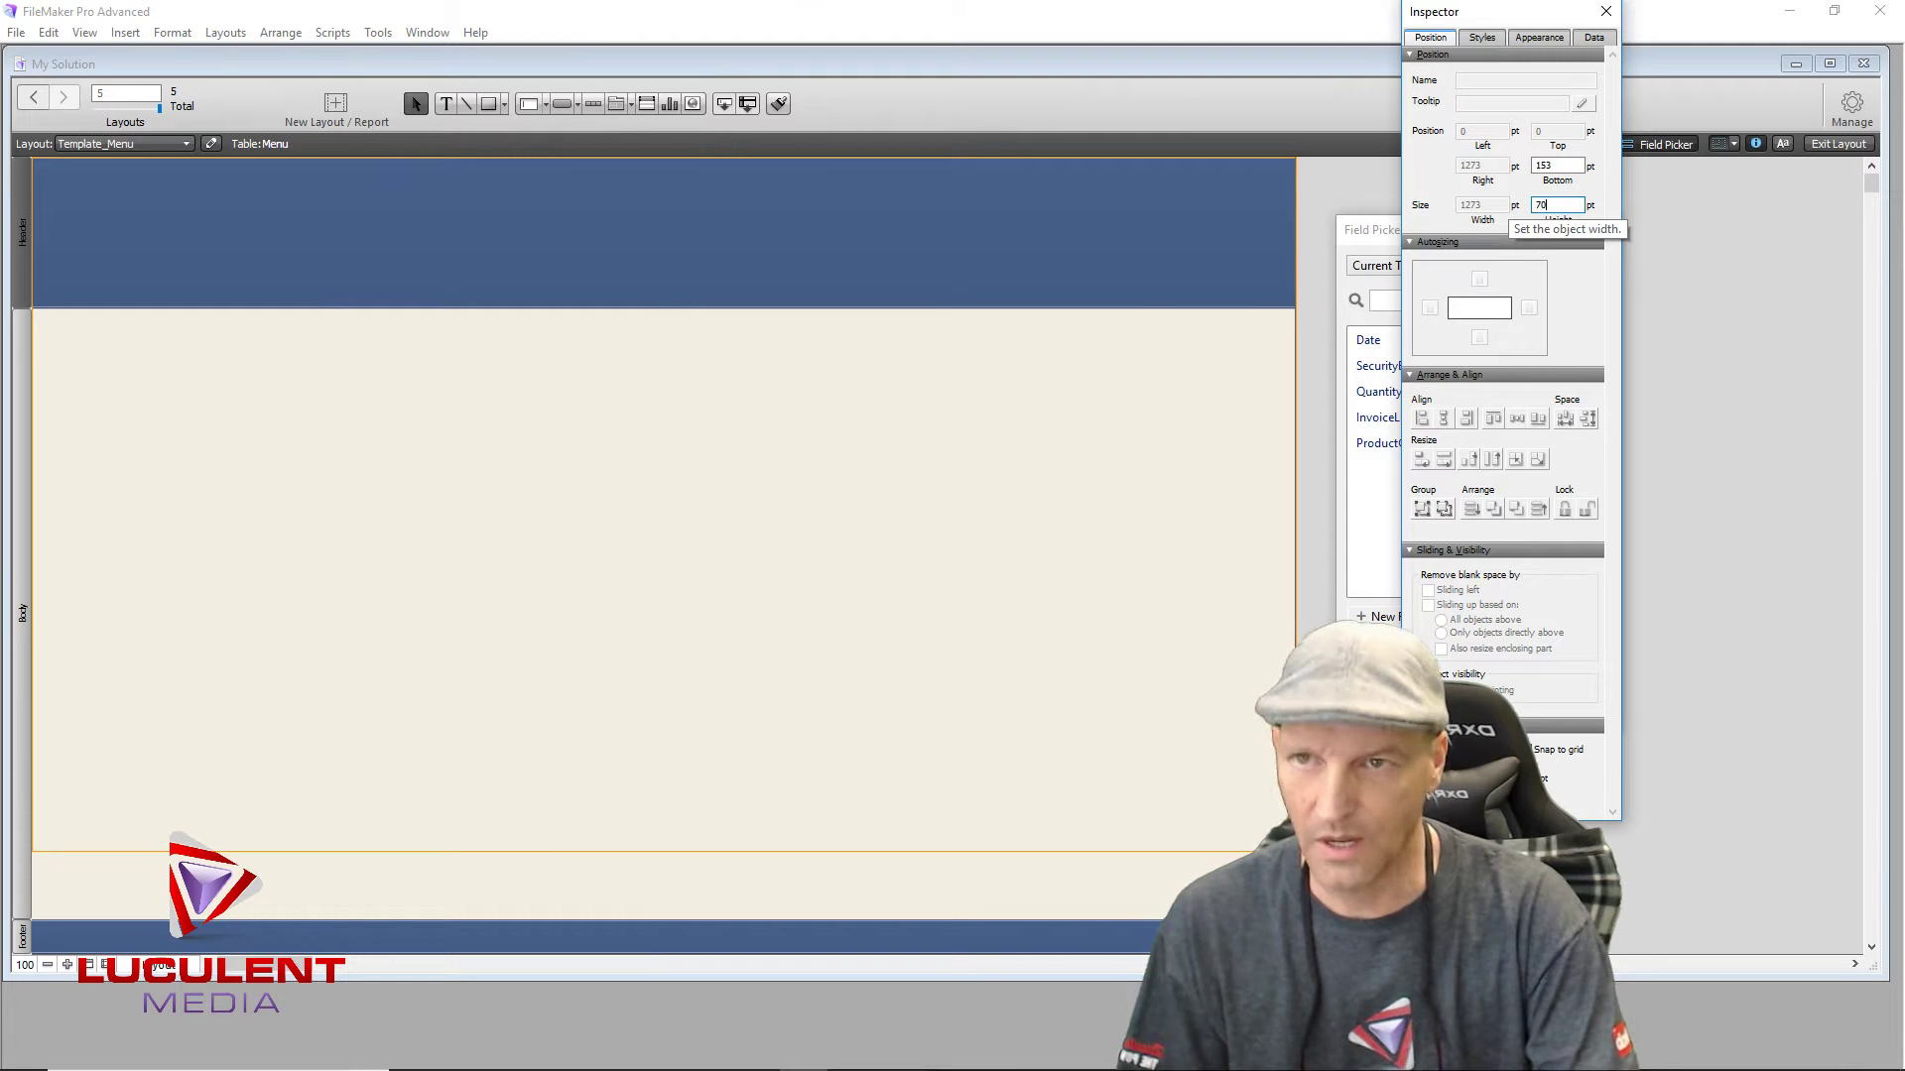
left_click(1143, 401)
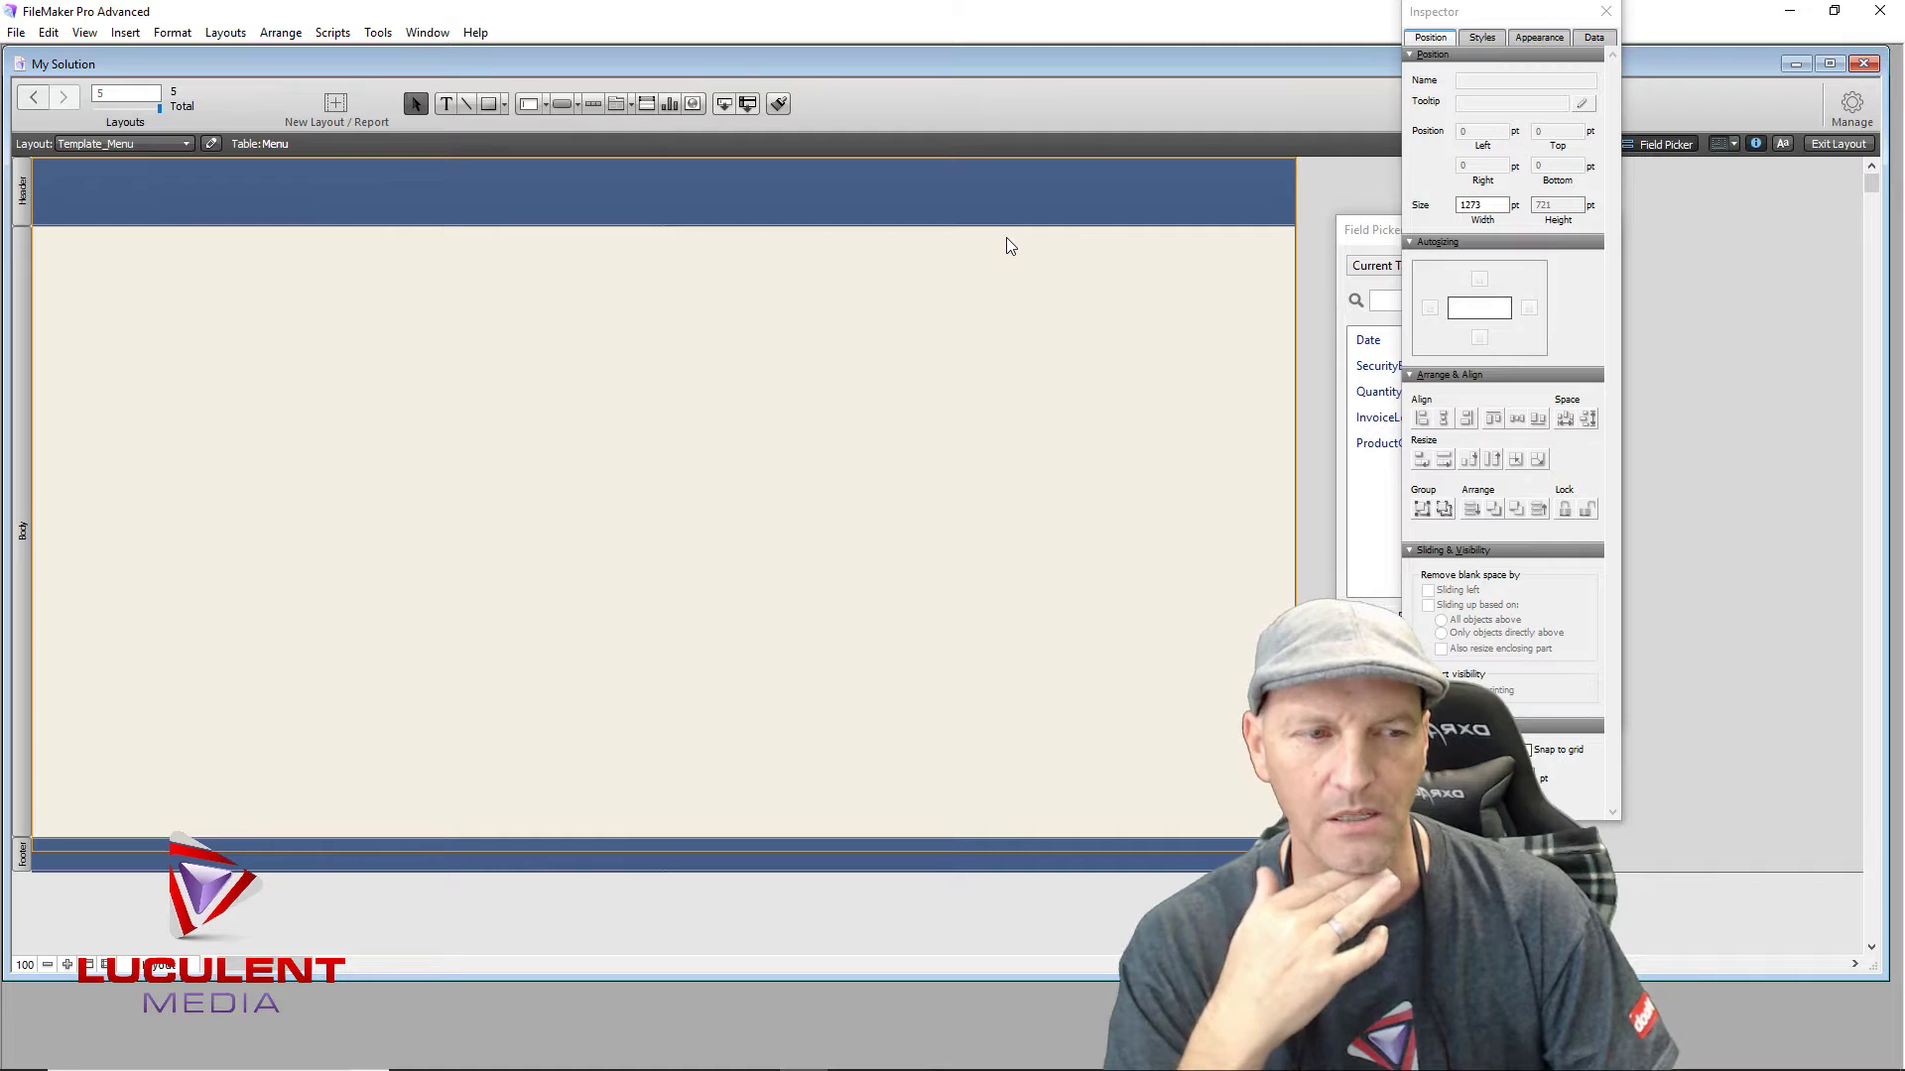
Step: Add the text "Luculent Media" to the layout's header
left_click(445, 103)
left_click(413, 188)
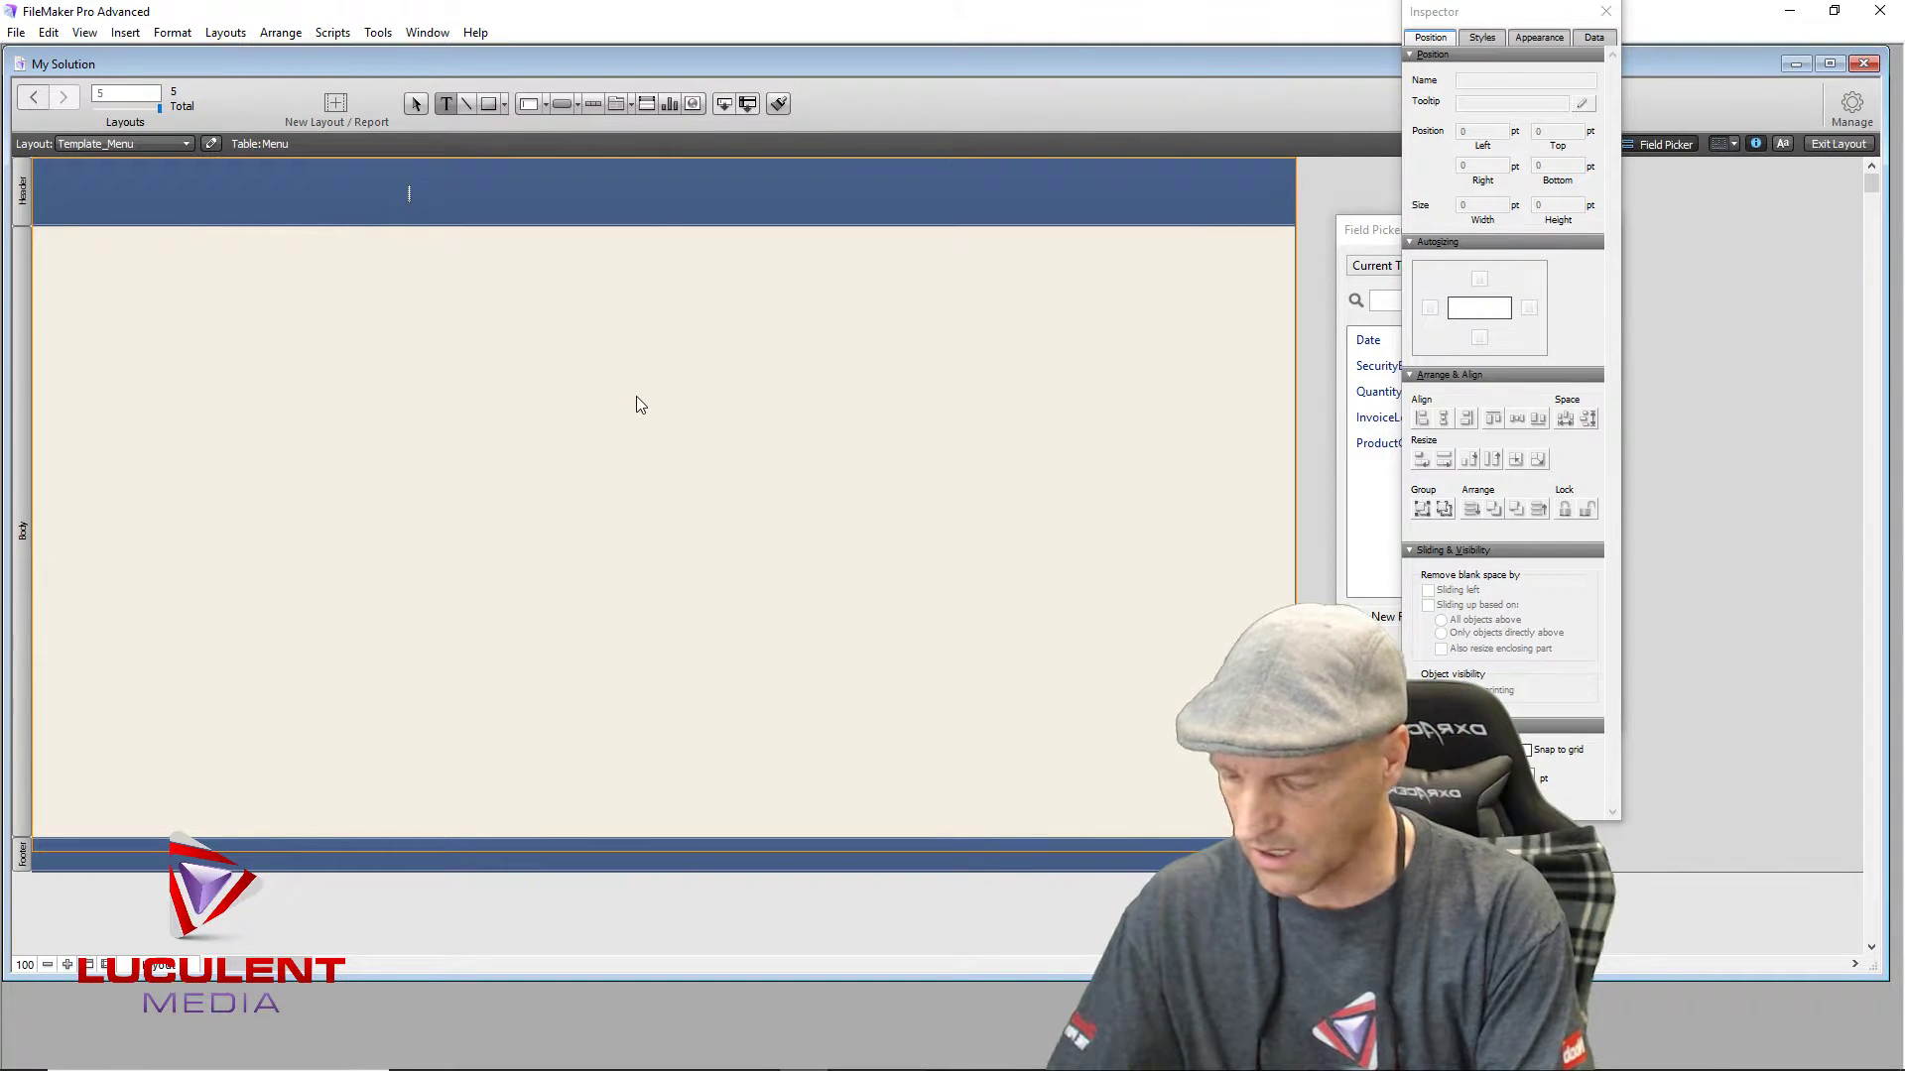
type("Lu")
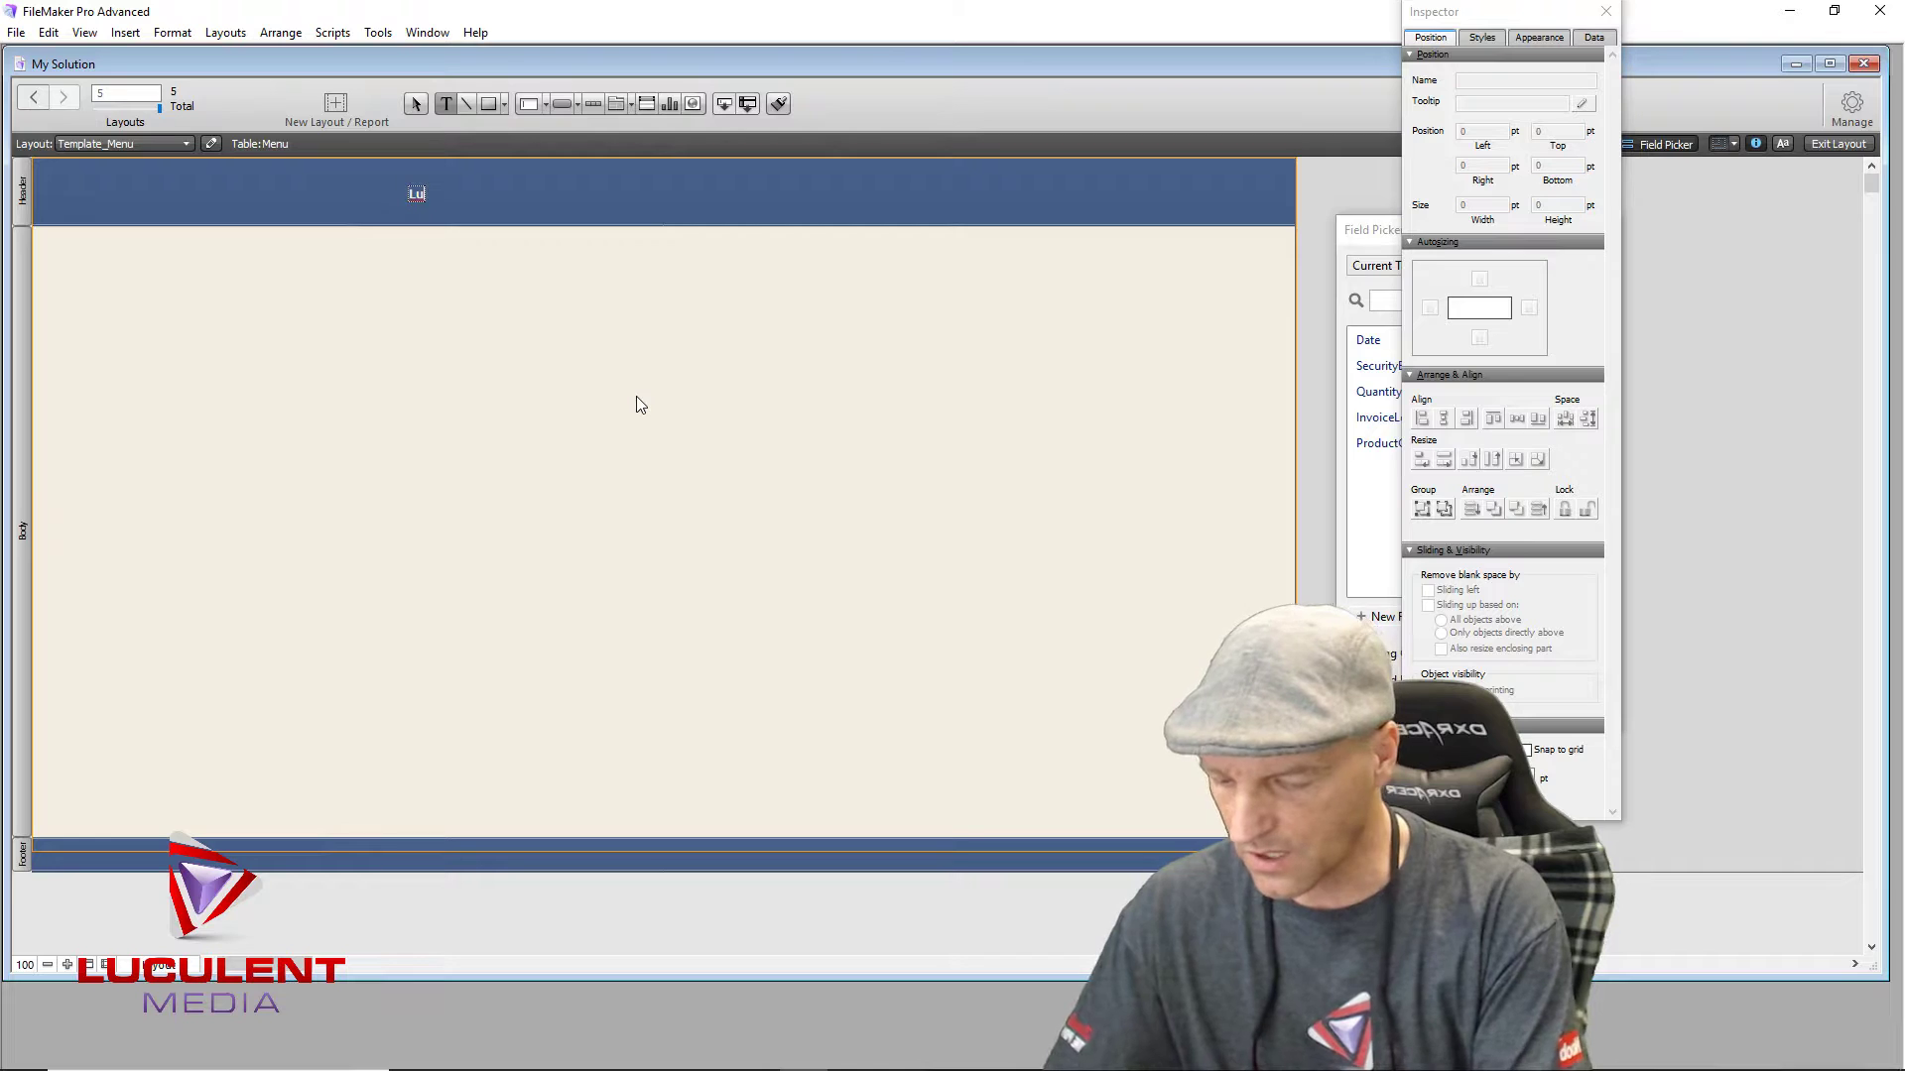
type("culent media")
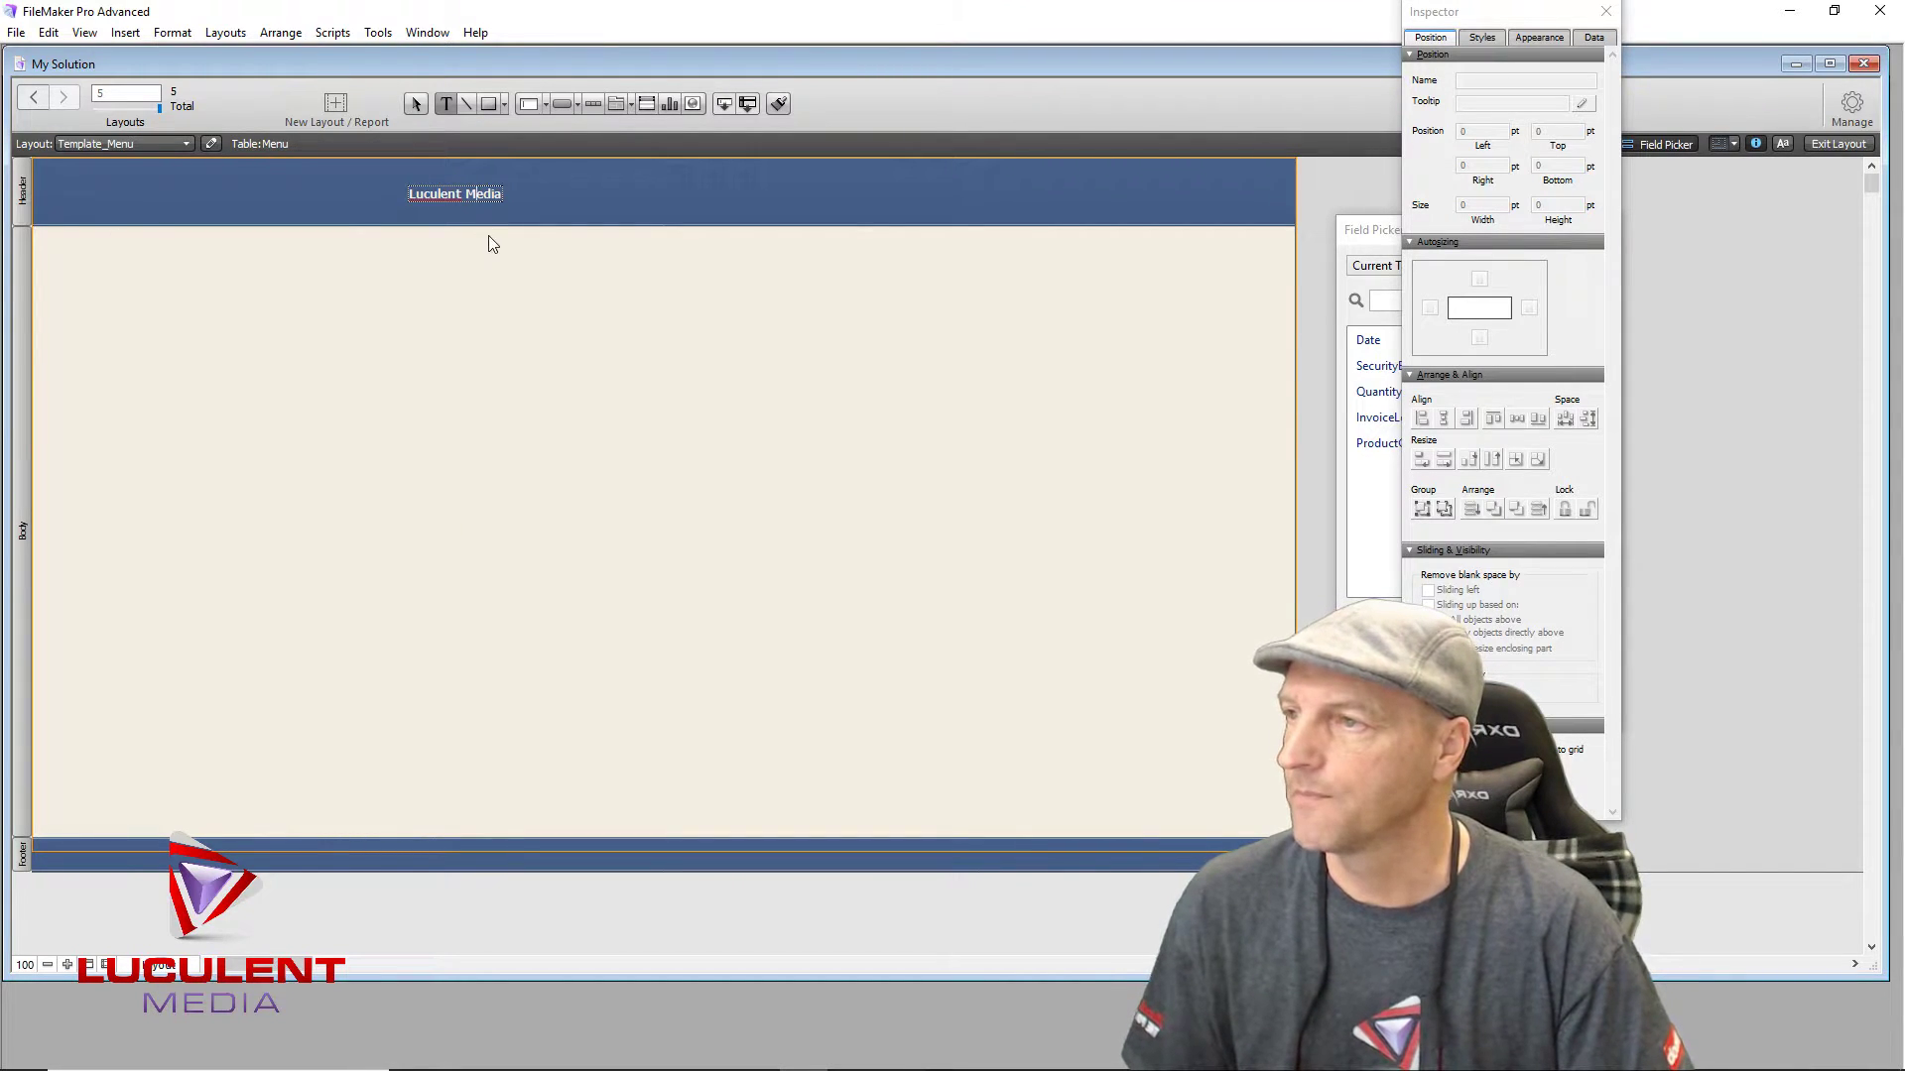
key("Escape")
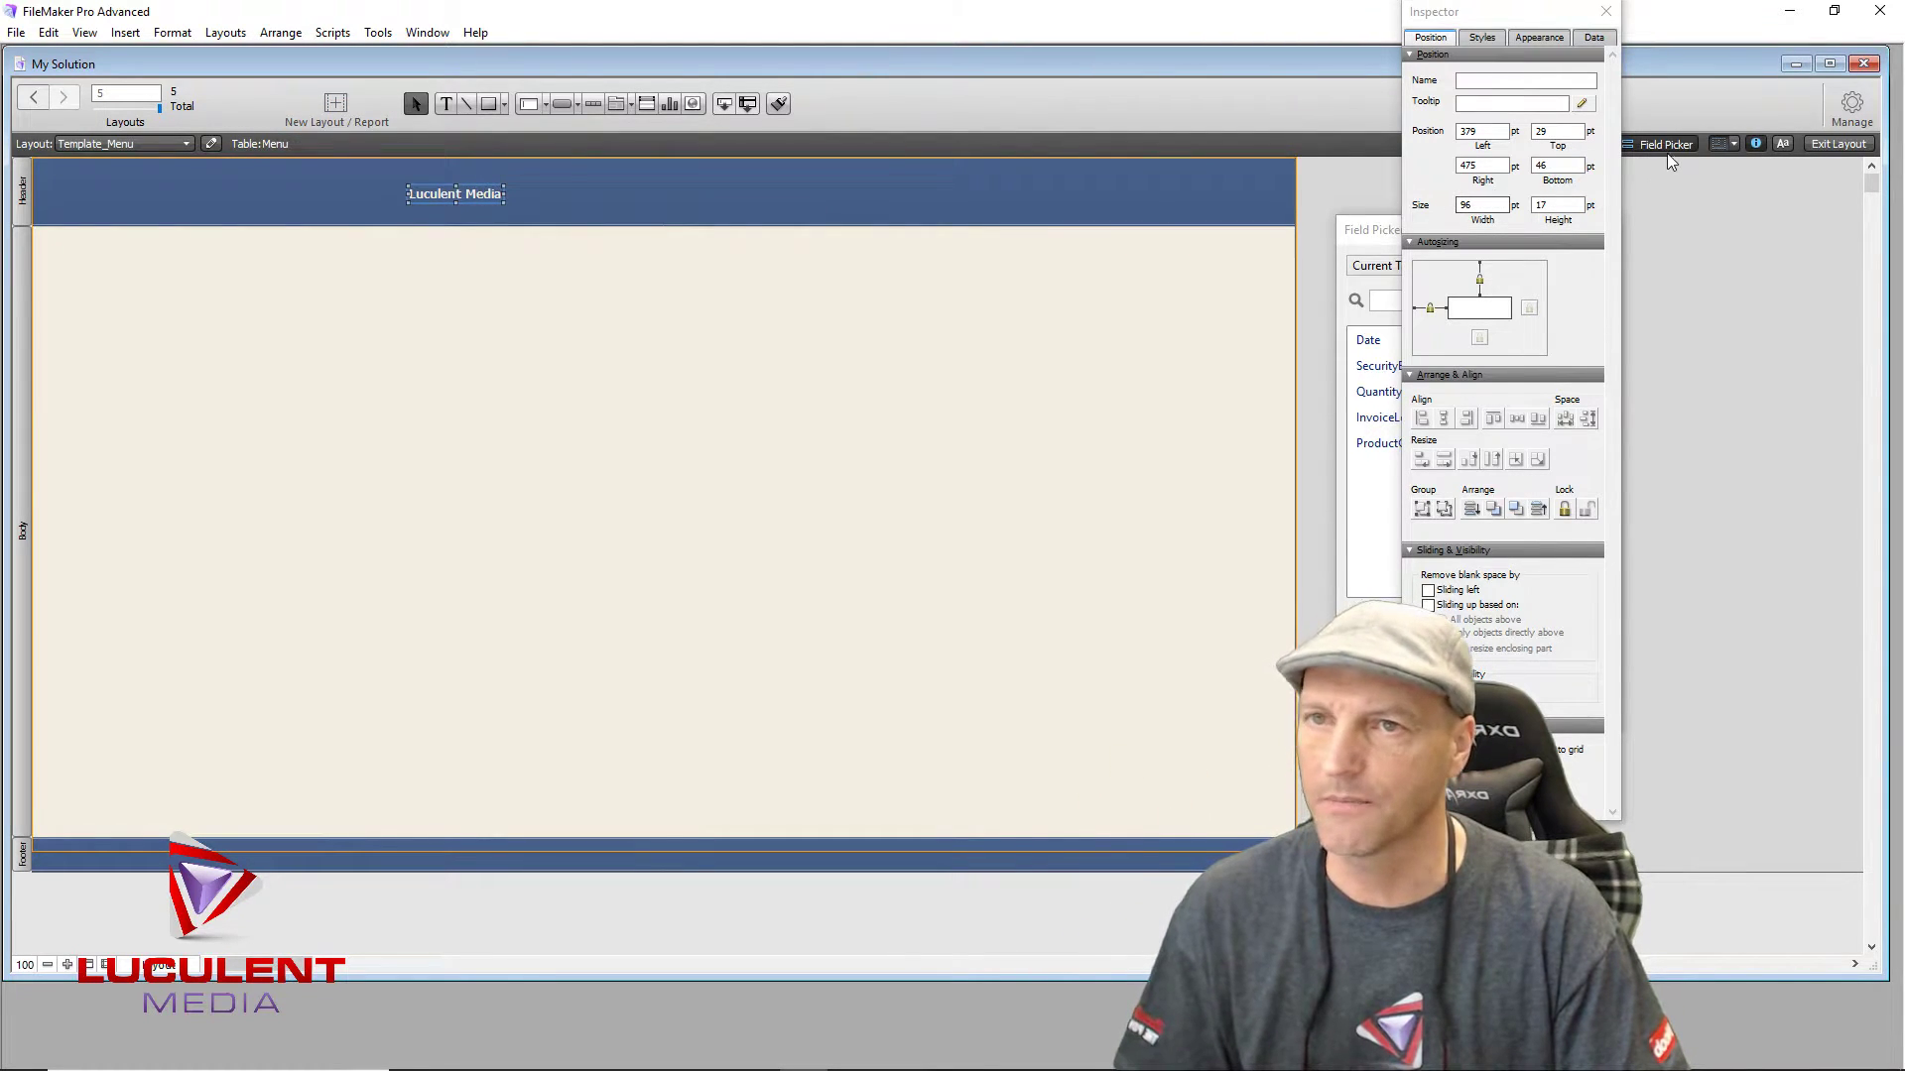
Step: Set the Luculent Media title to 48 pt and move it to the header's left end, about 16 pt left and 5 pt top
left_click_drag(1541, 20, 1030, 37)
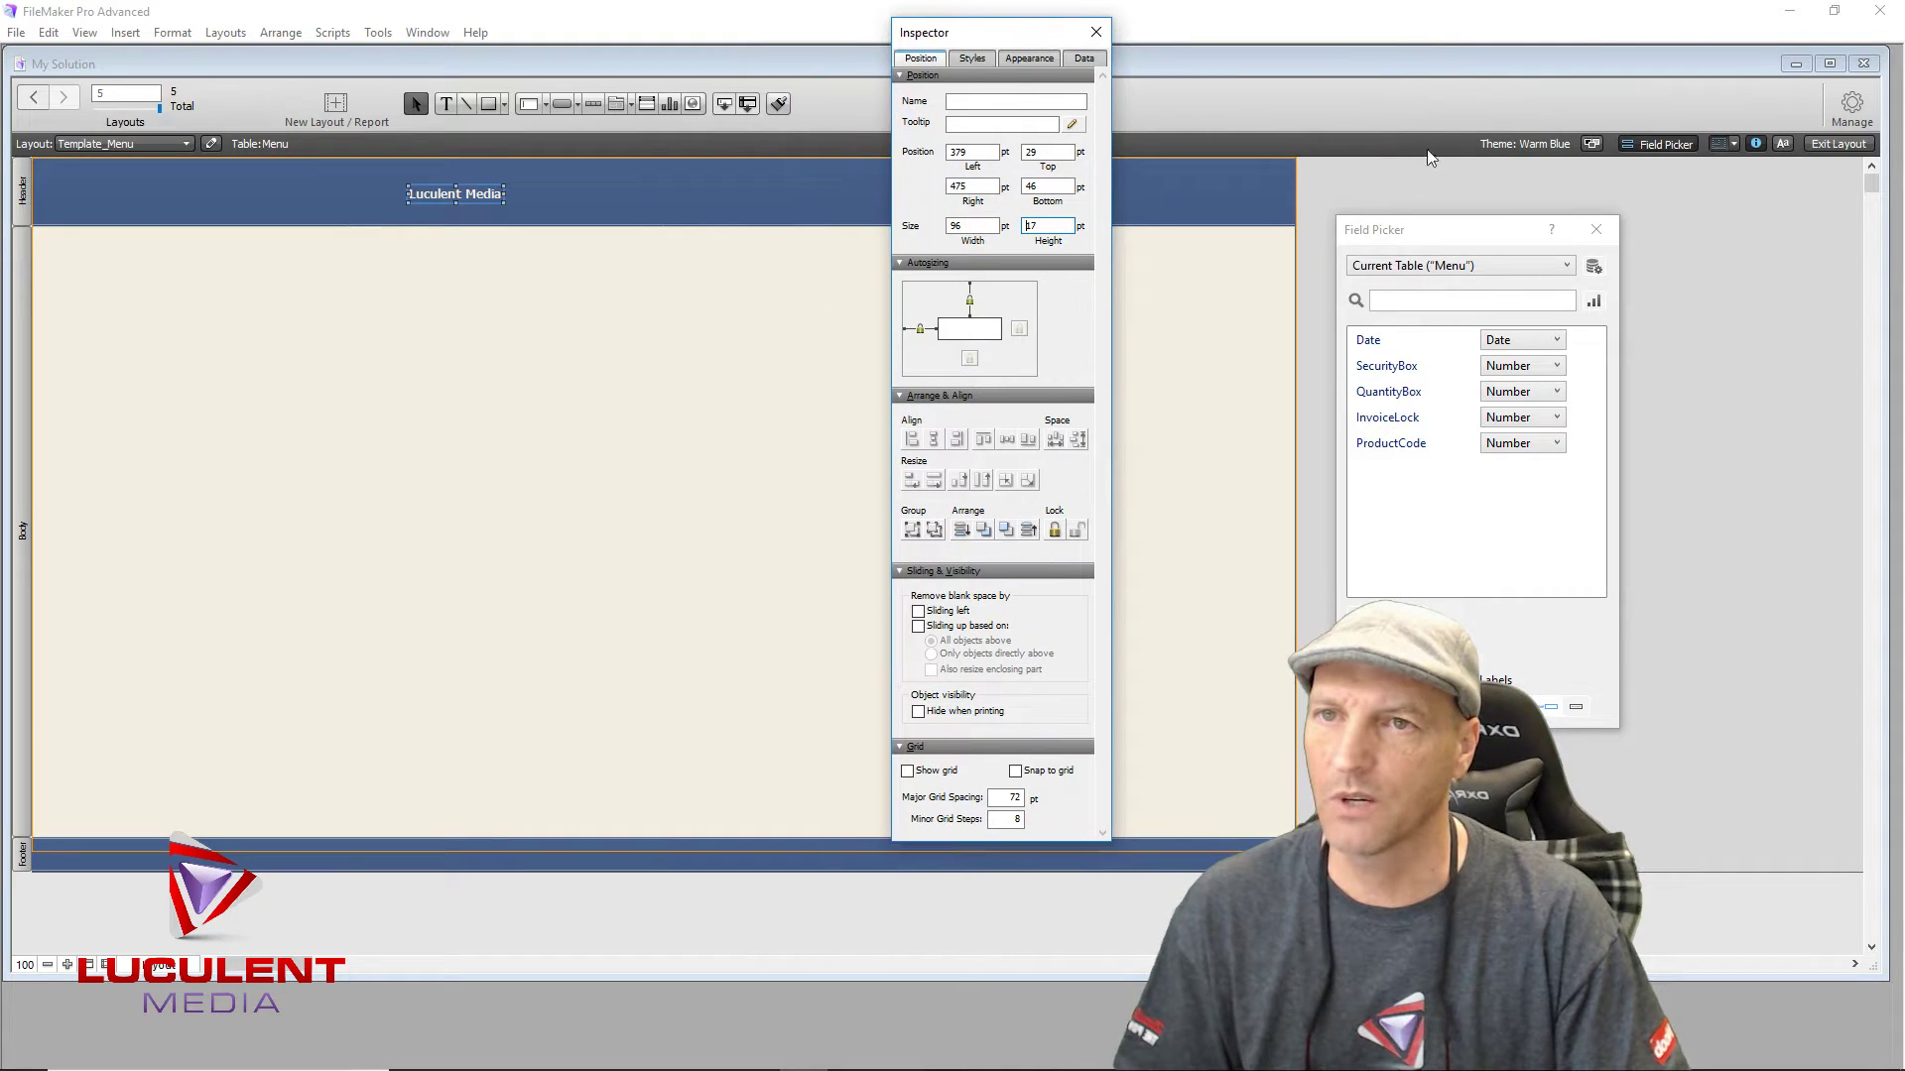
left_click(1784, 142)
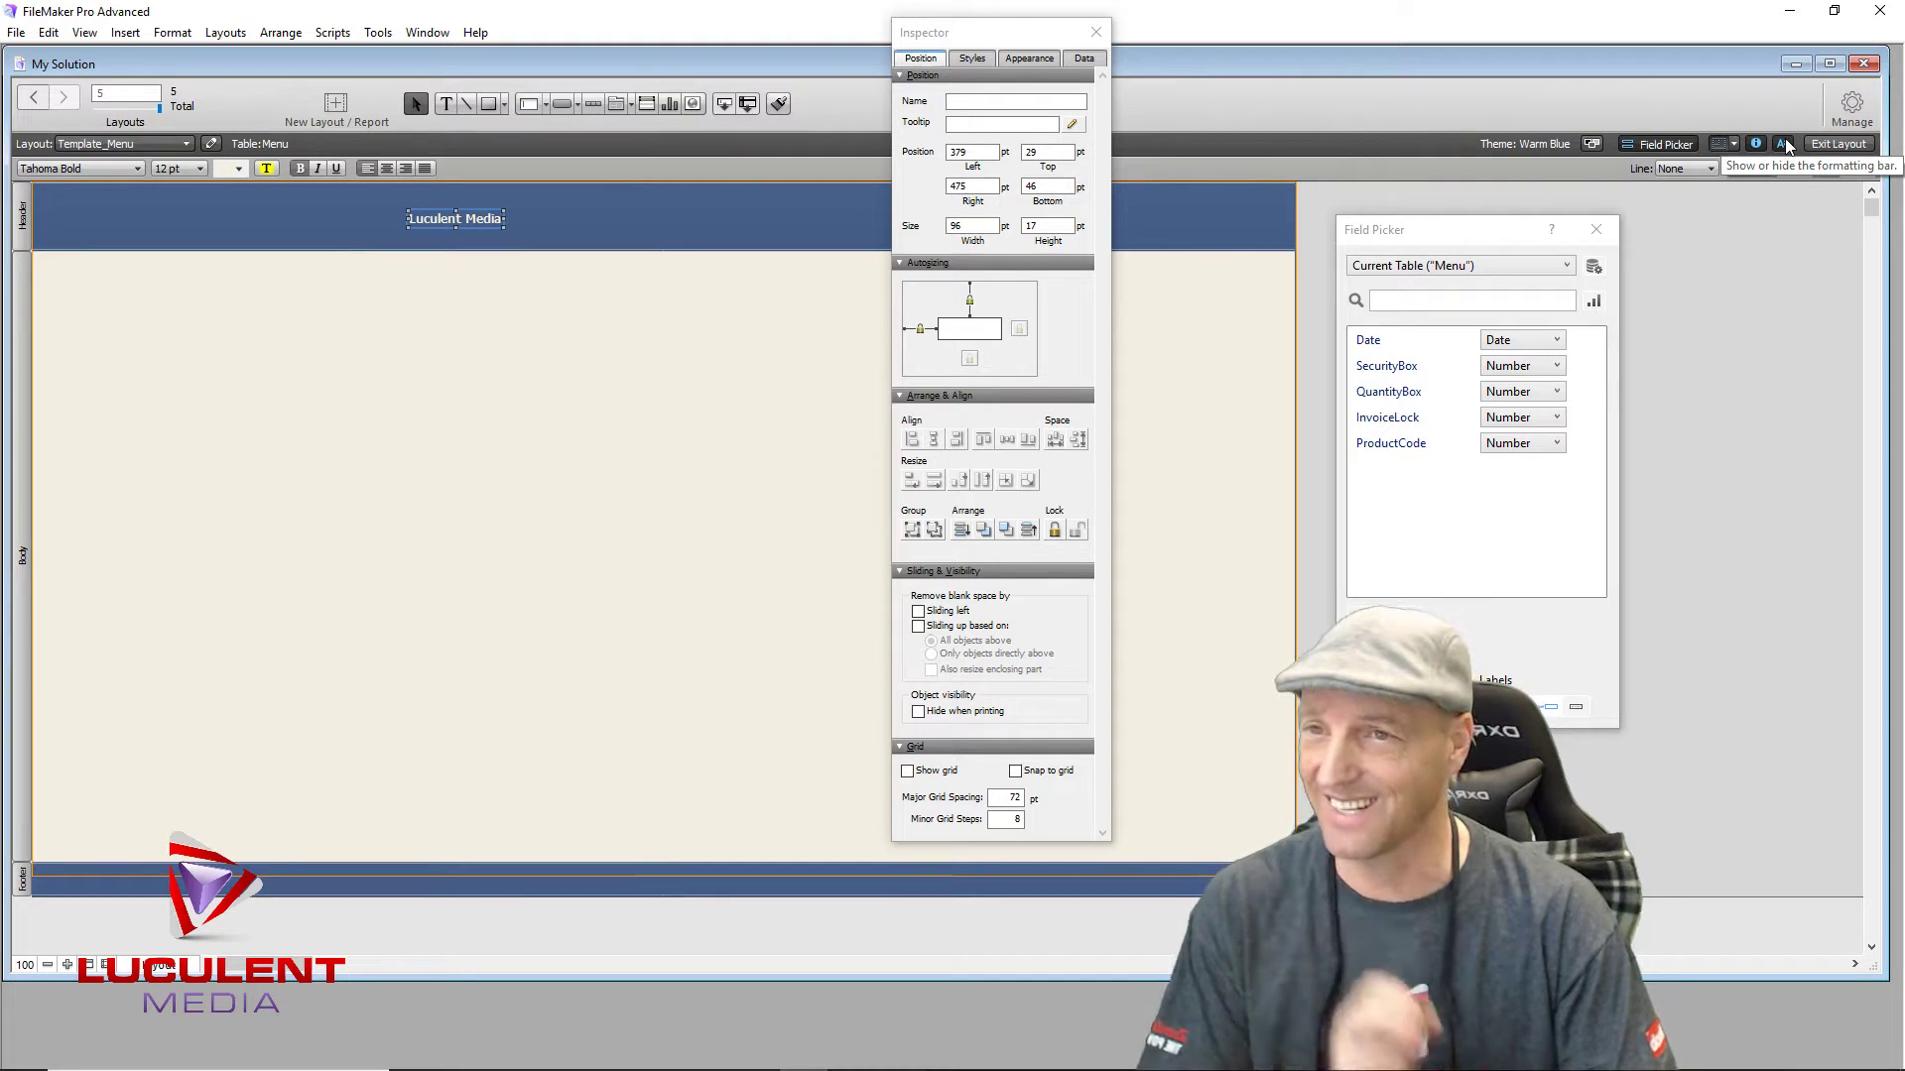
left_click(202, 170)
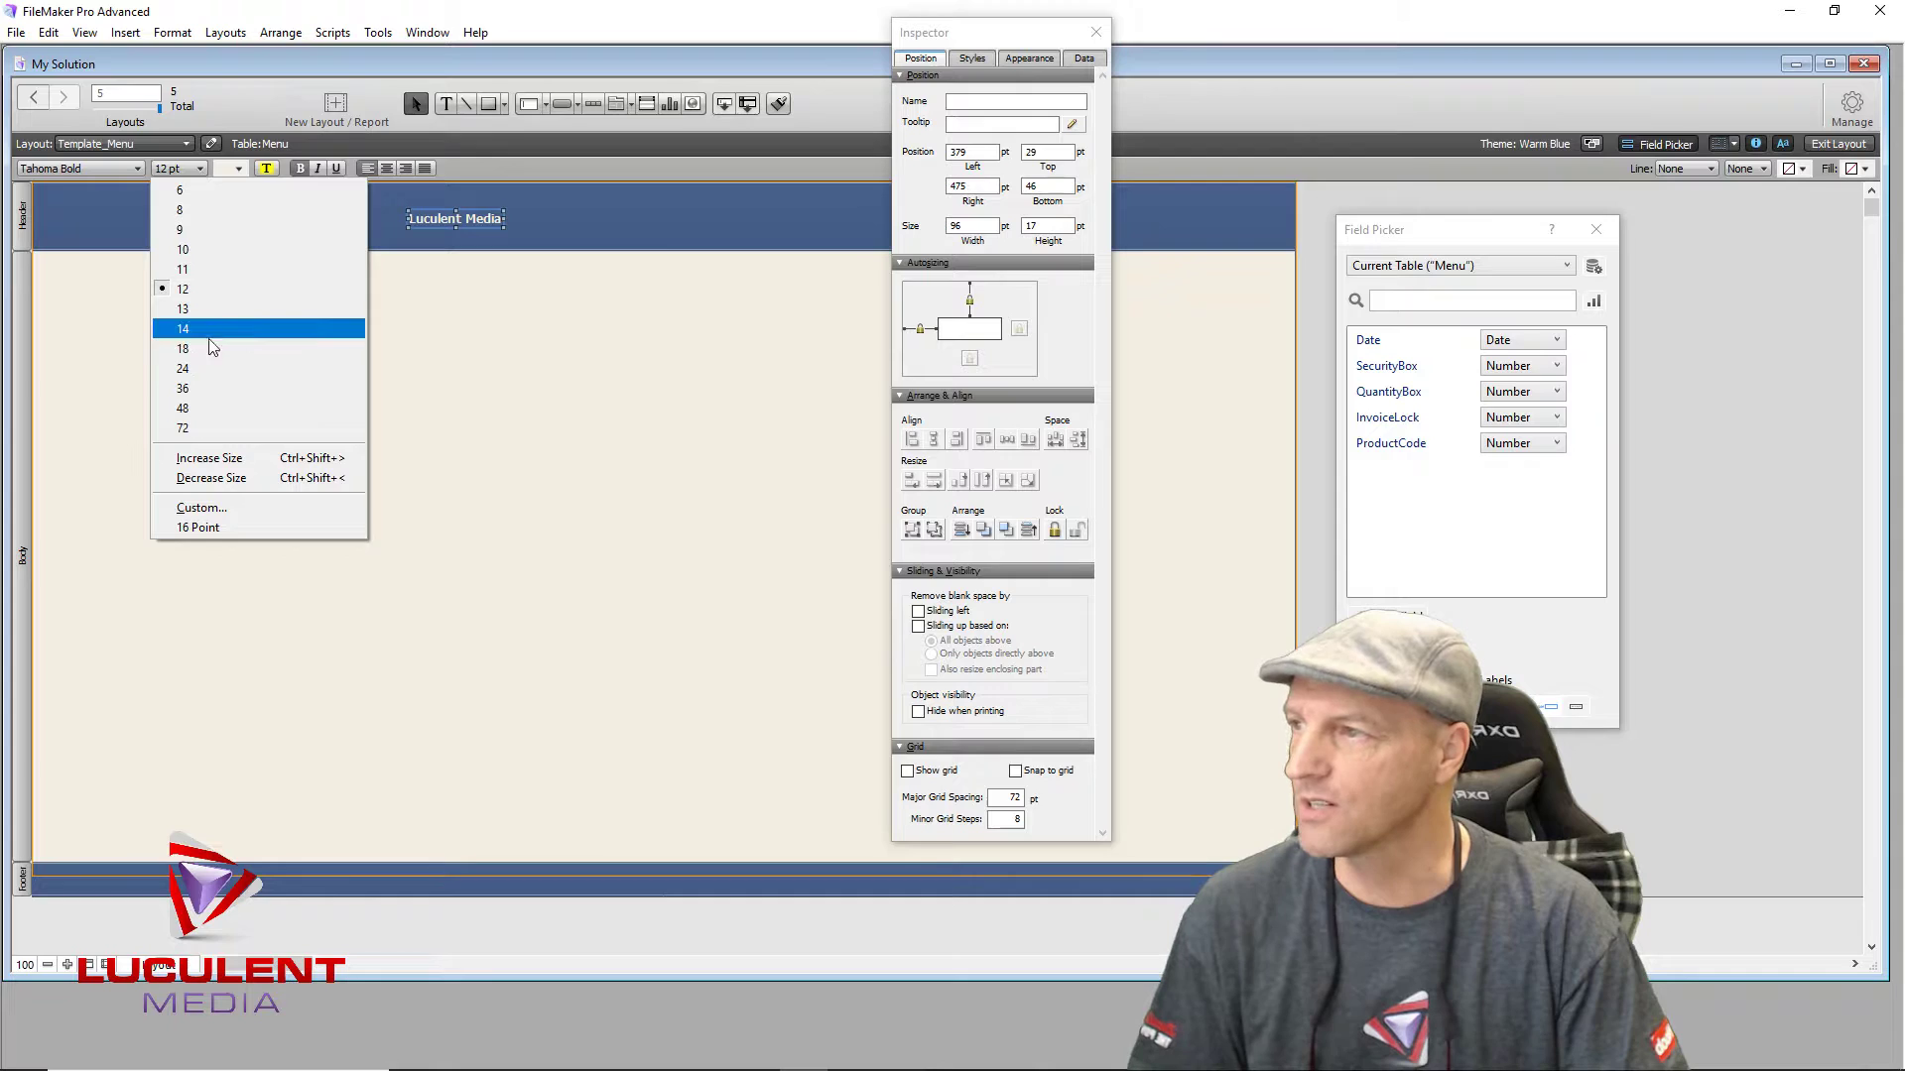
left_click(201, 406)
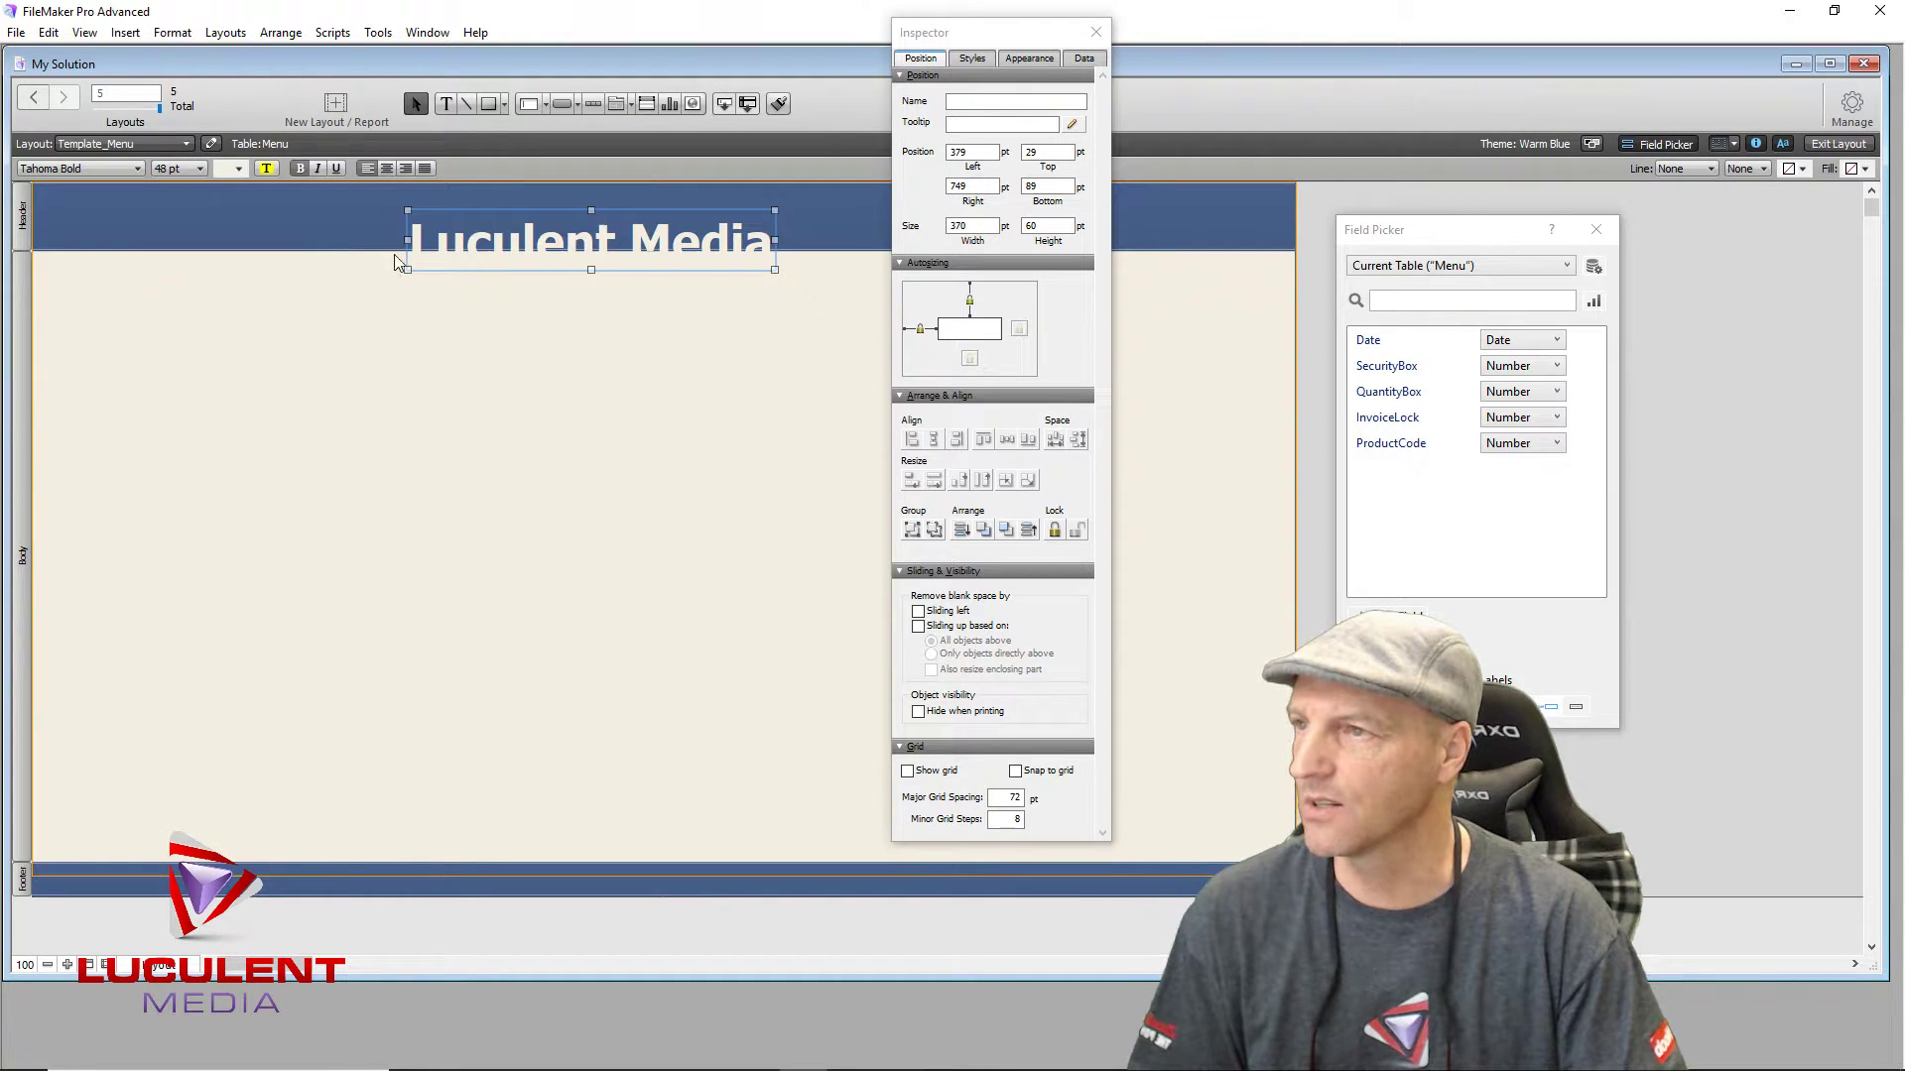
left_click_drag(526, 238, 169, 210)
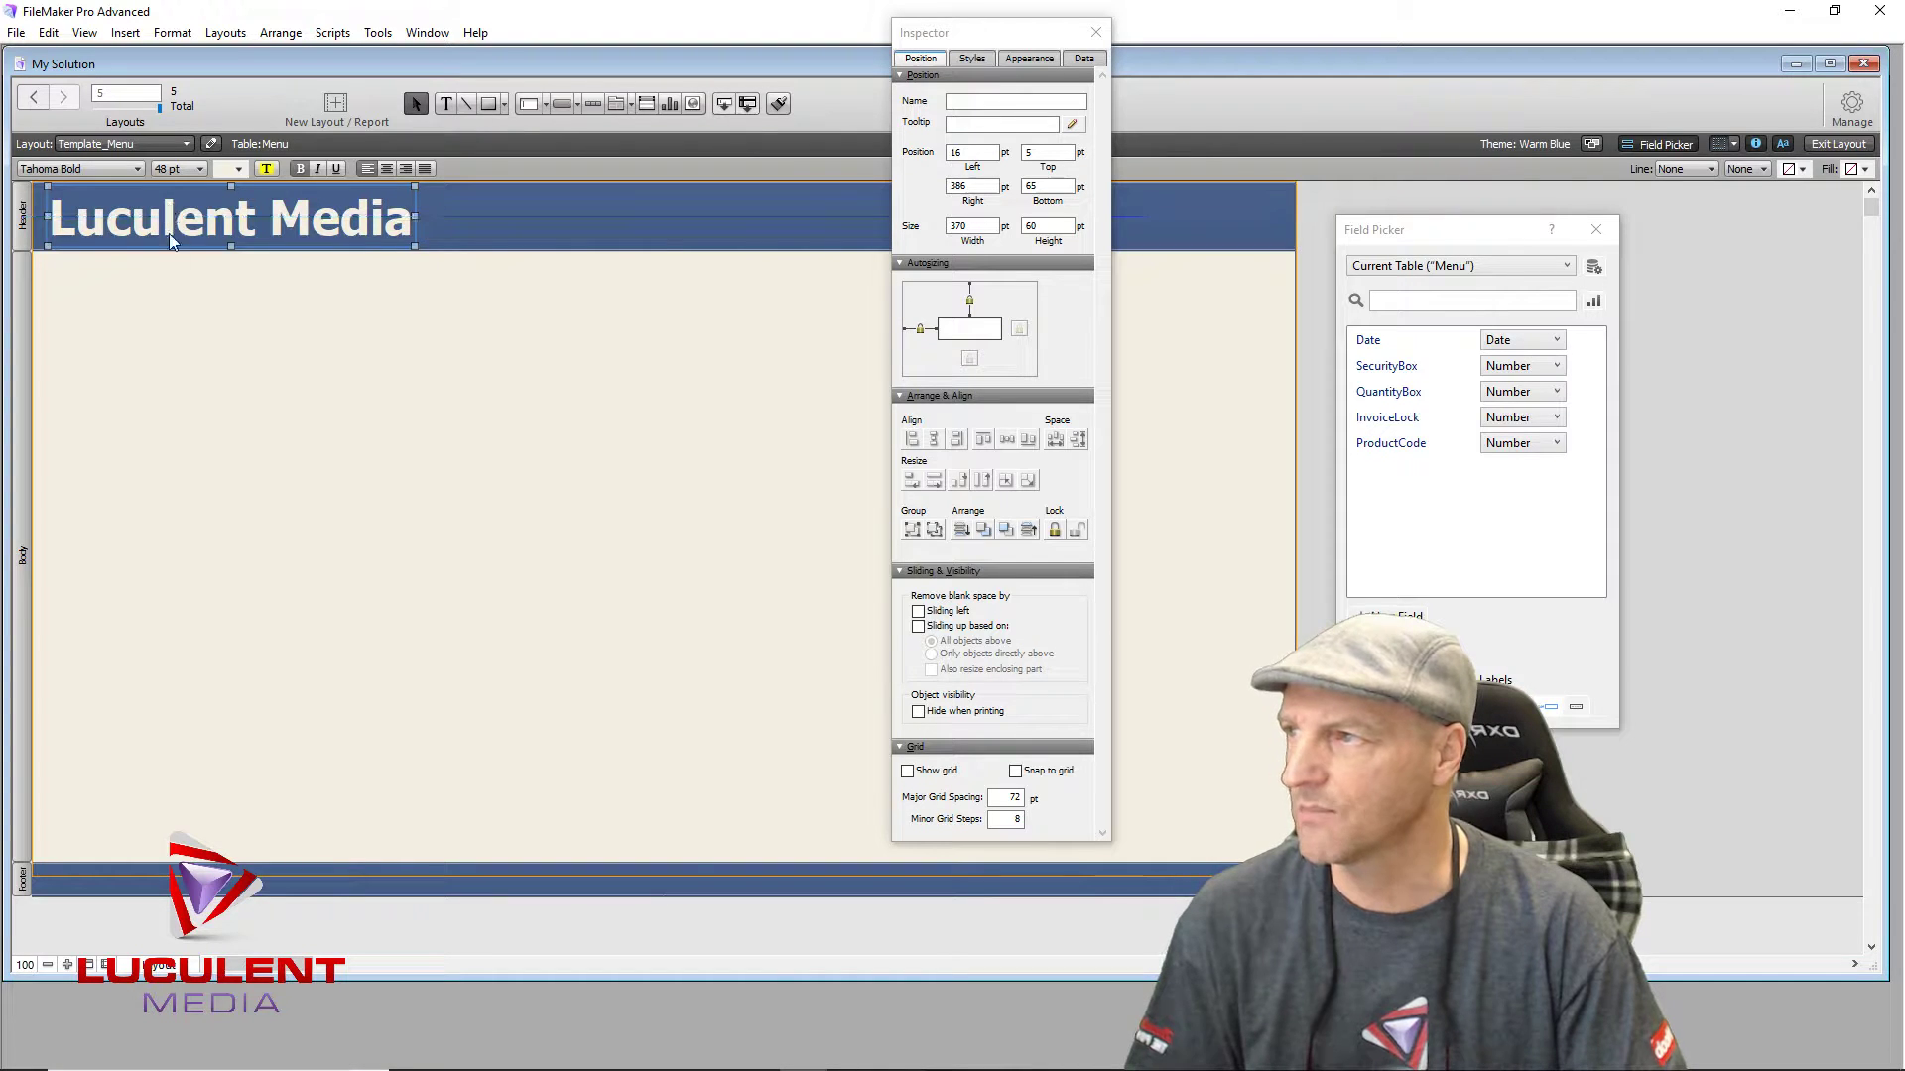
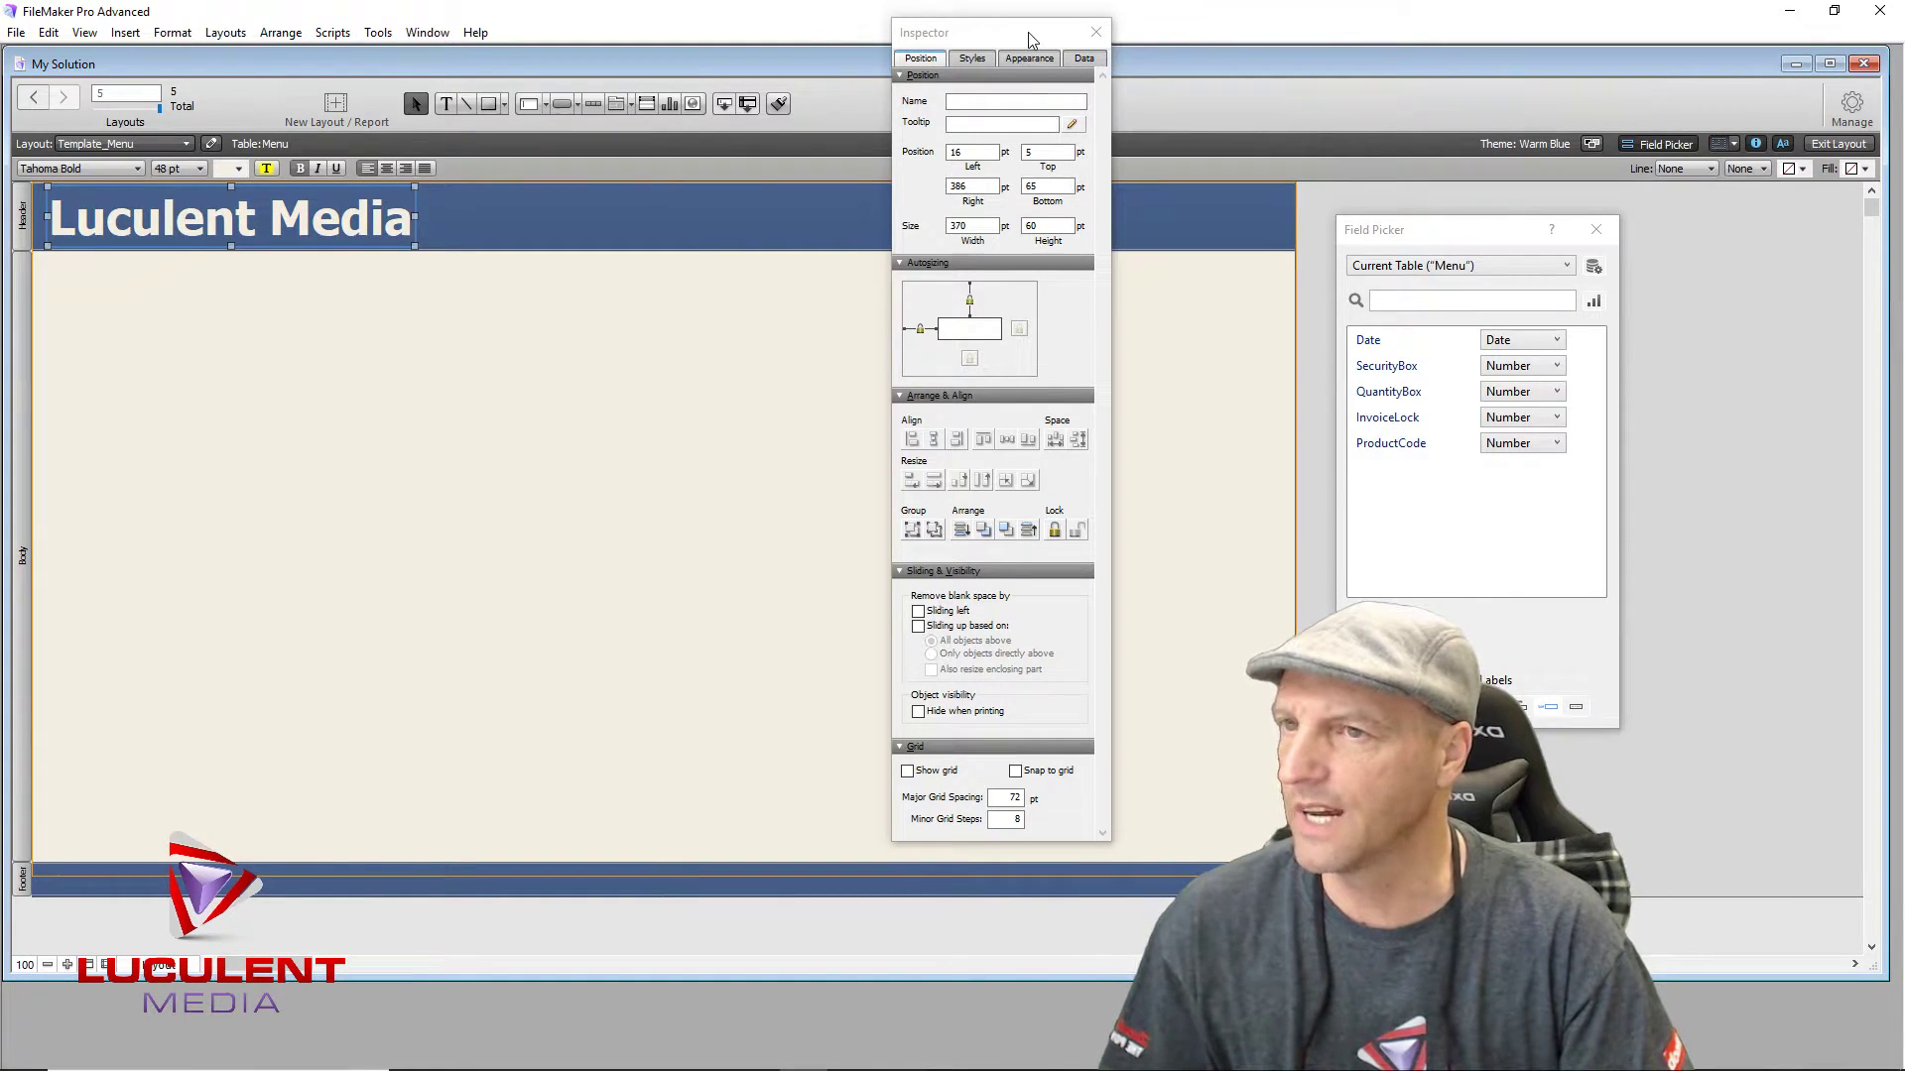
Step: Insert the Menu table's Date field as a merge field in the right half of the header
left_click_drag(1029, 40, 1799, 109)
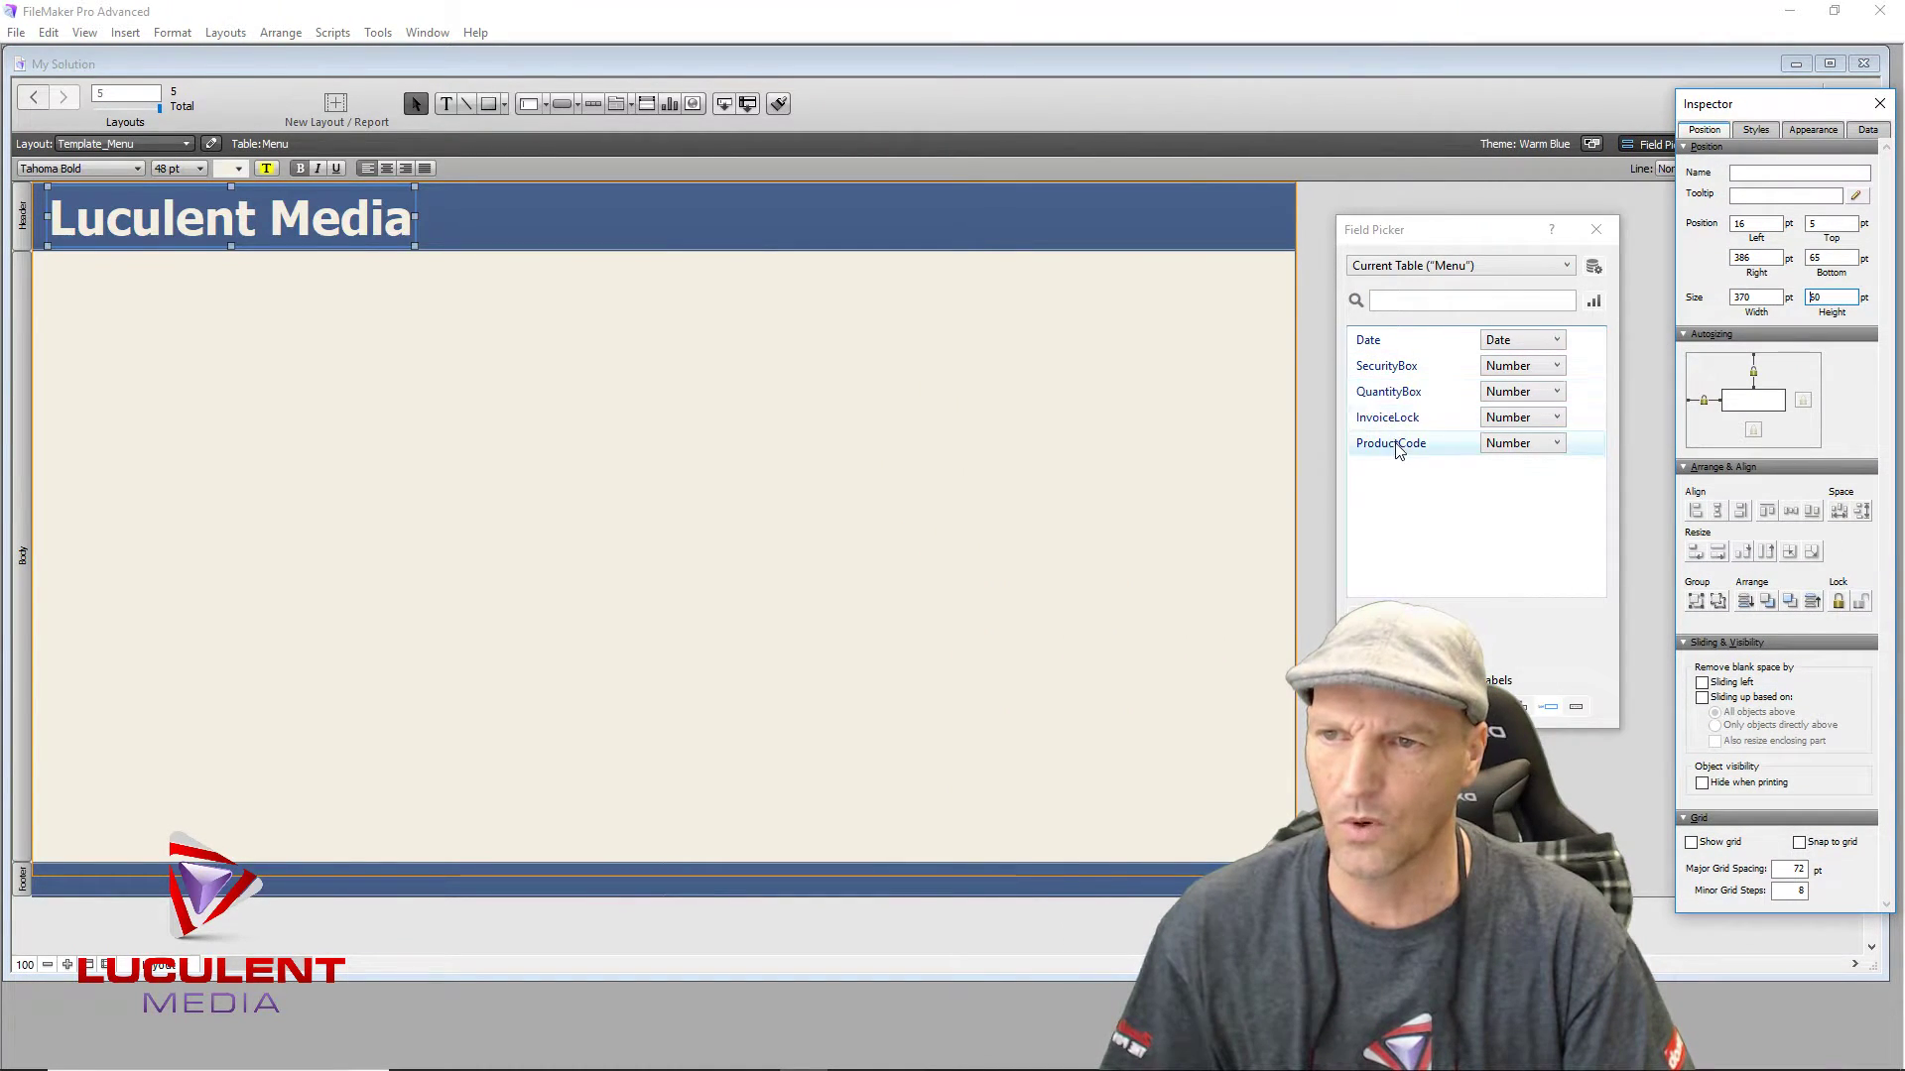
left_click(514, 382)
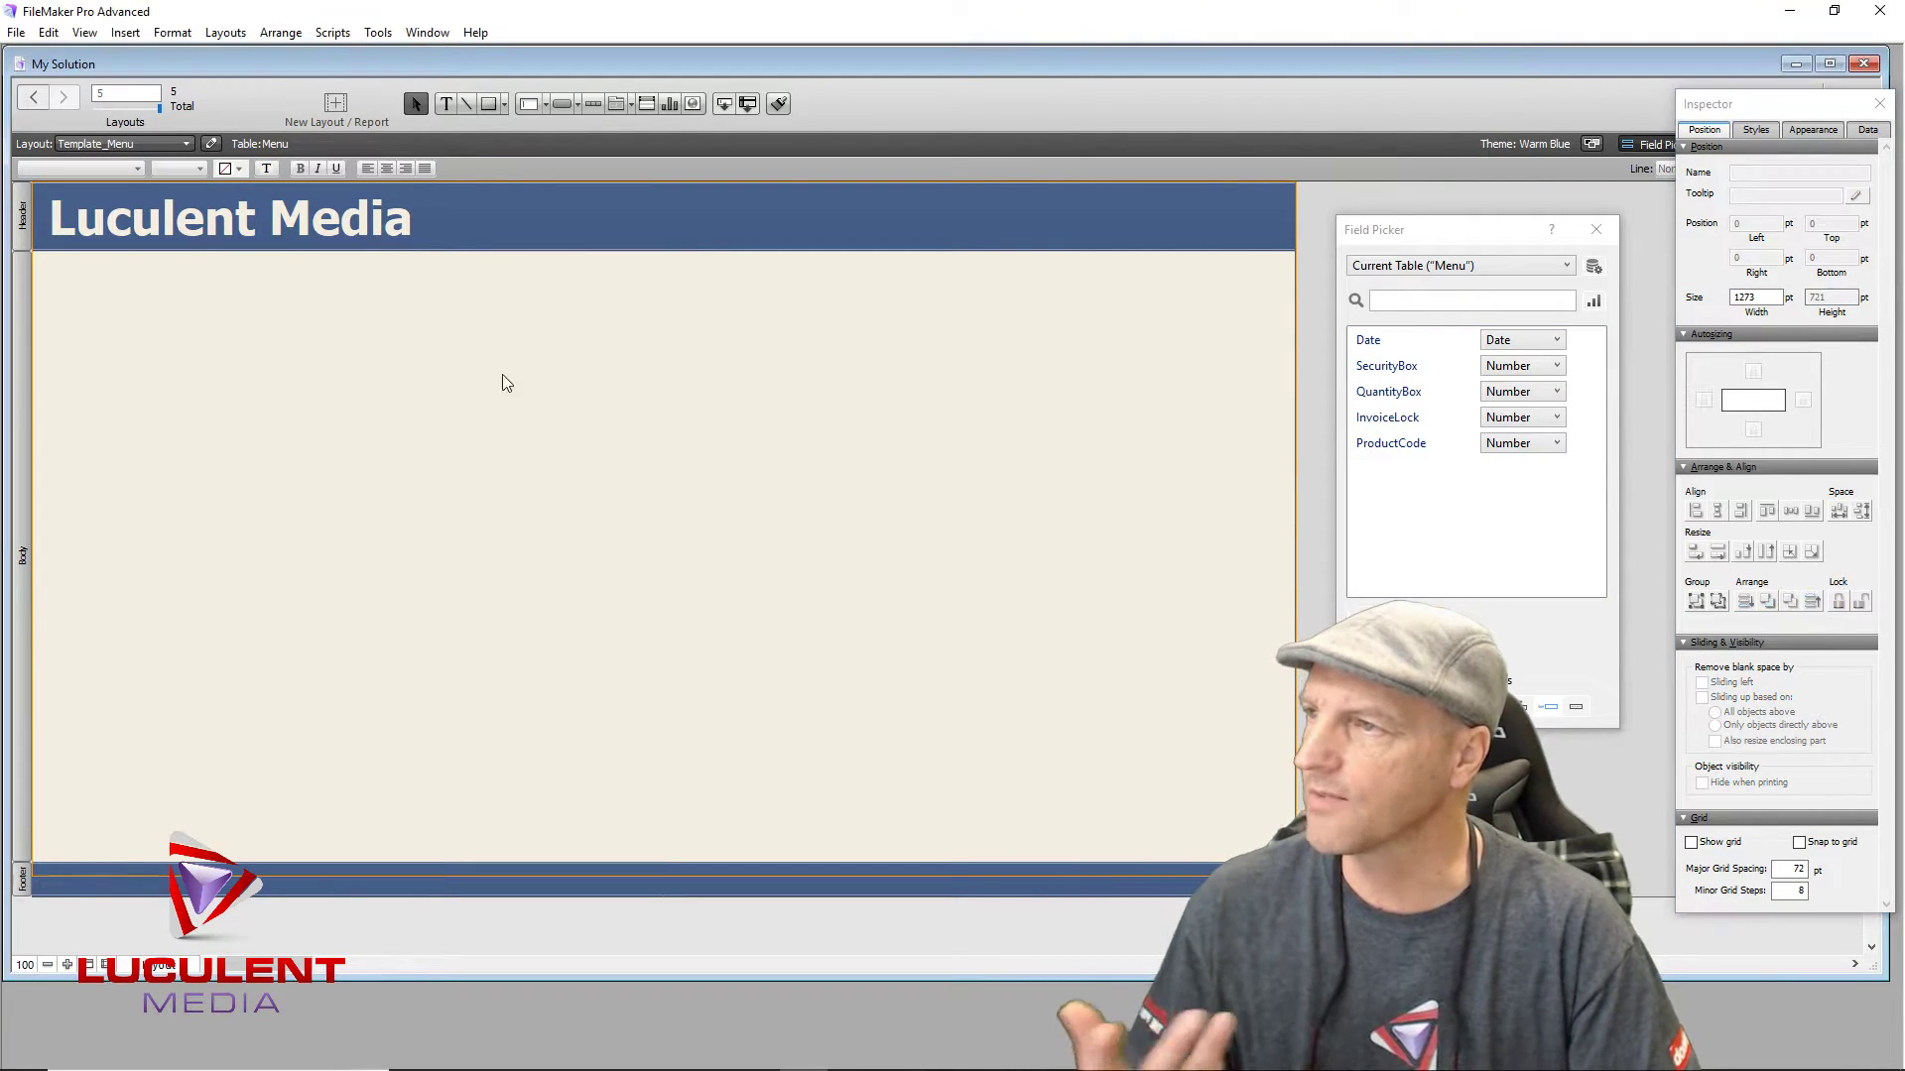
left_click(445, 106)
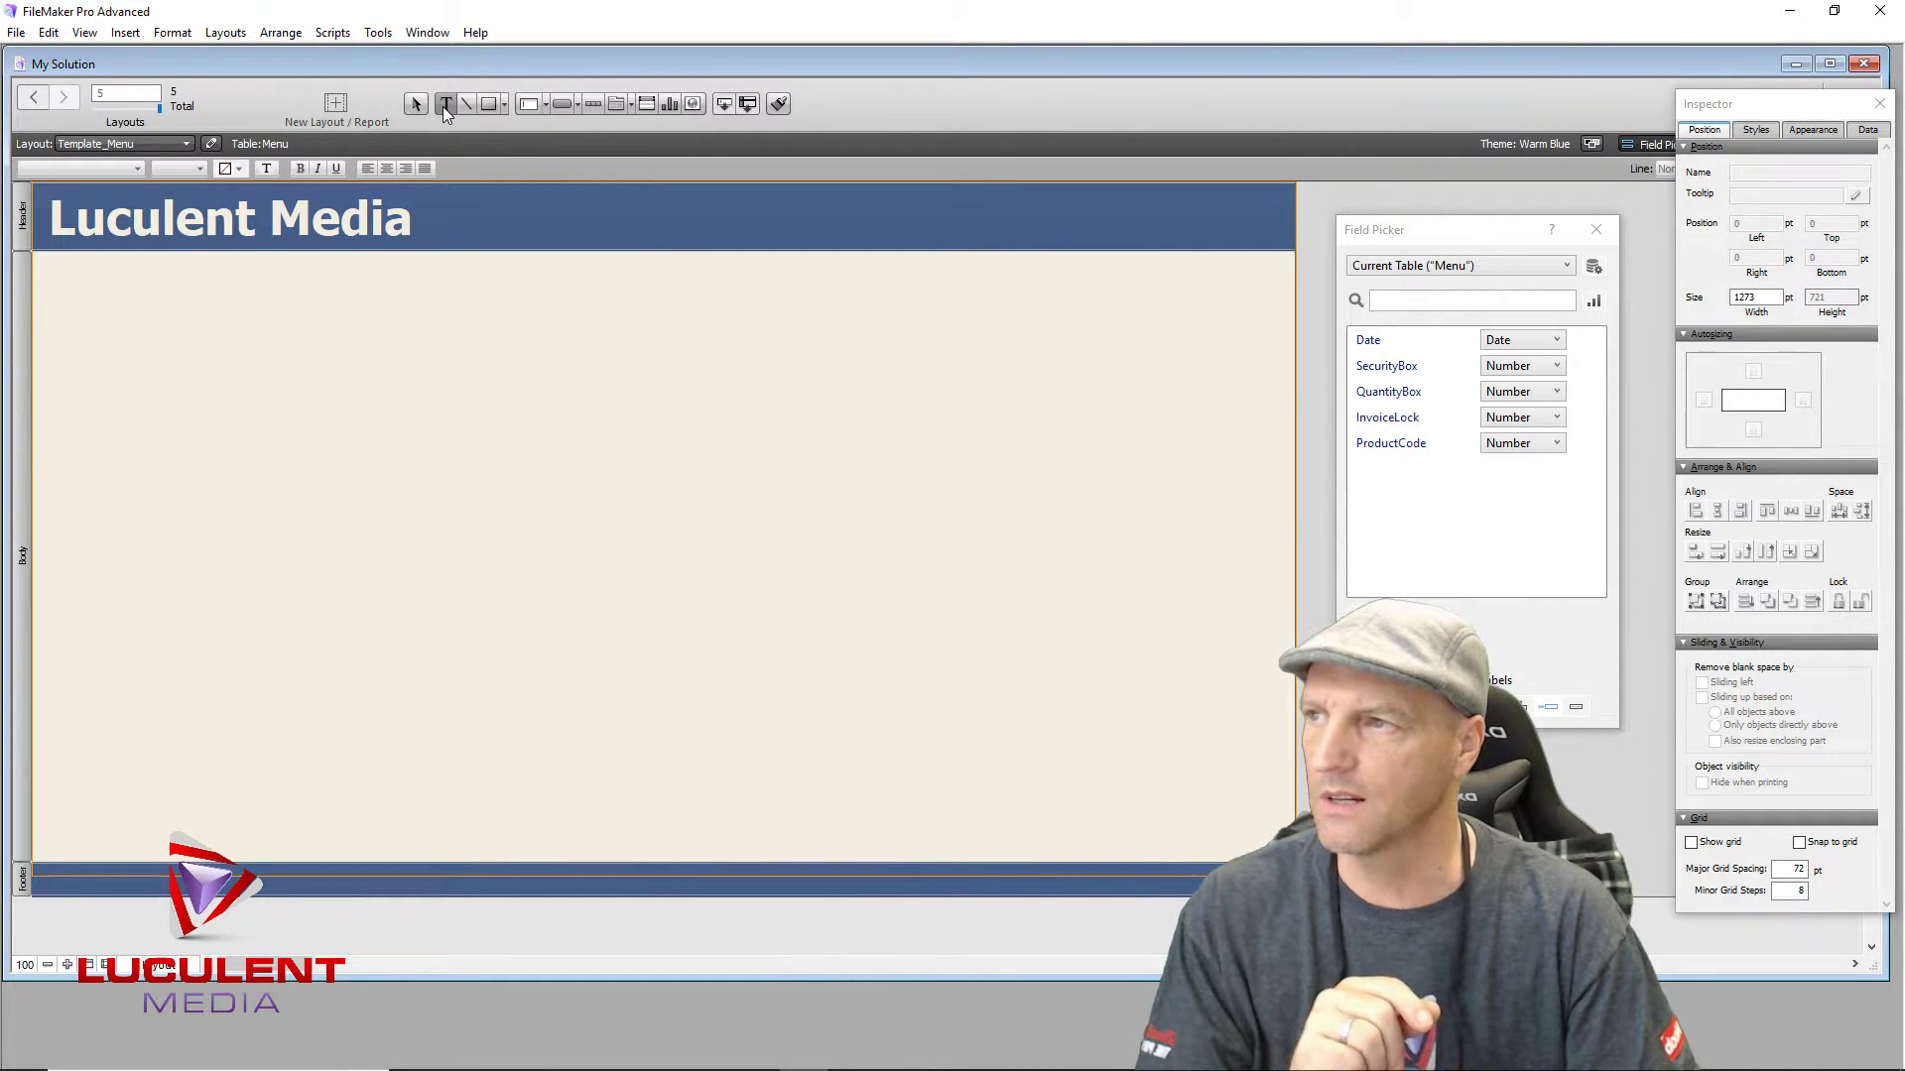
left_click(960, 213)
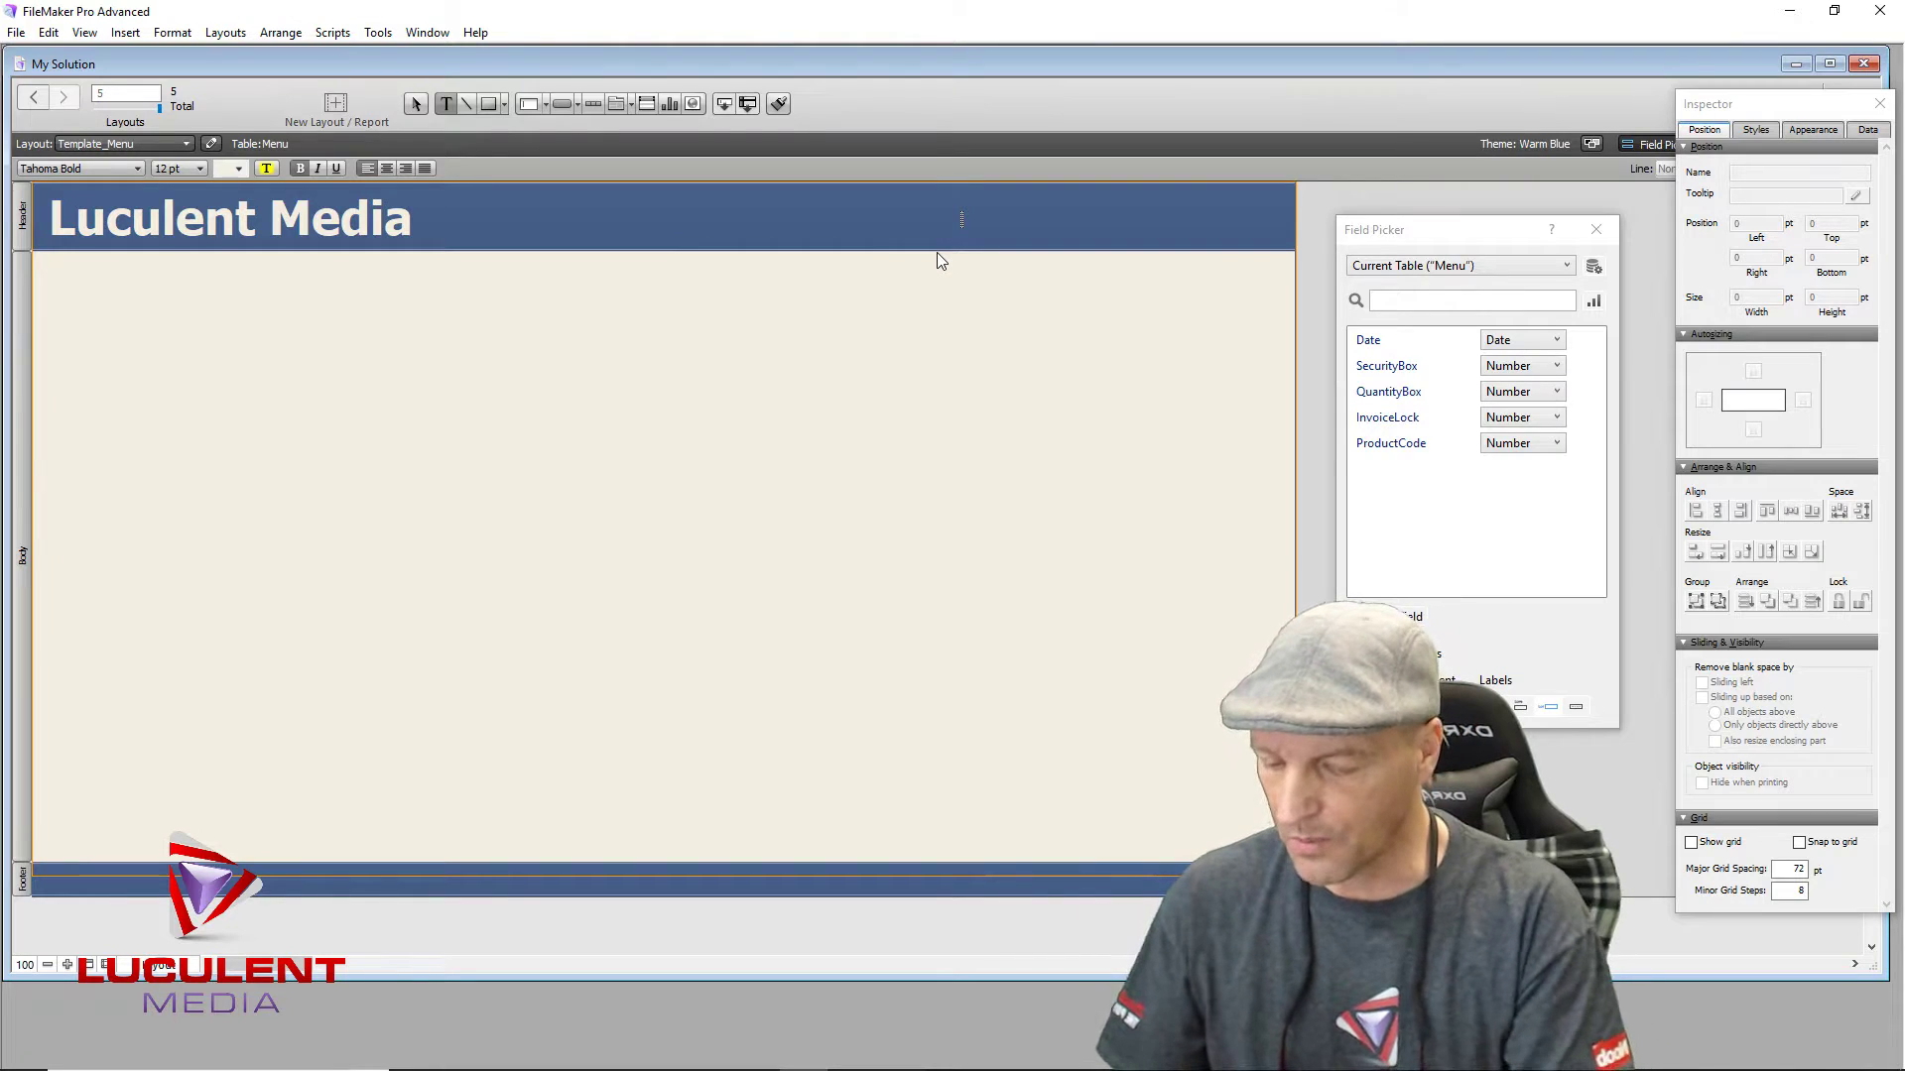
key("ctrl+m")
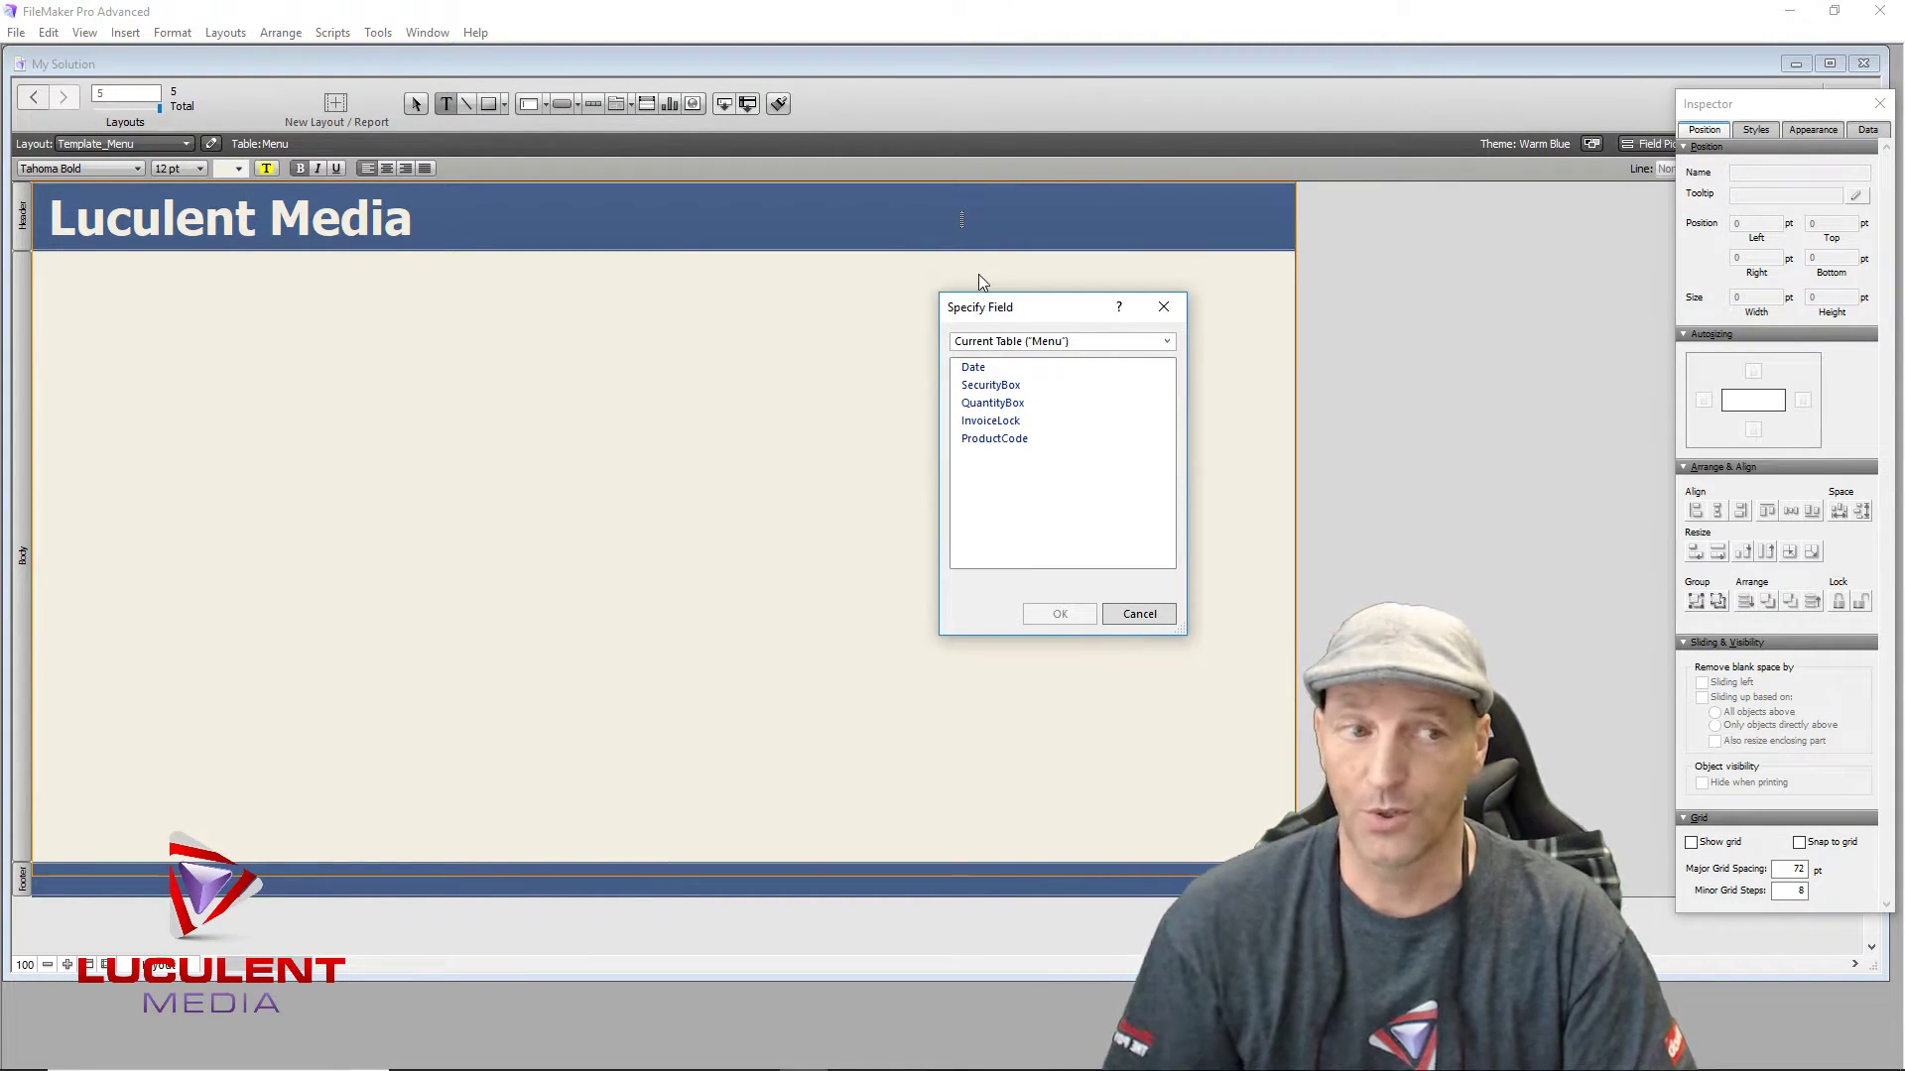
left_click(1025, 367)
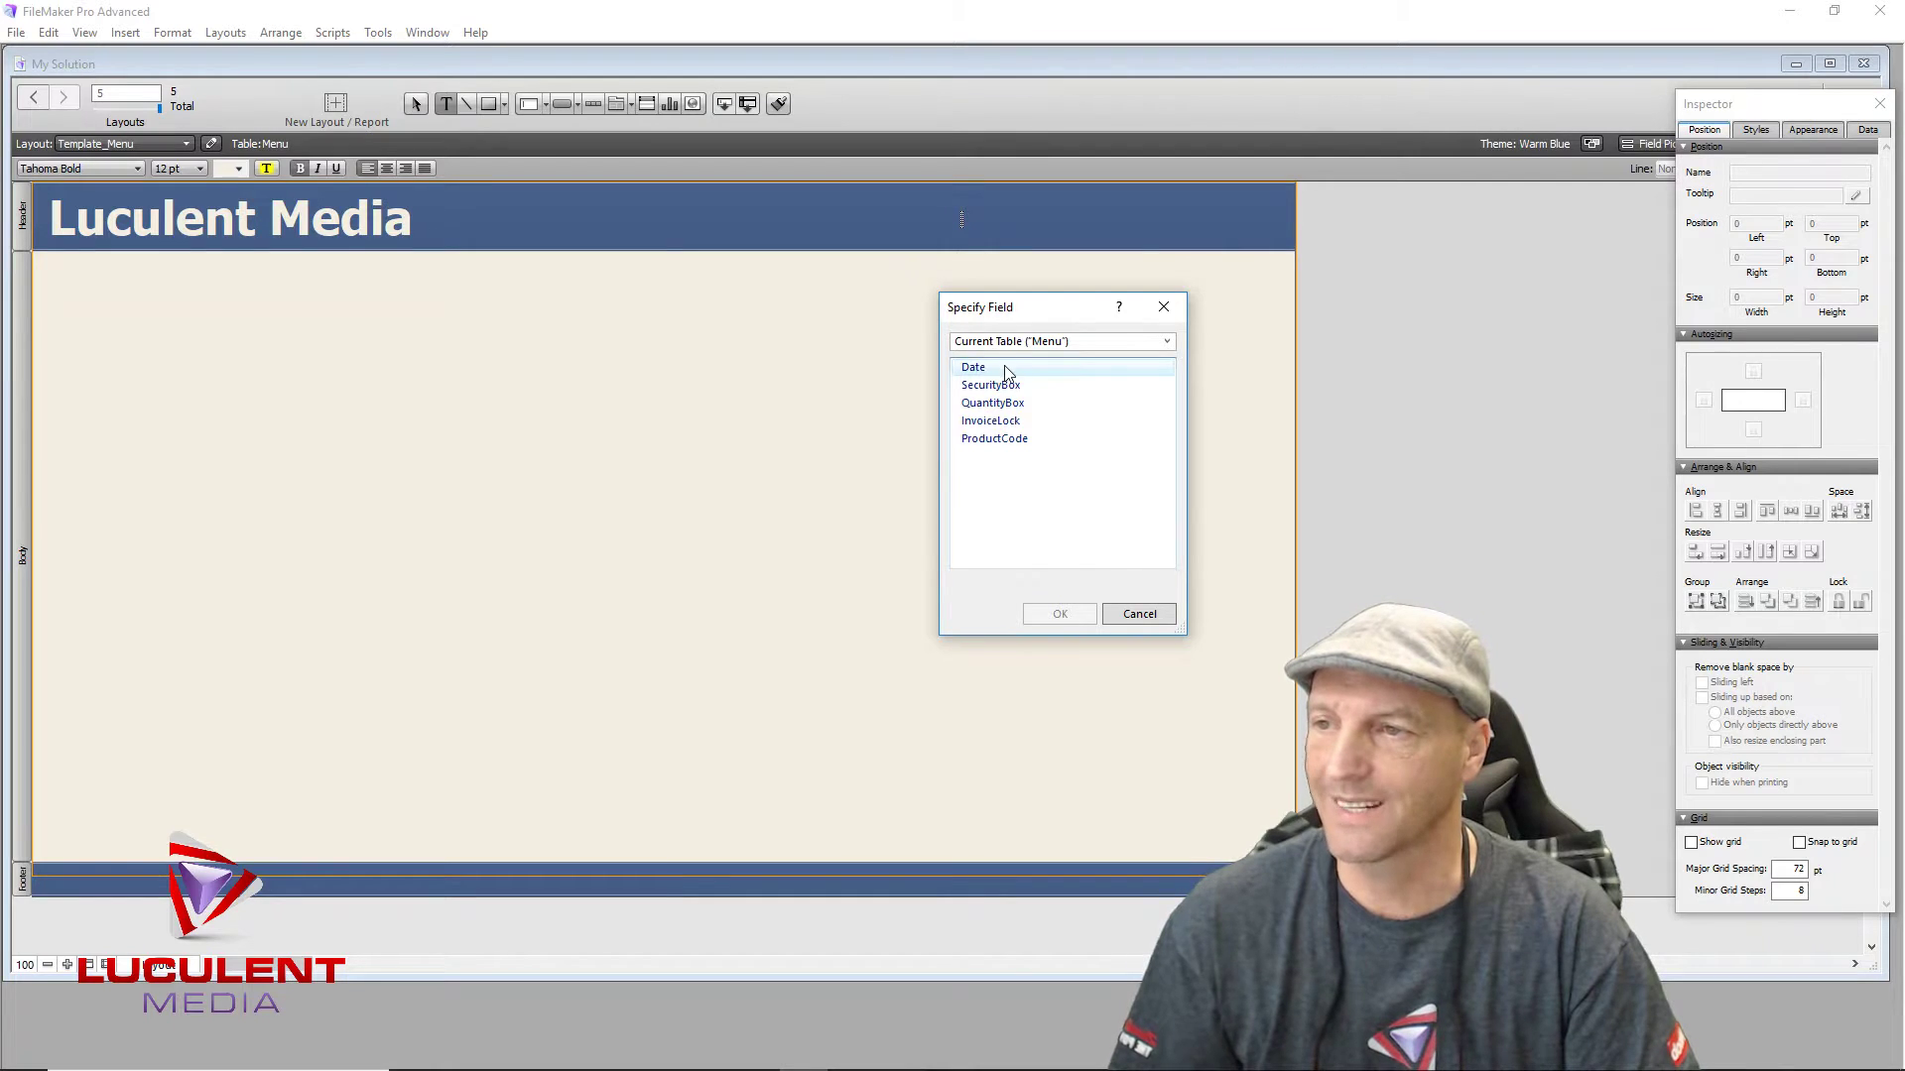
double_click(985, 367)
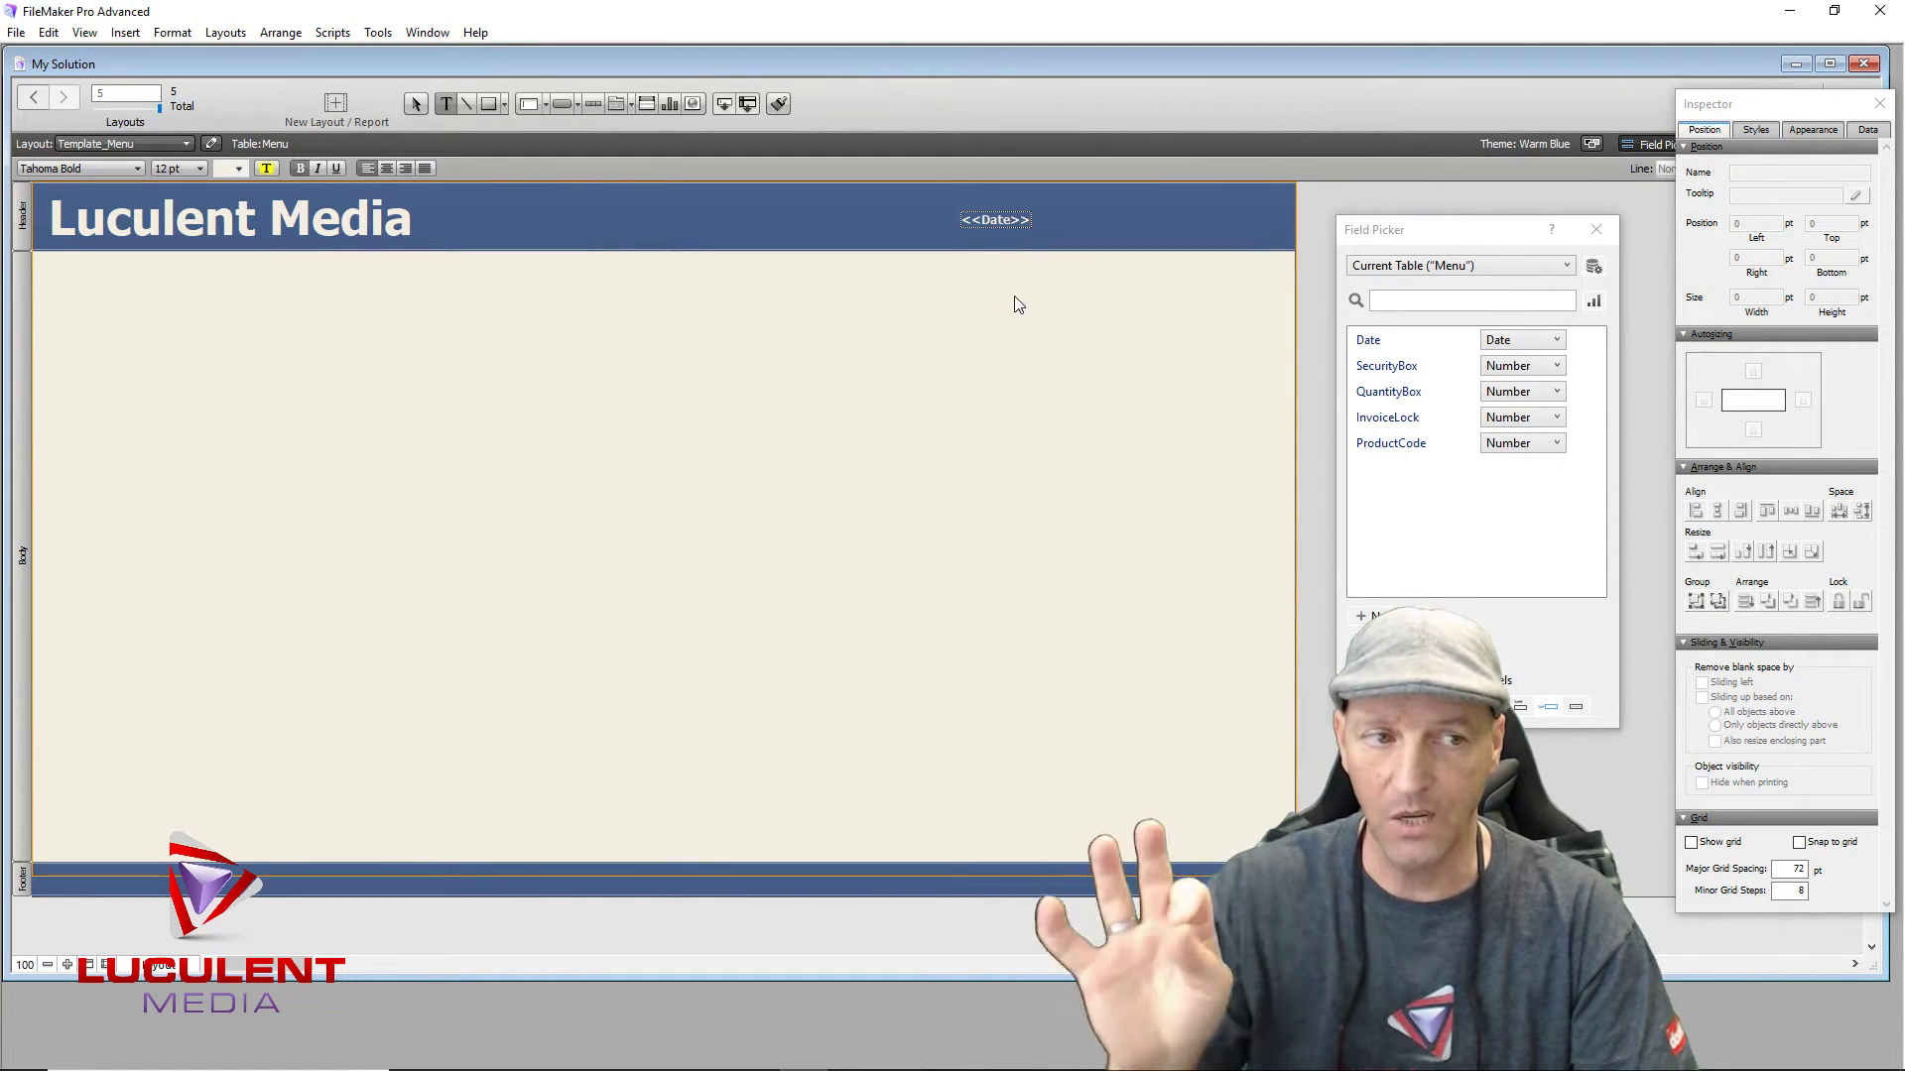
key("Escape")
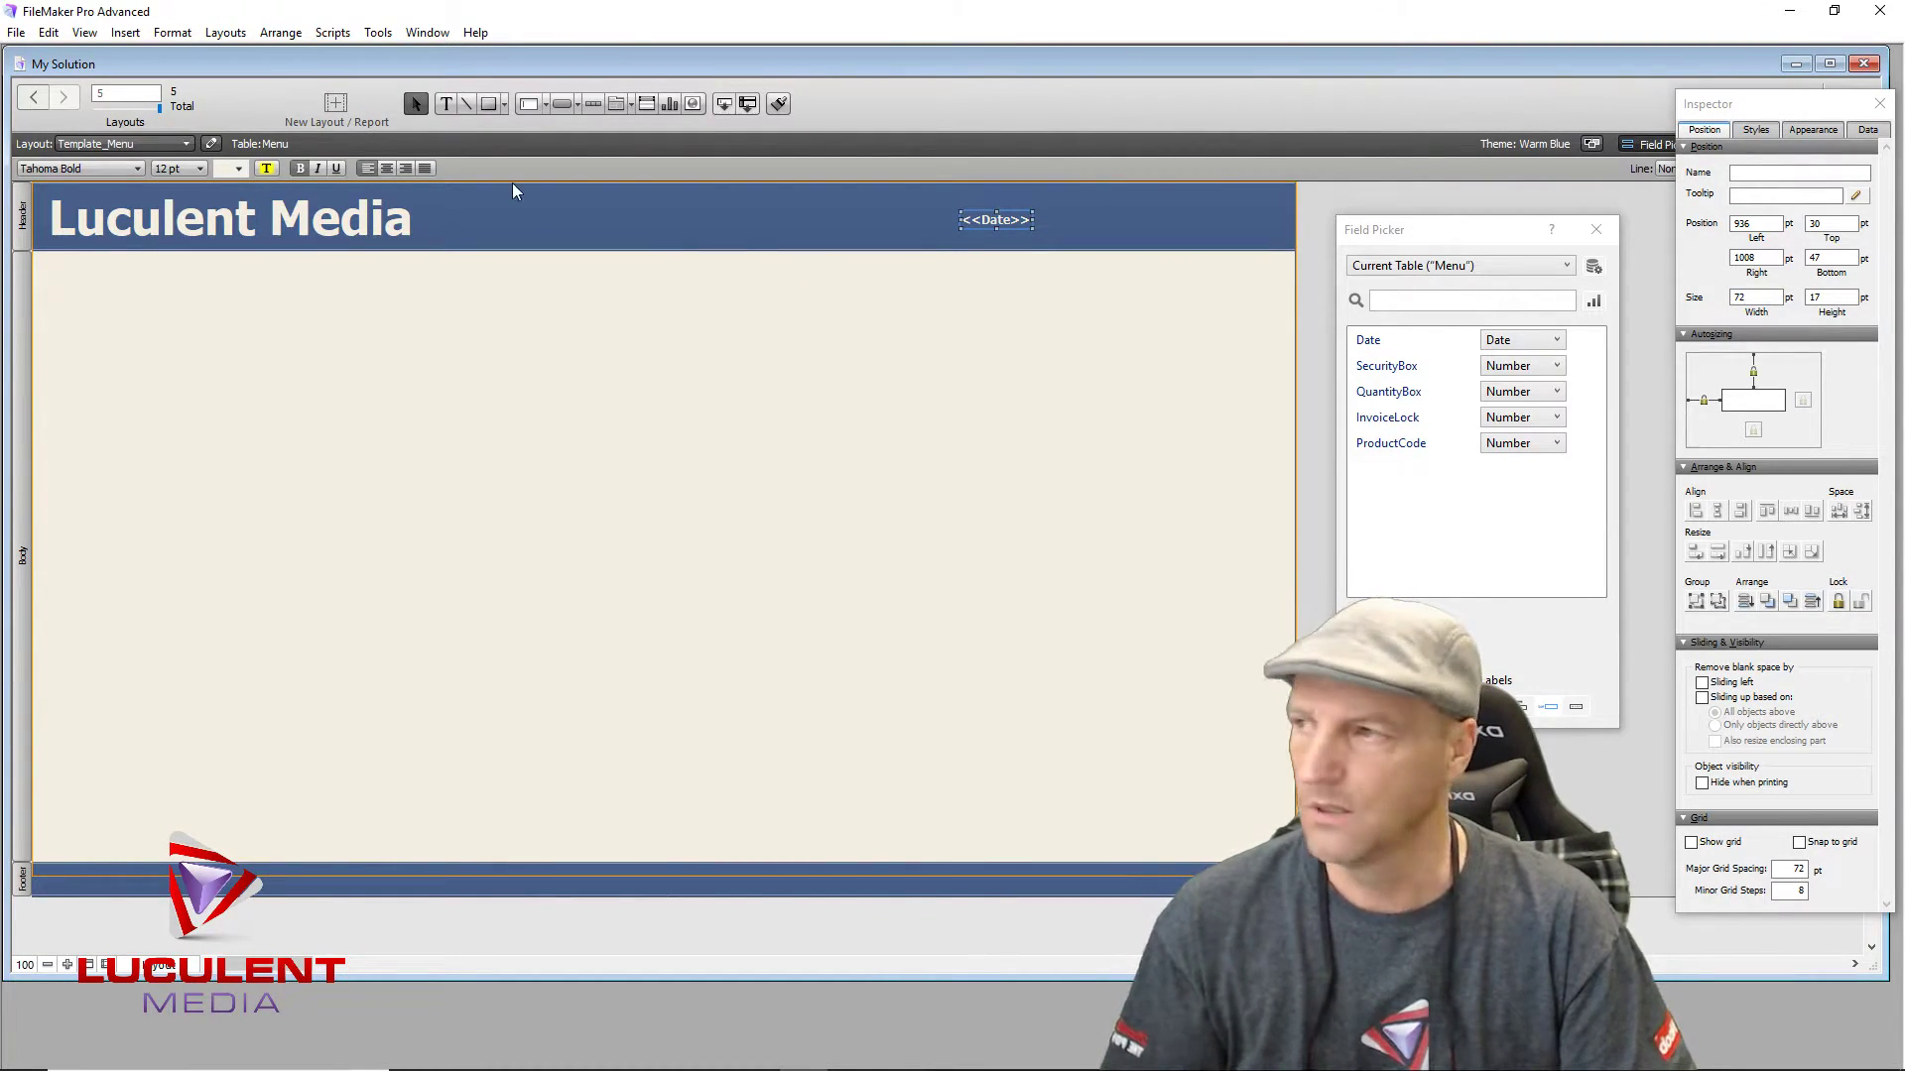
Step: Format the Date merge field as yellow text at 18 pt
left_click(240, 169)
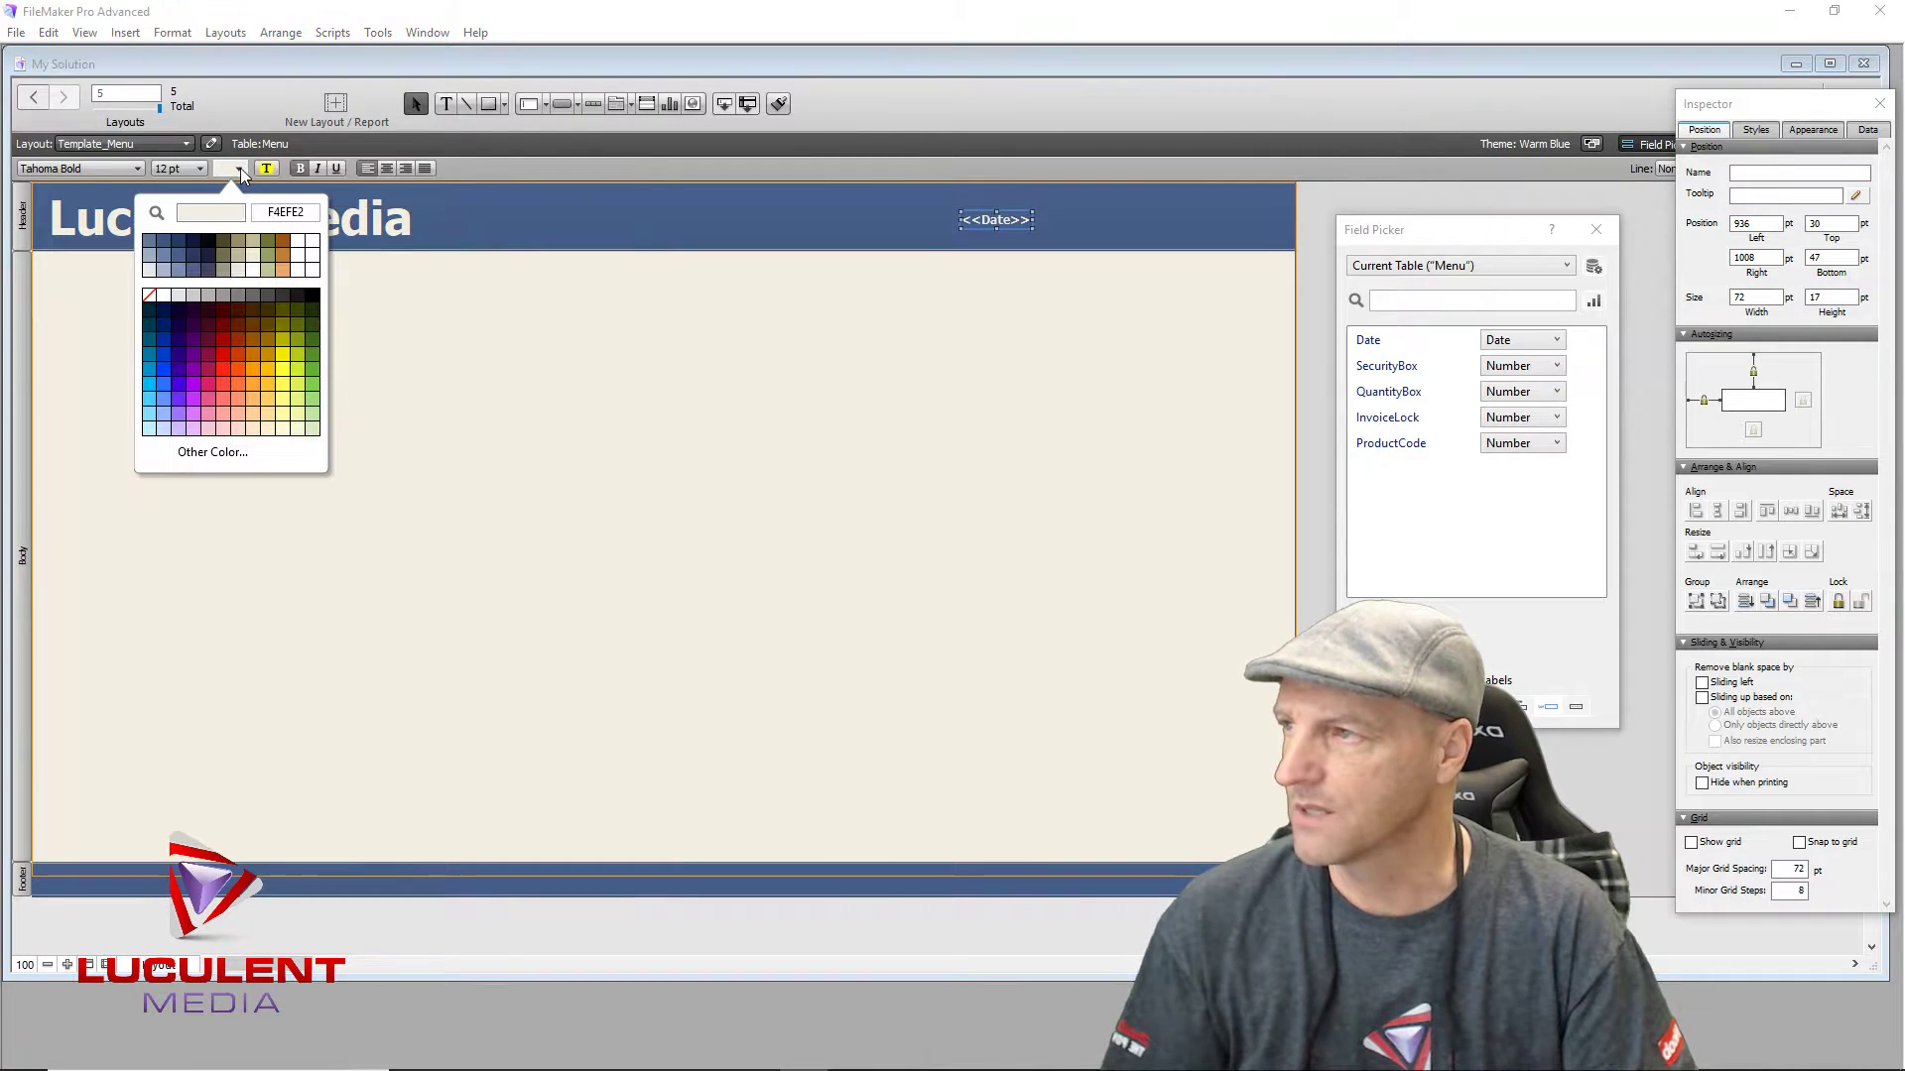
left_click(285, 379)
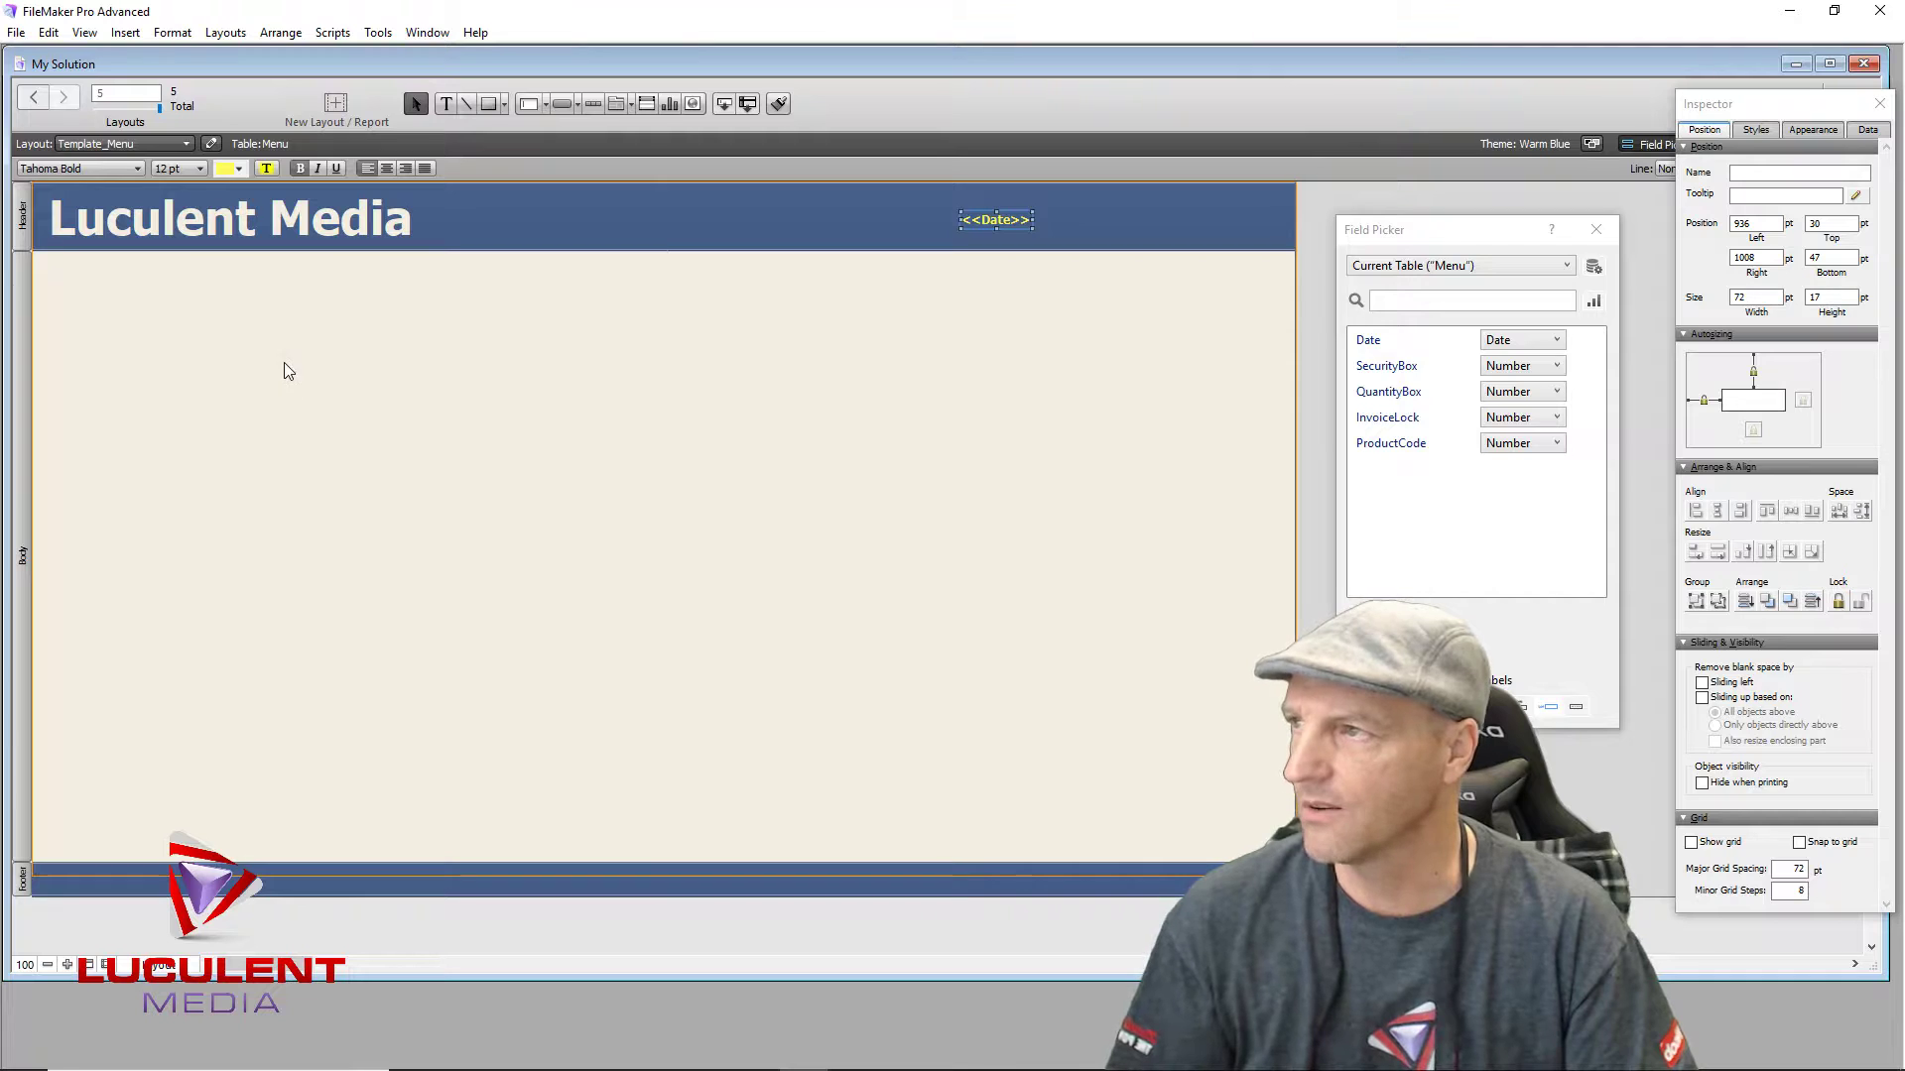
left_click(201, 171)
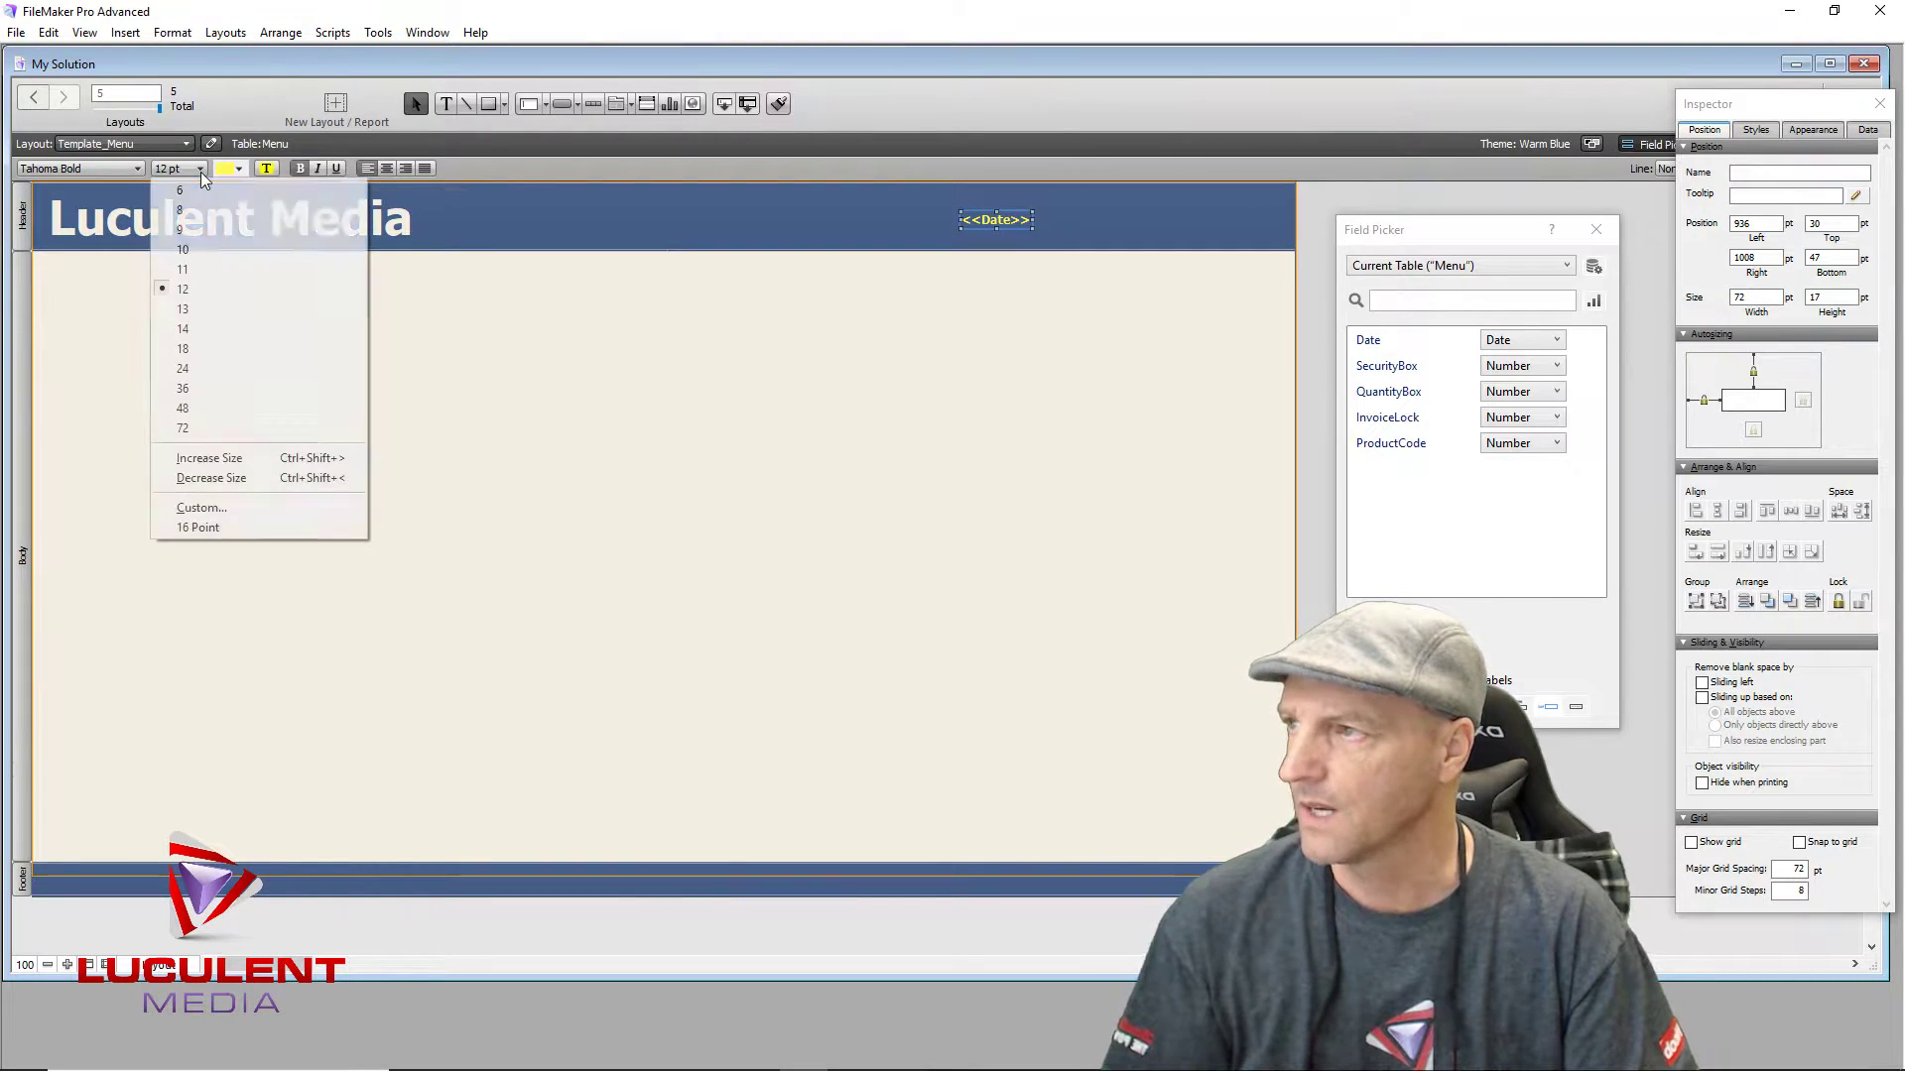
left_click(203, 350)
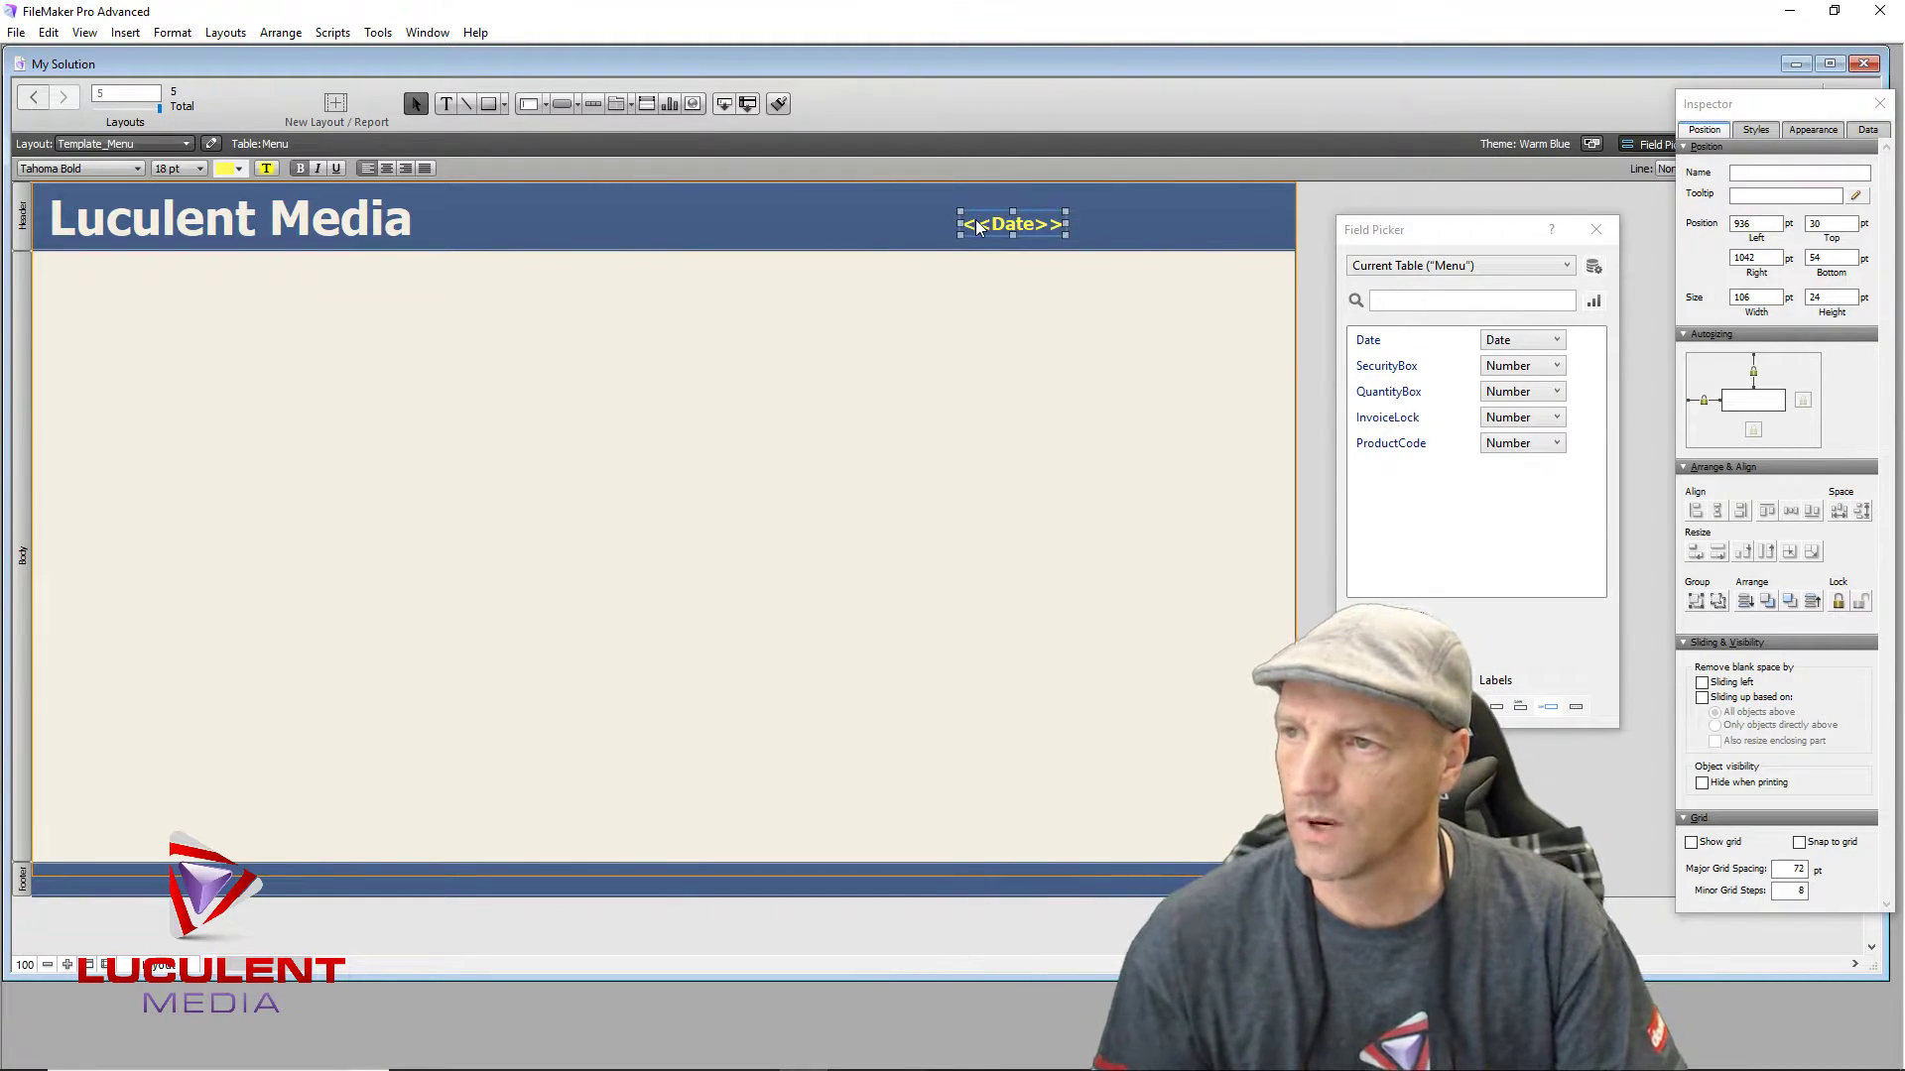
Step: Widen the Date merge field to about 241 pt with right-aligned text, and move it to about 1014 pt left and 35 pt top
left_click_drag(955, 224, 822, 211)
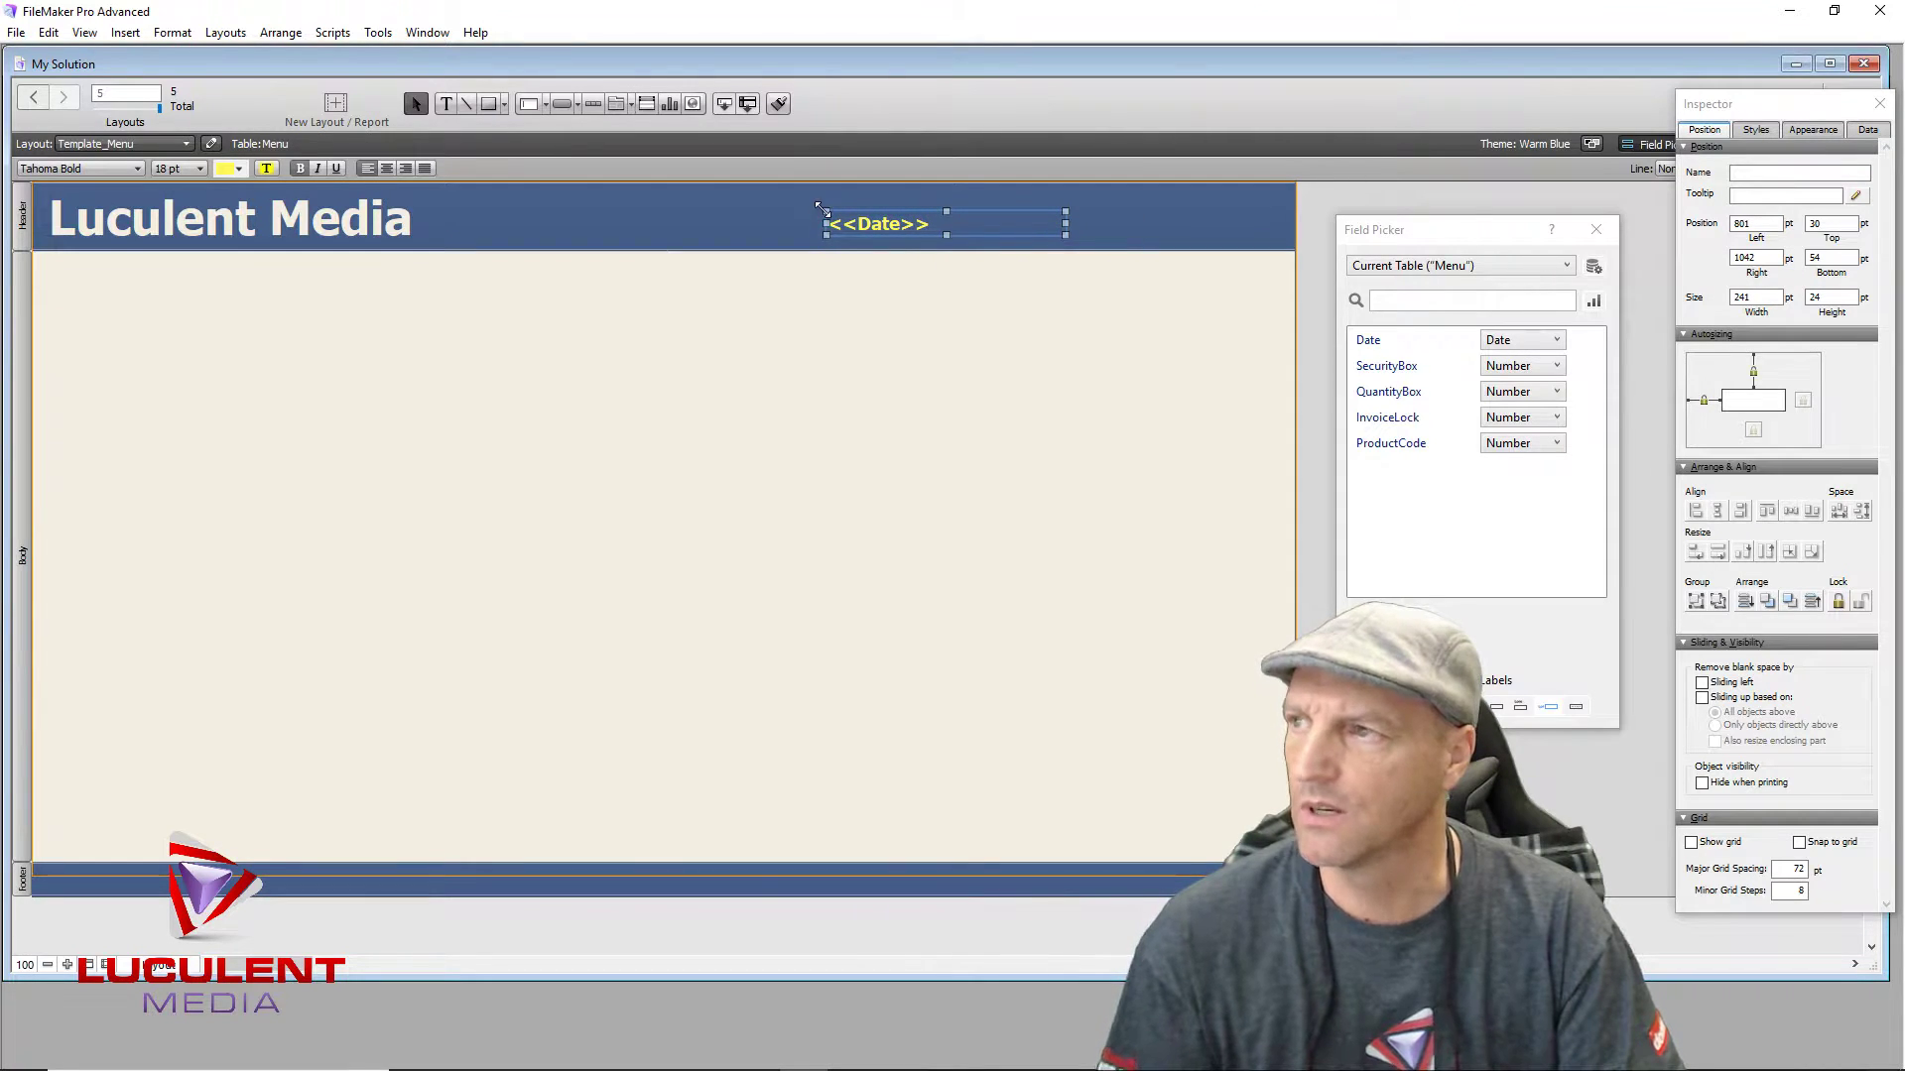
left_click(407, 169)
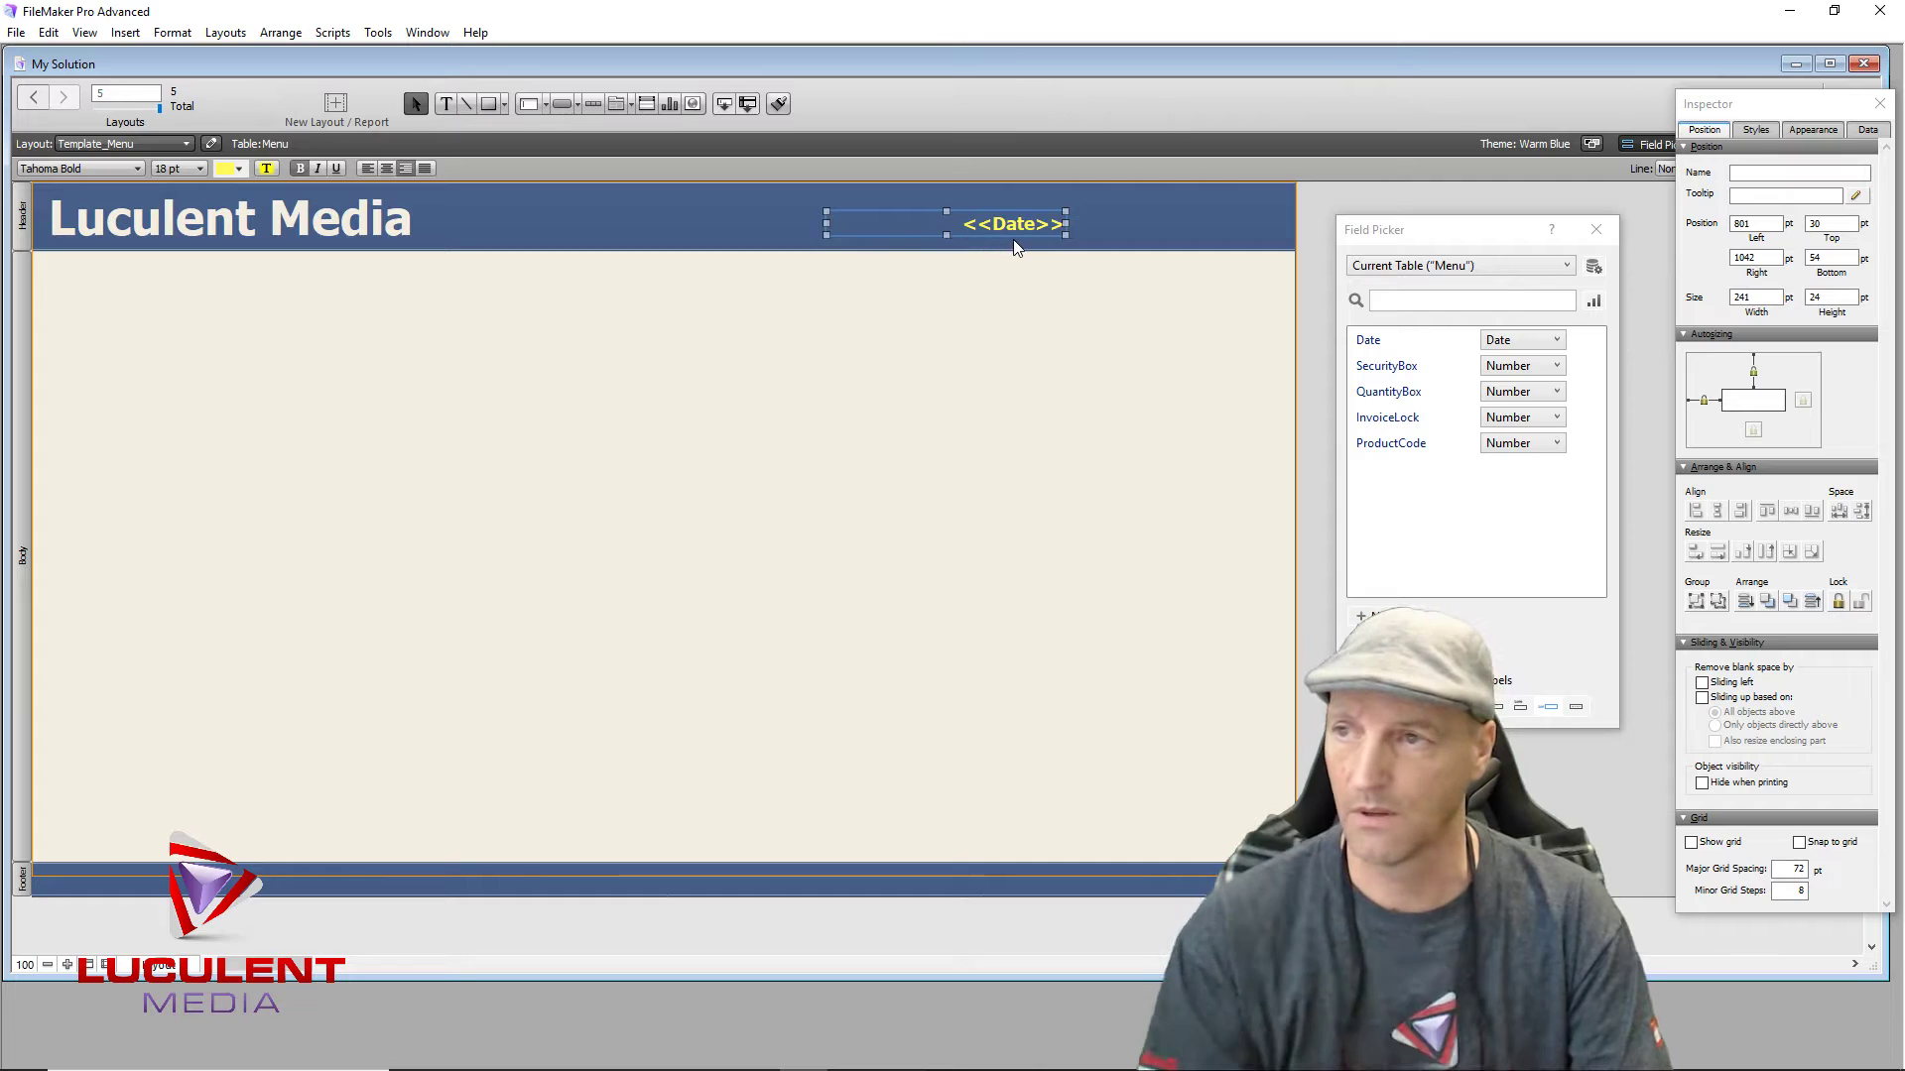
left_click_drag(996, 223, 1215, 232)
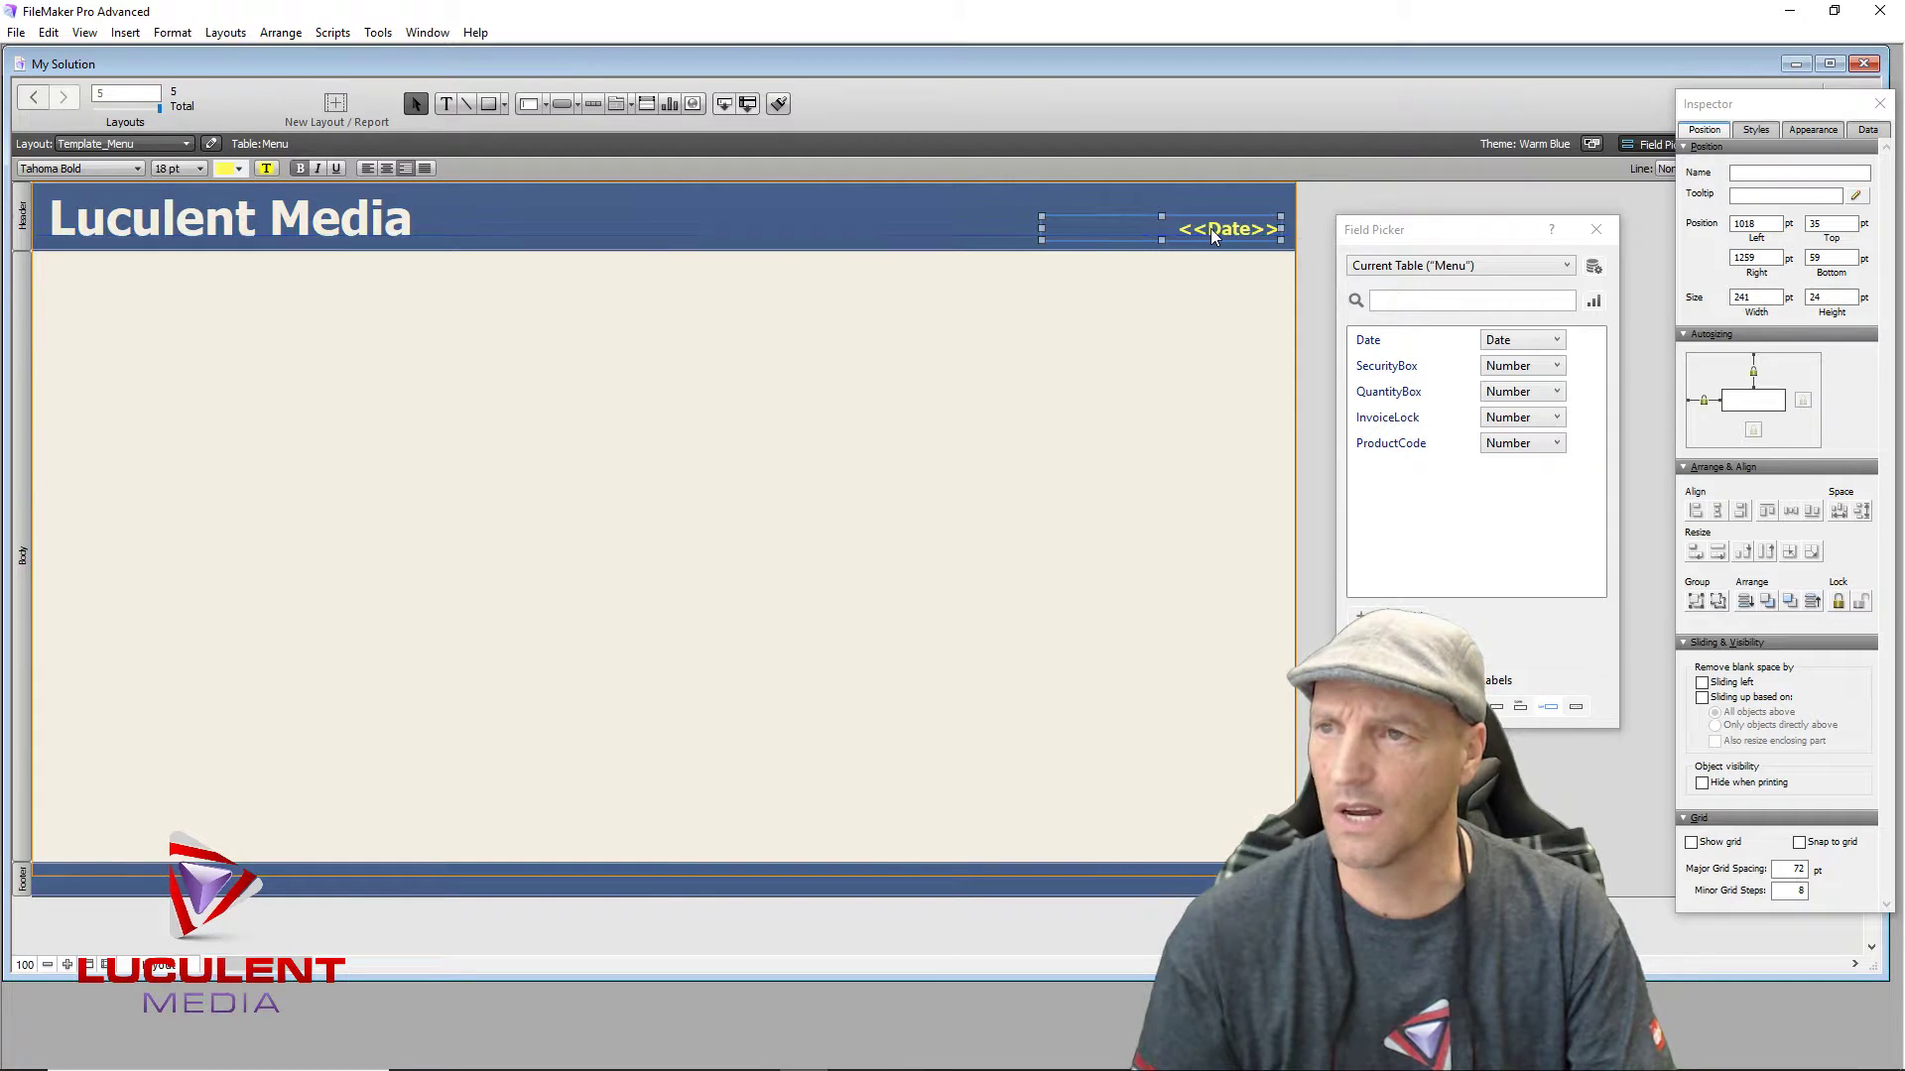
left_click(883, 200)
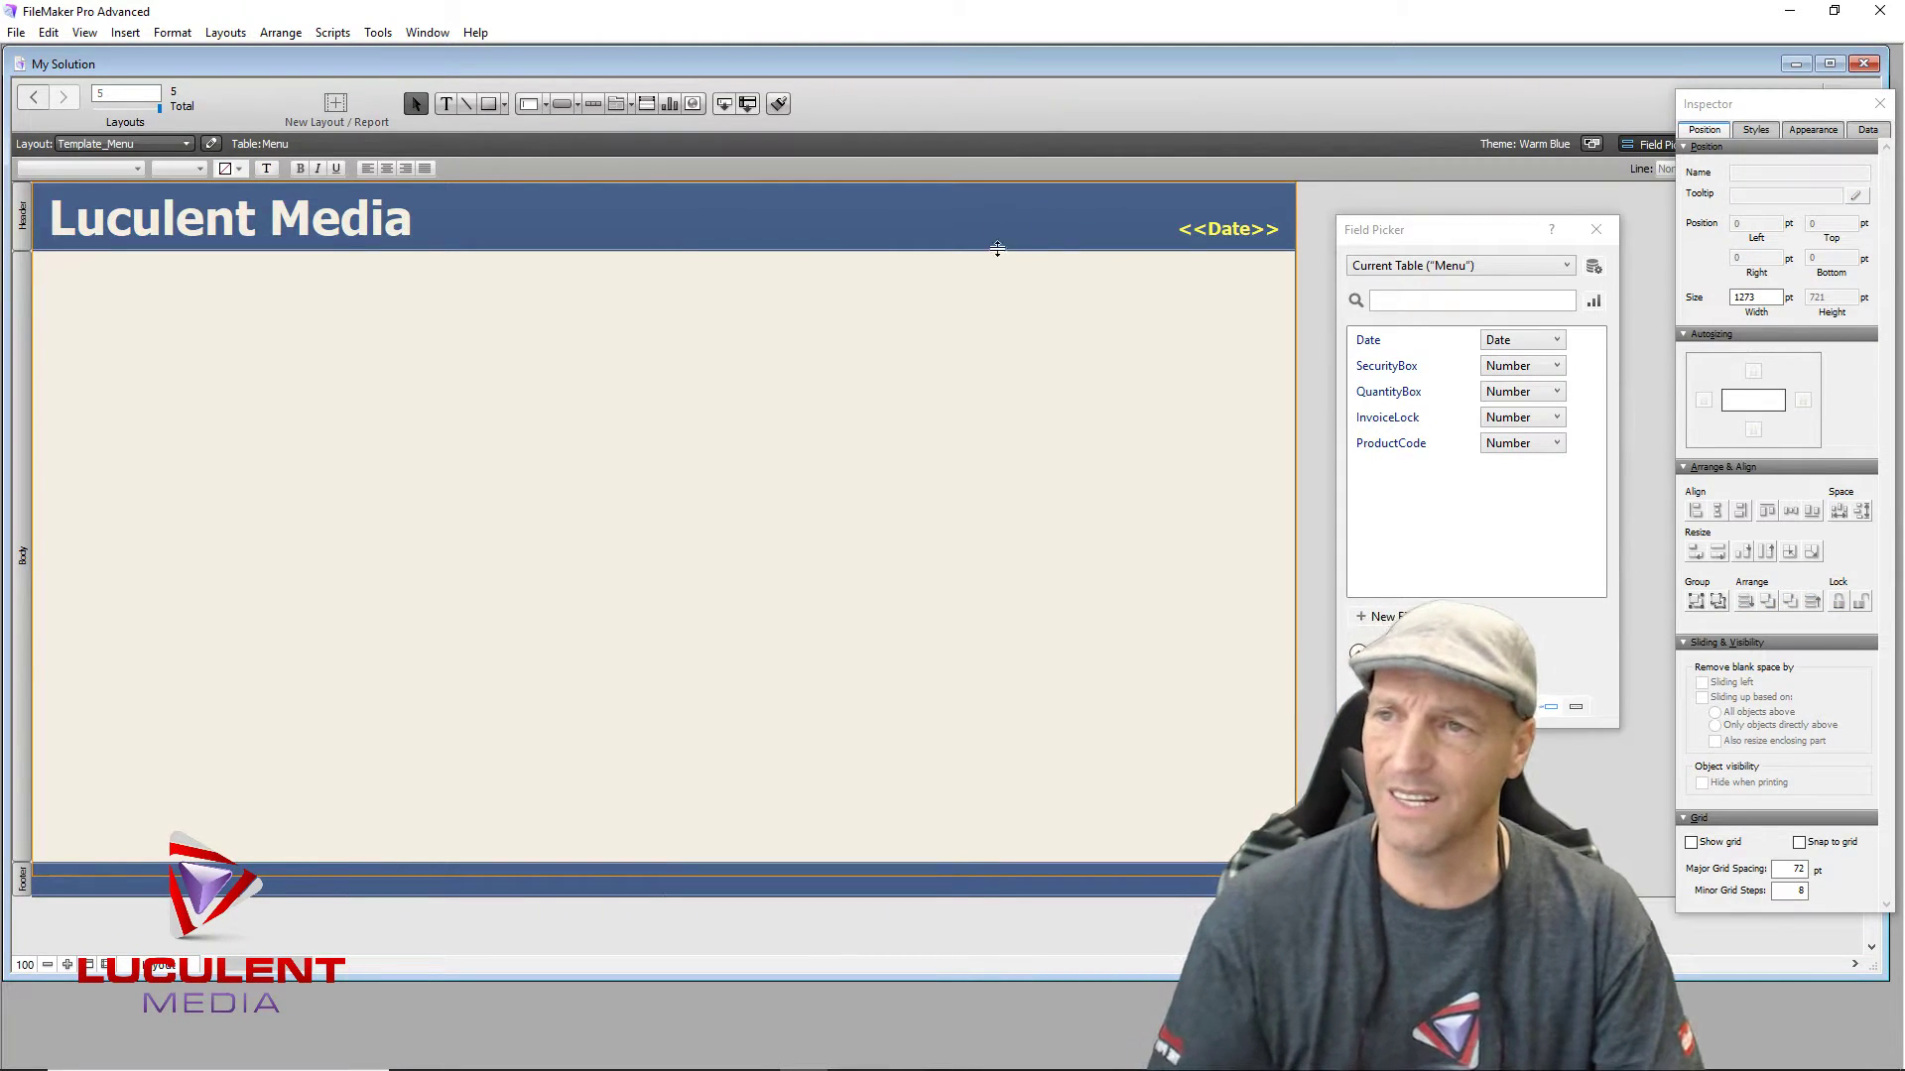
left_click(1241, 228)
left_click_drag(1241, 234, 1238, 234)
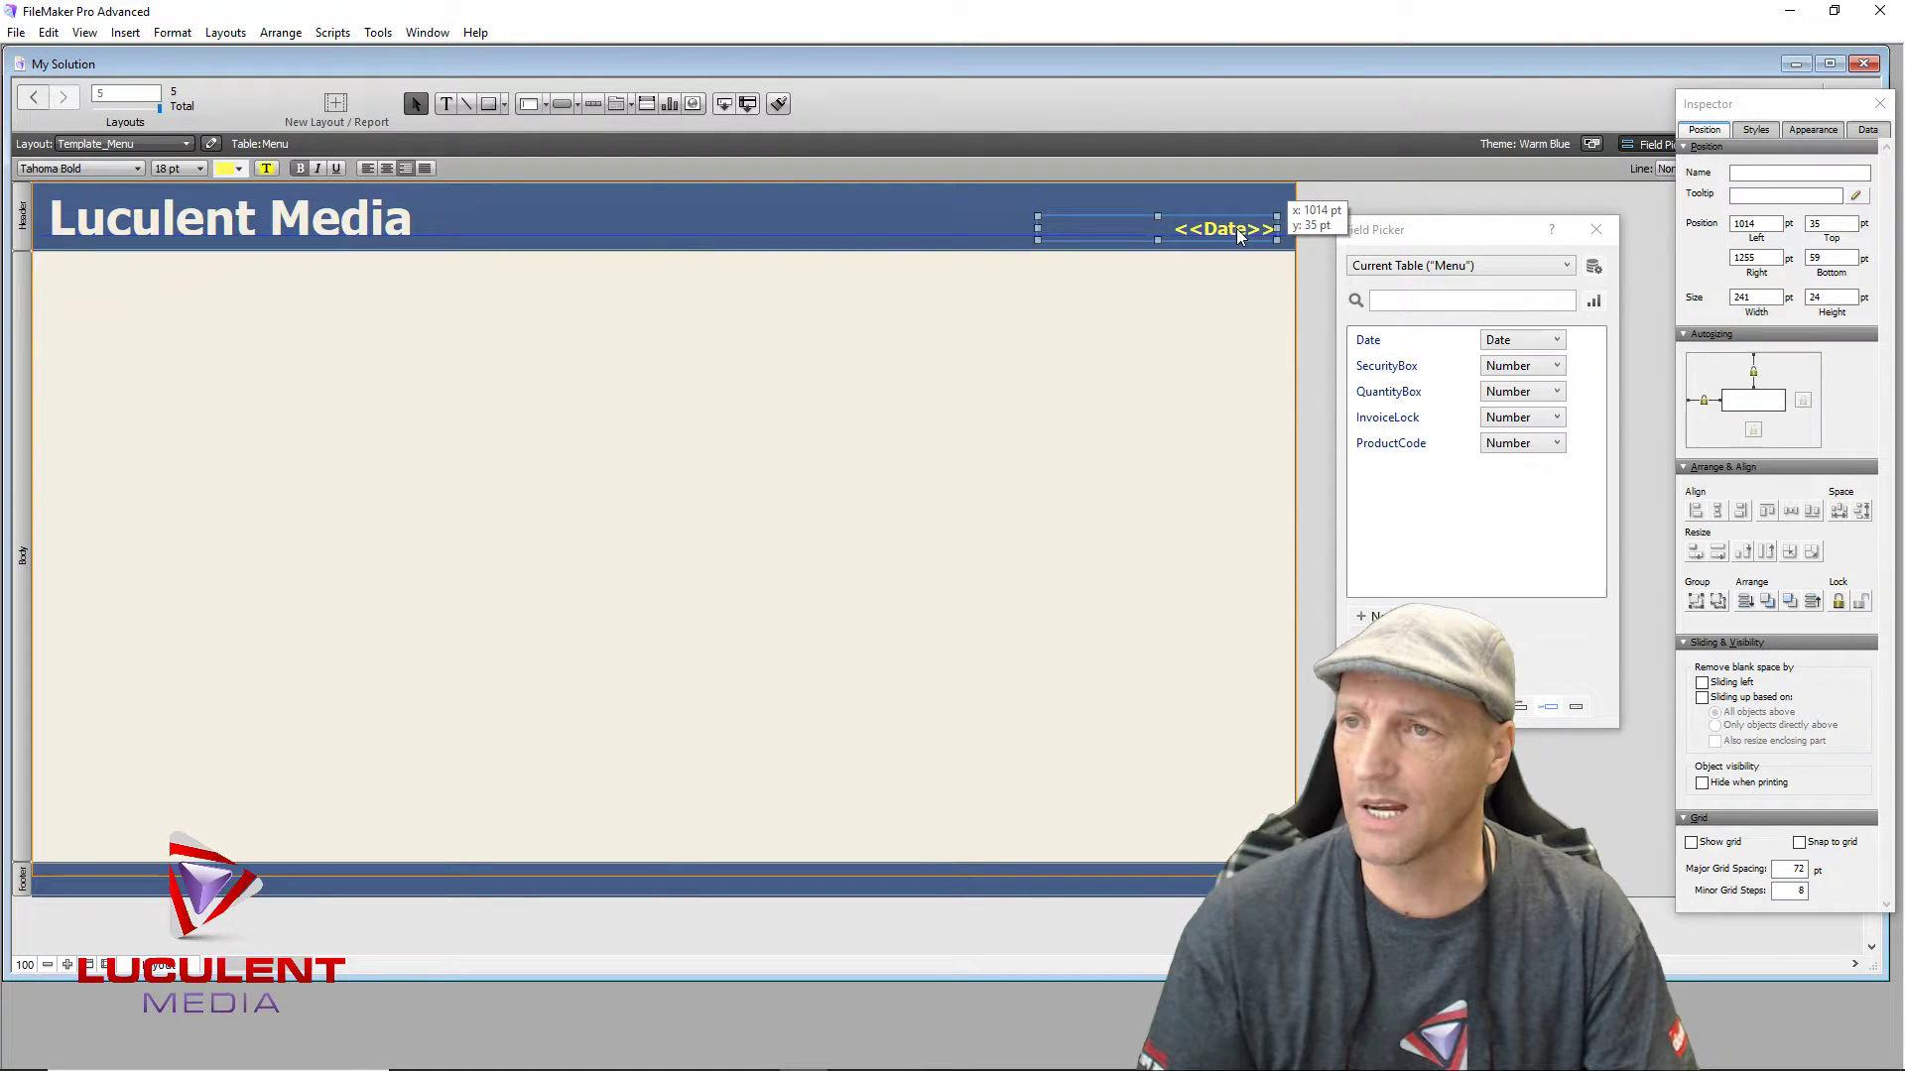
left_click(921, 369)
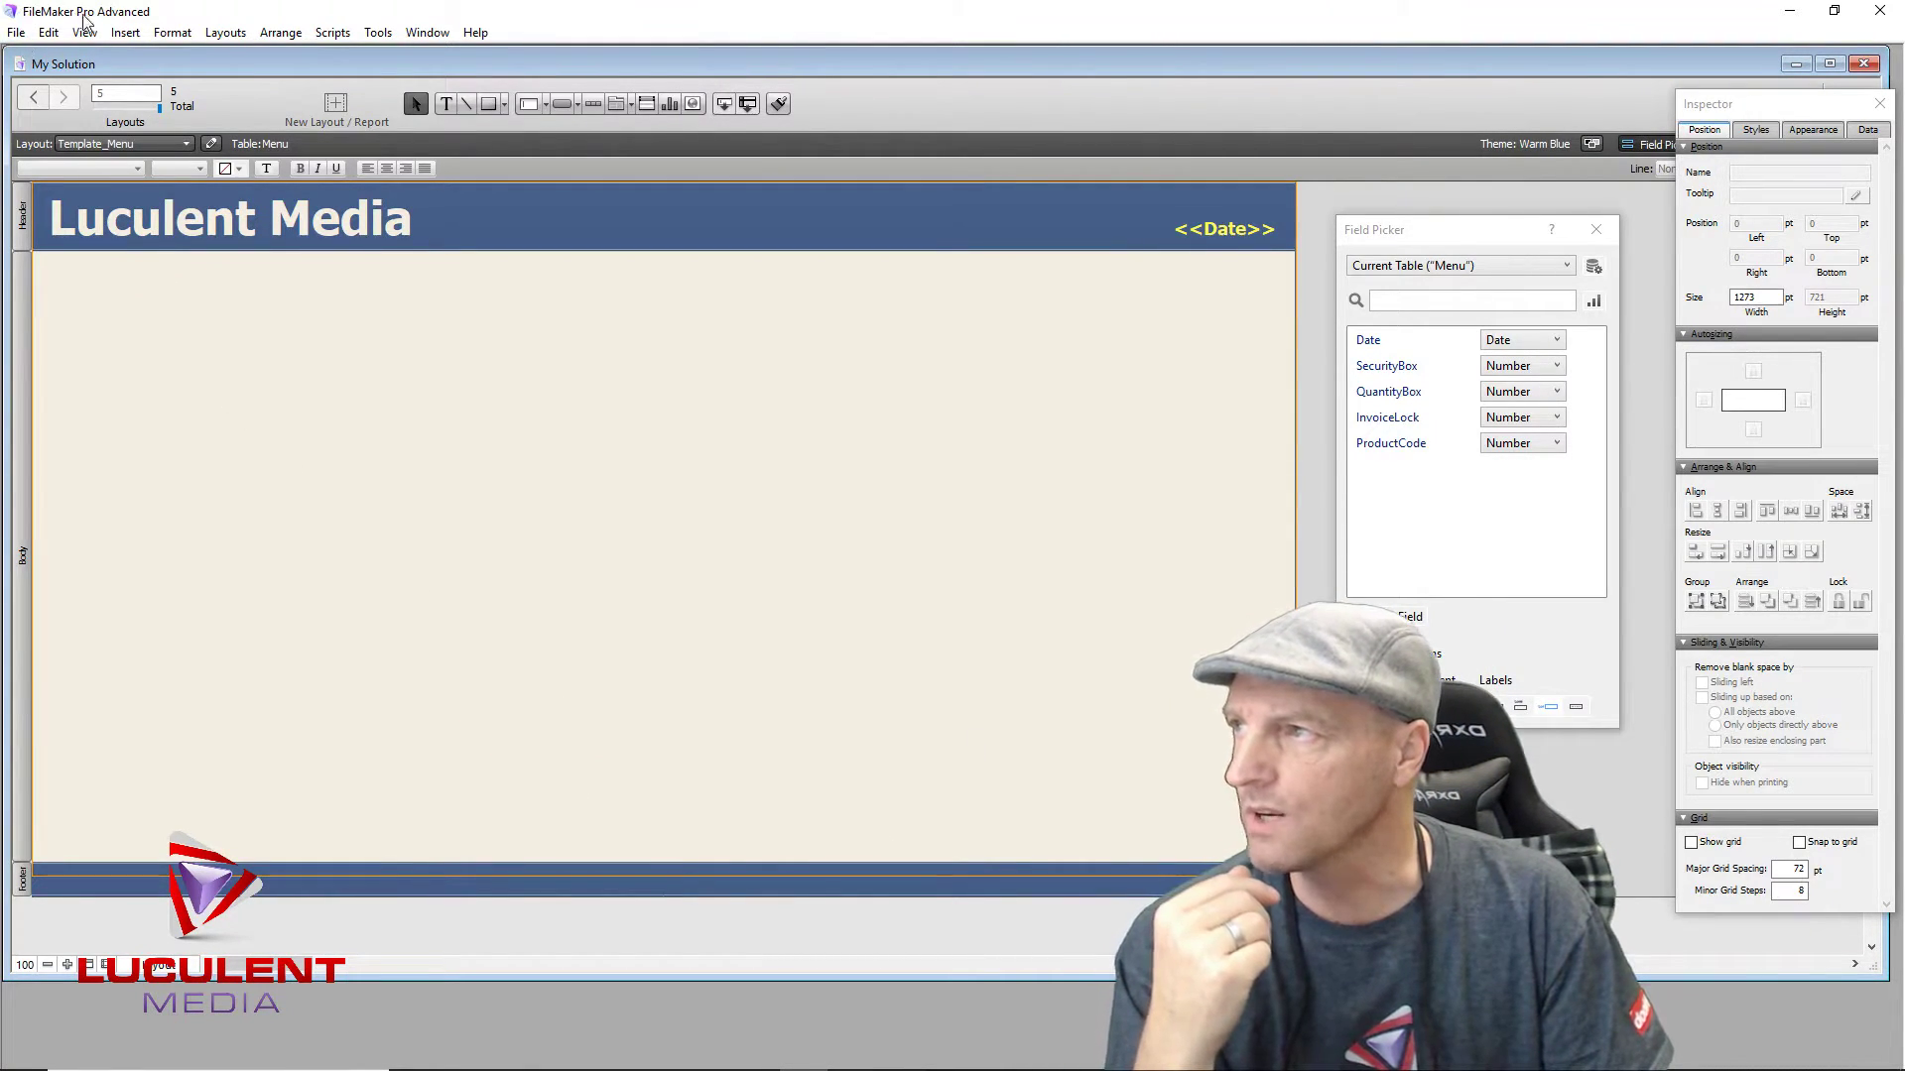
Step: Insert the Luculent Media logo picture and move it over the header's middle, about 578 pt left and 11 pt top
left_click(126, 34)
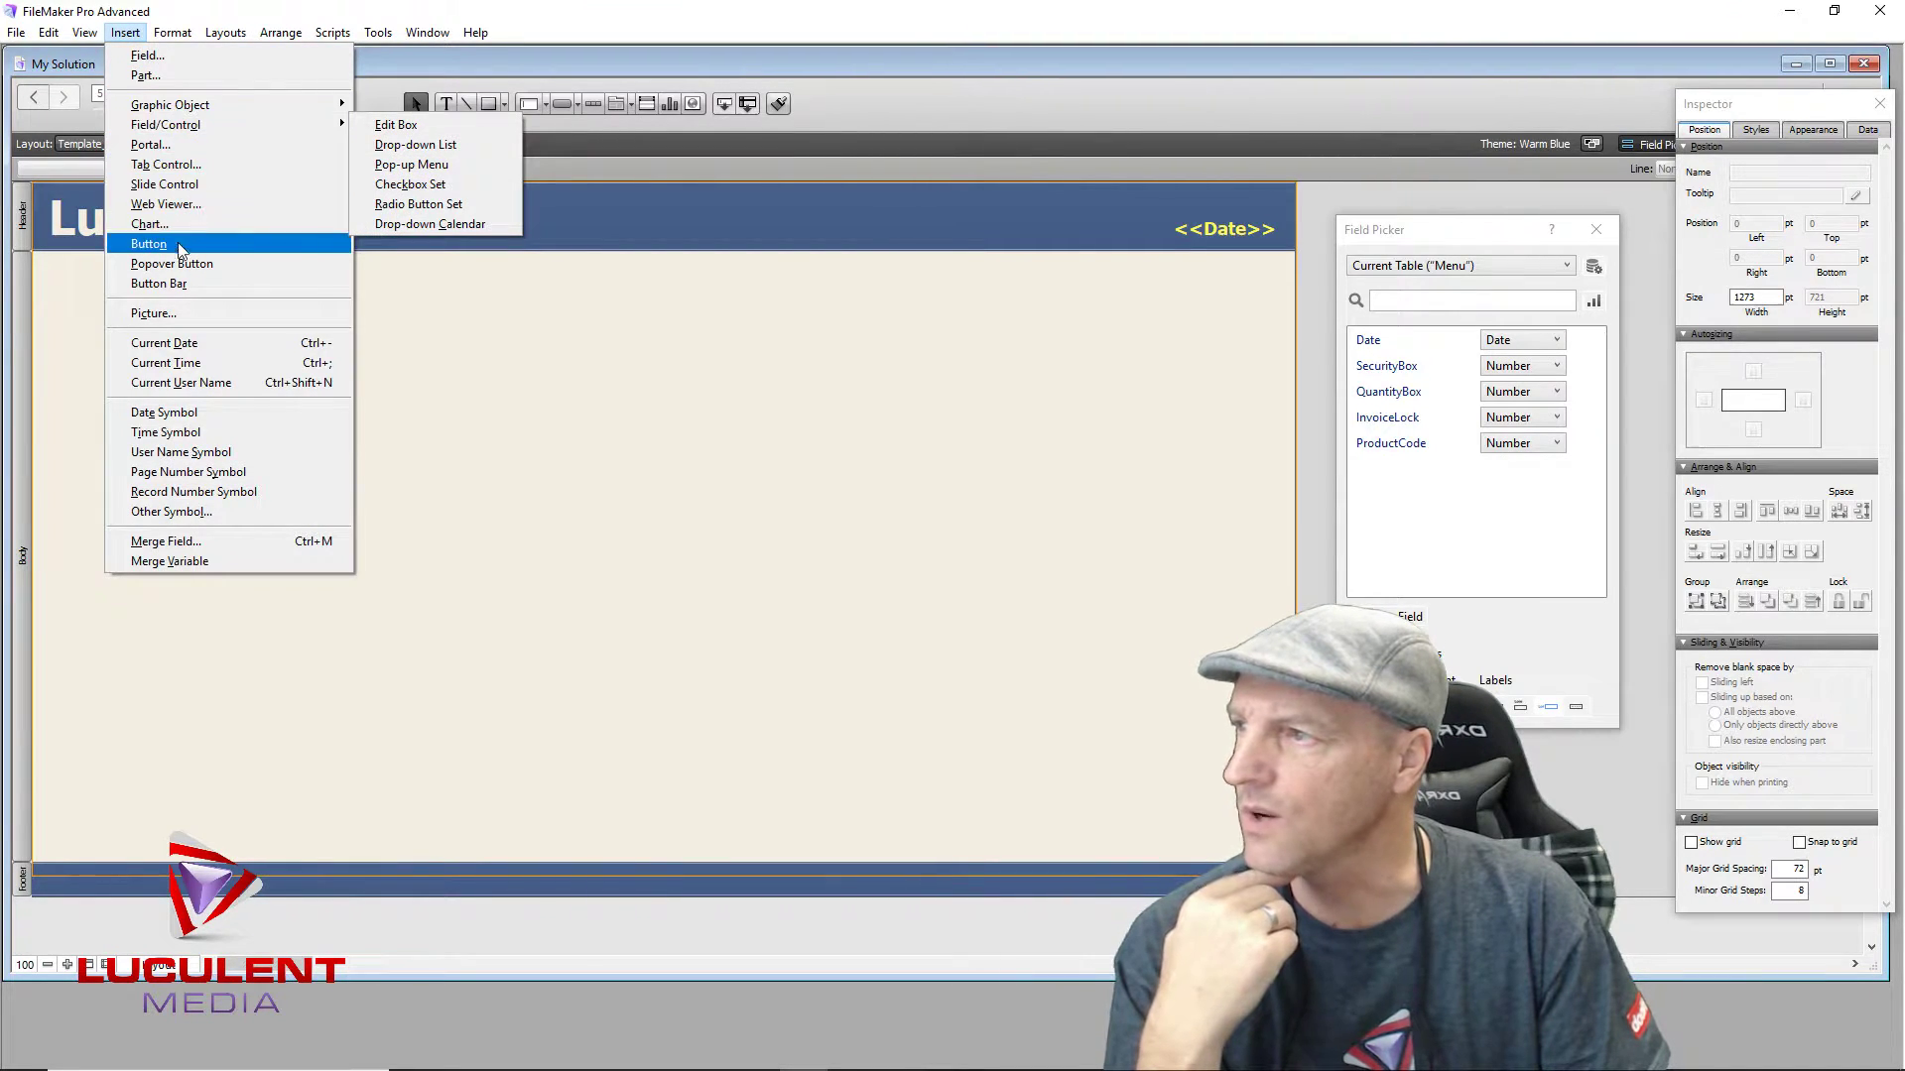
left_click(172, 315)
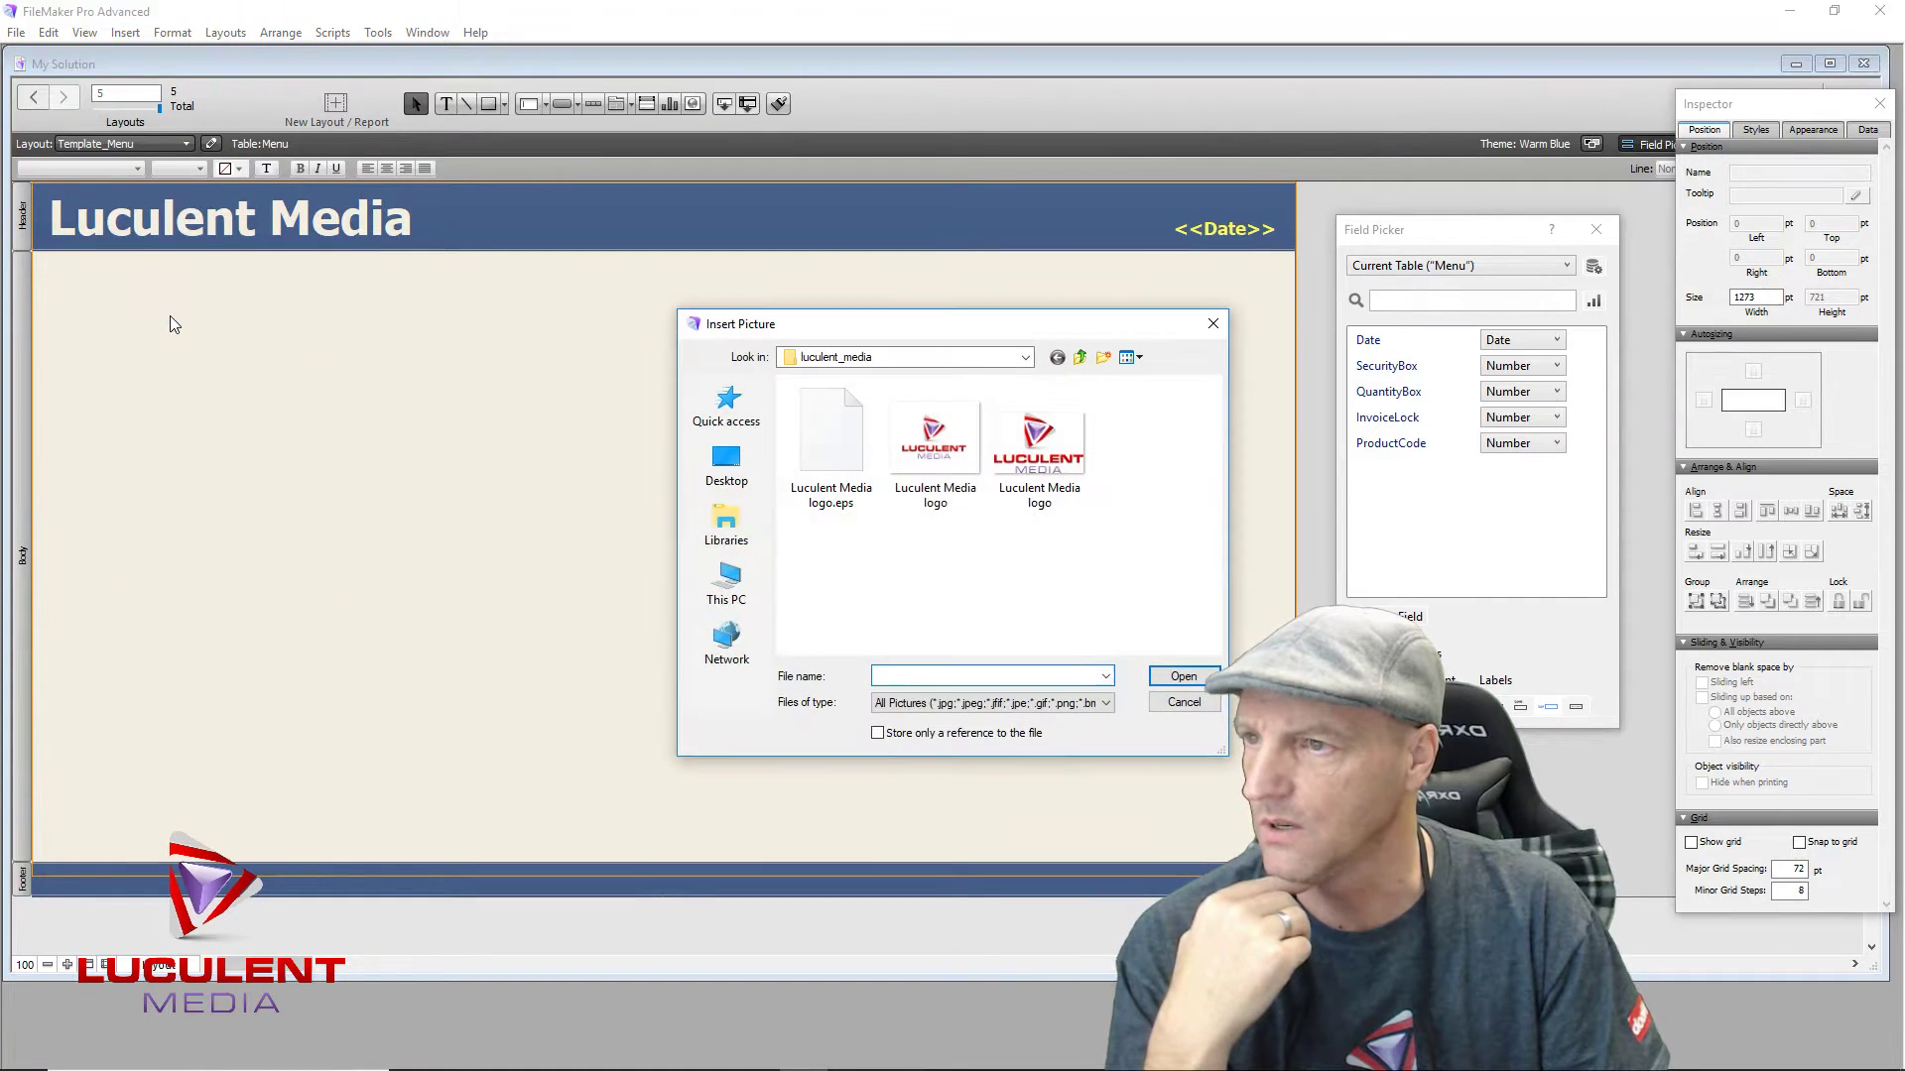
left_click(1026, 443)
left_click(1182, 675)
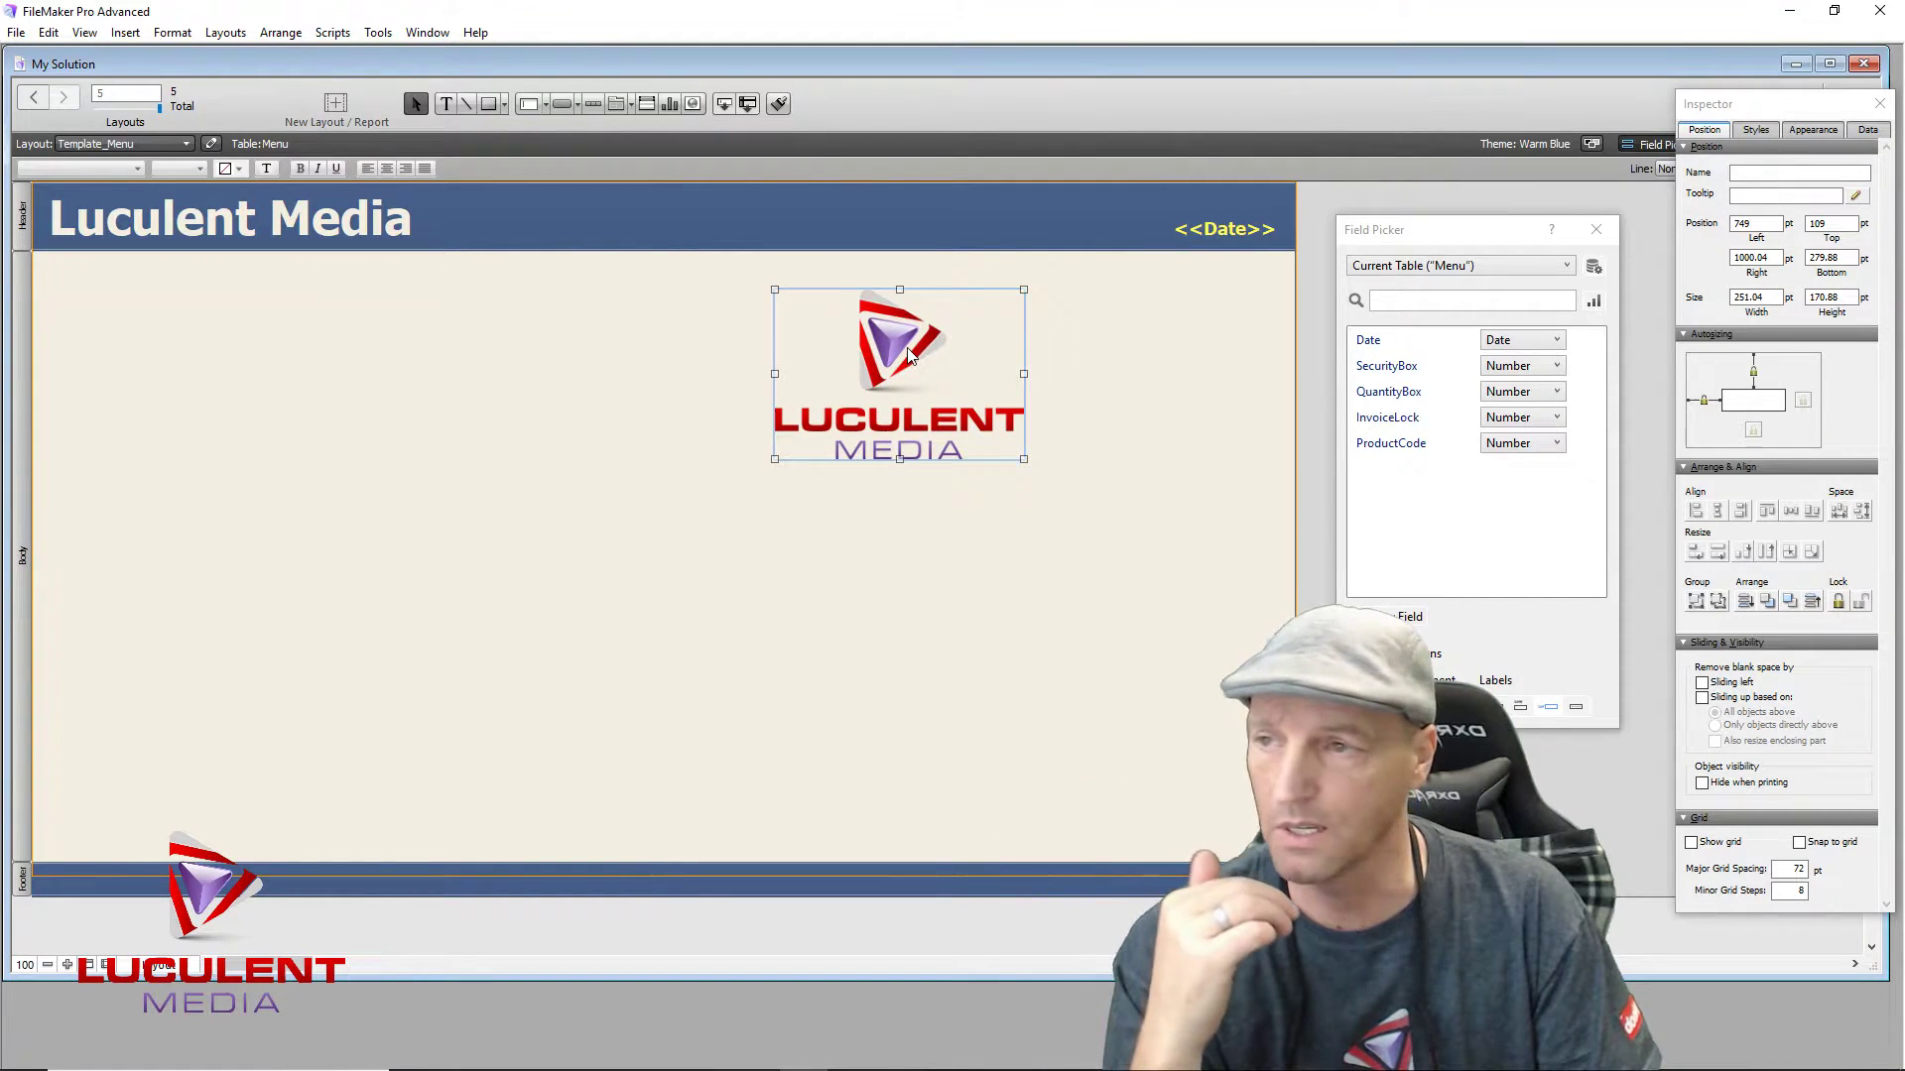
left_click_drag(910, 357, 742, 260)
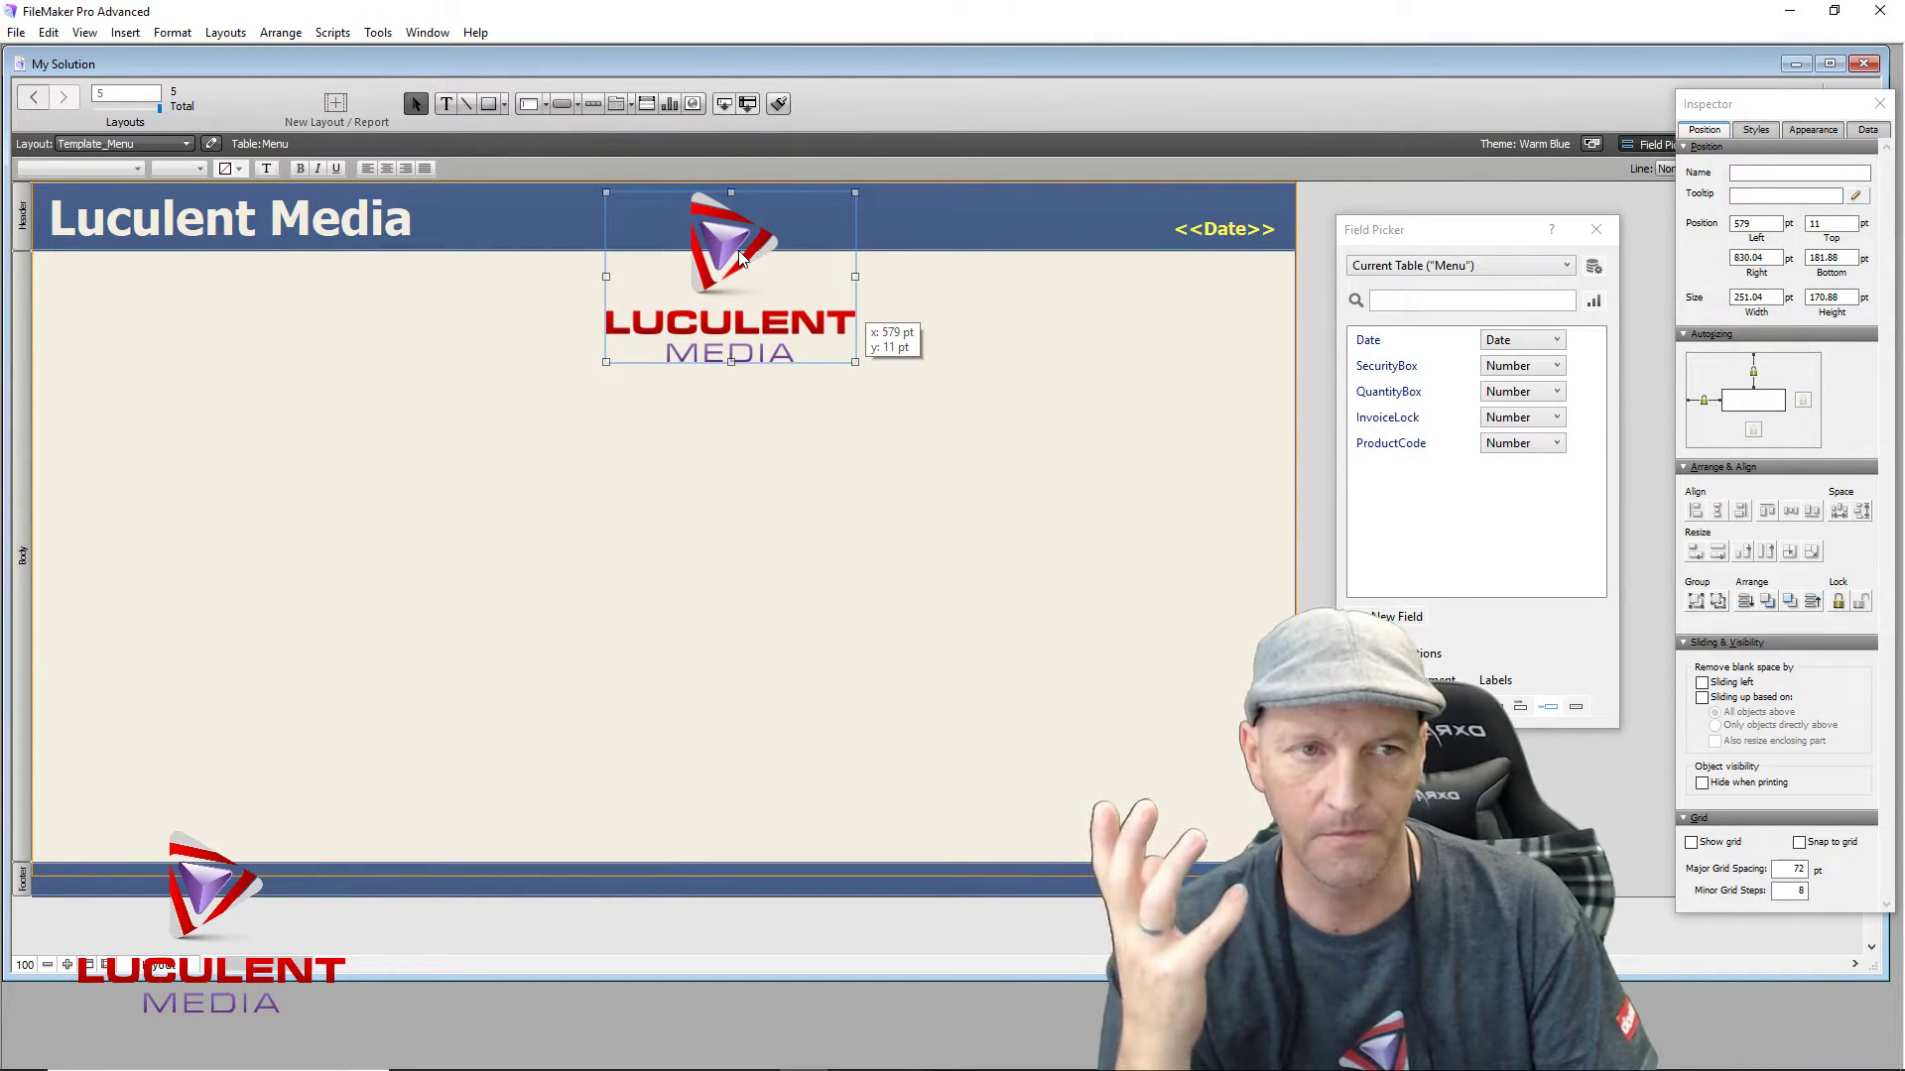
left_click_drag(742, 260, 741, 260)
Step: Remove the logo picture's top and left autosizing anchors and shrink it to about 96 by 59 pt within the header
left_click_drag(1783, 105, 1161, 64)
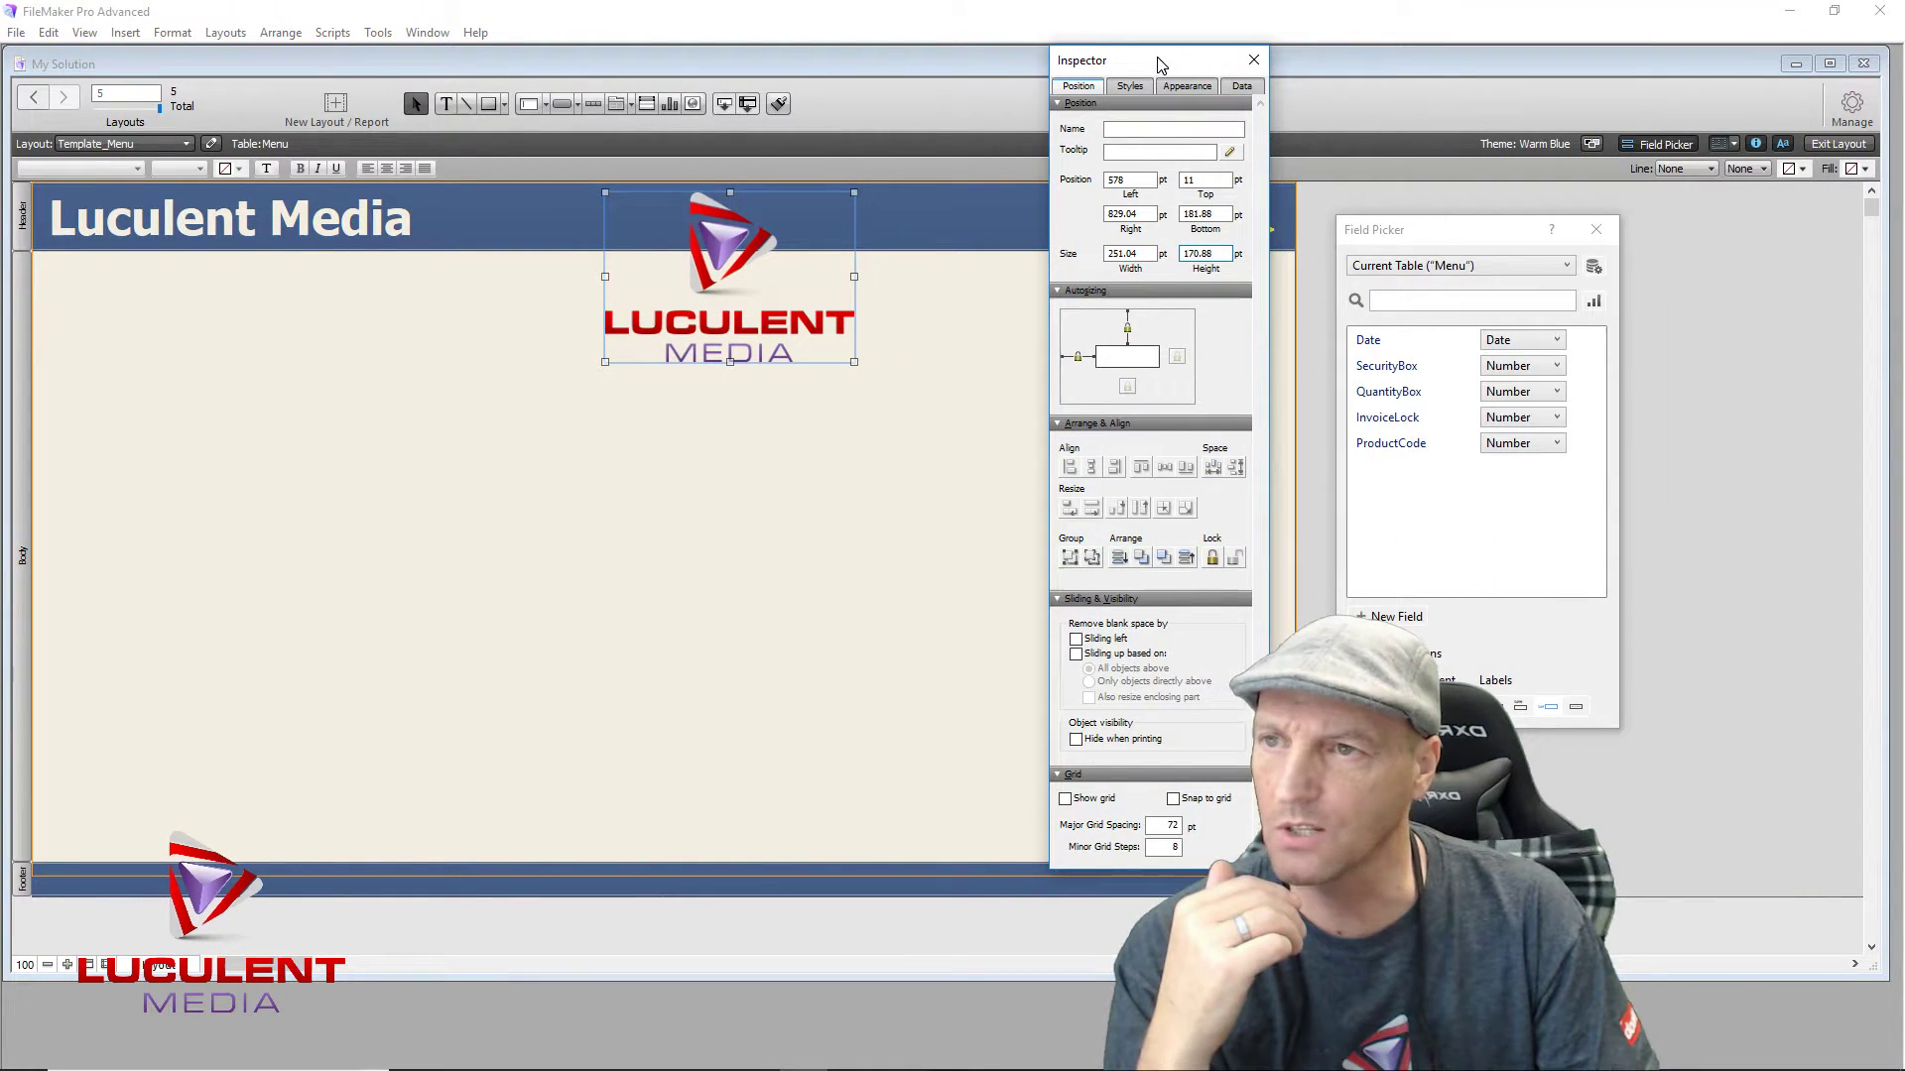
left_click(1132, 335)
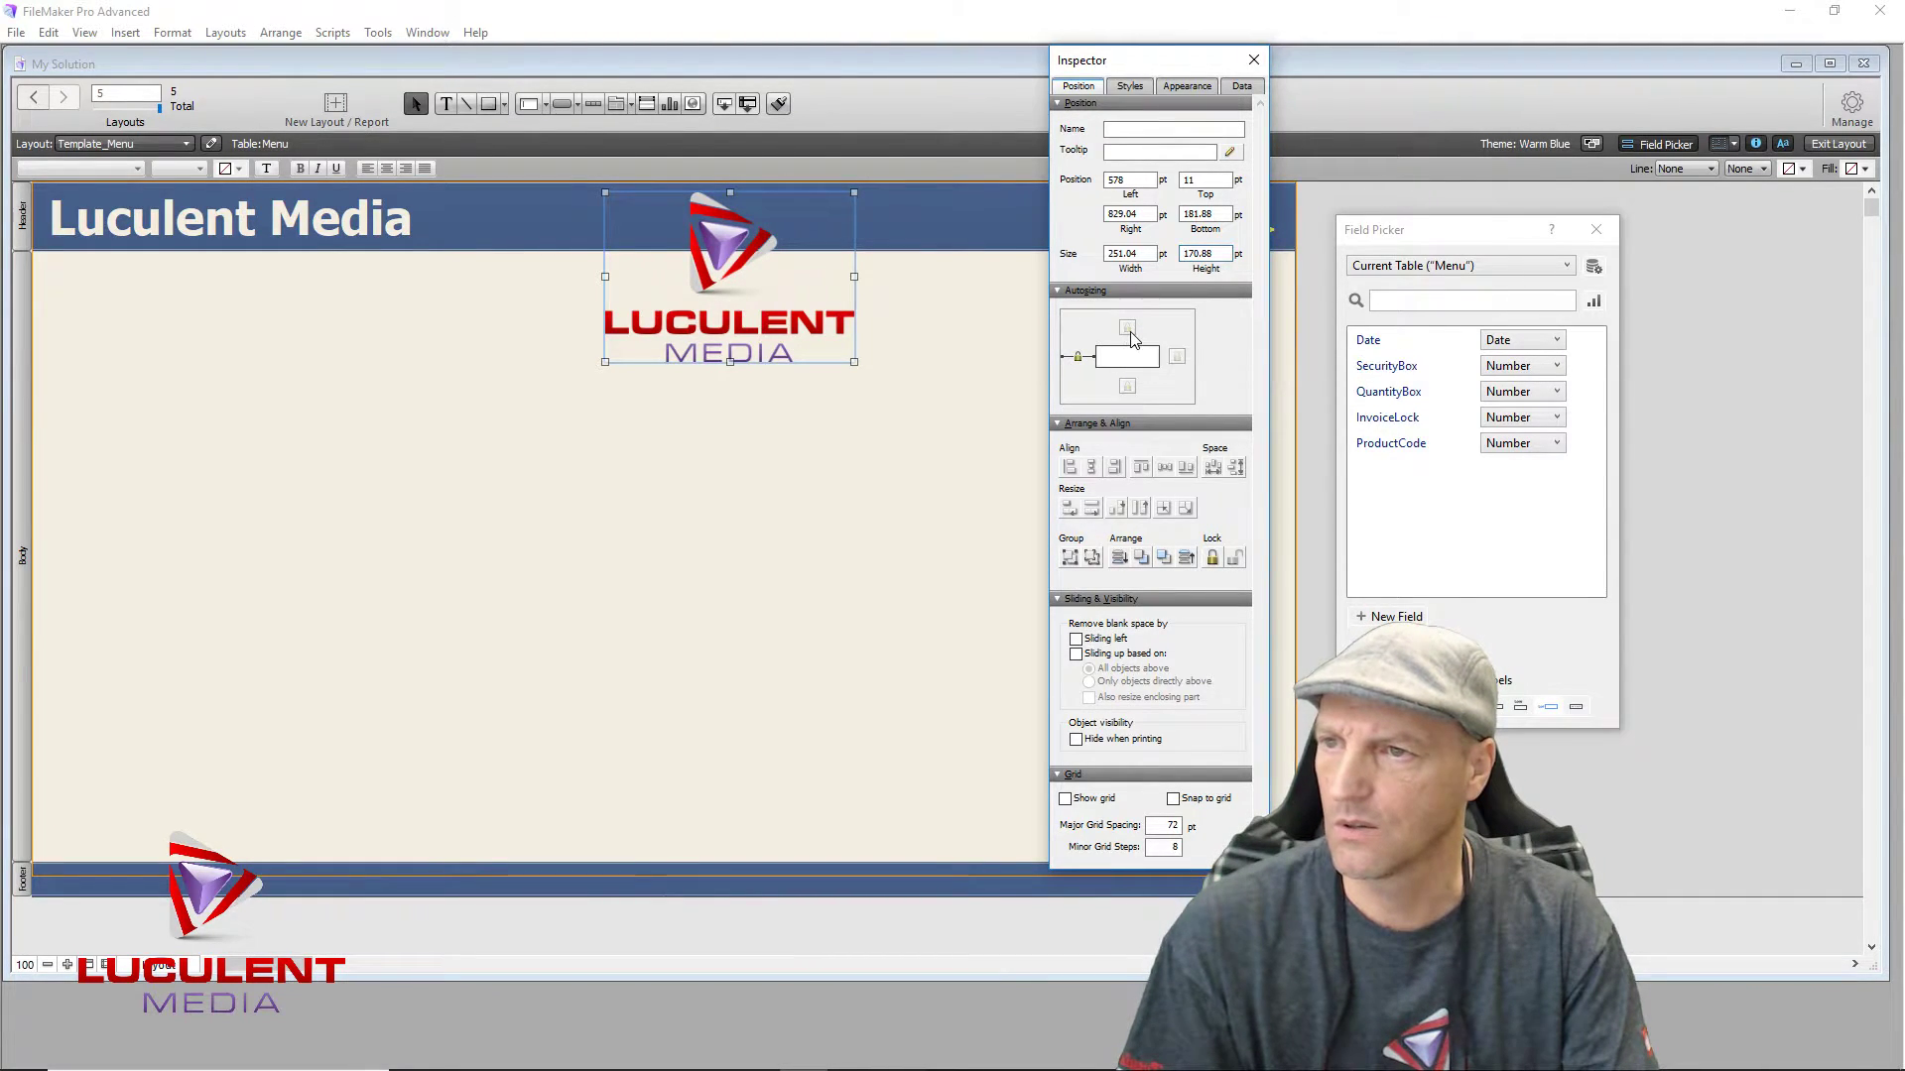
left_click(1078, 359)
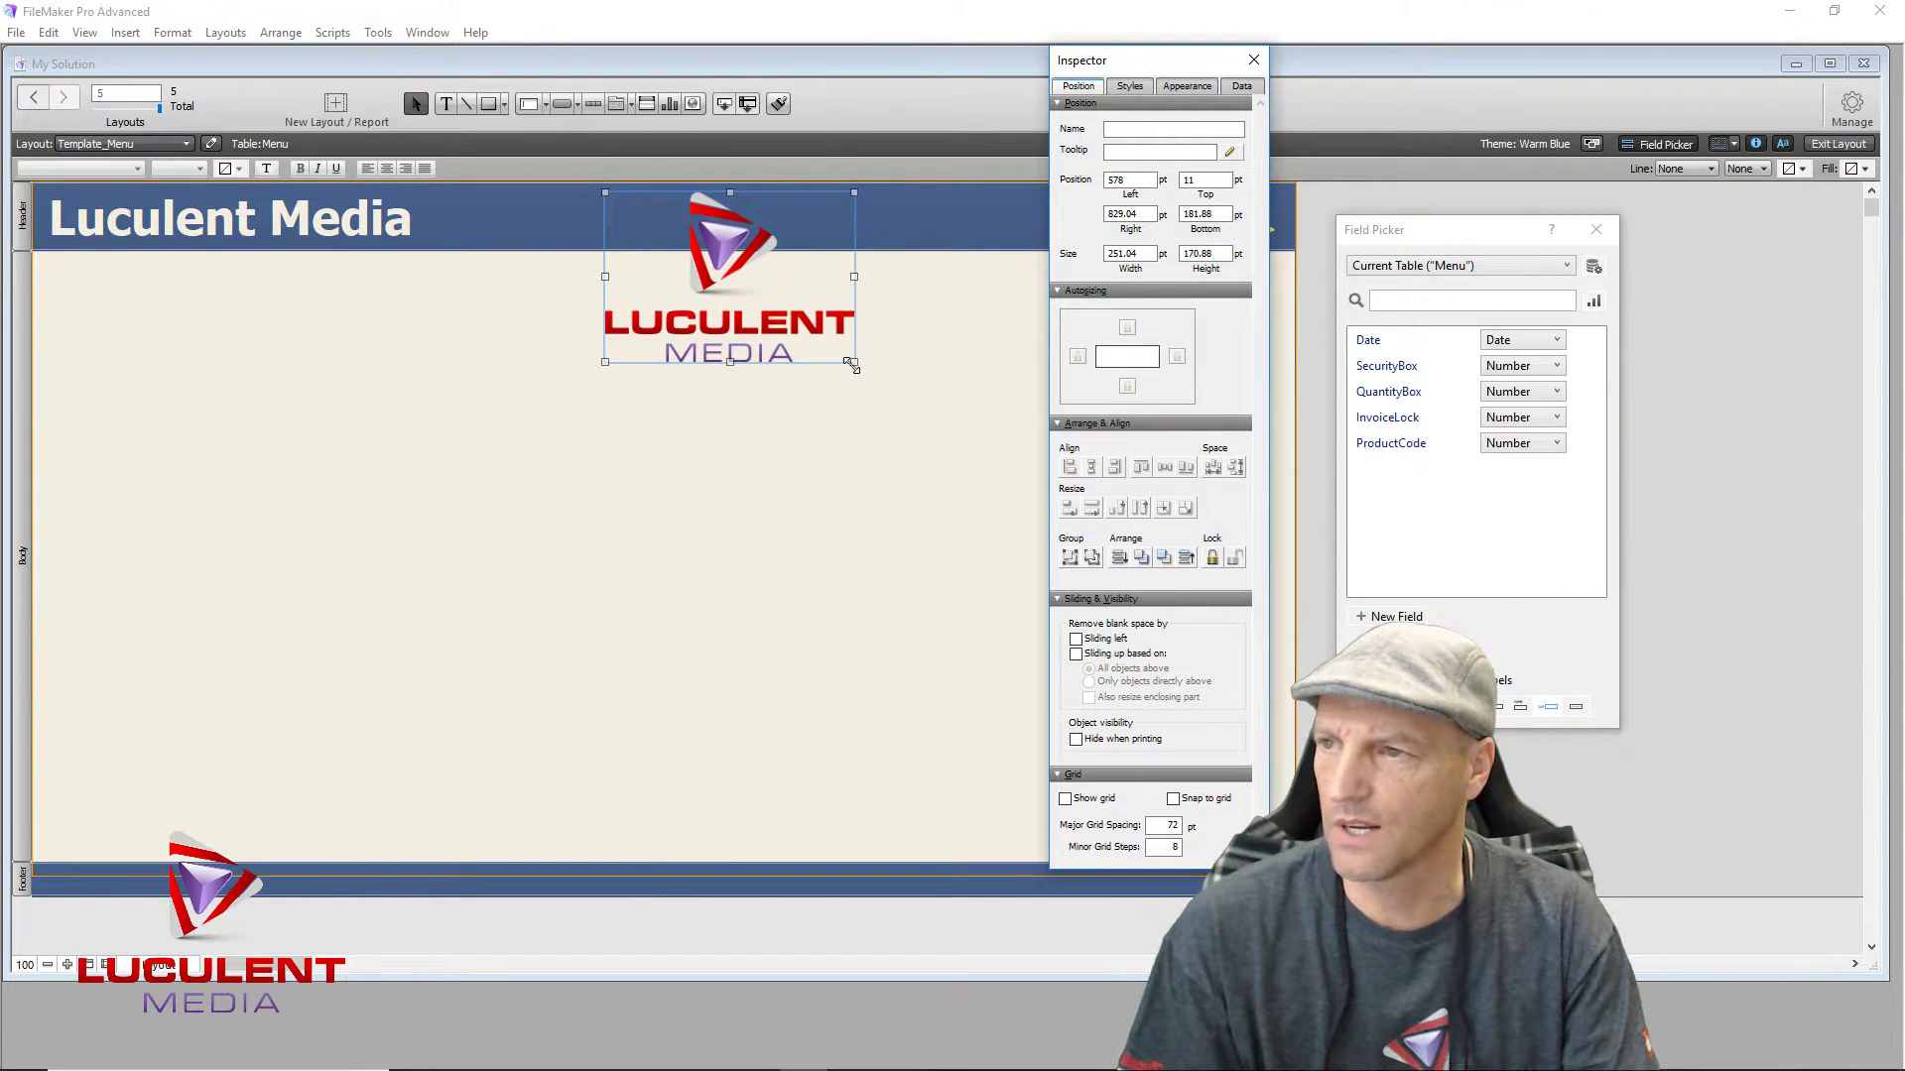
left_click_drag(851, 365, 685, 225)
left_click(736, 385)
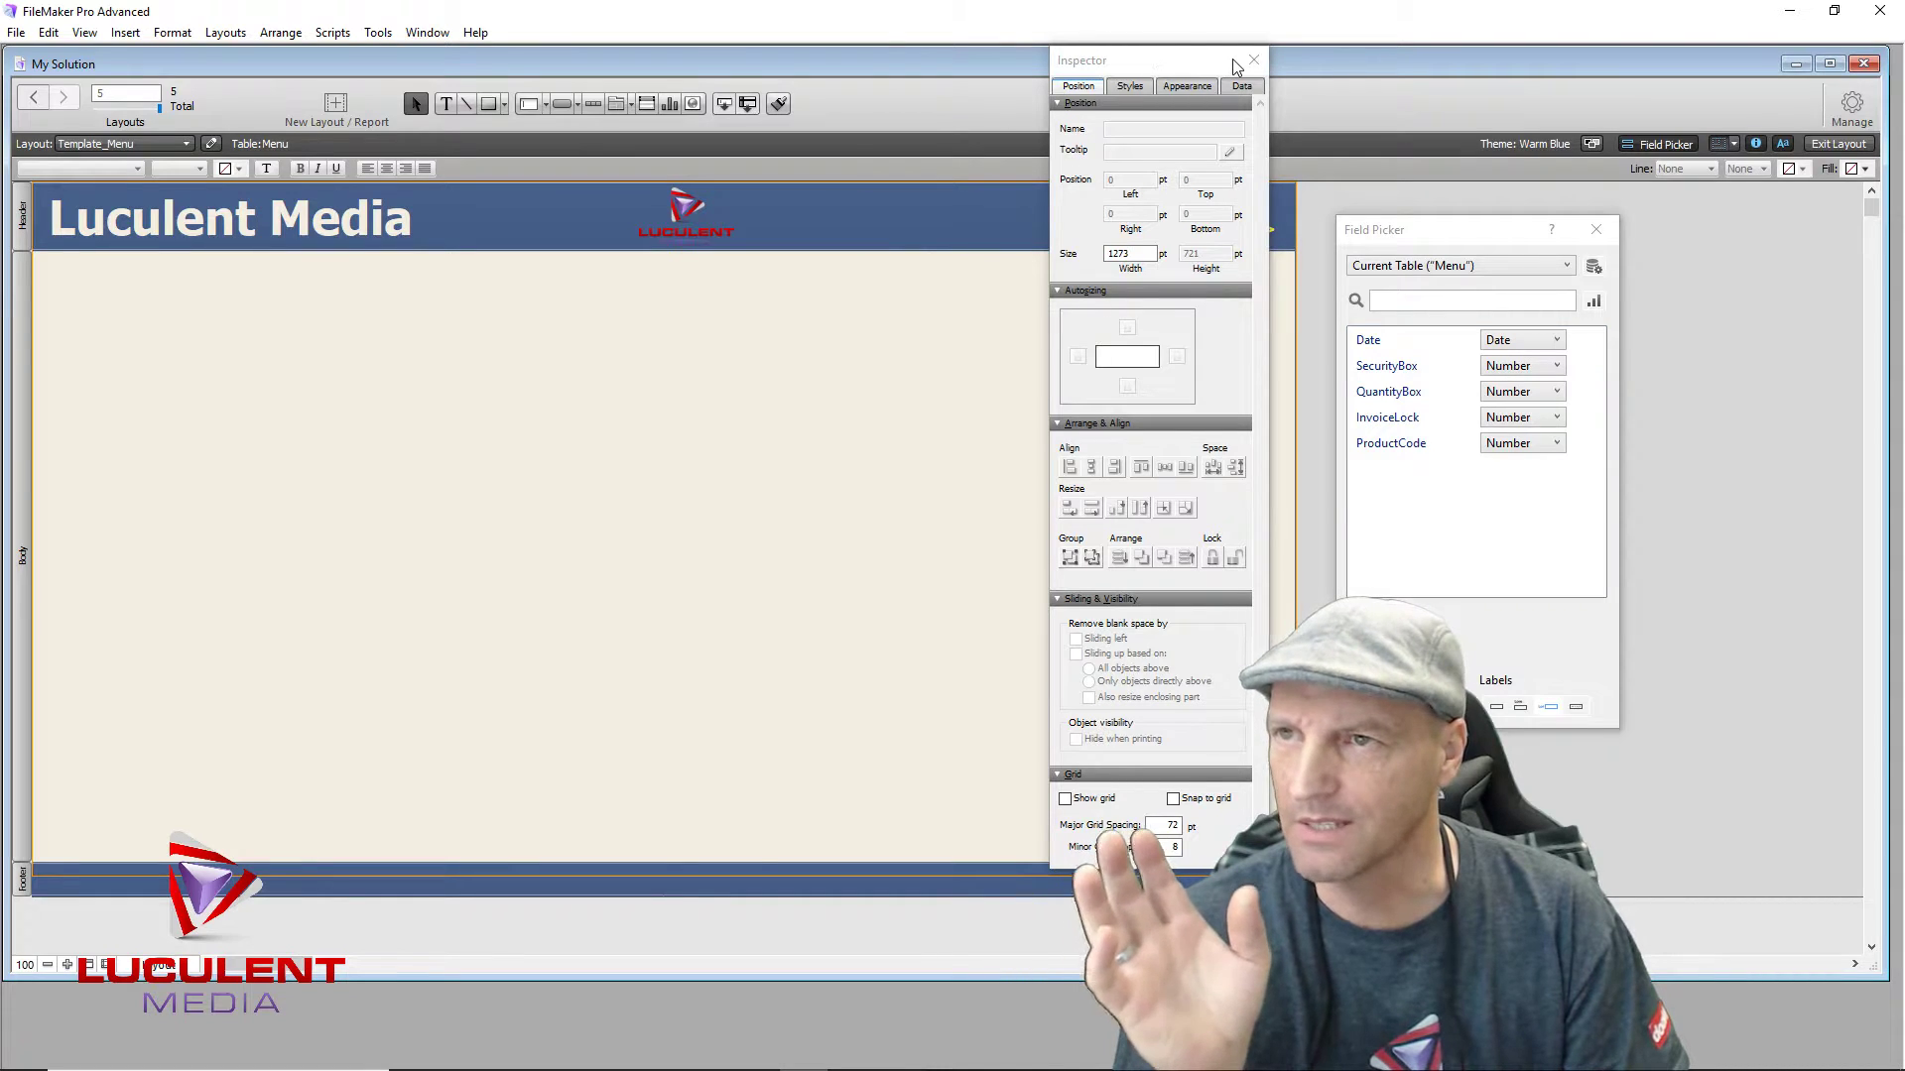
Step: Move the small logo picture out of the header into the body and delete it from the layout
left_click(689, 226)
left_click_drag(688, 226, 746, 414)
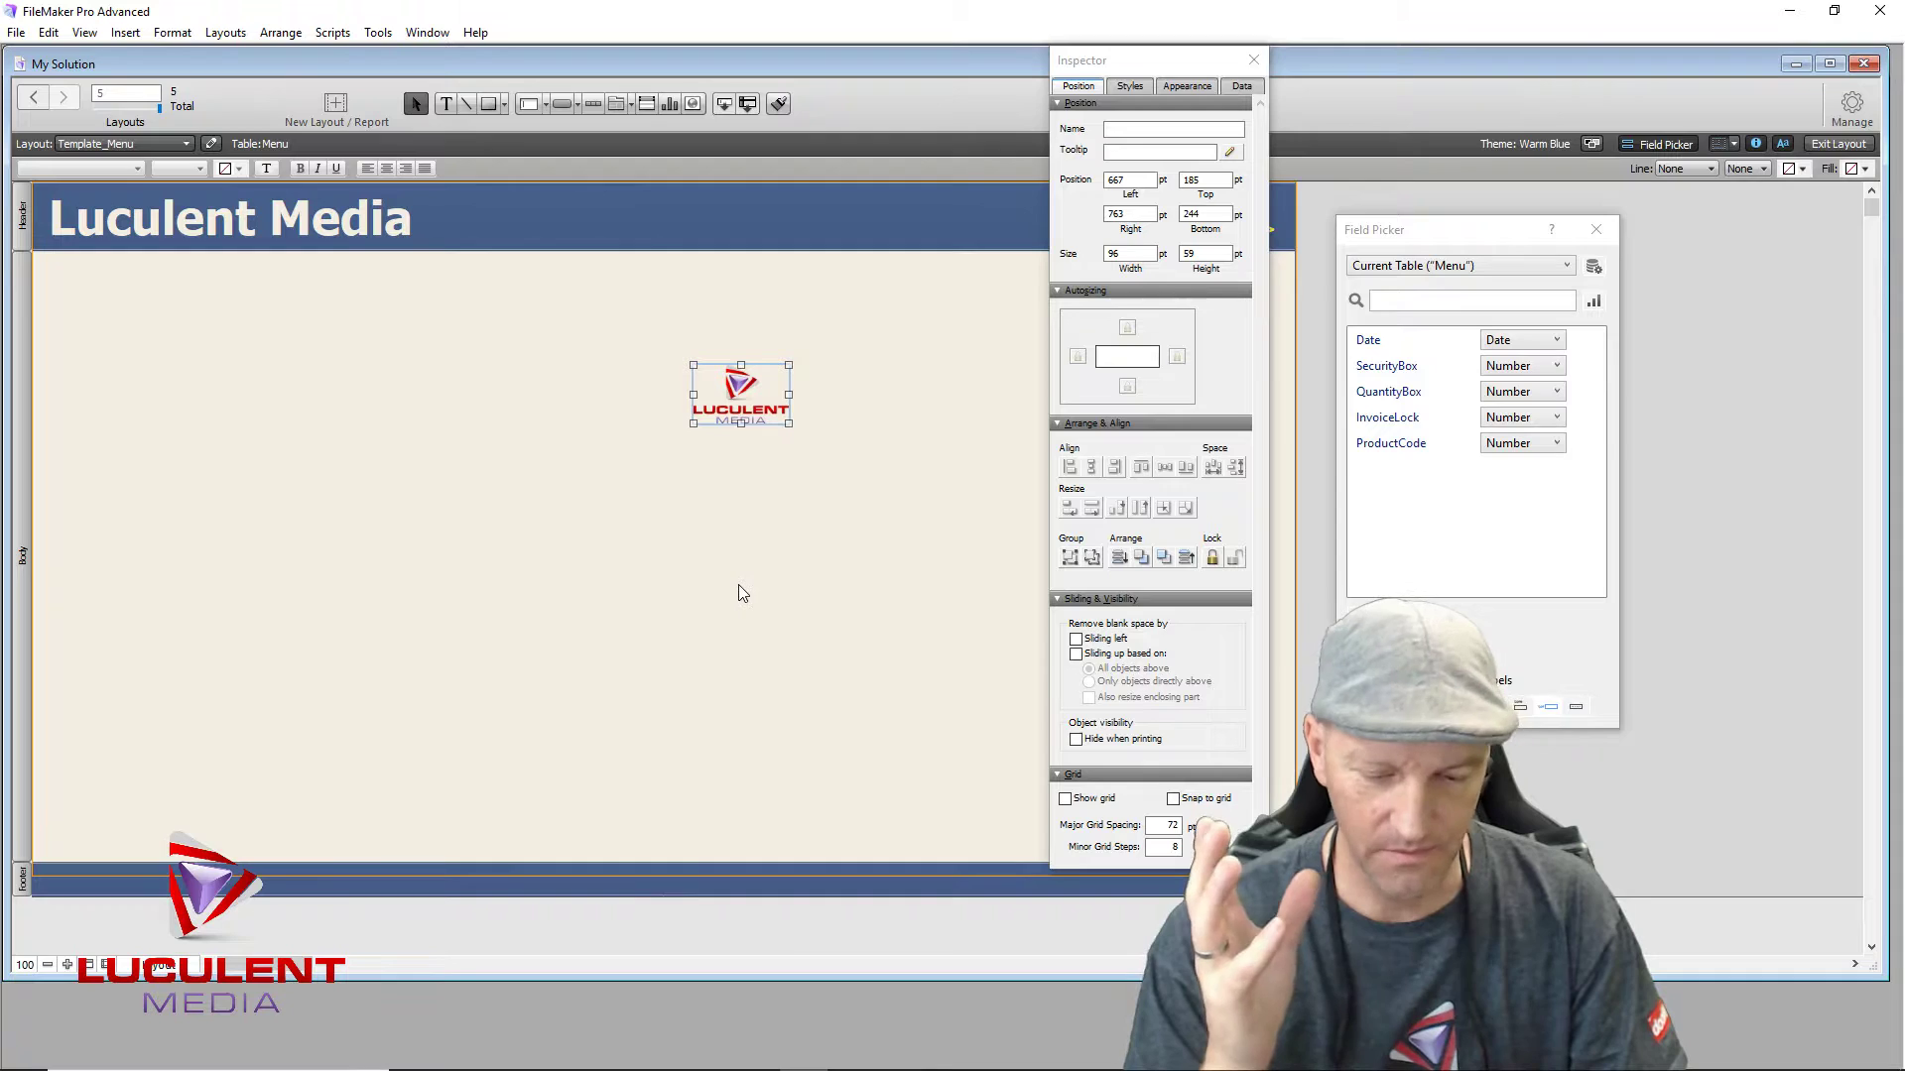
key("Delete")
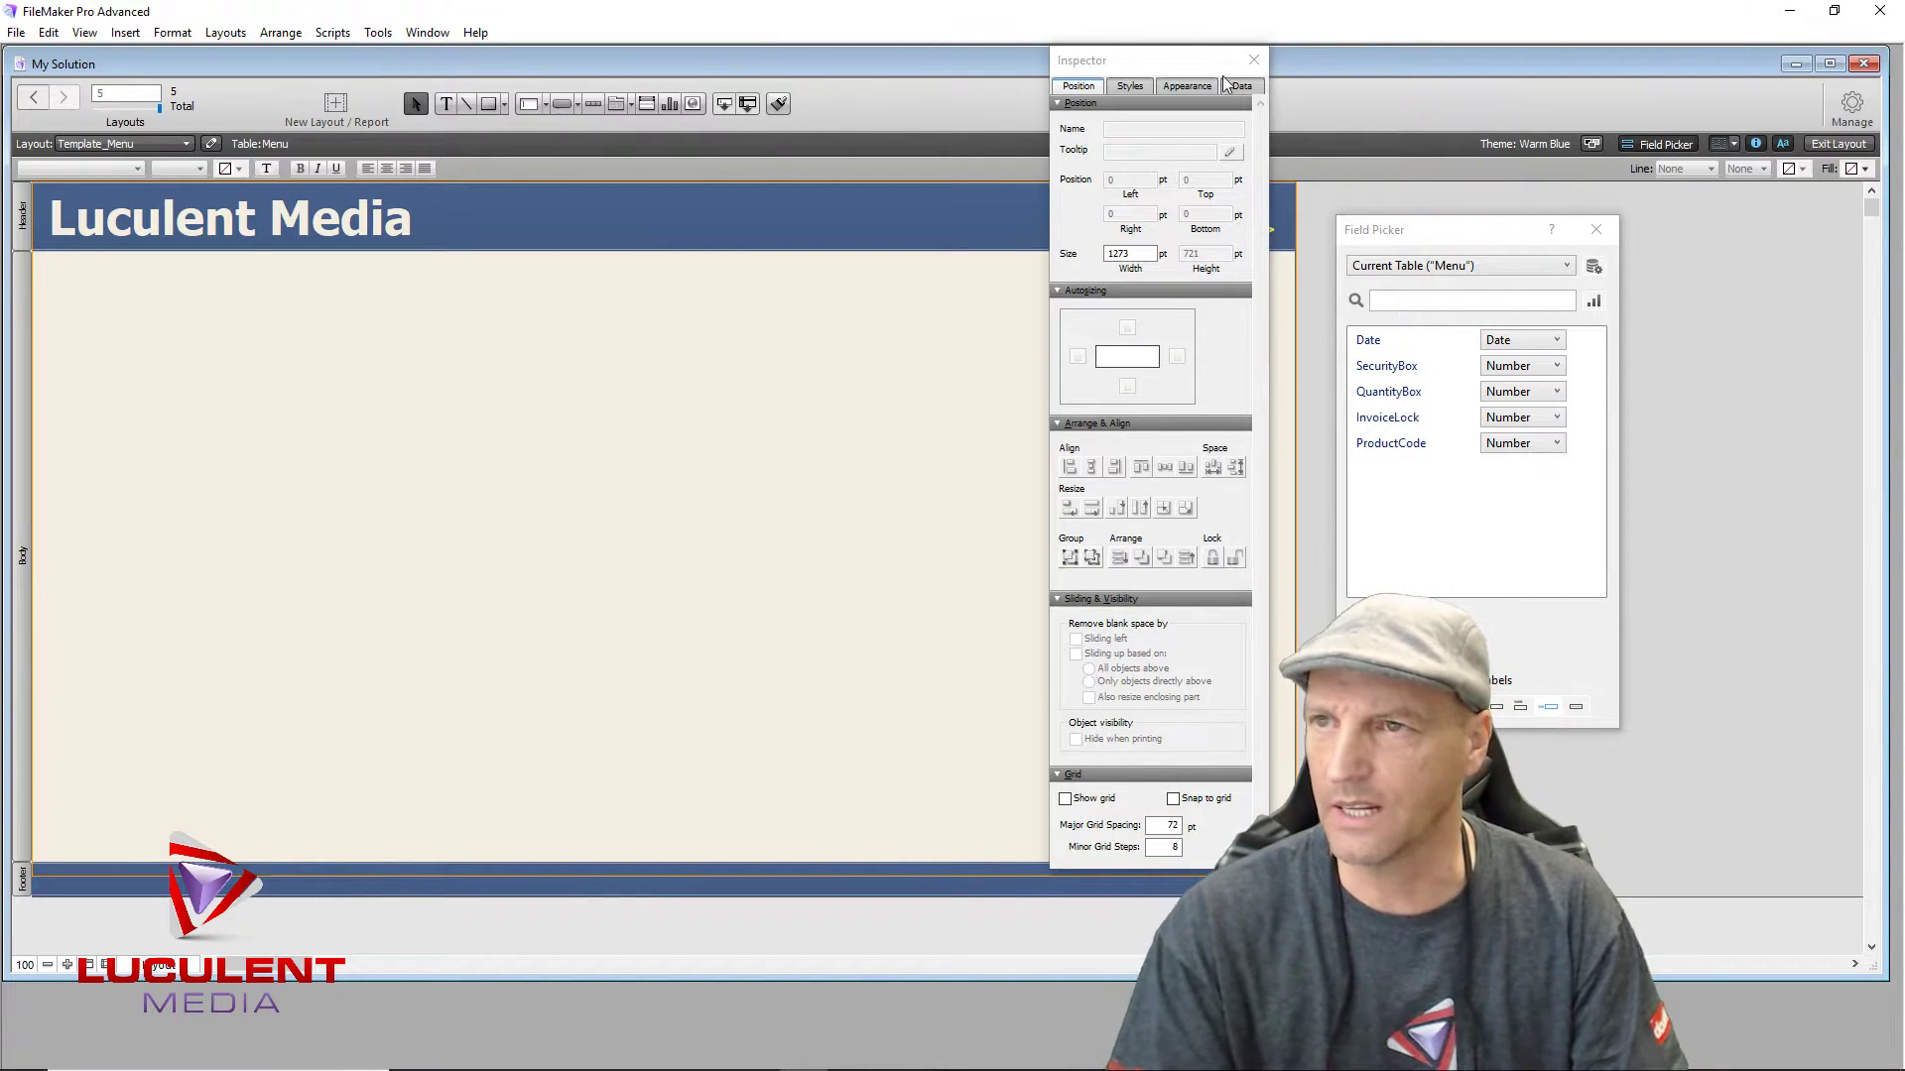
Step: Draw a circle about 152 pt in diameter across the header's lower edge, about 638 pt left and 34 pt top
left_click_drag(1193, 62, 1676, 141)
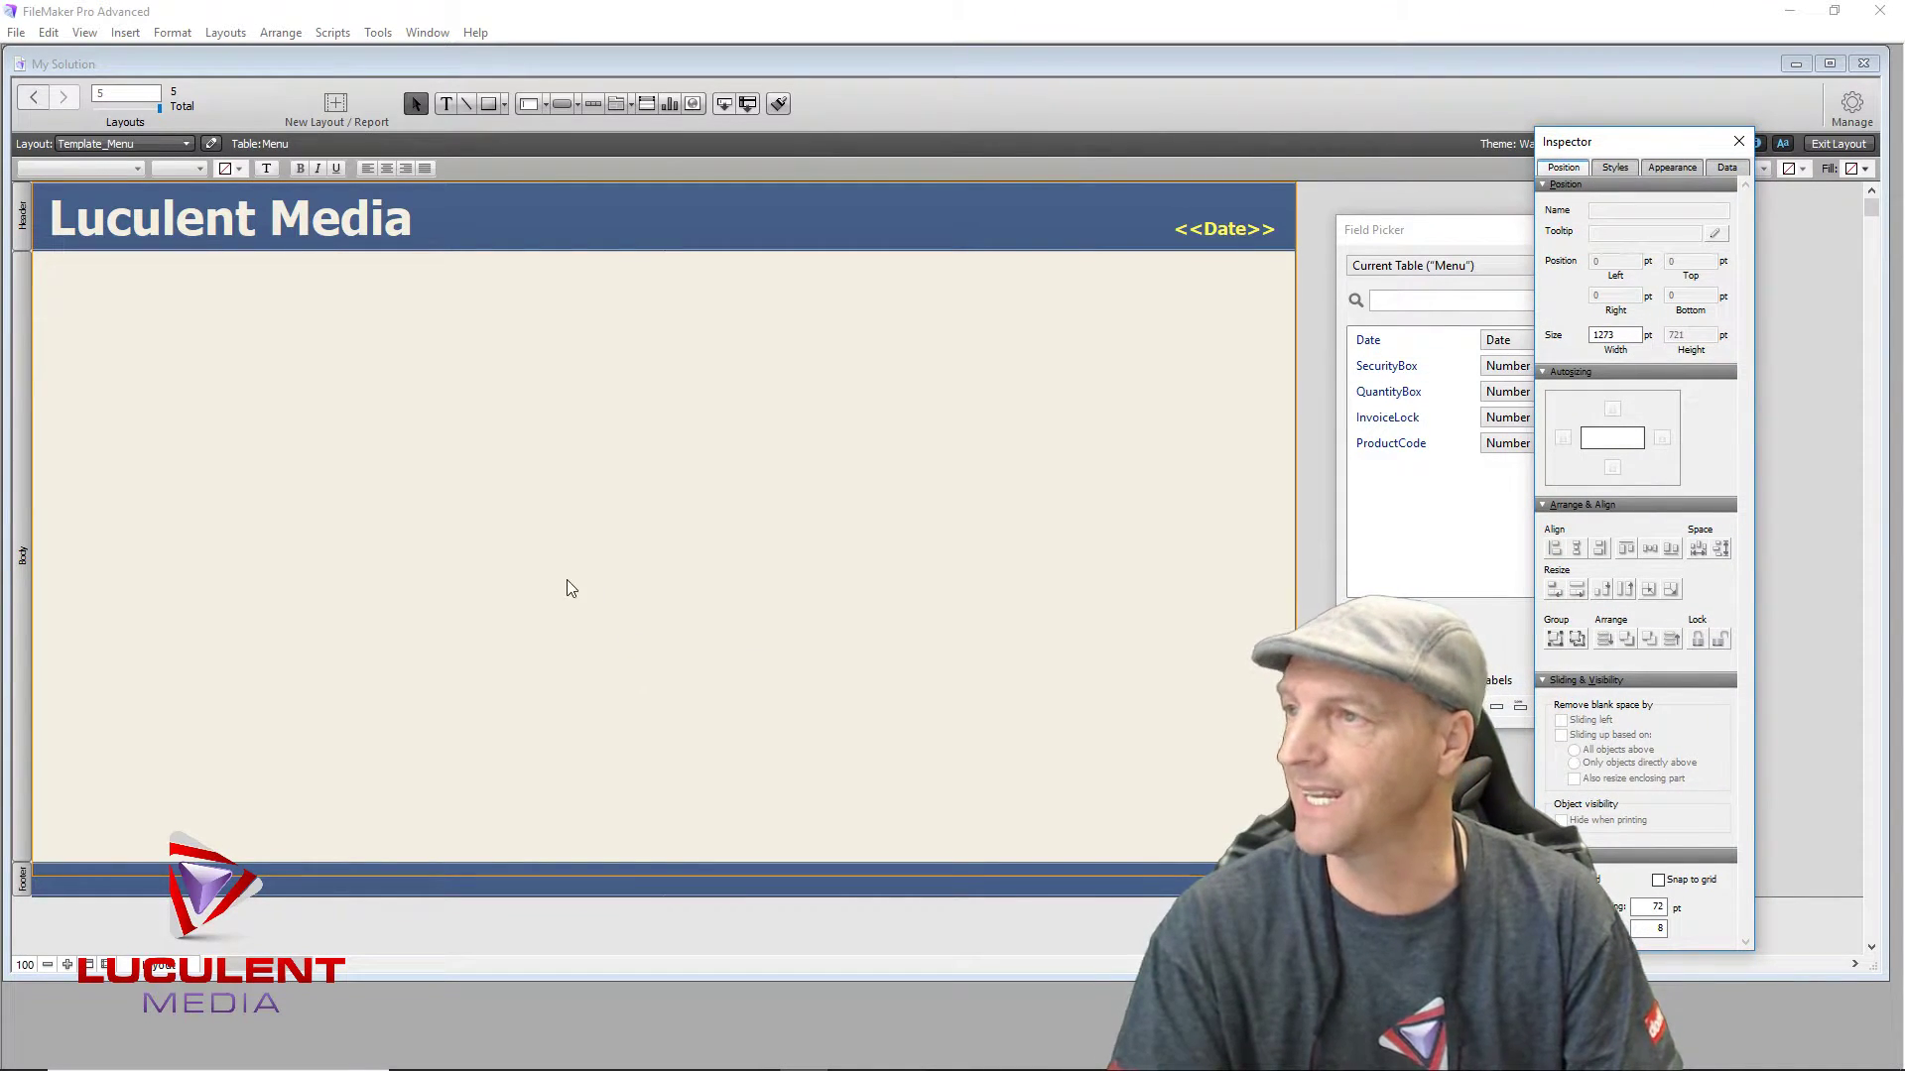
left_click(505, 106)
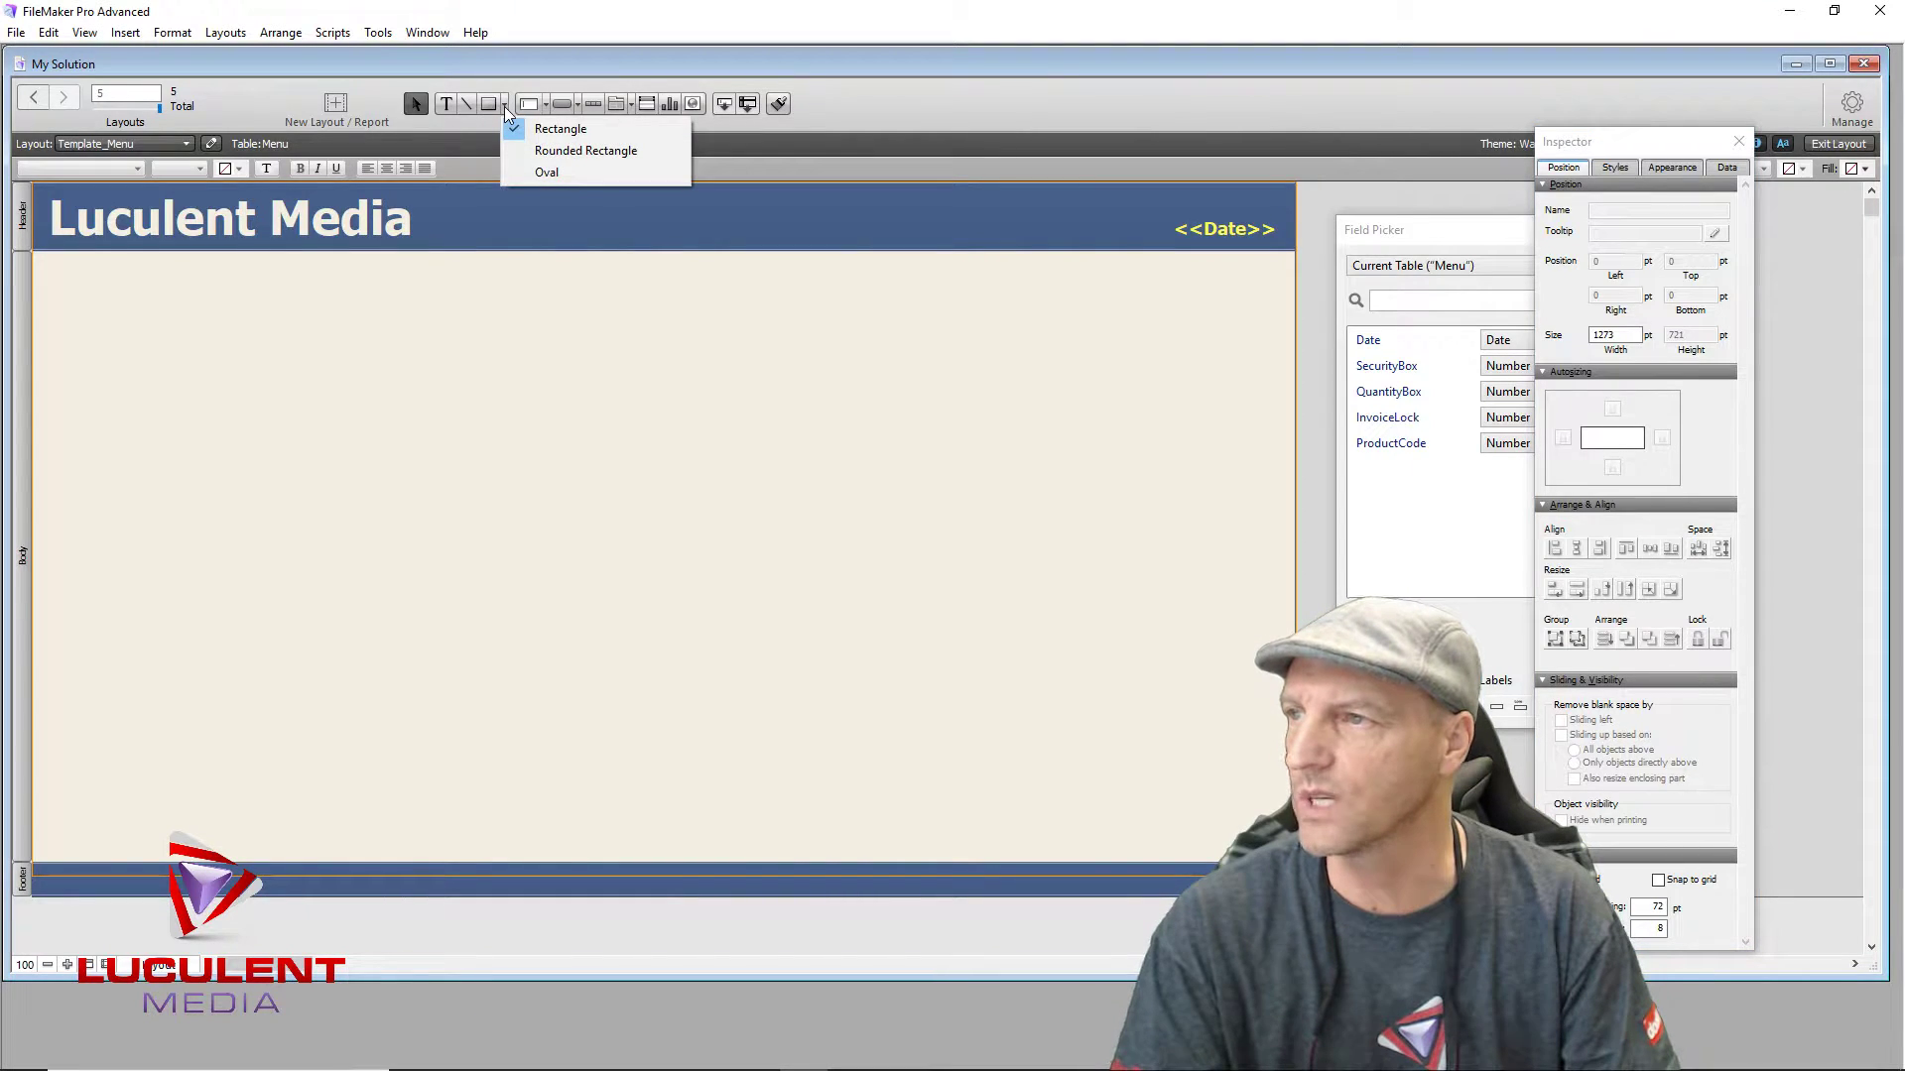
left_click(545, 173)
left_click_drag(664, 215, 813, 365)
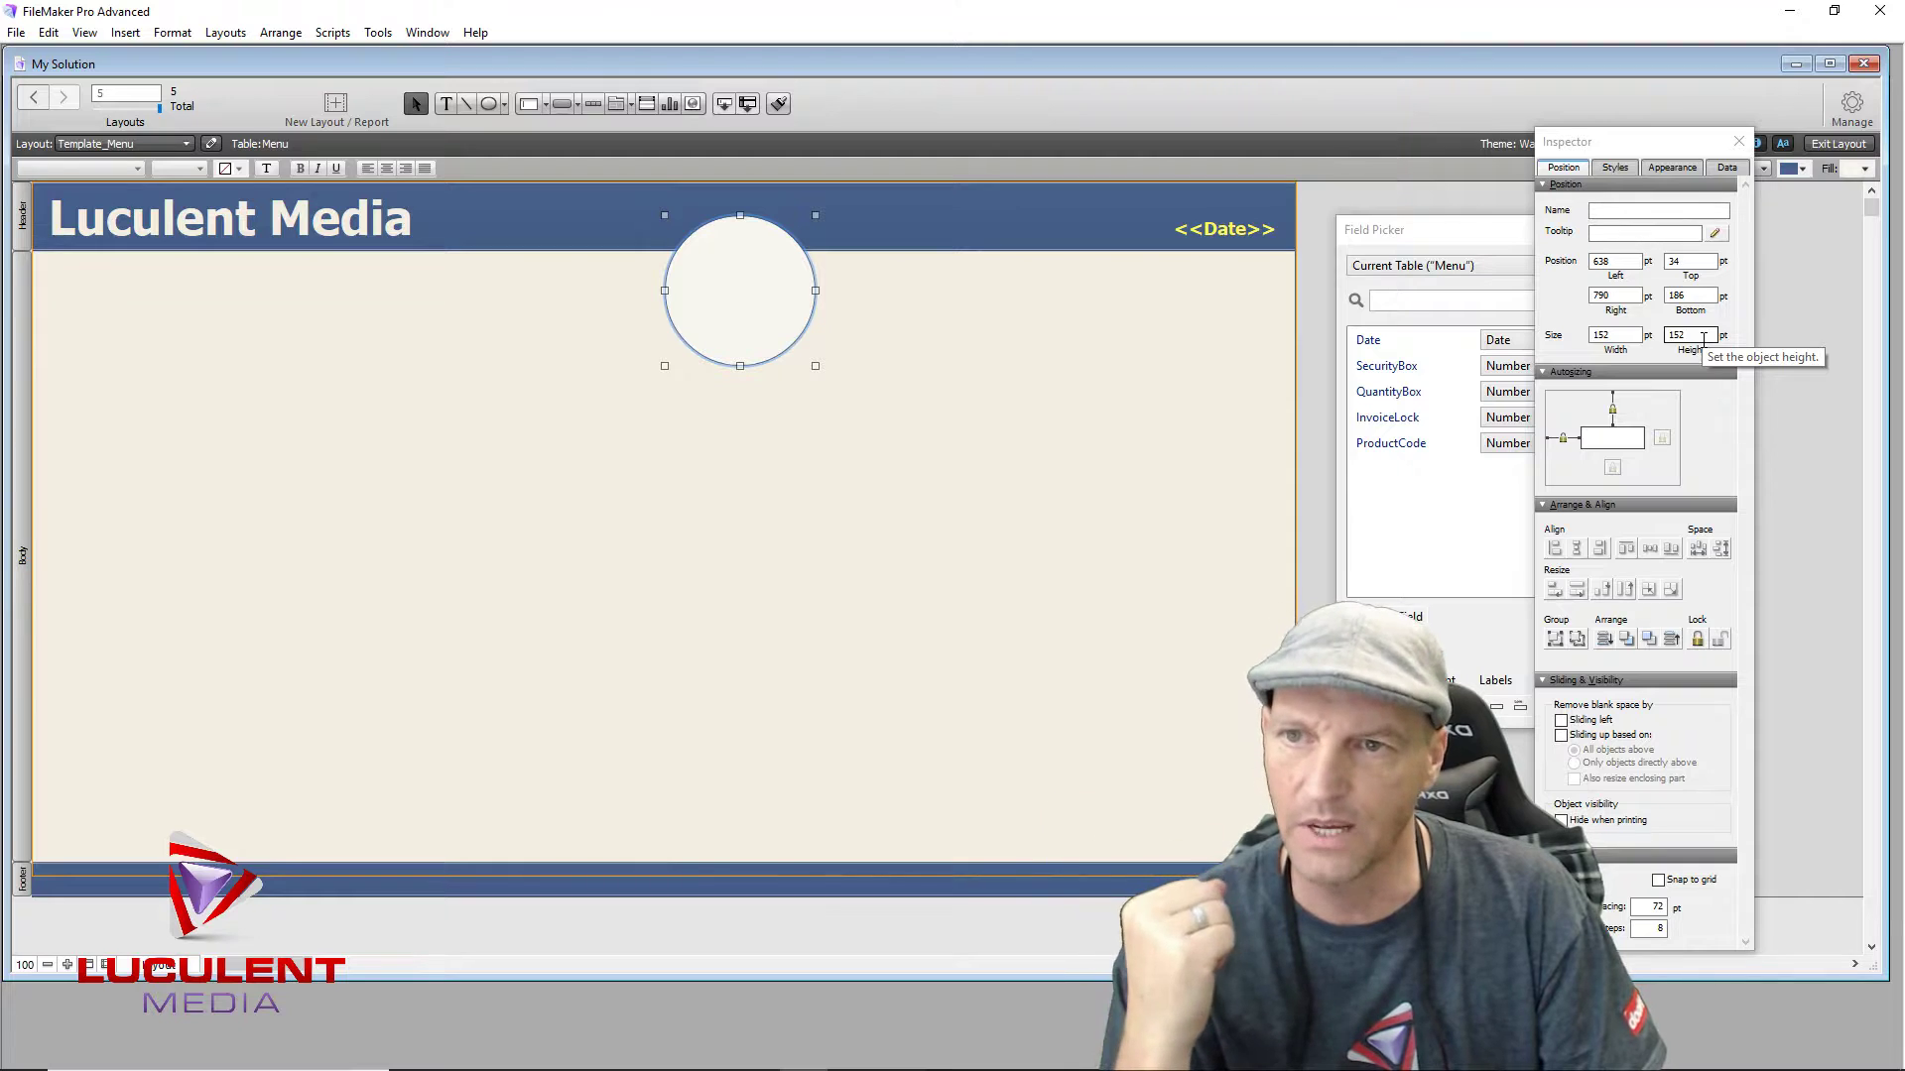
Step: Fill the circle with the larger Luculent Media logo image from the luculent_media folder
left_click(1682, 168)
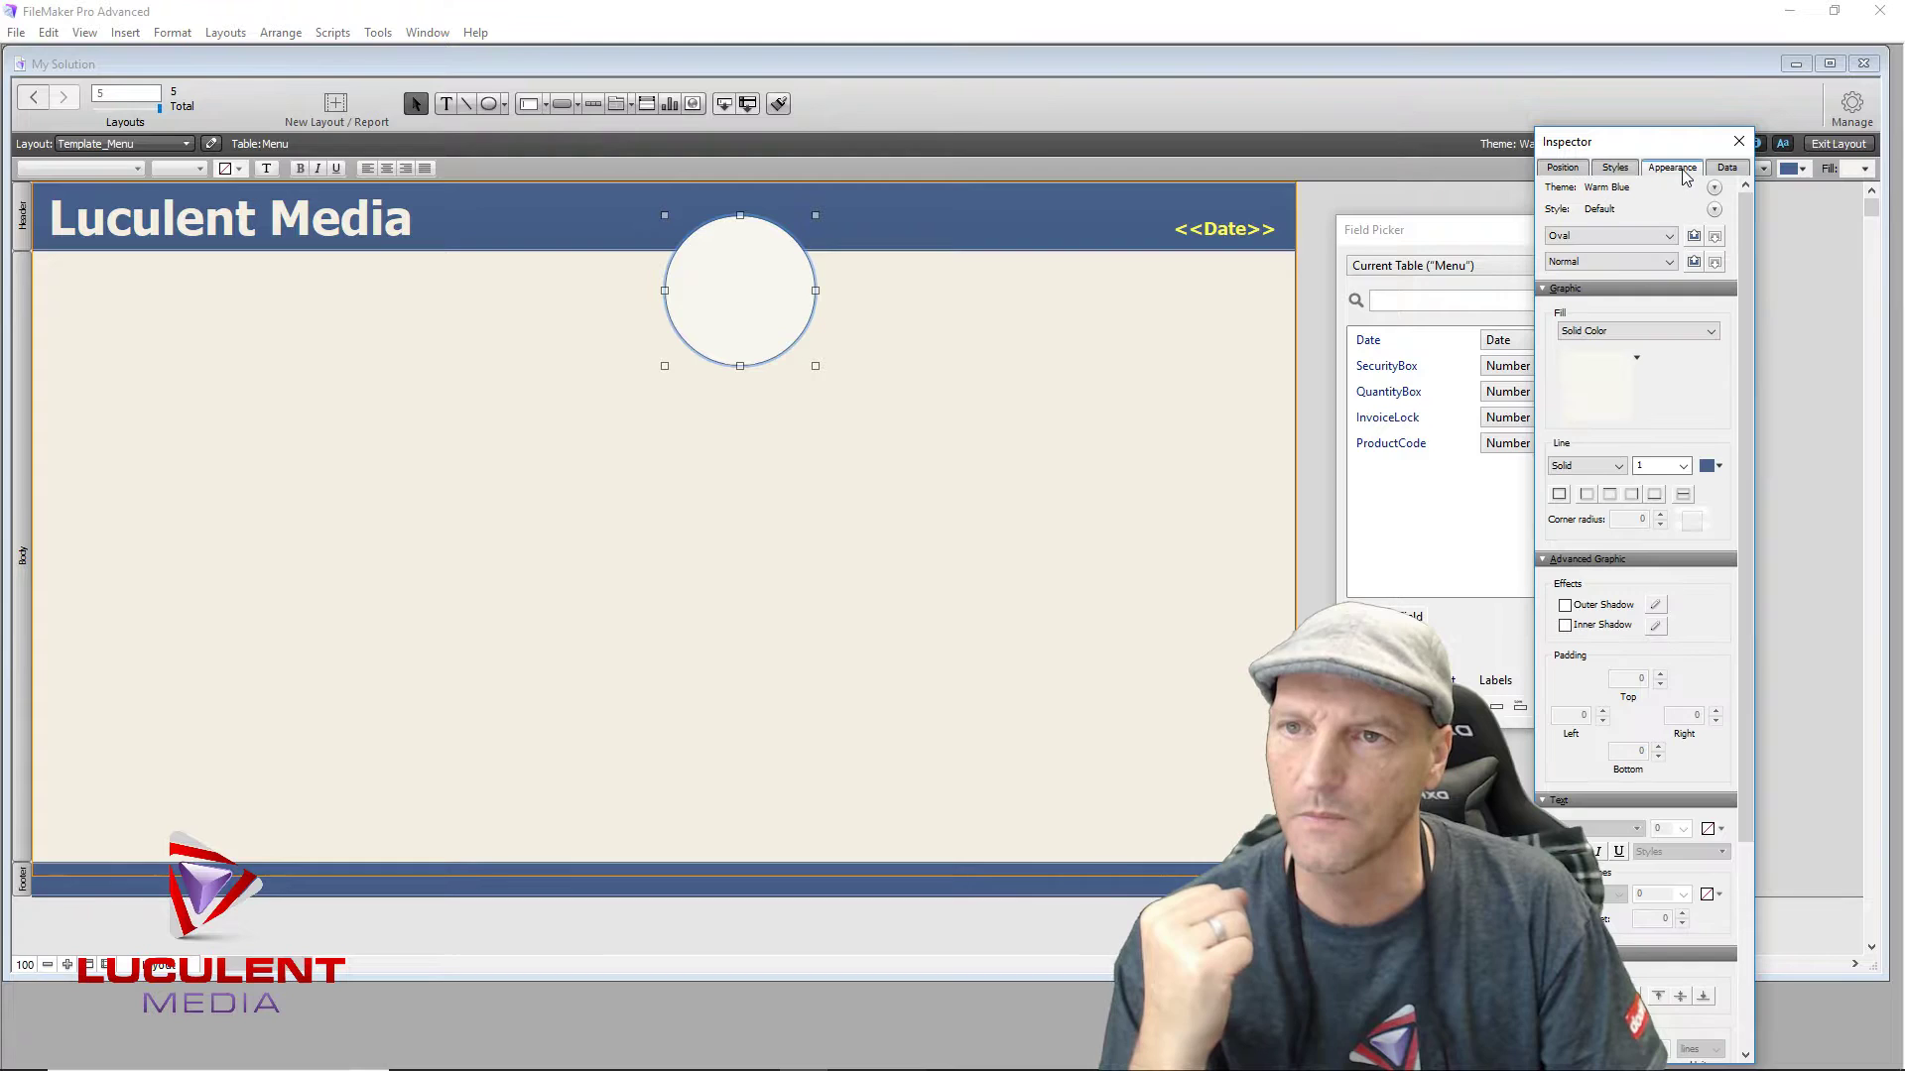
left_click(1607, 330)
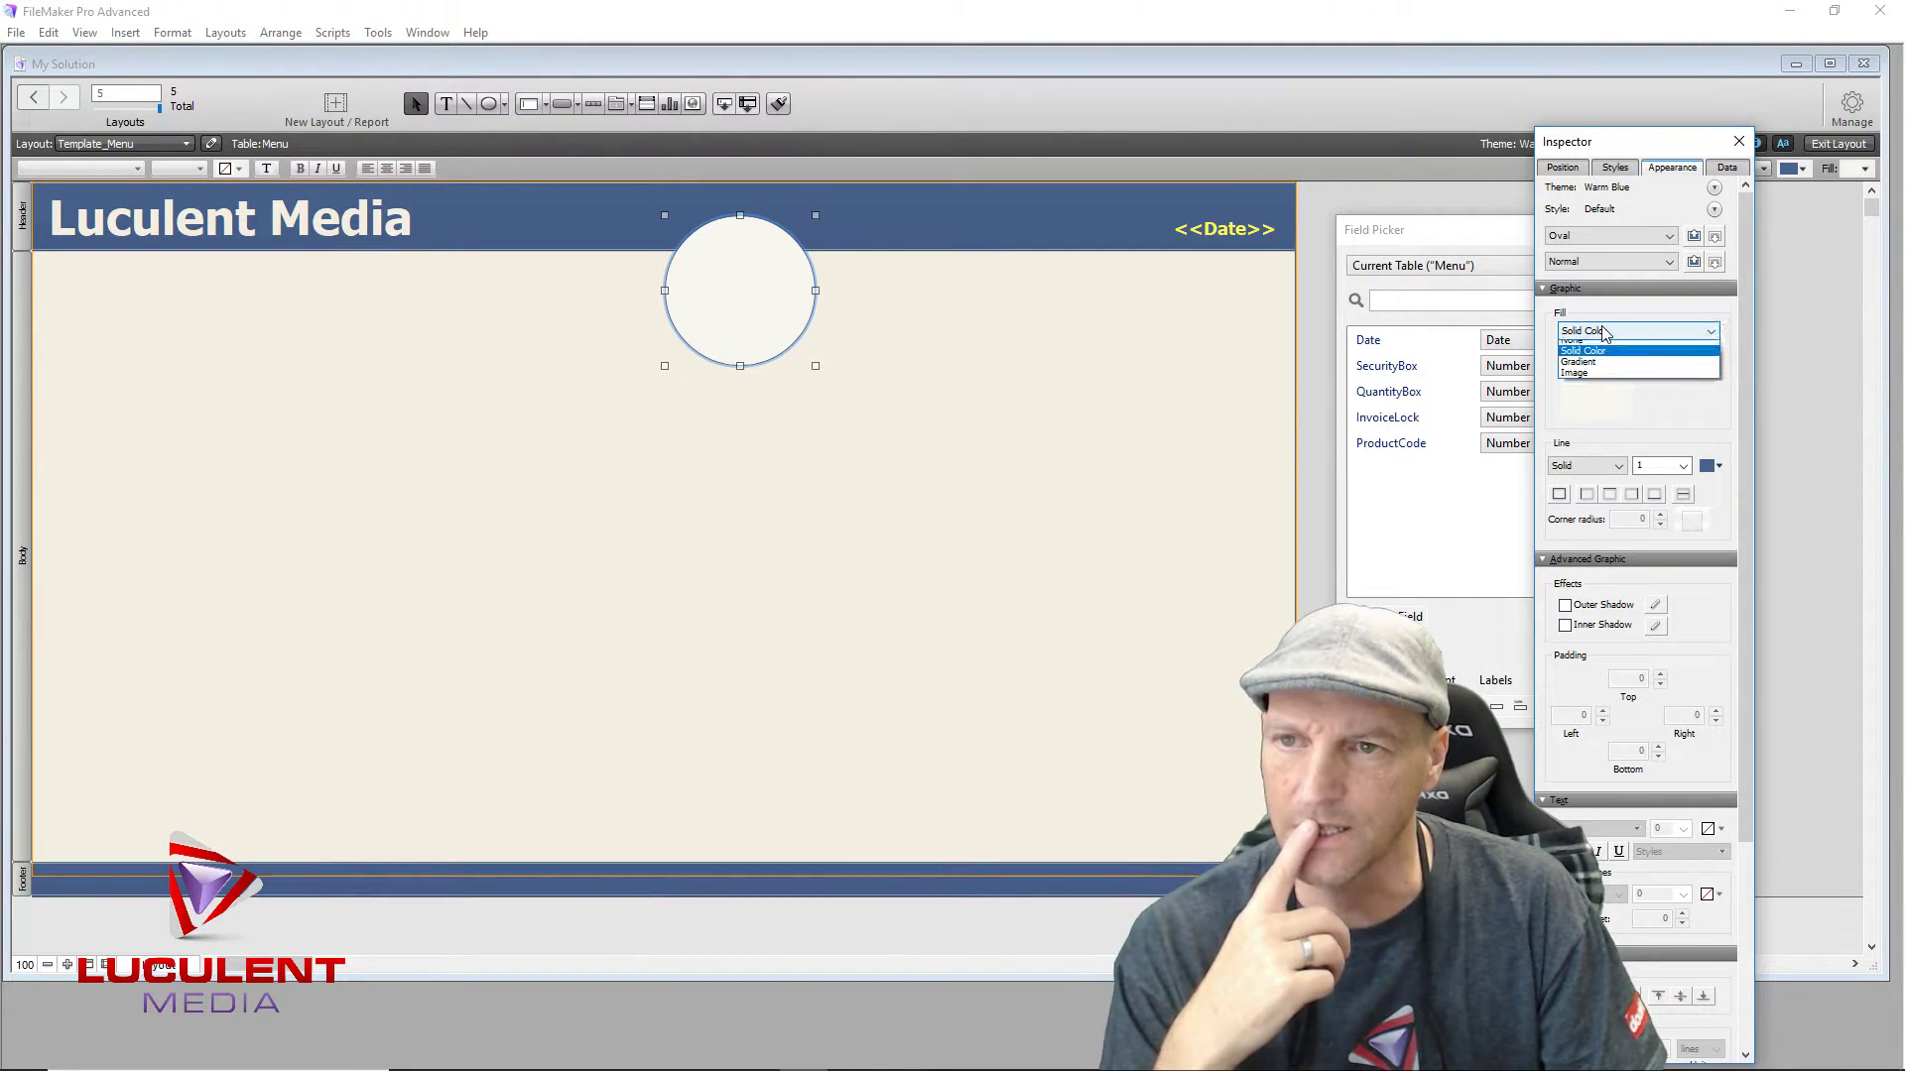
left_click(1589, 381)
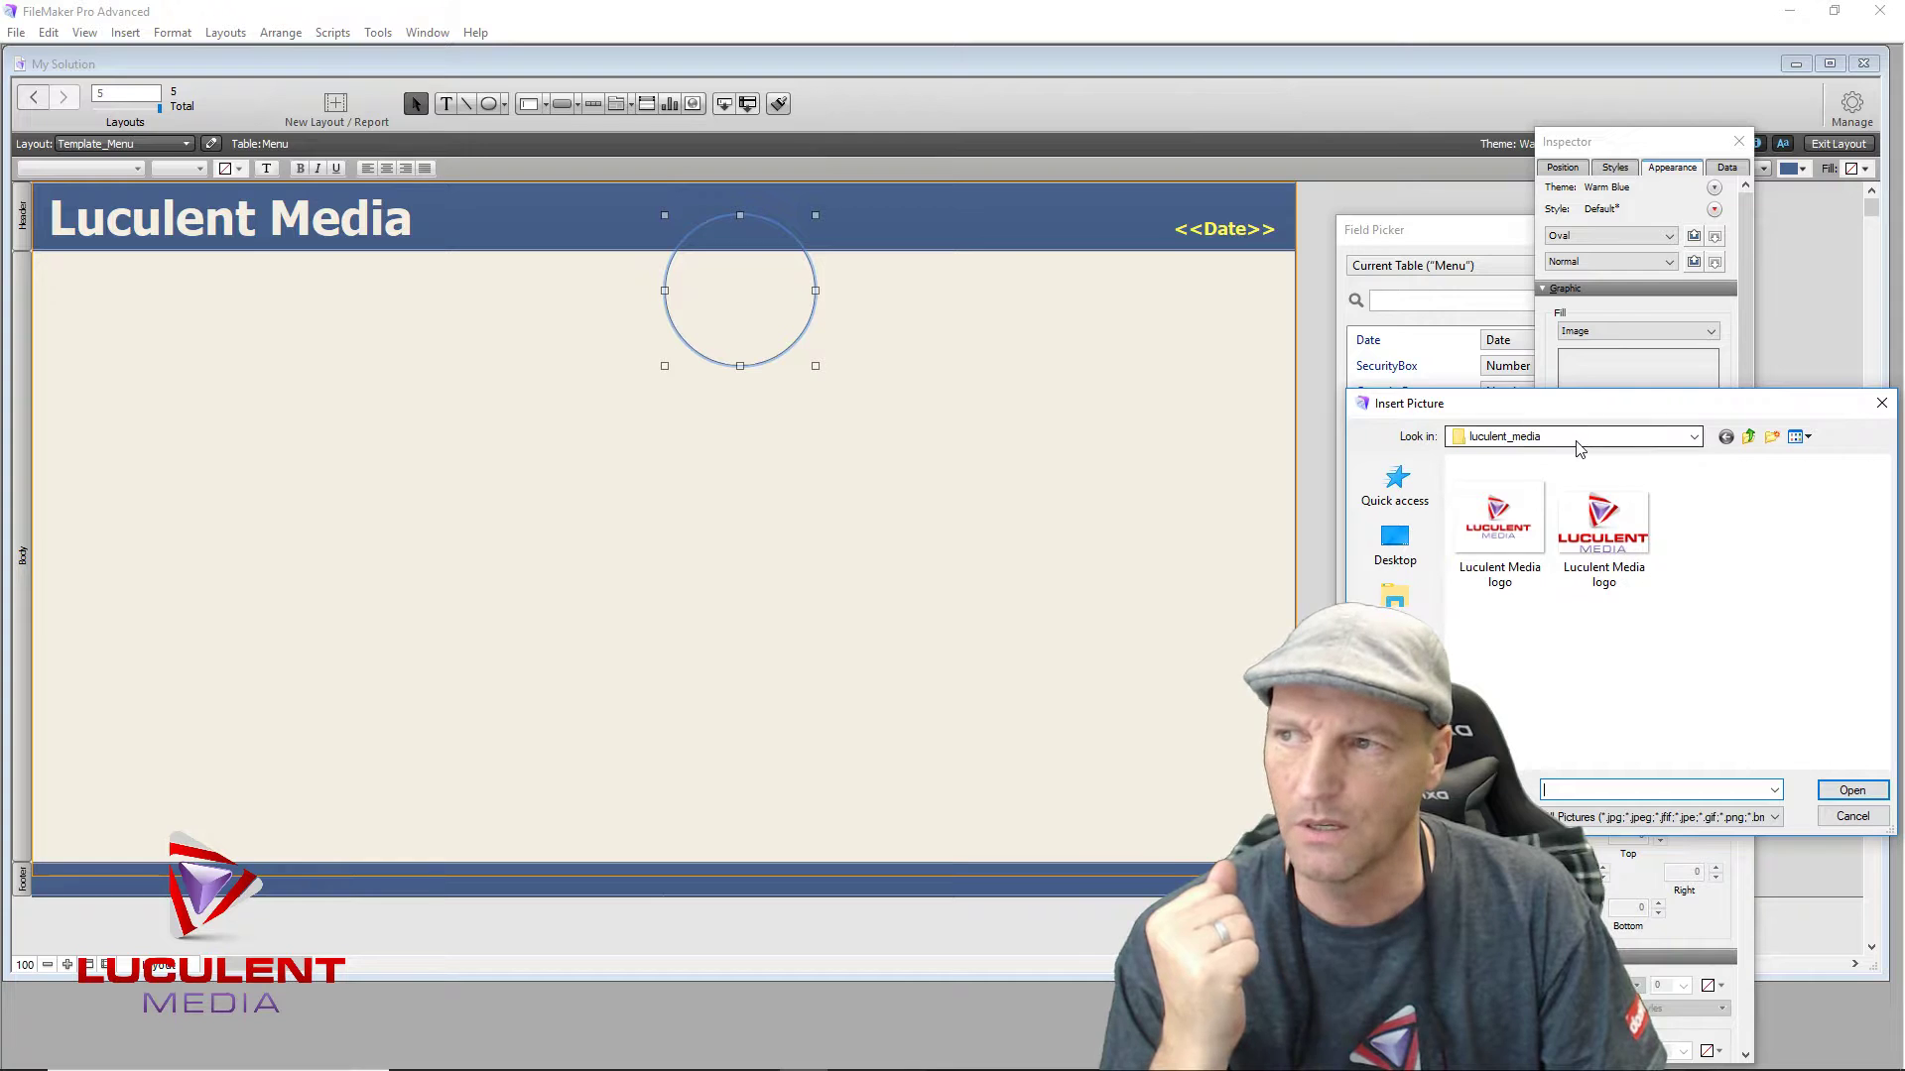
left_click(1605, 531)
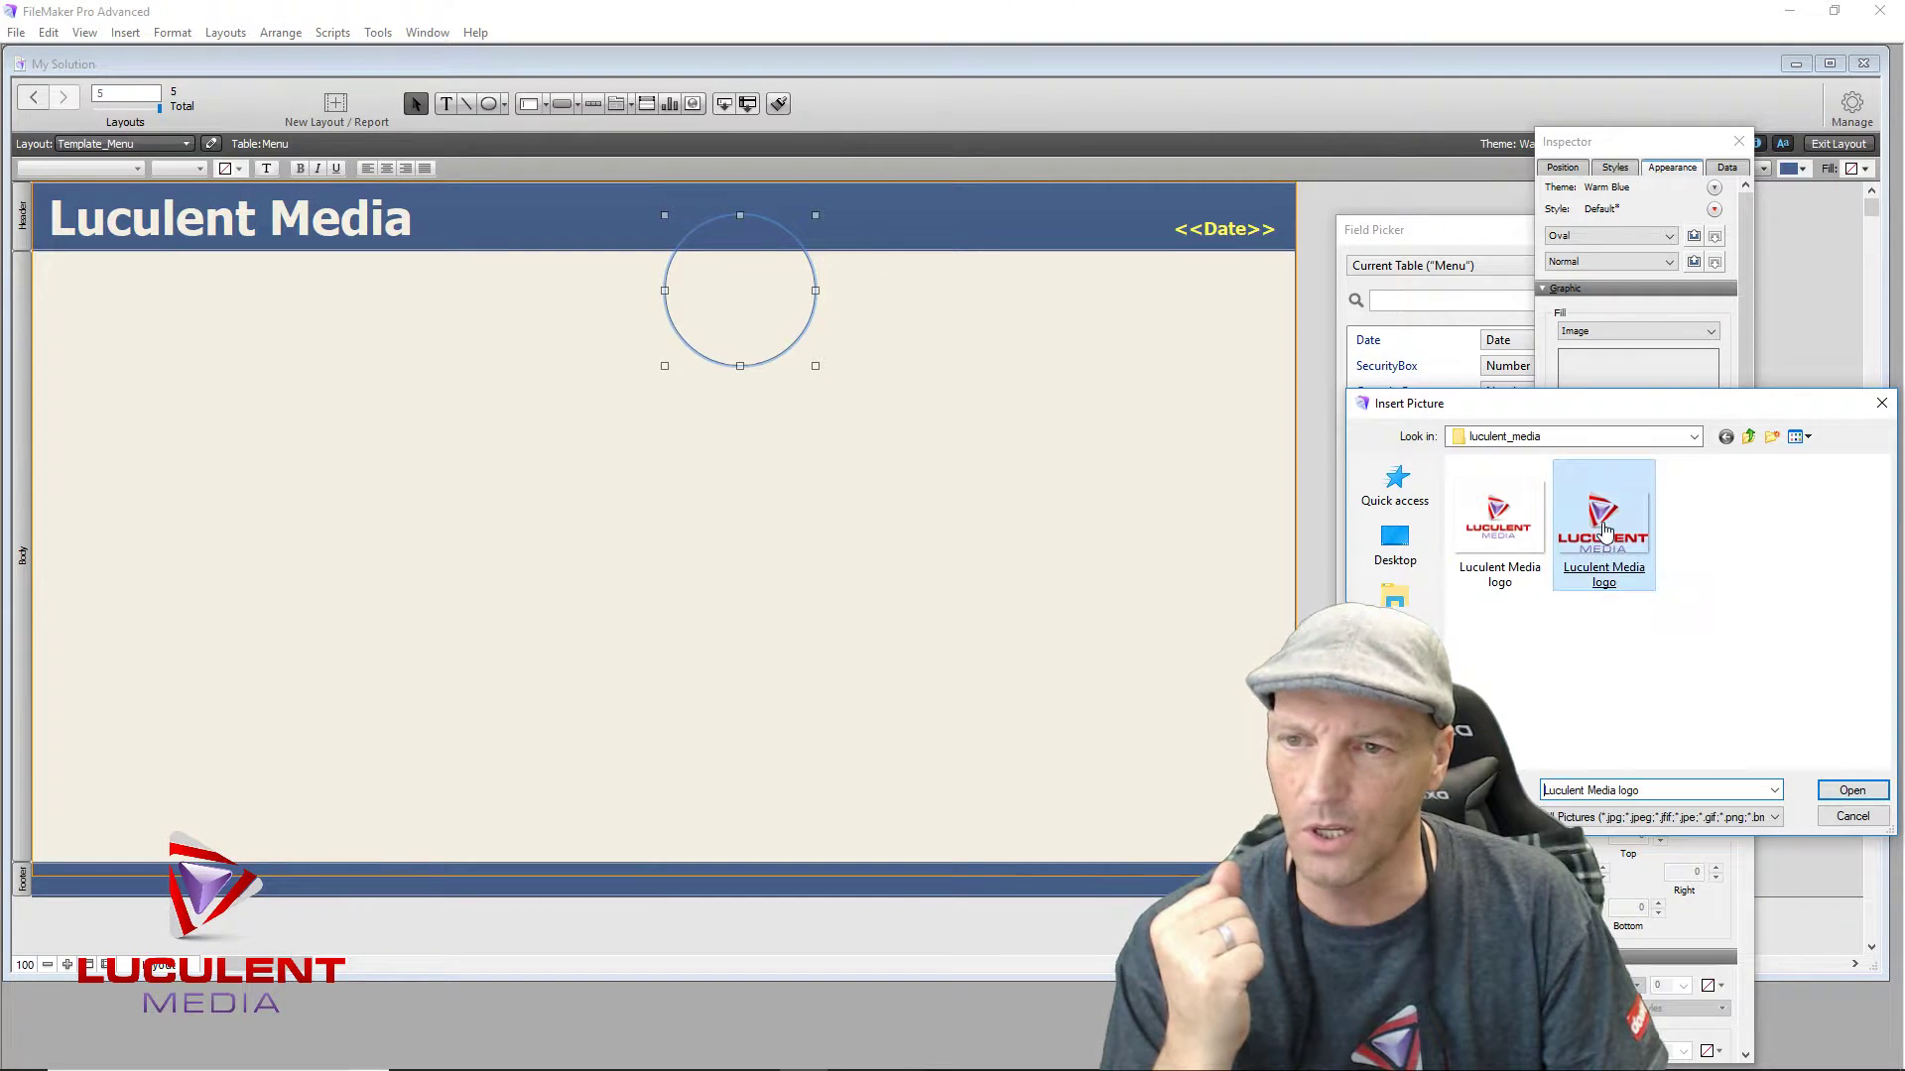
double_click(1605, 530)
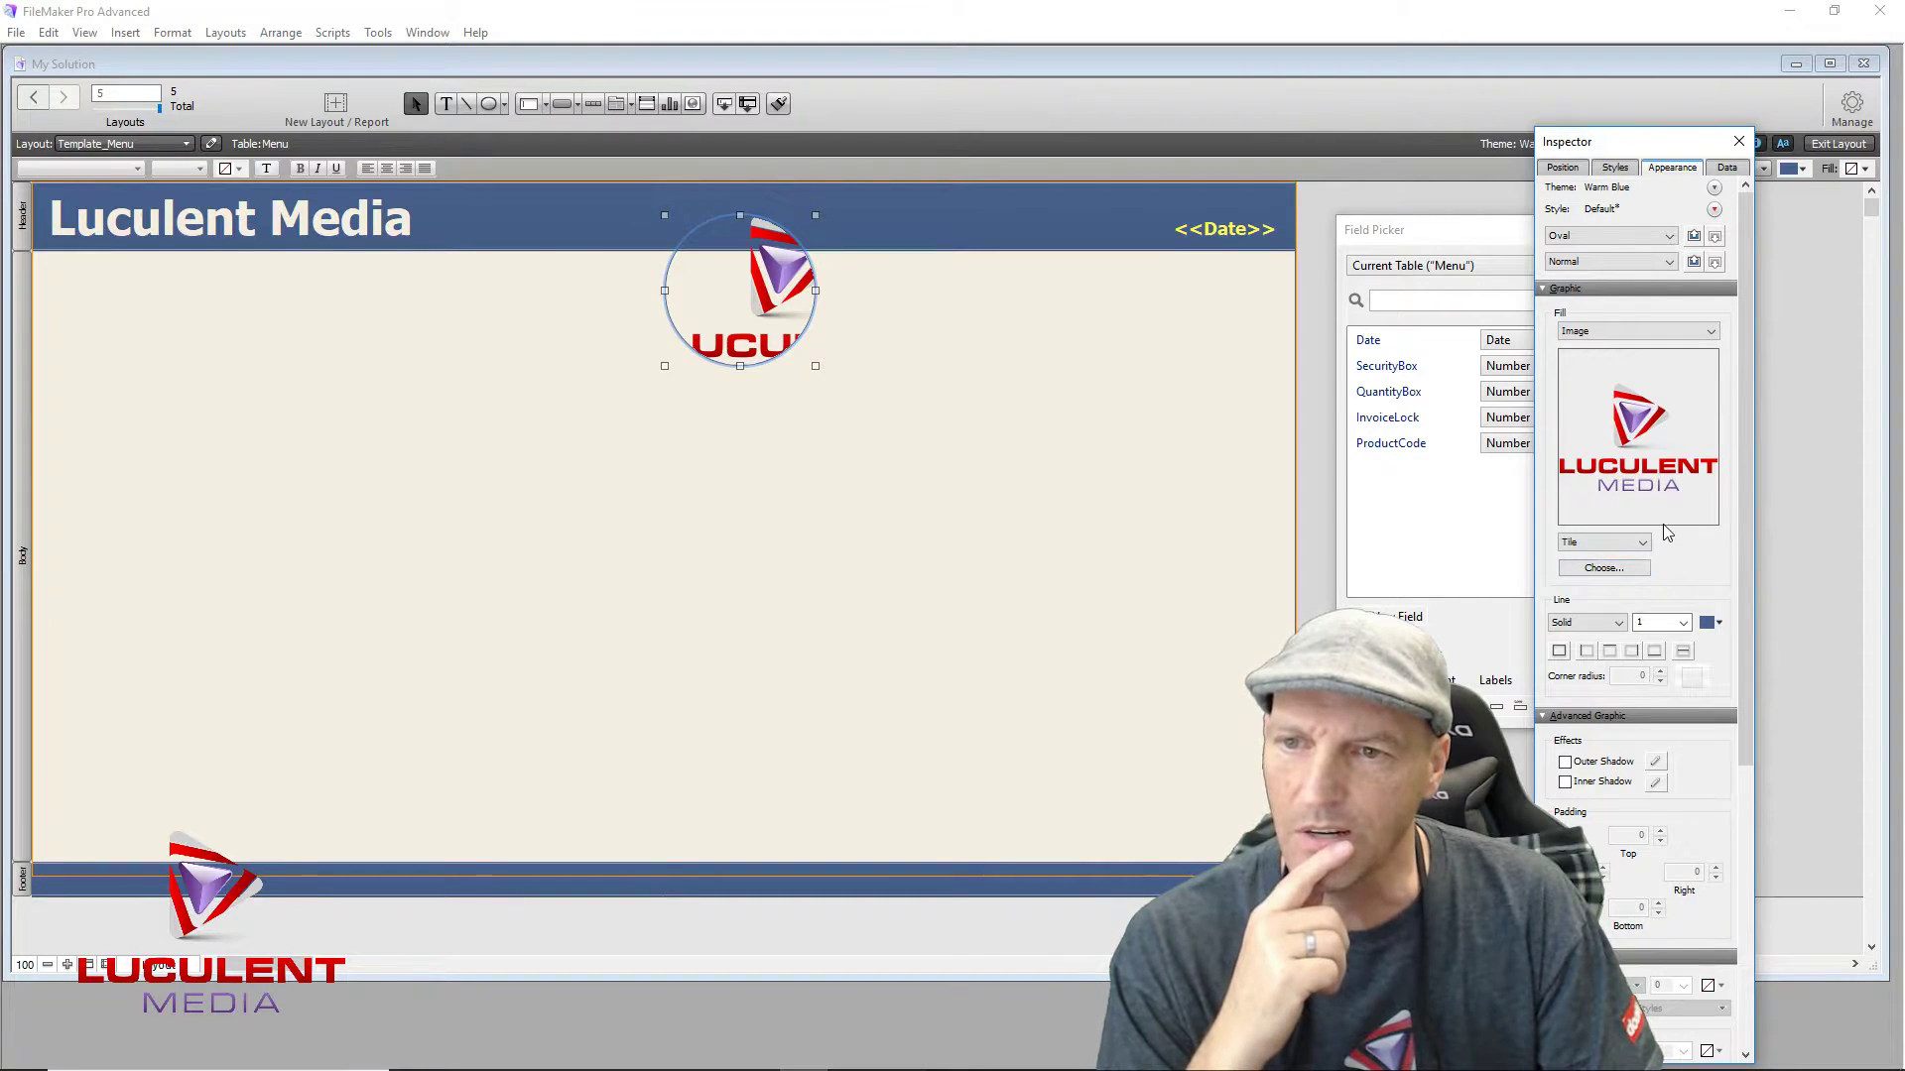
Step: Try Scale to Fit and Scale to Fill on the circle's logo image, settling on Scale to Fit
left_click(1644, 543)
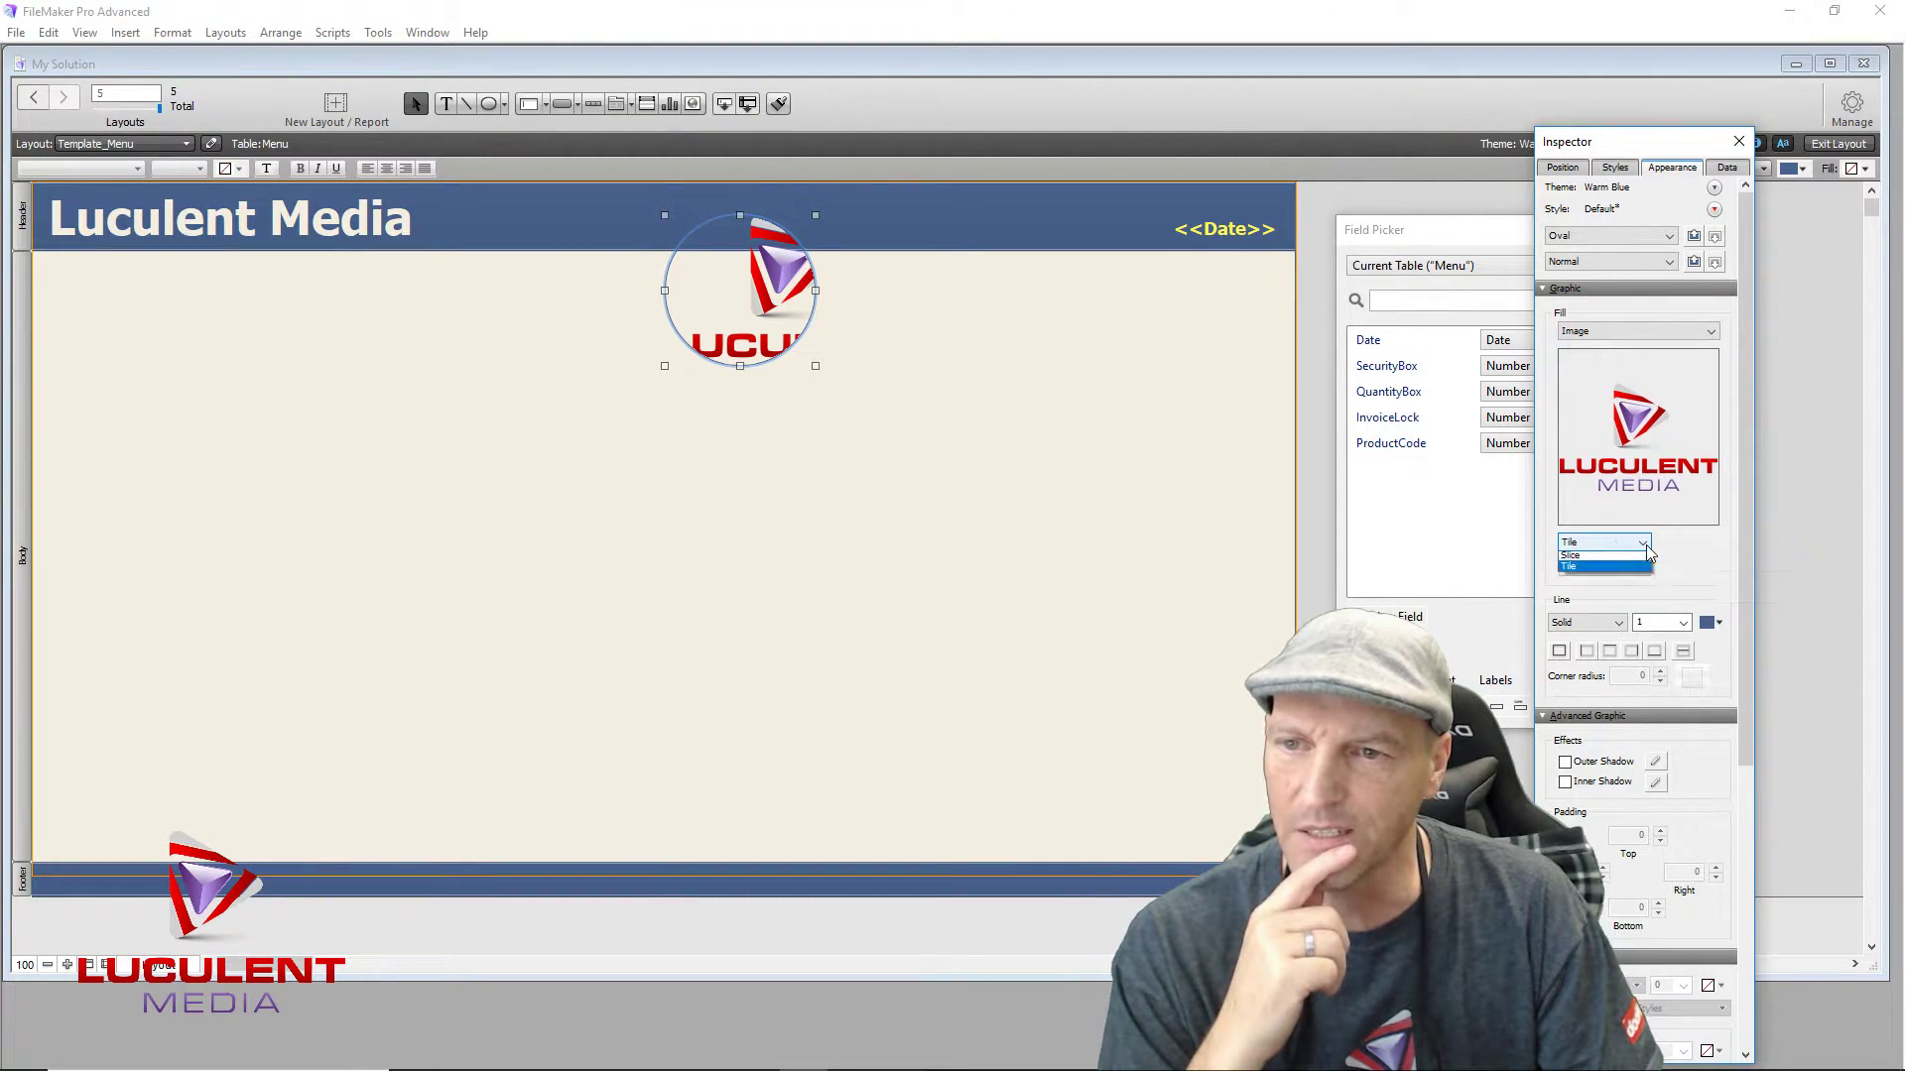
left_click(1617, 570)
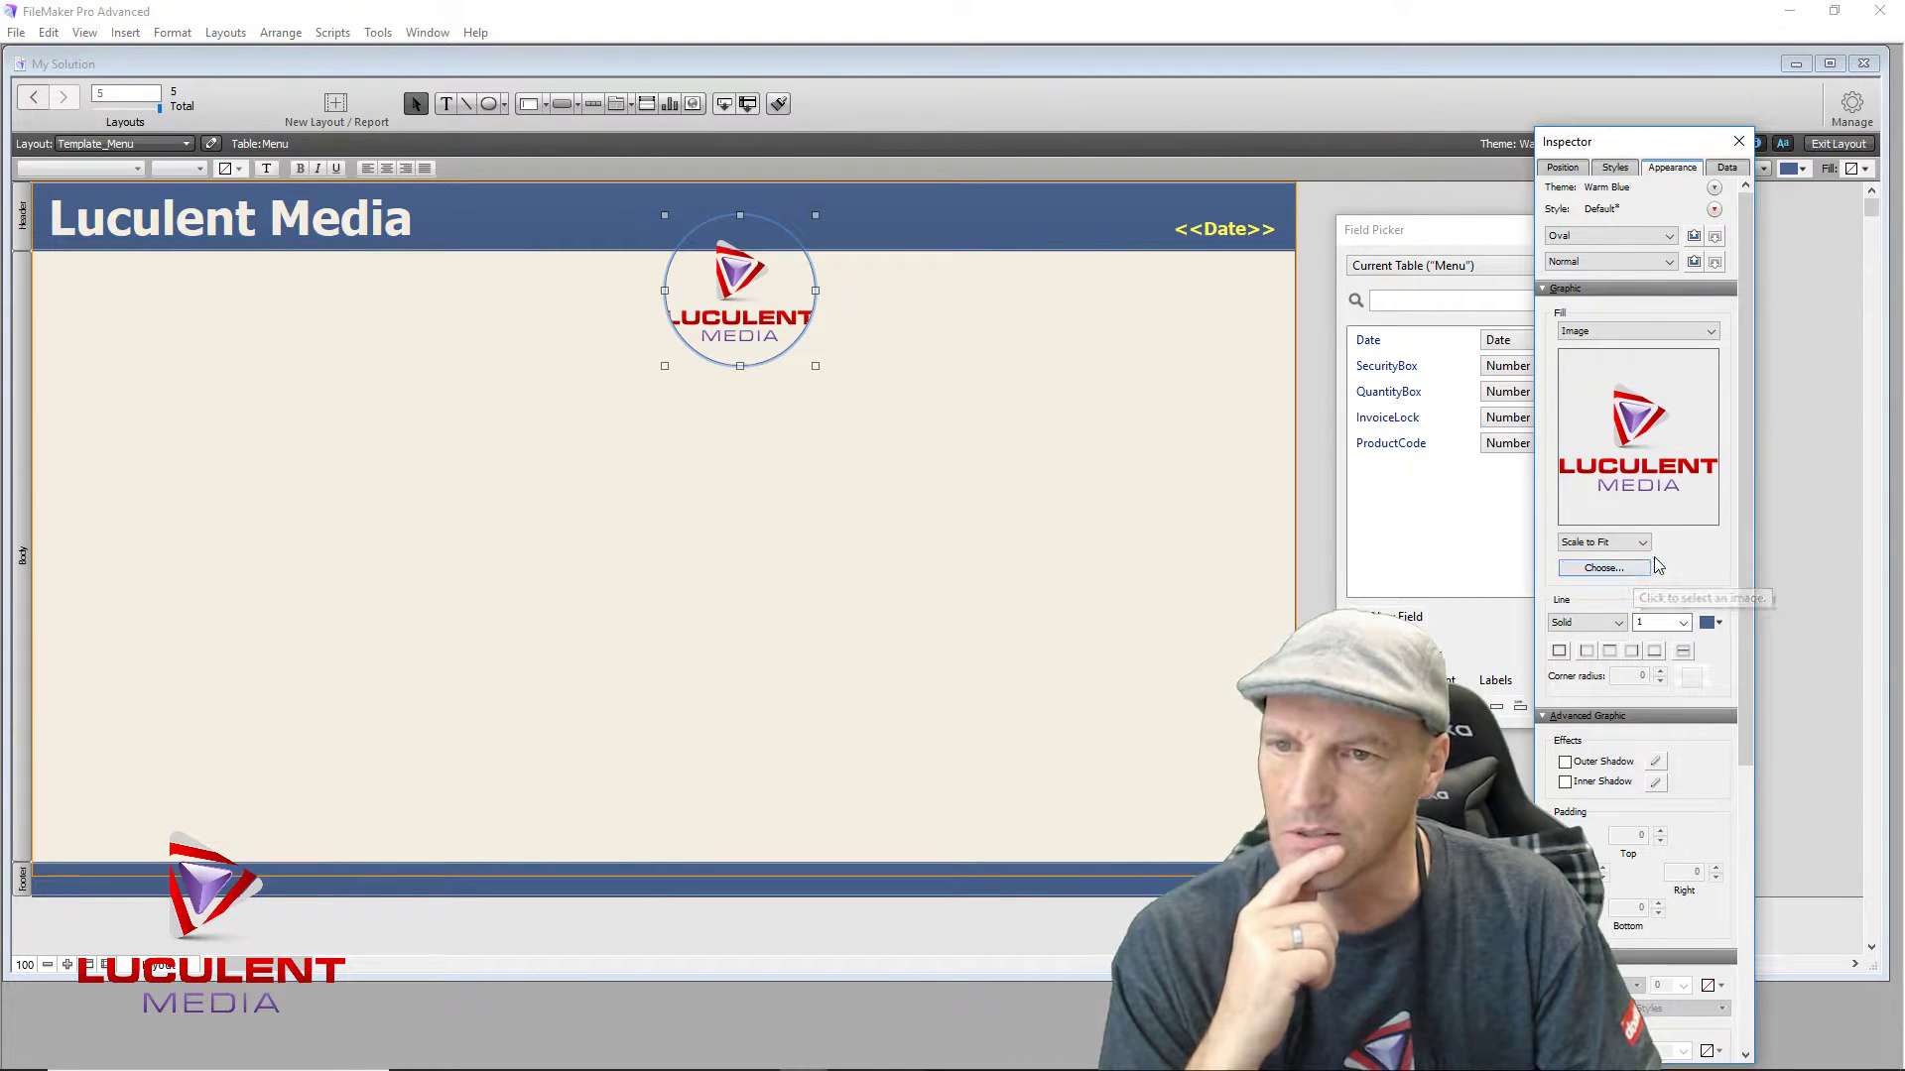
left_click(1644, 545)
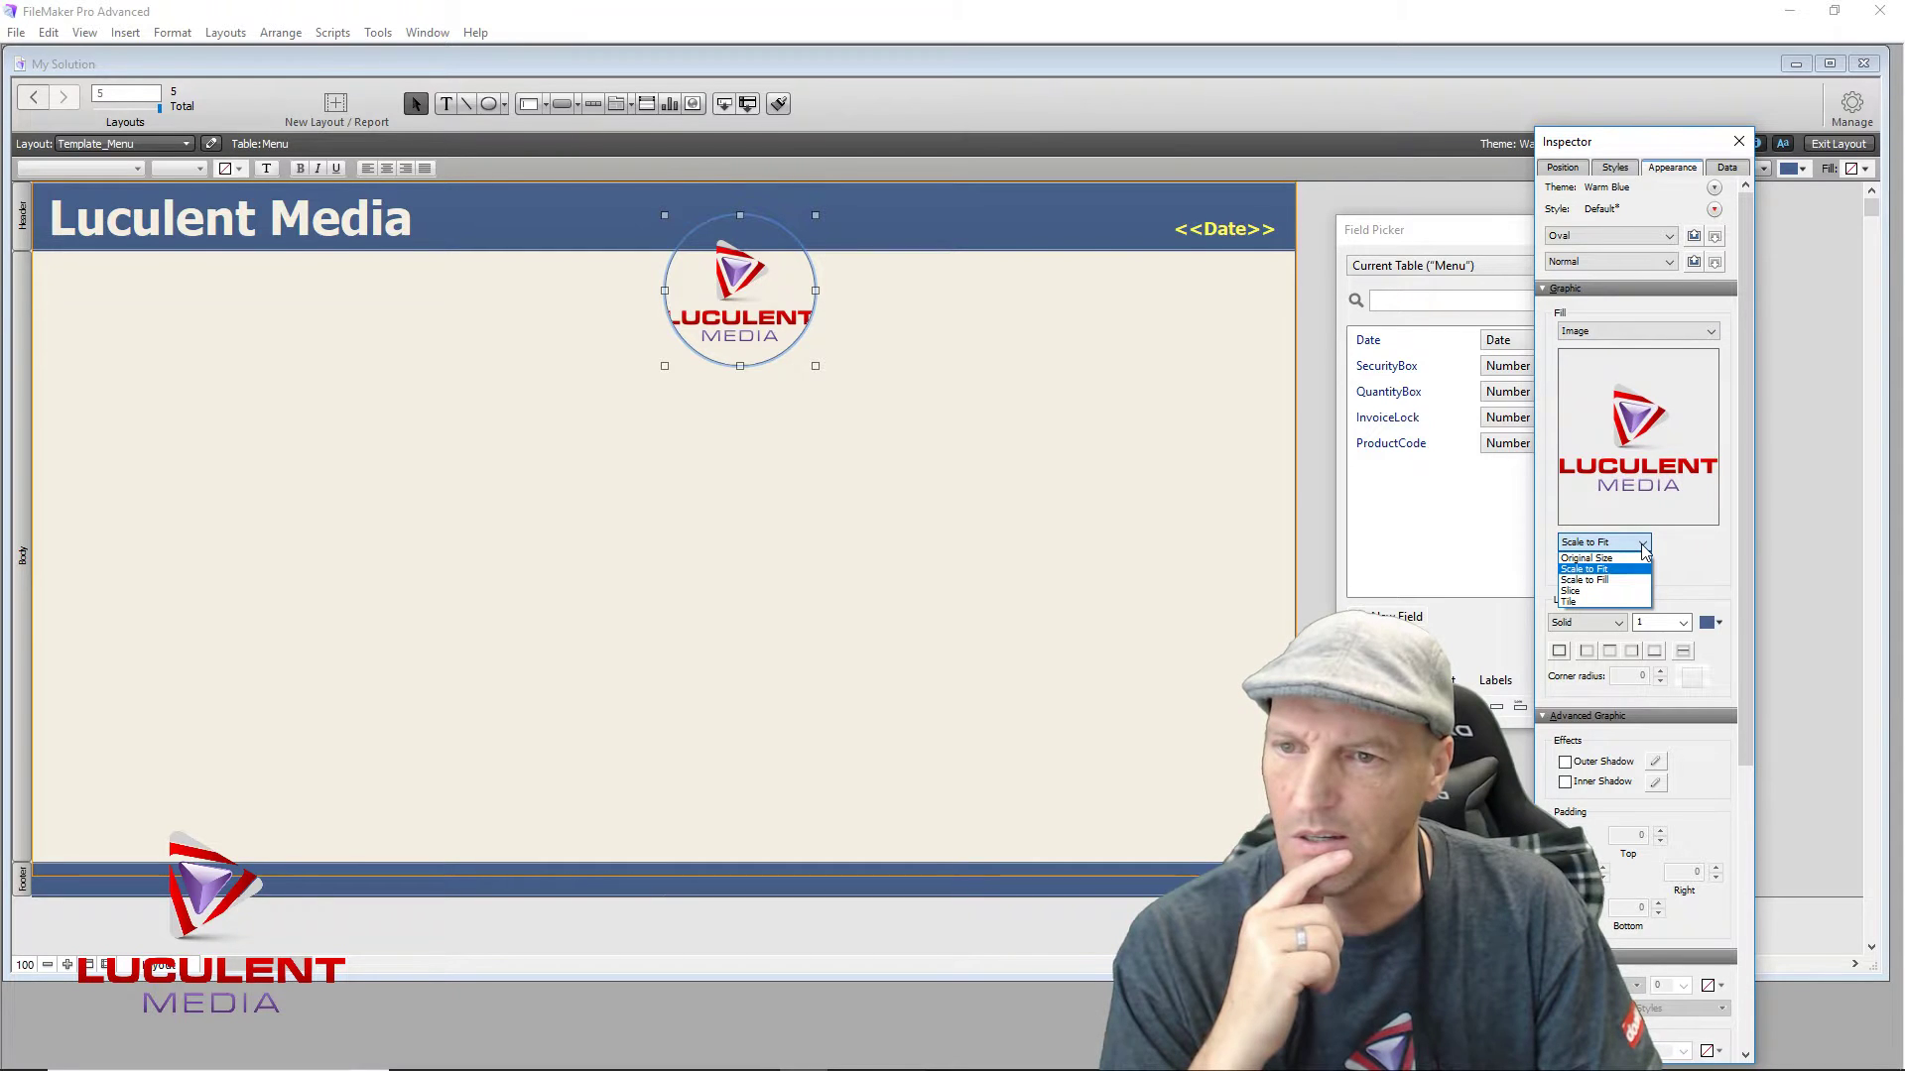
left_click(1635, 581)
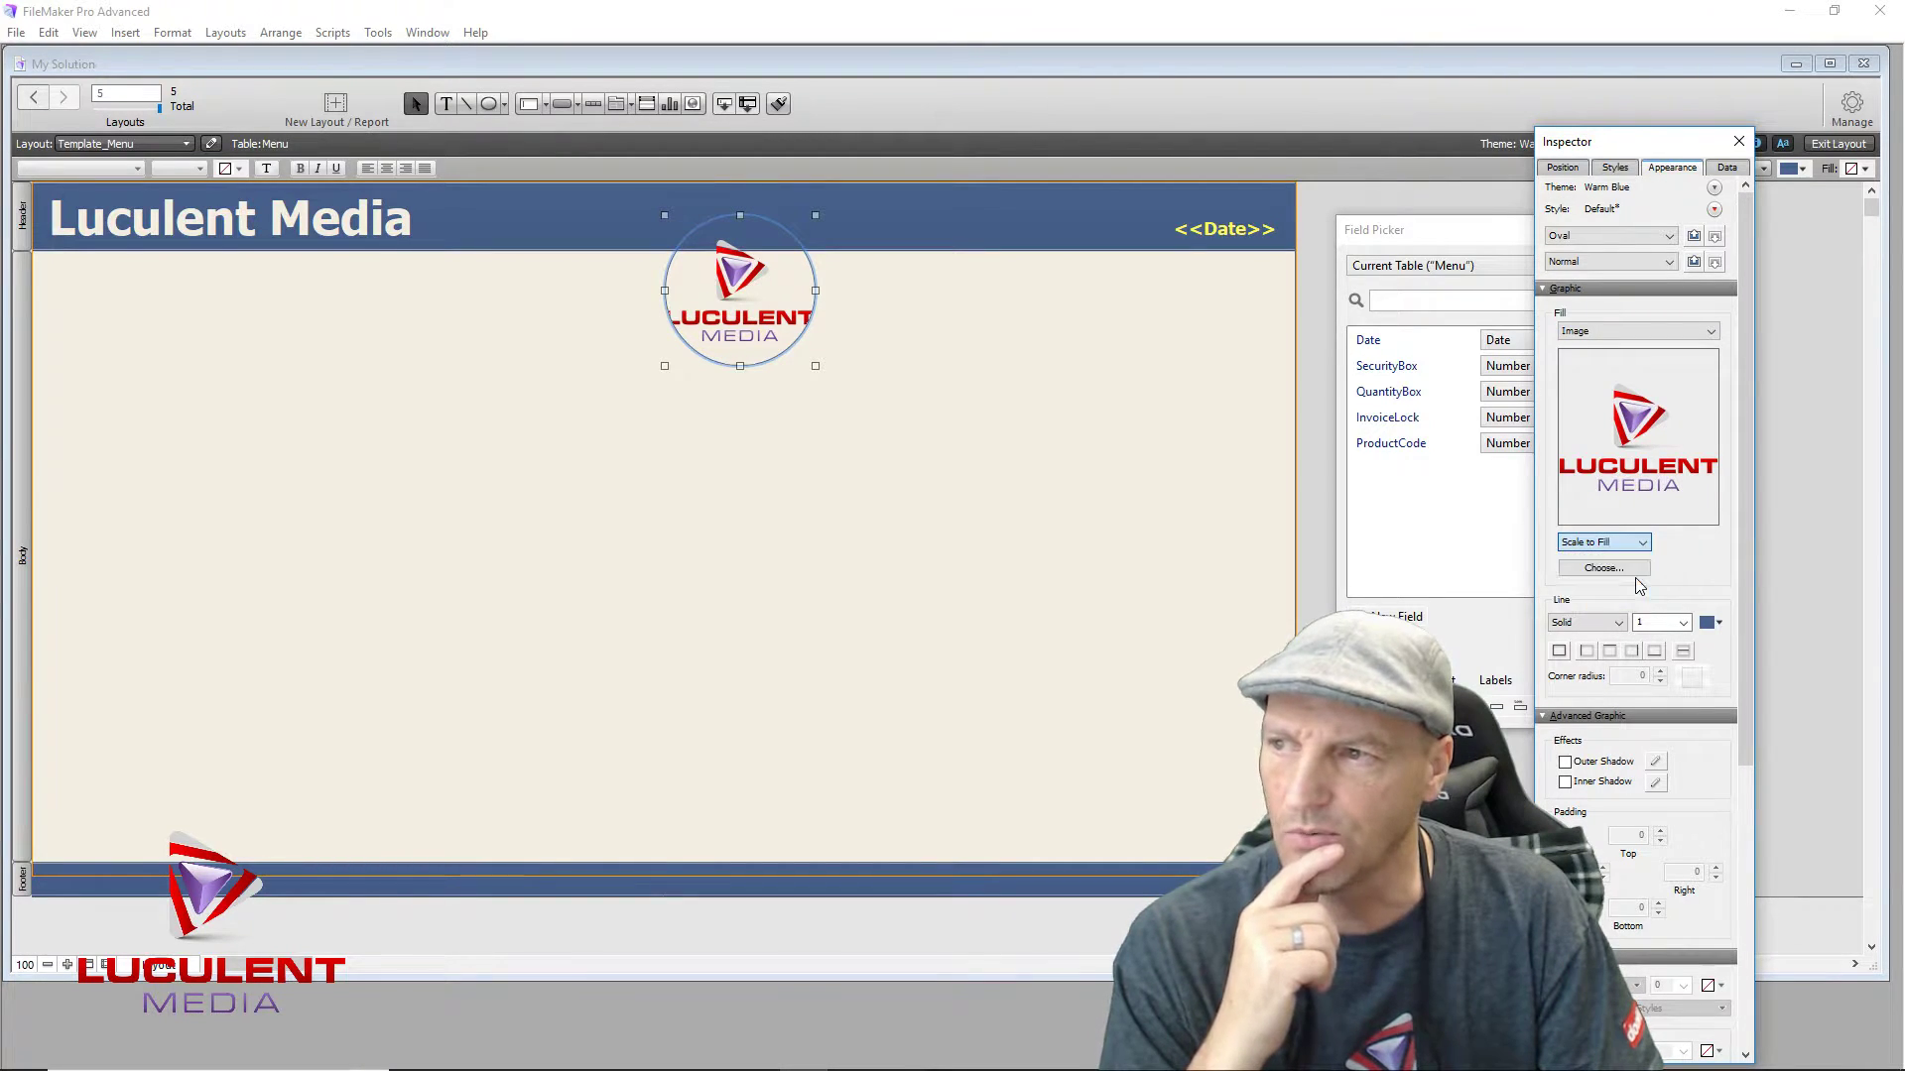
left_click(1641, 541)
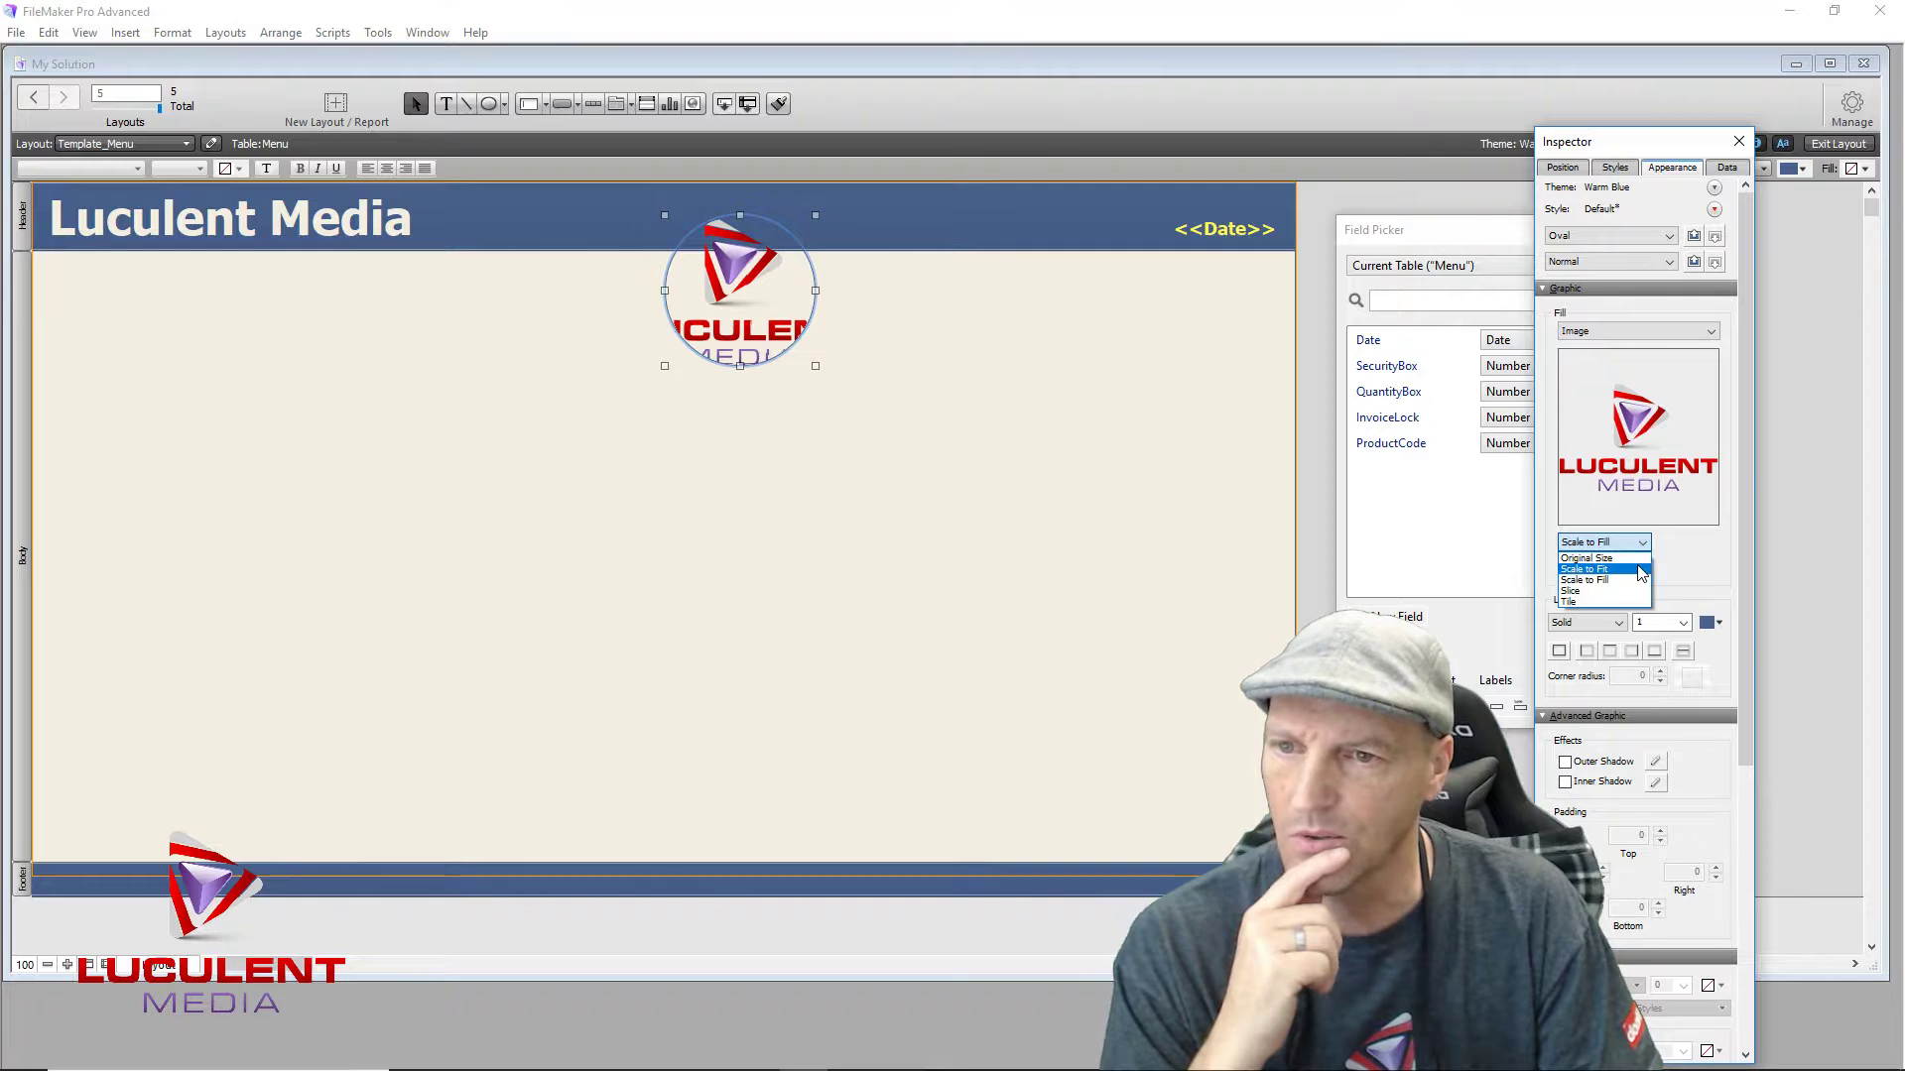
left_click(1637, 570)
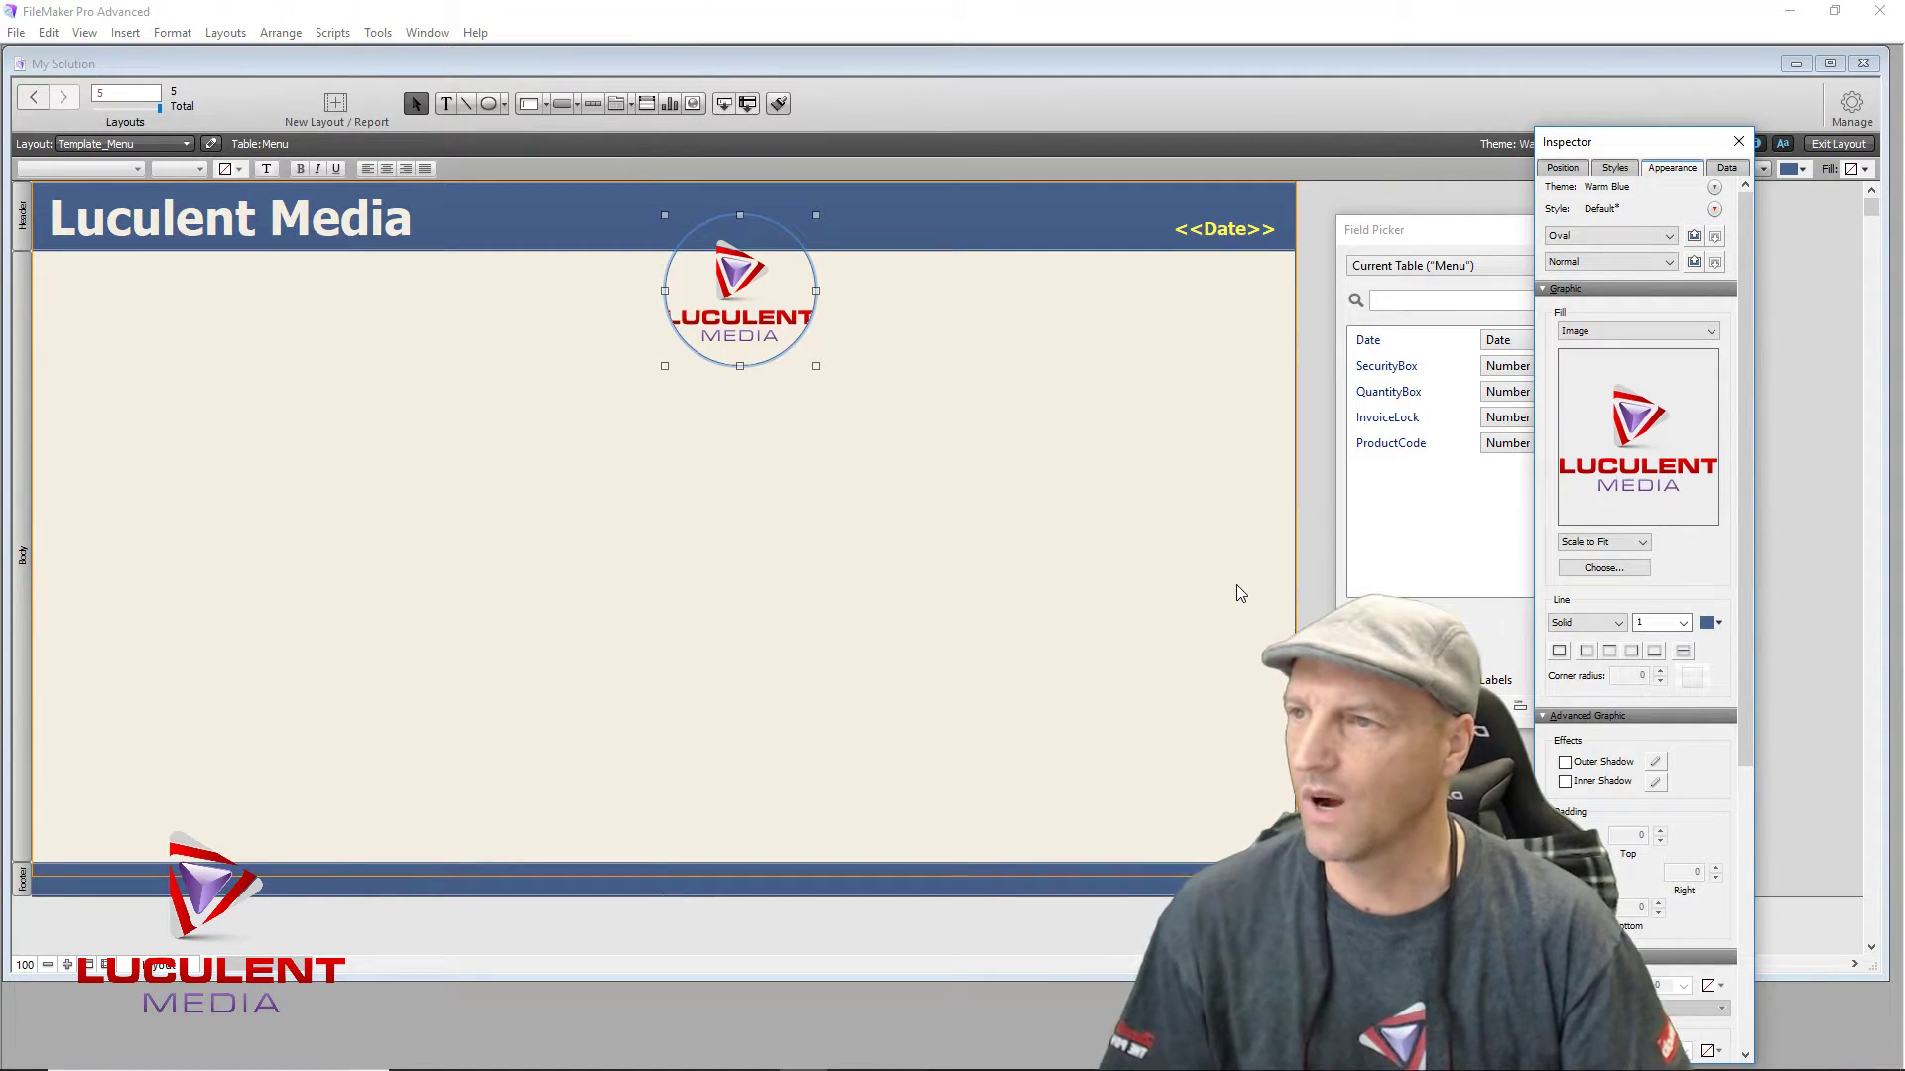
Step: Move the logo circle into the body and stretch it into a wide, flat ellipse just below the header
left_click(814, 366)
left_click_drag(814, 366, 989, 460)
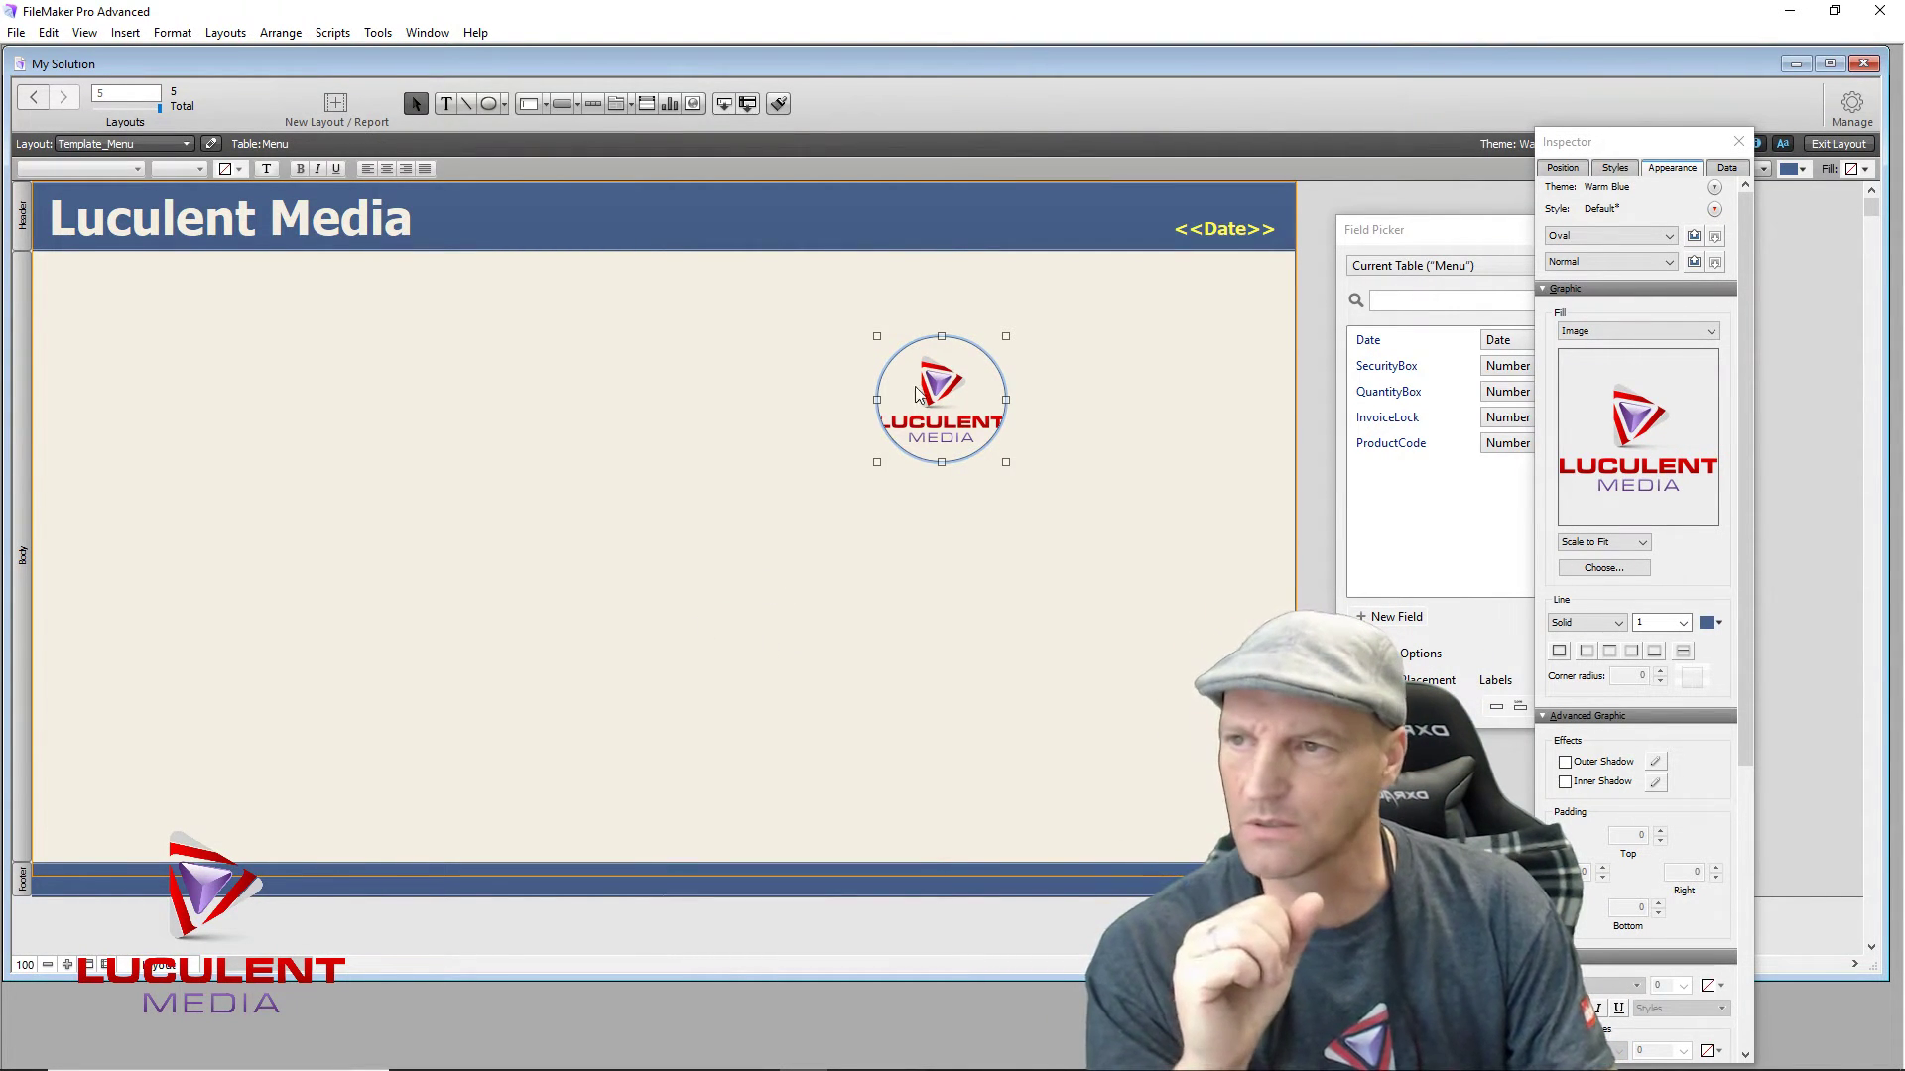
left_click_drag(941, 336, 936, 277)
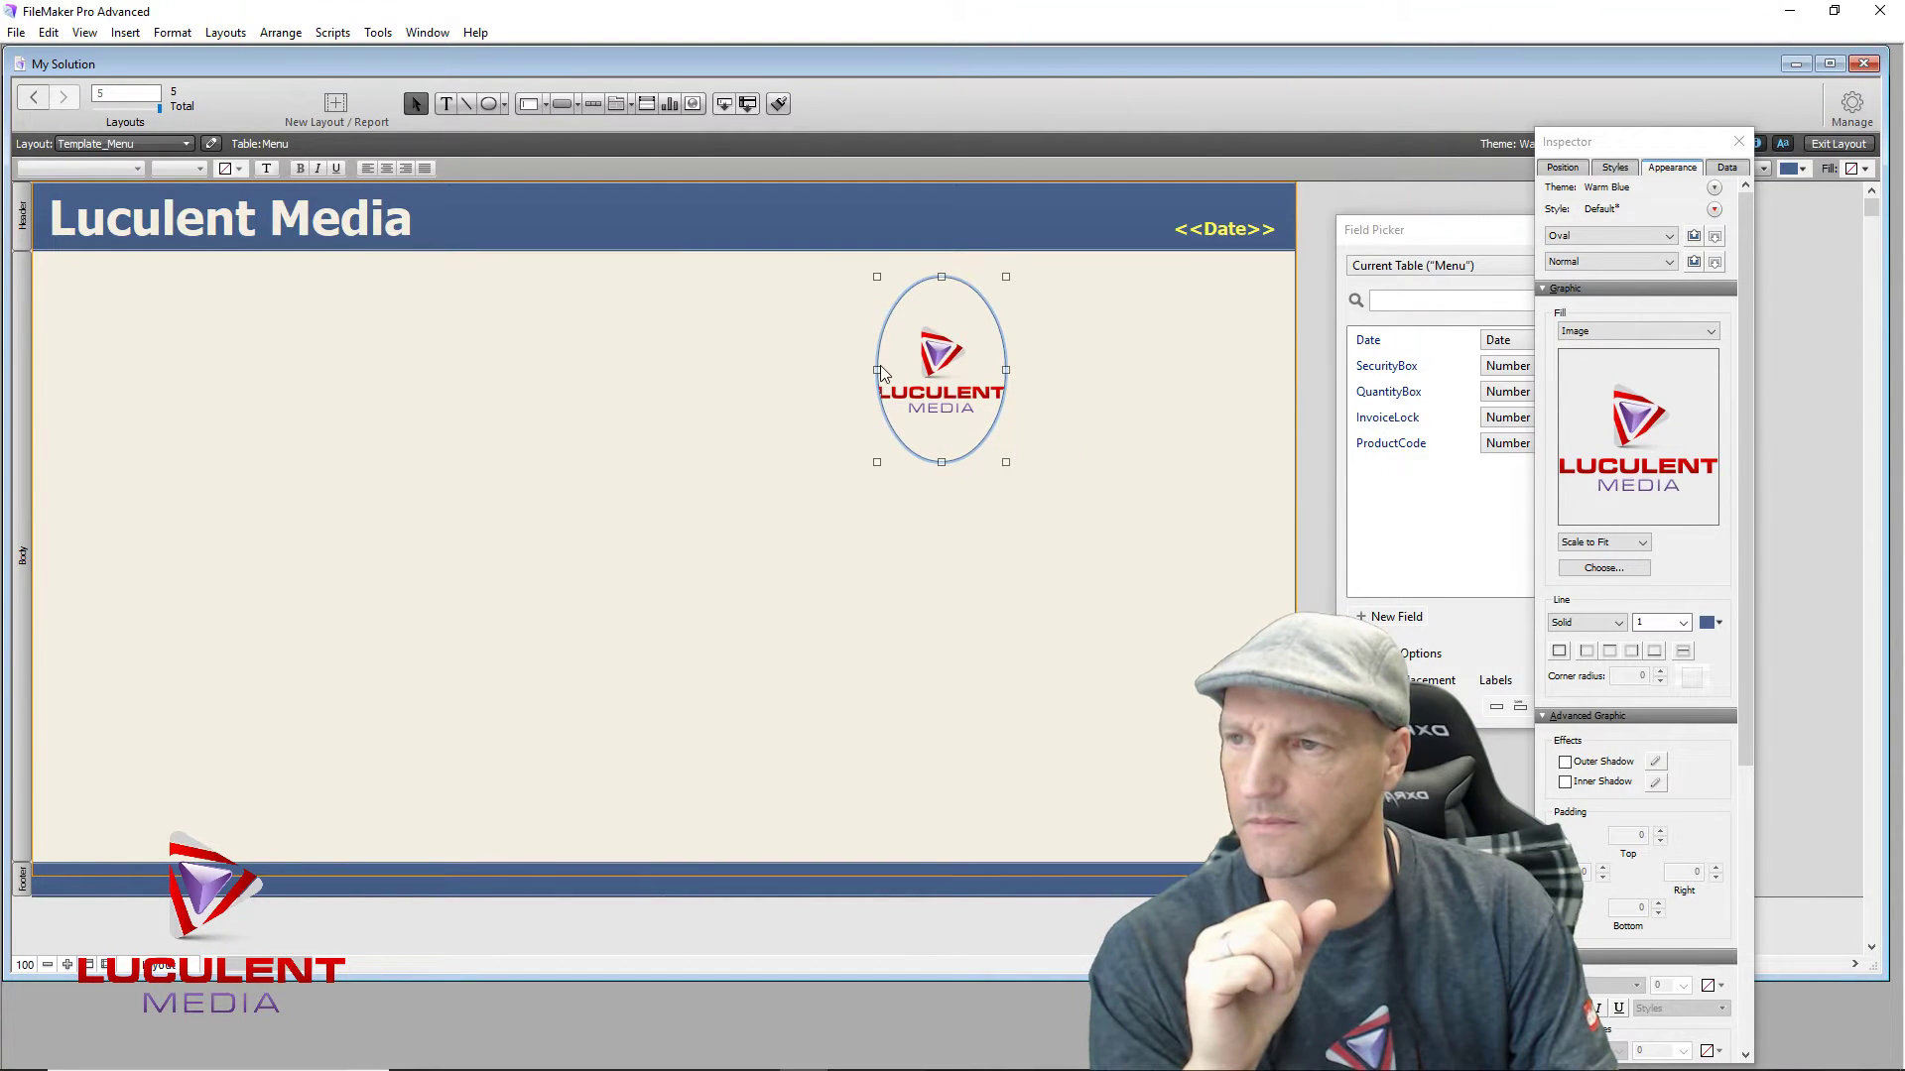
left_click_drag(876, 369, 236, 396)
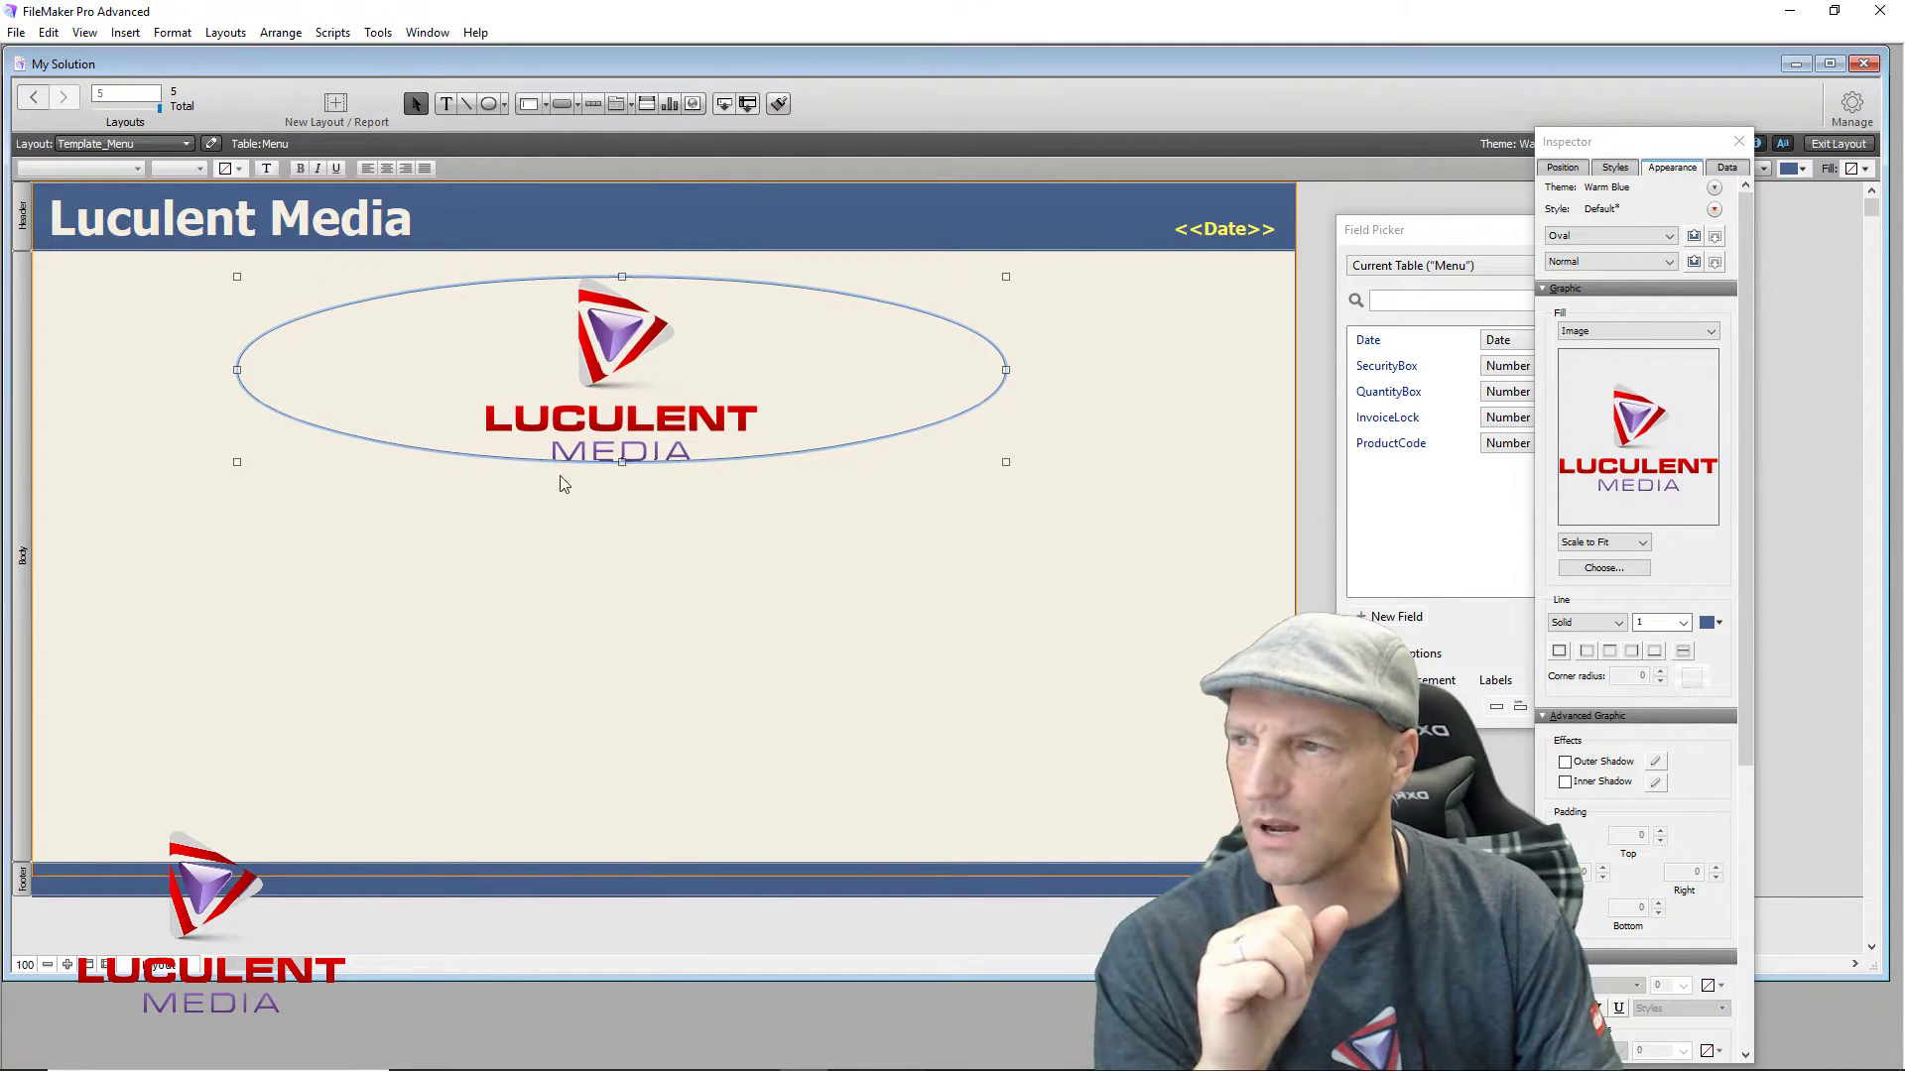
mouse_move(621, 462)
left_mouse_down()
mouse_move(613, 794)
mouse_move(623, 430)
left_mouse_up()
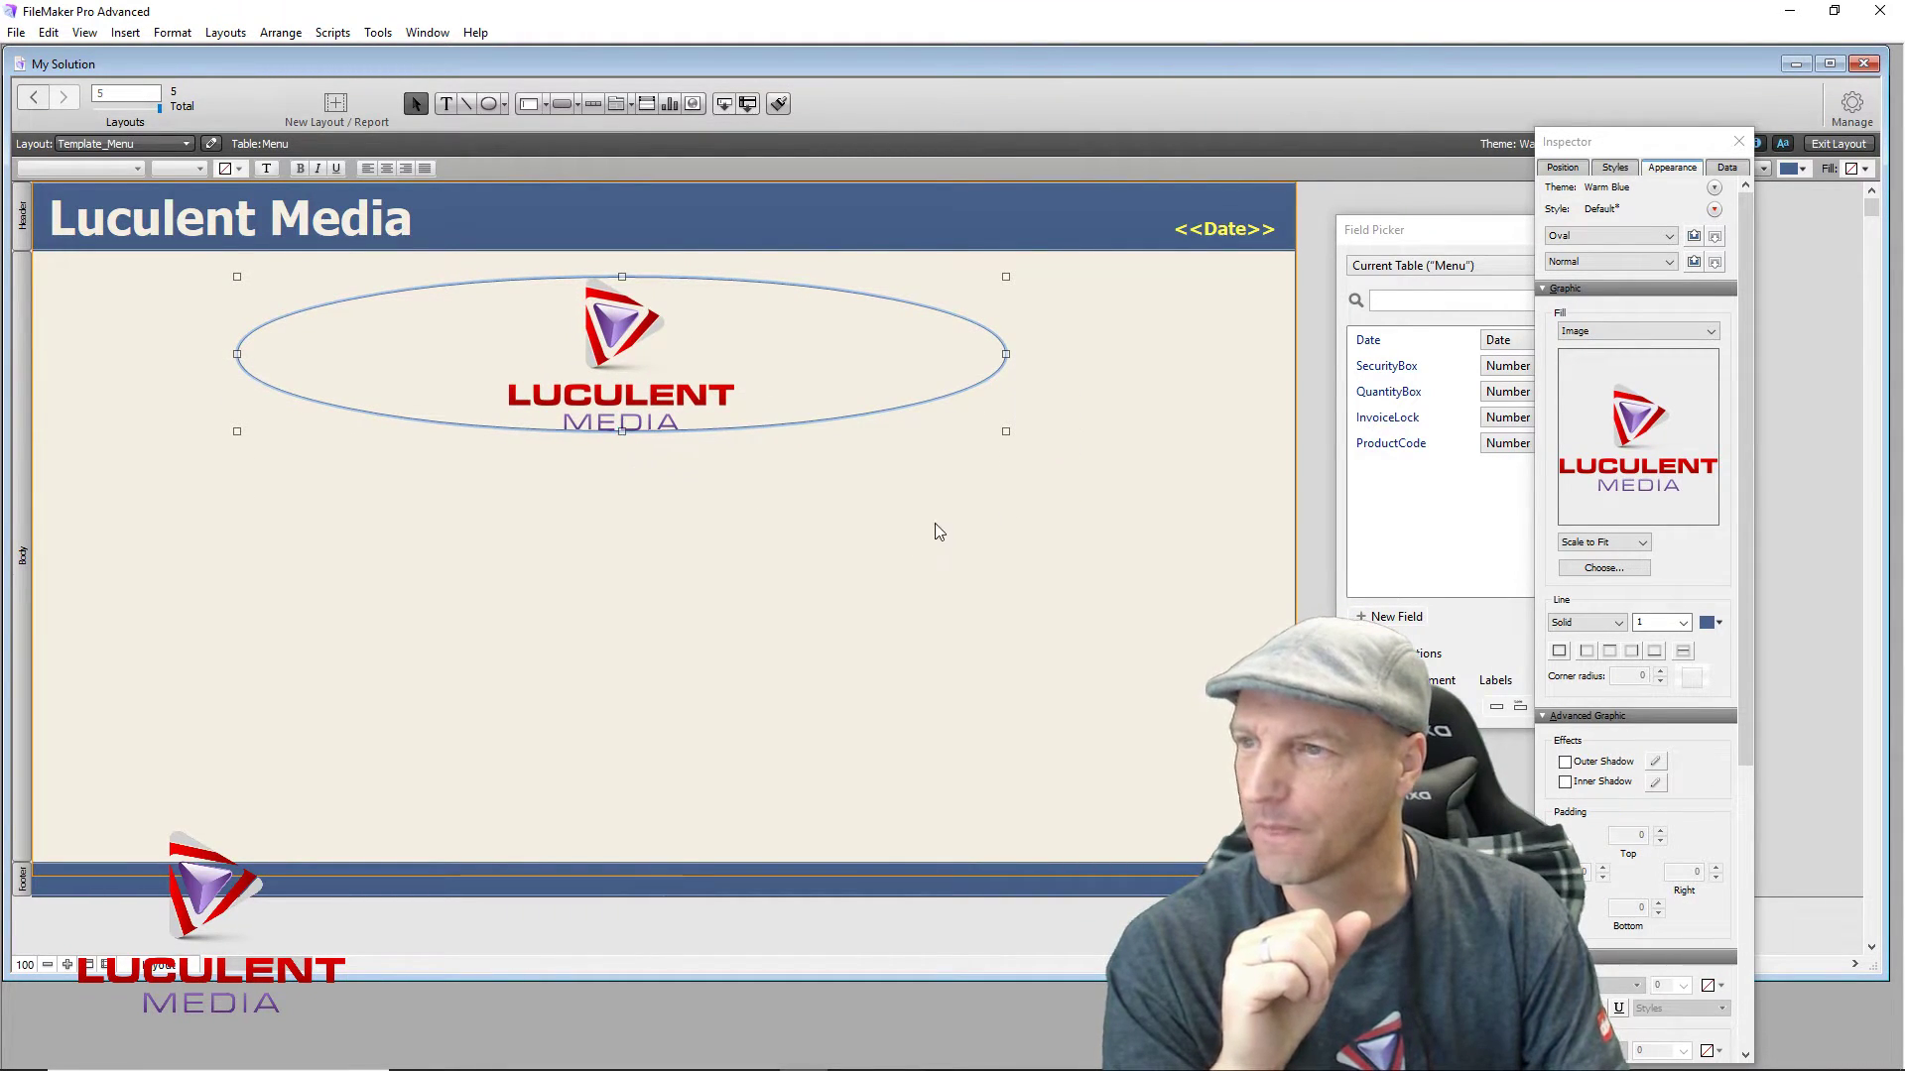
Step: Delete the logo-filled ellipse from the layout body
left_click(942, 525)
left_click(611, 358)
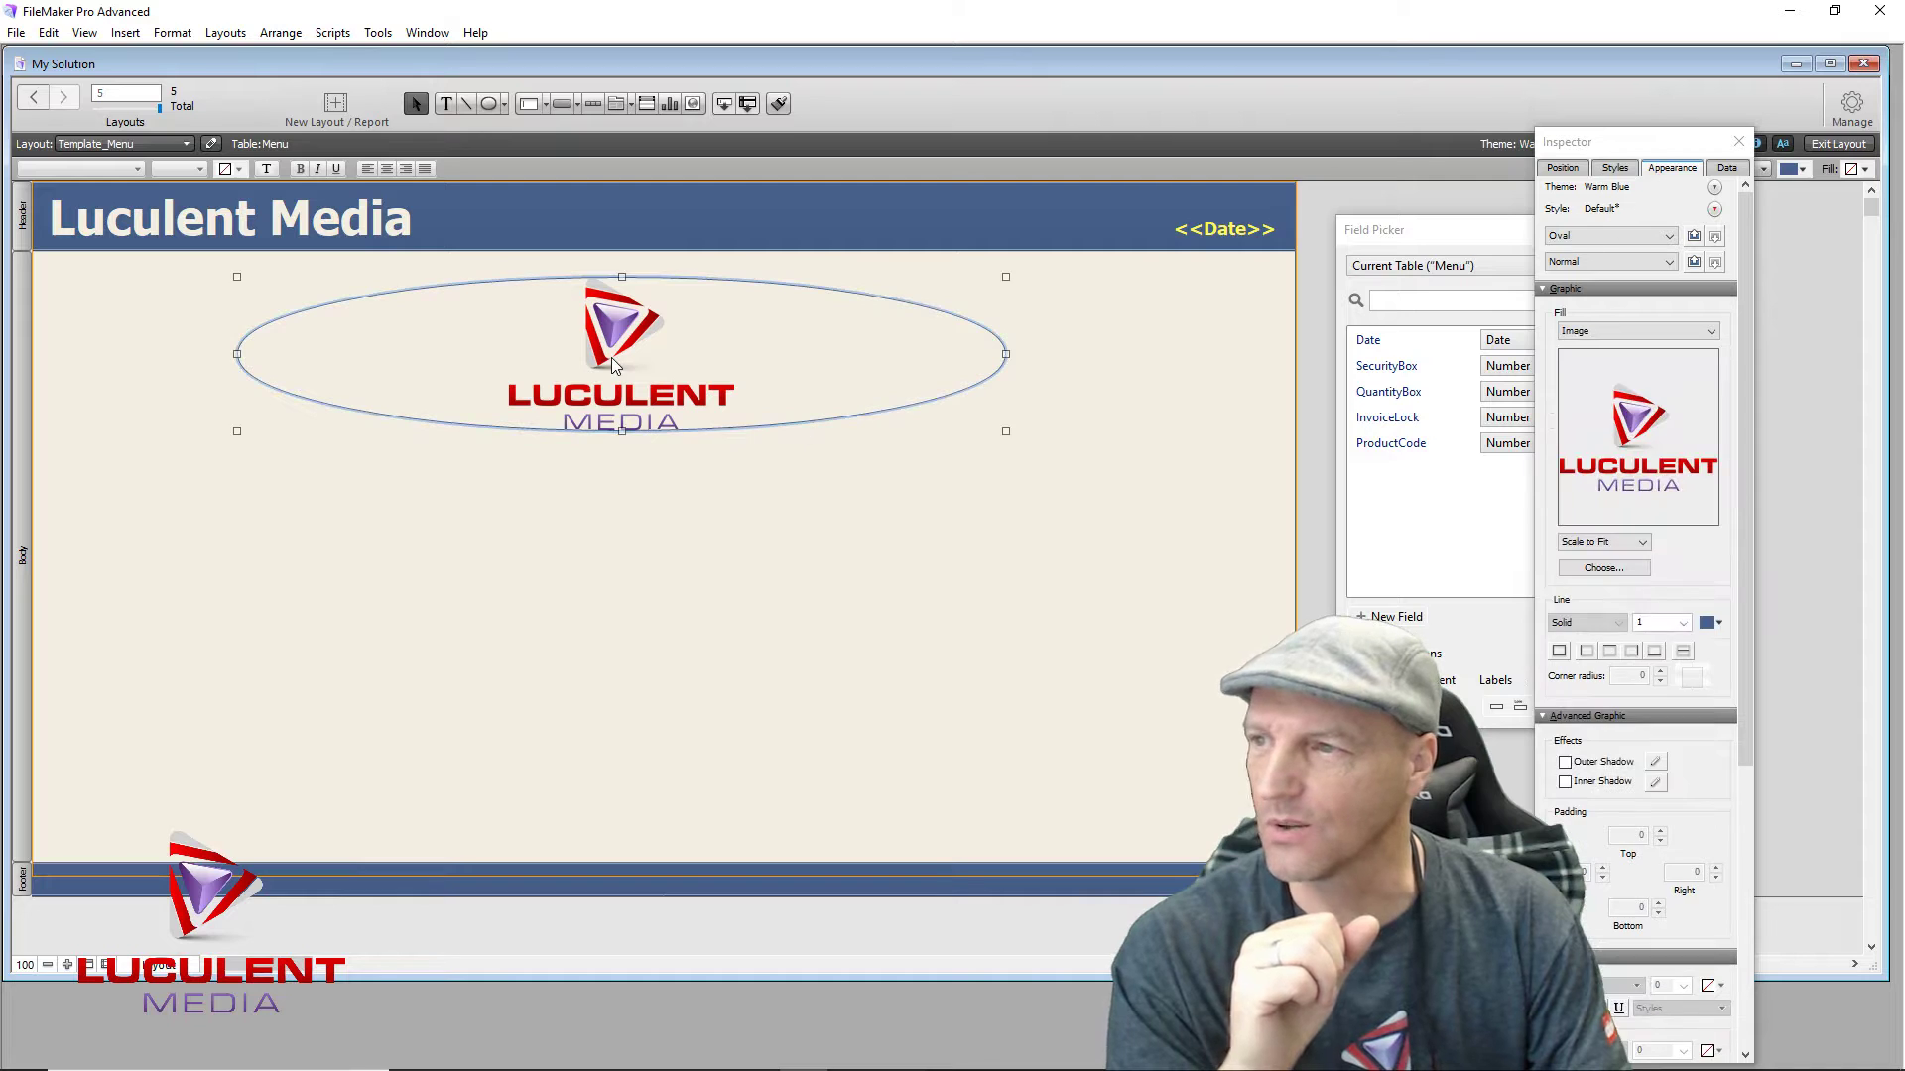
key("Delete")
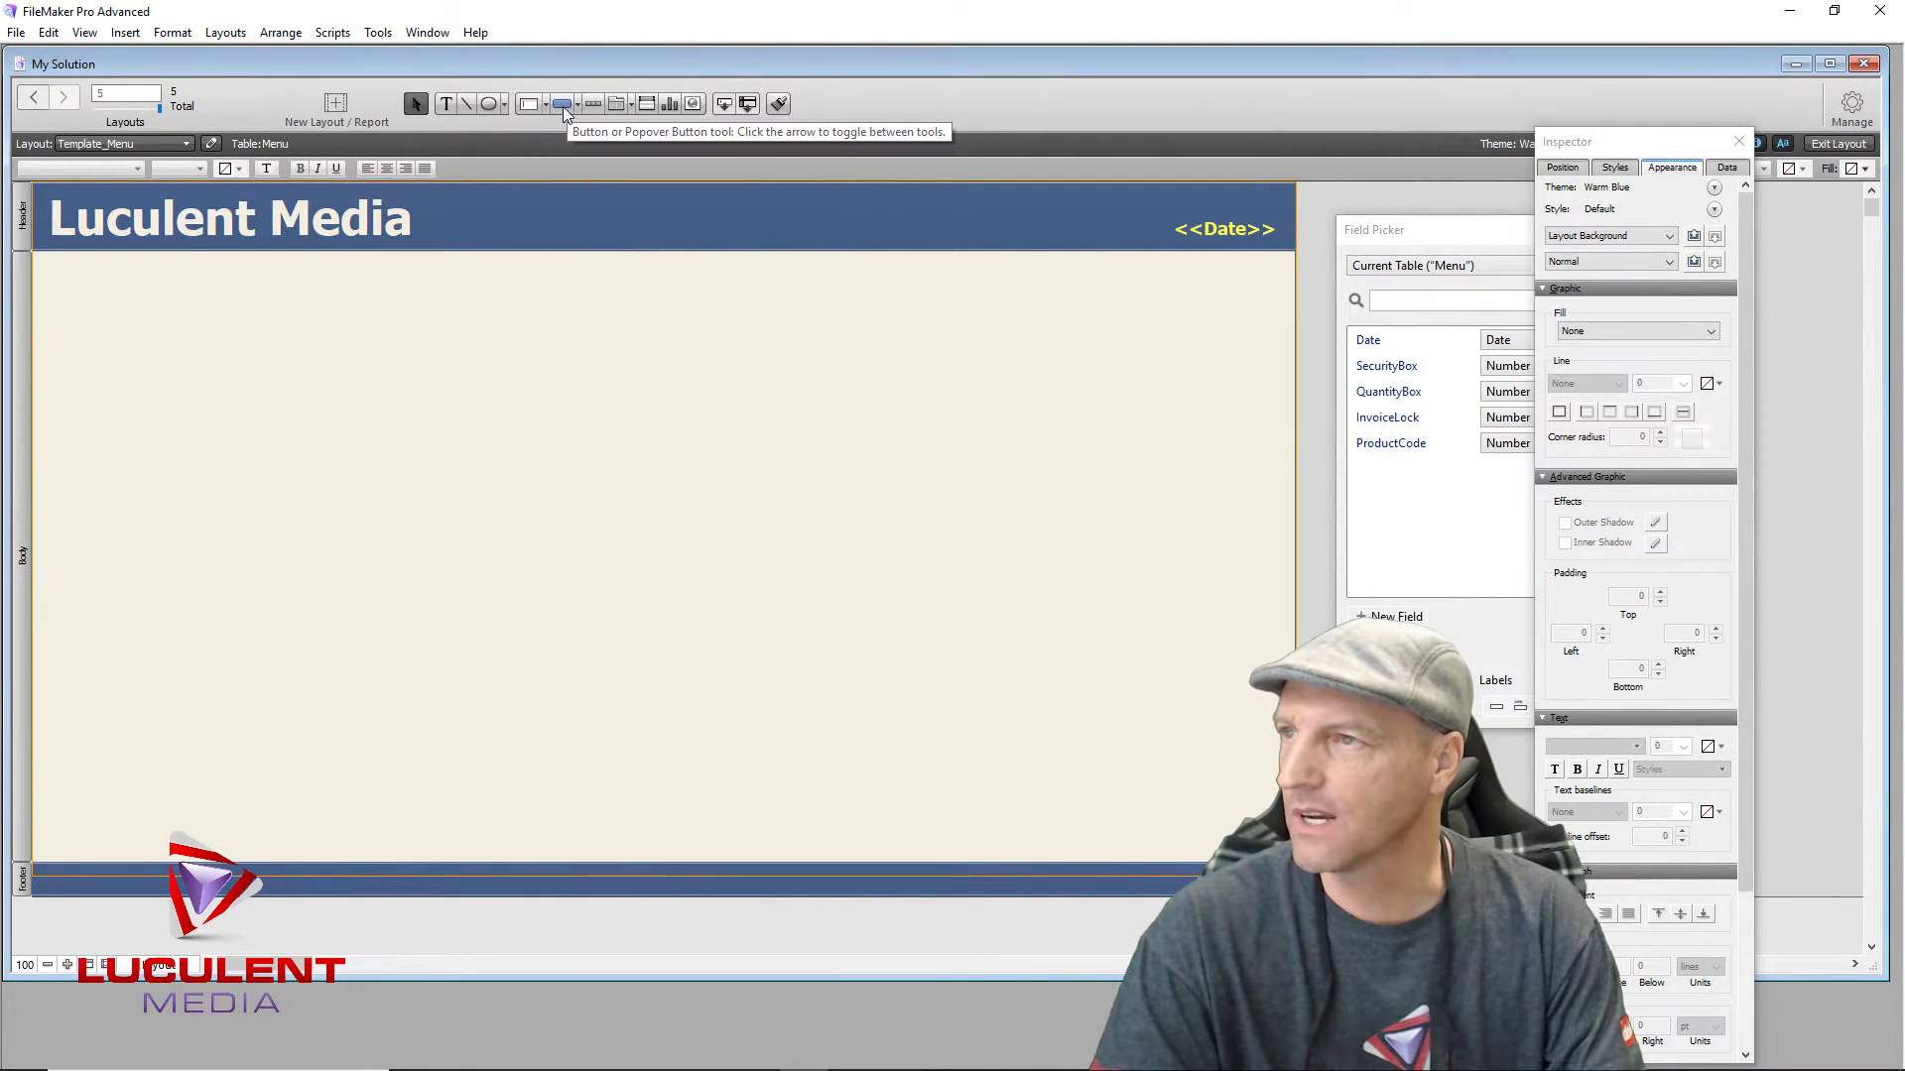
Step: Draw a rectangle in the upper middle of the body, just below the header
left_click(504, 102)
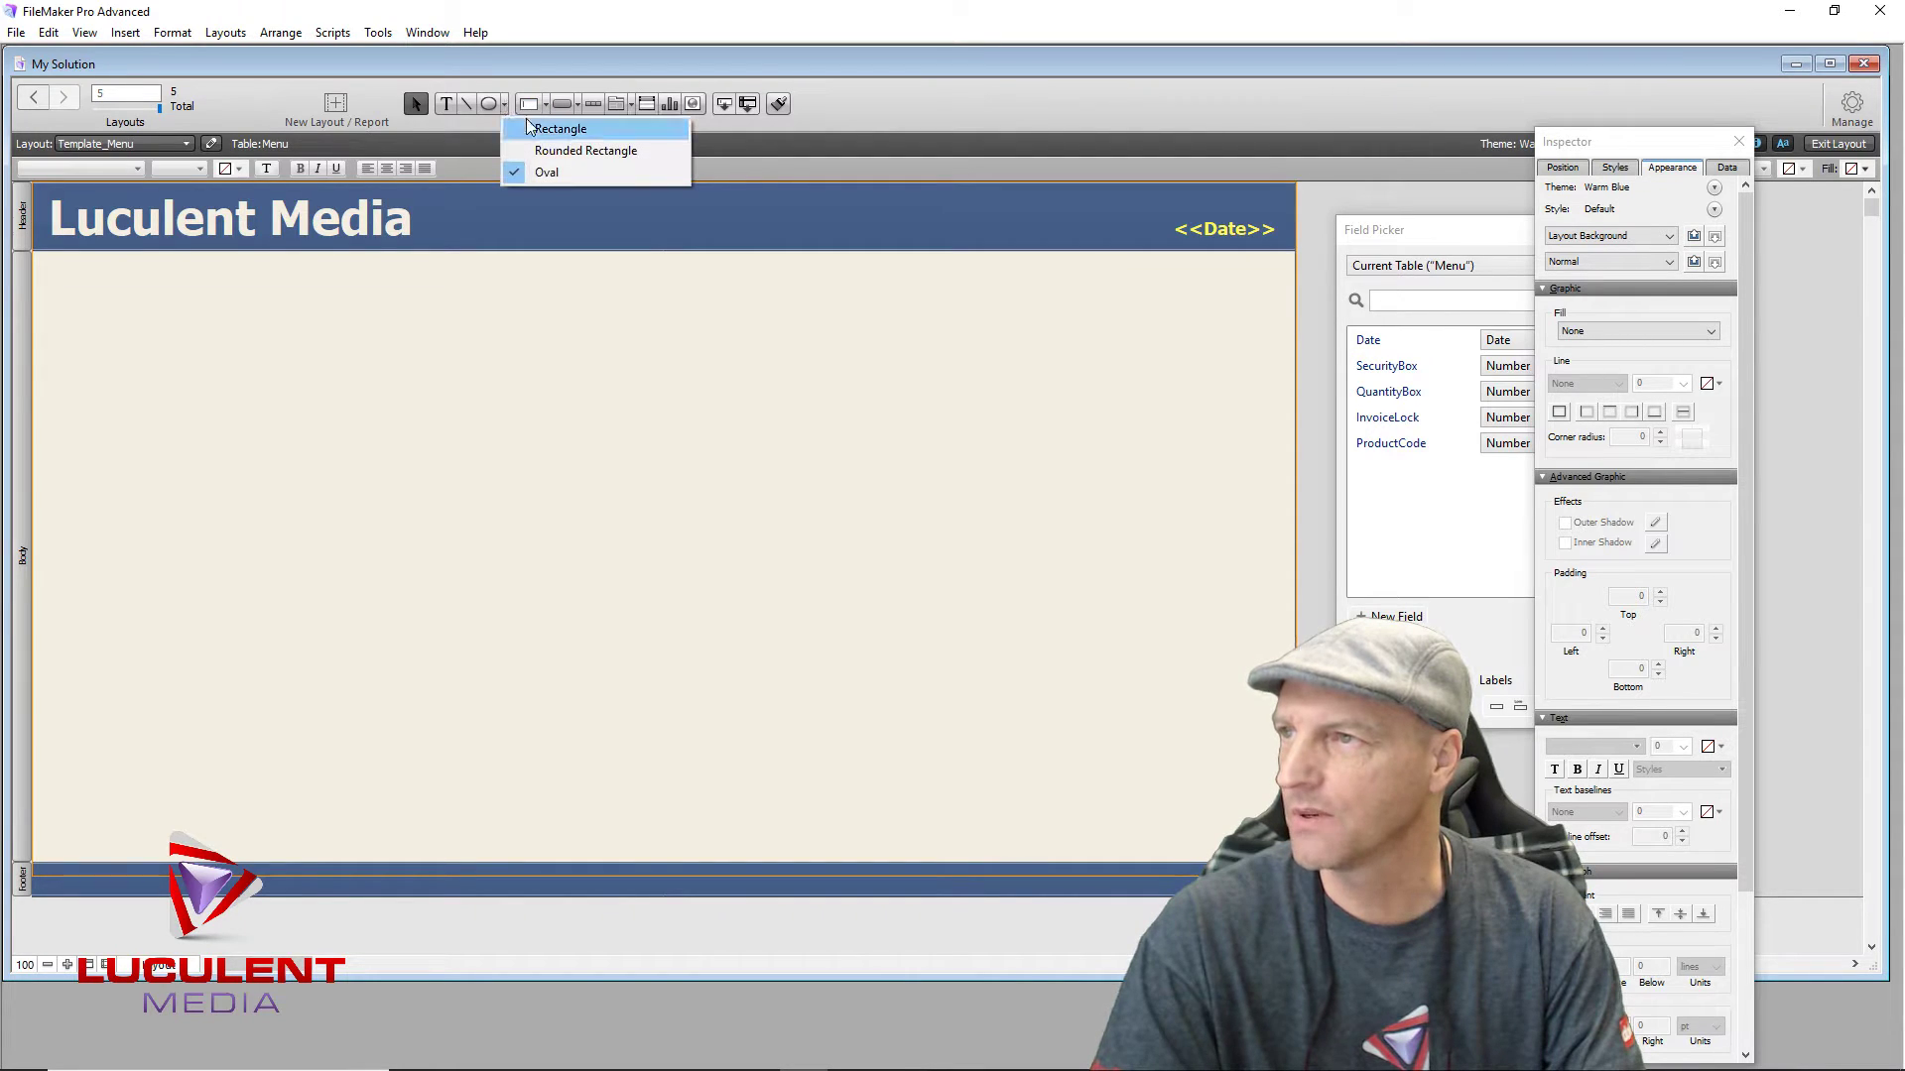
left_click(543, 130)
left_click_drag(606, 284, 784, 423)
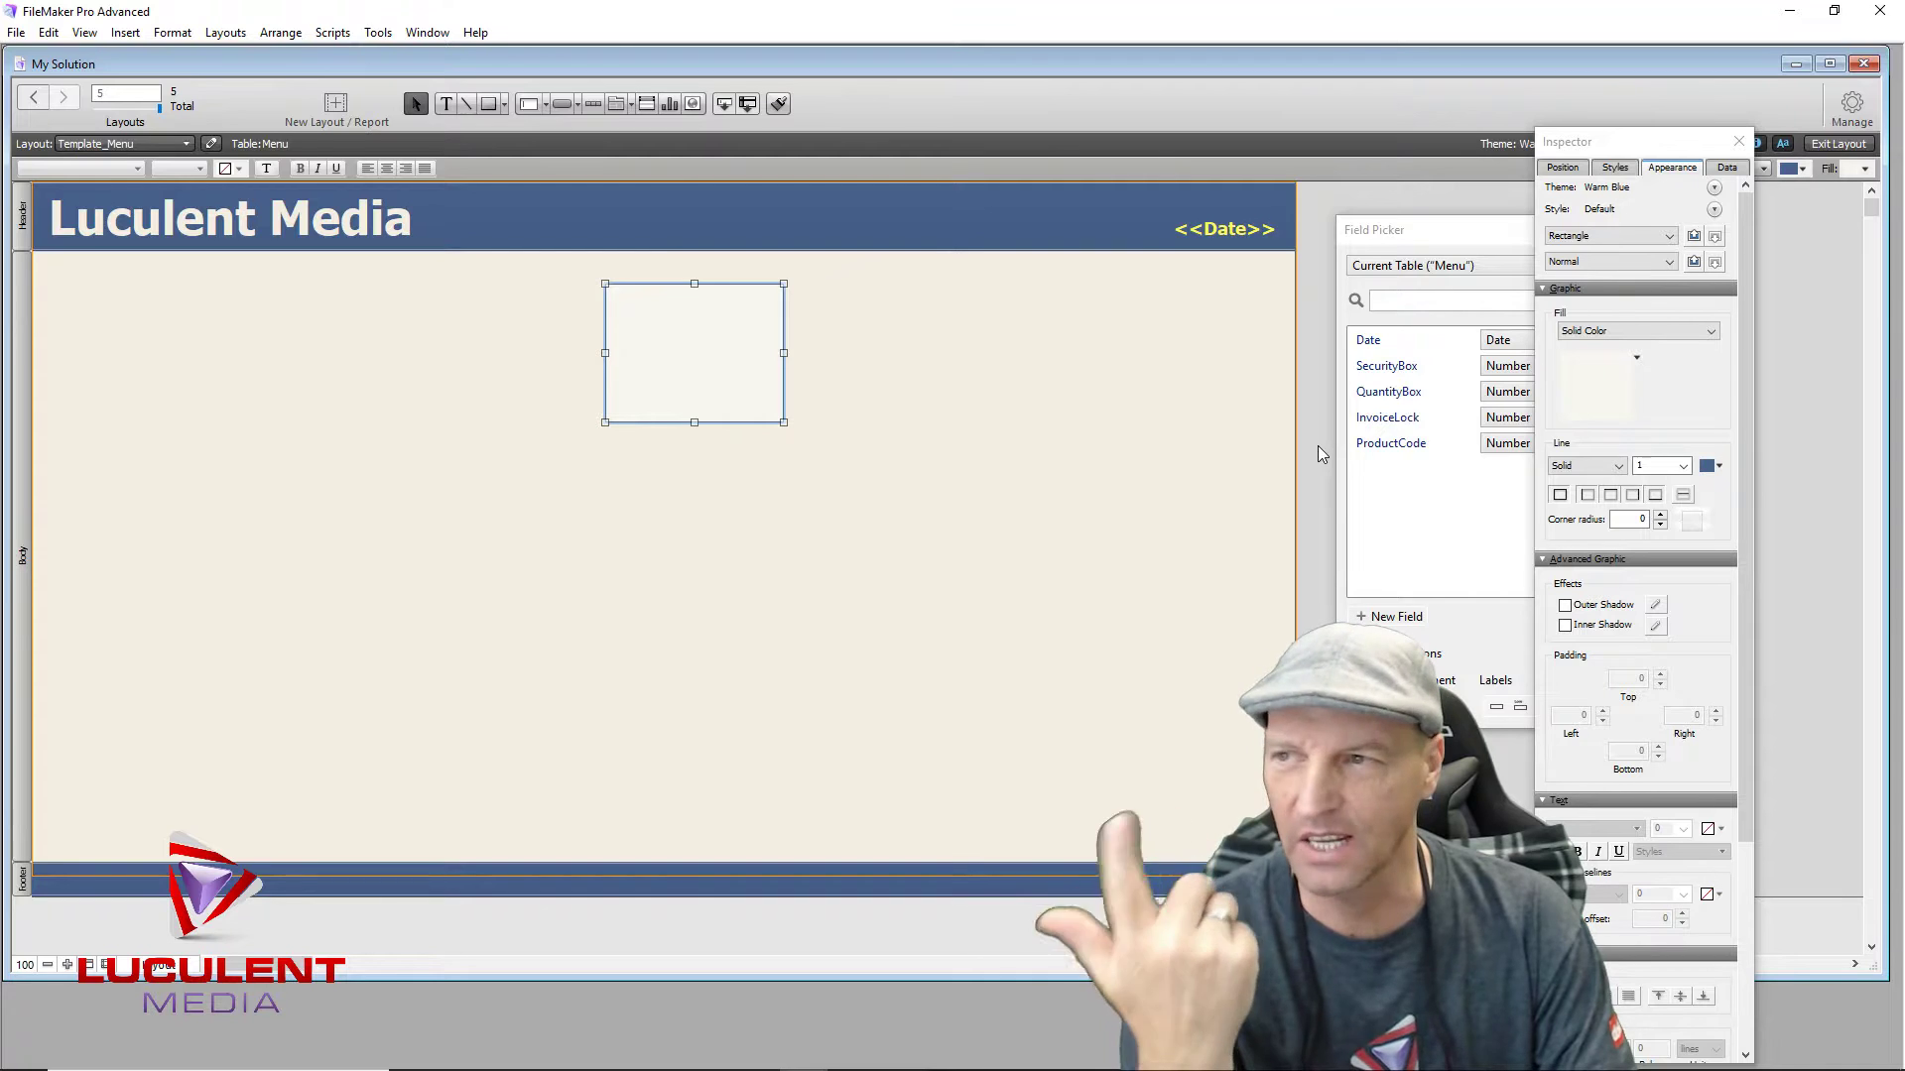
Step: Fill the rectangle with the Luculent Media logo image set to Scale to Fit and move it across the header's lower edge beside the date
left_click(1619, 341)
left_click(1595, 383)
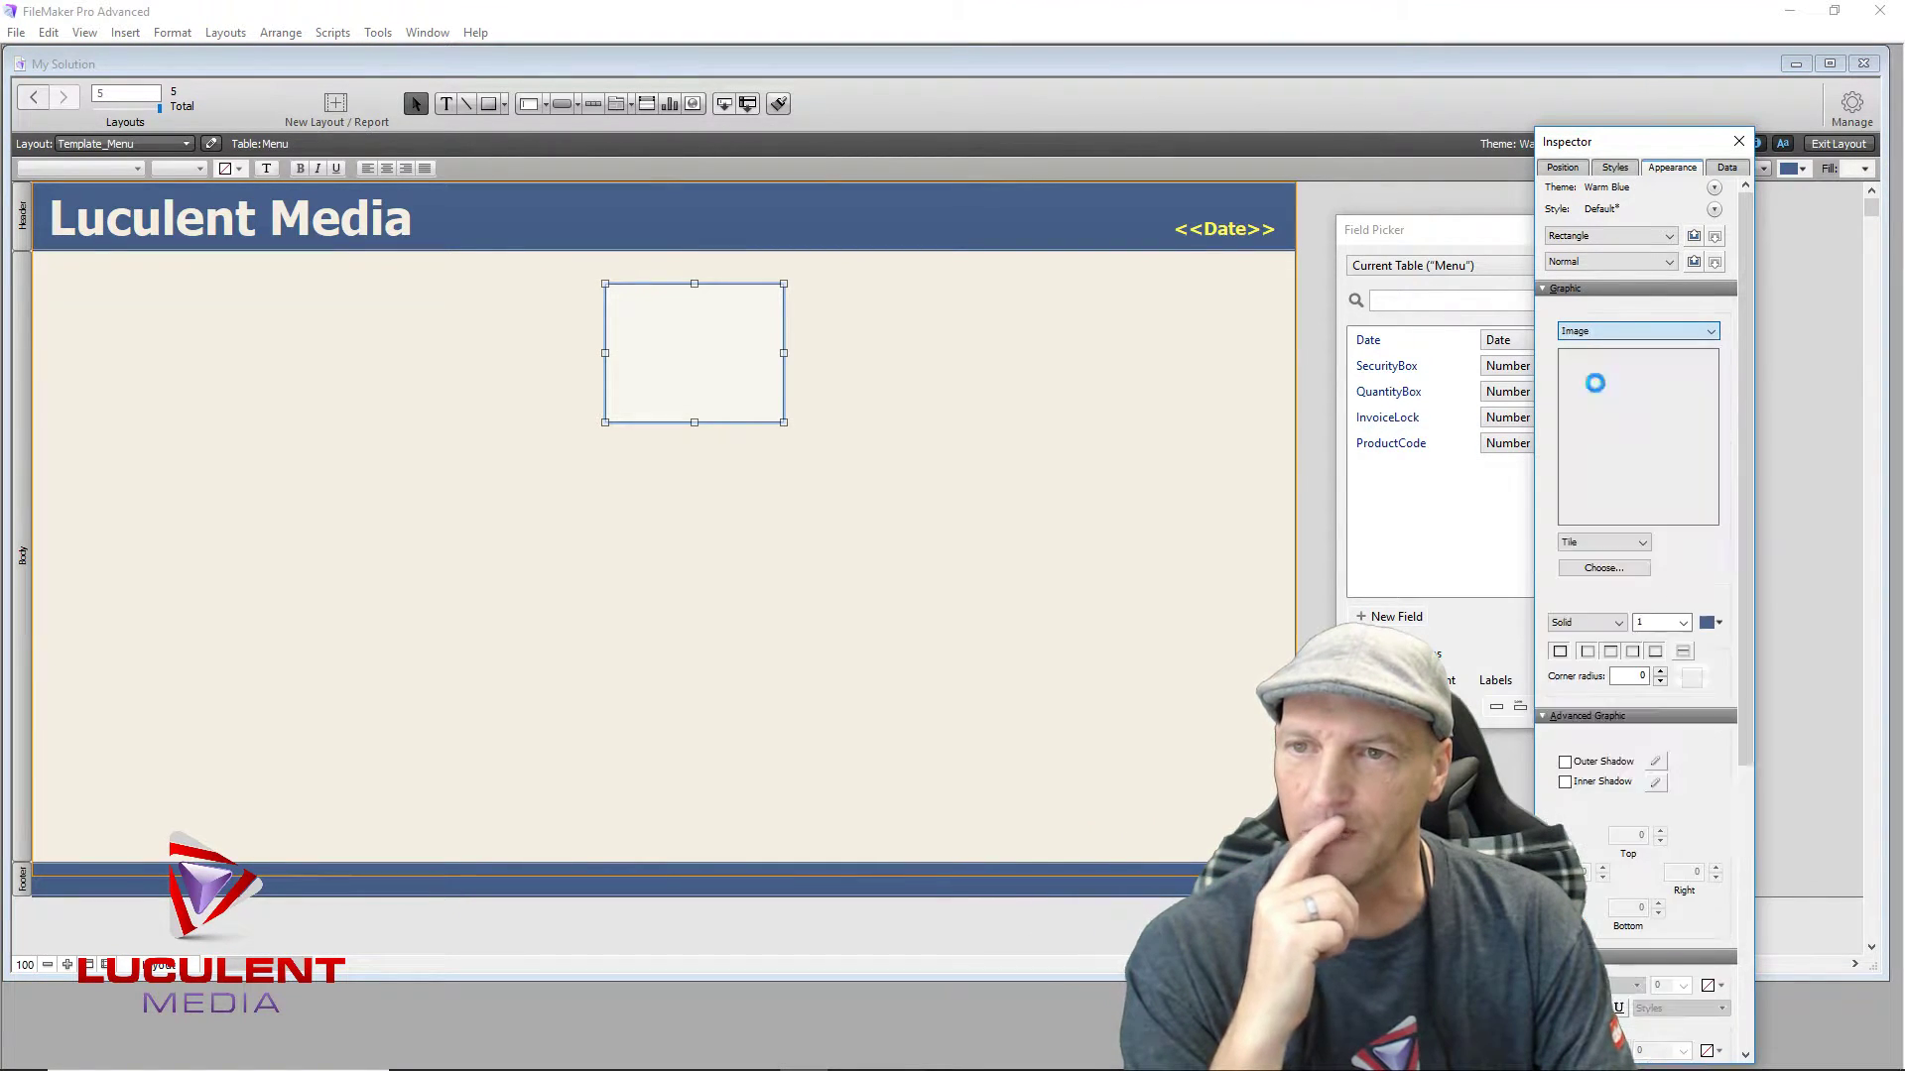
double_click(1603, 526)
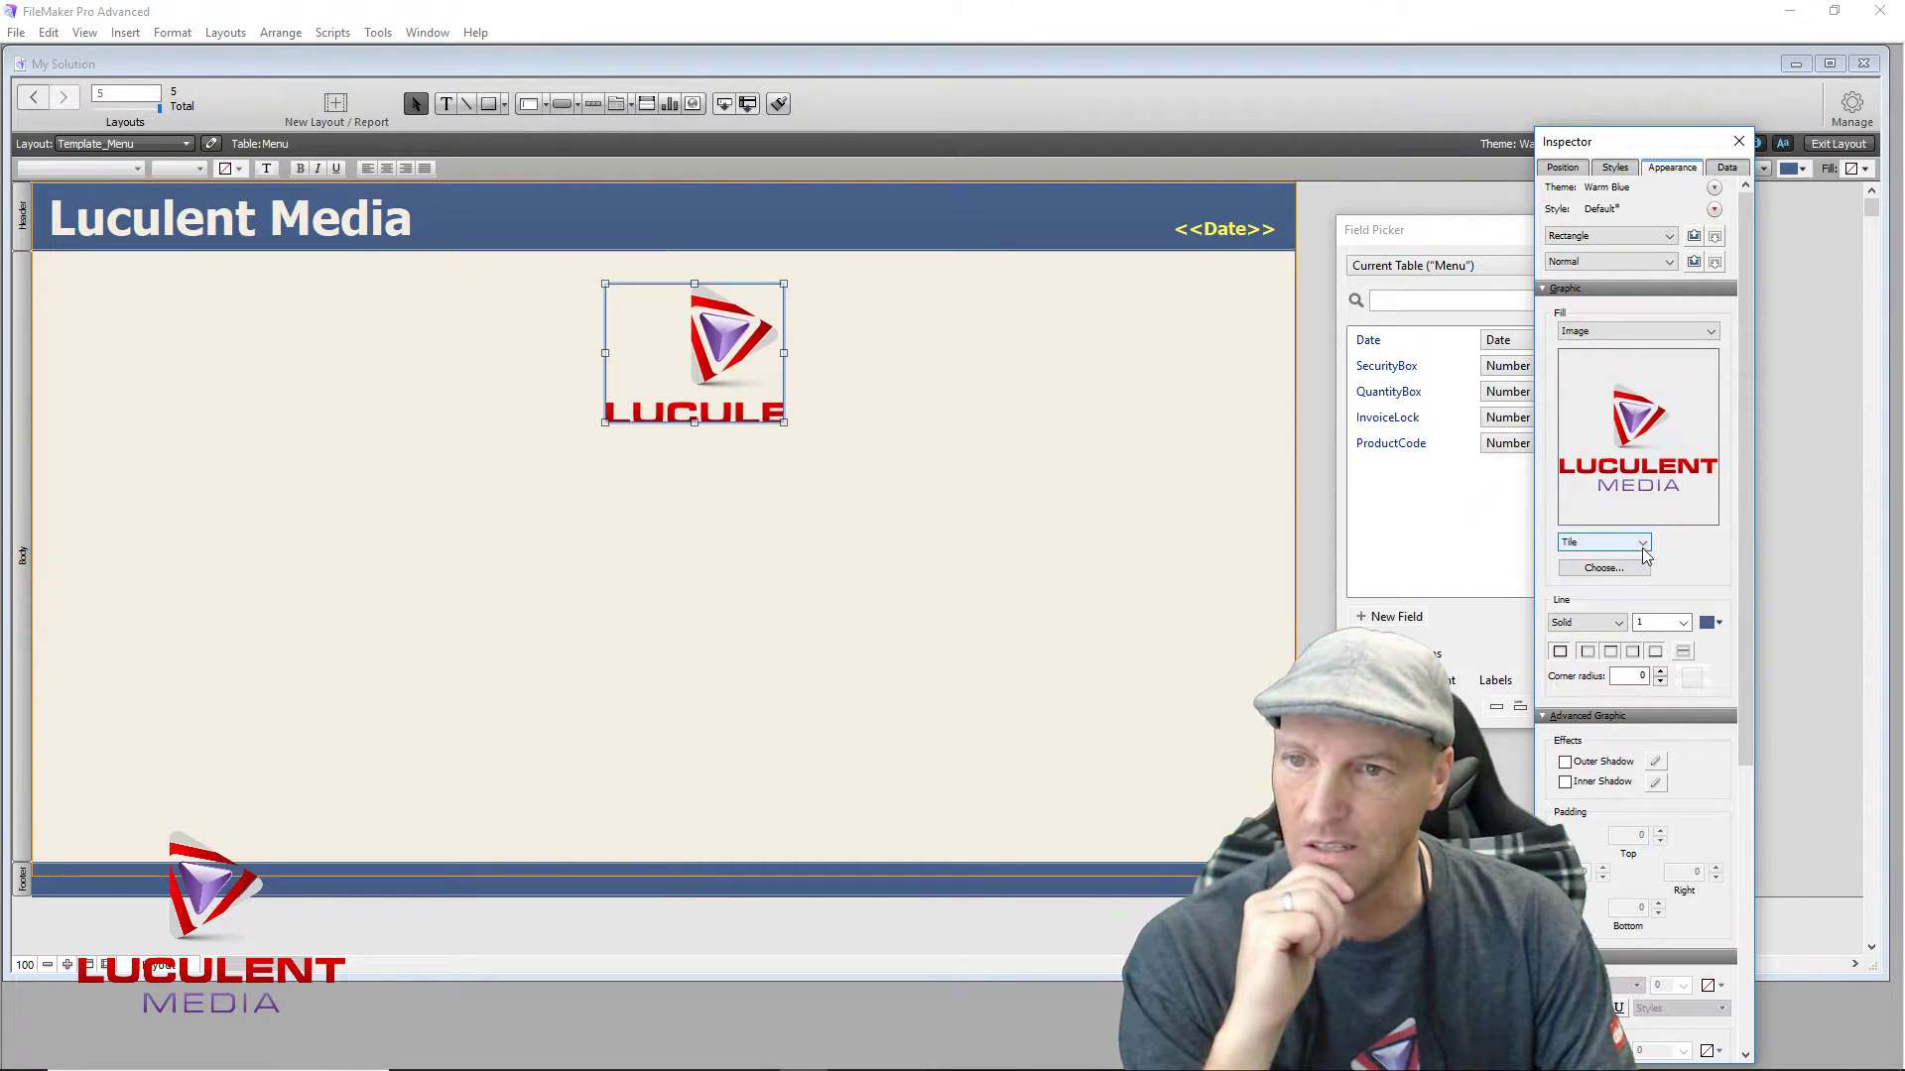
left_click(1635, 544)
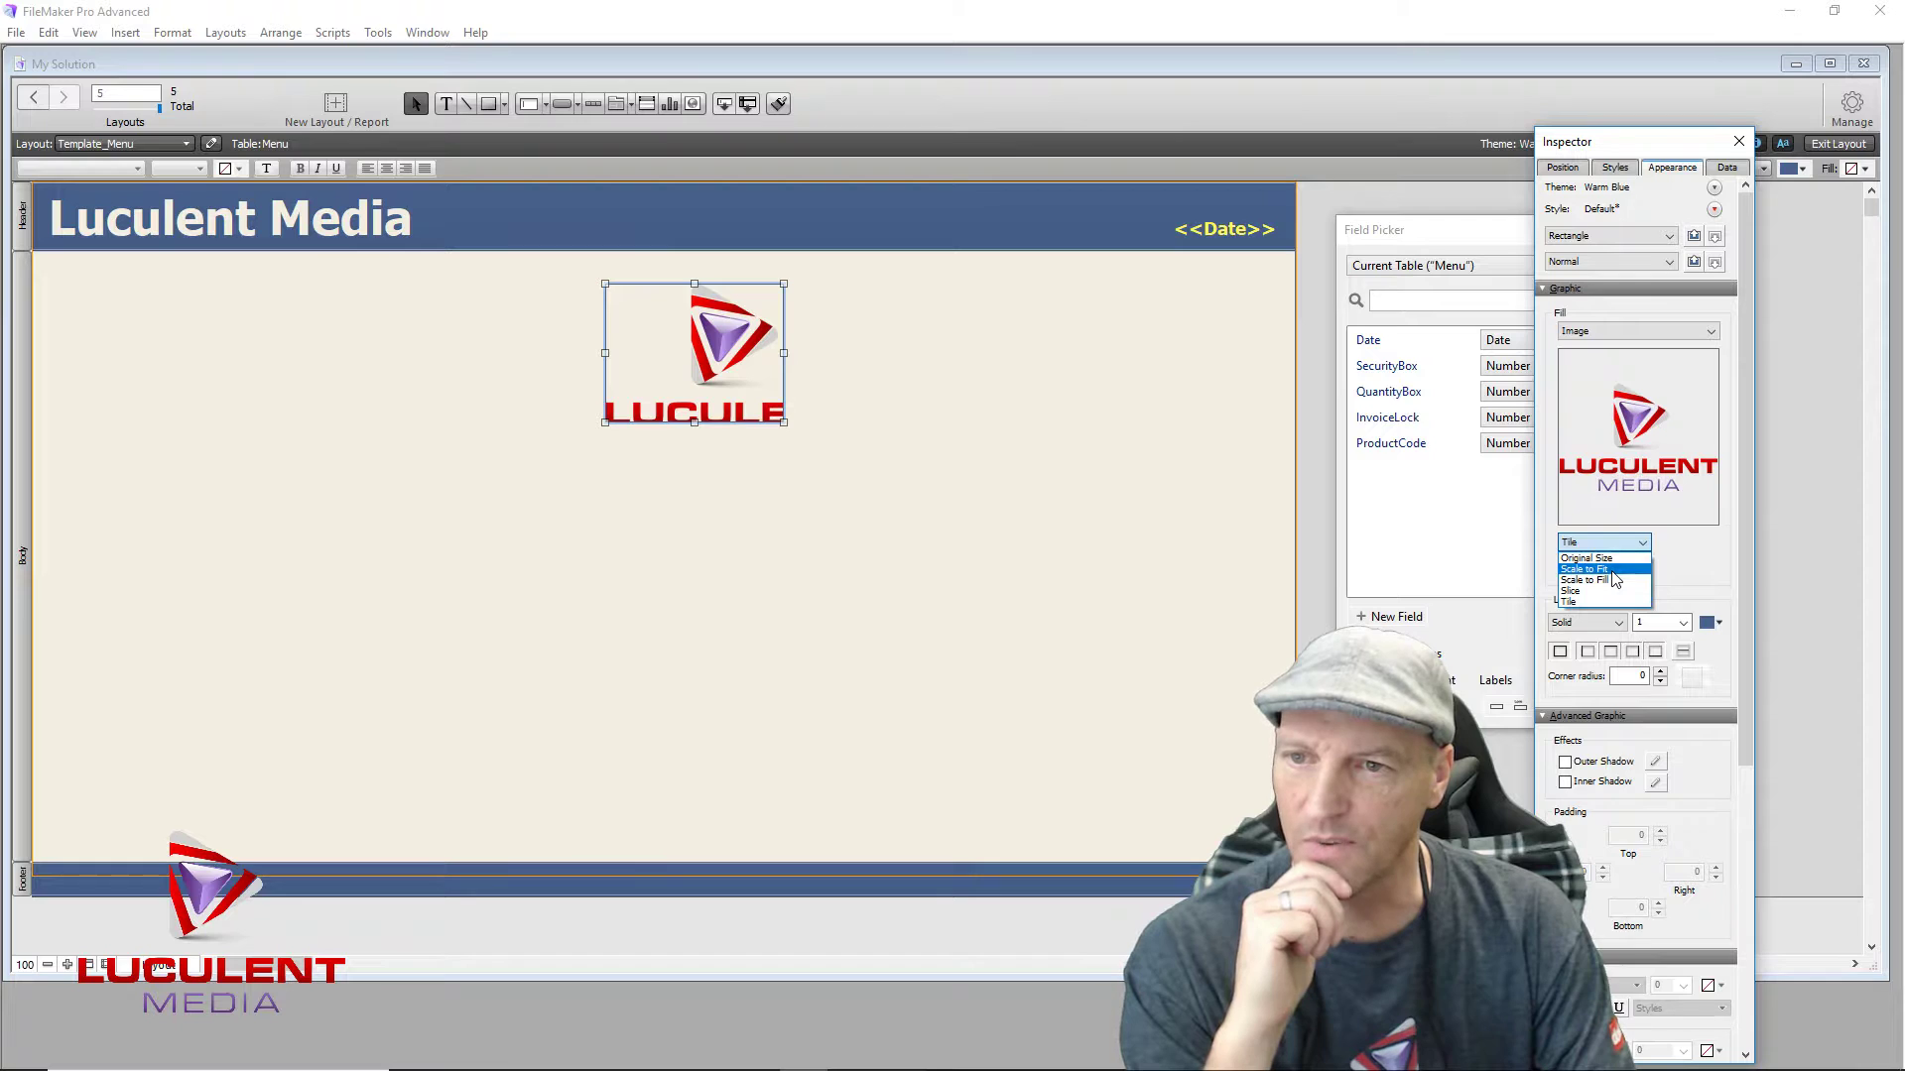
left_click(1609, 571)
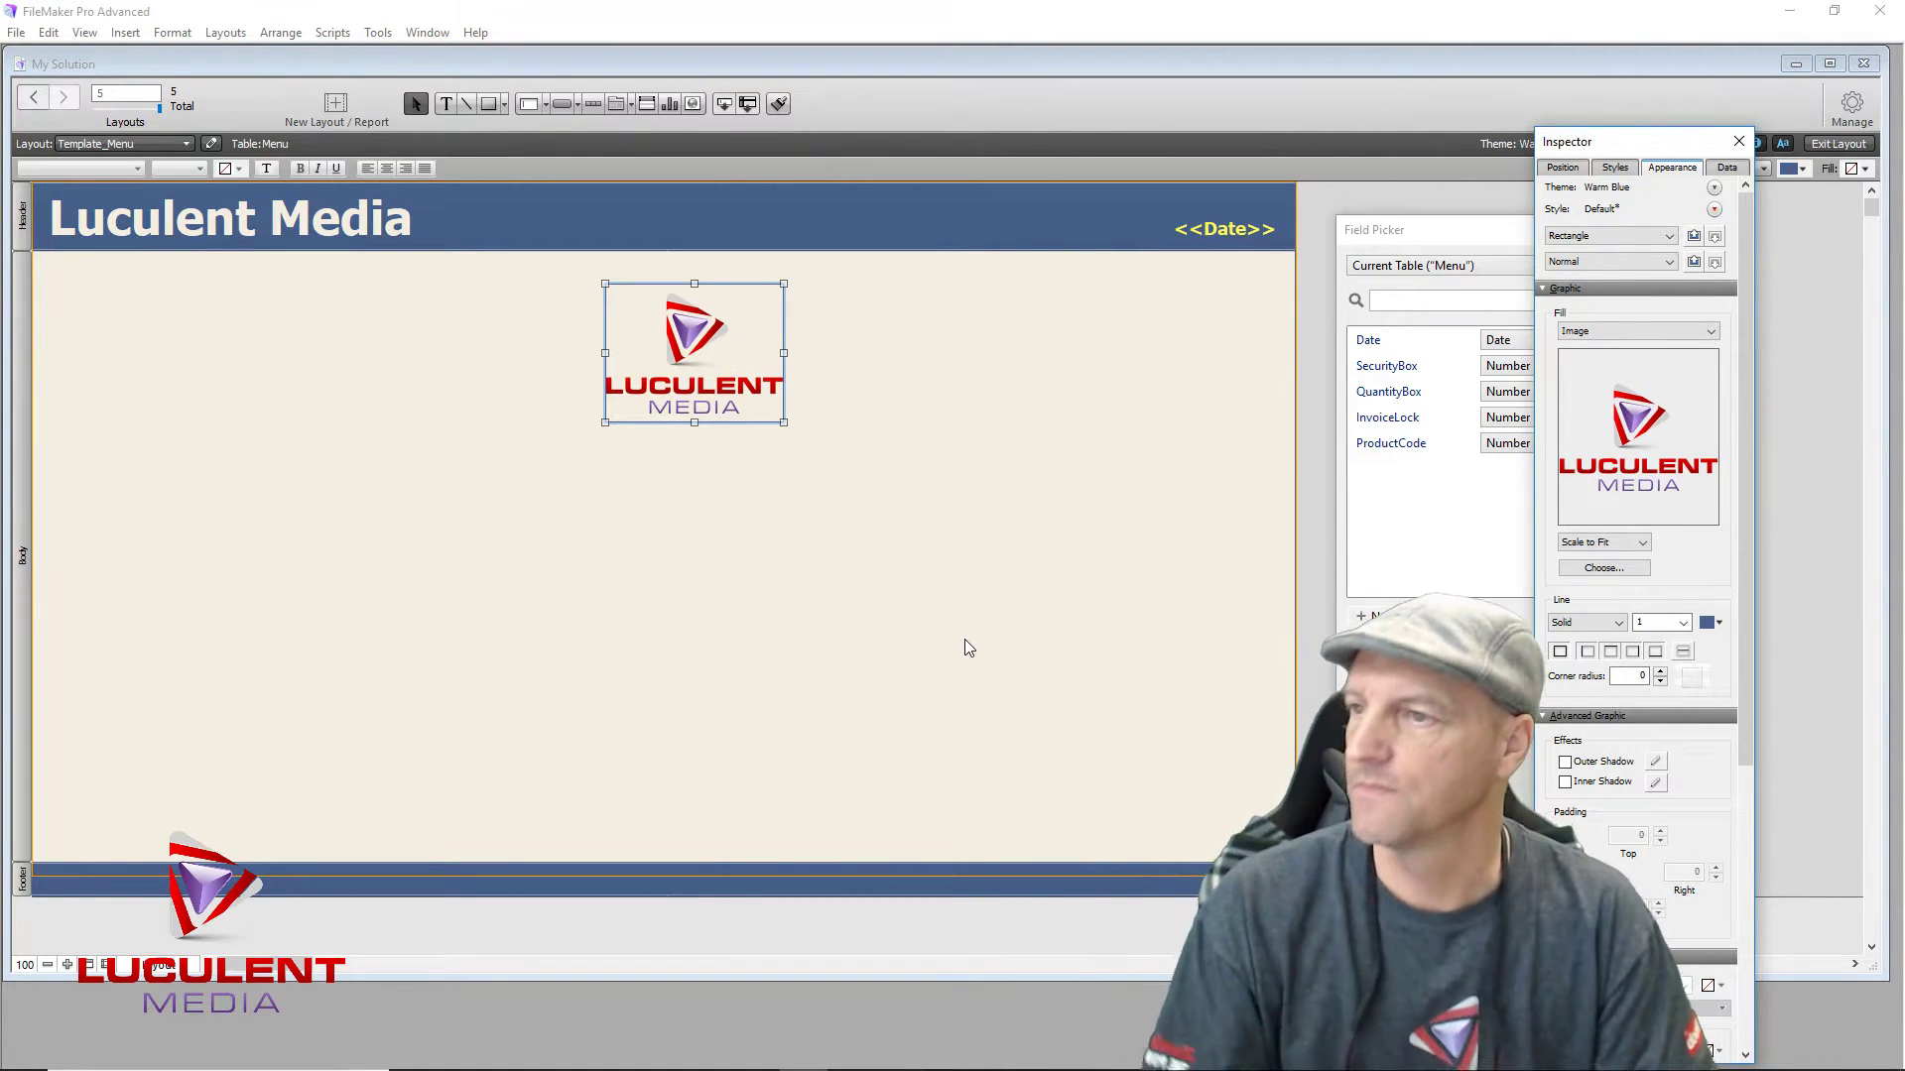
left_click(868, 536)
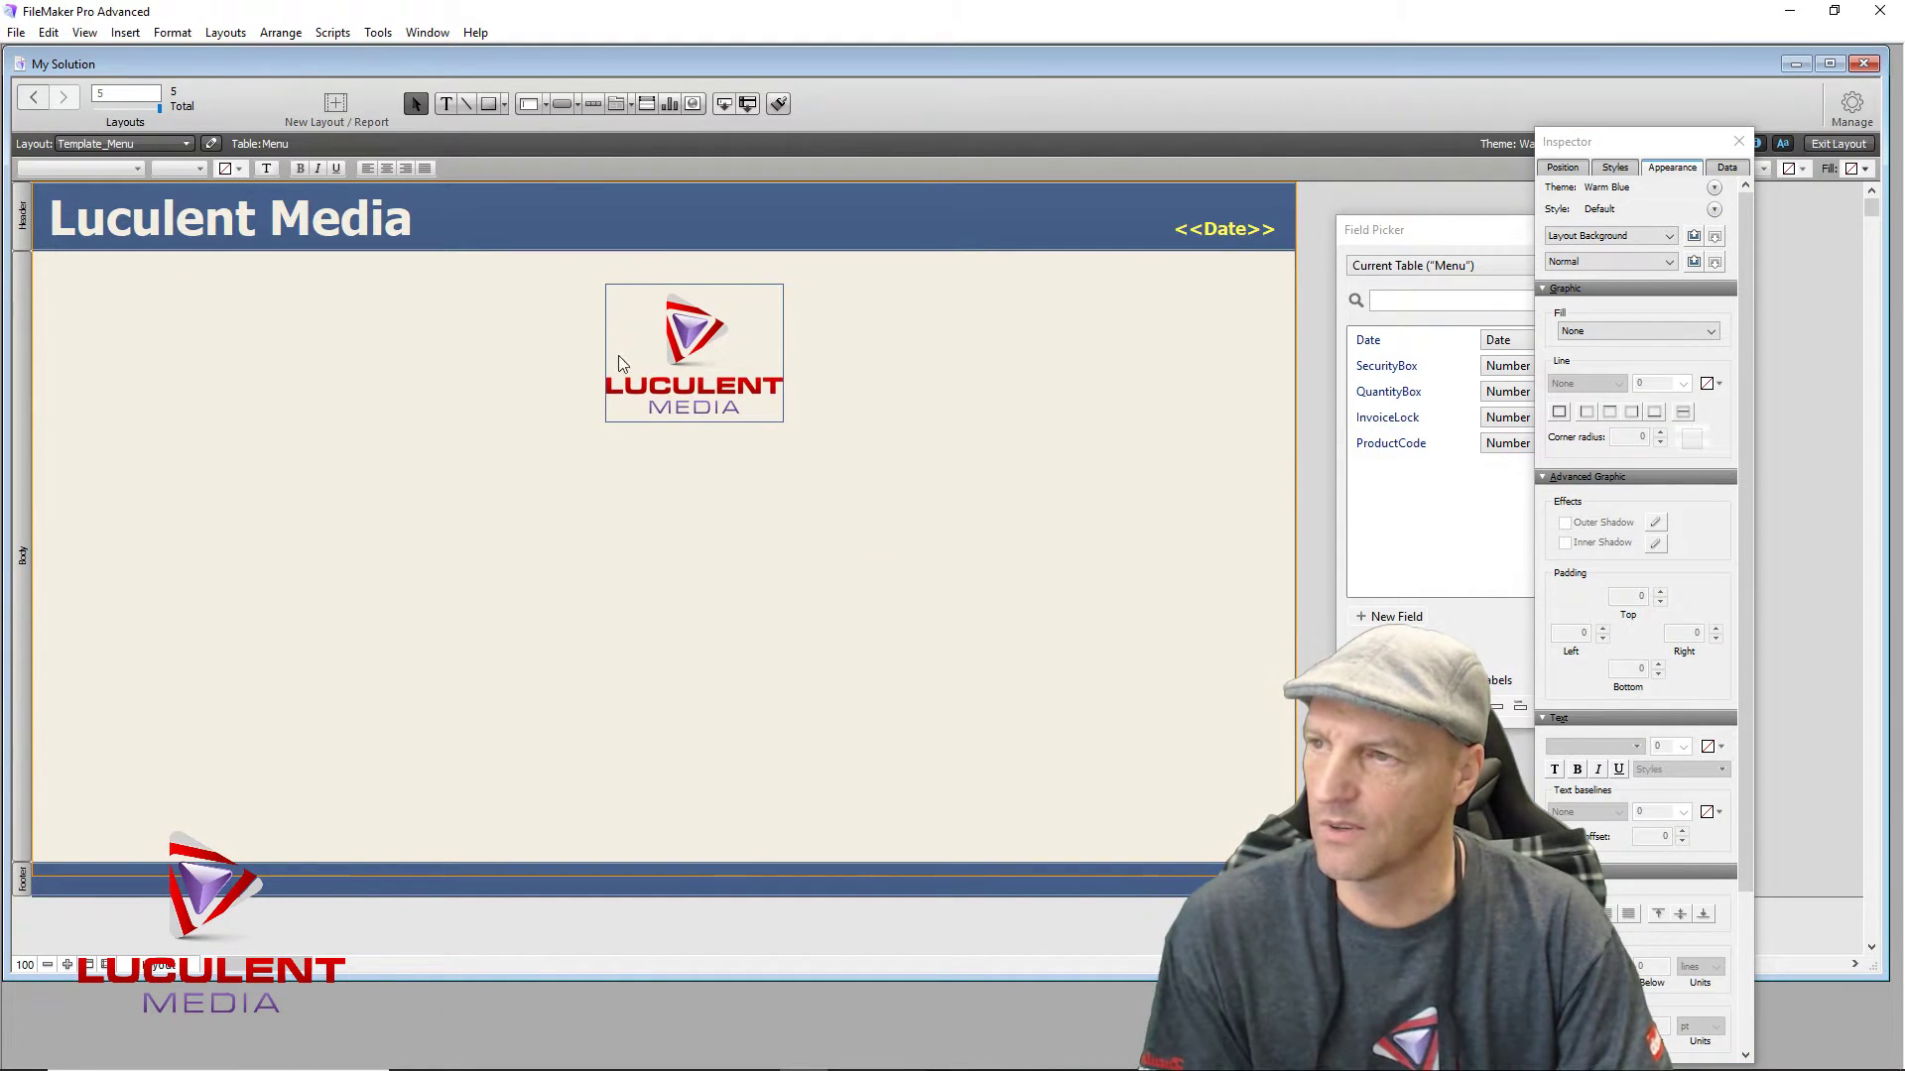
left_click_drag(689, 383, 1004, 289)
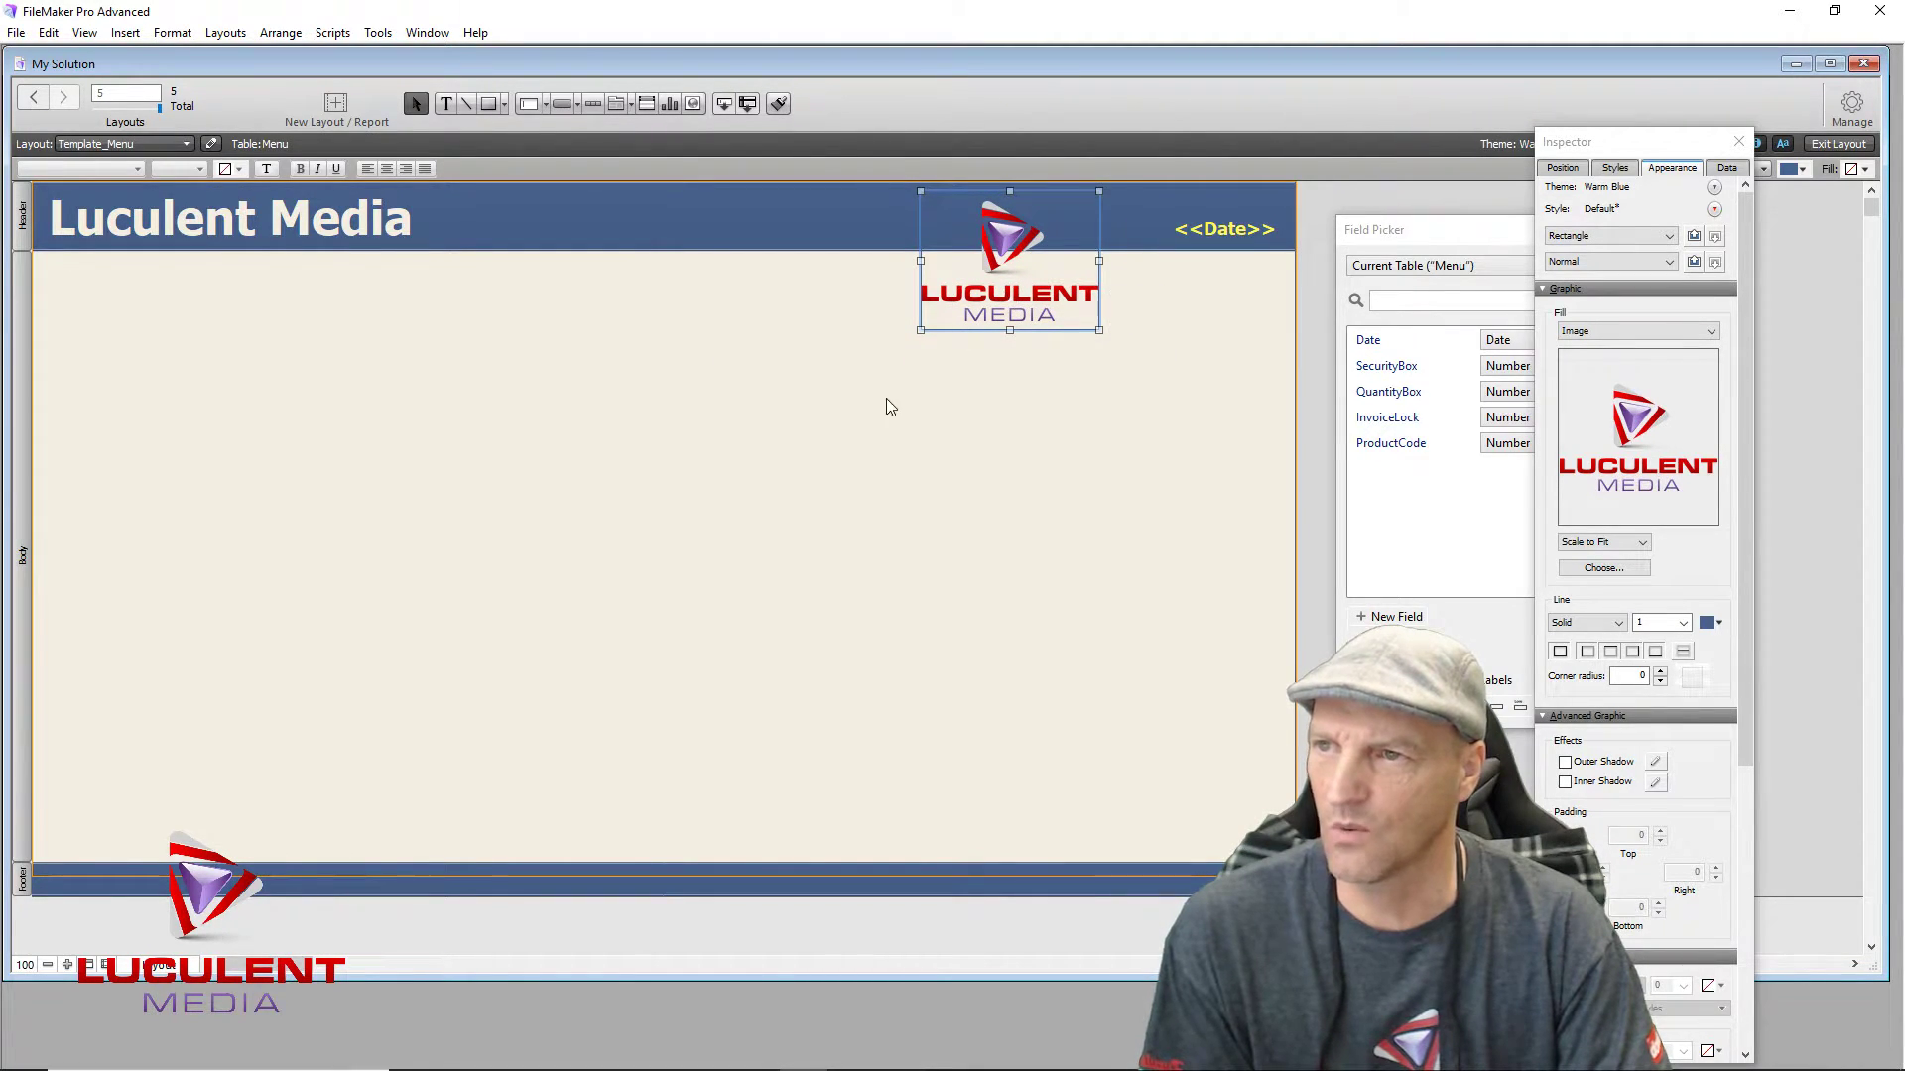
left_click(873, 407)
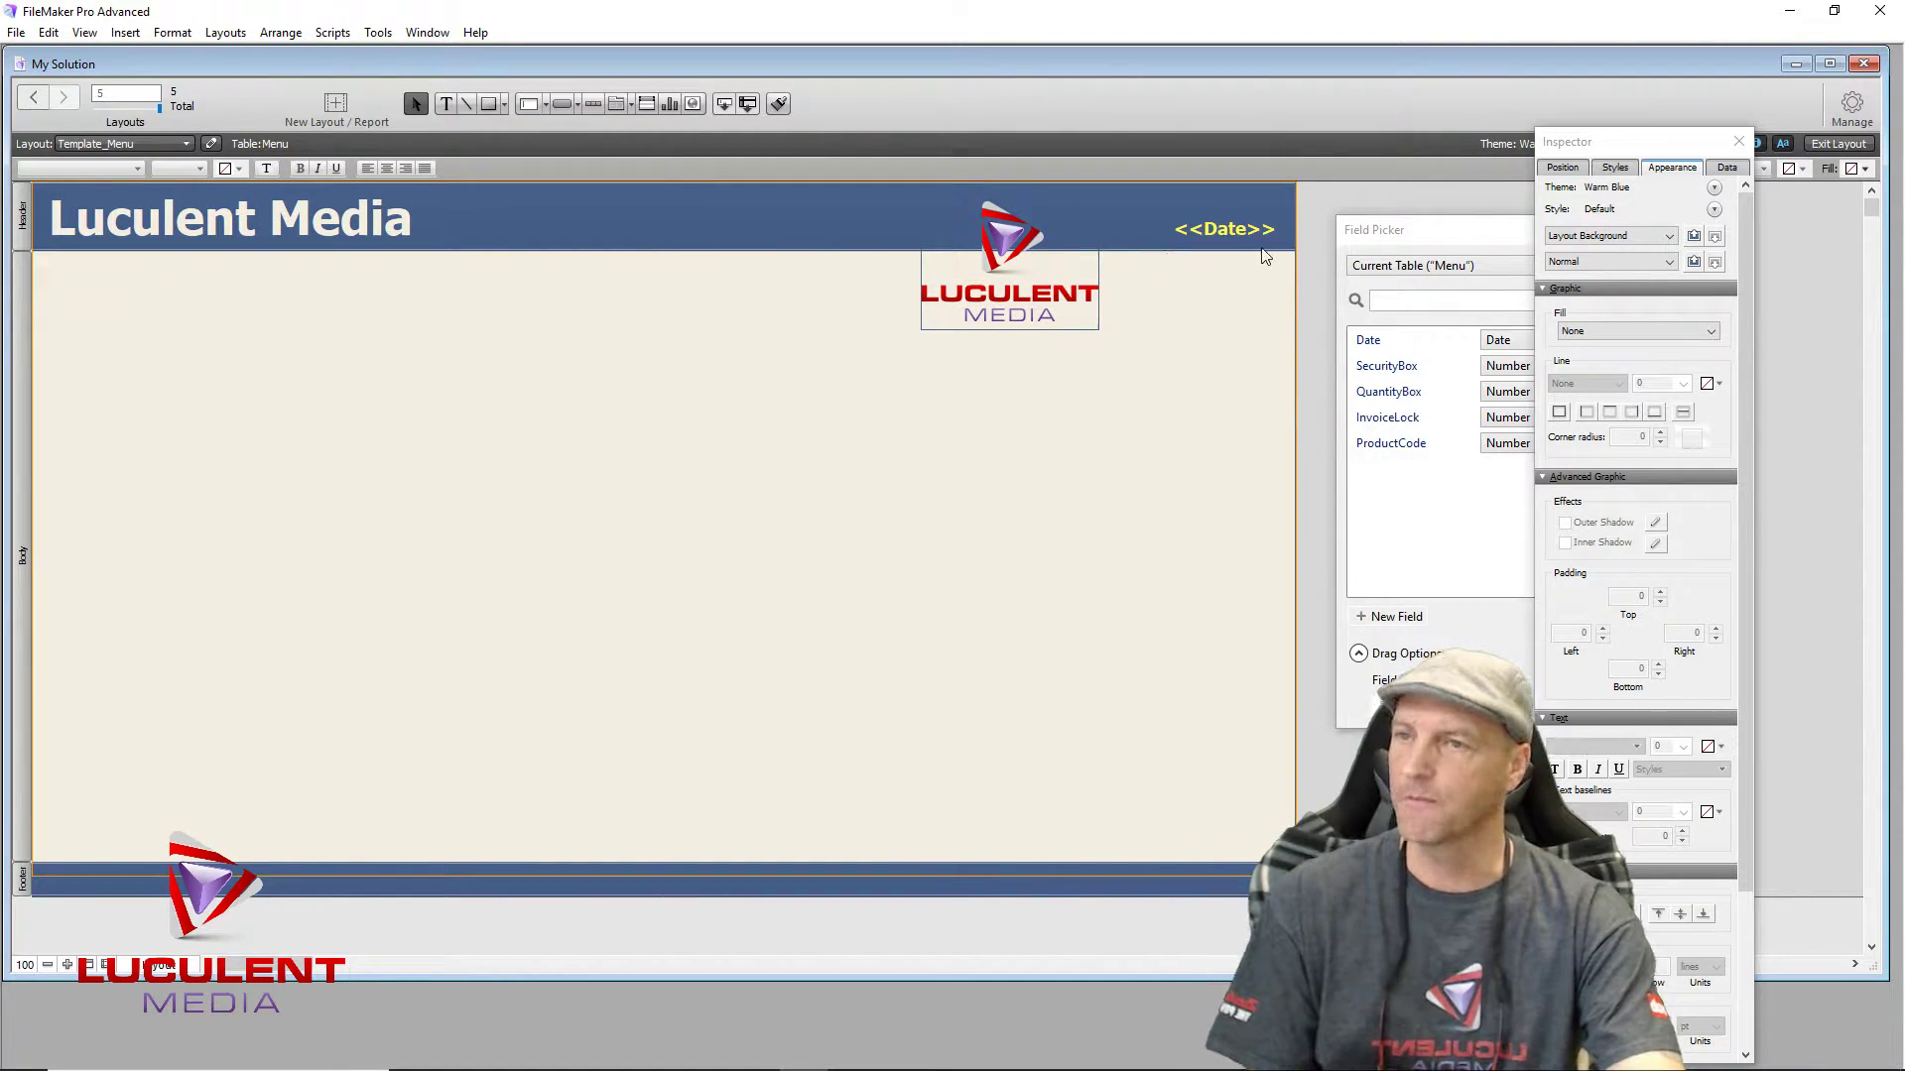
Step: Move the date merge field to the middle of the header and center-align its text
left_click(1237, 232)
left_click_drag(1238, 233, 772, 230)
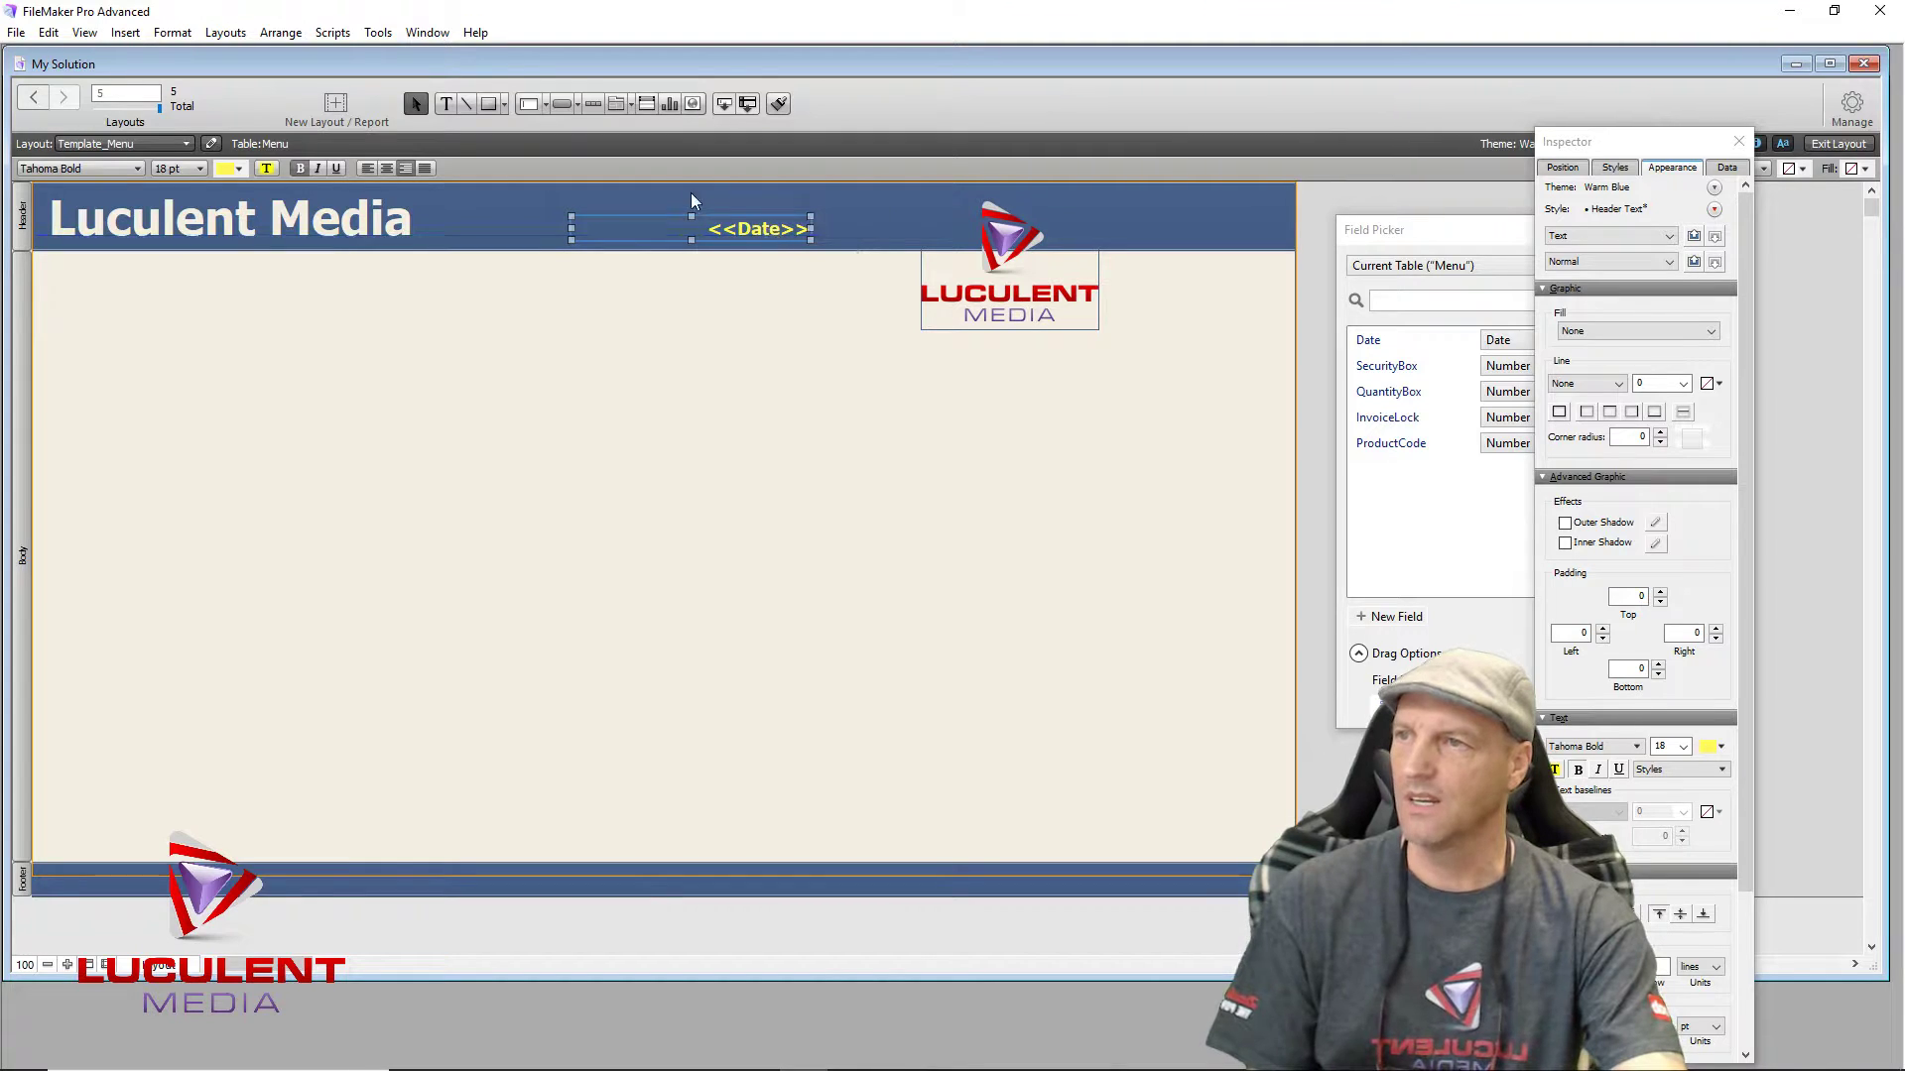
left_click(386, 168)
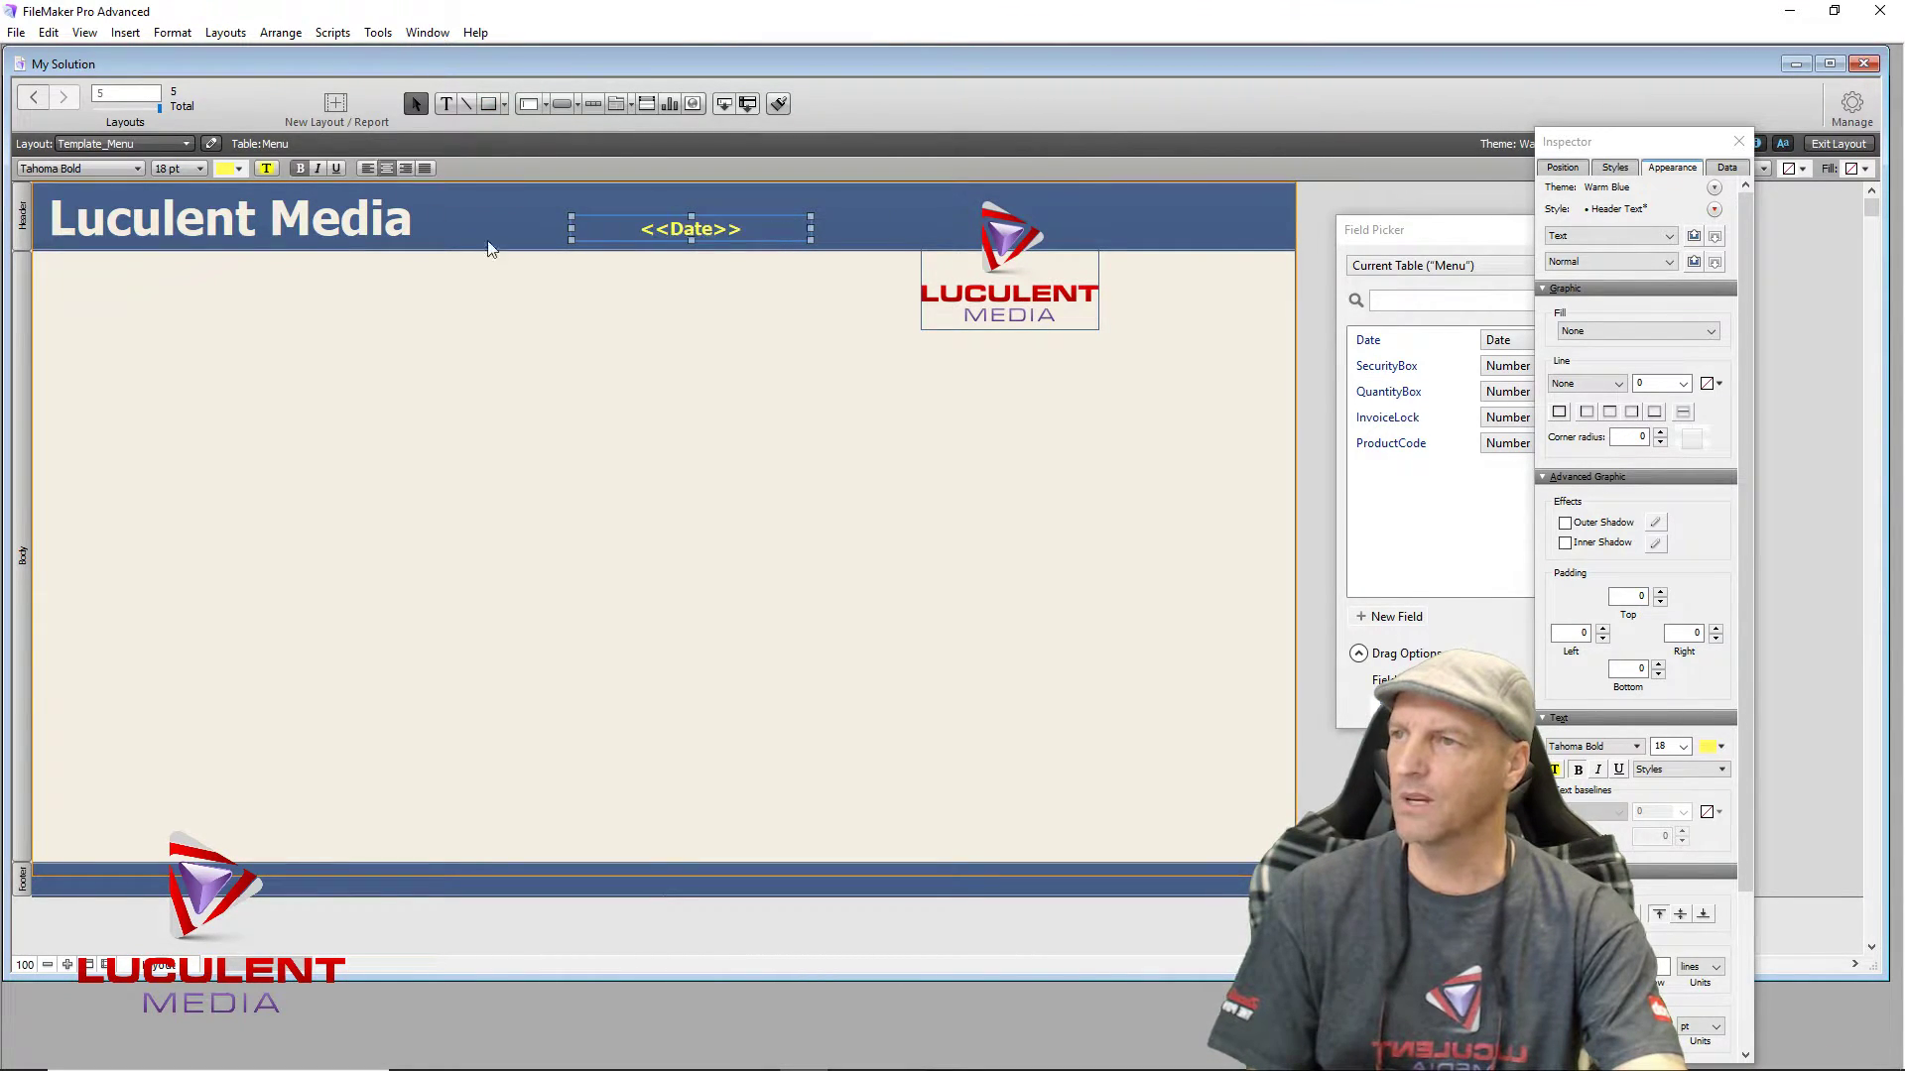
mouse_move(692, 230)
left_mouse_down()
mouse_move(717, 473)
mouse_move(777, 470)
mouse_move(531, 477)
mouse_move(551, 313)
mouse_move(710, 285)
mouse_move(703, 224)
mouse_move(644, 216)
mouse_move(663, 217)
left_mouse_up()
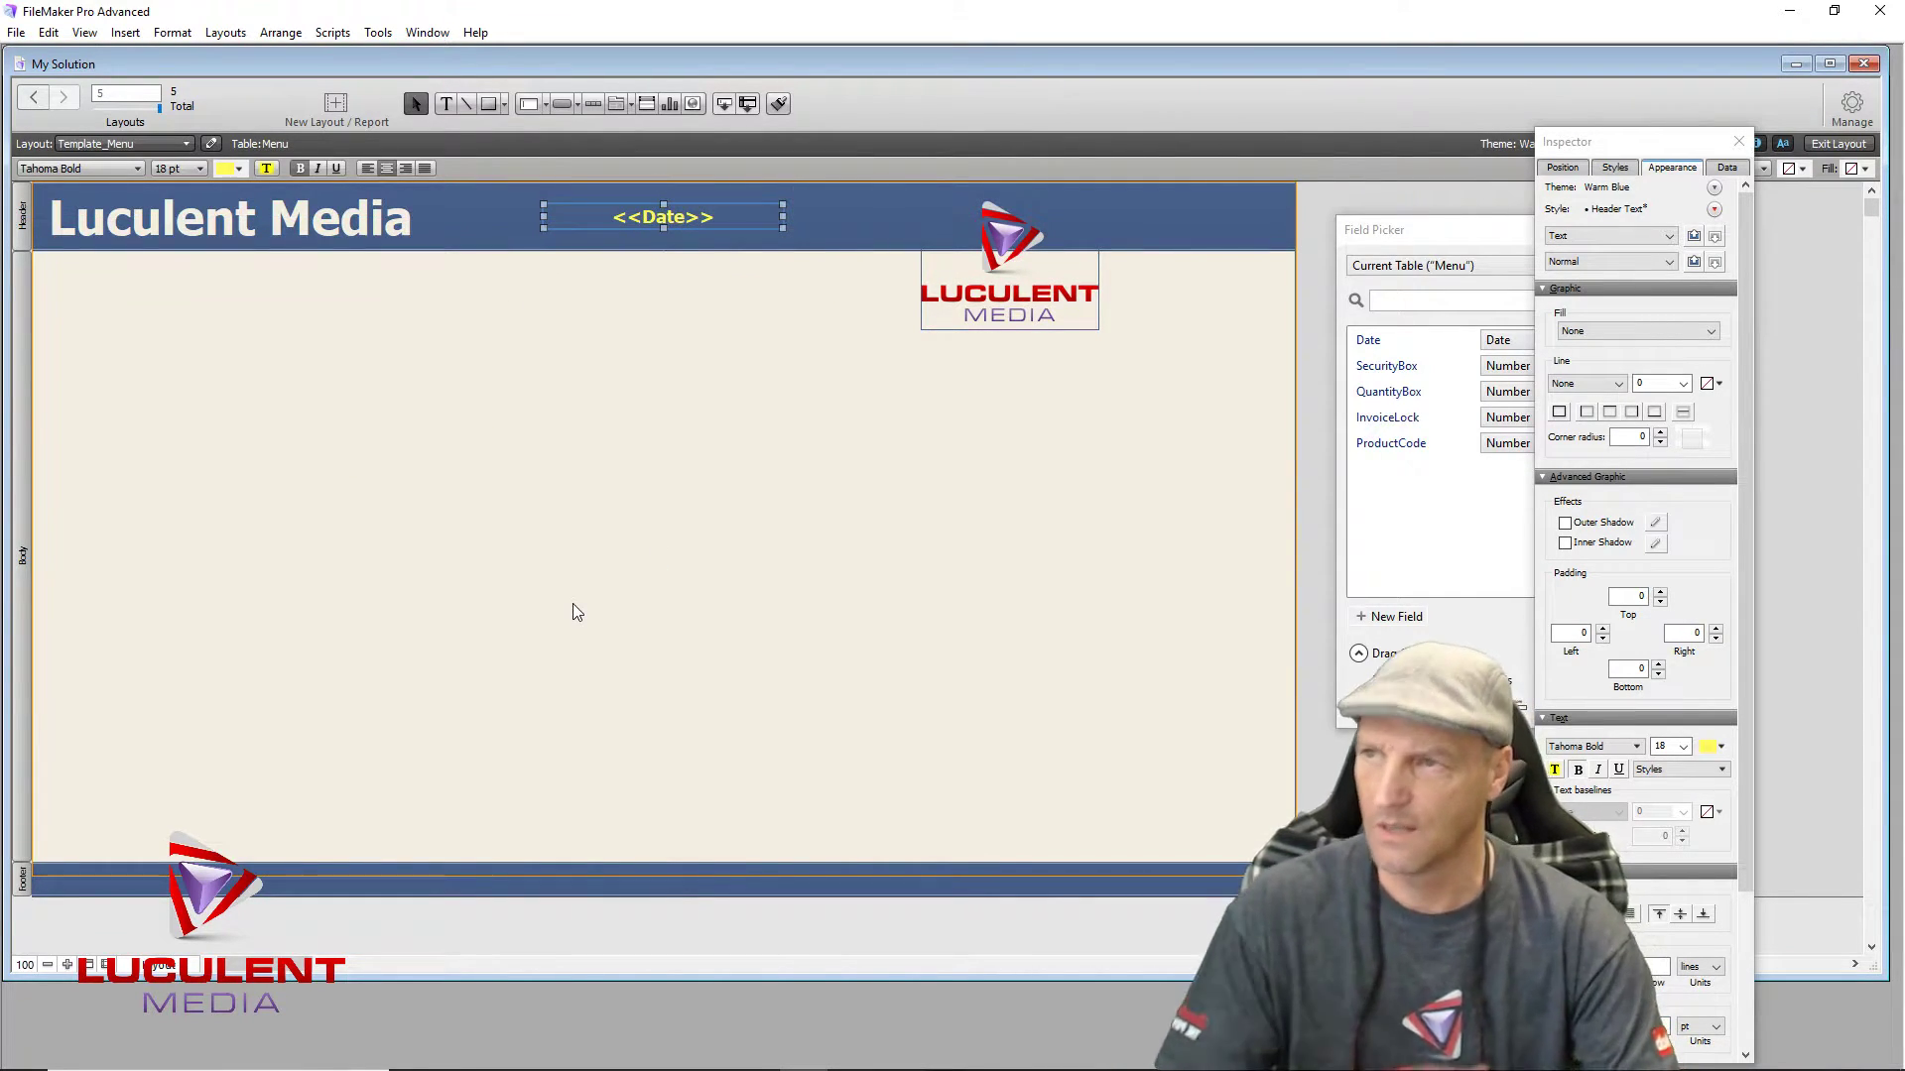
Step: Nudge the date merge field slightly upward in the header
key("Up")
key("Up")
key("Up")
key("Up")
key("Up")
key("Up")
key("Up")
key("Up")
key("Up")
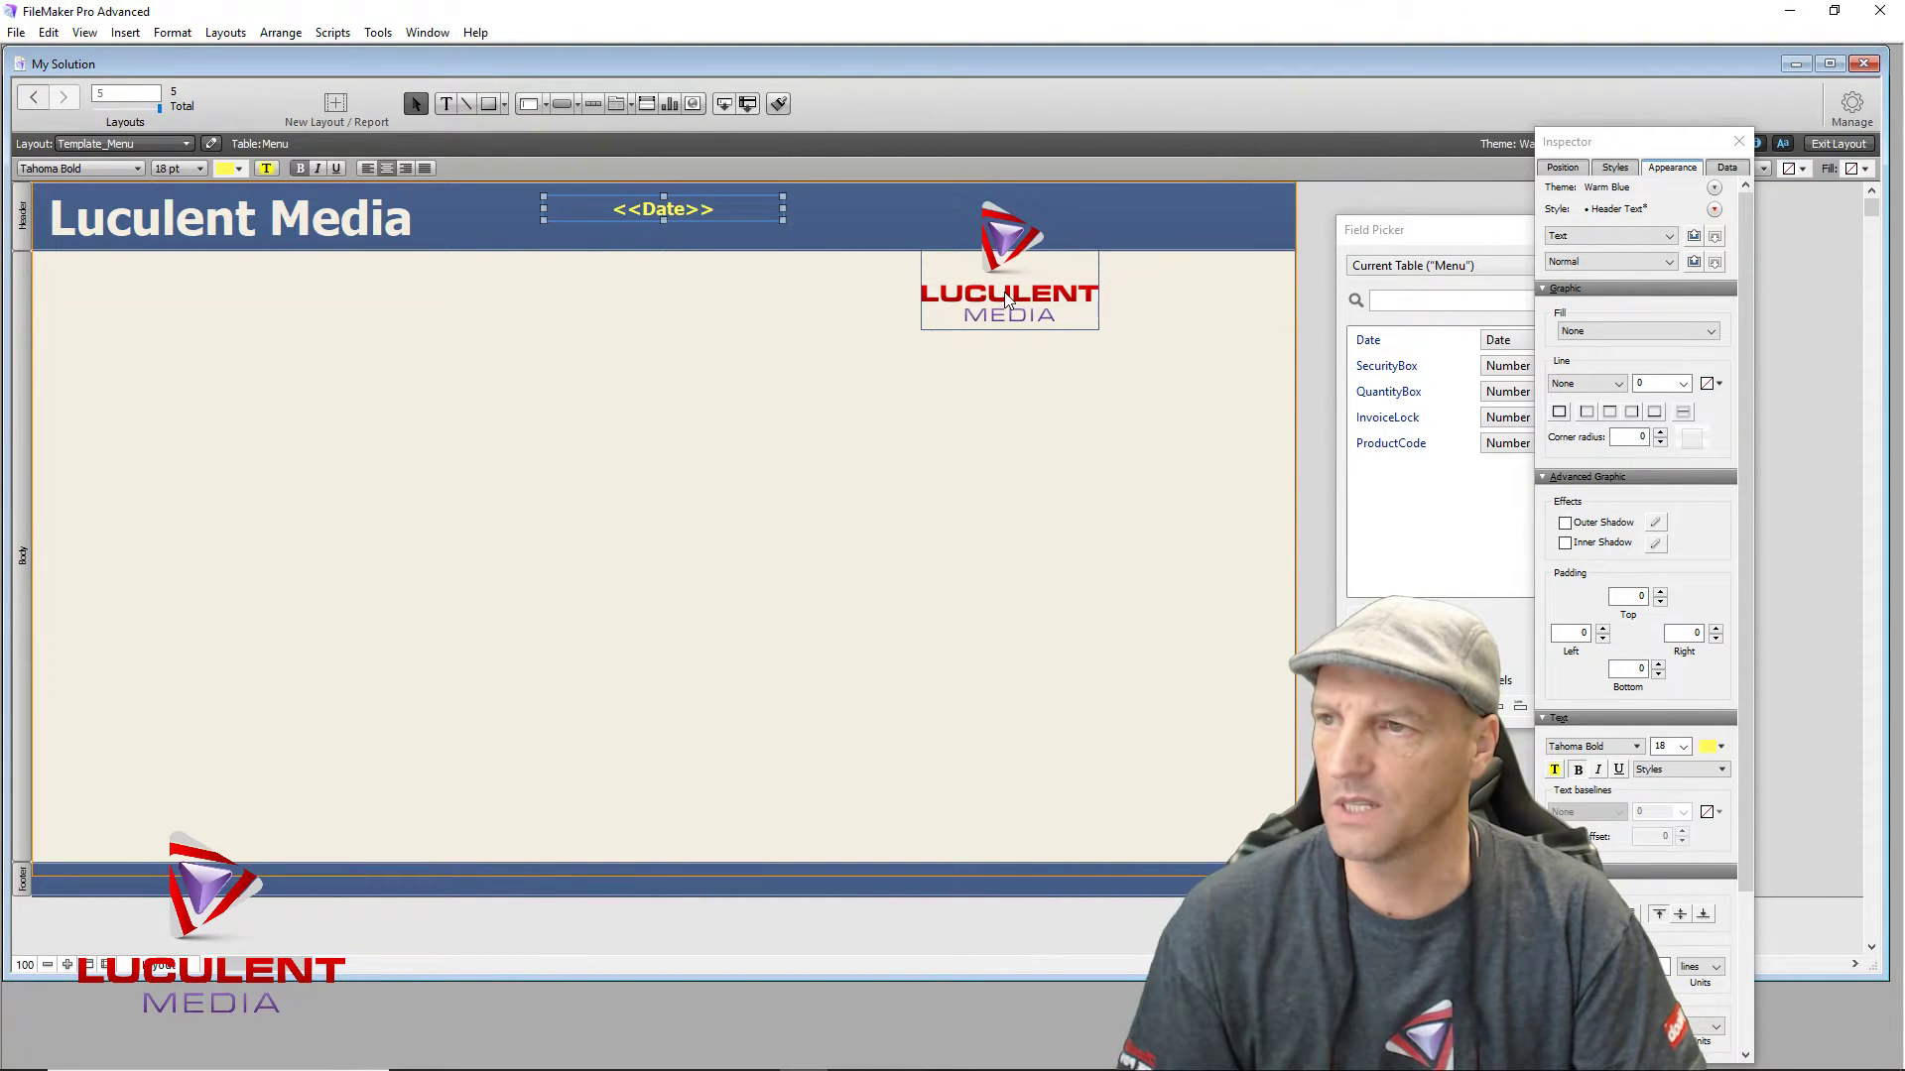
Step: Delete the logo-filled rectangle and insert the Luculent Media logo file as a picture on the layout instead
left_click_drag(1006, 300, 984, 382)
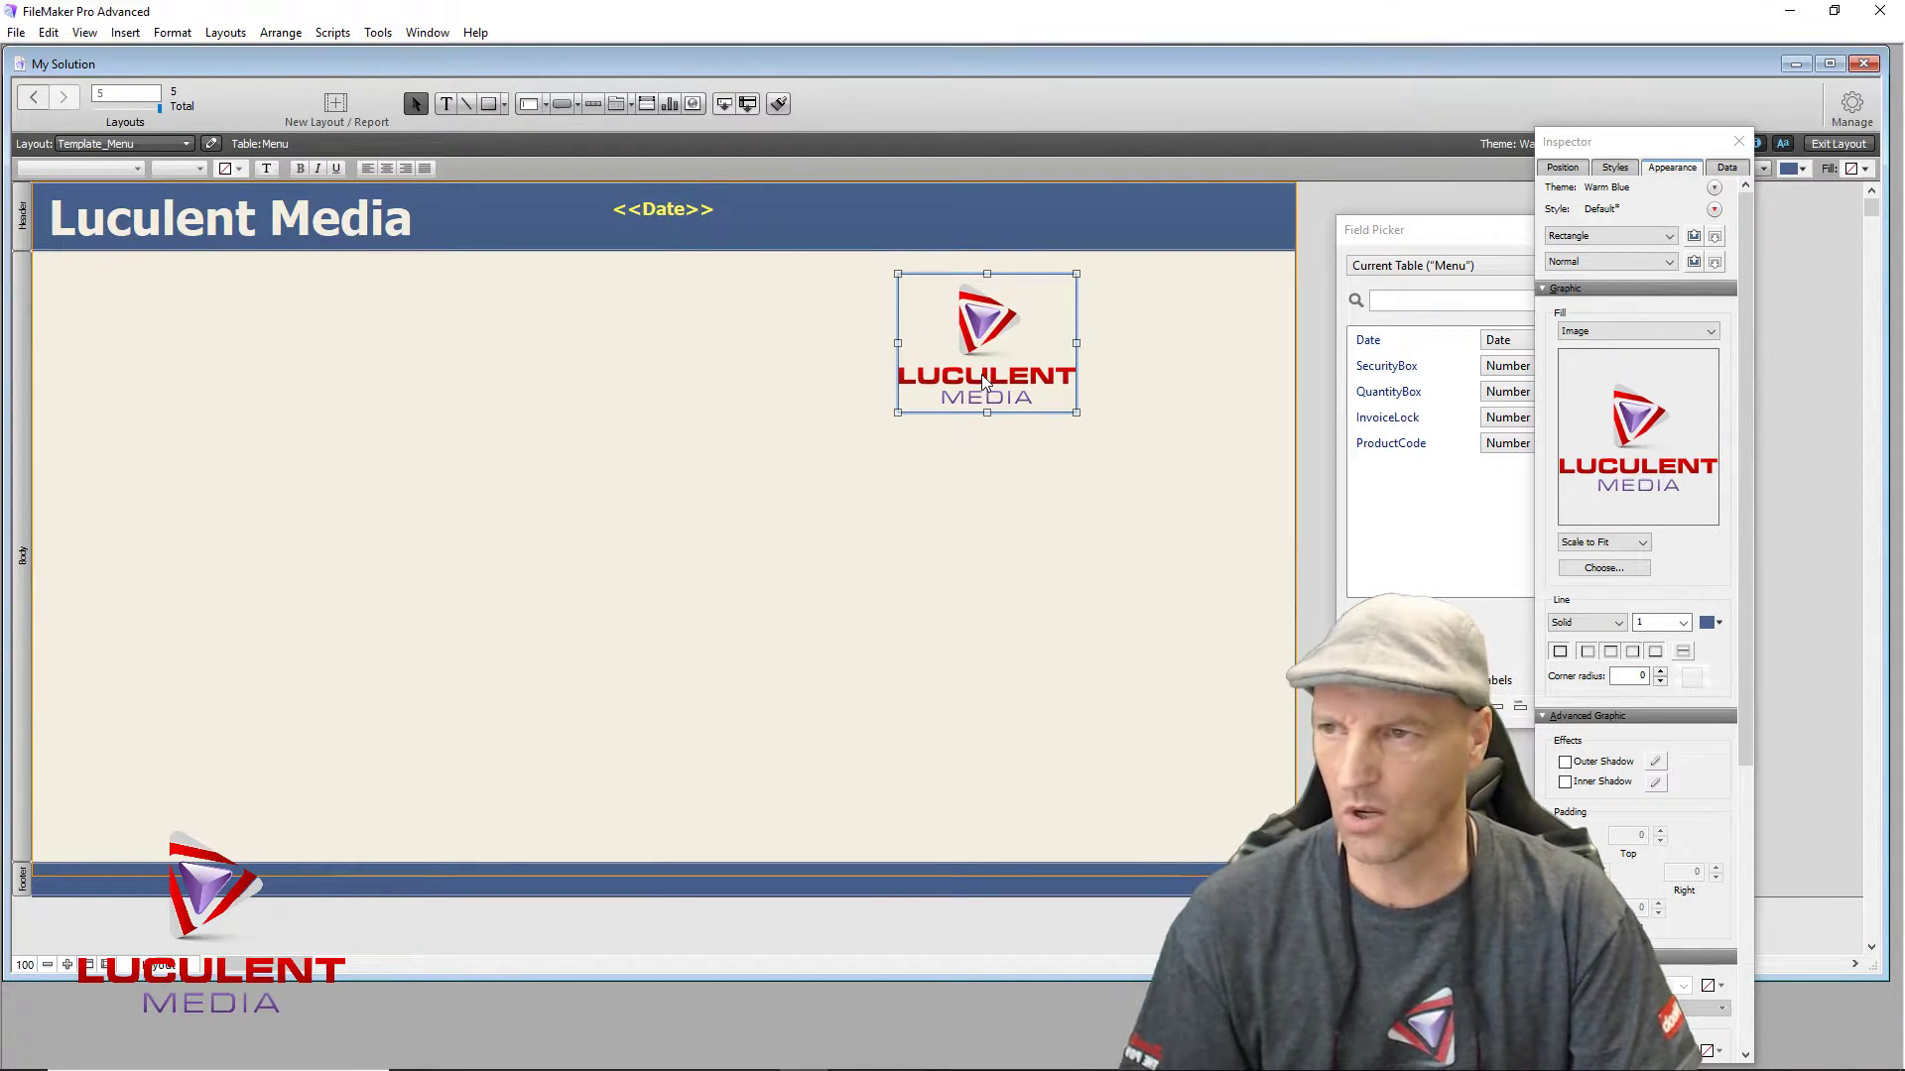
key("Delete")
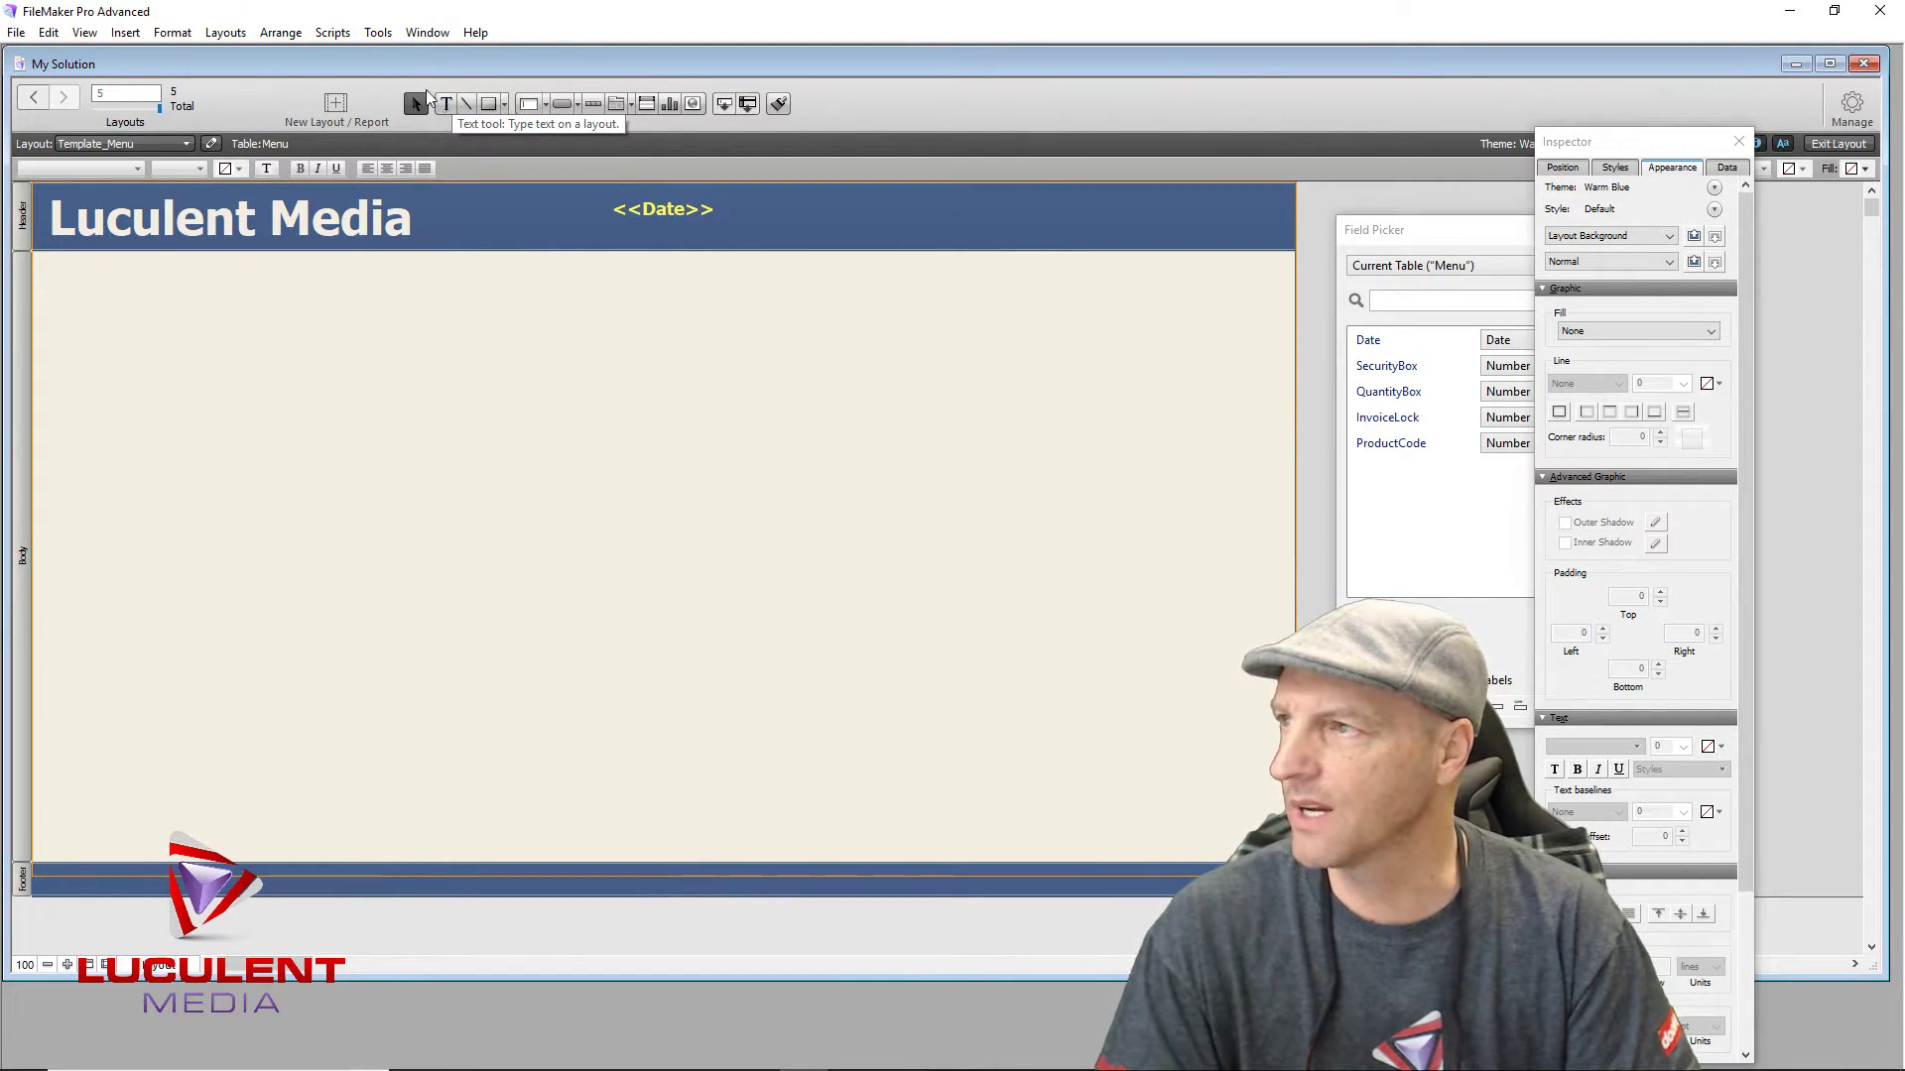
left_click(117, 33)
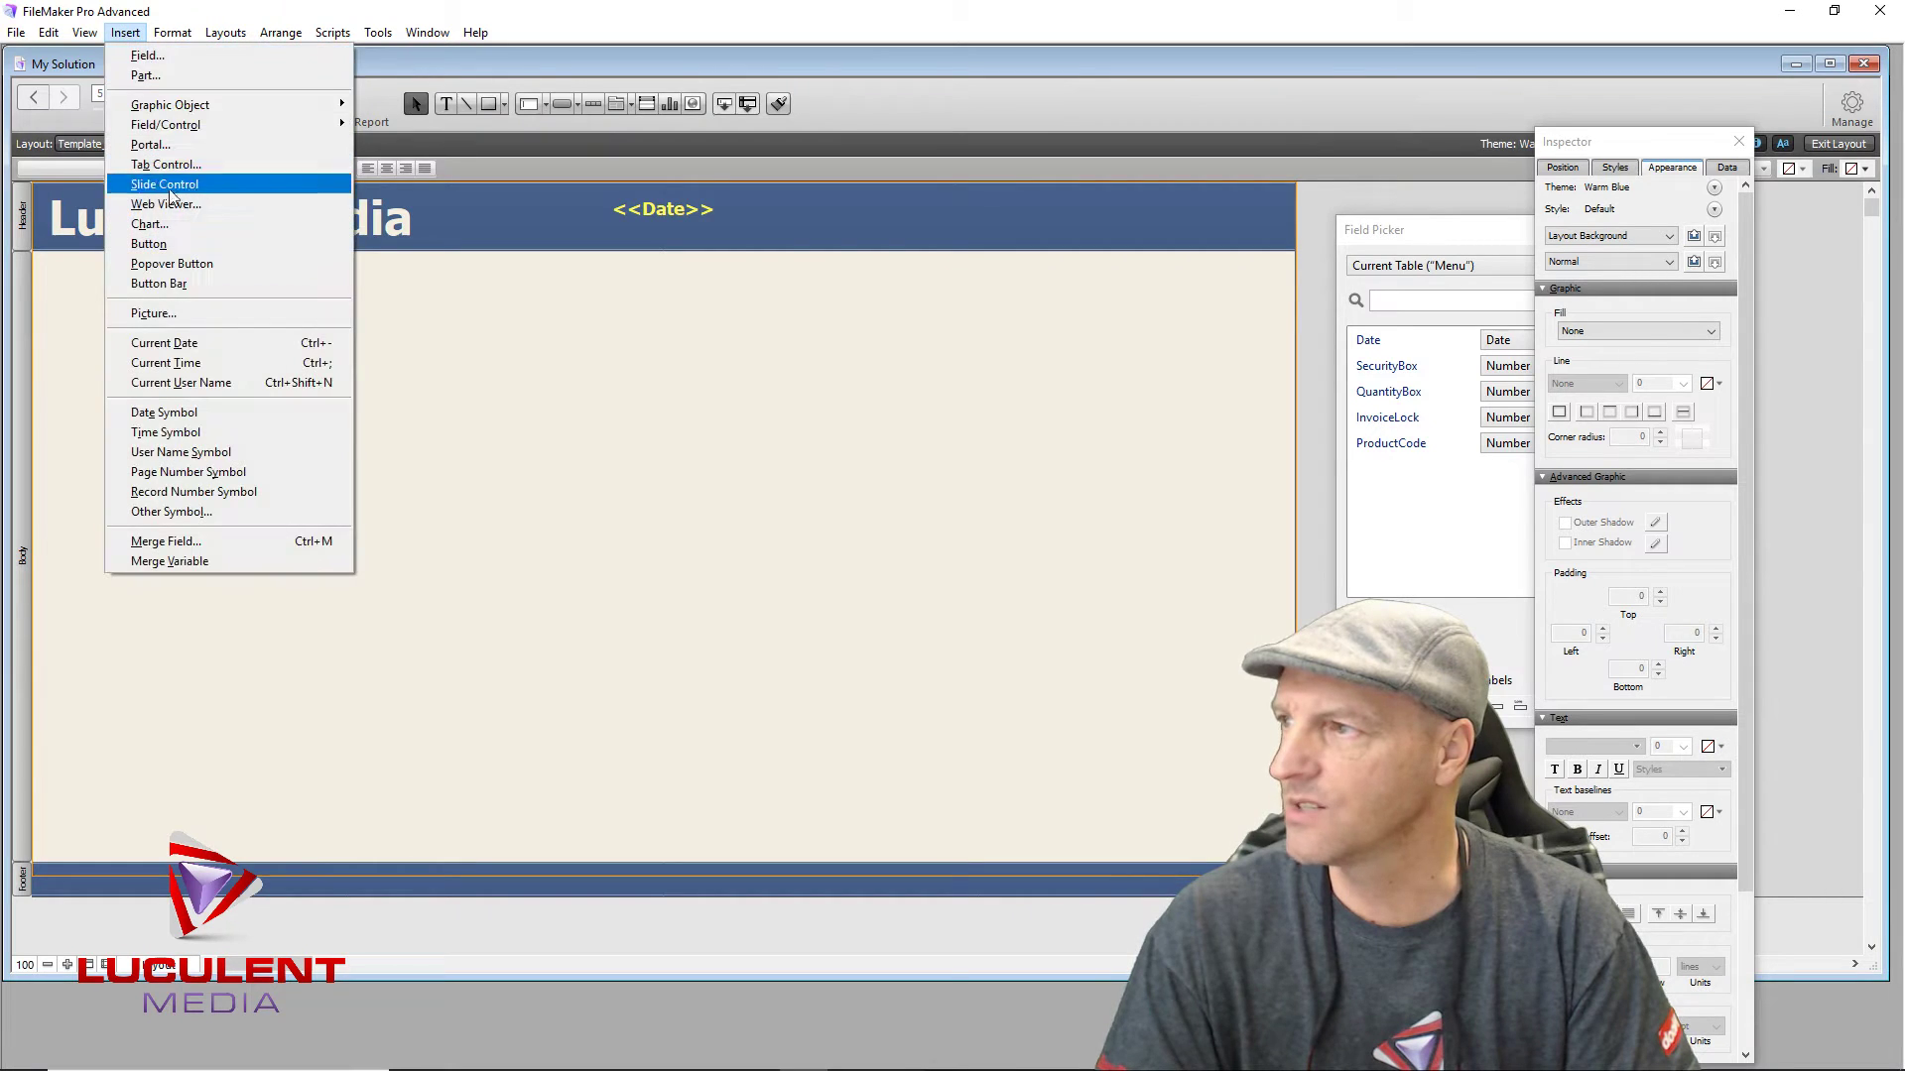
left_click(201, 312)
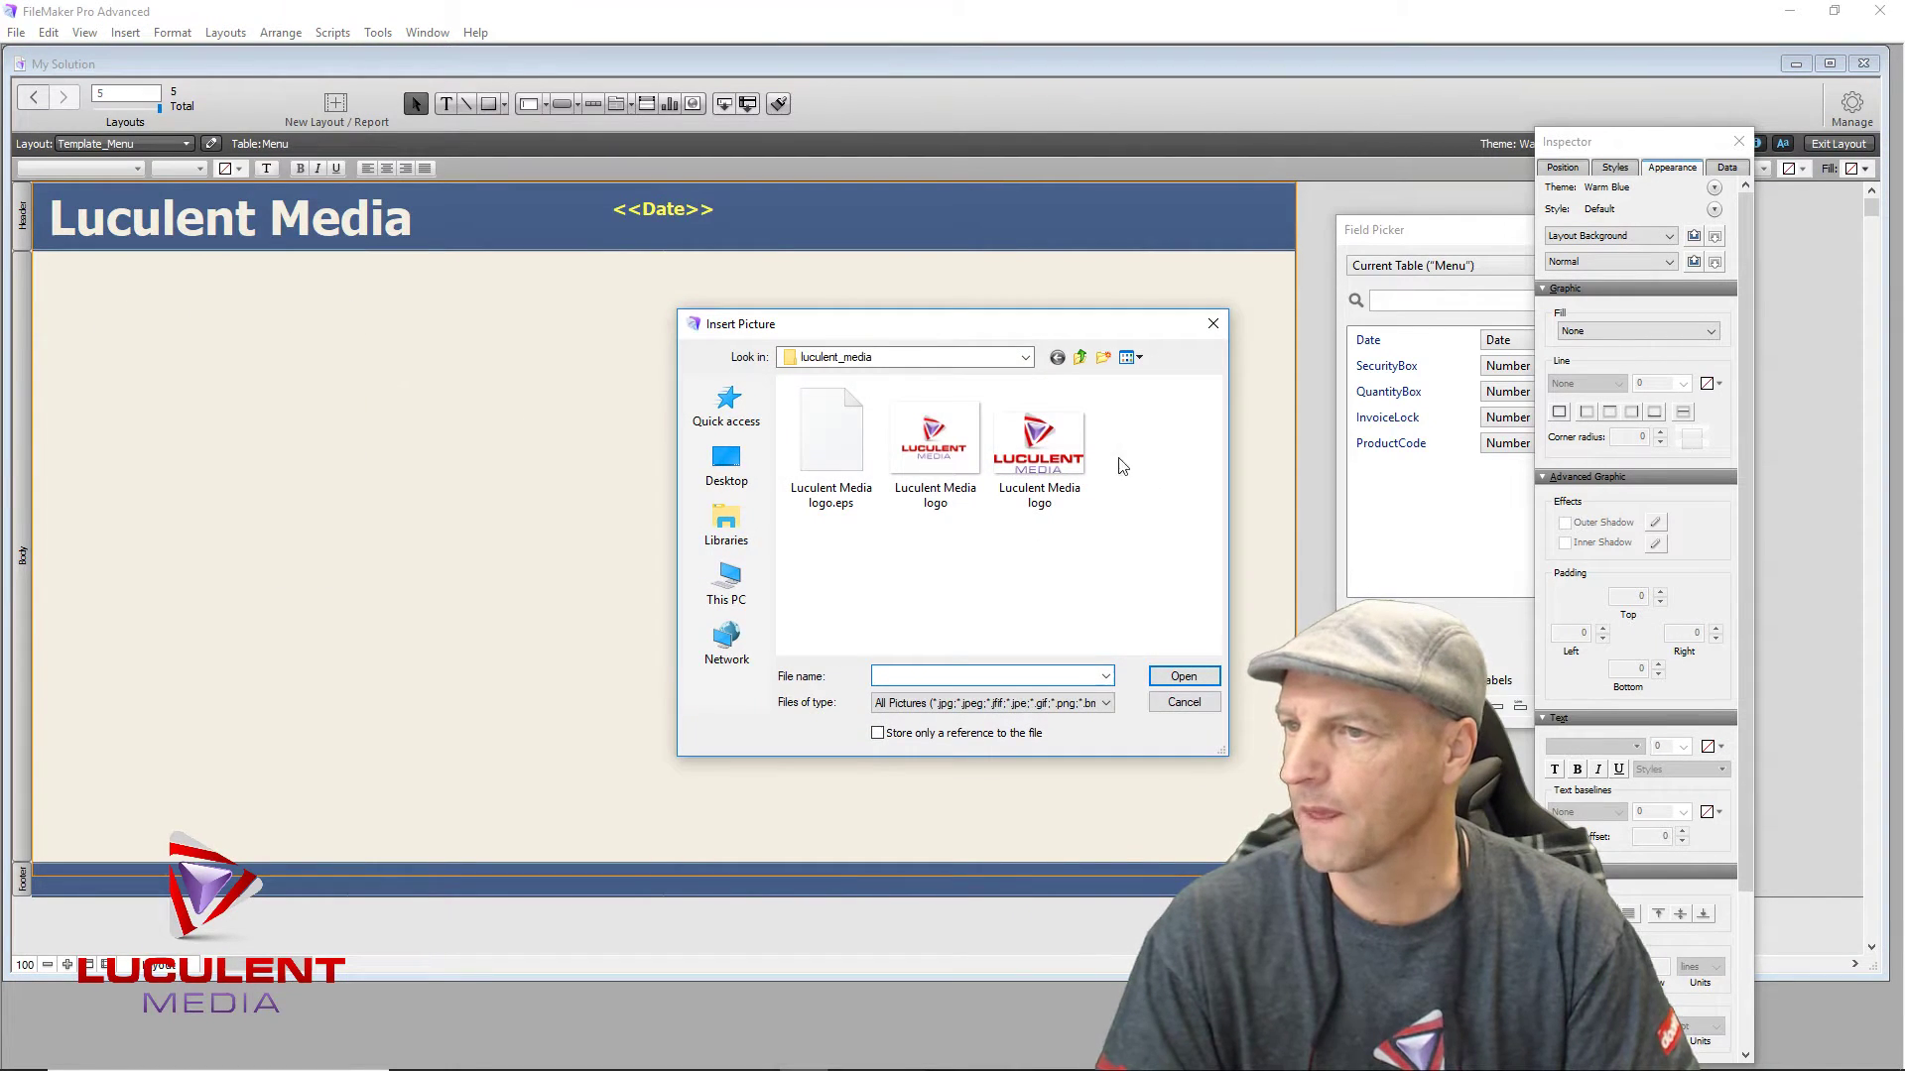
double_click(1051, 437)
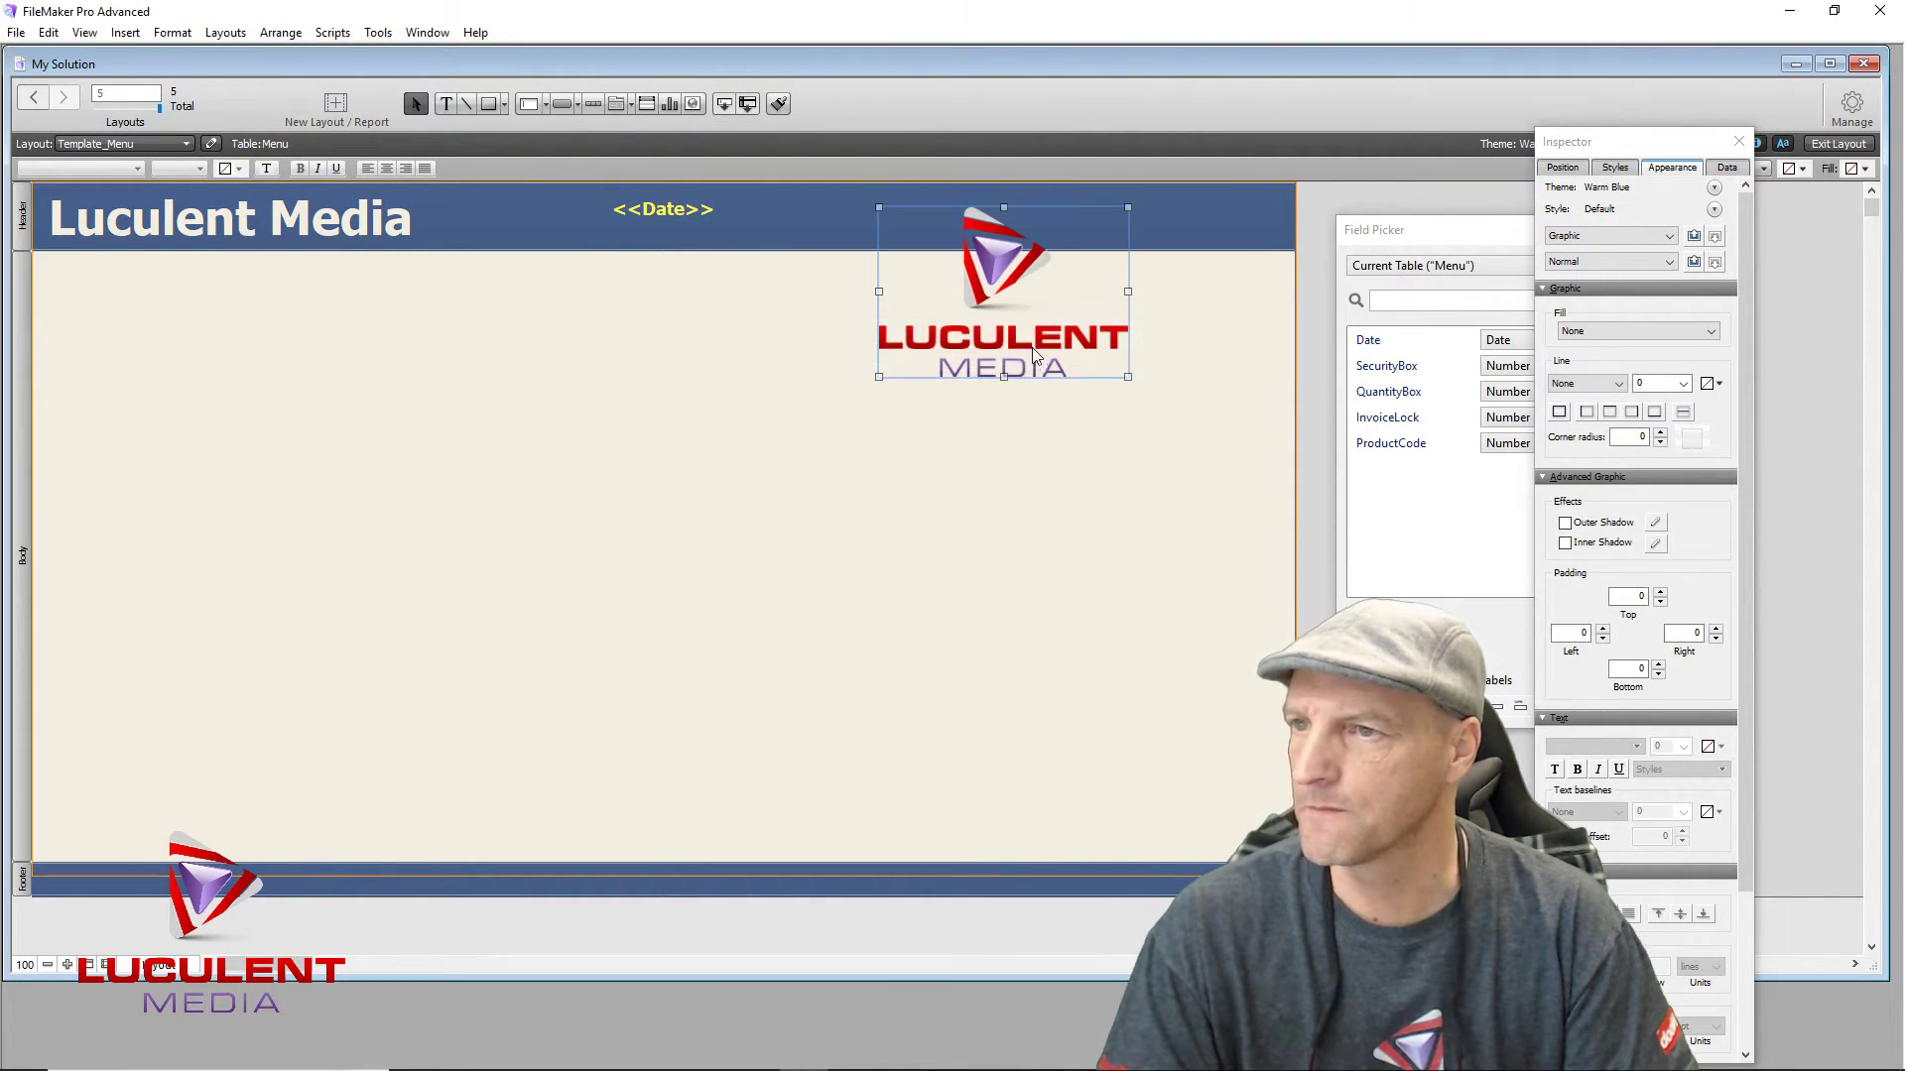
Step: Shrink and reposition the logo picture across the header's lower edge near the layout's right side, and check the layout in Browse mode
left_click_drag(997, 268, 1108, 250)
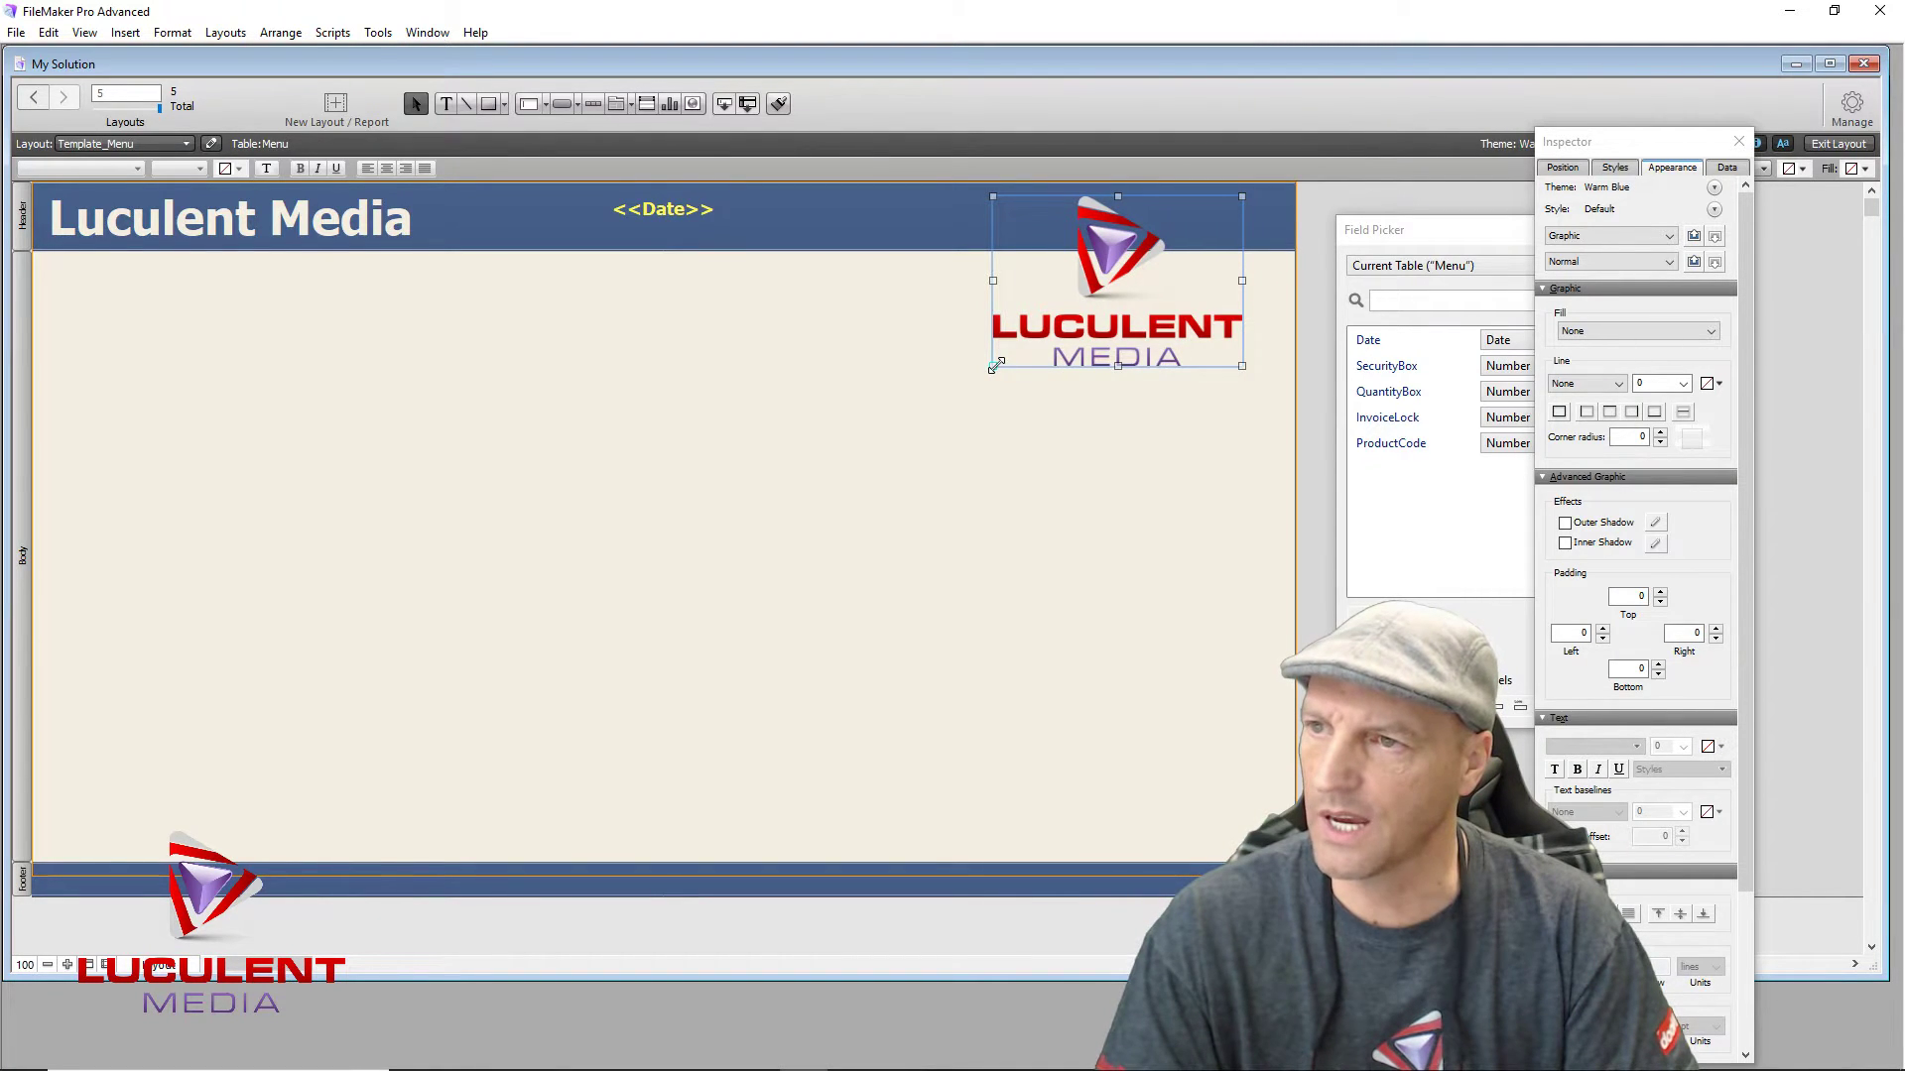
left_click_drag(995, 364, 1048, 319)
left_click_drag(1141, 231, 1118, 238)
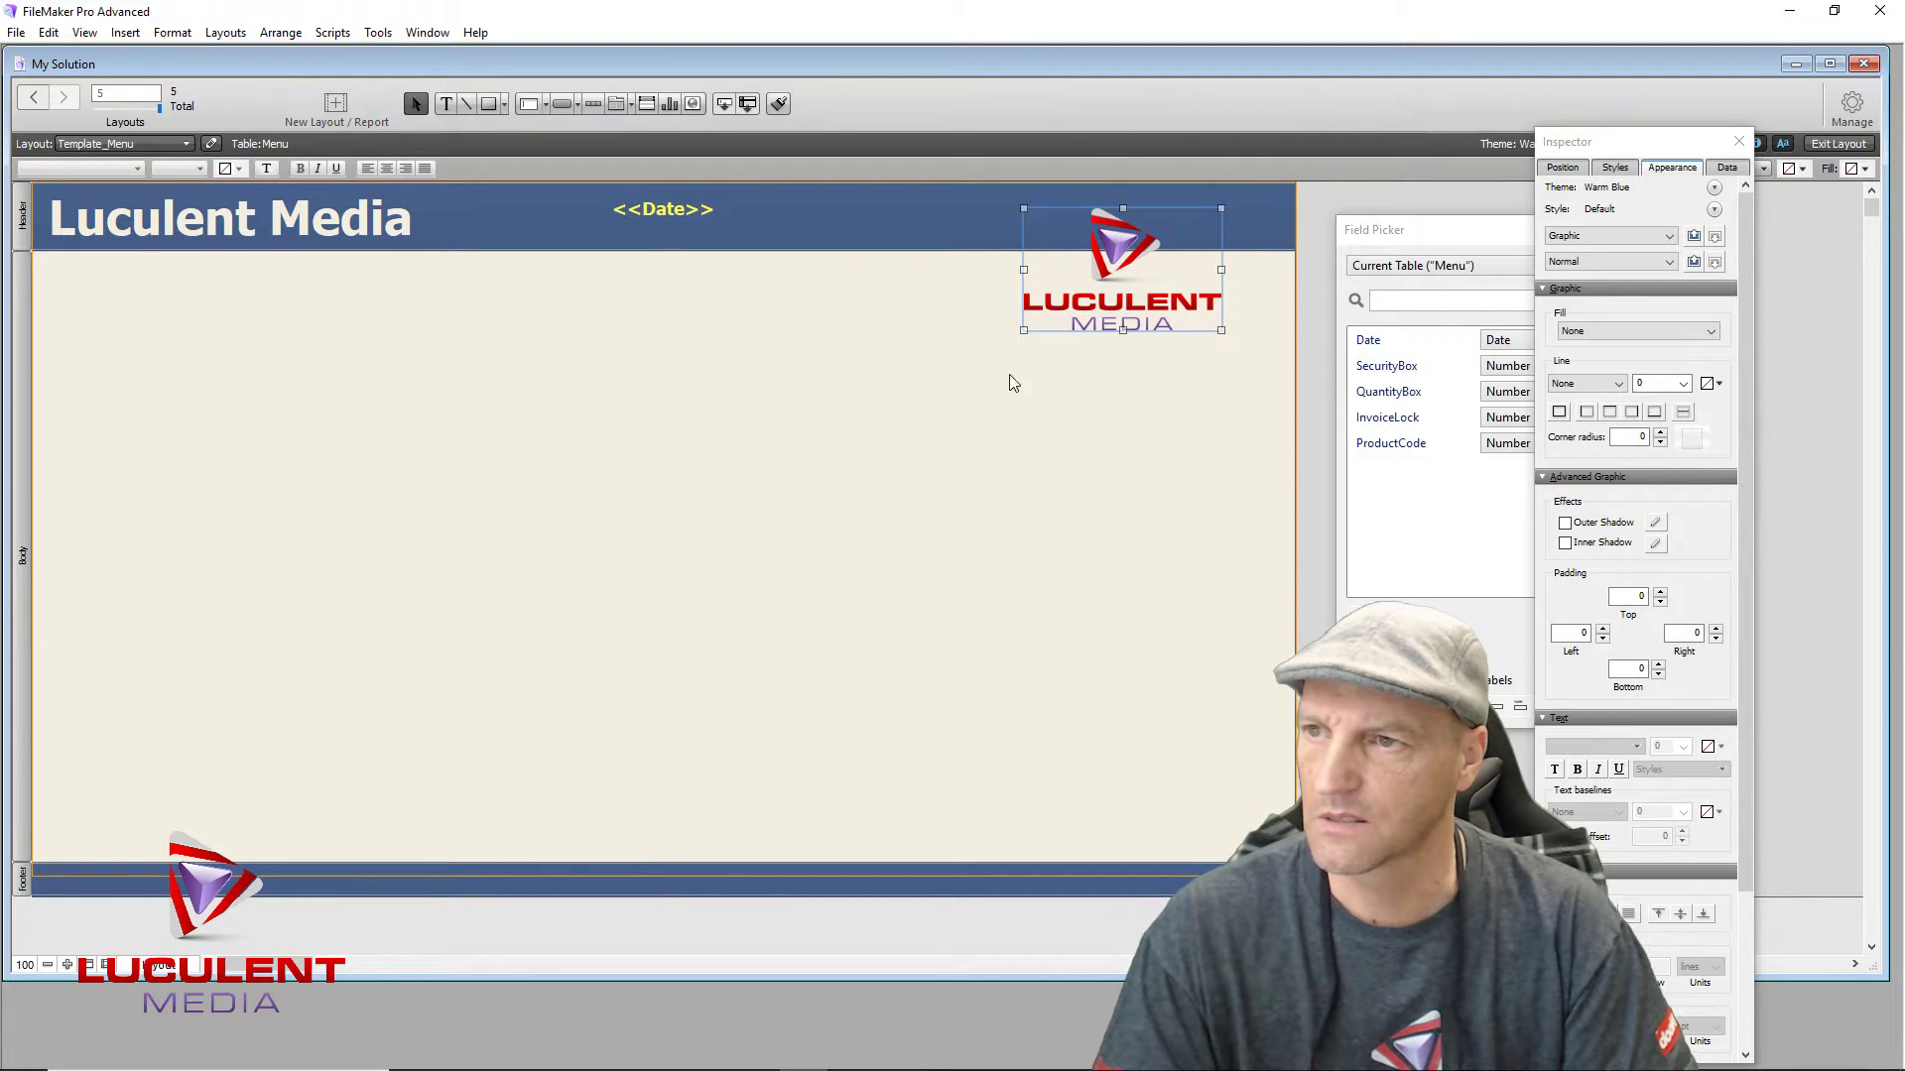
left_click(969, 383)
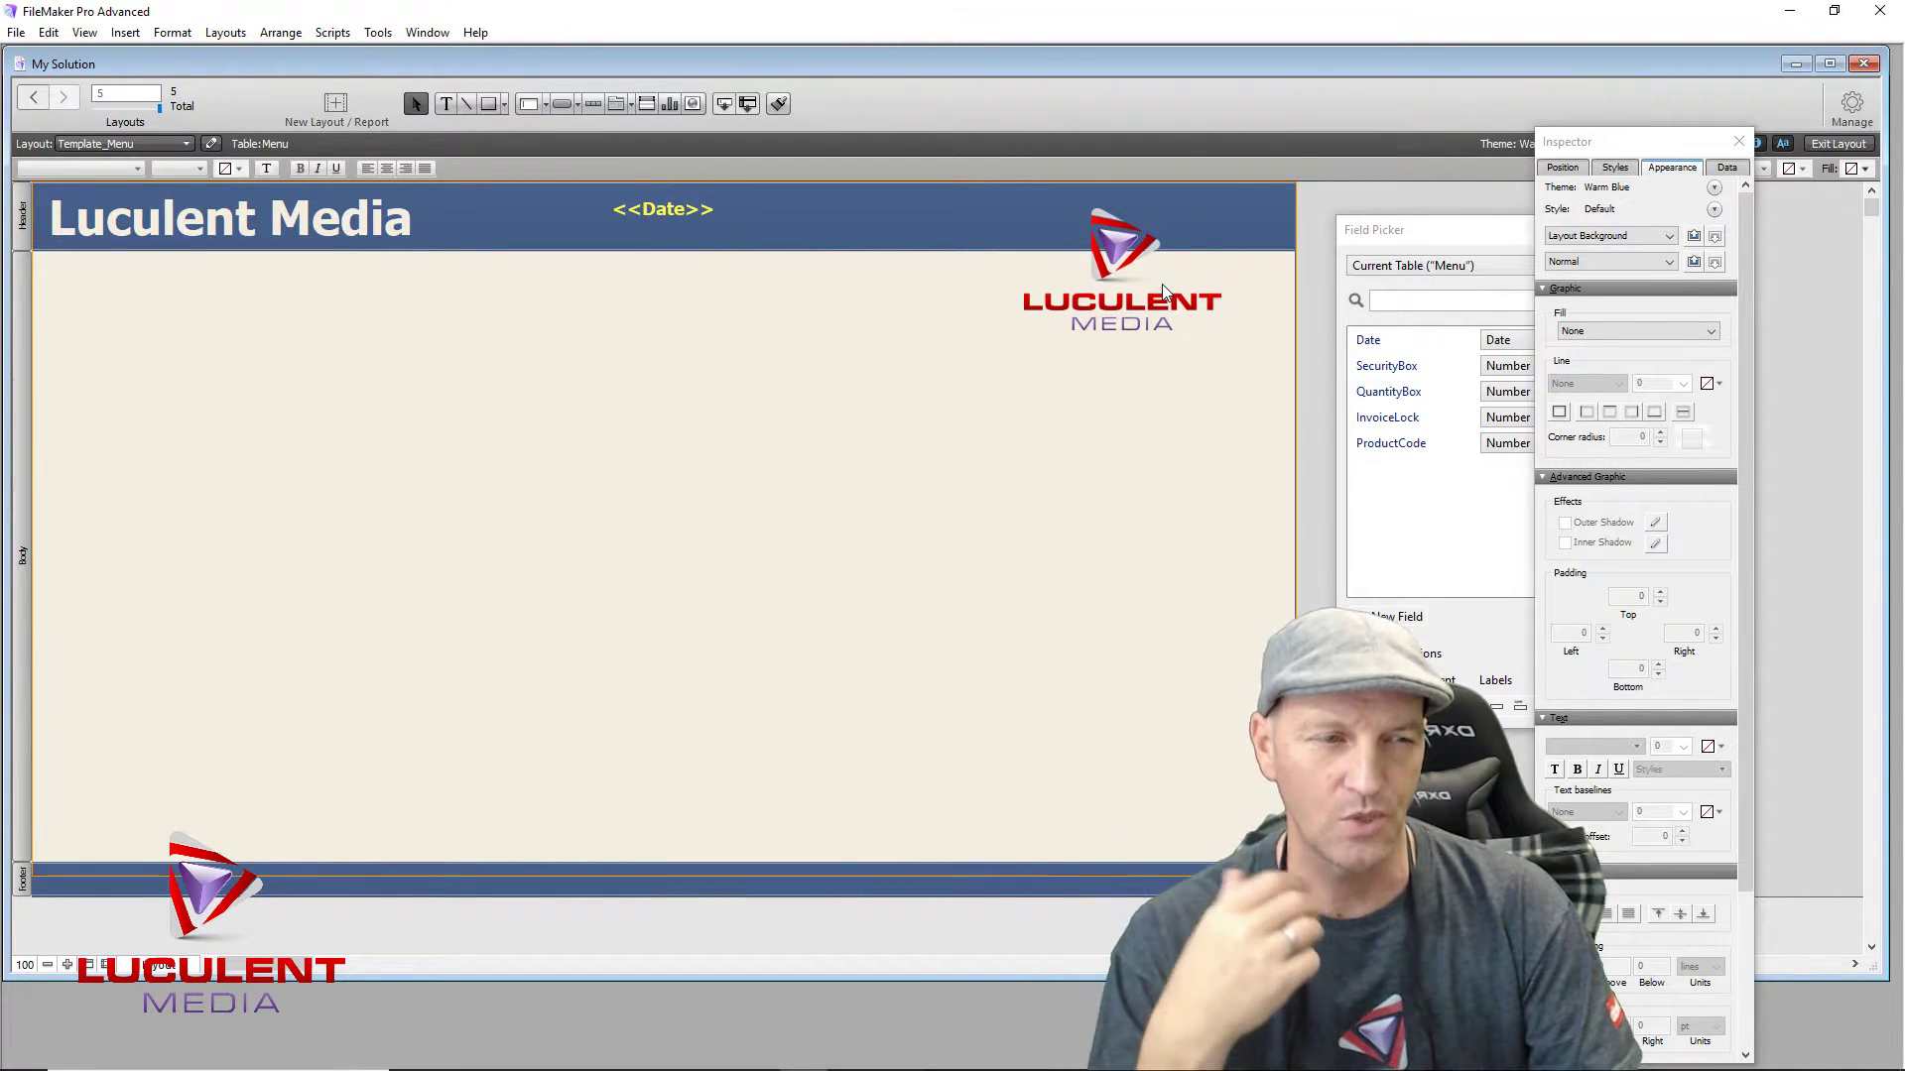
left_click(1839, 144)
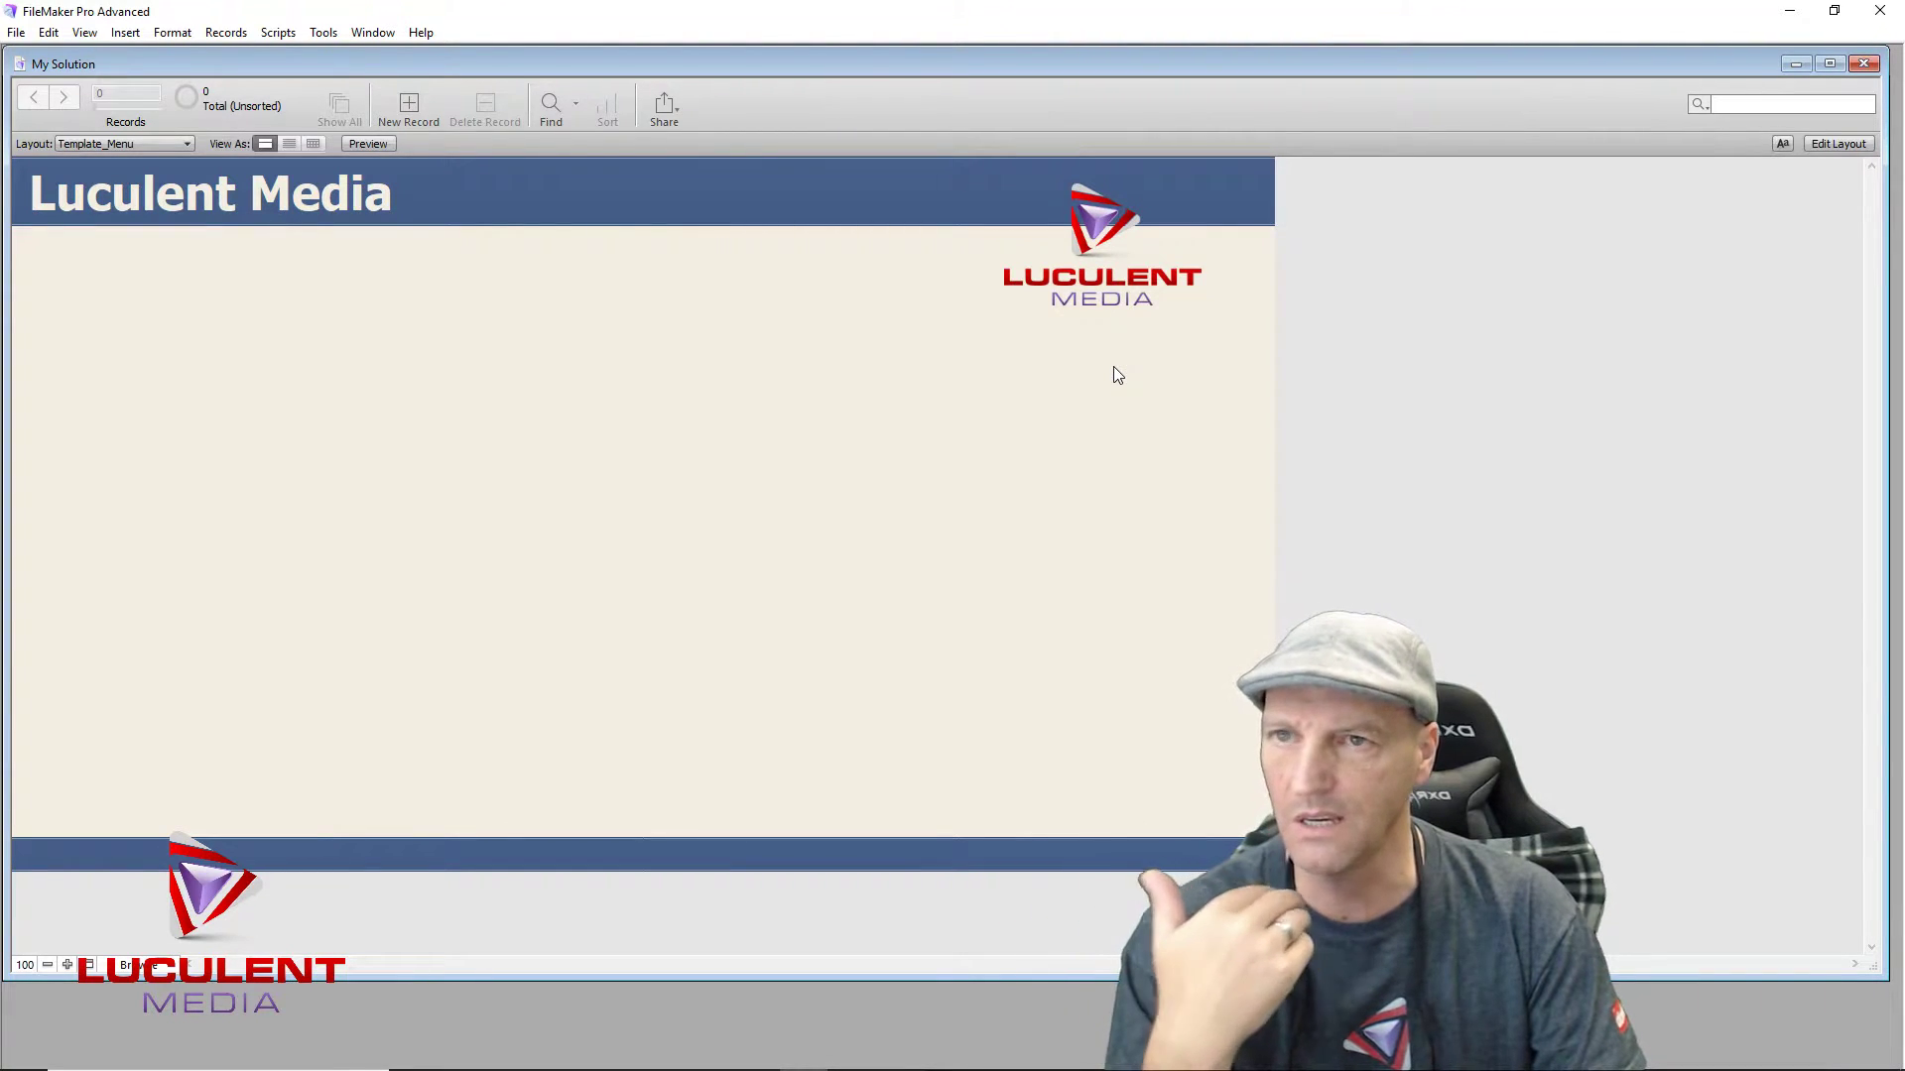
left_click(1836, 143)
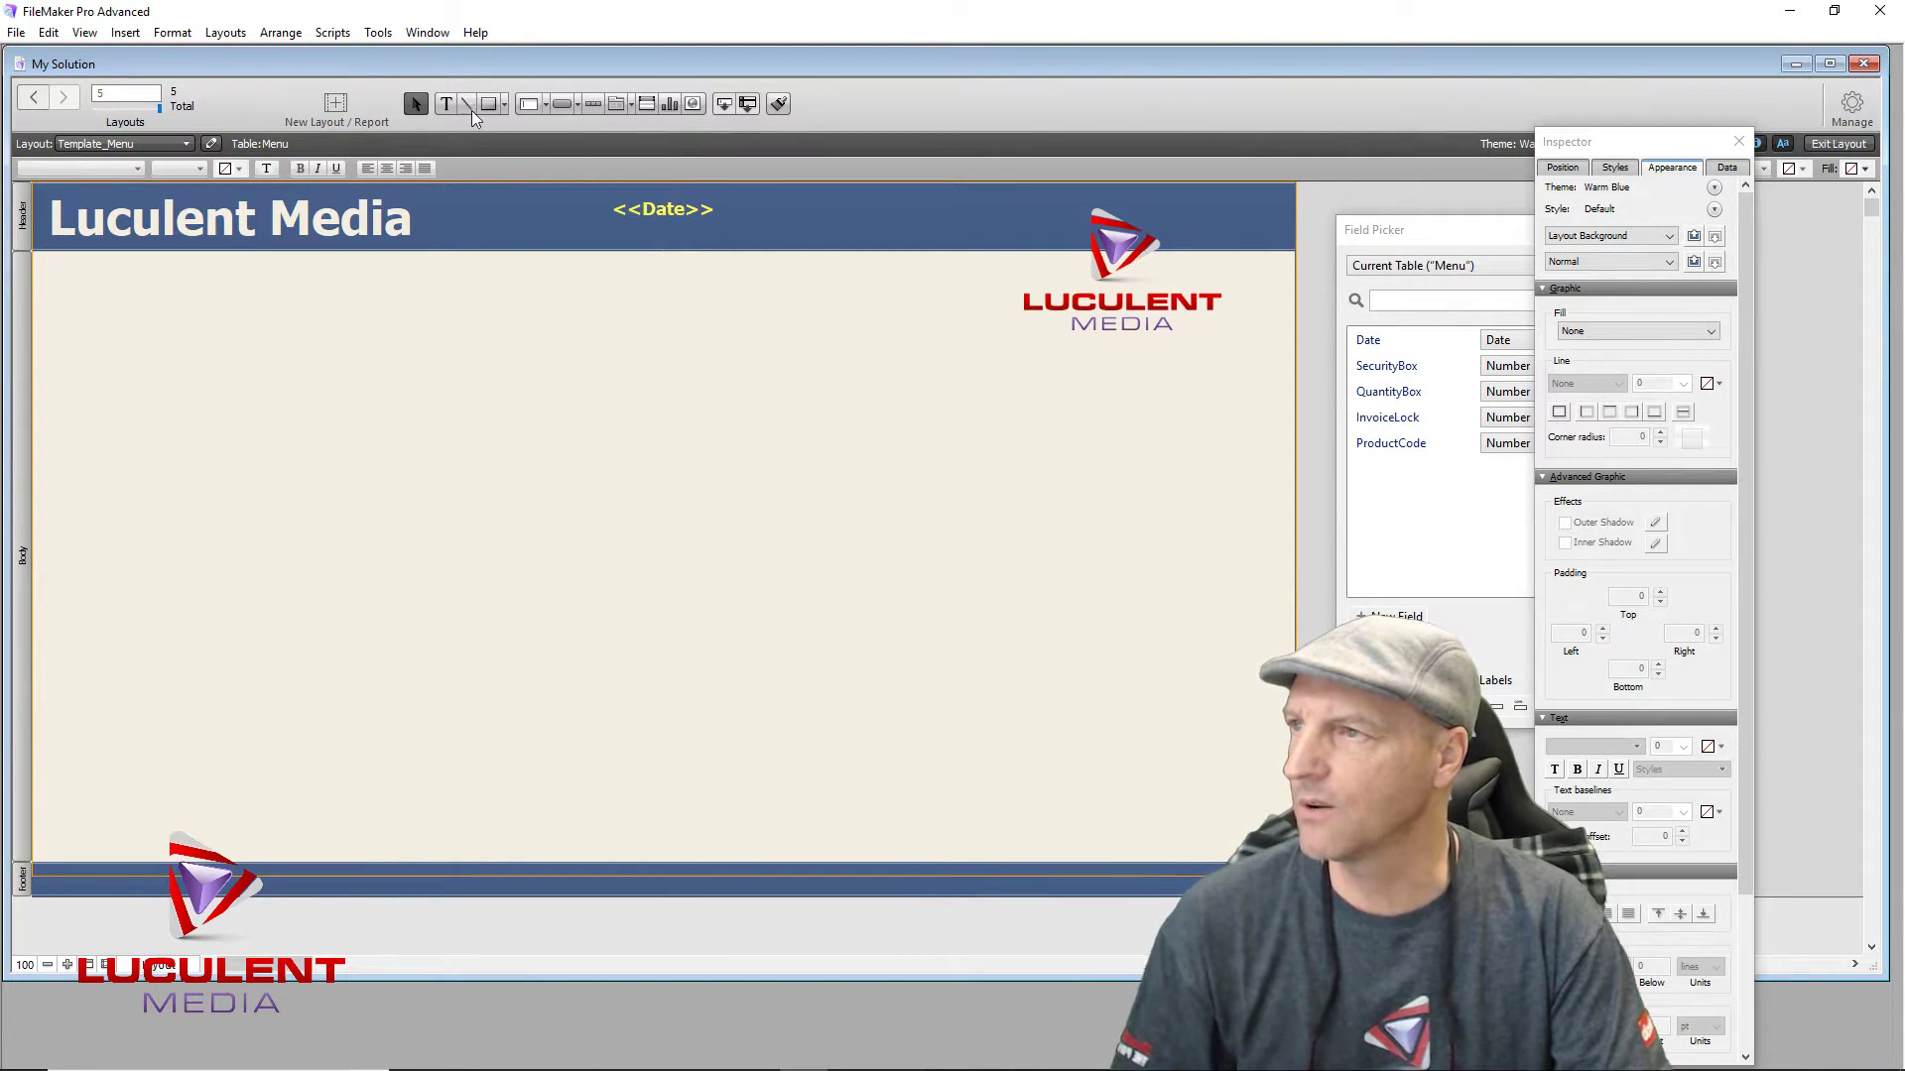
Step: Draw a horizontal line about 1036 pt wide just below the header, from the layout's left edge to the logo
left_click(467, 99)
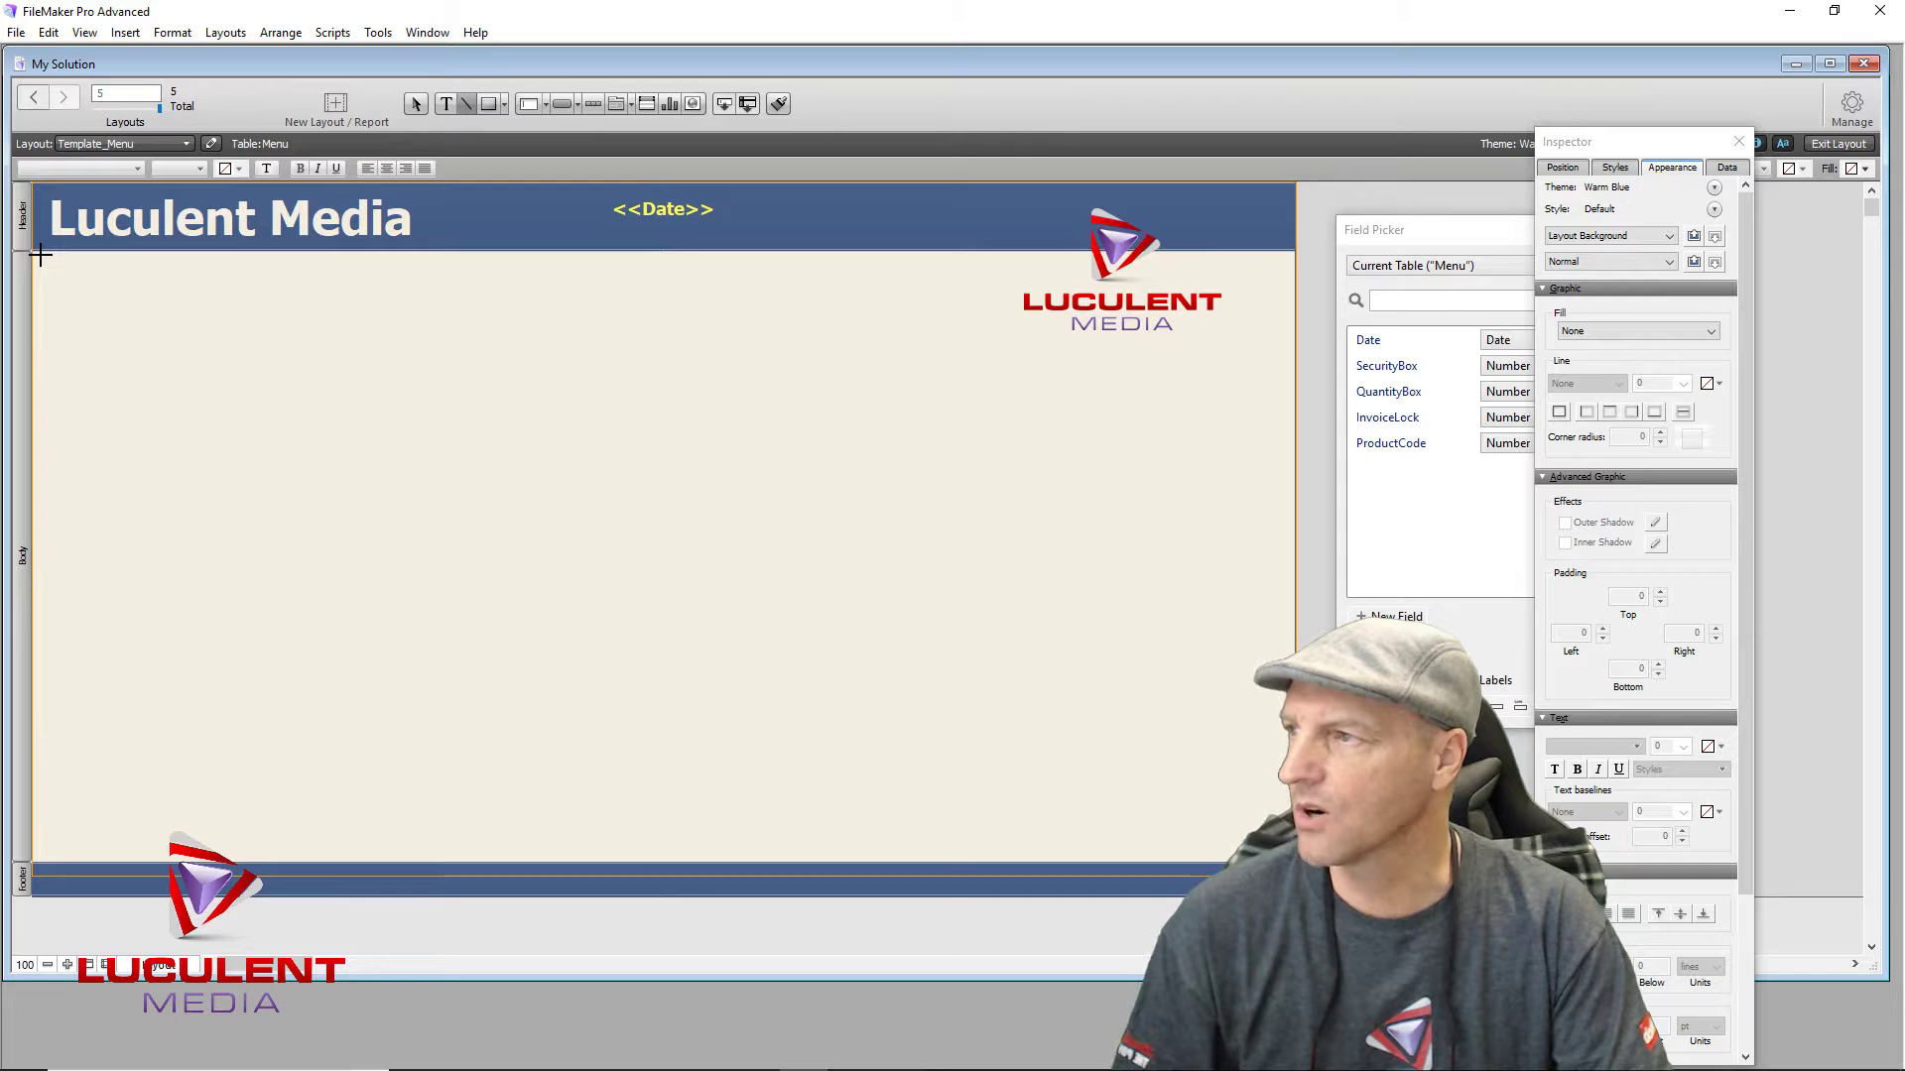
left_click_drag(41, 260, 1067, 260)
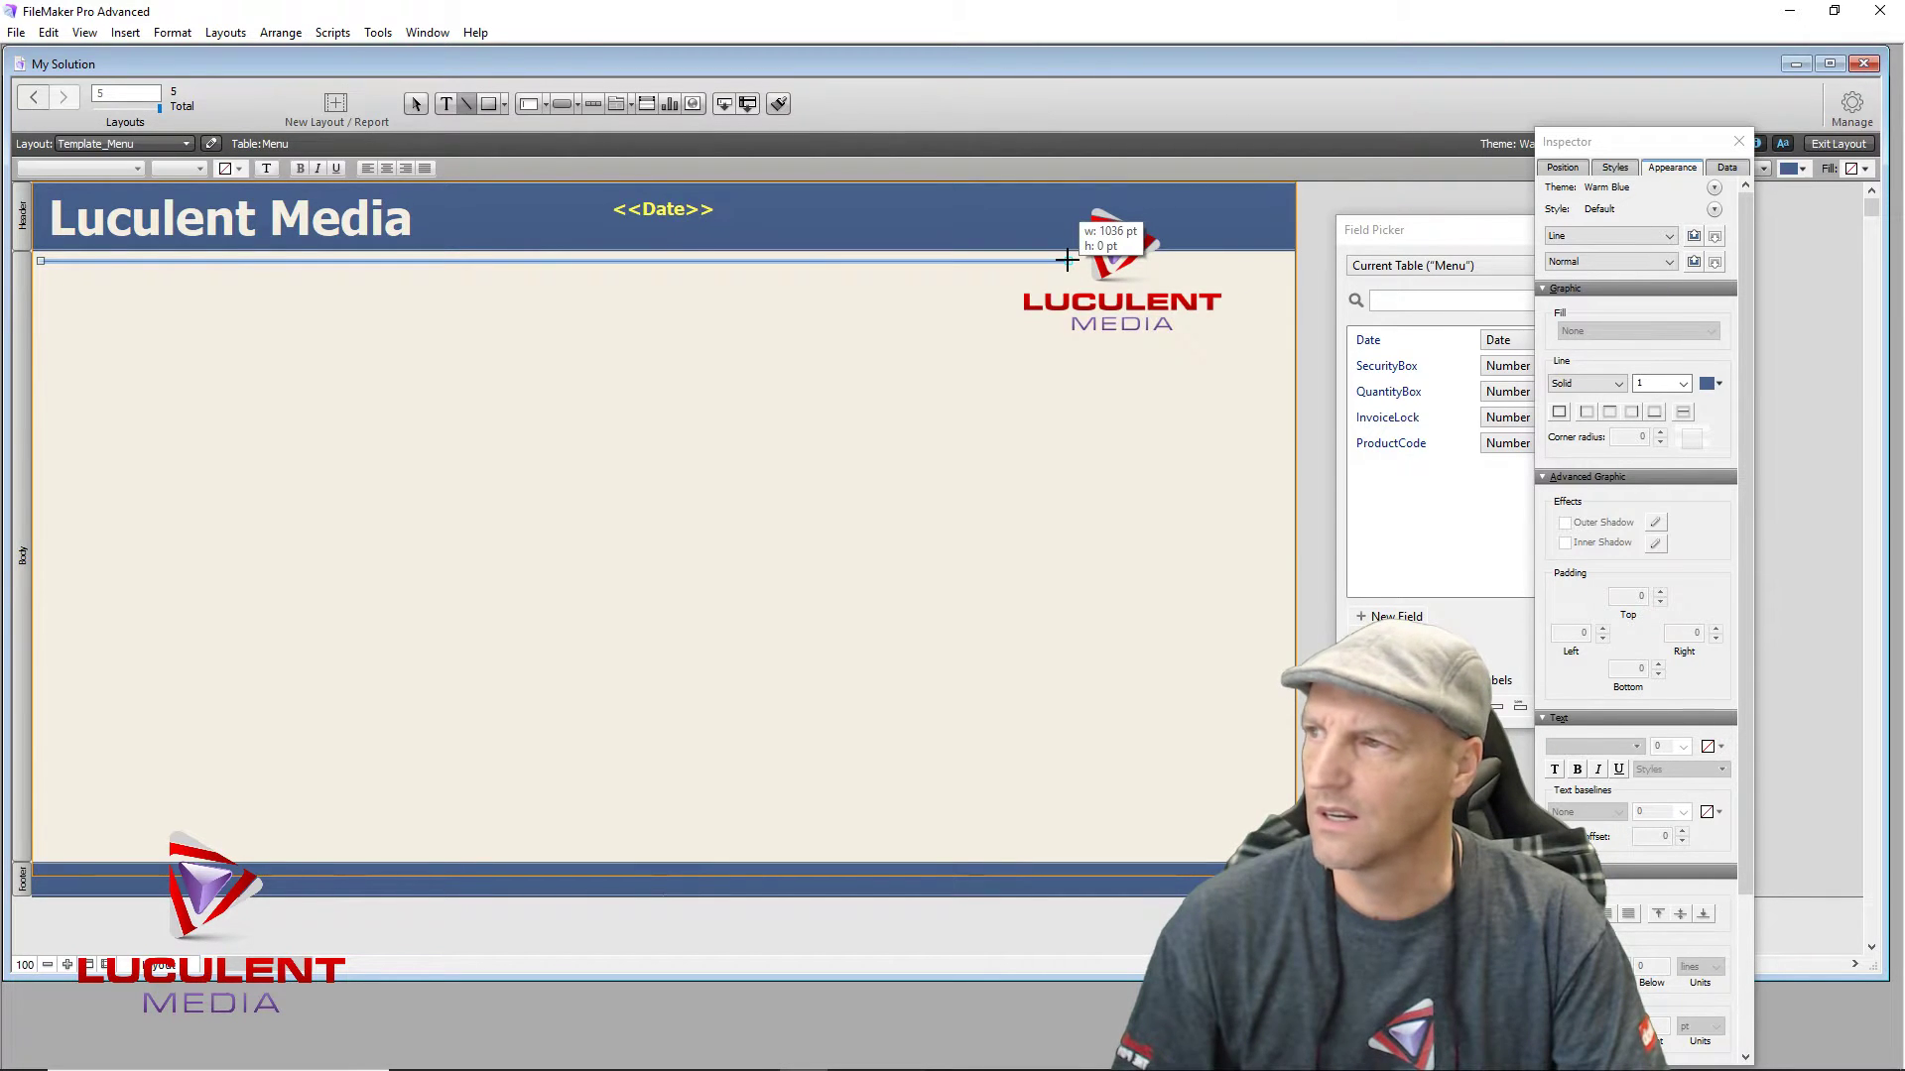
left_click_drag(1066, 260, 1066, 260)
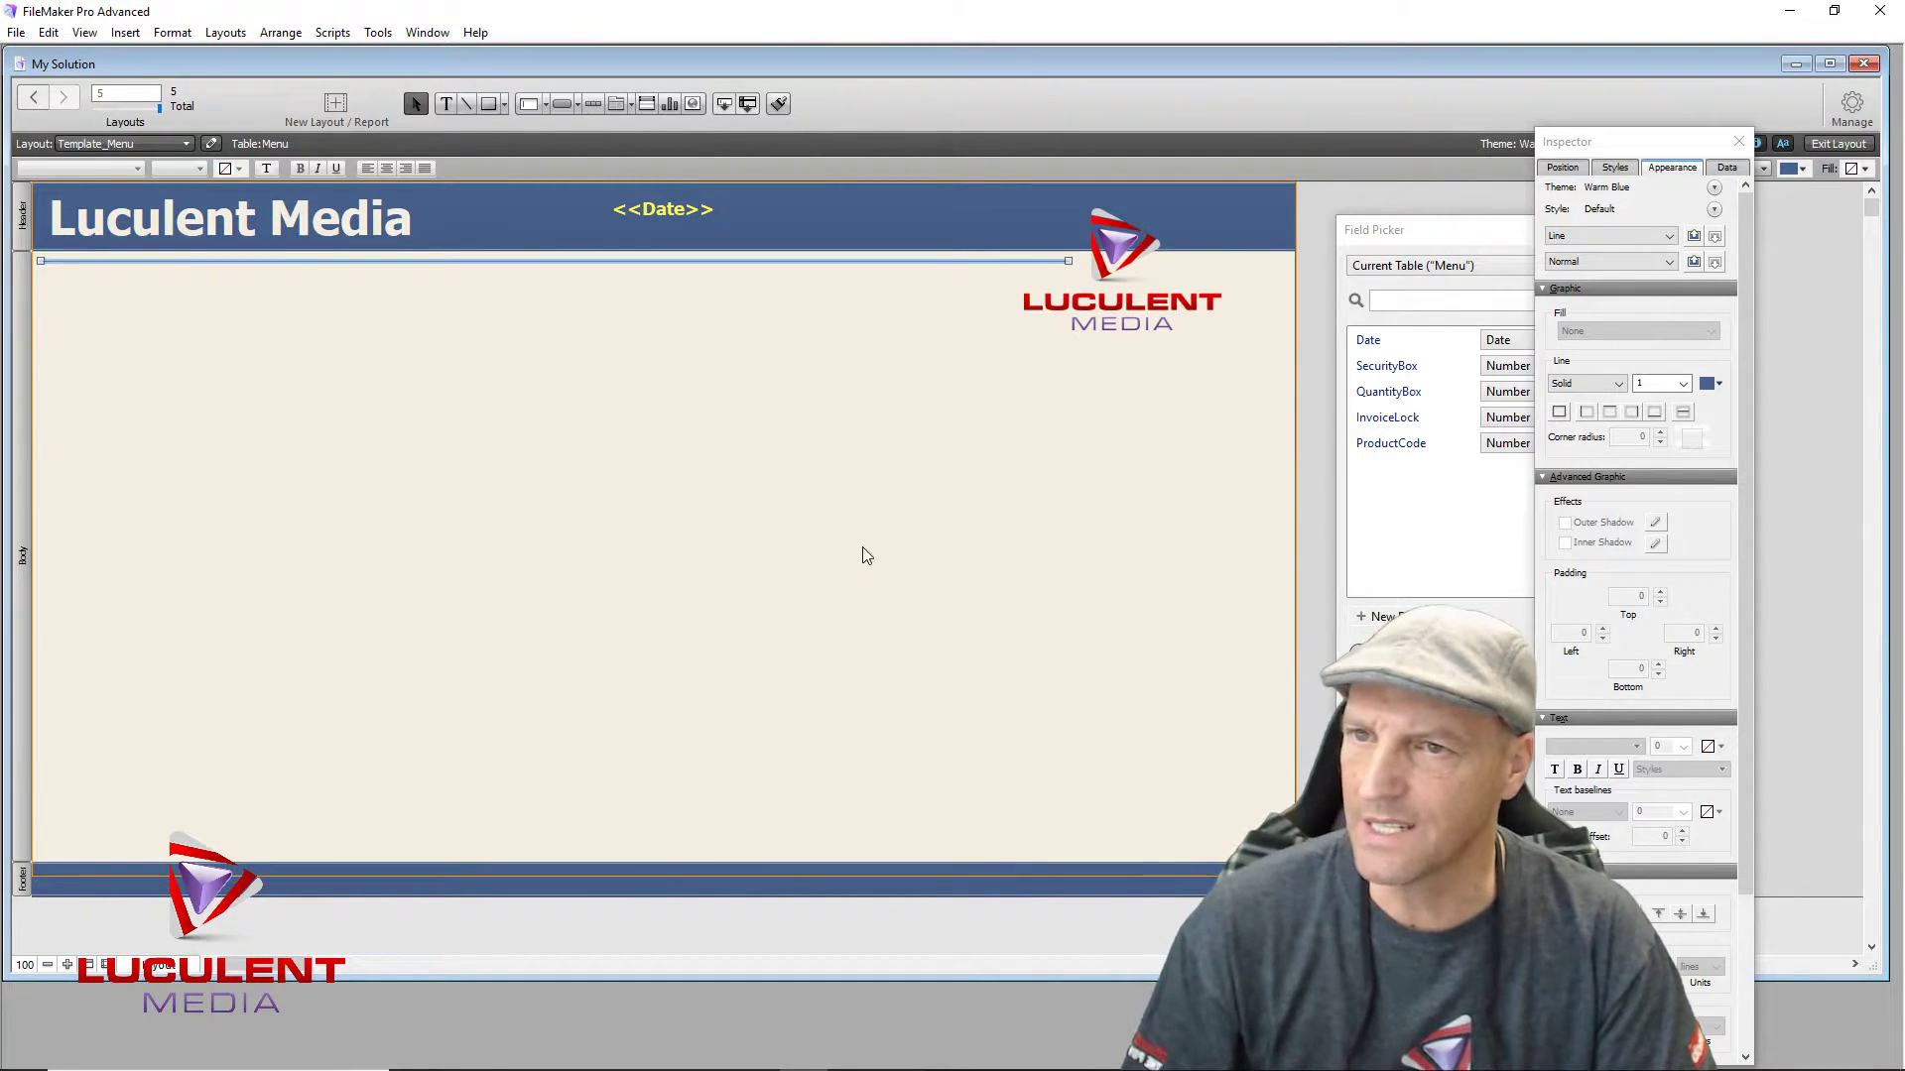
Step: Set the horizontal line's thickness to 2 pt and its color to red
left_click(1685, 385)
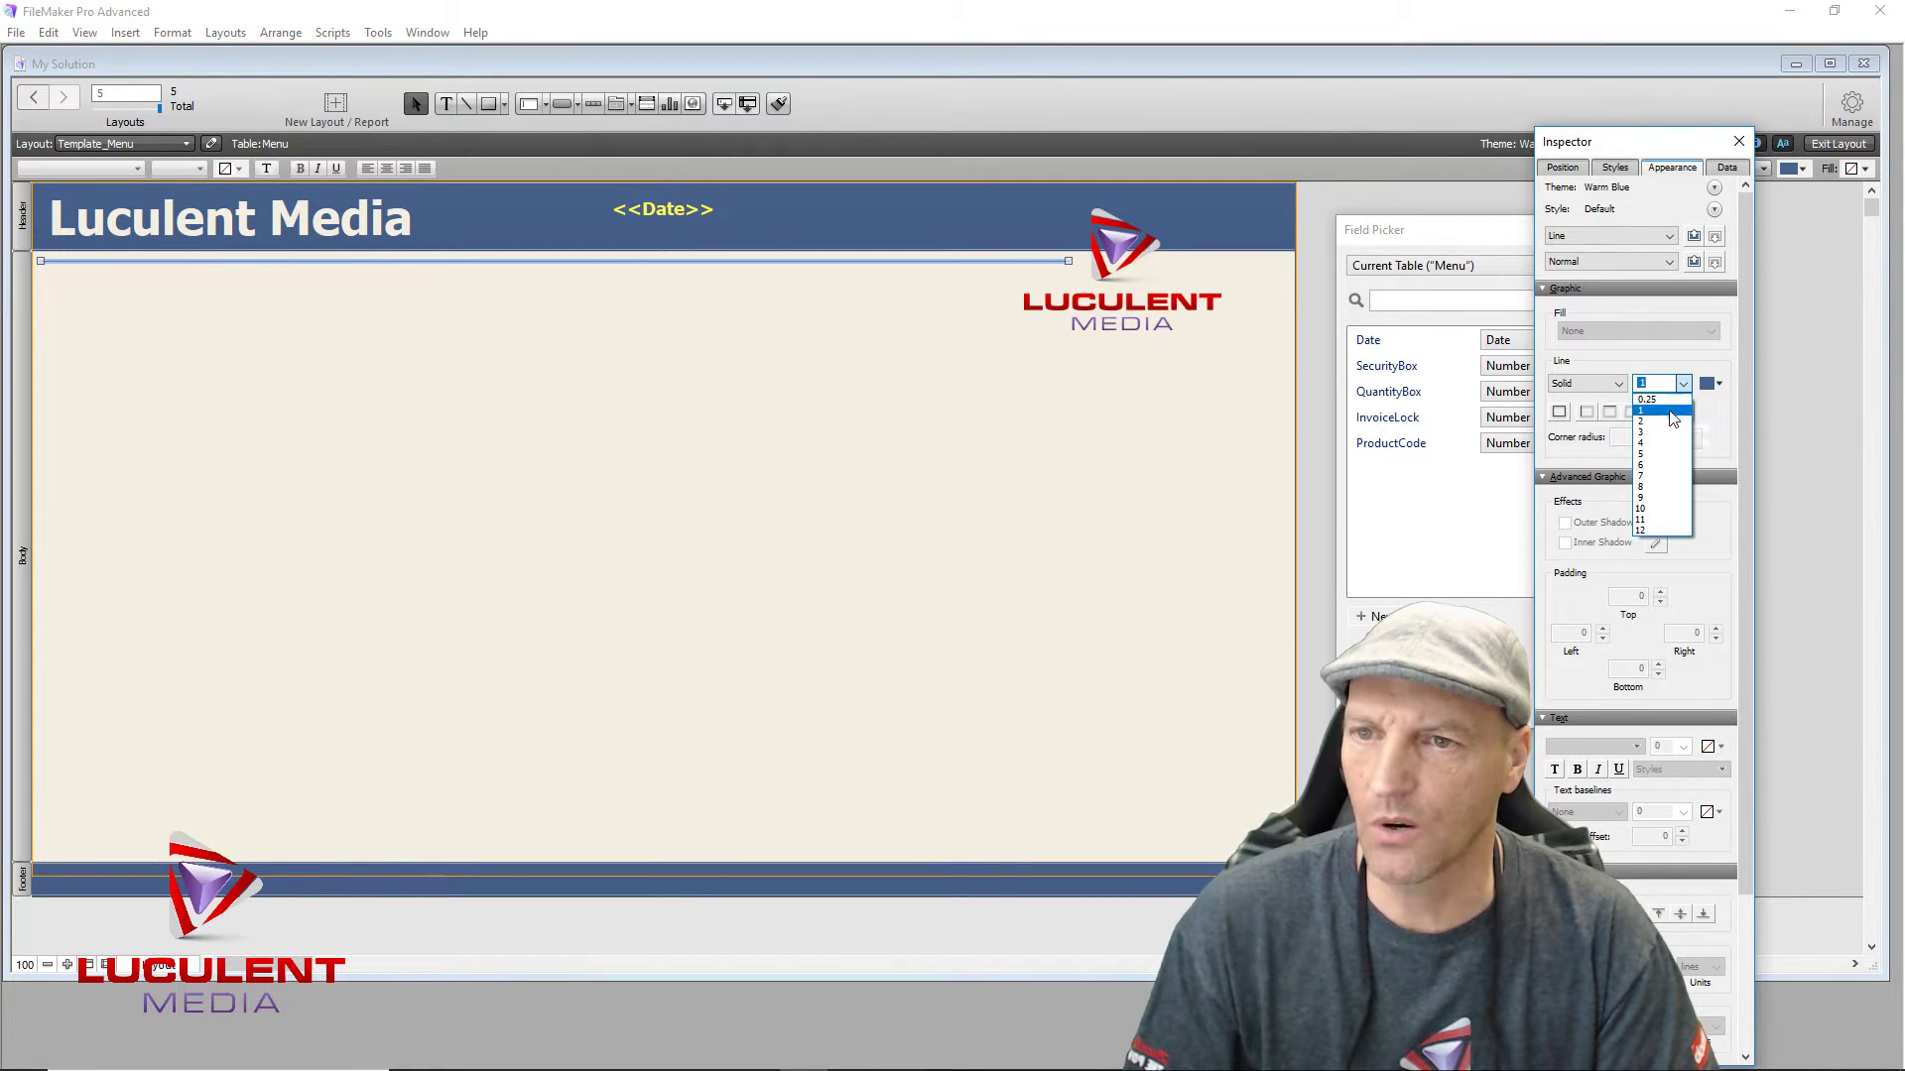
left_click(1663, 423)
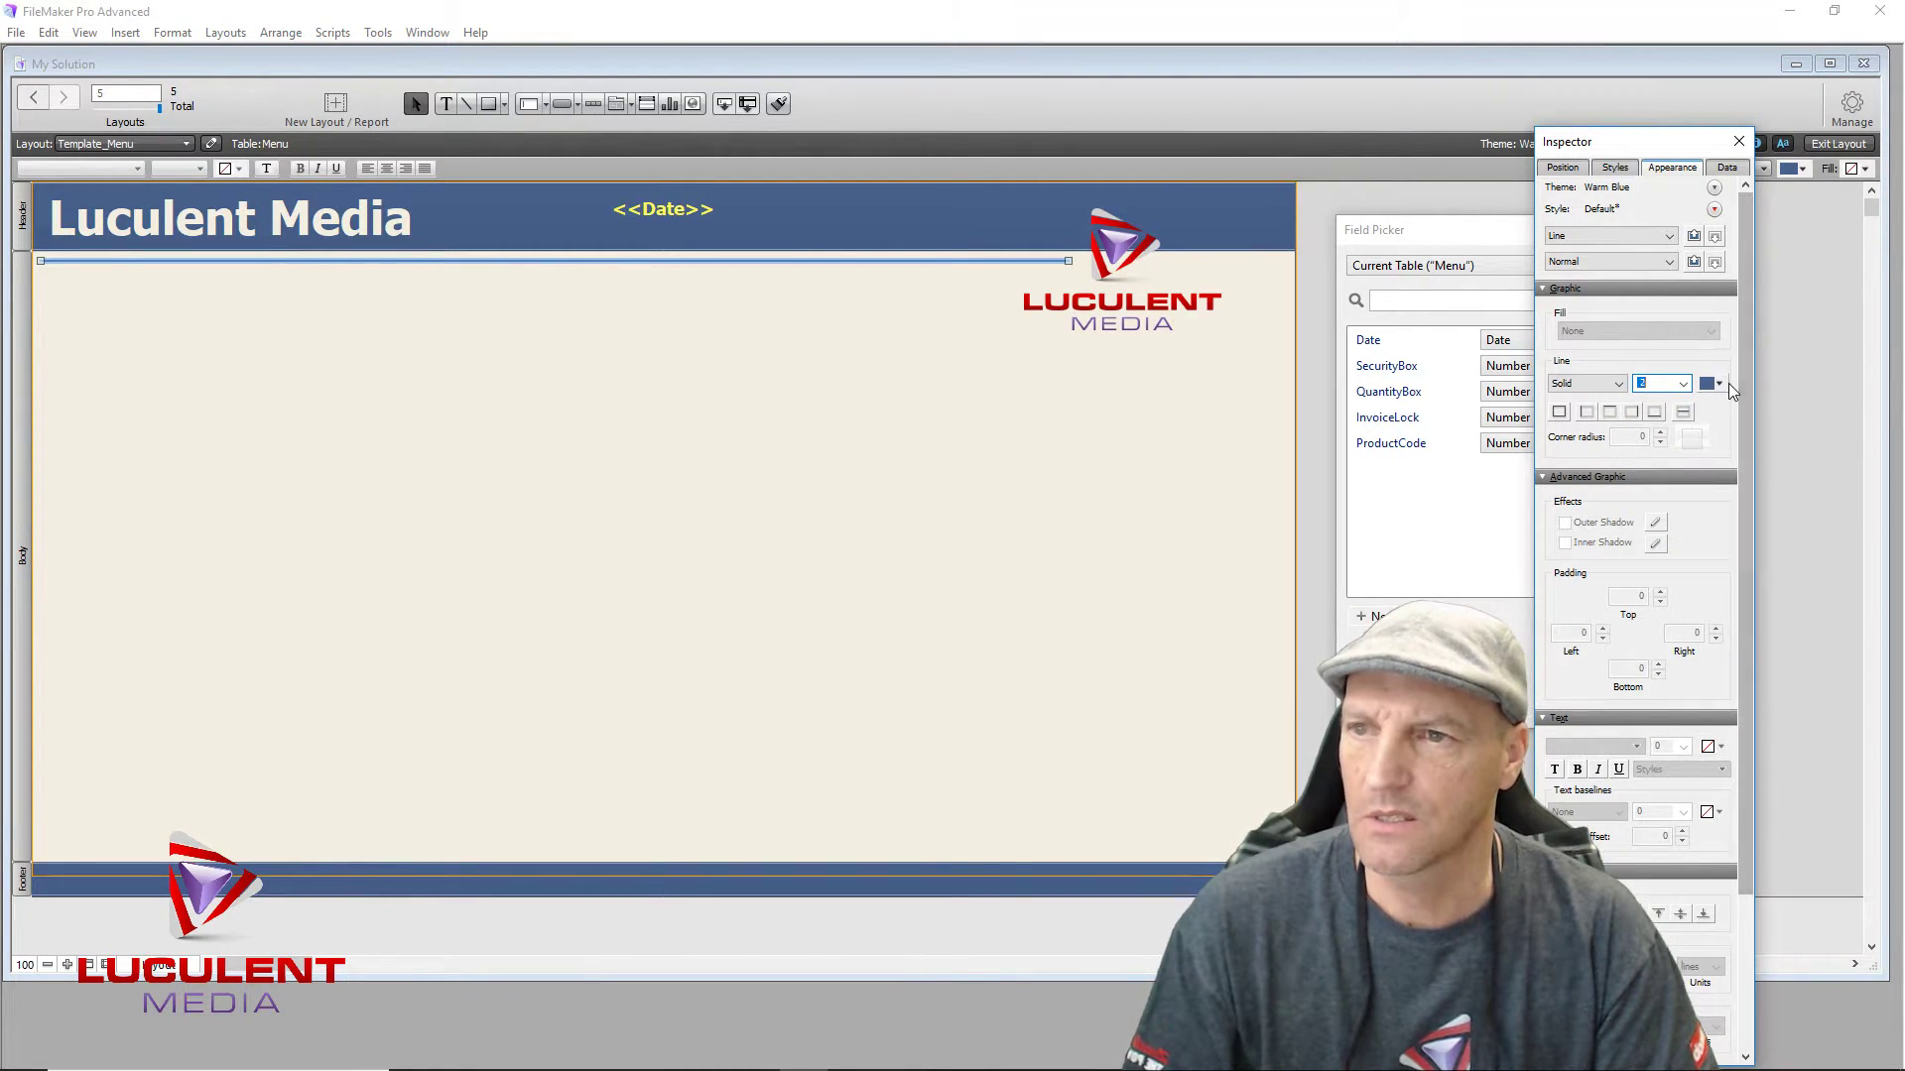
left_click(1722, 385)
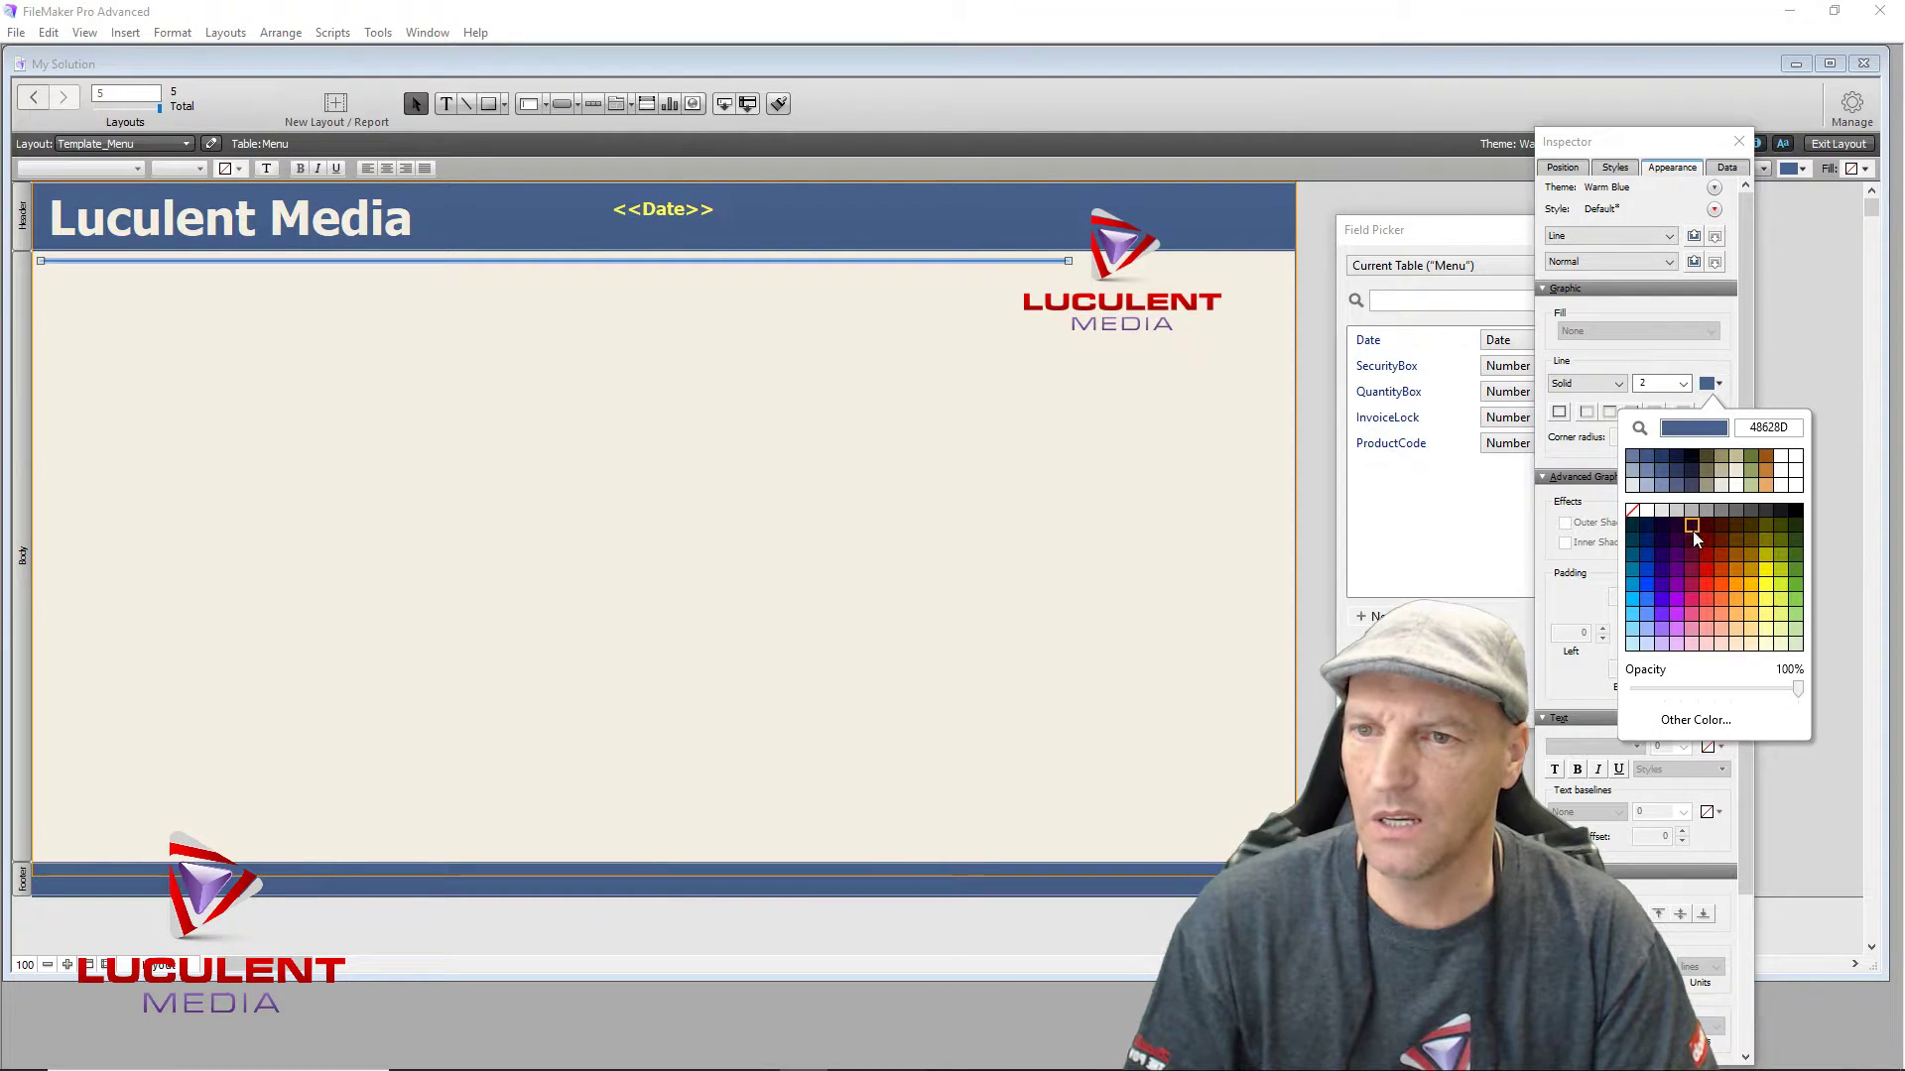
left_click(1705, 575)
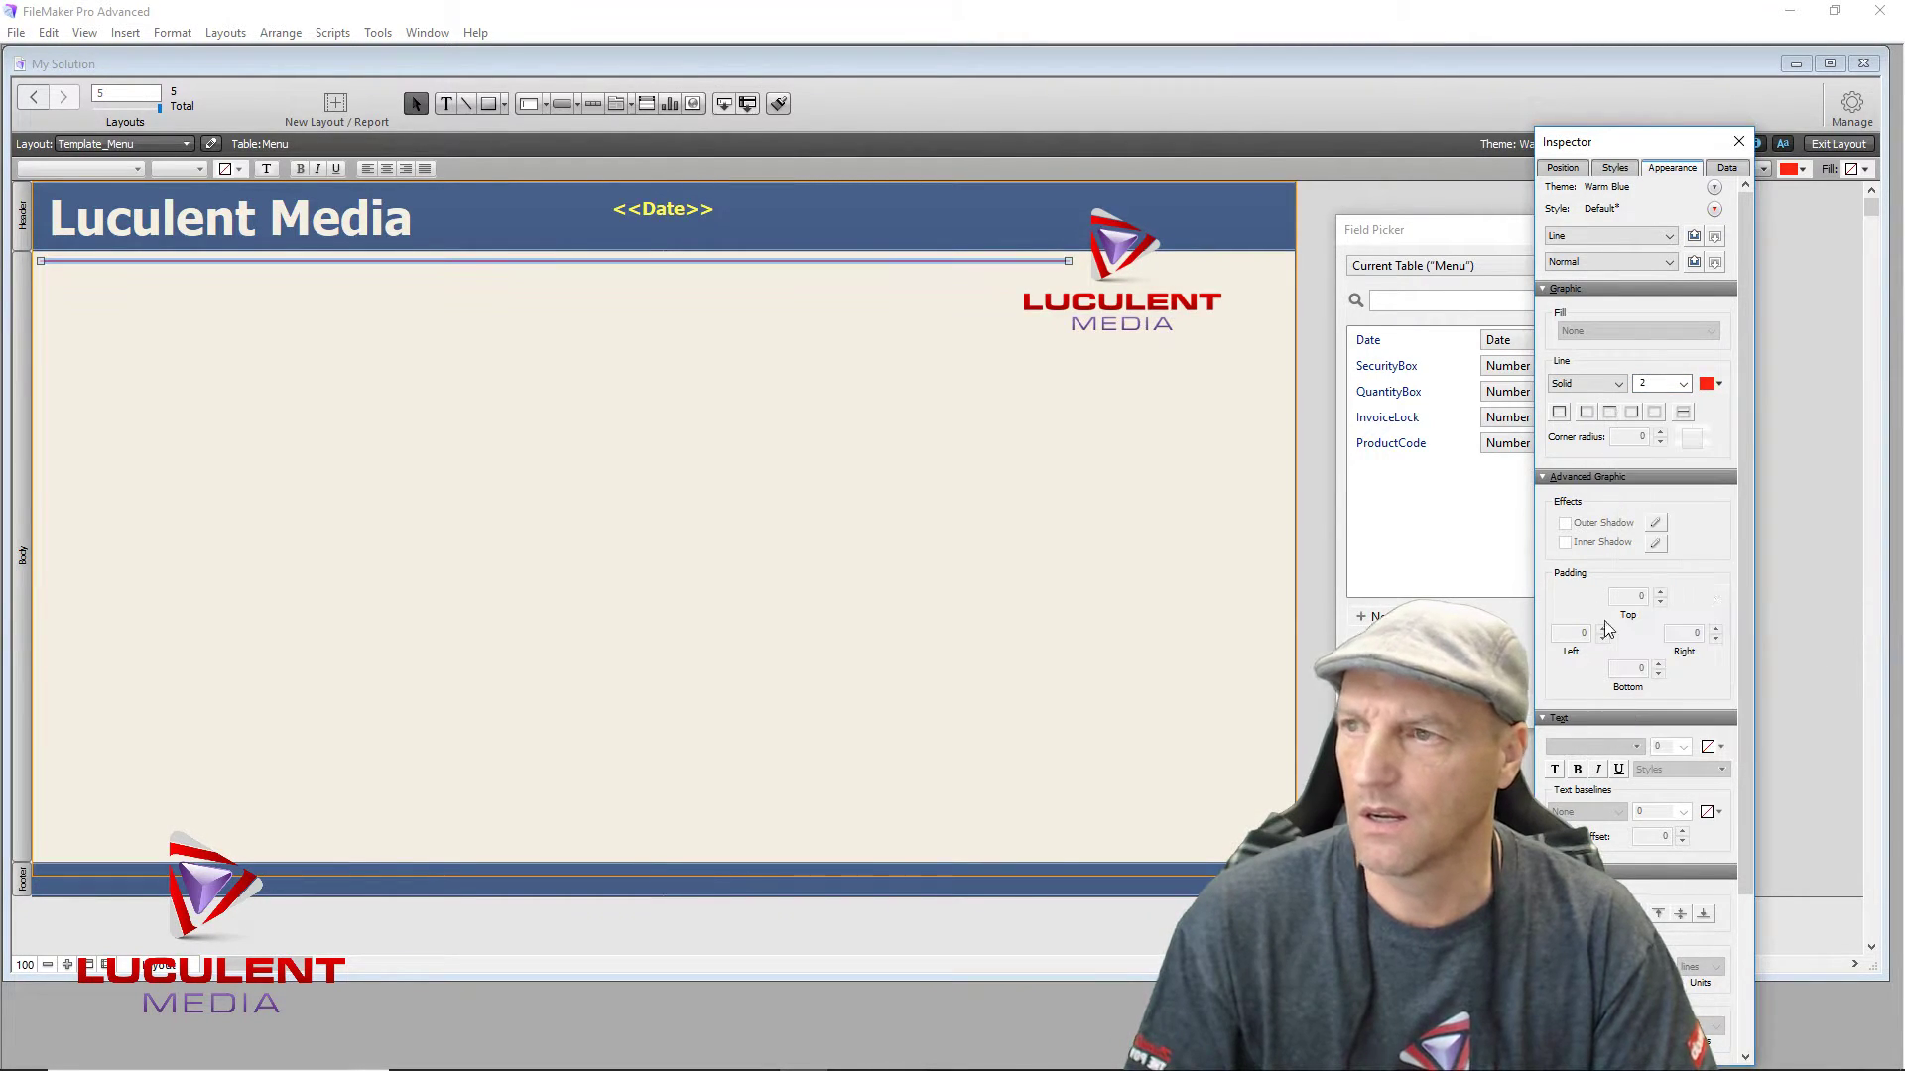
left_click(527, 320)
Step: Shift the red line slightly up and to the right, closer to the header and the logo
left_click(536, 261)
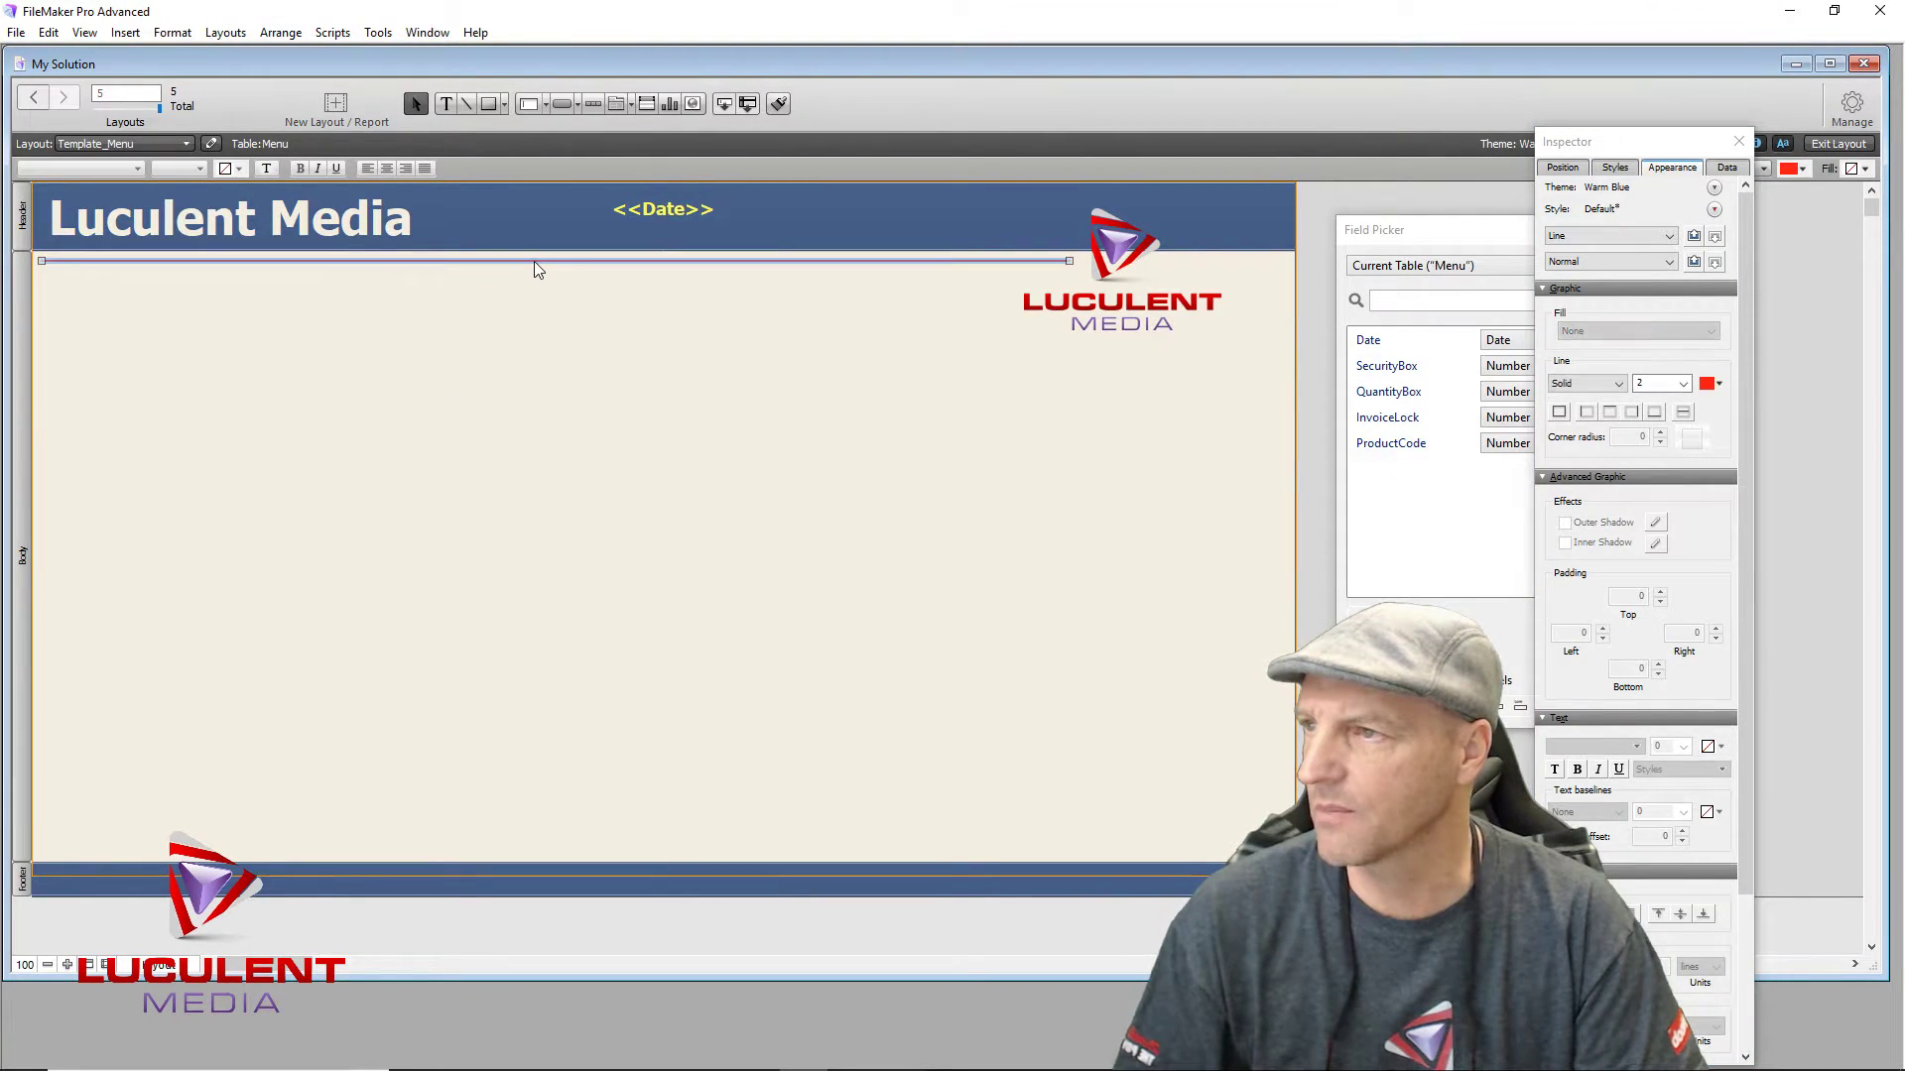
left_click_drag(534, 260, 538, 258)
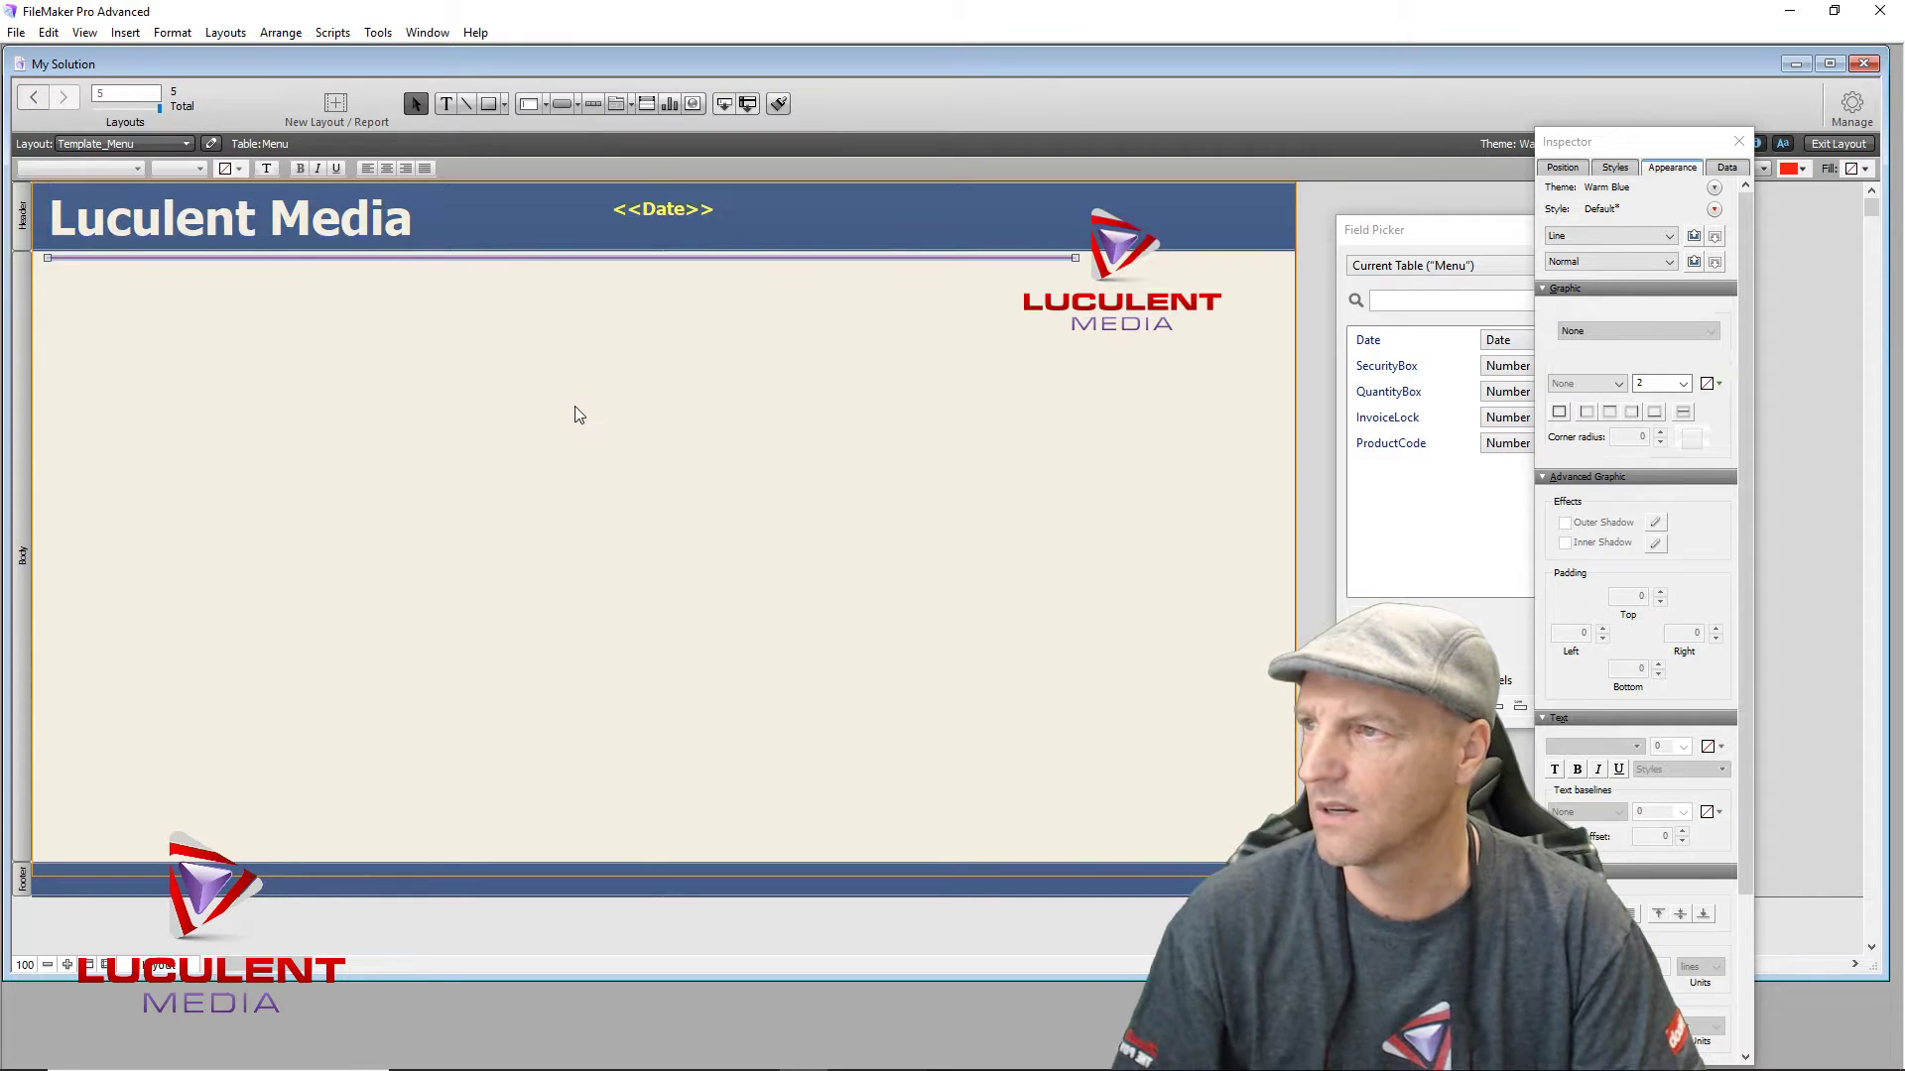
left_click(596, 476)
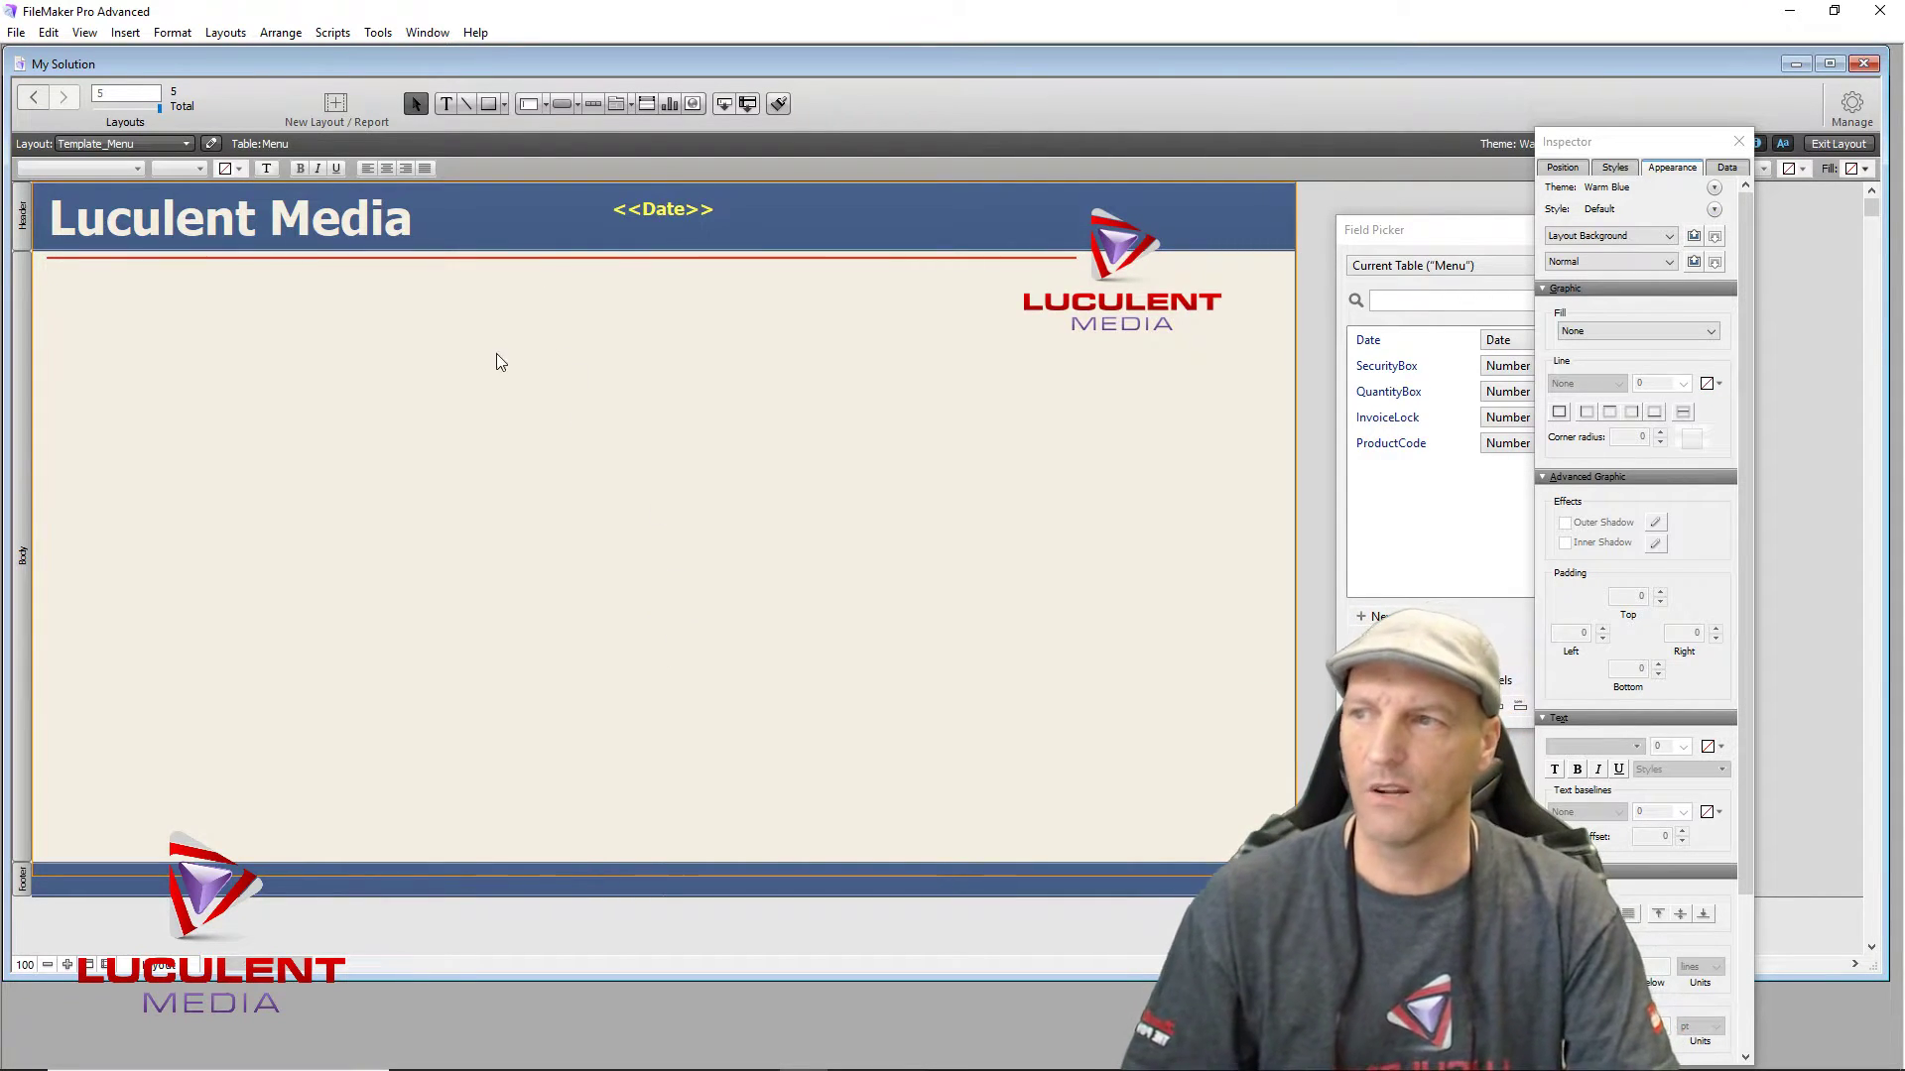
left_click(557, 260)
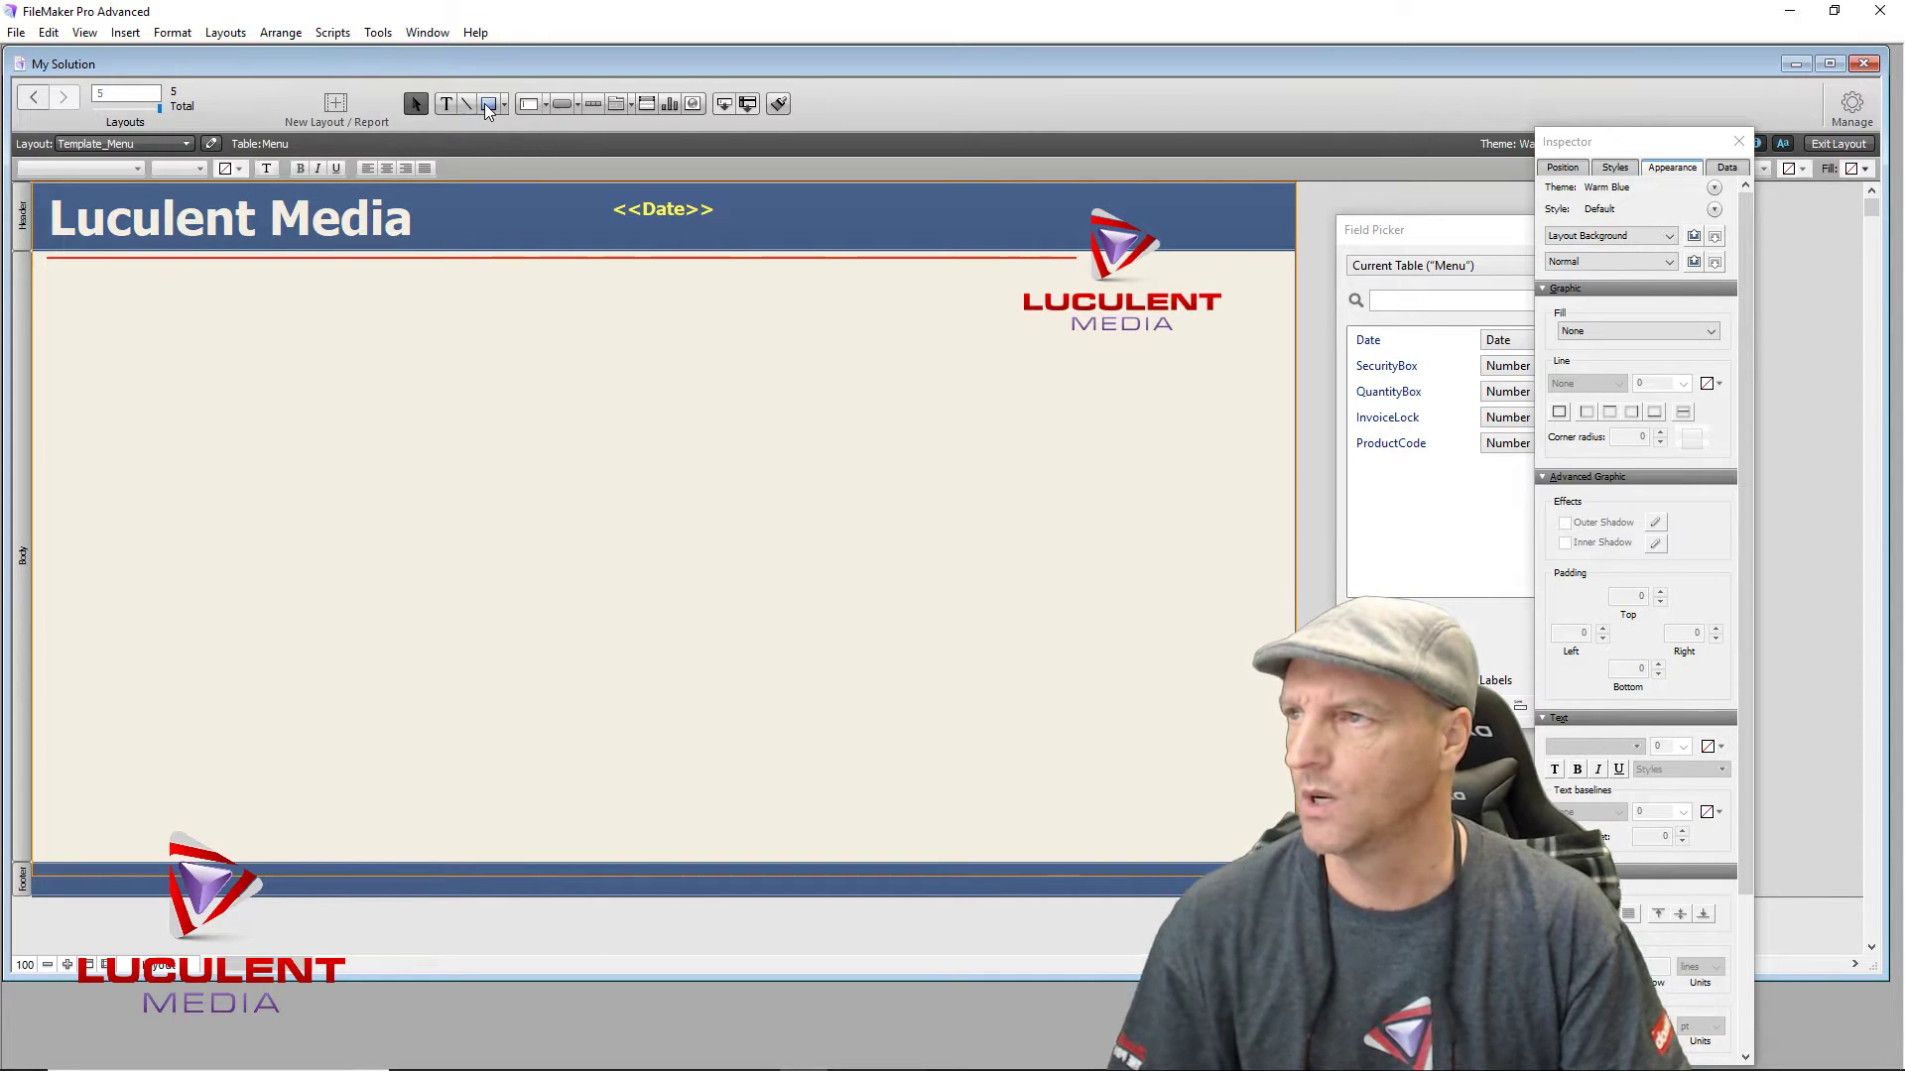
Step: Draw a small unlabeled button left of center in the body and close its setup with no action assigned
left_click(561, 107)
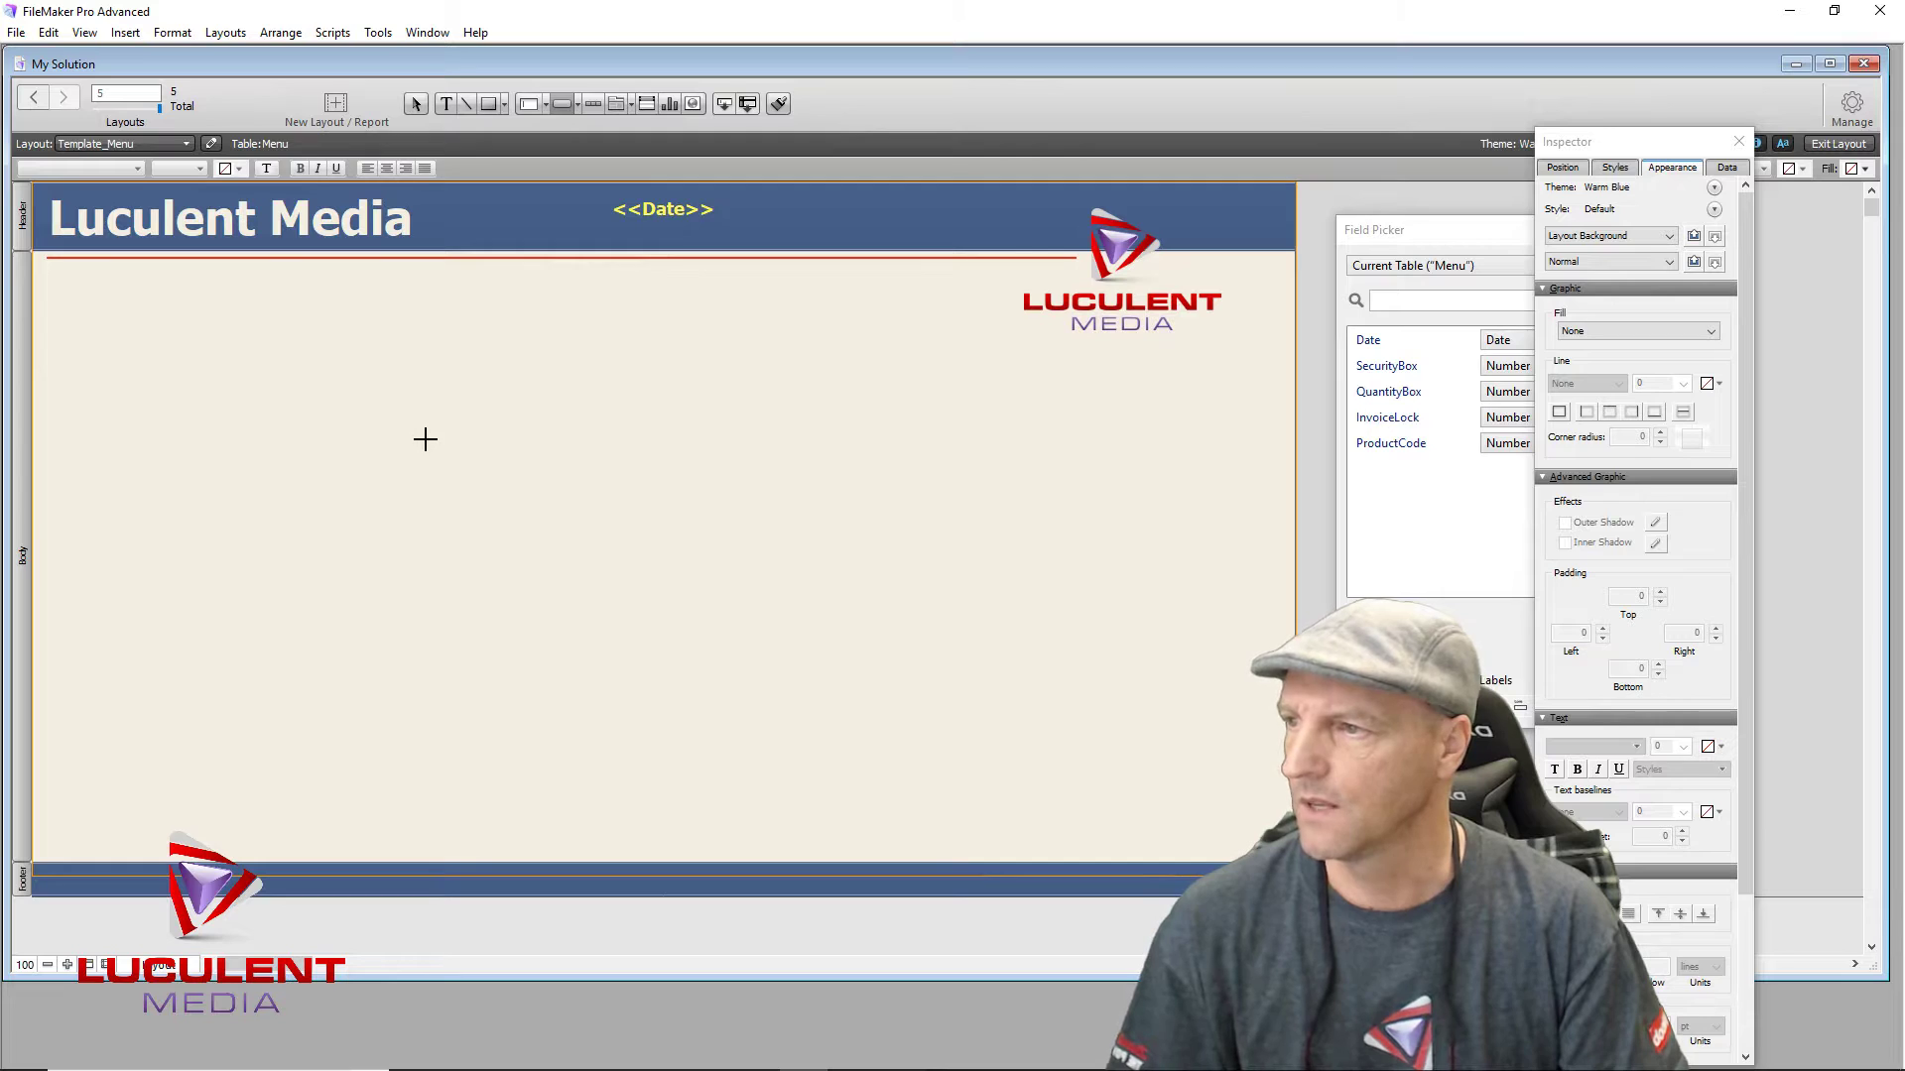
mouse_move(442, 439)
left_mouse_down()
mouse_move(496, 509)
mouse_move(555, 493)
left_mouse_up()
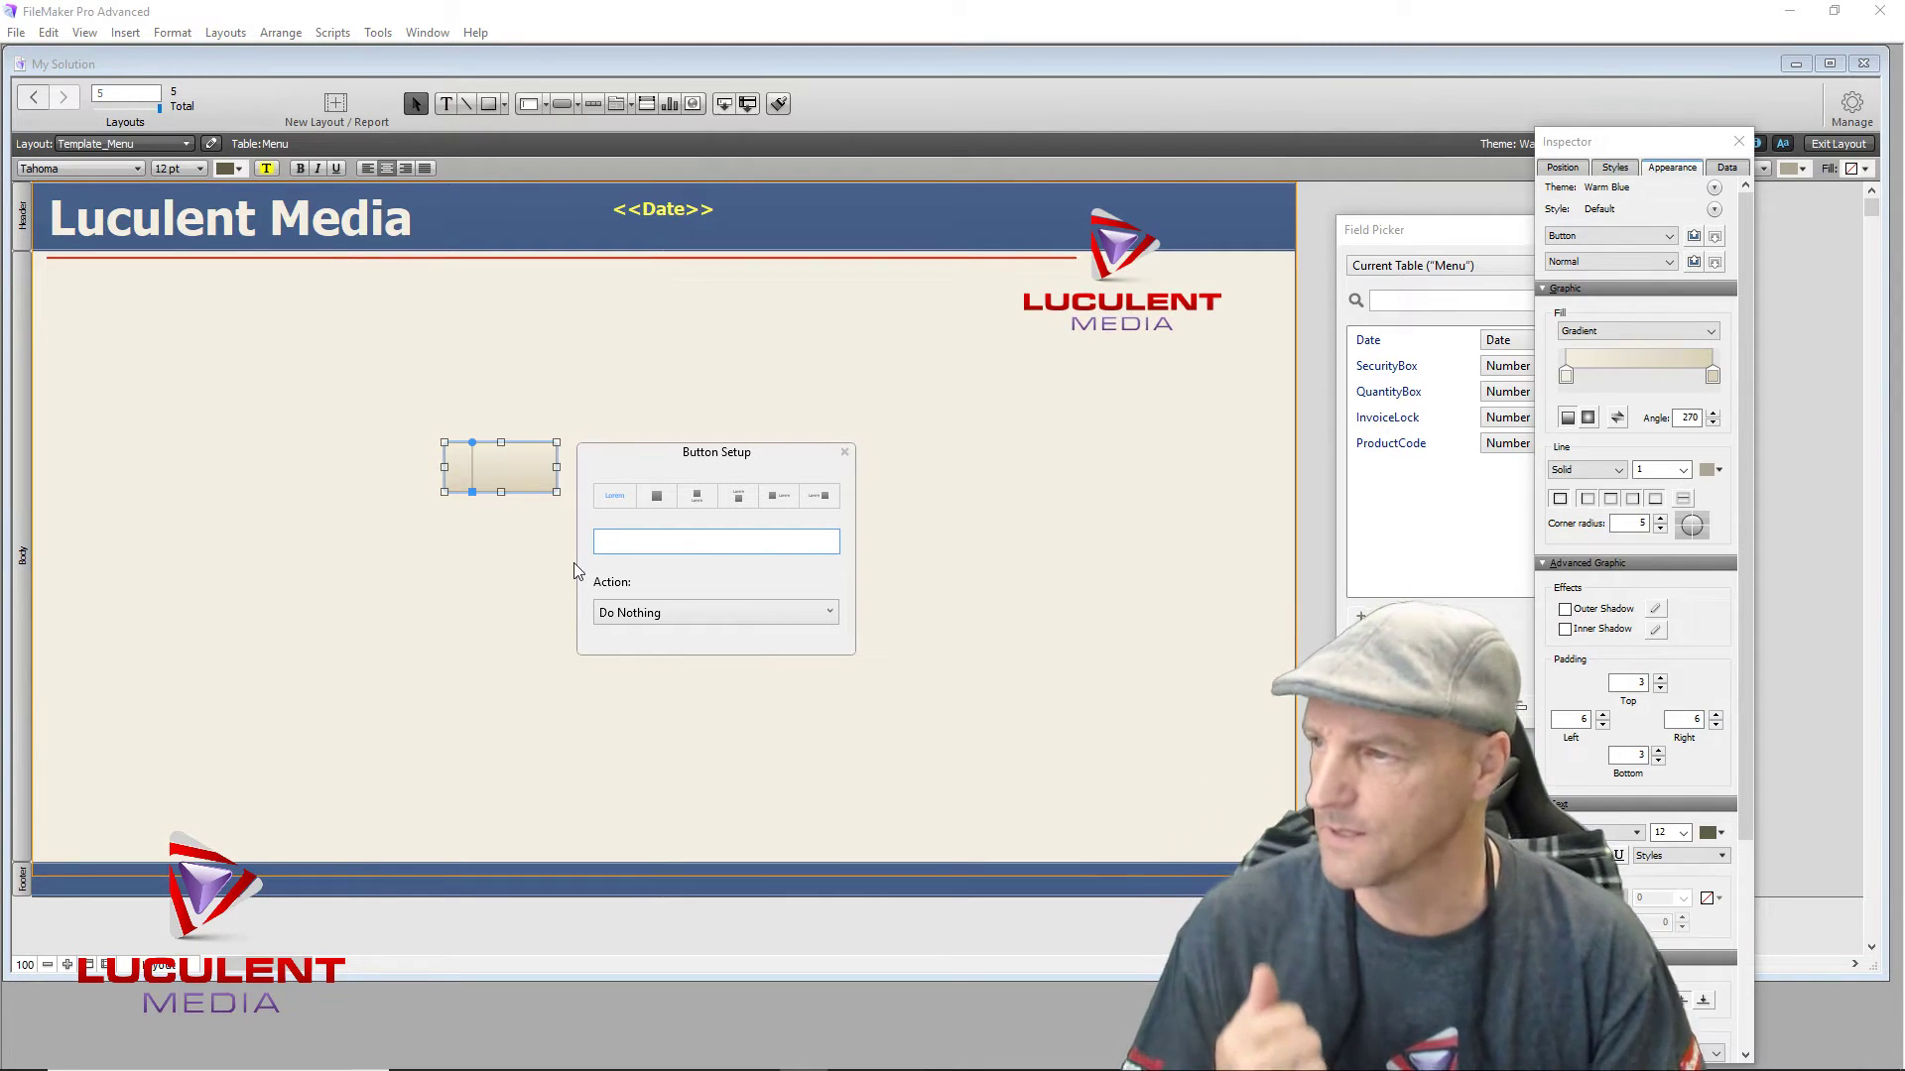
left_click(844, 454)
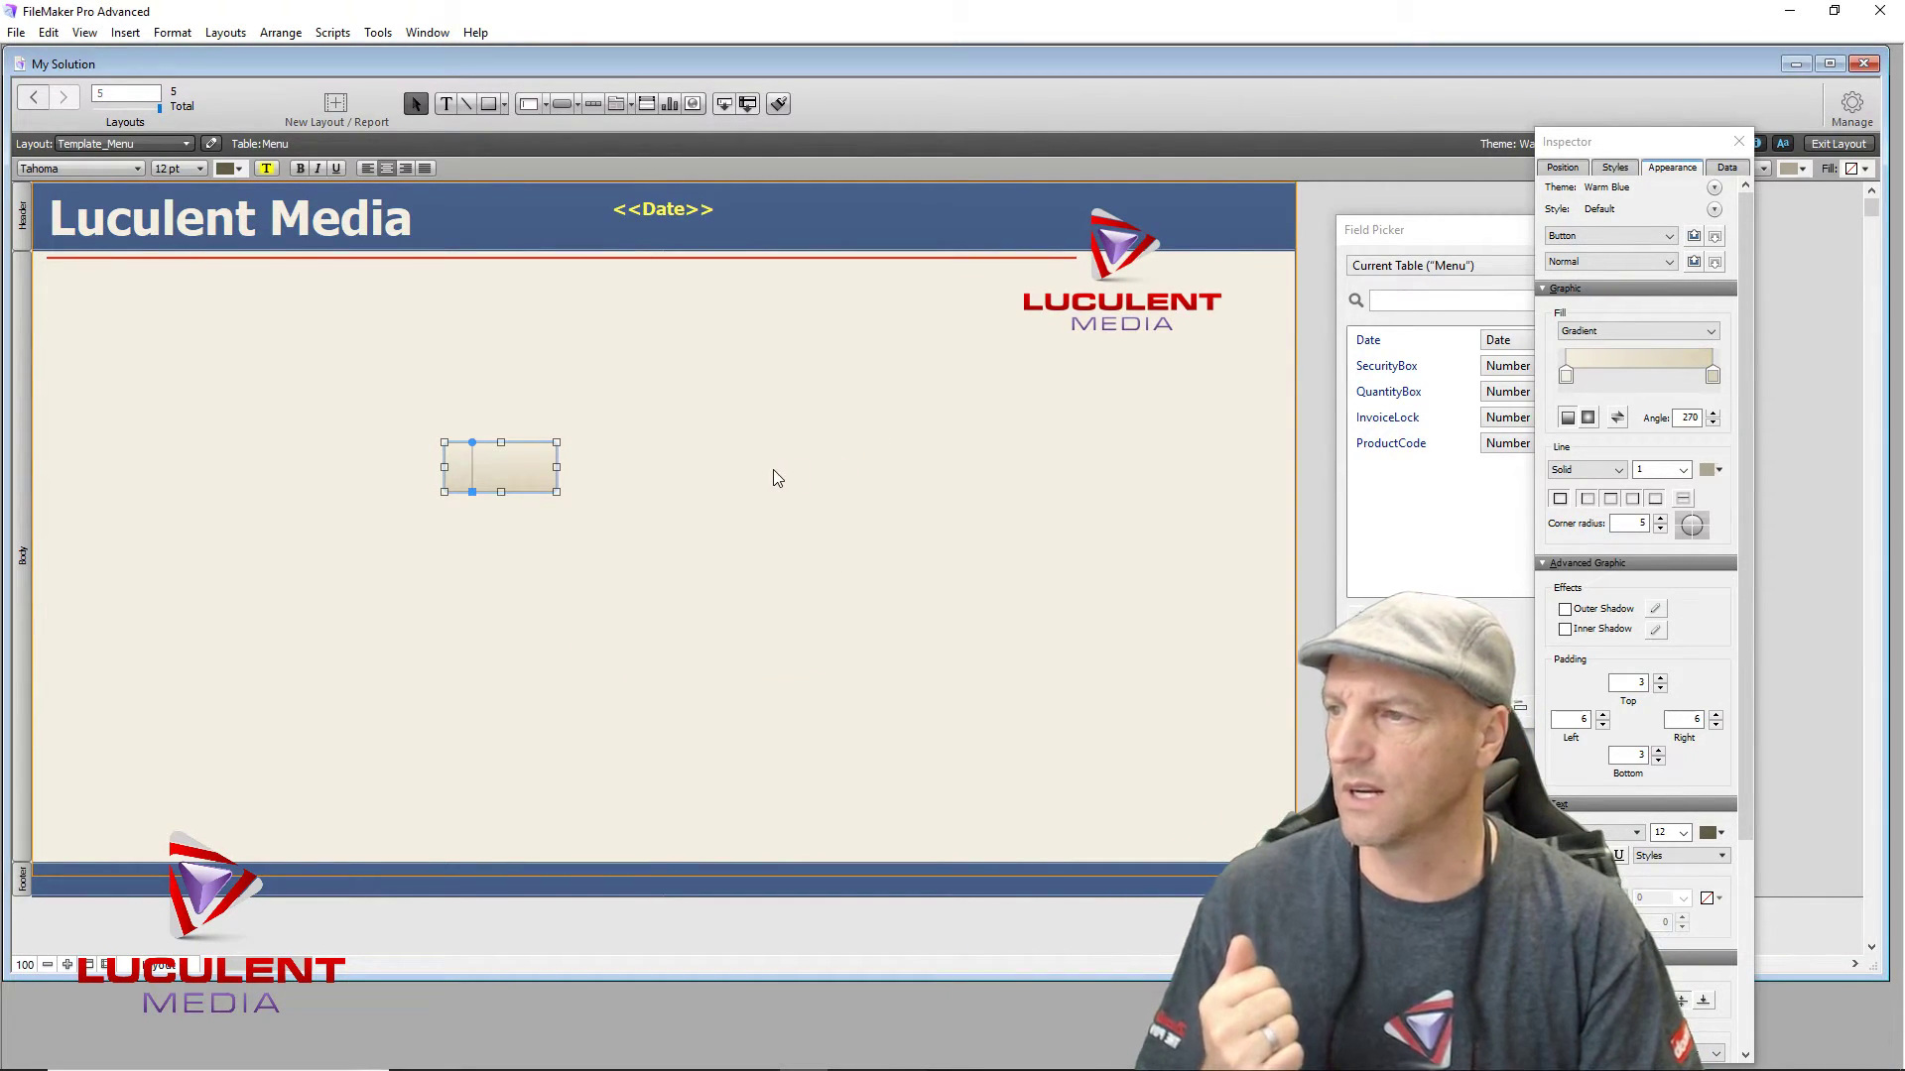
Step: Add two middle color stops to the button's gradient fill and set the gradient's end stop to pale yellow
left_click(771, 469)
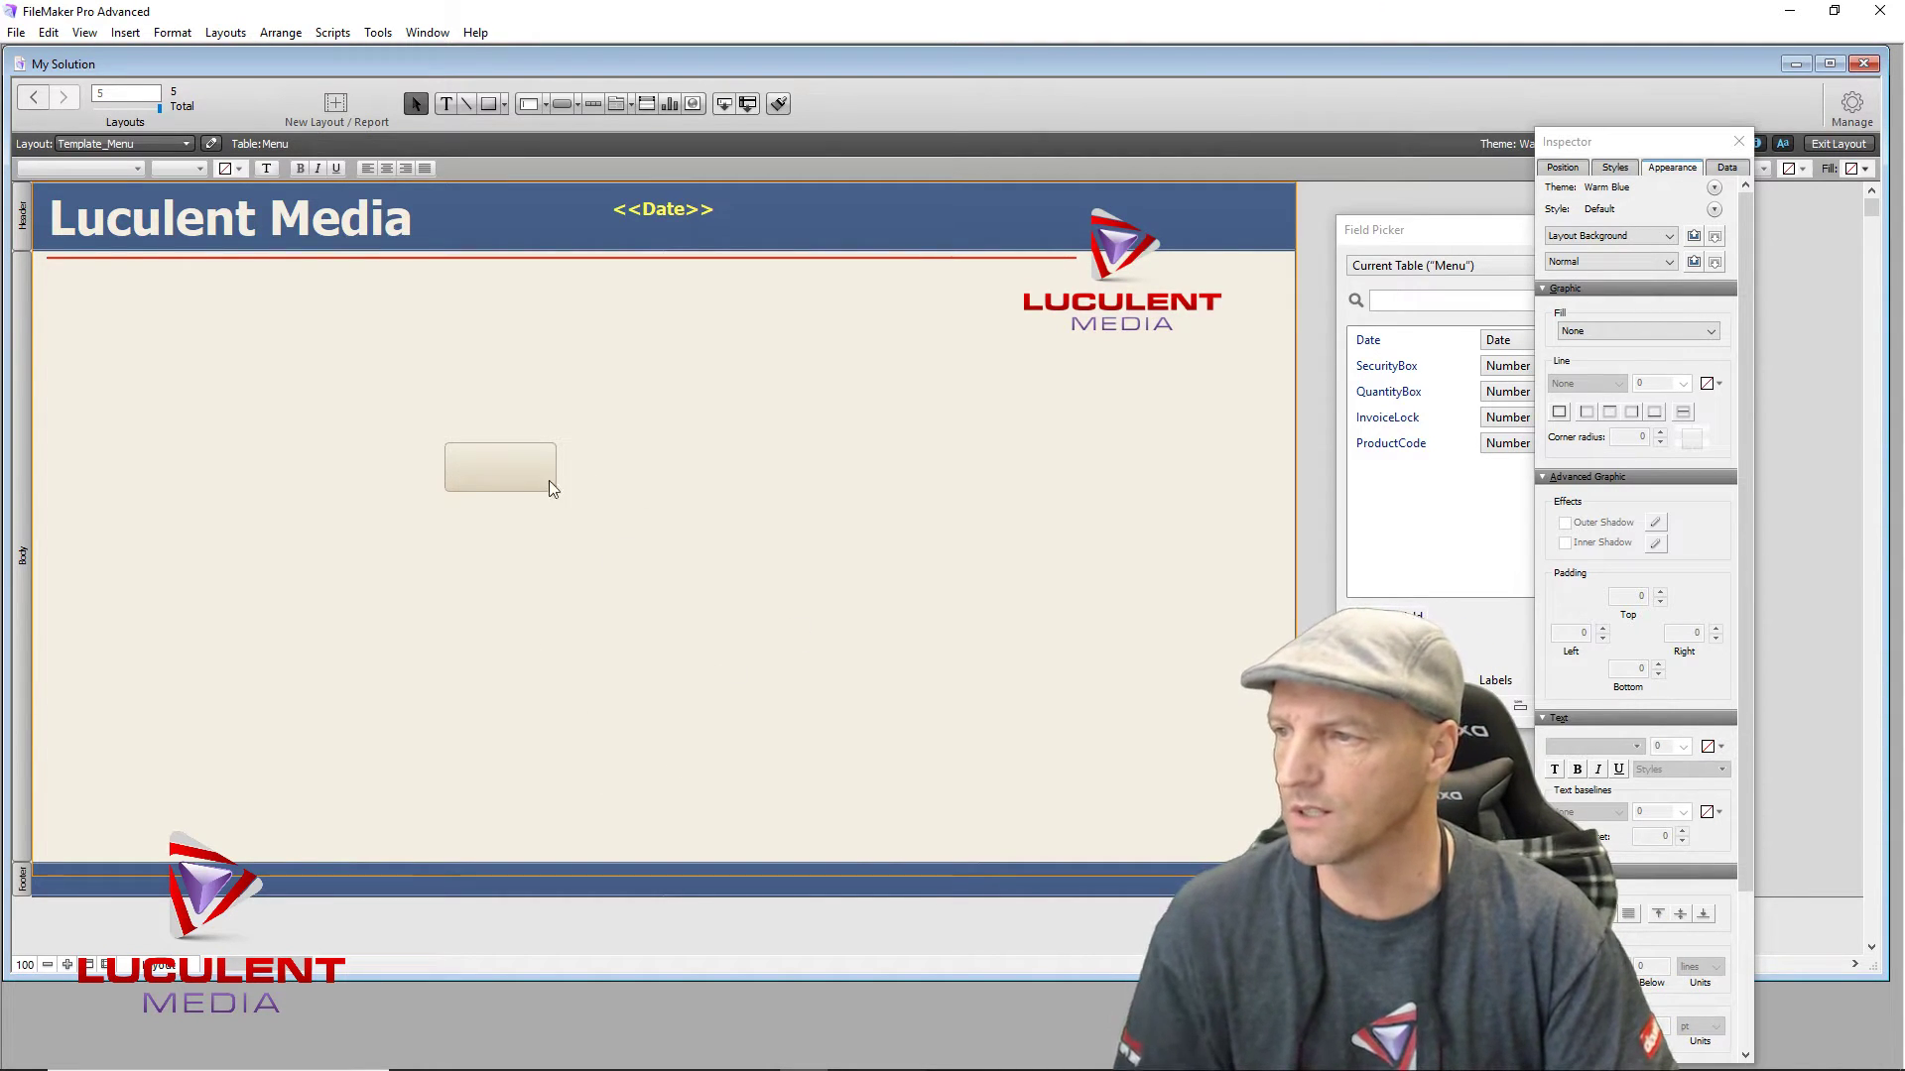
left_click(474, 471)
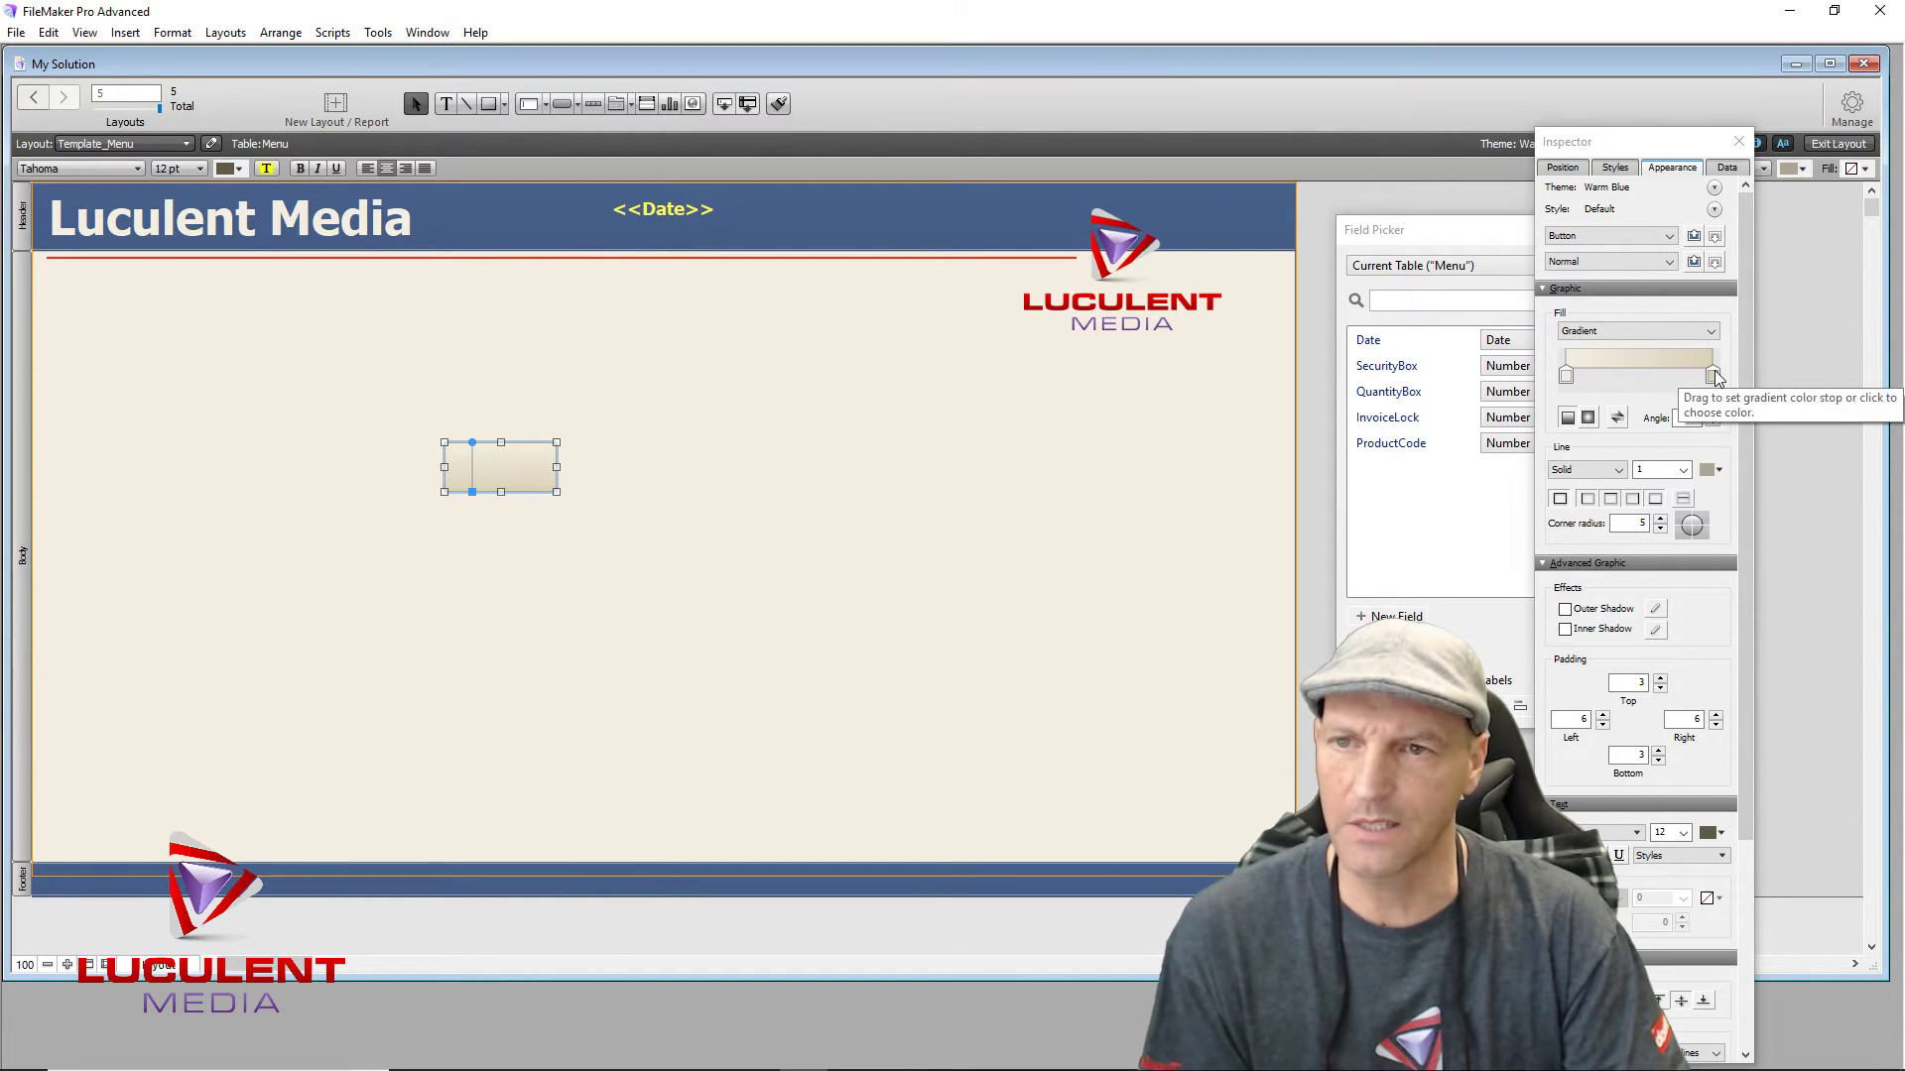
left_click(1646, 369)
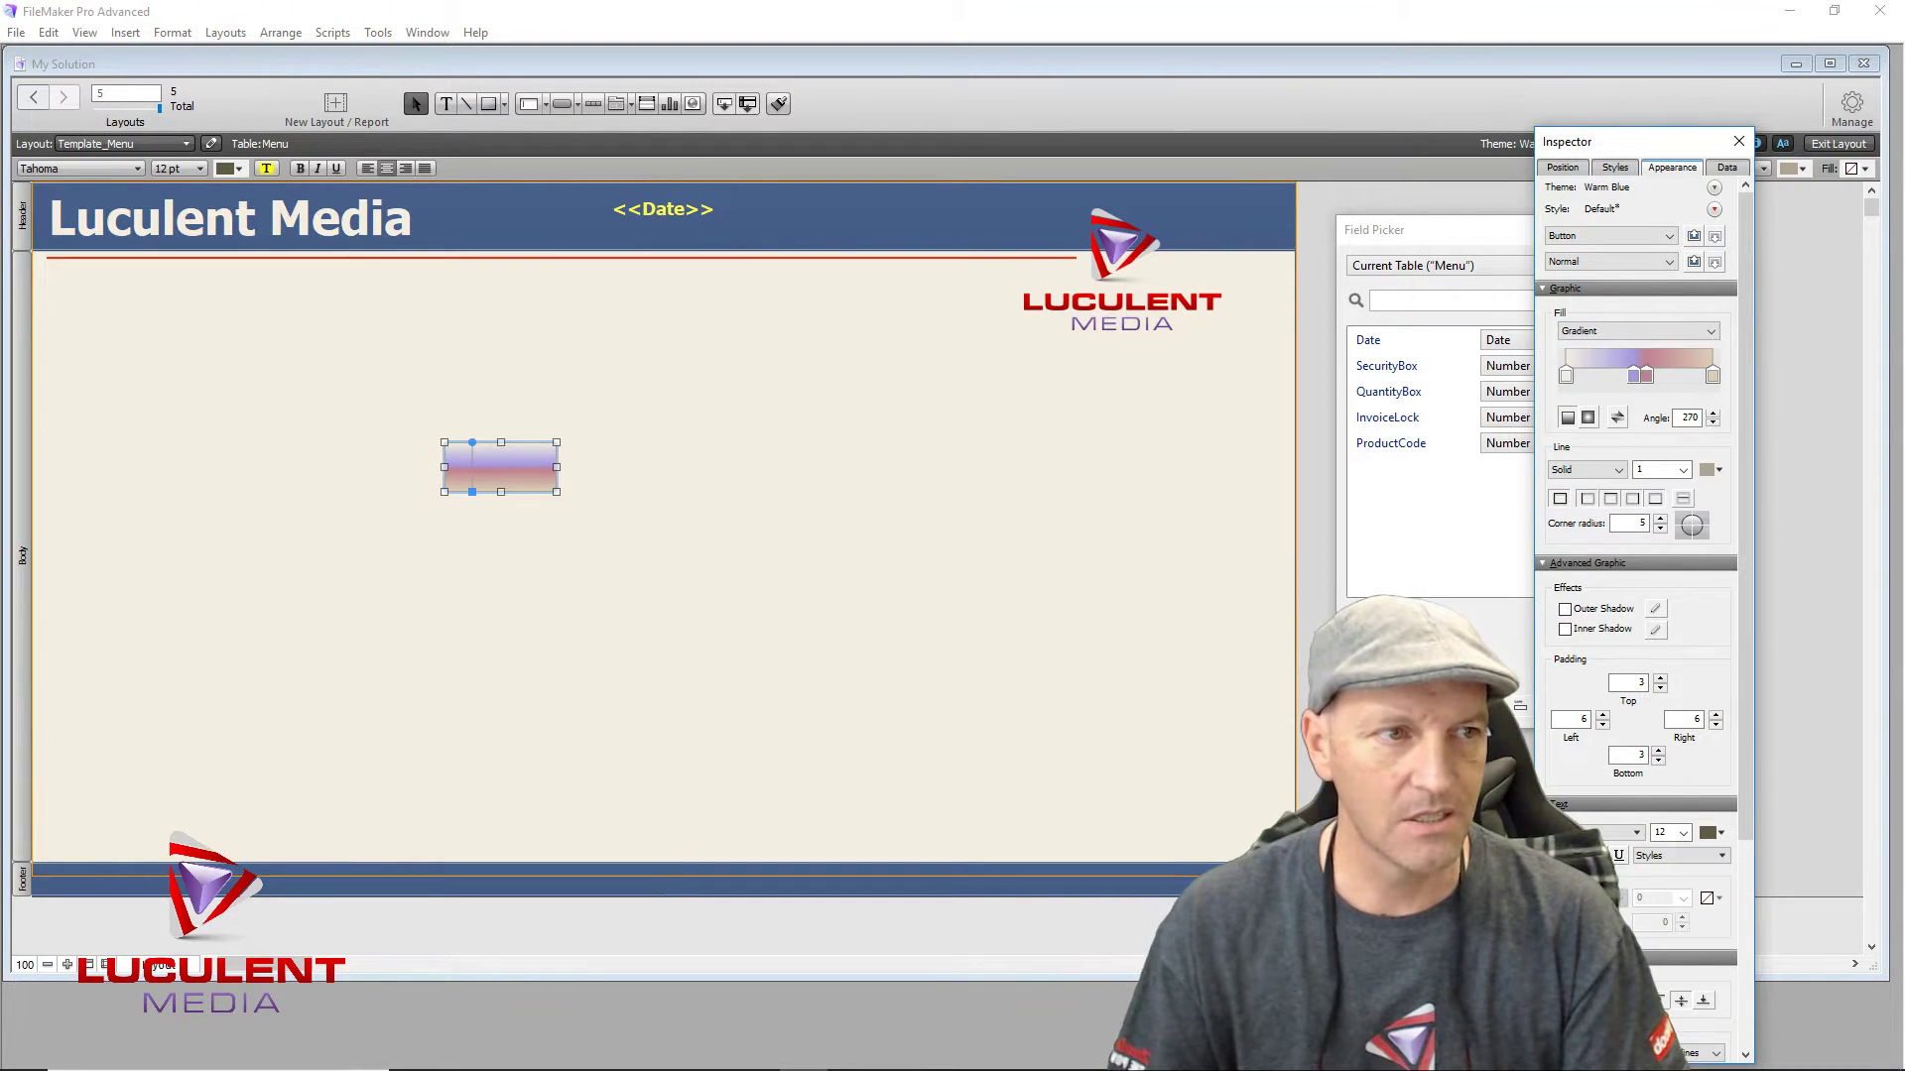
left_click(1713, 376)
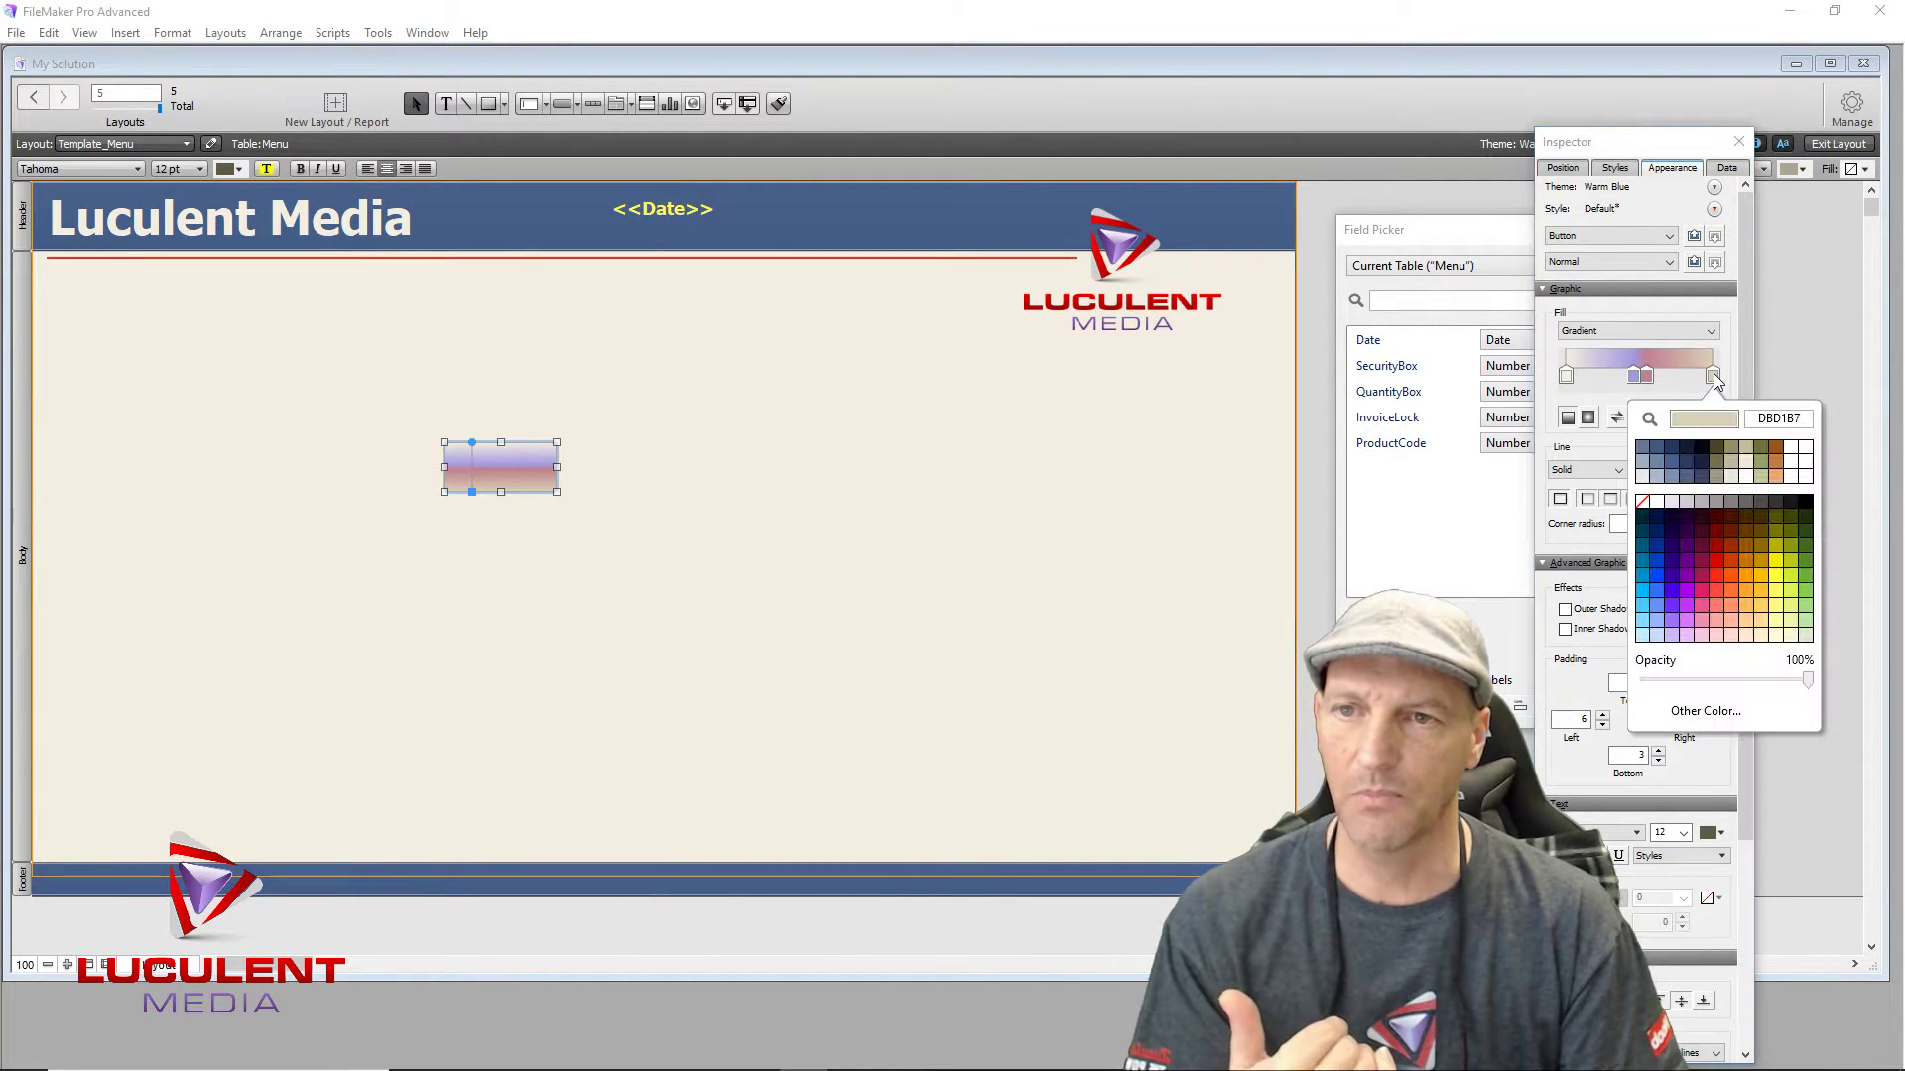
left_click(1795, 635)
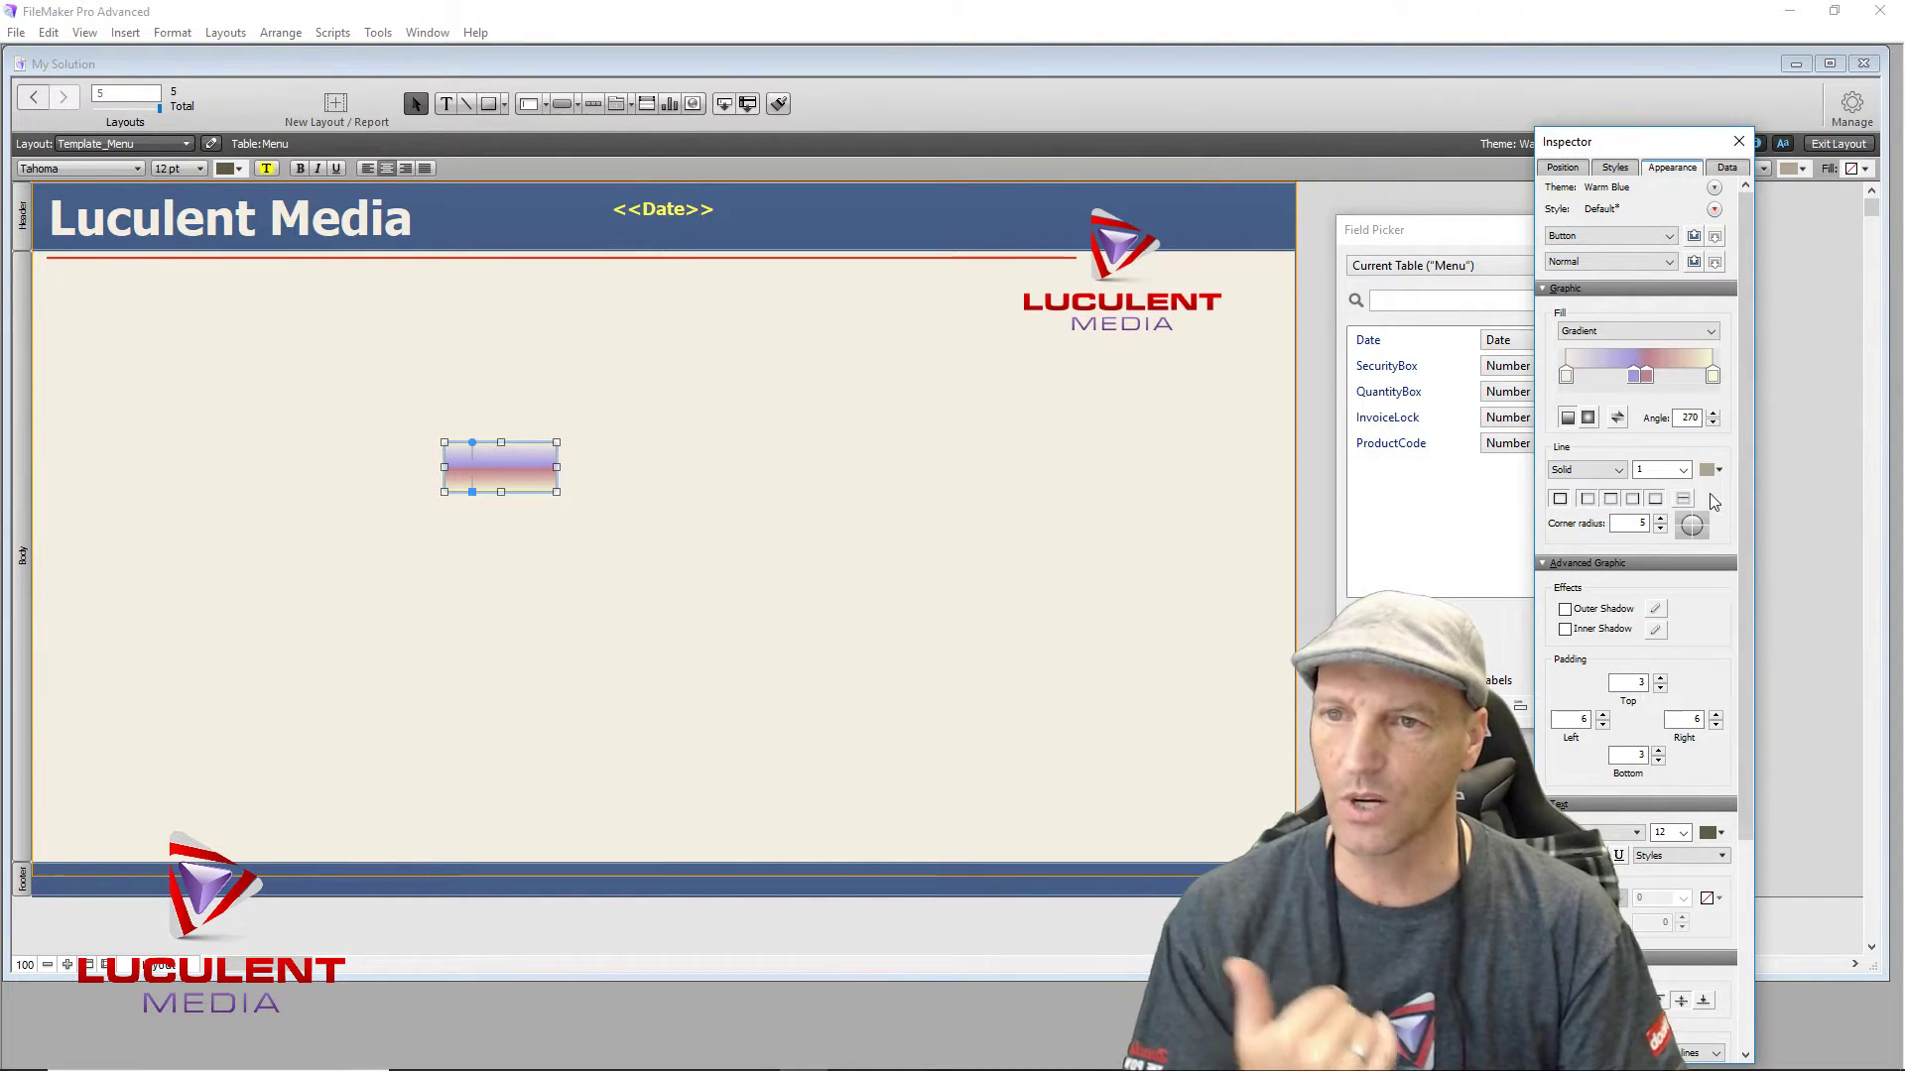
Step: Try pale yellow FFFCAB, tan C6BC95 and yellow FFFA83 on the second middle stop of the button's gradient
left_click(1647, 377)
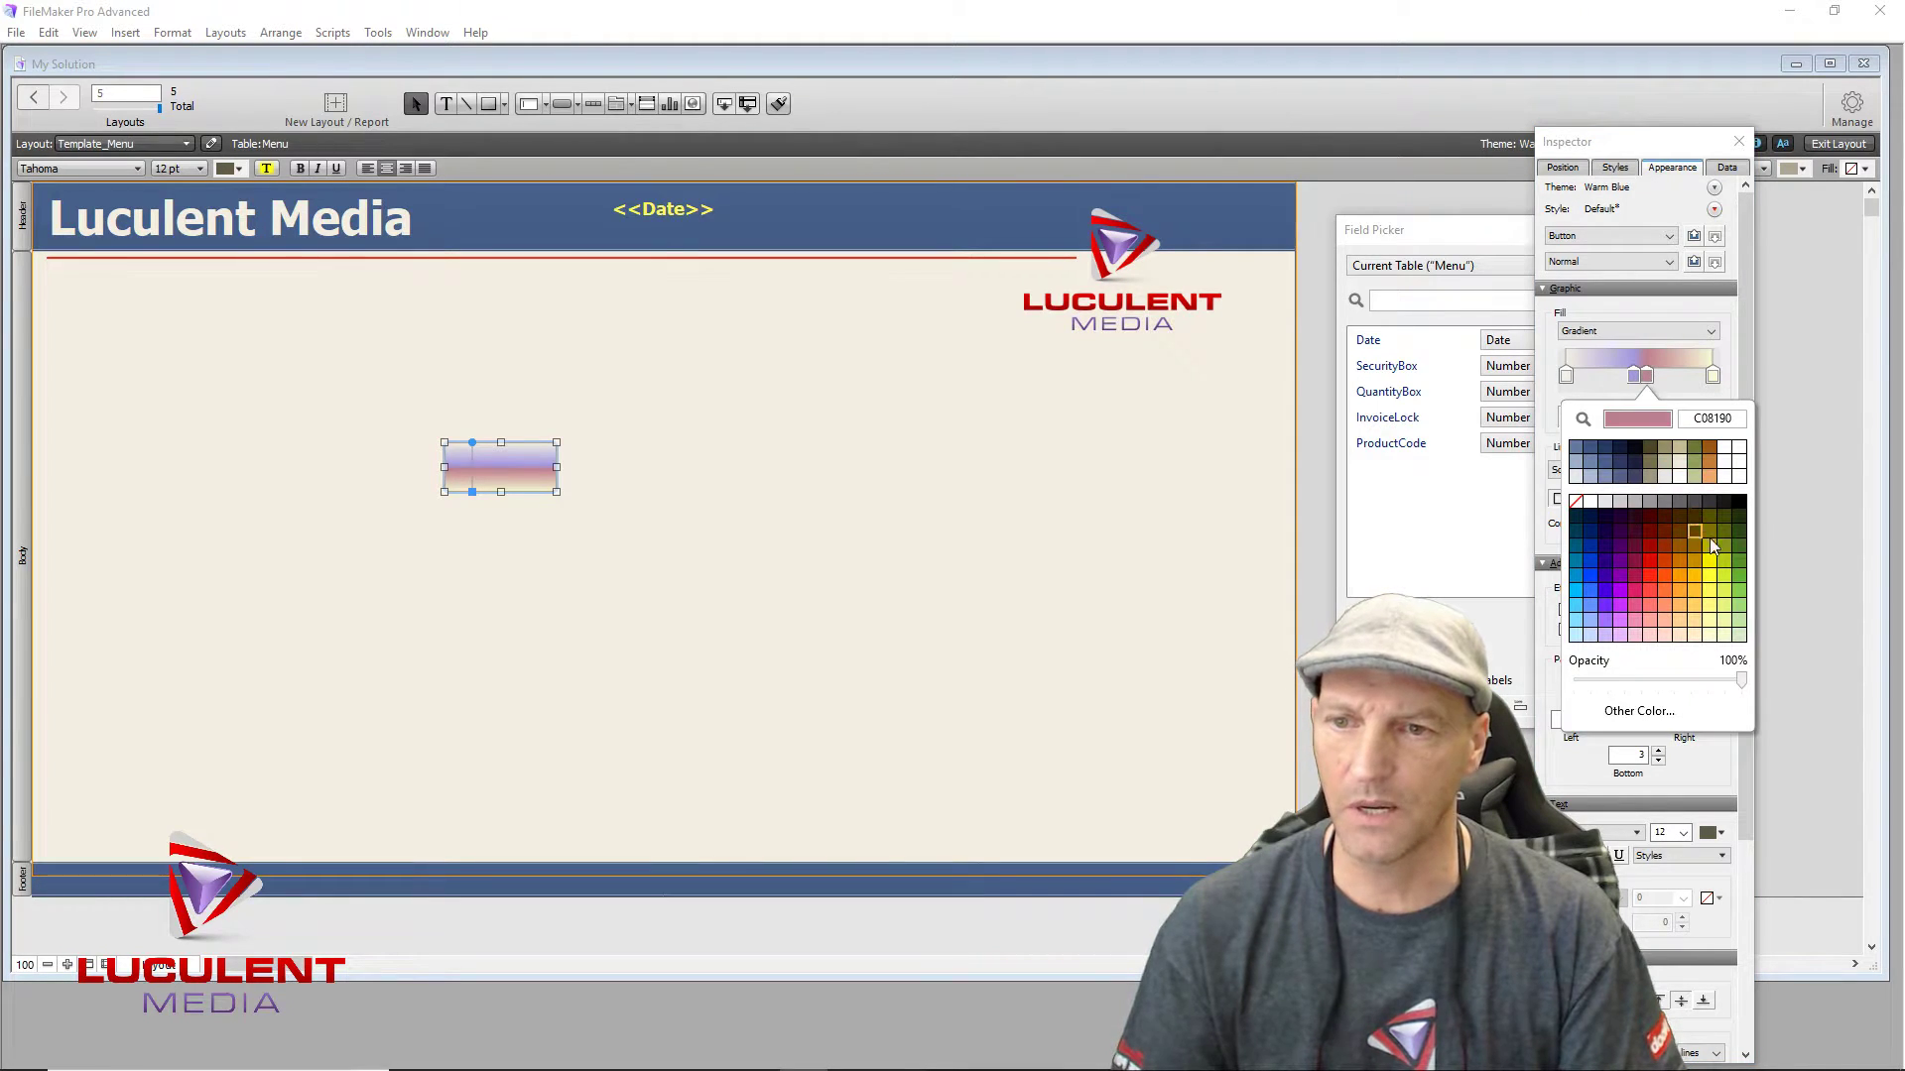
left_click(1712, 622)
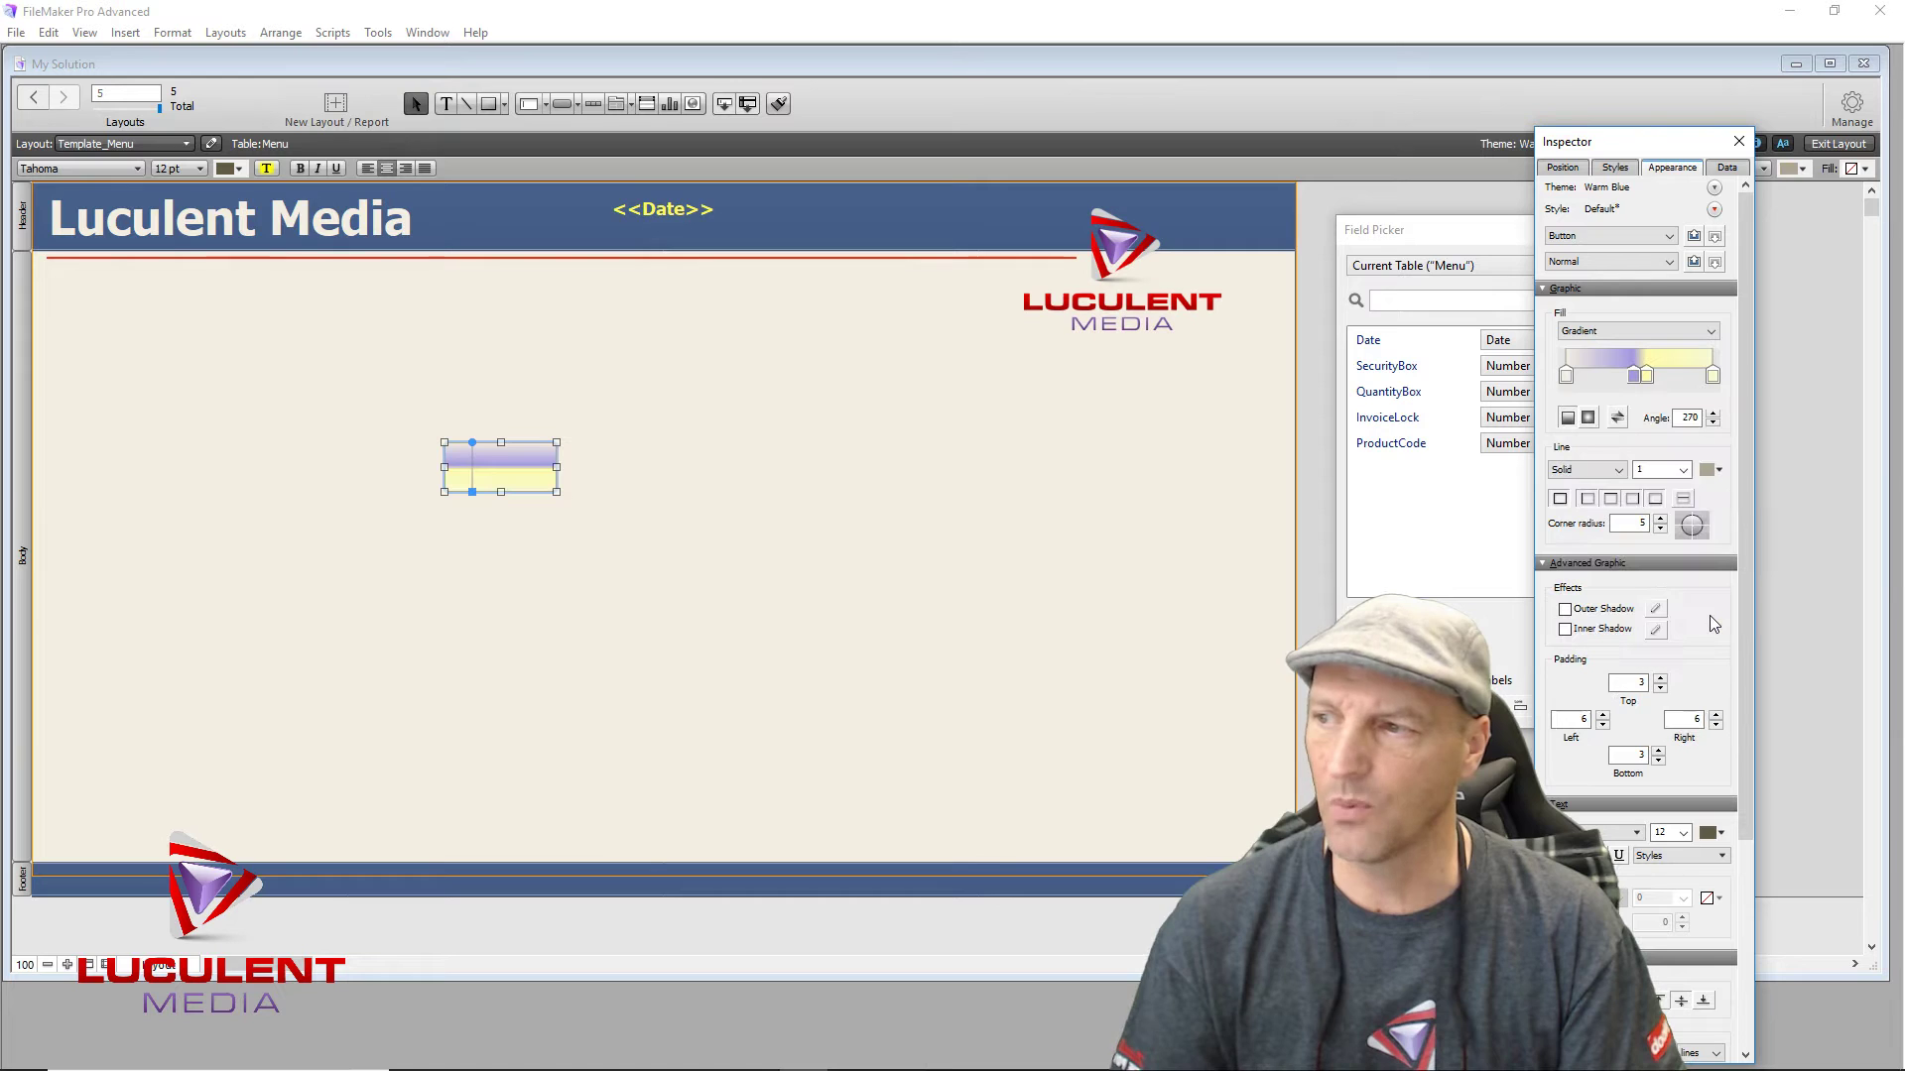
left_click(1647, 377)
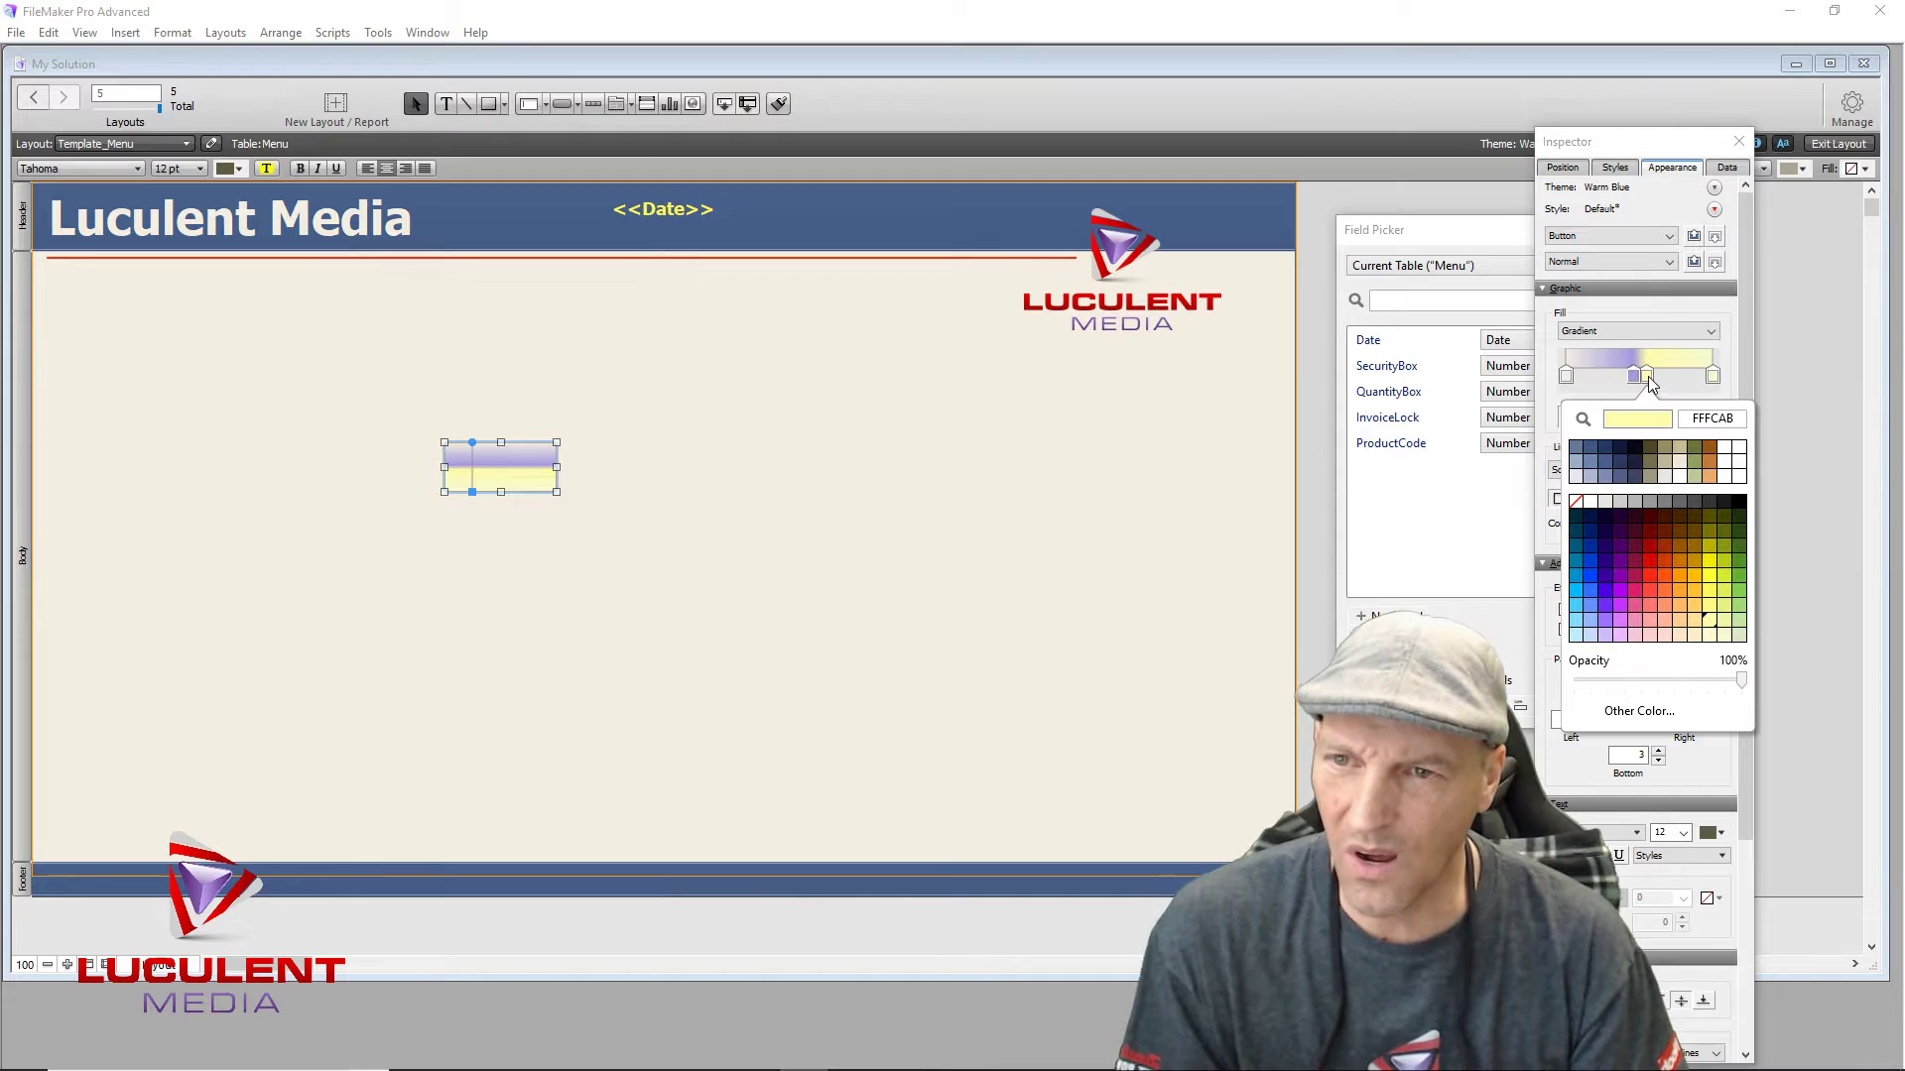
left_click(1678, 453)
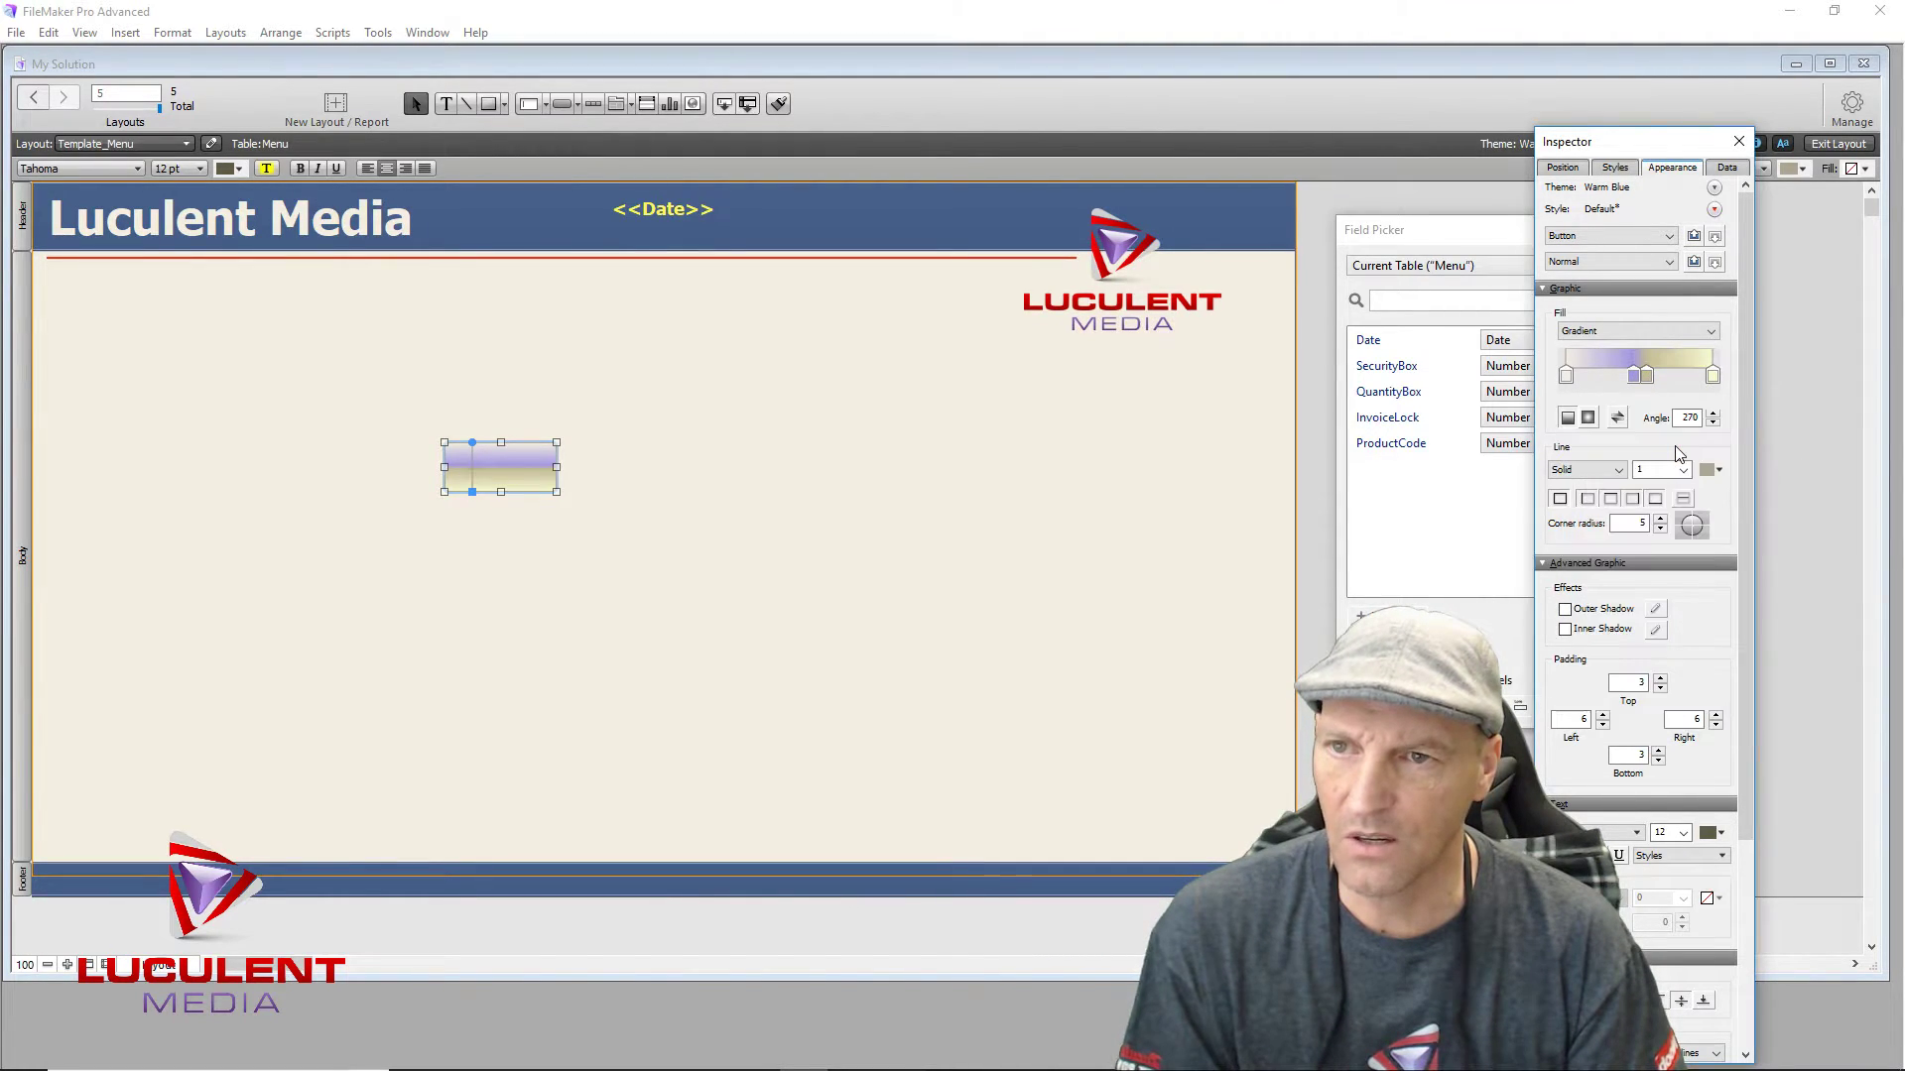
left_click(1647, 374)
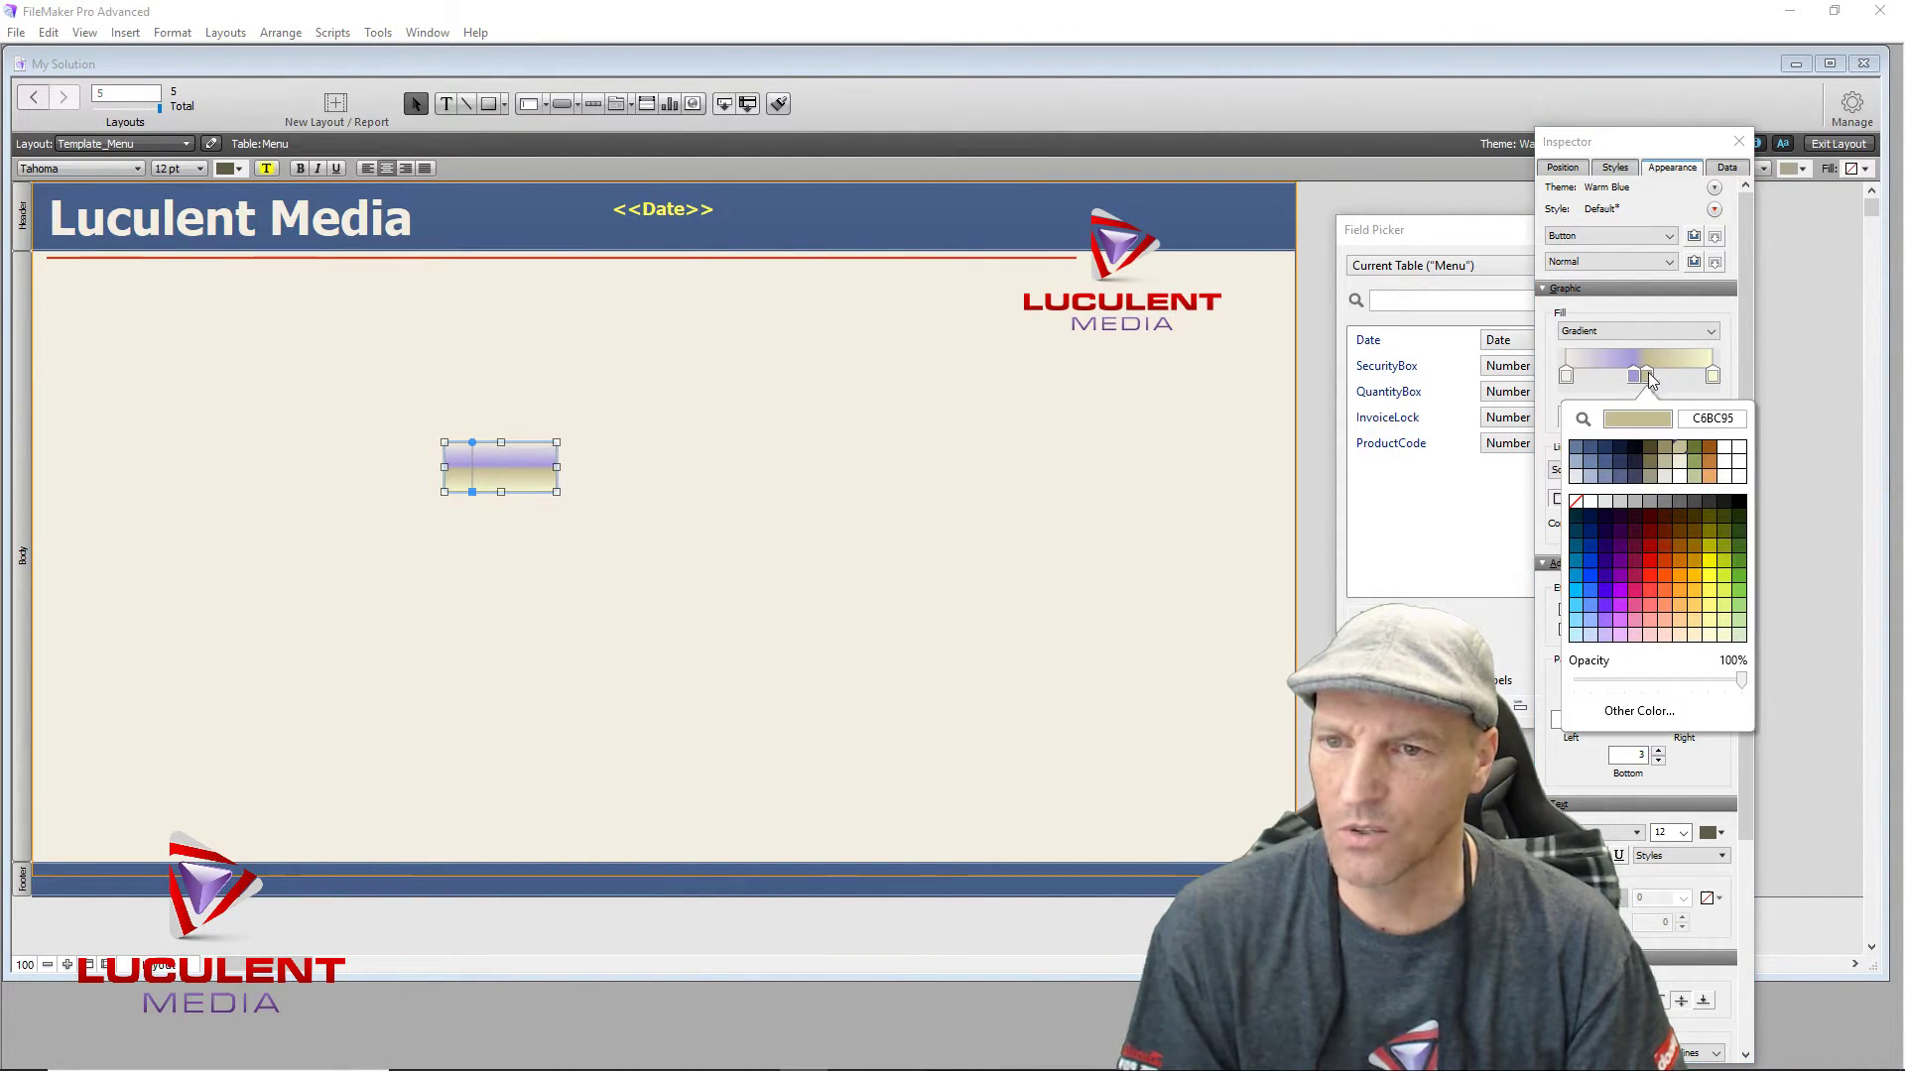
left_click(1710, 607)
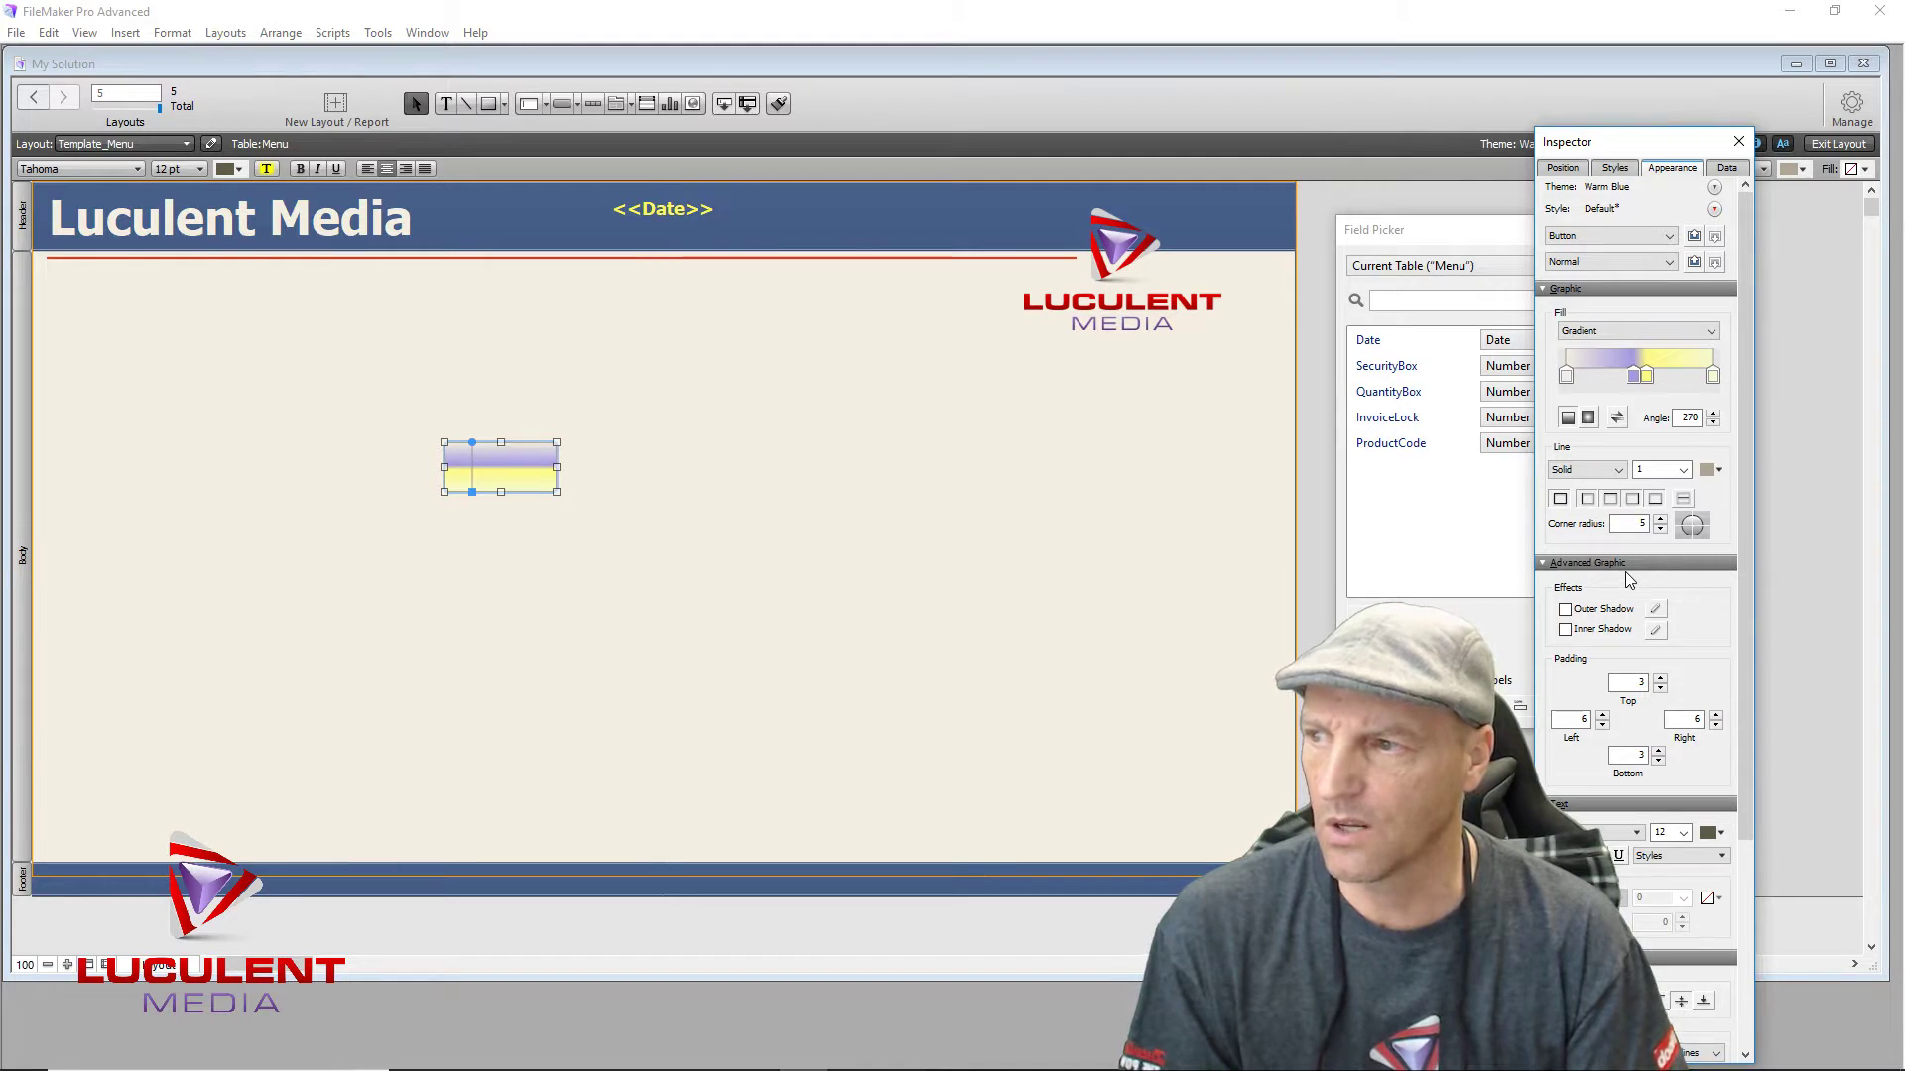
Step: Set the first middle stop of the button's gradient to light orange after trying E7E7E3, EAAA6B and FED1CF
left_click(1632, 373)
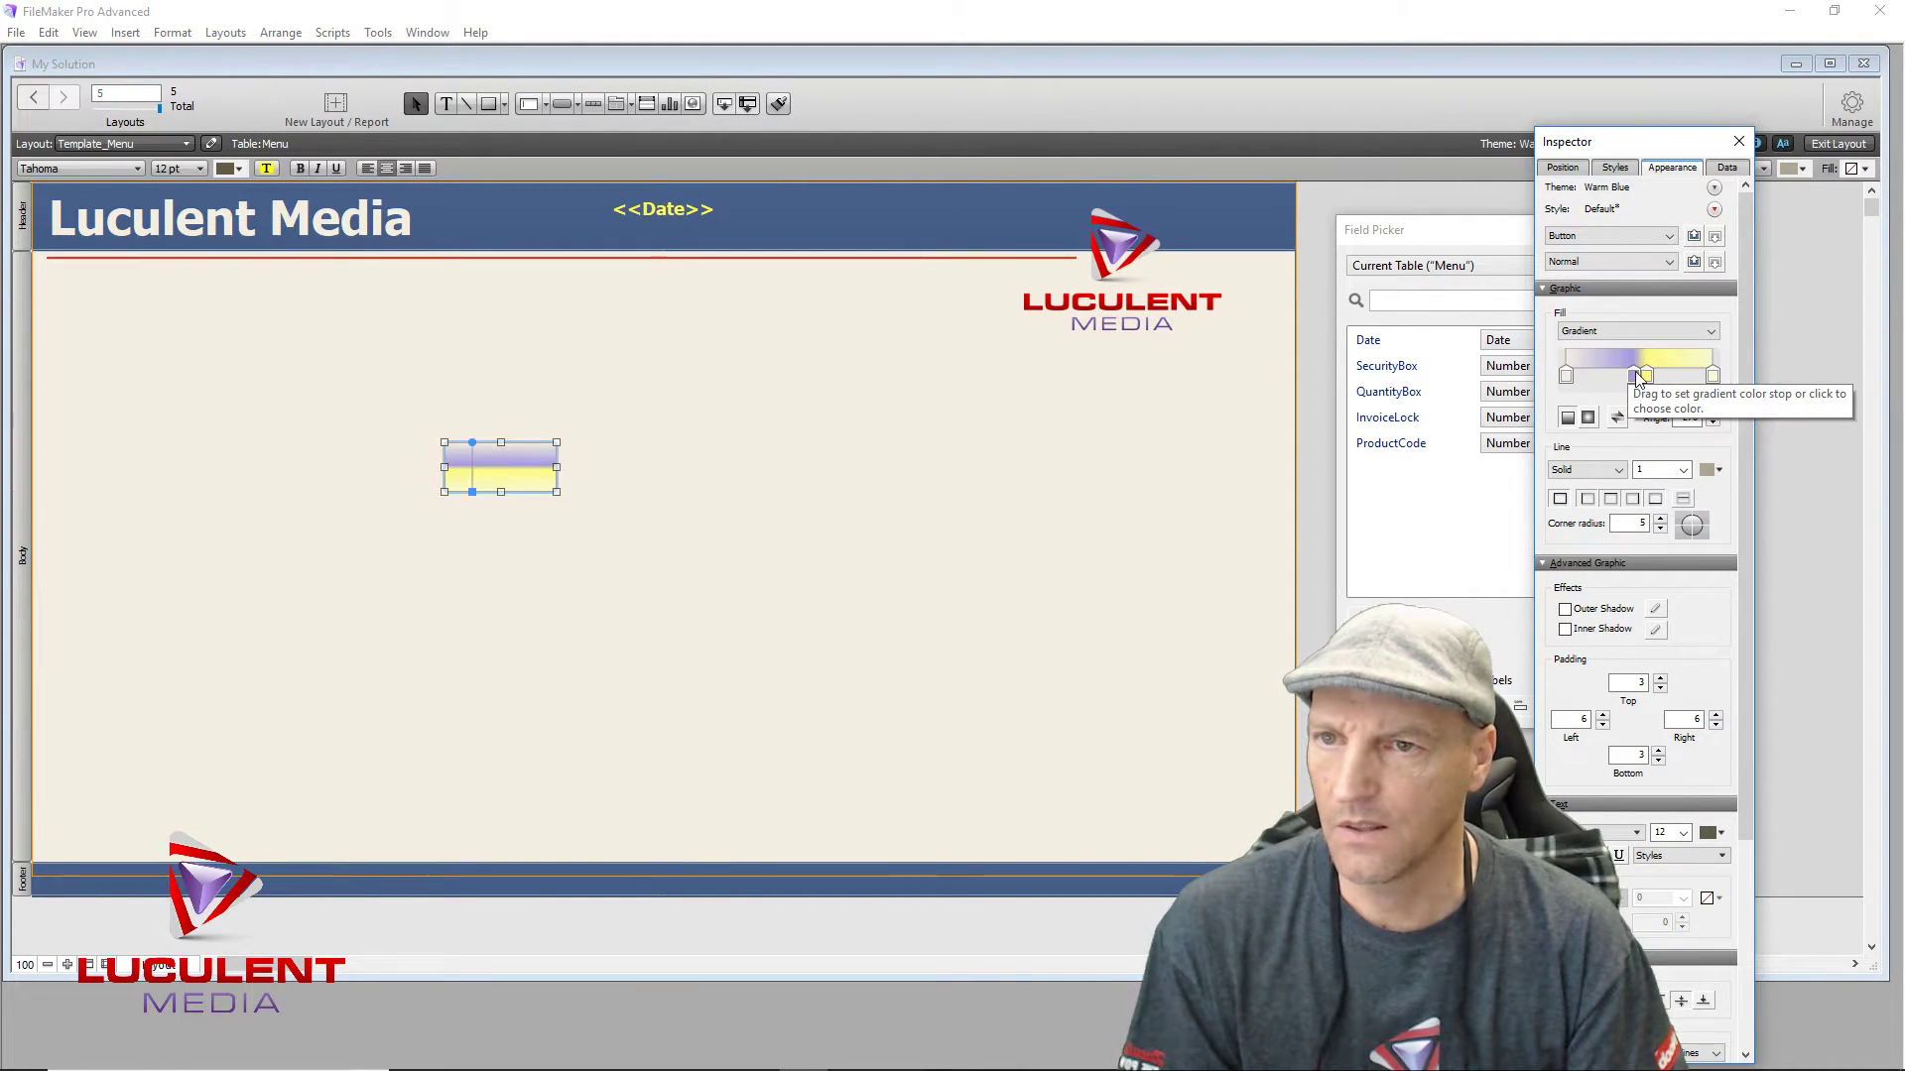
left_click(1634, 374)
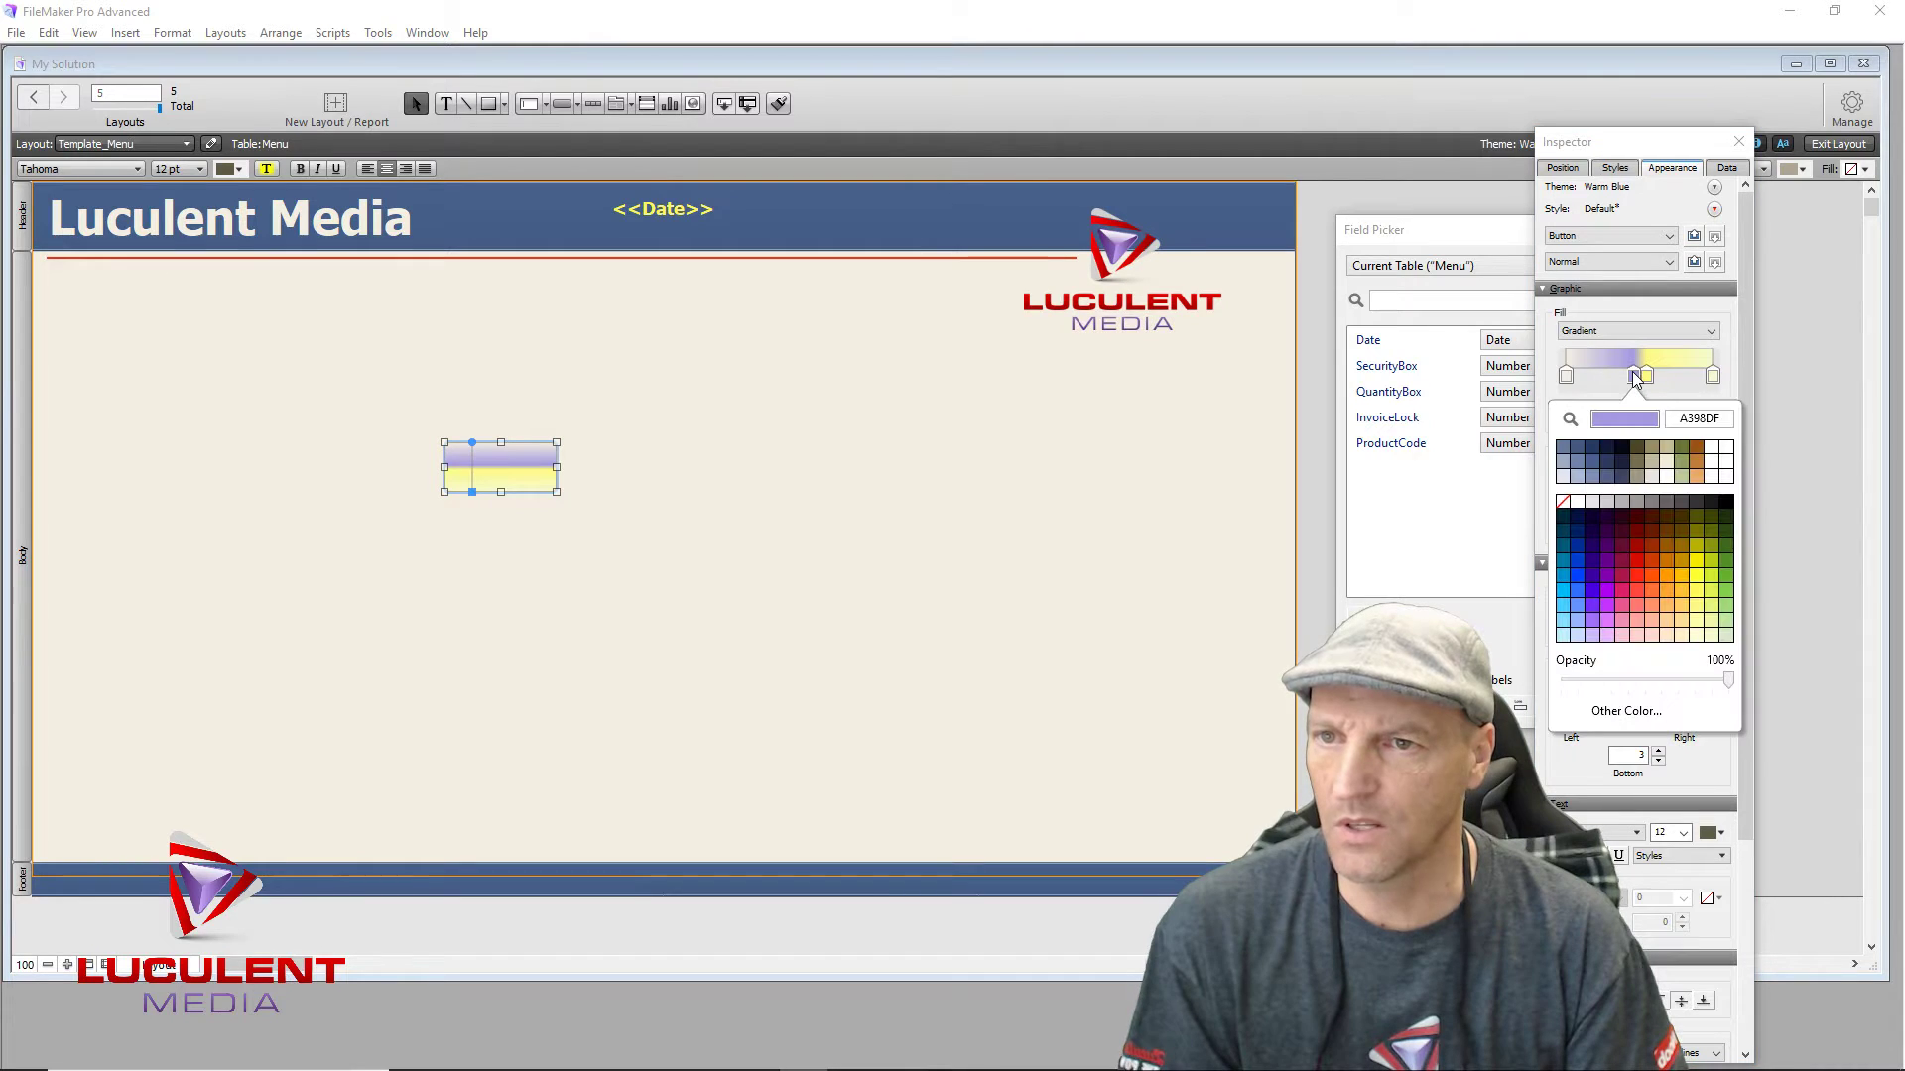
left_click(1653, 476)
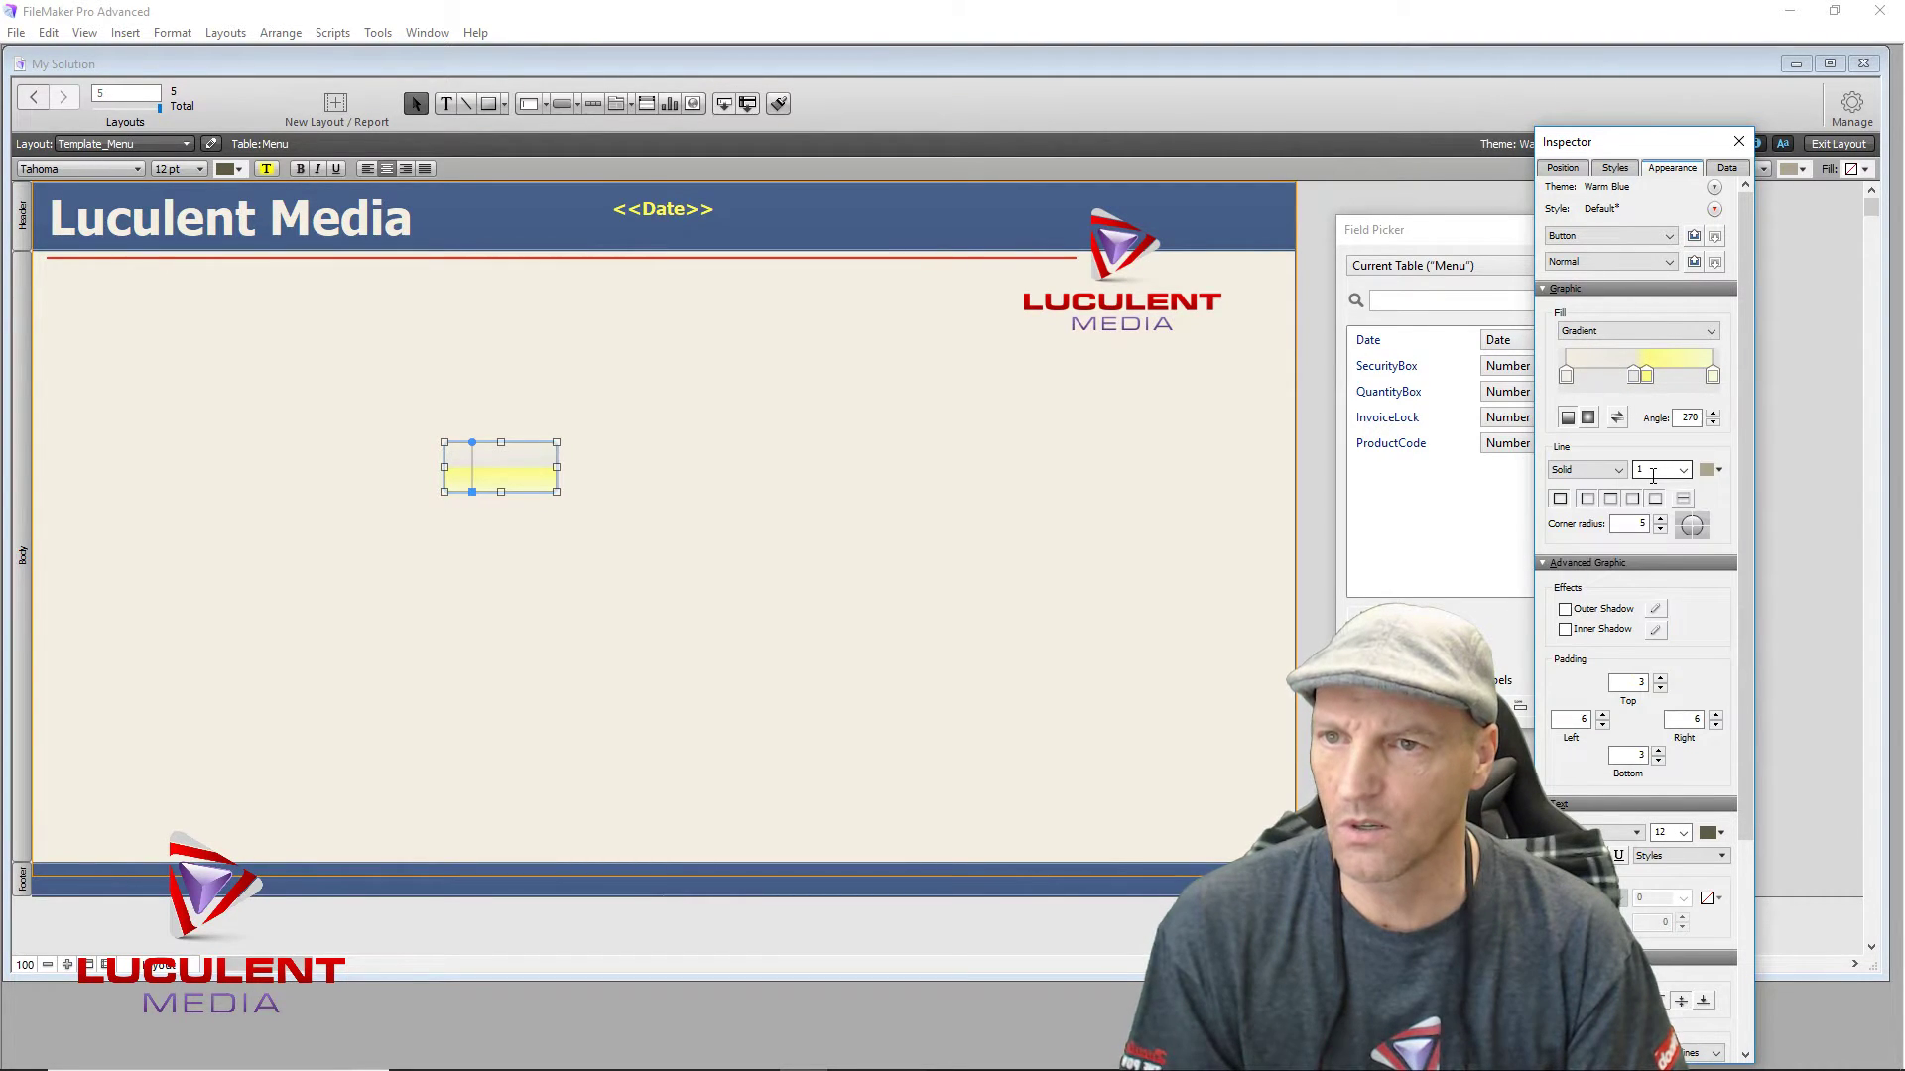
left_click(1638, 375)
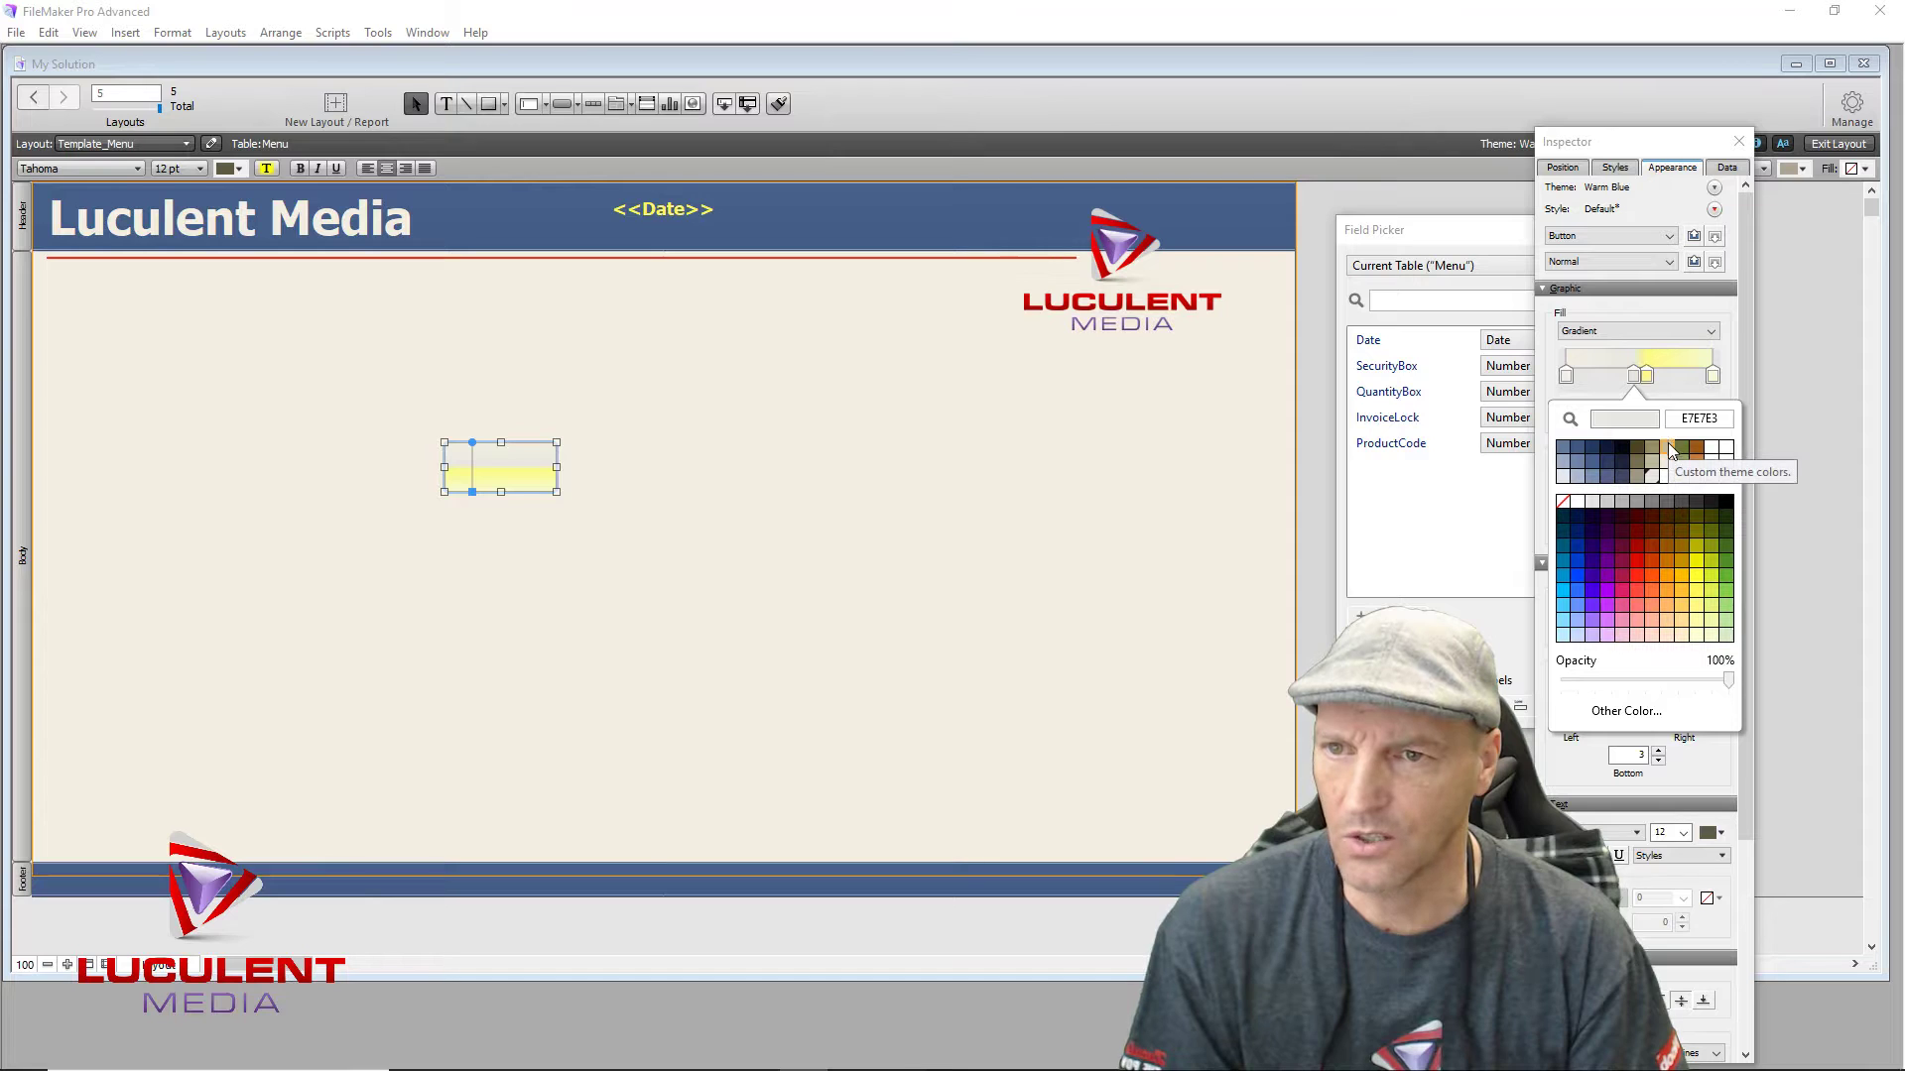
left_click(1699, 475)
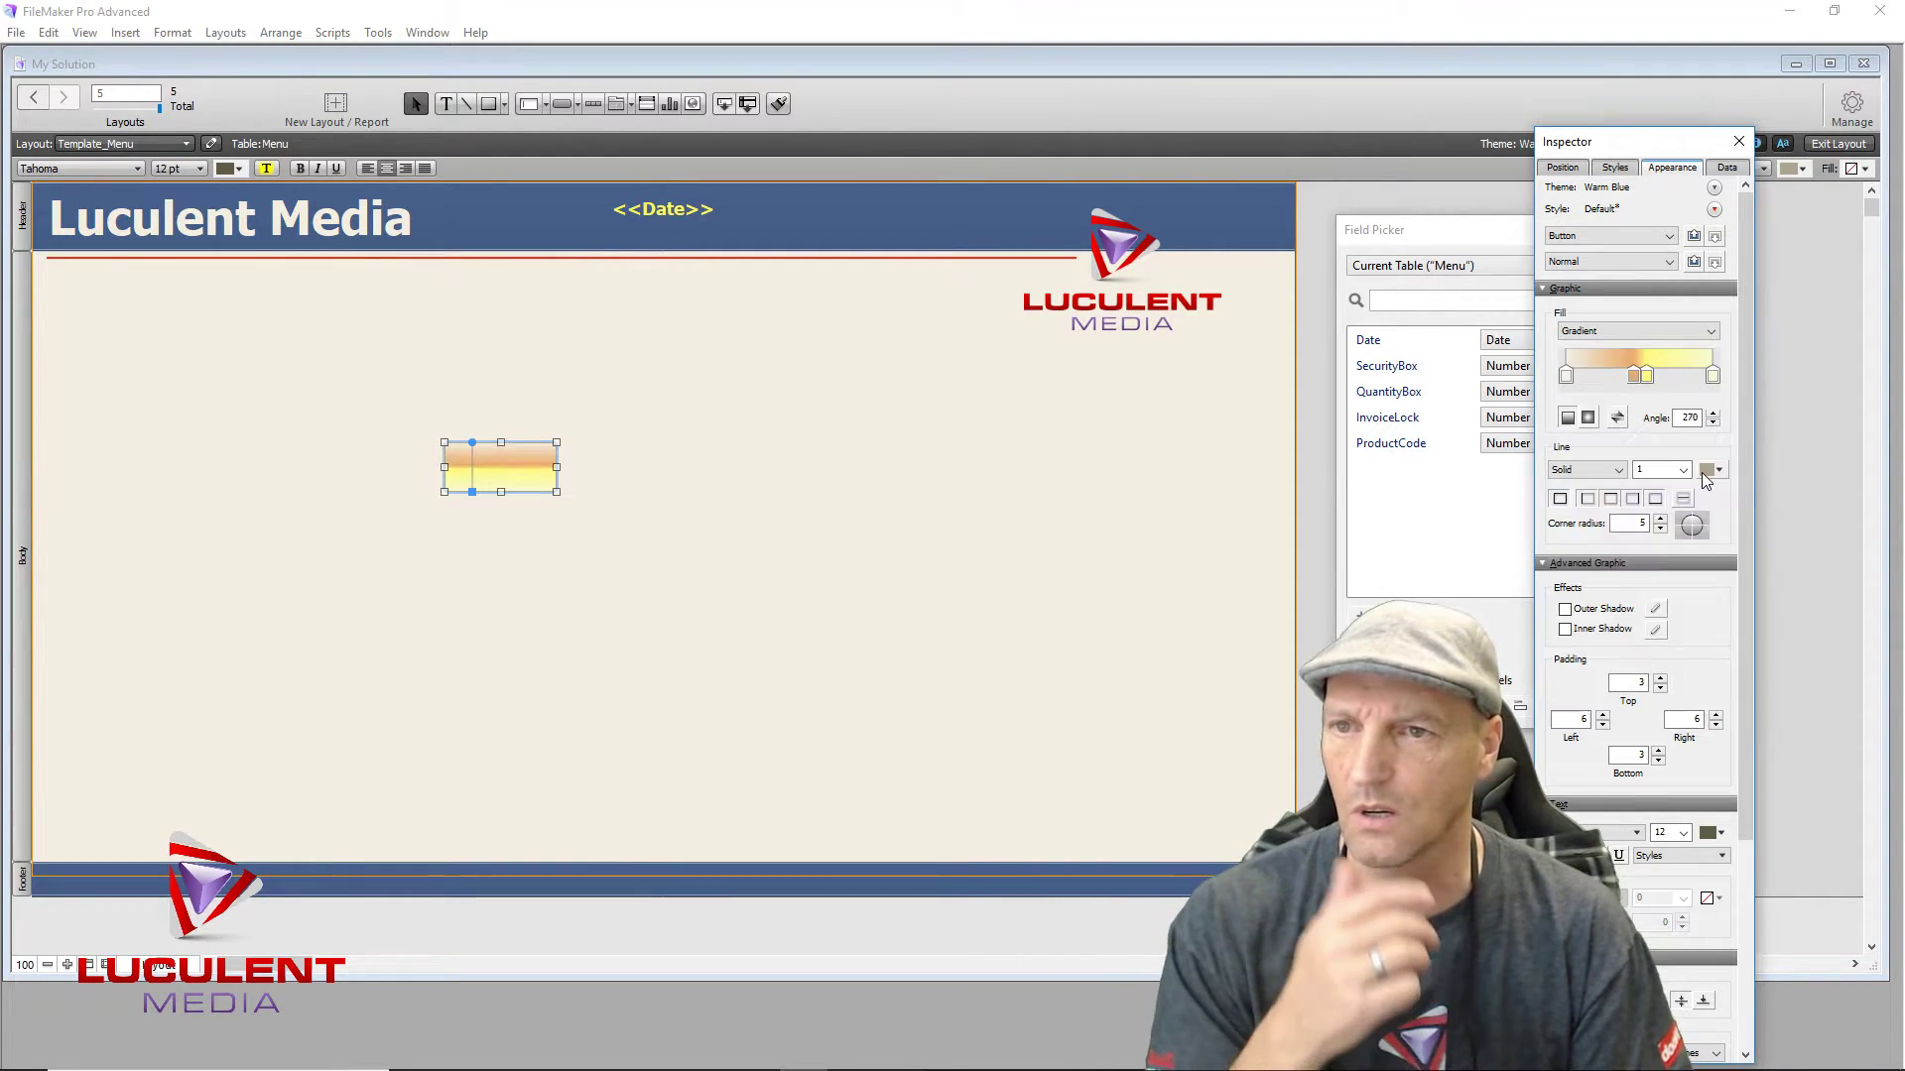
left_click(1634, 375)
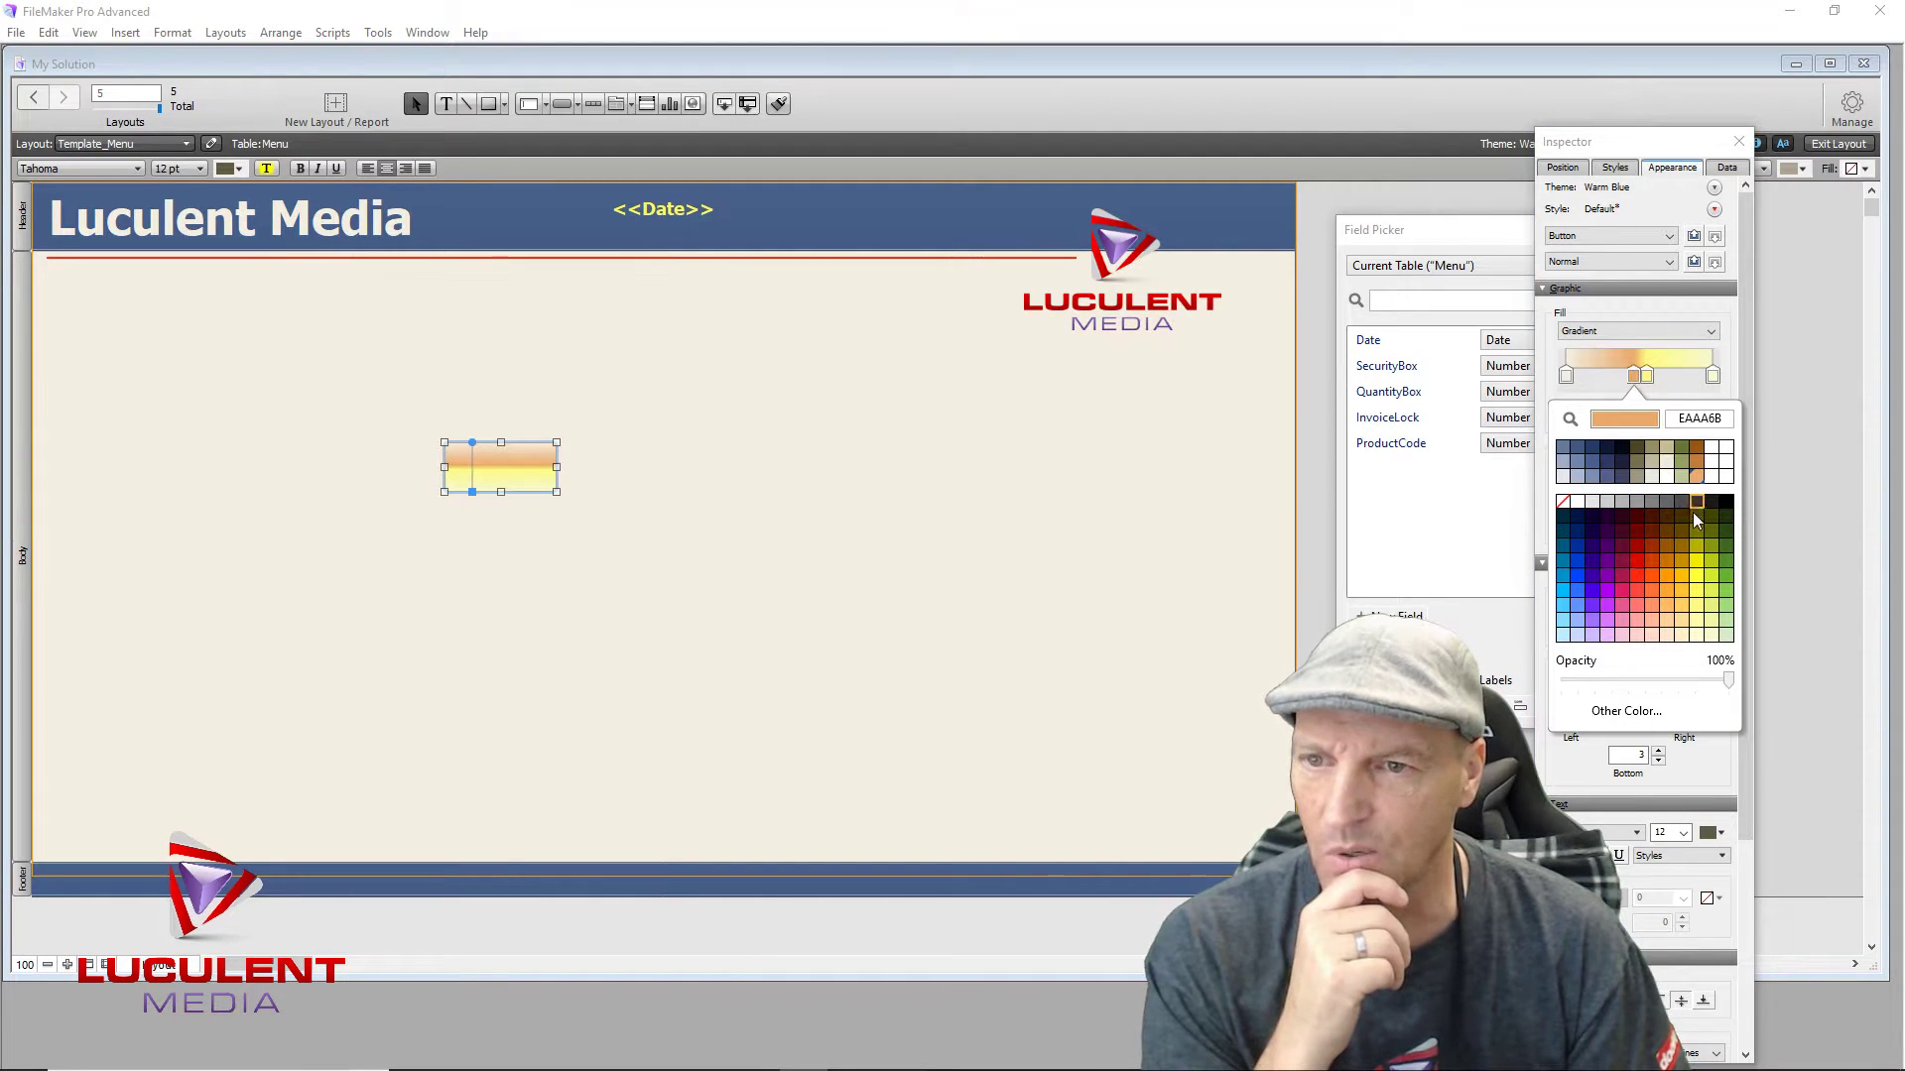
left_click(1637, 635)
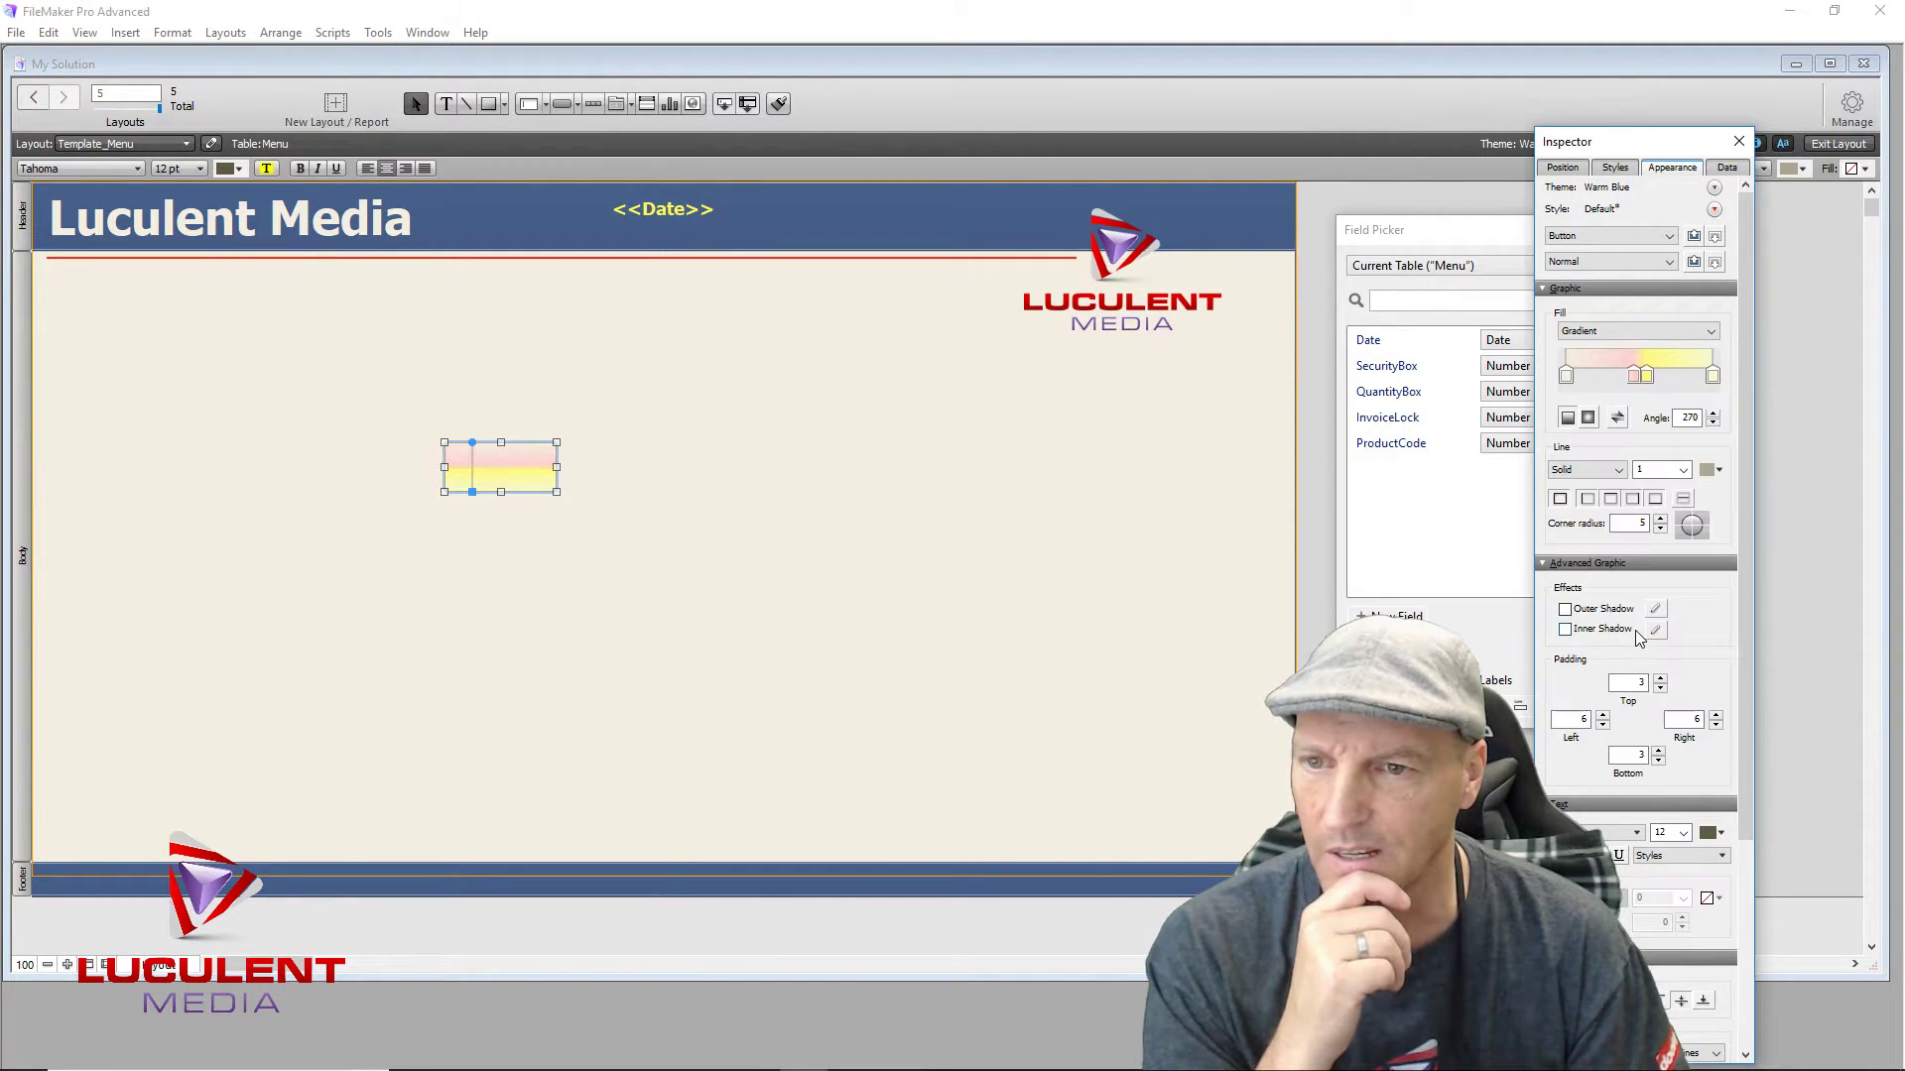
left_click(1636, 377)
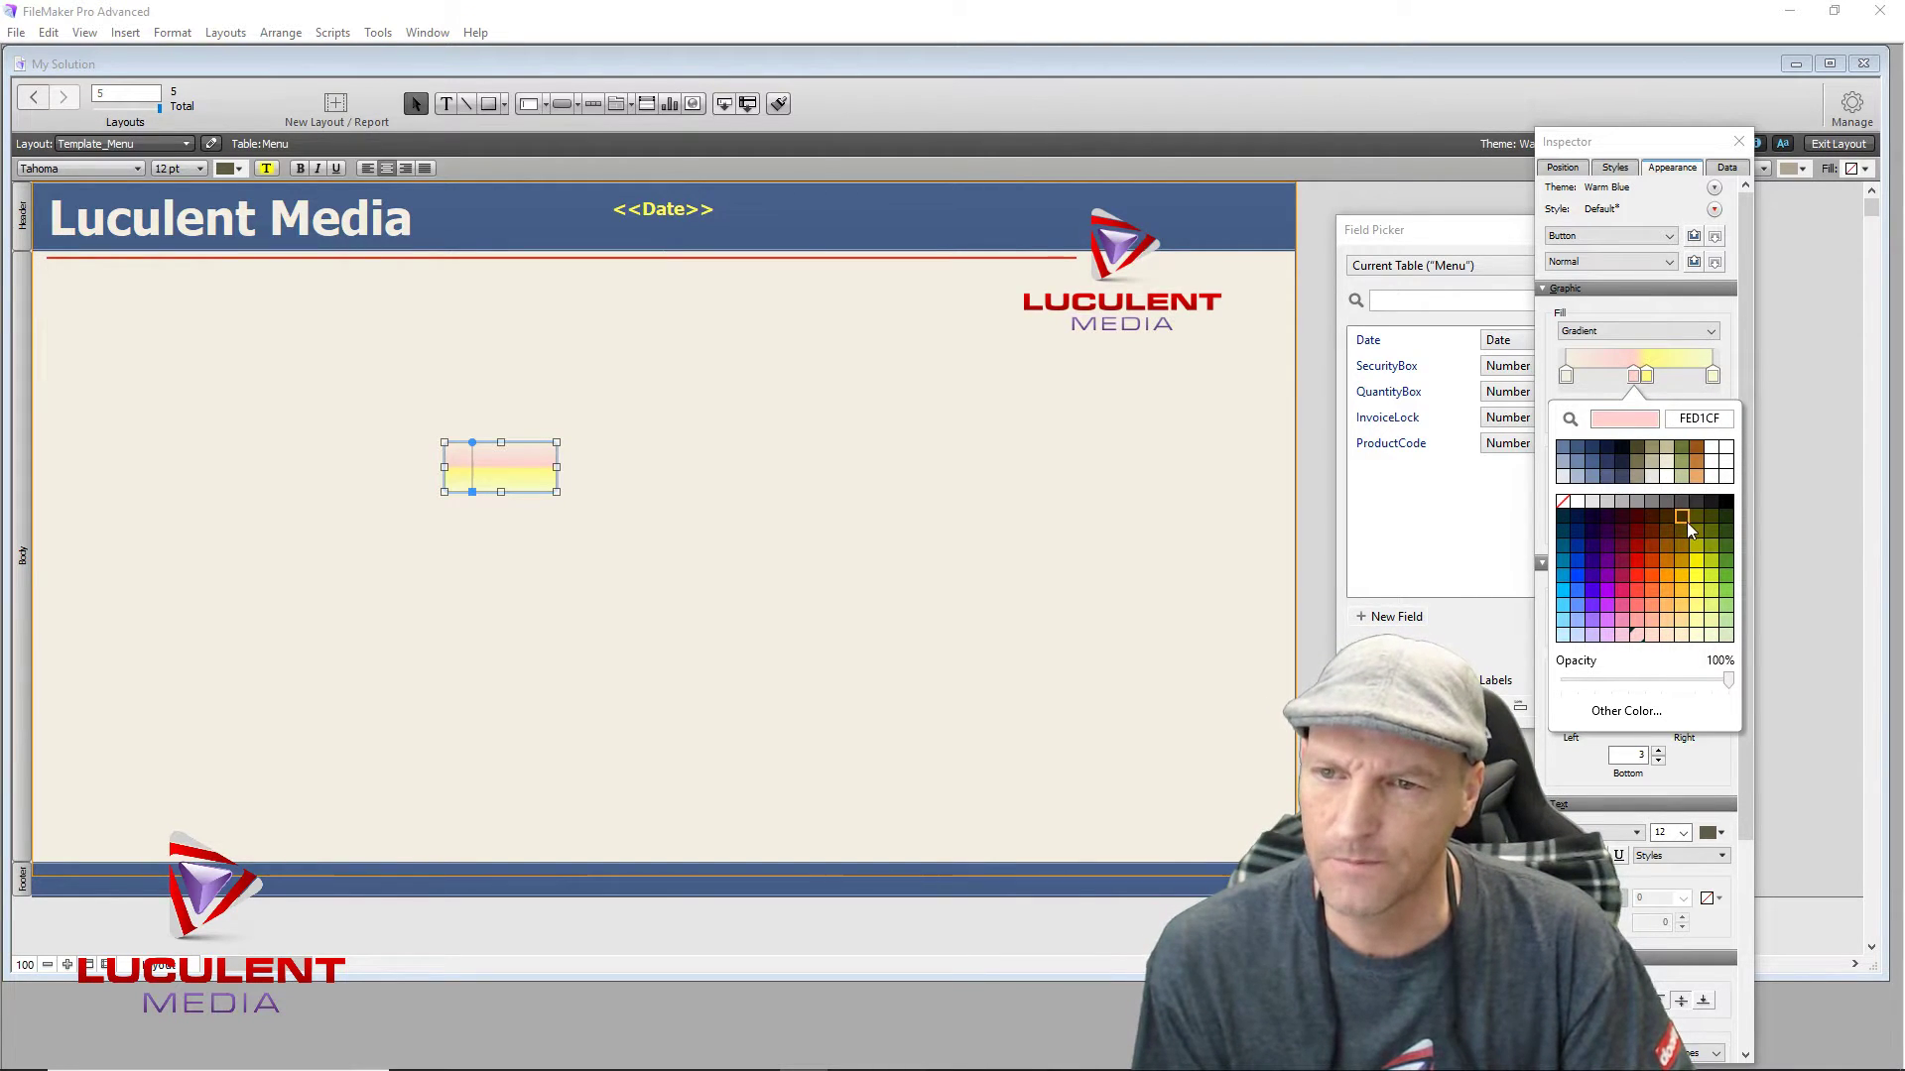
left_click(1685, 629)
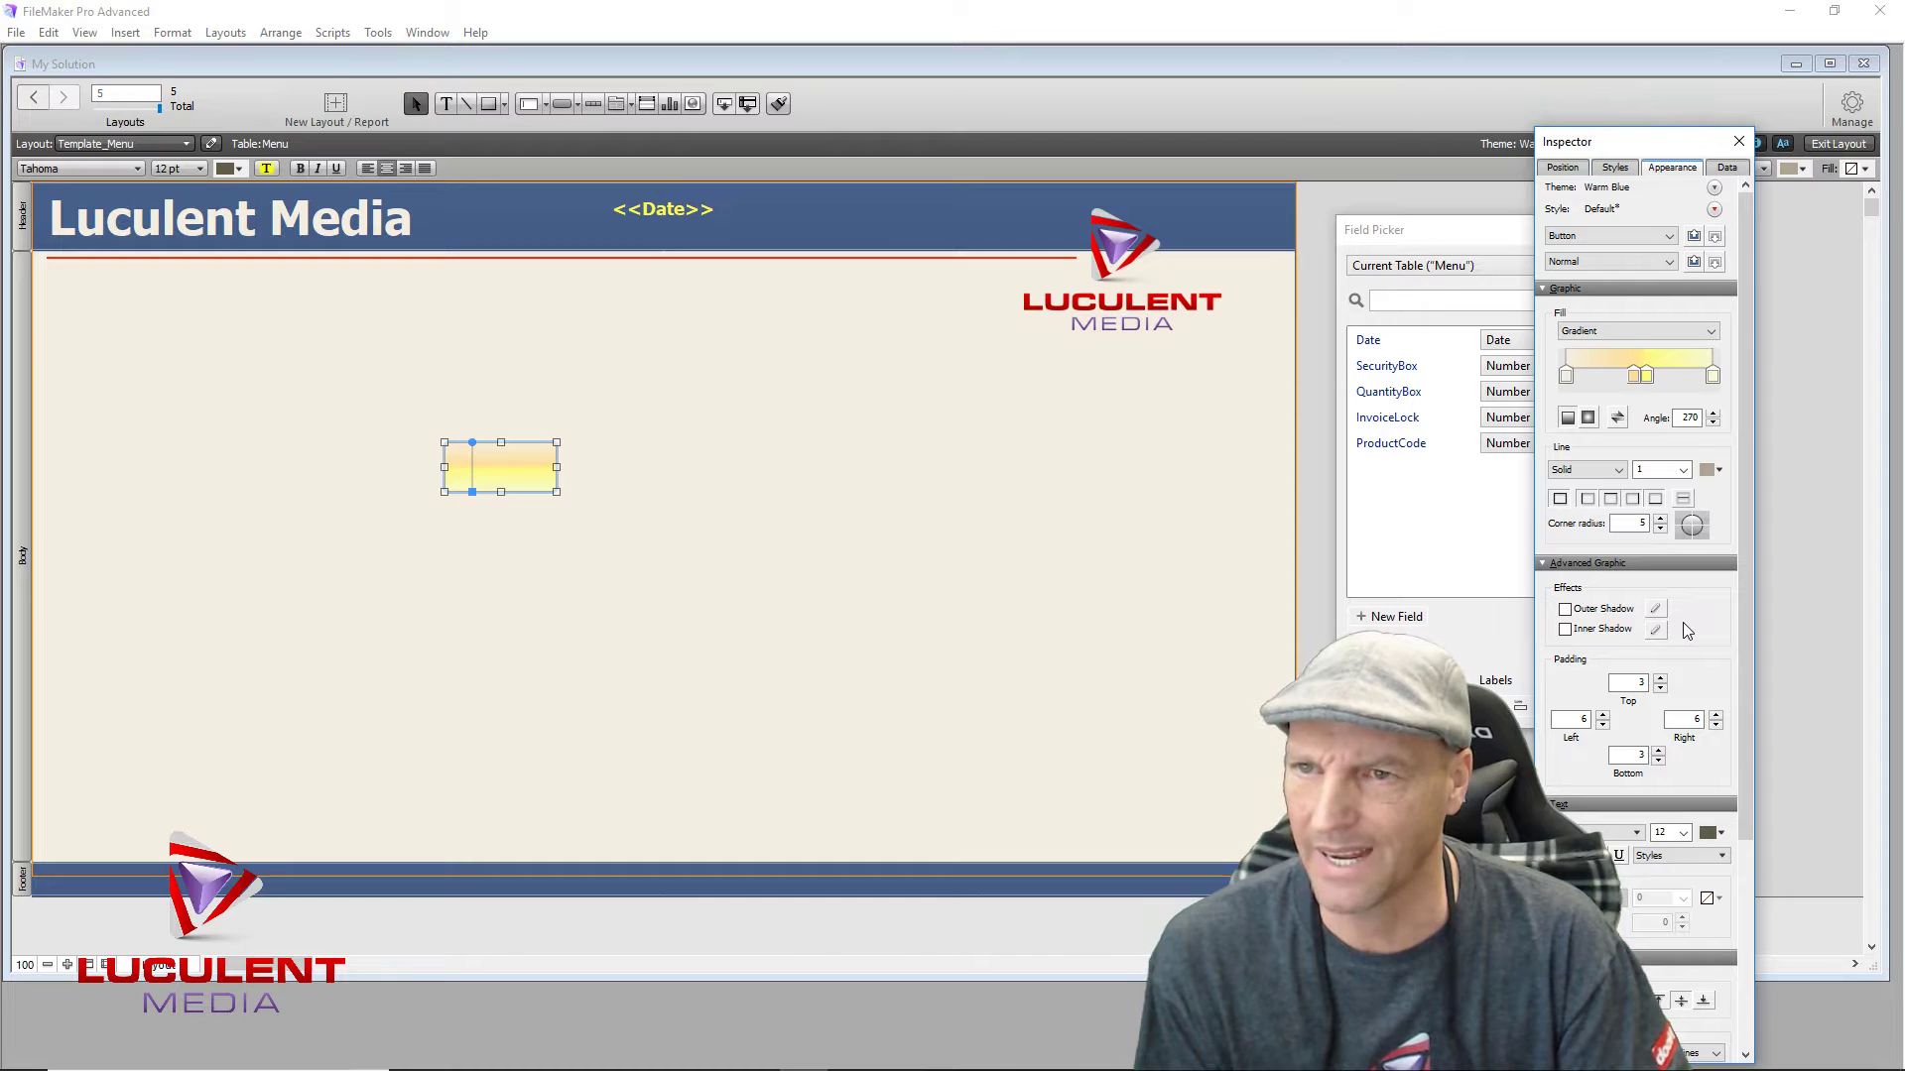
Step: Recolor the second middle gradient stop with light orange FEDF98 and bright yellow FFFF33, and reopen its color choices
left_click(1647, 377)
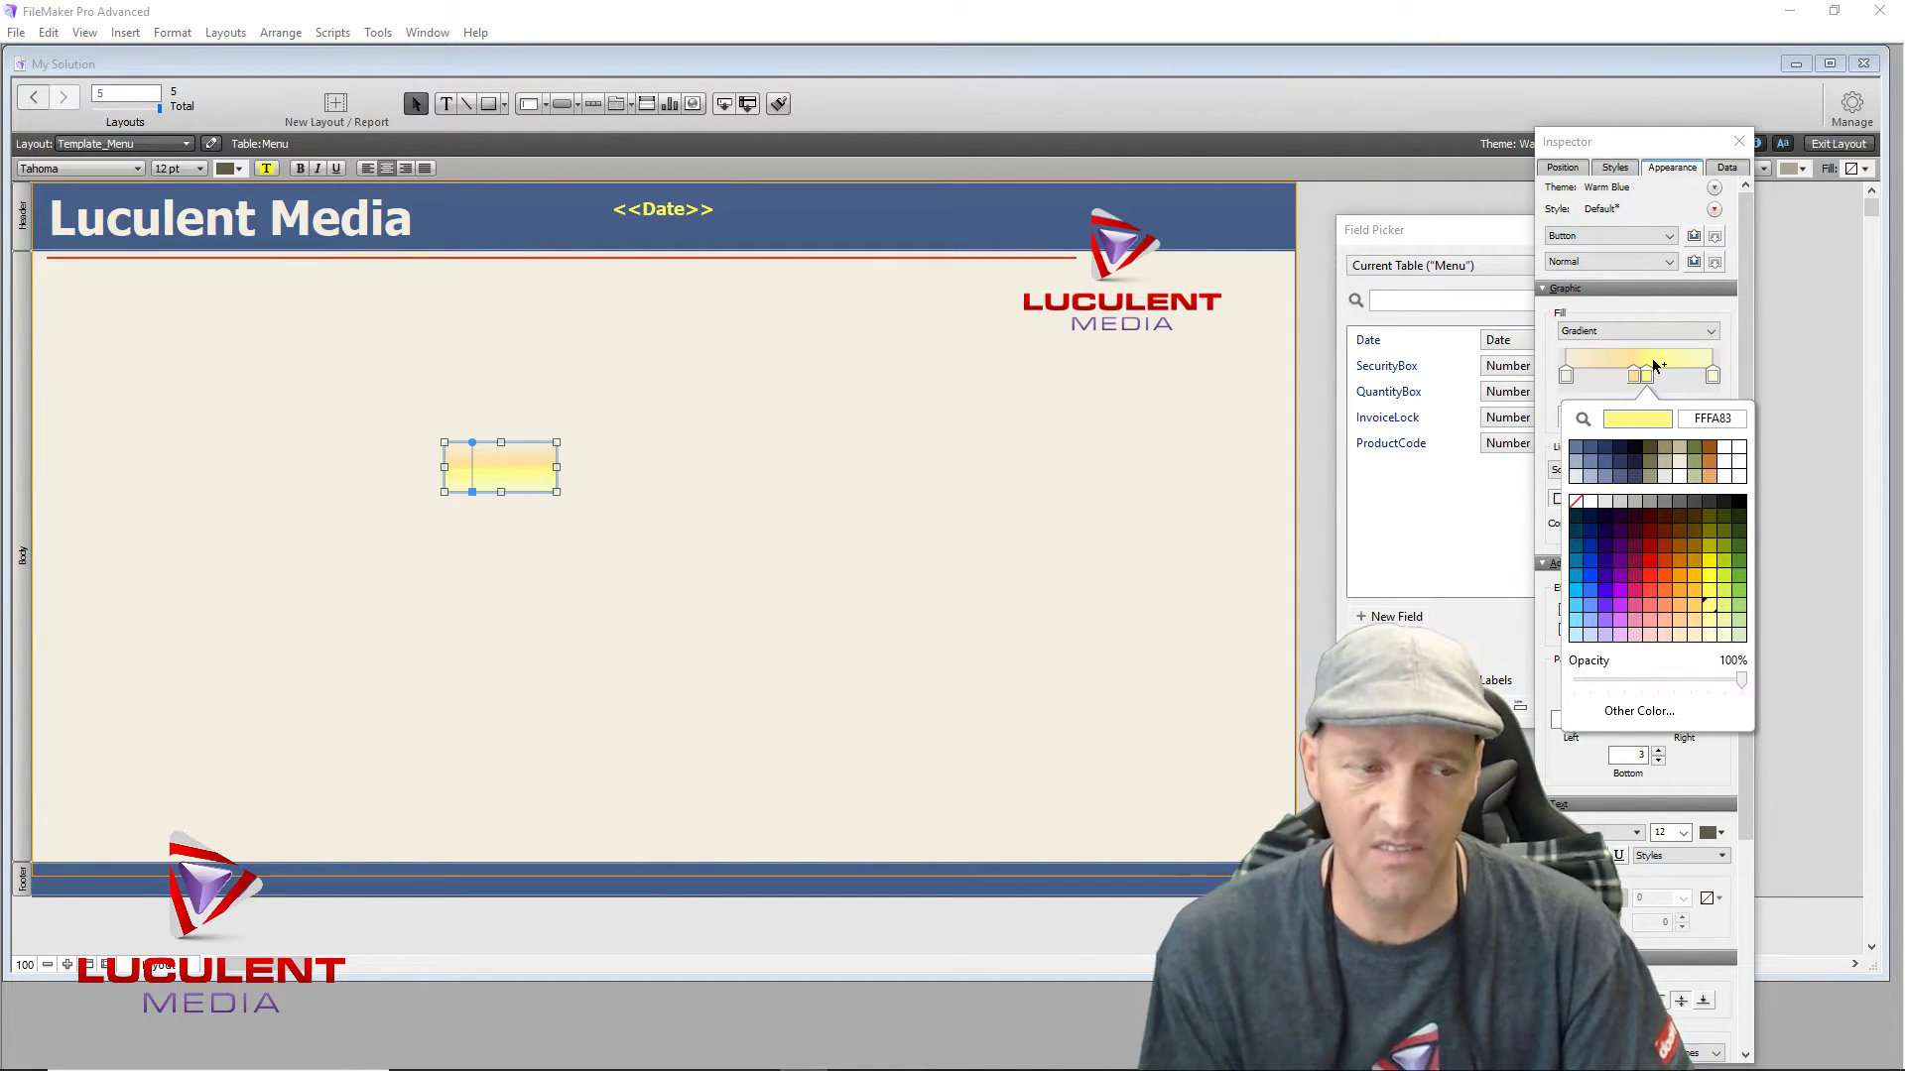
left_click(1695, 625)
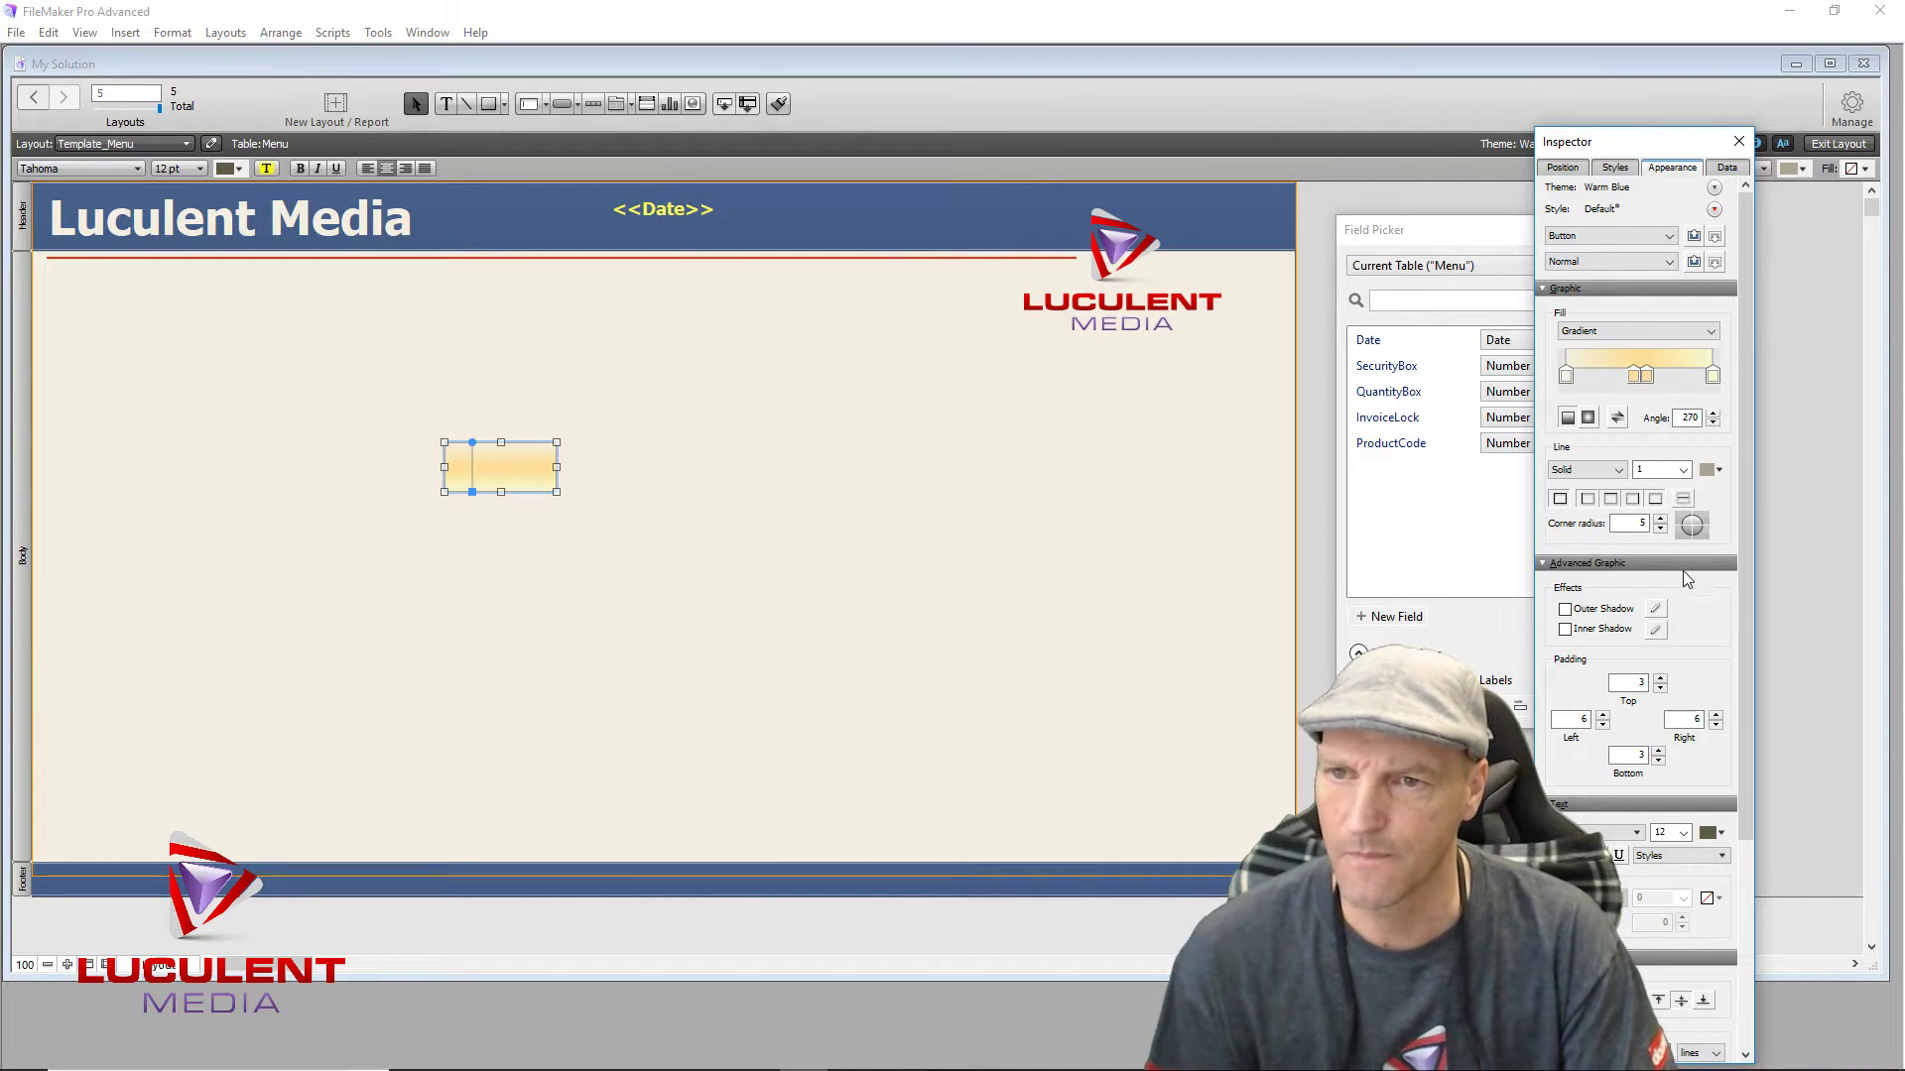
left_click(1647, 368)
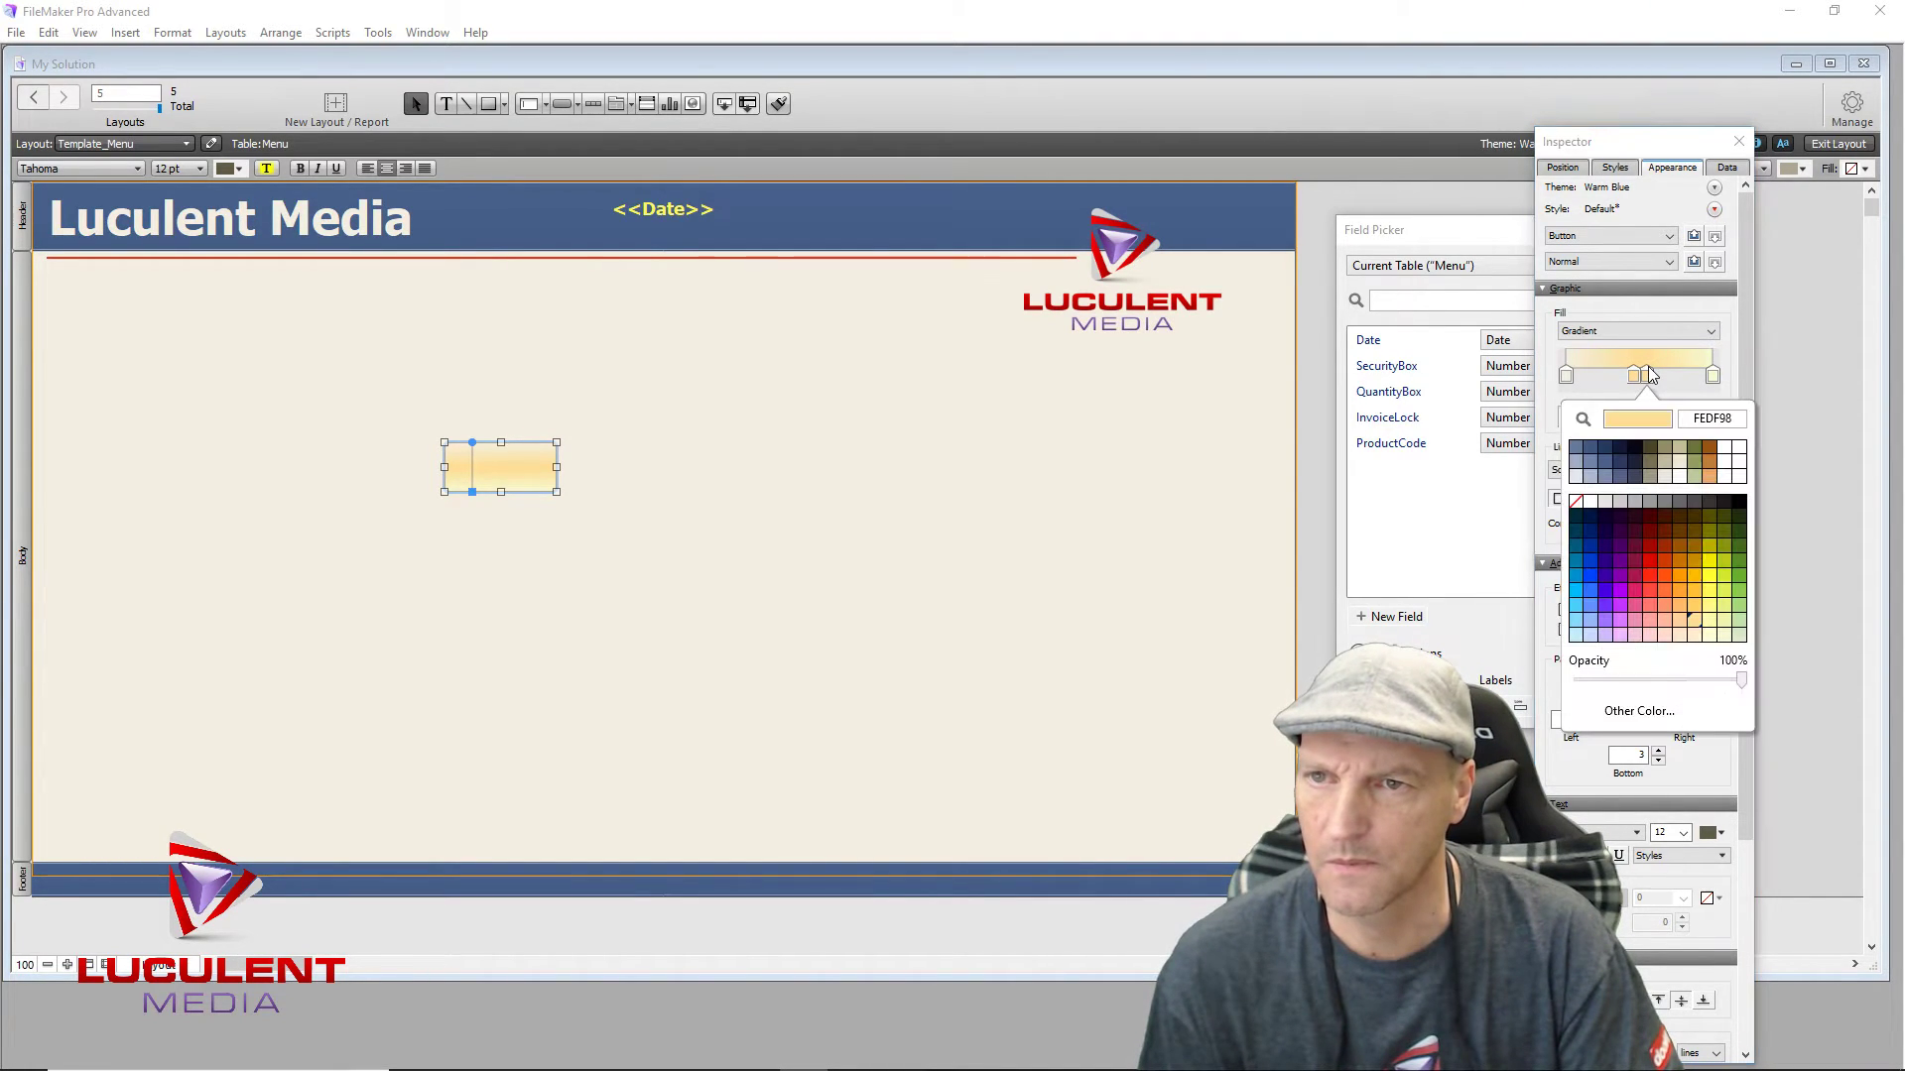
left_click(1714, 588)
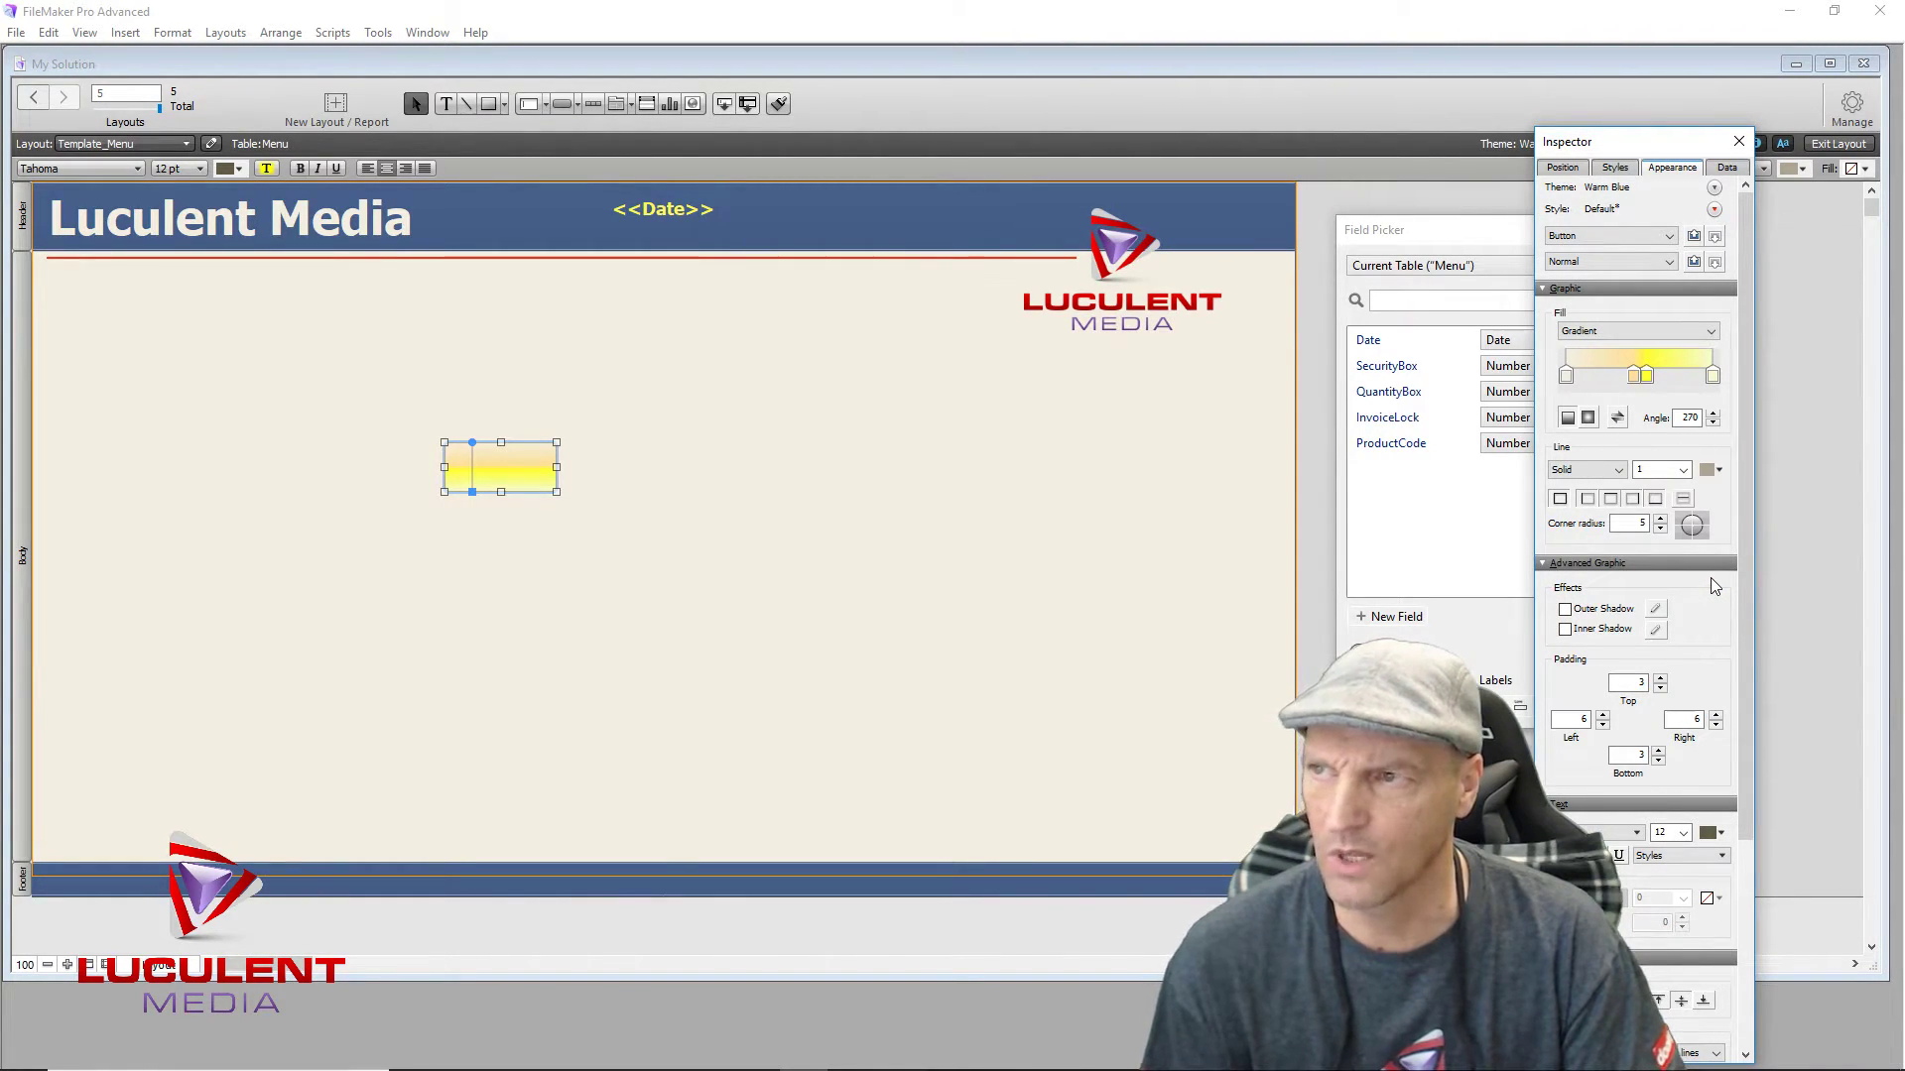
left_click(1647, 374)
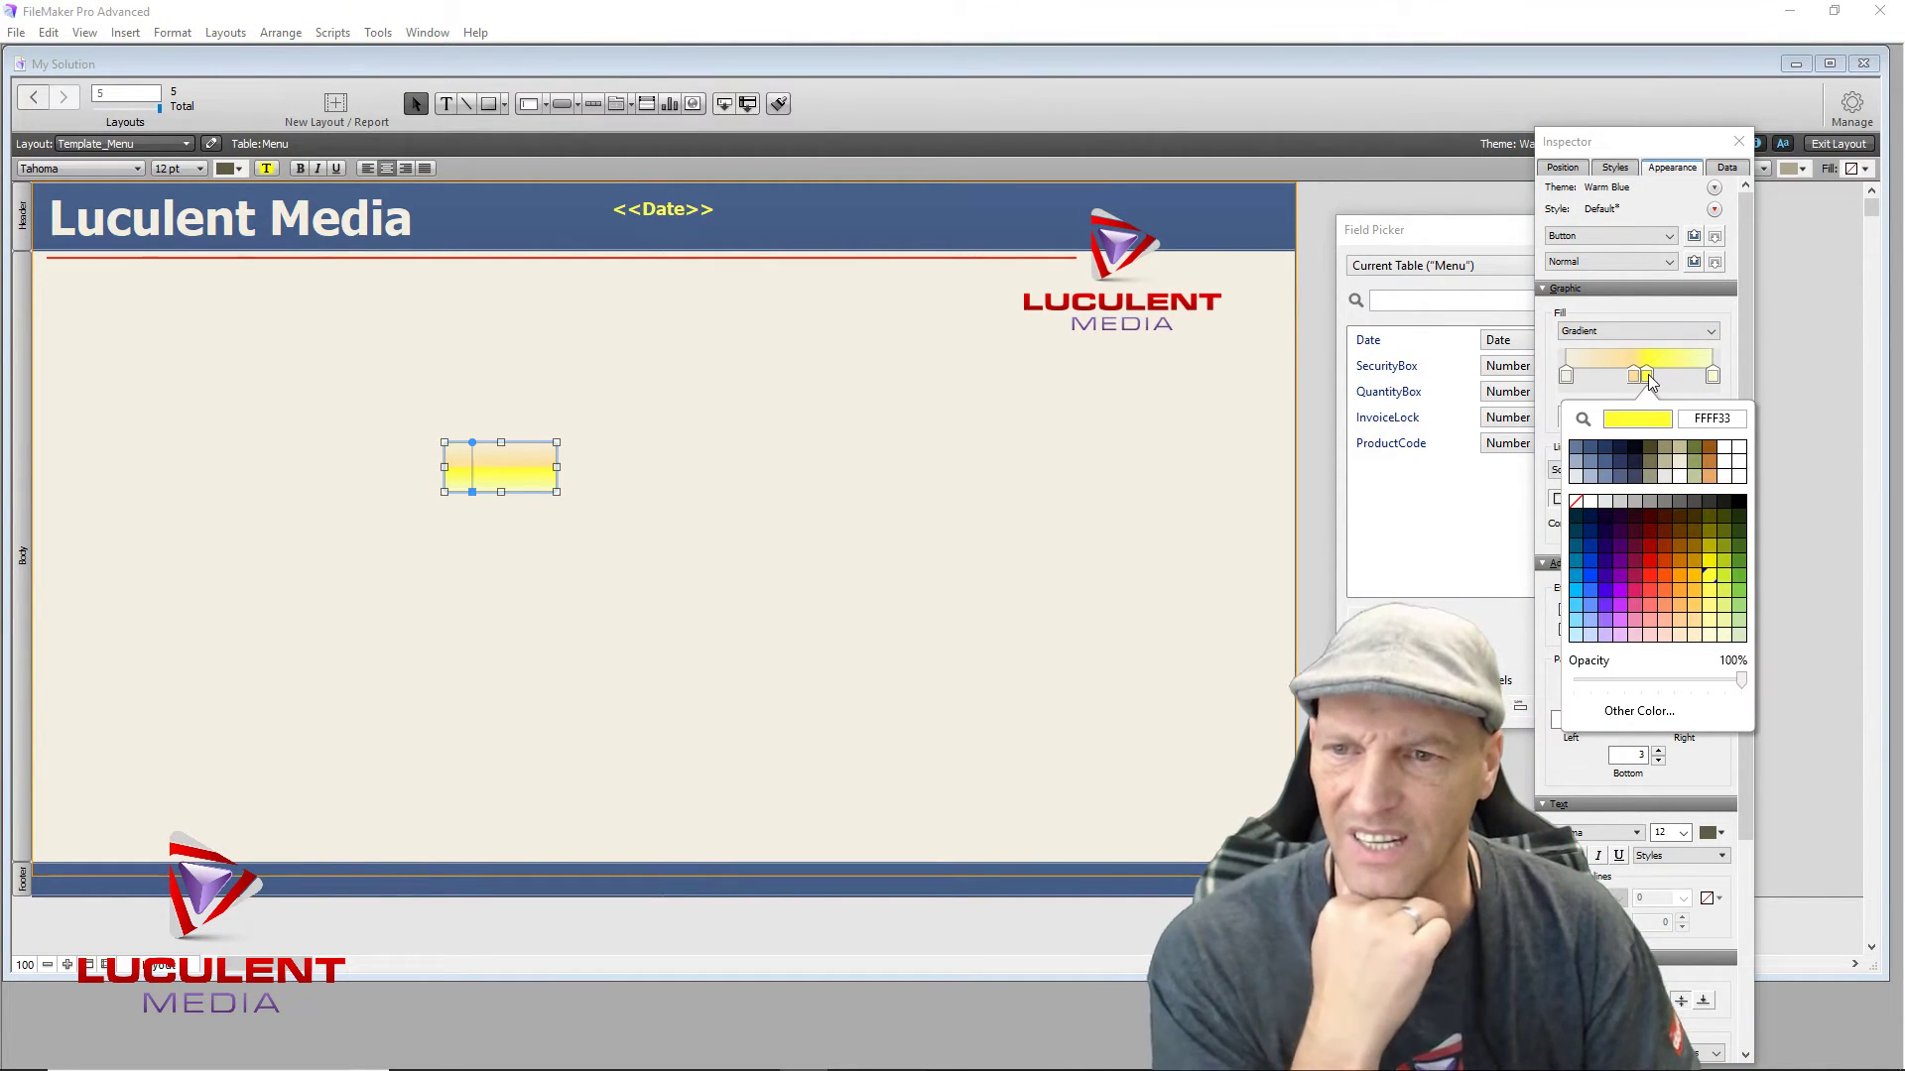
Step: Recolour the gradient's middle yellow stop to yellow-green and enlarge the button to roughly twice its size
left_click(1724, 608)
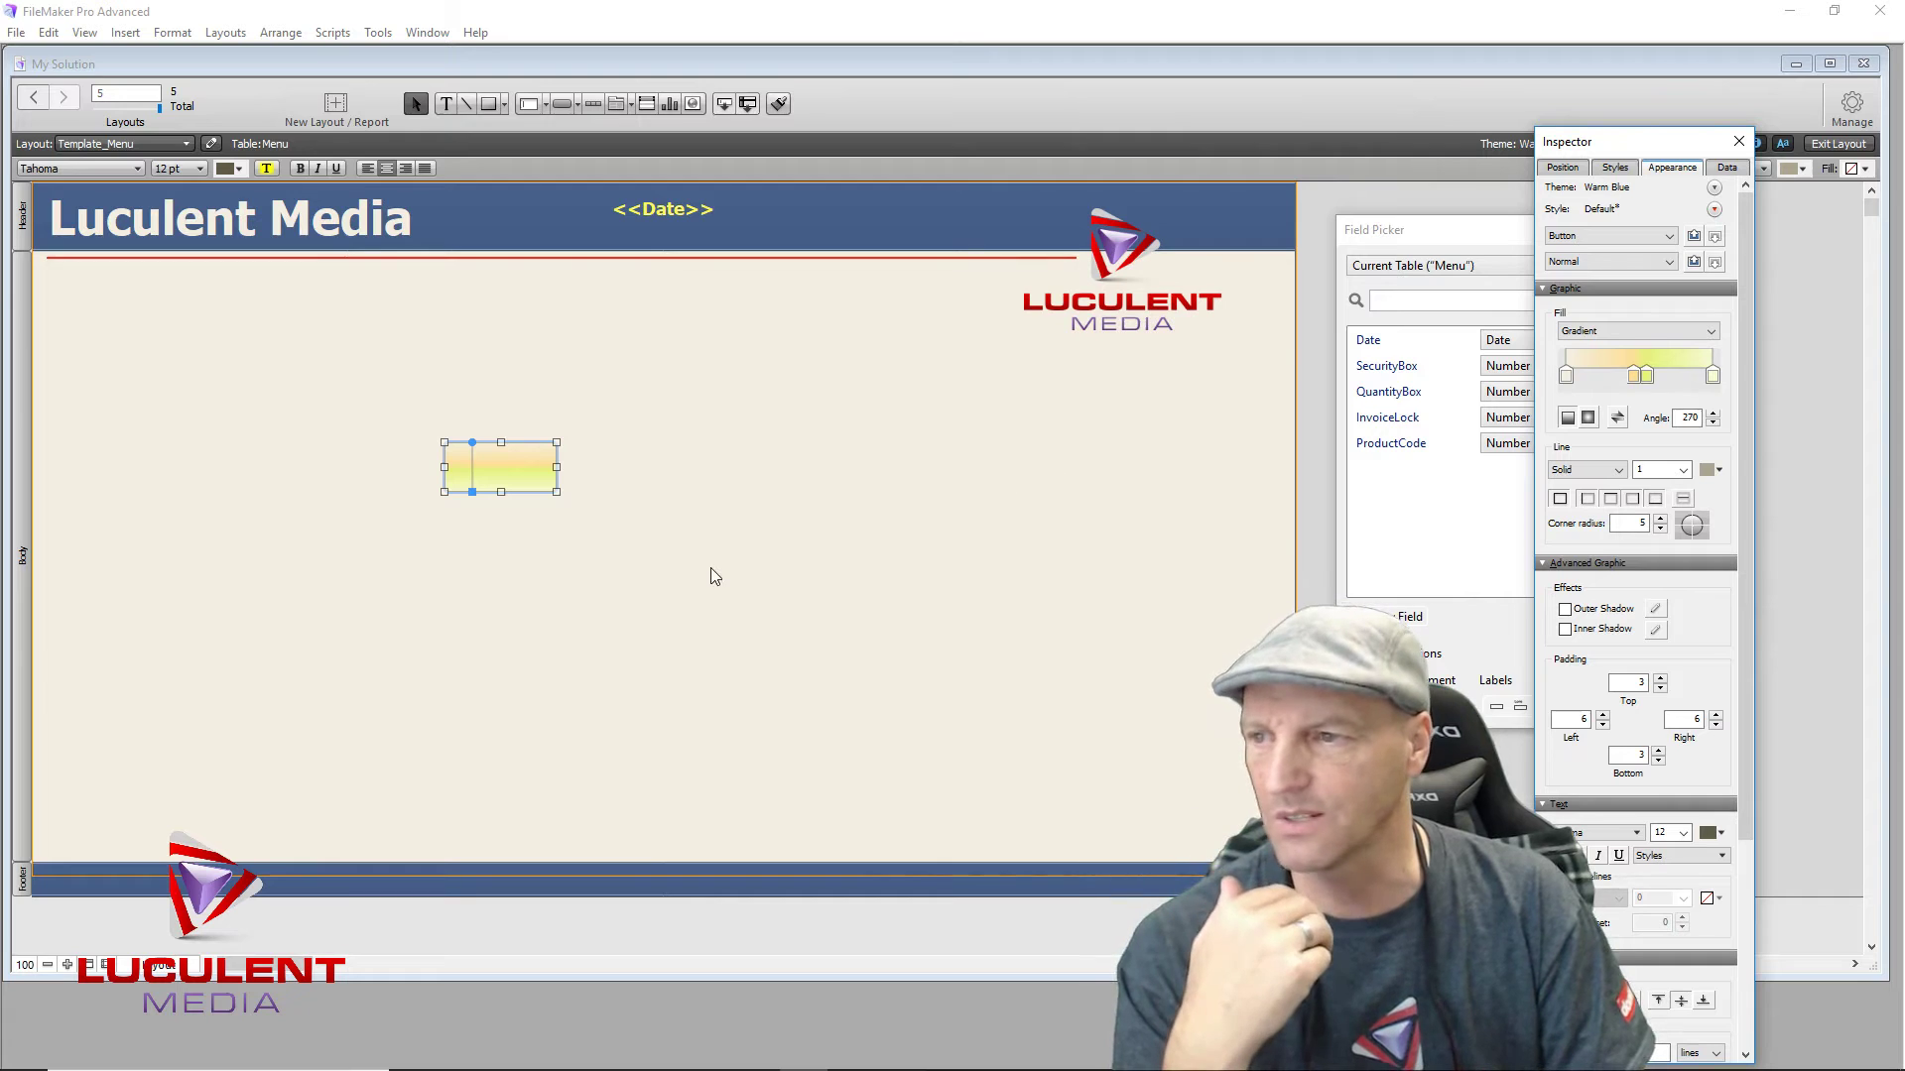
left_click(446, 521)
left_click(517, 481)
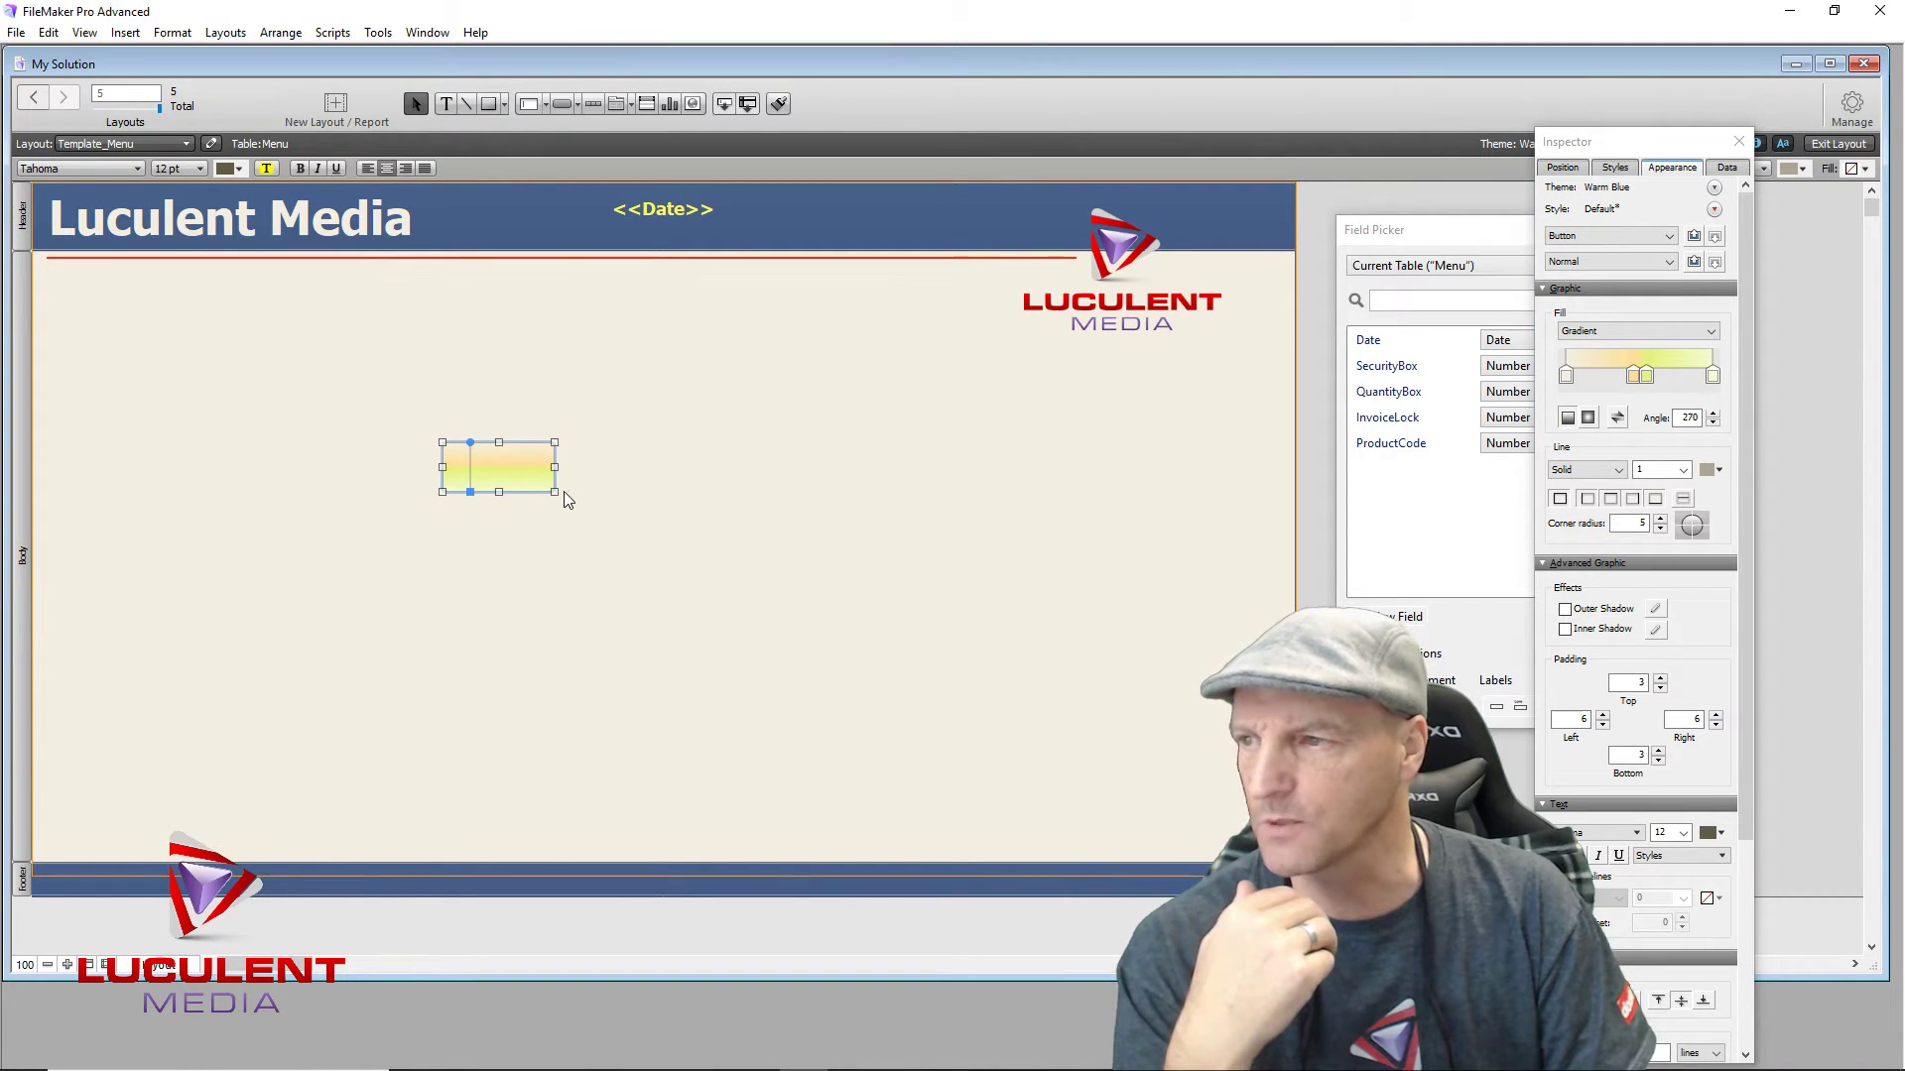
left_click_drag(552, 492, 720, 556)
left_click(617, 738)
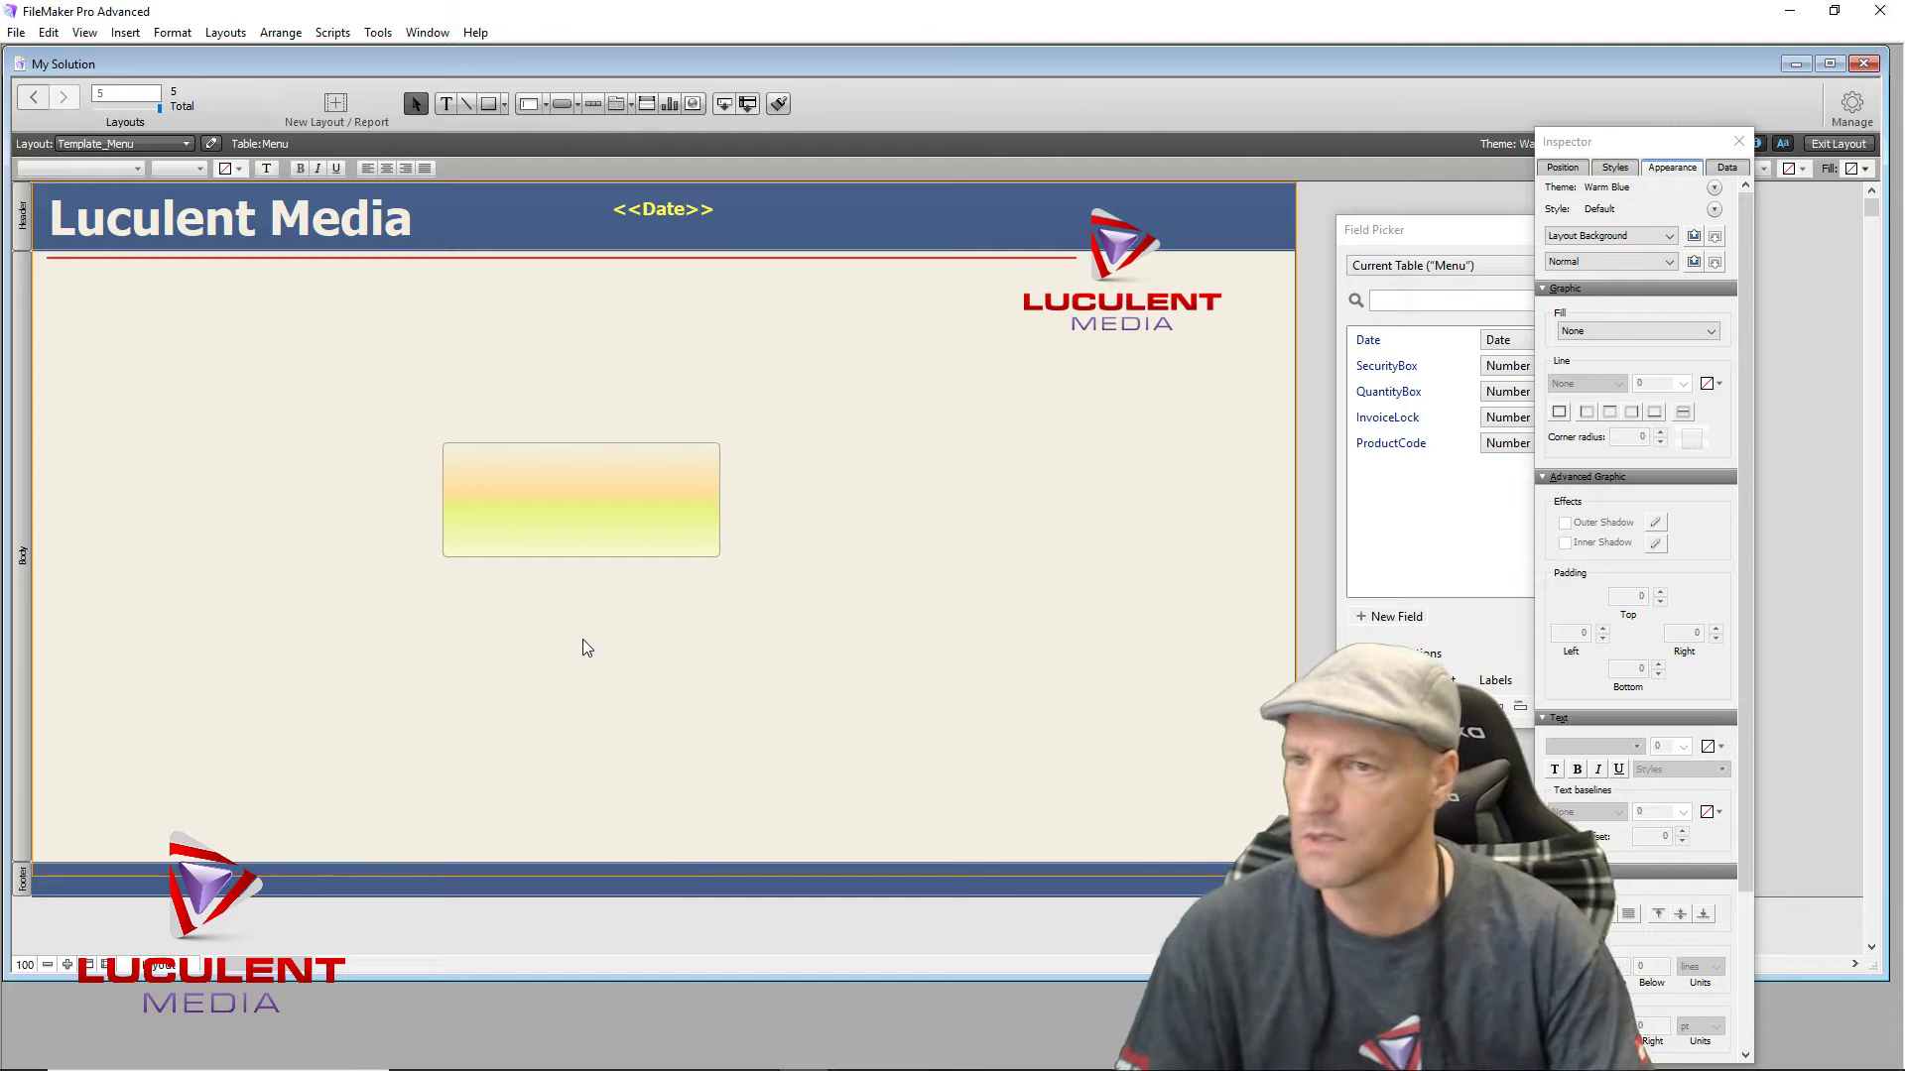
Step: Delete the orange and green gradient button and draw a new default button without label or action in the body
left_click(581, 511)
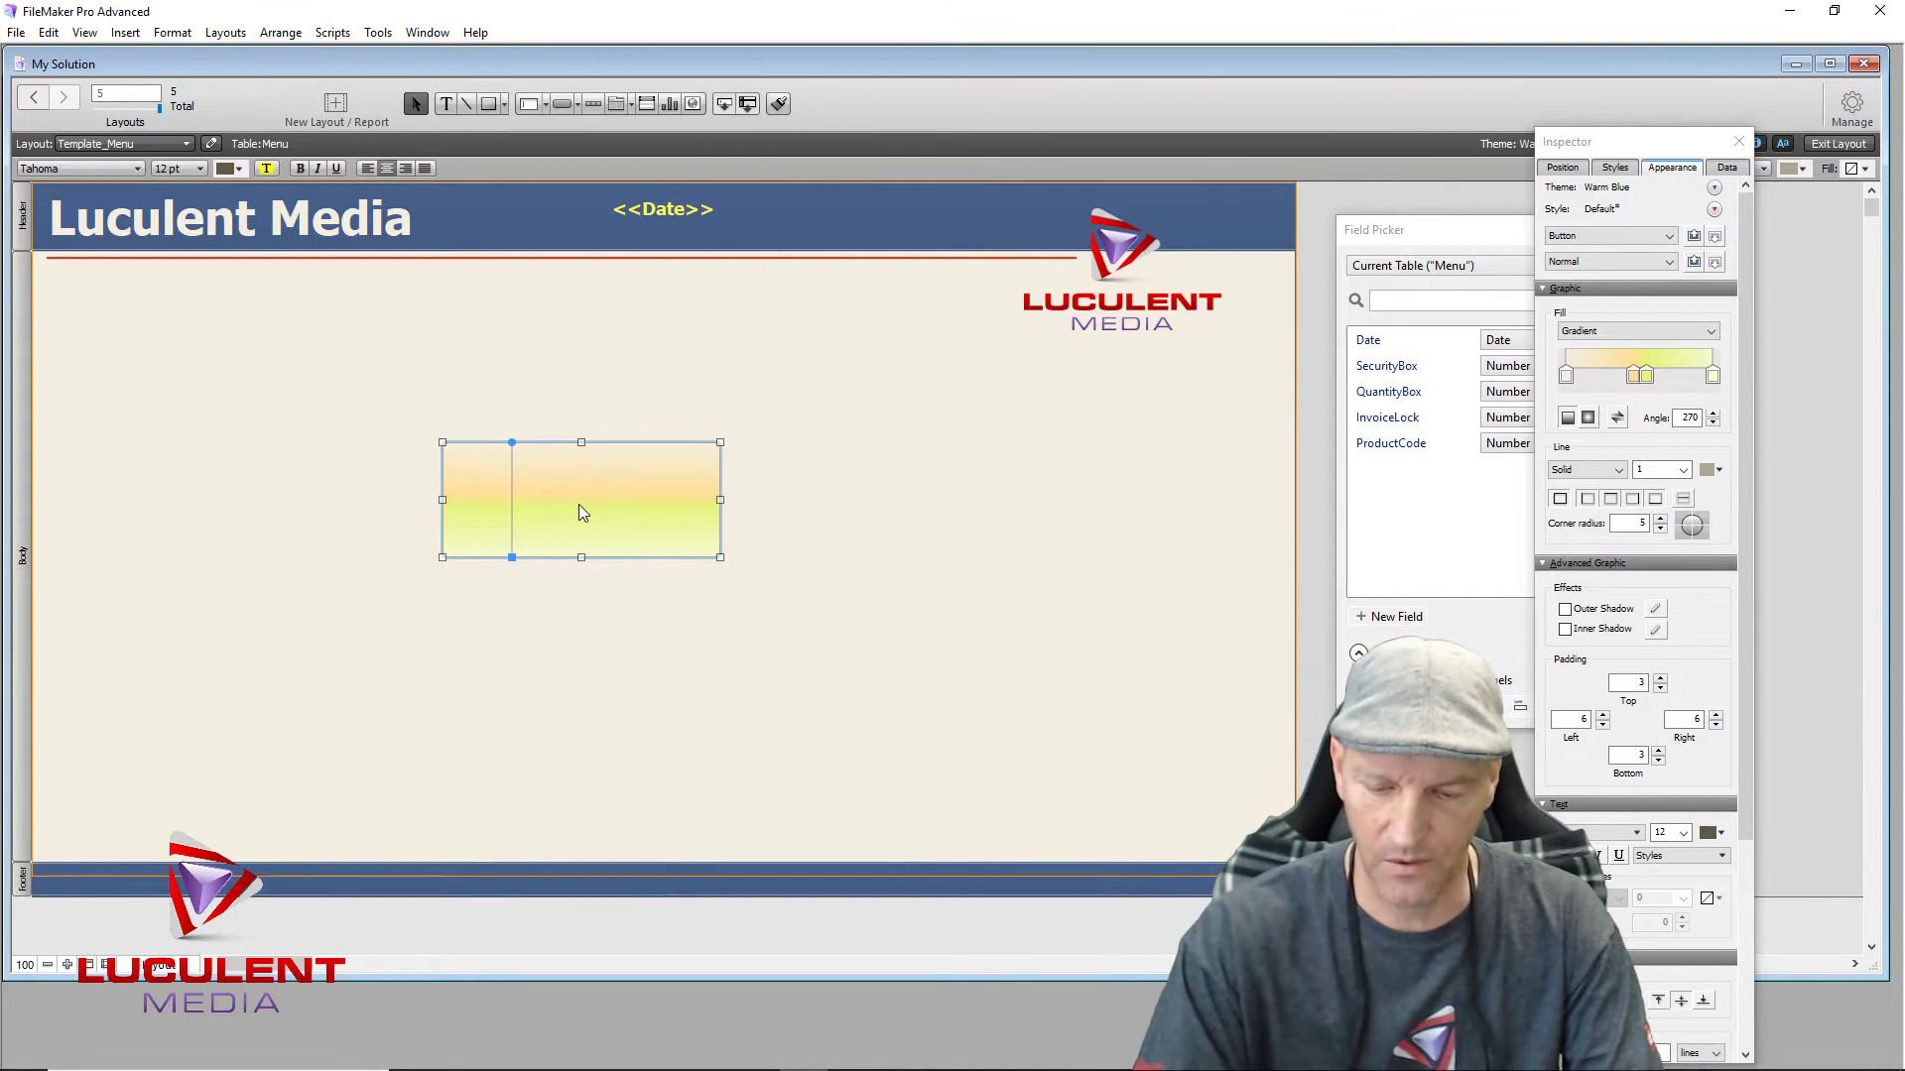
key("Delete")
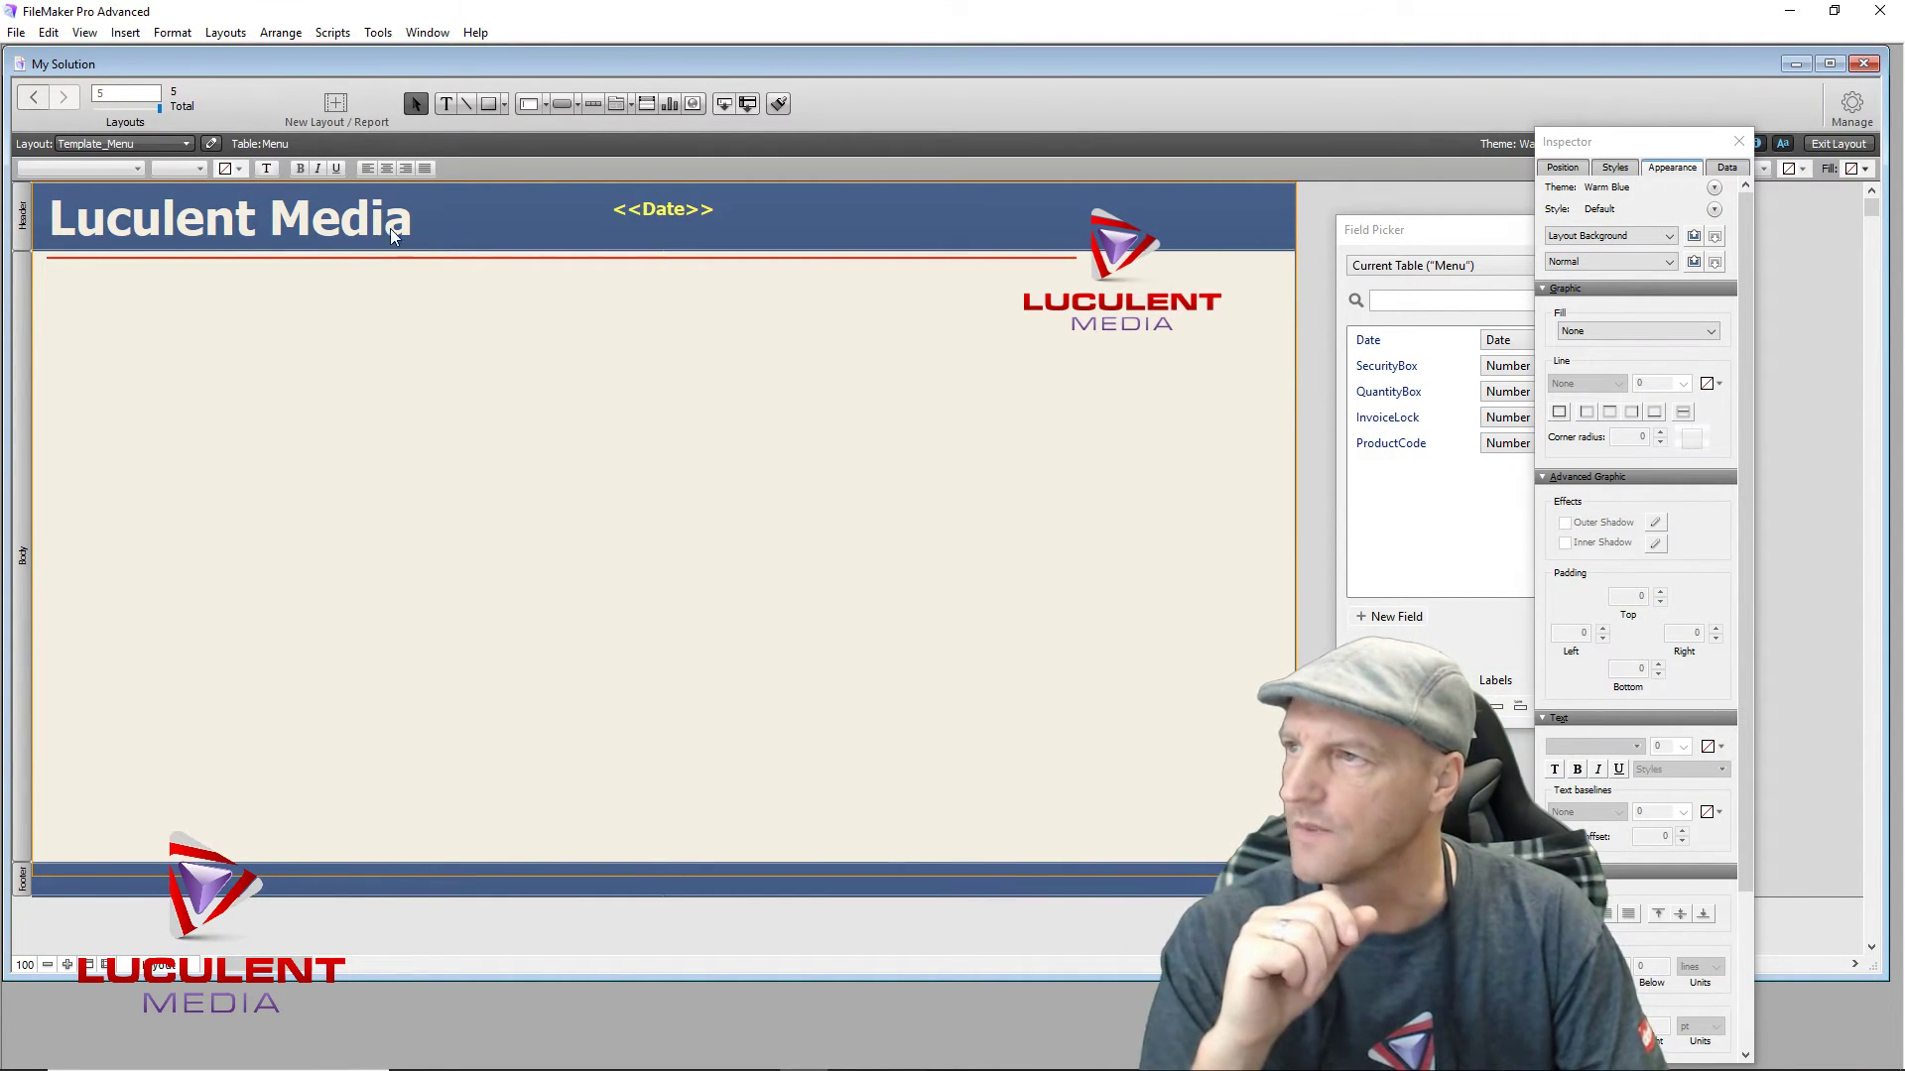
left_click(558, 105)
left_click_drag(463, 480, 744, 657)
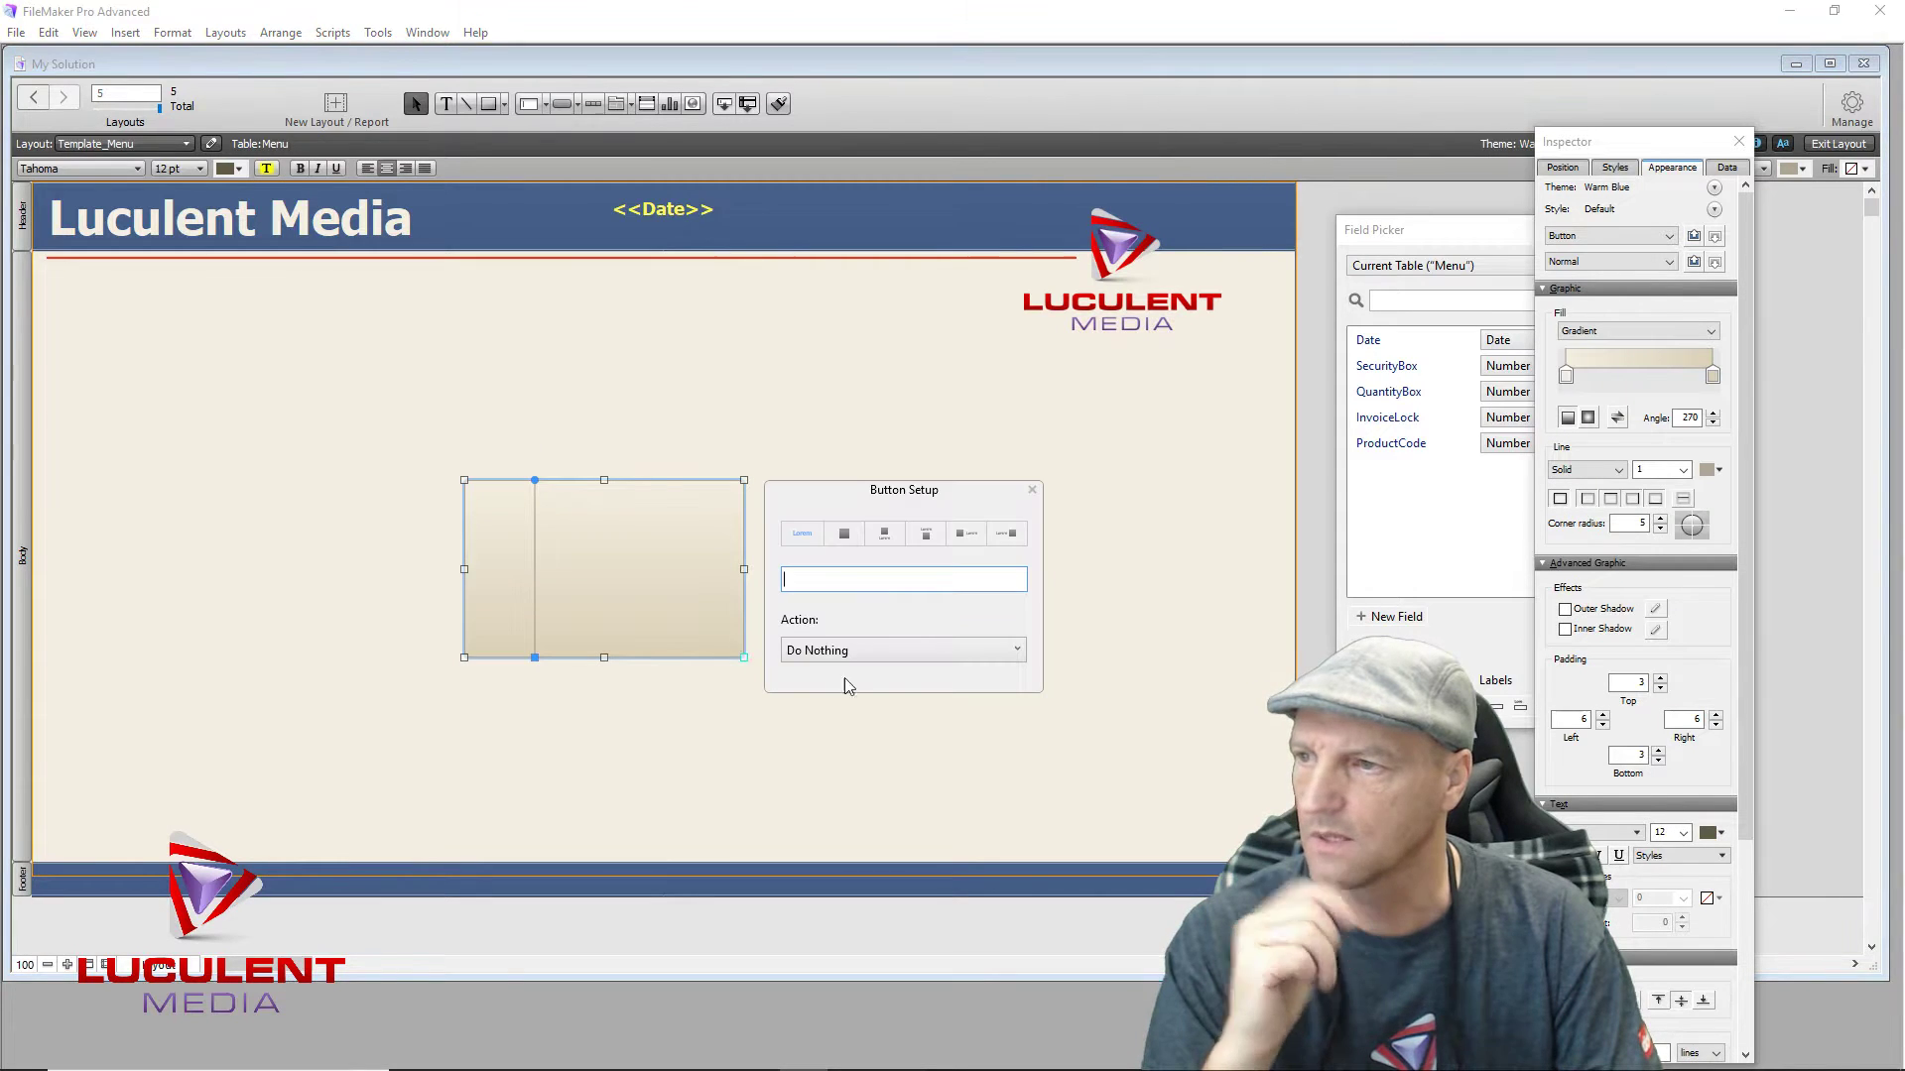
key("Escape")
left_click(987, 776)
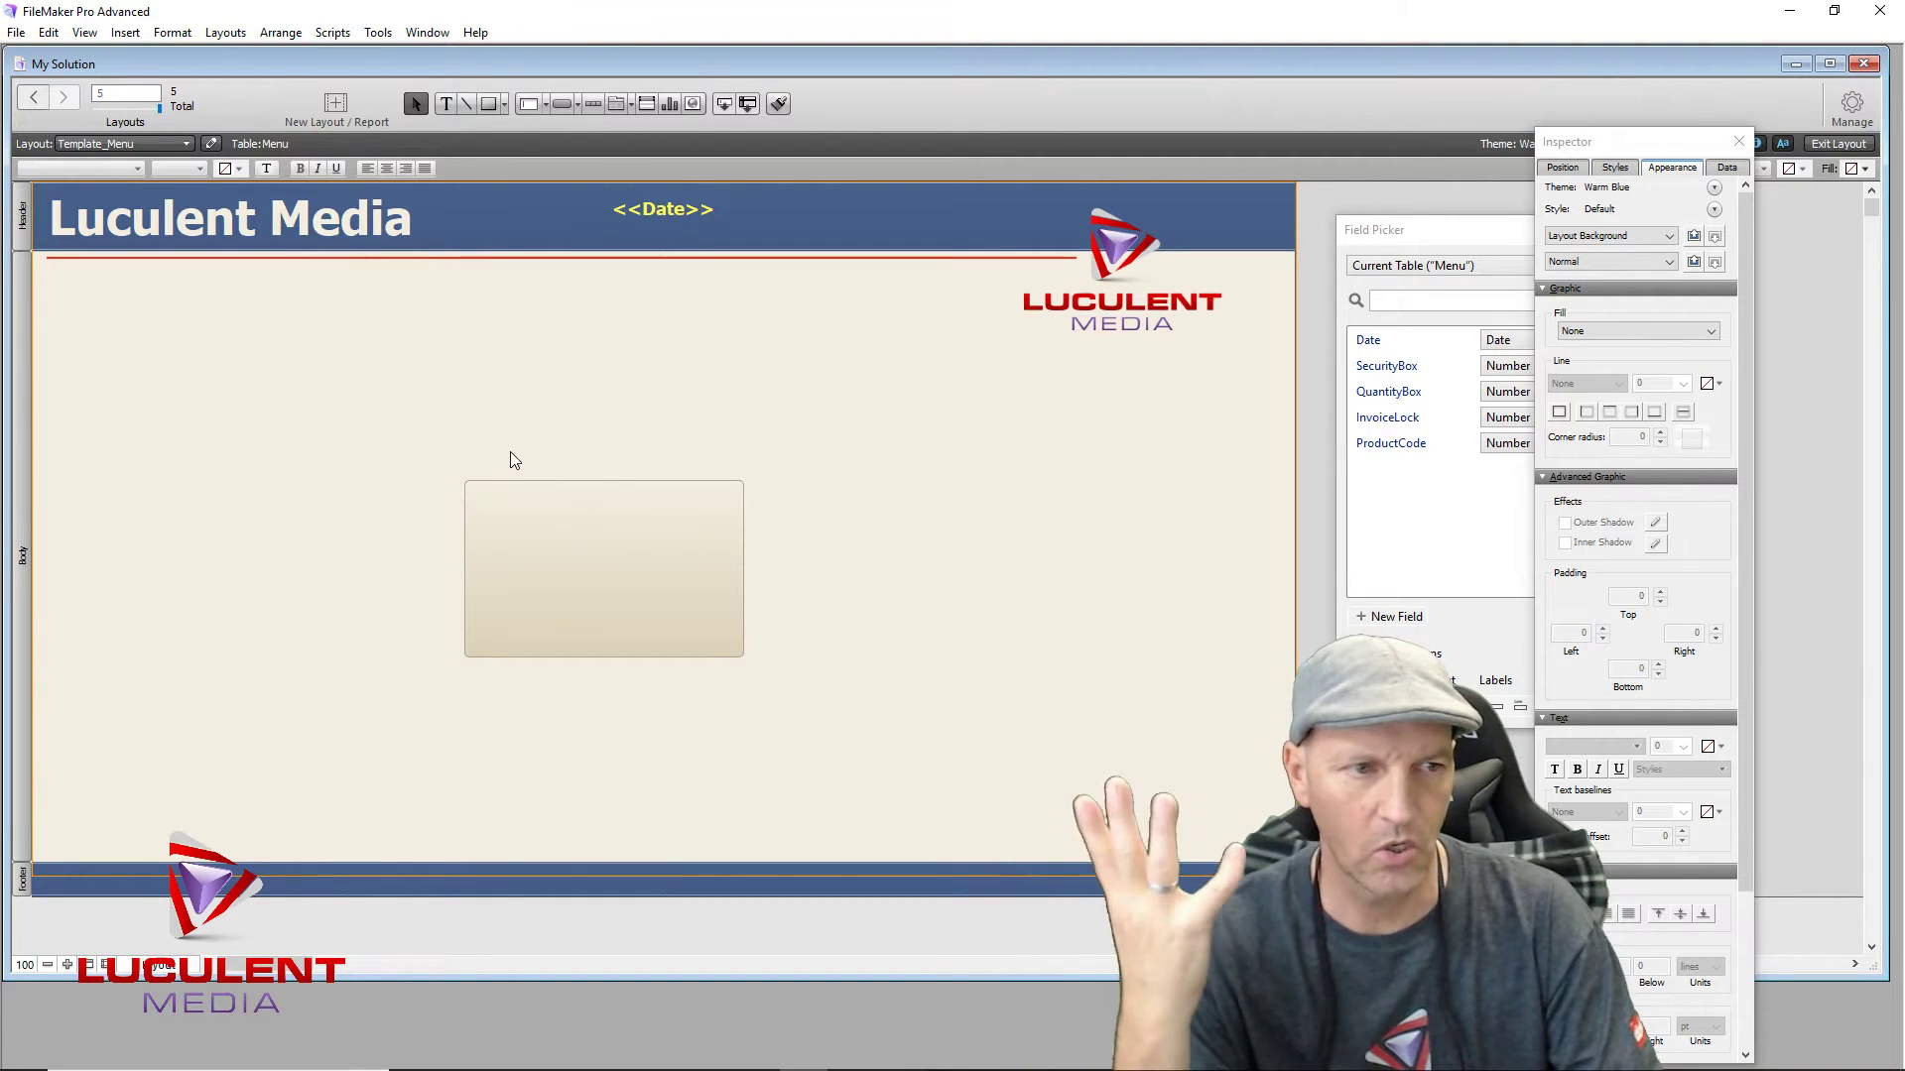
Step: Shrink the new button to about half its width and a third of its height, and colour its outline blue
left_click(617, 575)
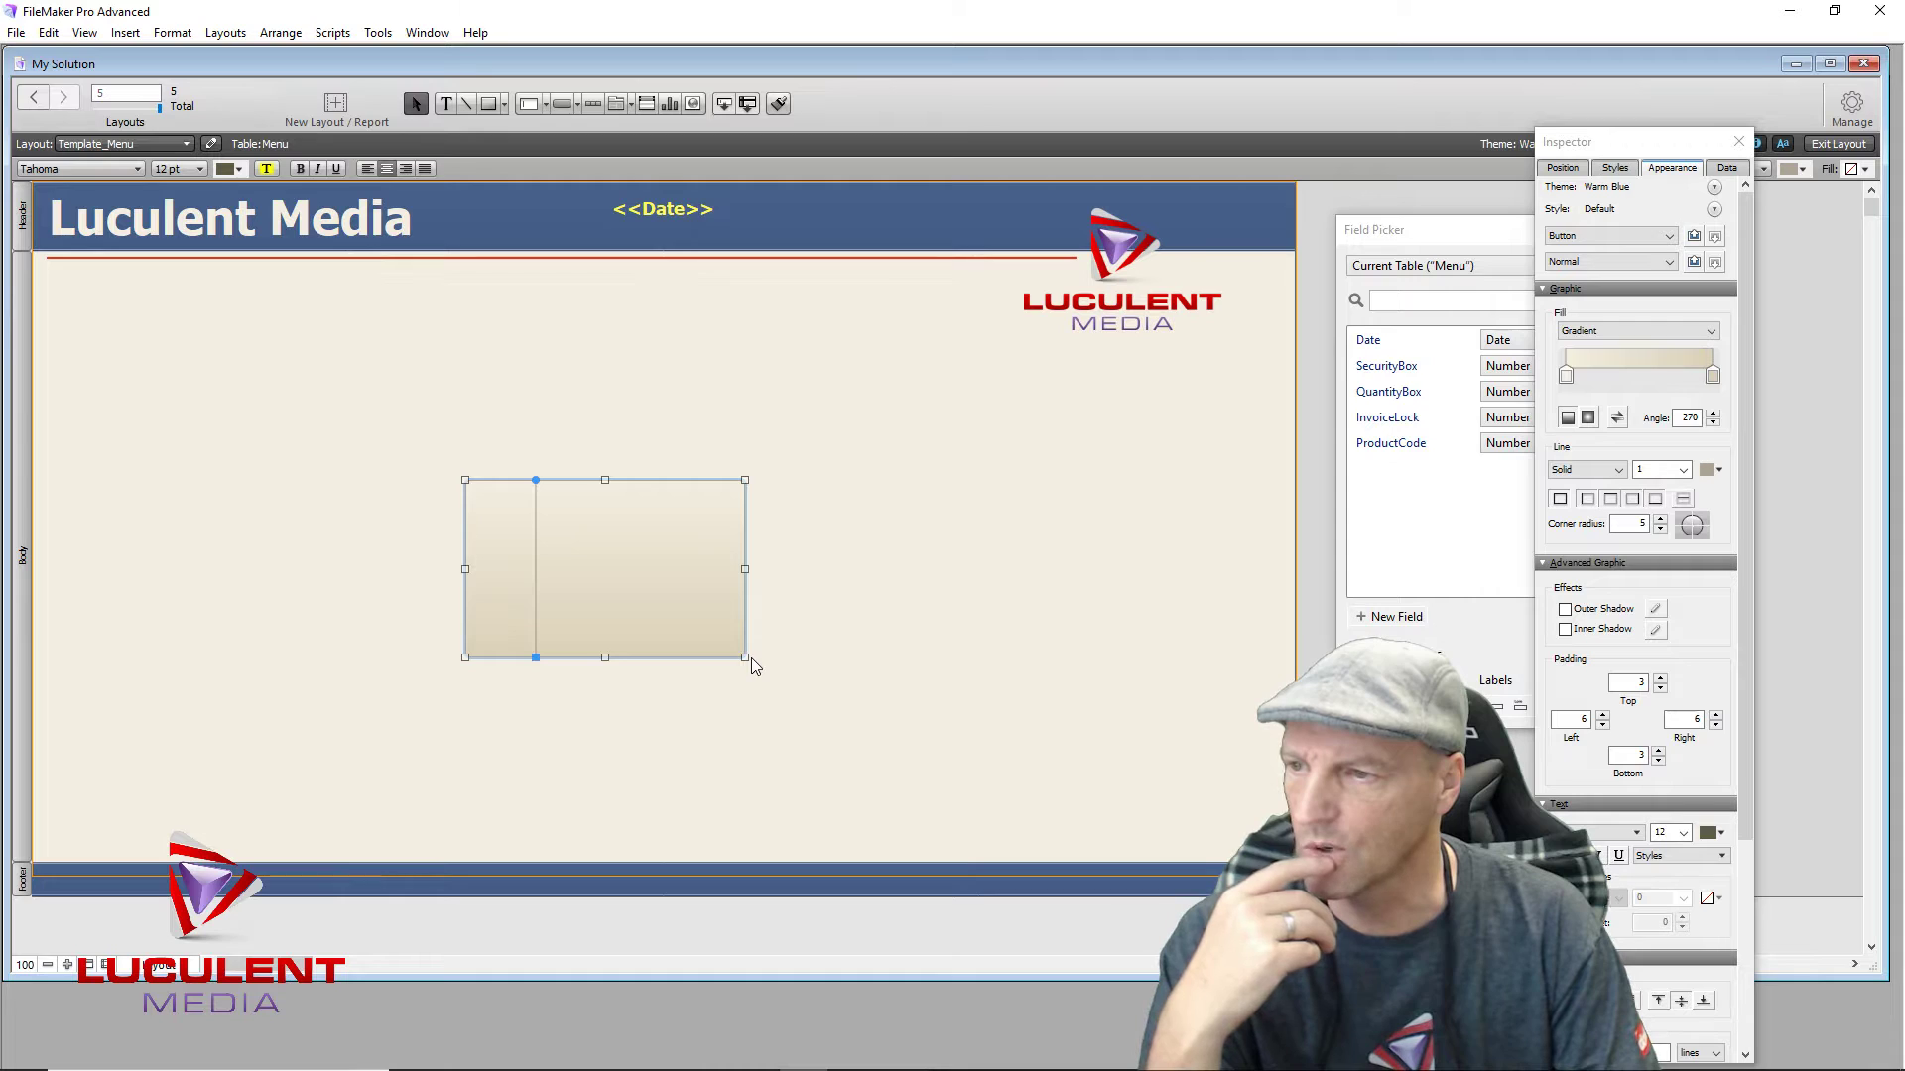
left_click_drag(745, 658, 602, 544)
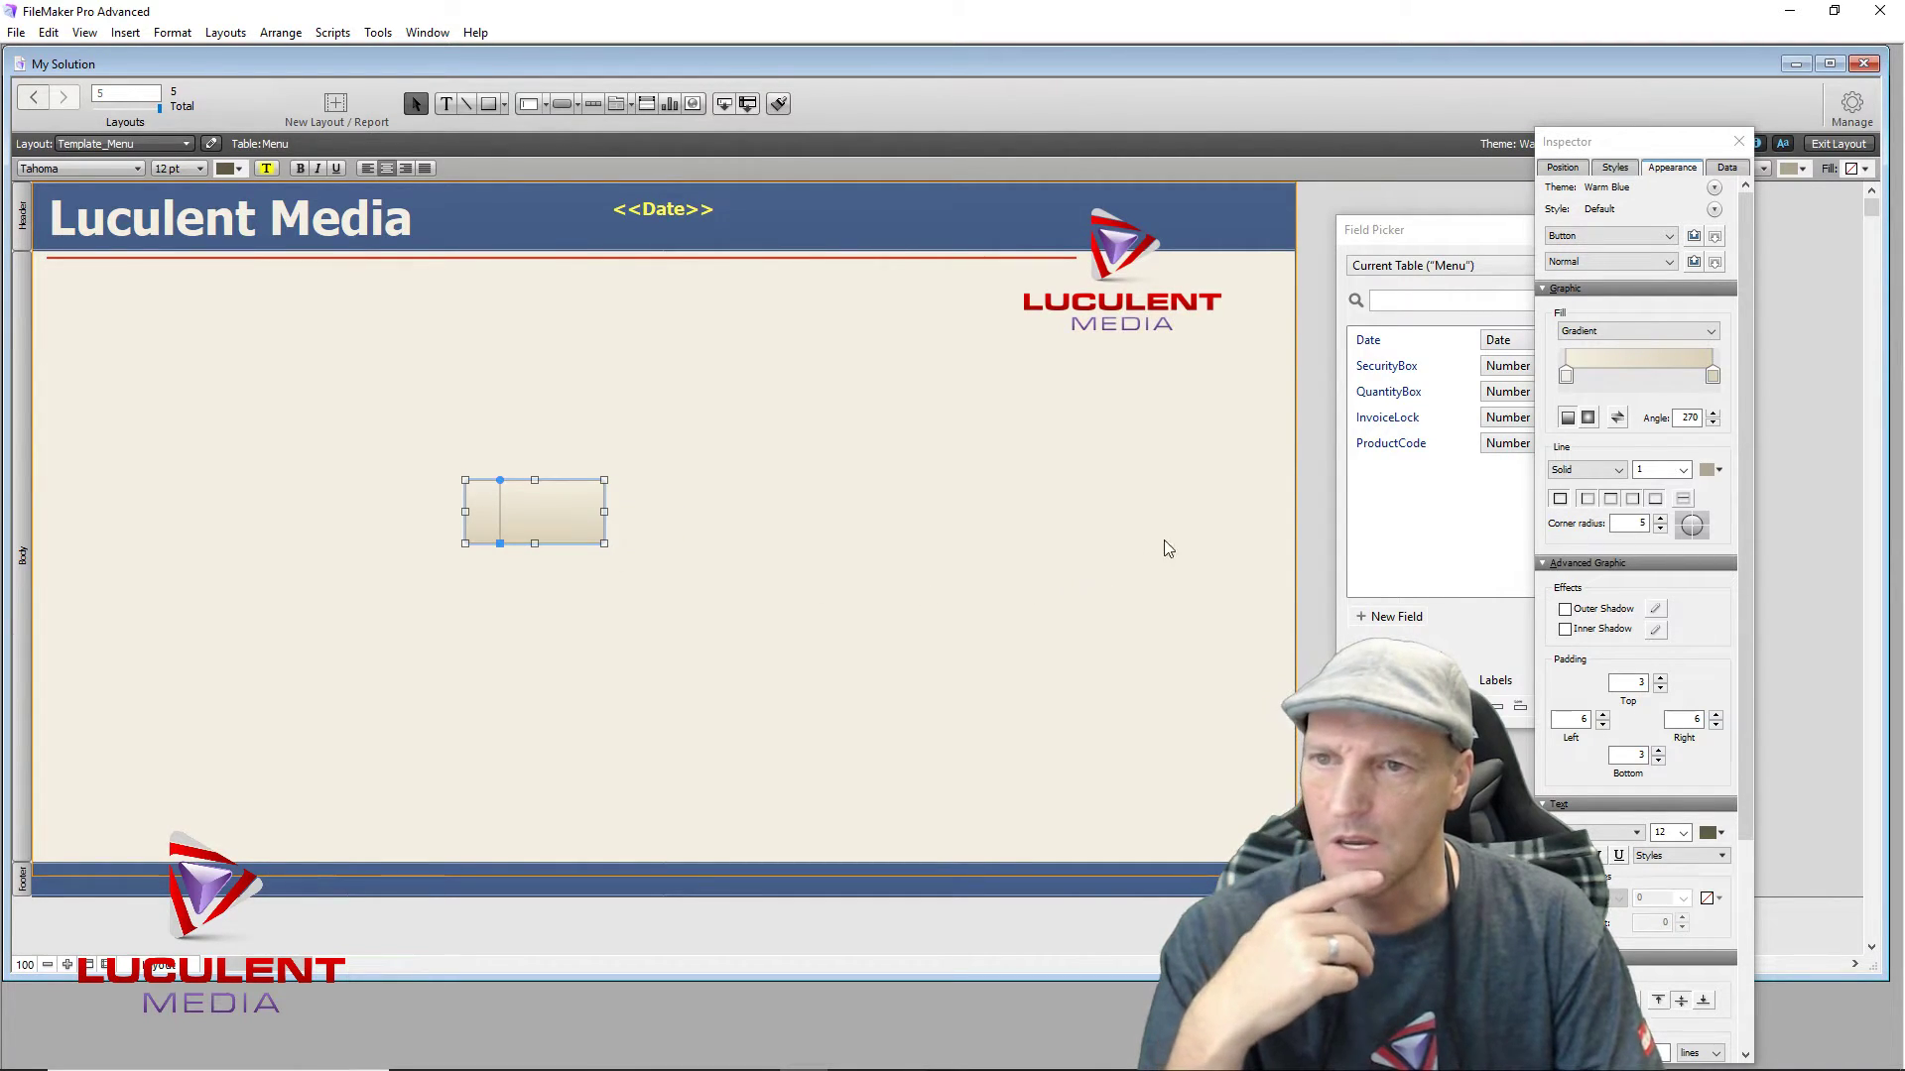
left_click(1719, 470)
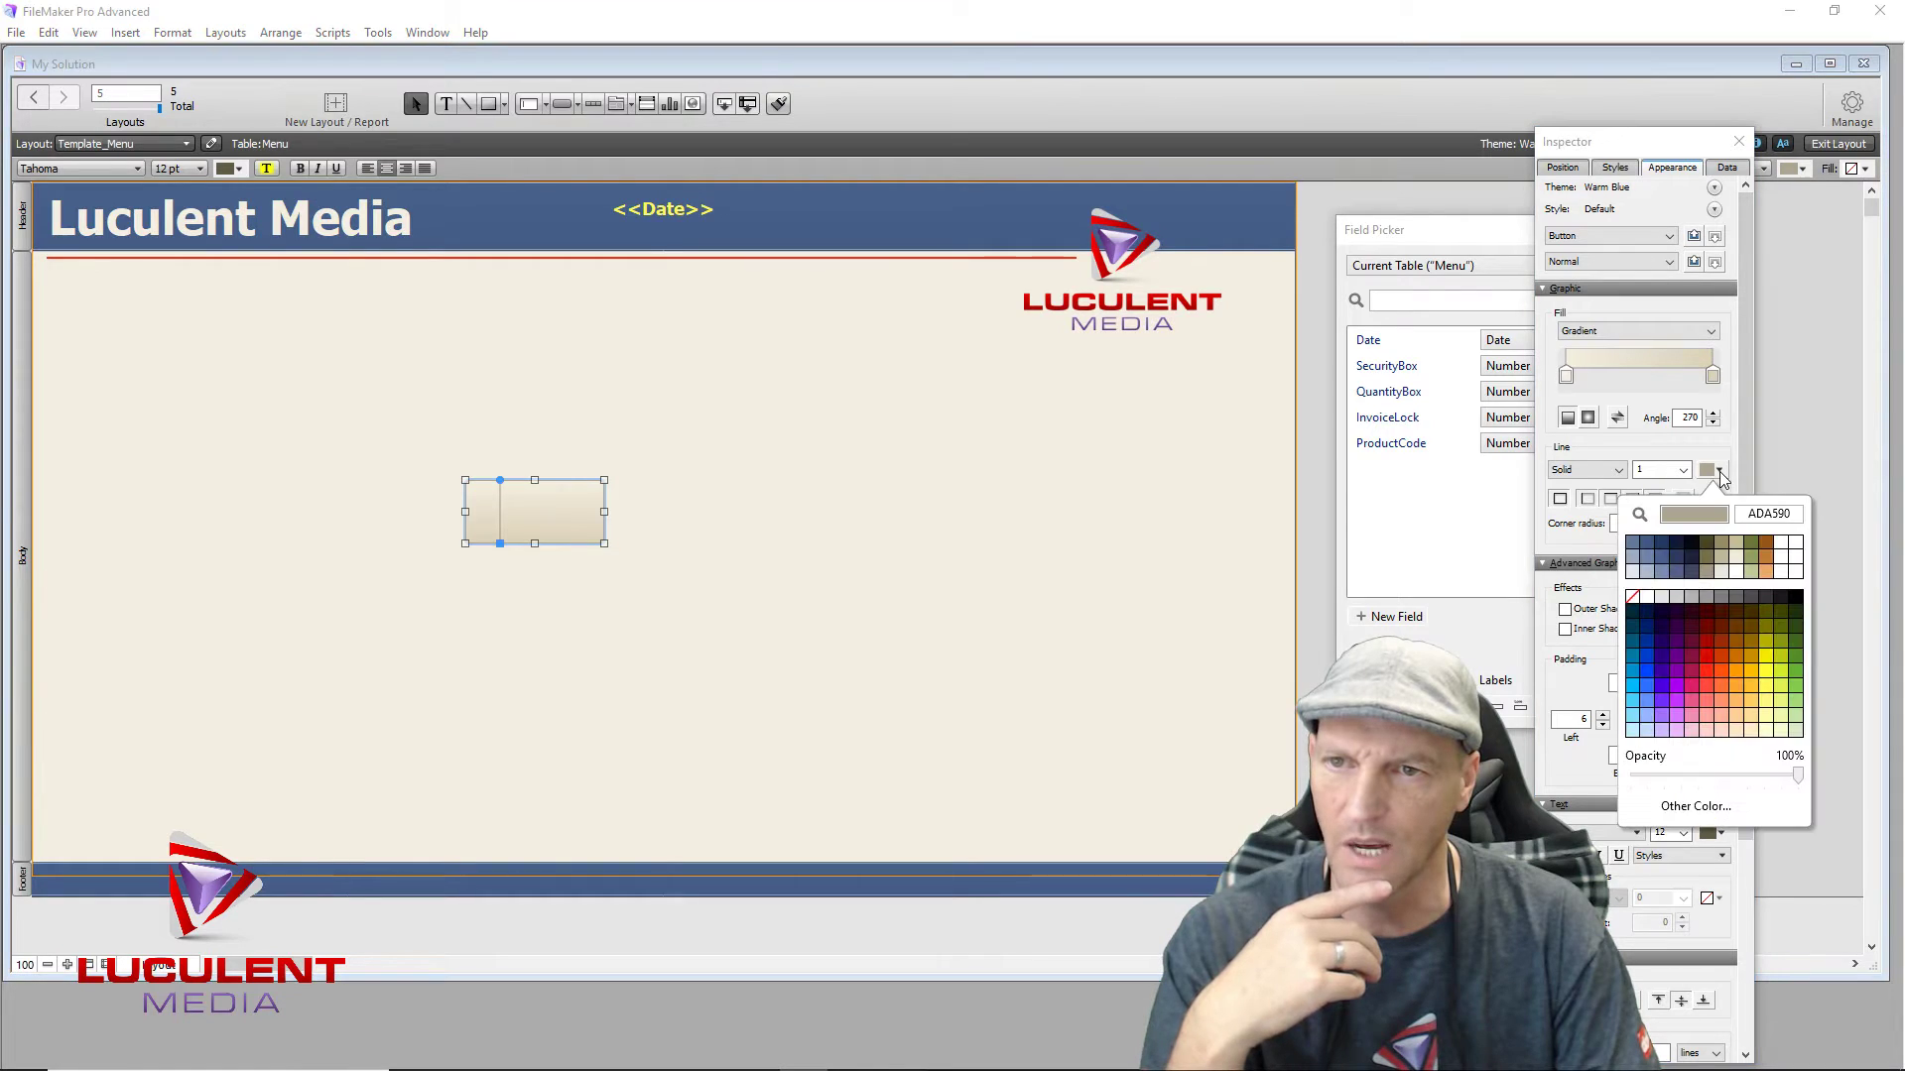
left_click(1650, 667)
left_click(993, 637)
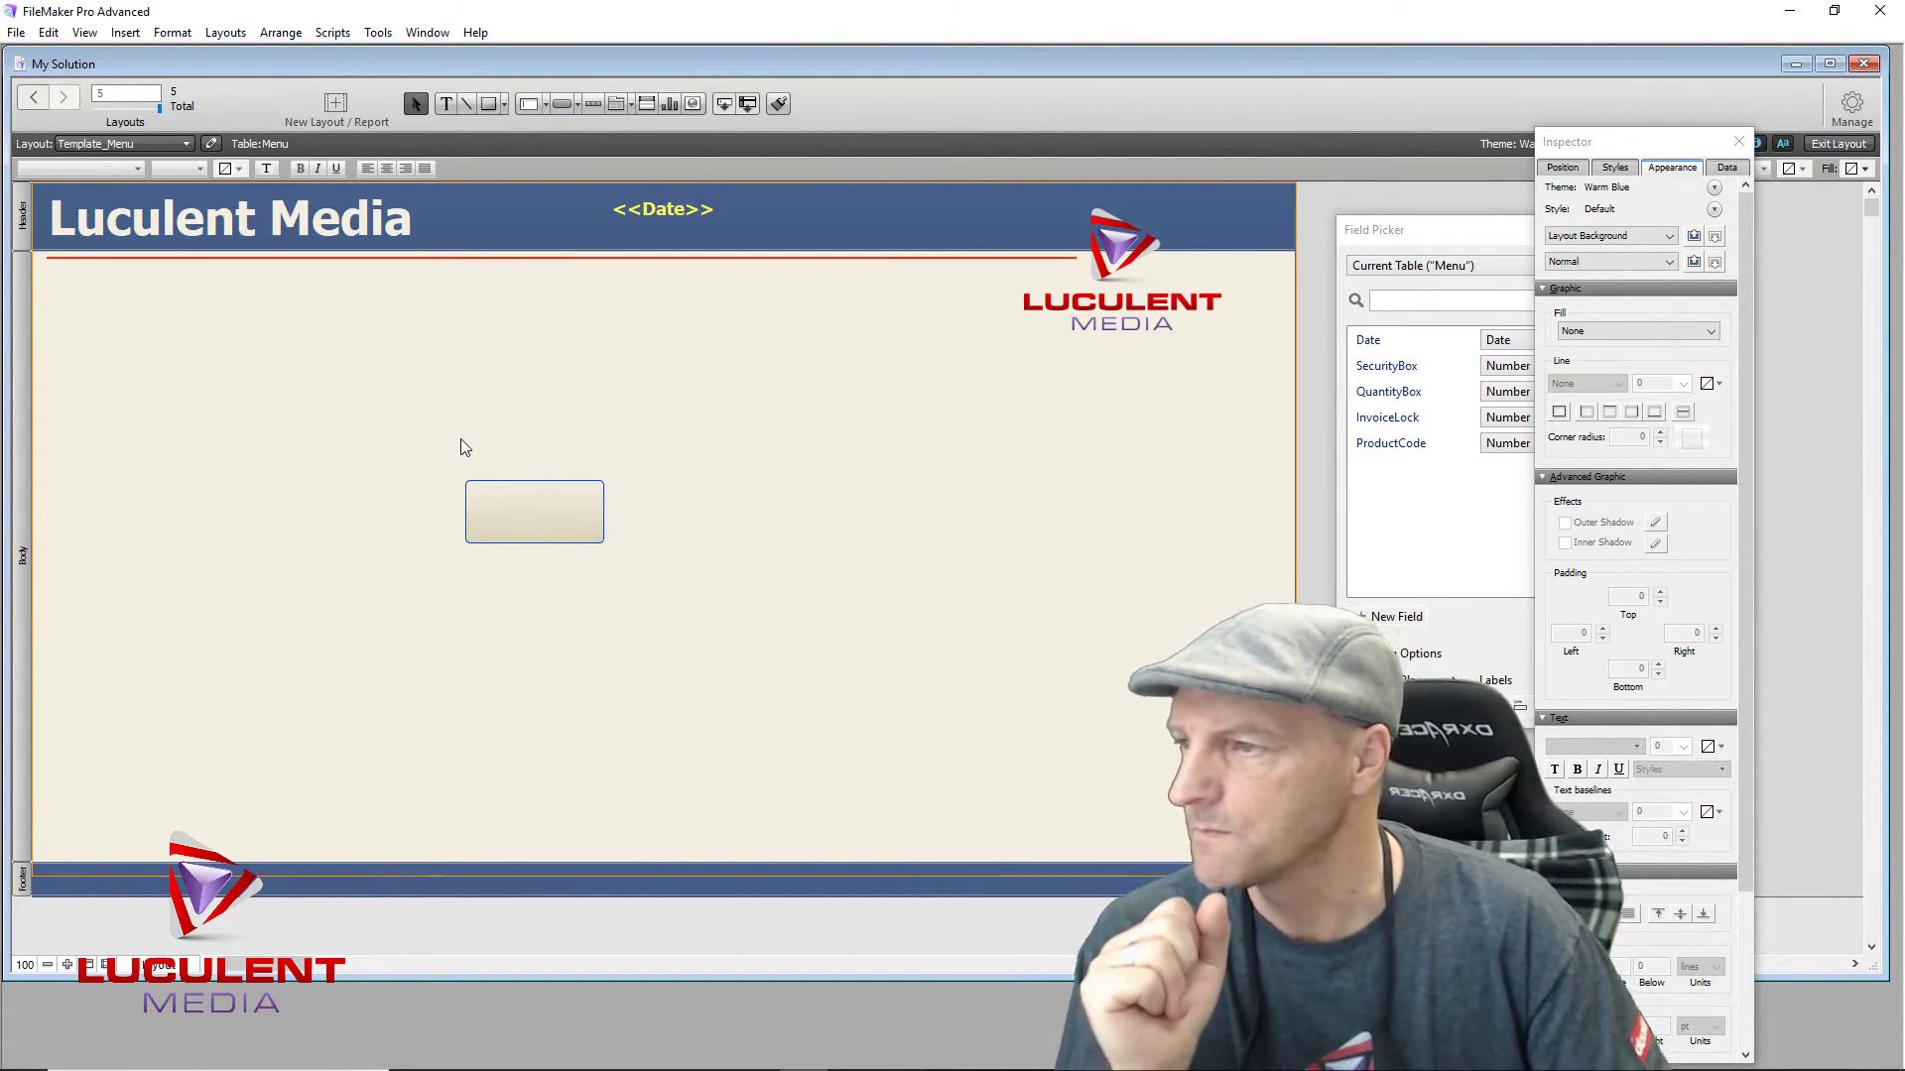
Step: Try tilting the button's gradient fill diagonally to an angle of about 309 degrees
left_click_drag(434, 457, 659, 595)
left_click(777, 507)
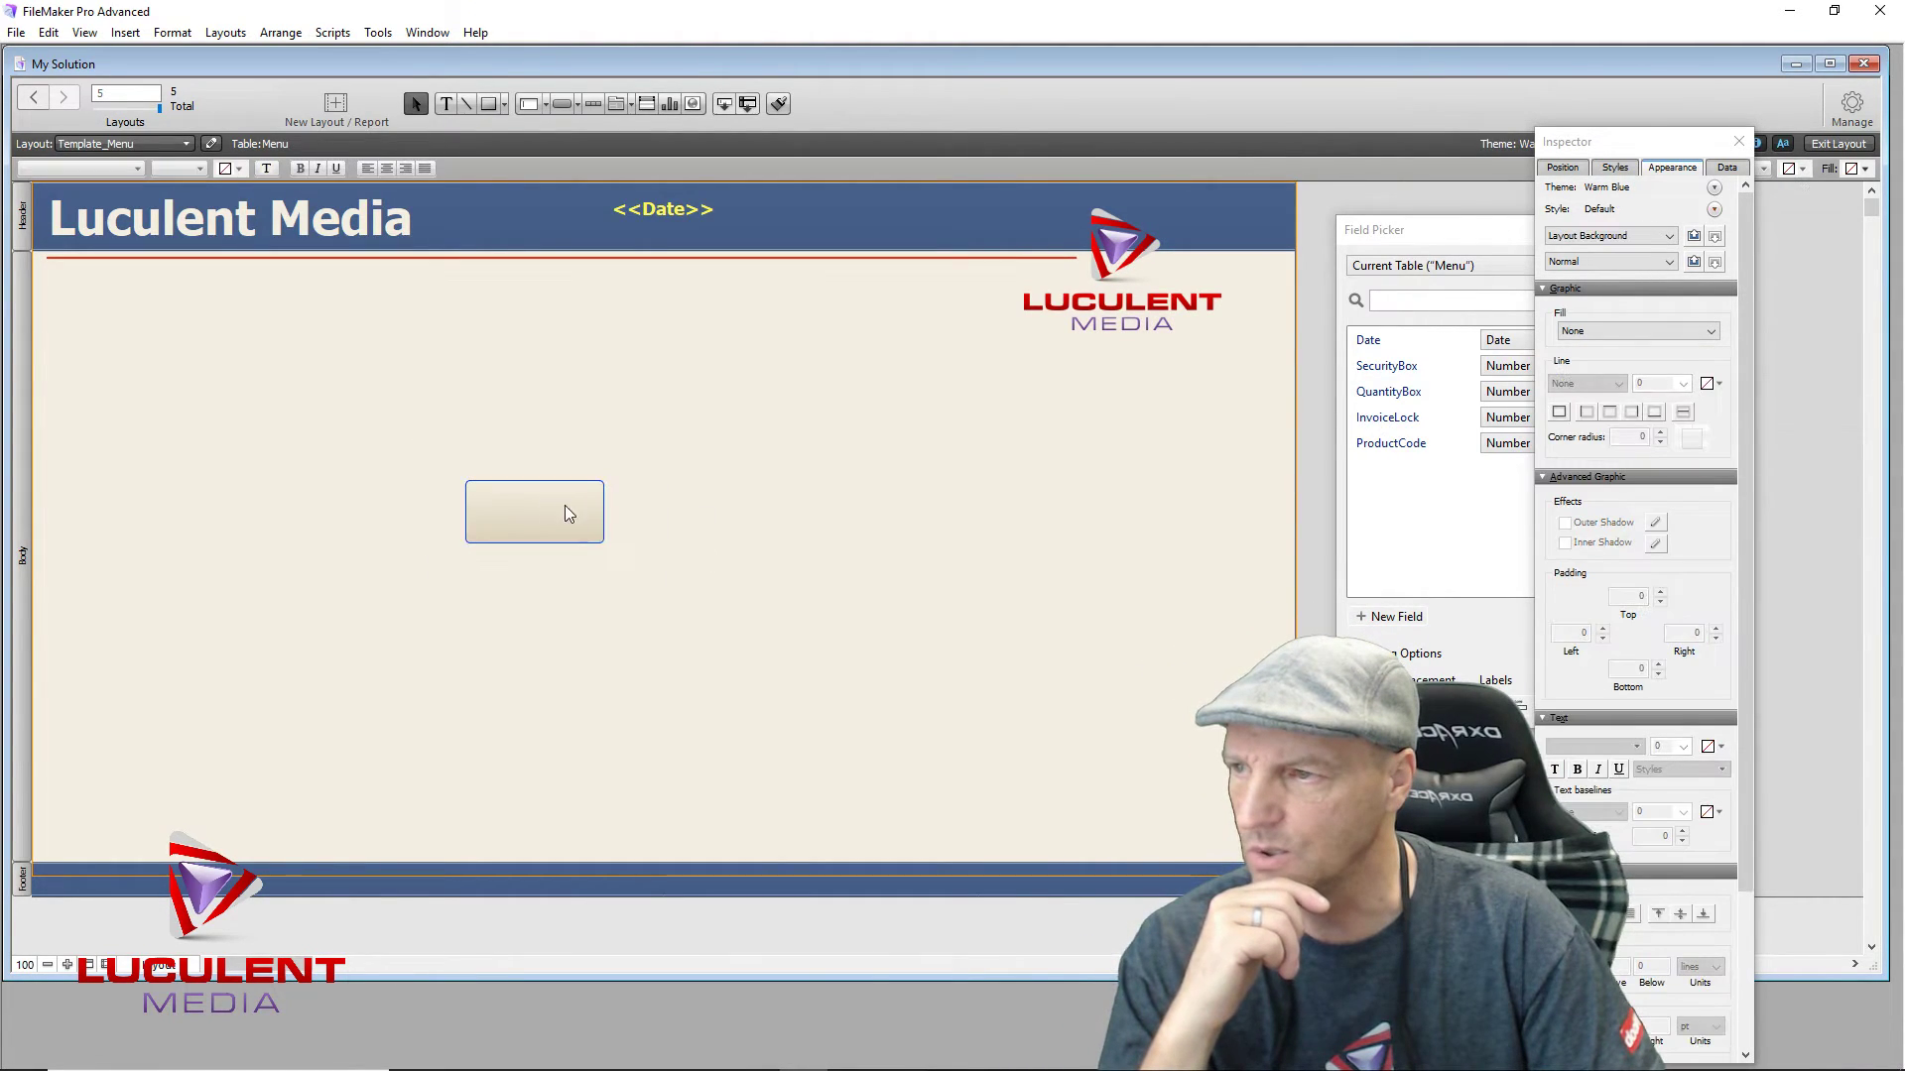
left_click_drag(374, 467, 714, 611)
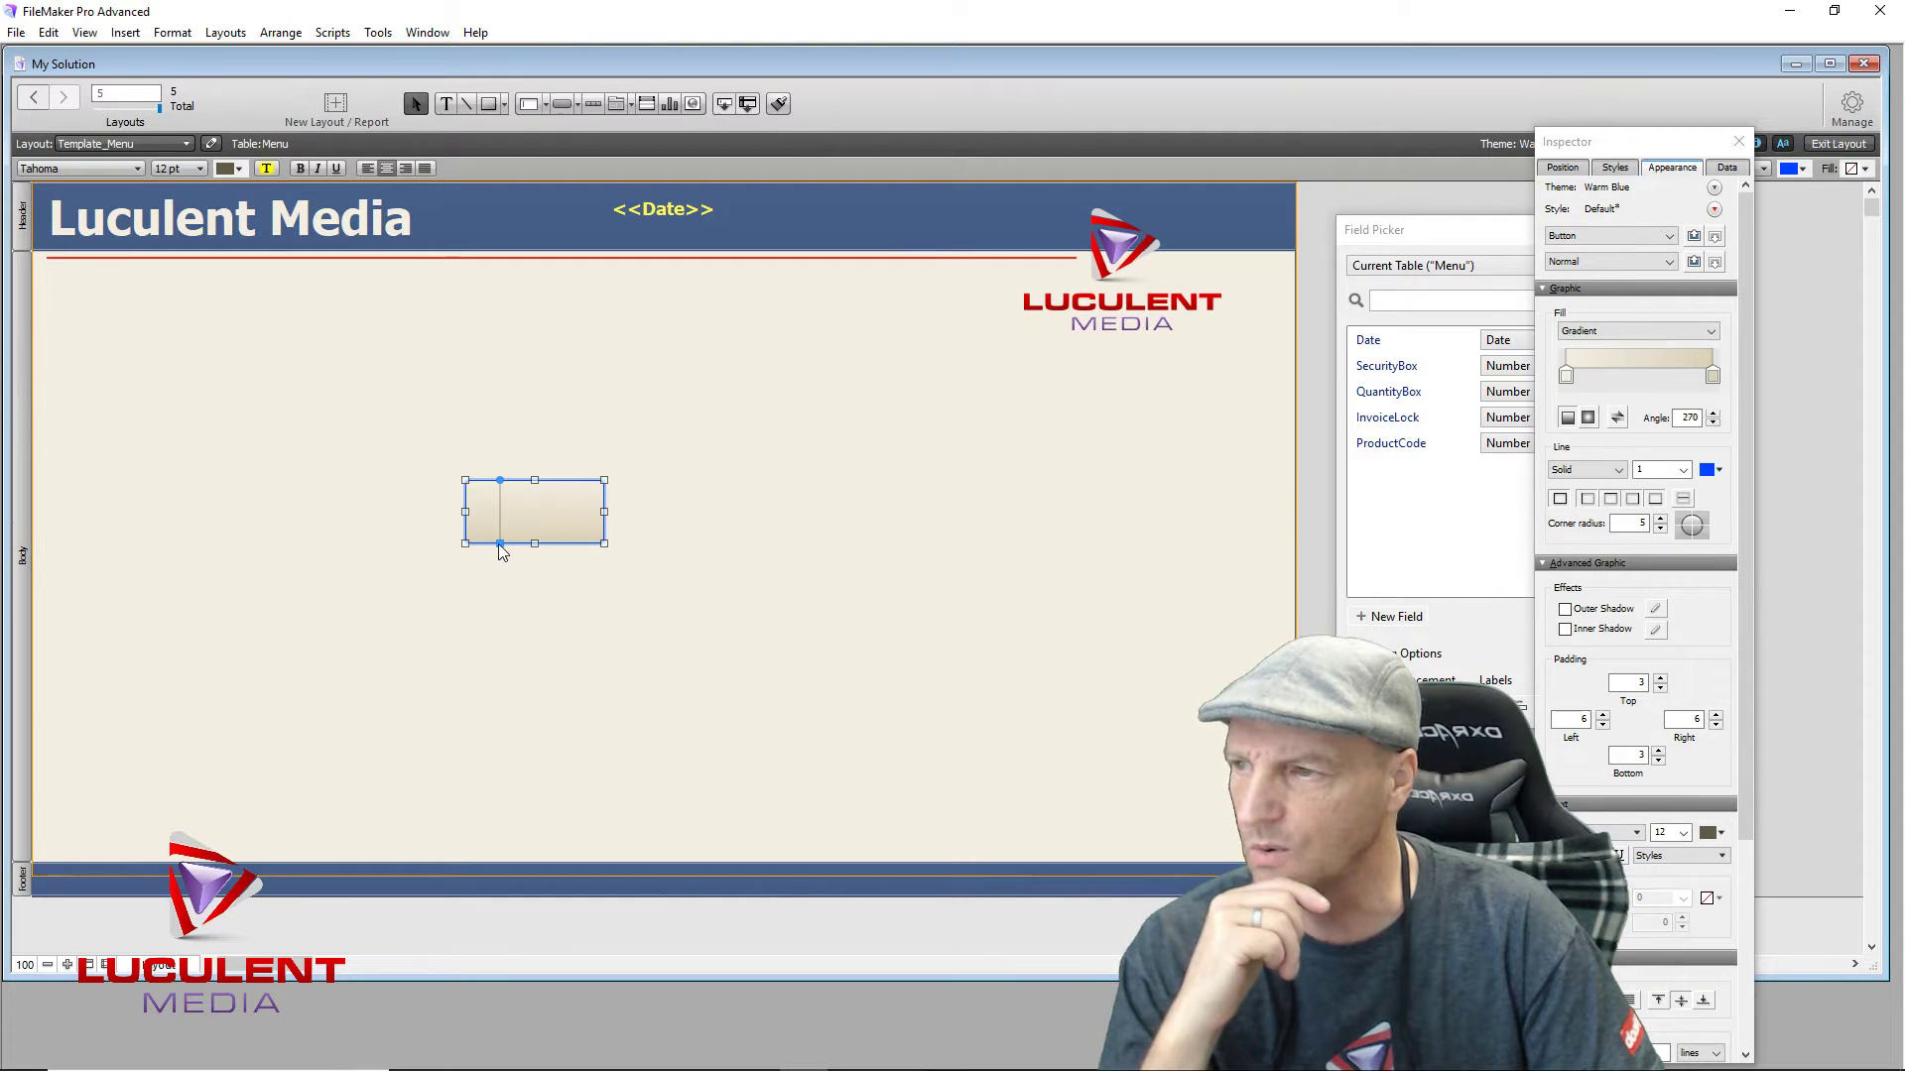
left_click_drag(500, 544, 593, 537)
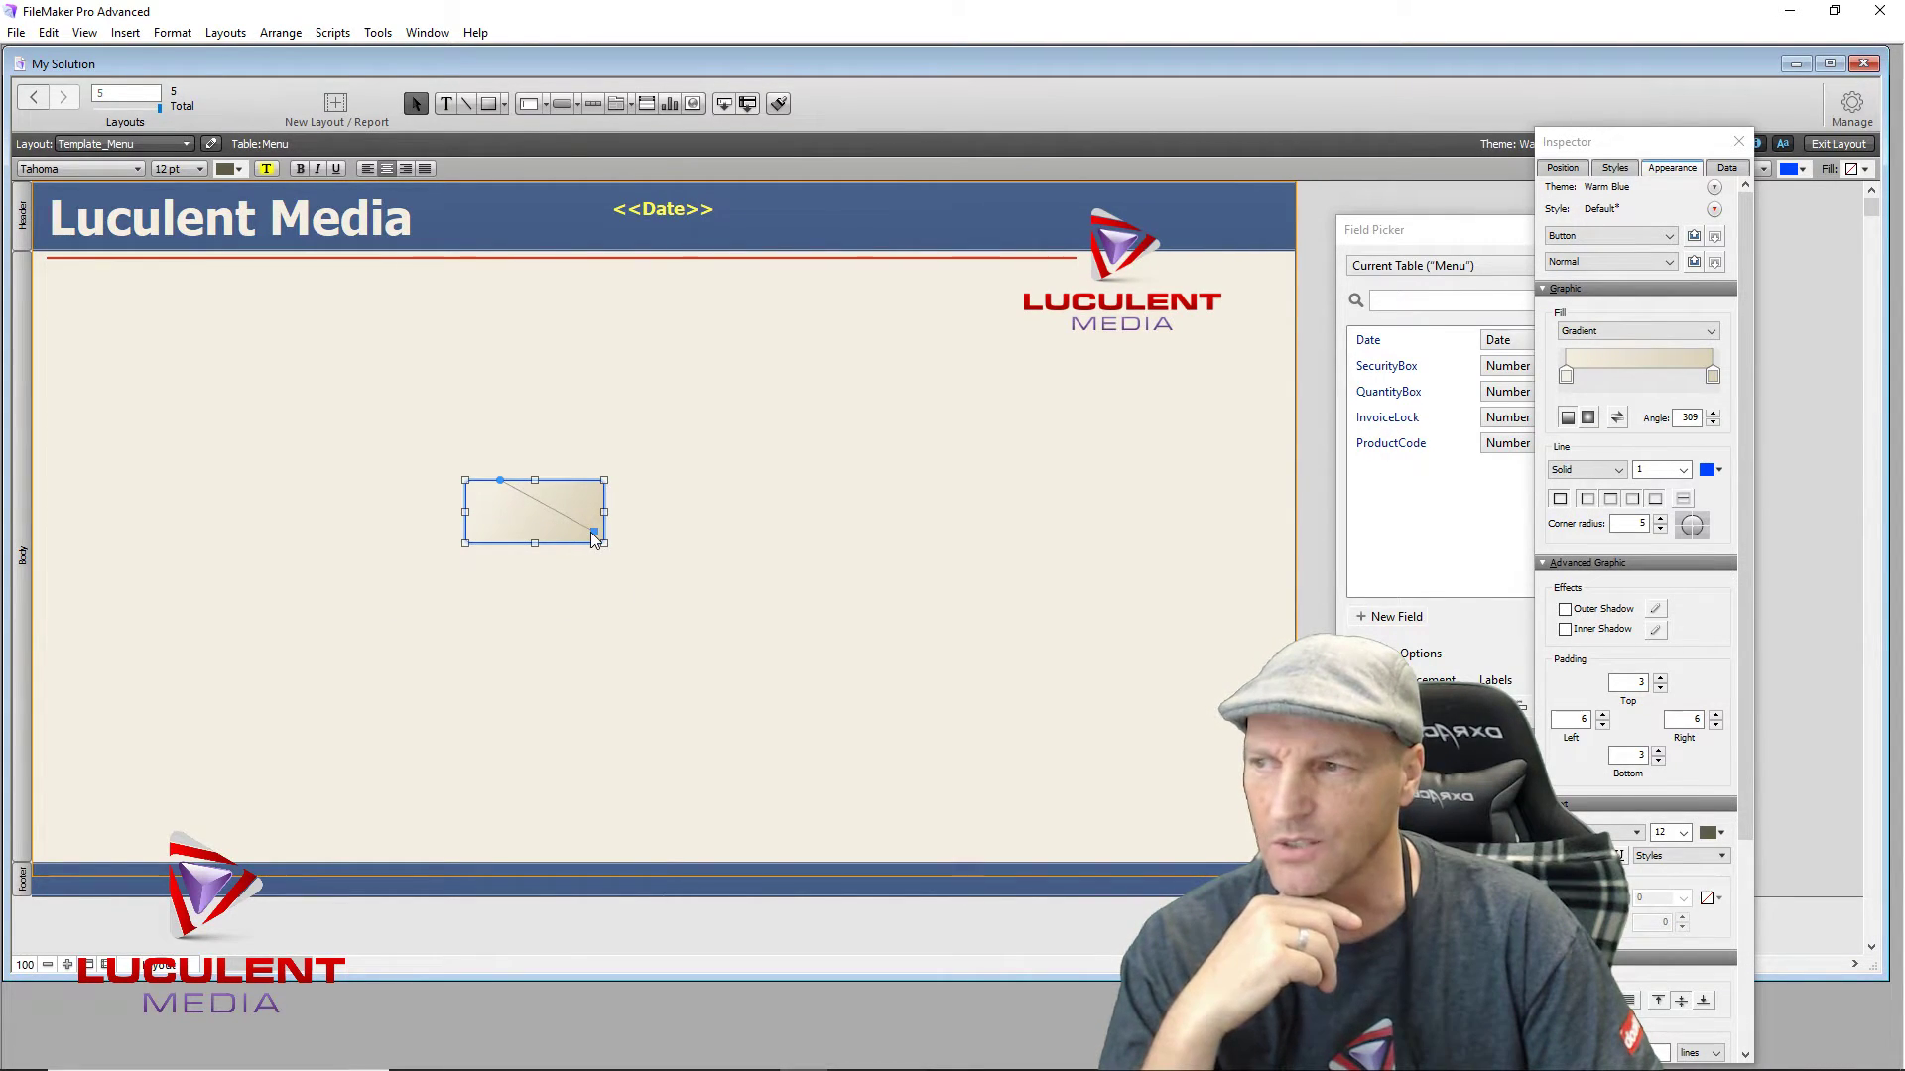
left_click(580, 603)
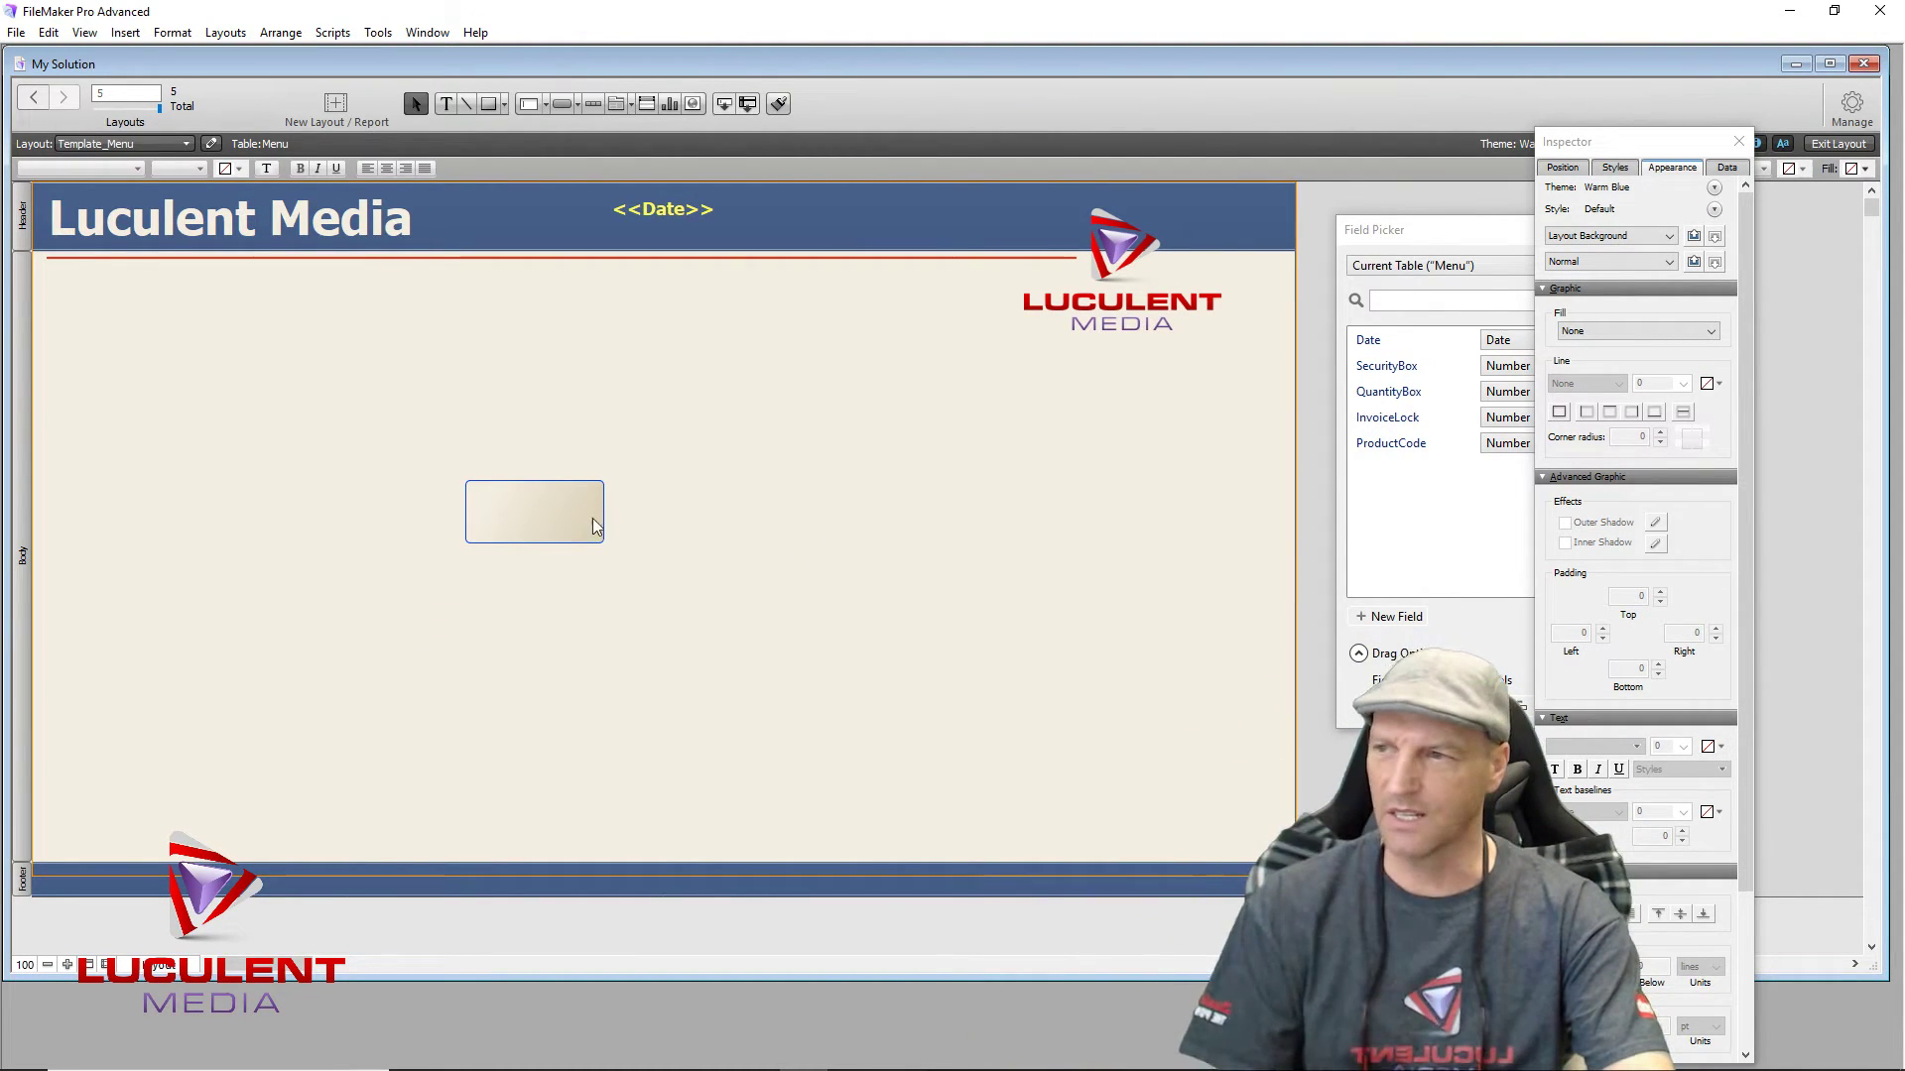
Step: Turn the button's gradient direction to almost vertical, at an angle of about 269 degrees
left_click(527, 510)
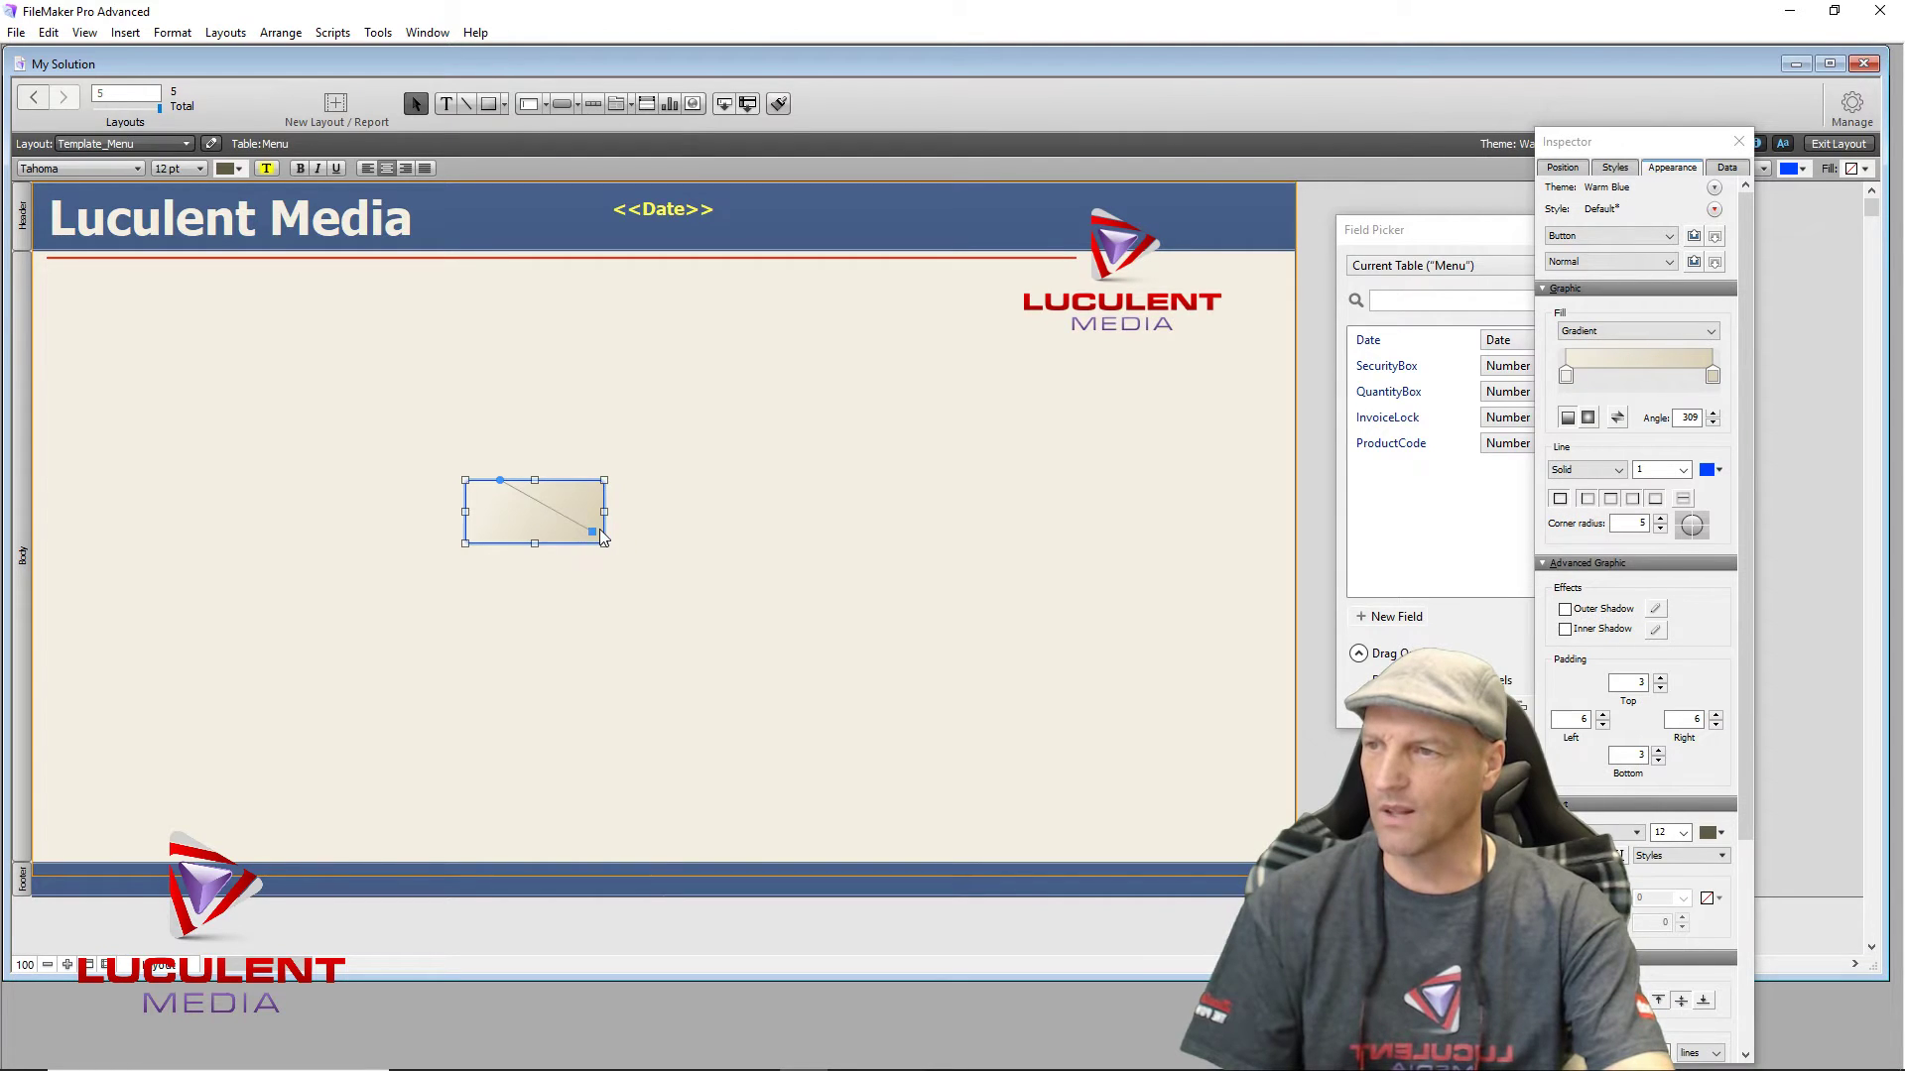
mouse_move(506, 539)
left_mouse_down()
mouse_move(506, 479)
mouse_move(508, 664)
mouse_move(493, 554)
left_mouse_up()
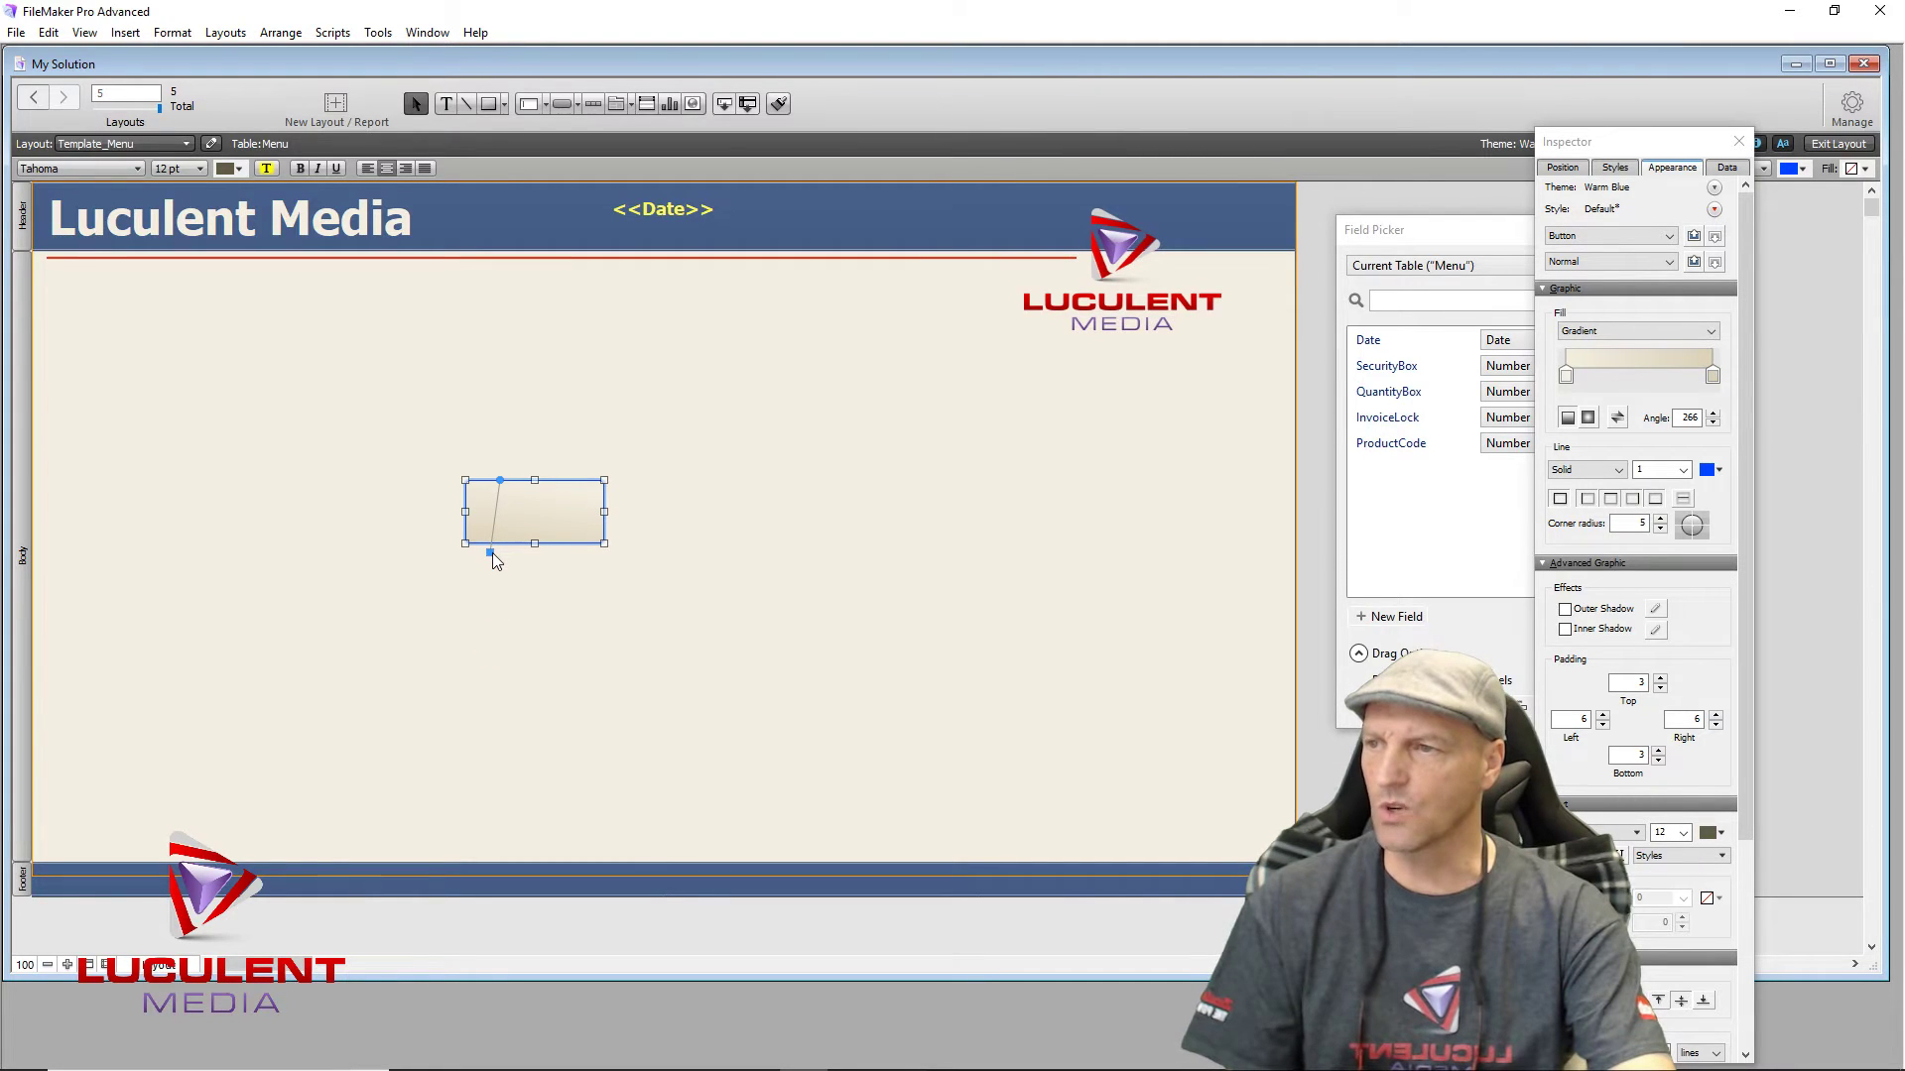
left_click_drag(506, 551, 498, 561)
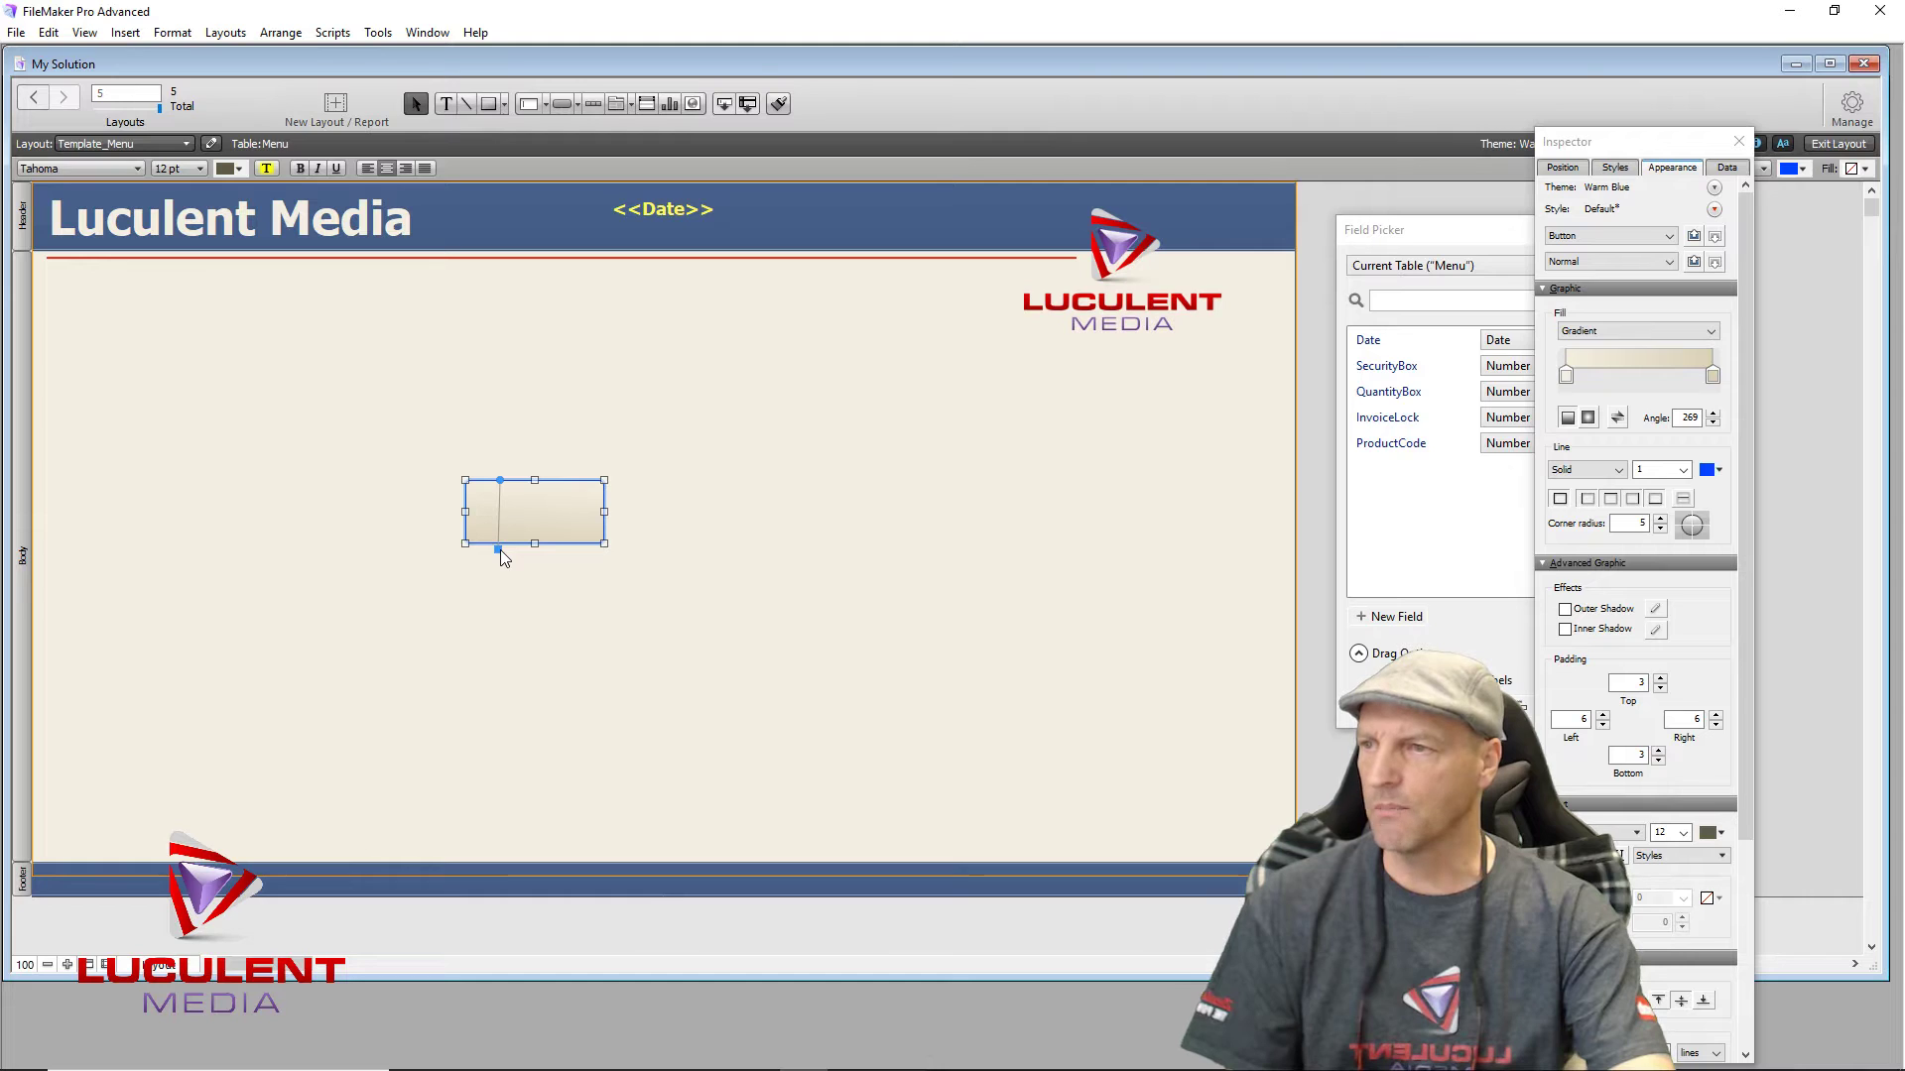
left_click(532, 592)
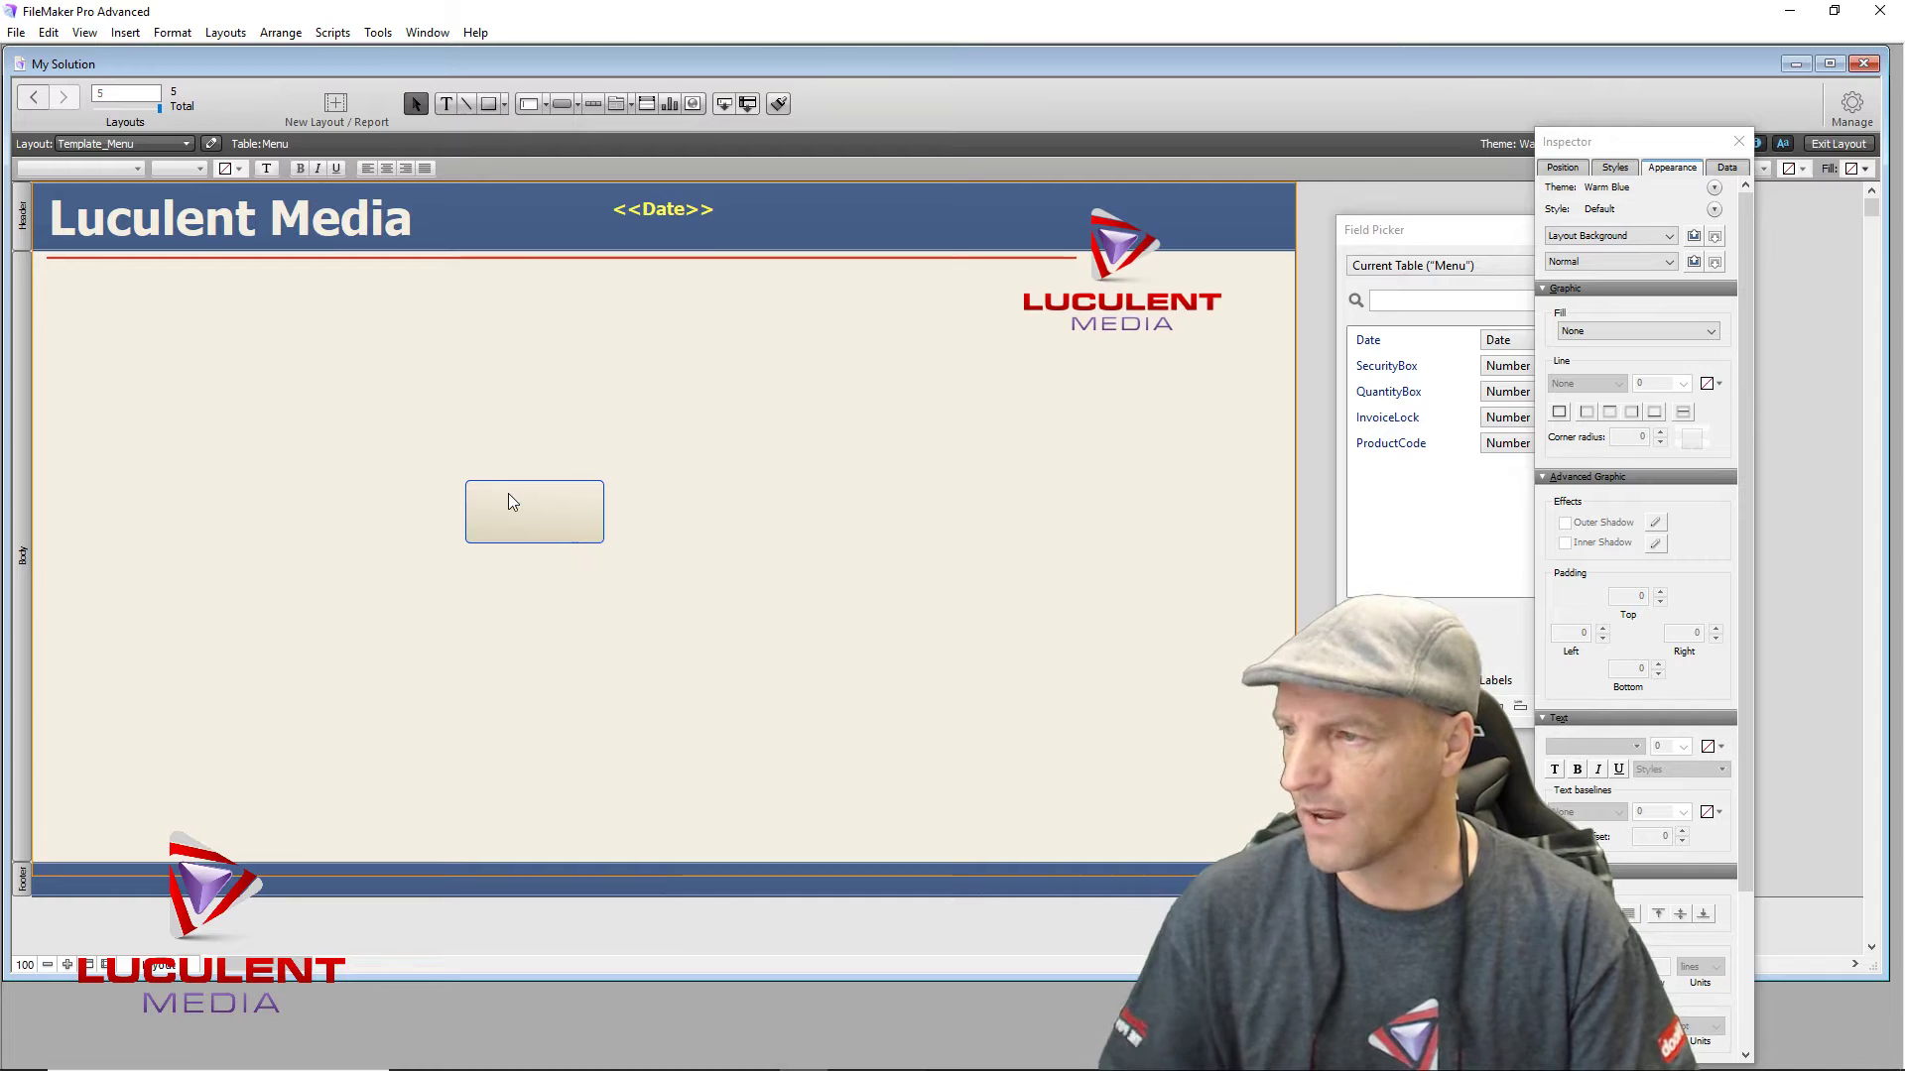
Step: Duplicate the blue-outlined button into a row of four evenly spaced buttons
left_click(495, 521)
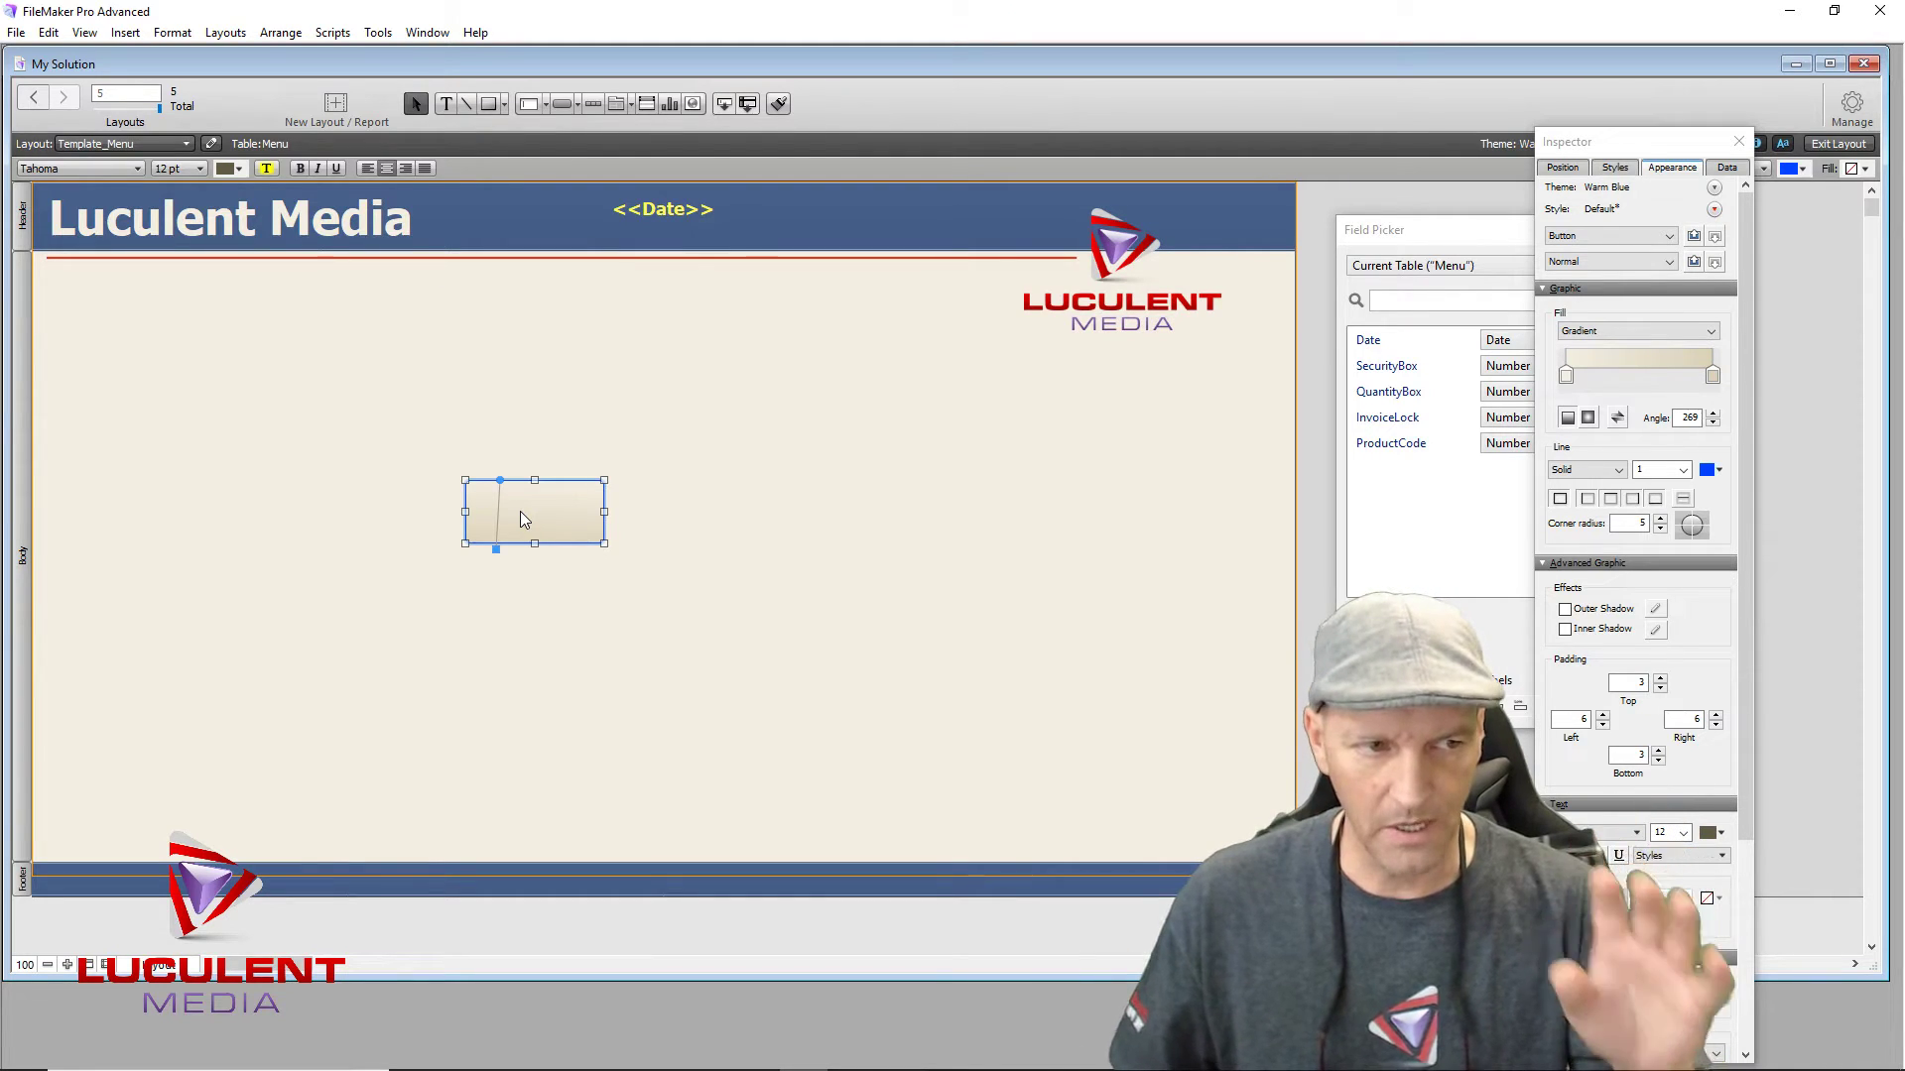
left_click_drag(520, 510, 666, 516)
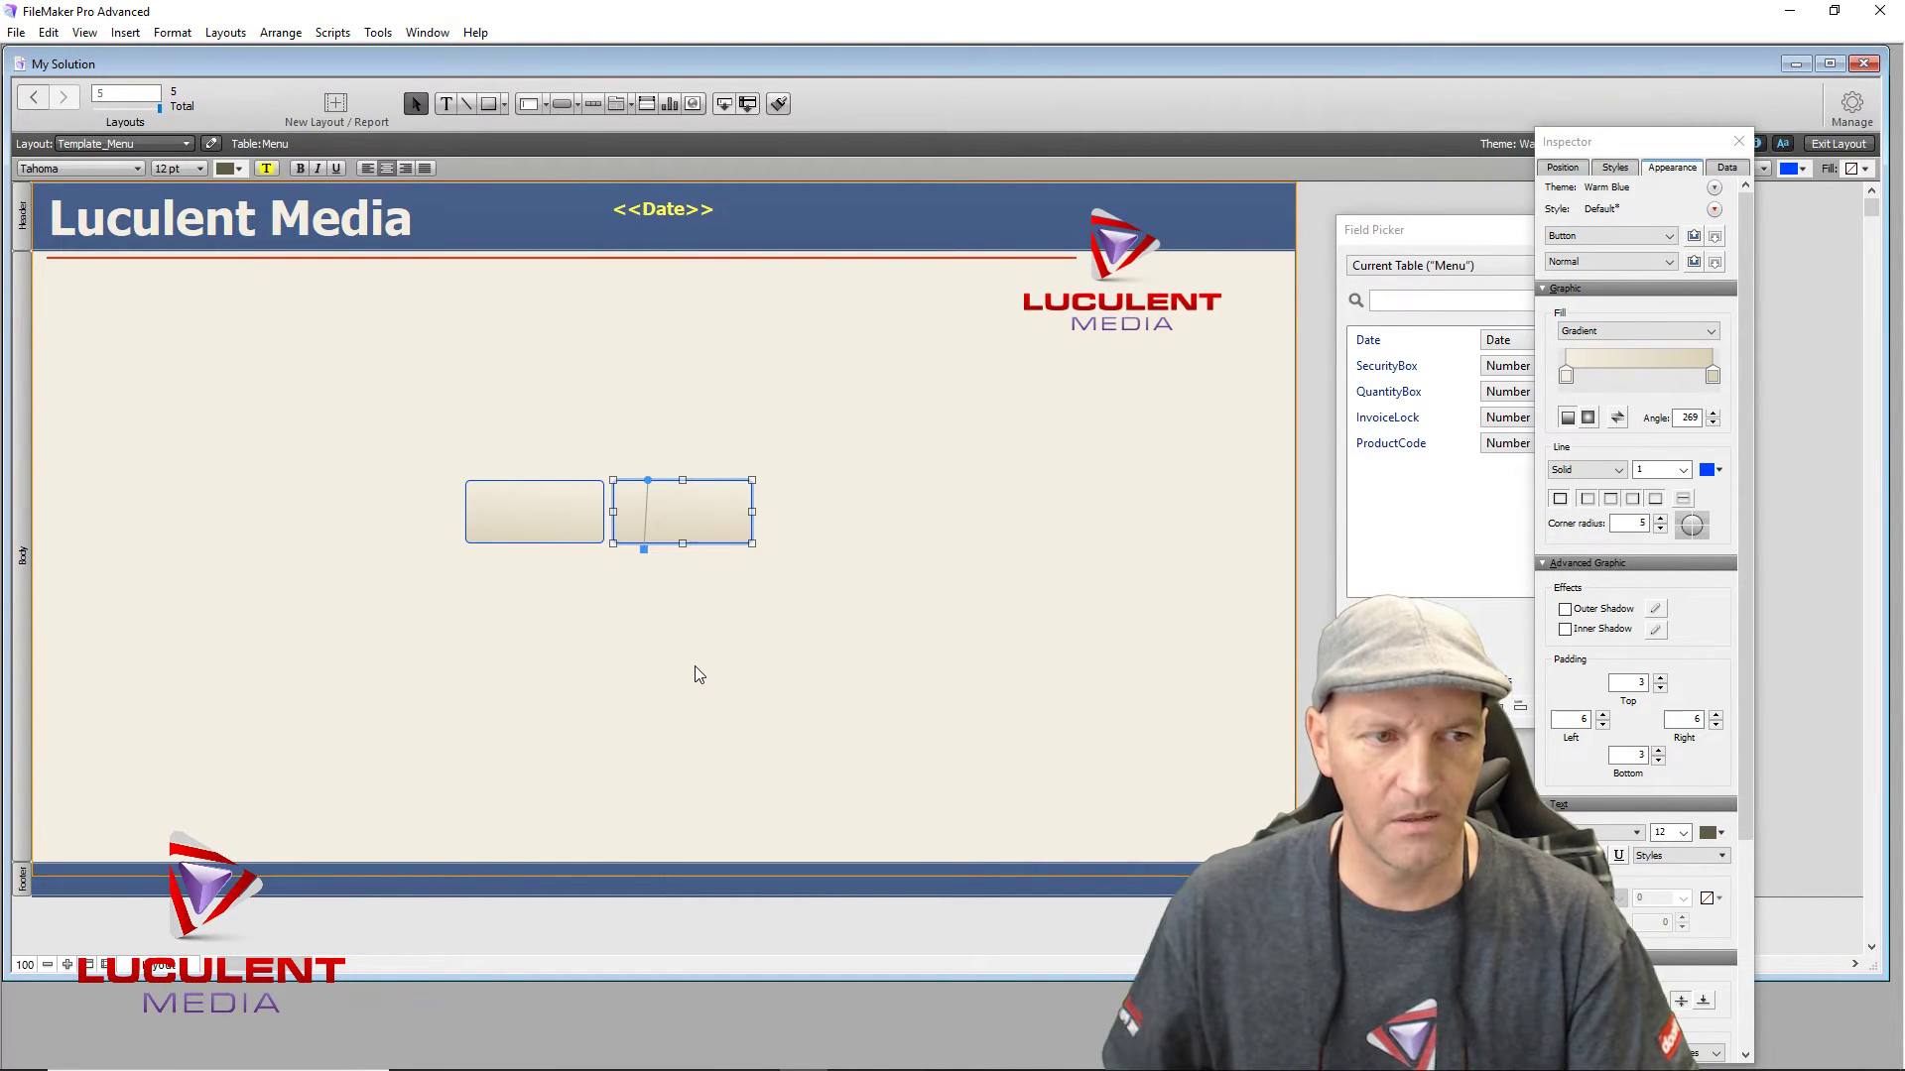
left_click(798, 683)
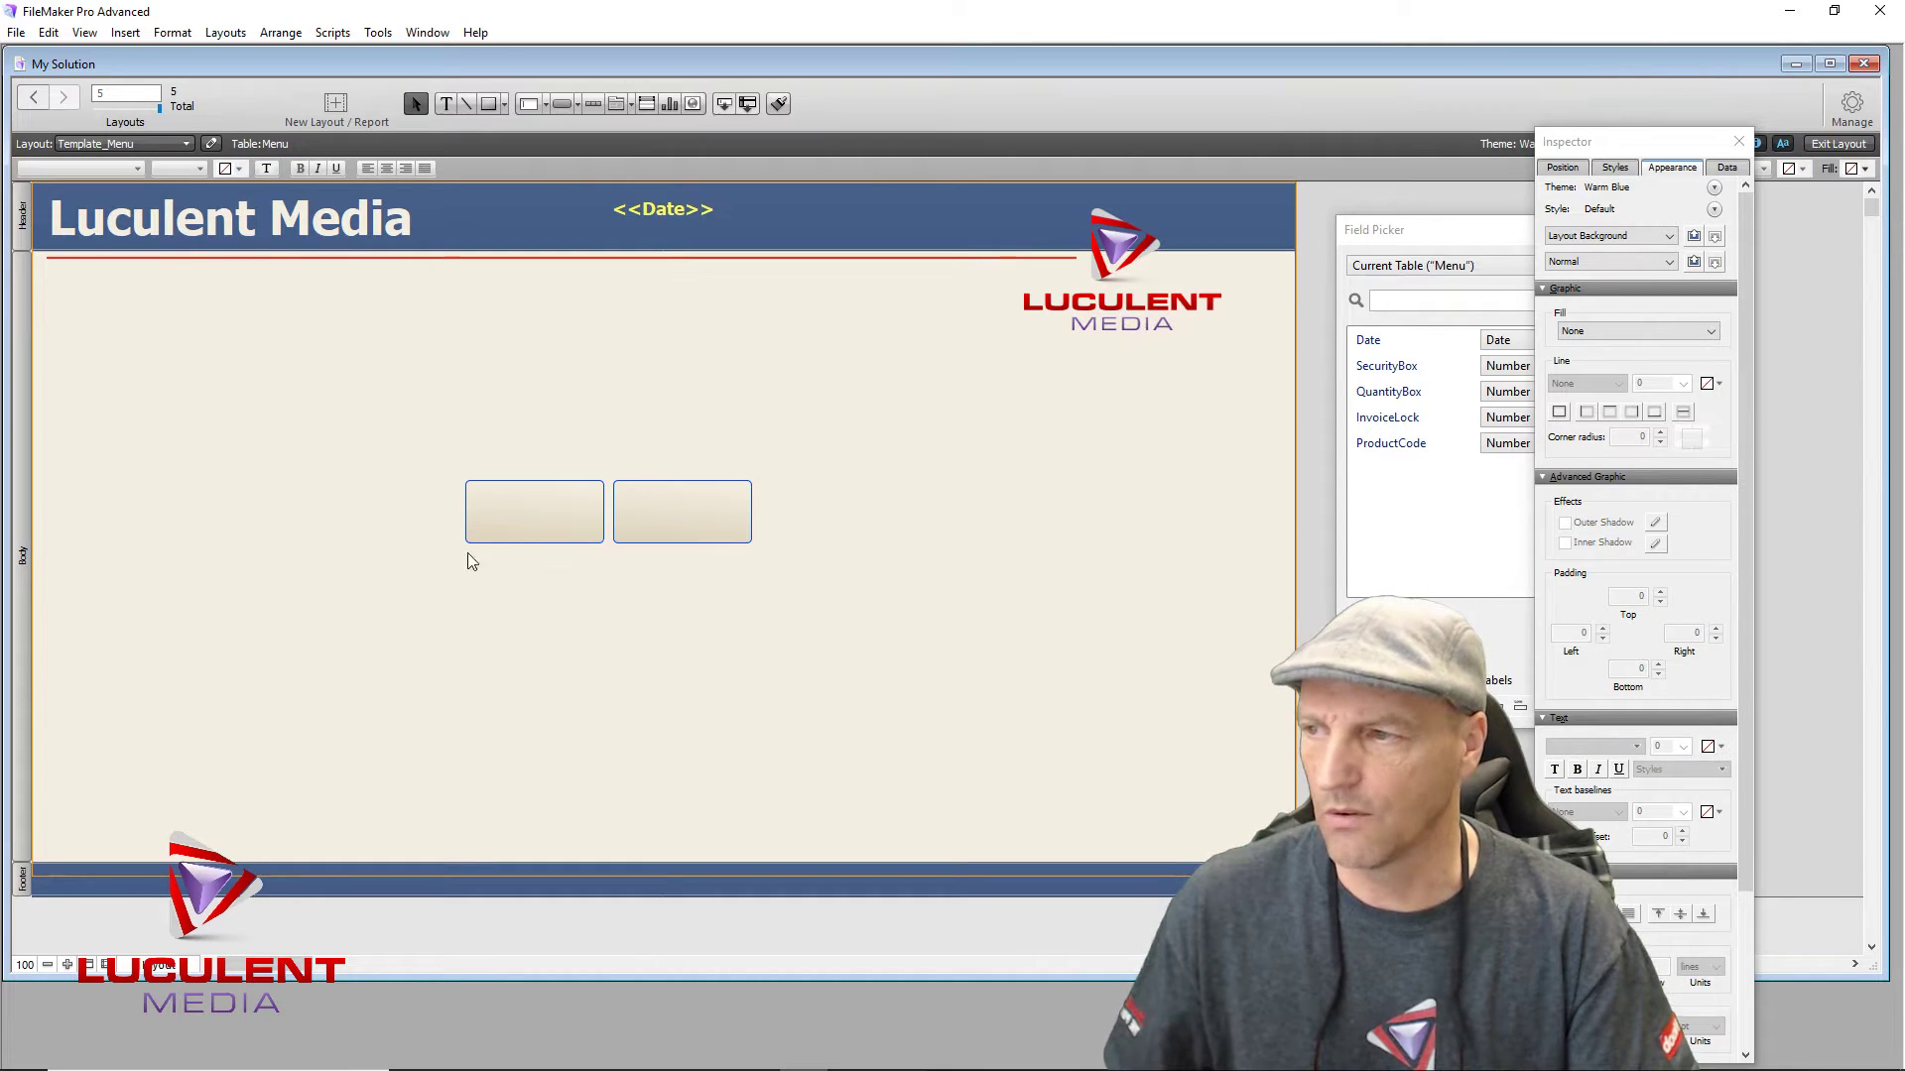
left_click_drag(407, 504, 820, 546)
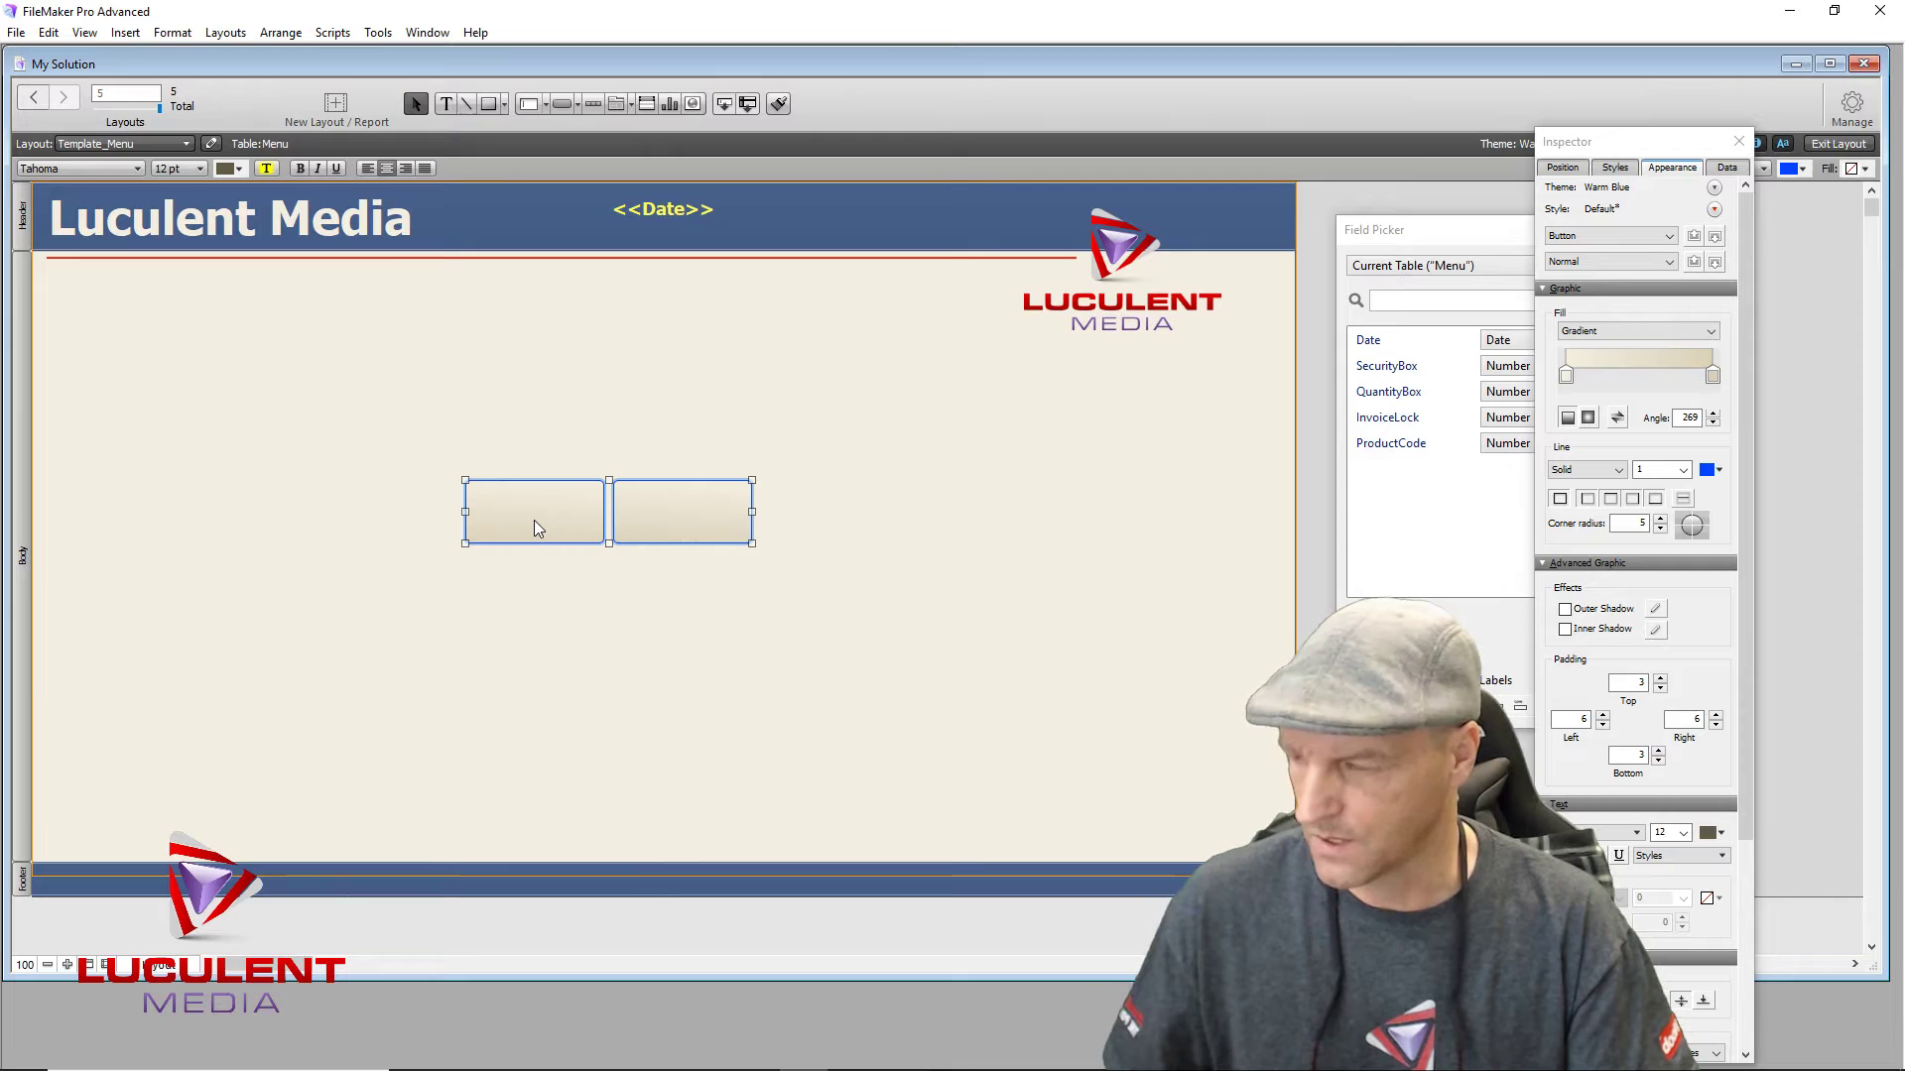
left_click_drag(557, 532, 834, 529)
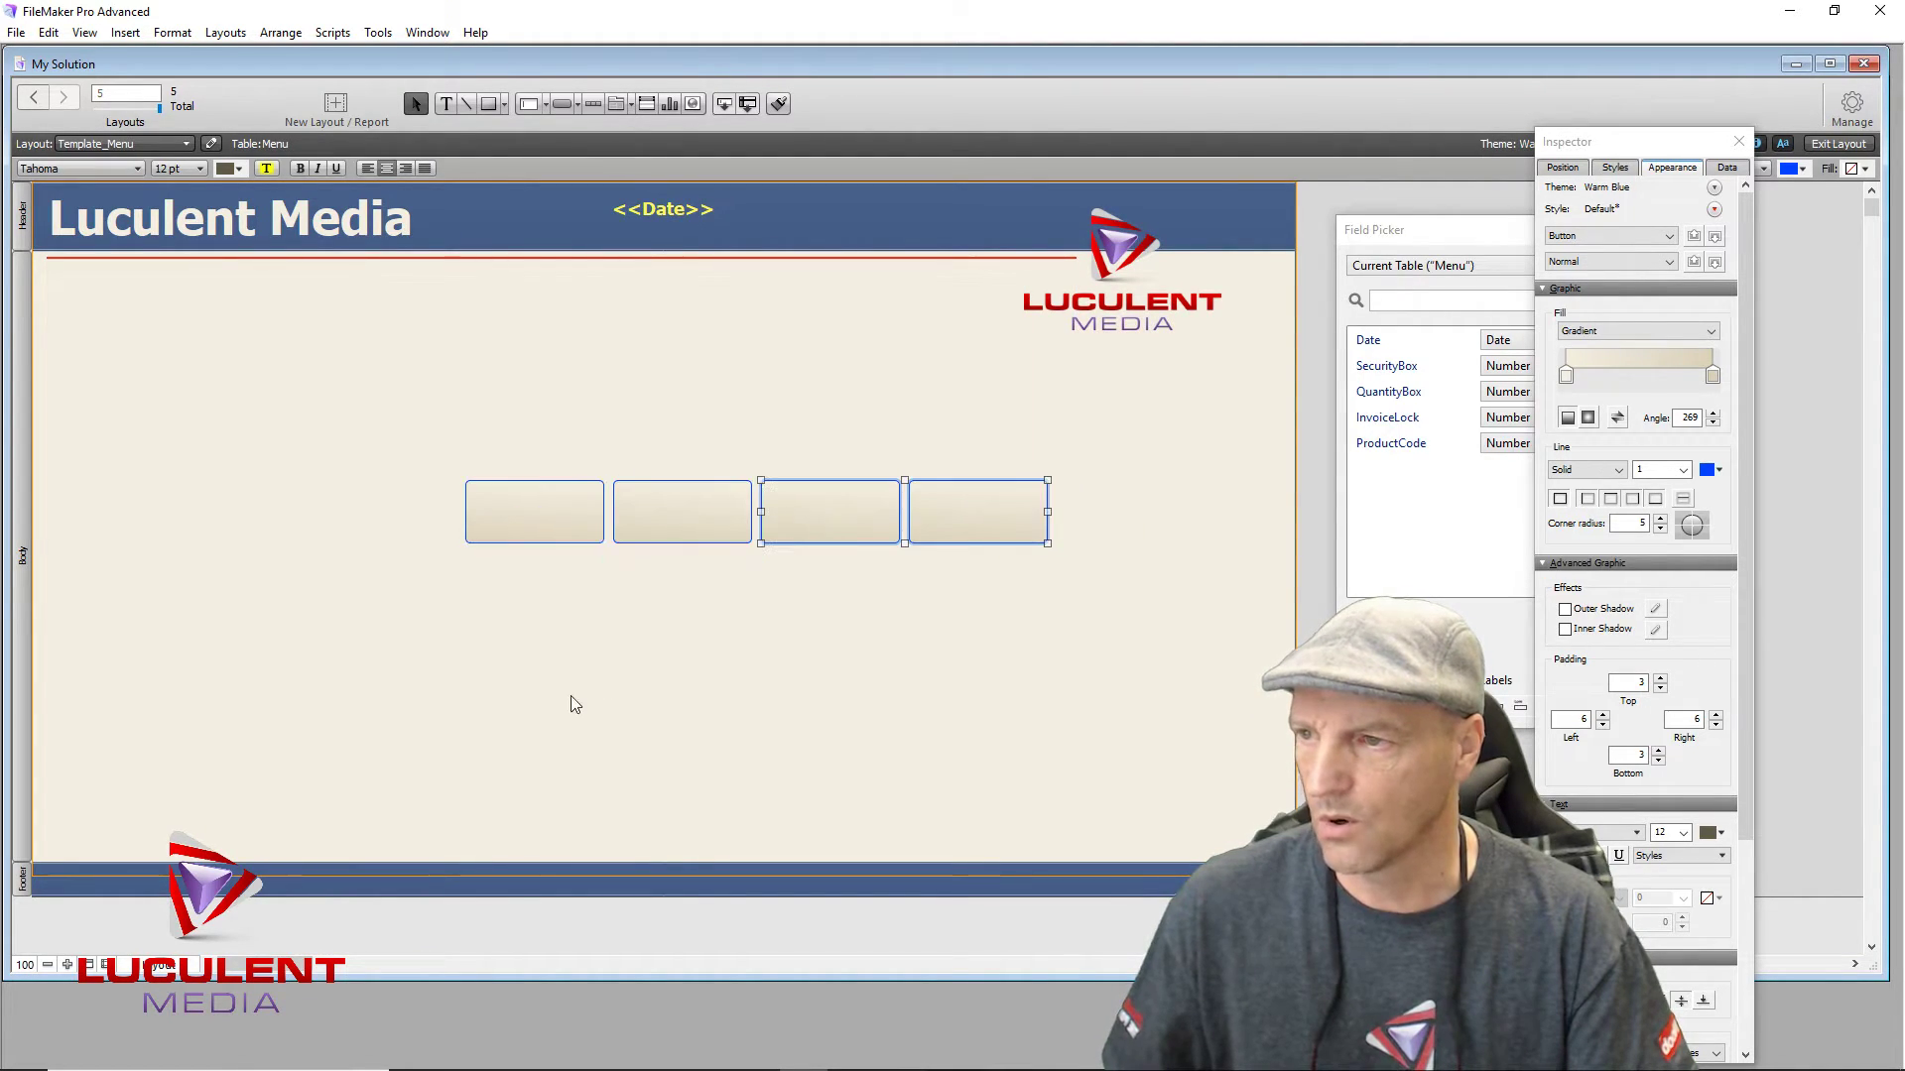
left_click(570, 694)
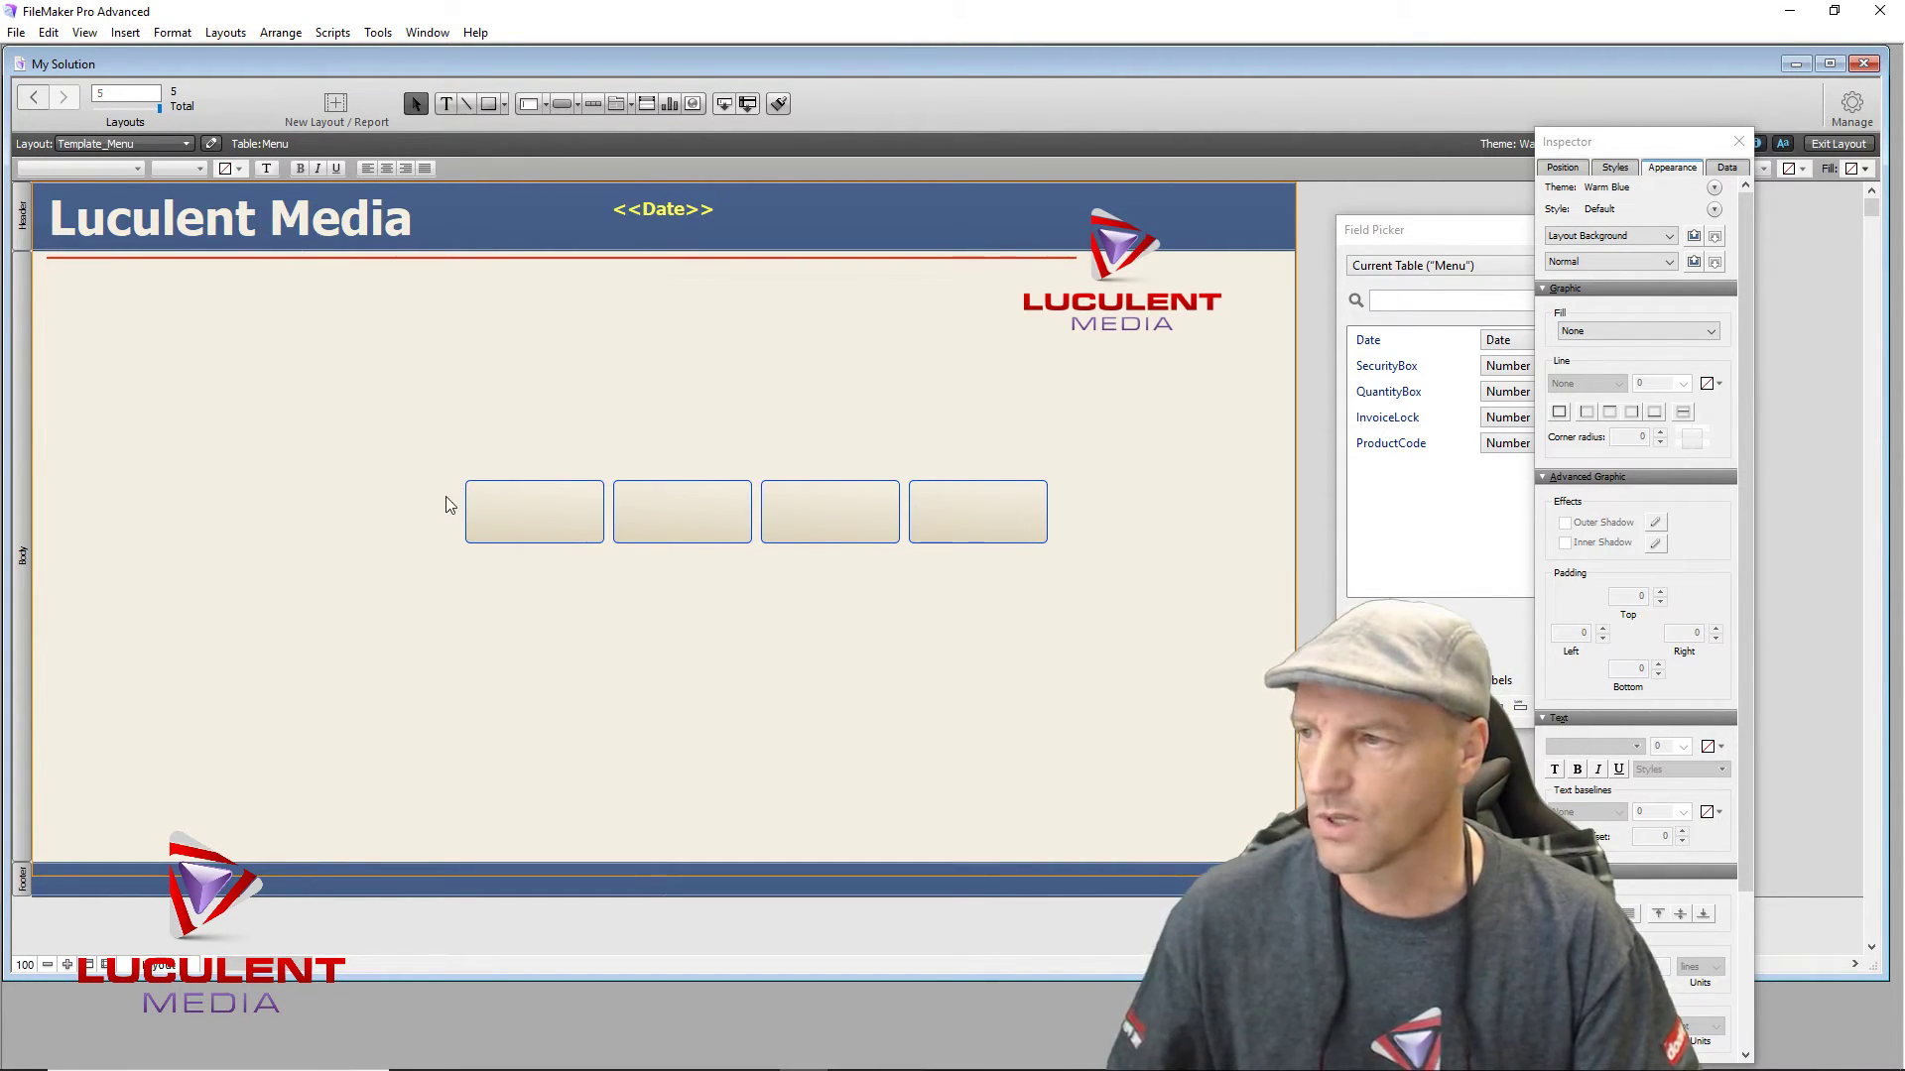
Step: Duplicate the four-button row and align both sets into one lower row of eight evenly spaced buttons
left_click_drag(448, 505, 1096, 511)
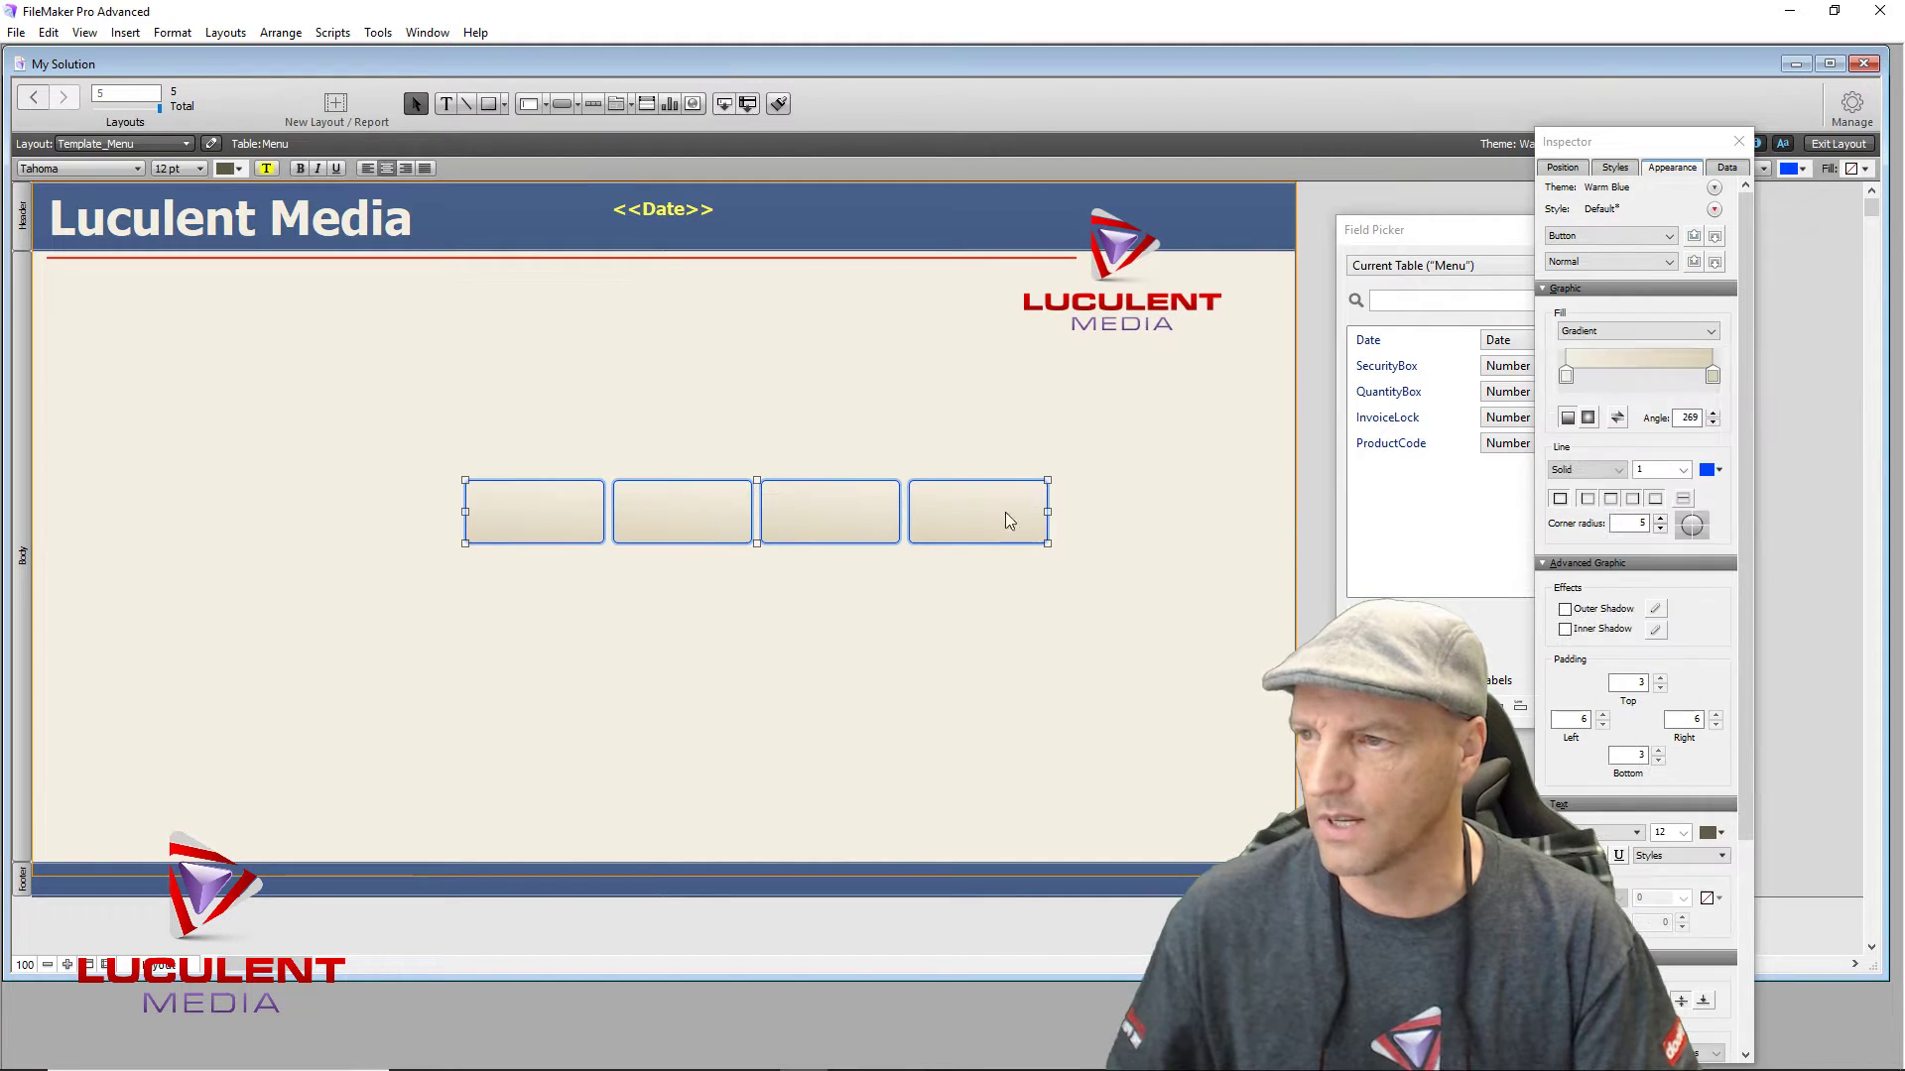
left_click_drag(842, 512, 1070, 612)
left_click_drag(406, 485, 1010, 525)
left_click_drag(813, 520, 456, 615)
left_click(728, 780)
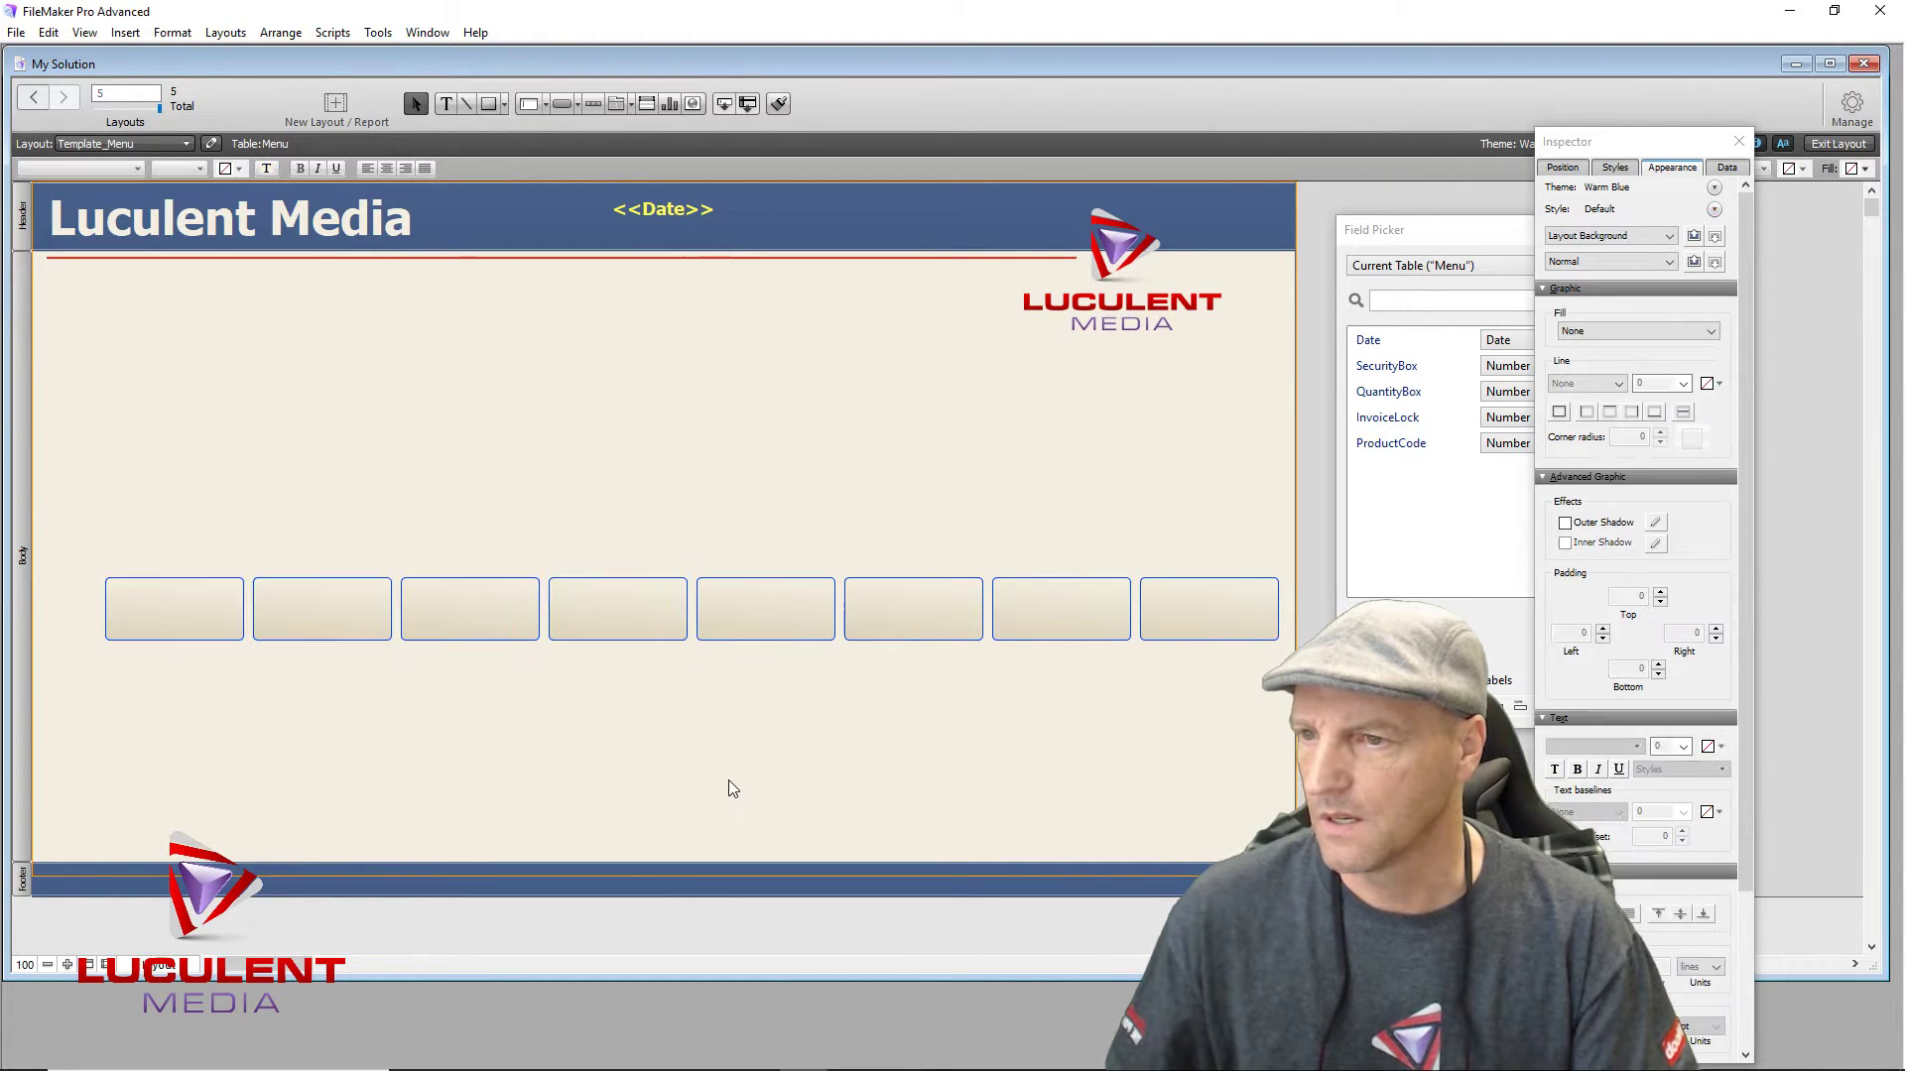
Step: Move the whole row of eight buttons up beneath the red line and logo, roughly centred across the layout
left_click_drag(75, 600, 1270, 664)
left_click_drag(766, 609, 728, 397)
left_click(748, 569)
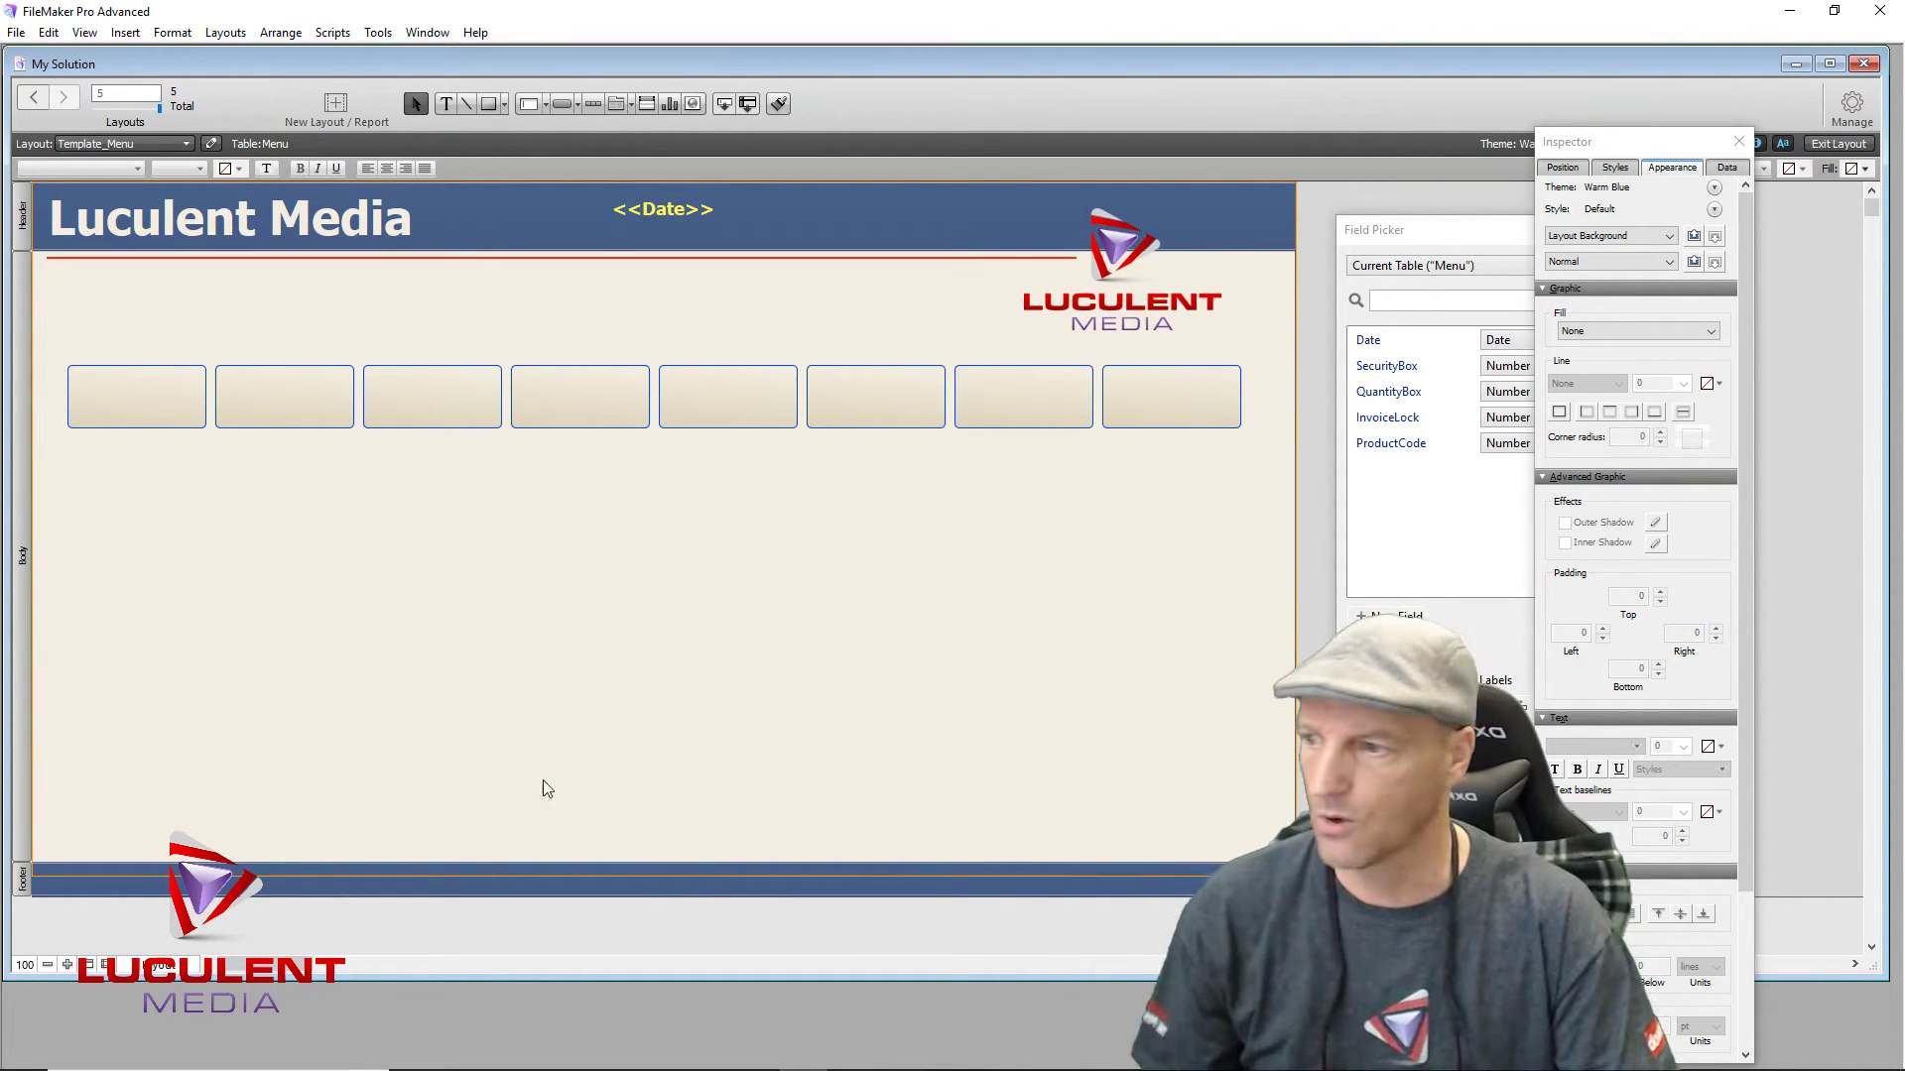
Step: Reduce the height of the body part slightly so that the footer moves up
left_click(579, 851)
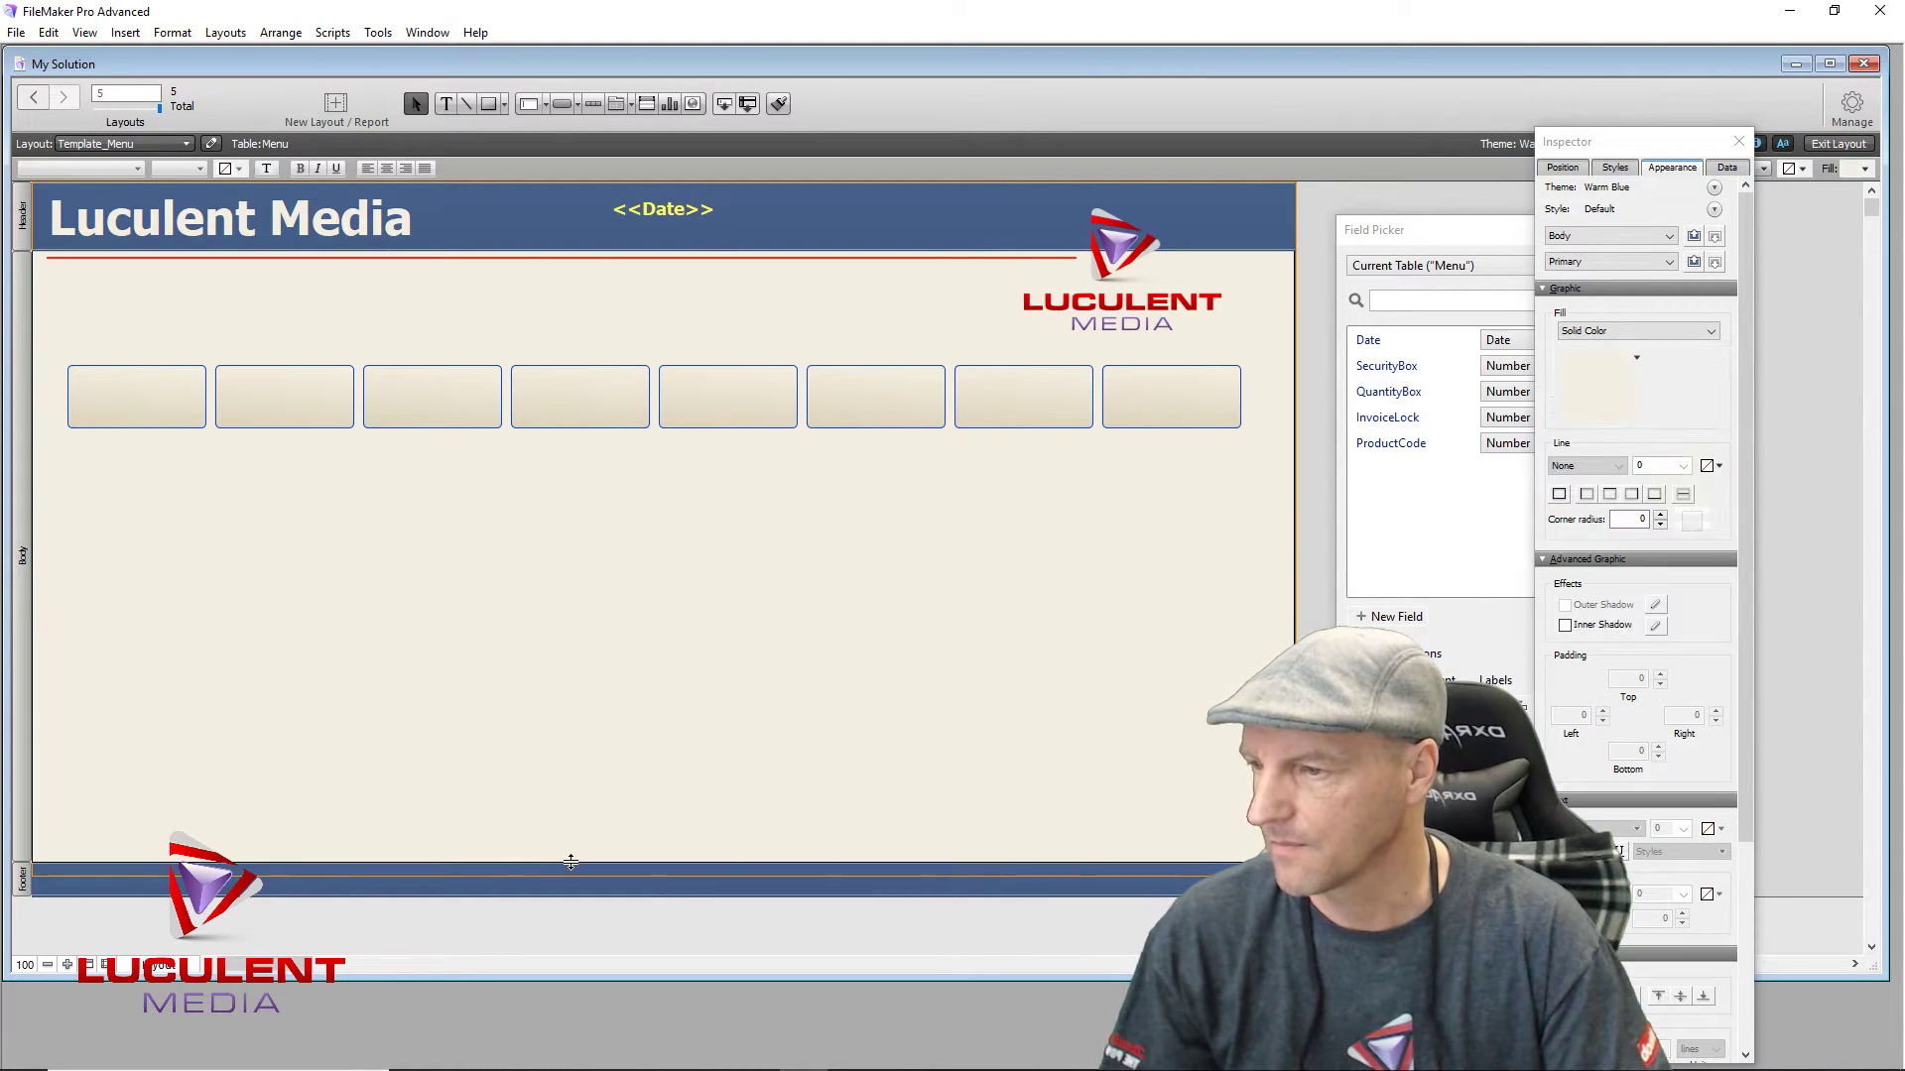
left_click_drag(579, 846, 579, 846)
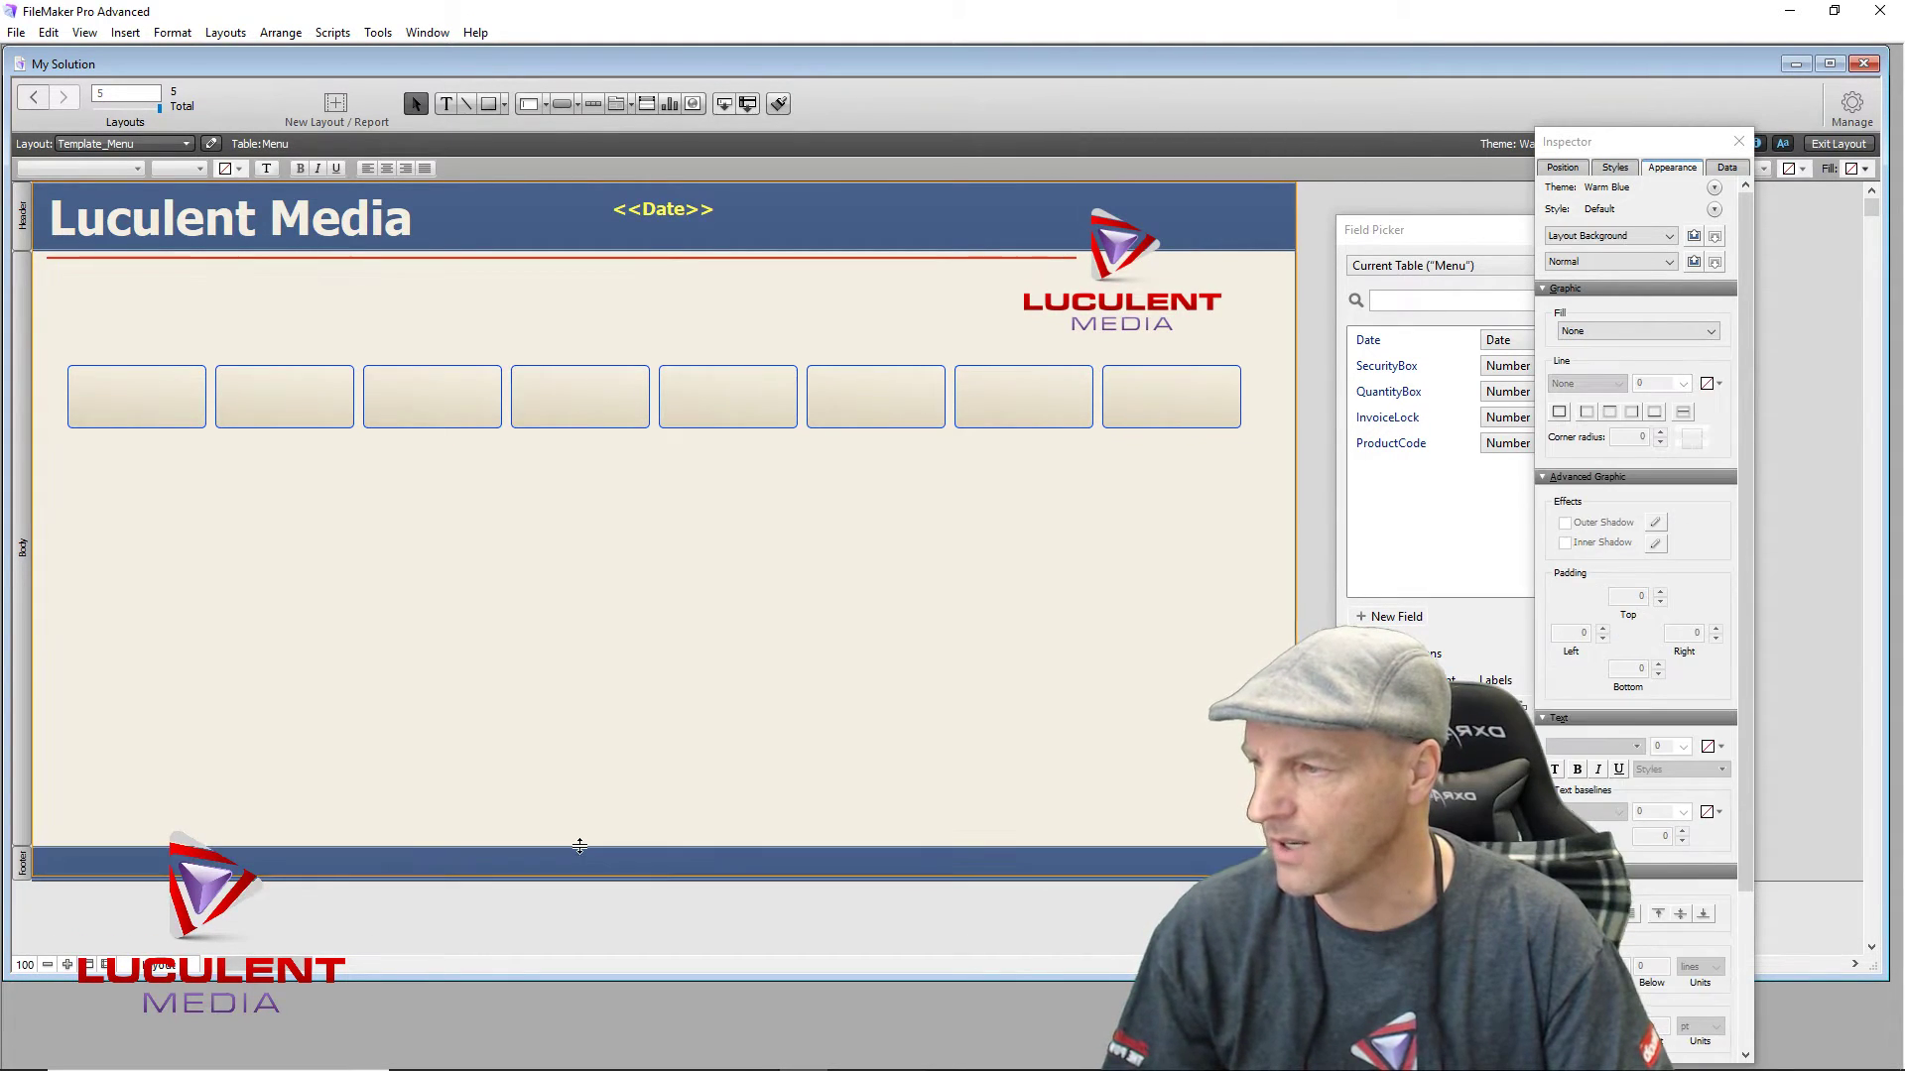
left_click(580, 845)
left_click_drag(581, 845, 589, 840)
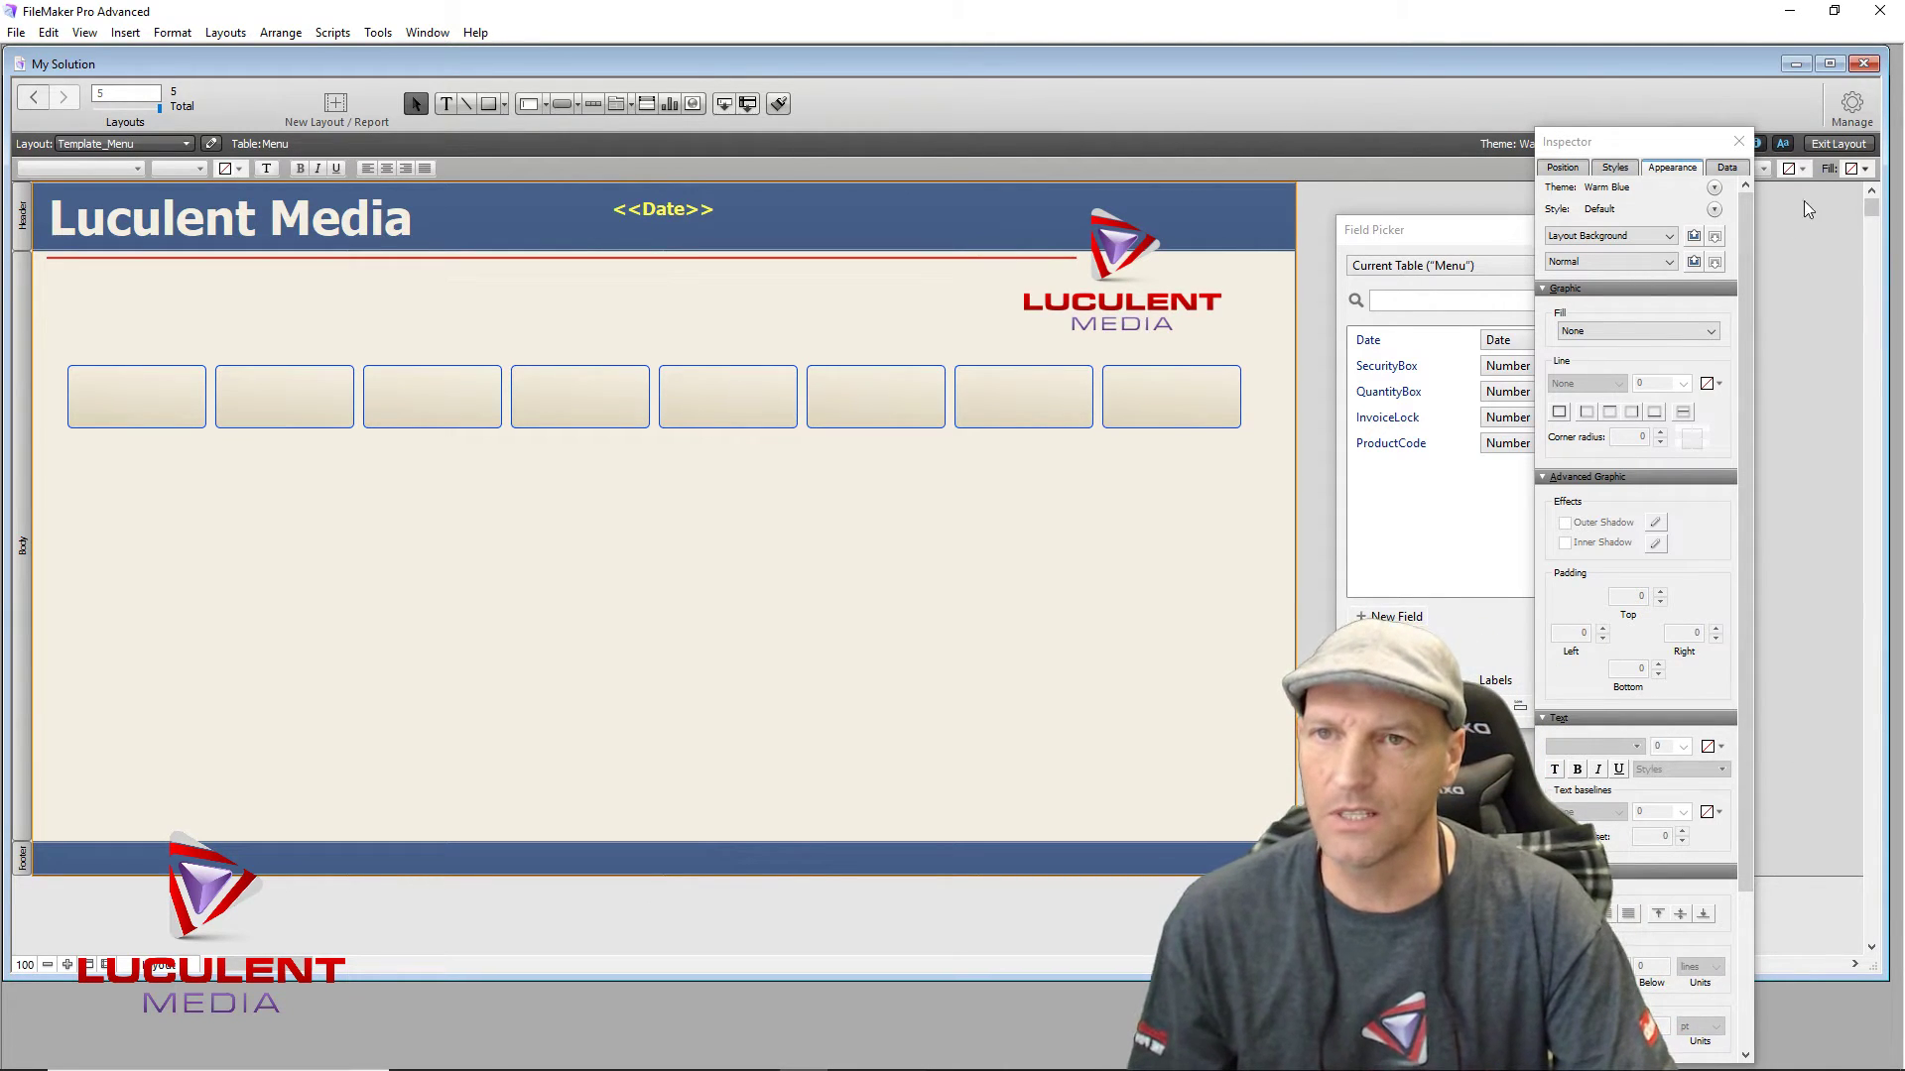
Step: Check the button row in Browse mode and return to editing the layout
left_click(1838, 144)
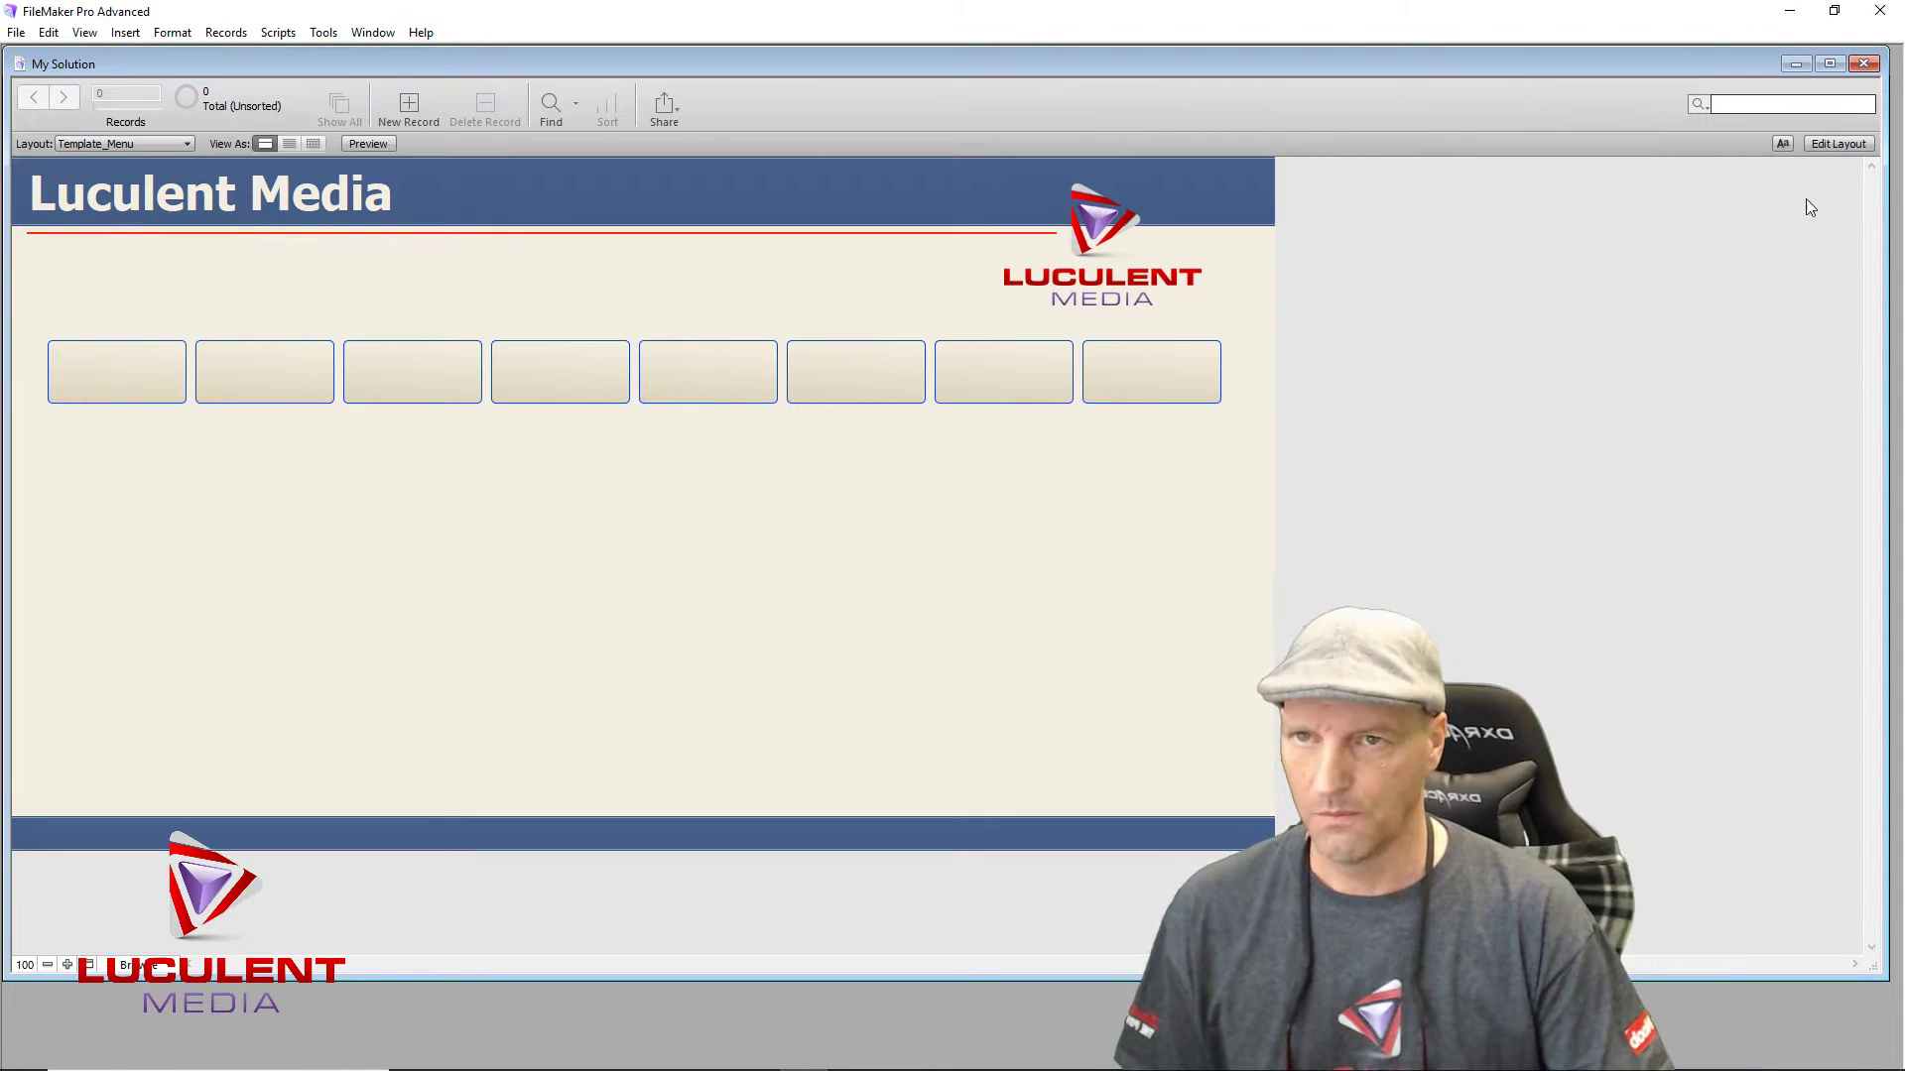
left_click(1836, 144)
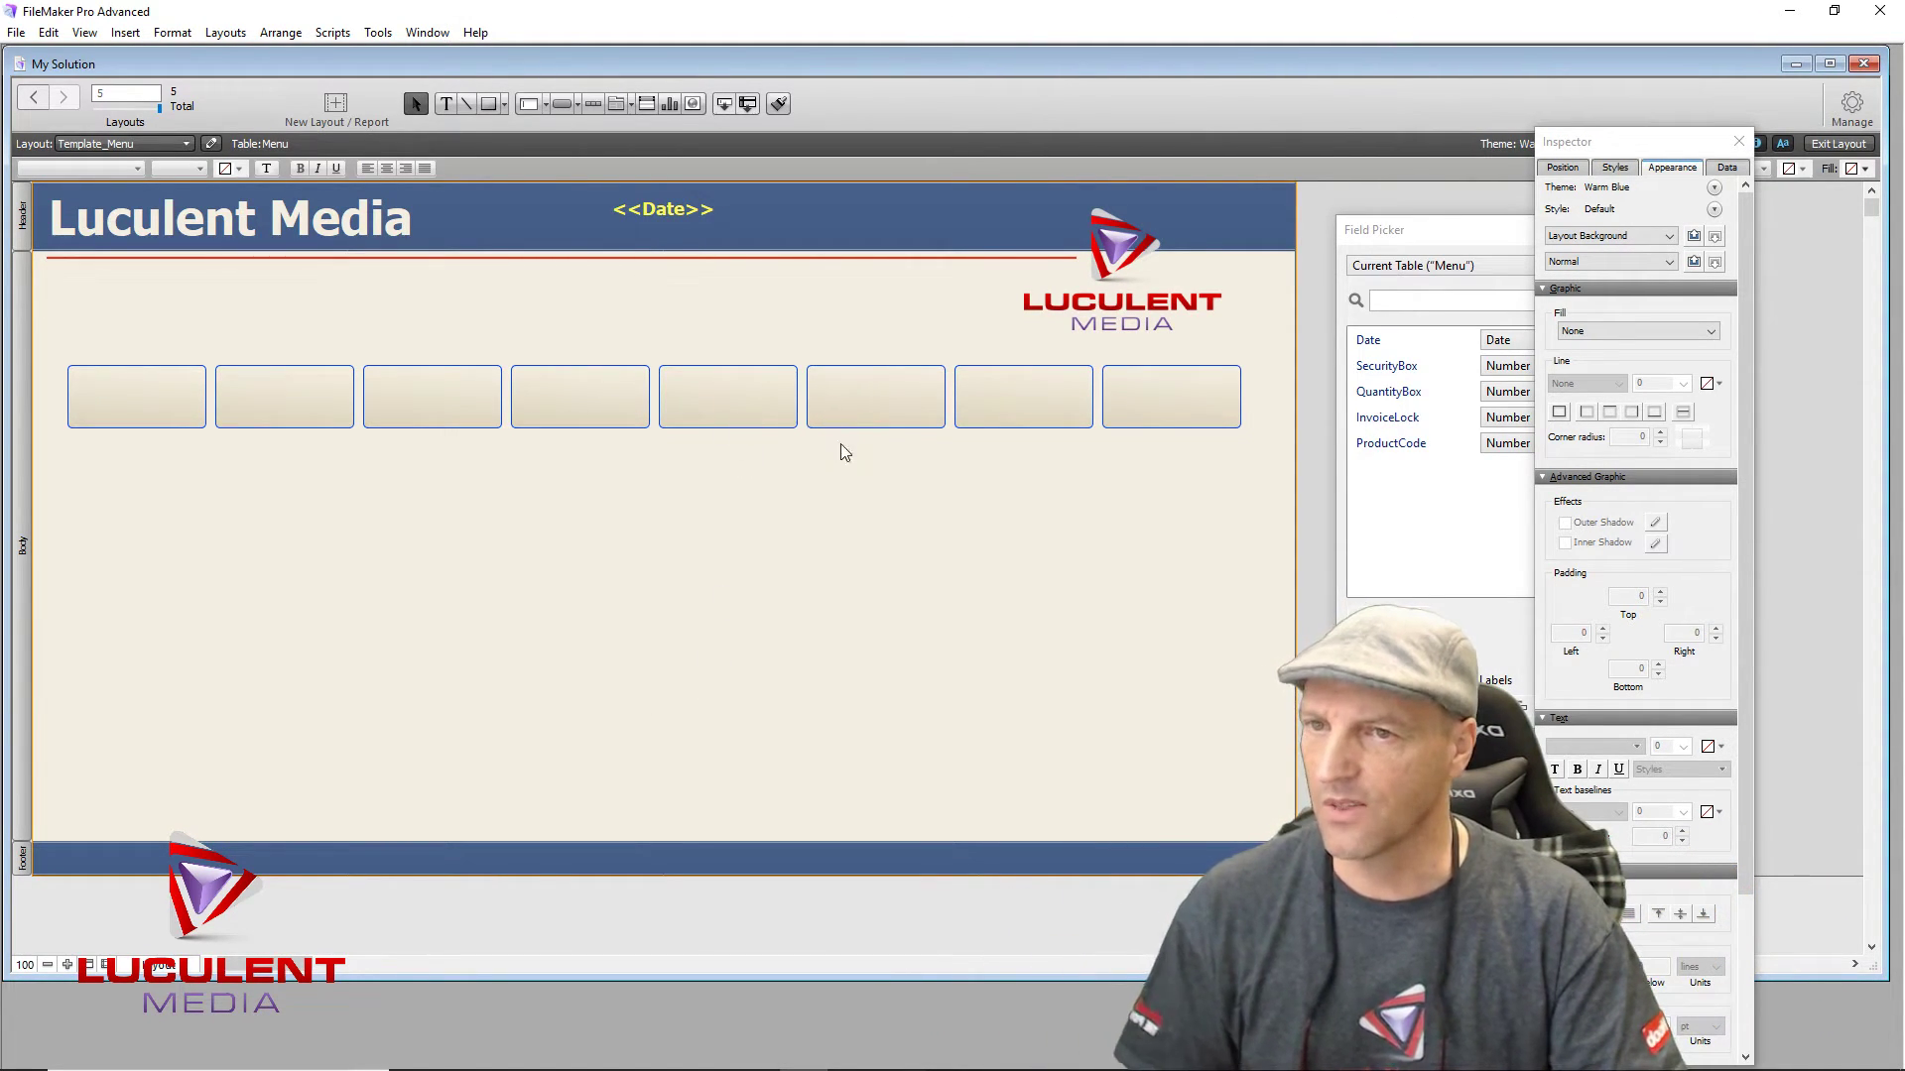
Step: Bring the Field Picker in front of the Inspector and move it over the button row in the layout
left_click(1399, 420)
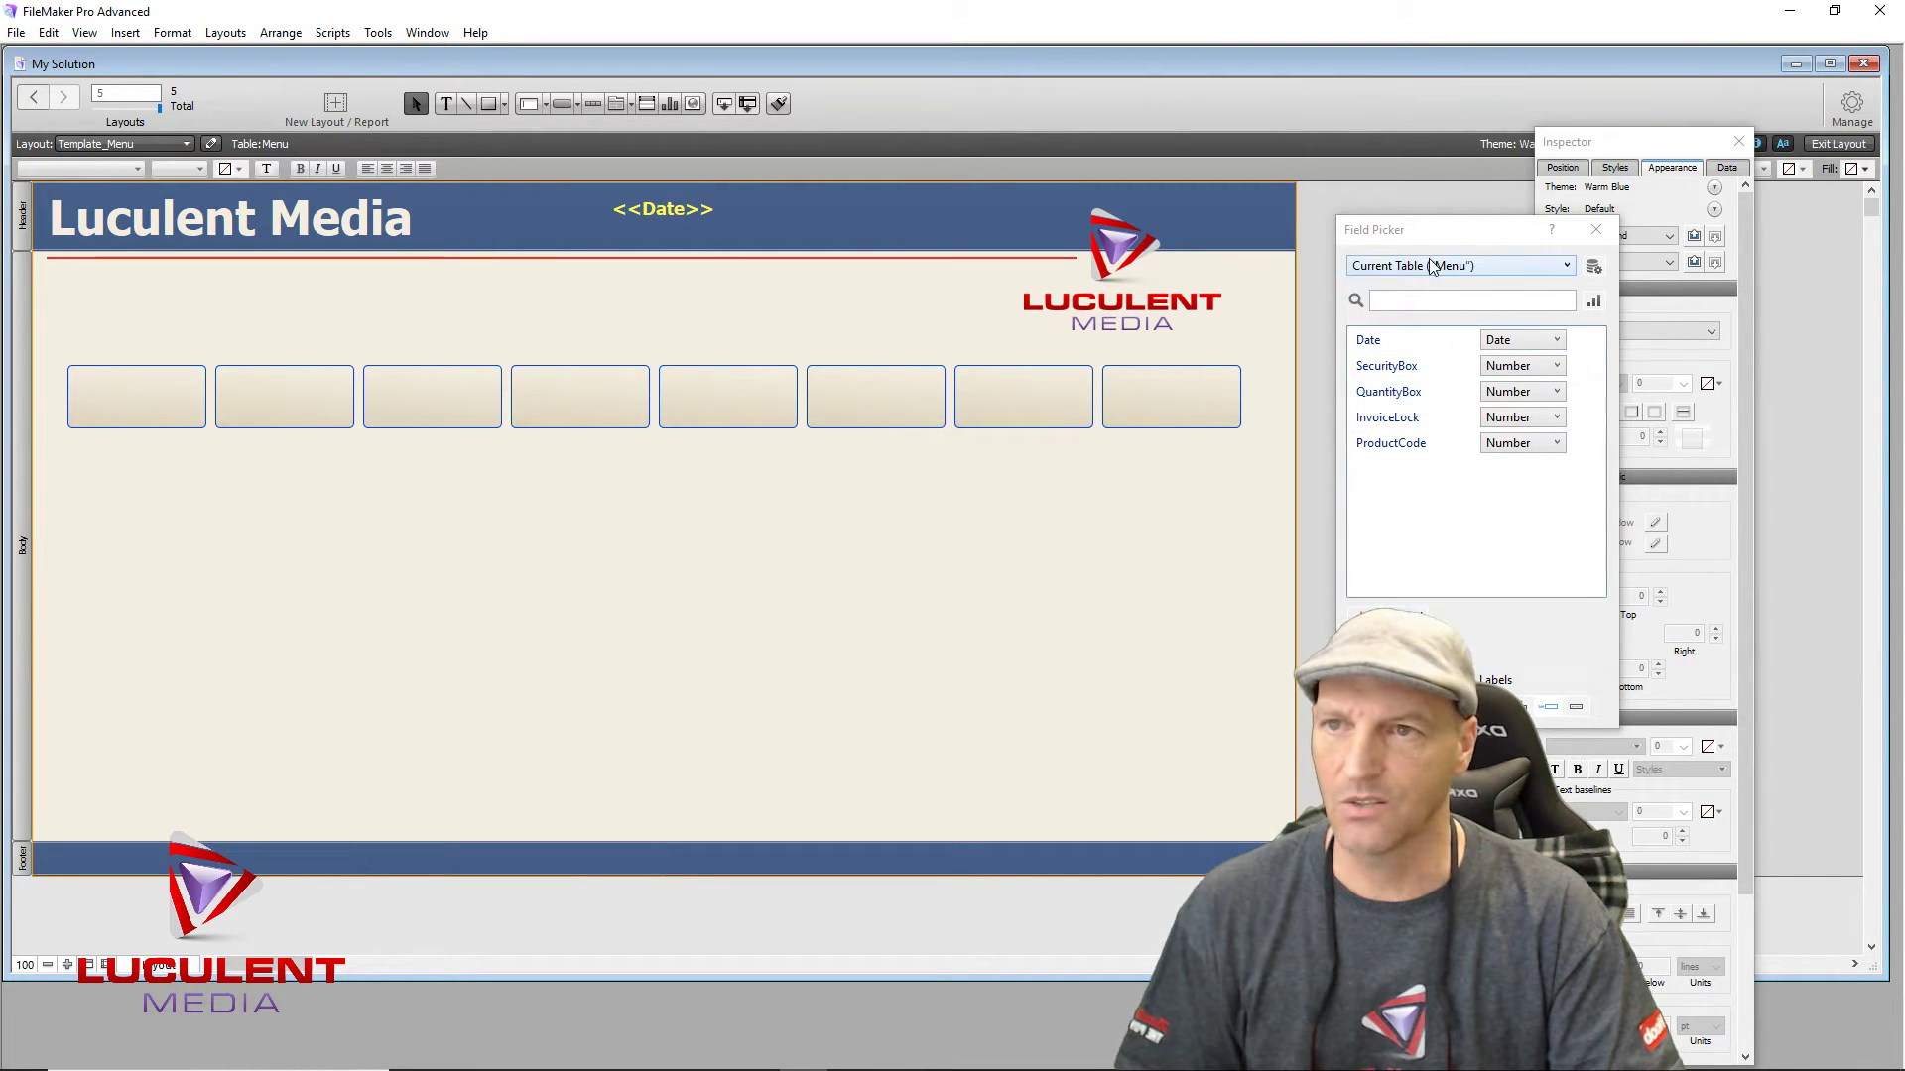
left_click_drag(1487, 234, 524, 268)
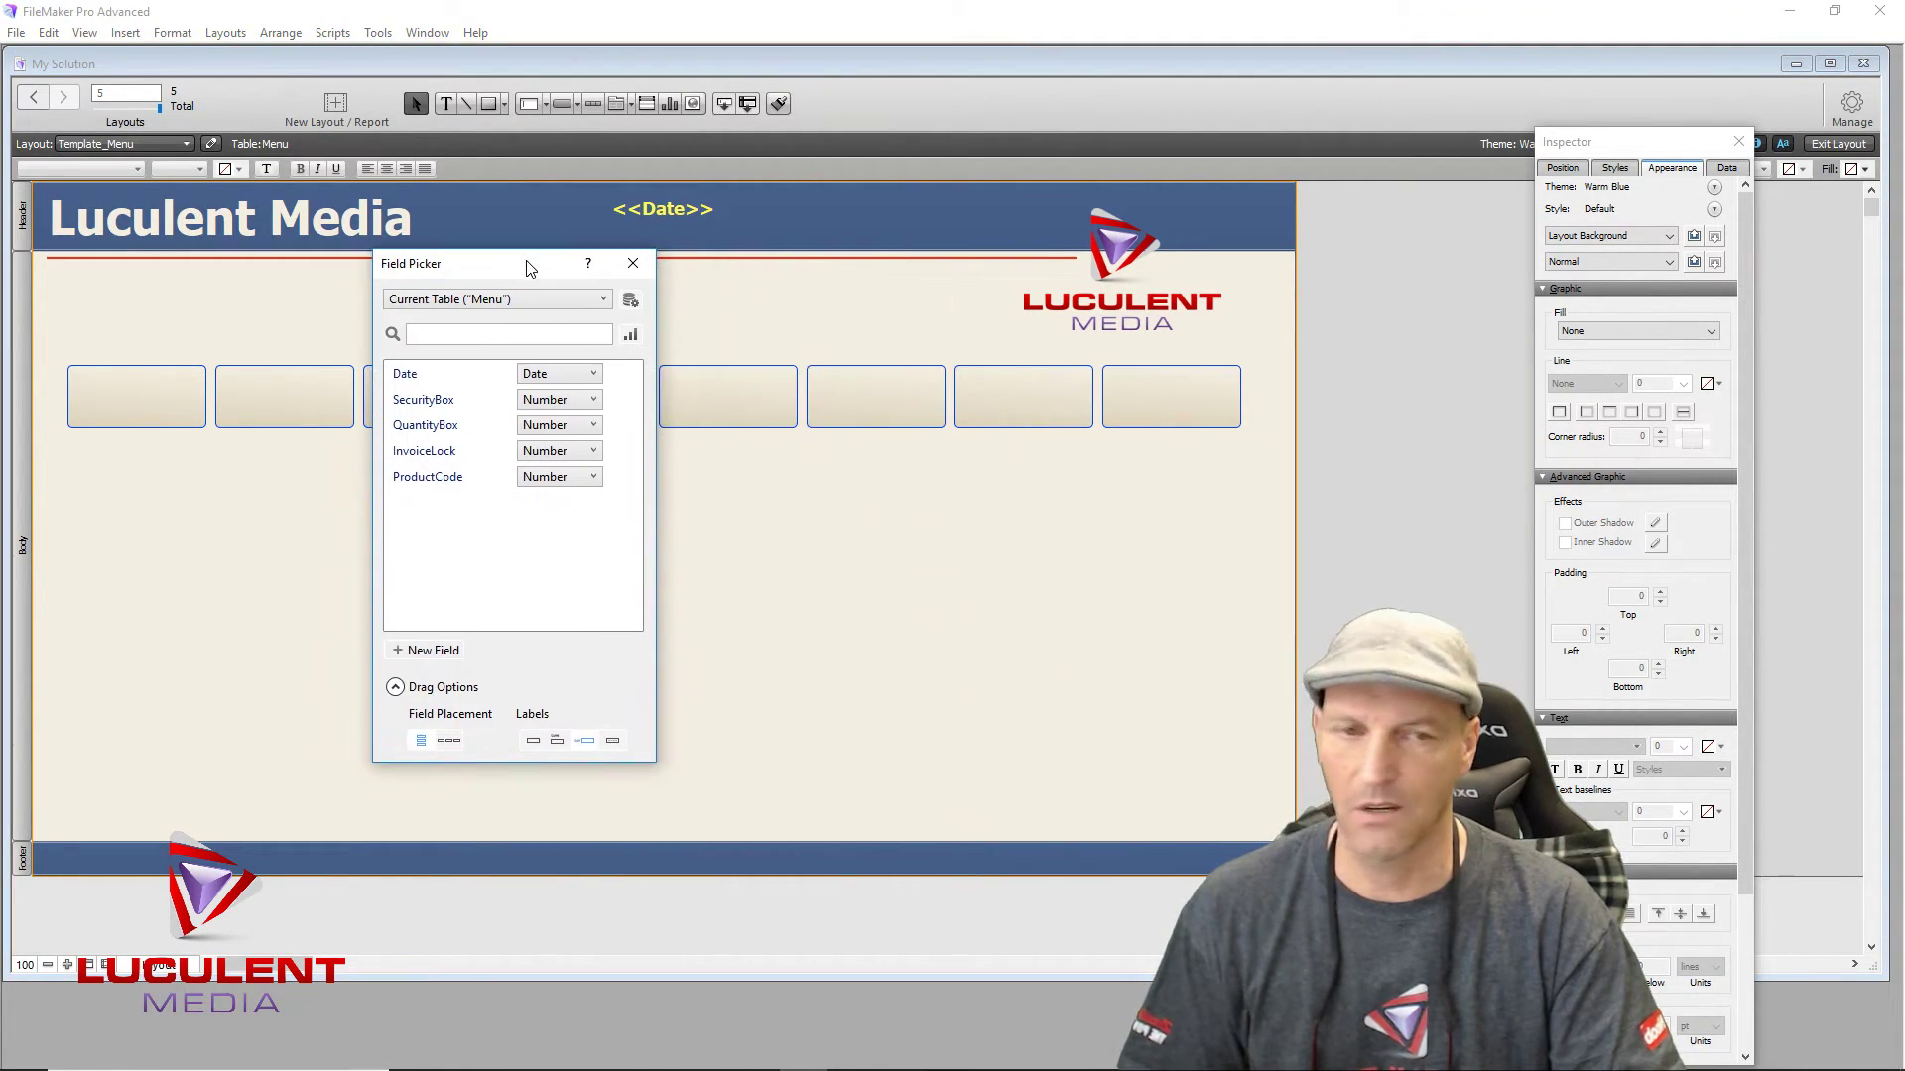
Step: Place the InvoiceLock field without a label in the body, between the red line and the button row
left_click(532, 743)
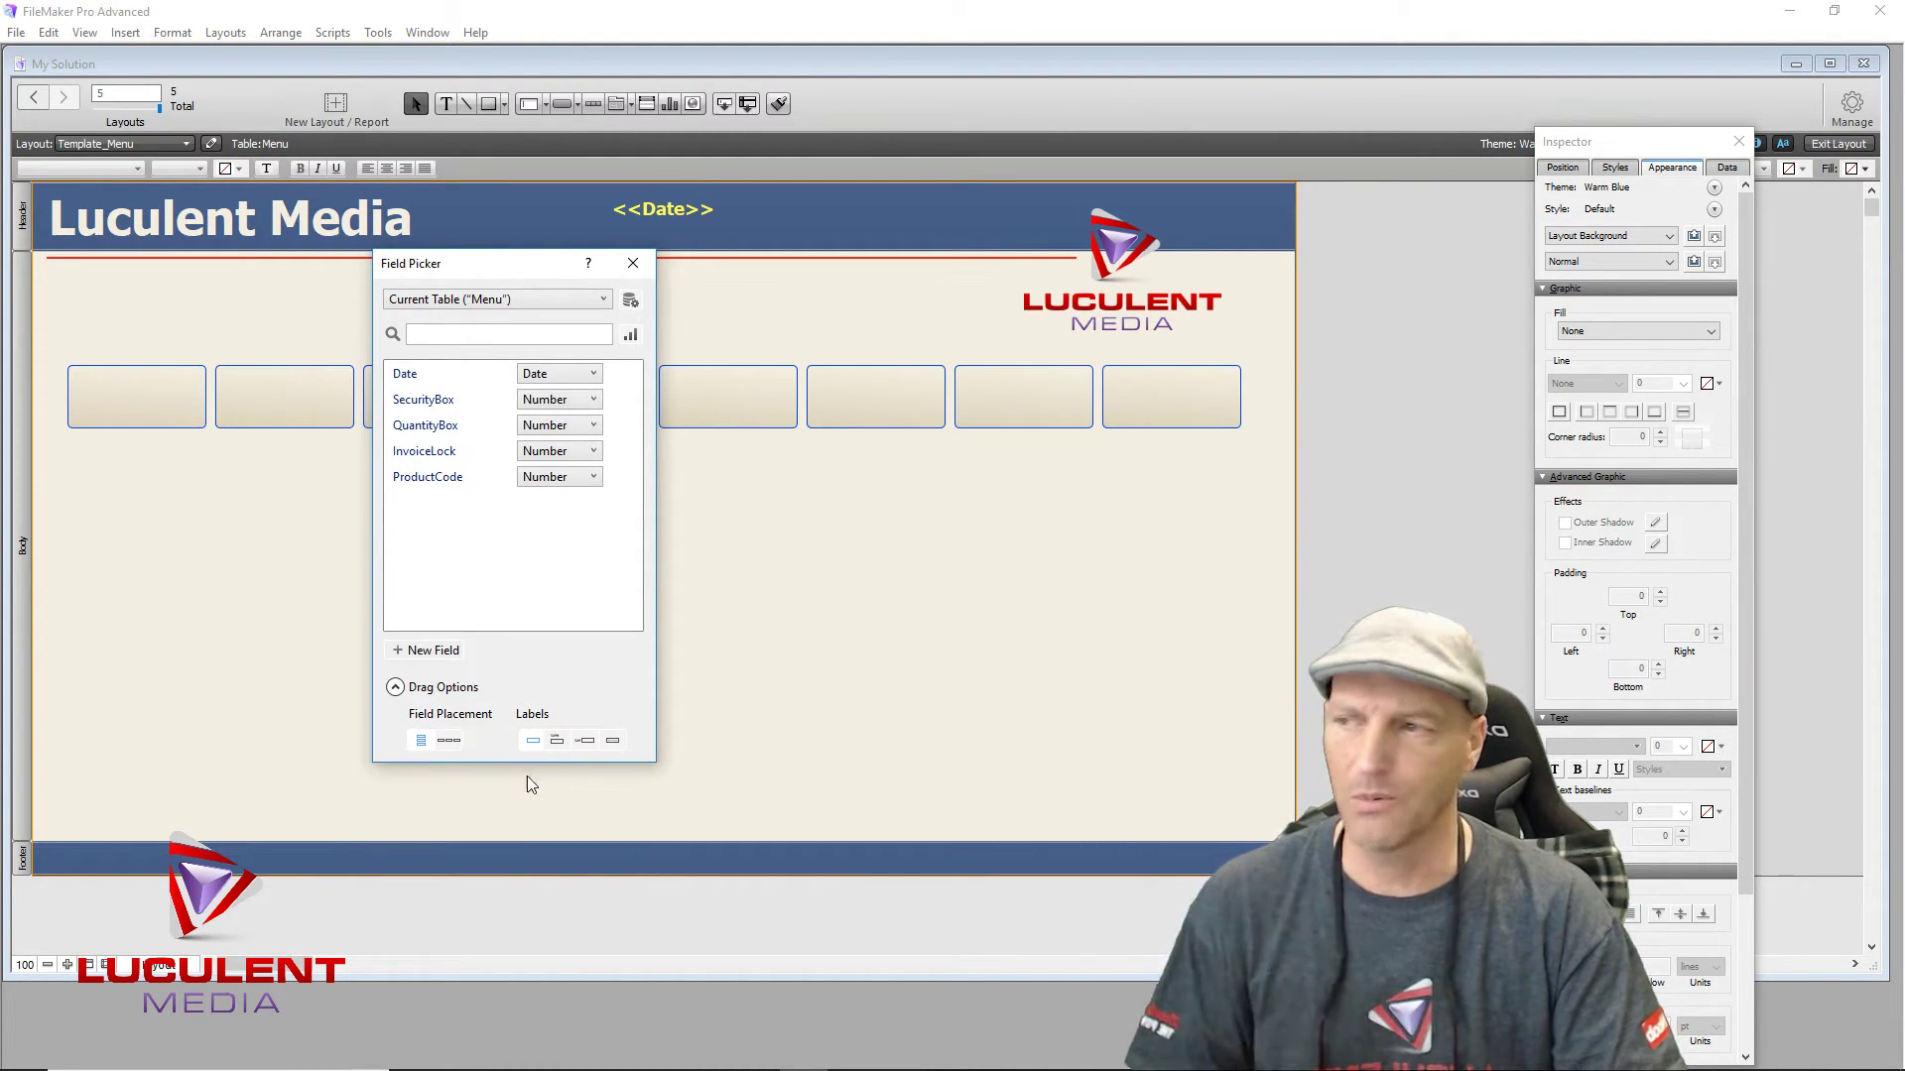
left_click_drag(507, 273, 1156, 242)
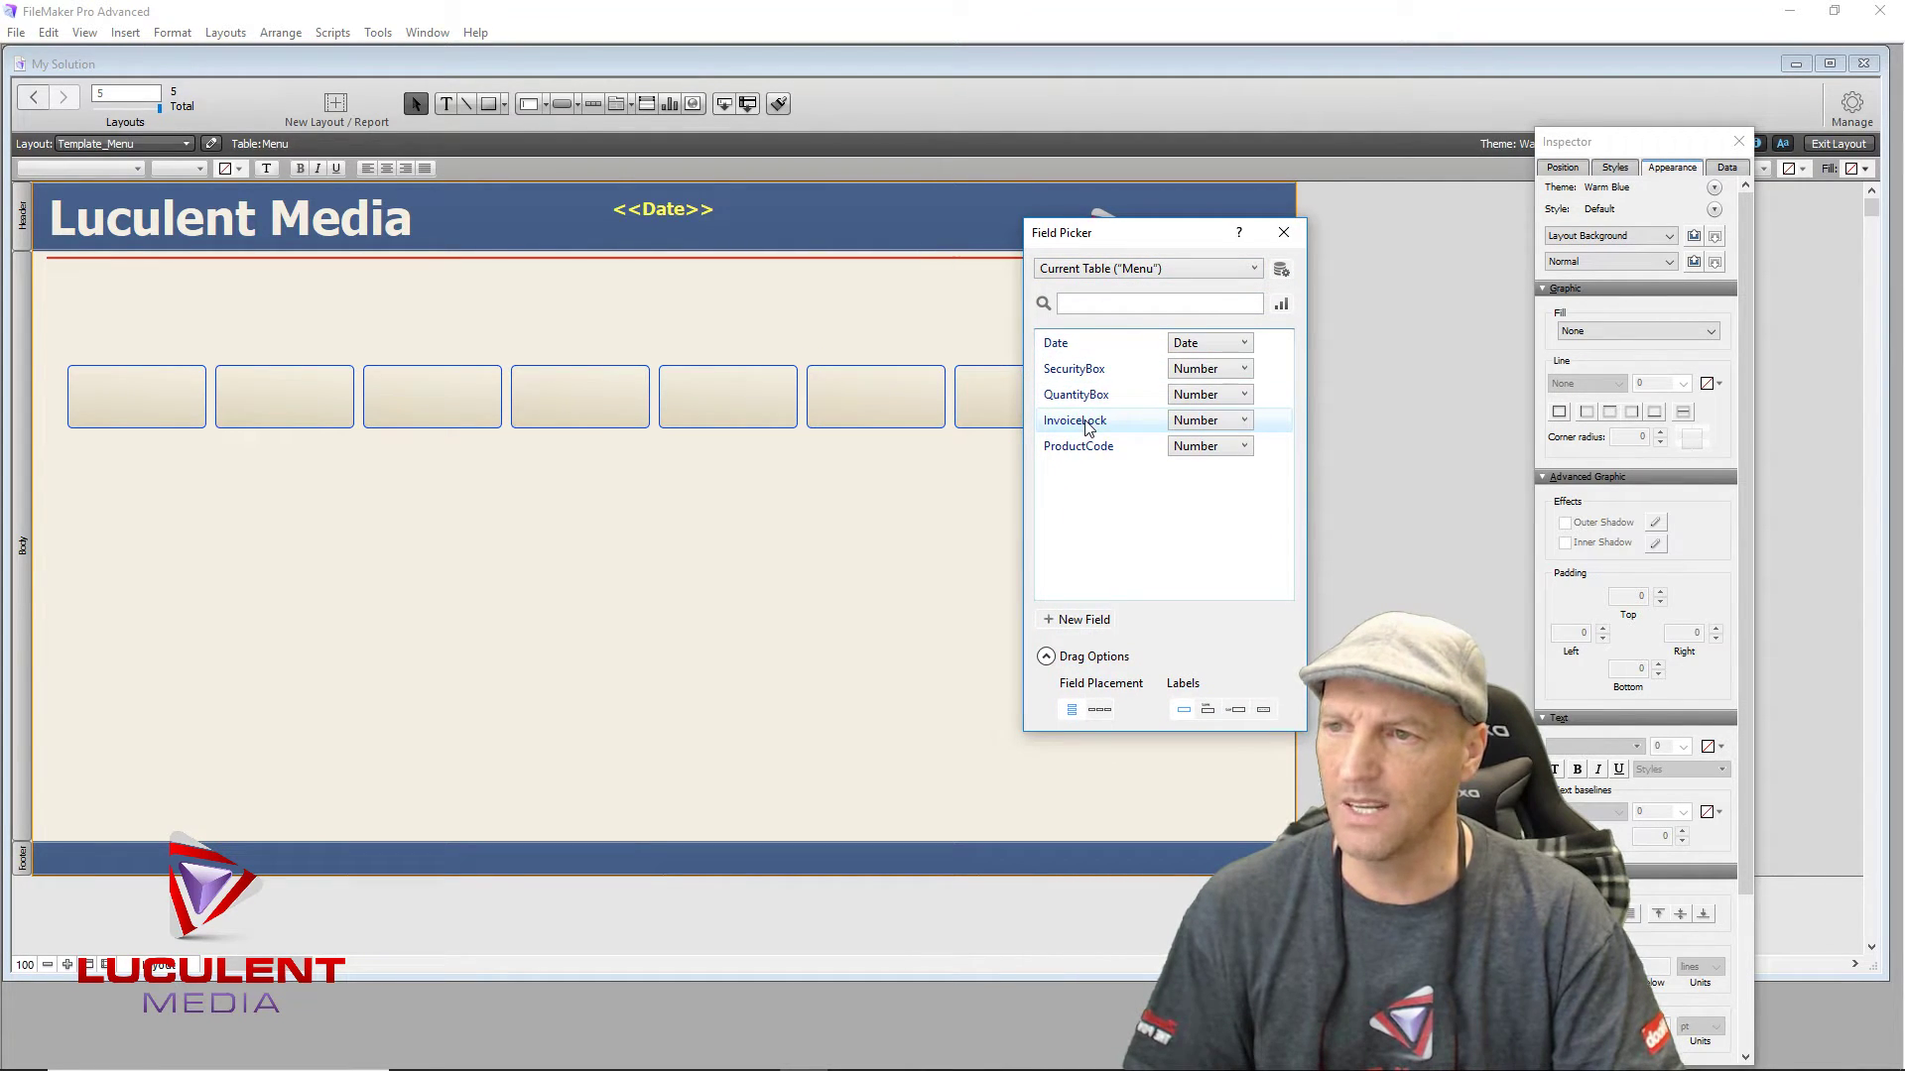
left_click_drag(1089, 427, 682, 294)
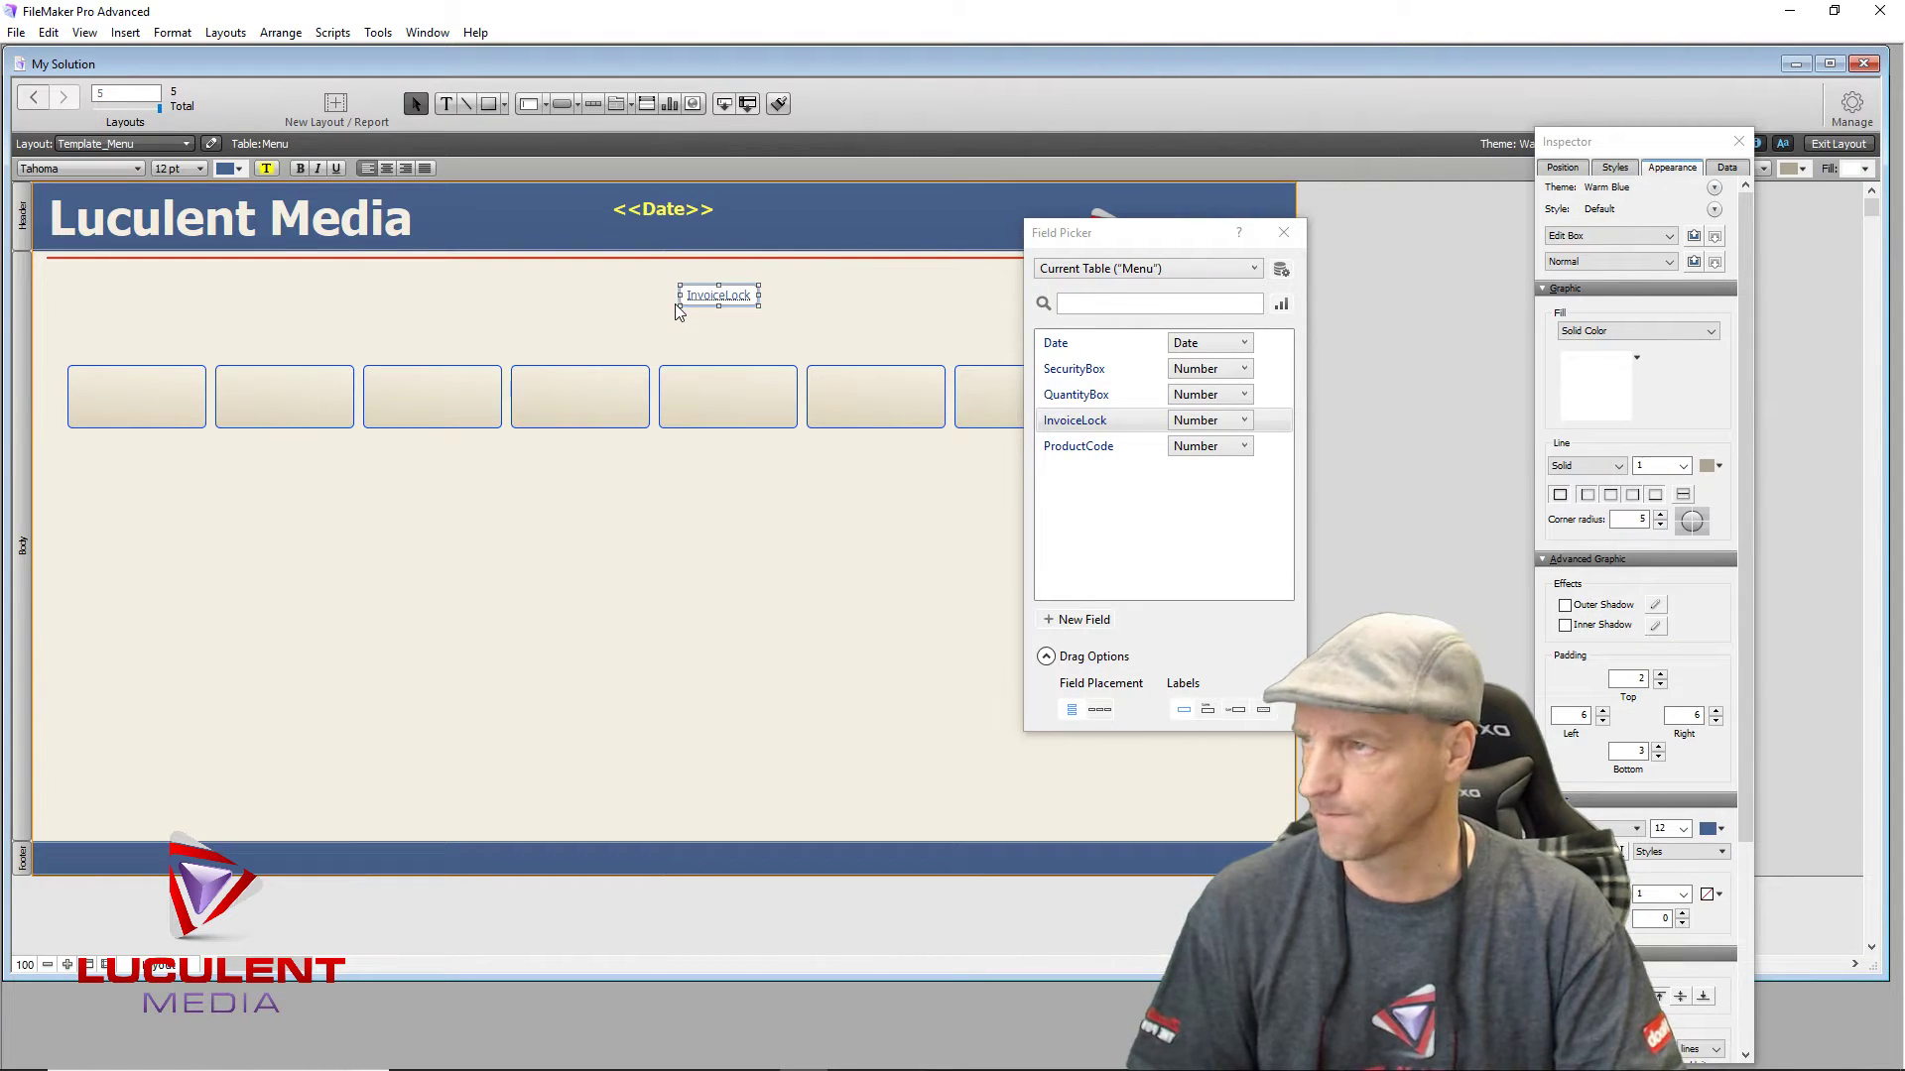
Step: Set the InvoiceLock field's text to 14 pt, widen the field and move it under the start of the red line, closing the Field Picker
left_click(201, 167)
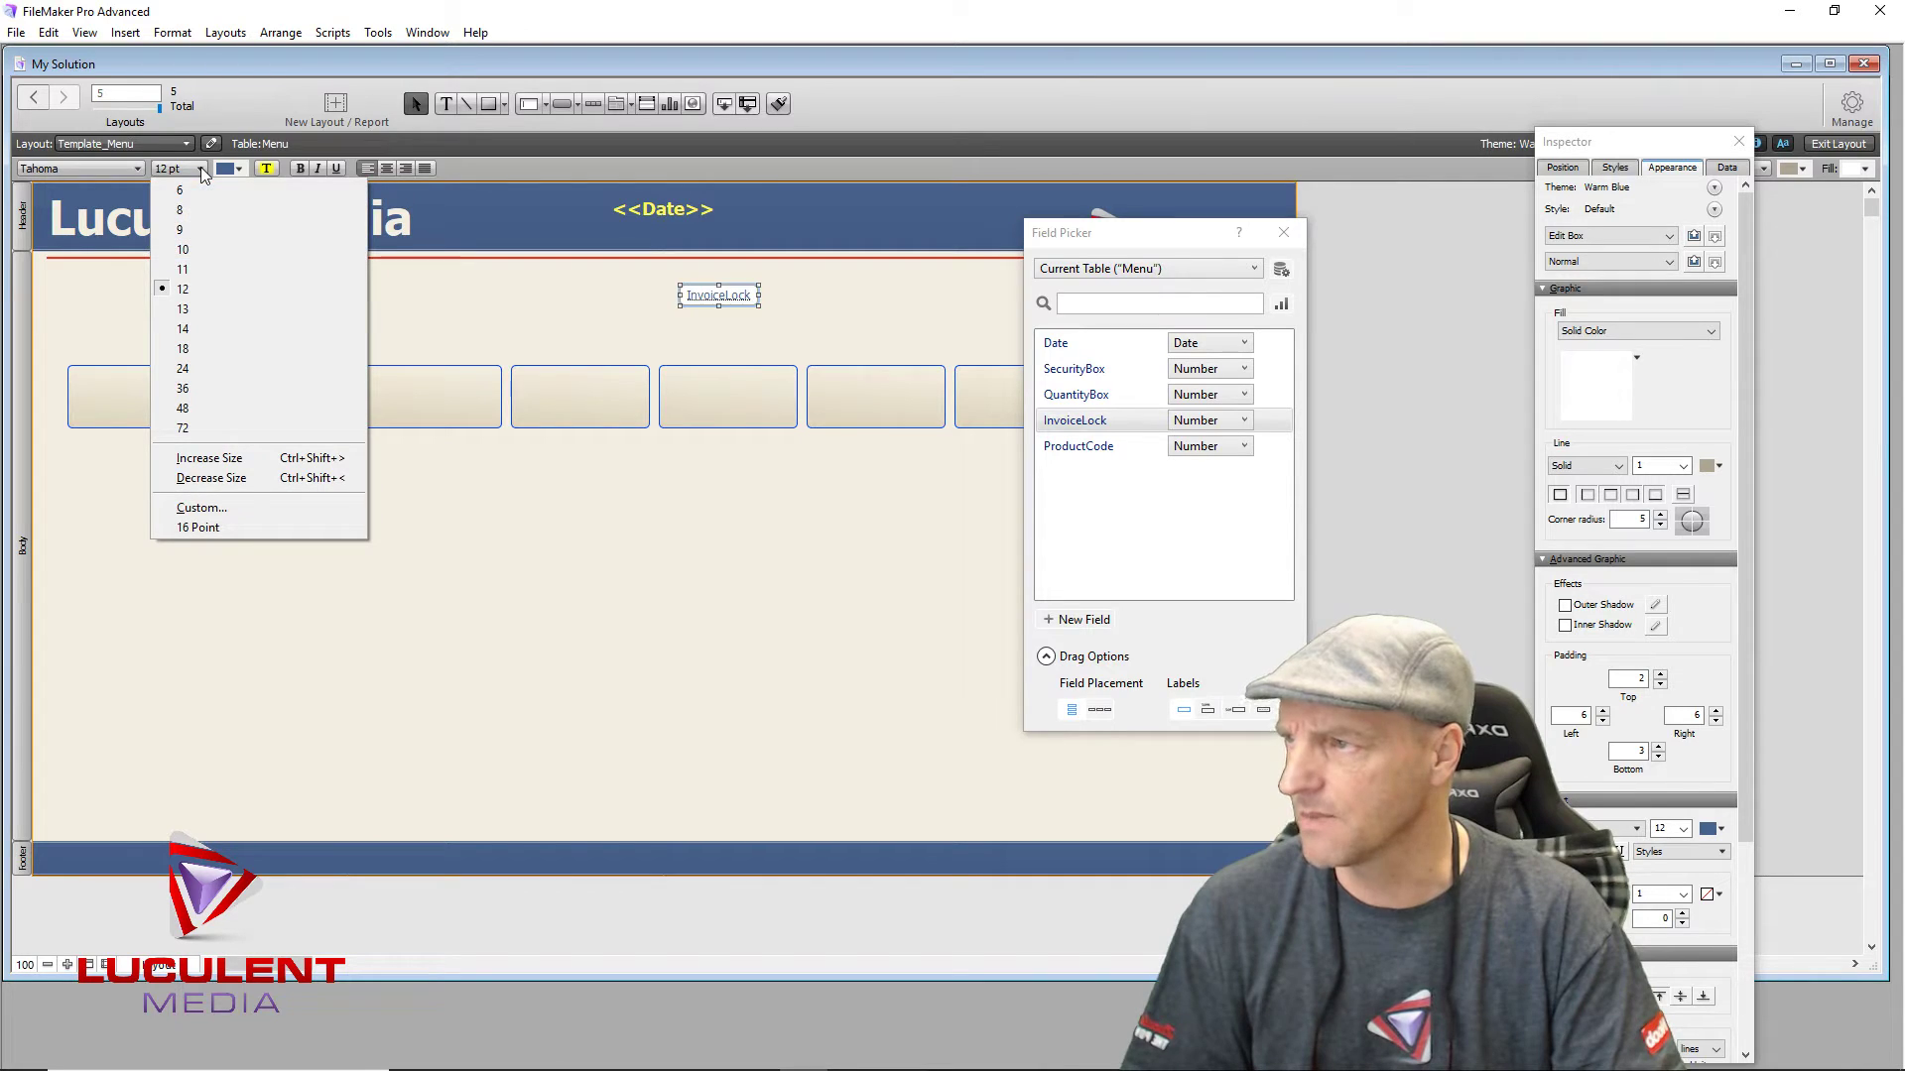
left_click(206, 324)
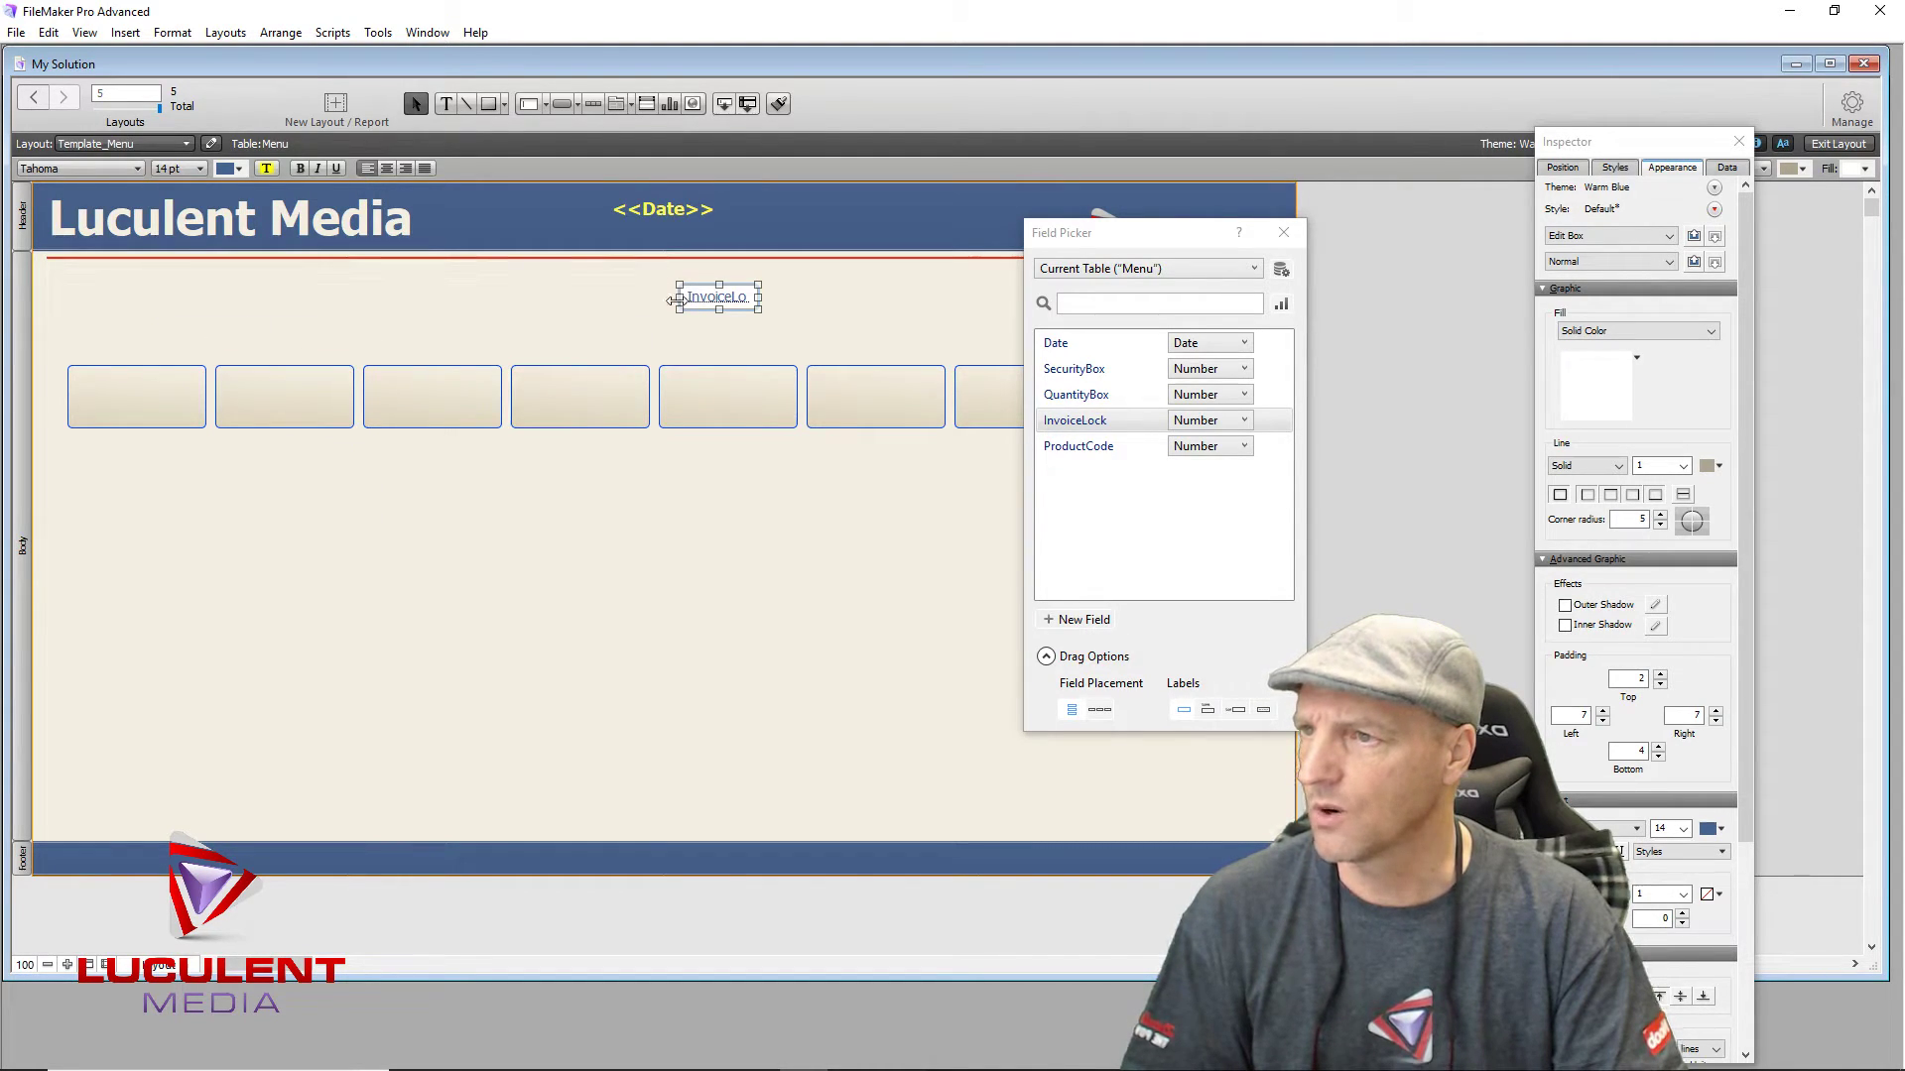
left_click_drag(677, 300, 541, 296)
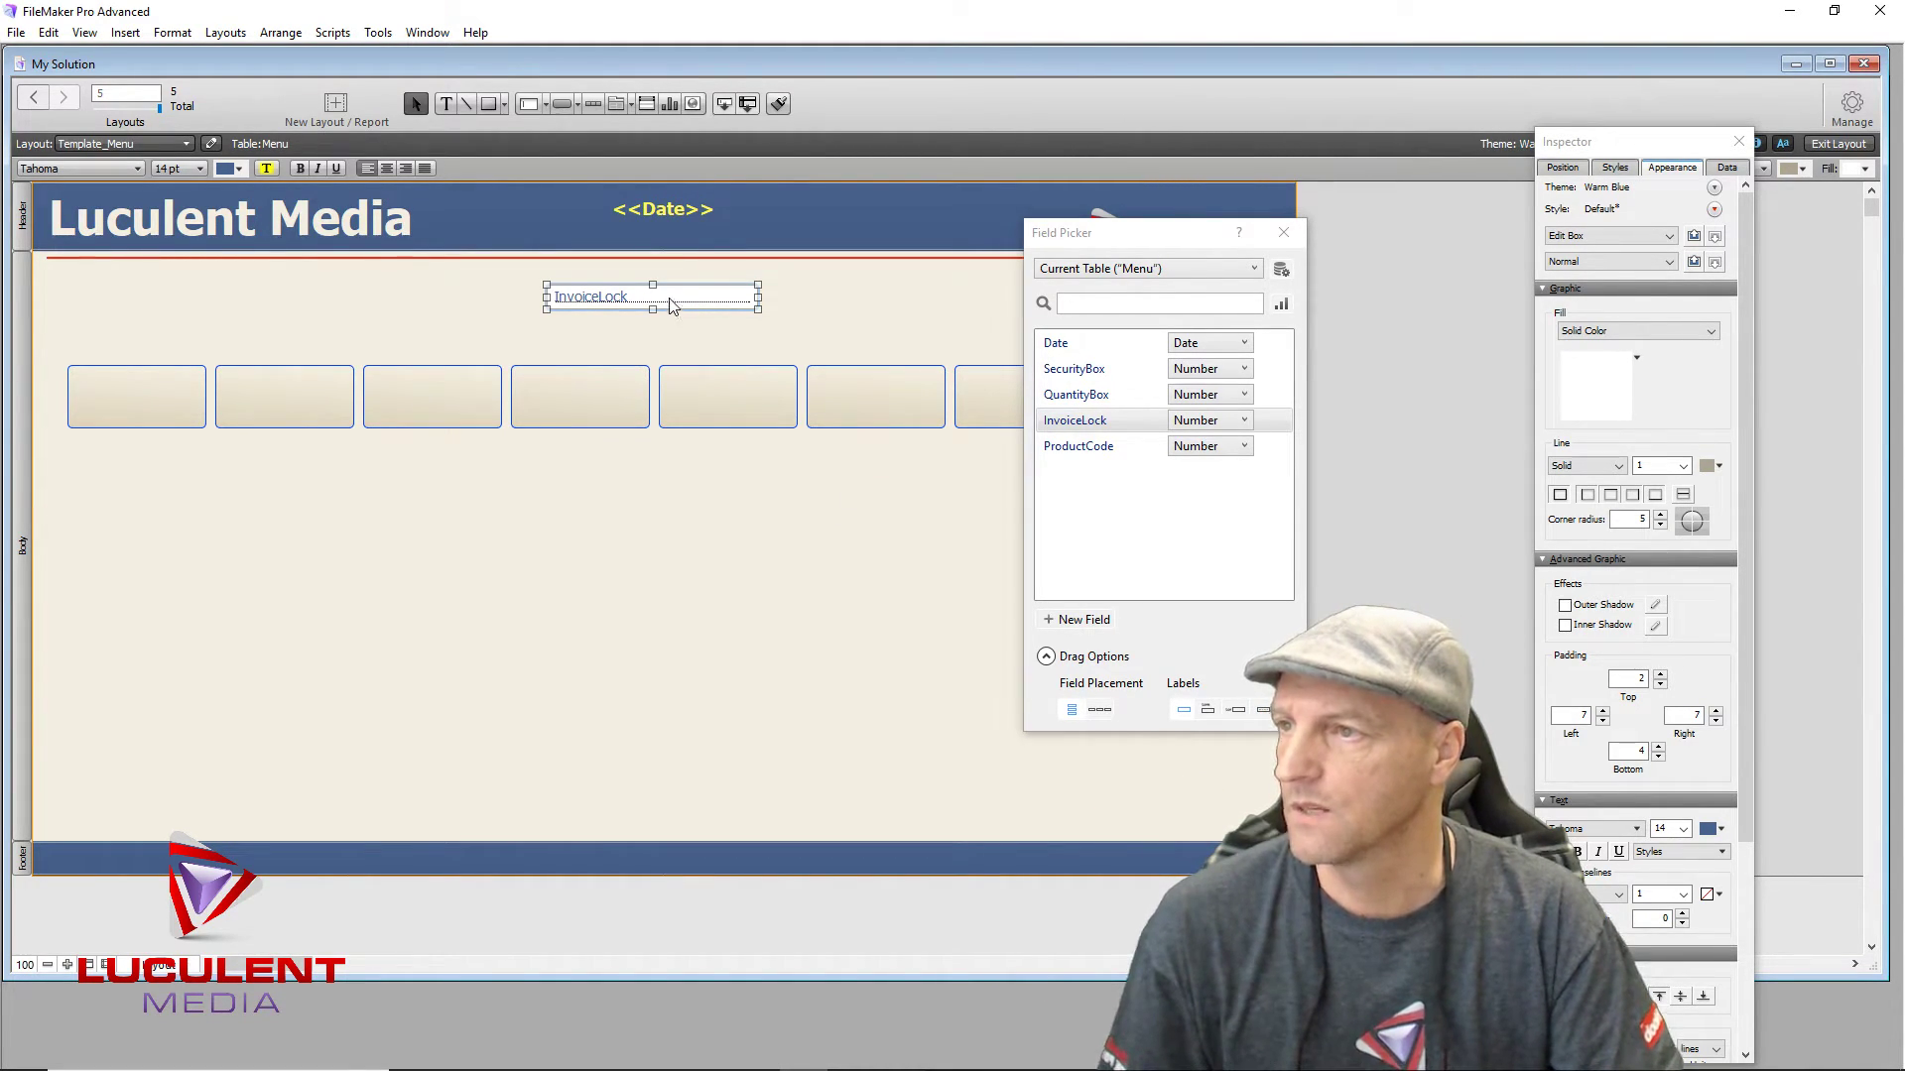
left_click_drag(664, 303, 171, 290)
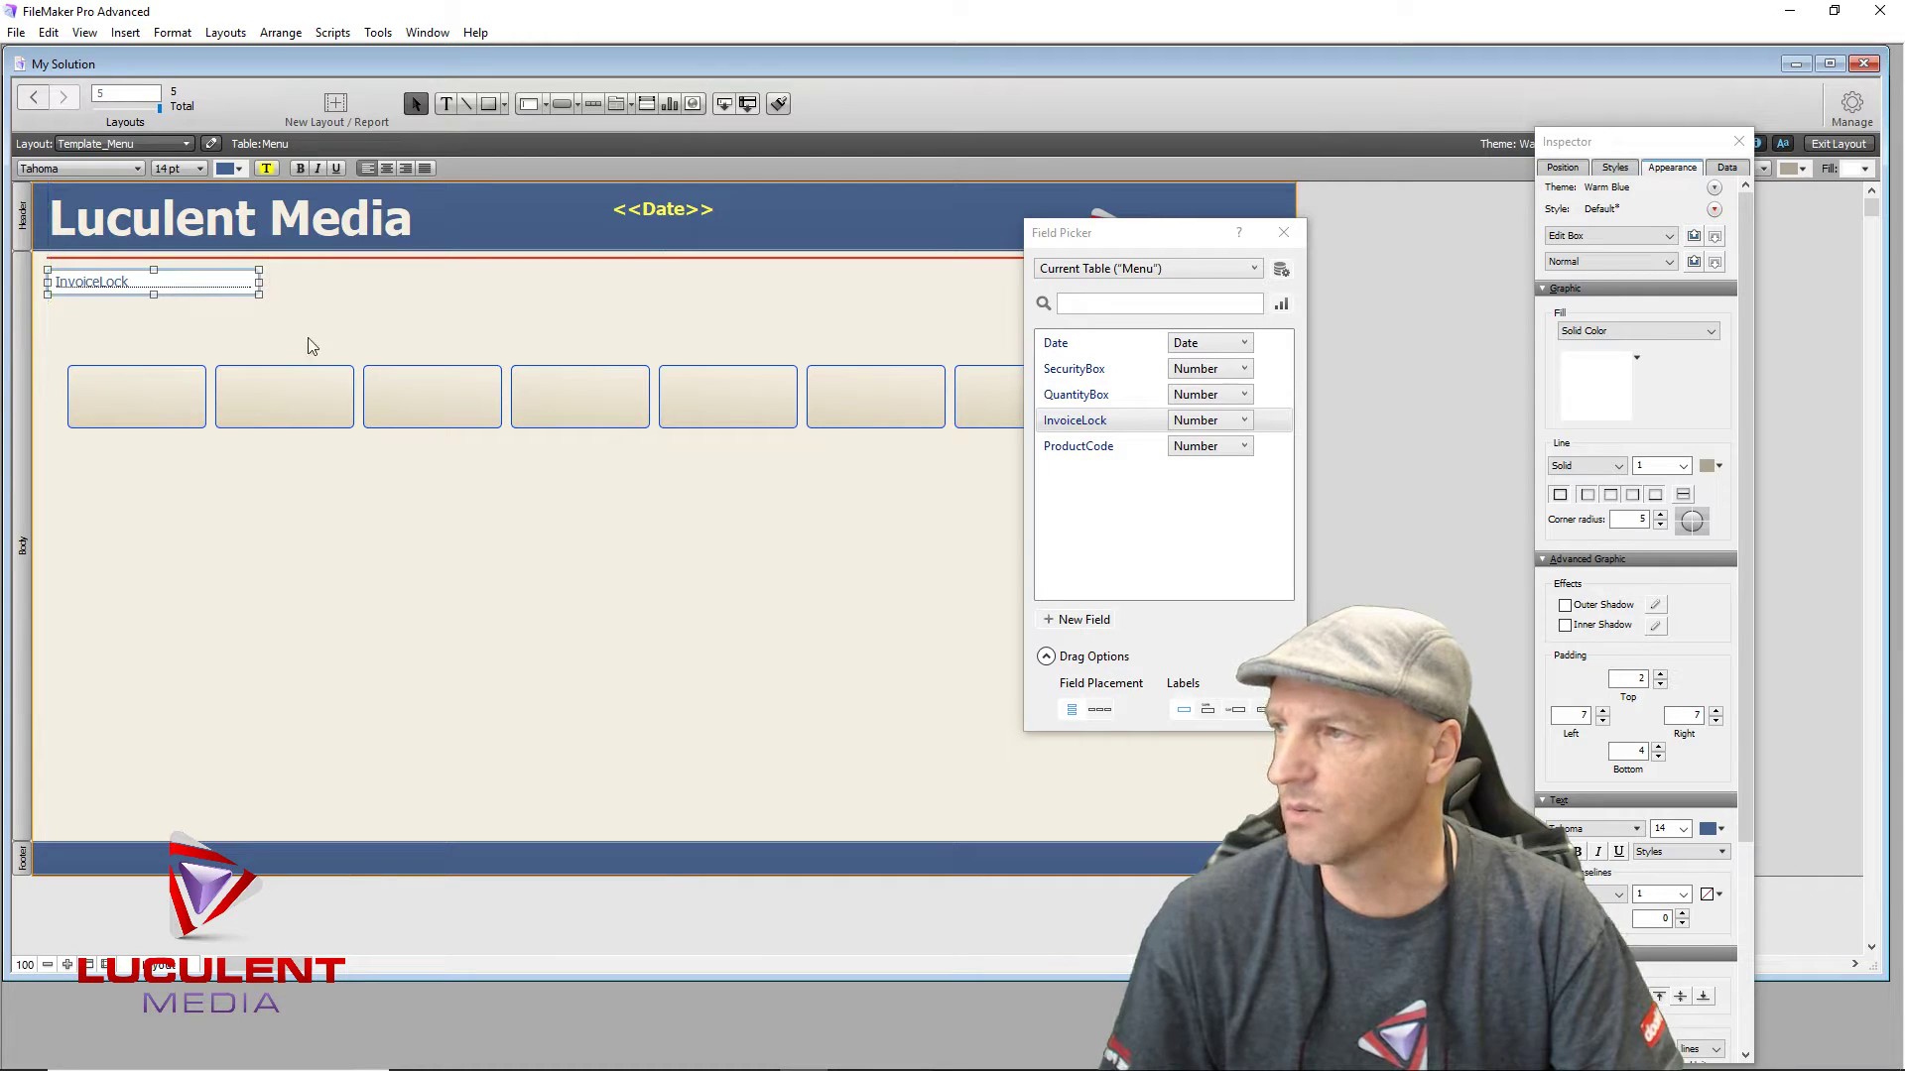
left_click(1287, 235)
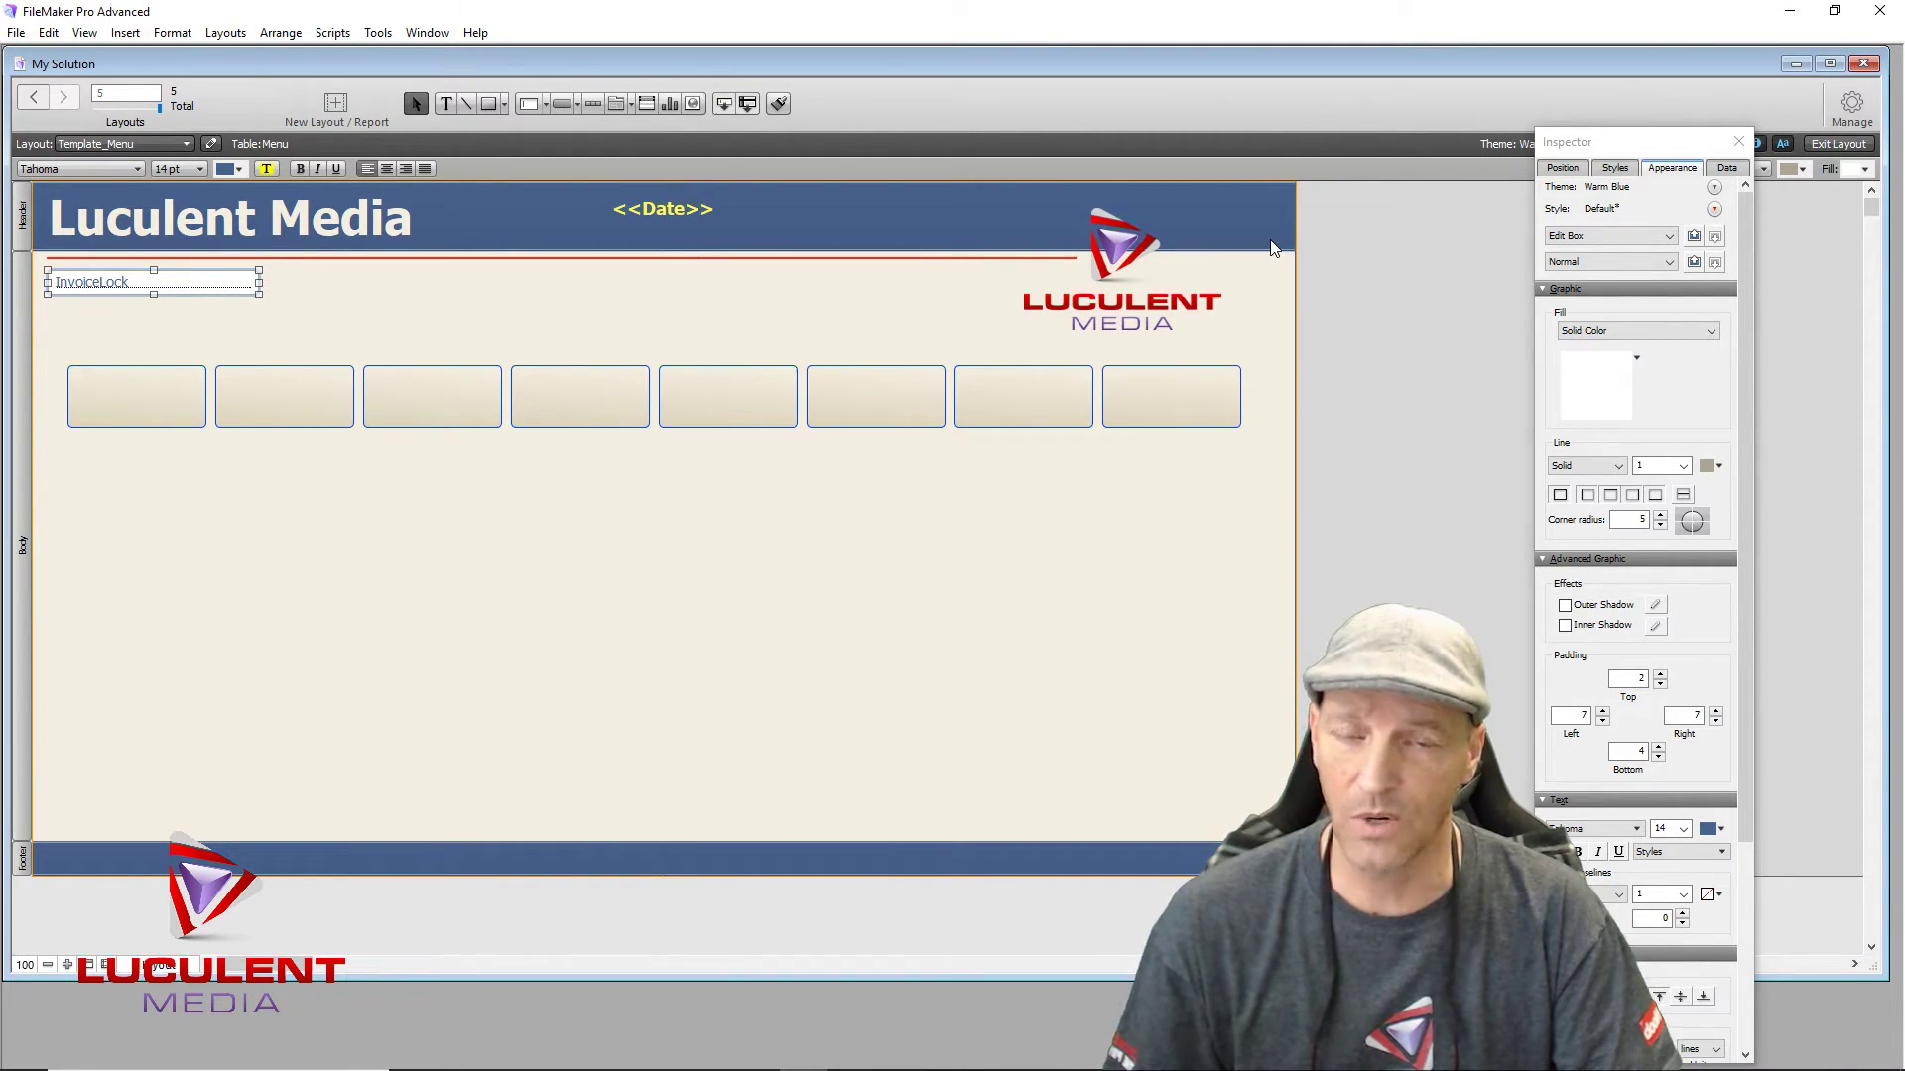
Step: Set both the fill and the line of the InvoiceLock field to None
left_click(1650, 333)
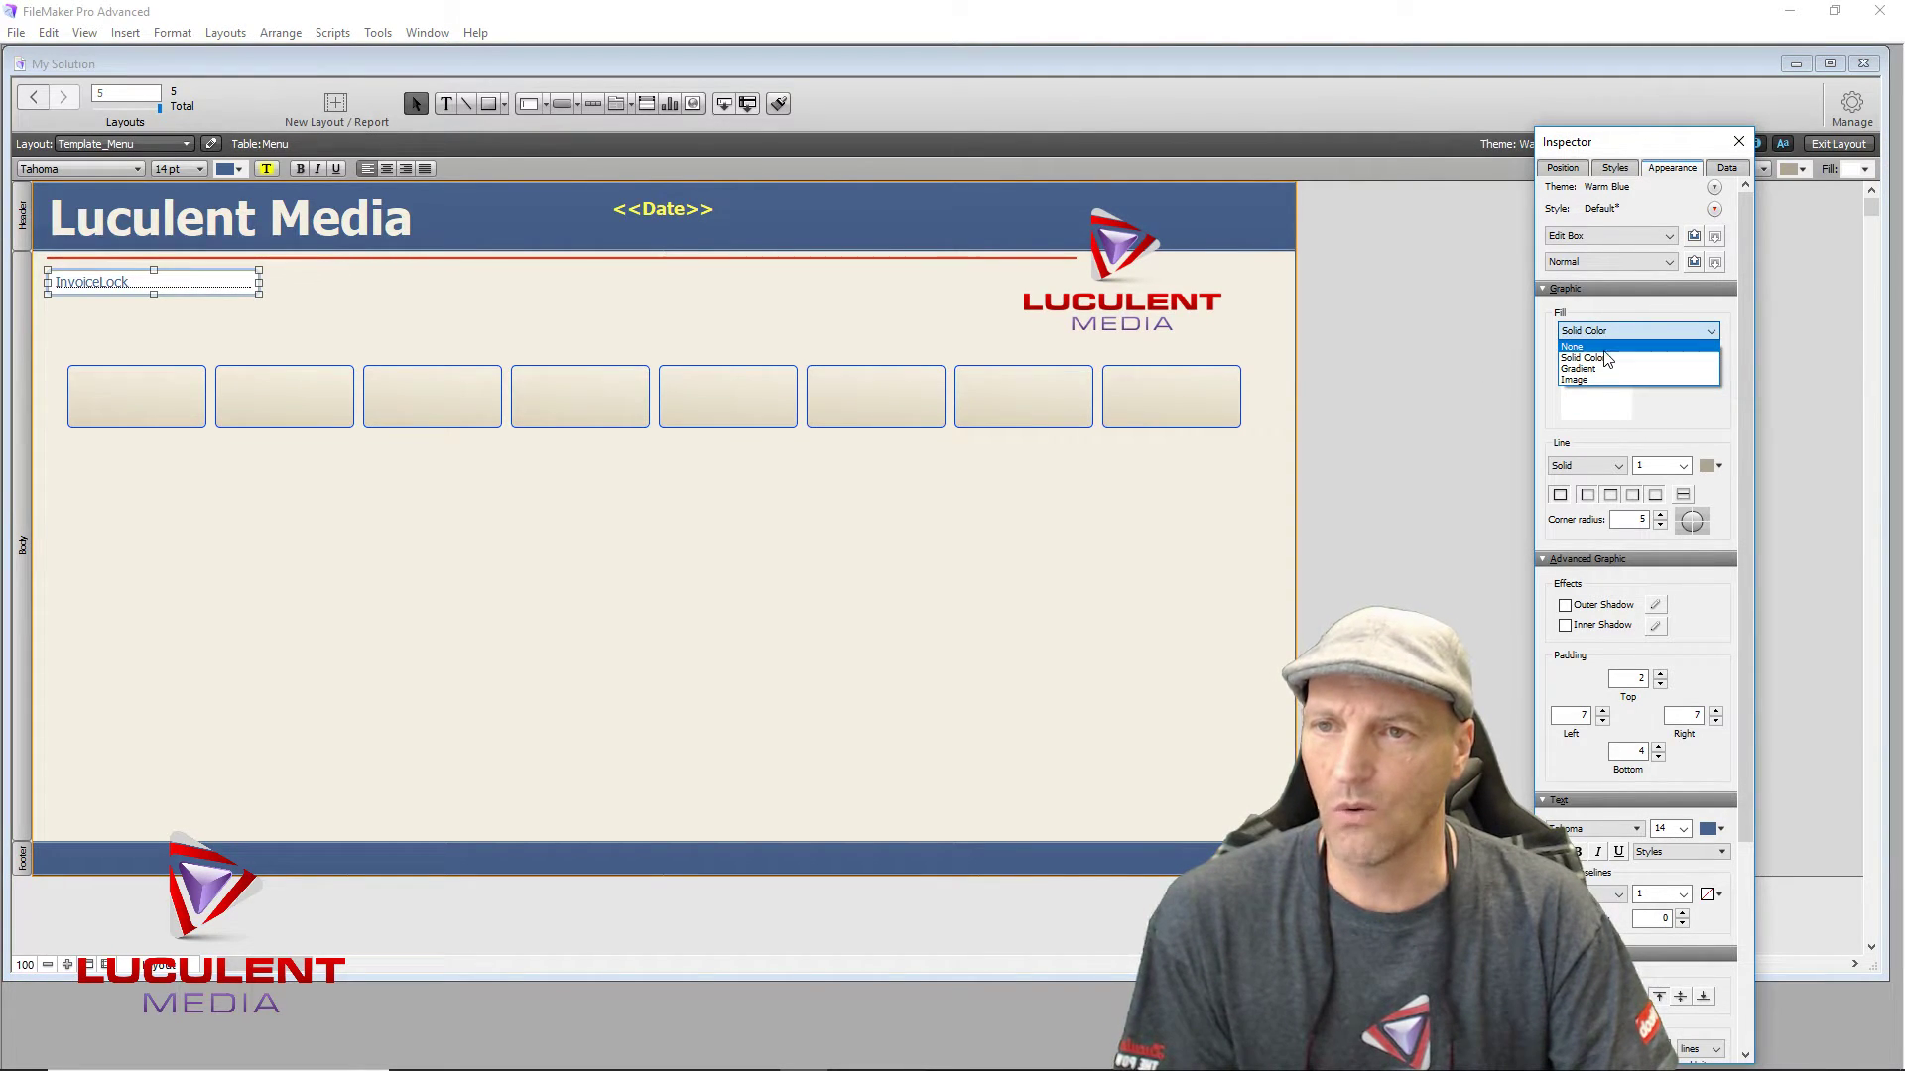
left_click(1603, 349)
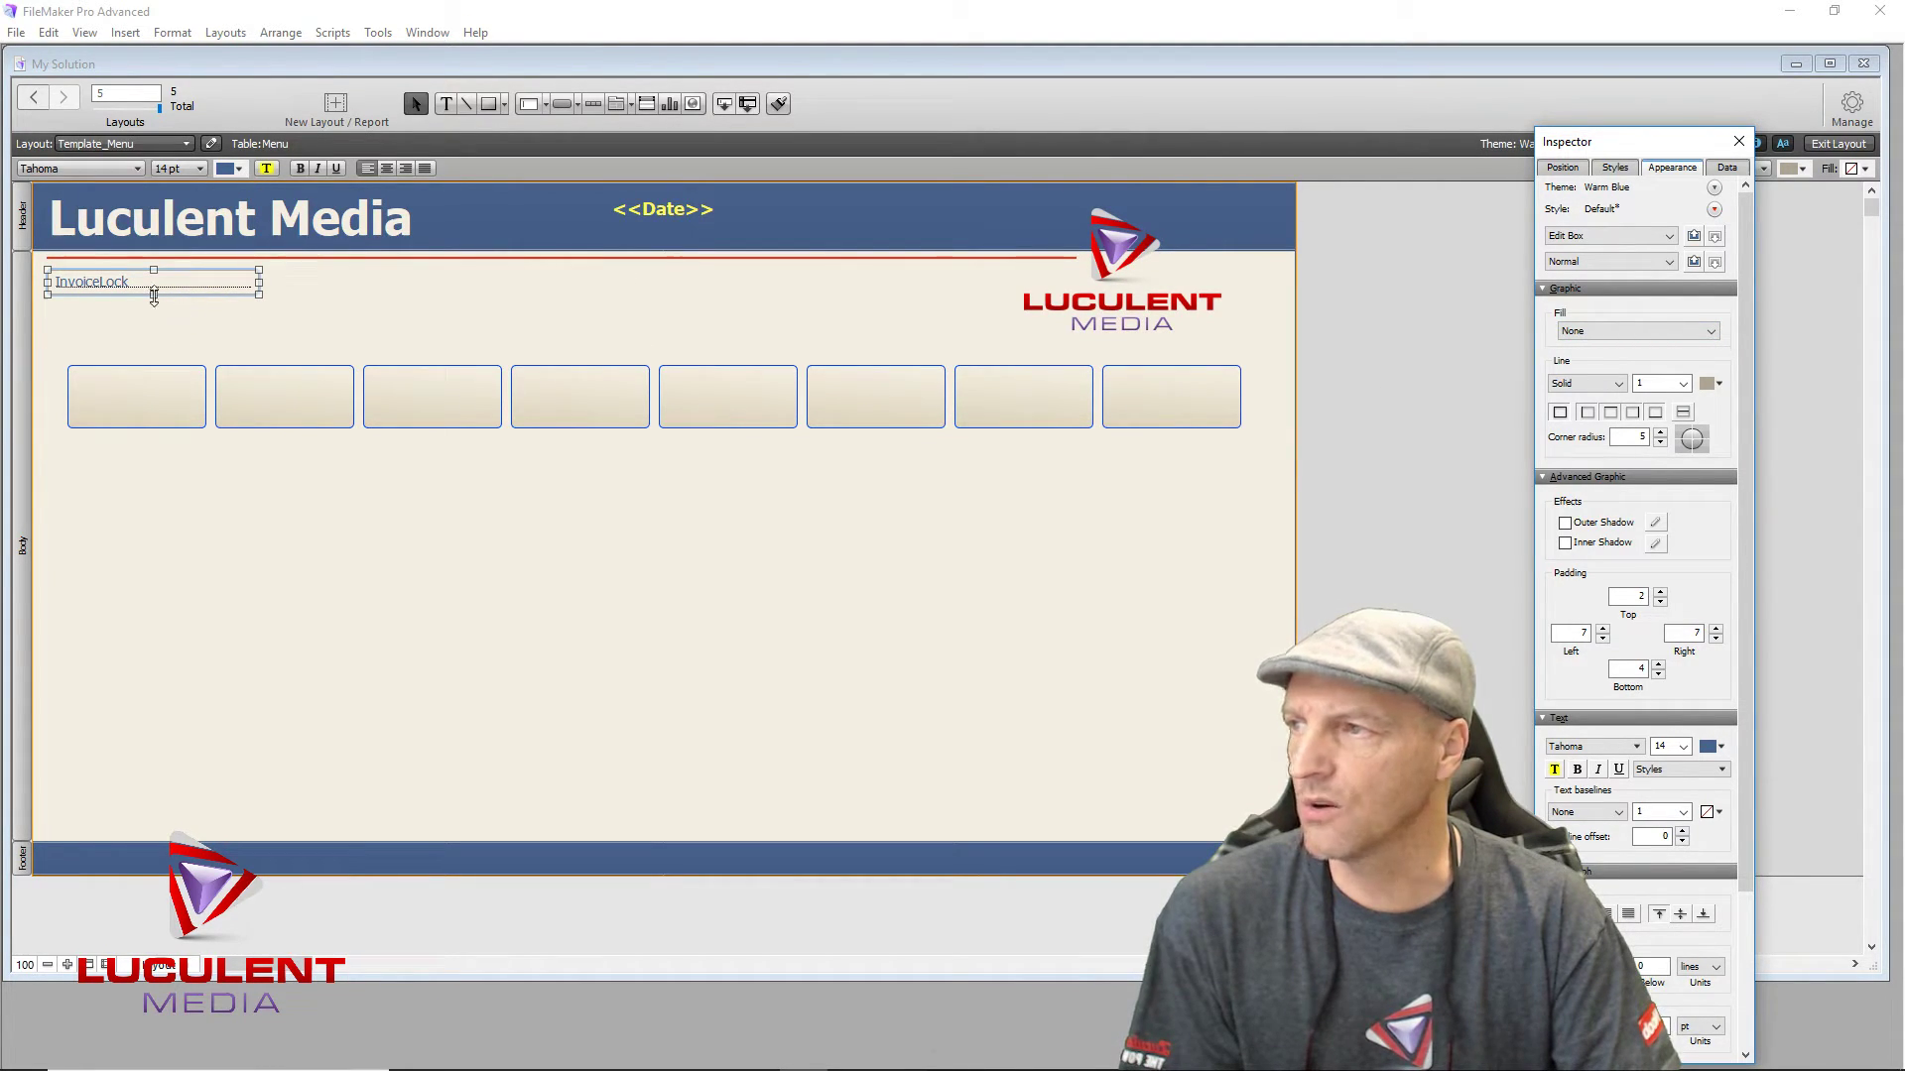
left_click(1618, 385)
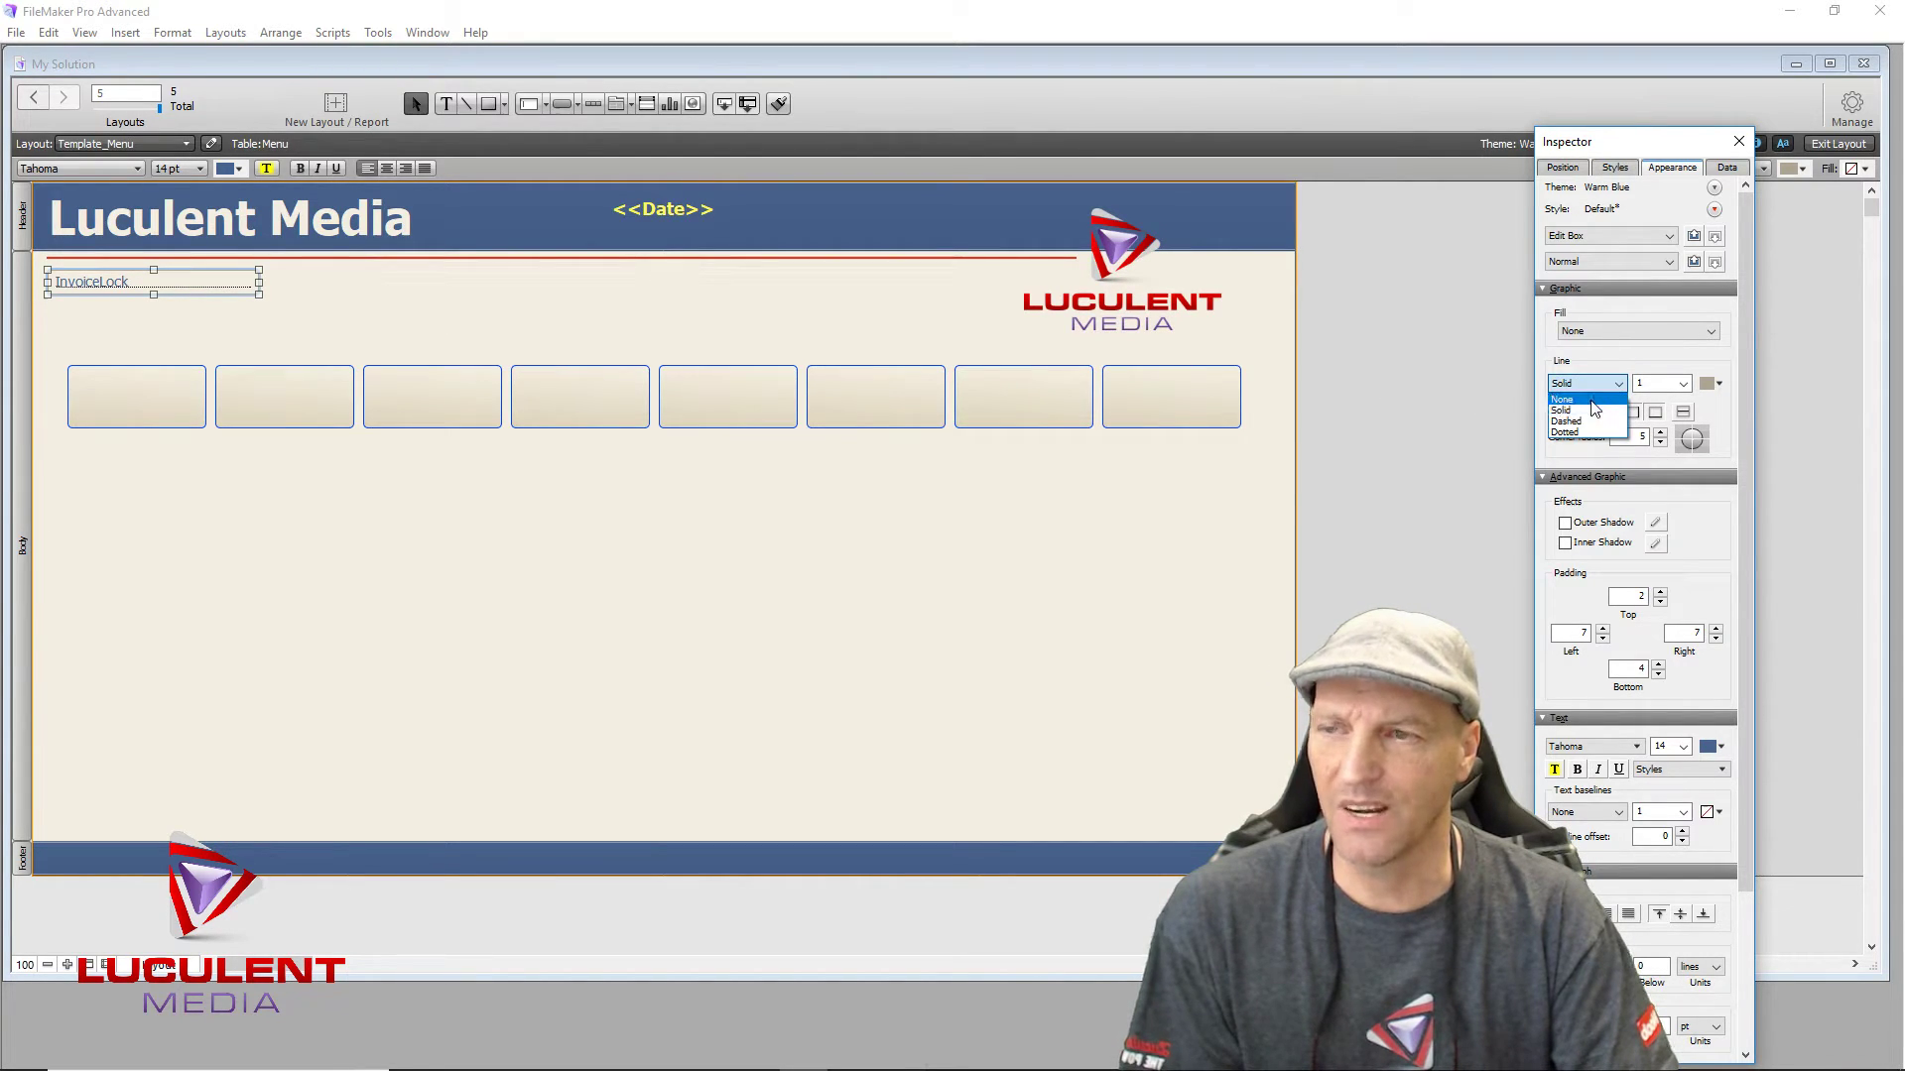
left_click(1592, 400)
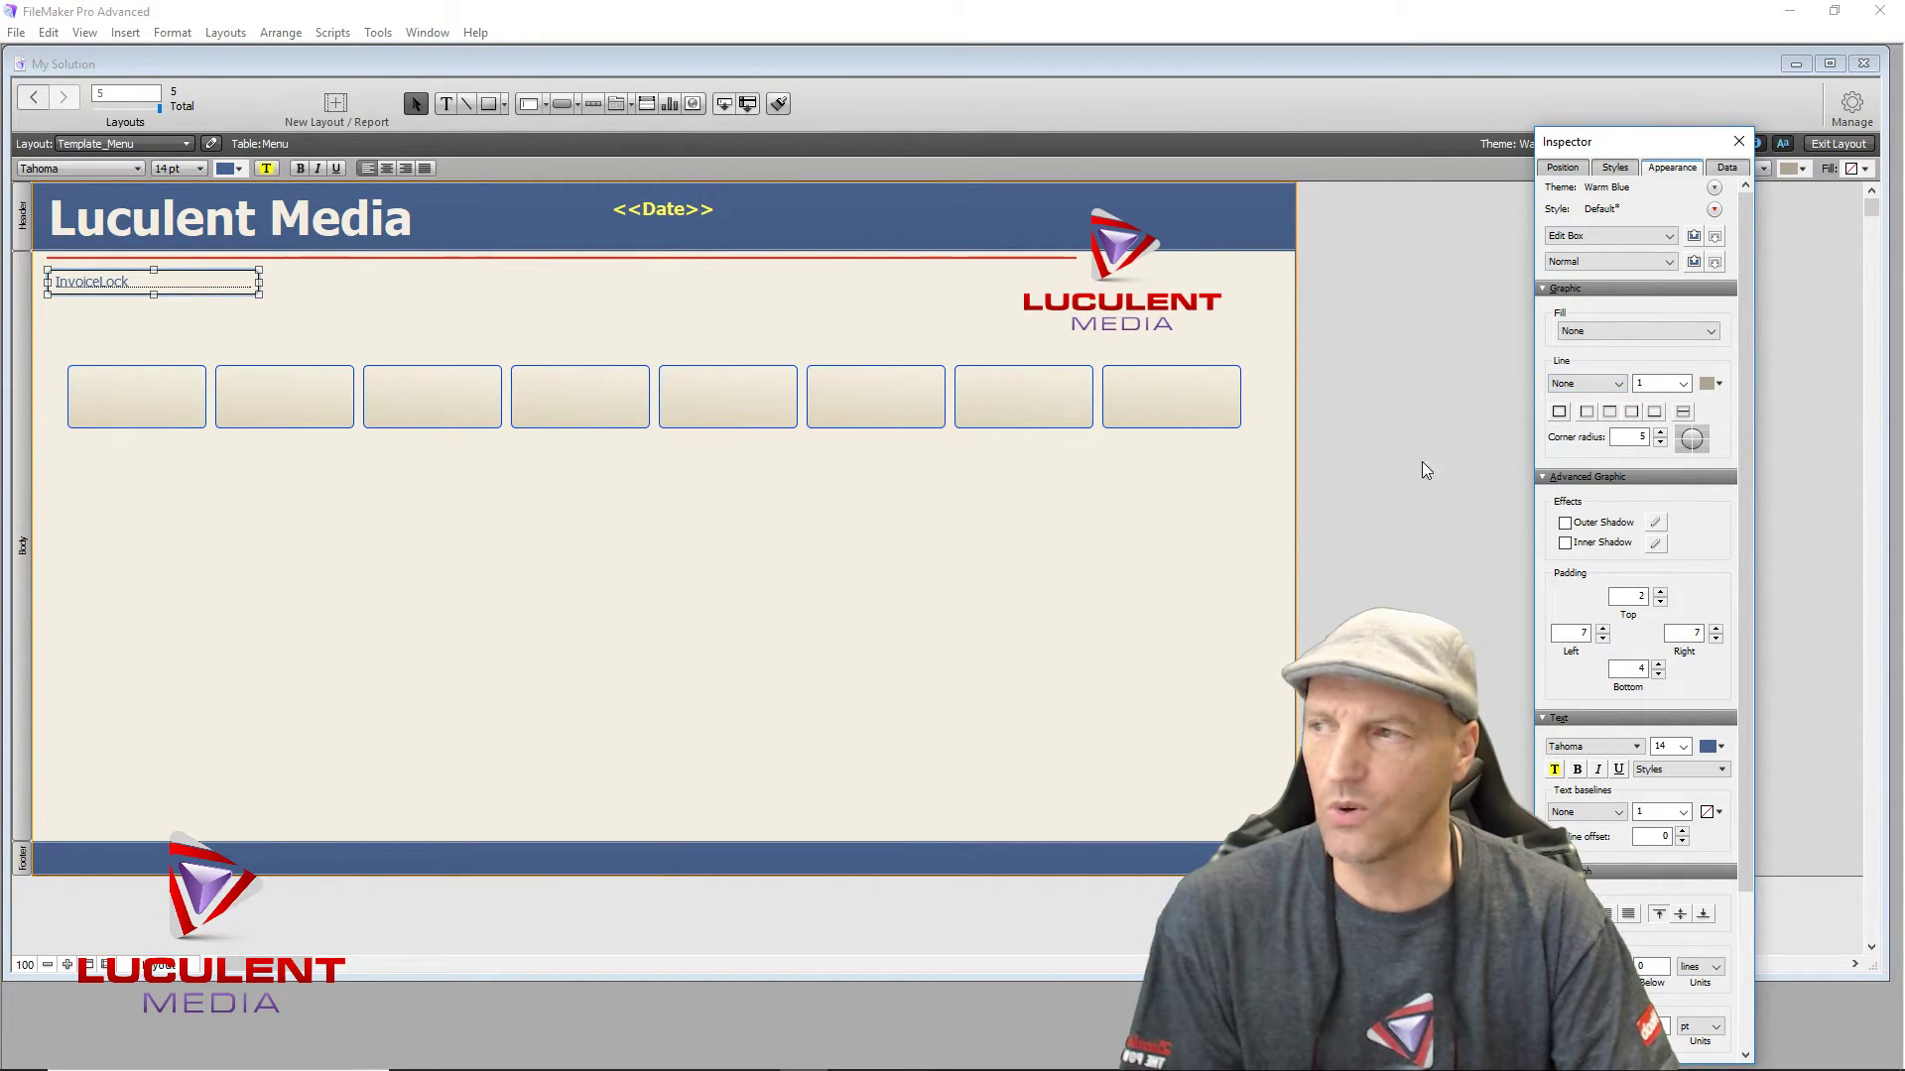
left_click(507, 541)
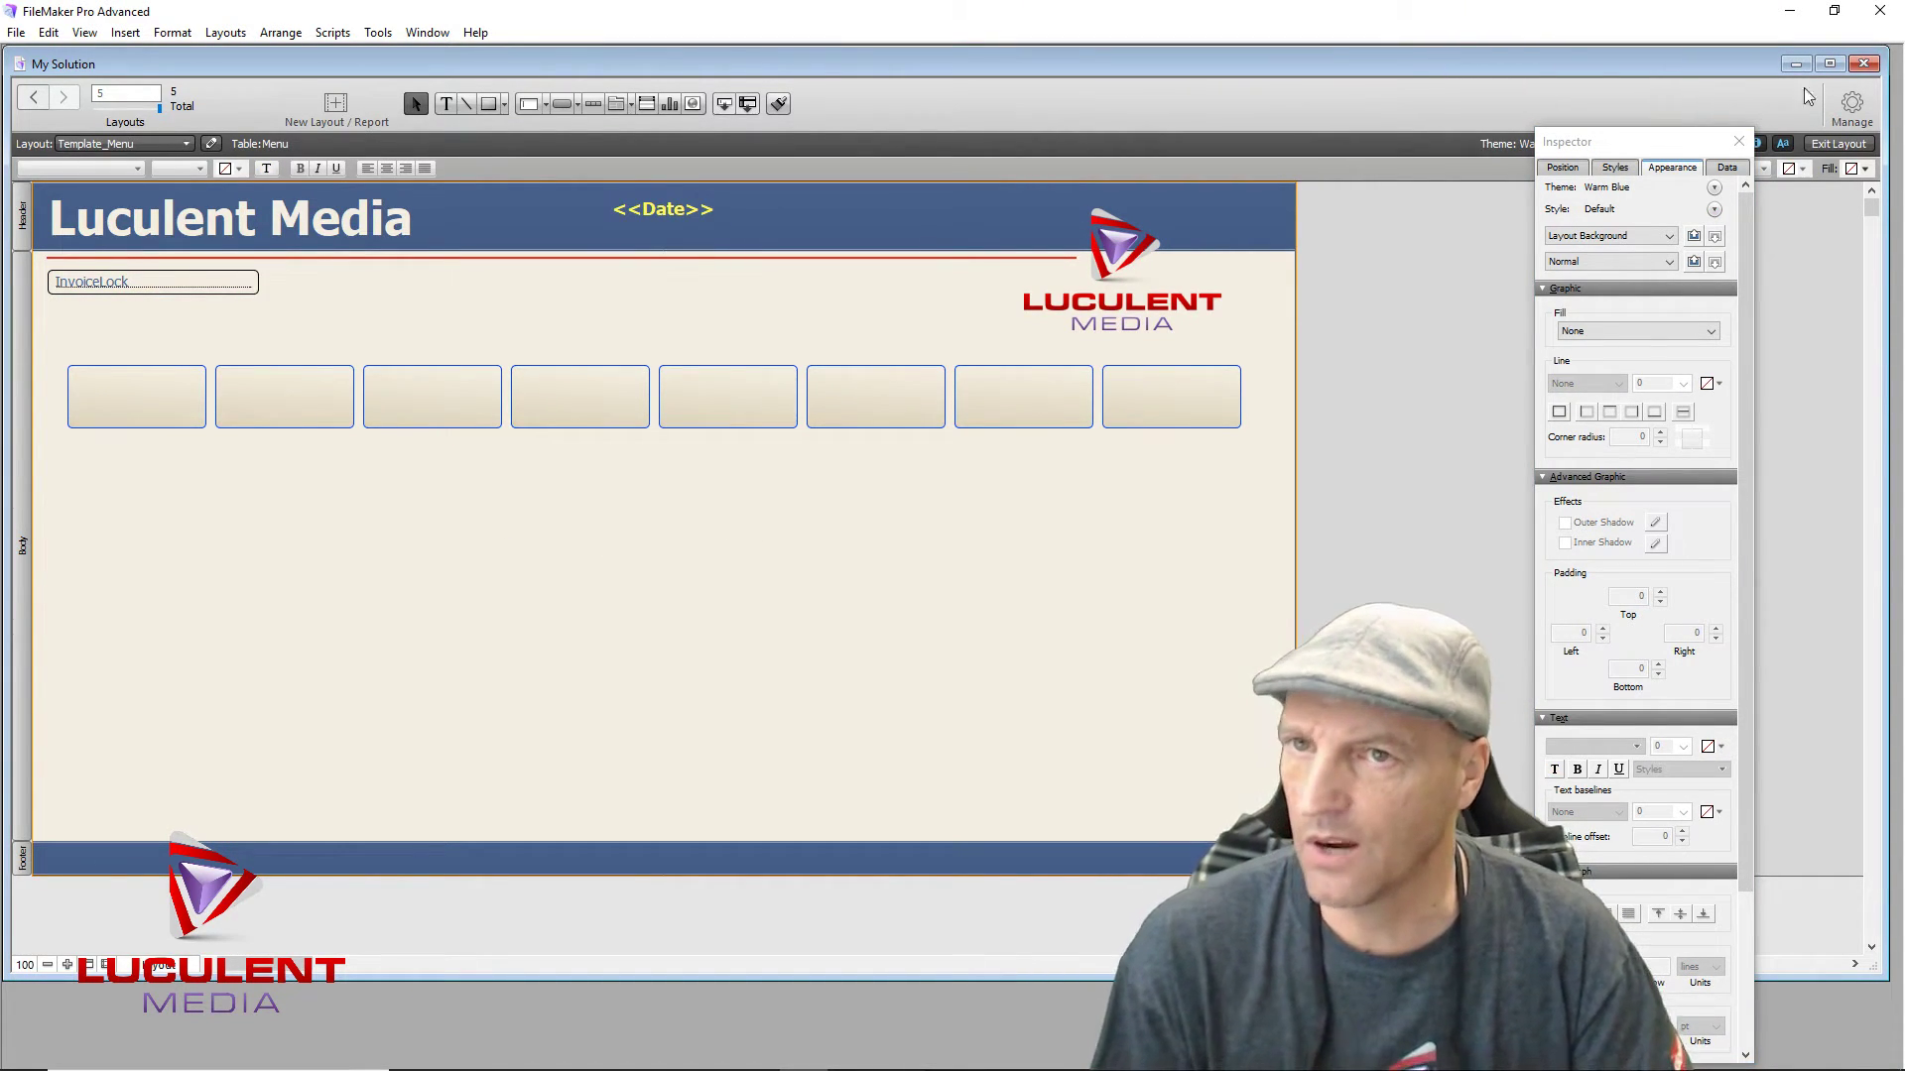
Step: Check the layout in Browse mode, dismiss the message and return to editing the layout
left_click(1839, 144)
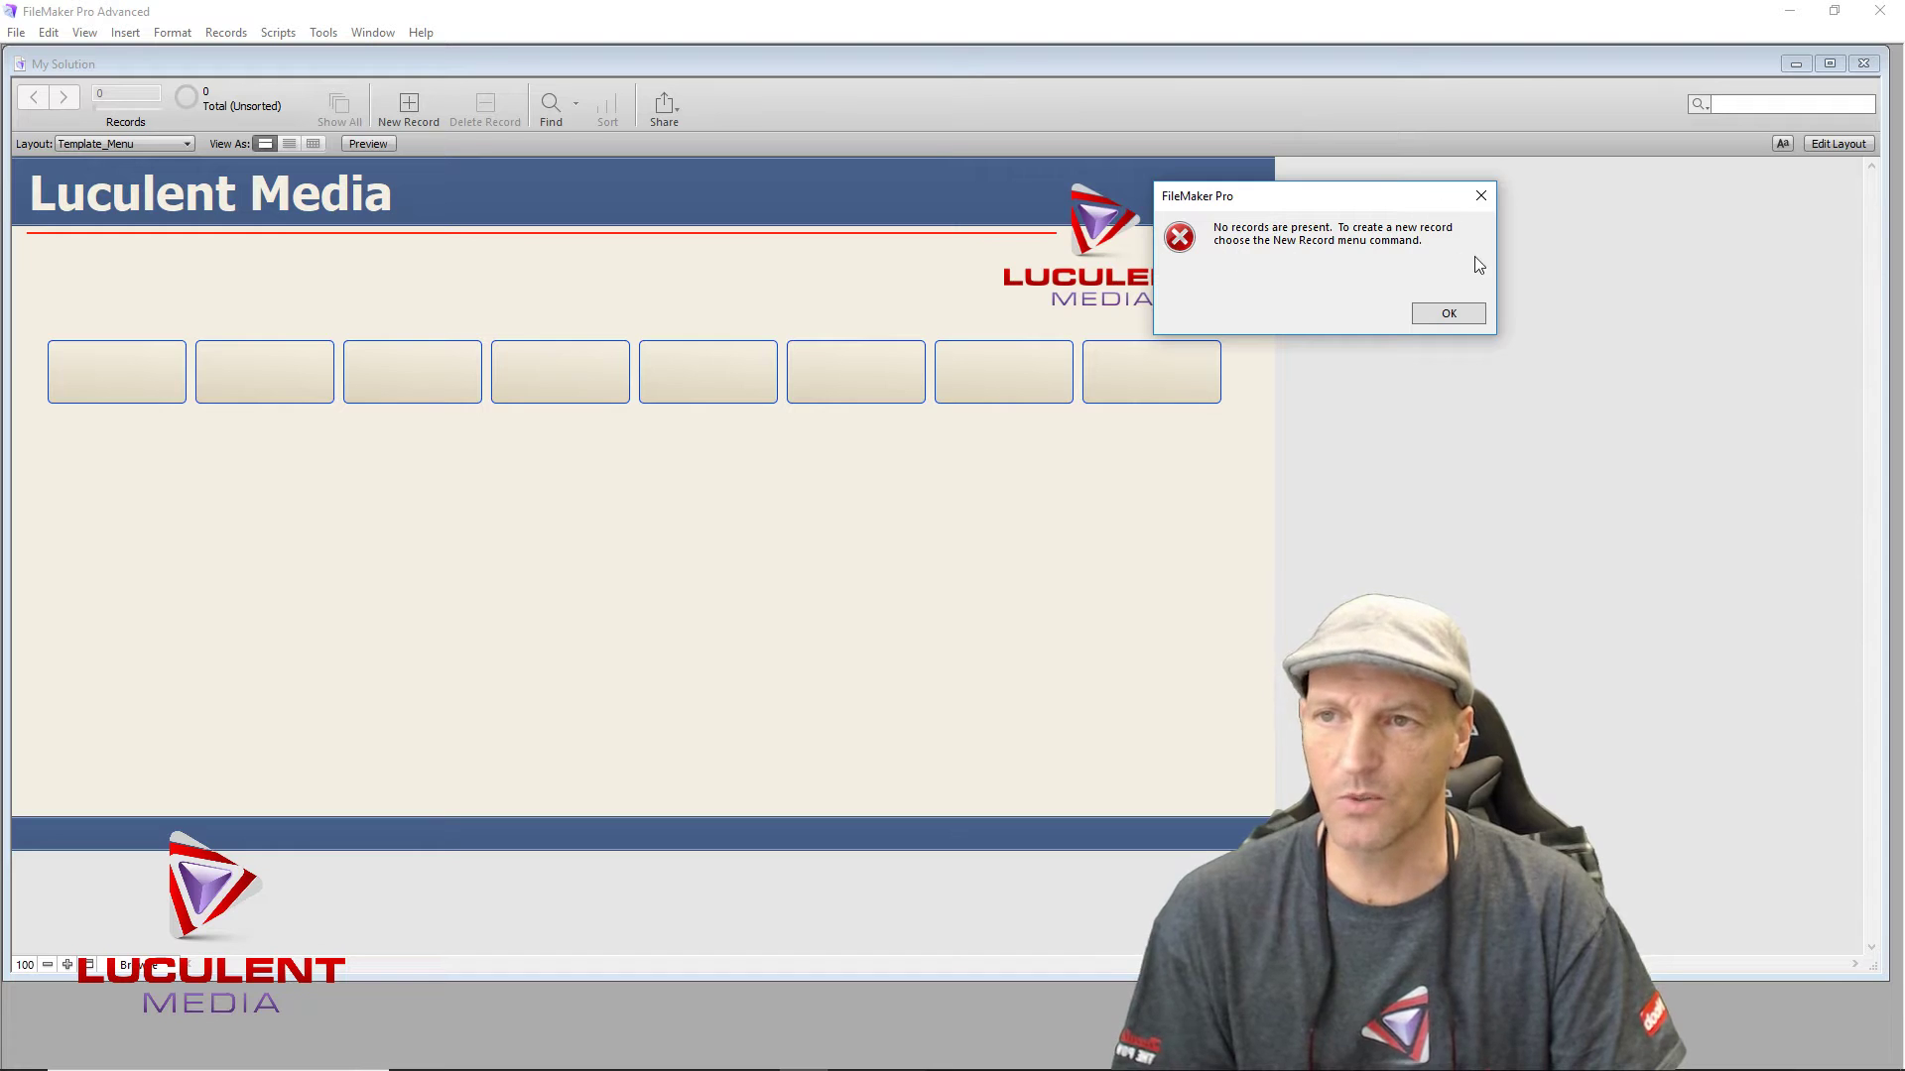
left_click(1439, 313)
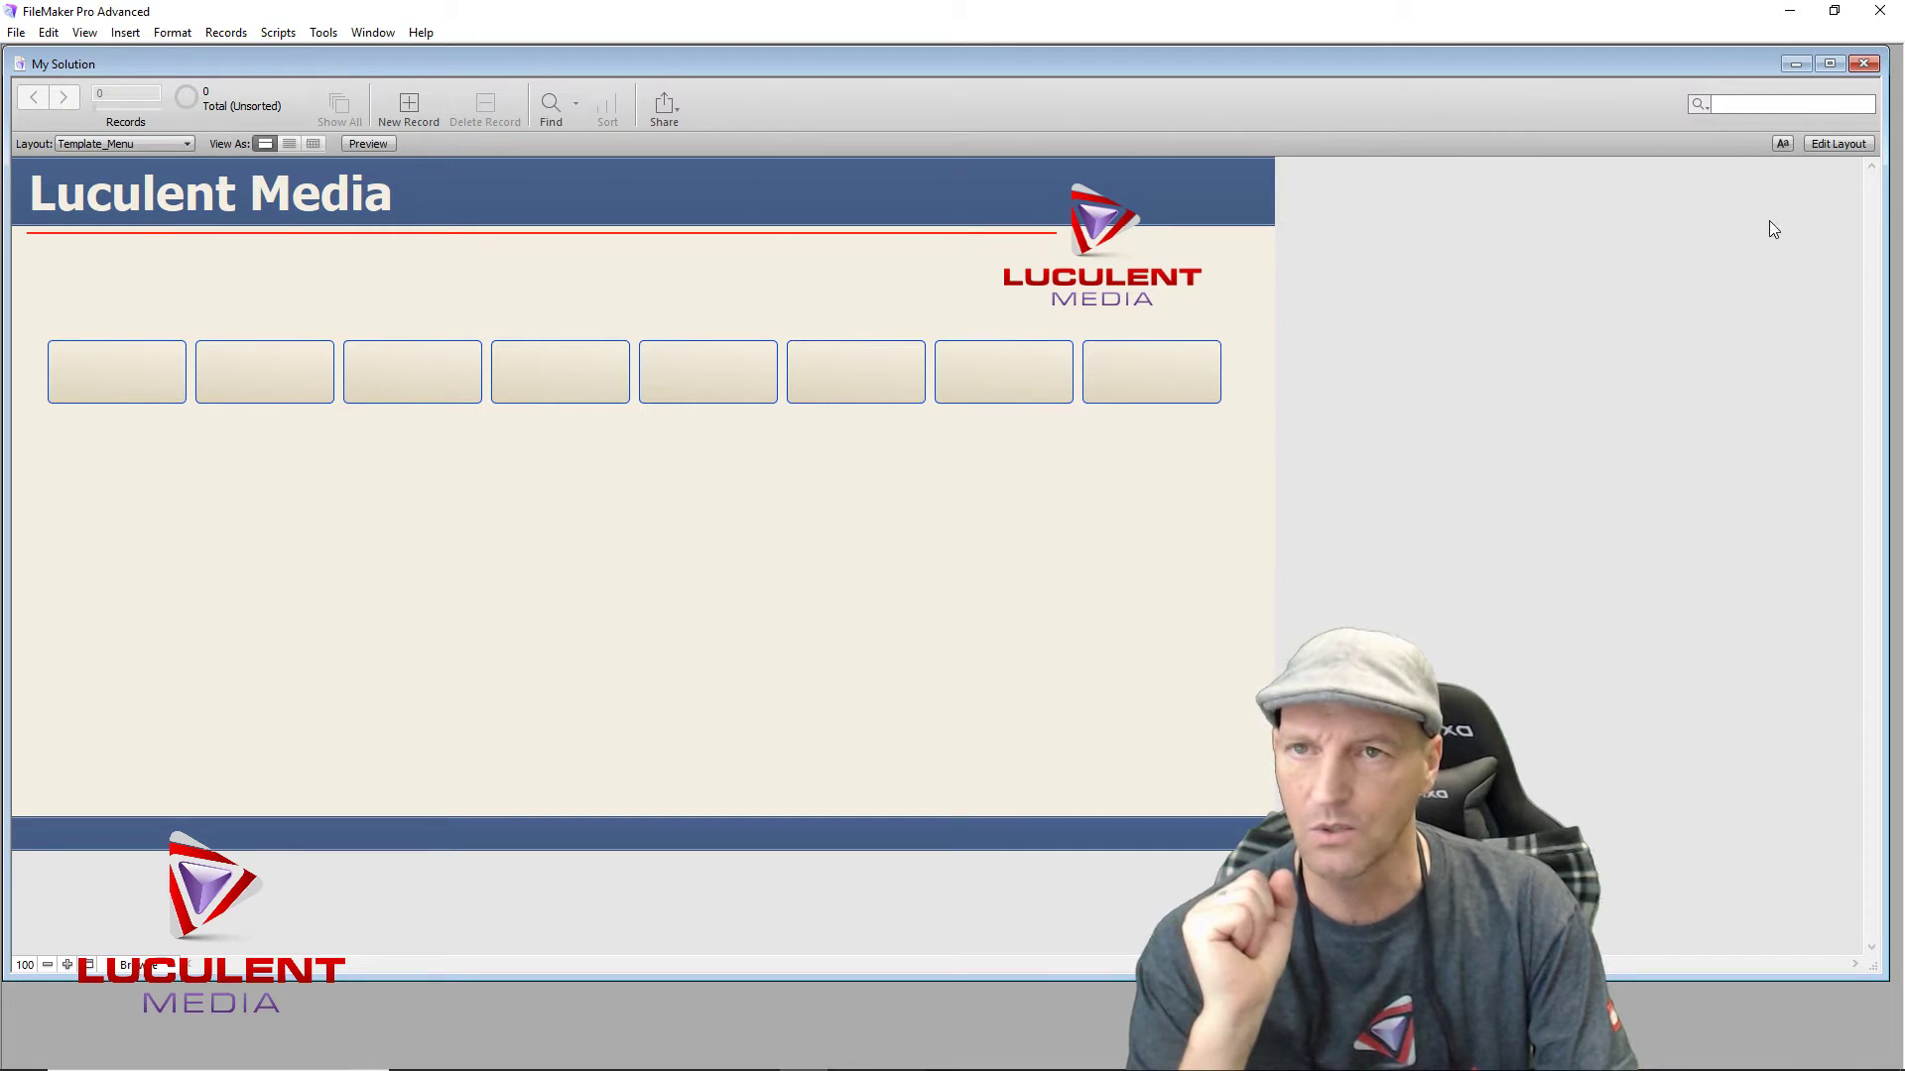
left_click(1851, 146)
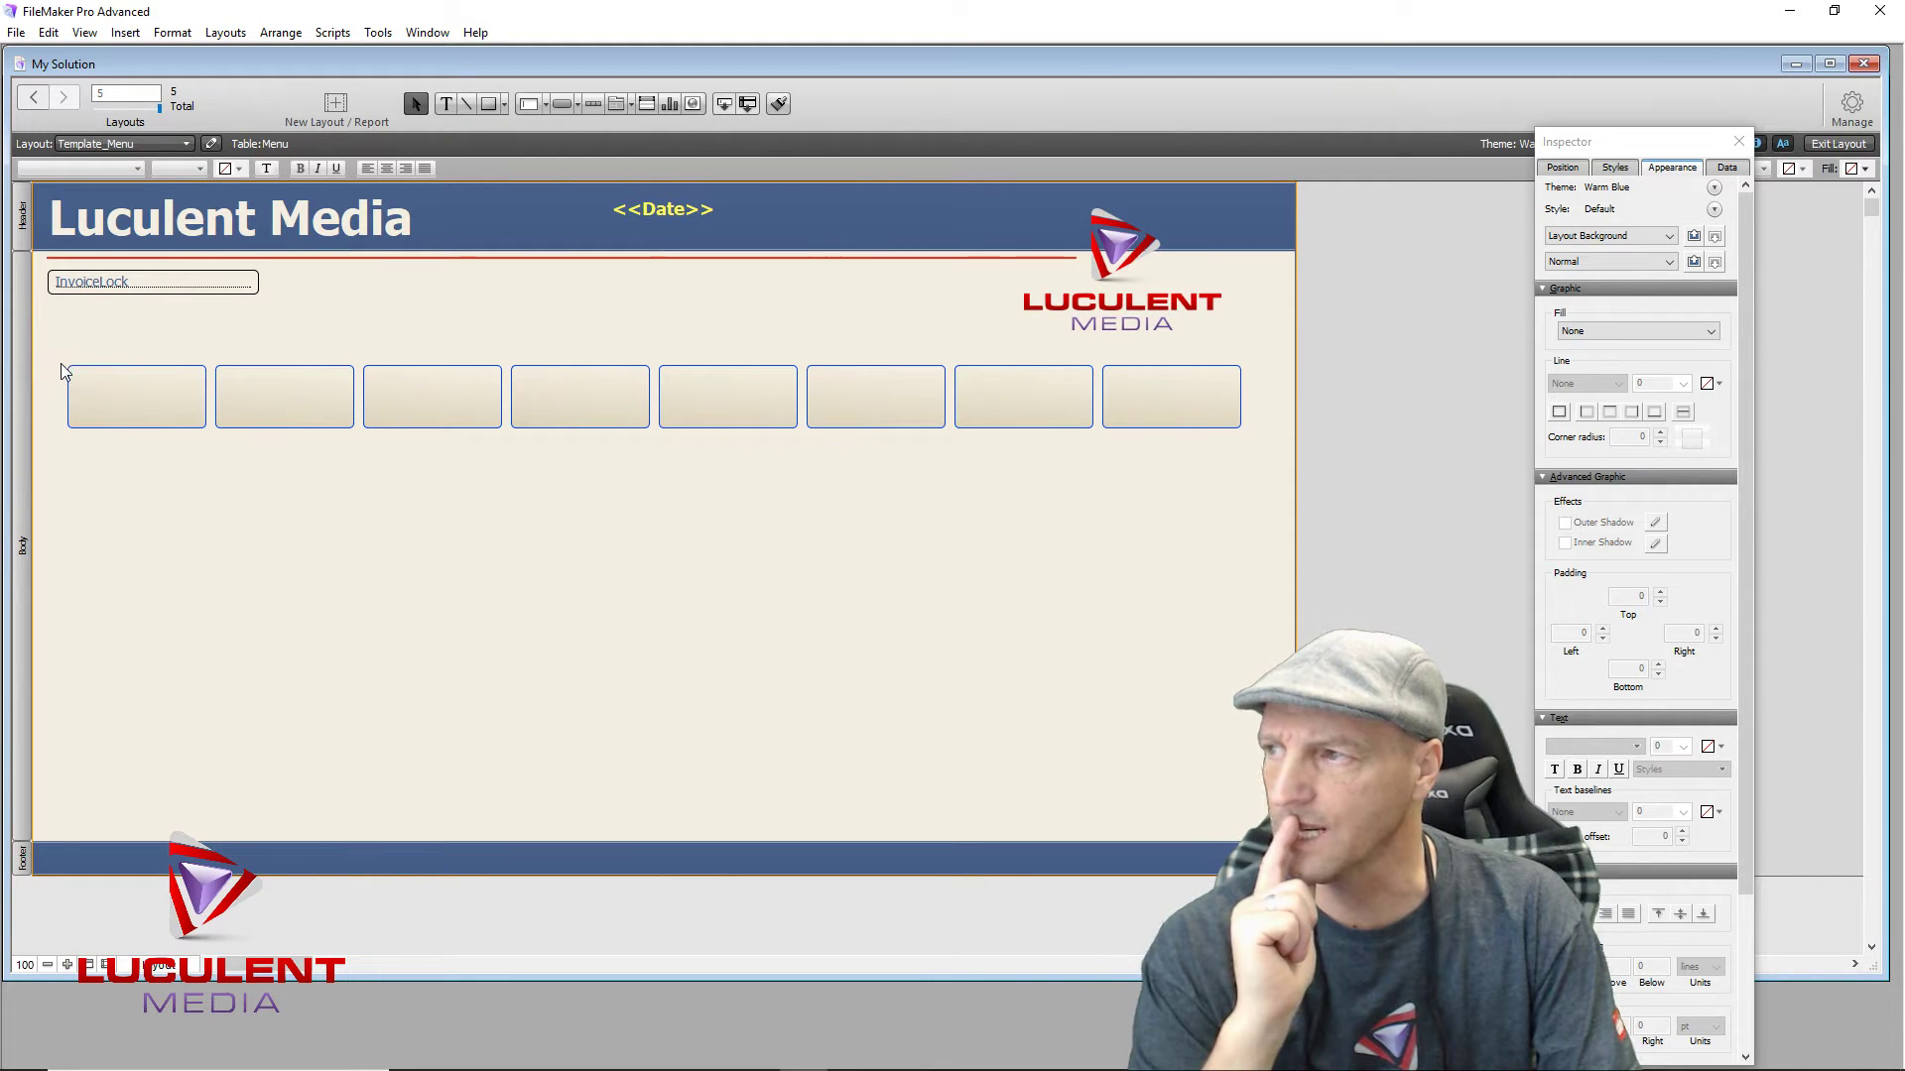
Step: Duplicate the row of eight buttons three times beneath itself to form four aligned rows
left_click_drag(63, 396, 1245, 417)
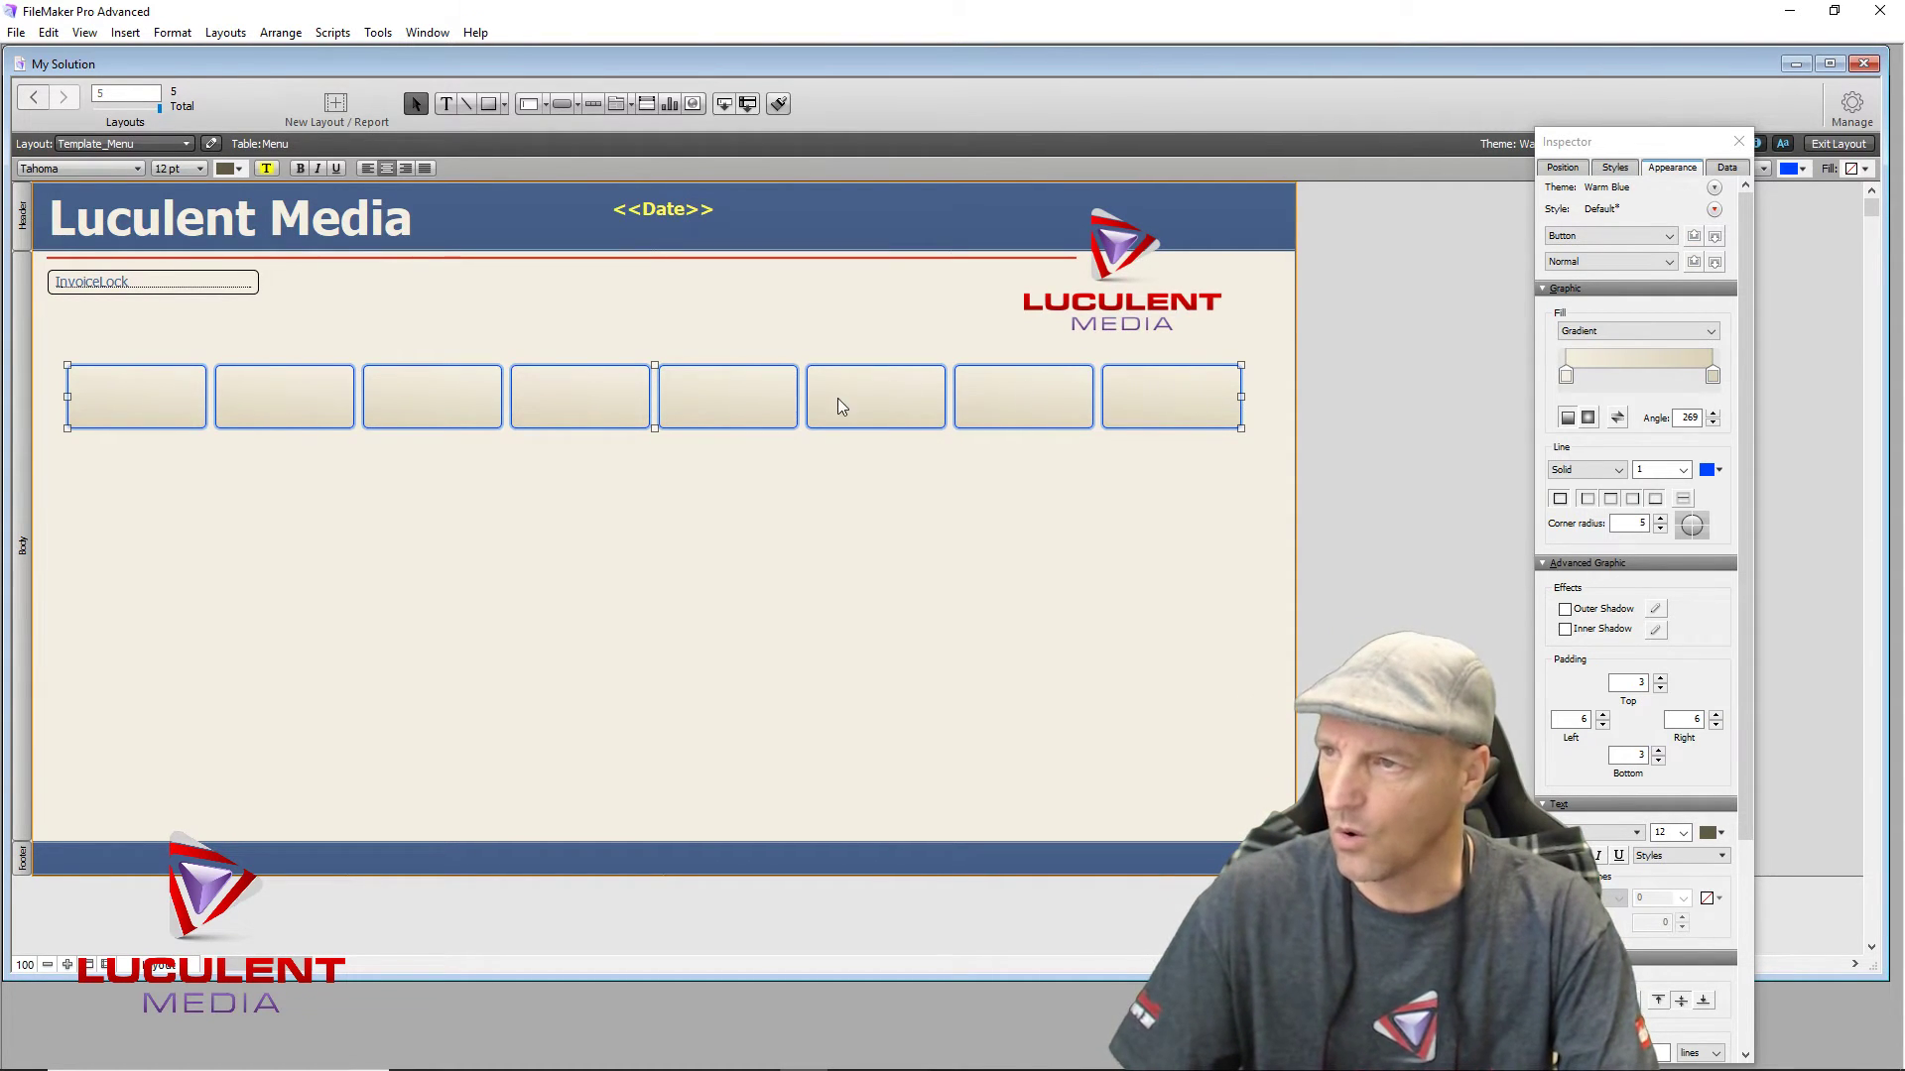
left_click_drag(735, 396, 735, 555)
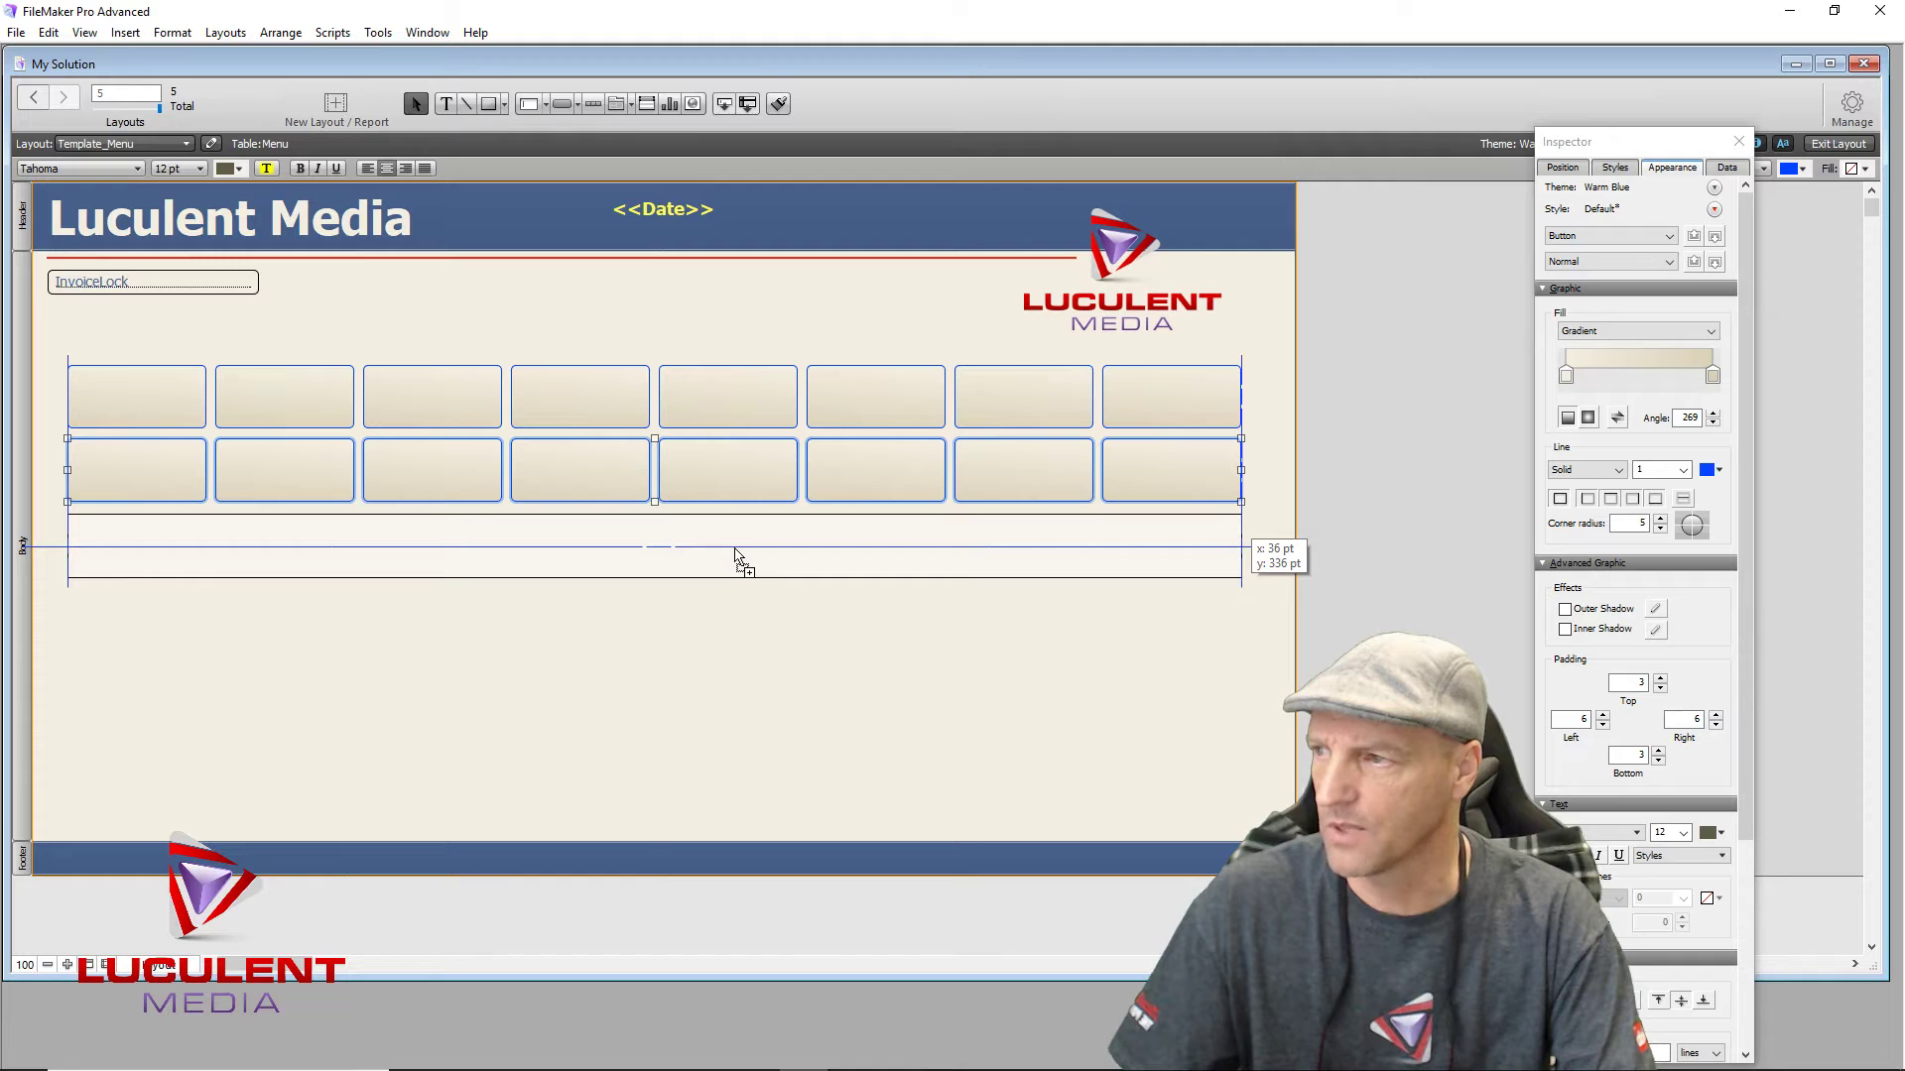
left_click_drag(735, 544, 737, 620)
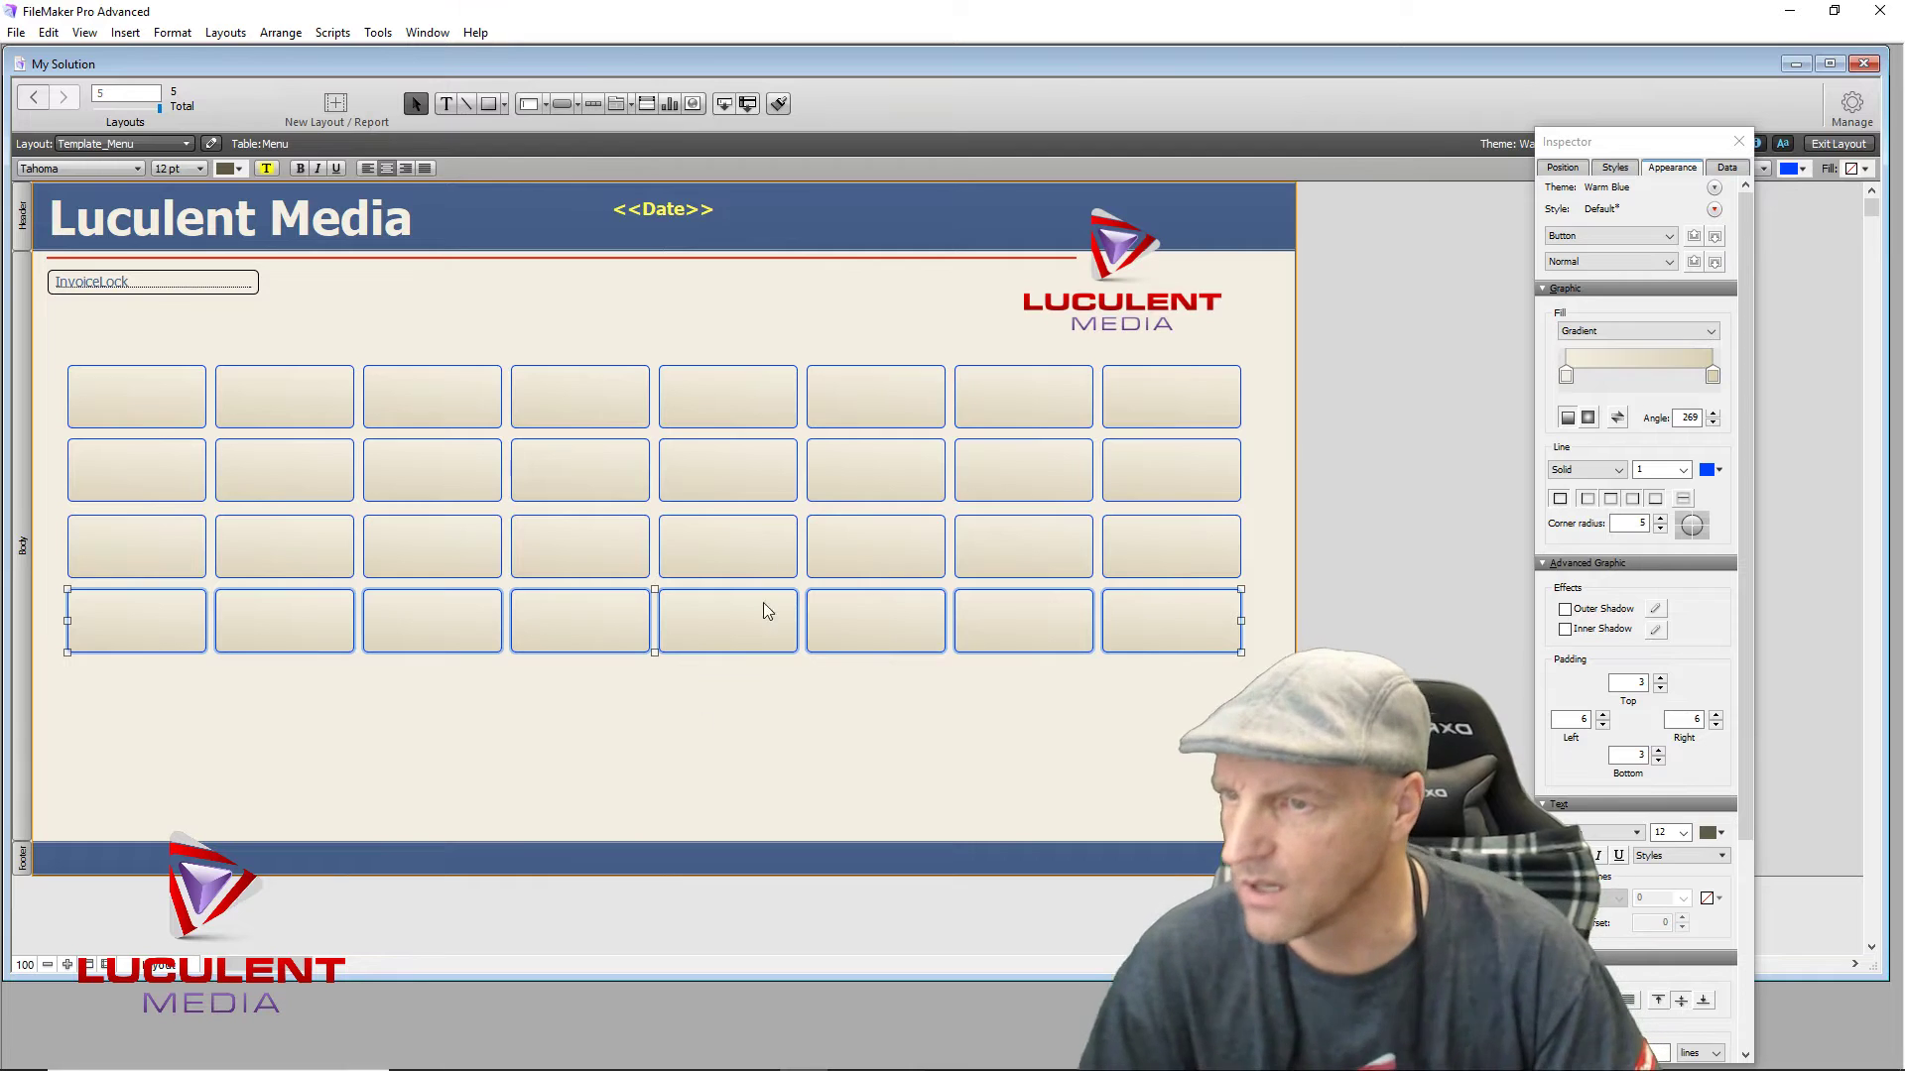
Step: Nudge the third button row up slightly so its gap to the second row matches the gap above
left_click(76, 583)
left_click_drag(254, 544, 1287, 554)
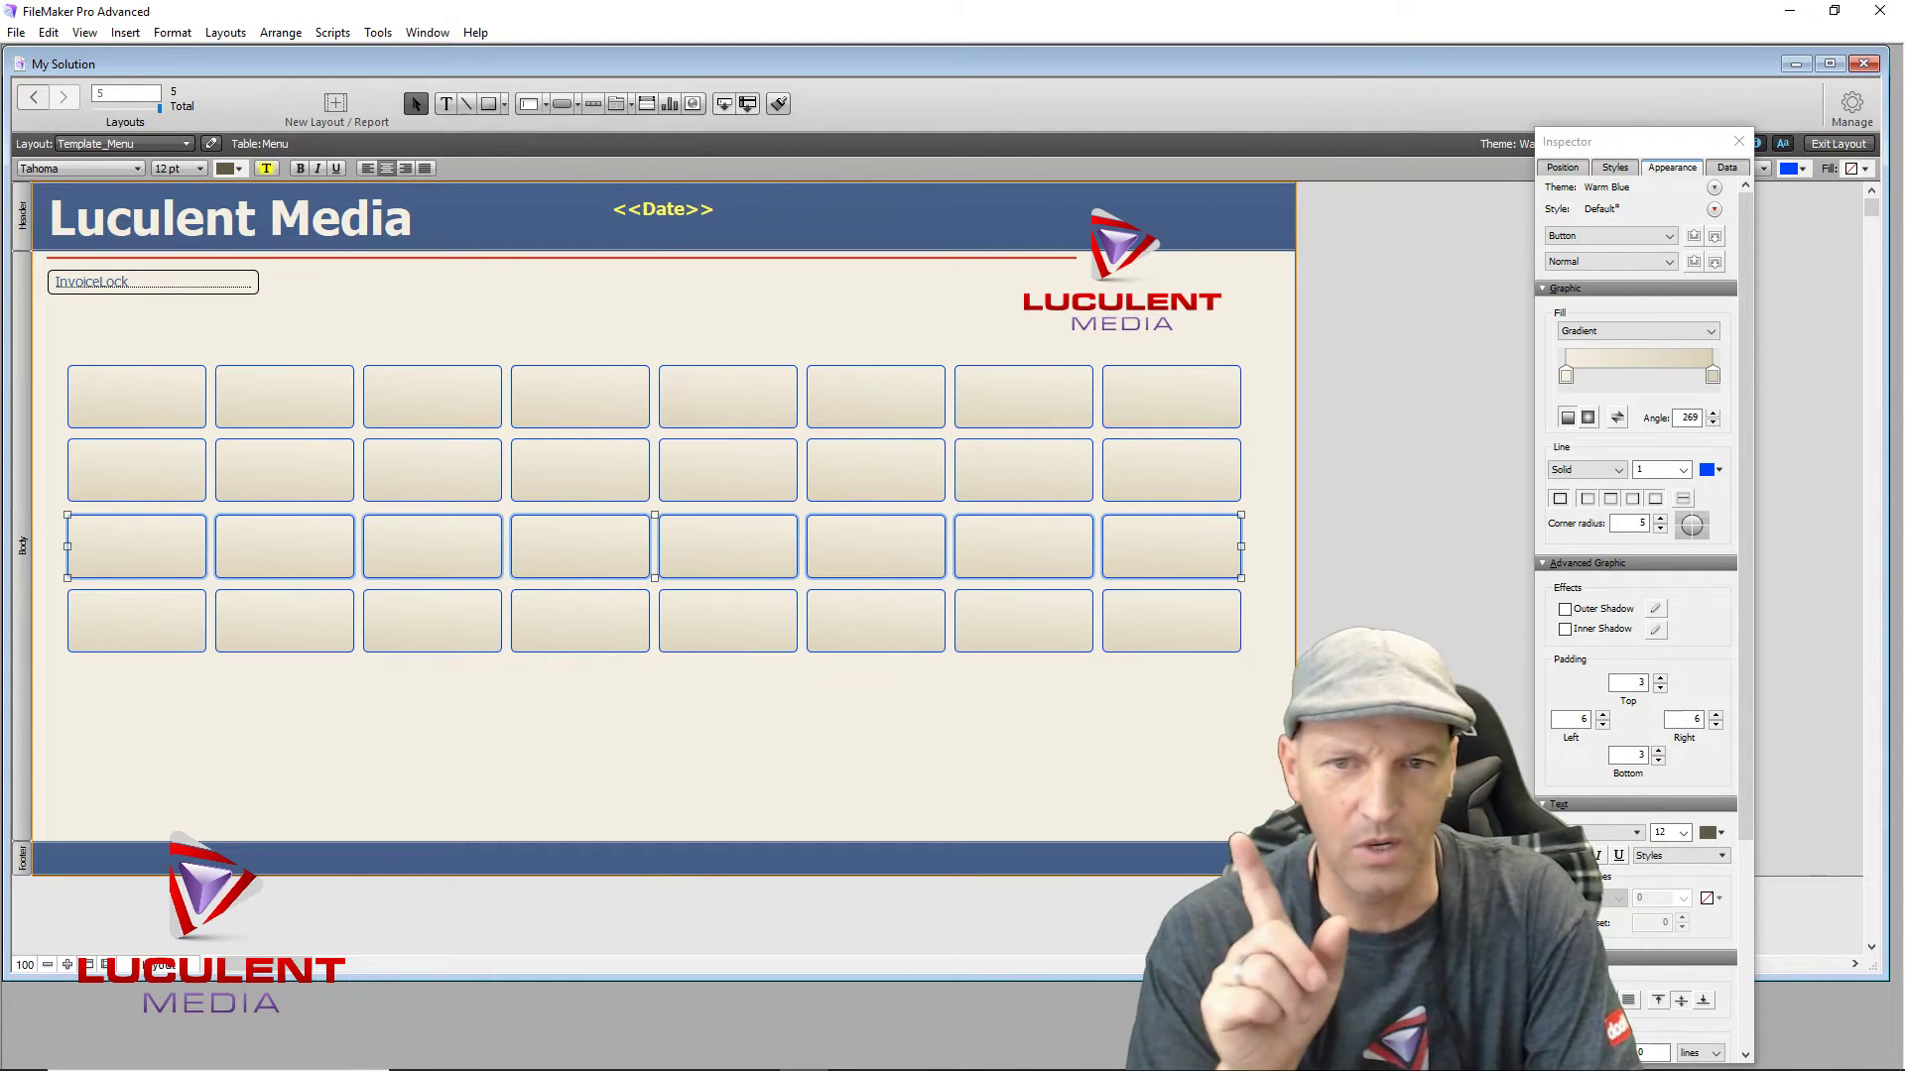
key("Up")
key("Up")
key("Up")
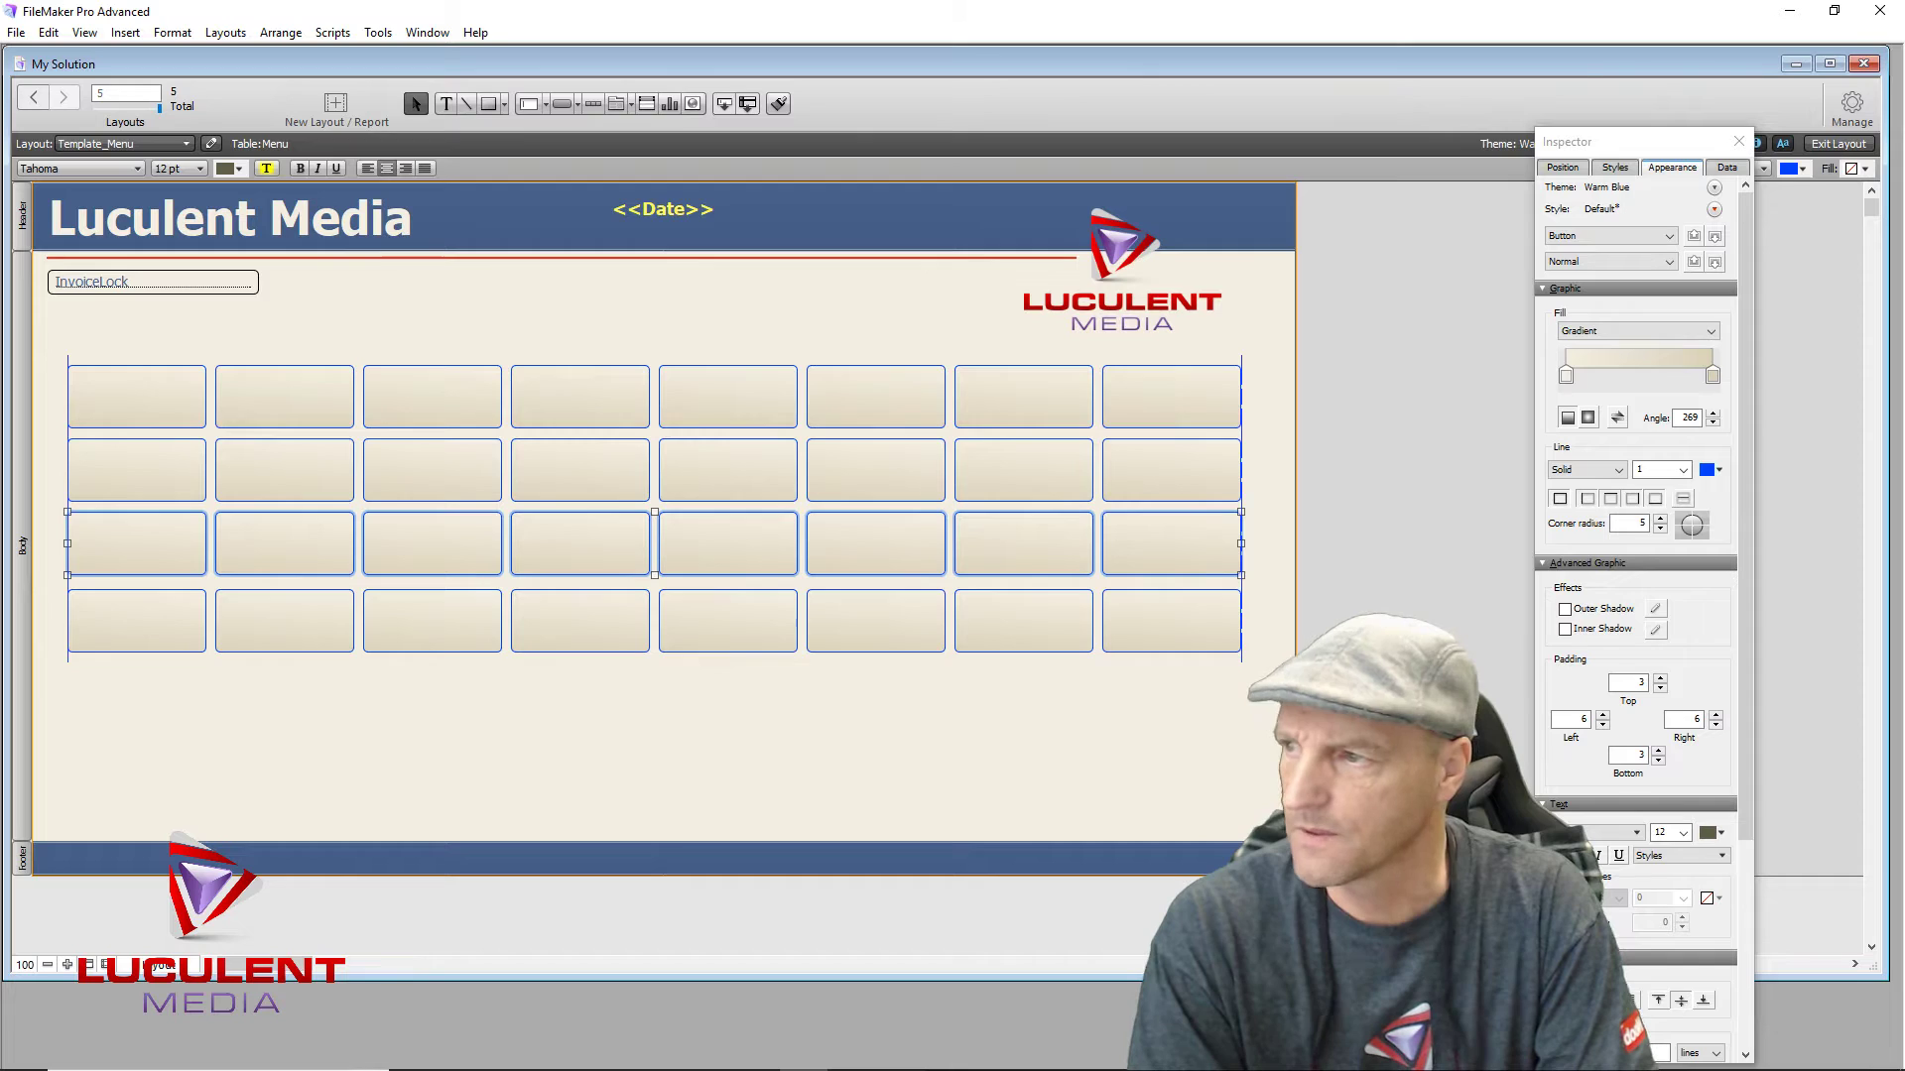
key("Up")
key("Up")
key("Up")
key("Up")
key("Up")
key("Up")
key("Up")
key("Down")
key("Down")
key("Down")
key("Down")
key("Down")
key("Down")
key("Down")
key("Down")
key("Up")
key("Up")
key("Down")
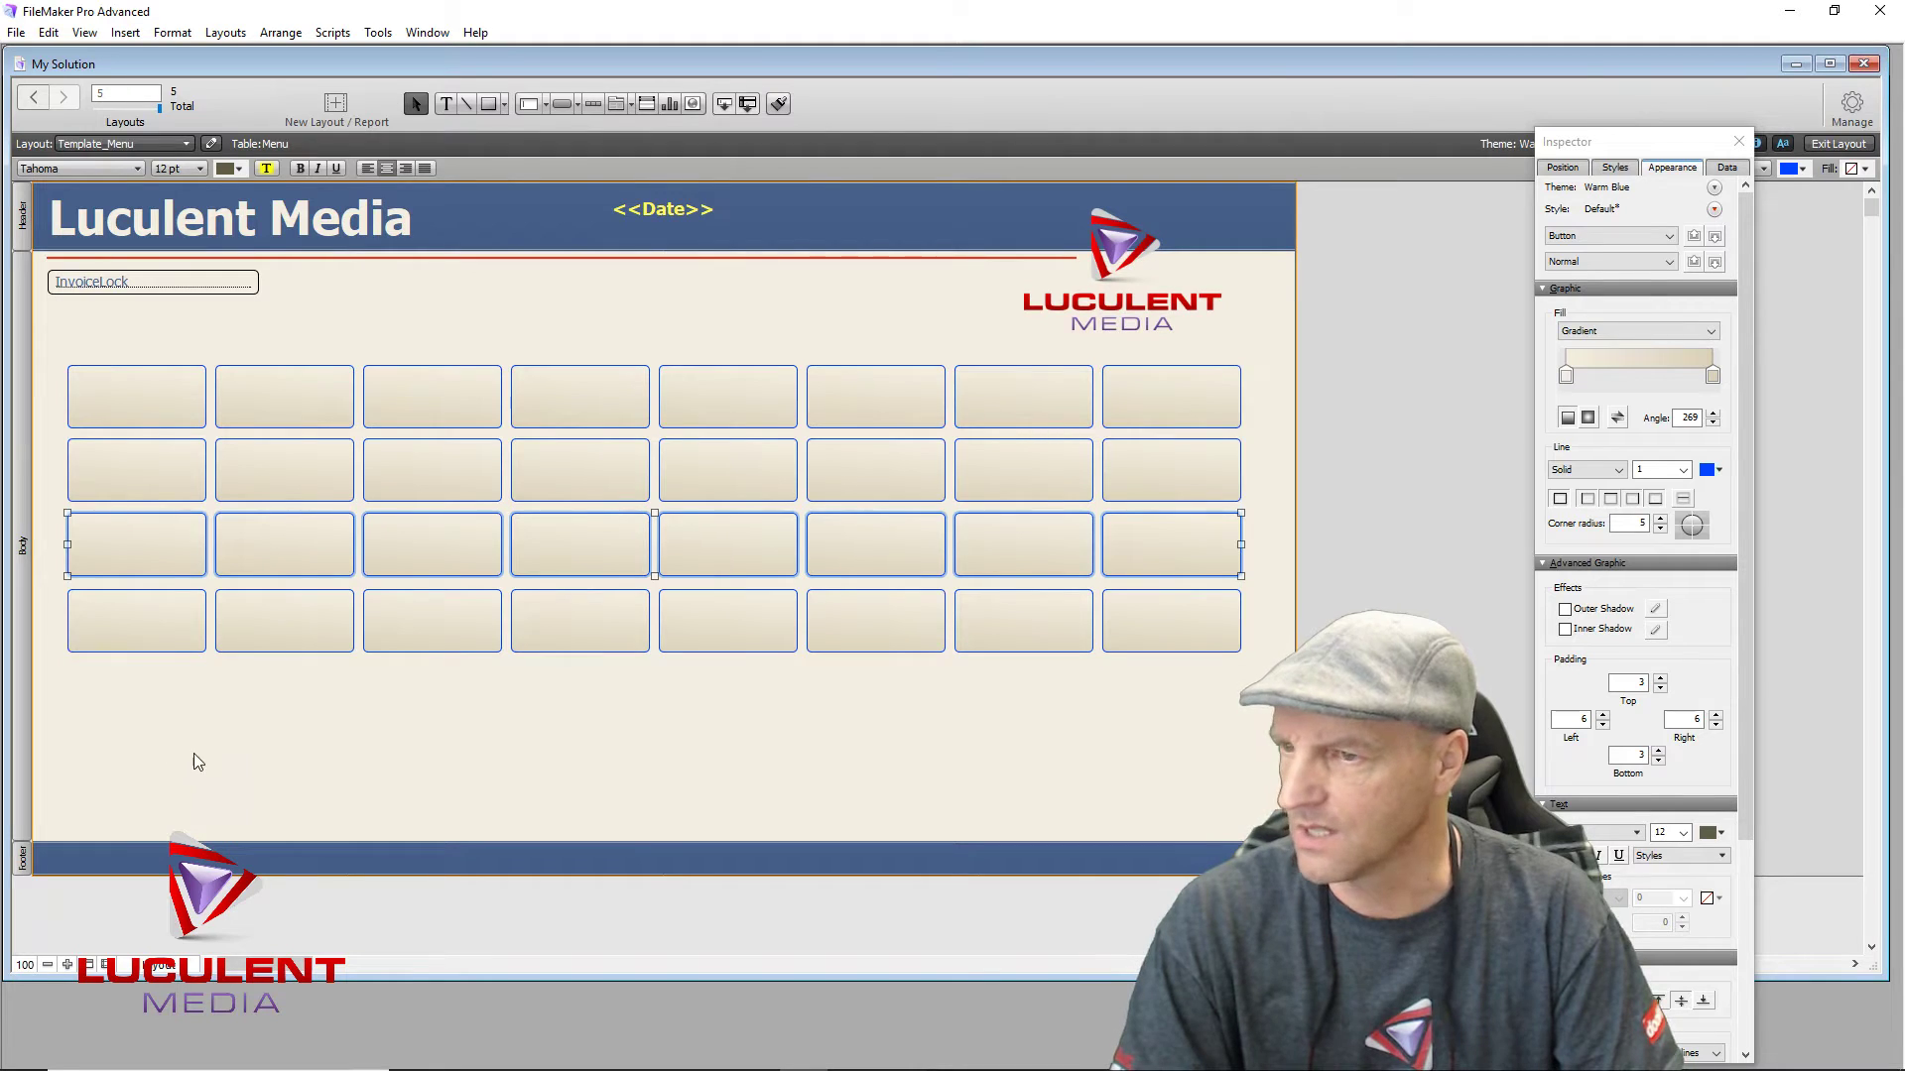
Step: Nudge the fourth button row up slightly towards the third row
left_click(197, 721)
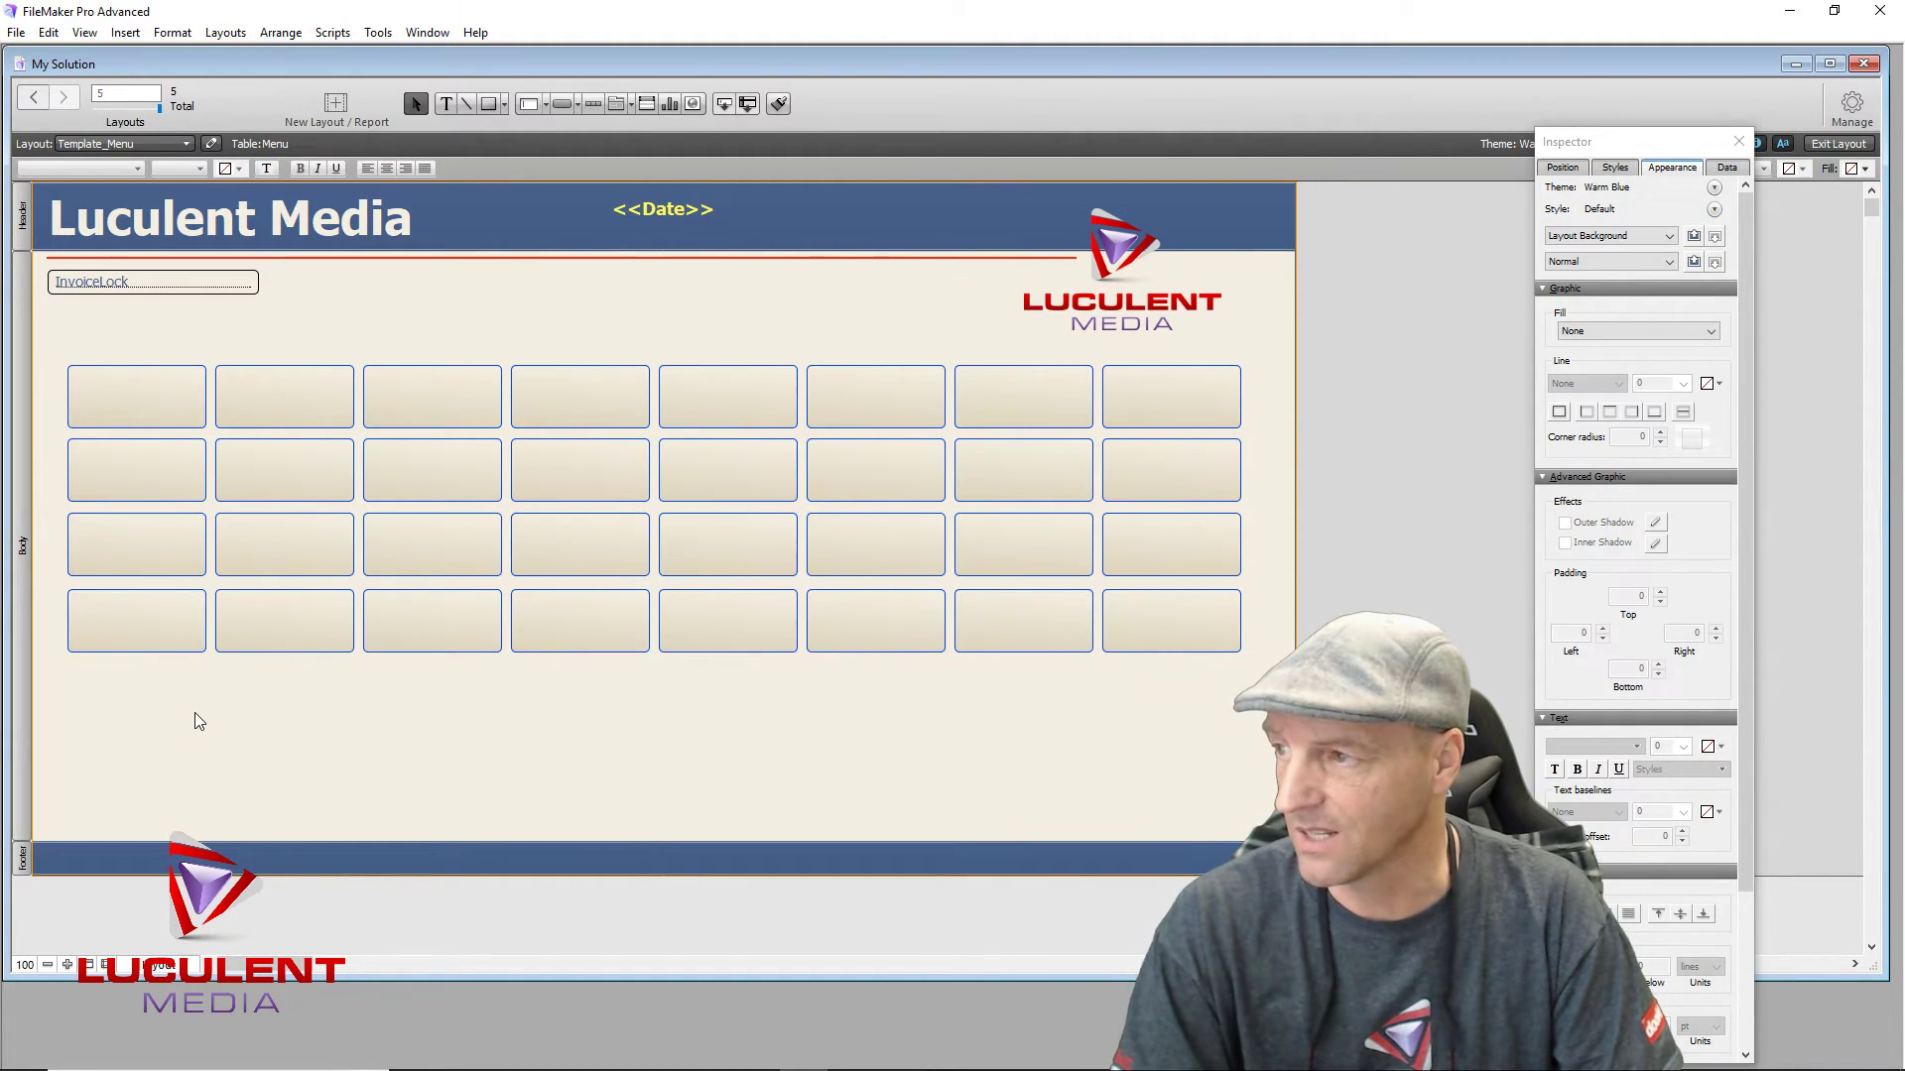
left_click_drag(46, 622, 1212, 652)
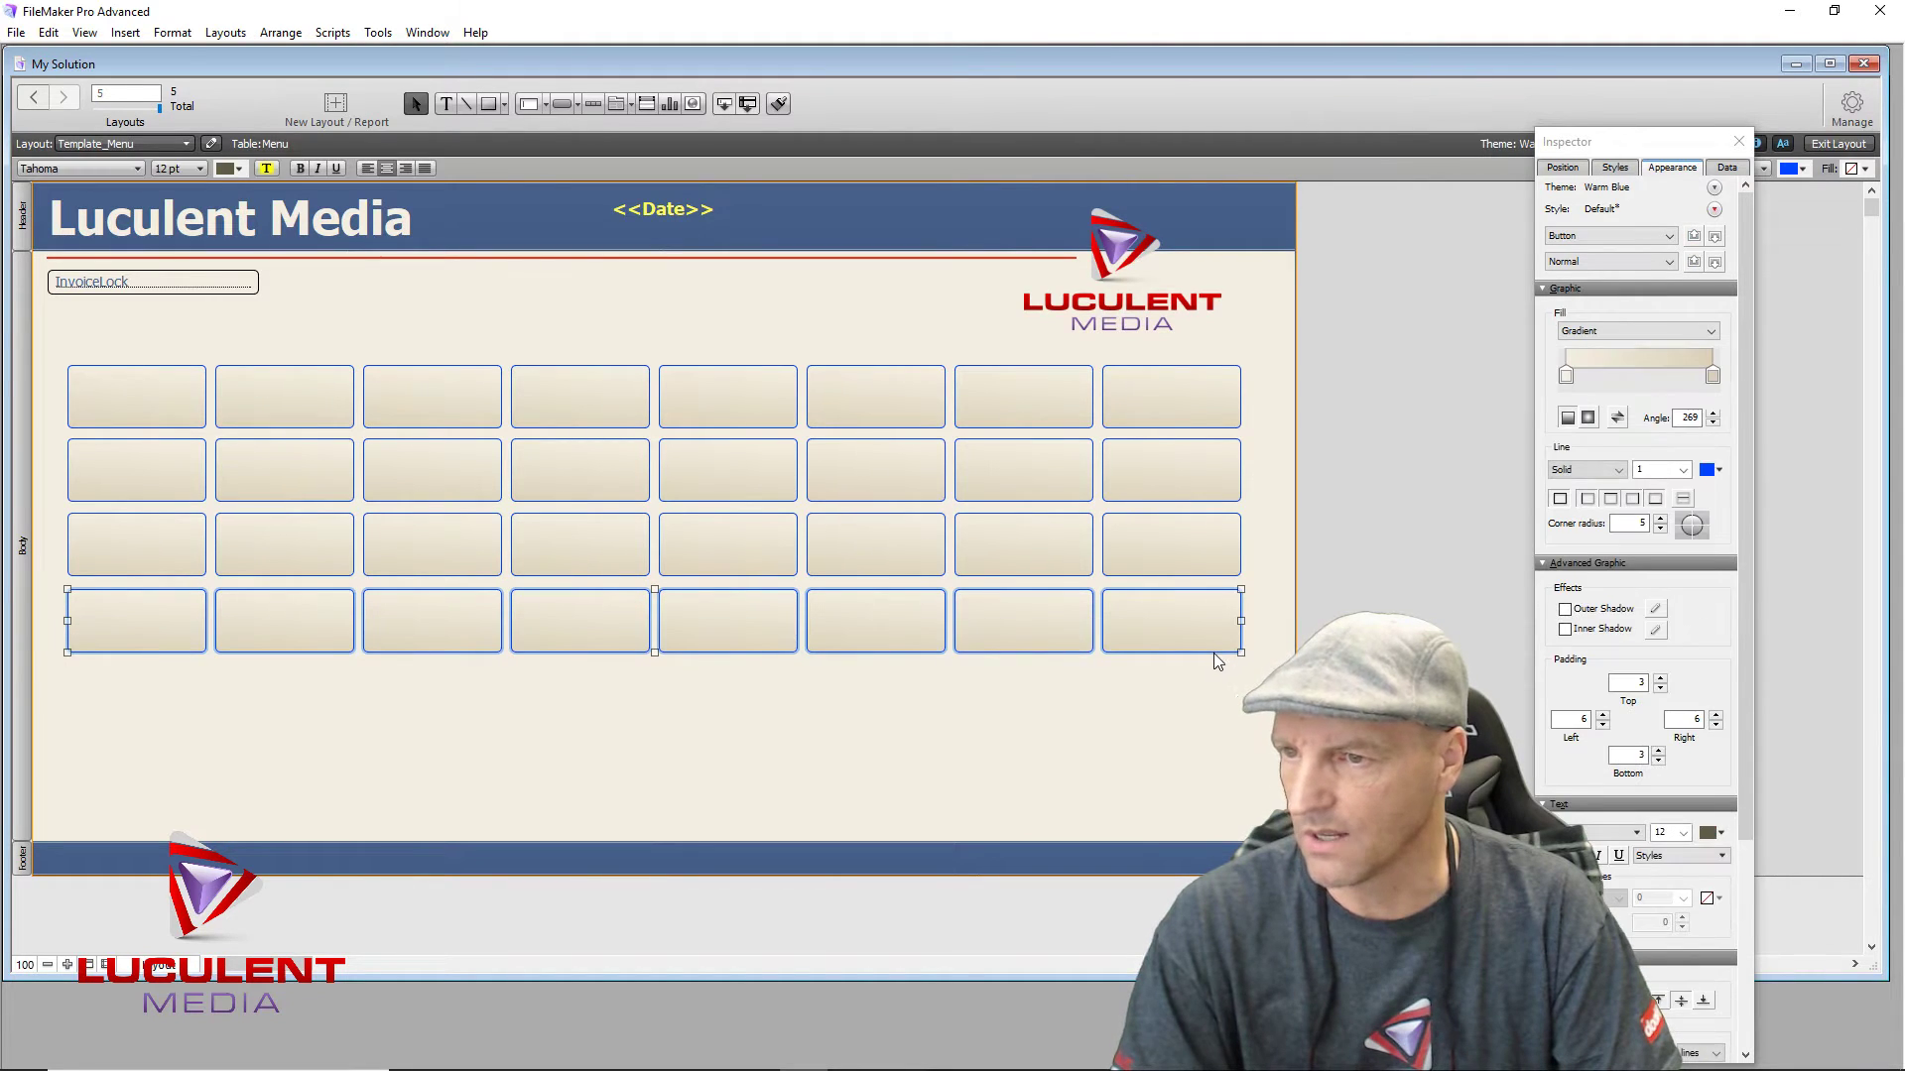
left_click(1110, 715)
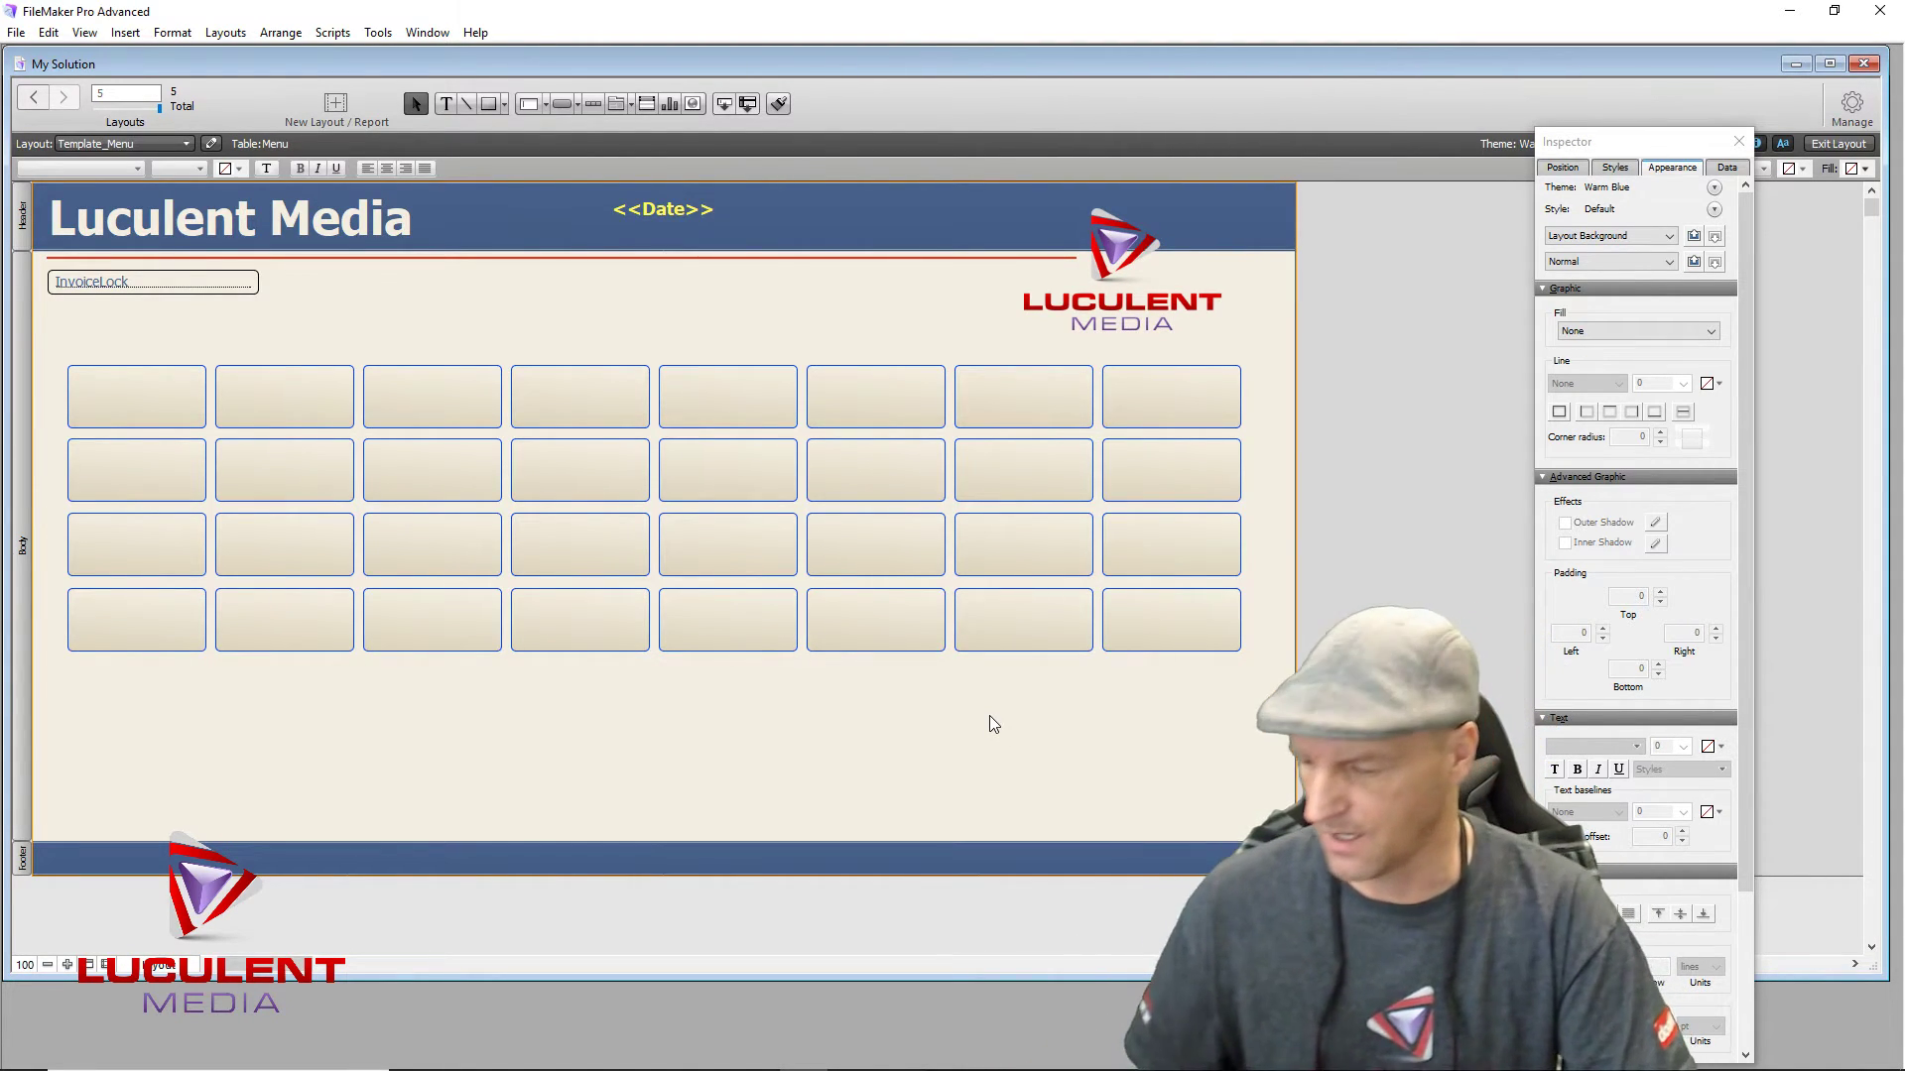
Step: Add a fifth and a sixth row of eight buttons below the fourth row by duplicating existing rows
left_click_drag(46, 383, 1252, 415)
left_click_drag(739, 413, 739, 694)
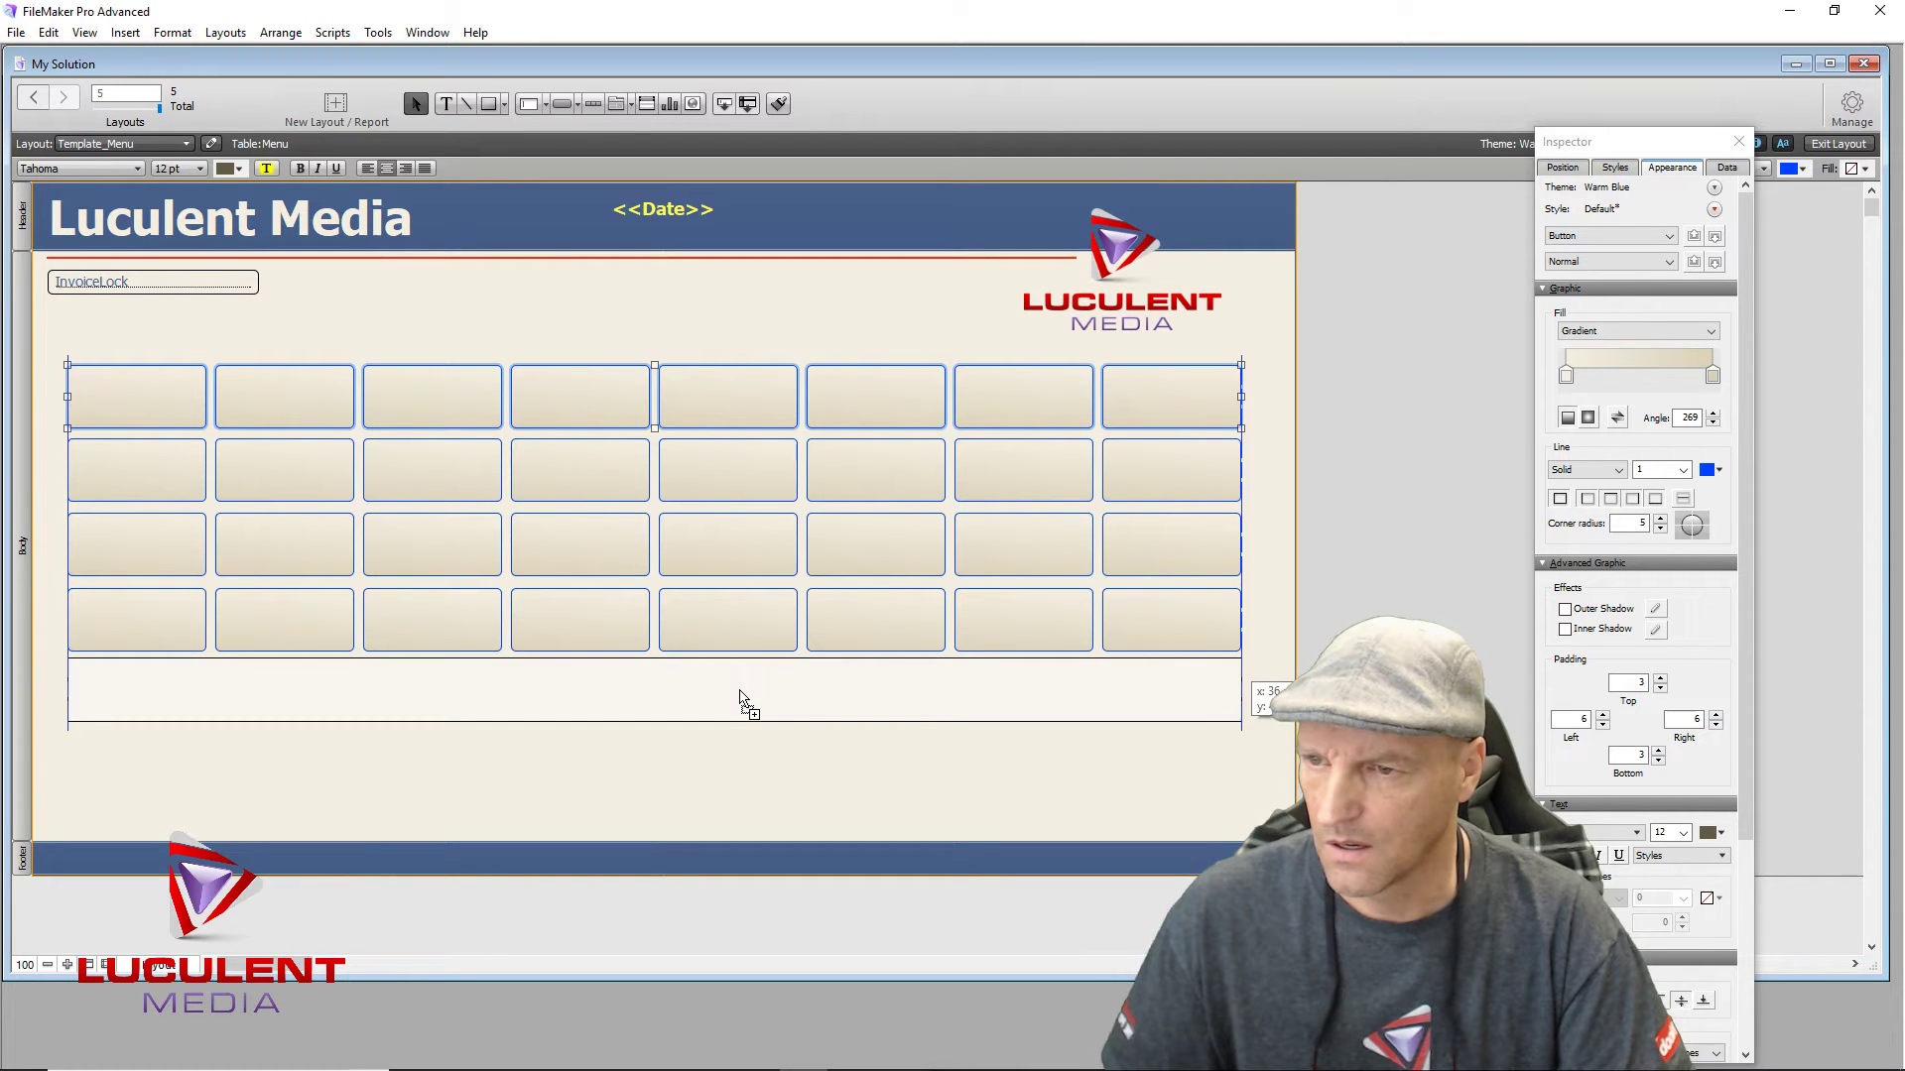
left_click_drag(739, 693, 736, 694)
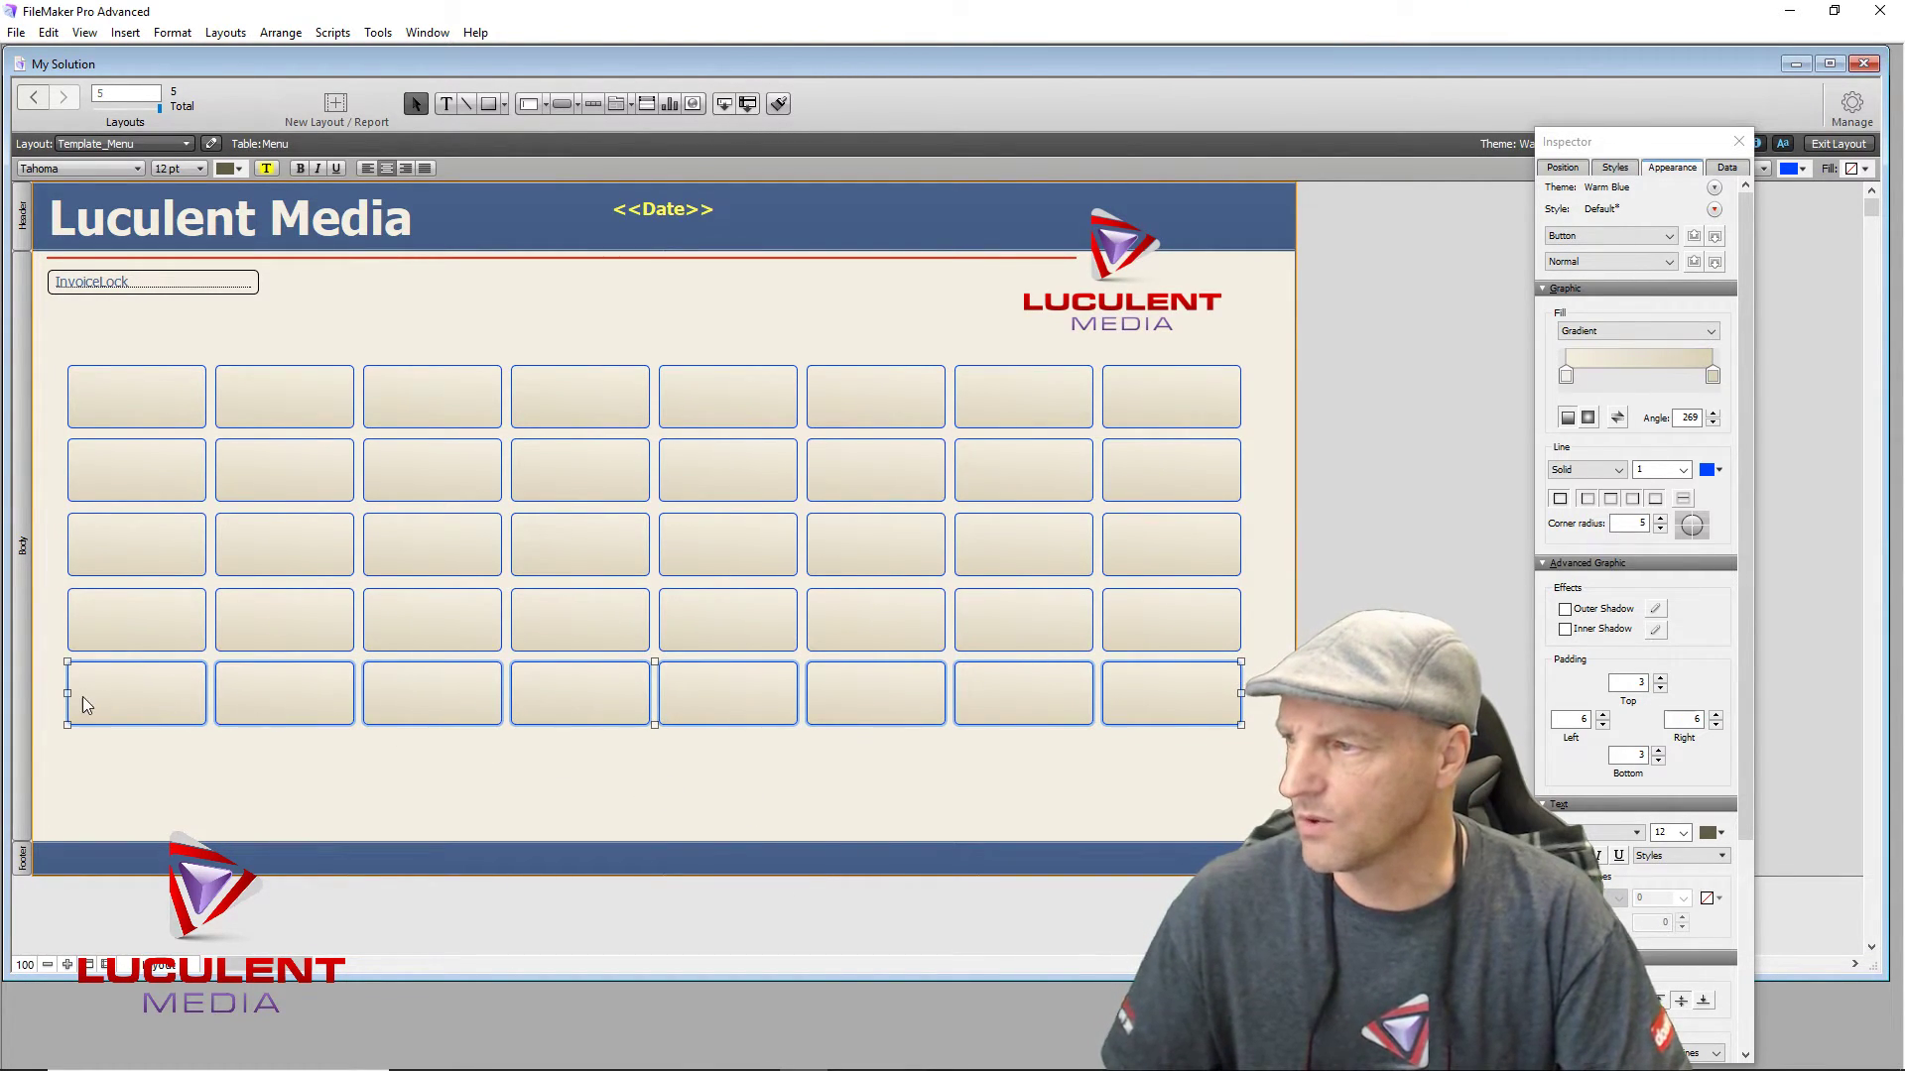
left_click_drag(51, 691, 1103, 721)
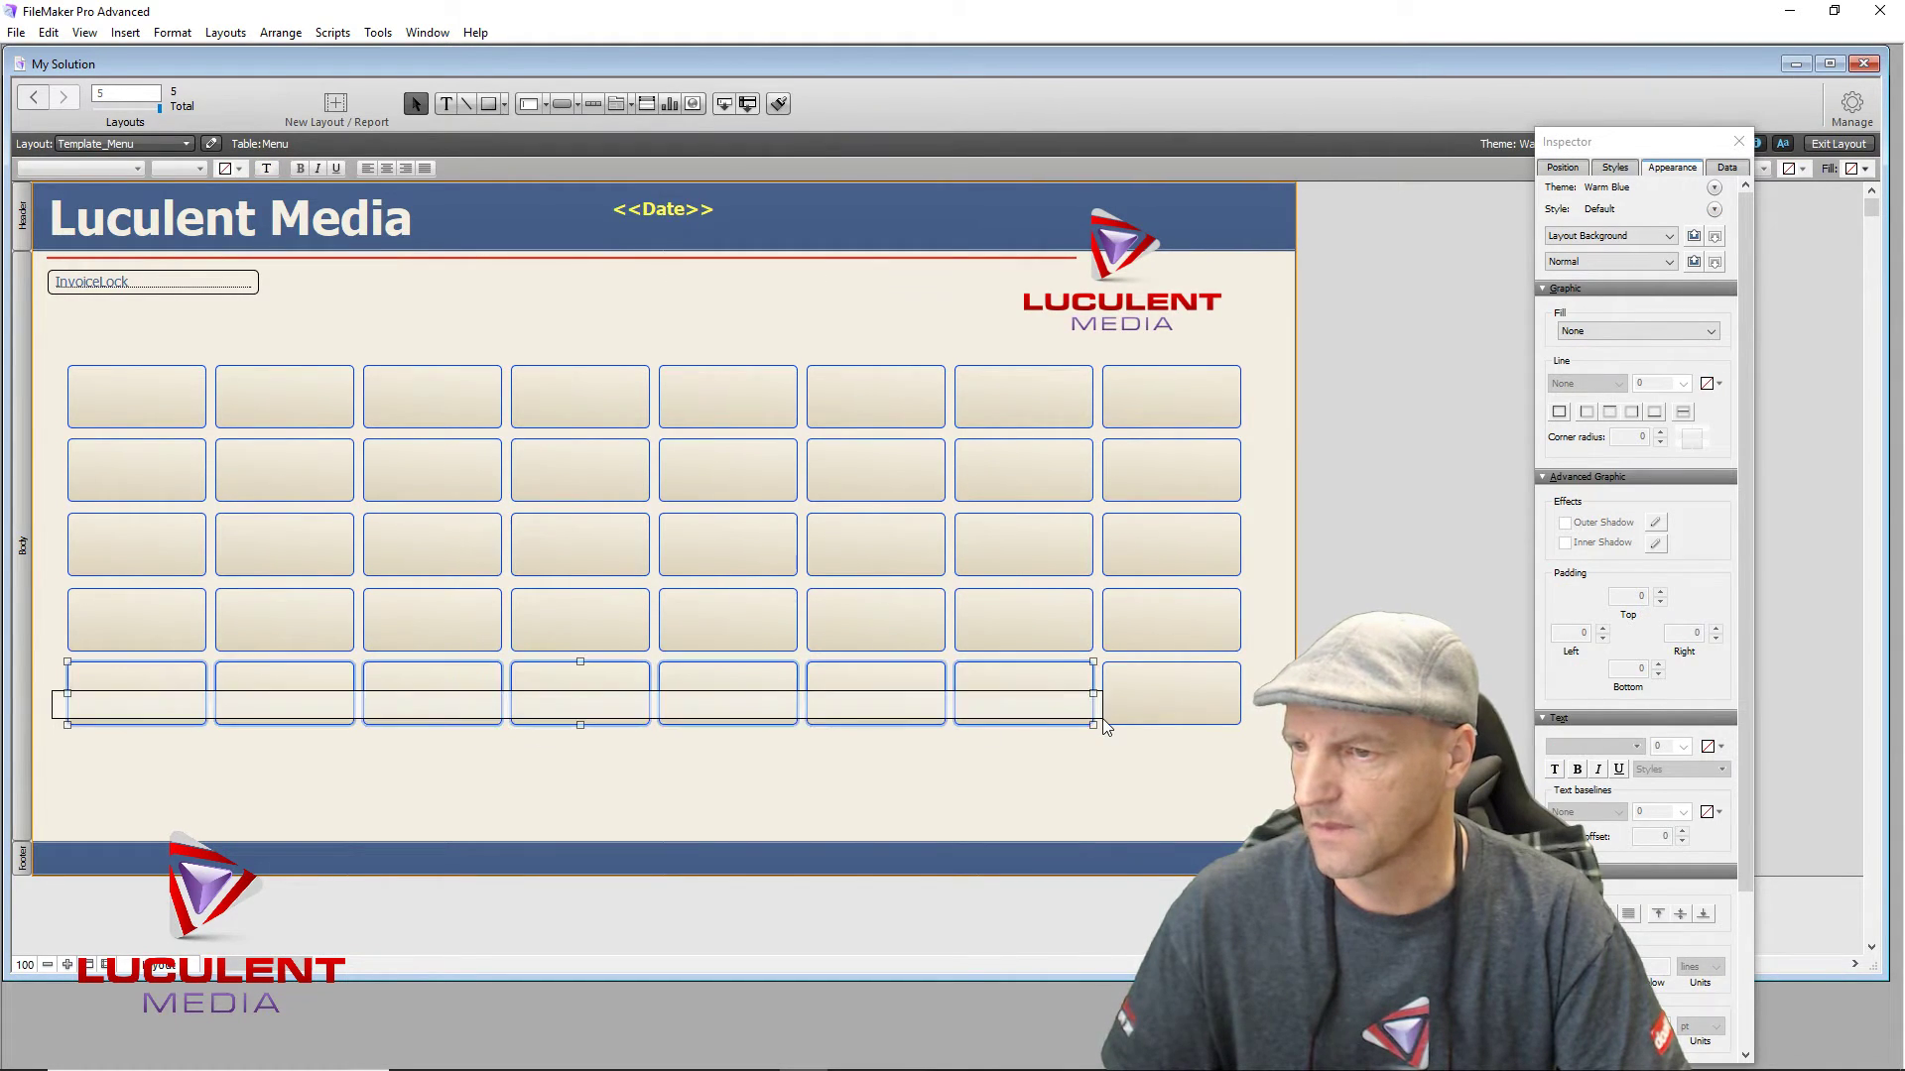
left_click(367, 777)
left_click_drag(57, 693, 1252, 704)
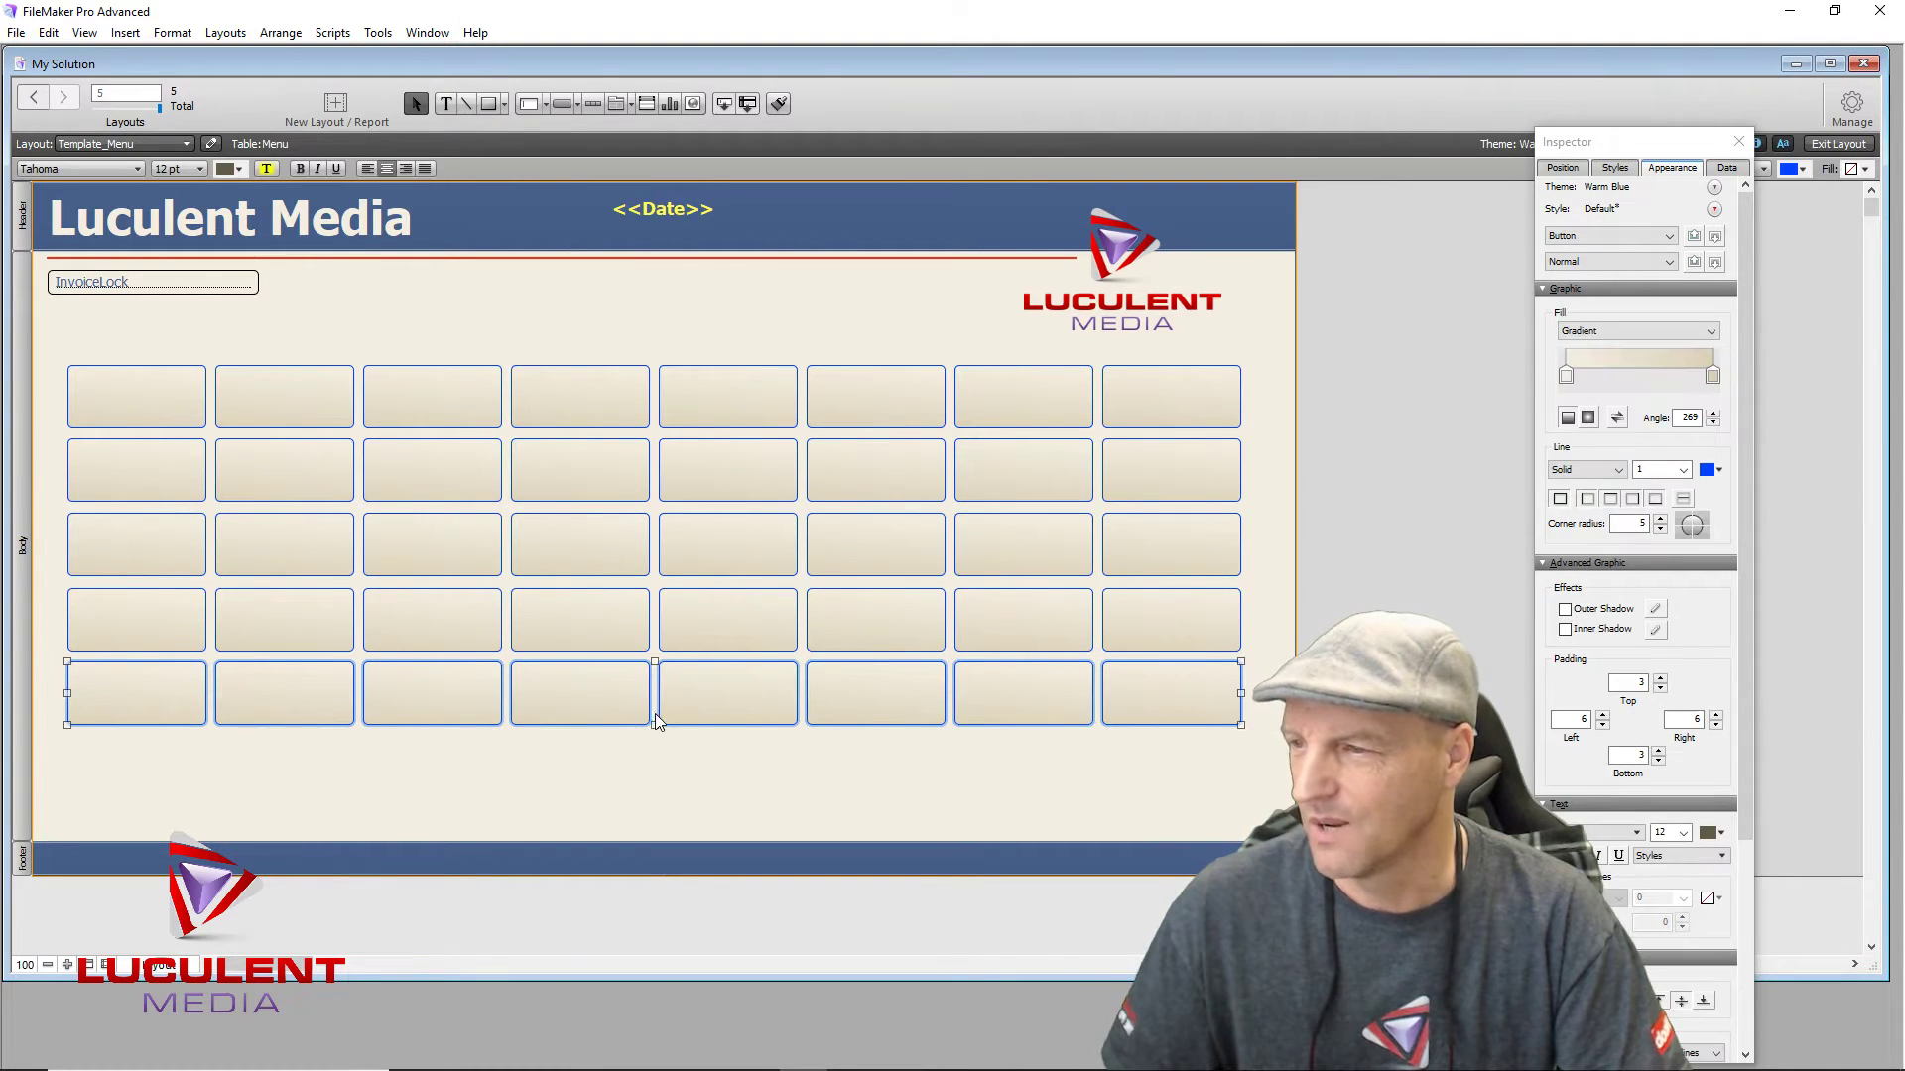
left_click_drag(685, 711, 684, 776)
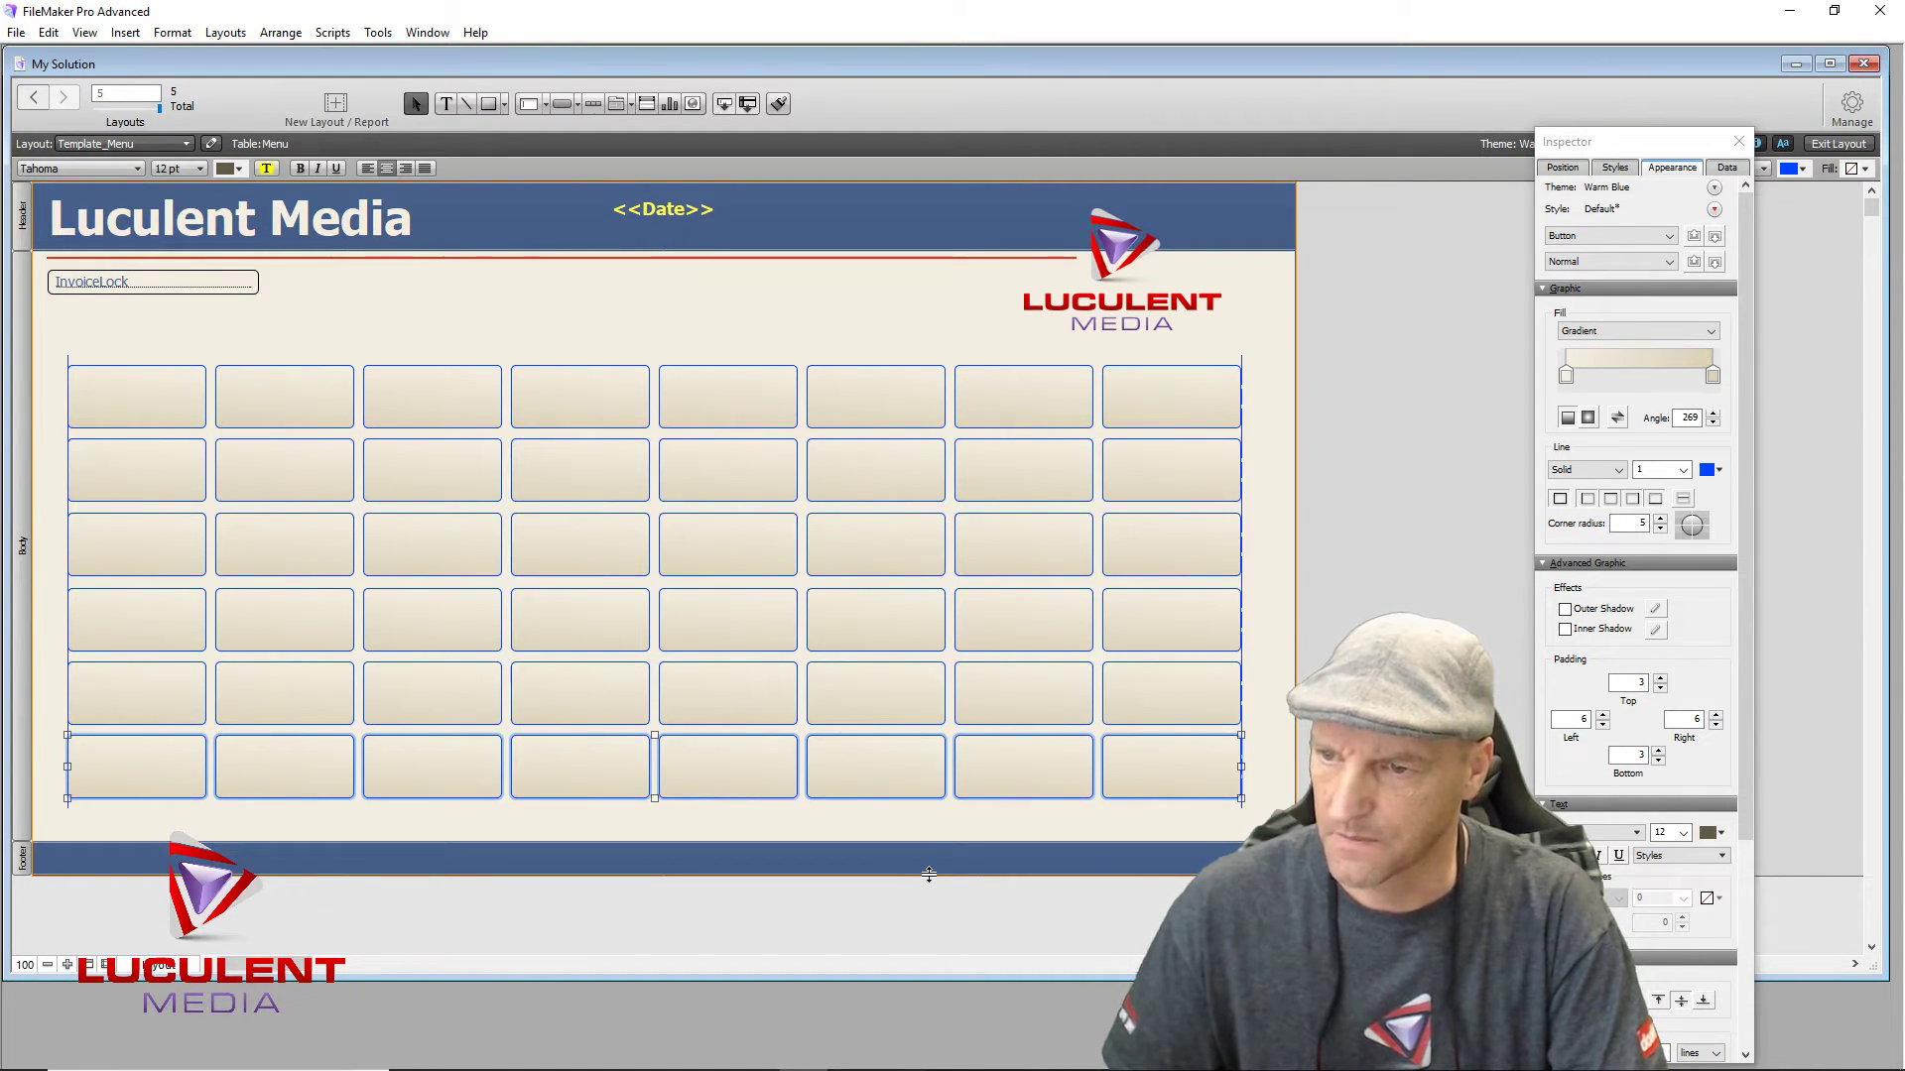
Step: Delete the second column of buttons from all six rows
left_click(668, 285)
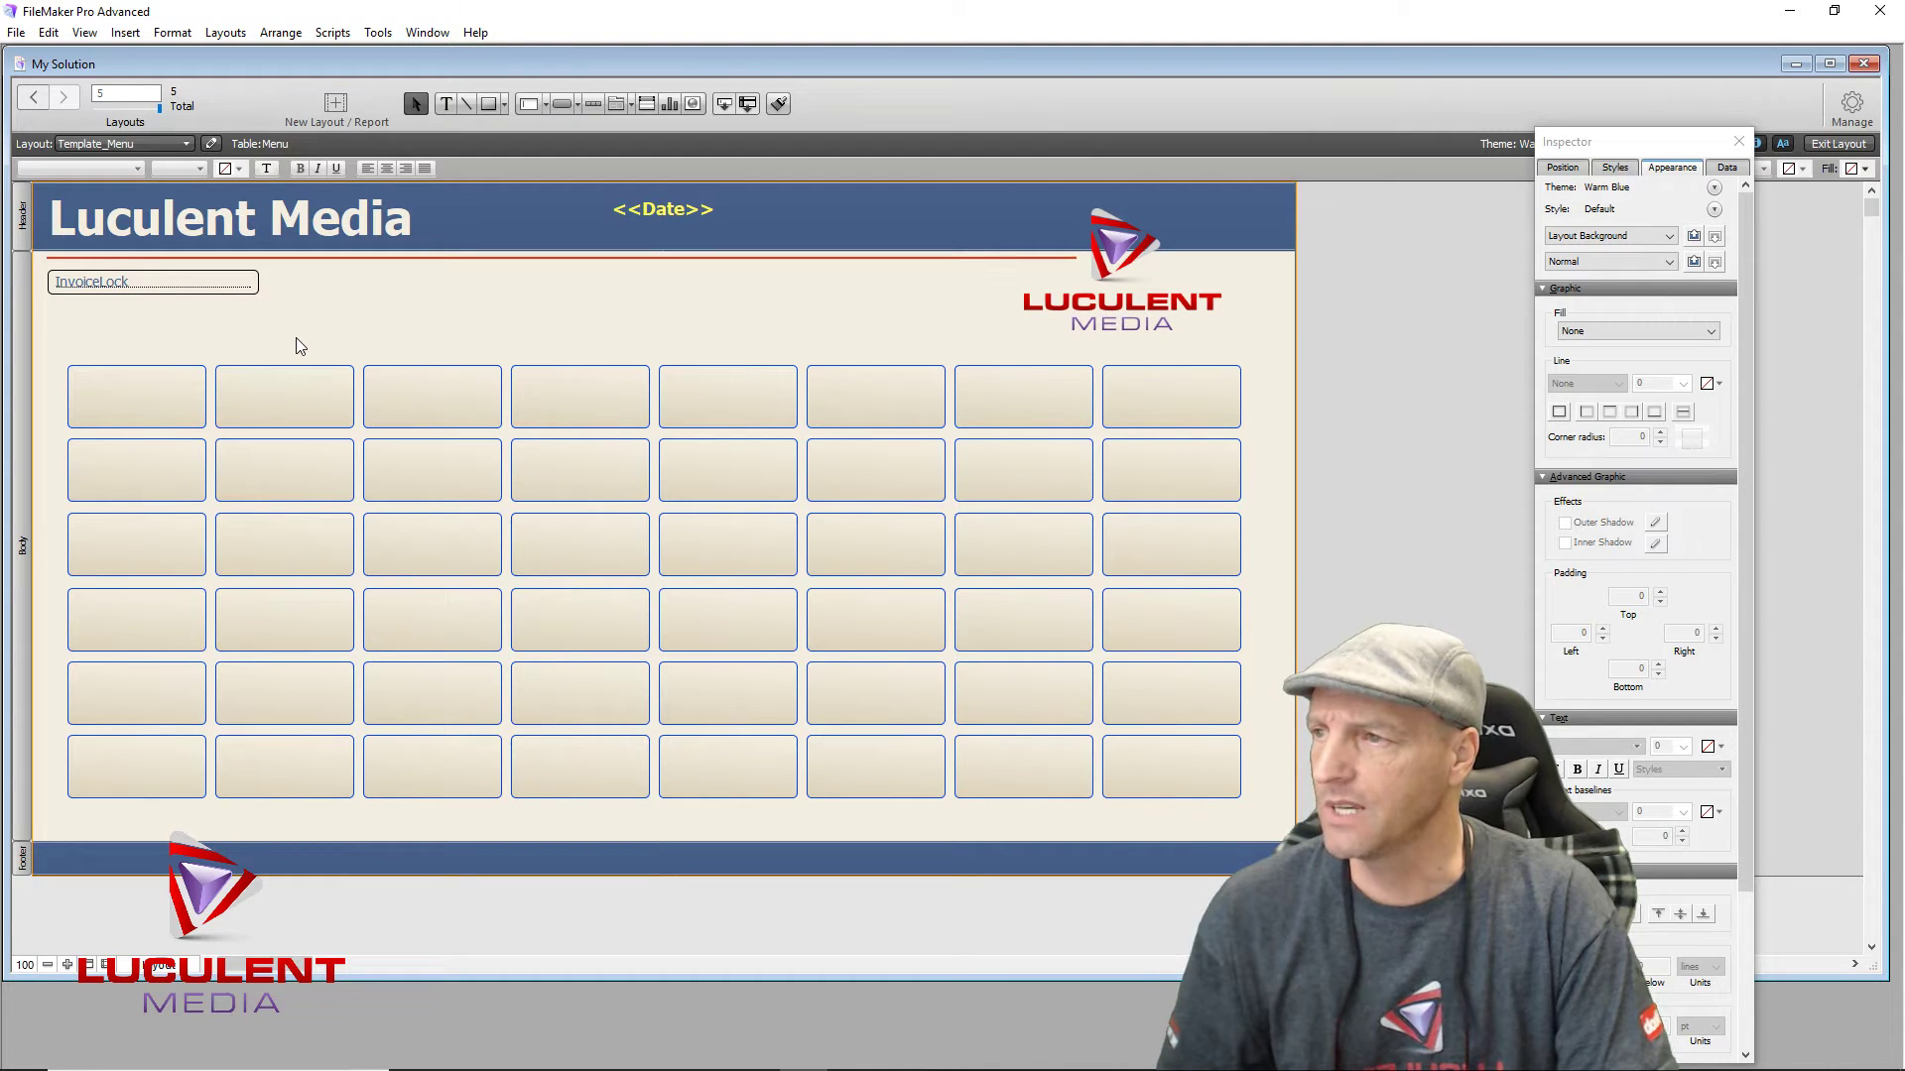
left_click_drag(295, 338, 283, 842)
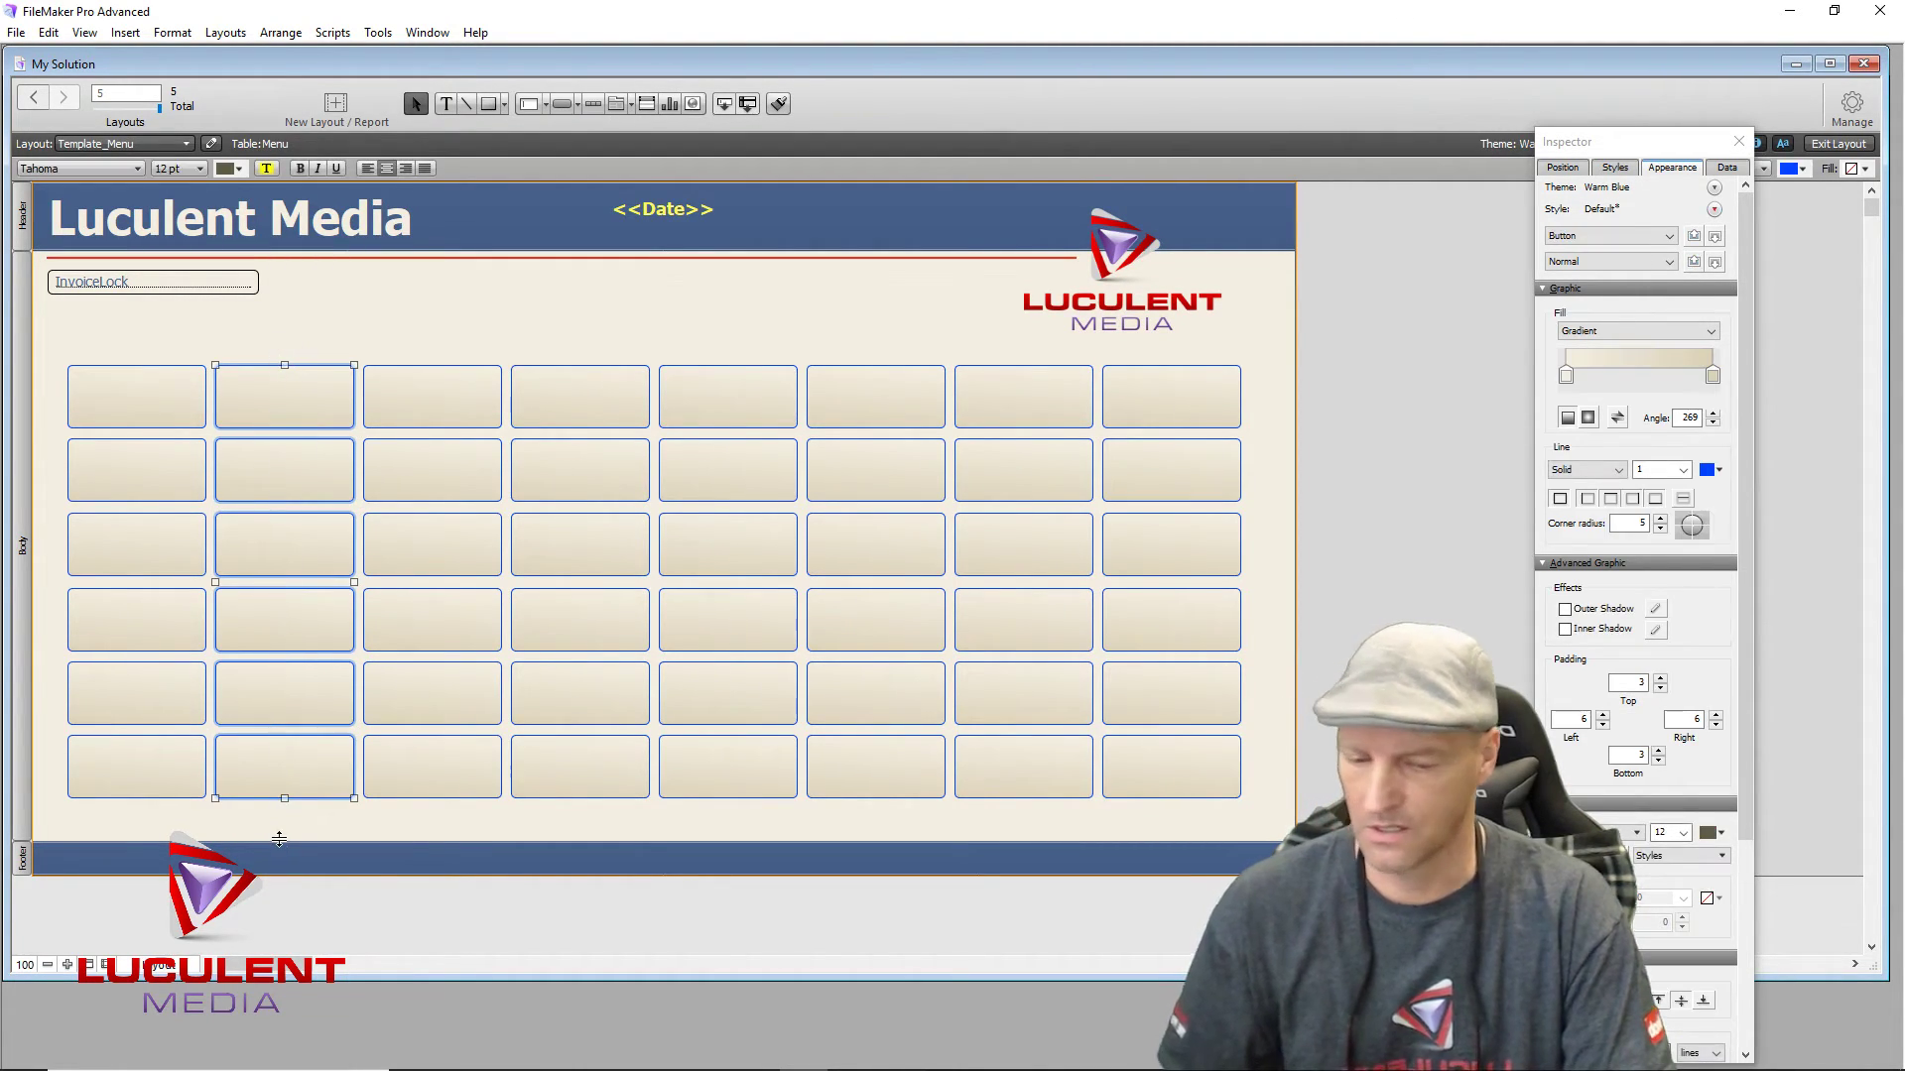
key("Delete")
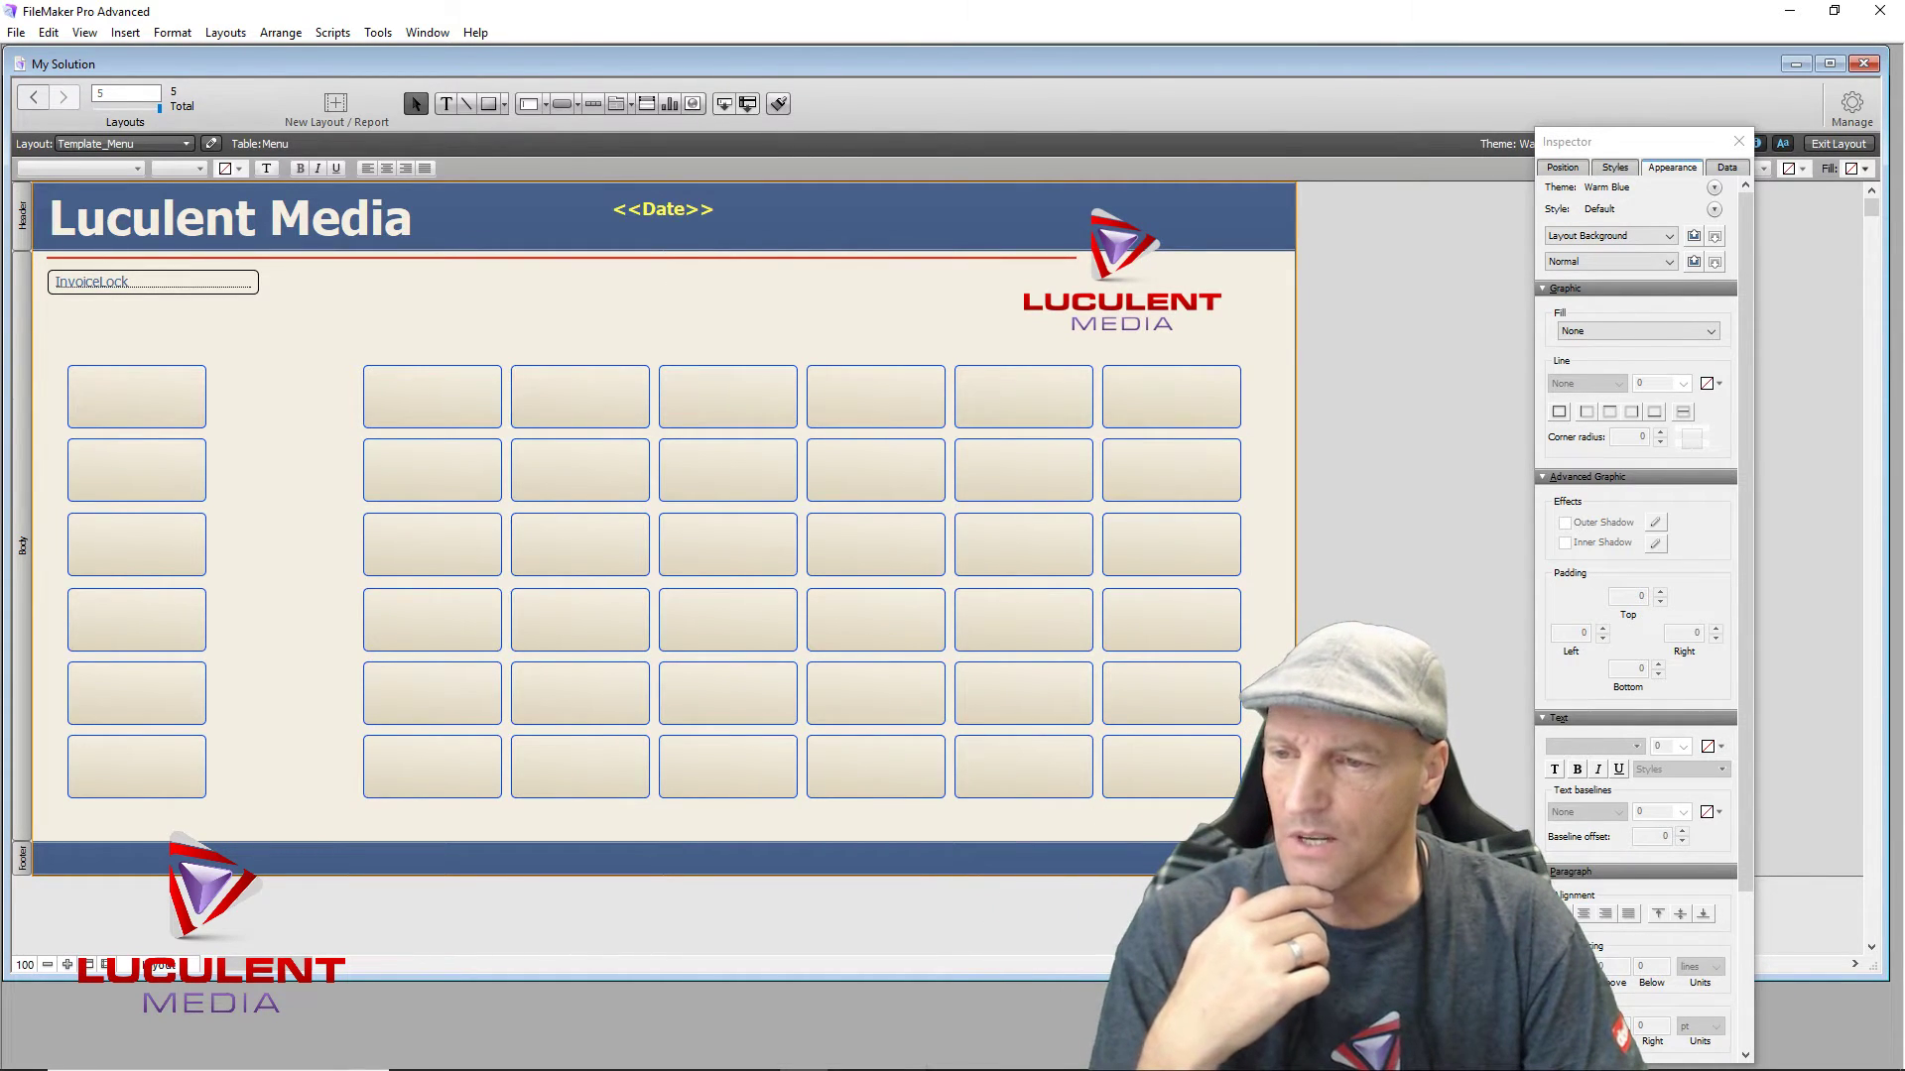
Step: Fill the last four buttons of the bottom row with a solid dark navy colour
left_click_drag(1242, 765, 713, 793)
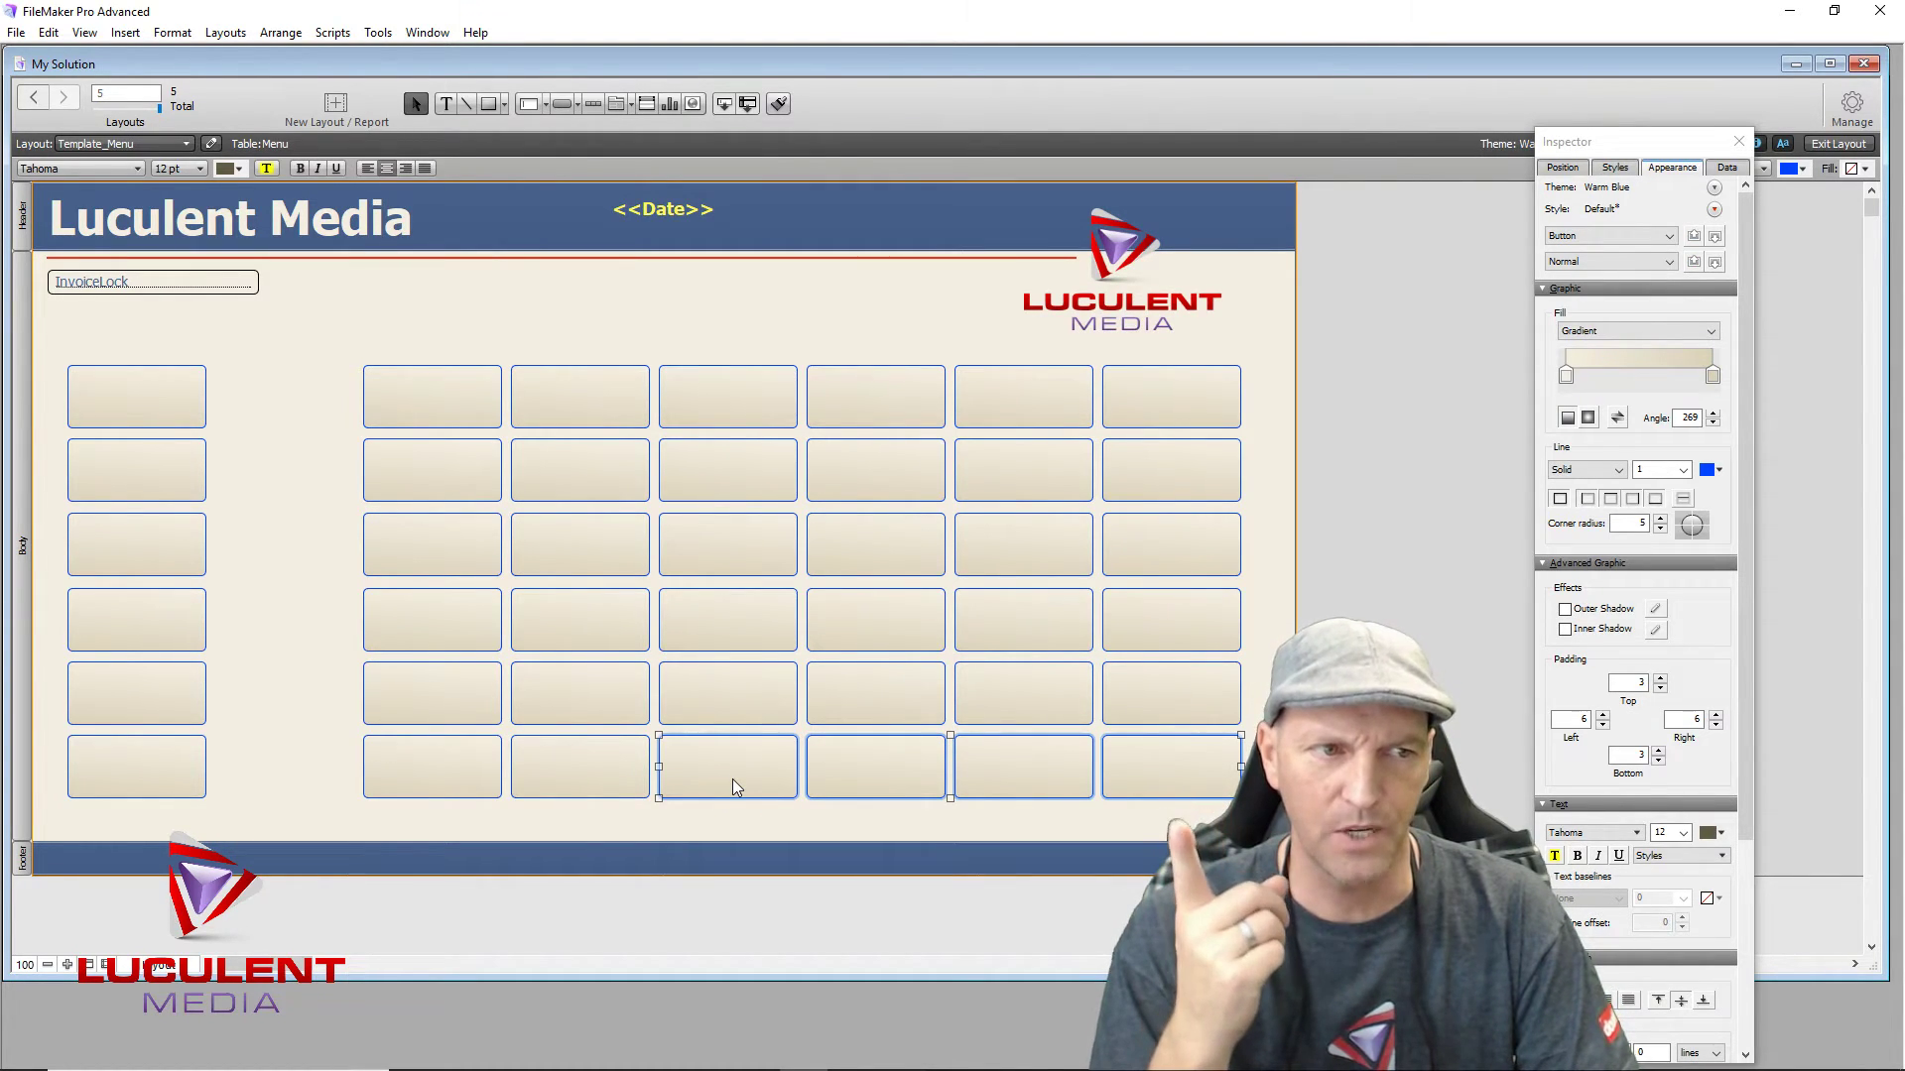
left_click(1647, 332)
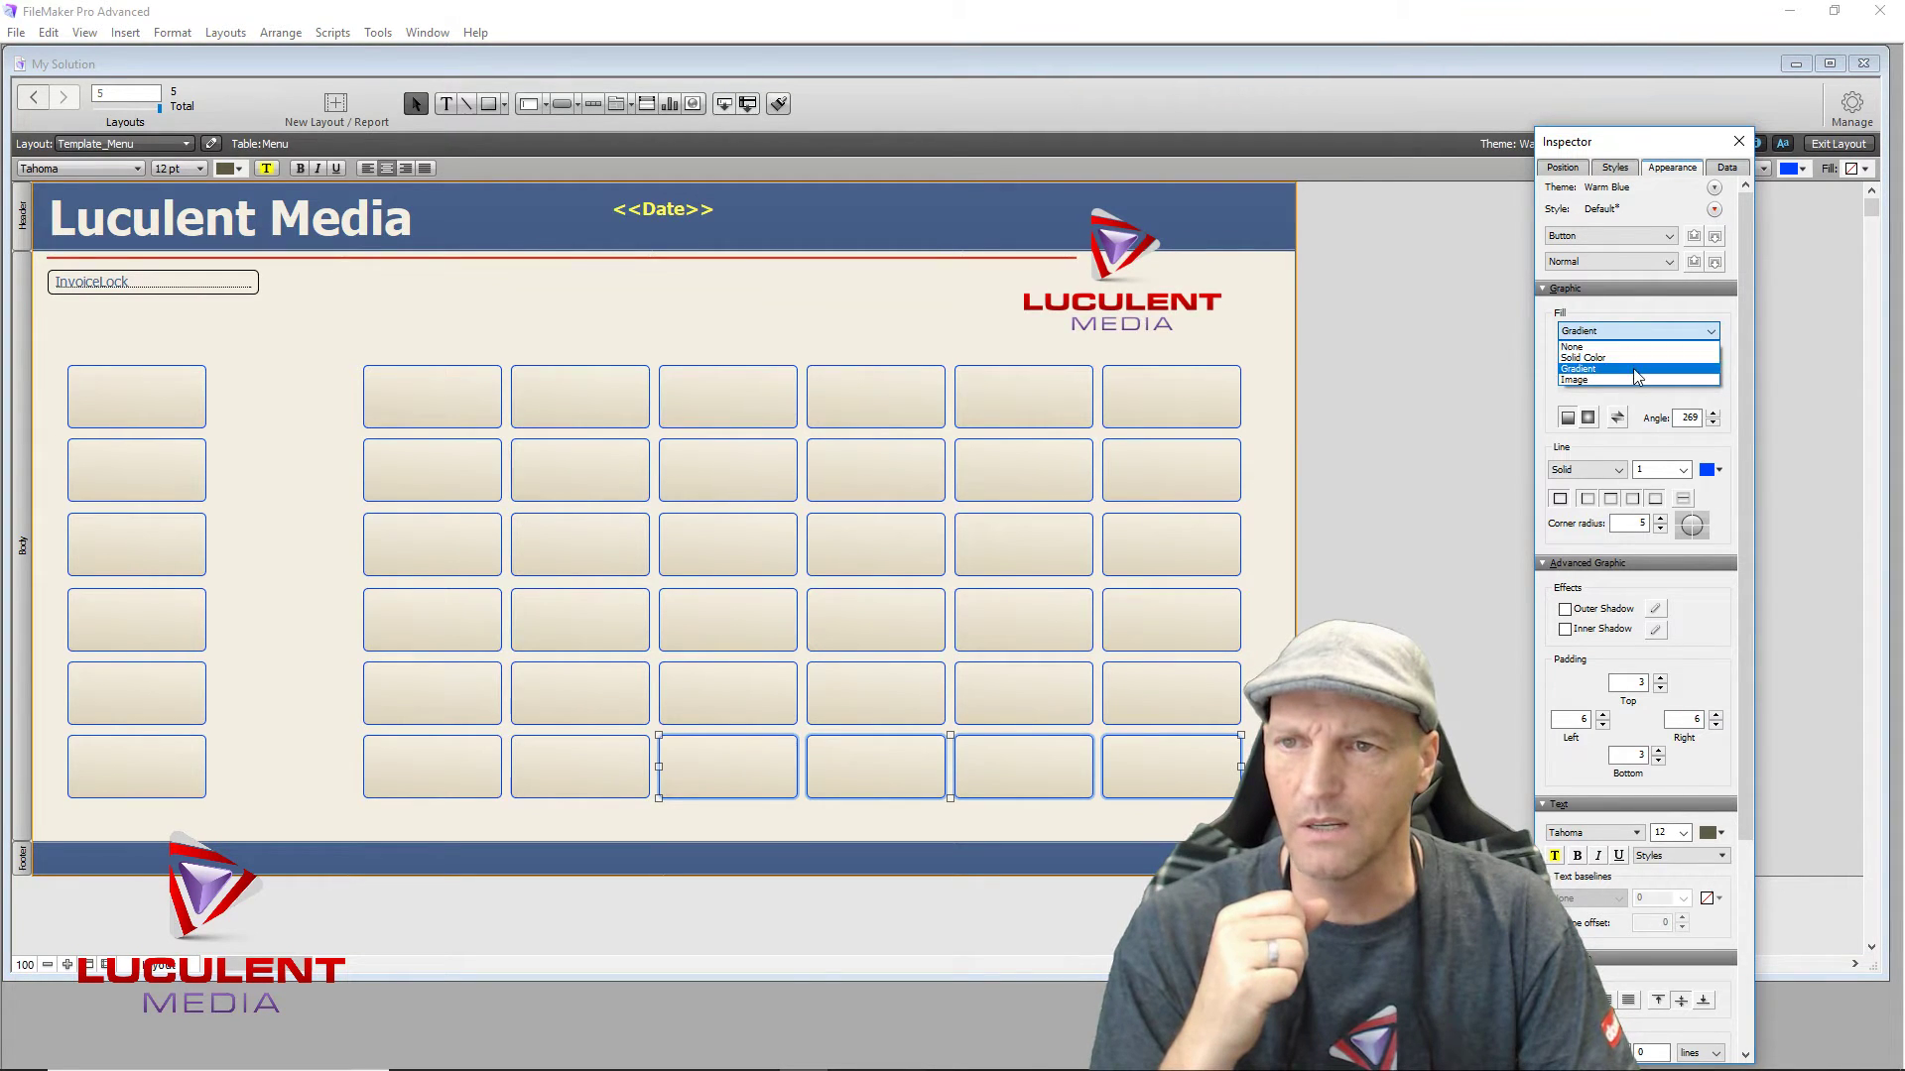
left_click(1639, 361)
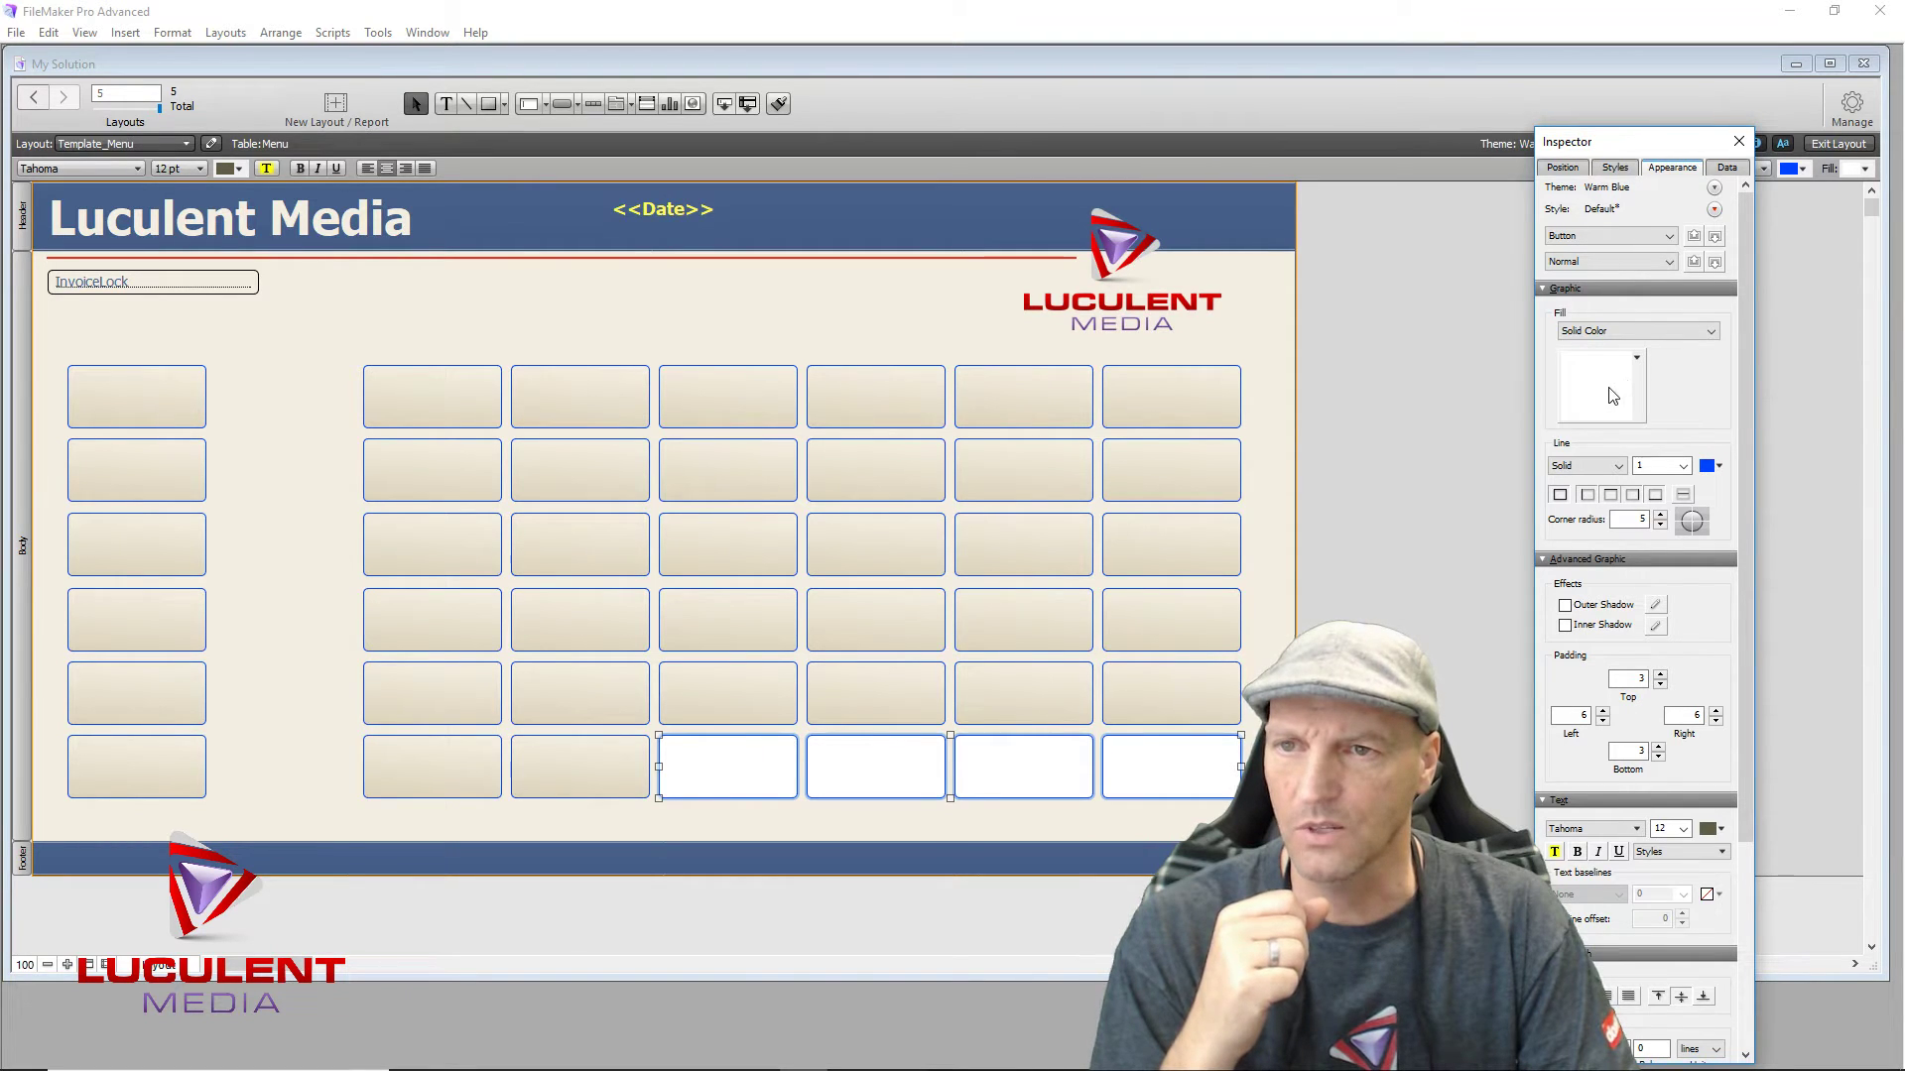
left_click(1609, 393)
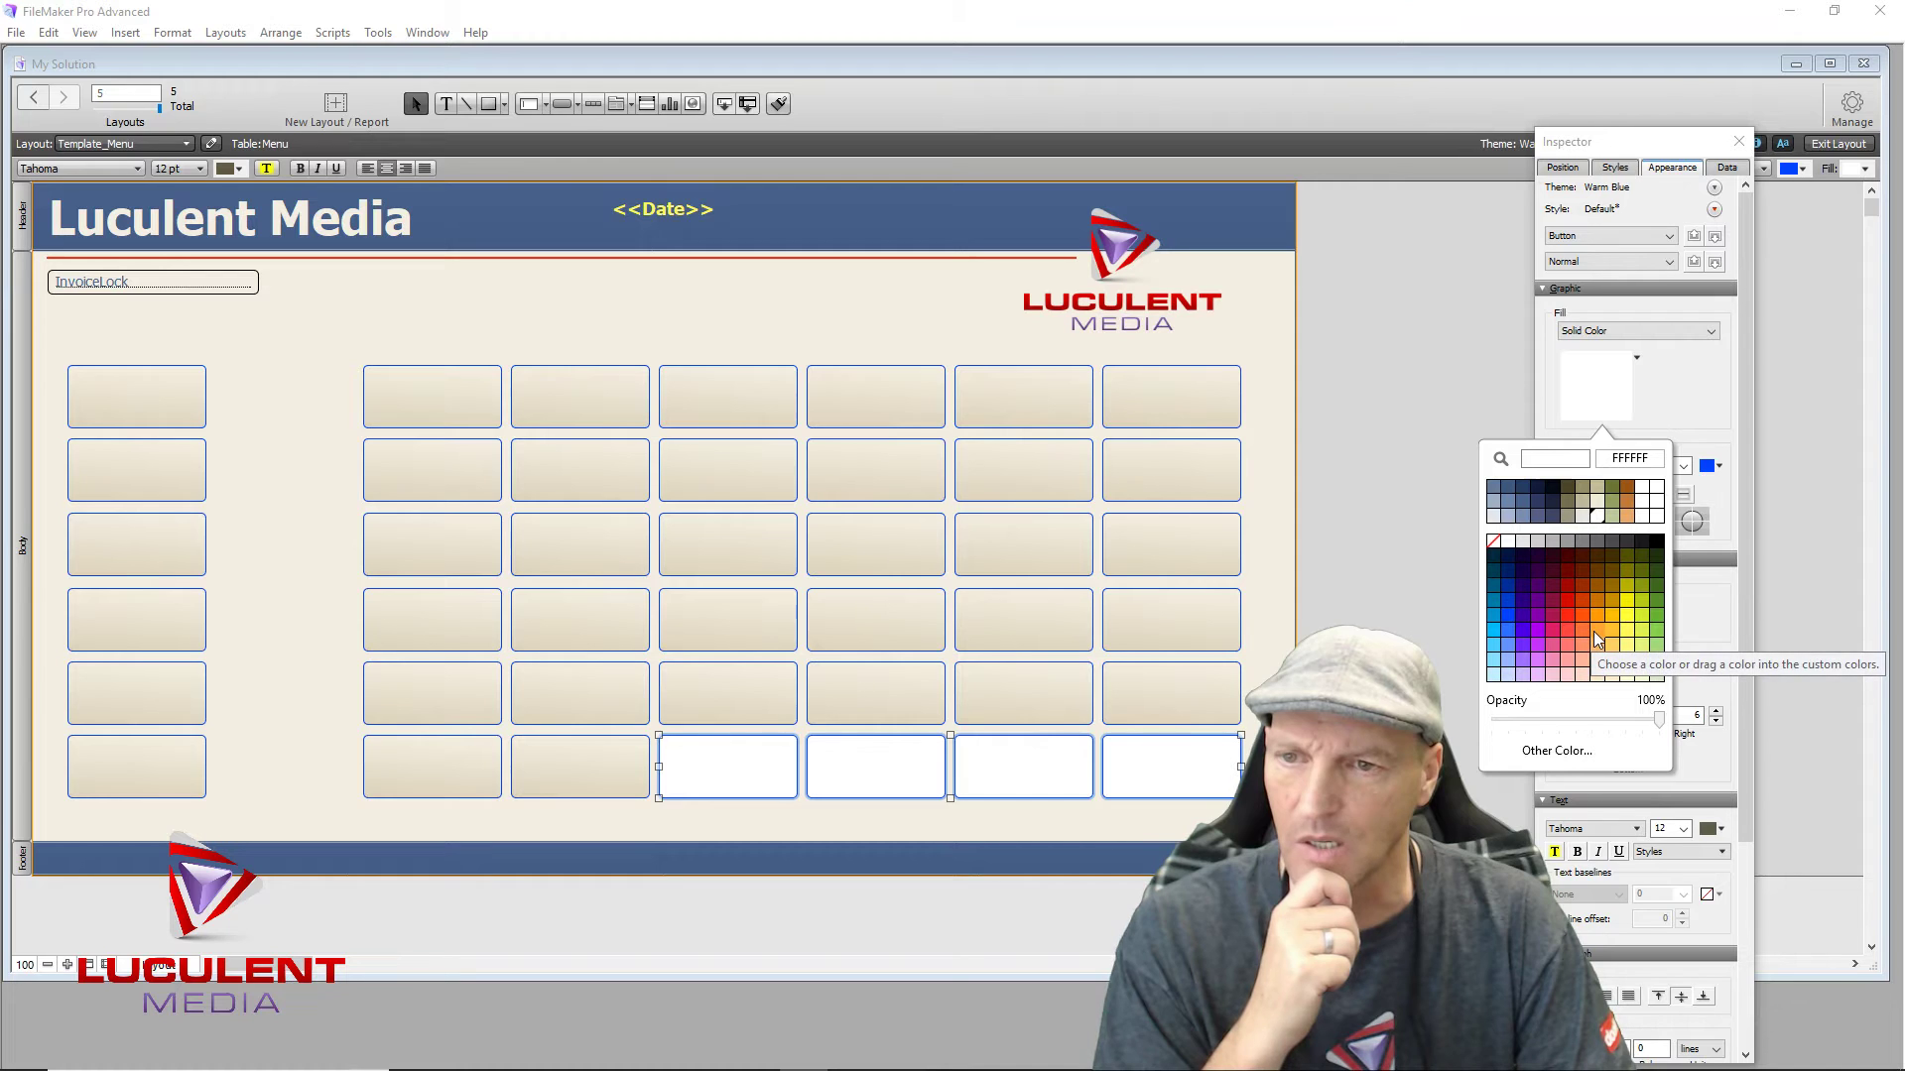
left_click(1509, 616)
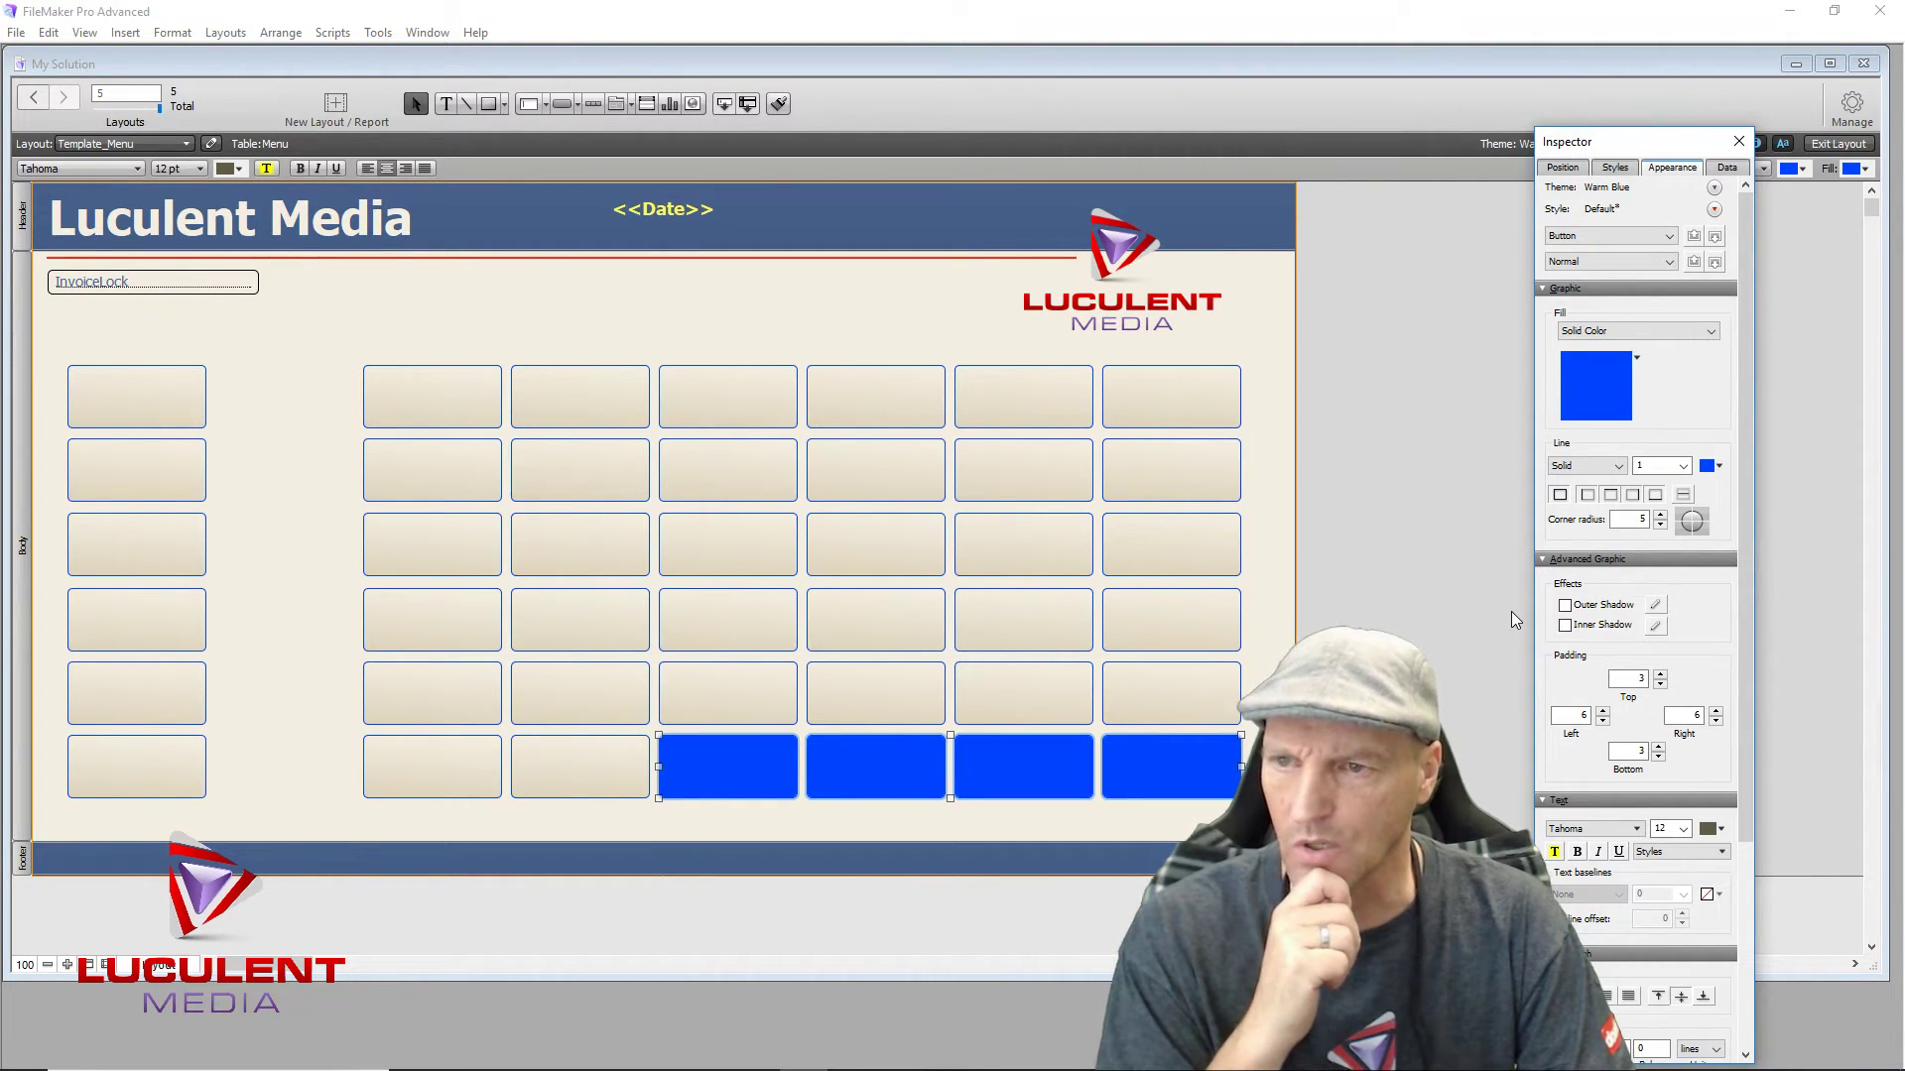
left_click(1637, 391)
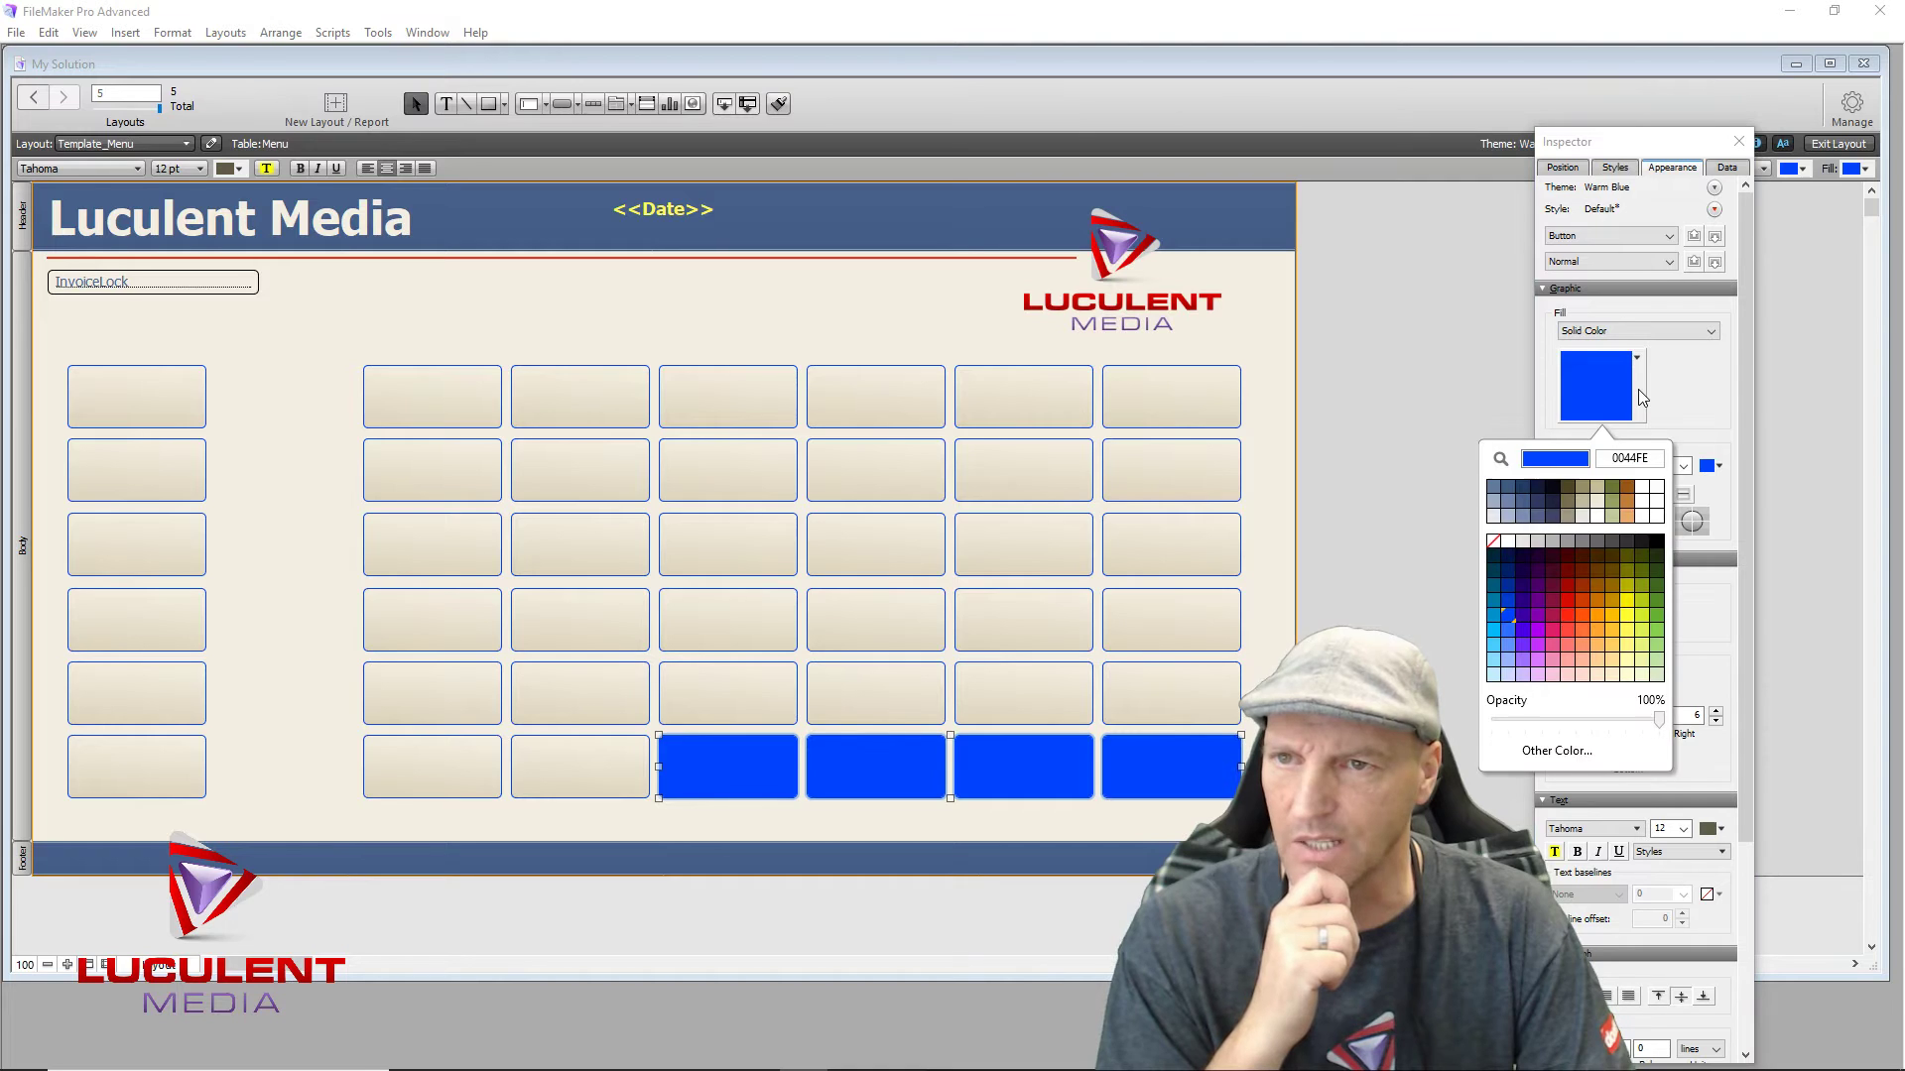
left_click(1540, 498)
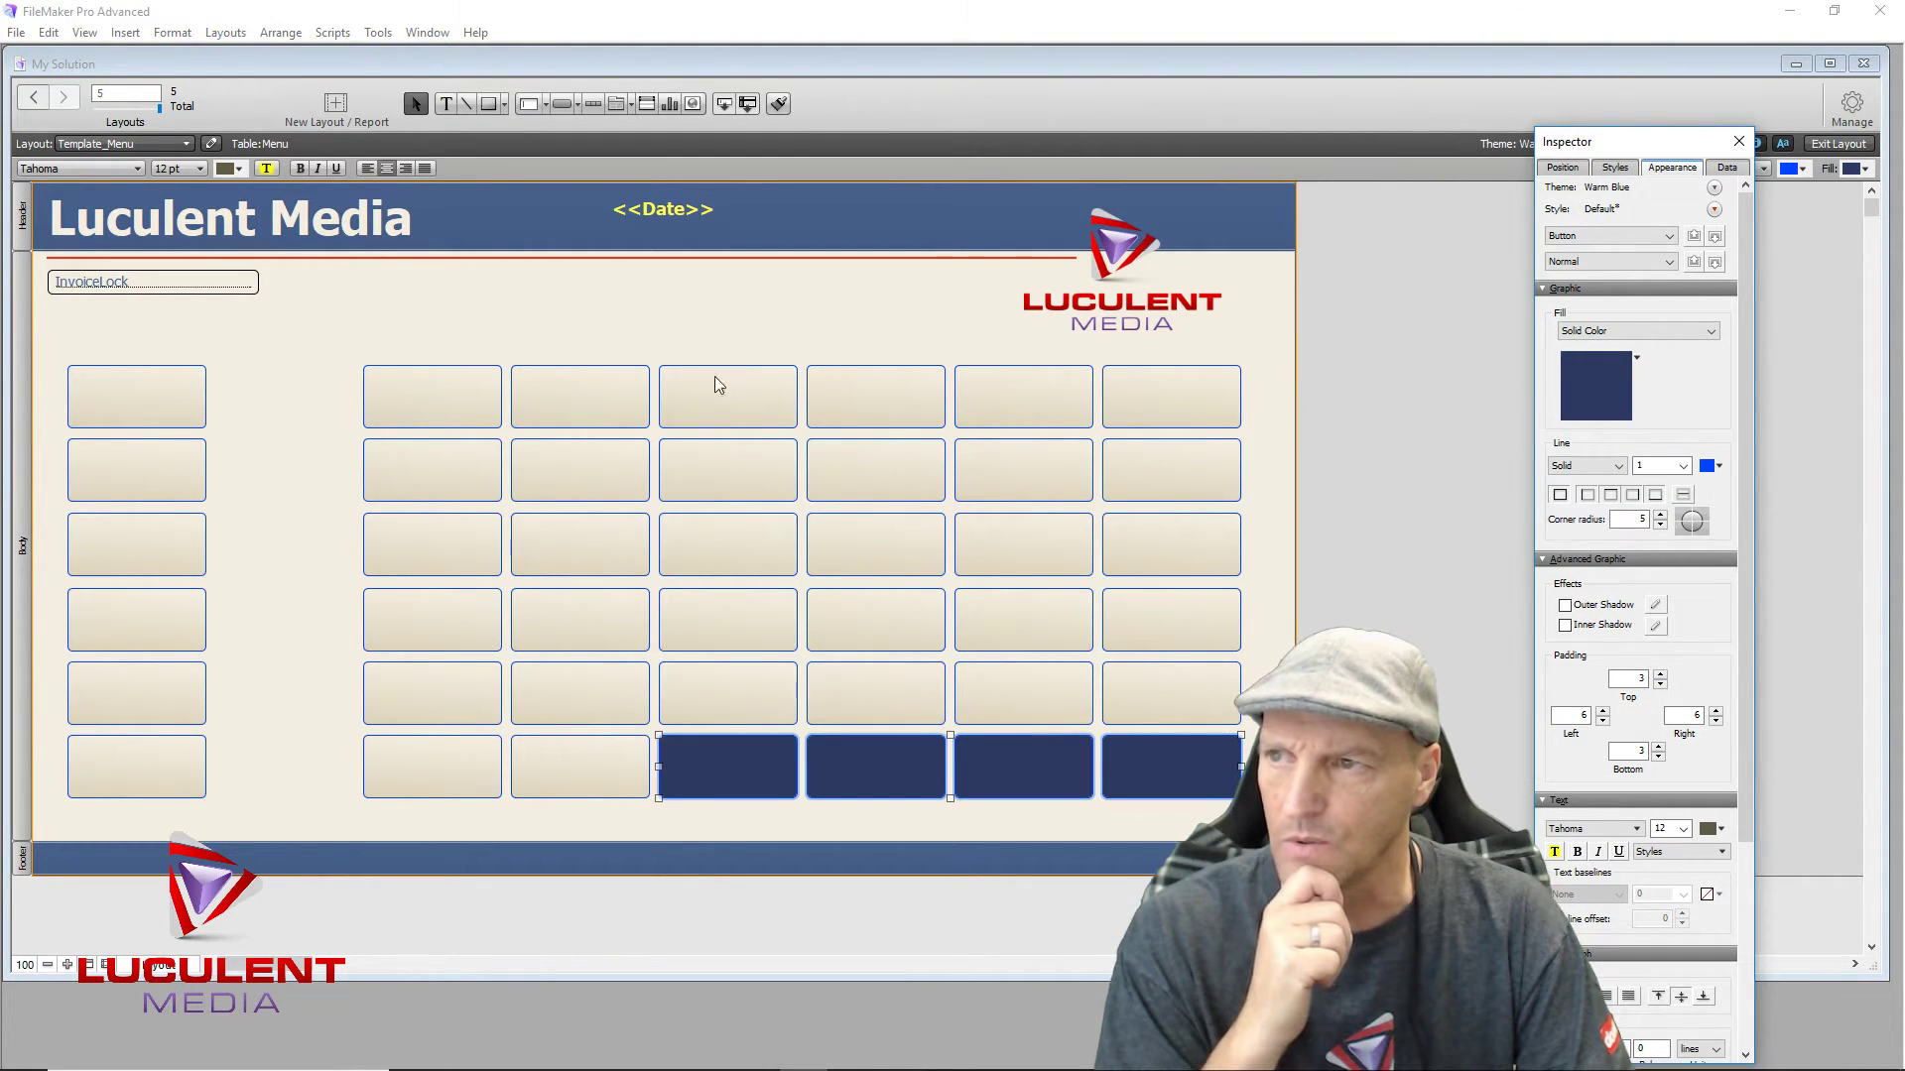
left_click(741, 312)
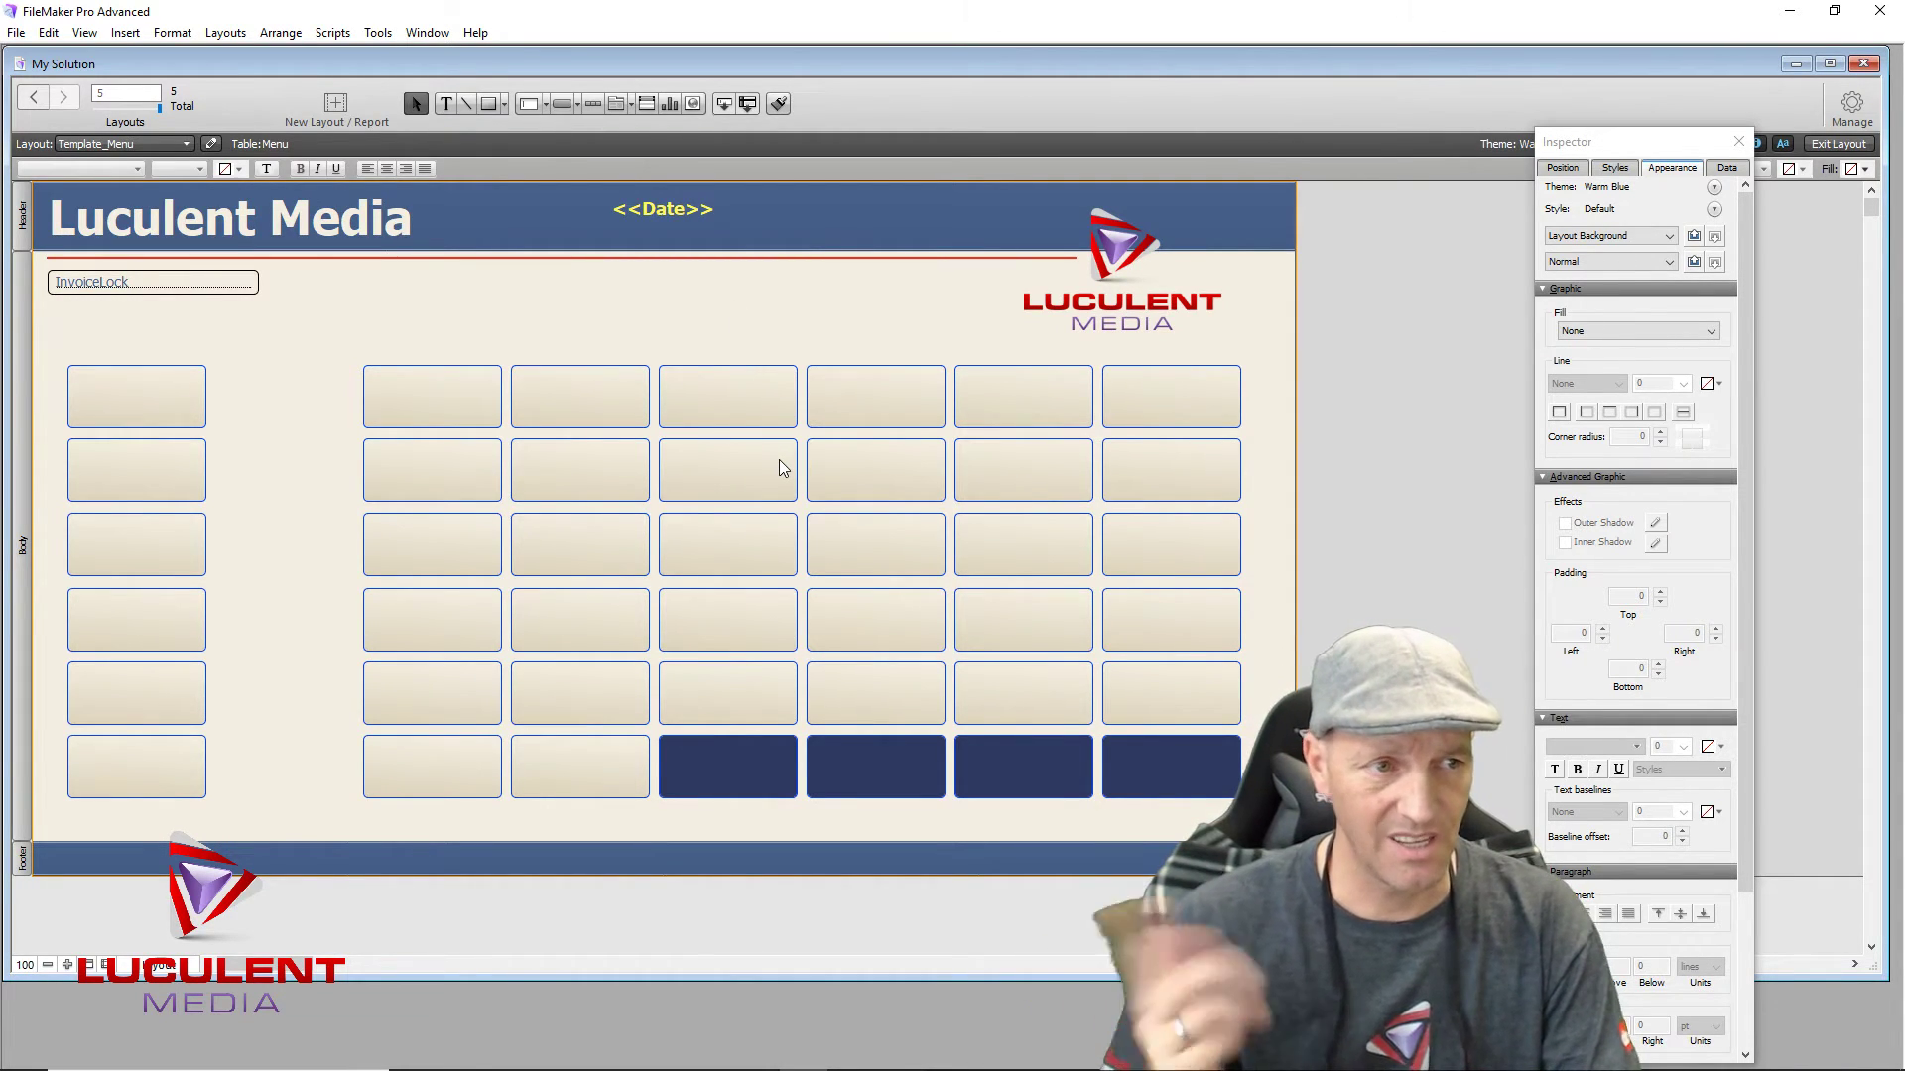
Step: Label the last button of the bottom row "Invoice" and move its setup dialog clear of the button
left_click(1155, 776)
double_click(1153, 770)
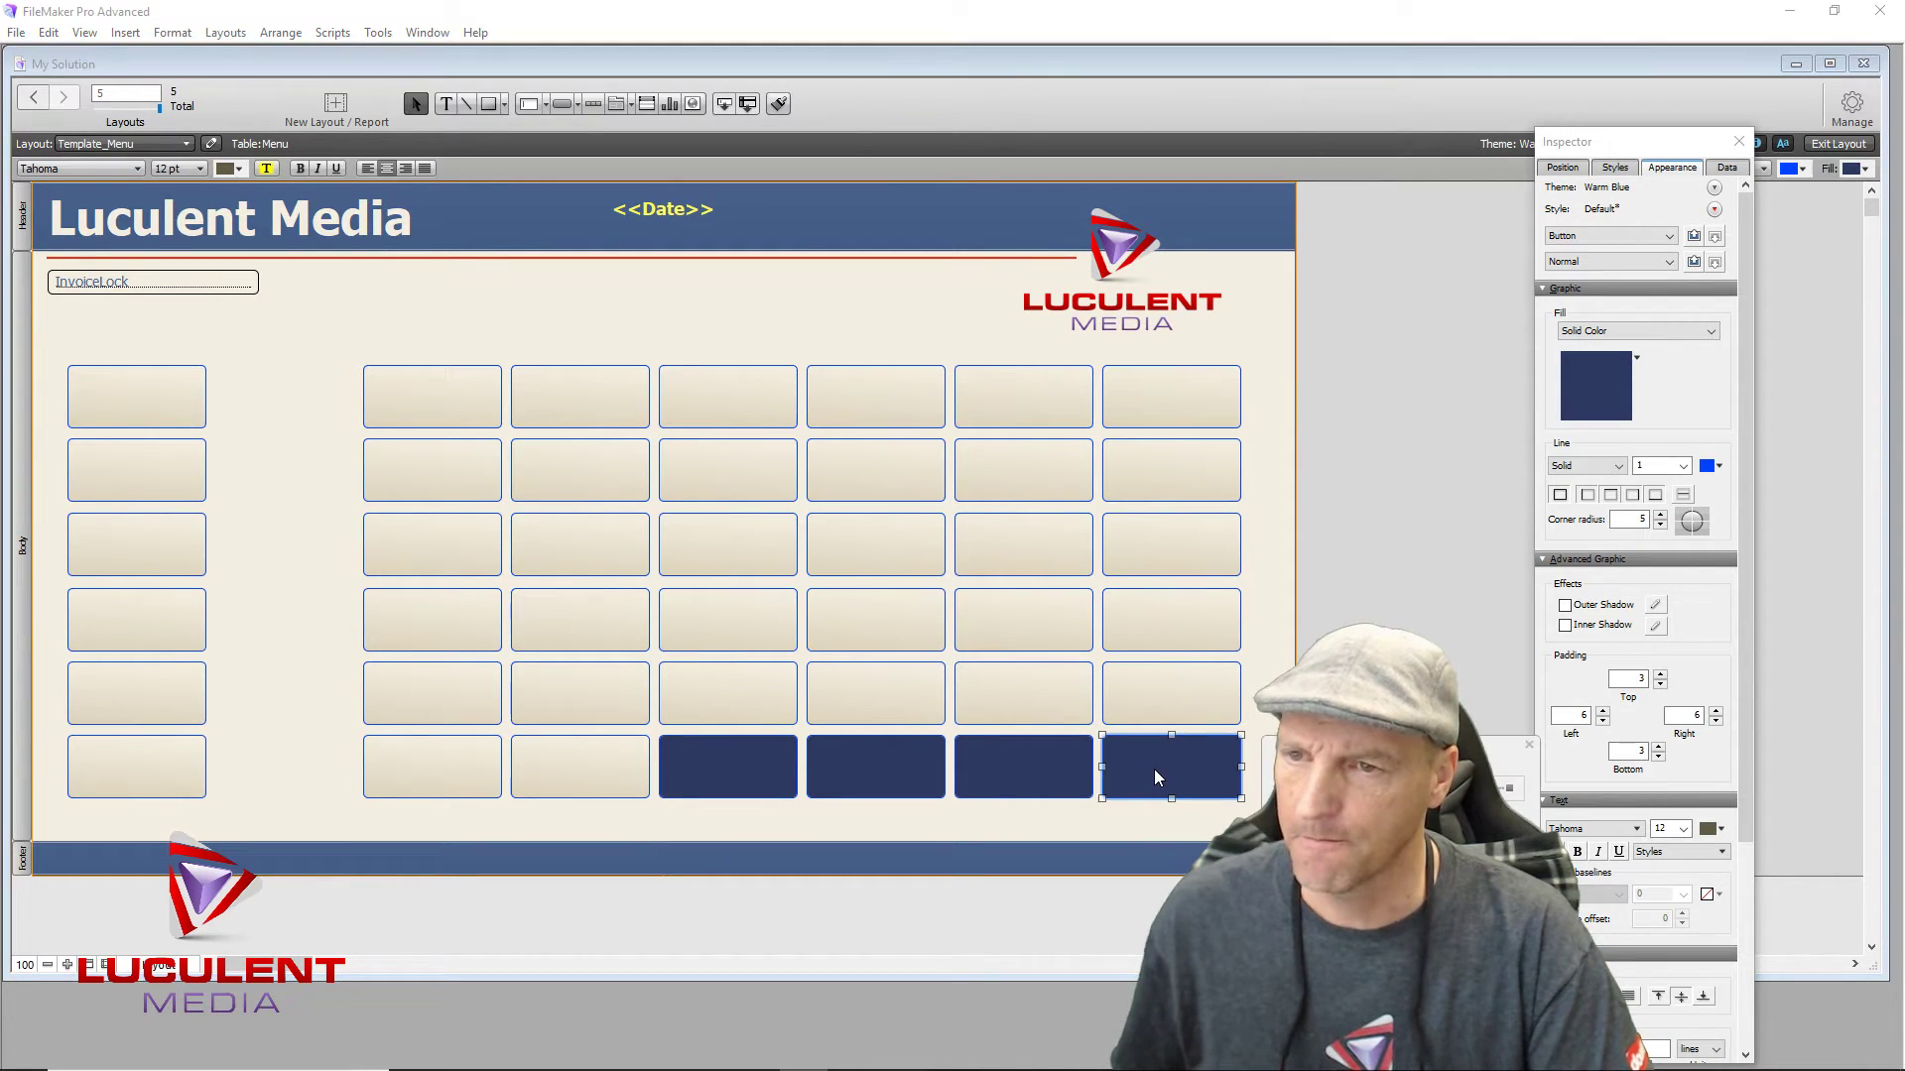
type("Invce")
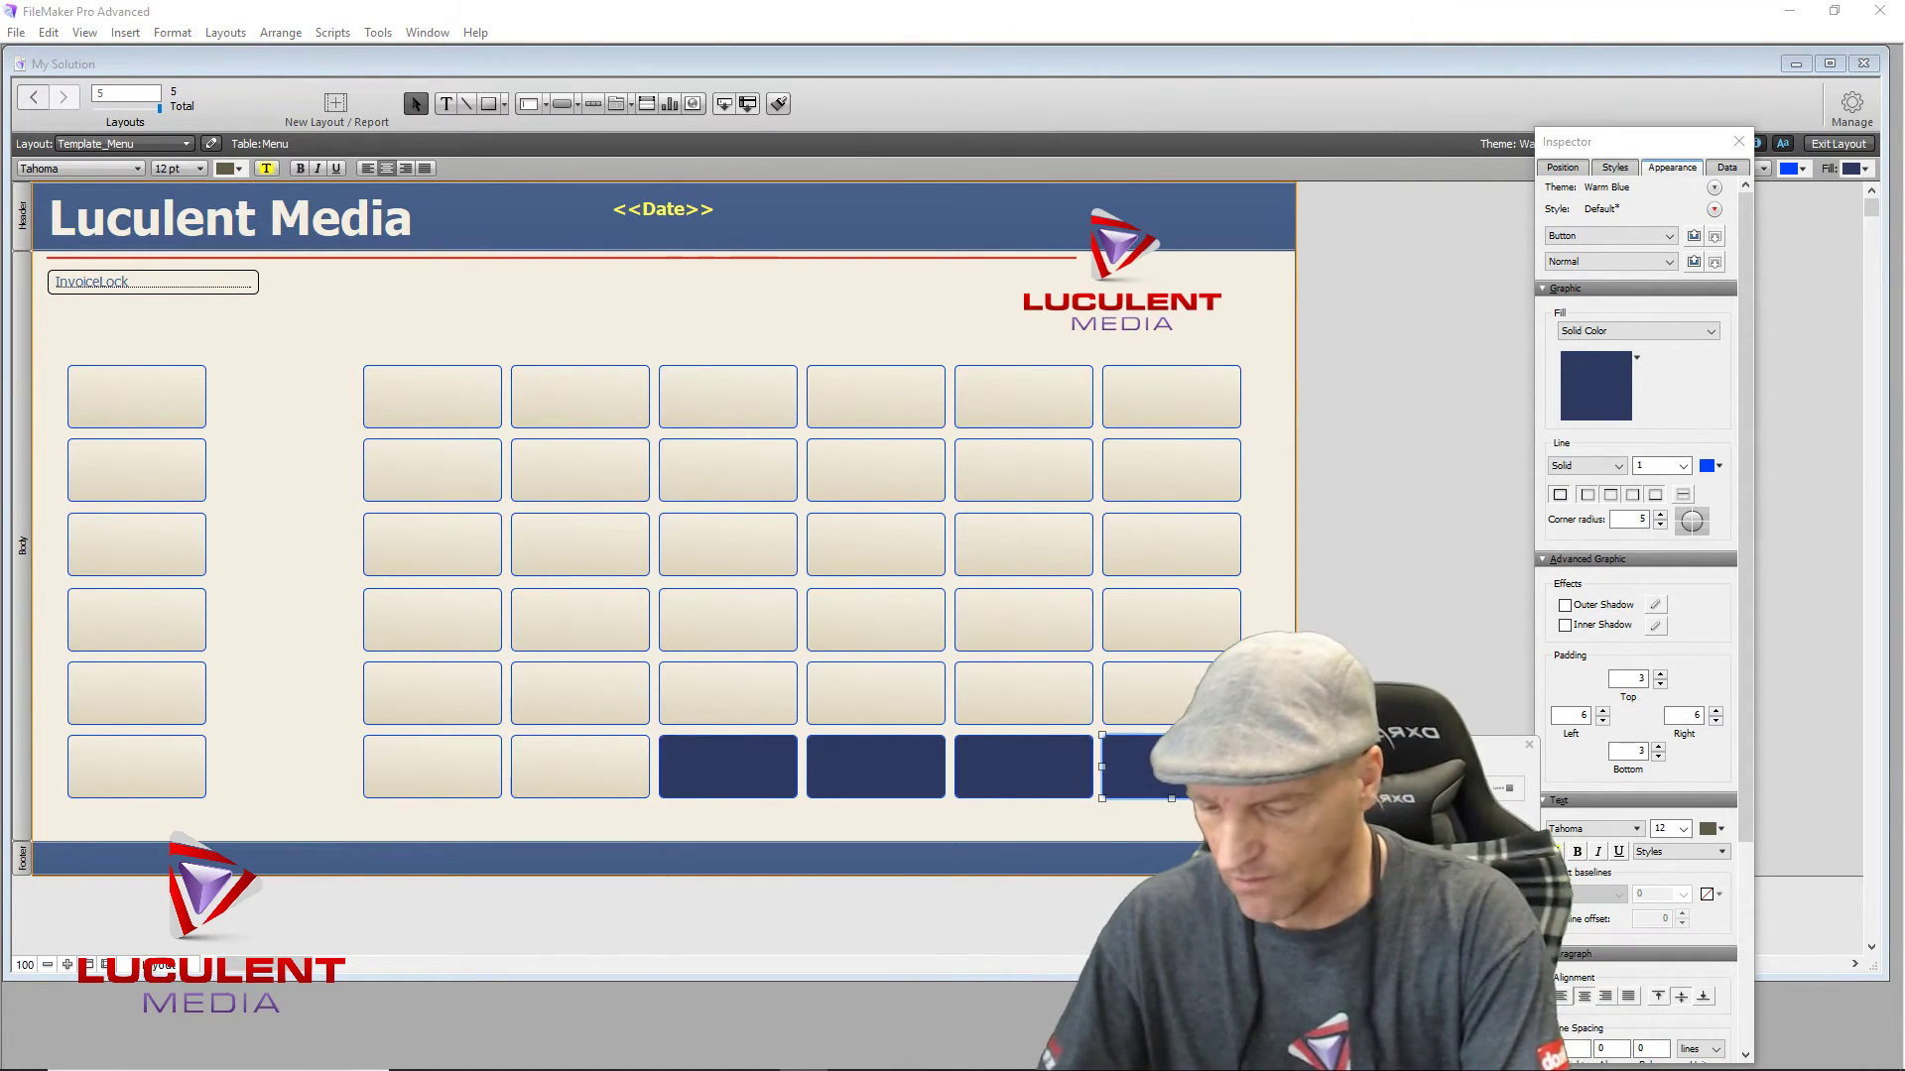
key("BackSpace")
key("BackSpace")
type("oice")
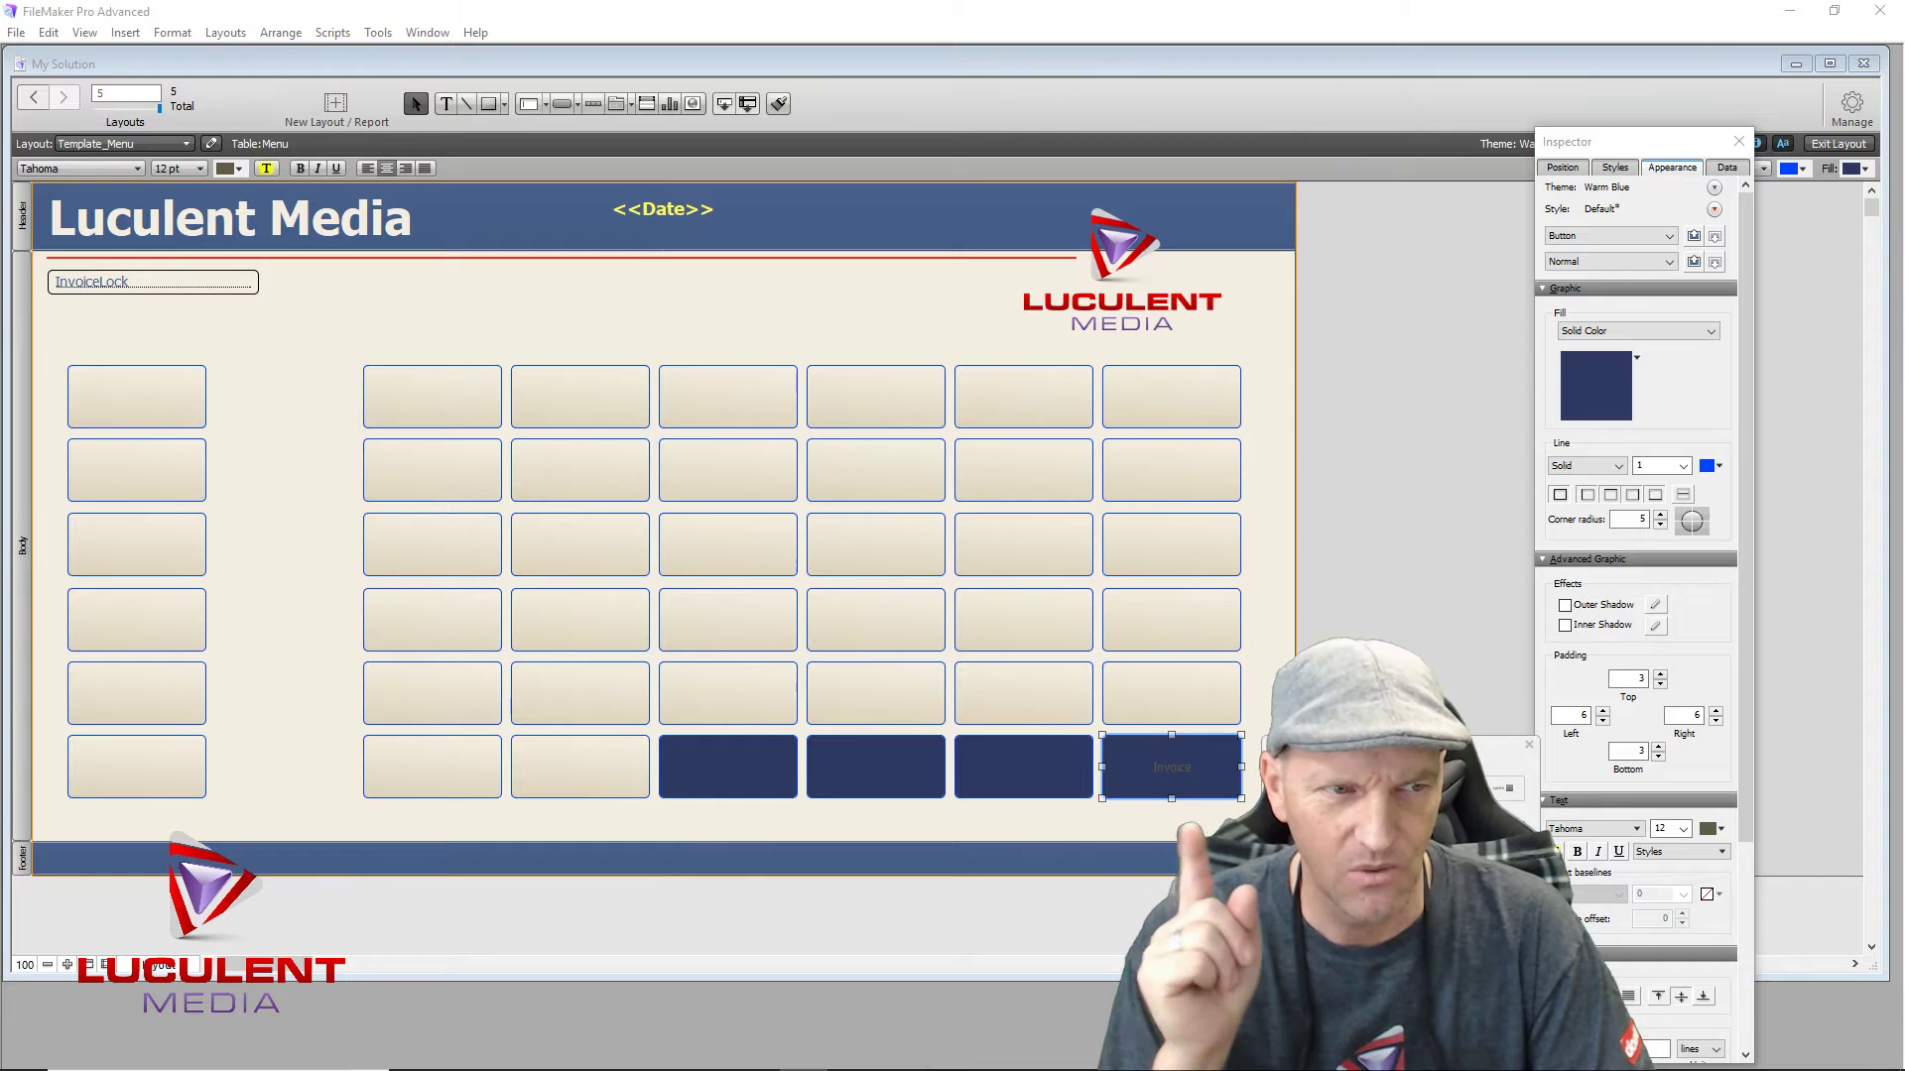
left_click_drag(1408, 739, 1389, 250)
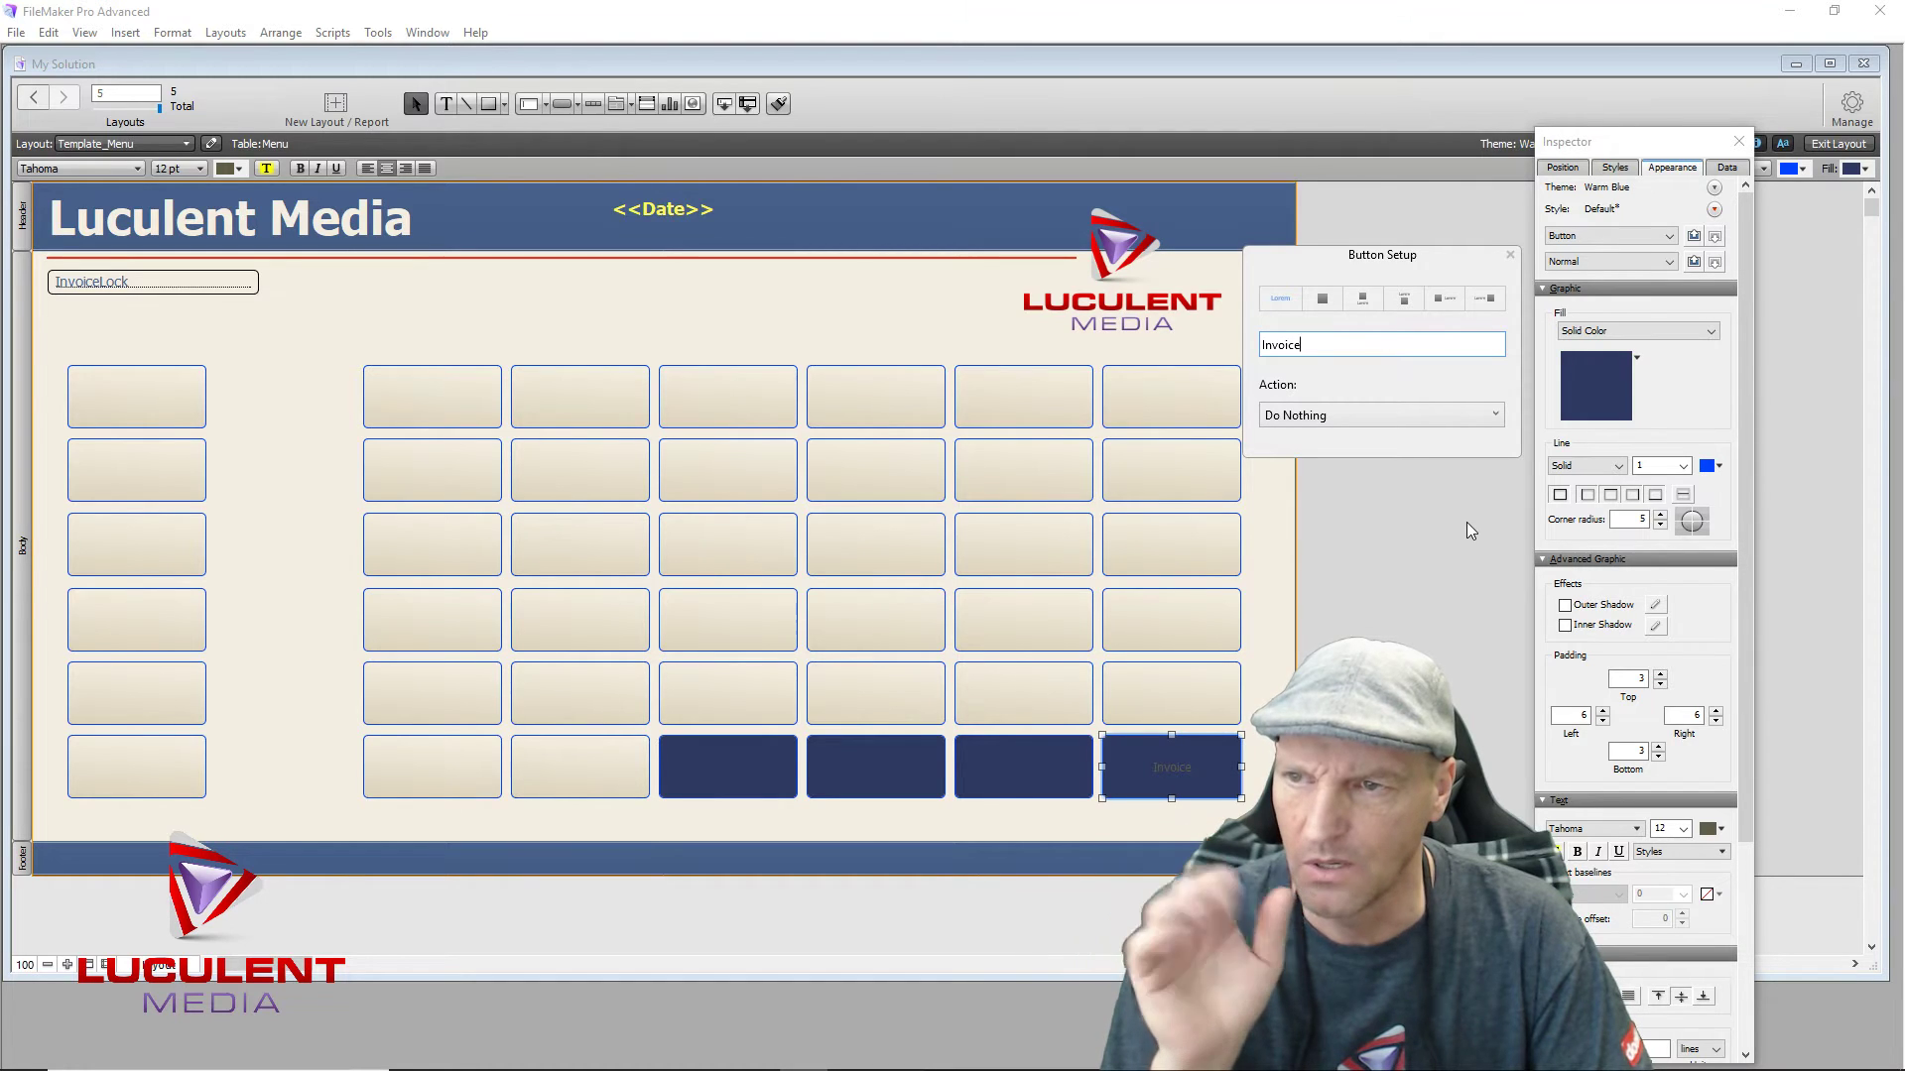
Step: Format the Invoice button's label in Bookman Old Style, 24 pt, pale yellow
left_click(1637, 829)
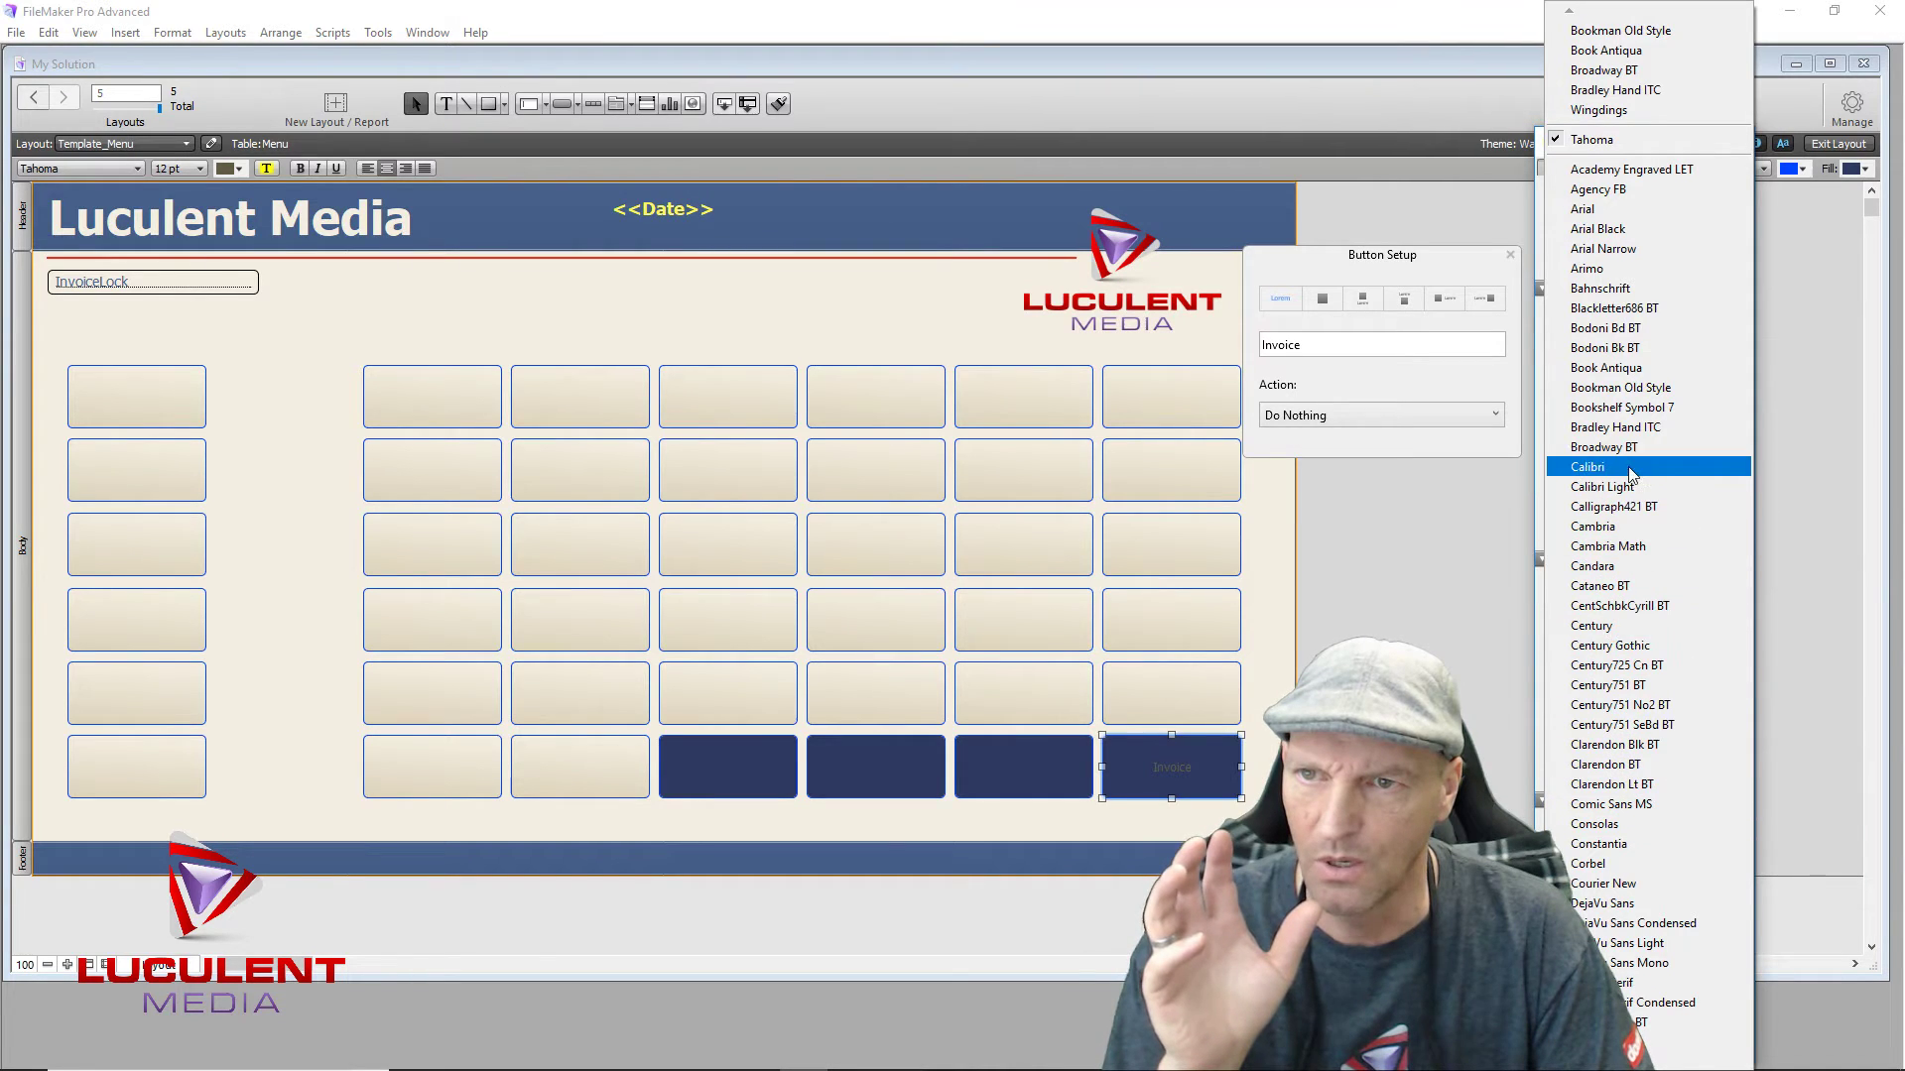
left_click(1652, 393)
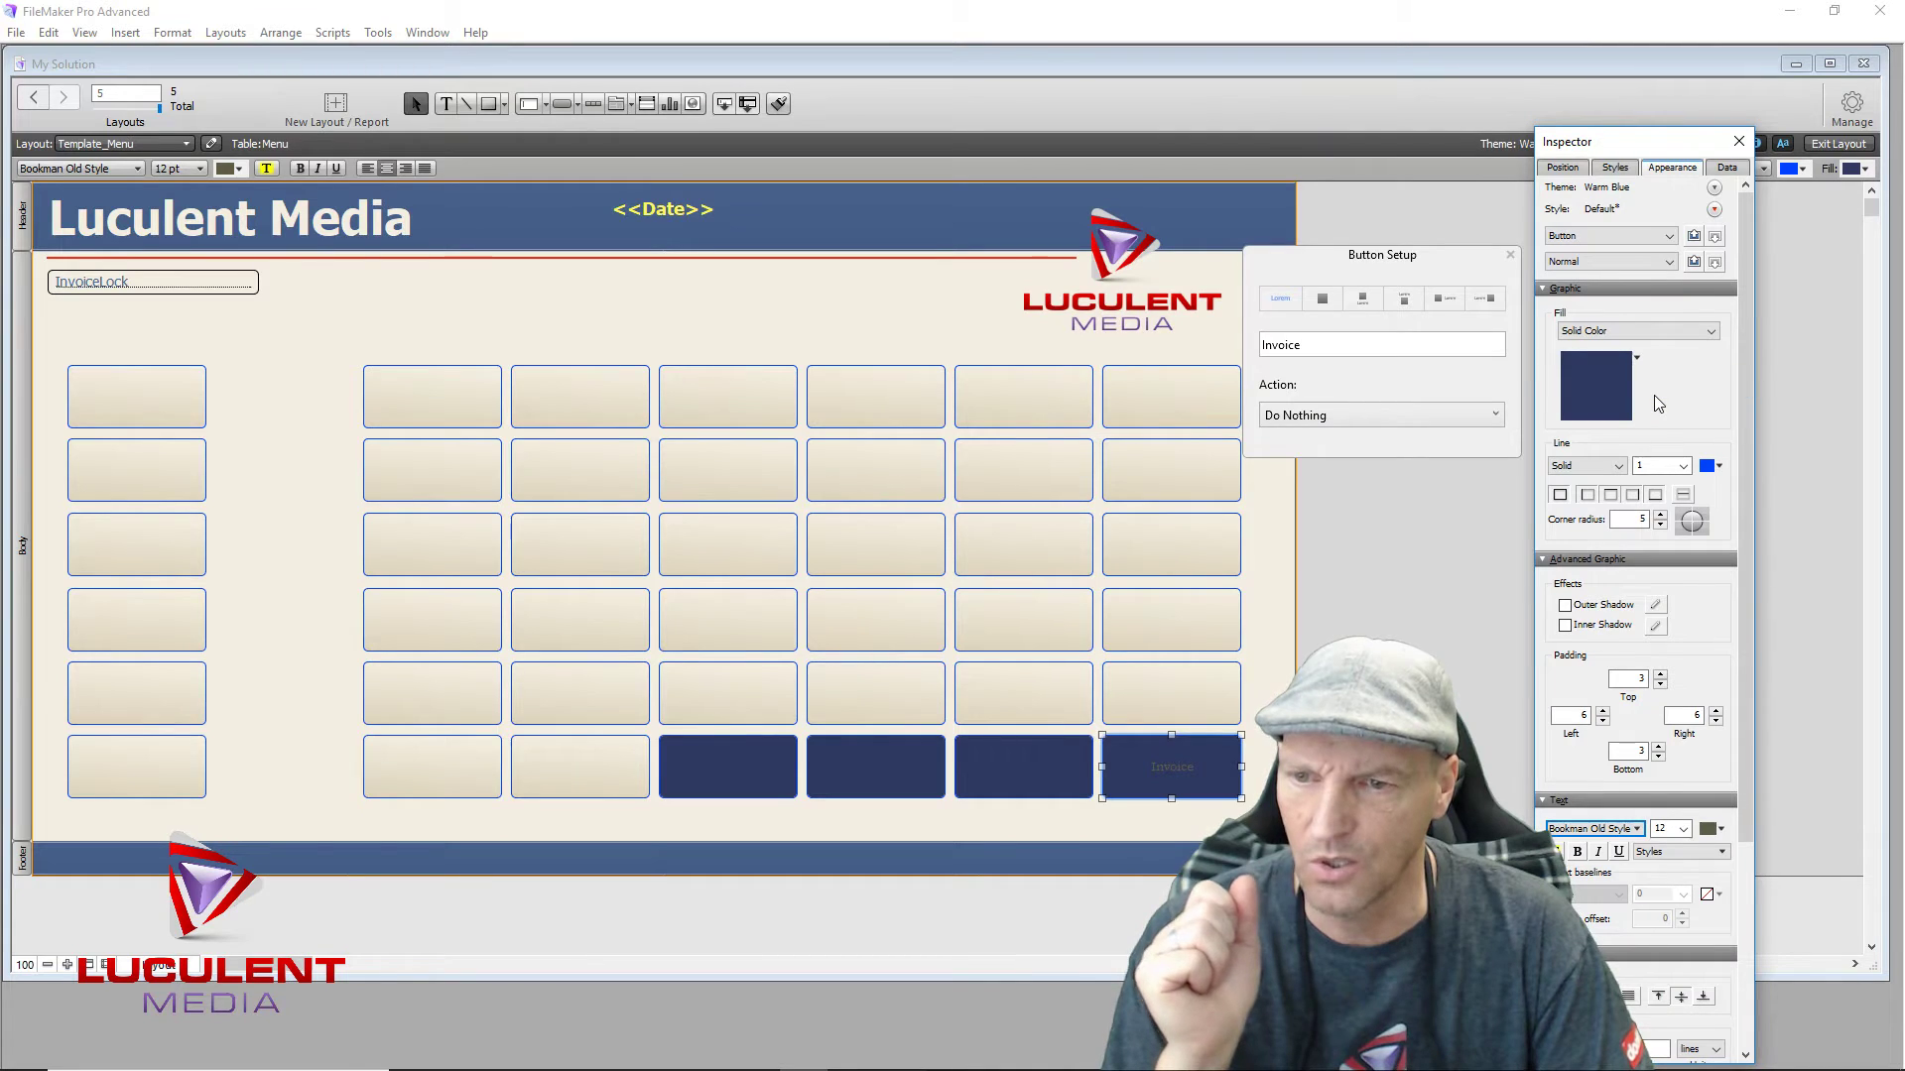
left_click(1686, 832)
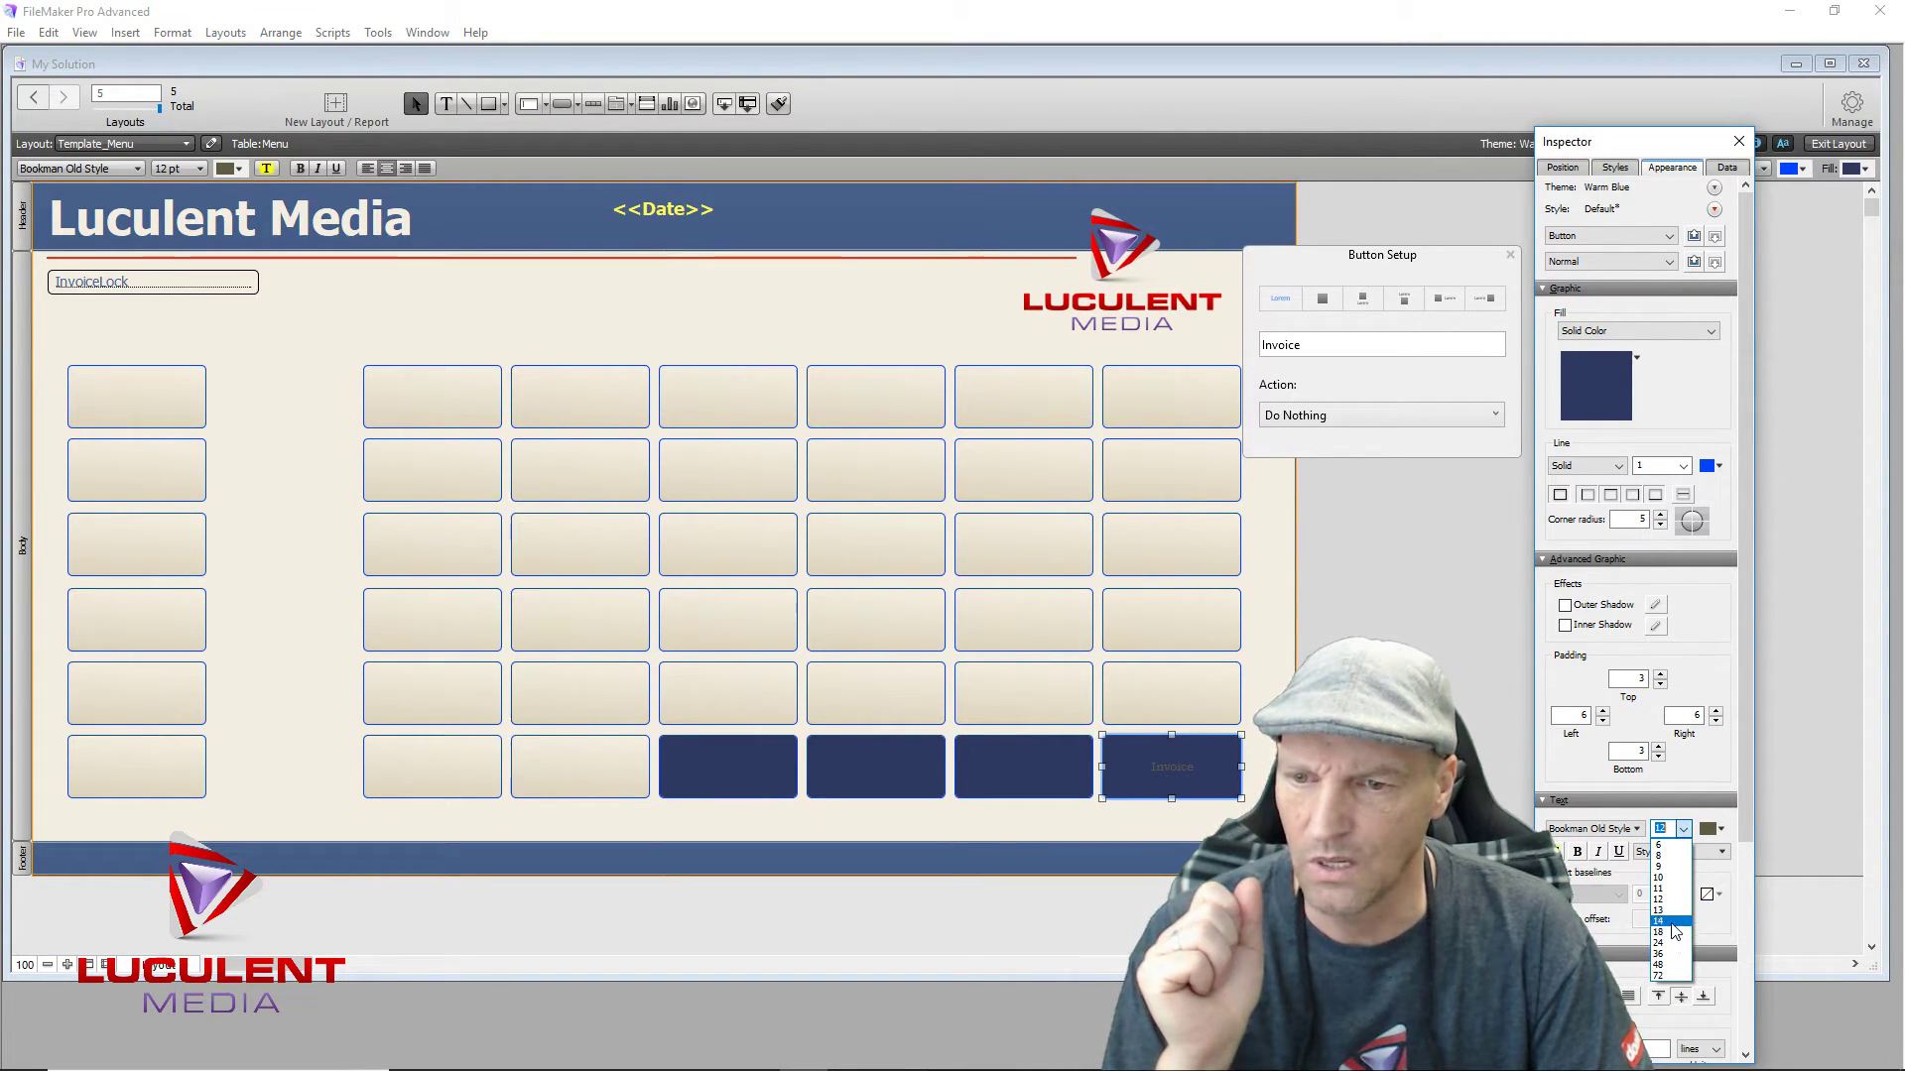
left_click(1725, 829)
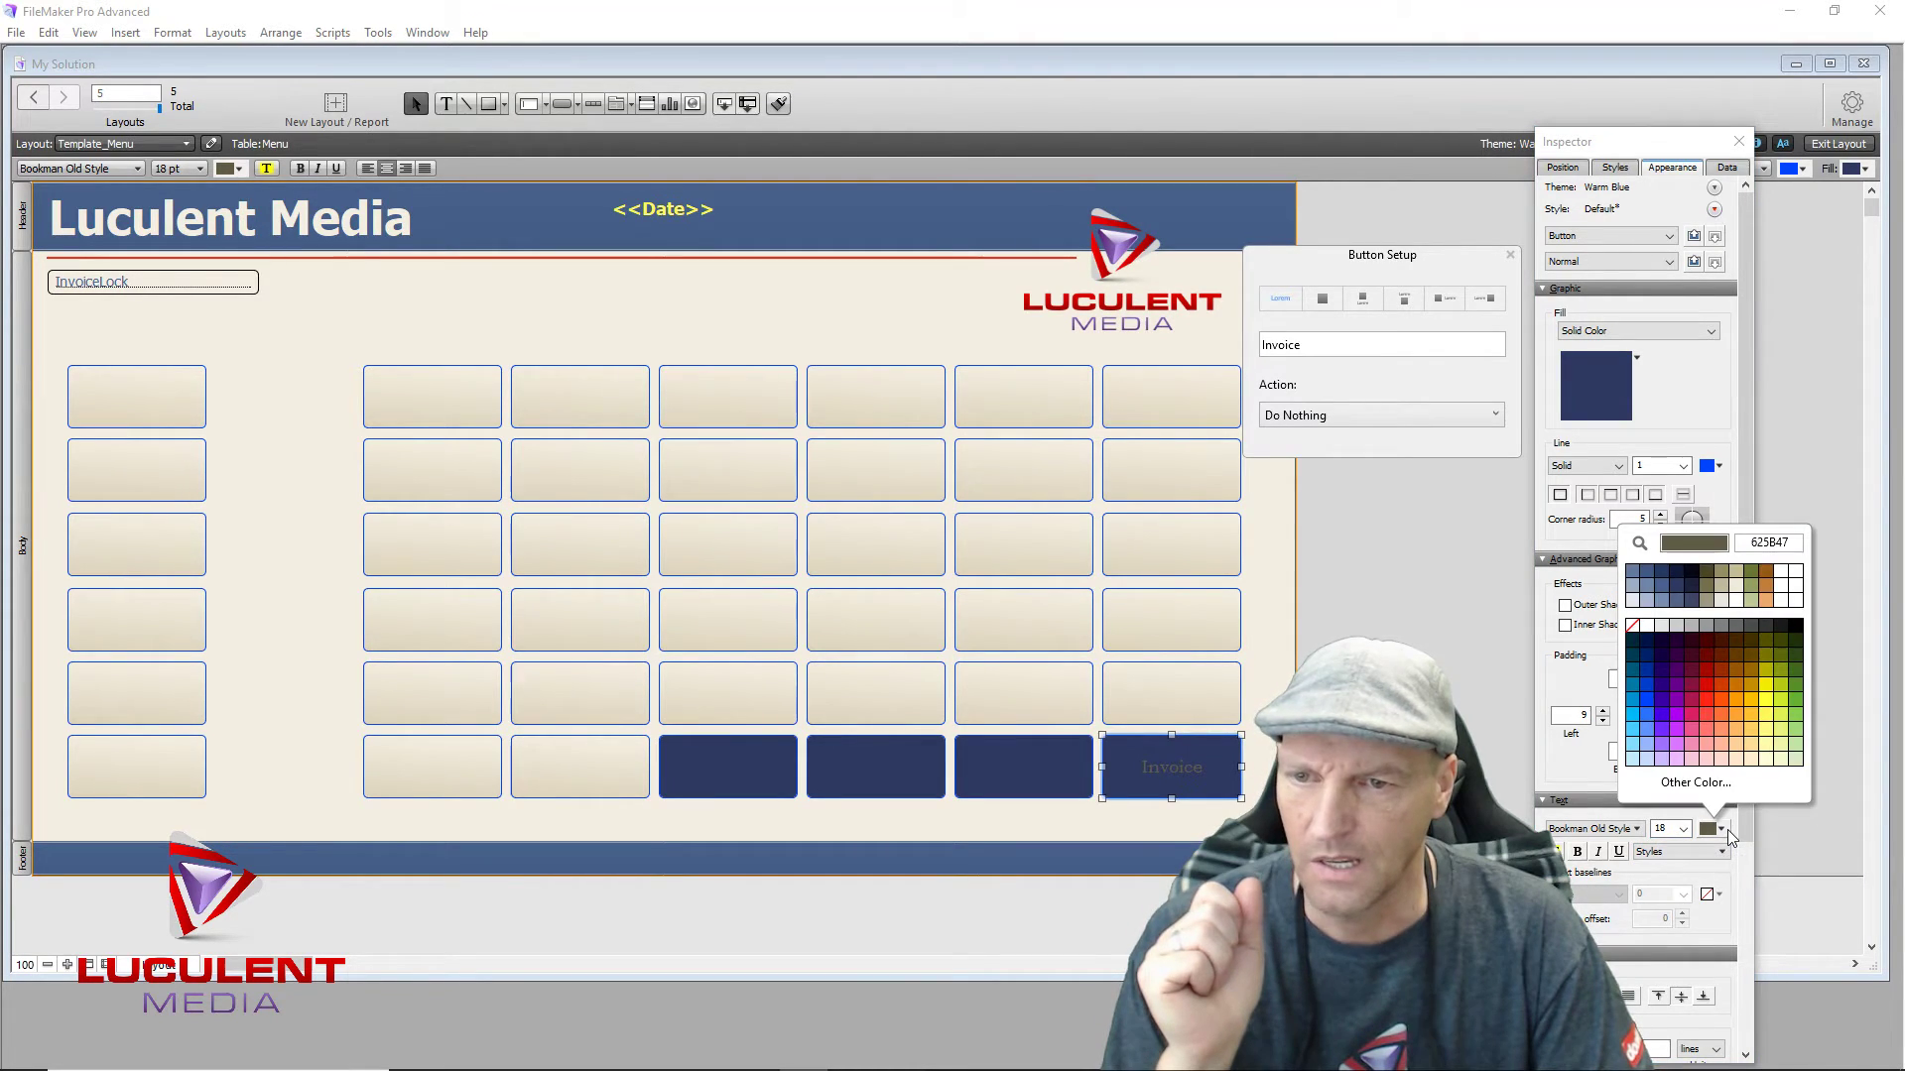
left_click(1735, 762)
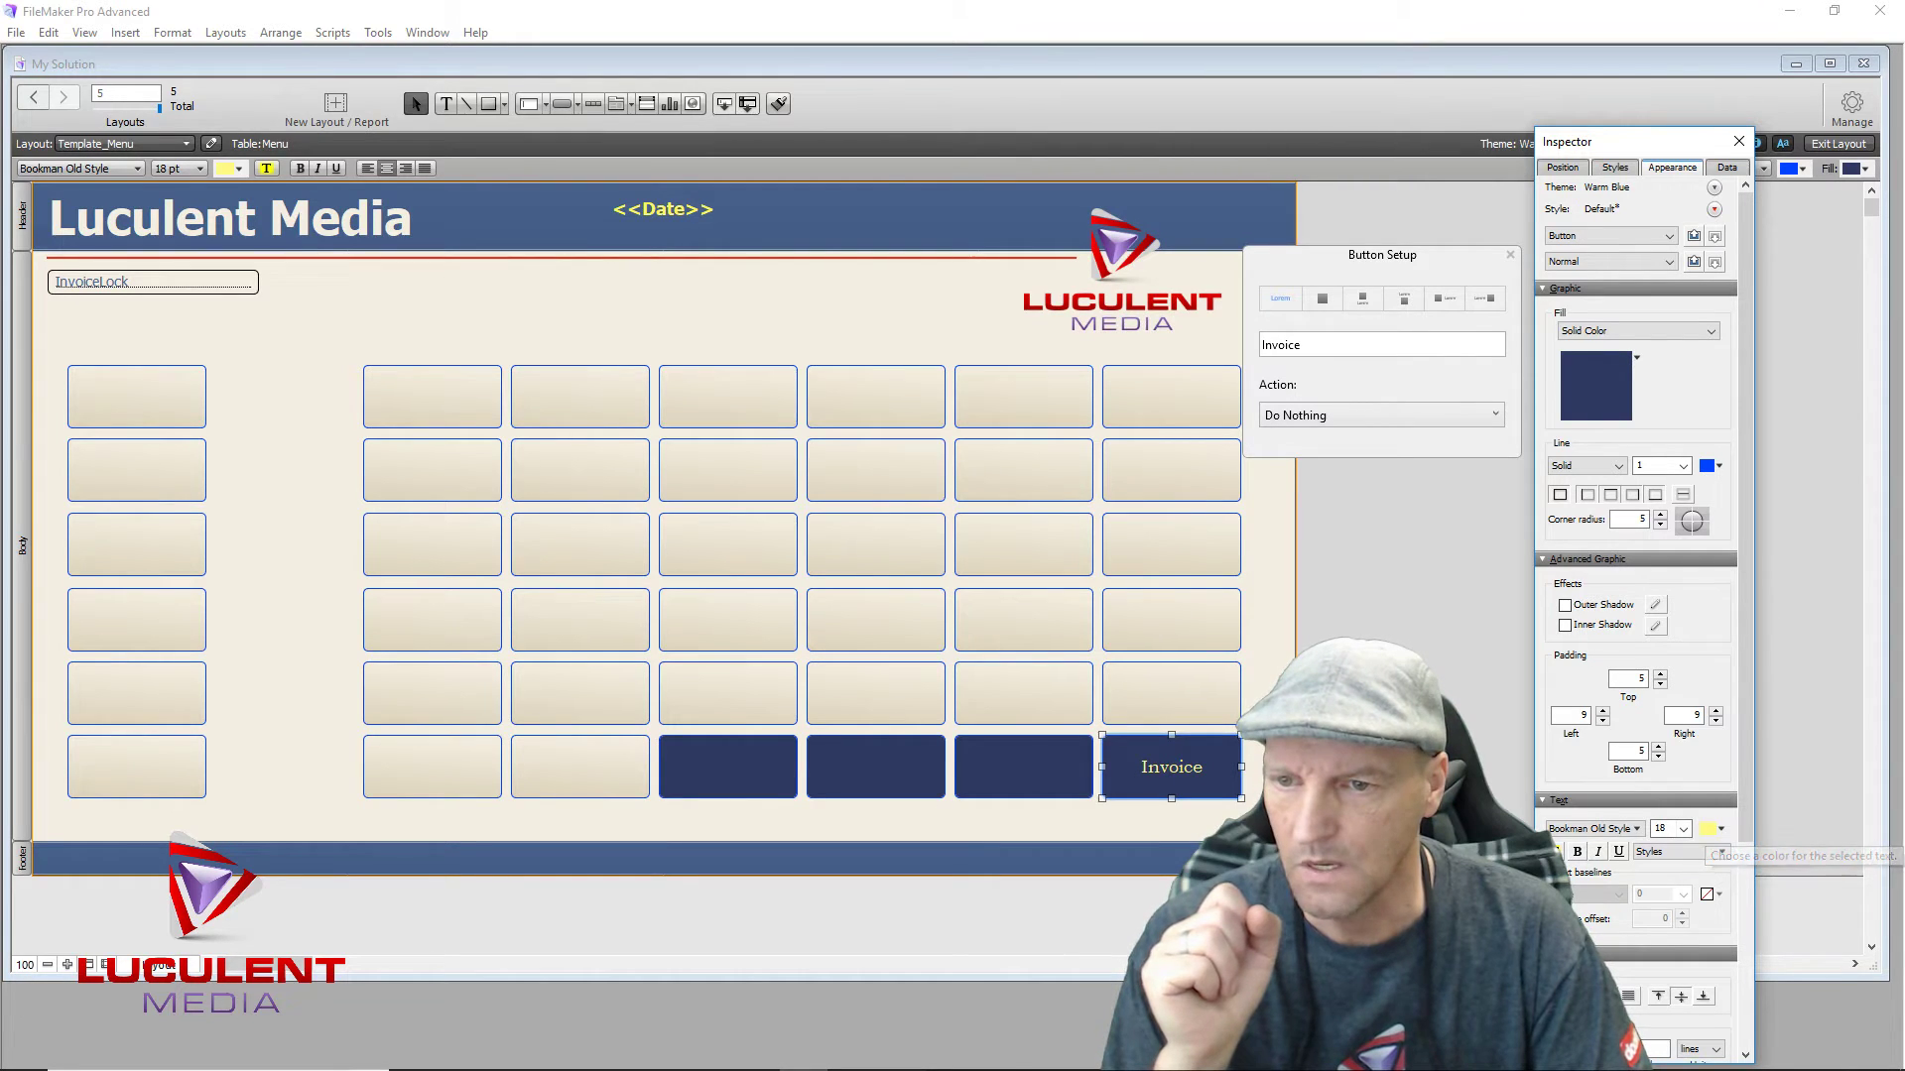
left_click(1578, 854)
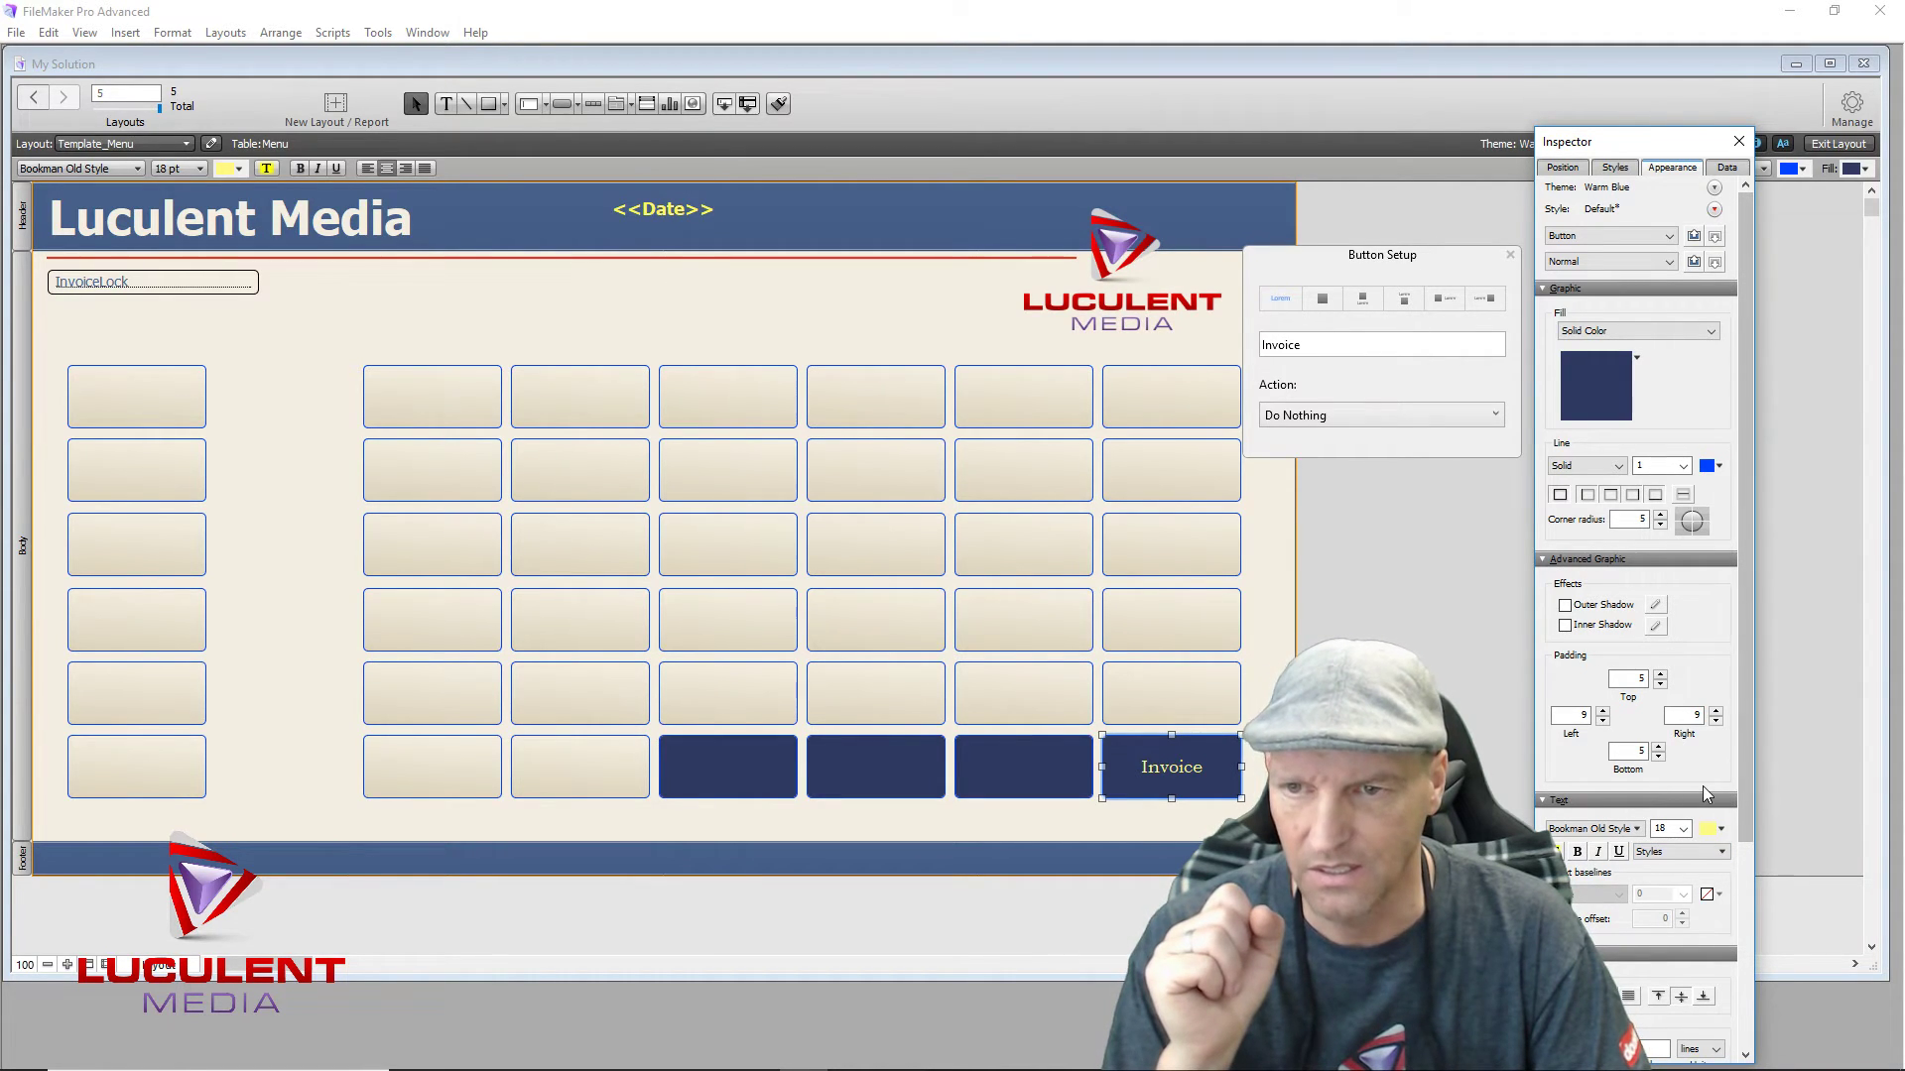
left_click(1684, 830)
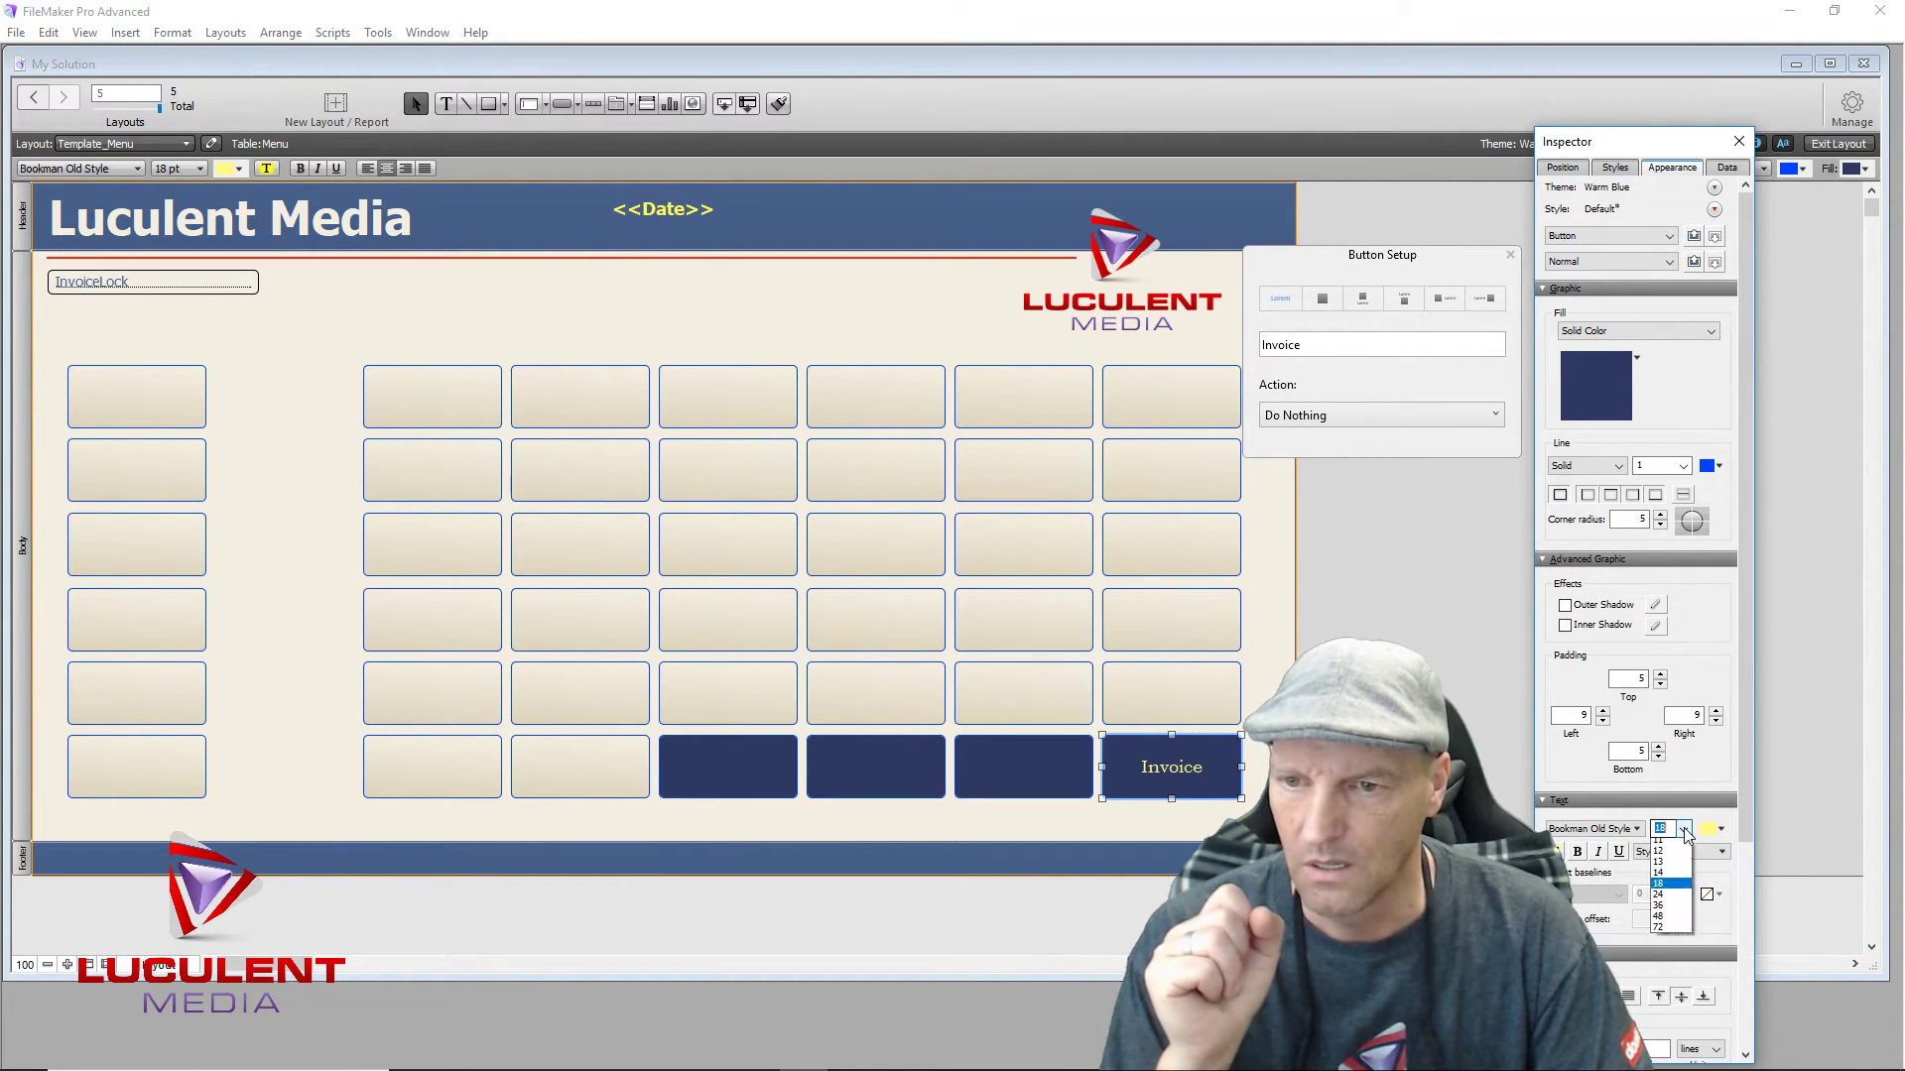
left_click(1673, 942)
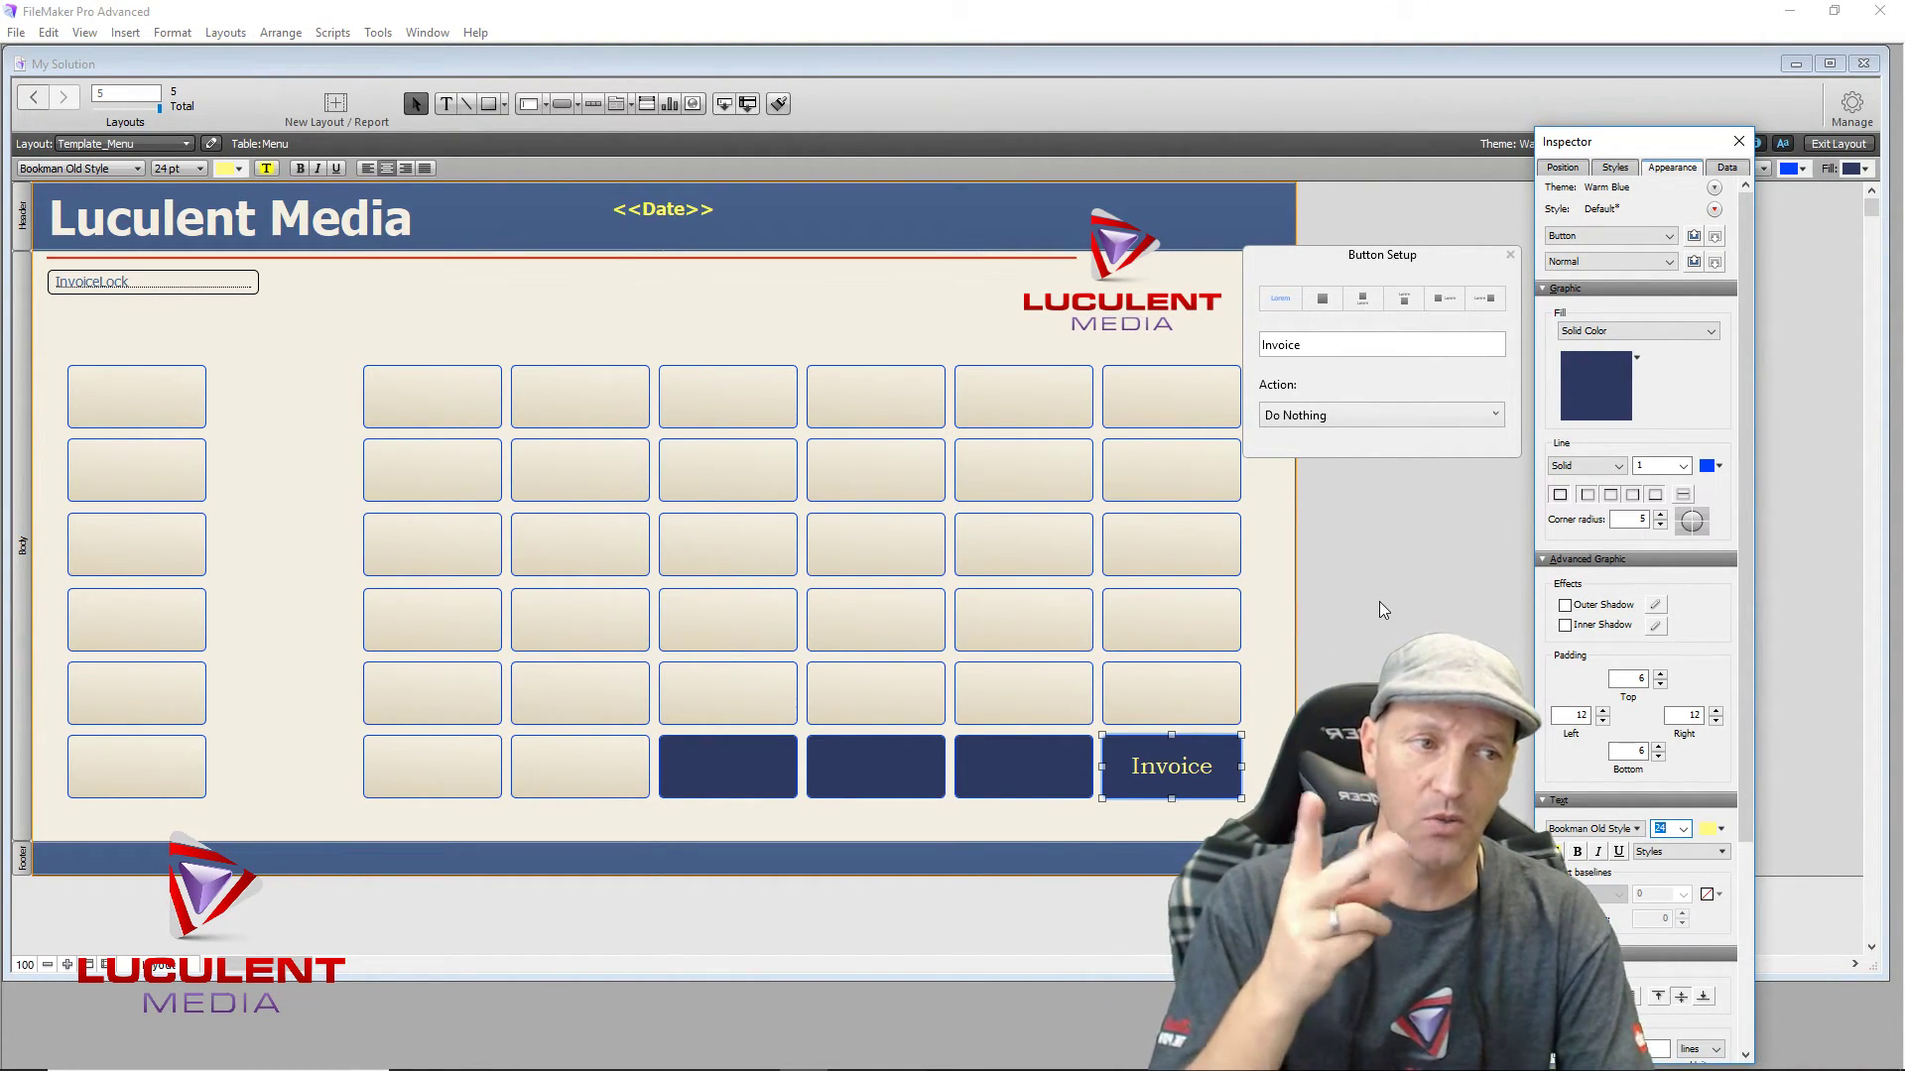
Step: Label the navy button directly beside the Invoice button "Menu"
left_click(1021, 760)
double_click(1020, 758)
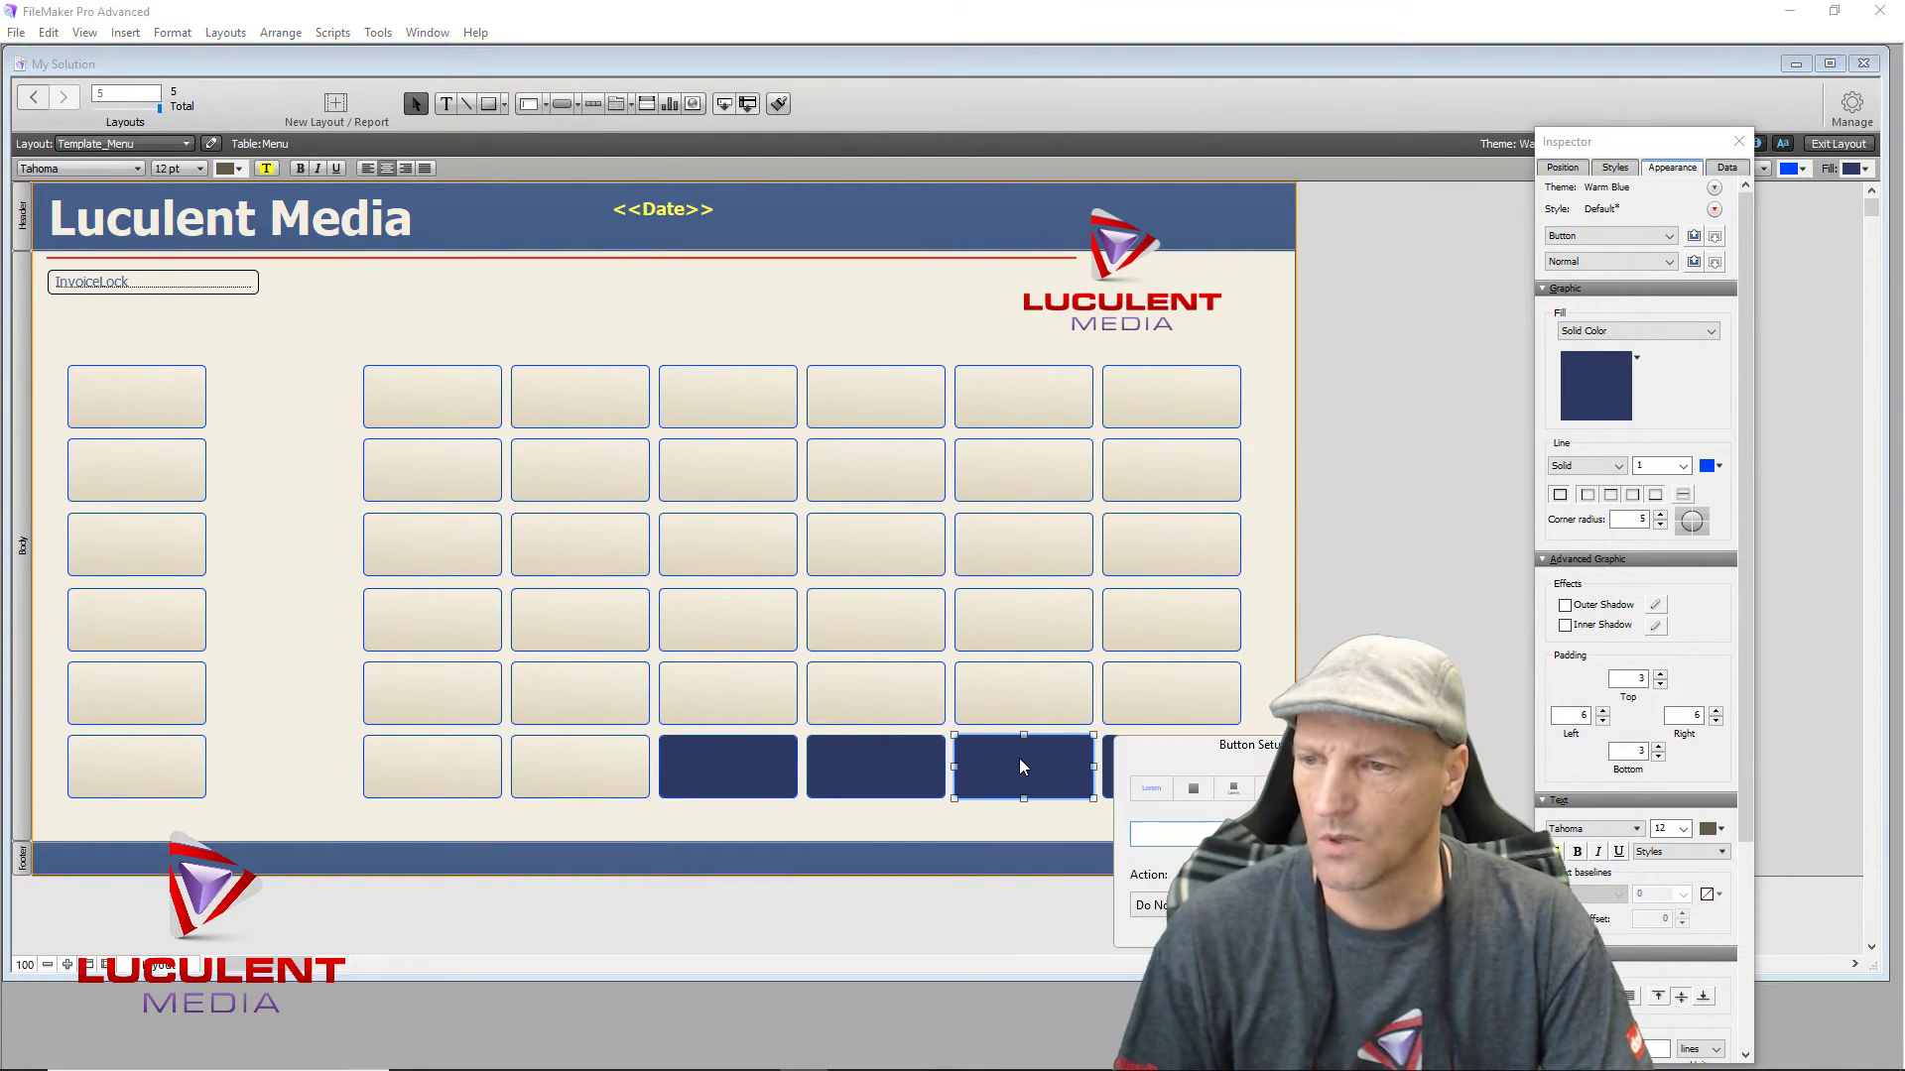
type("Menu")
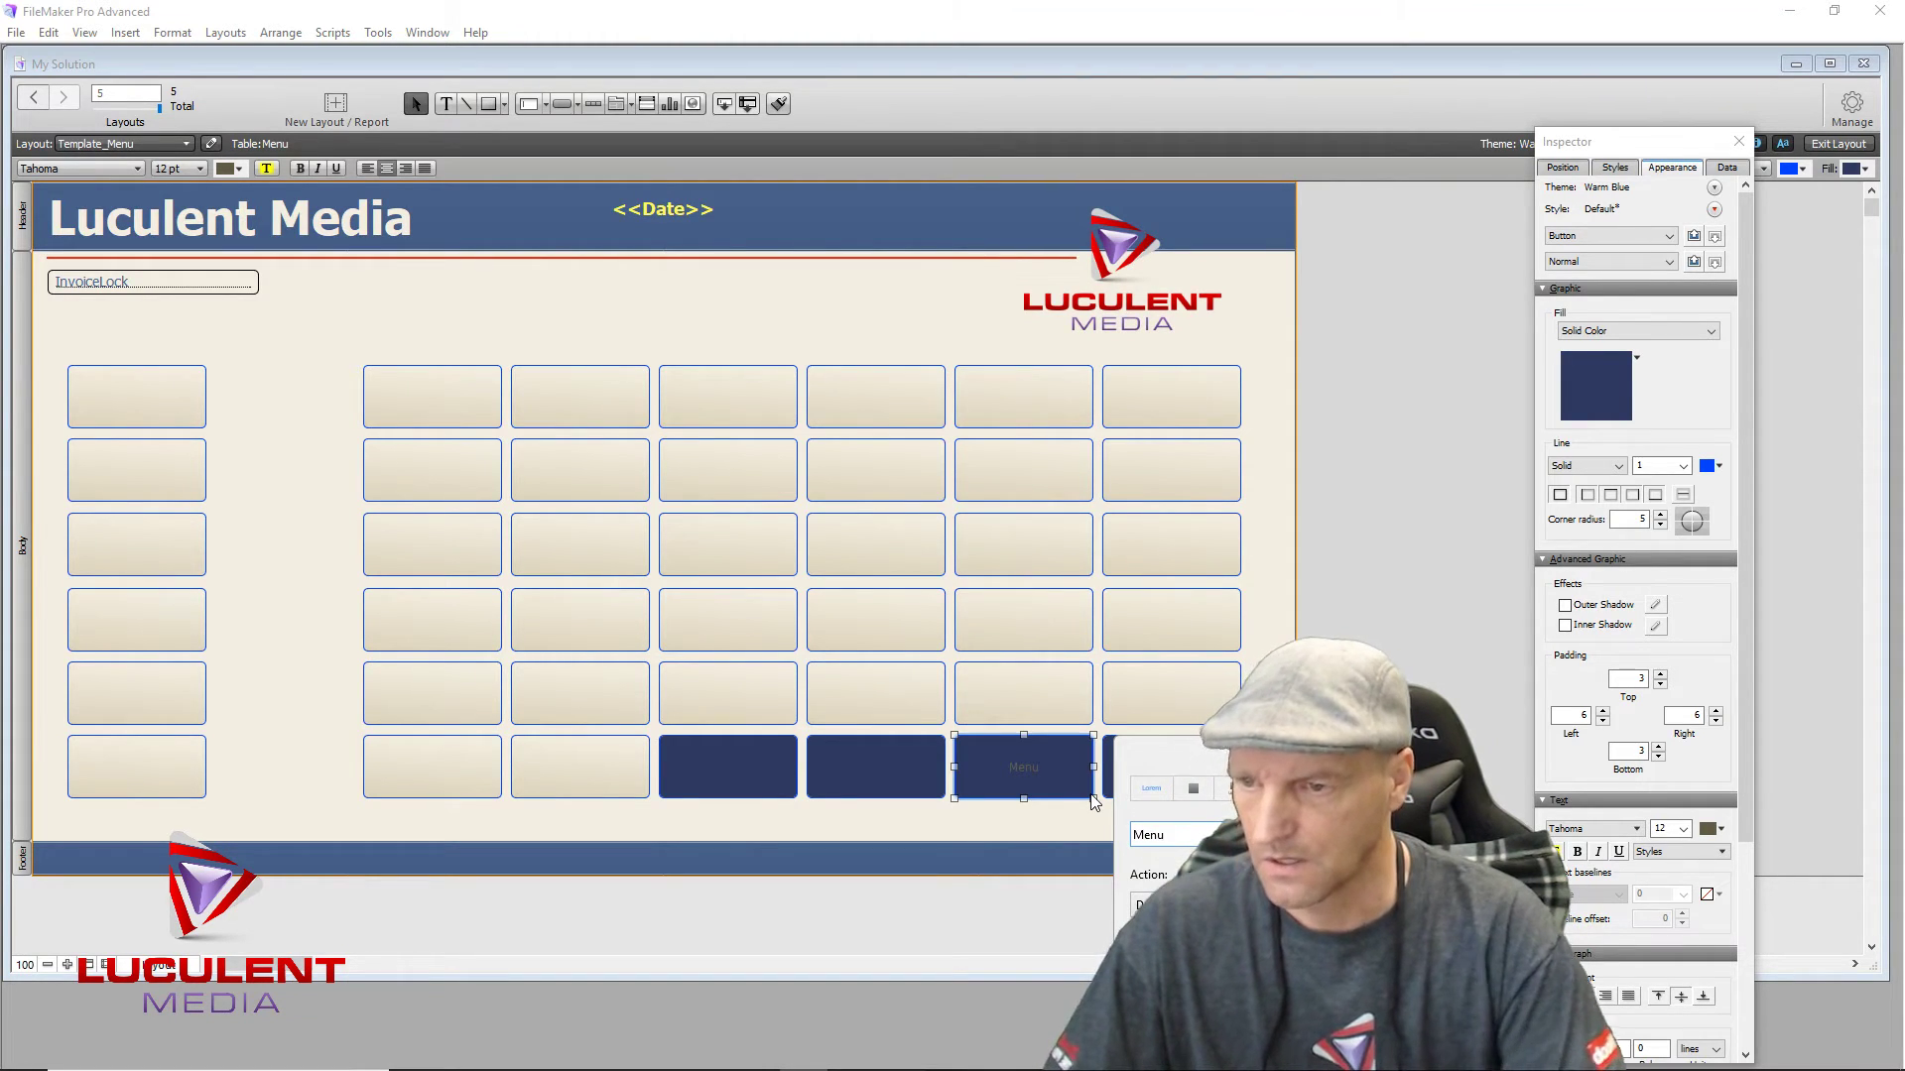
left_click(1446, 585)
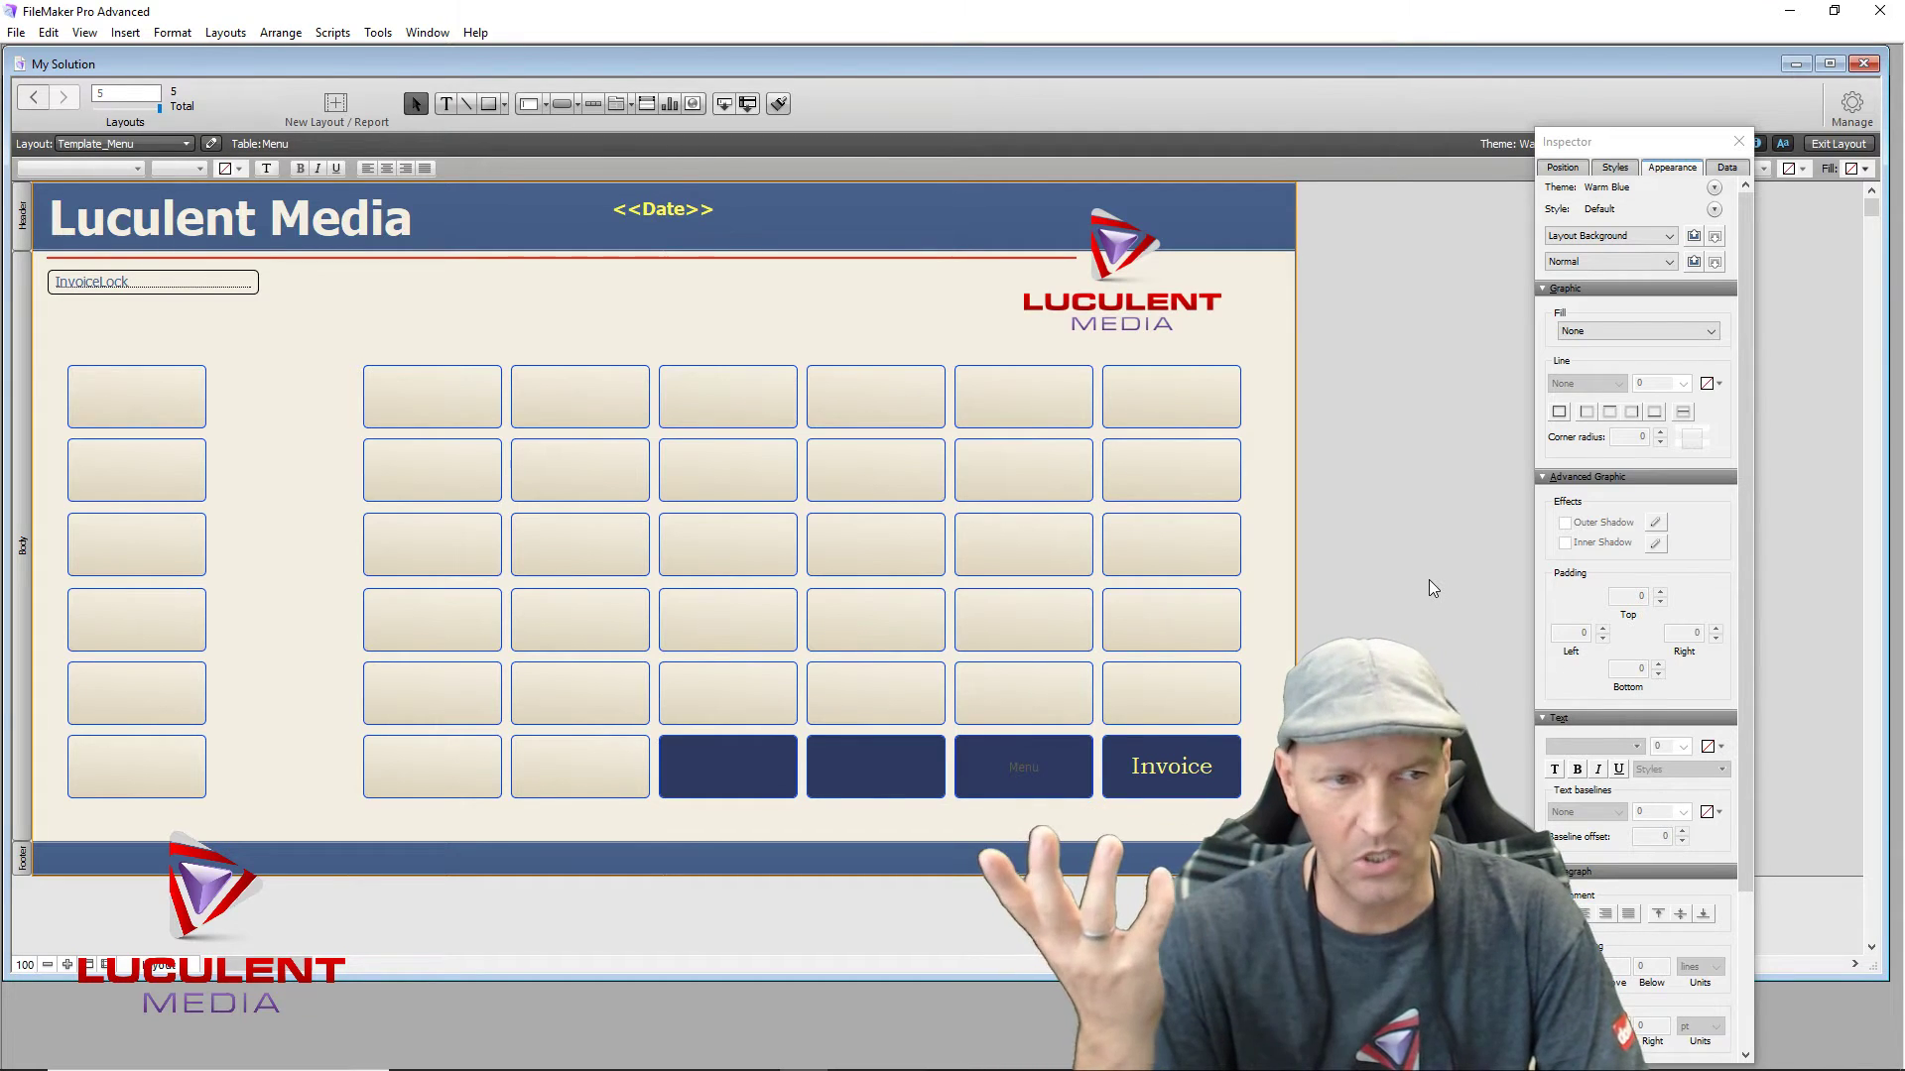
Step: Format the Menu button's label in Bookman Old Style, 24 pt, pale yellow to match the Invoice button
left_click(1002, 789)
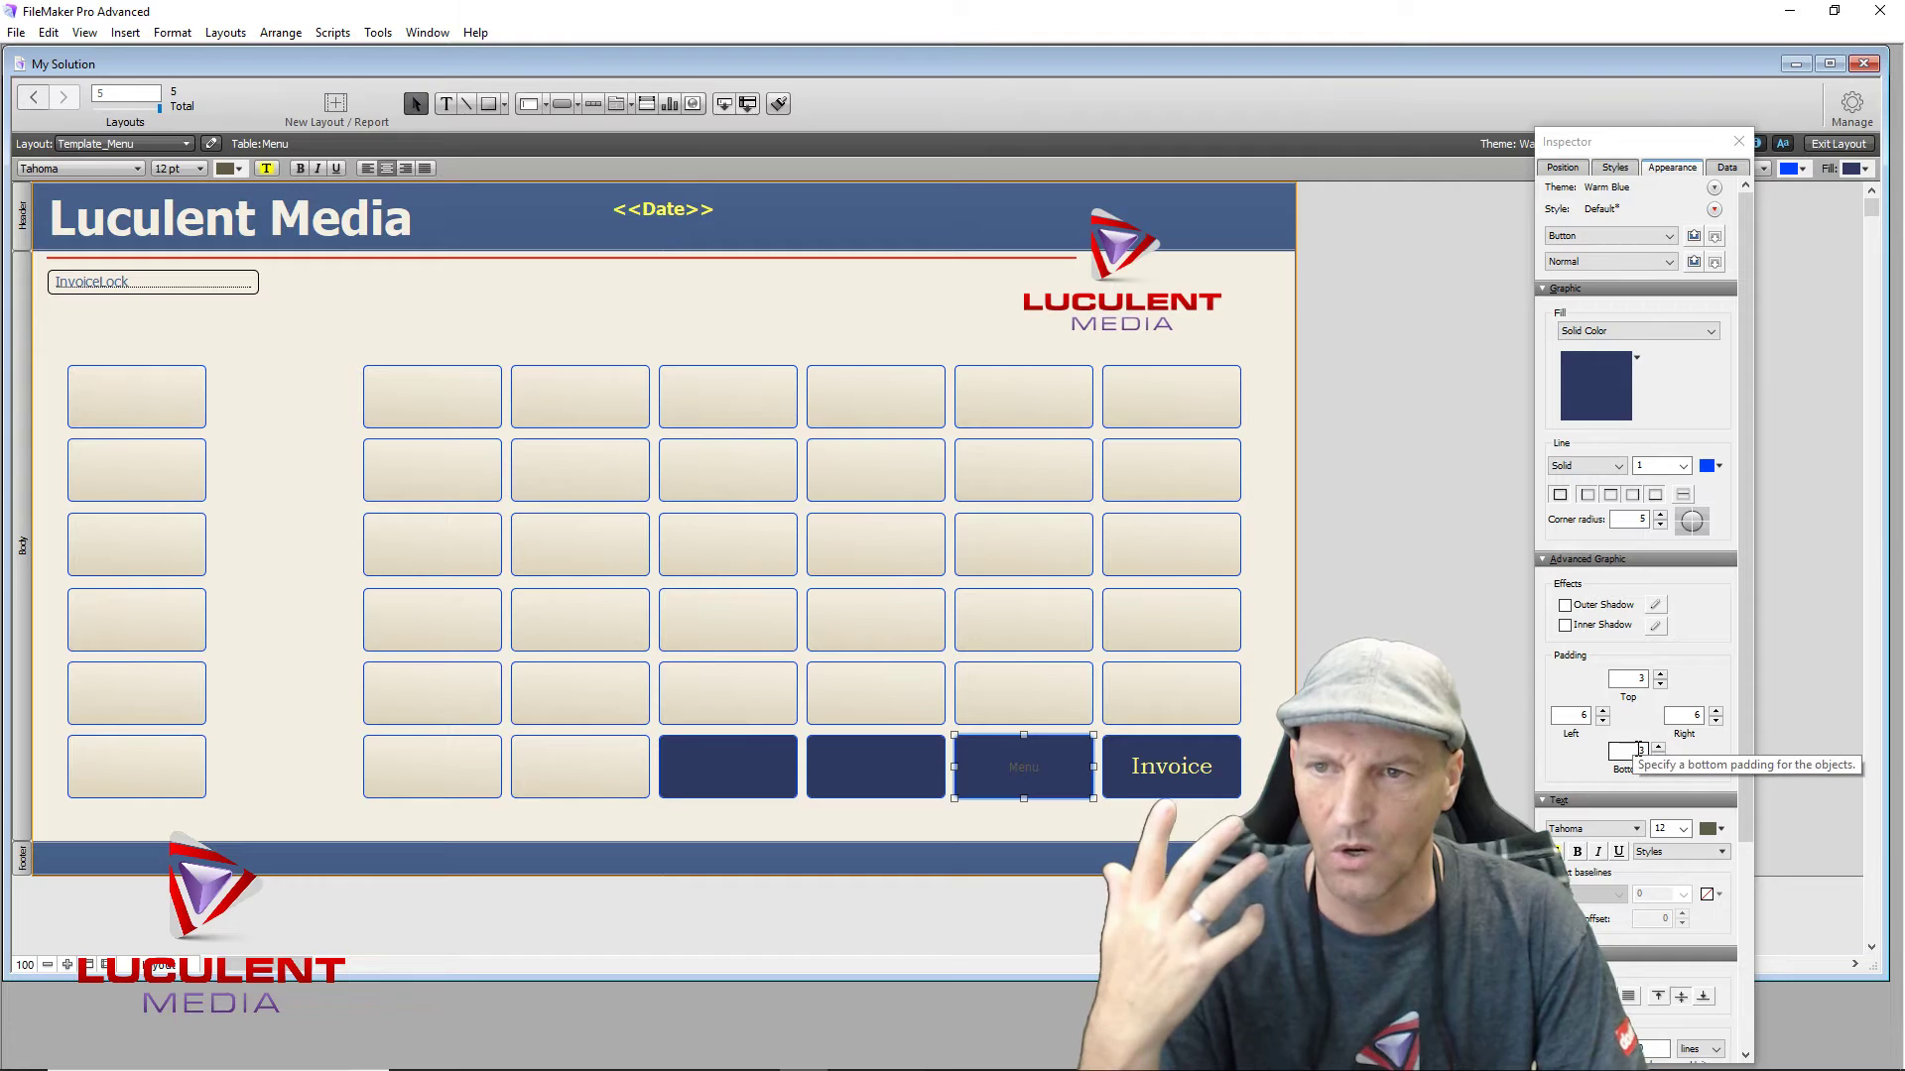
left_click(1635, 832)
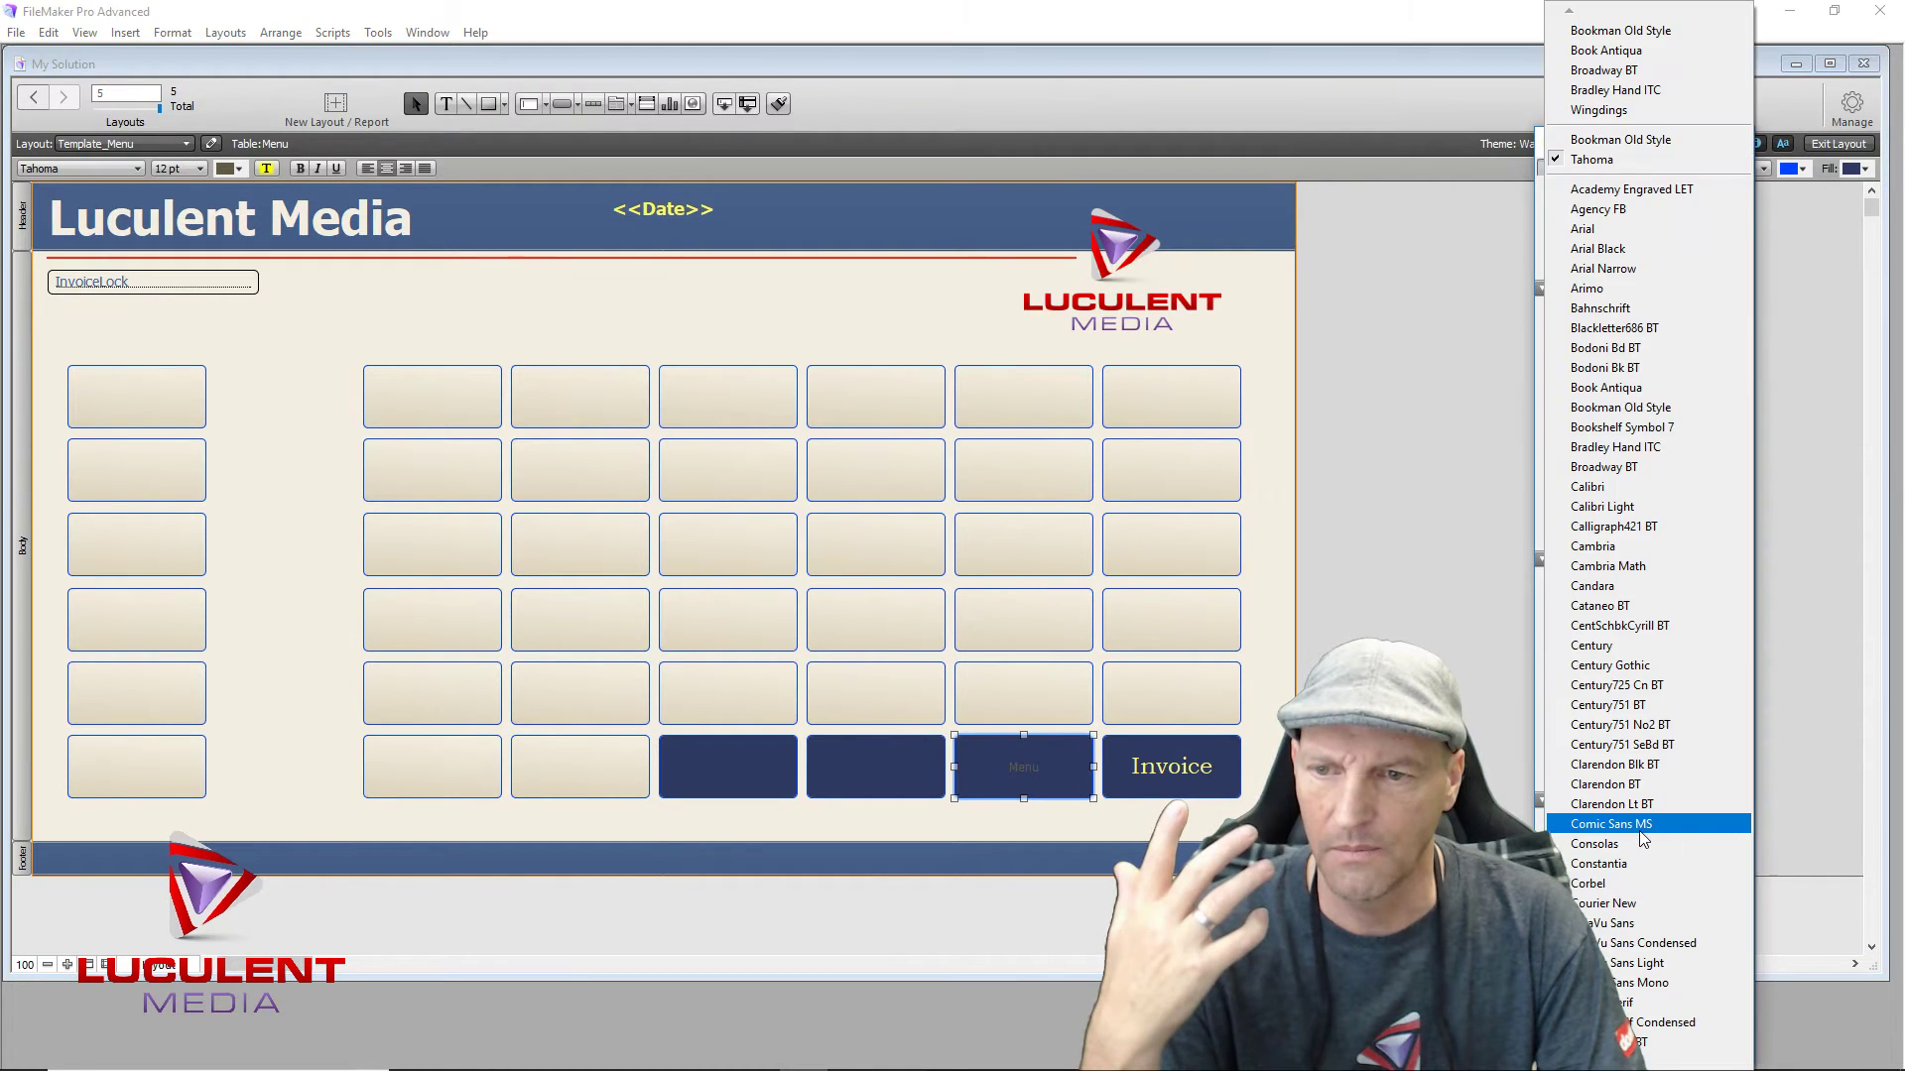
left_click(1615, 408)
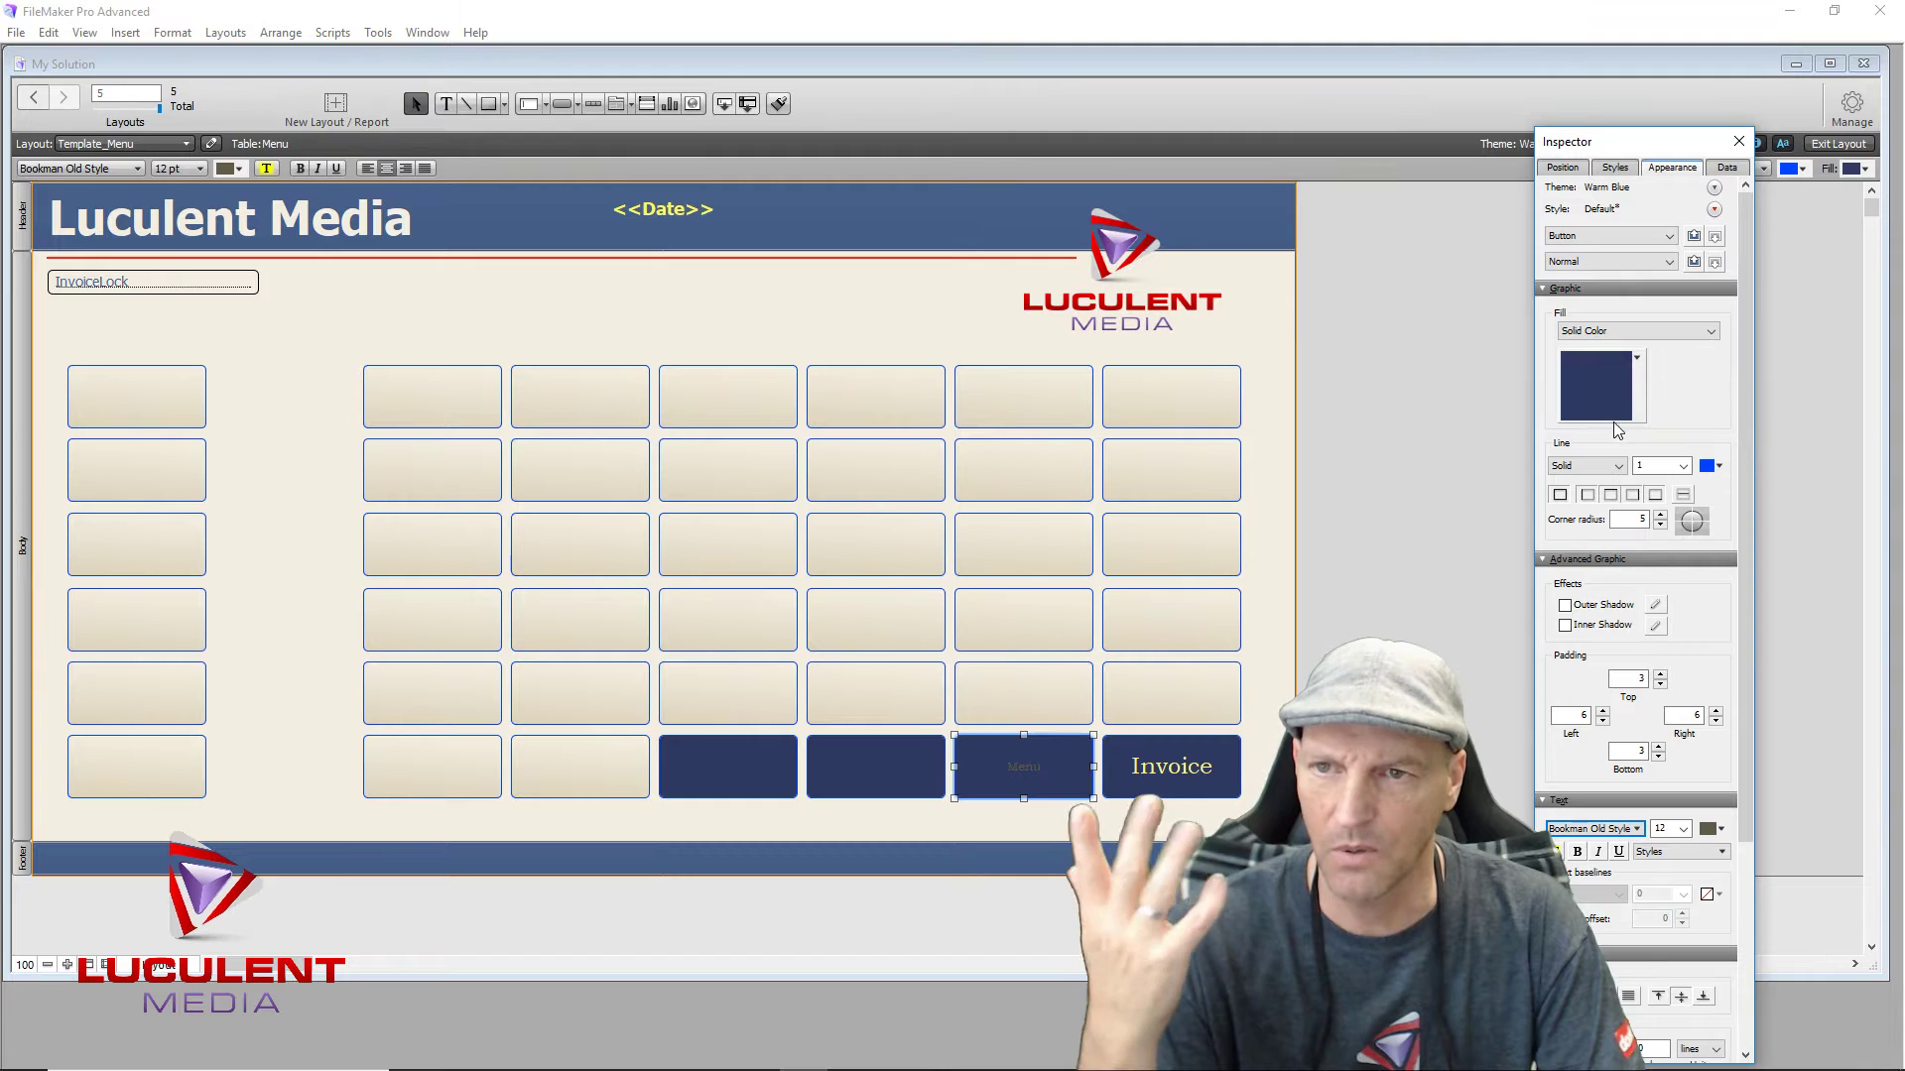
left_click(1685, 829)
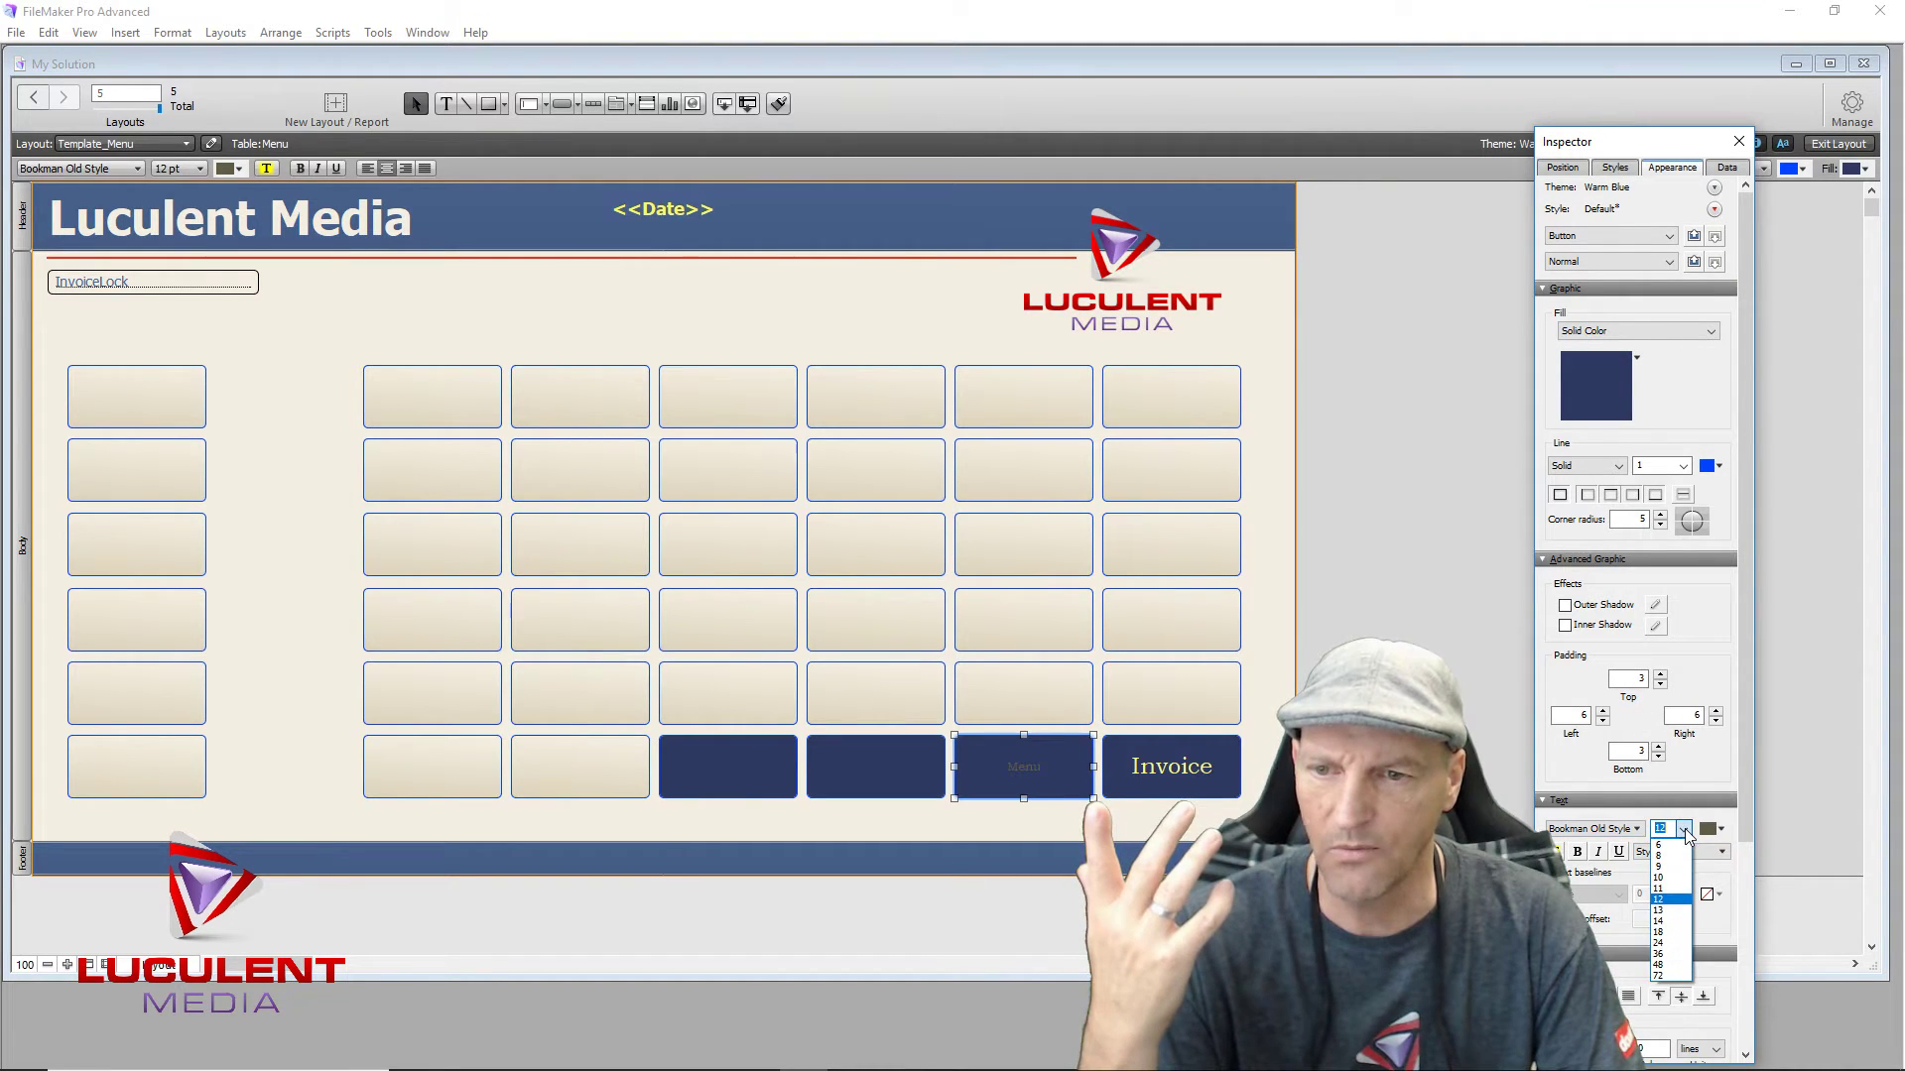
left_click(1672, 947)
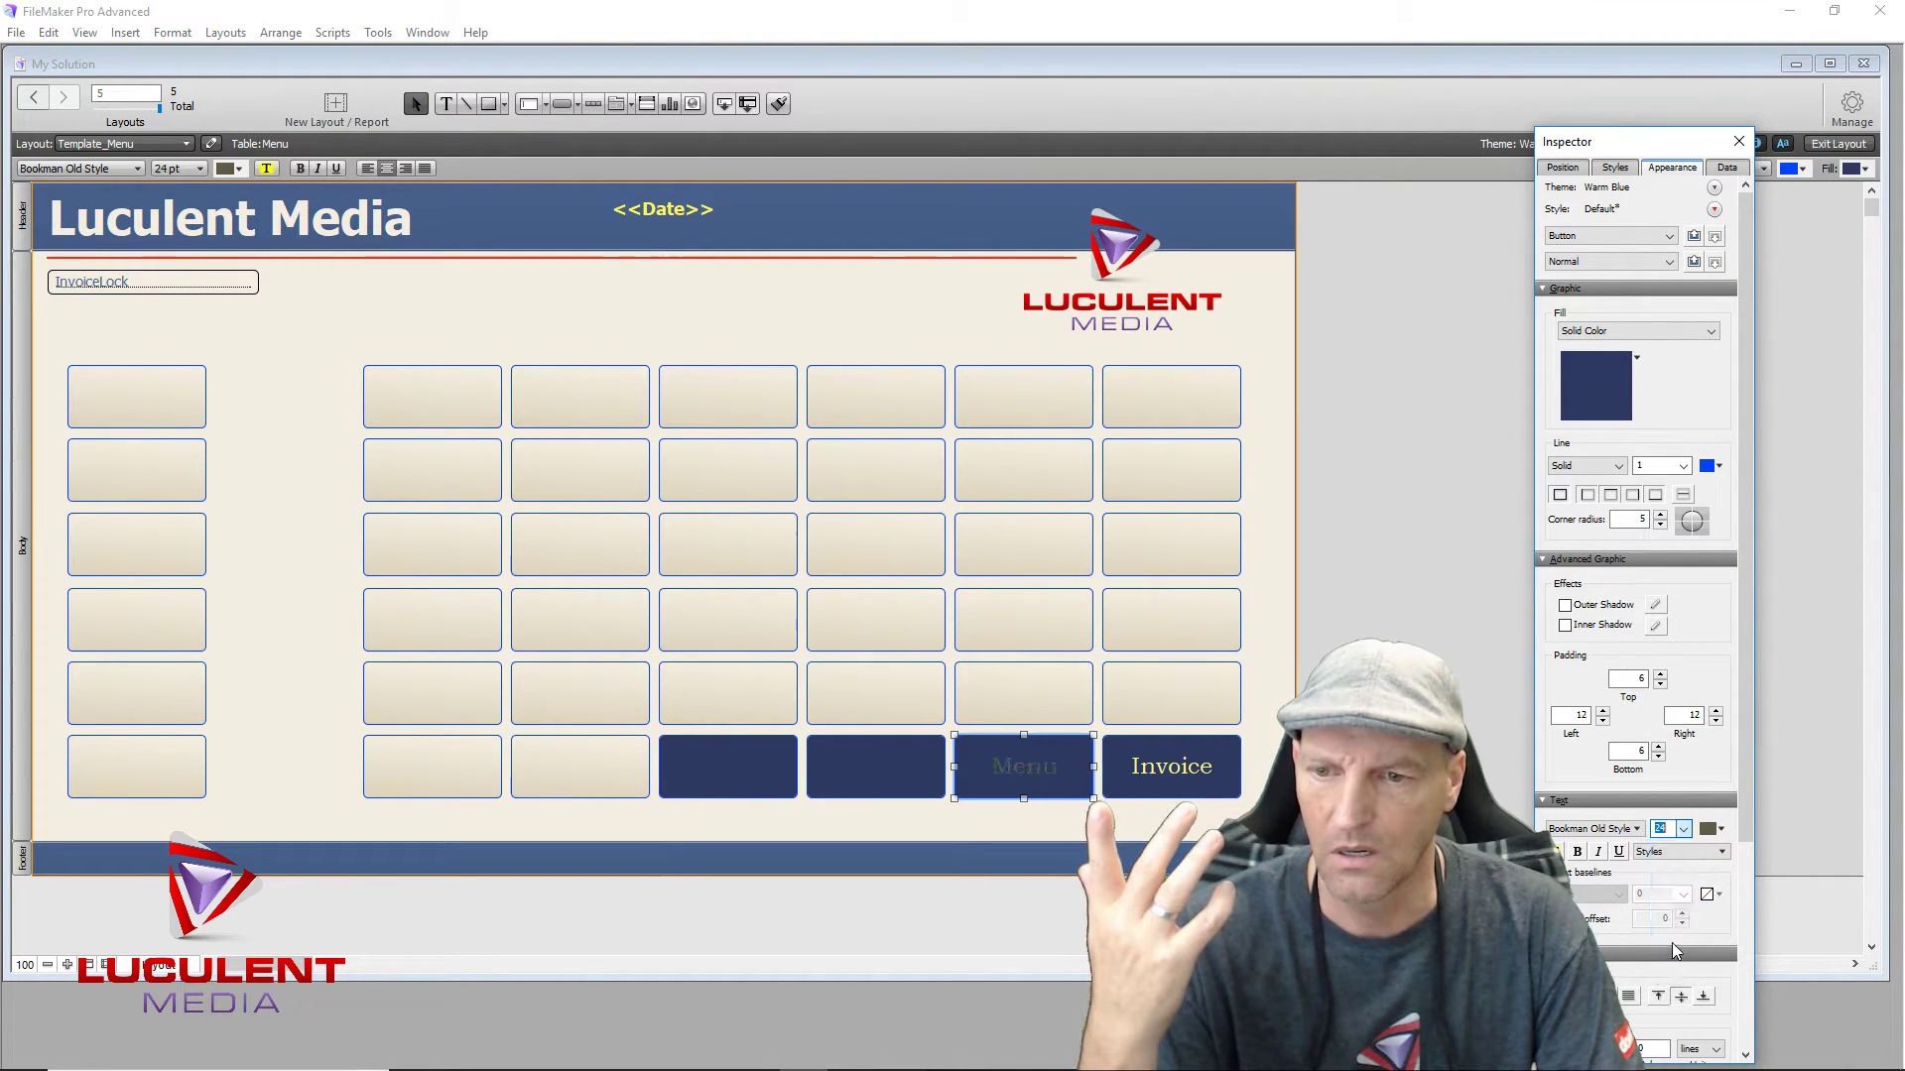
left_click(1719, 831)
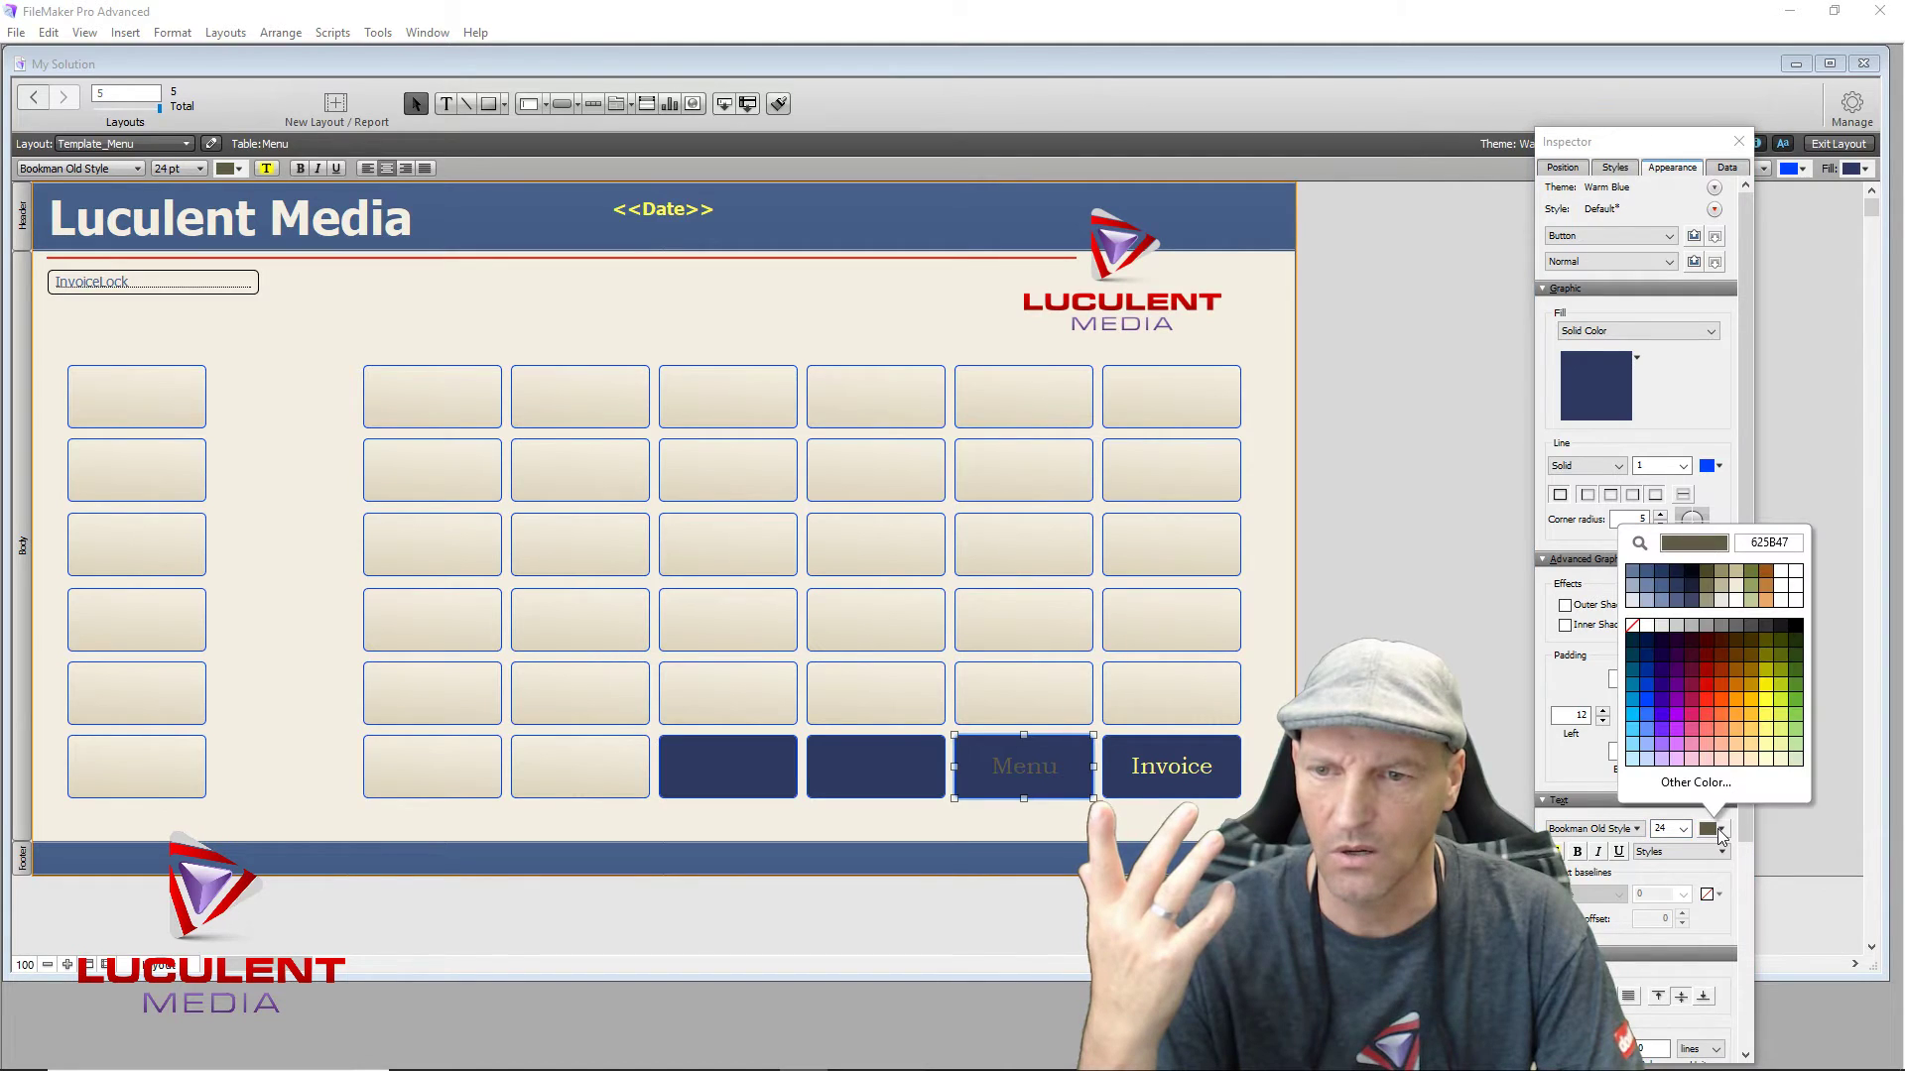
left_click(1772, 716)
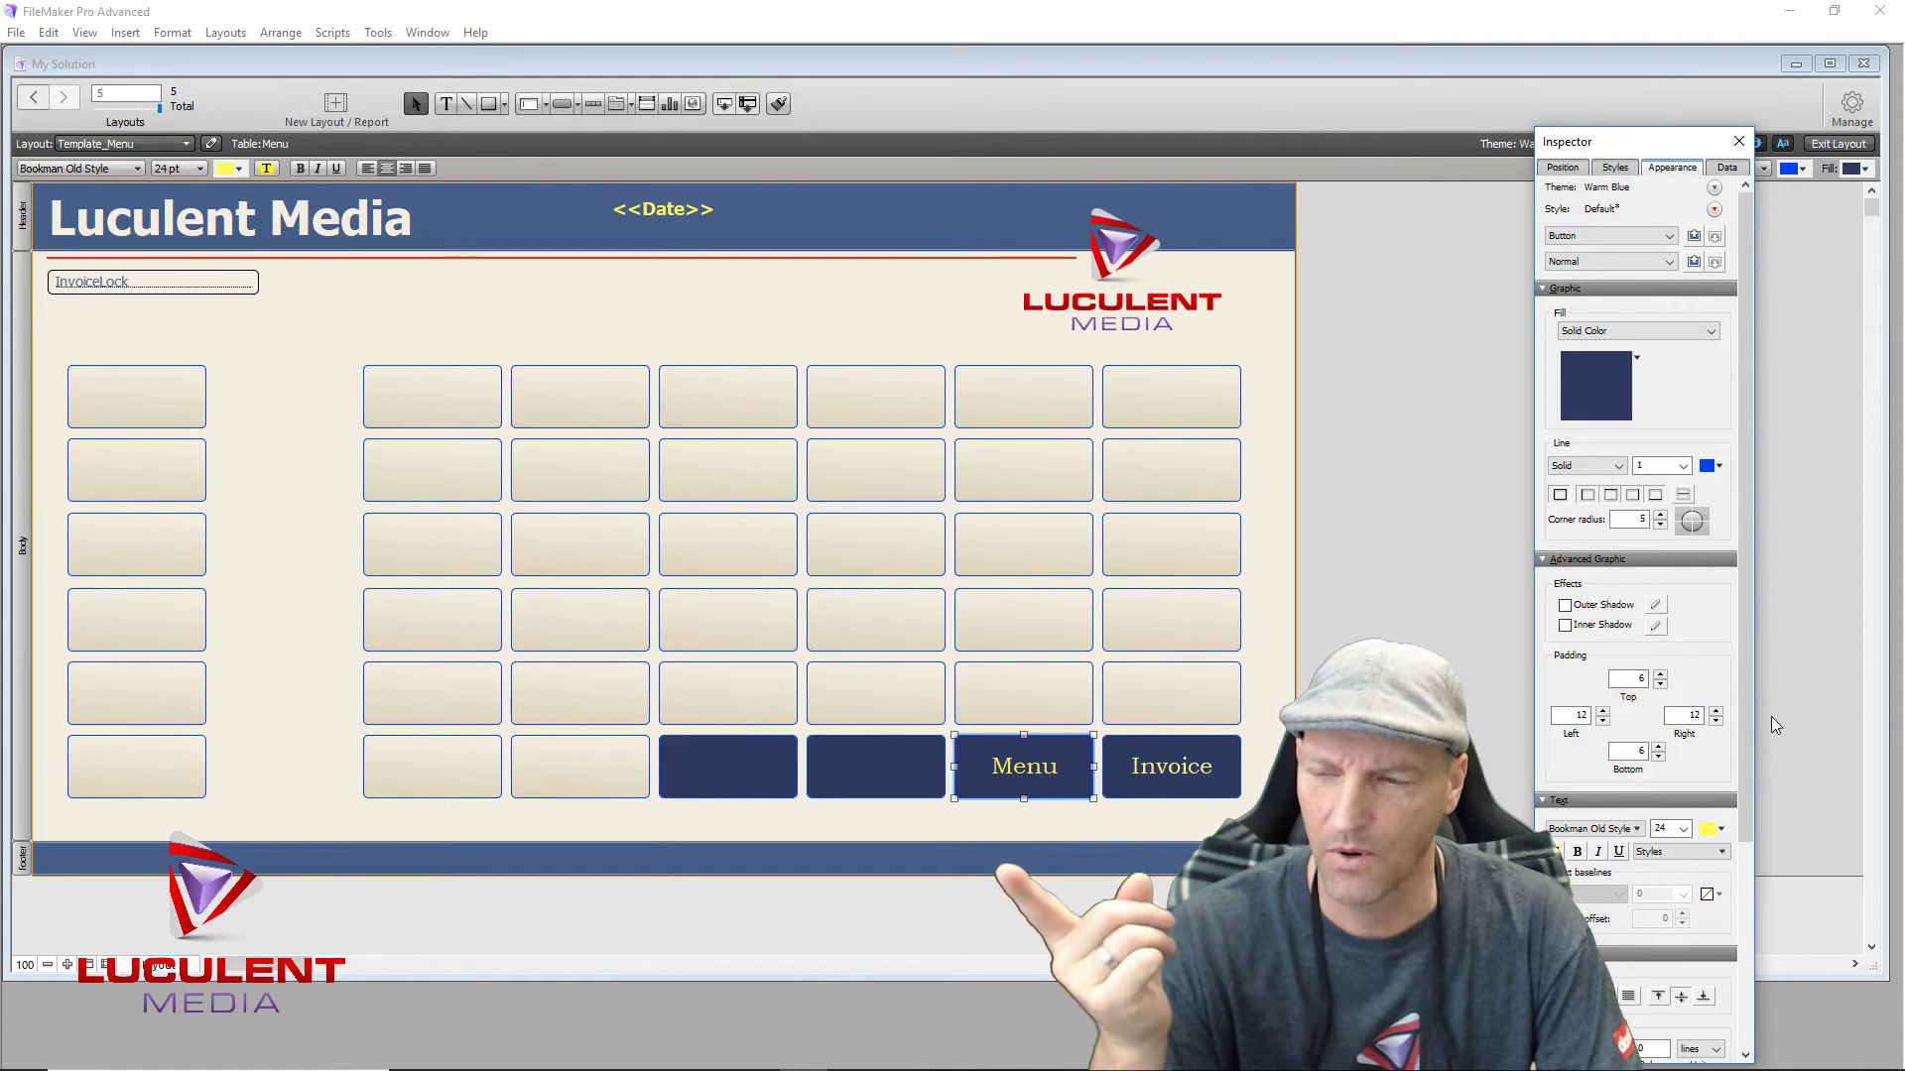
left_click(1721, 830)
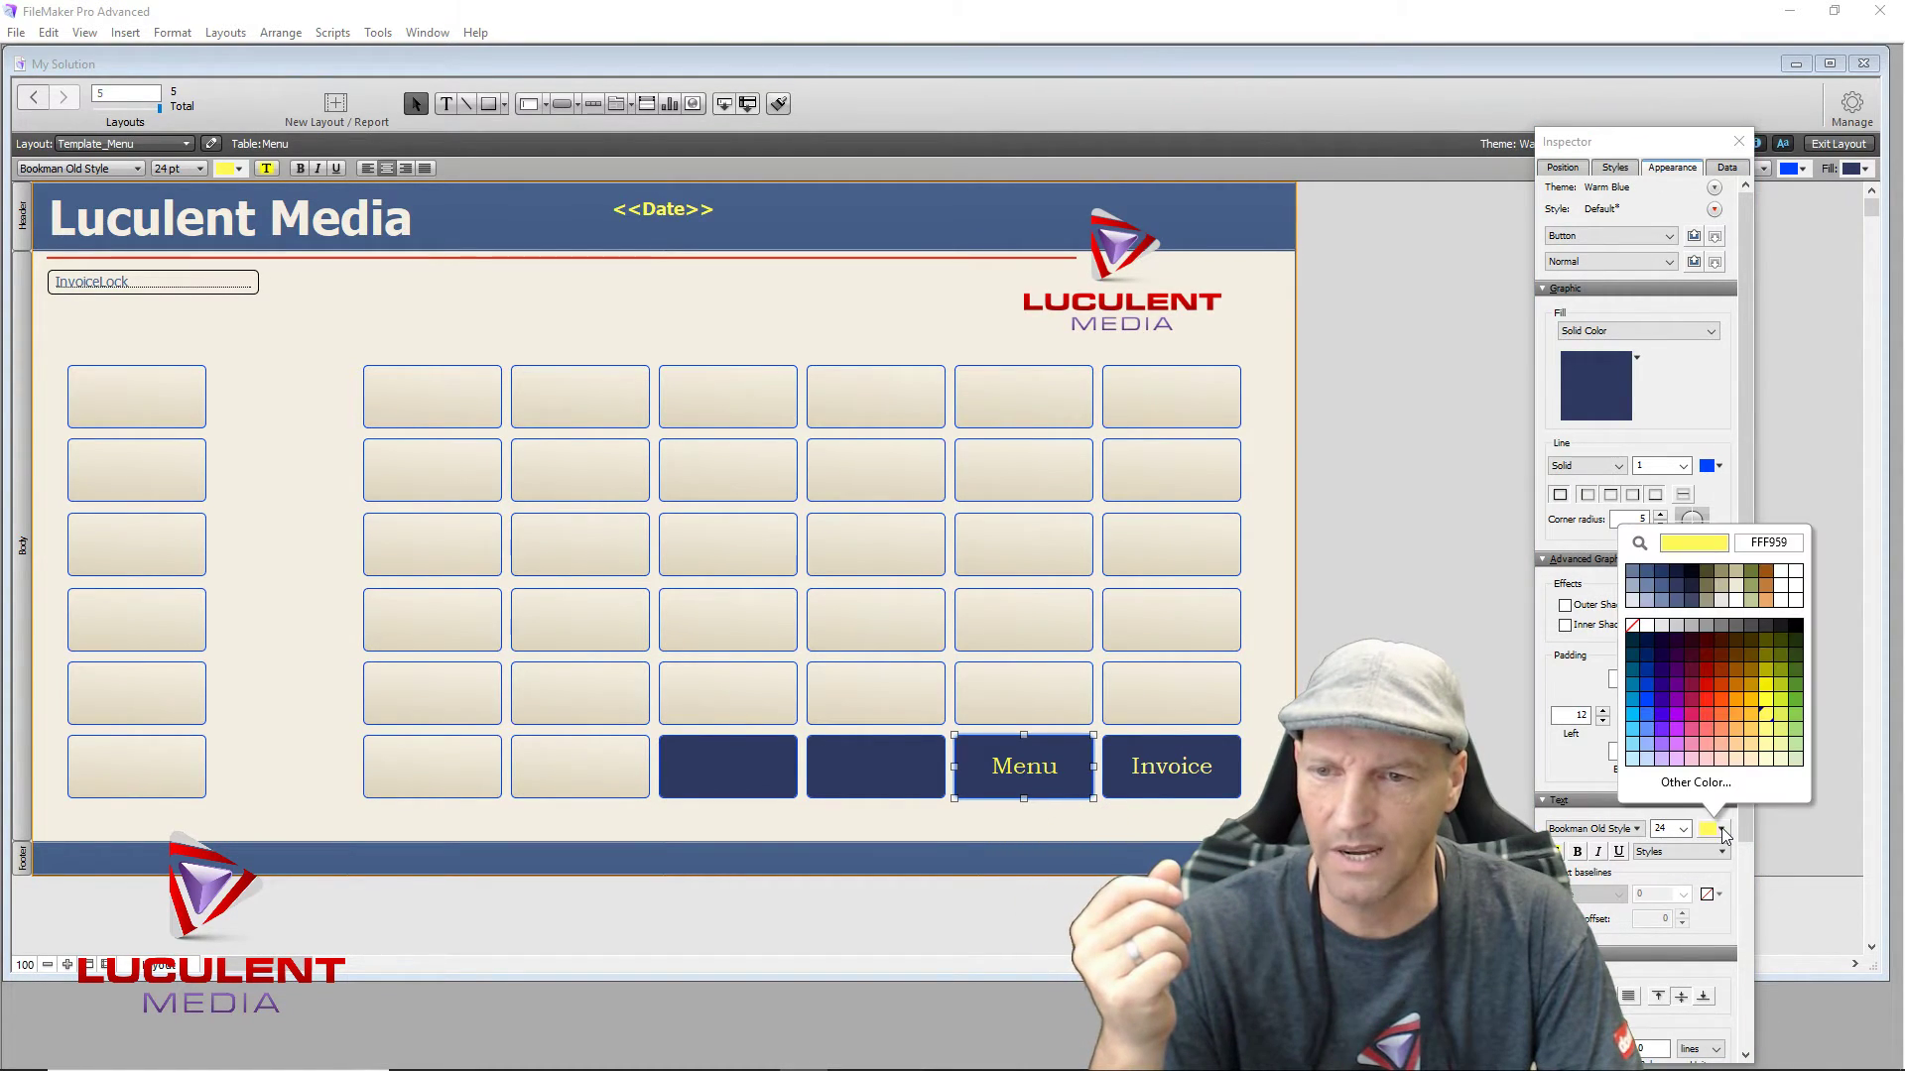
left_click(1768, 734)
left_click(1080, 952)
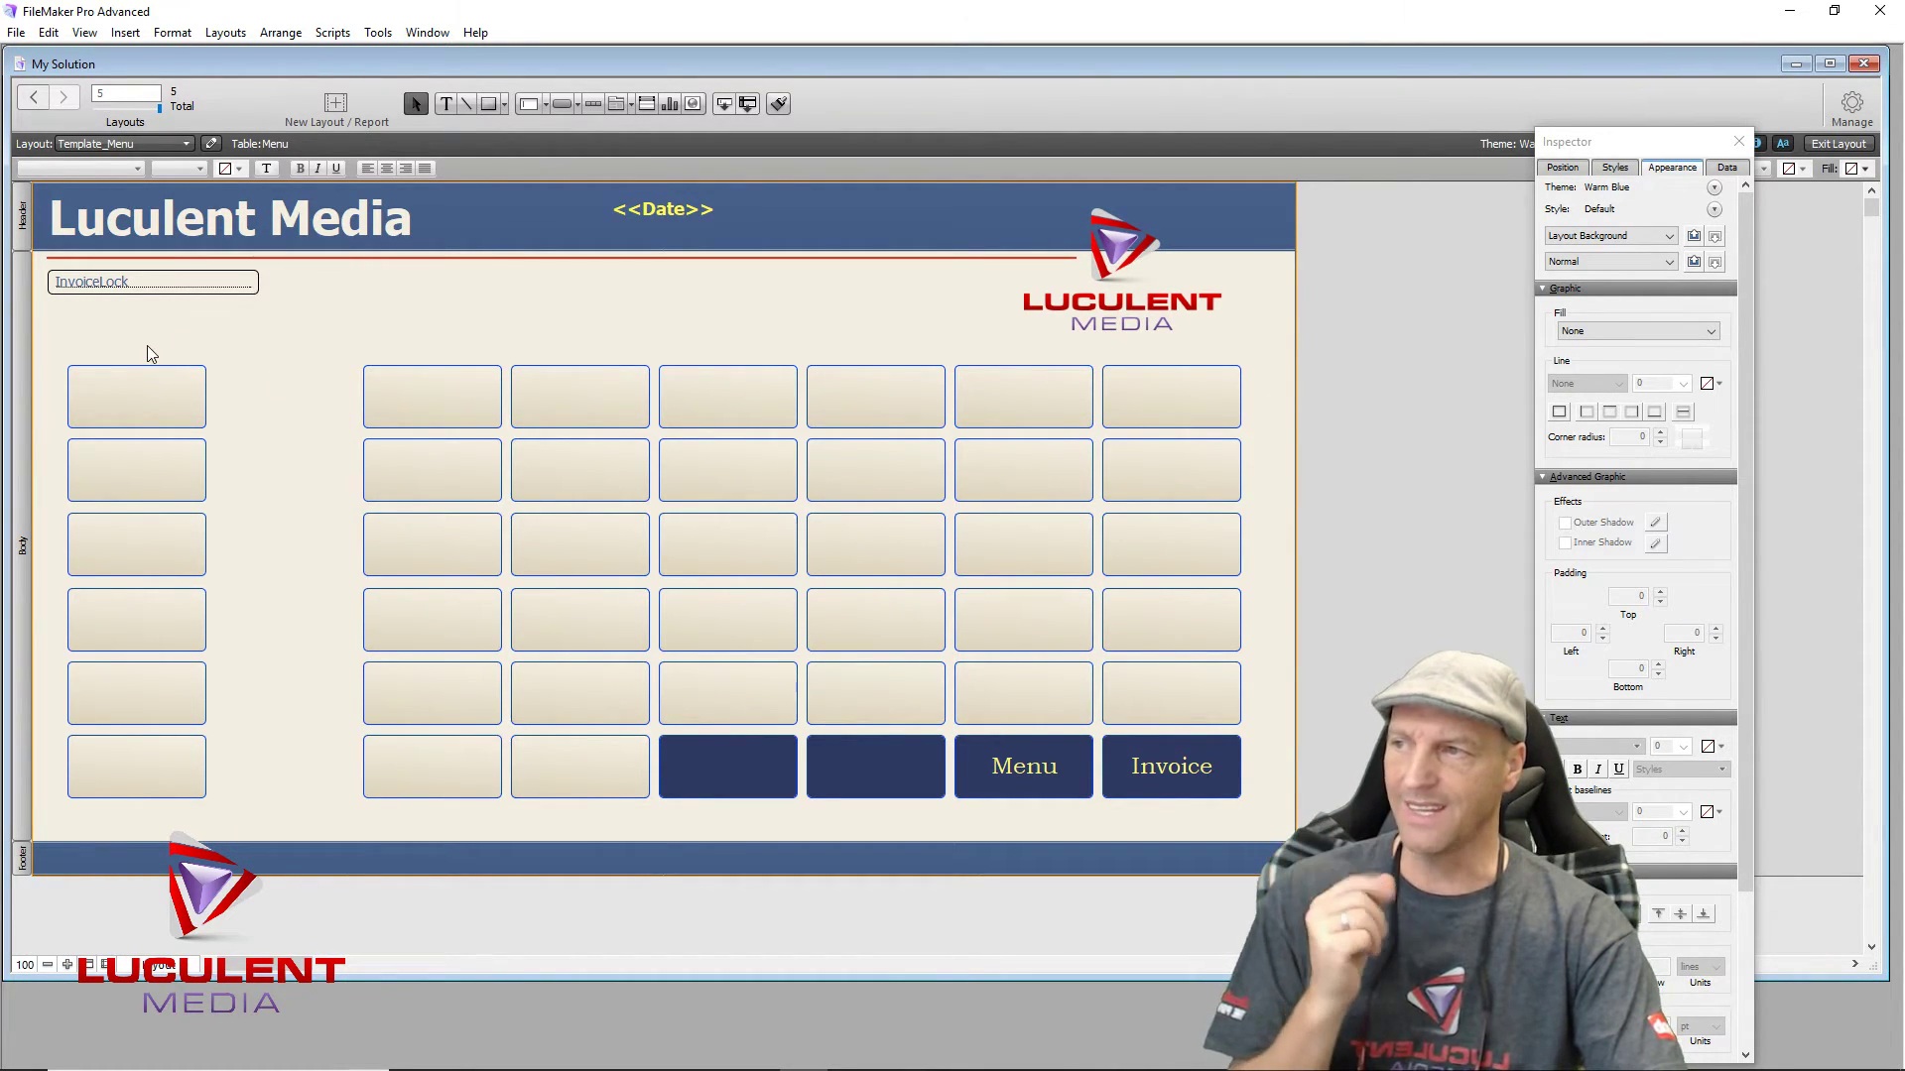
Step: Set the line colour of all six buttons in the separate first column to purple
left_click_drag(148, 354, 184, 802)
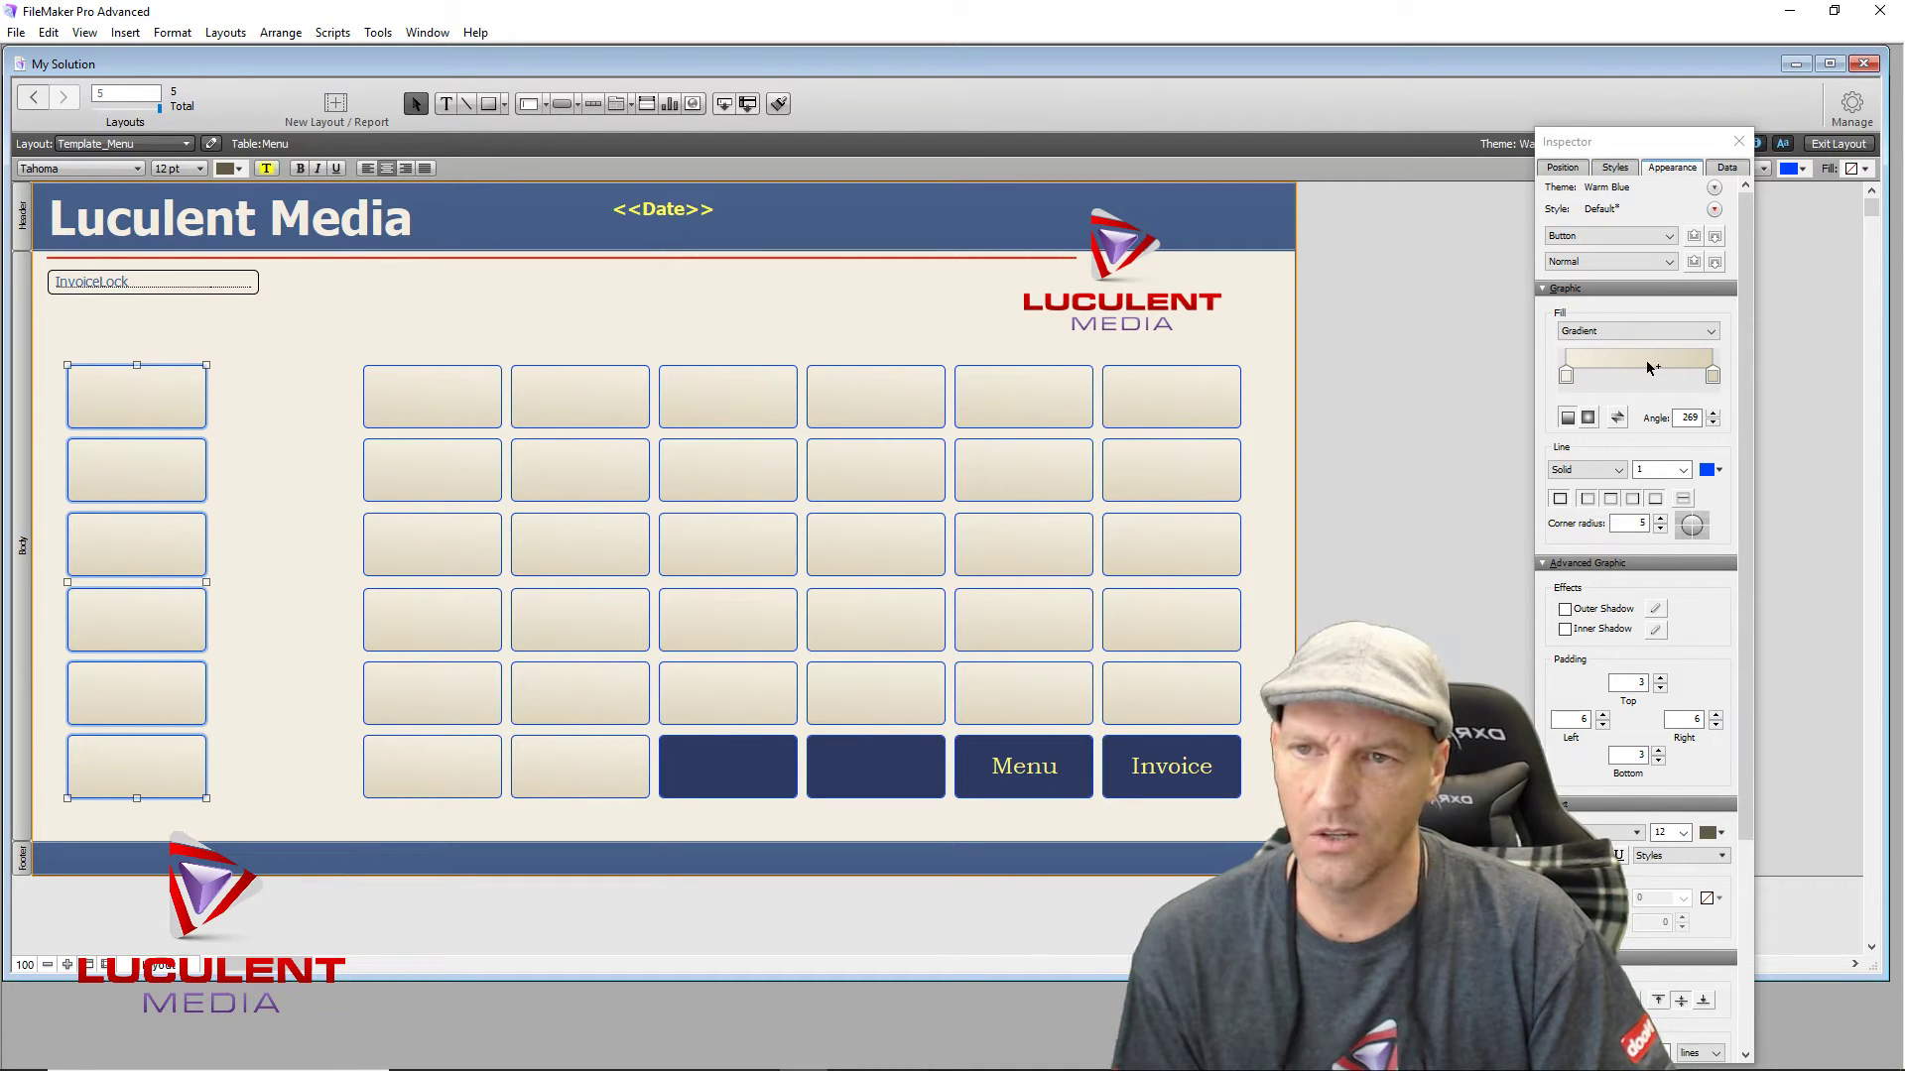
left_click(1727, 472)
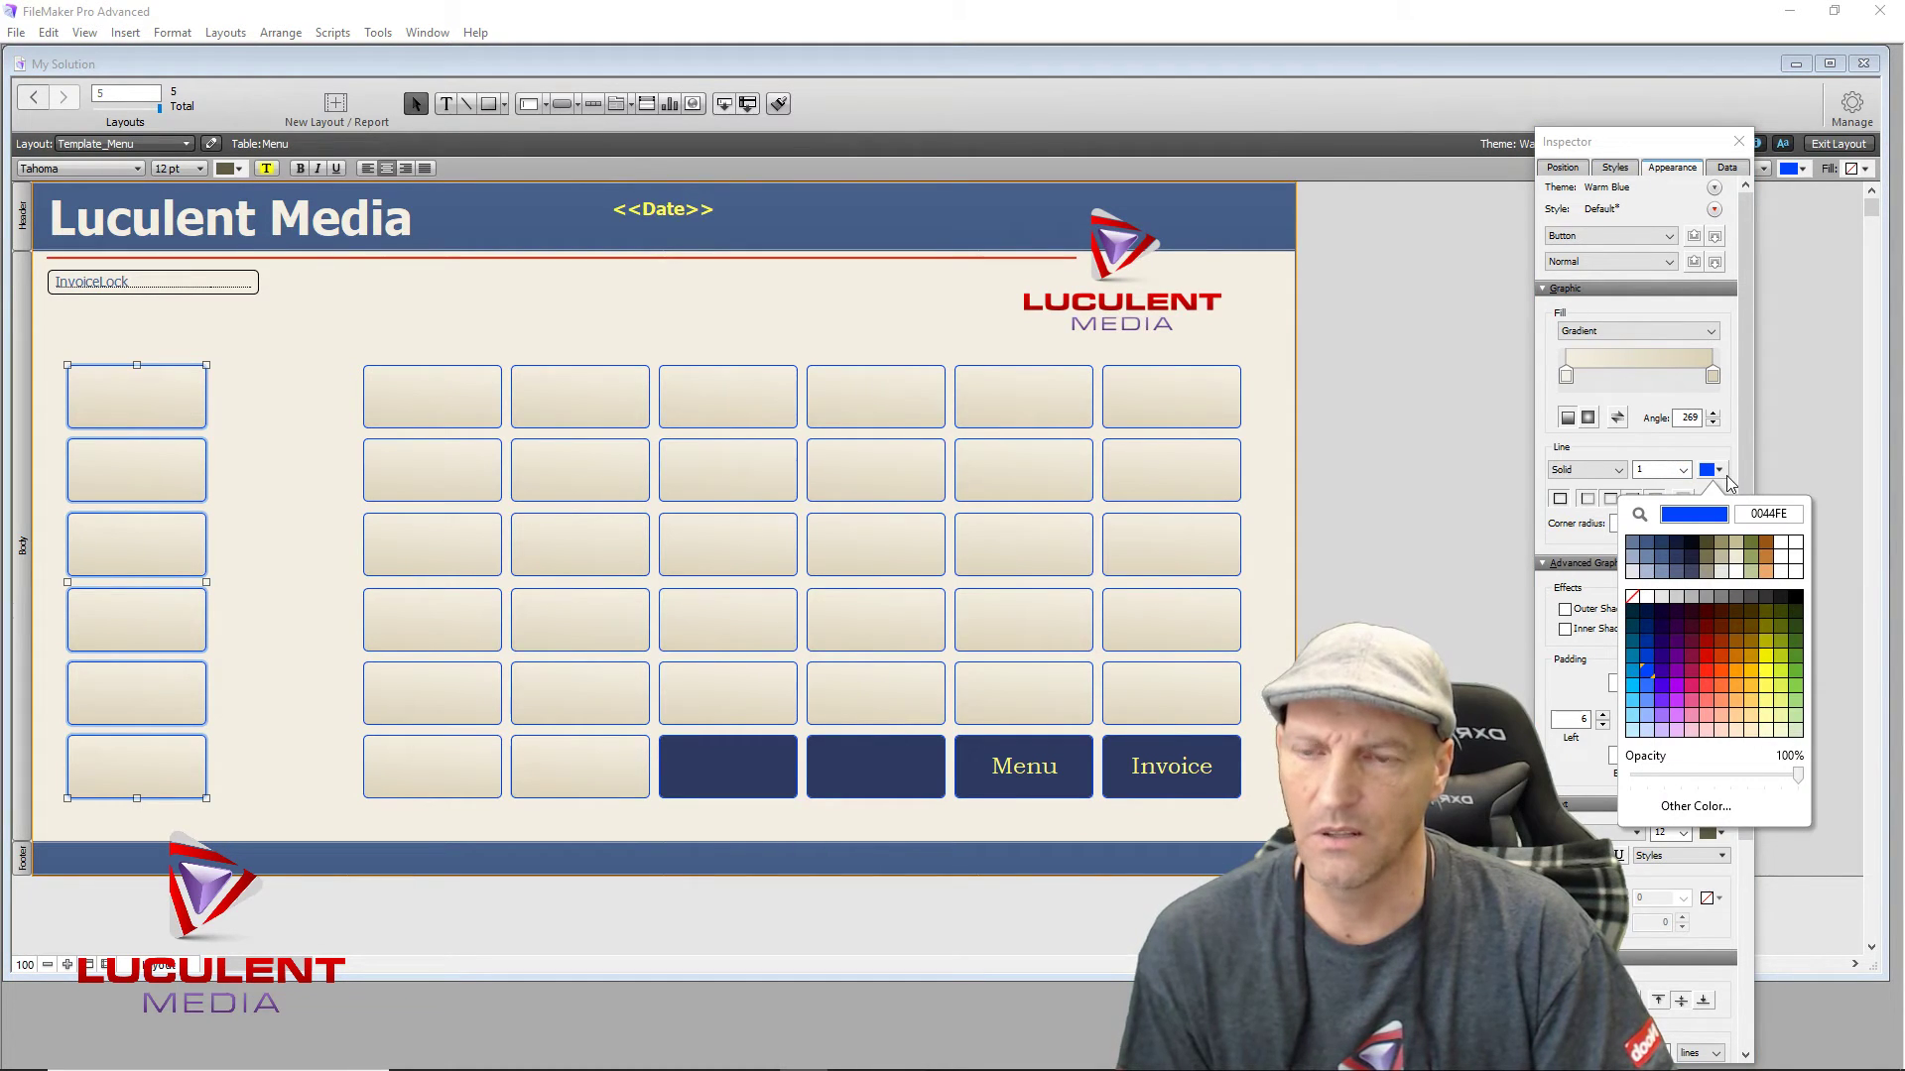
left_click(1677, 673)
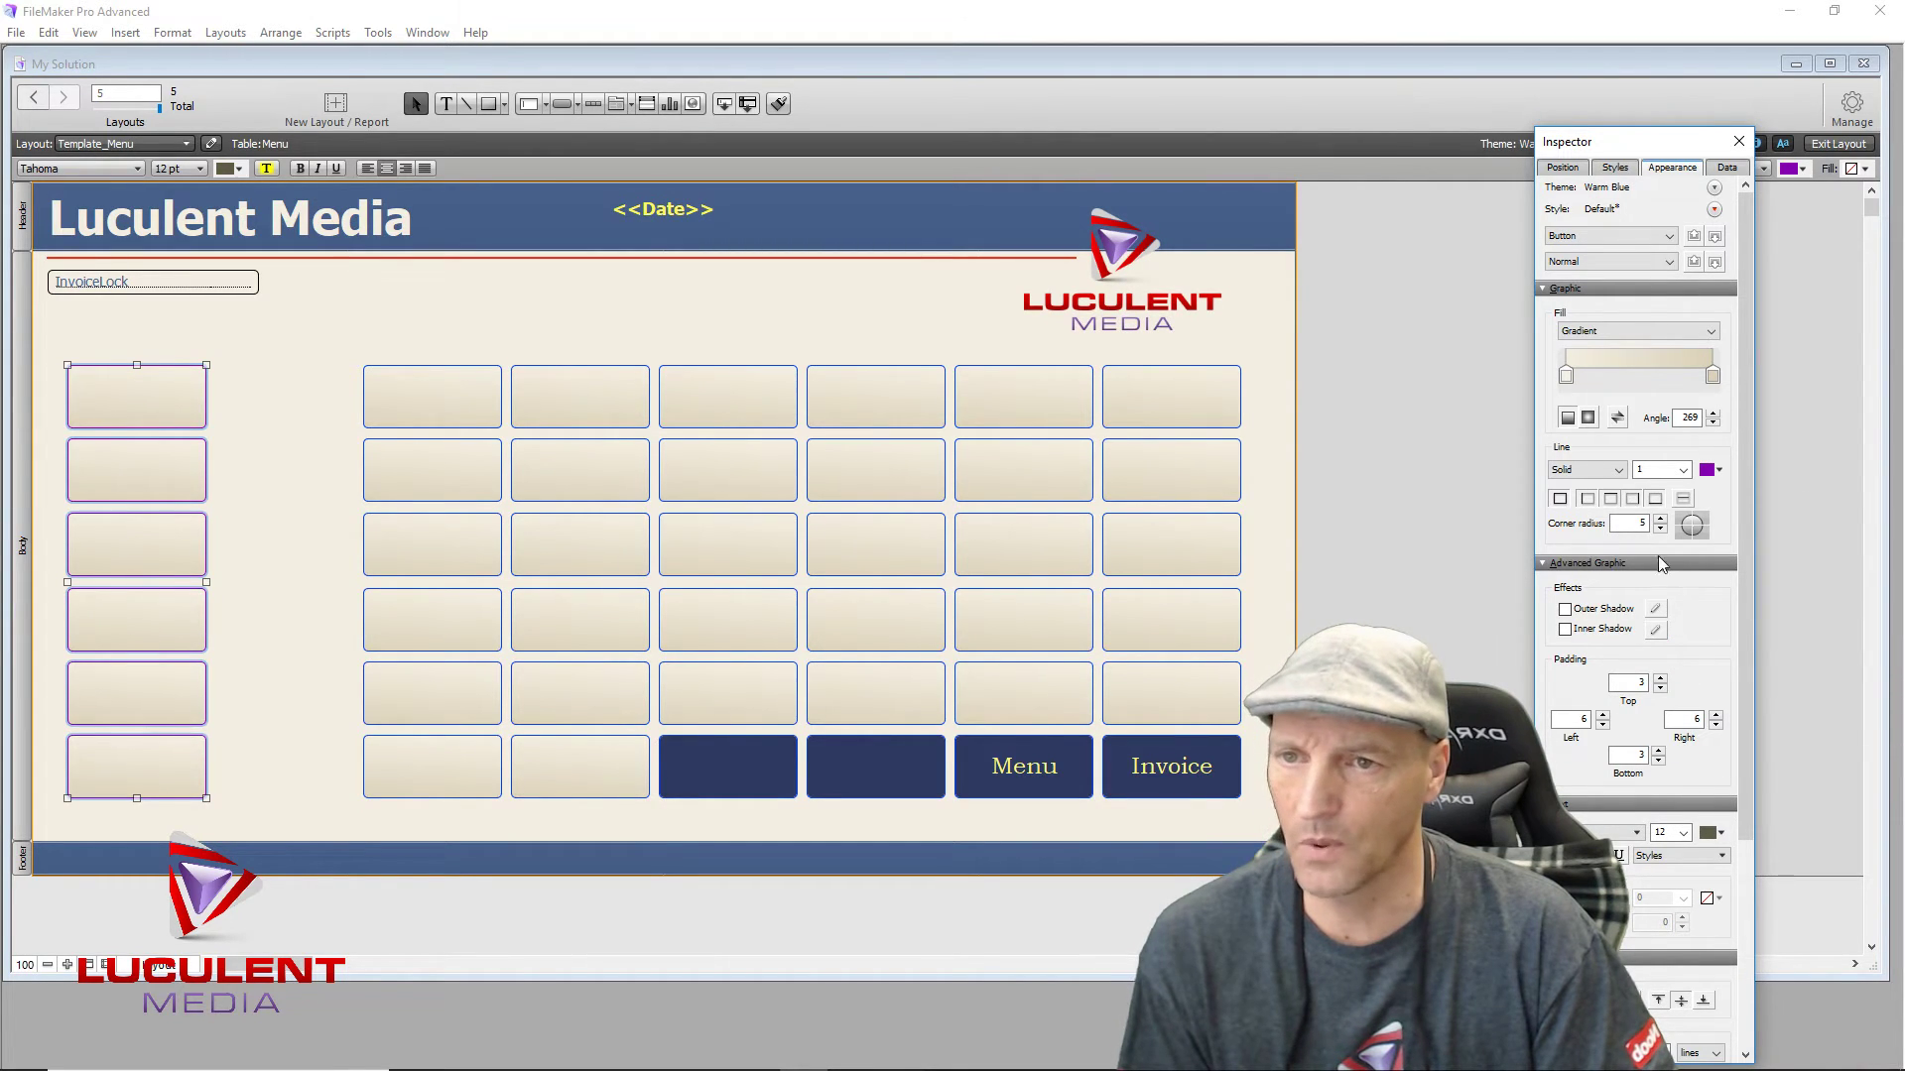
Step: Set the line width of the six purple-outlined buttons in the separate first column to 2
left_click(1683, 474)
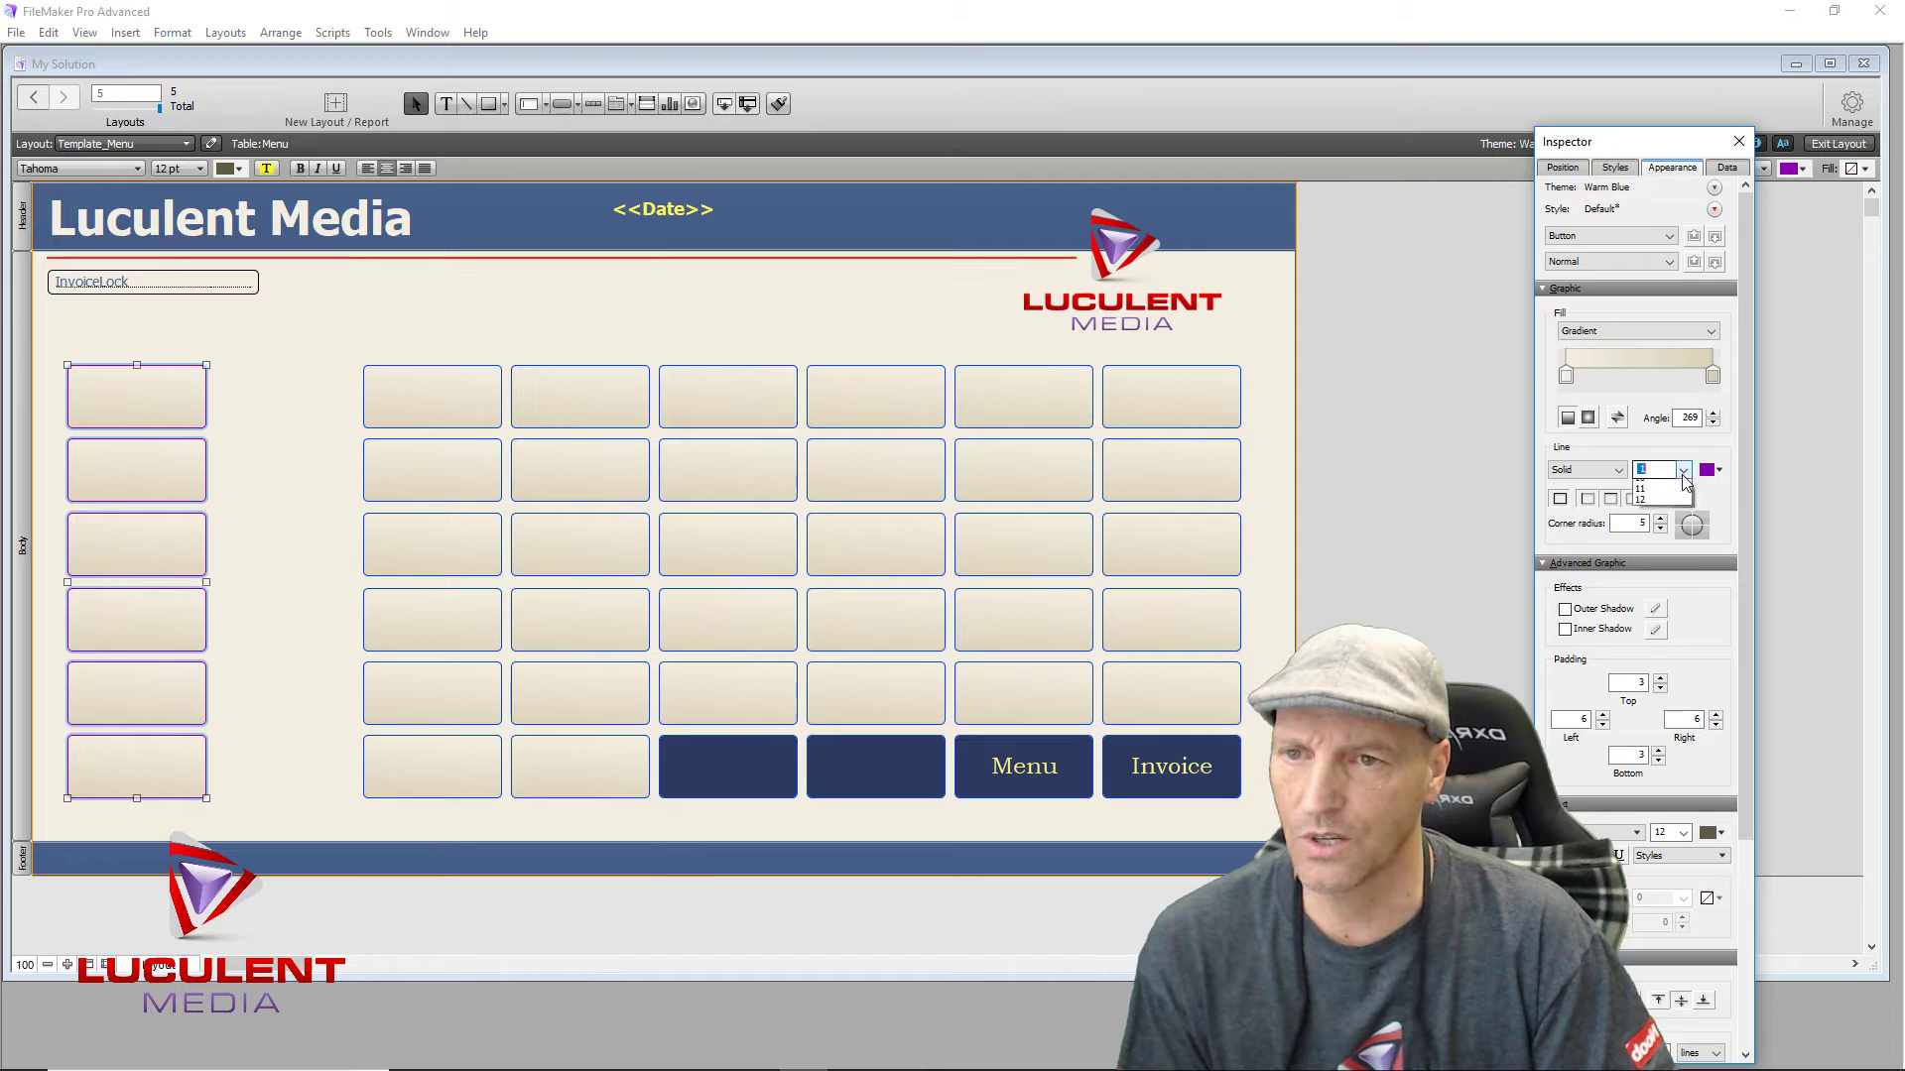
left_click(1684, 472)
left_click(1670, 516)
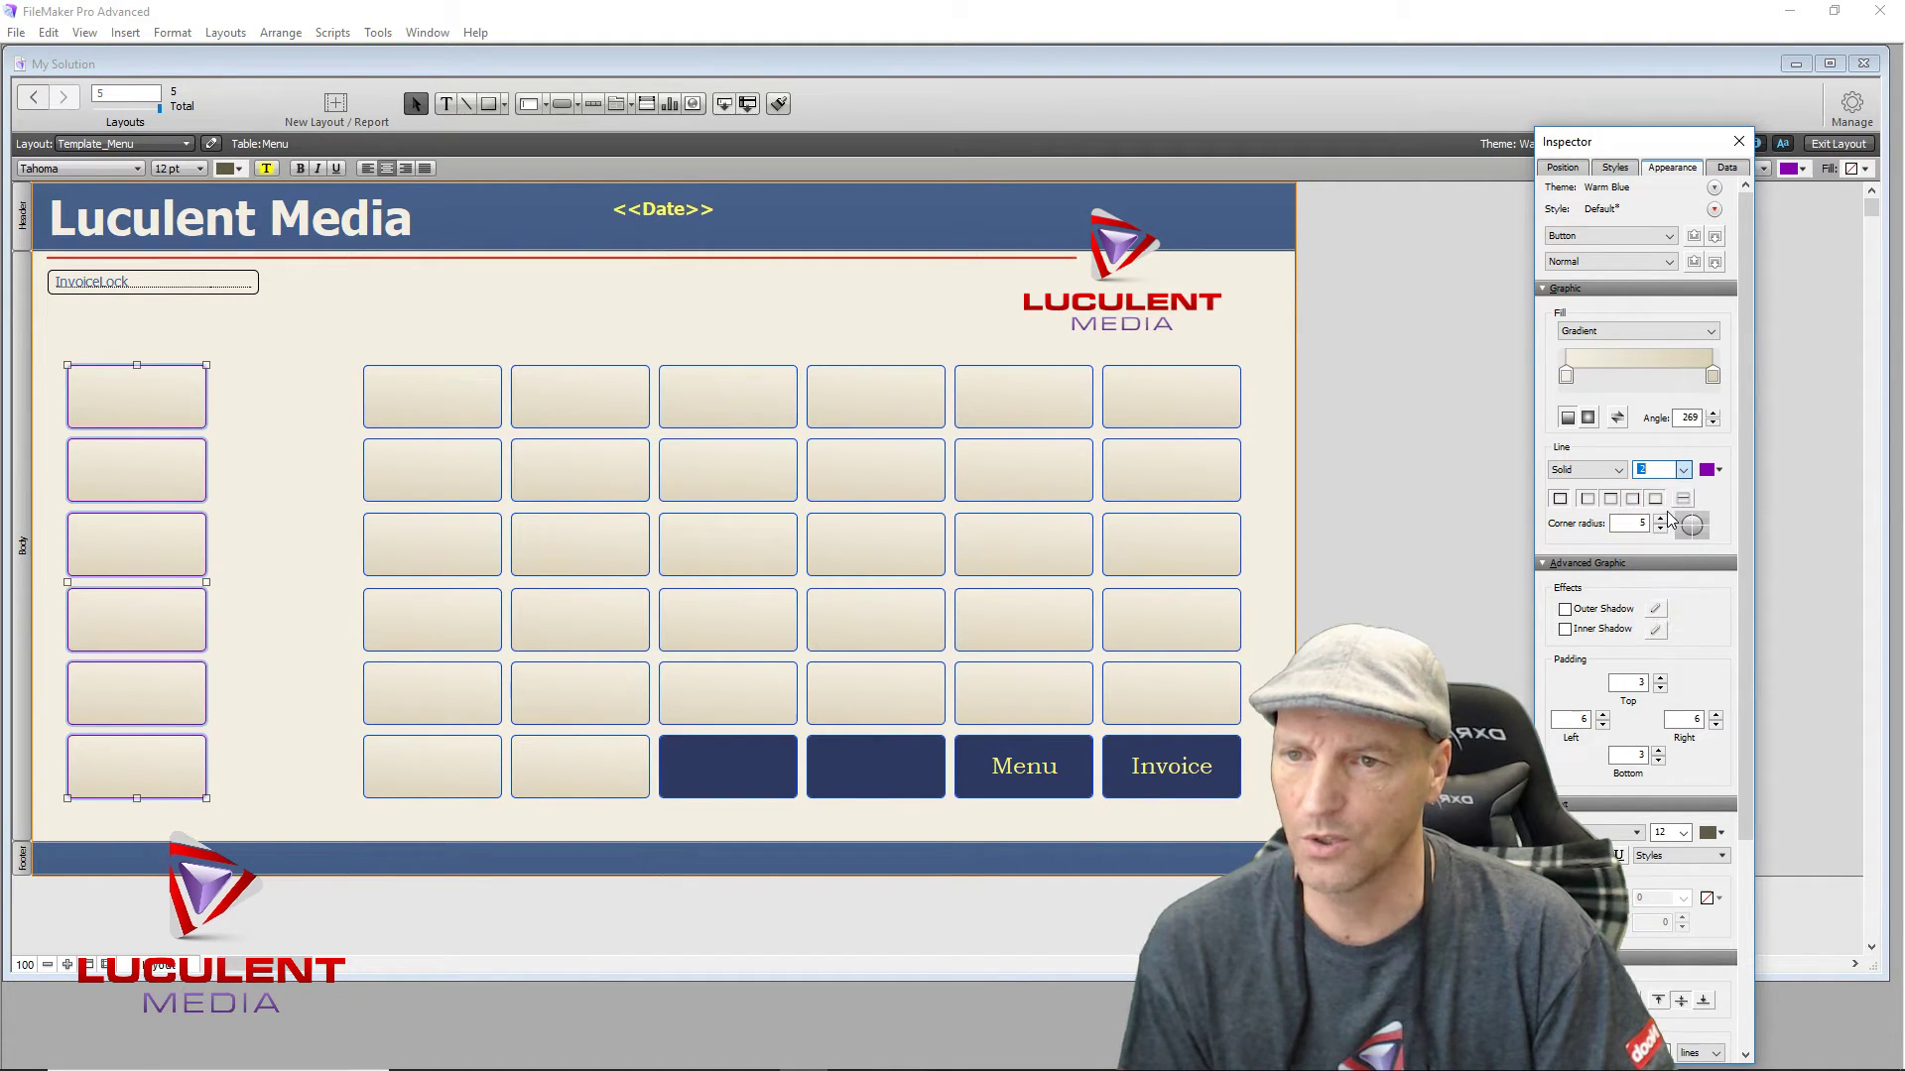
left_click(438, 297)
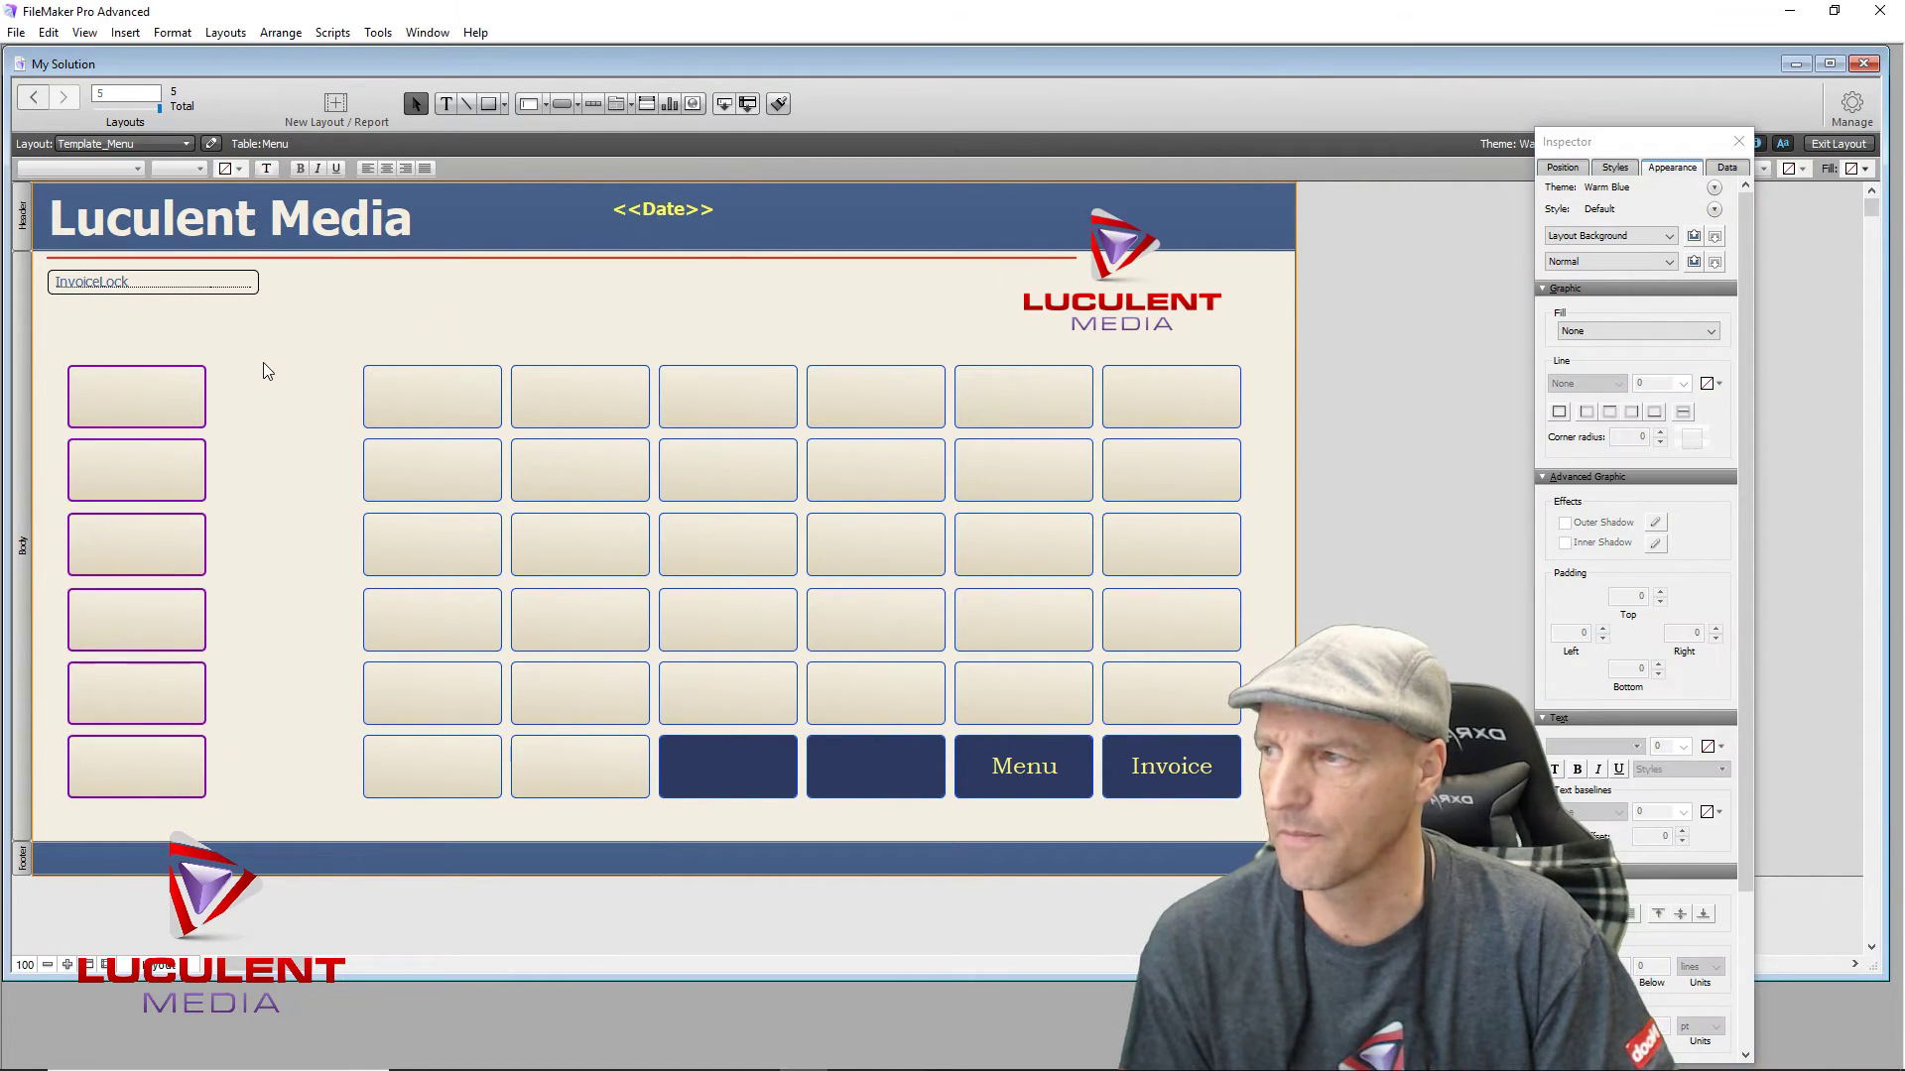
Step: Set the line width of all beige buttons in the main grid to 2, including the two in its last row
left_click_drag(268, 361, 1280, 716)
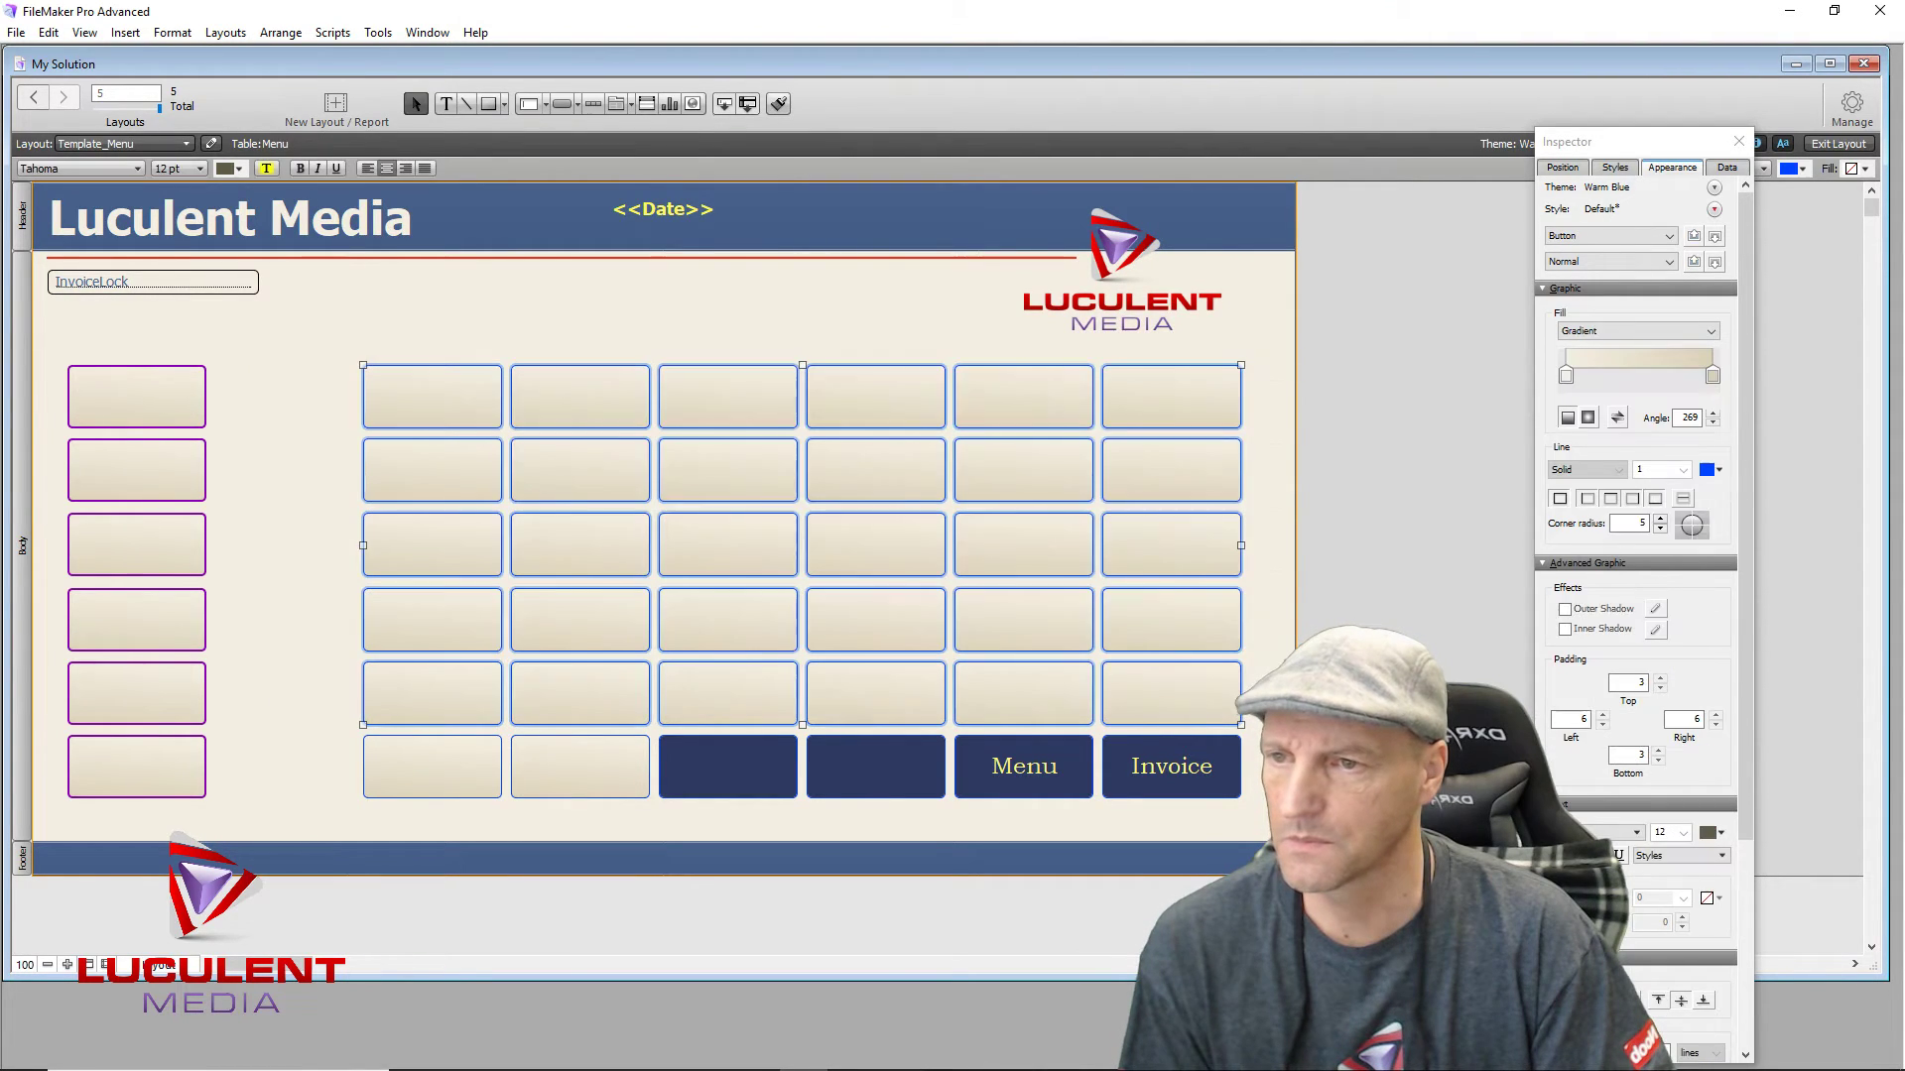
left_click(1683, 470)
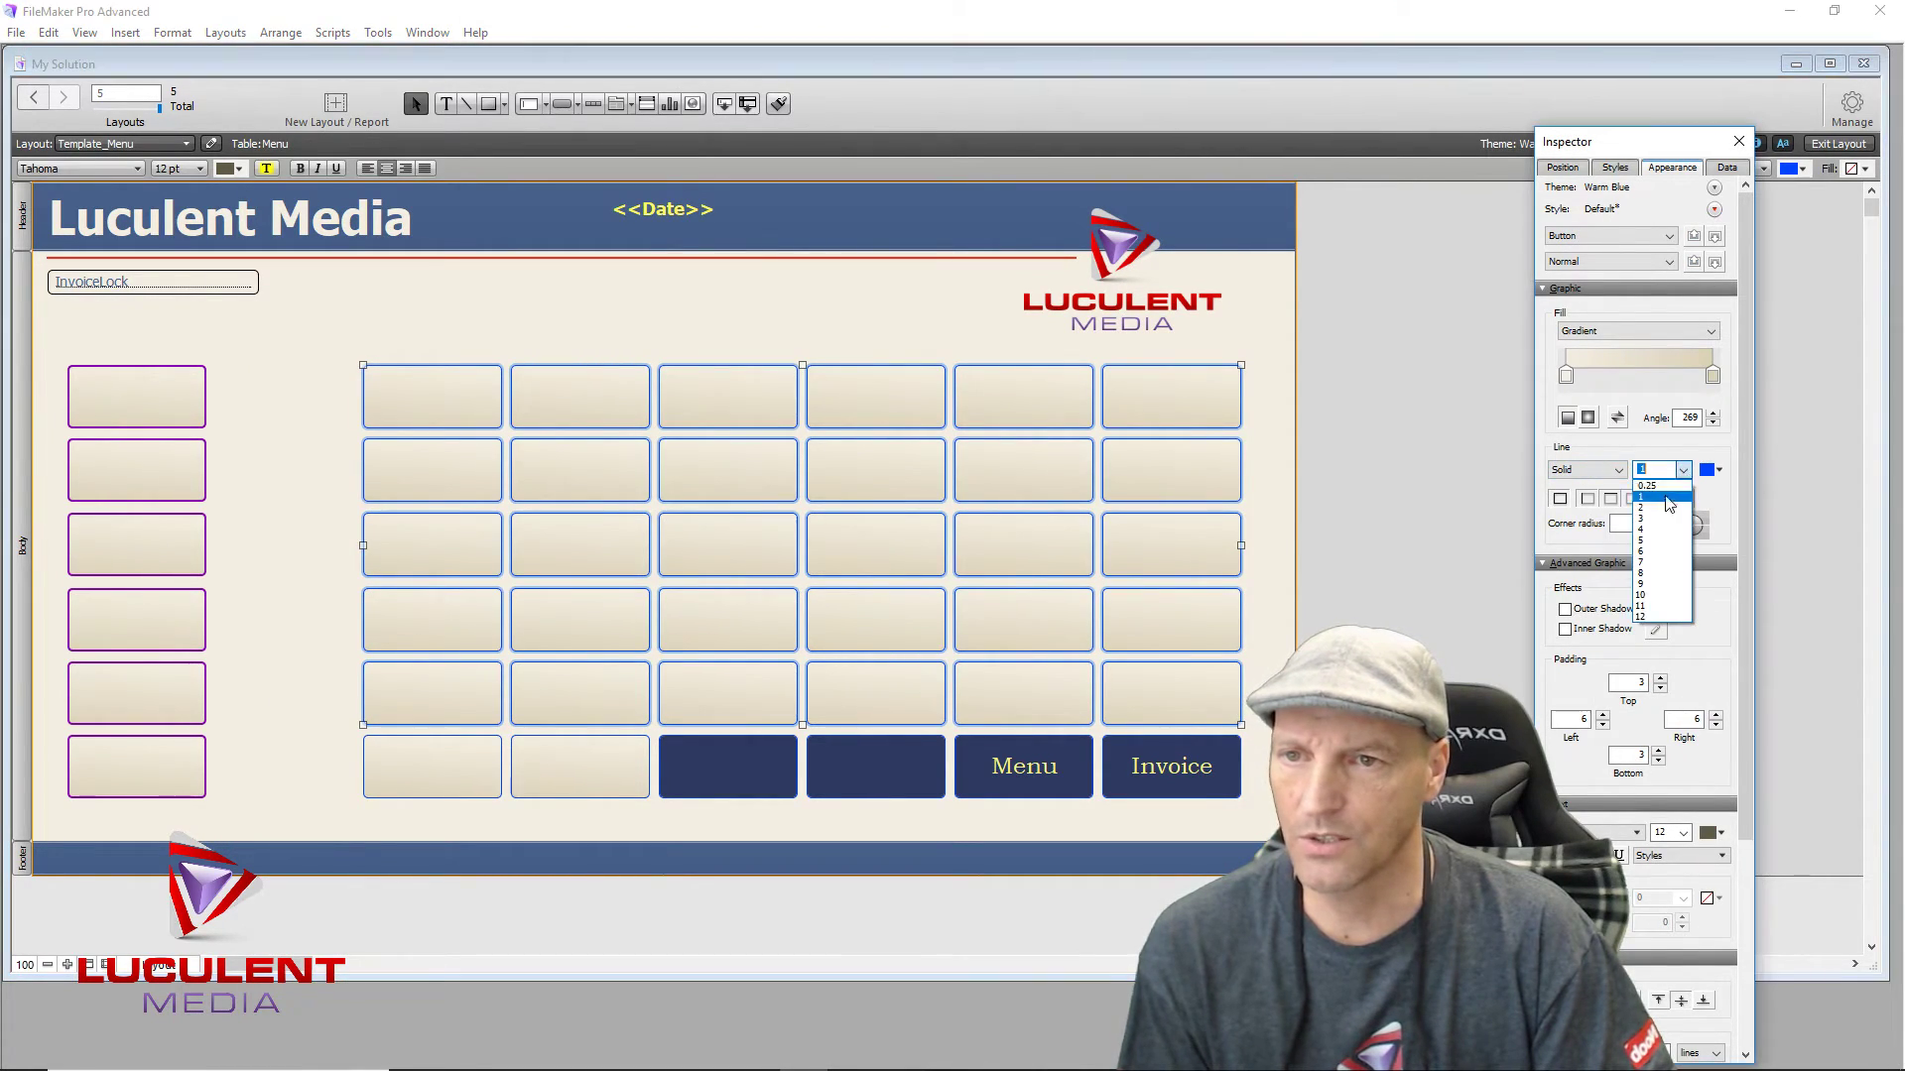
left_click(1664, 507)
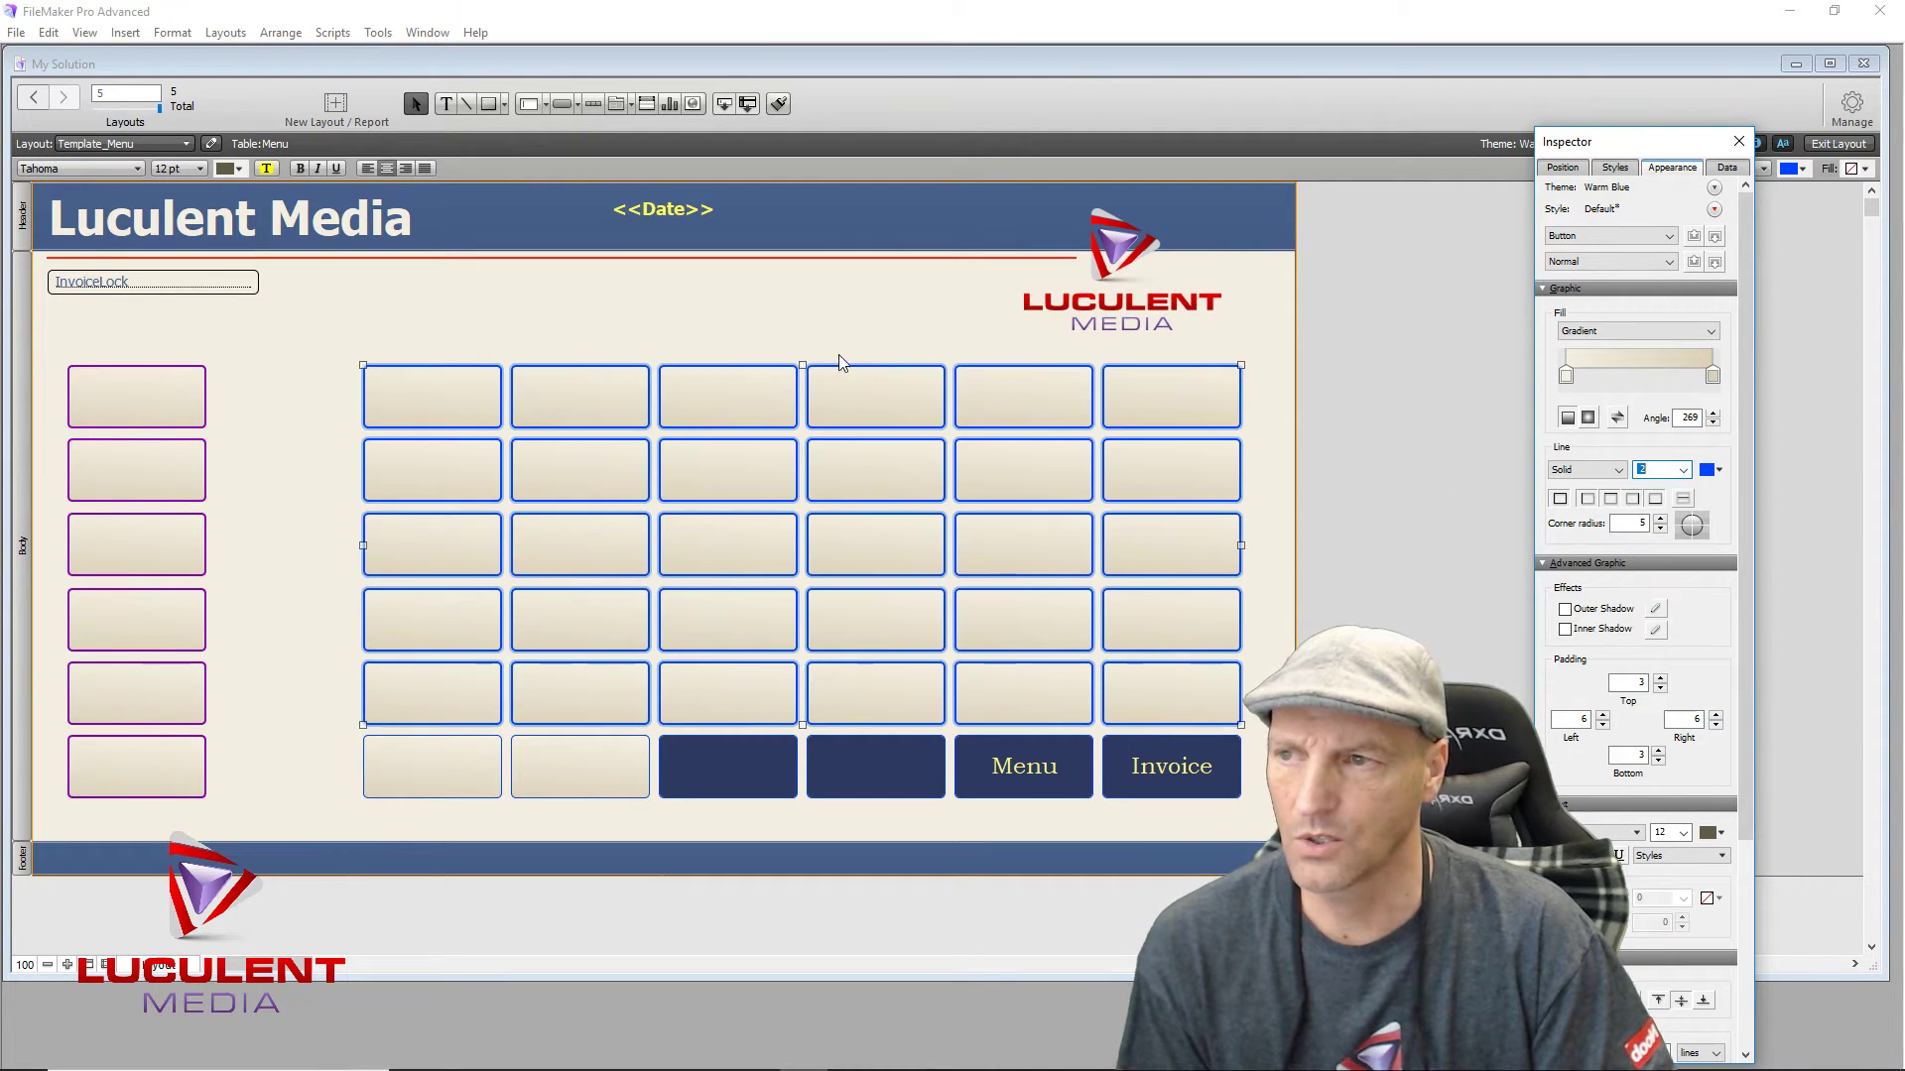
left_click(789, 322)
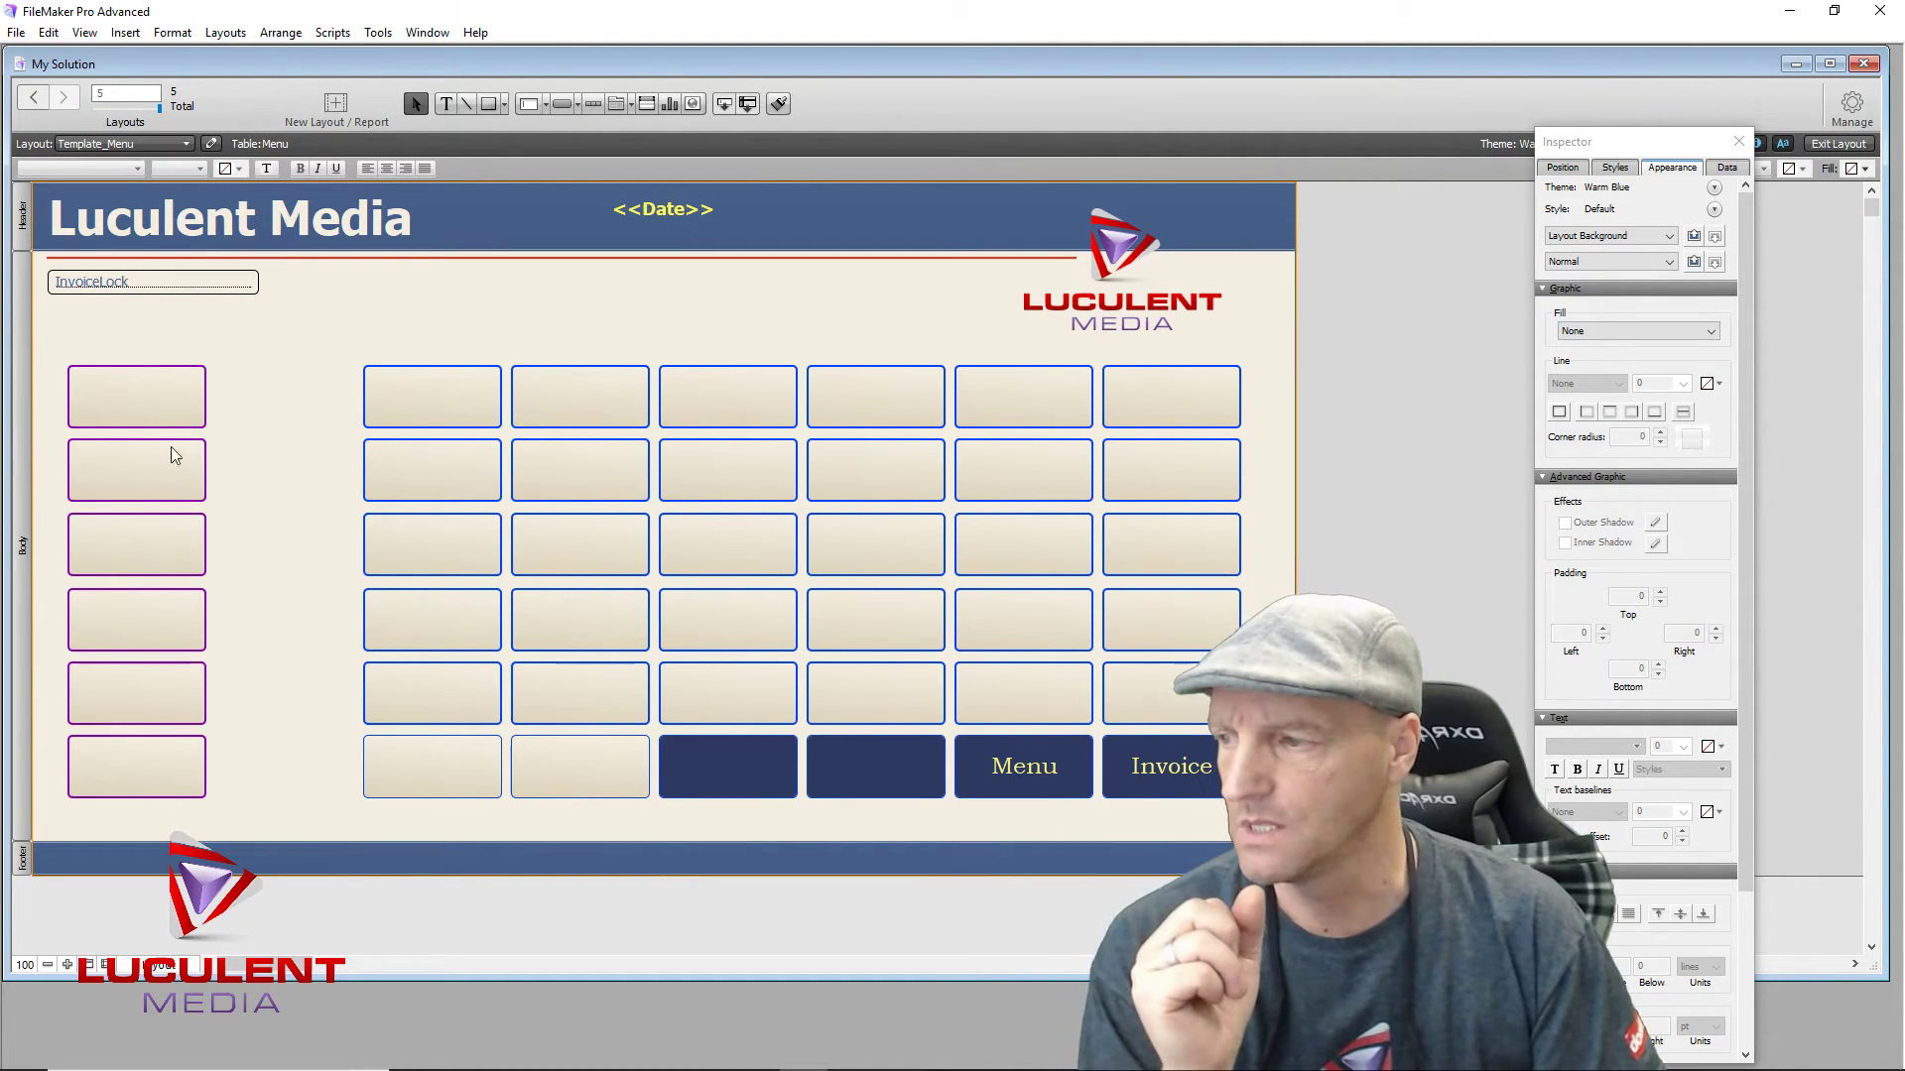
left_click_drag(345, 730, 660, 823)
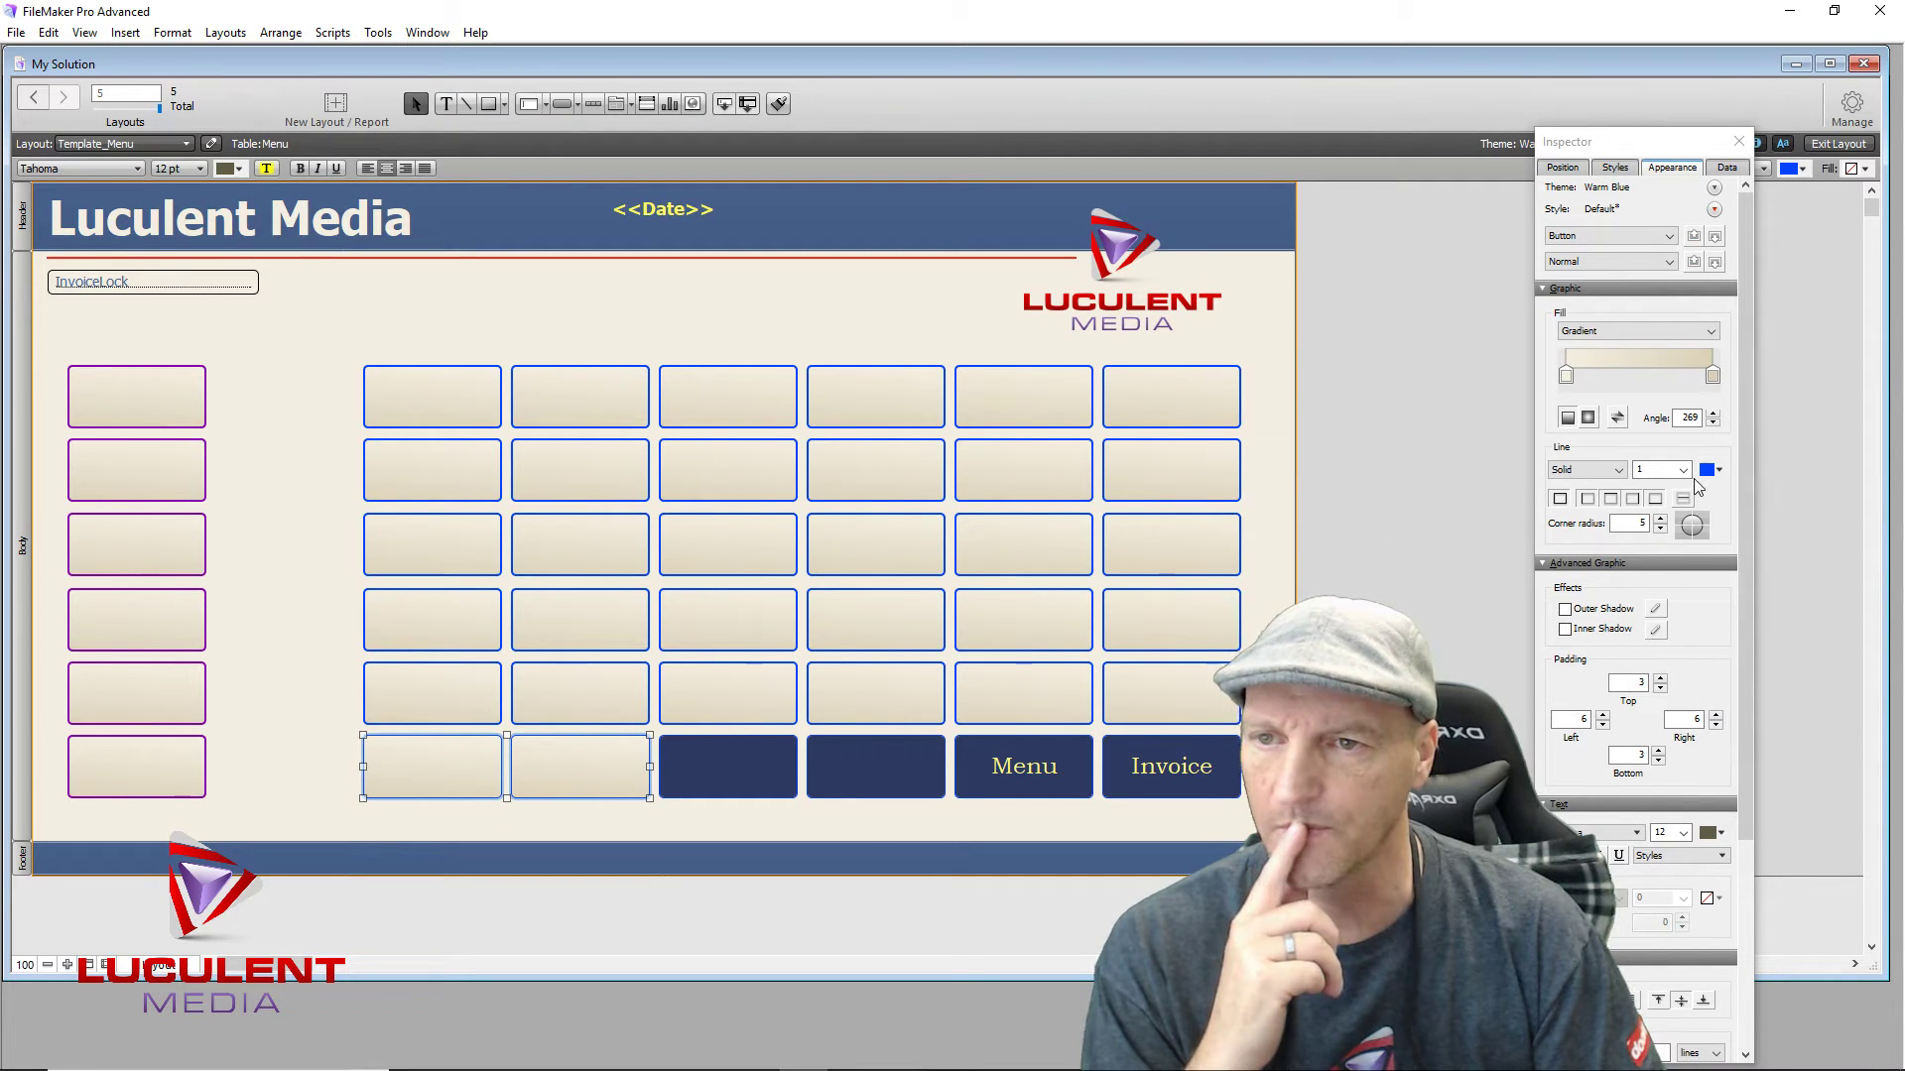
left_click(1684, 471)
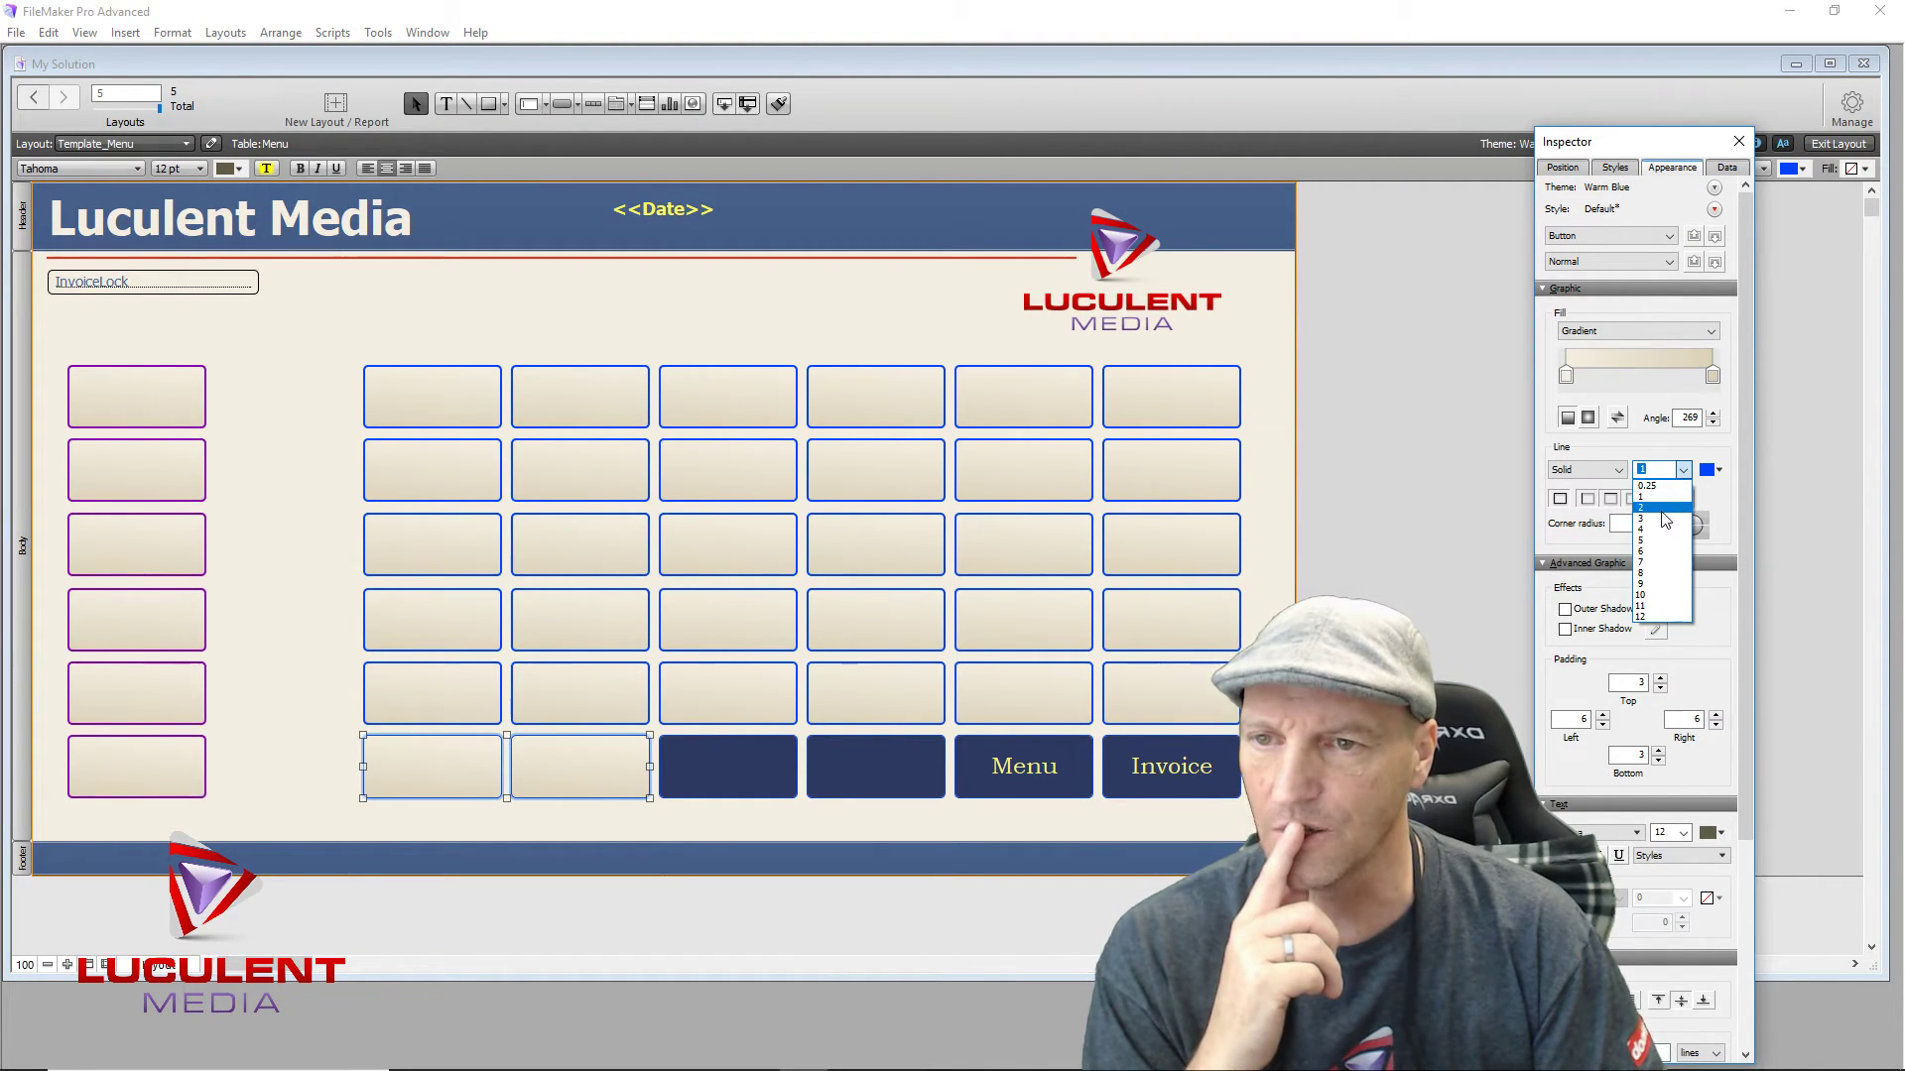
left_click(1664, 509)
left_click(253, 492)
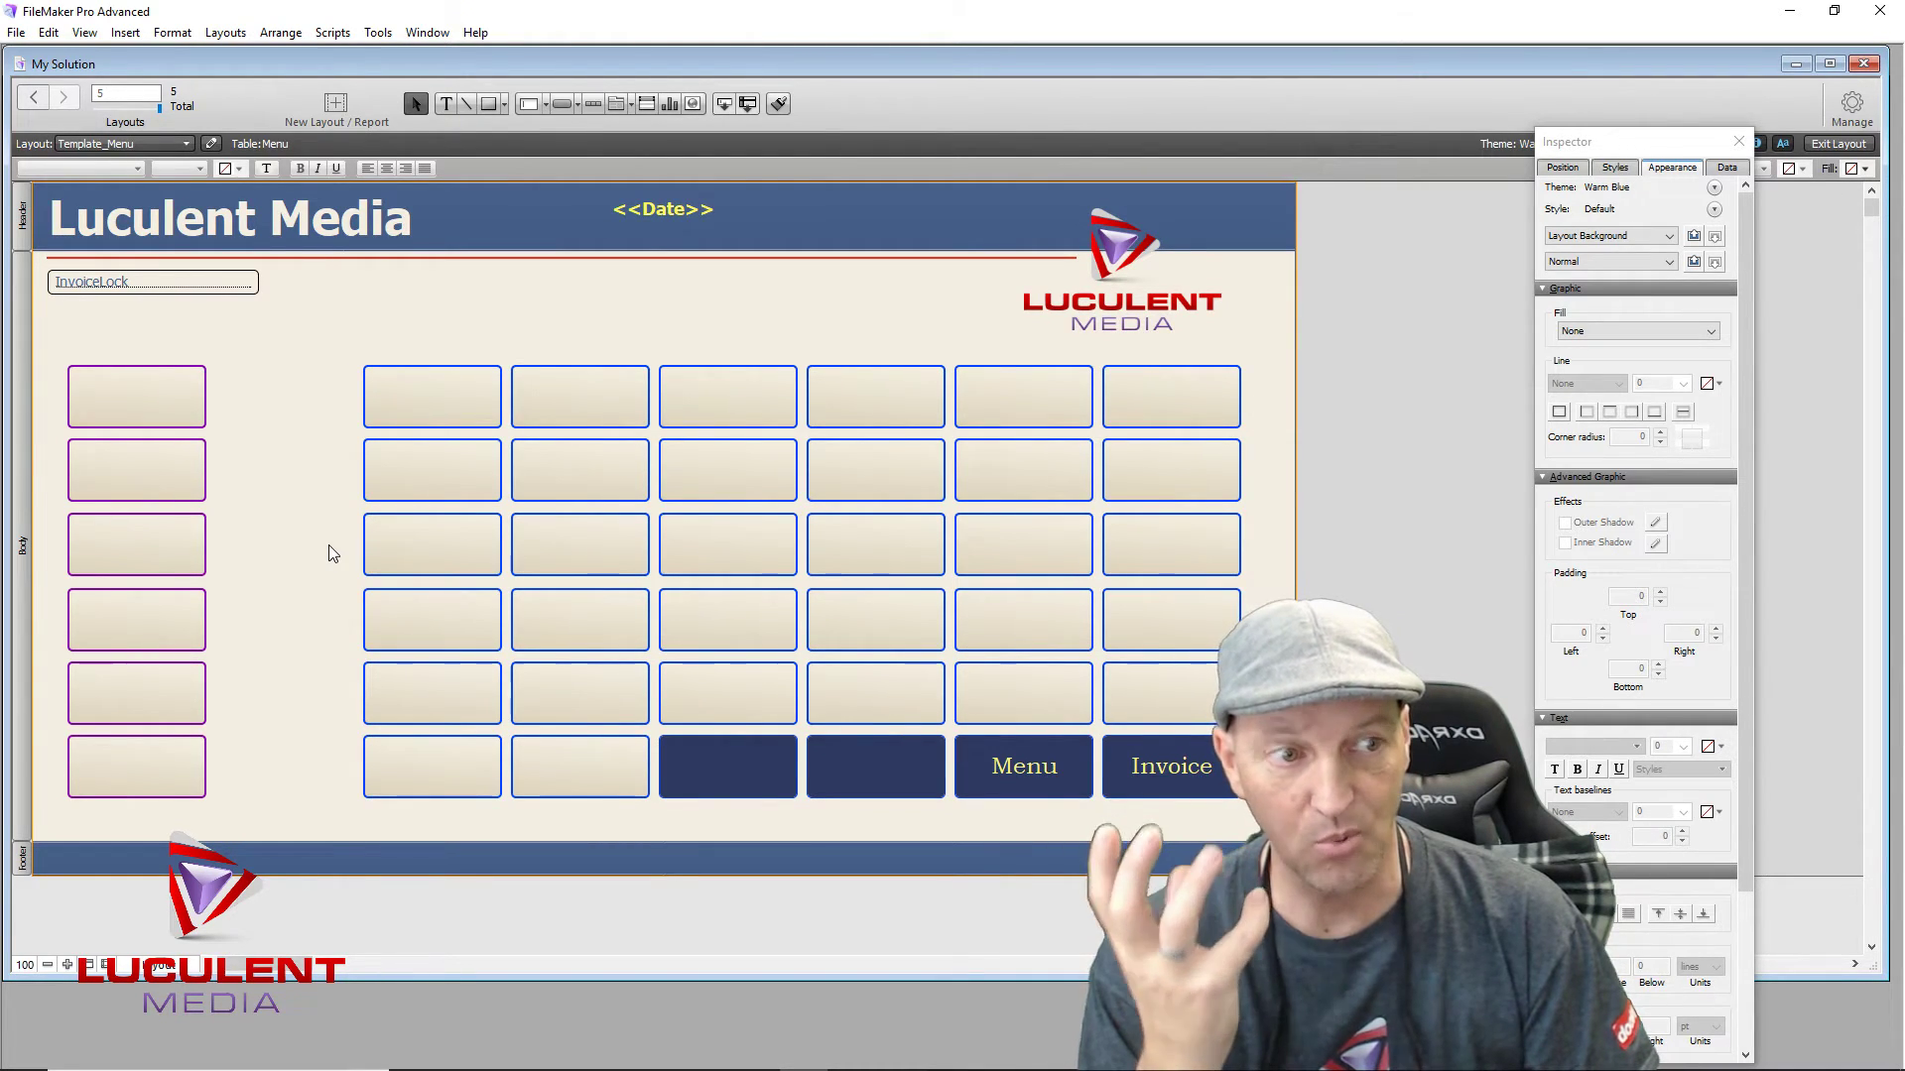
Step: Set the line colour of all beige buttons in the main grid to dark navy from the theme colours
left_click_drag(302, 390, 1246, 711)
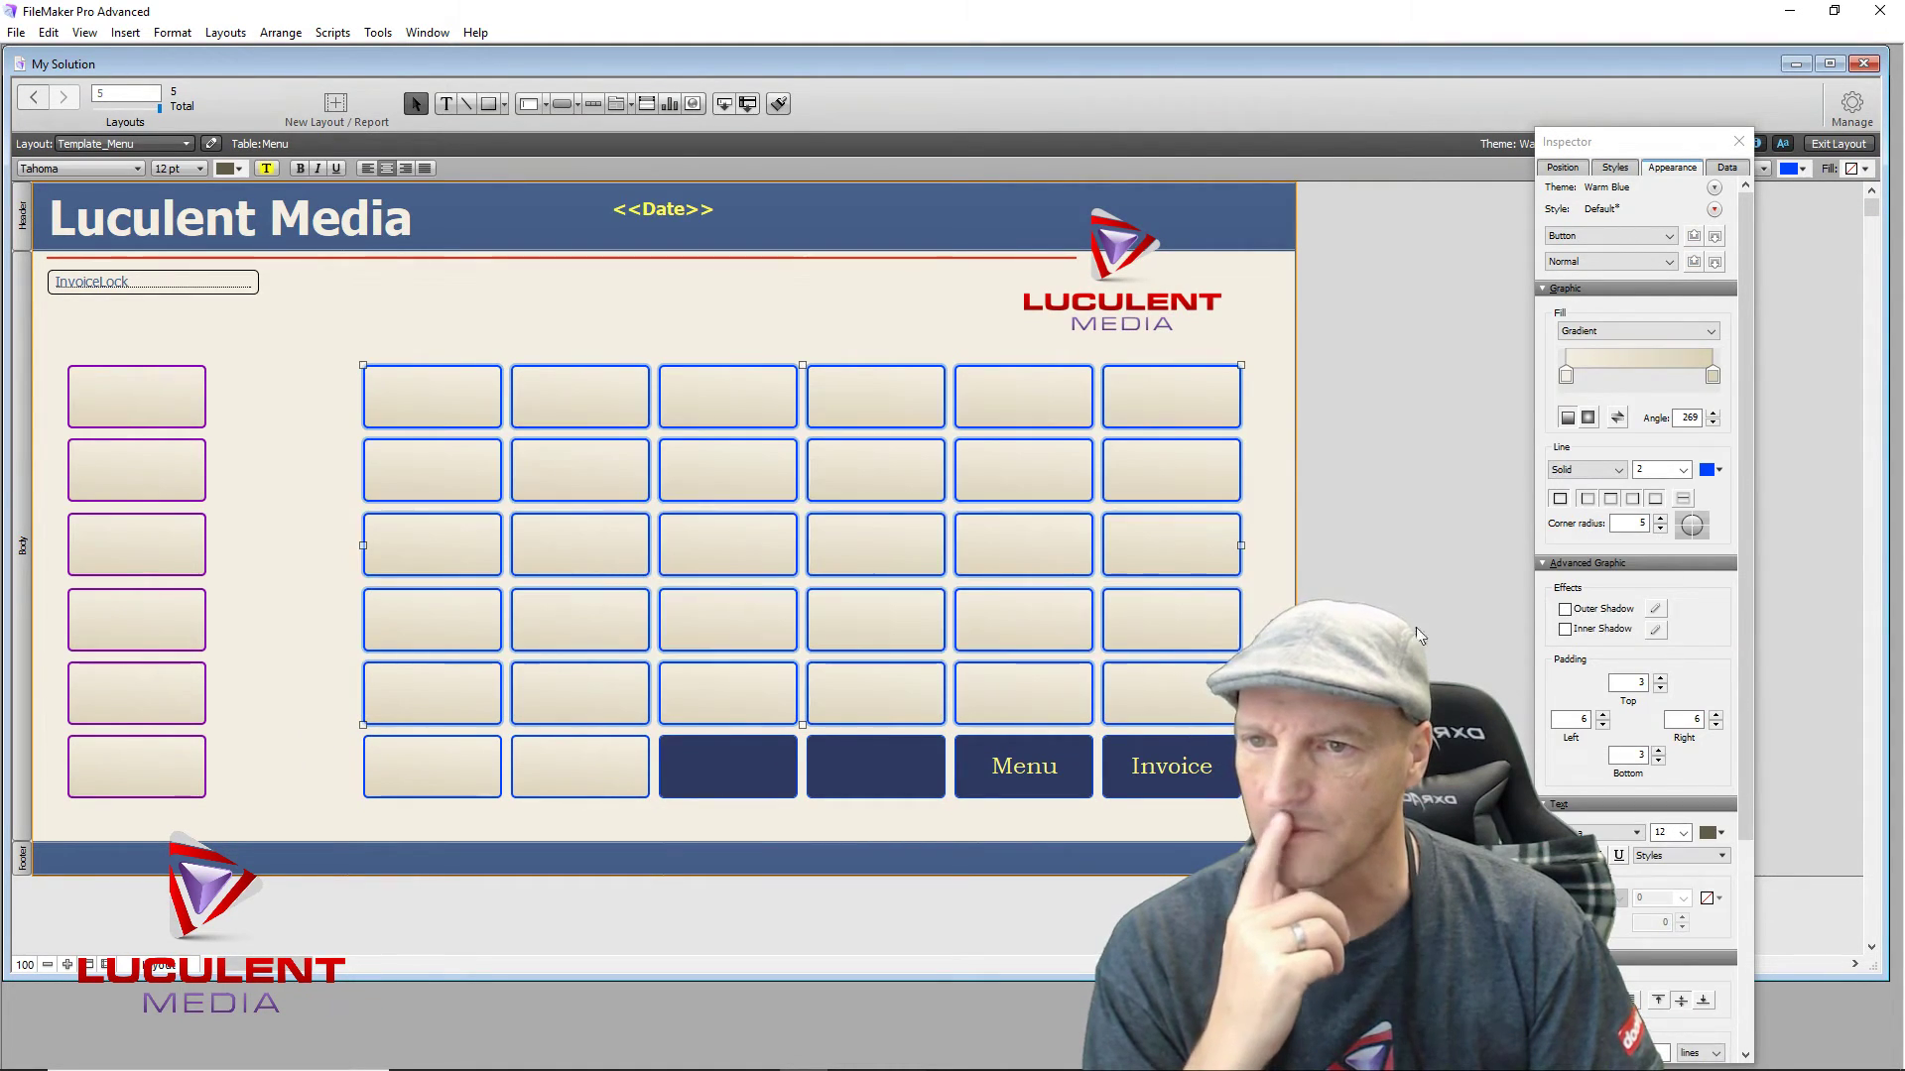
left_click(1721, 476)
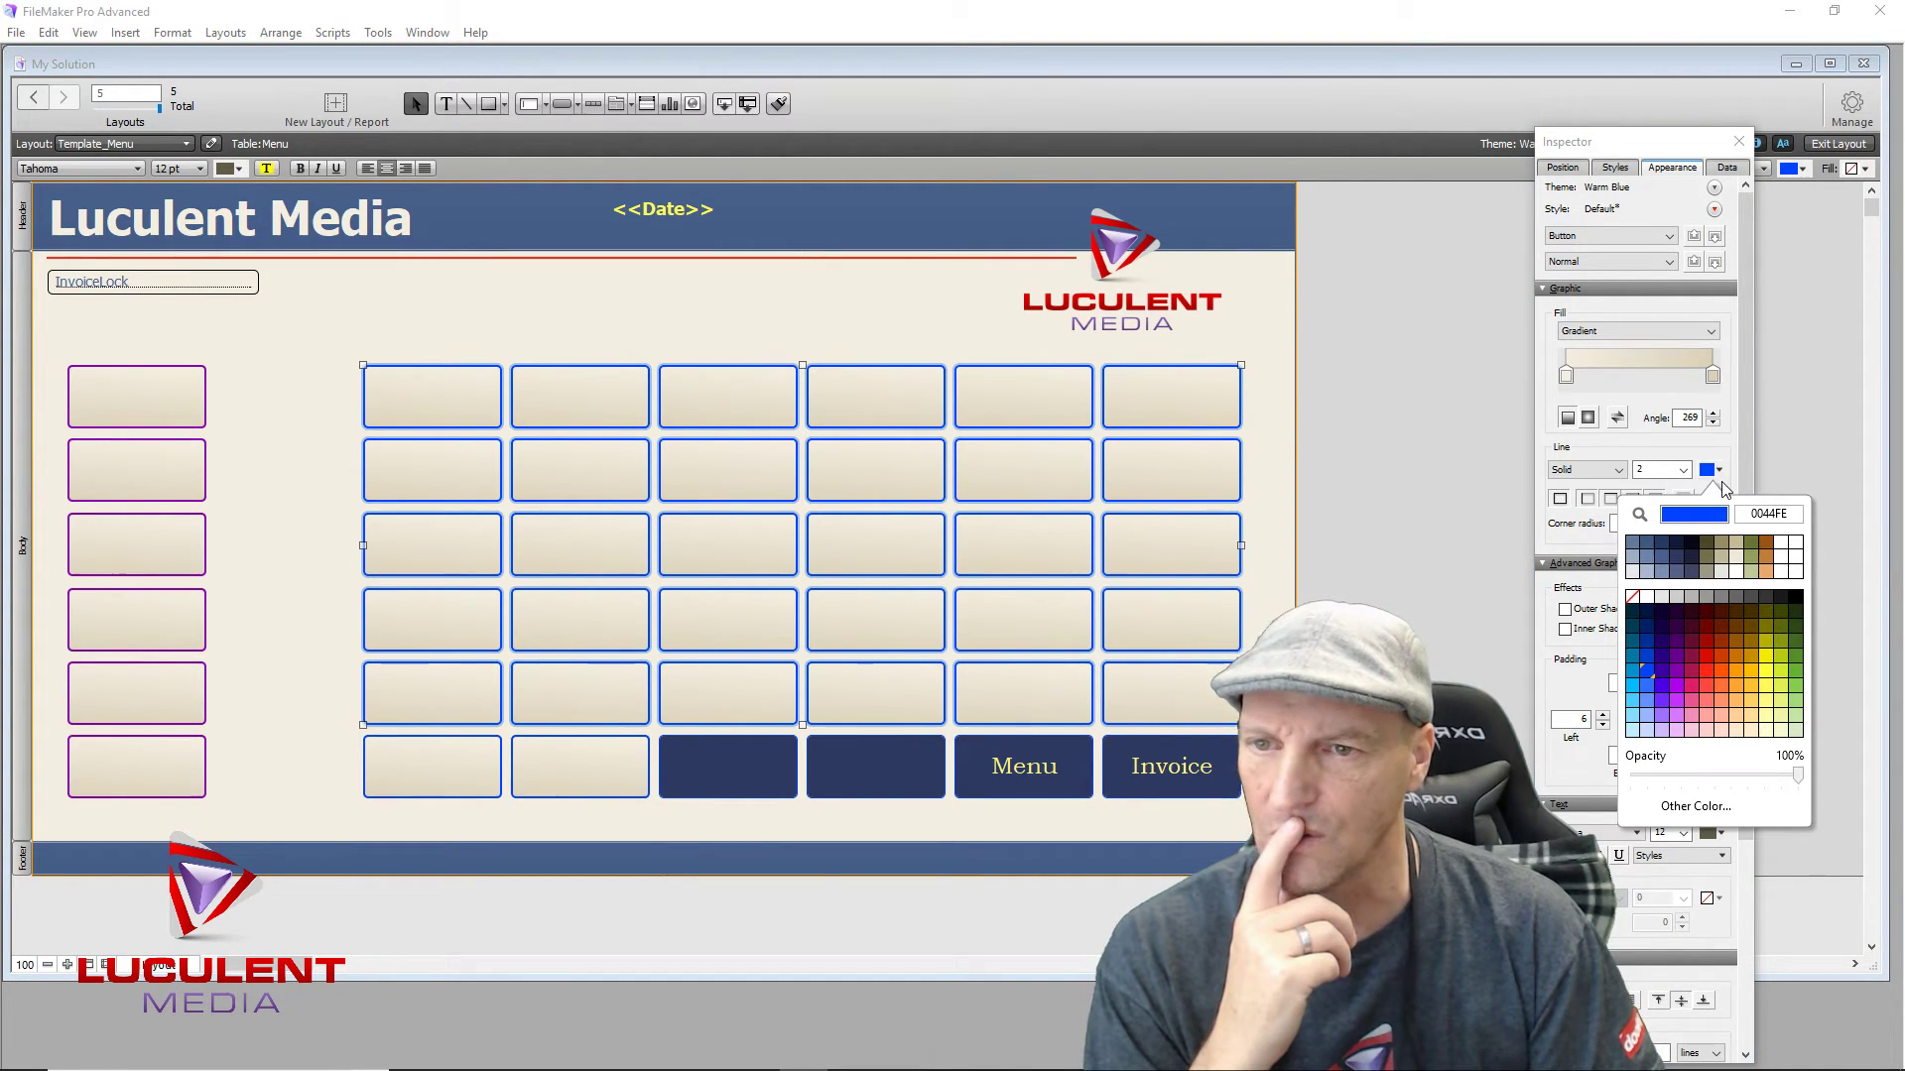
left_click(1693, 573)
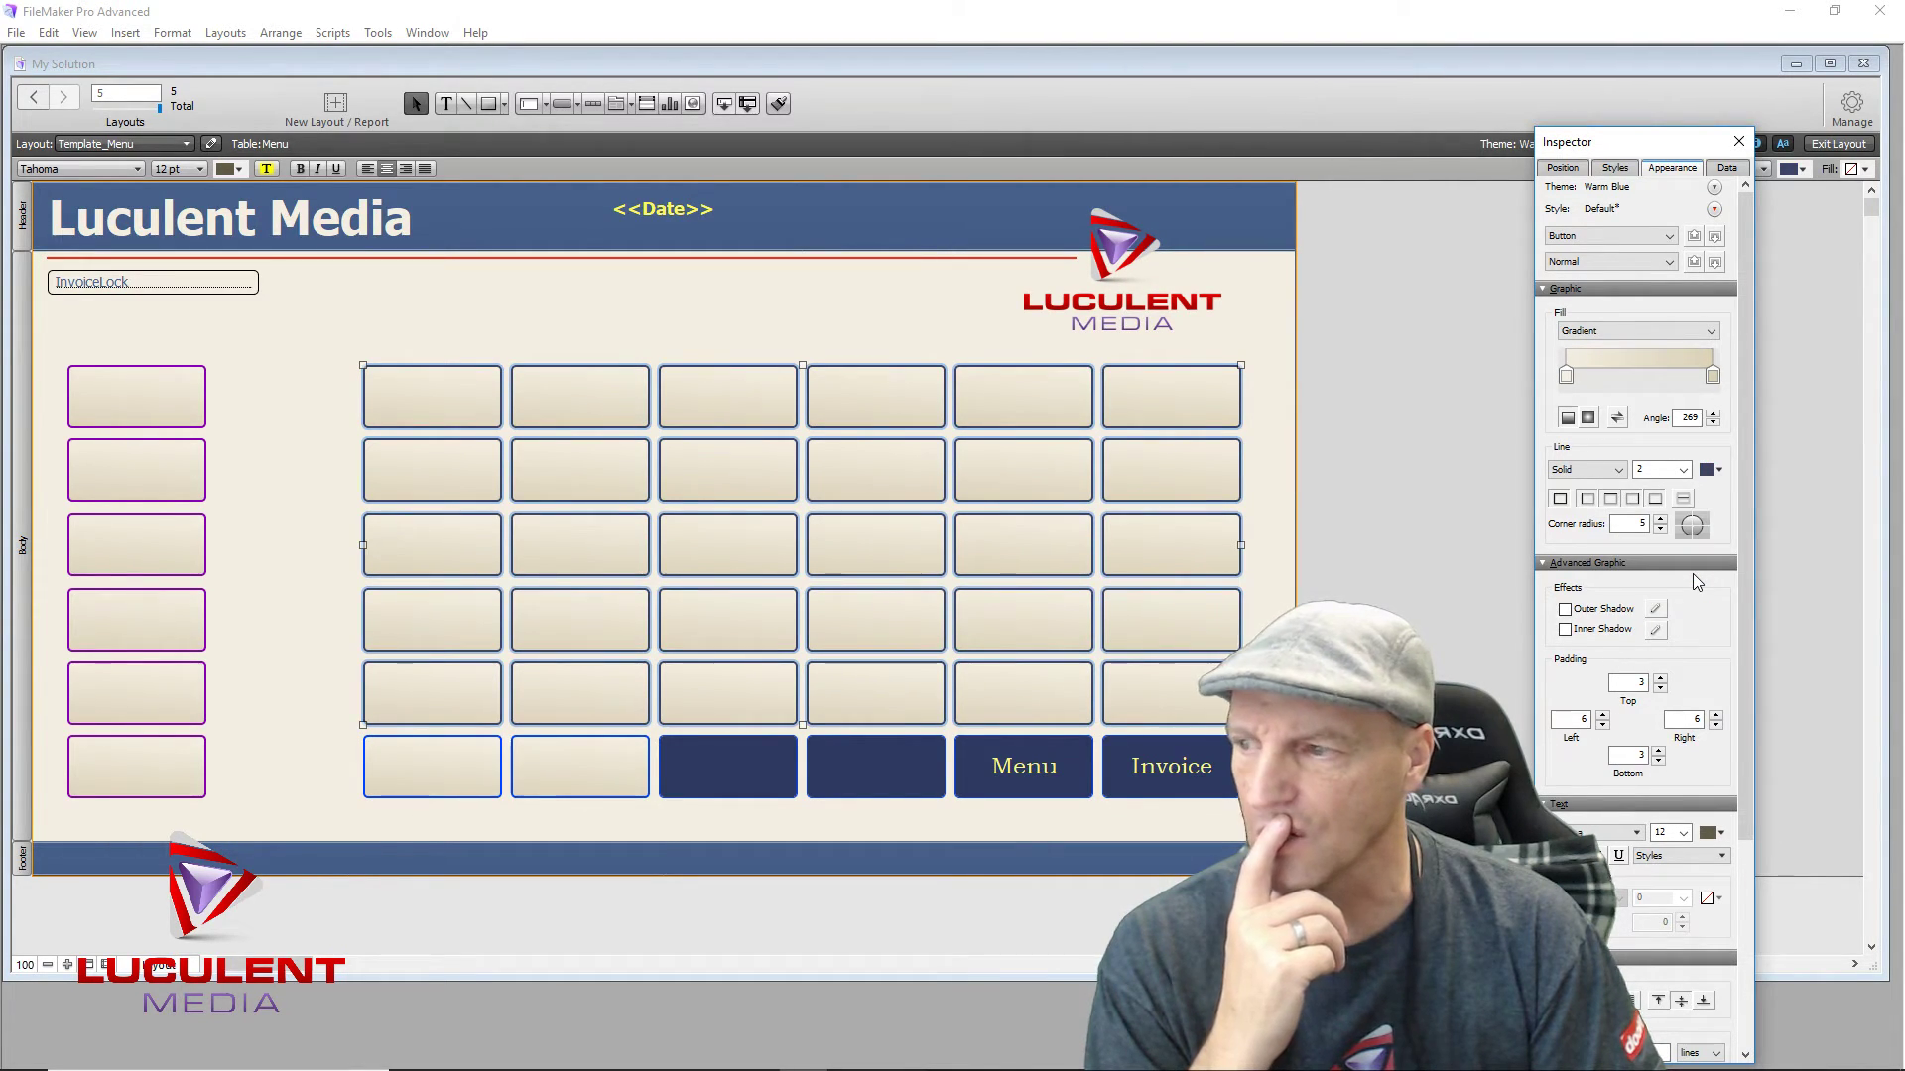
left_click_drag(295, 759, 622, 816)
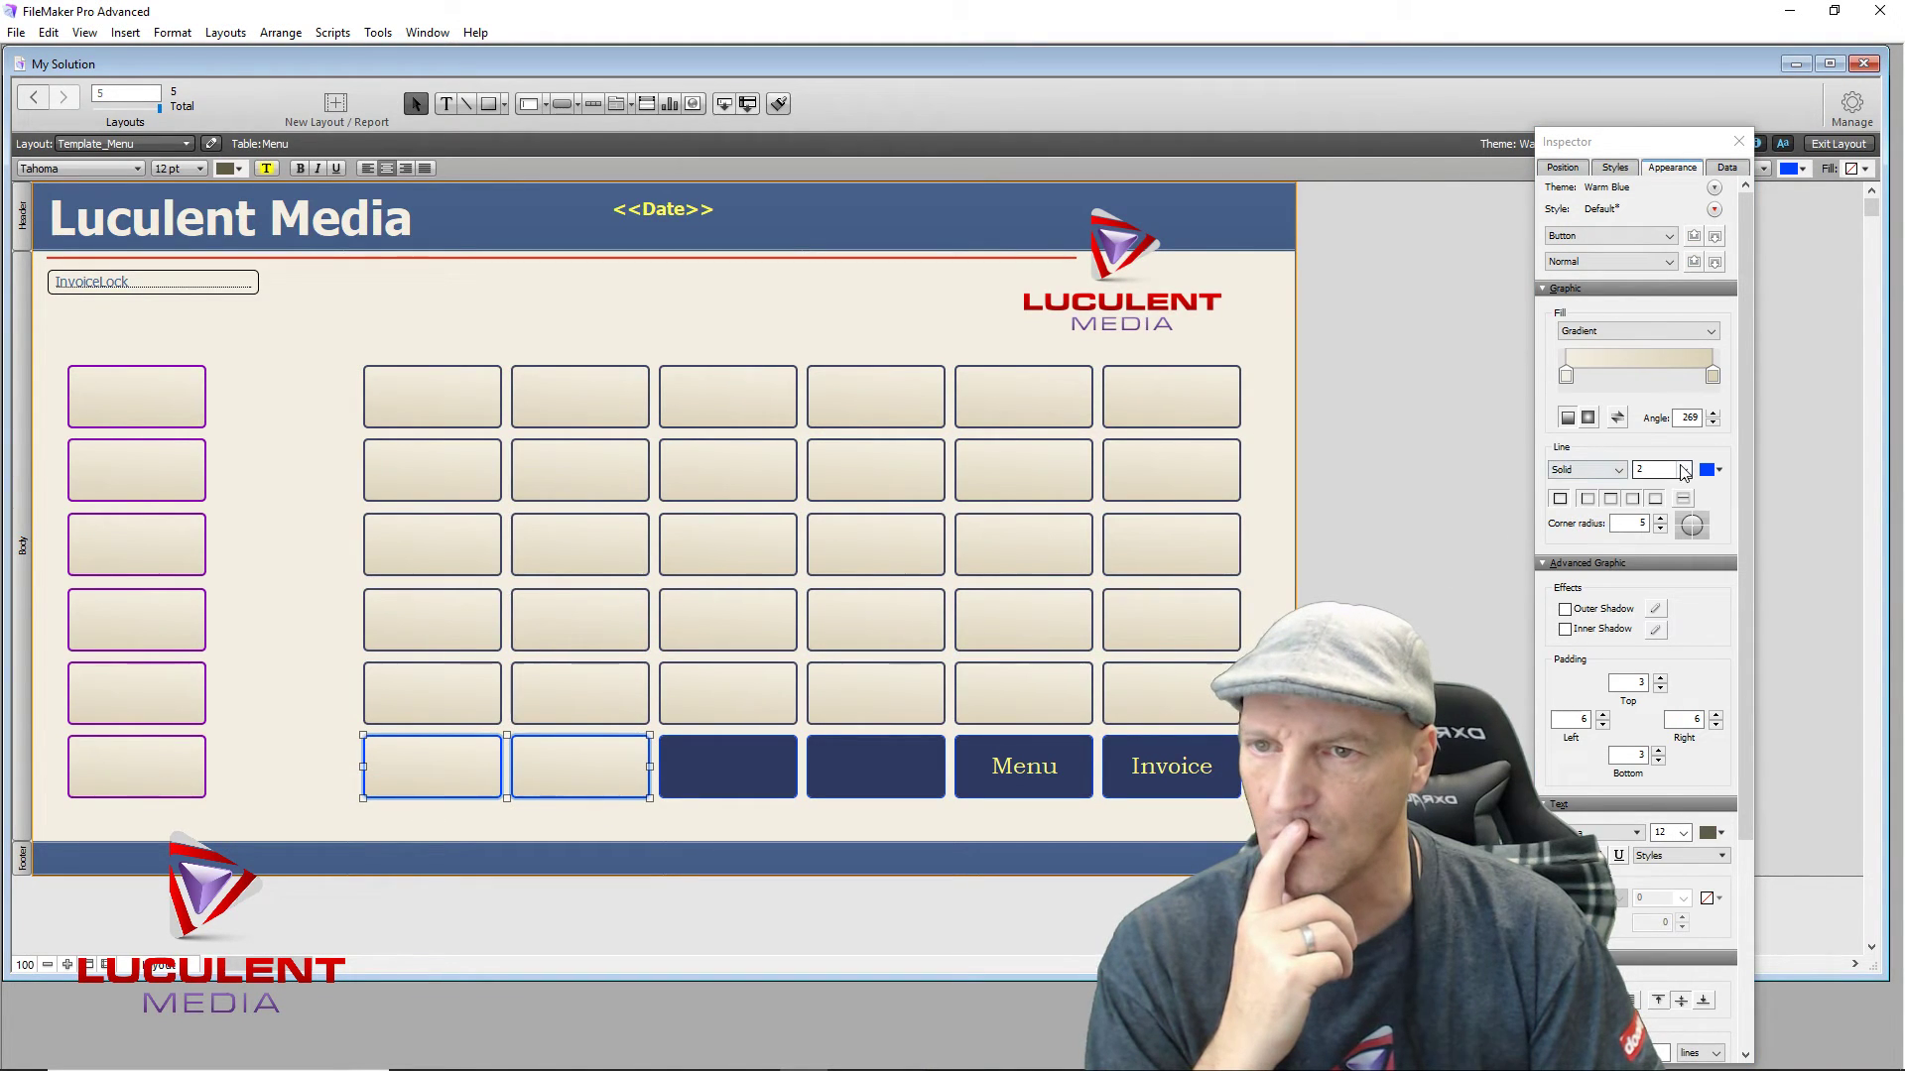
left_click(1707, 471)
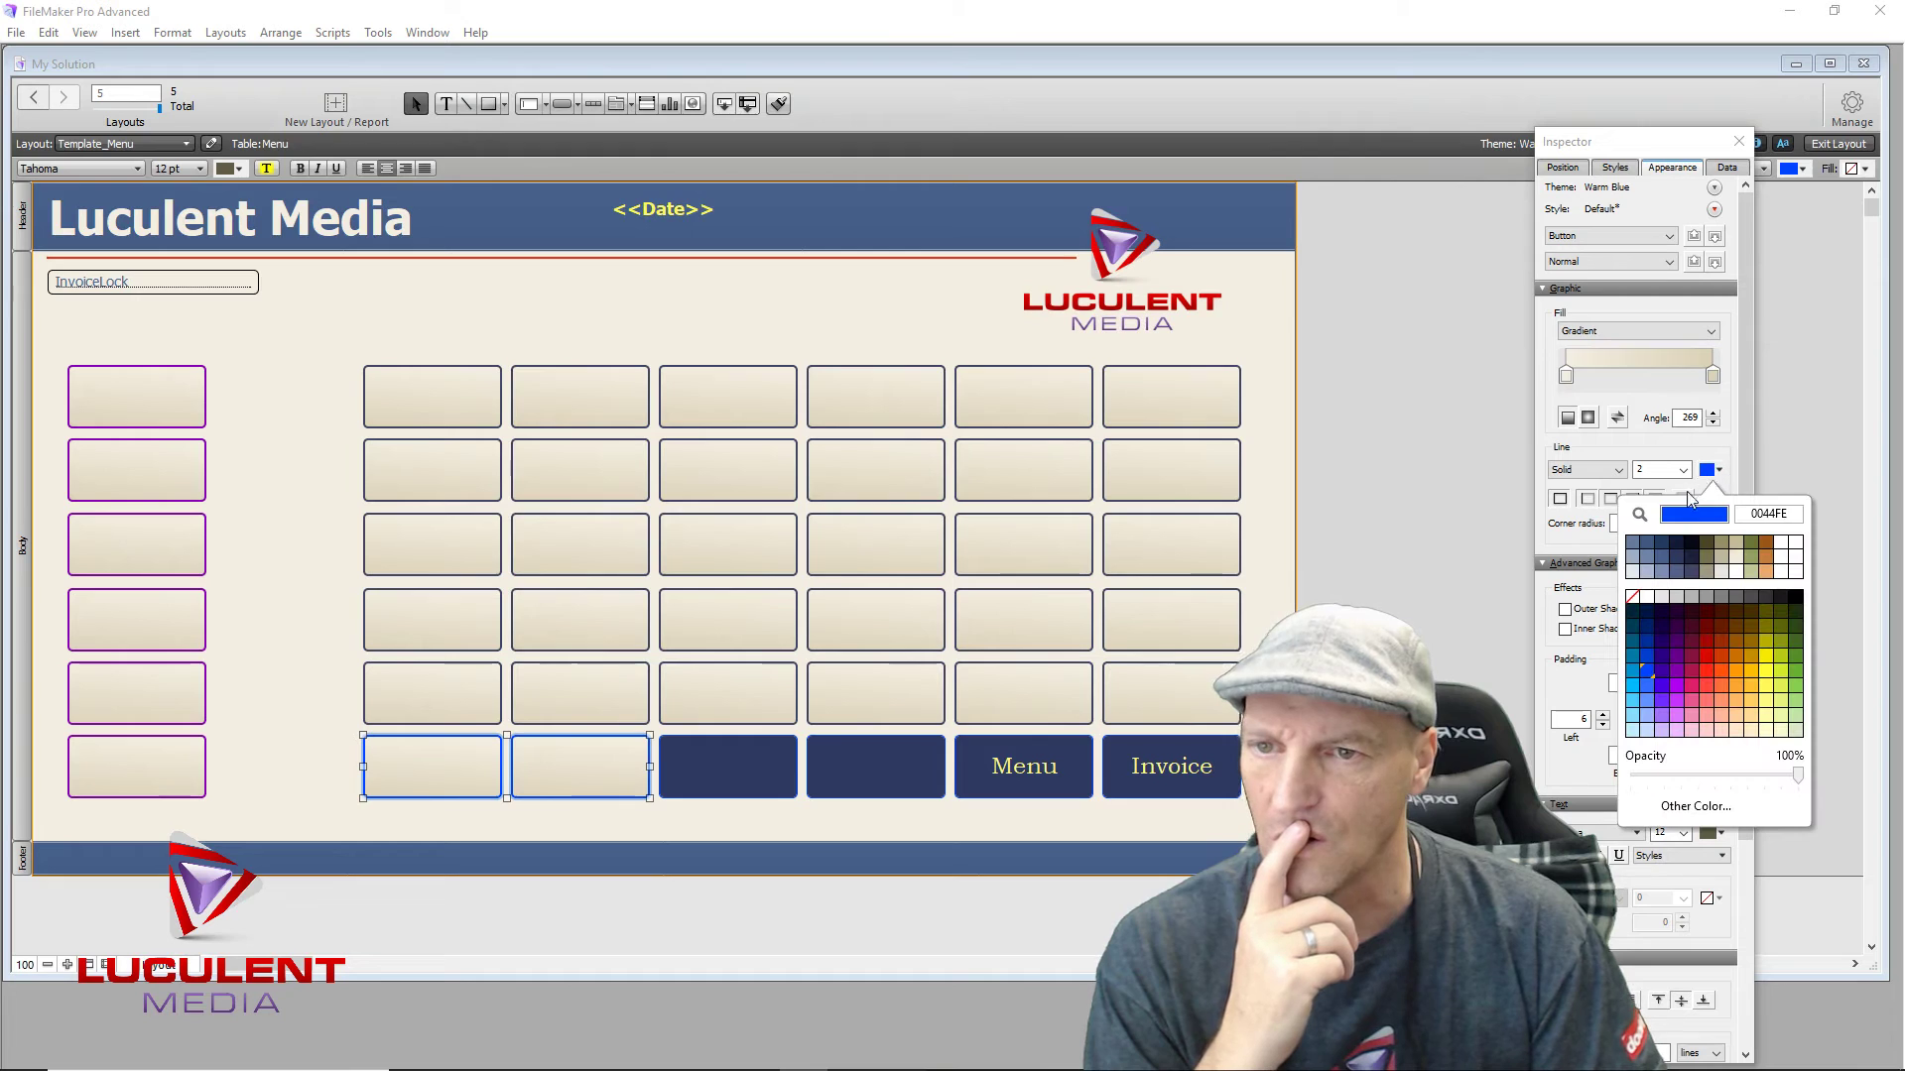
left_click(1677, 562)
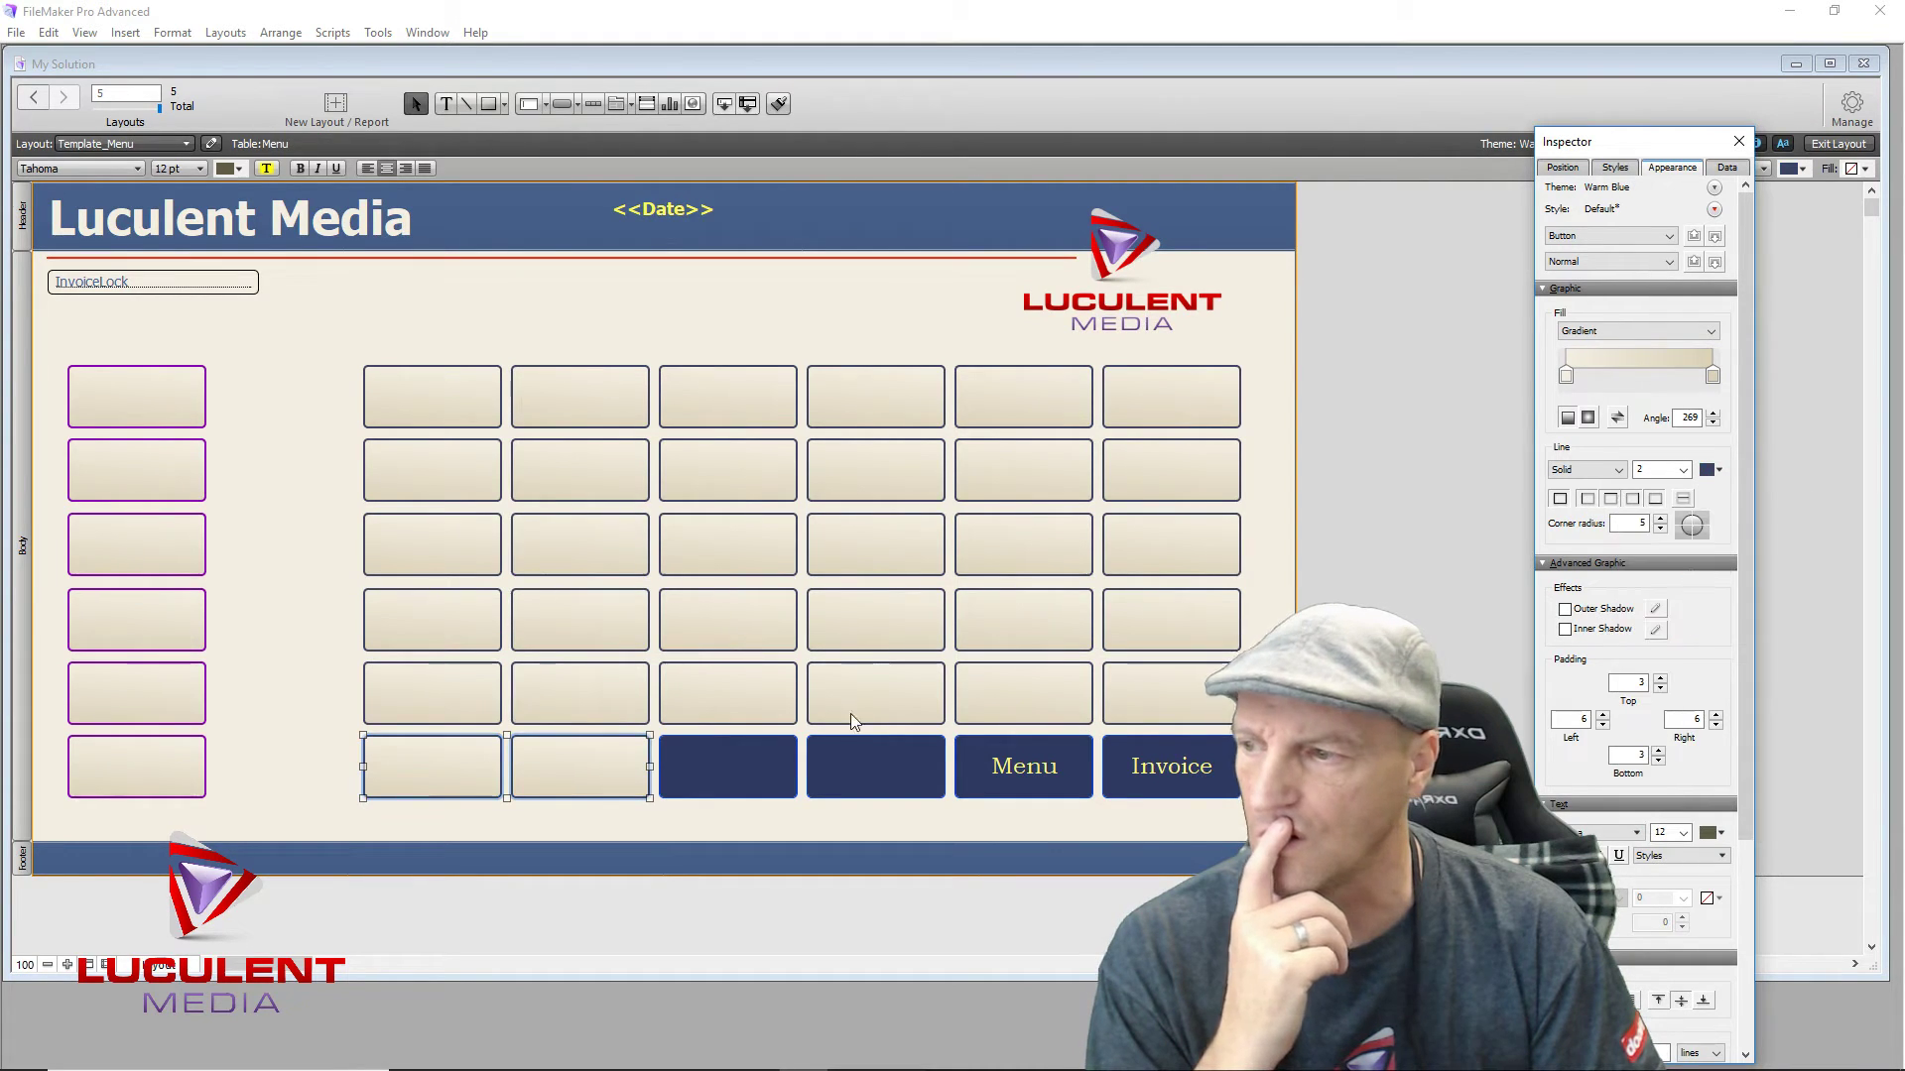
left_click(306, 629)
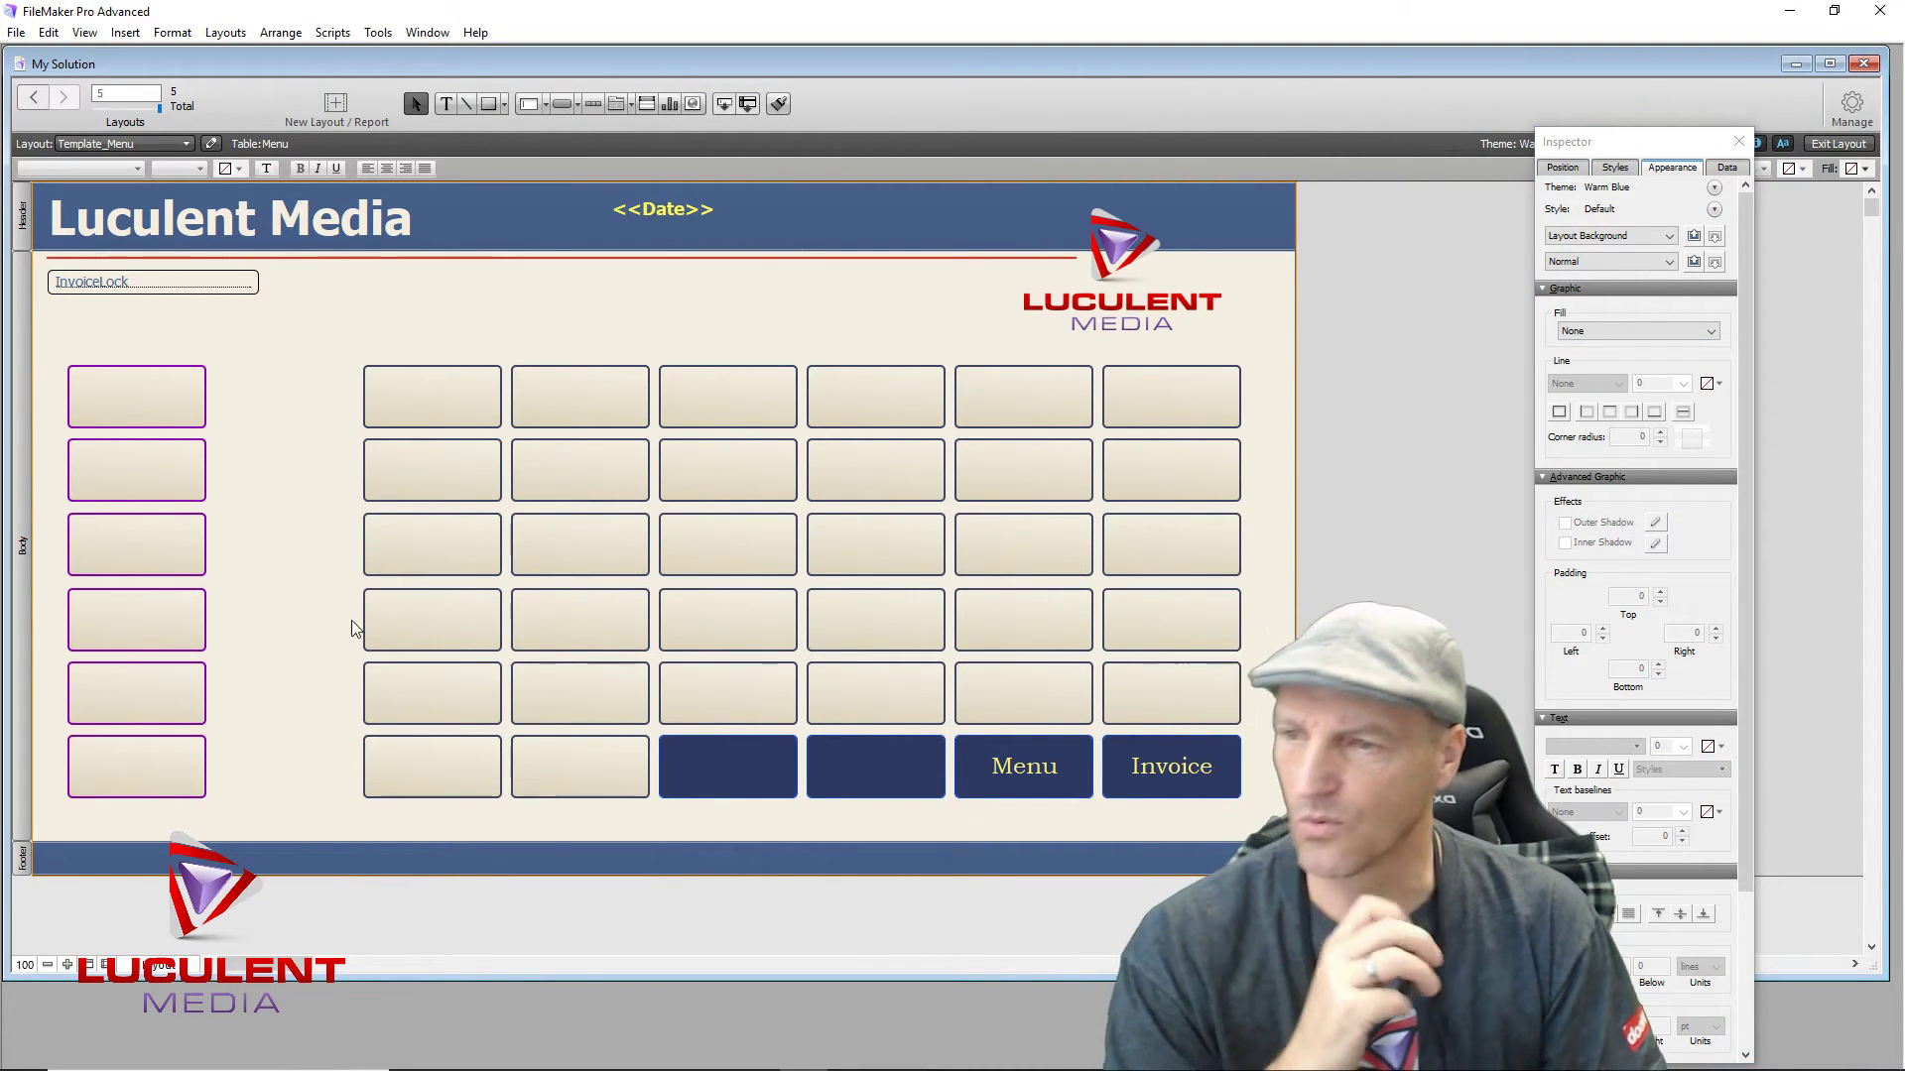
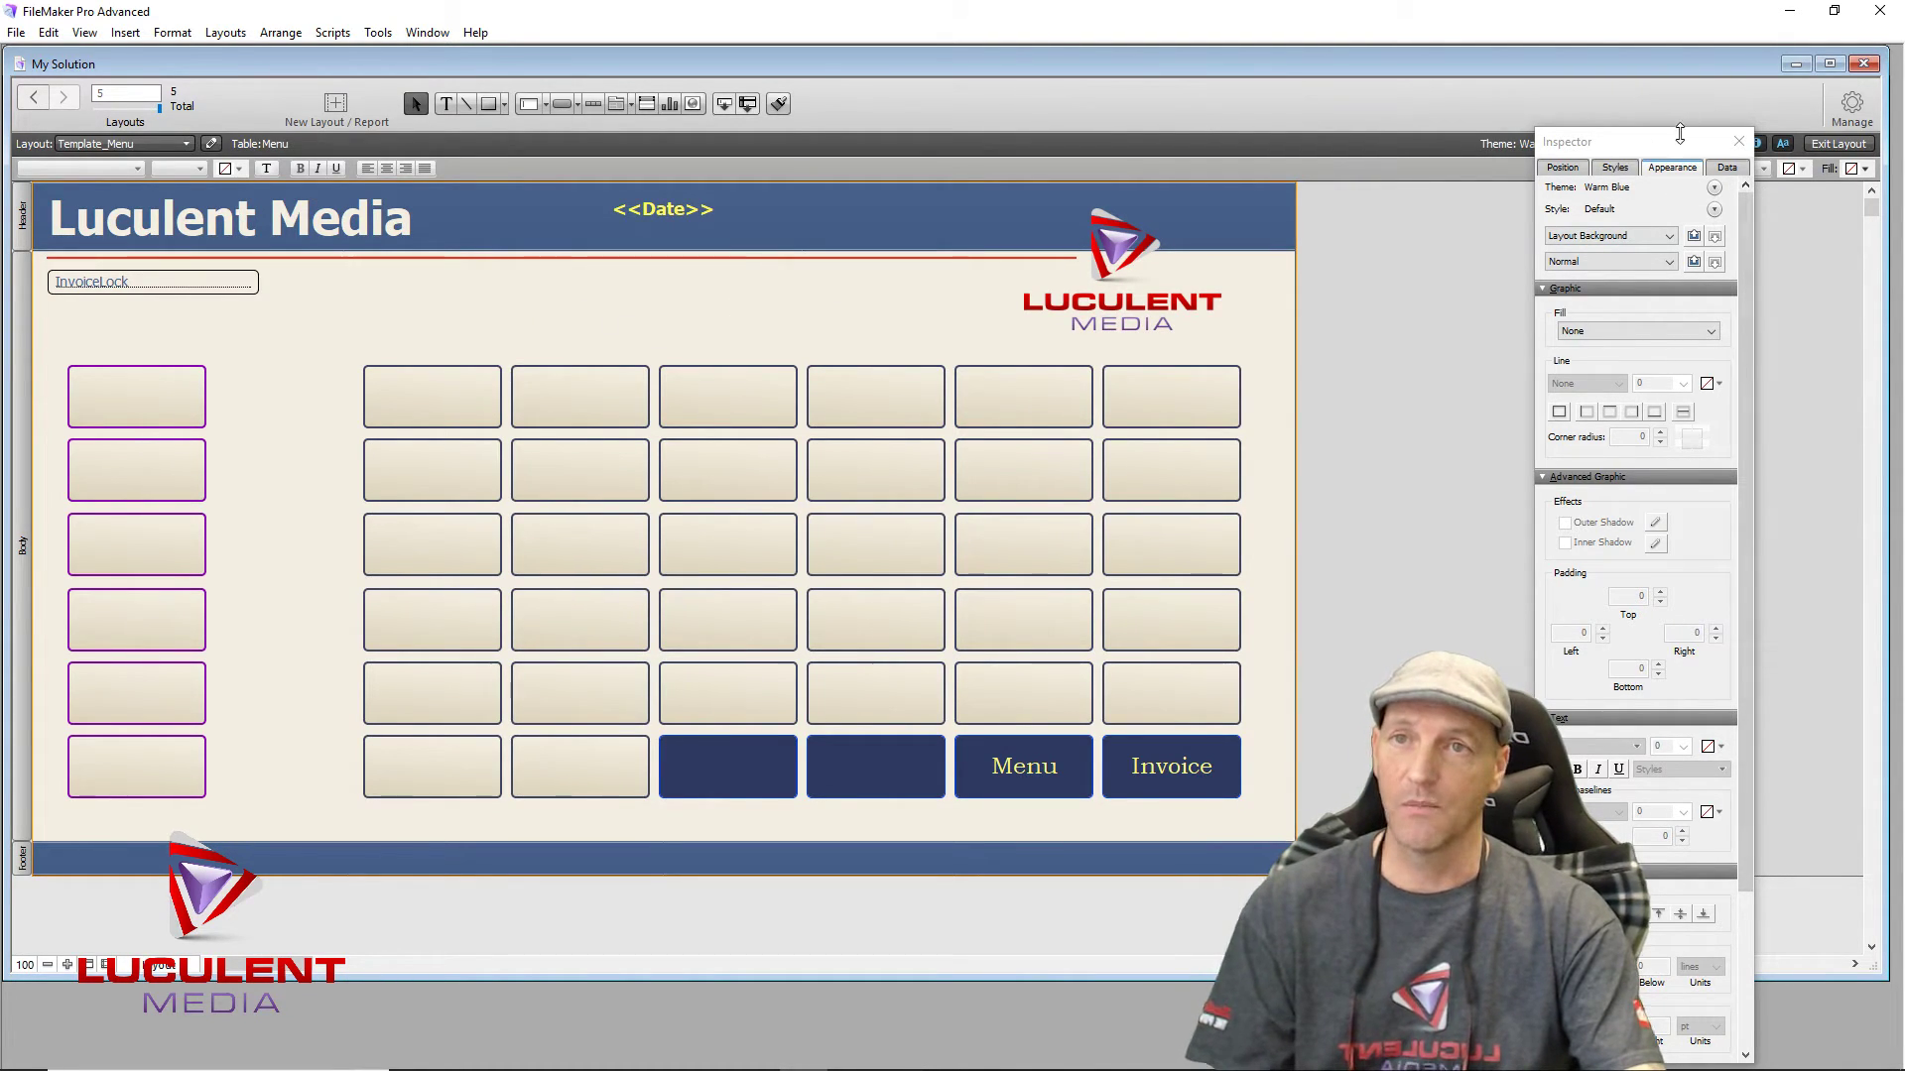
Step: Open the Field Picker and place the ProductCode field in the layout's footer, near its left end
left_click_drag(1670, 146, 815, 64)
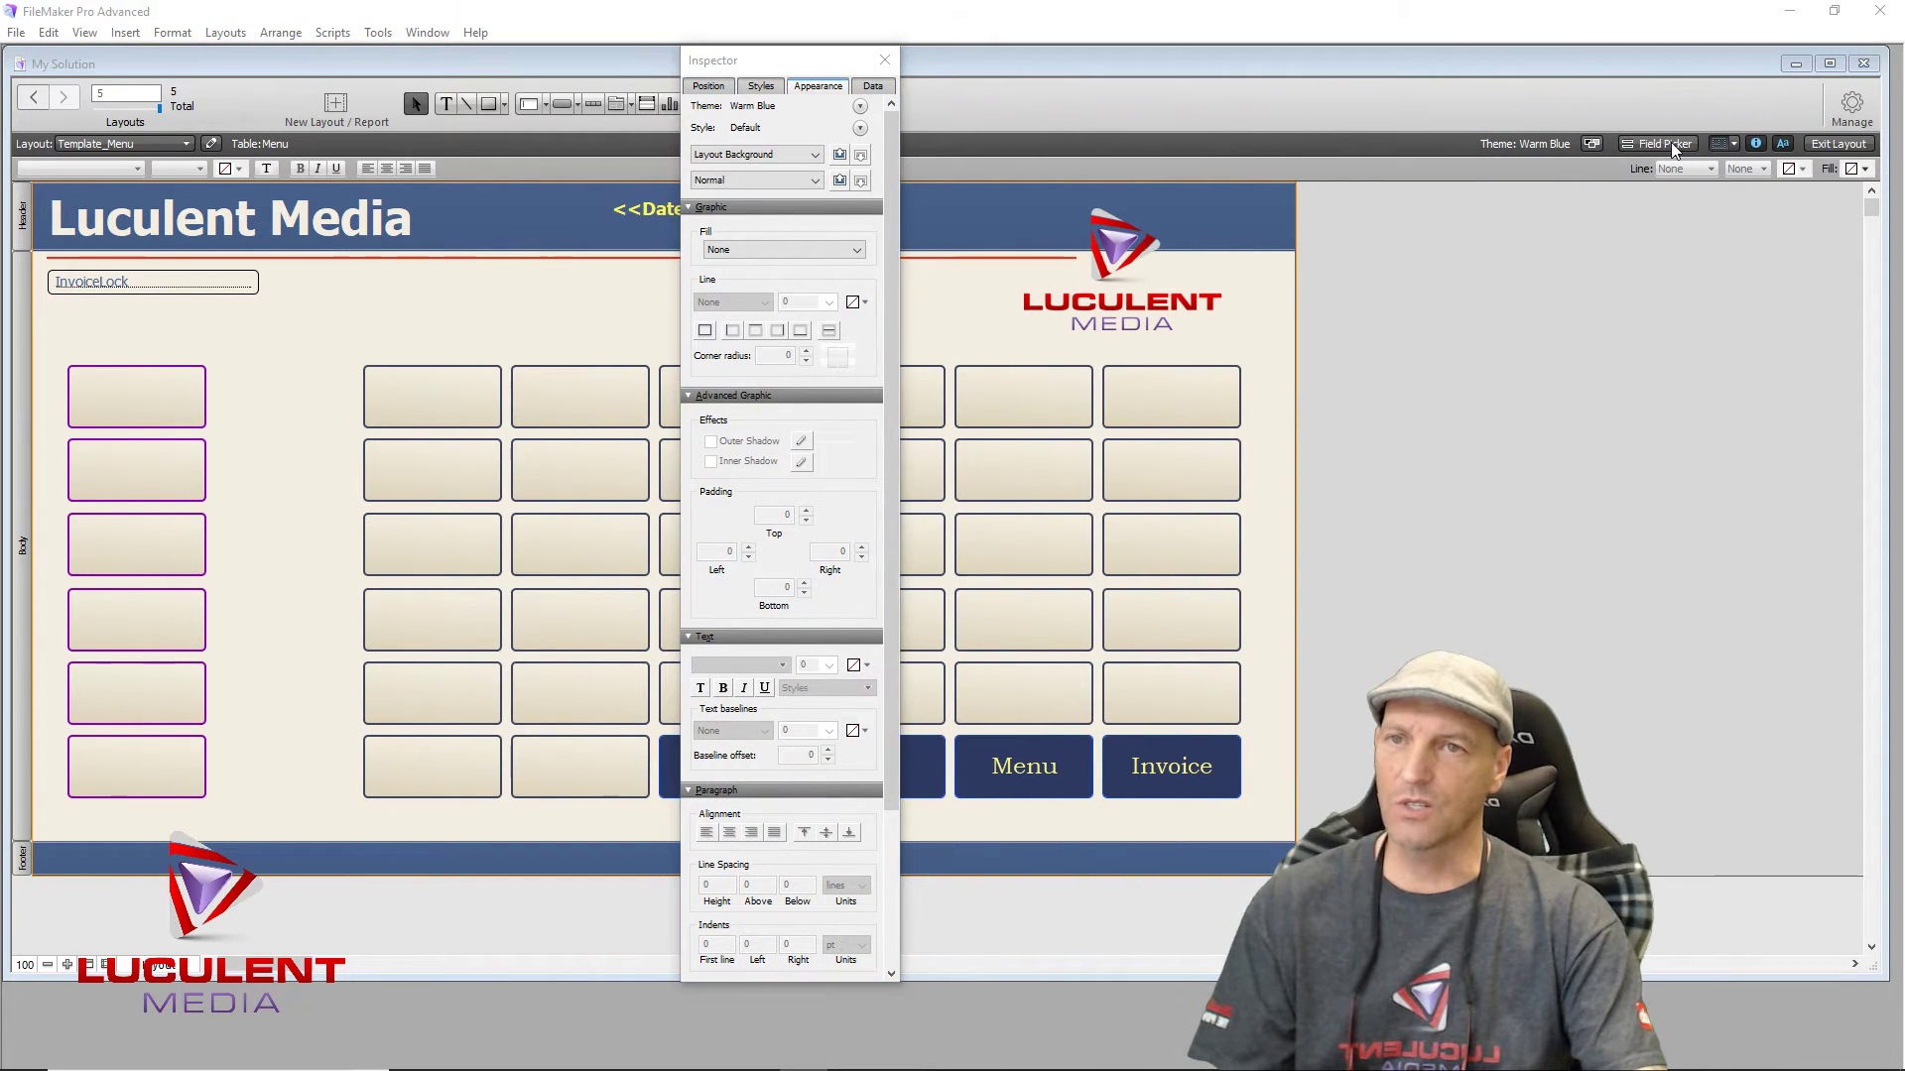
left_click(1671, 145)
left_click_drag(1198, 240, 398, 257)
left_click_drag(805, 62, 1734, 67)
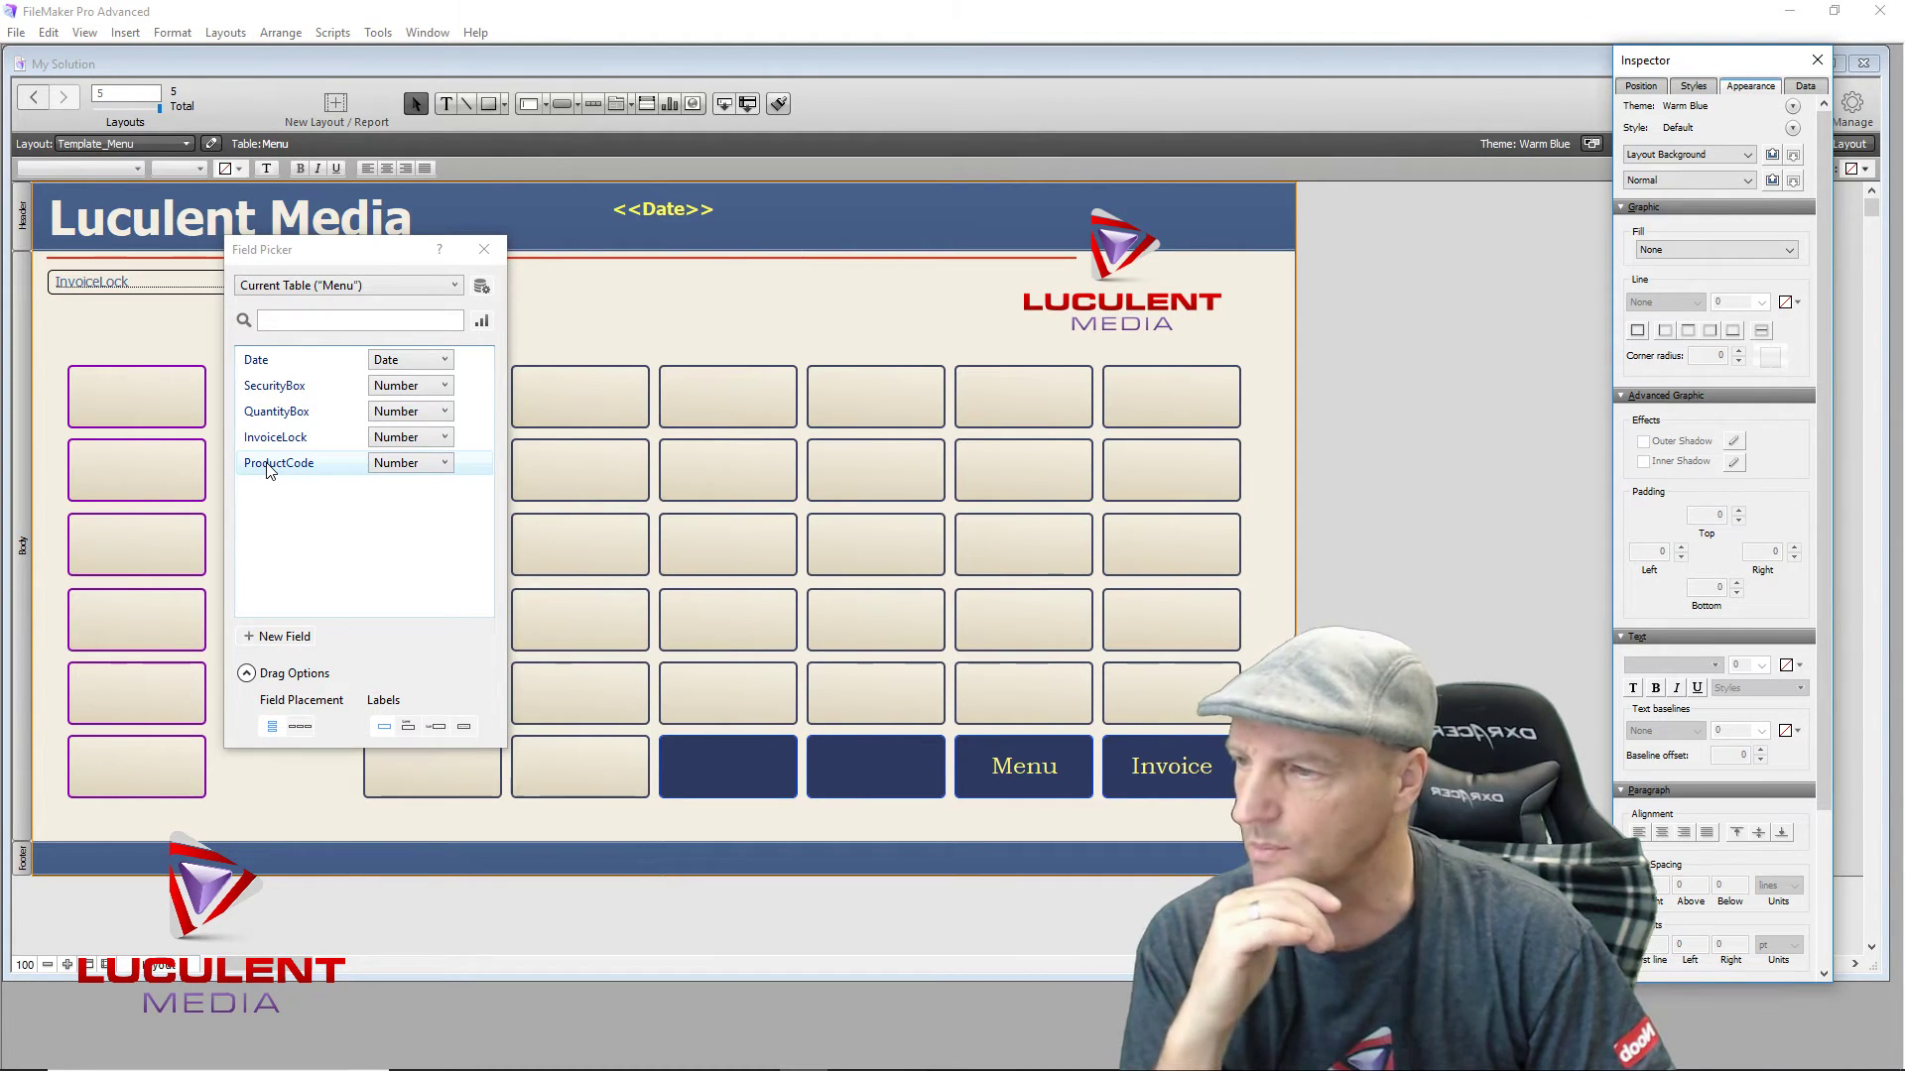
left_click_drag(267, 470, 171, 869)
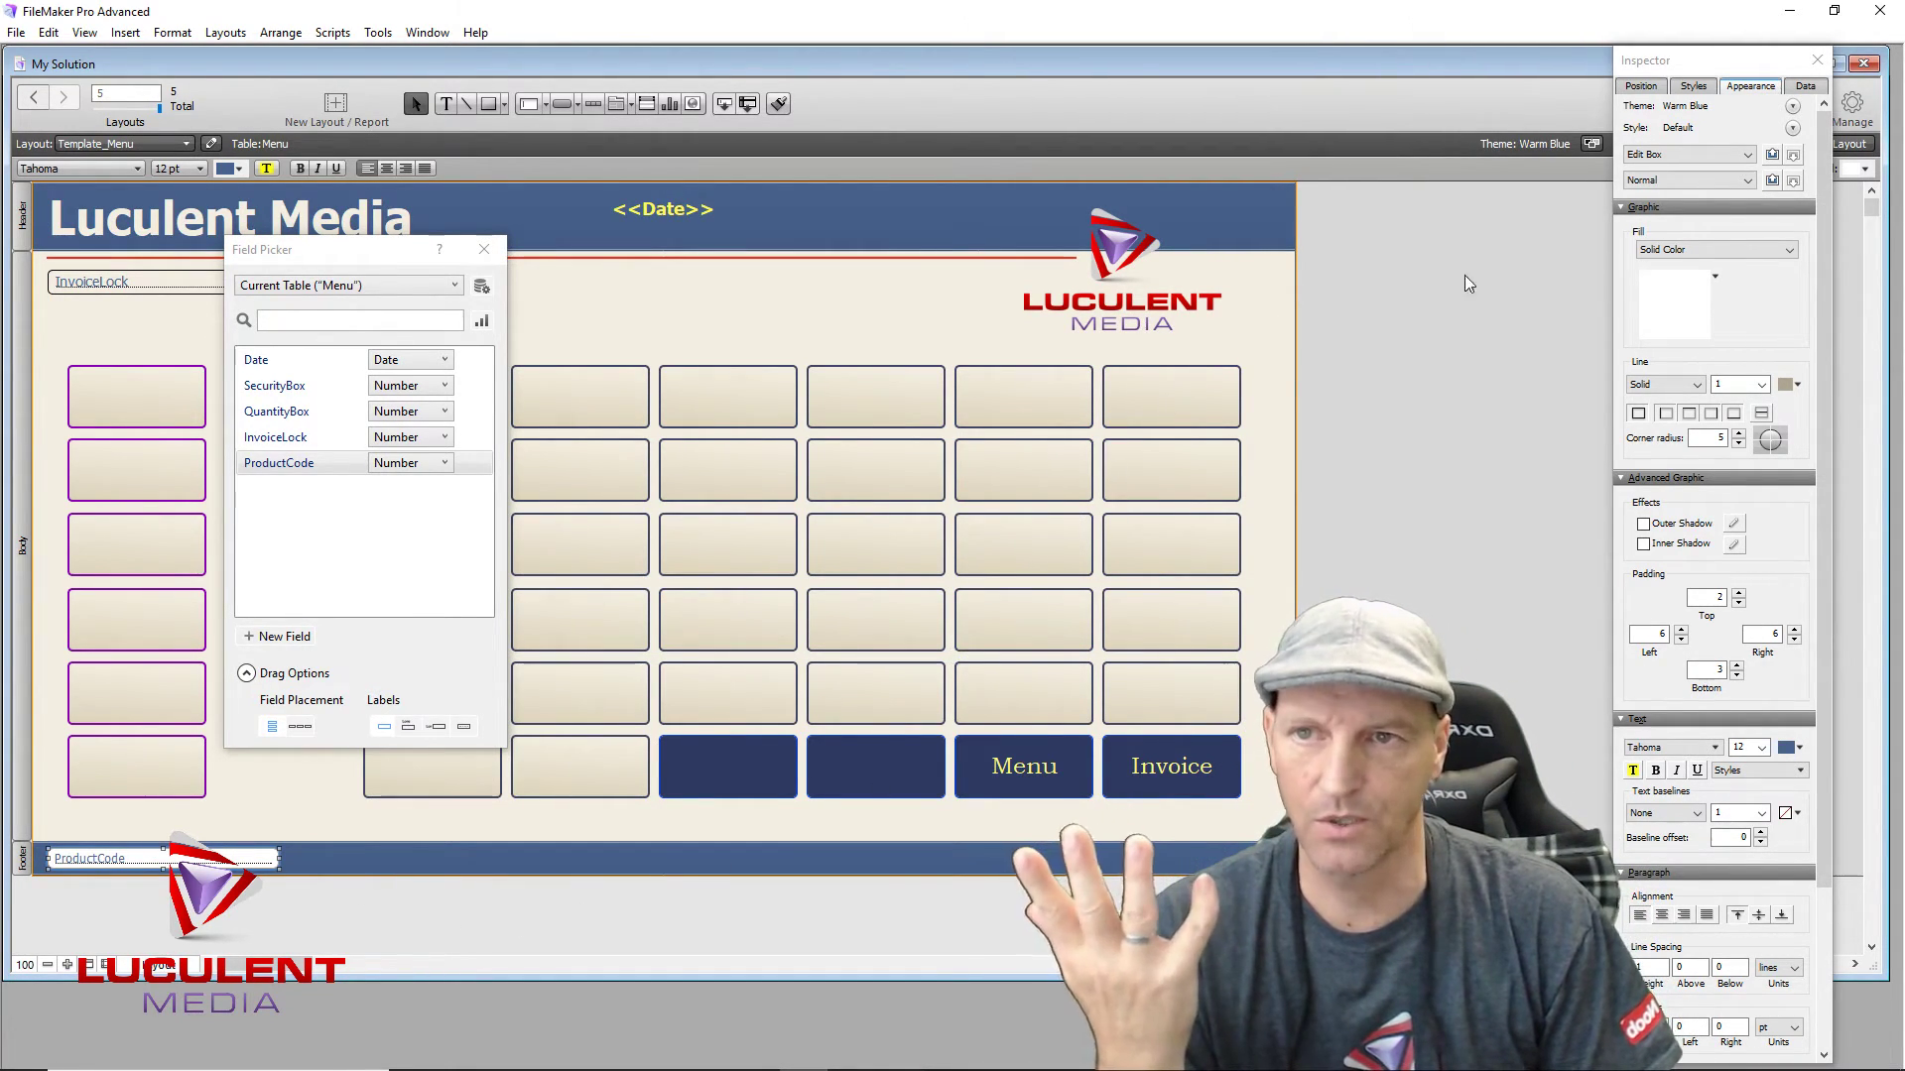
Step: Set both the fill and the line style of the footer's ProductCode field to None
left_click(1711, 248)
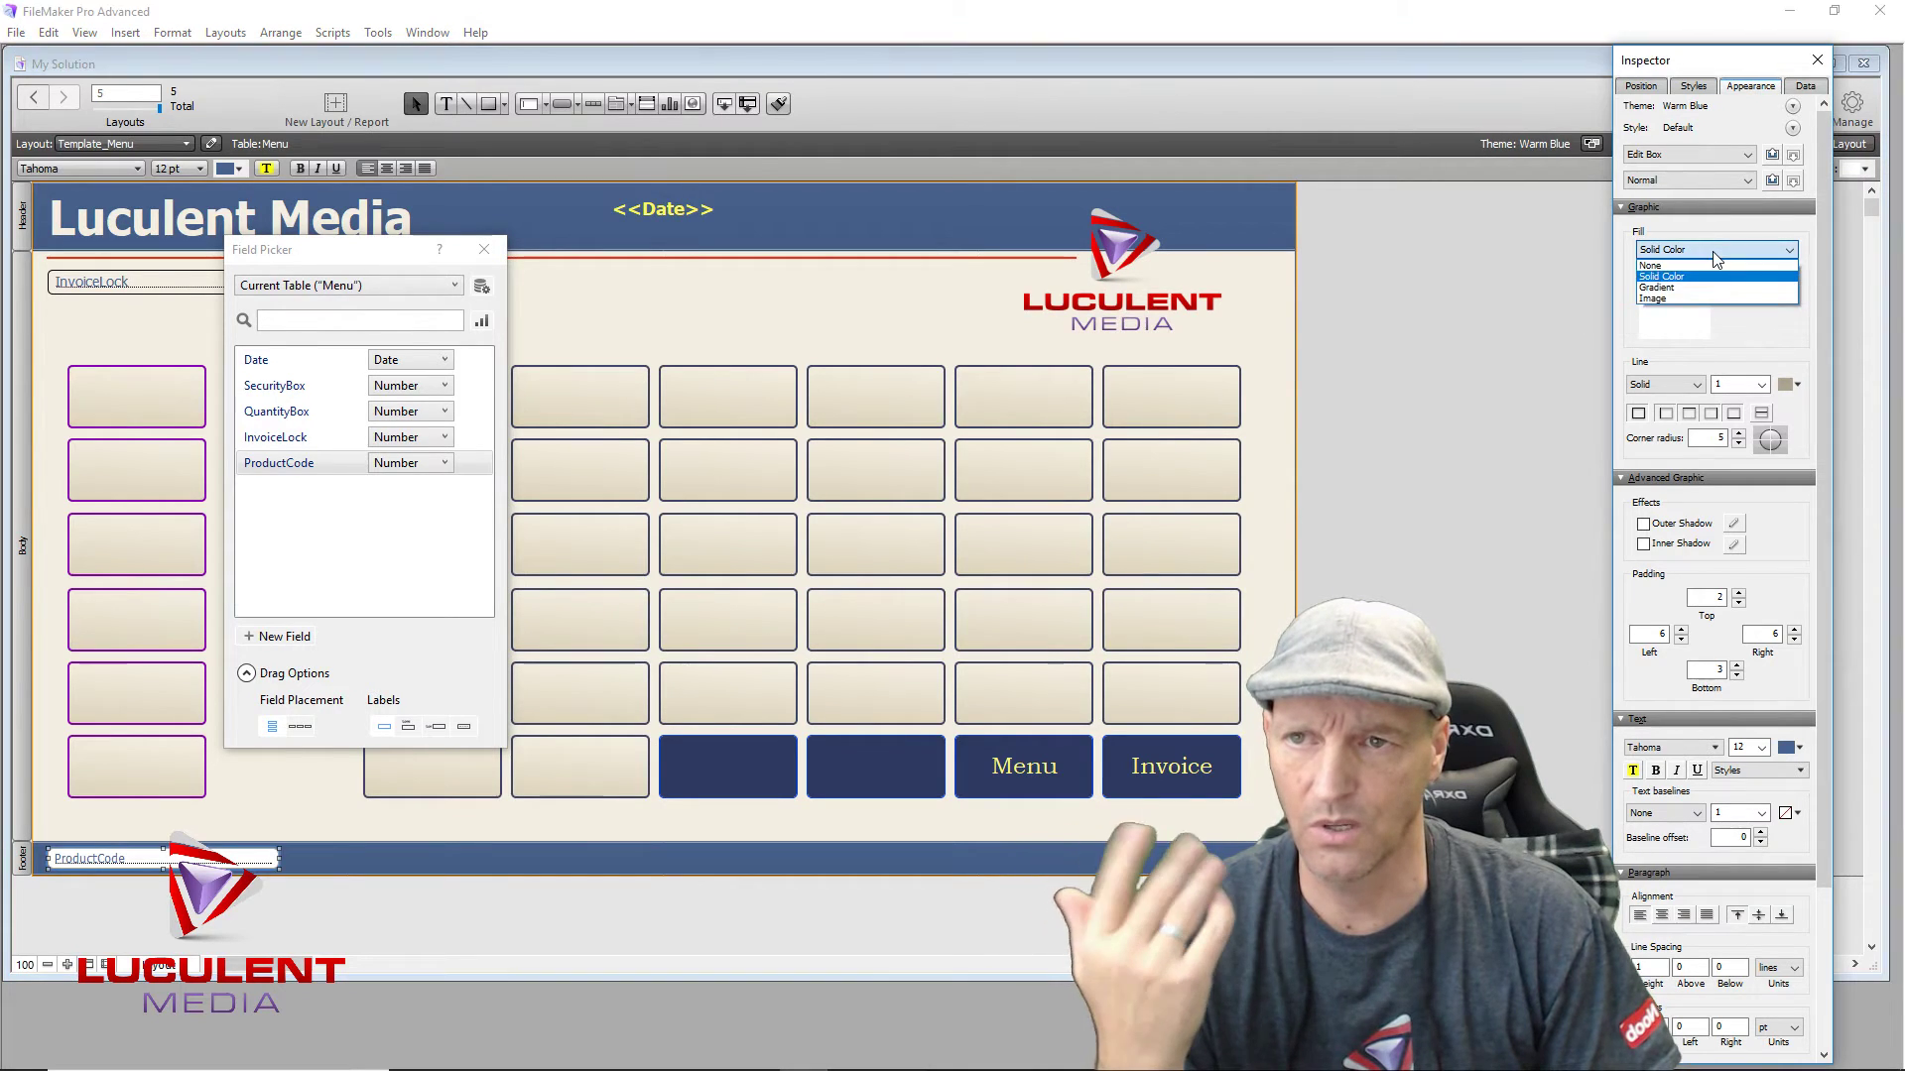
left_click(1683, 267)
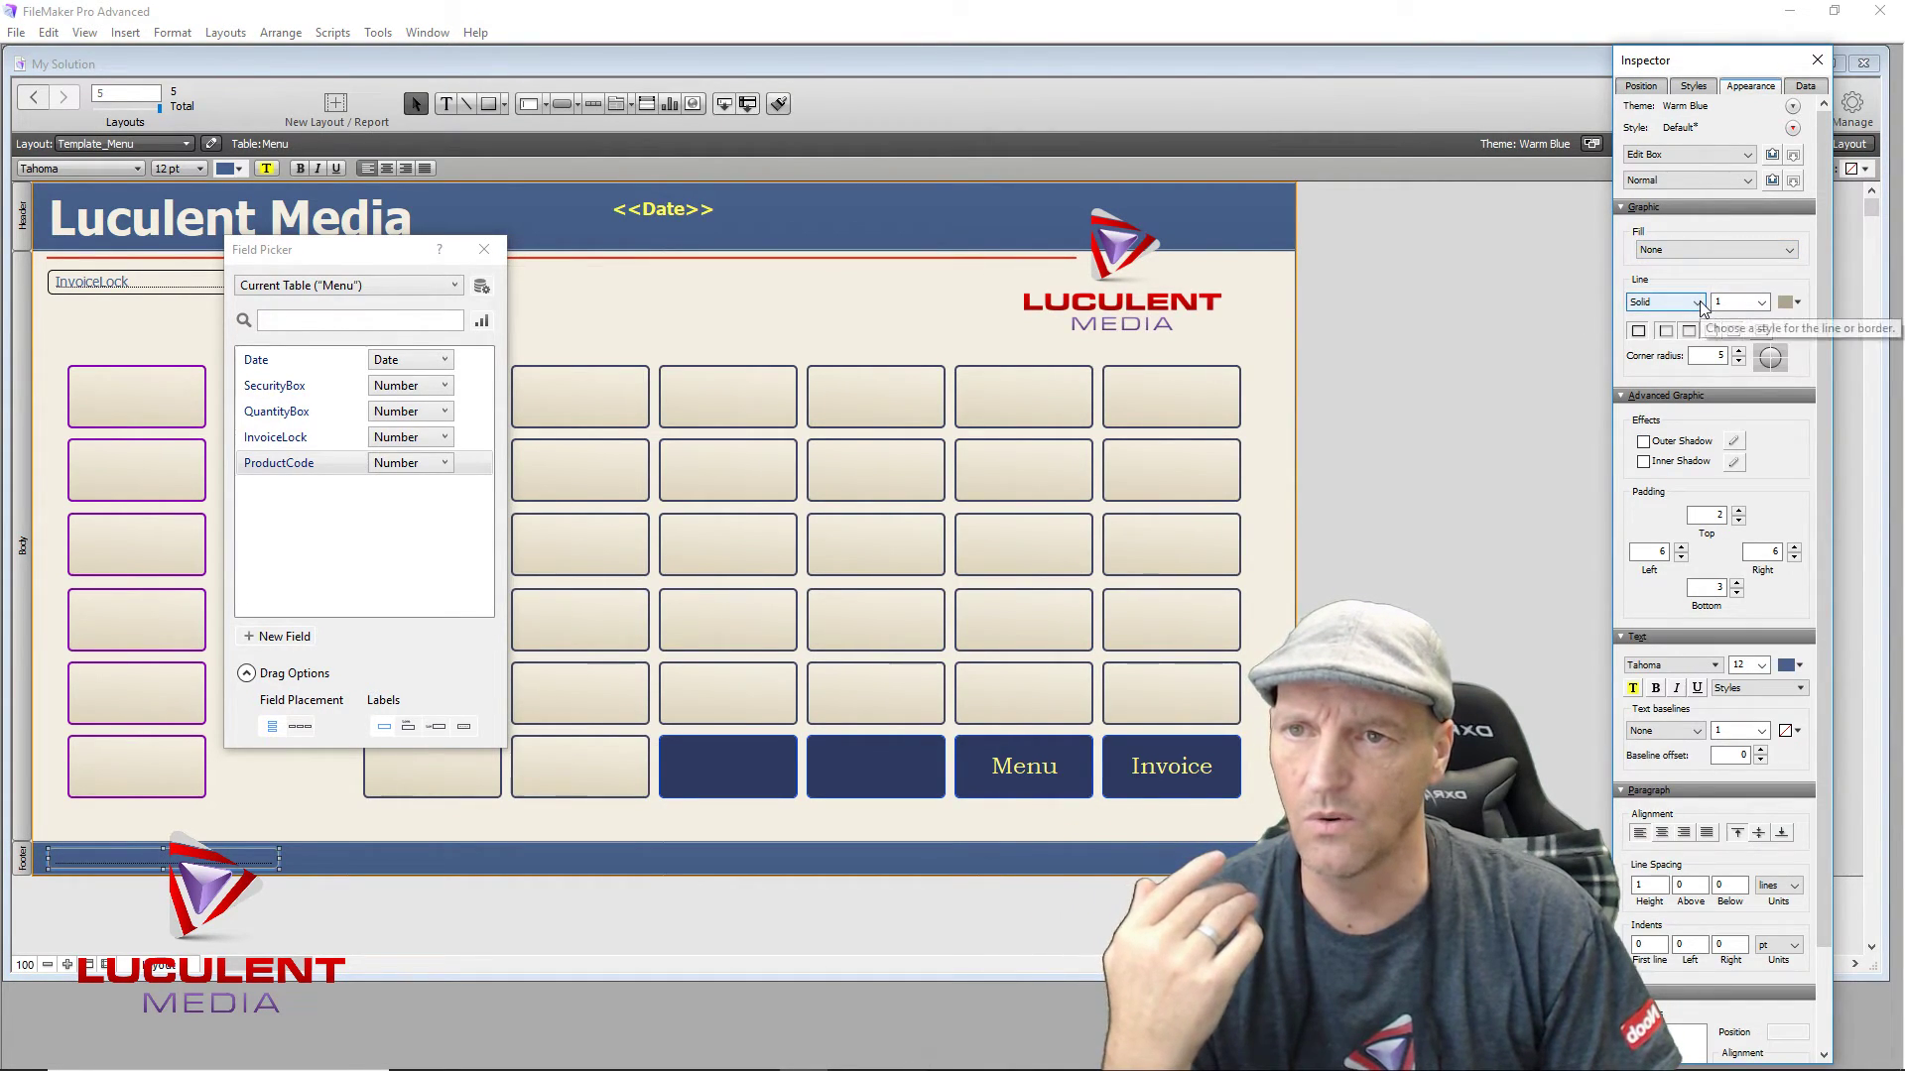
left_click(1698, 303)
left_click(1676, 318)
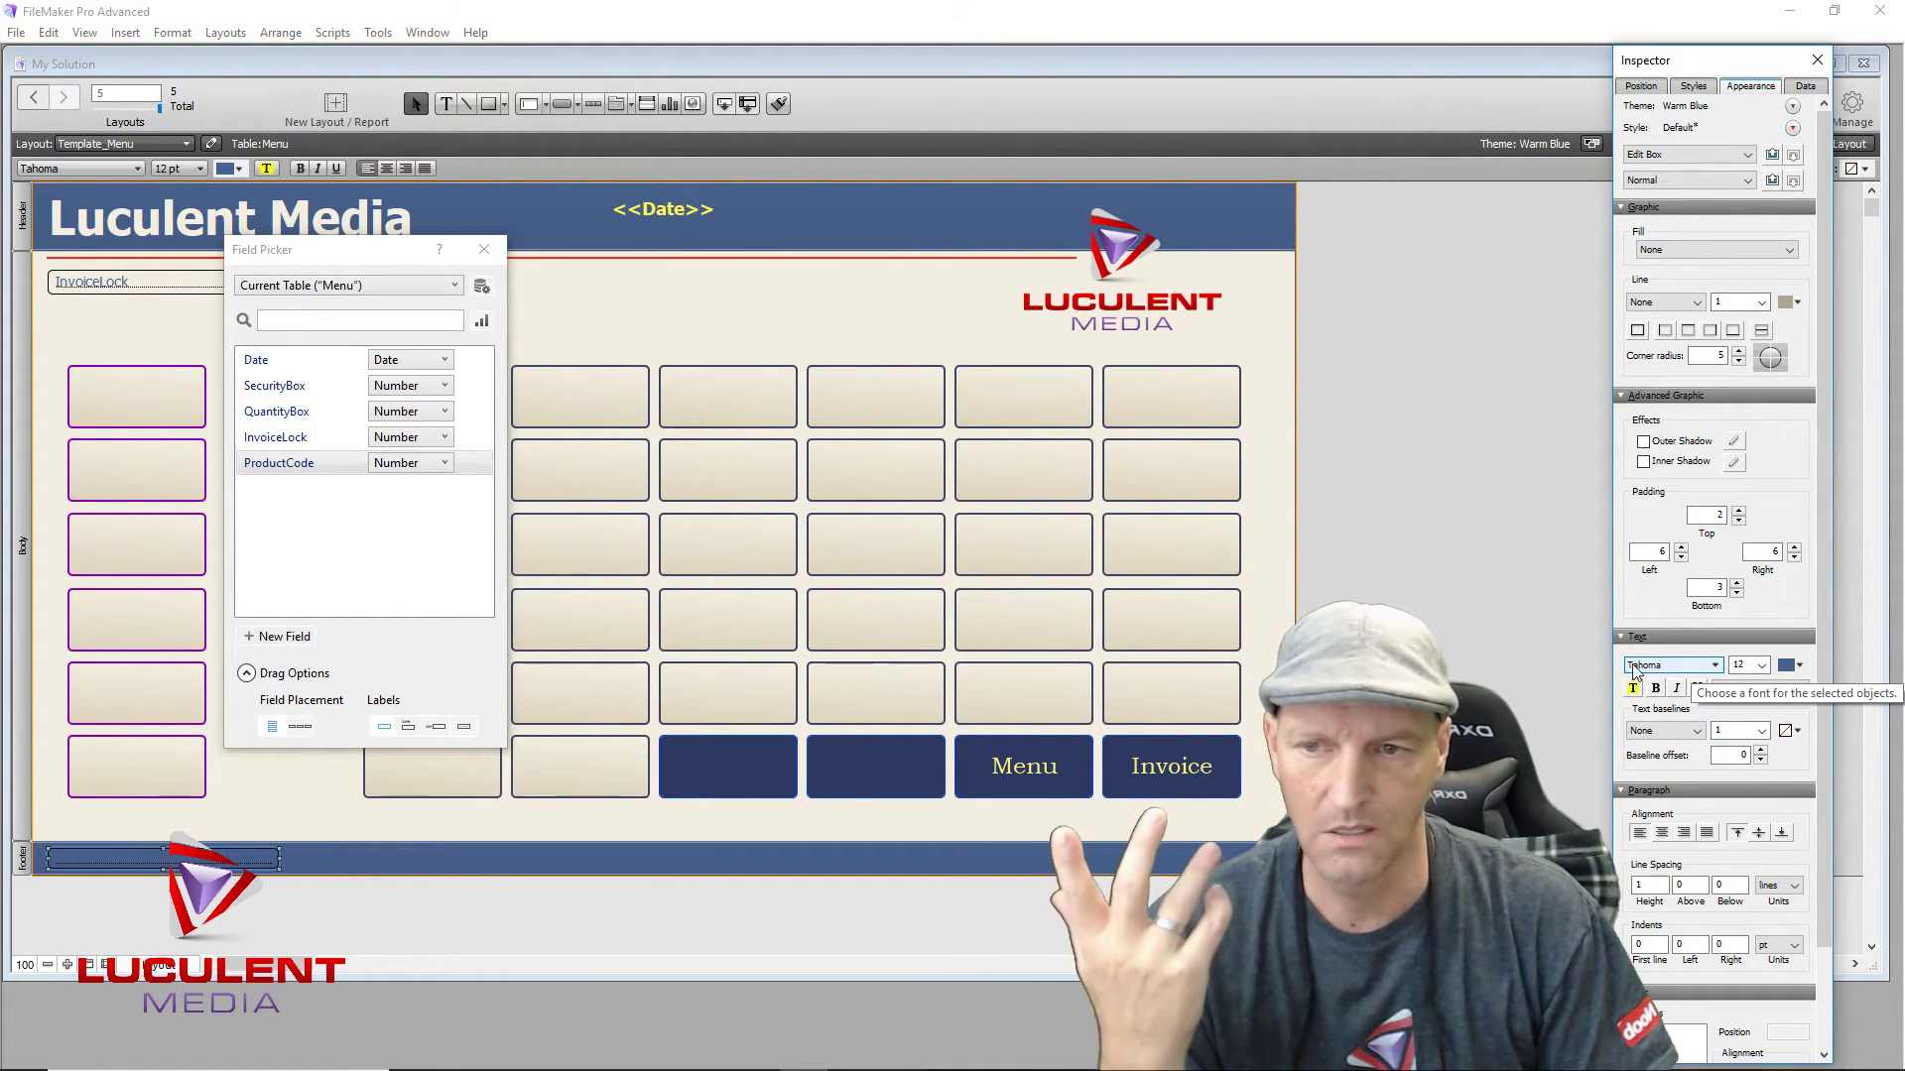
left_click(1527, 669)
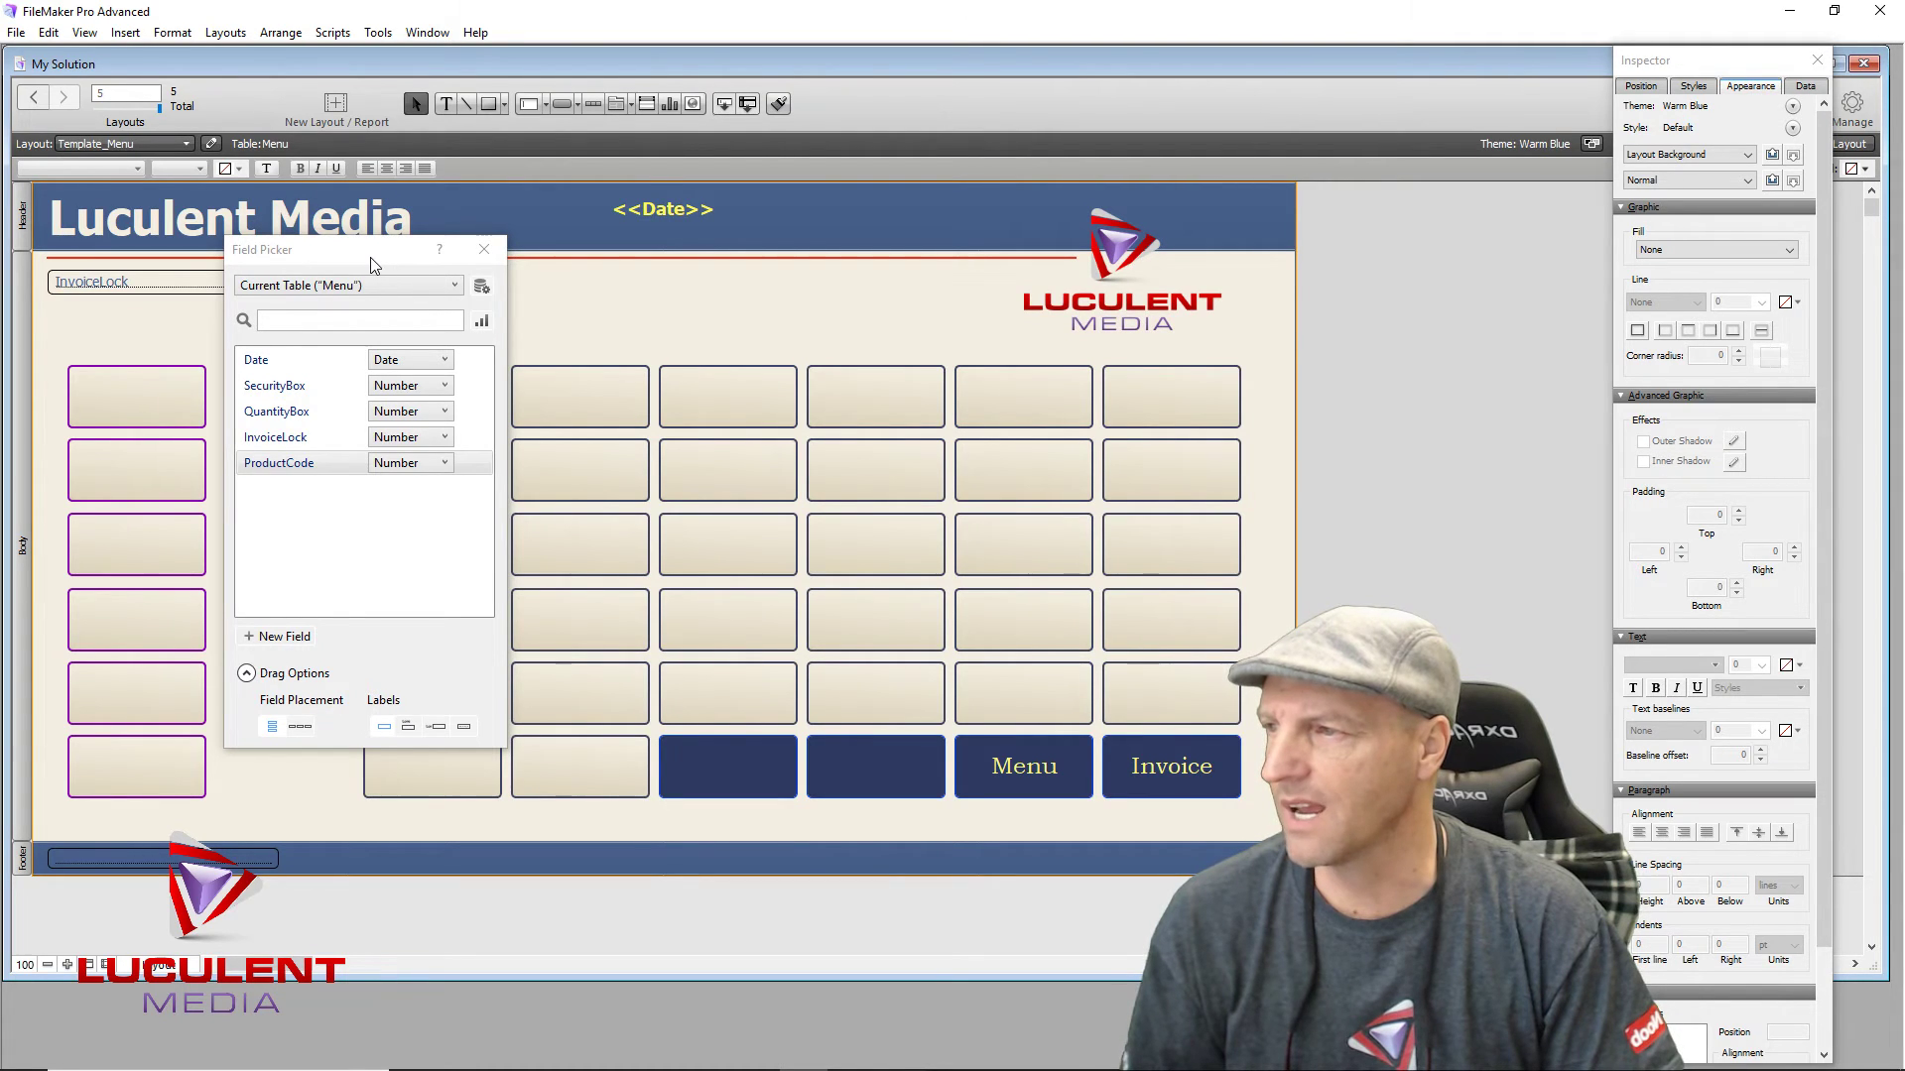
Step: Place the QuantityBox field above the main grid's first column and format its text as centred Bookman Old Style, 24 pt
left_click_drag(373, 264, 1469, 302)
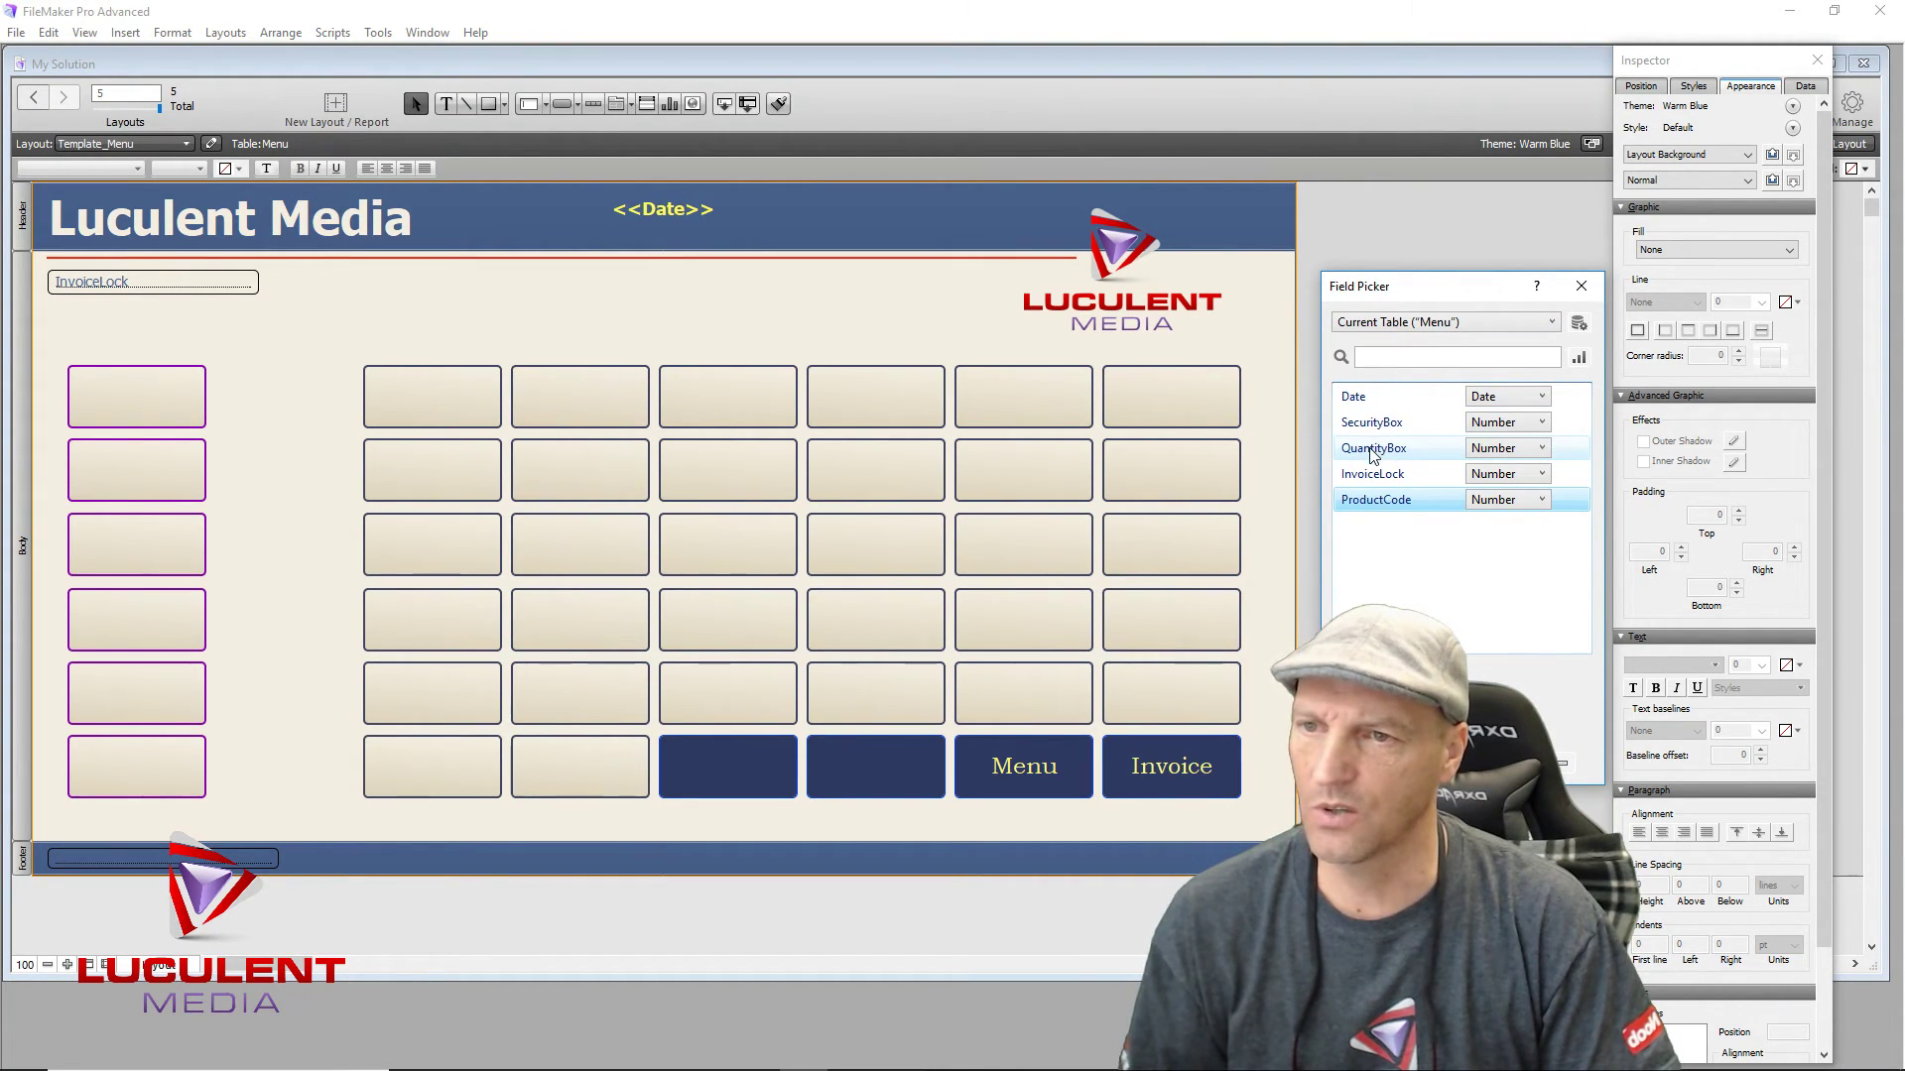
left_click_drag(1372, 454, 367, 310)
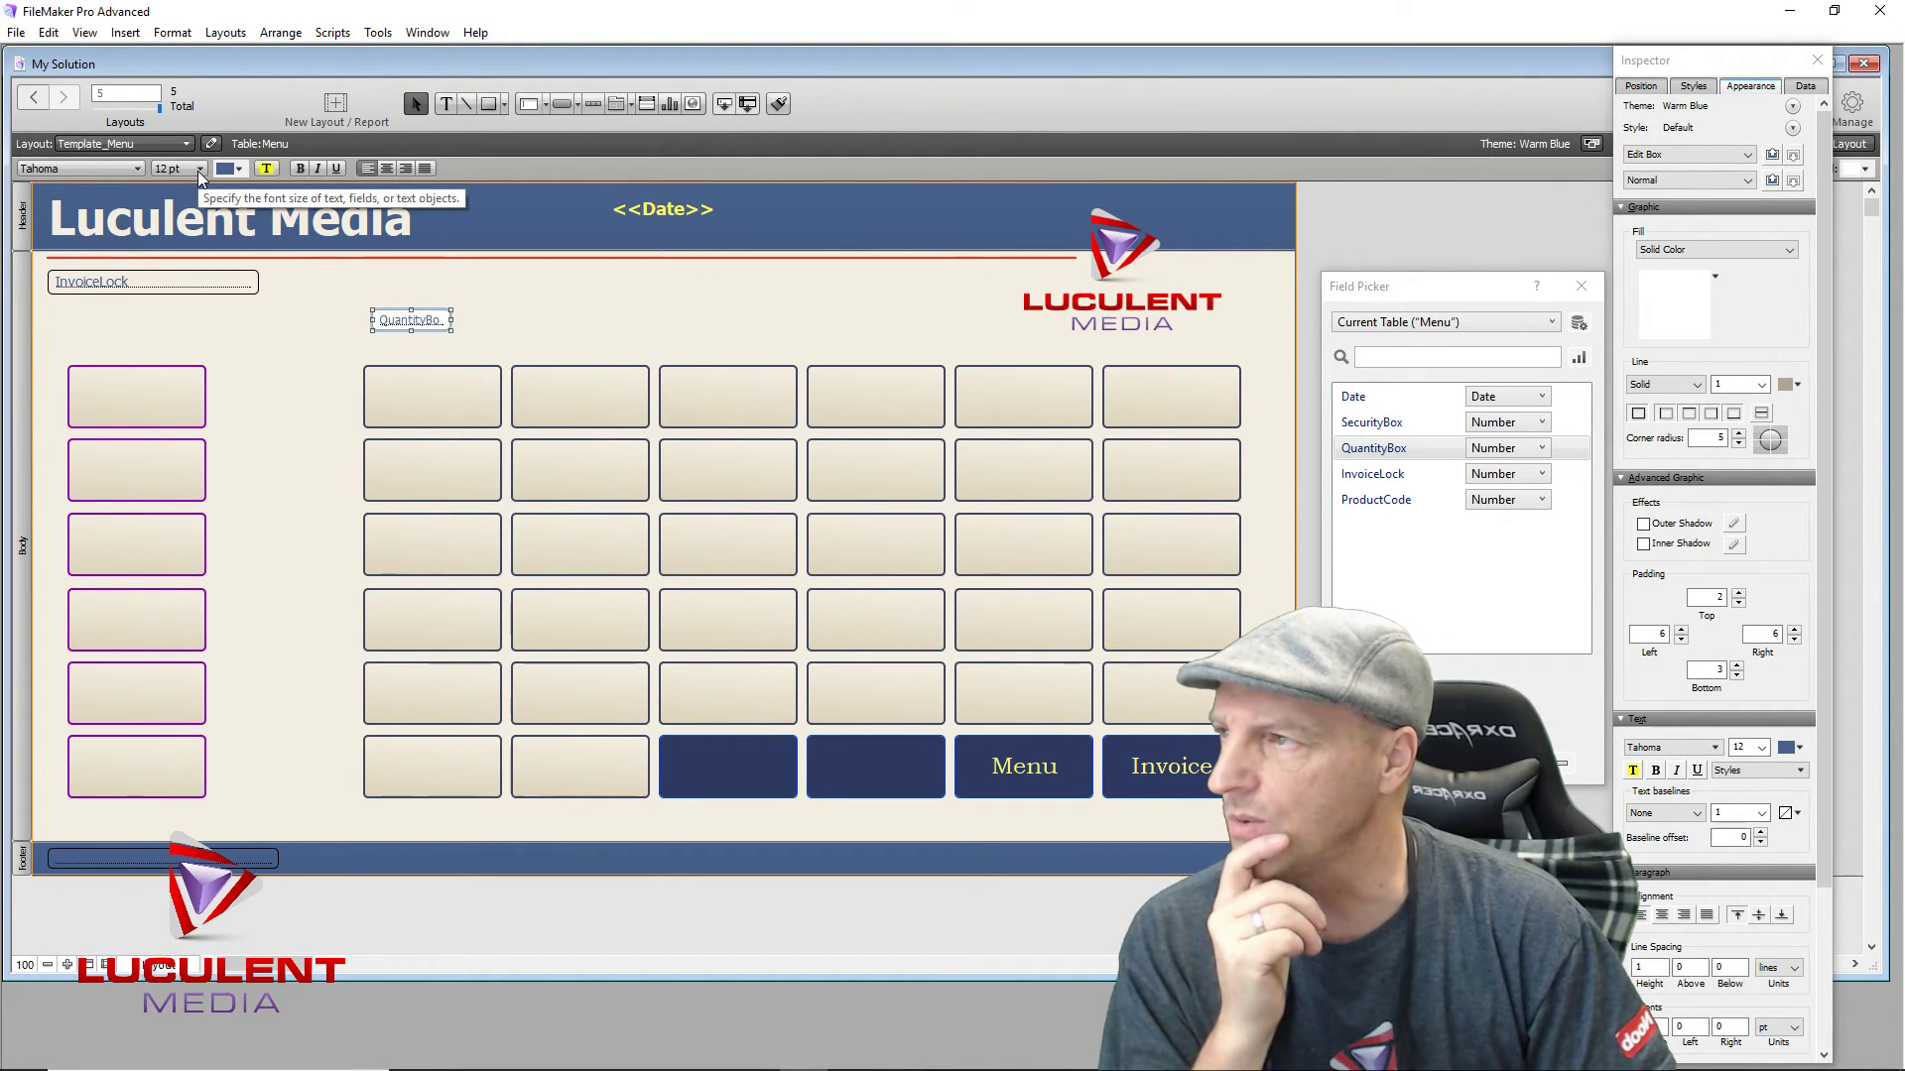
left_click(137, 166)
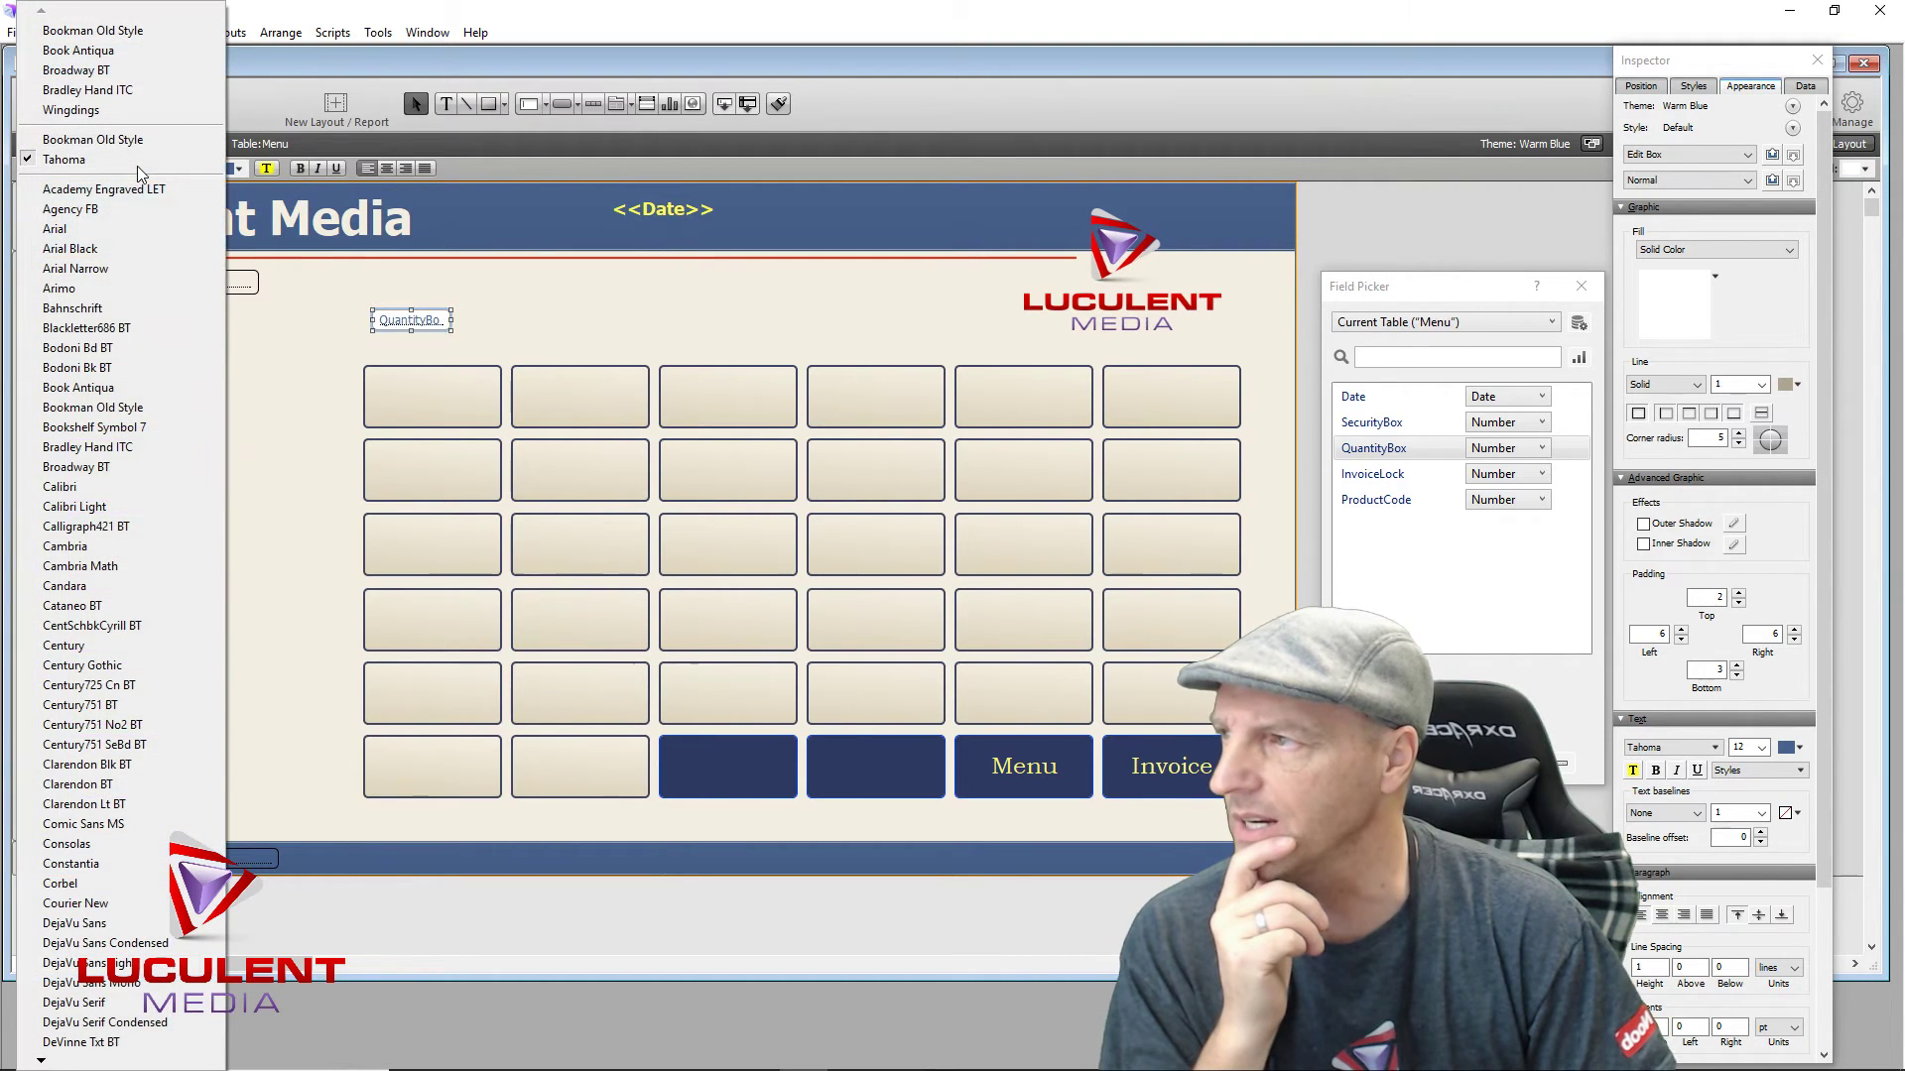
left_click(145, 409)
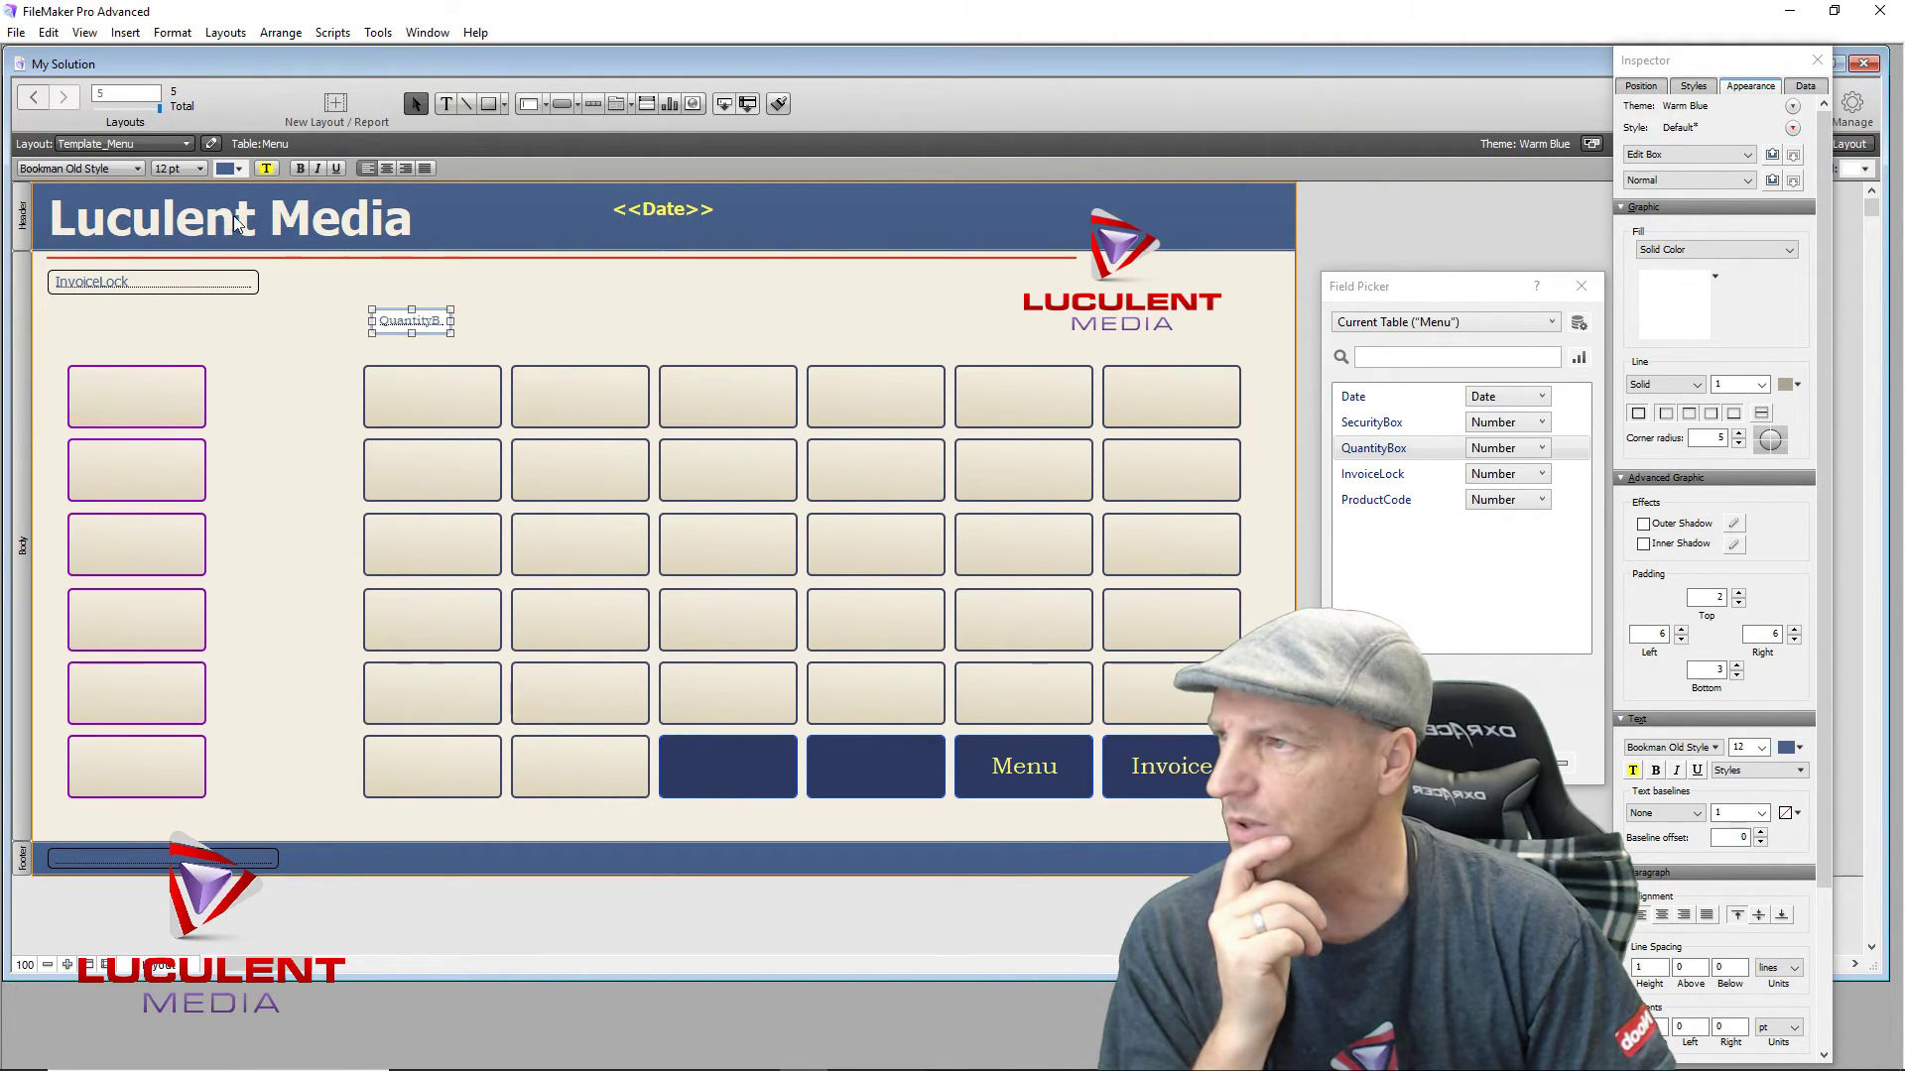
left_click(201, 168)
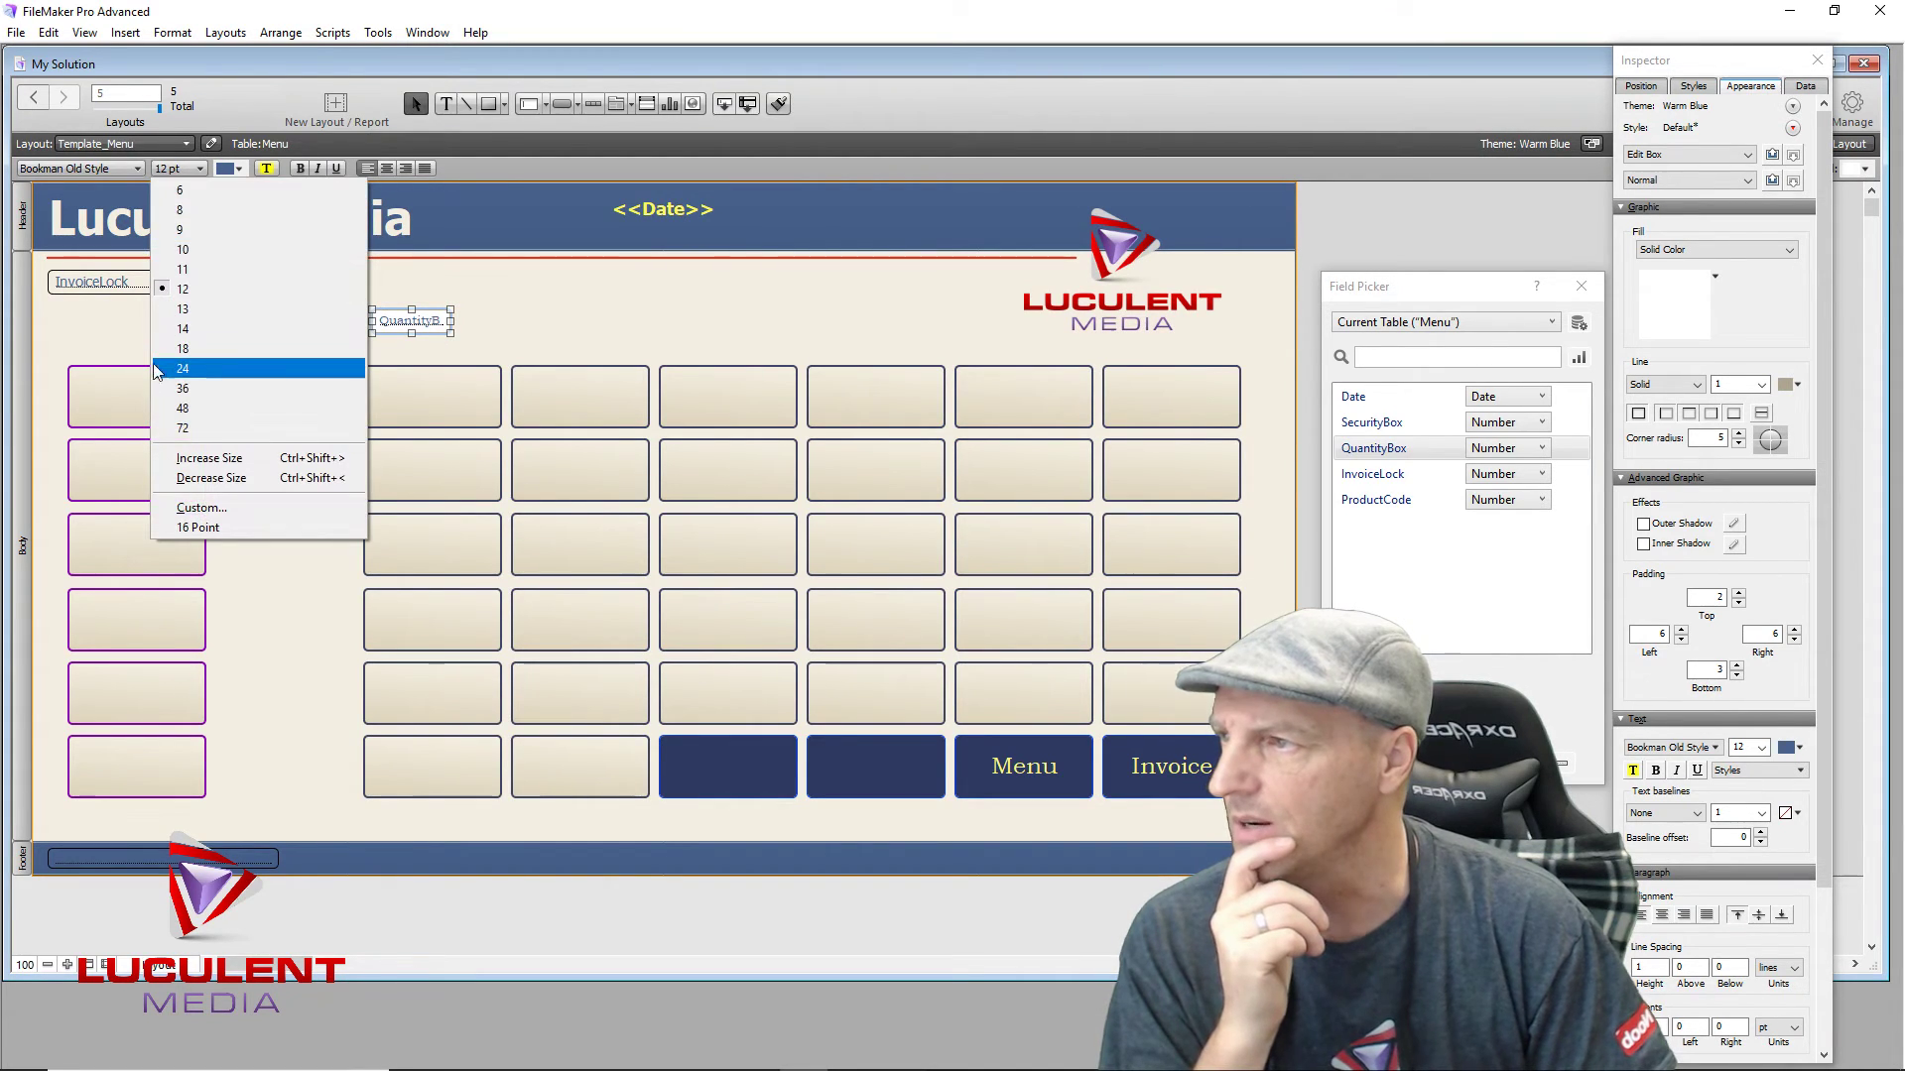
left_click(220, 369)
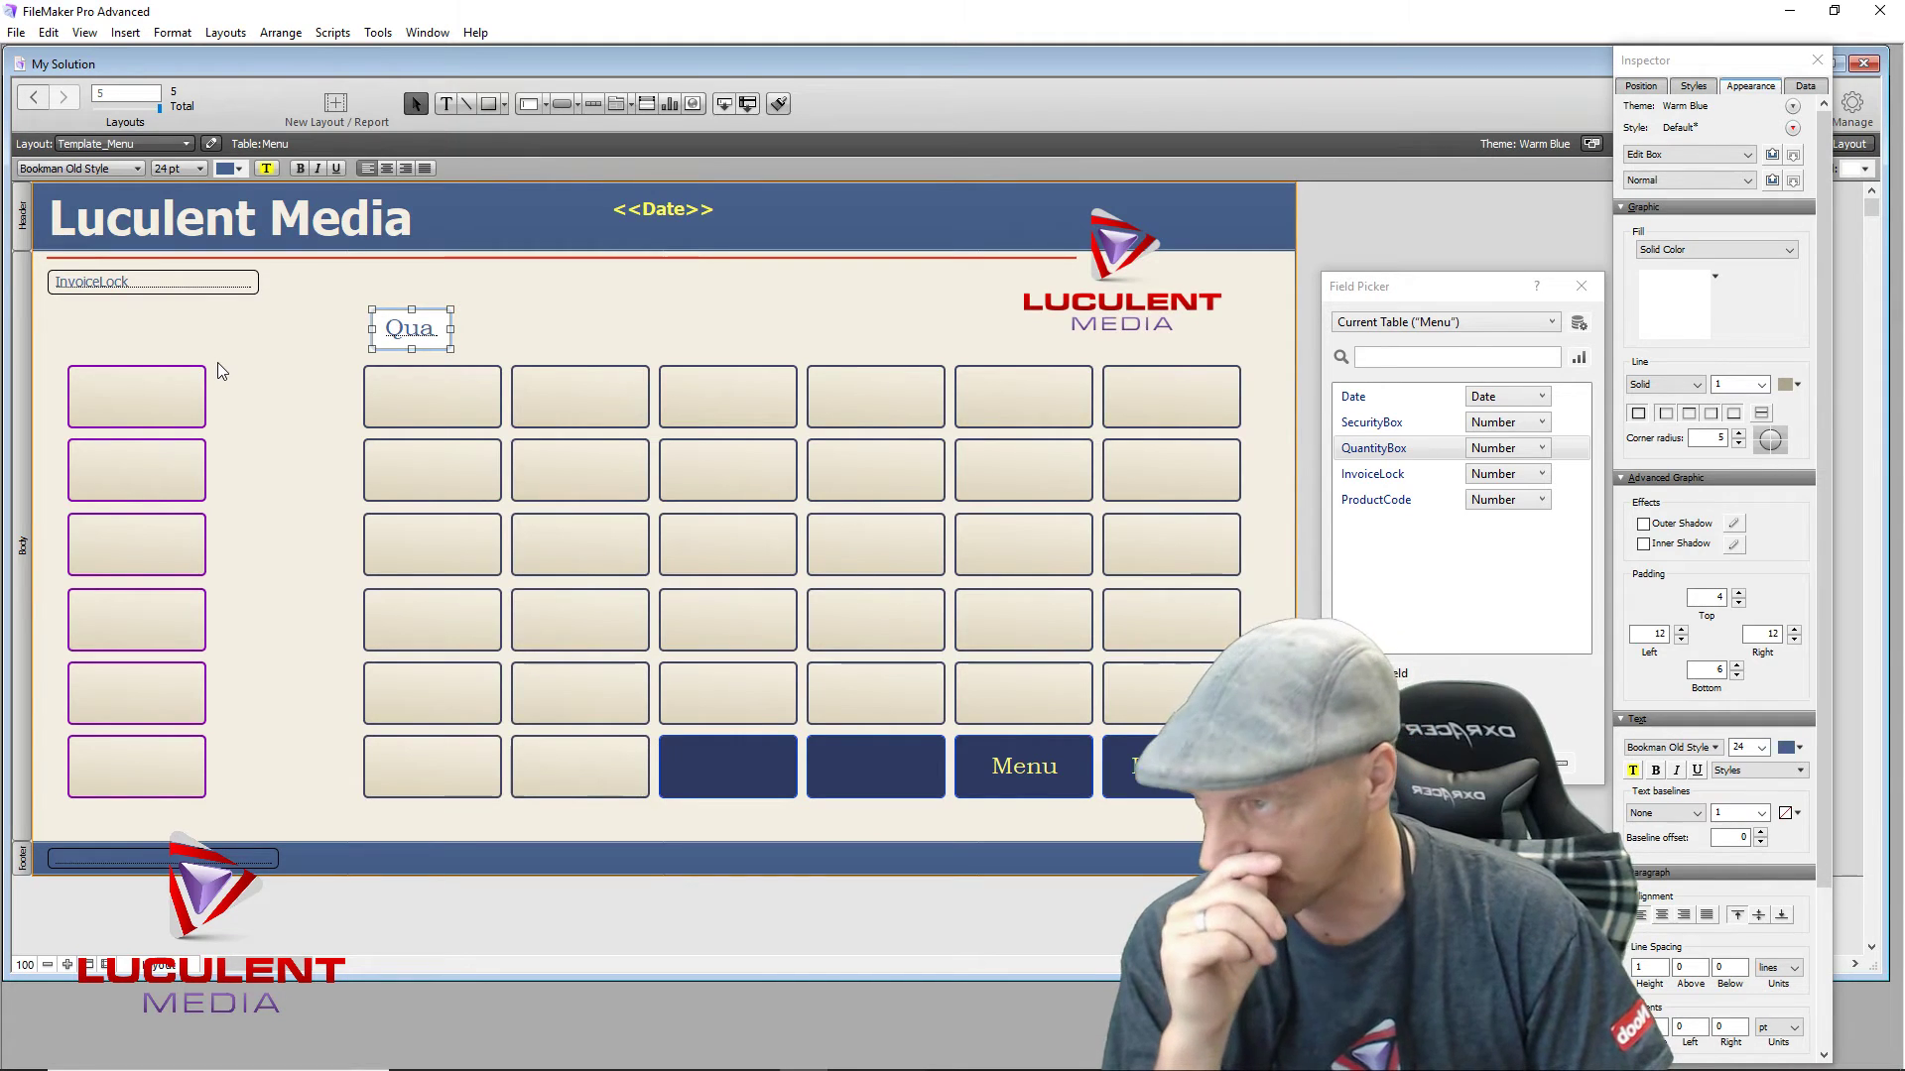
left_click(389, 168)
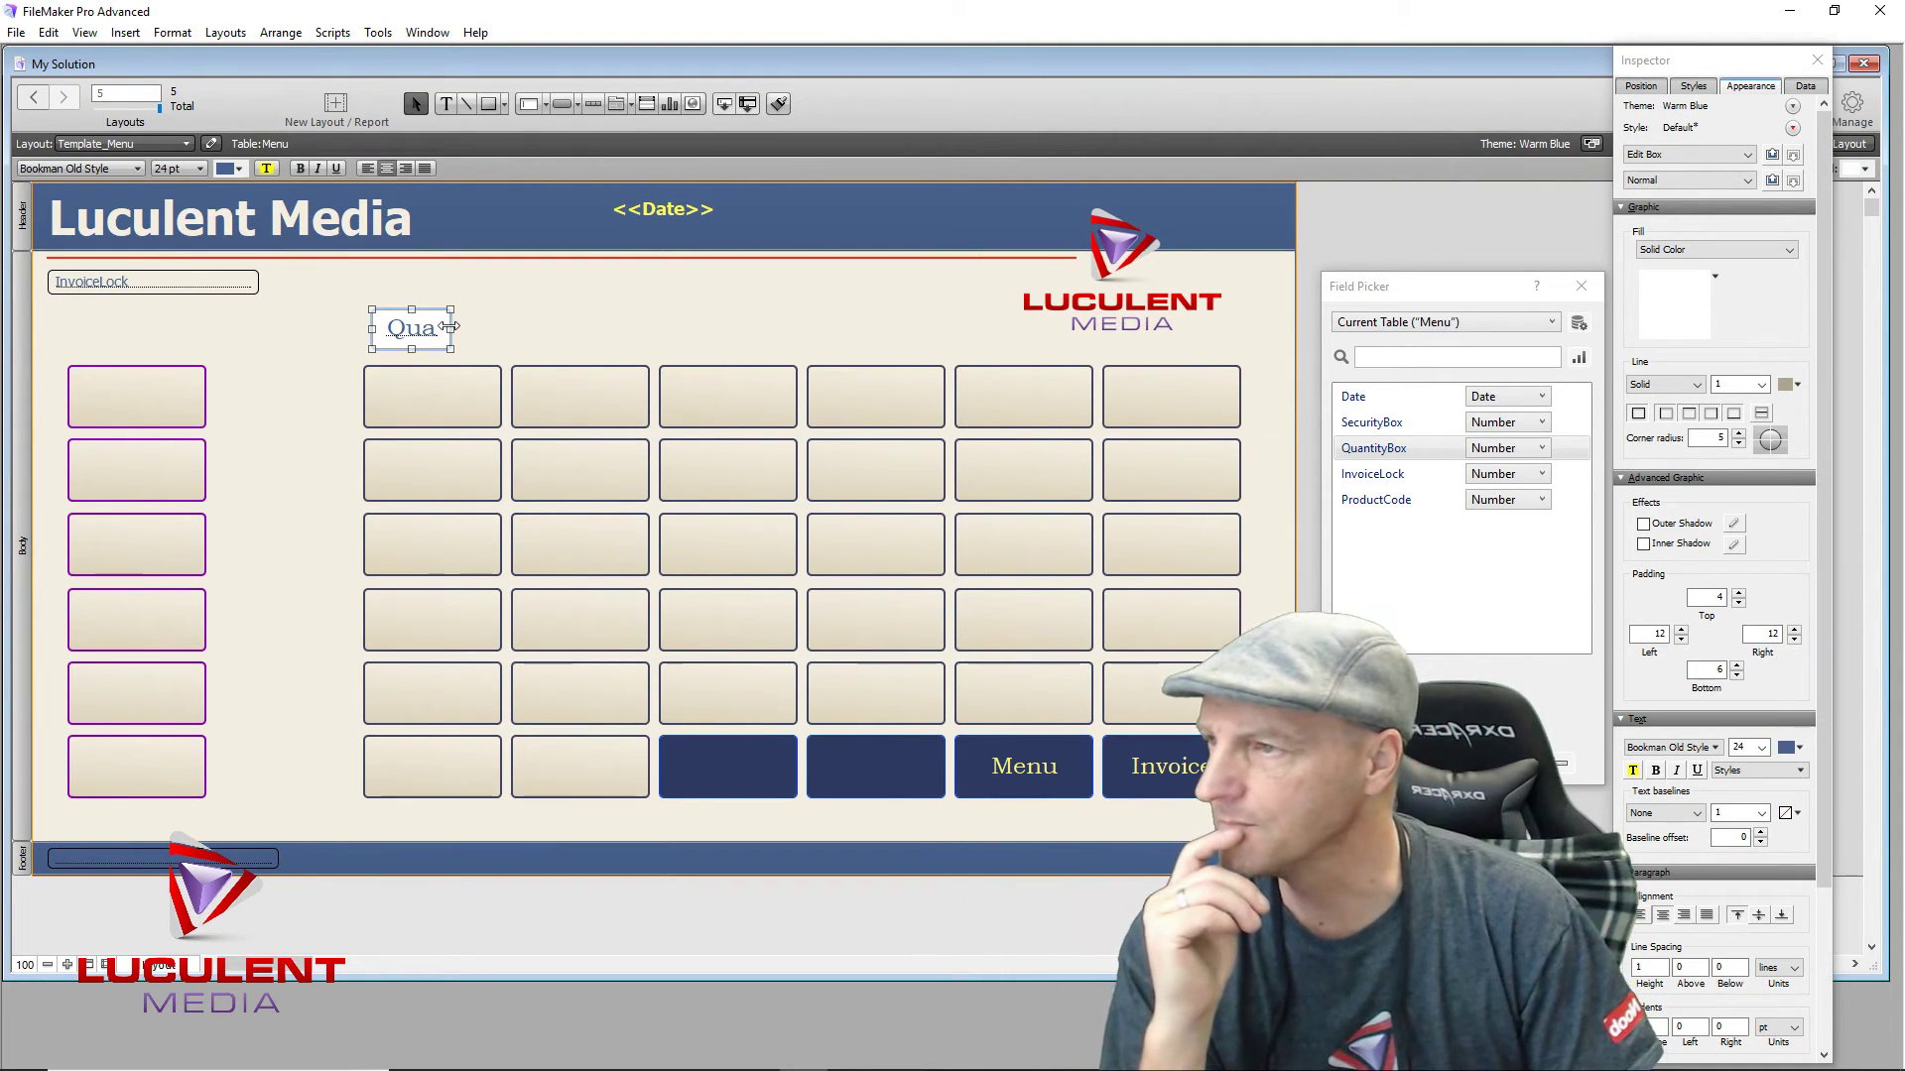
Step: Align the QuantityBox field with the left edge of the grid's first column and widen it to match the button width
left_click_drag(424, 336, 417, 333)
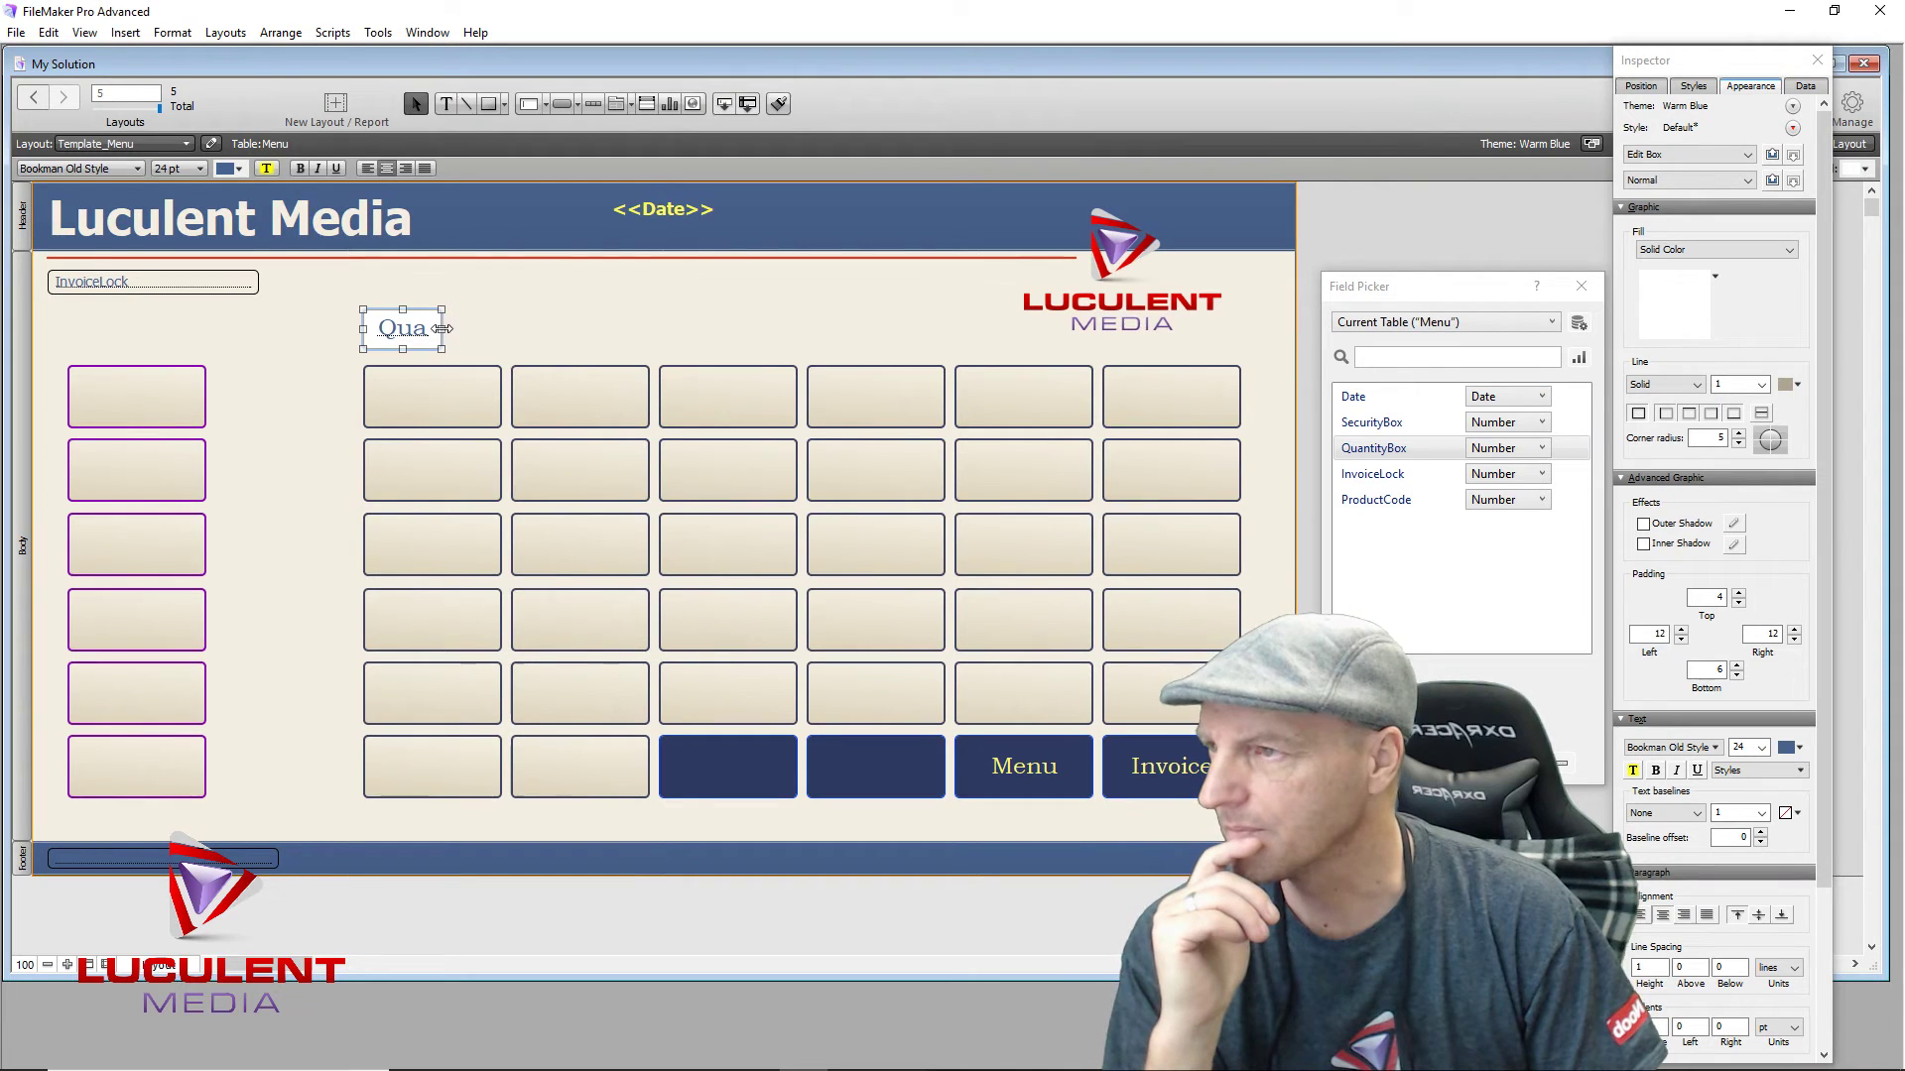
left_click_drag(442, 328, 502, 329)
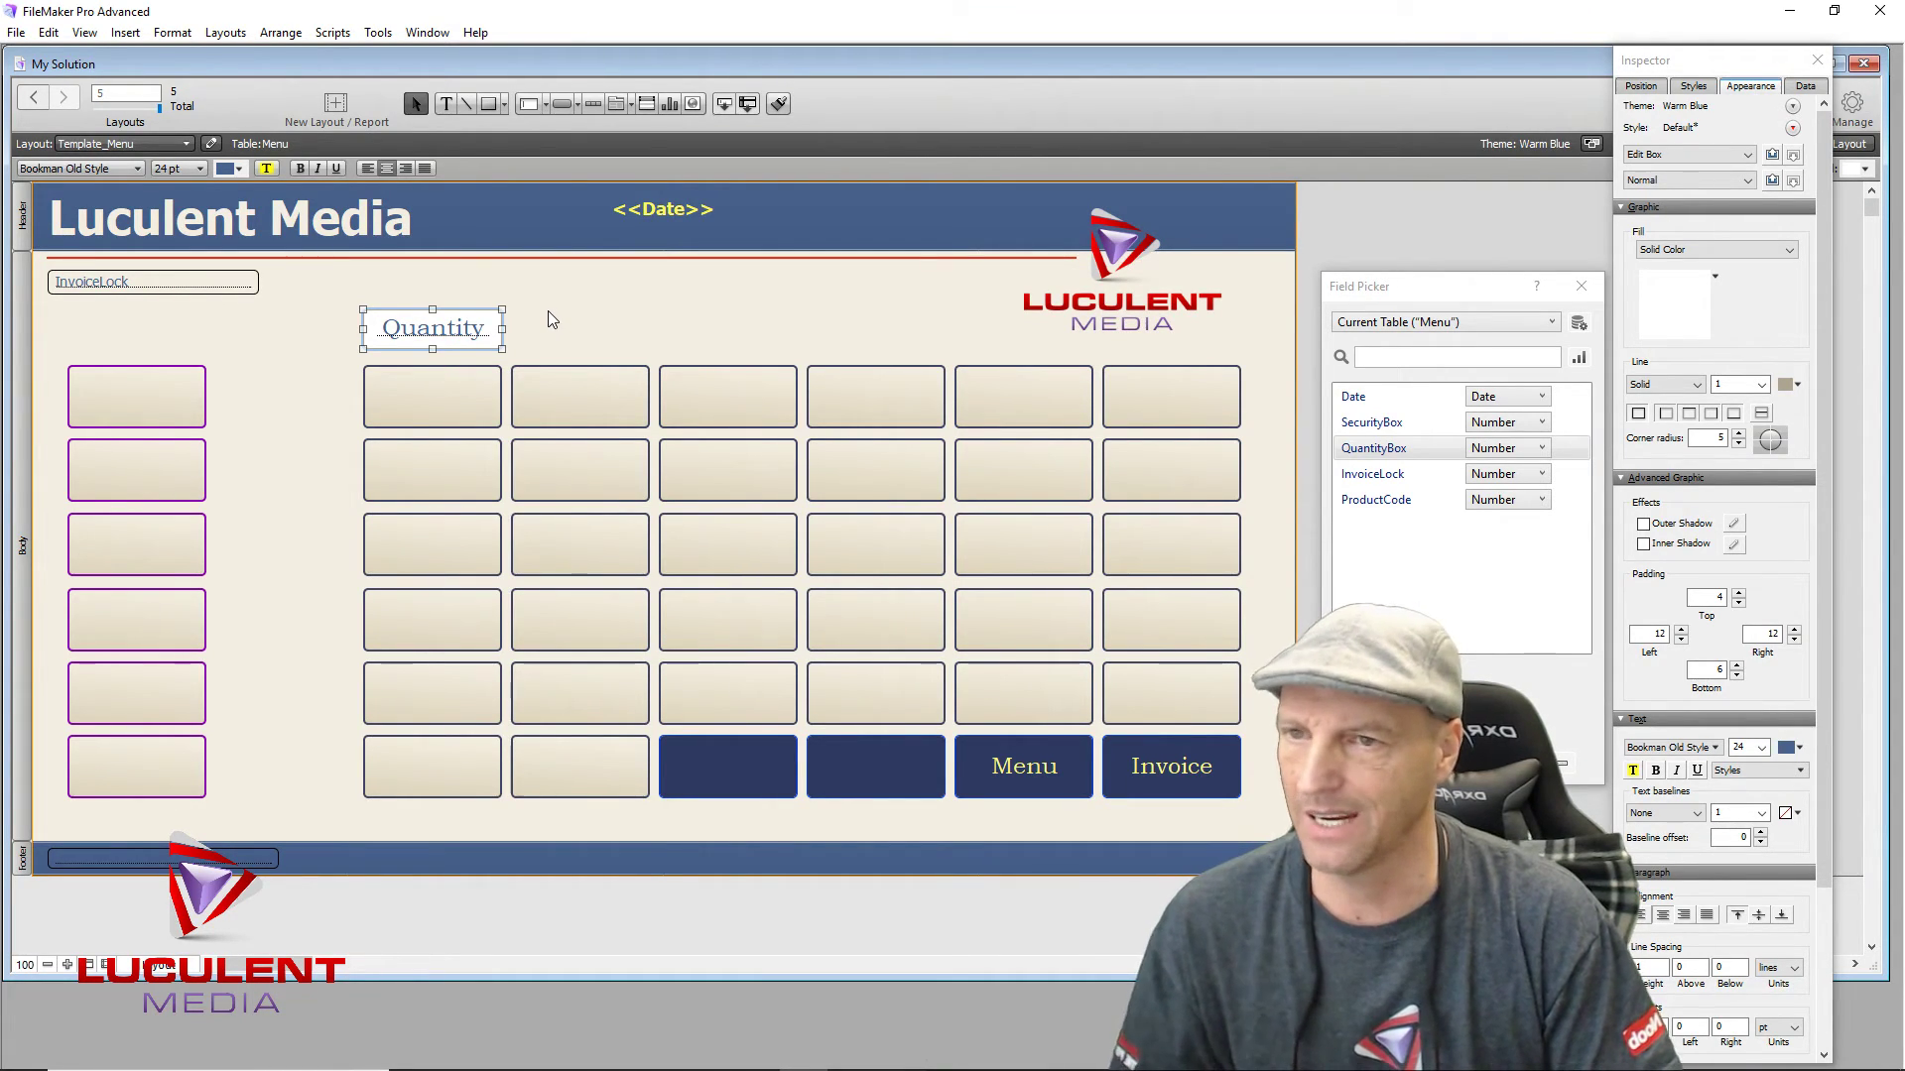
Step: Set the QuantityBox field's fill and line style to None and change its text colour to dark navy
left_click(1701, 251)
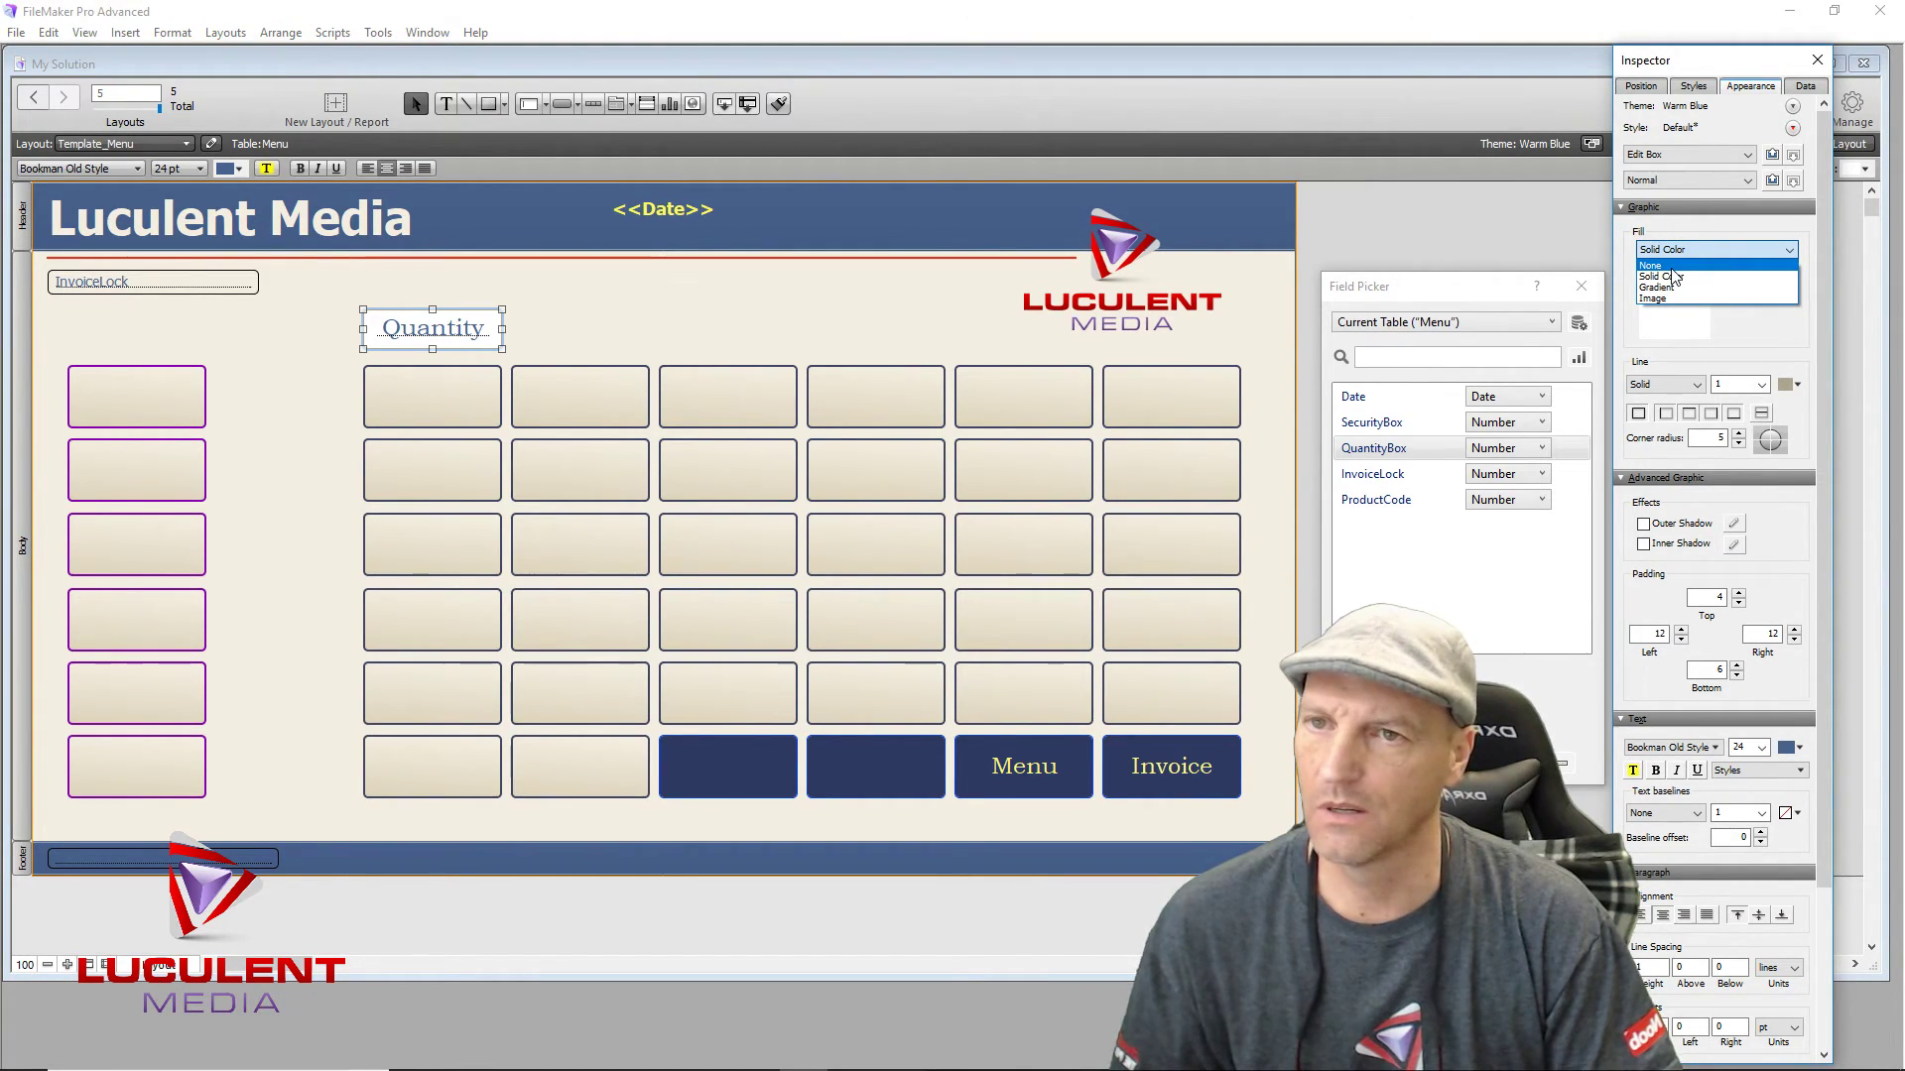
left_click(1671, 267)
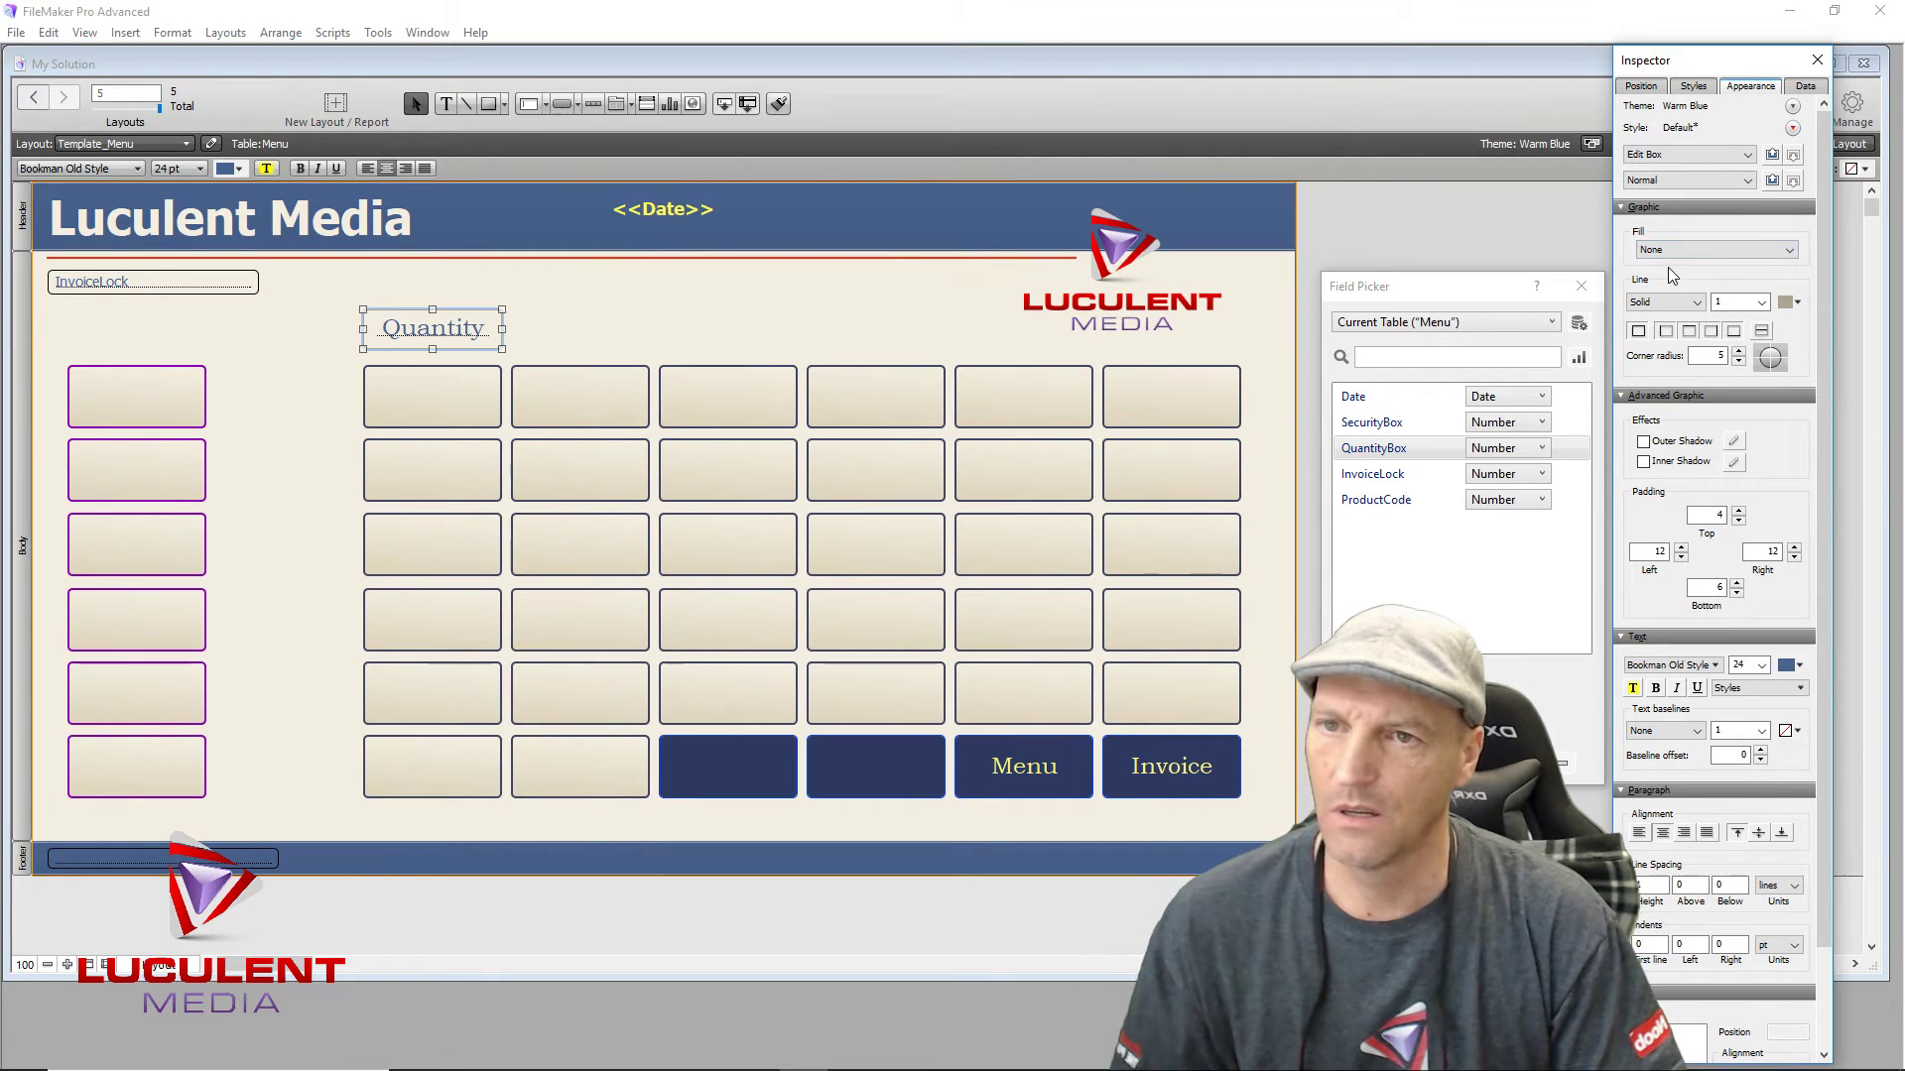
left_click(1695, 303)
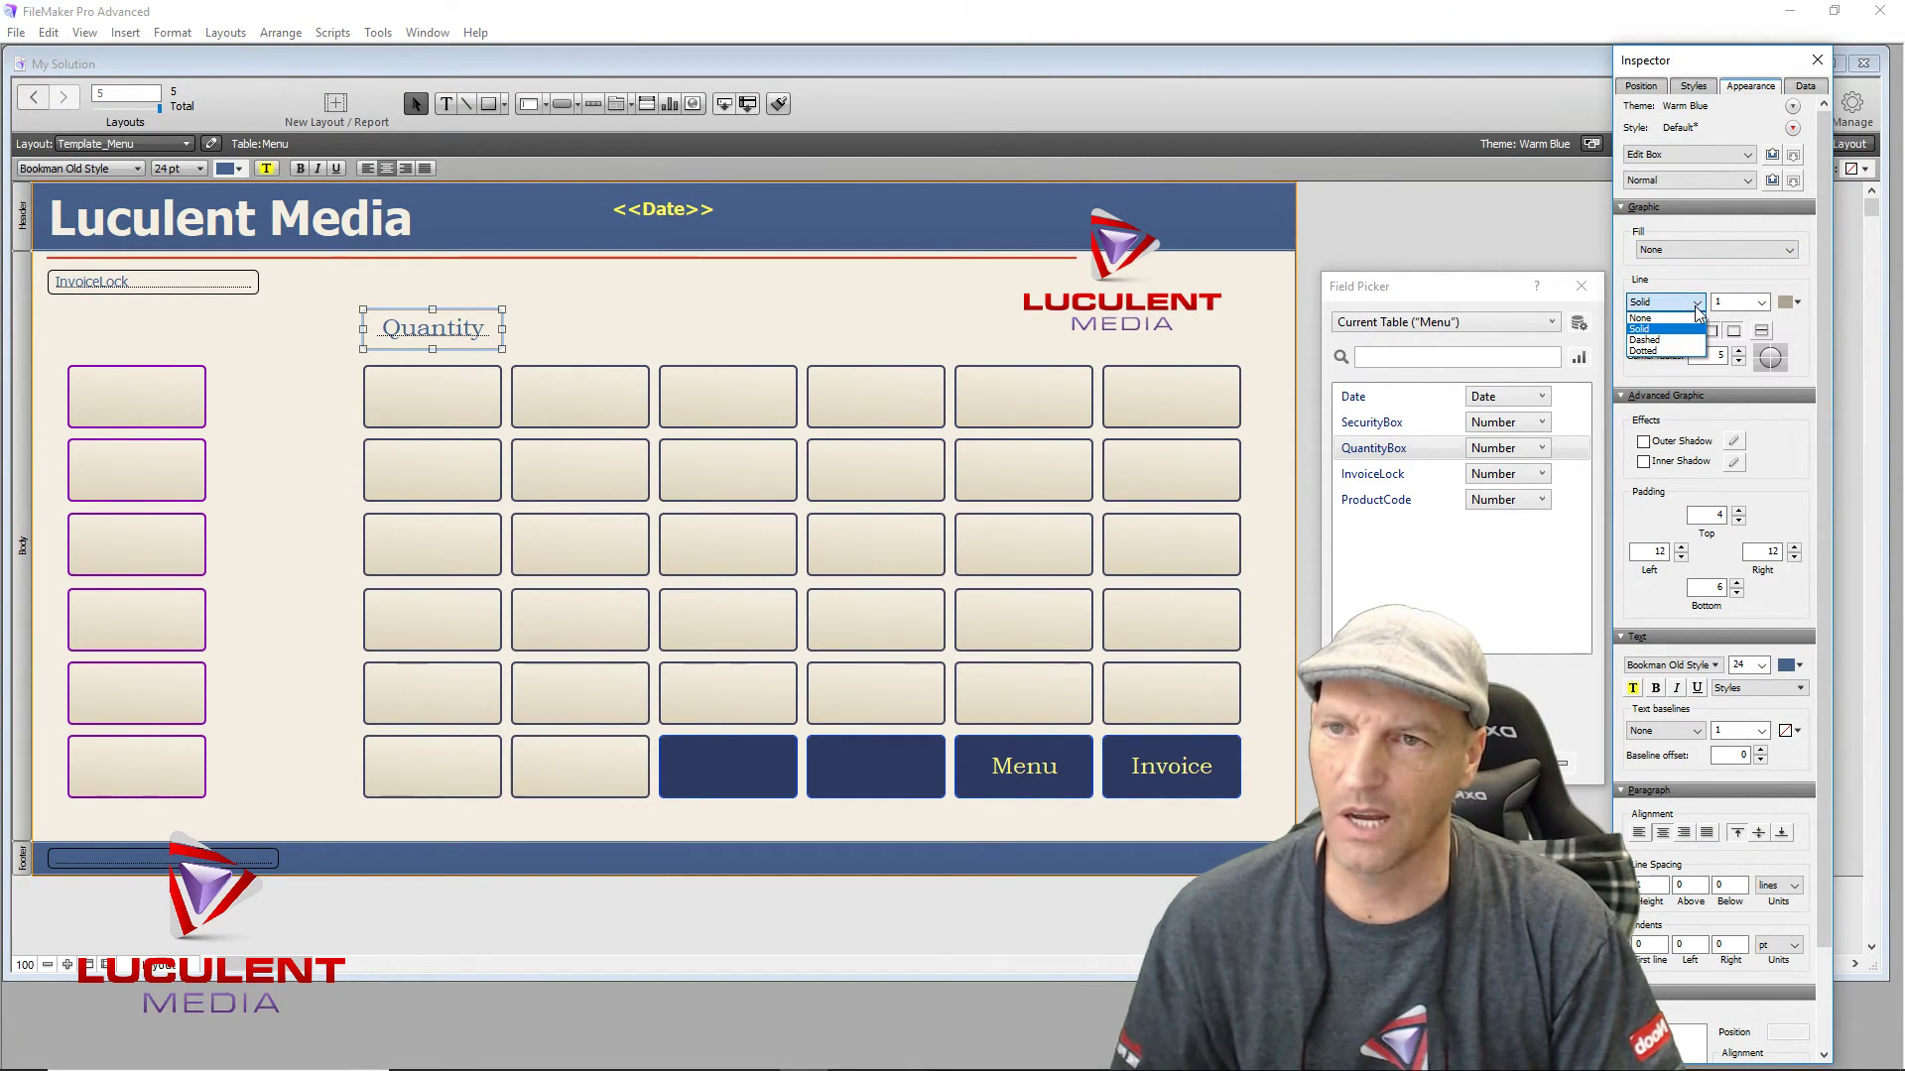
left_click(1647, 318)
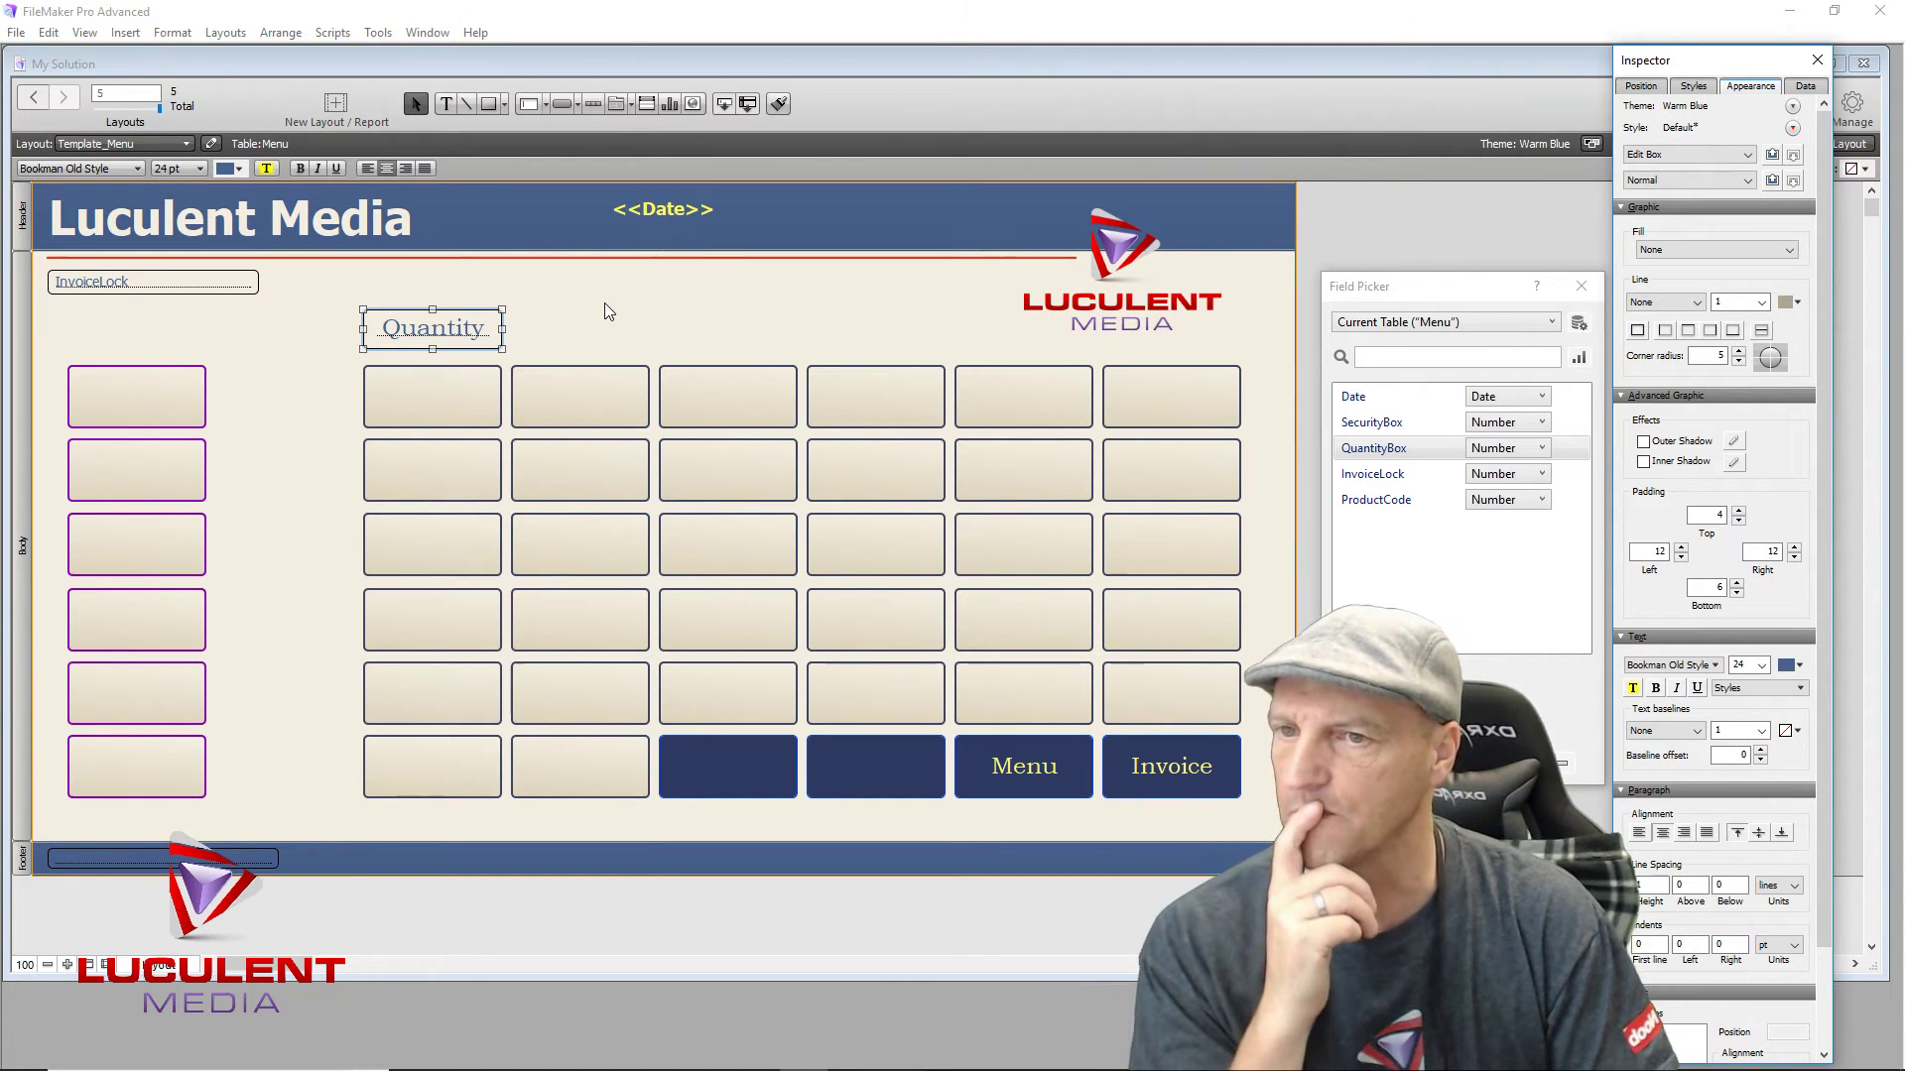
left_click(1800, 667)
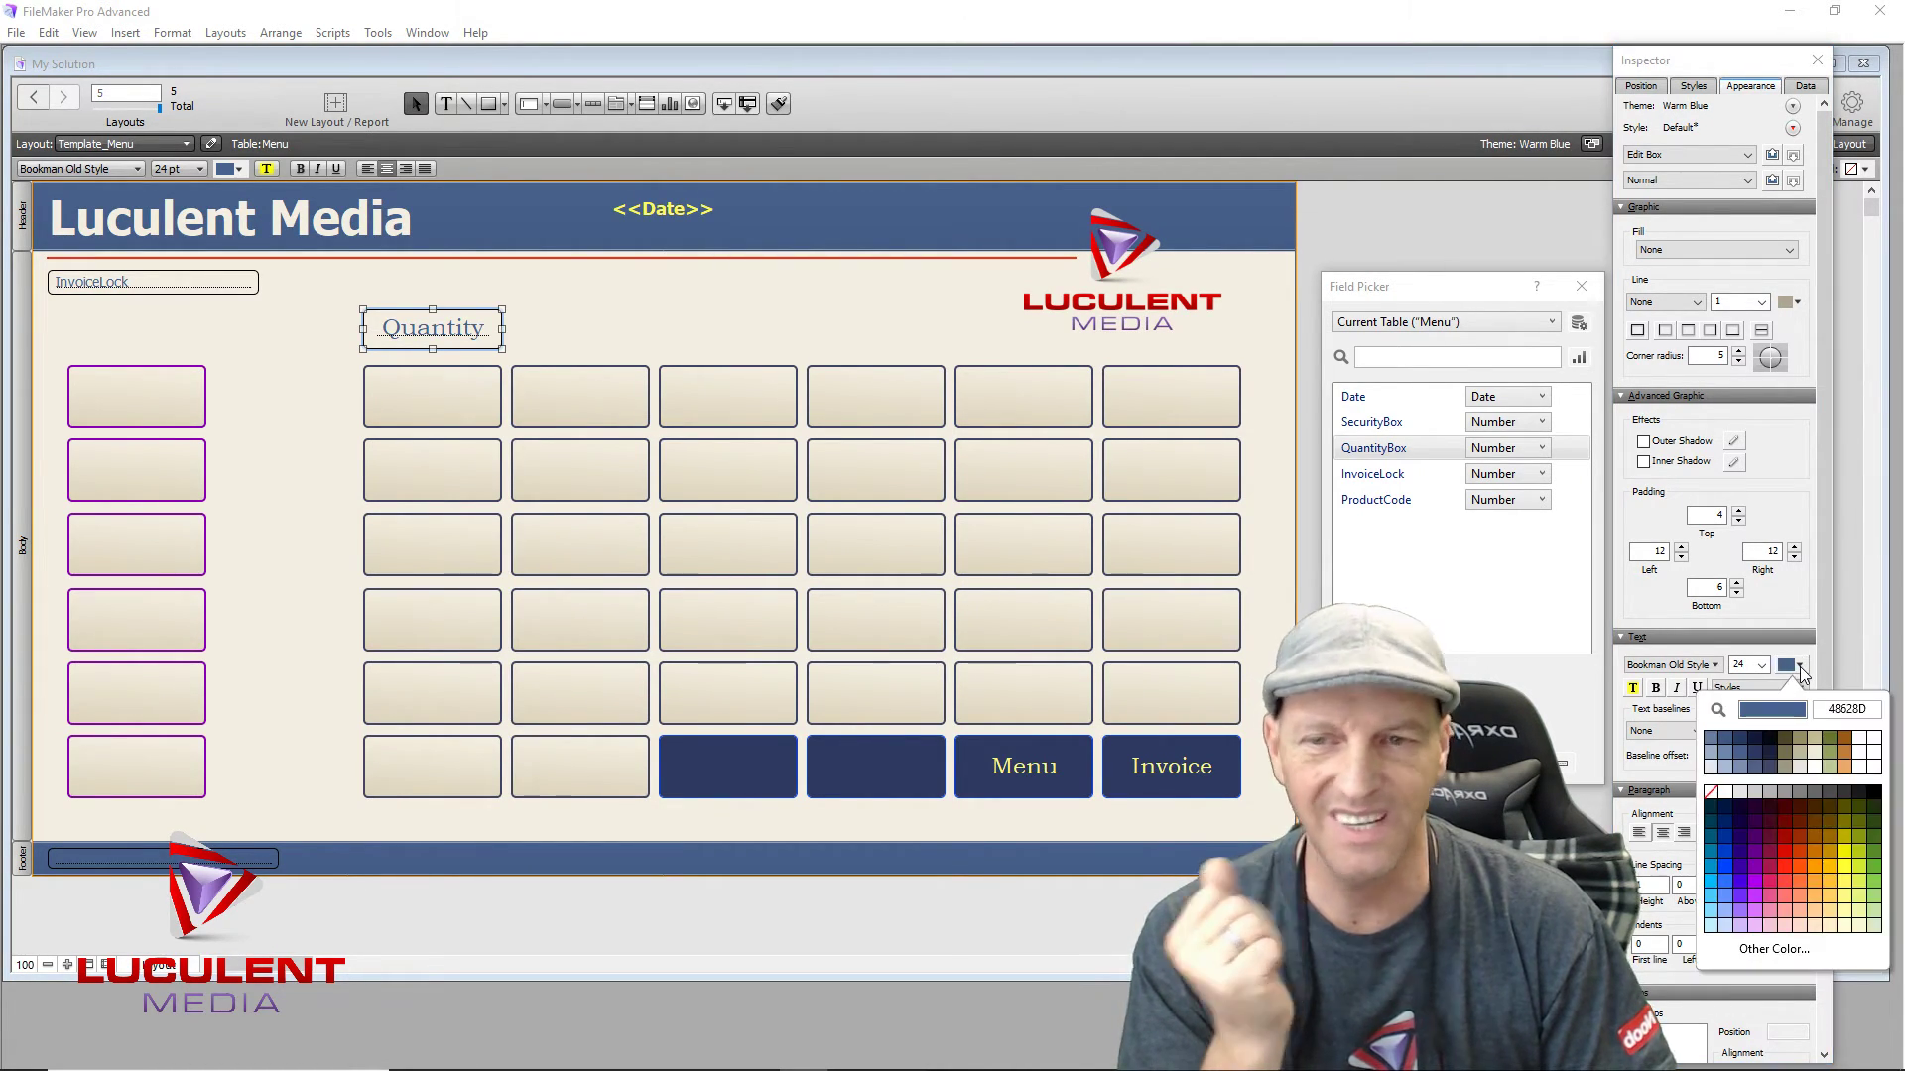
left_click(1772, 759)
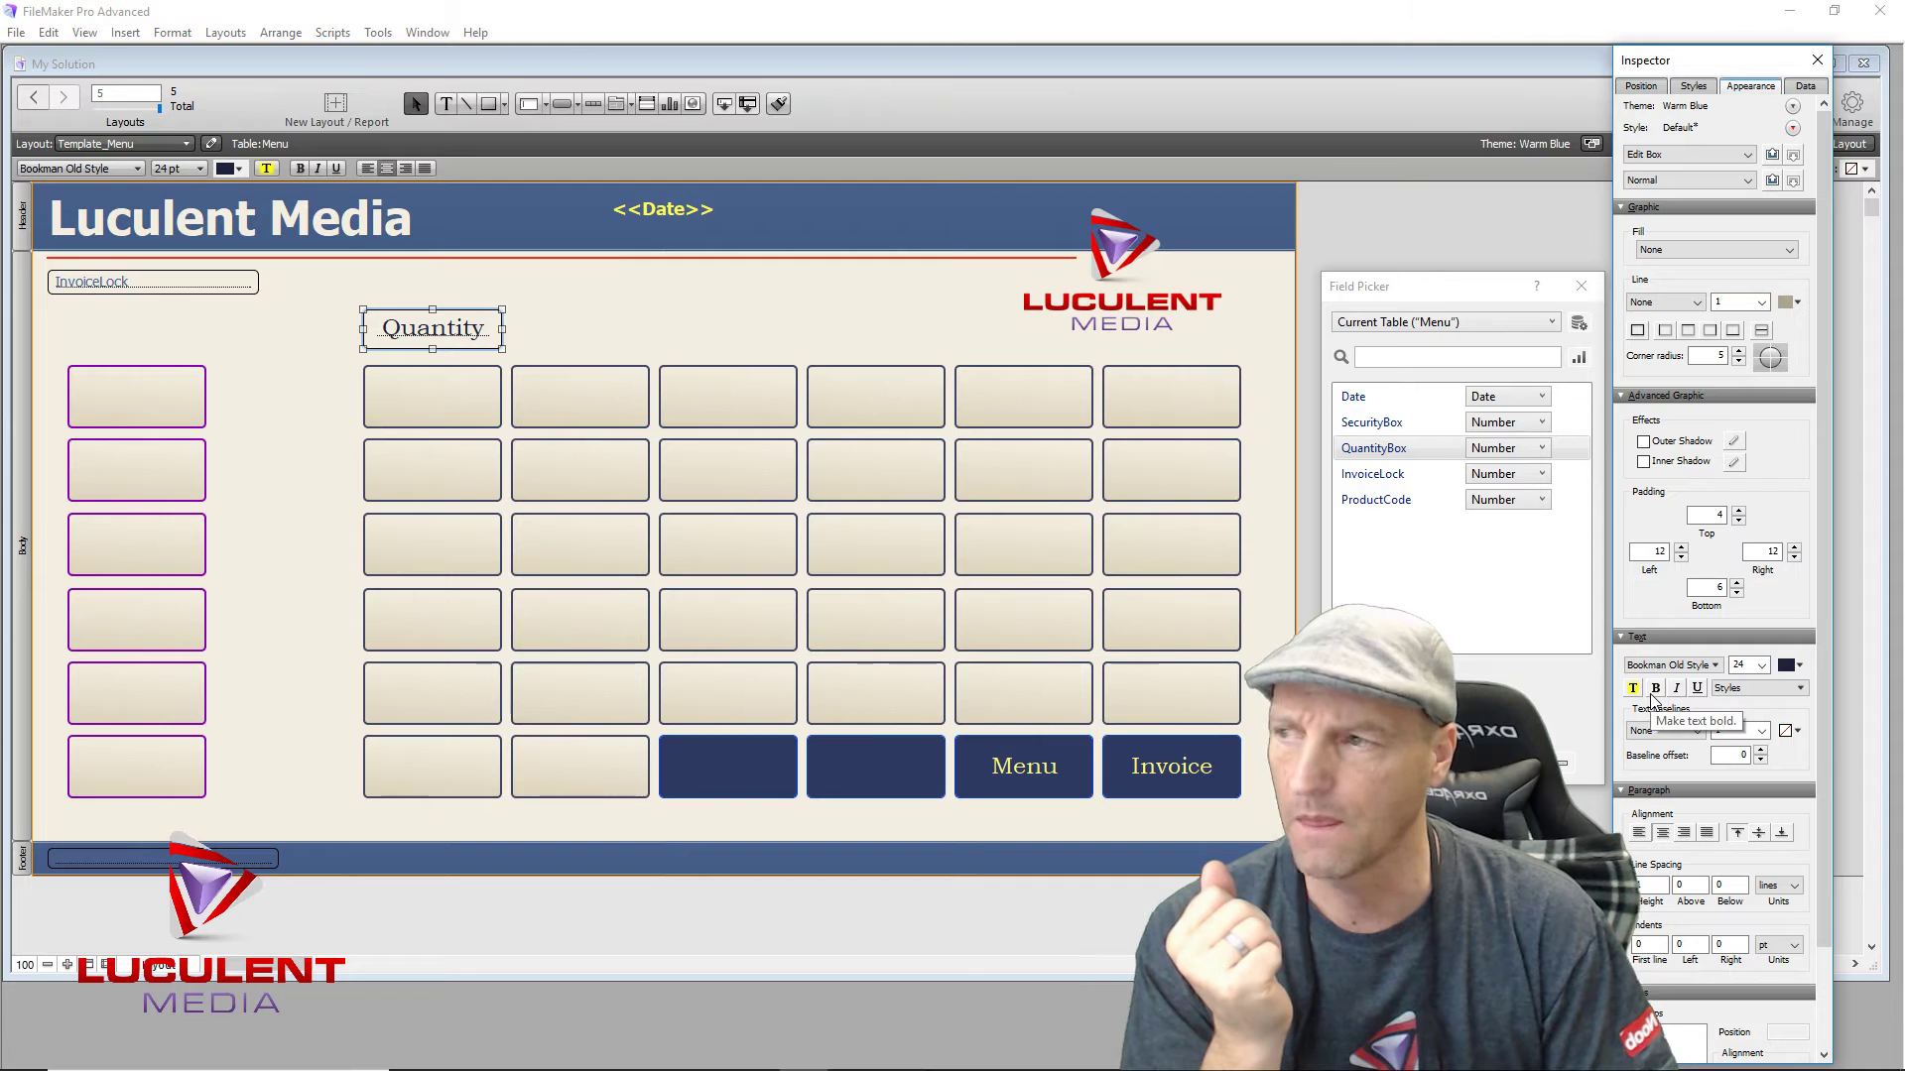
left_click(633, 299)
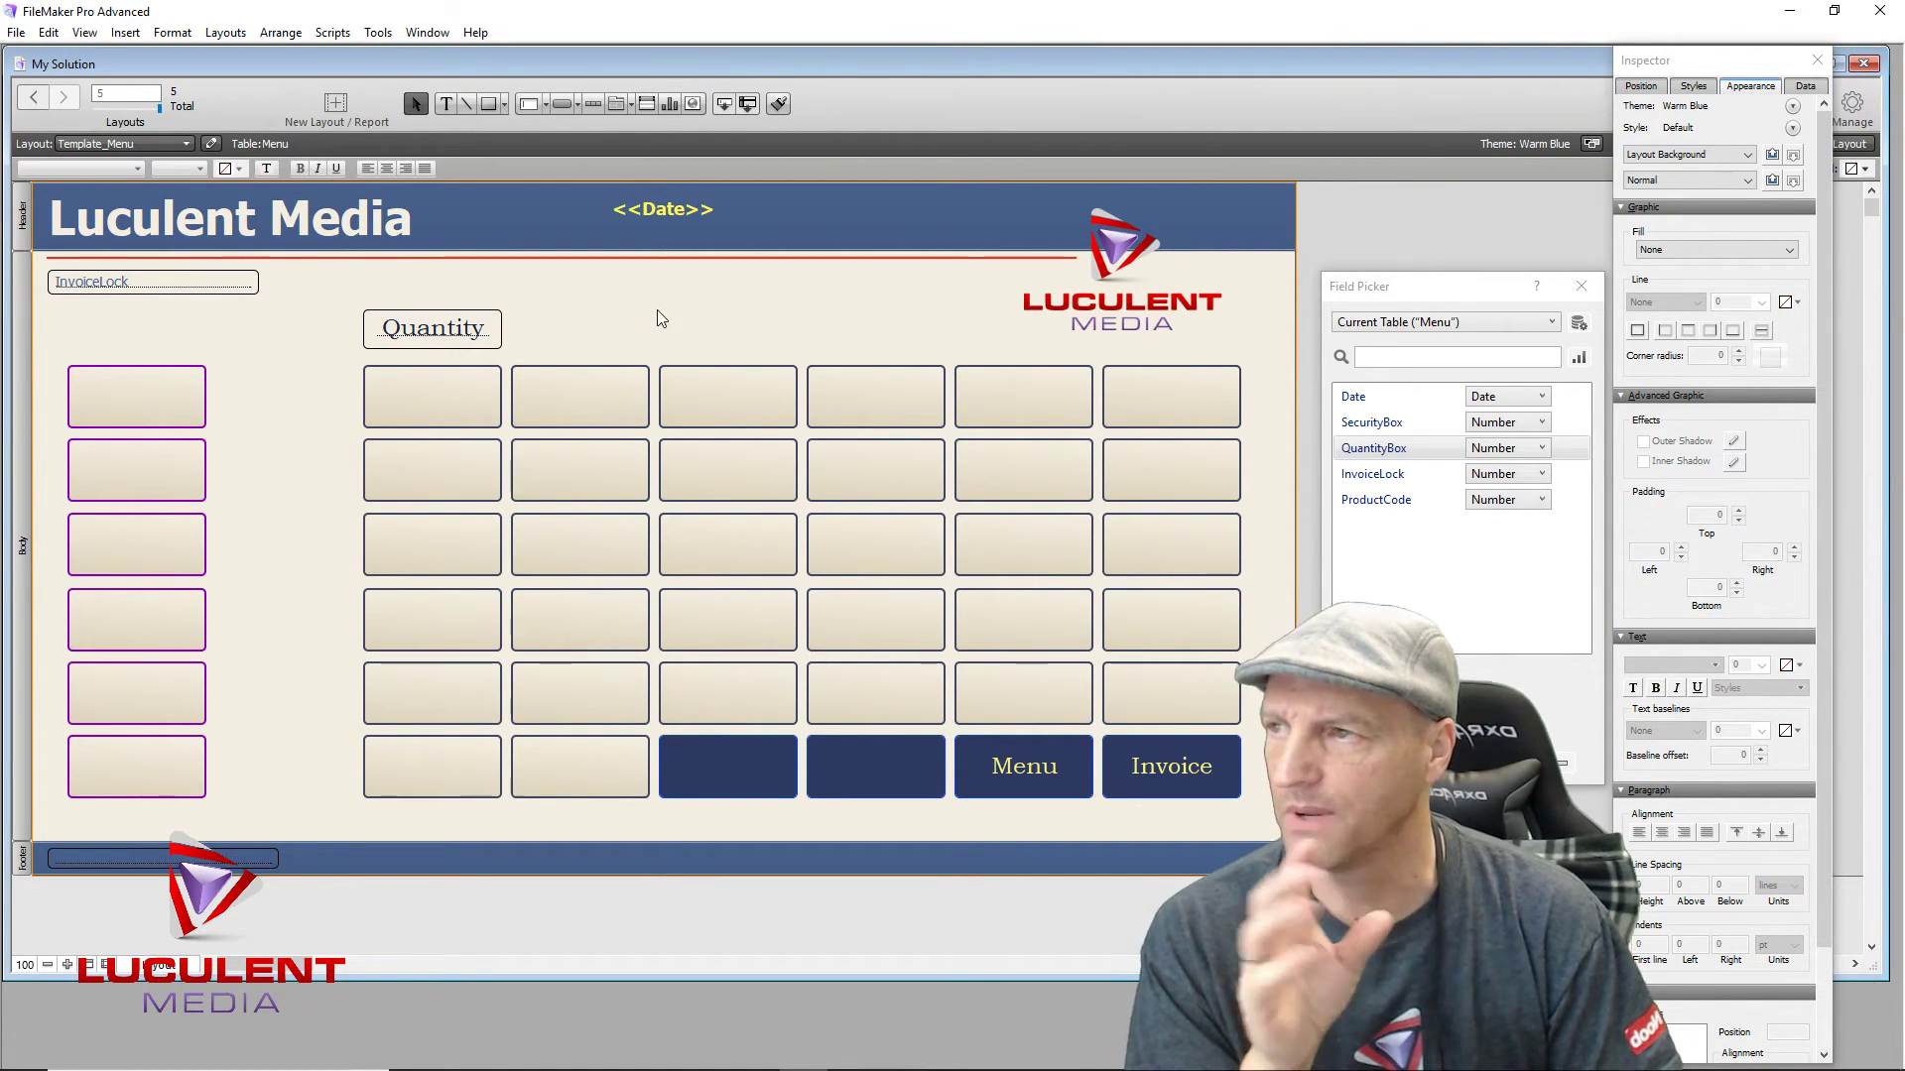
Step: Add a text label reading "Quantity" just above the QuantityBox field
left_click(394, 281)
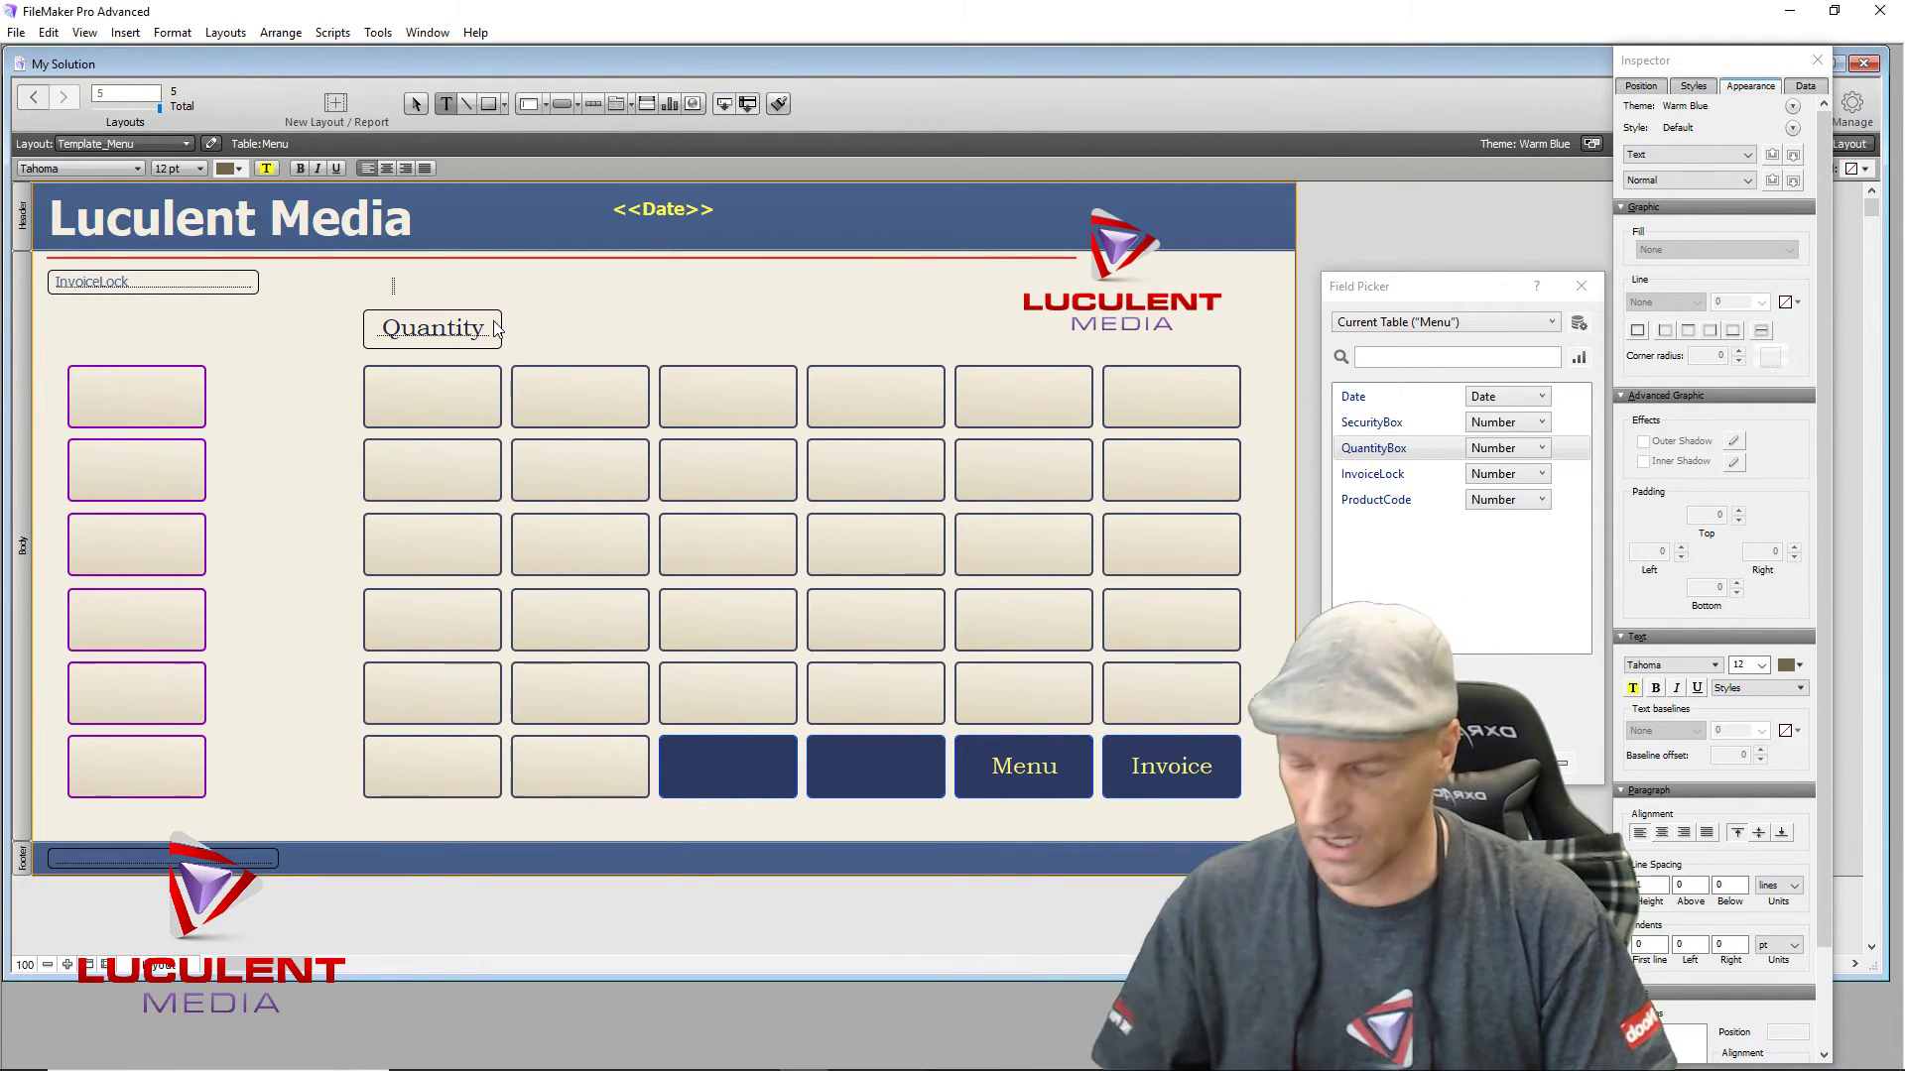
type("quantit")
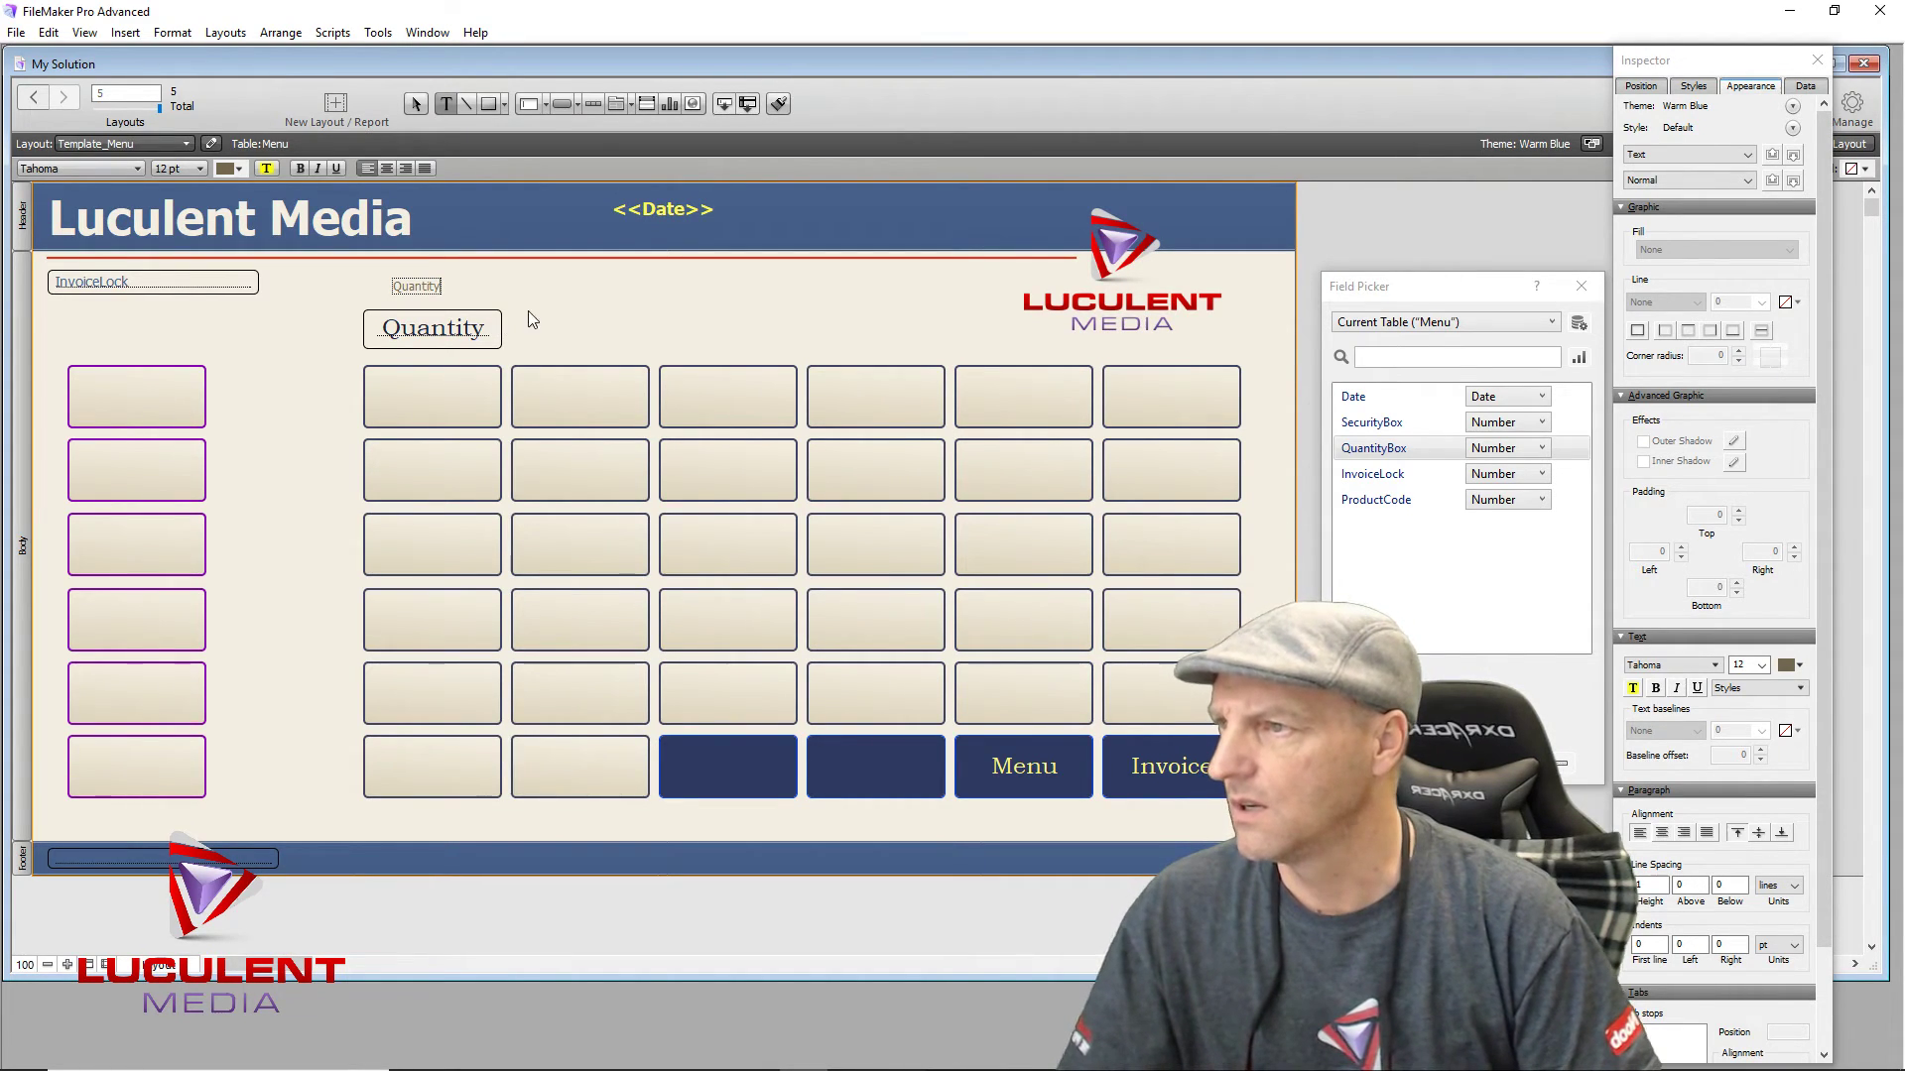
key("Escape")
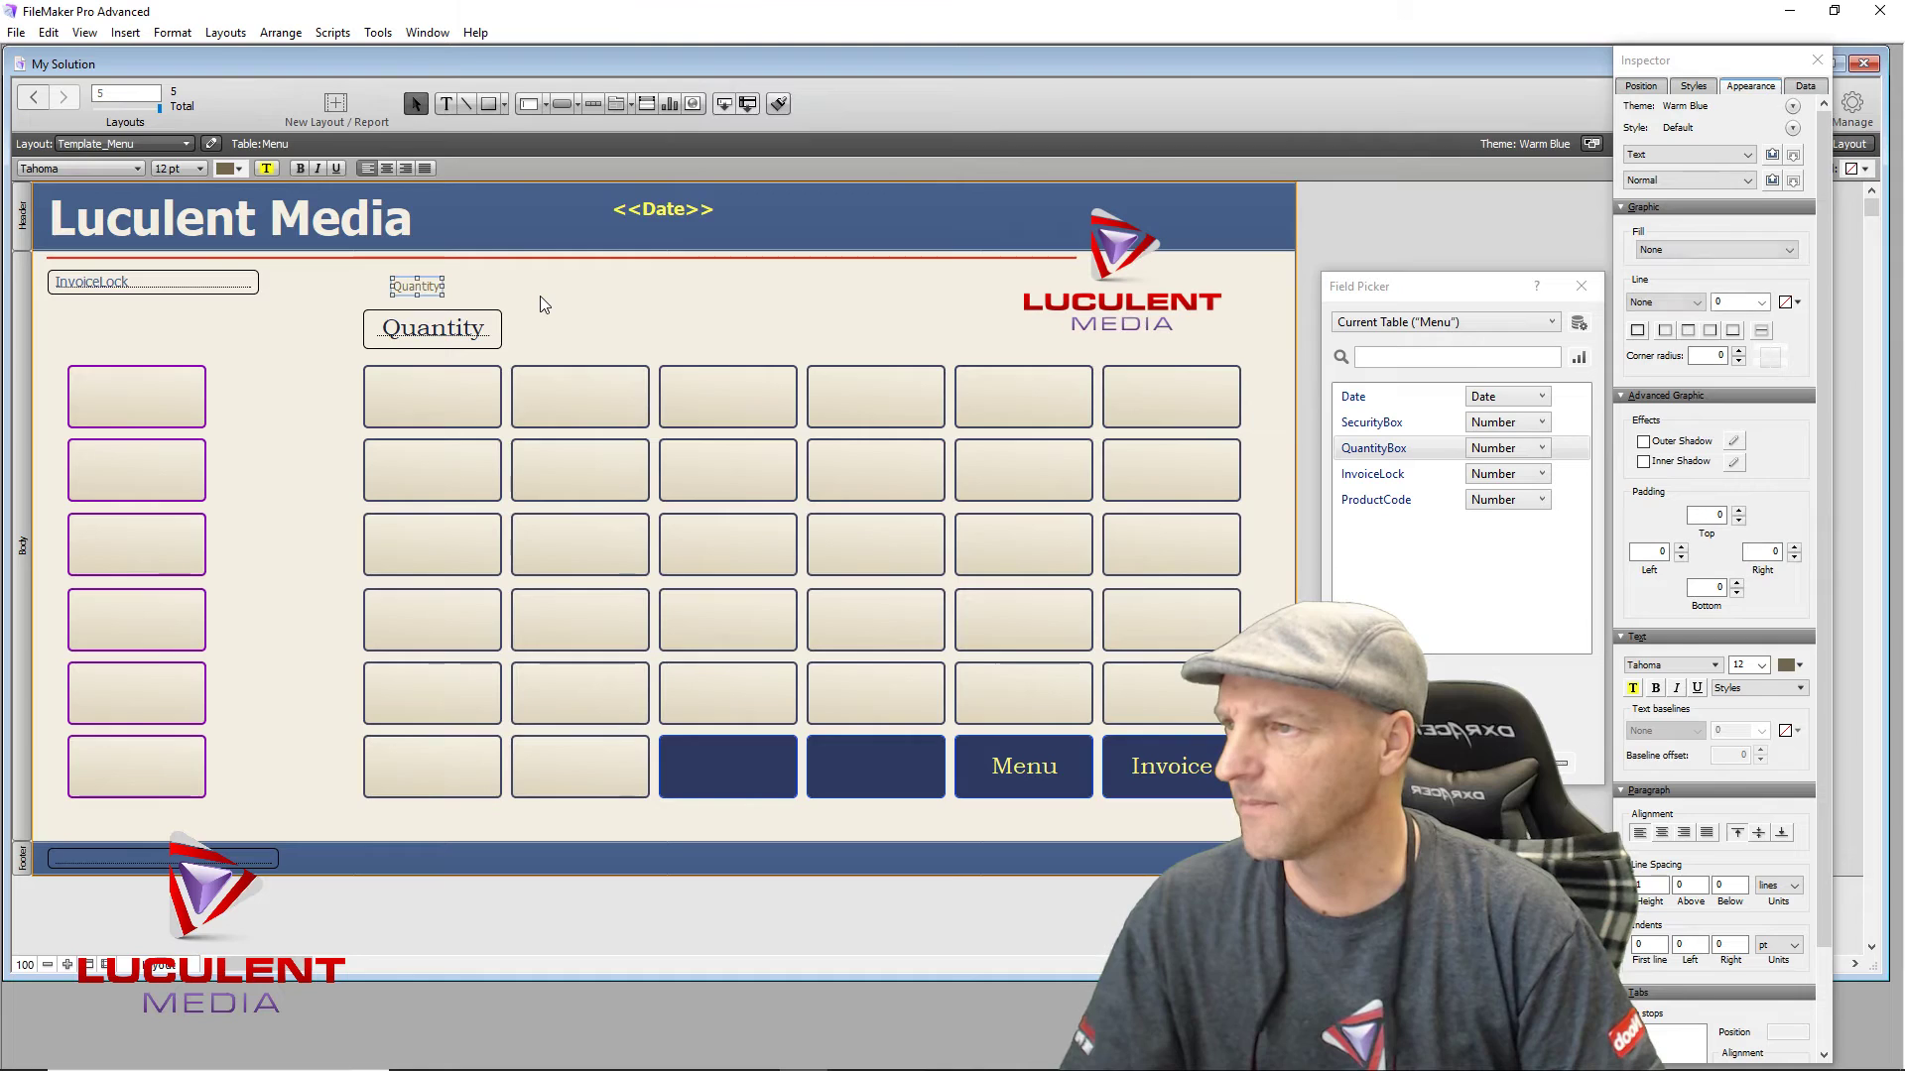
Step: Format the Quantity label as Bookman Old Style, 18 pt, in dark navy
left_click(135, 165)
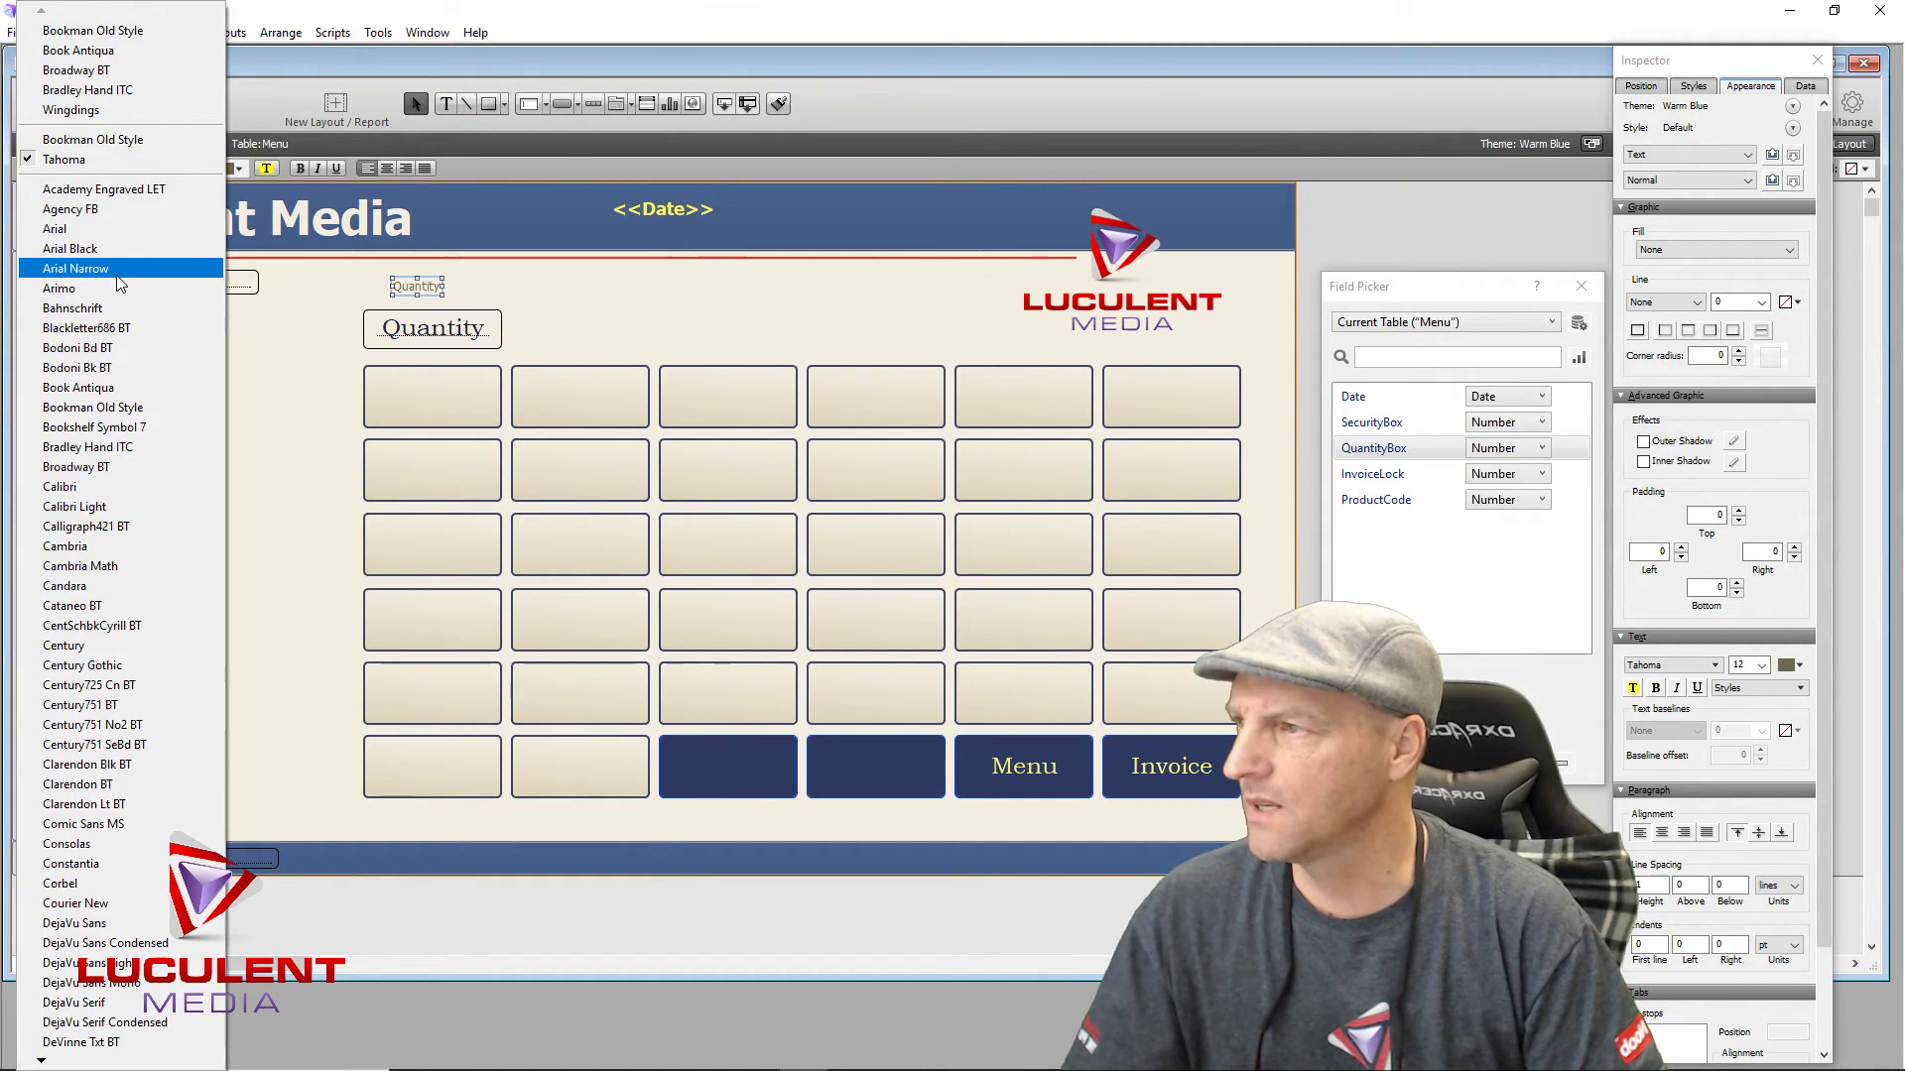
left_click(152, 407)
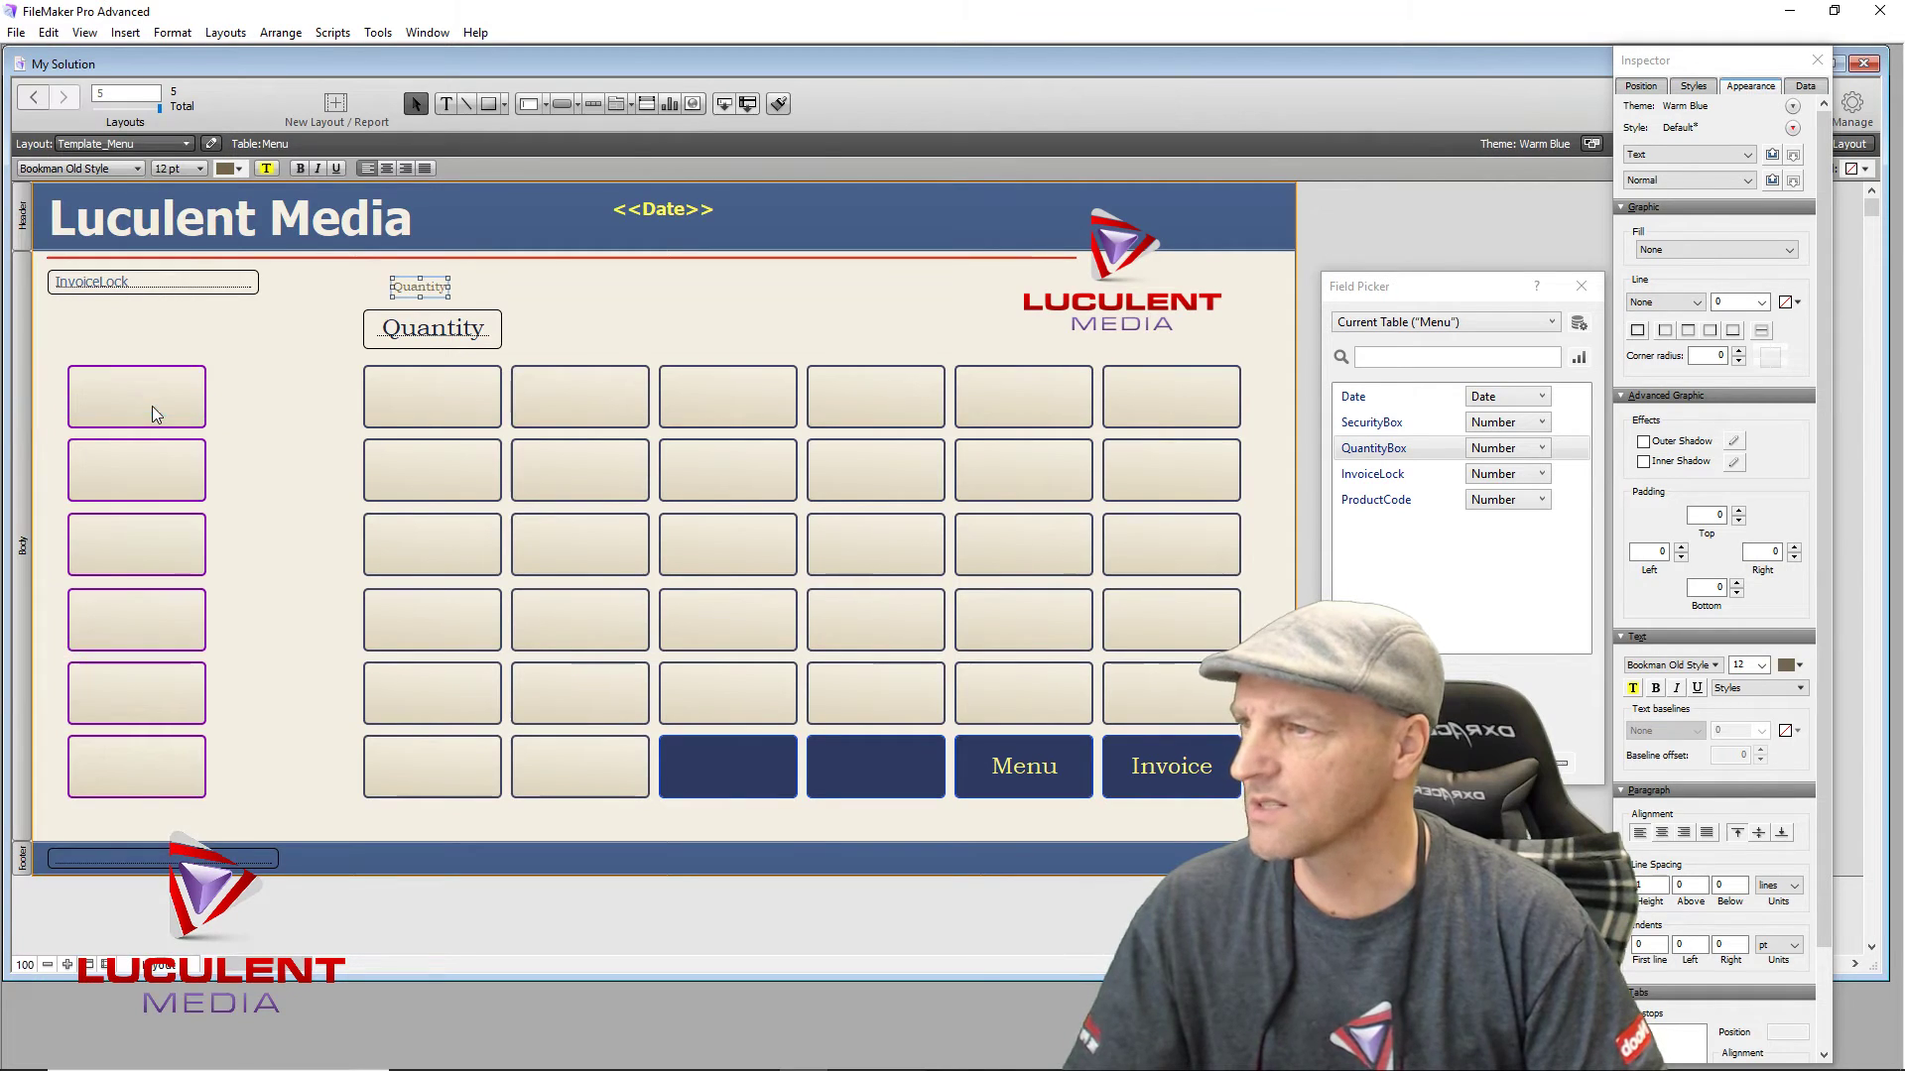
left_click(199, 171)
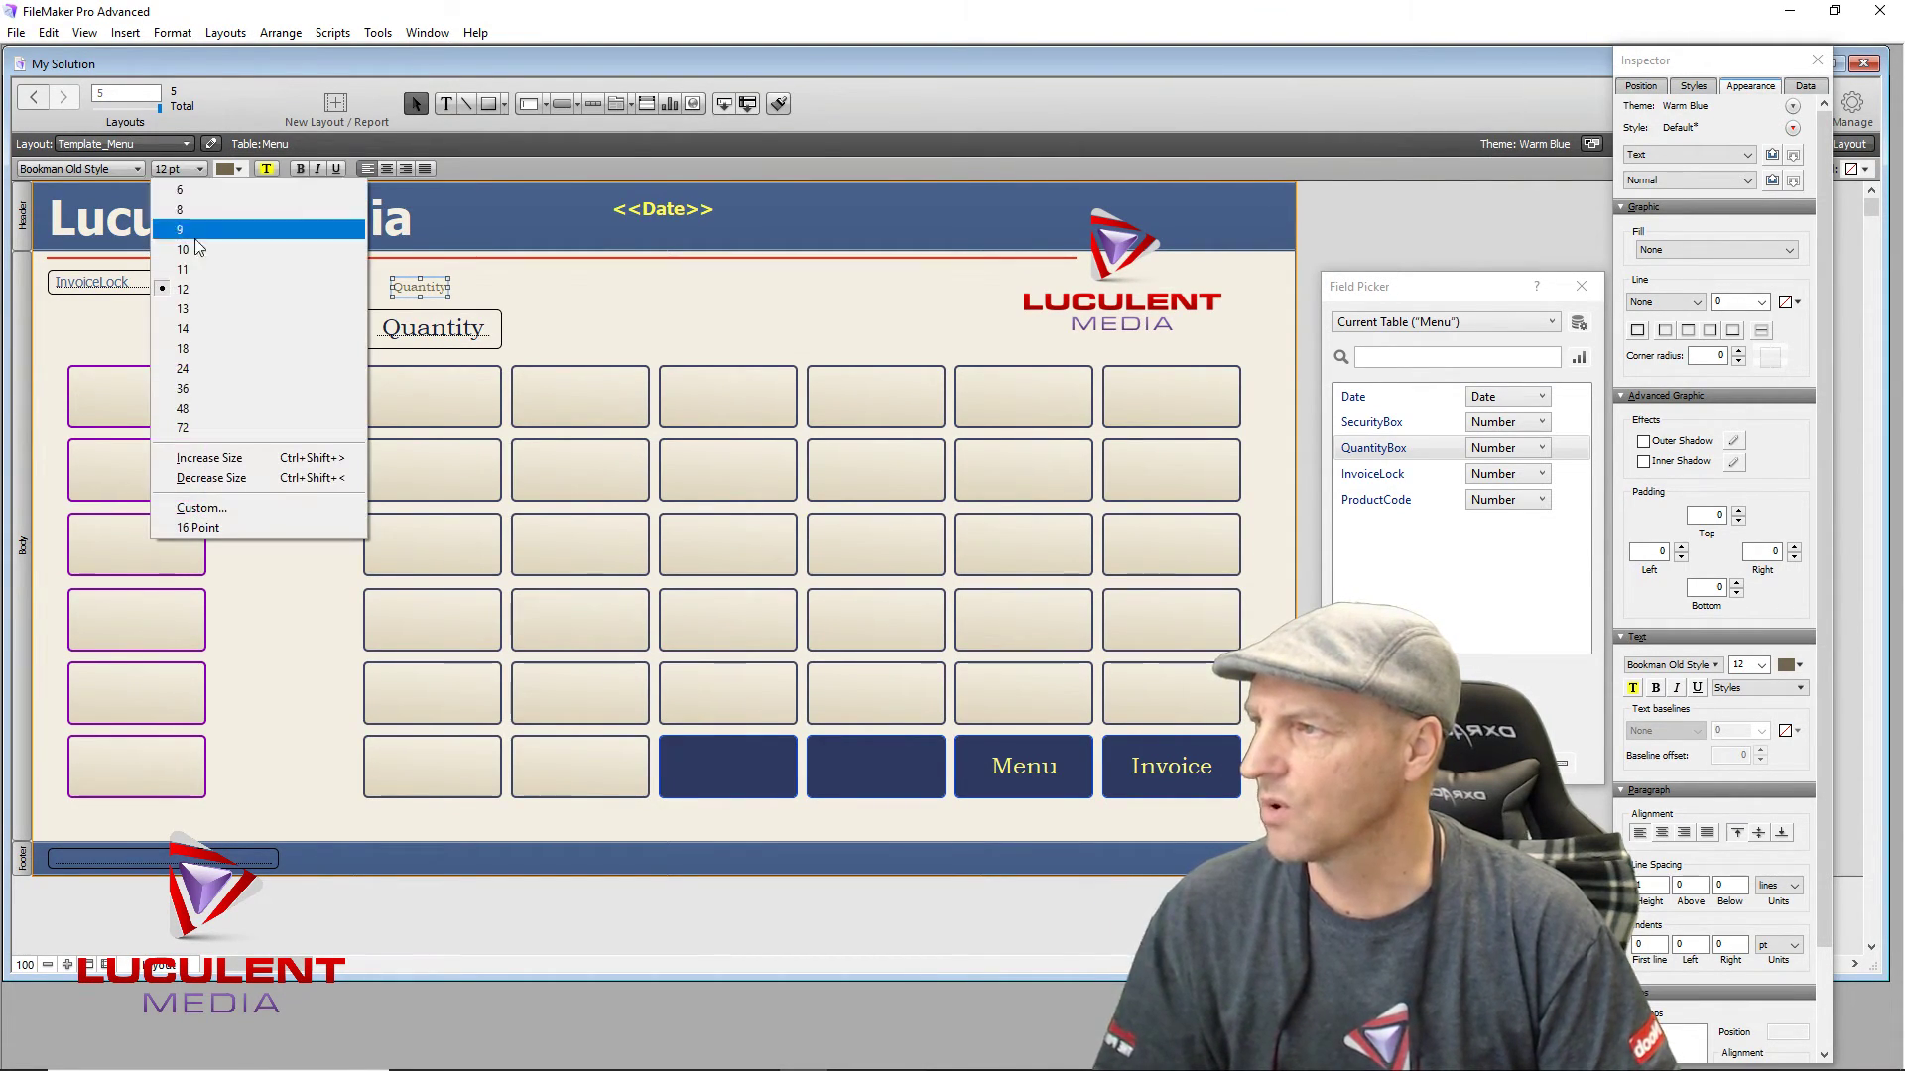
left_click(182, 349)
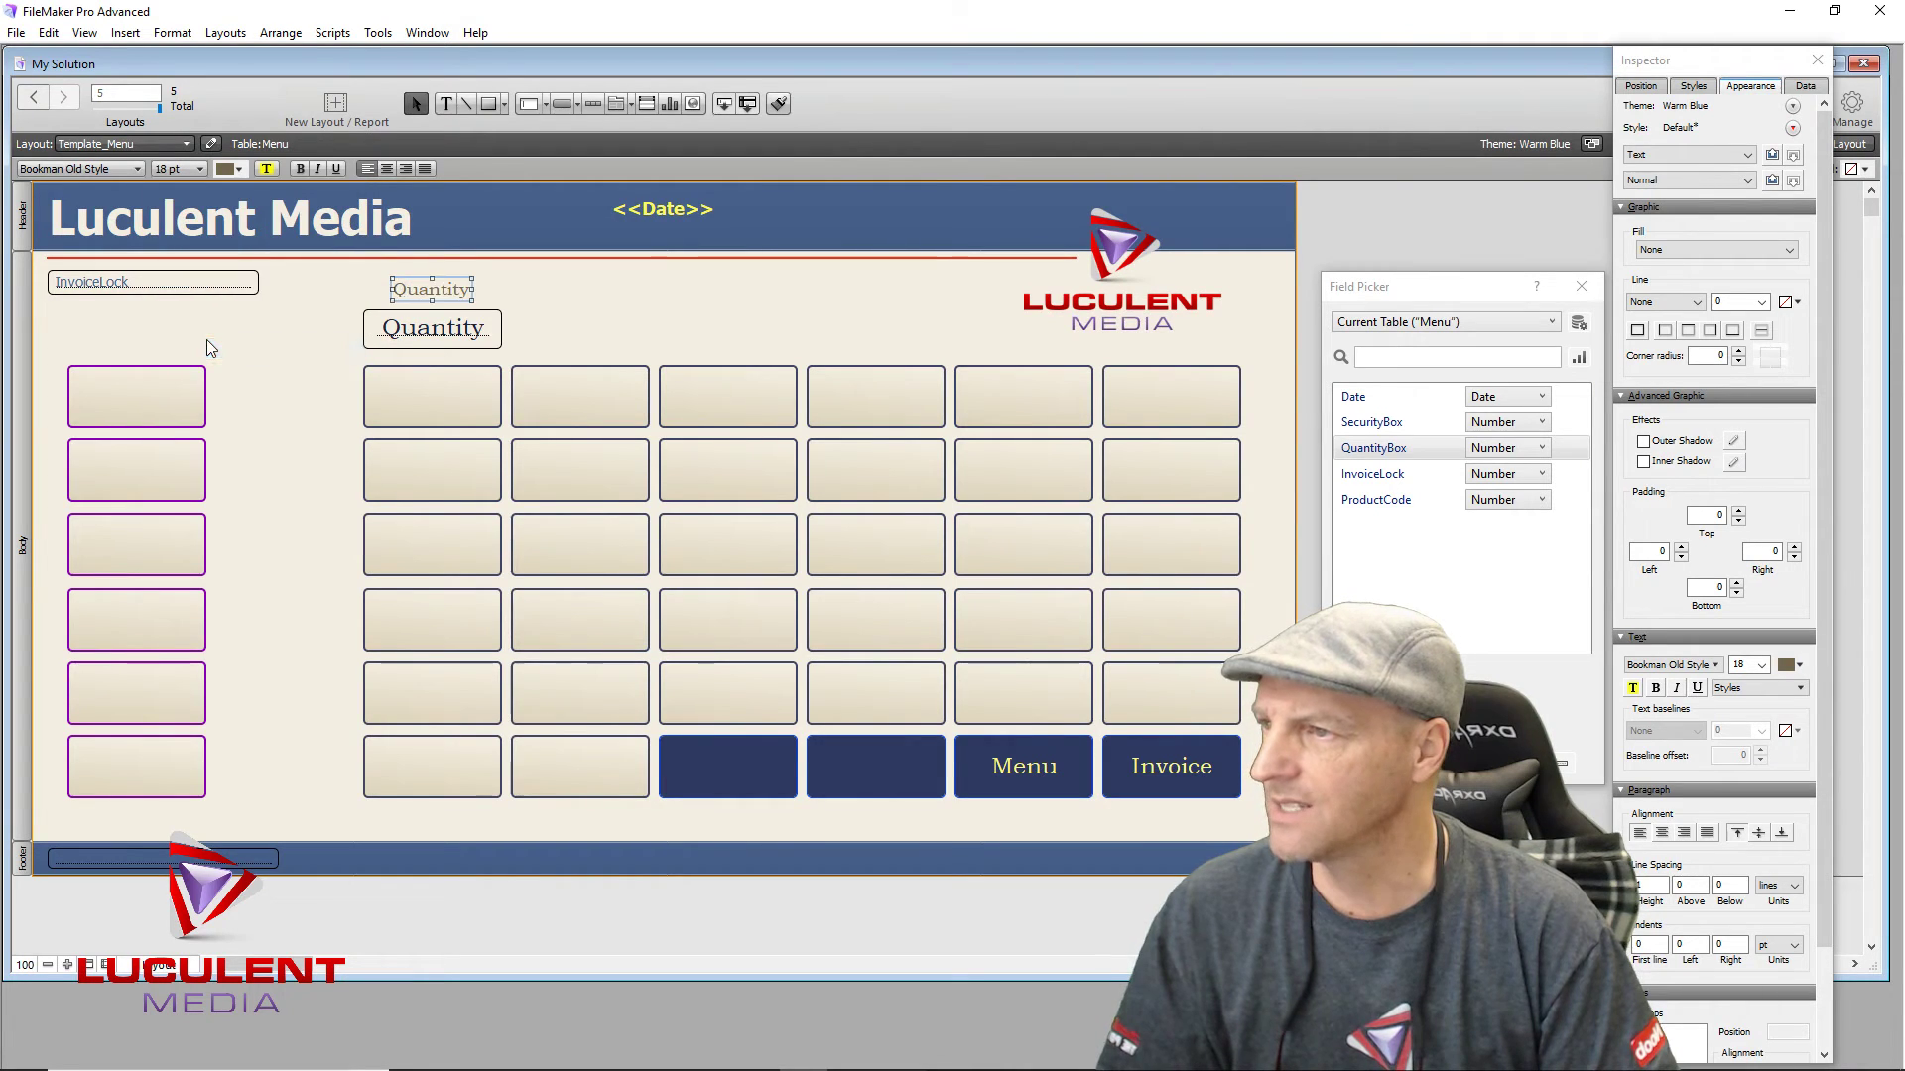
left_click(240, 168)
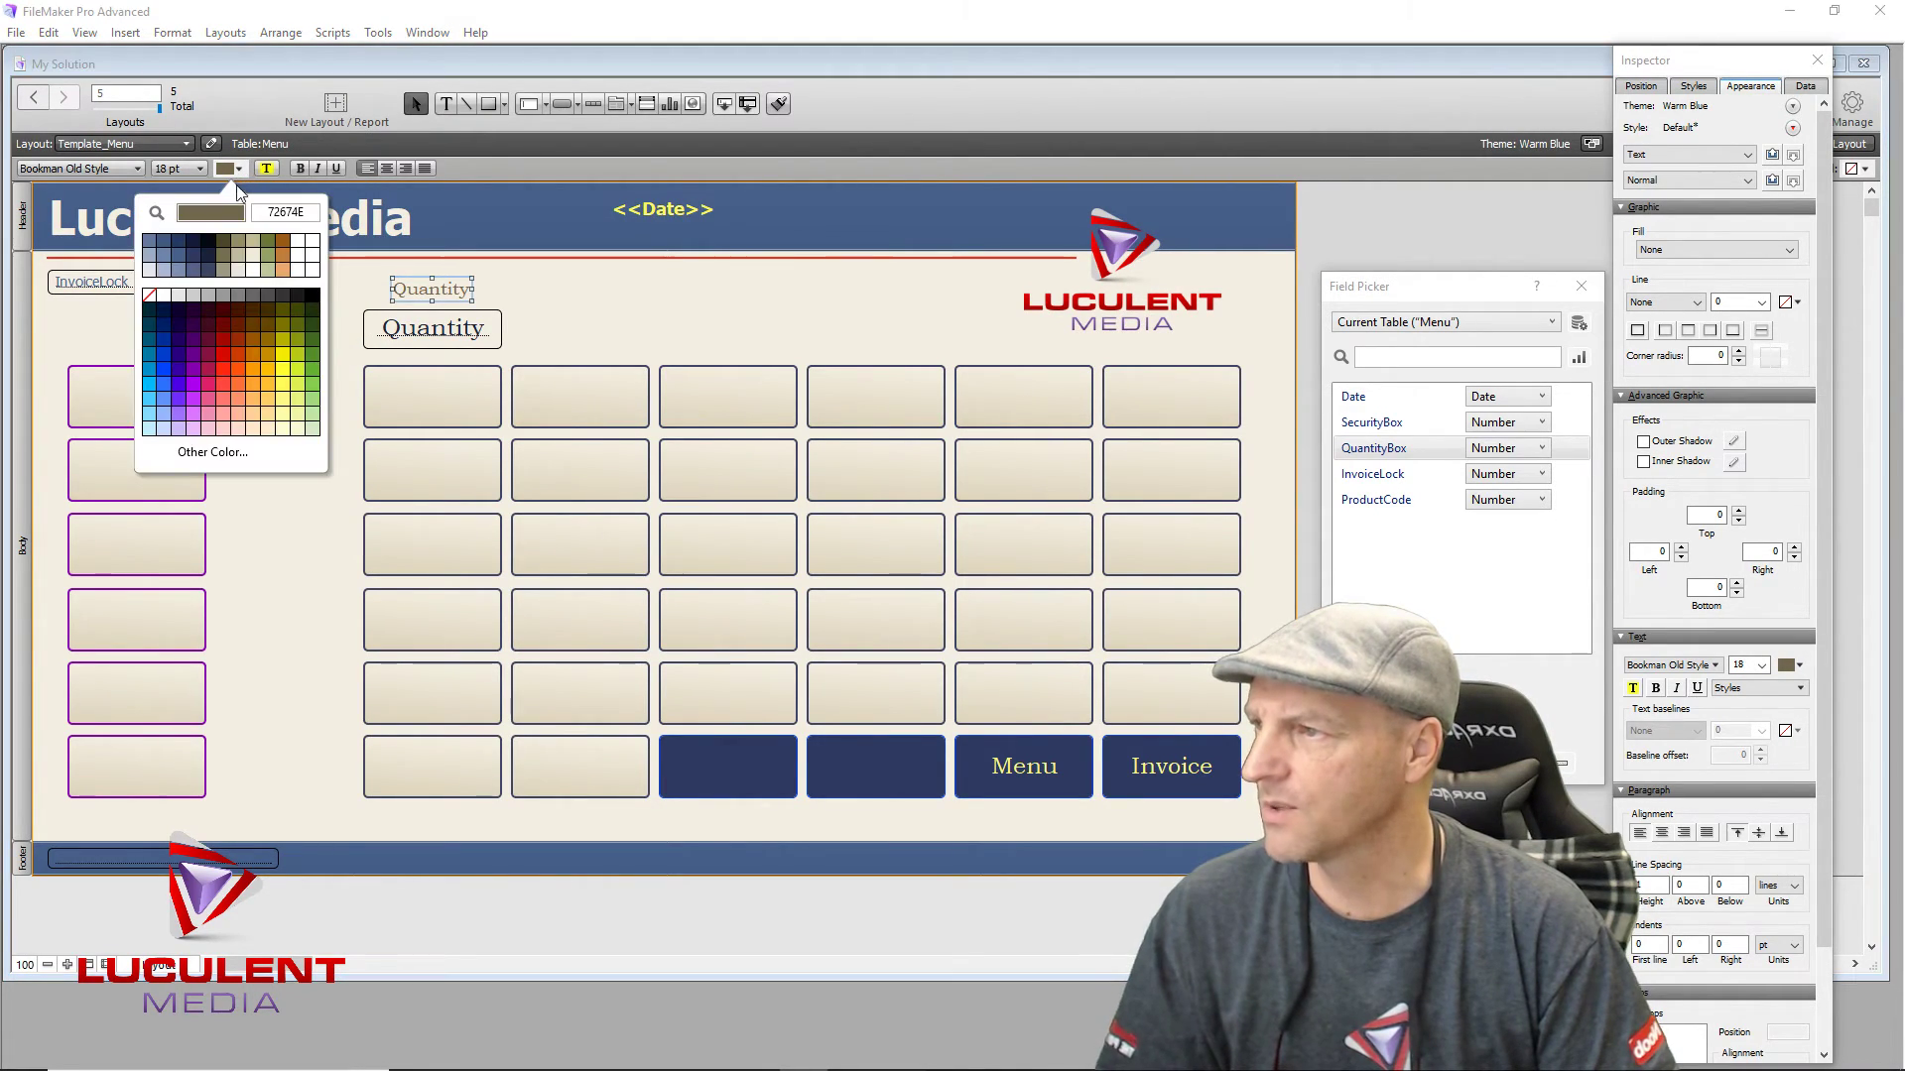
left_click(208, 250)
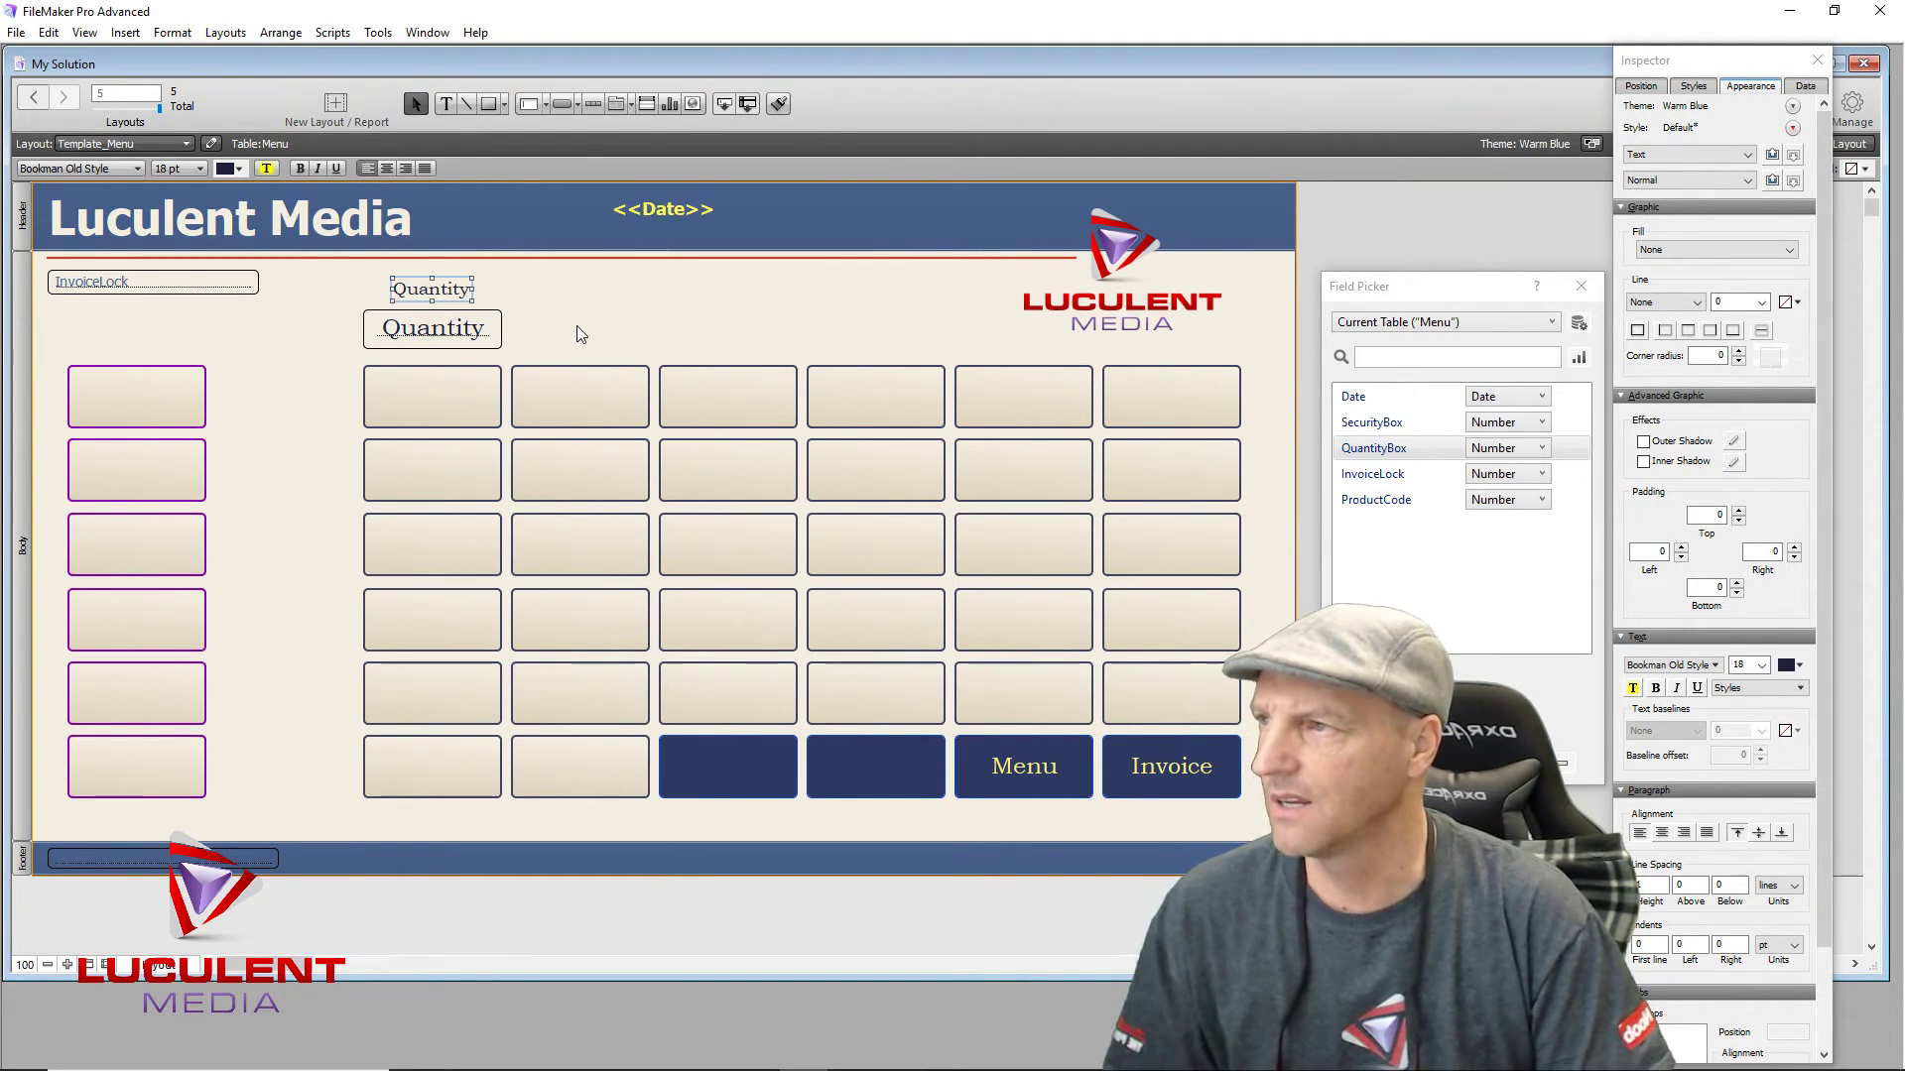
left_click(538, 306)
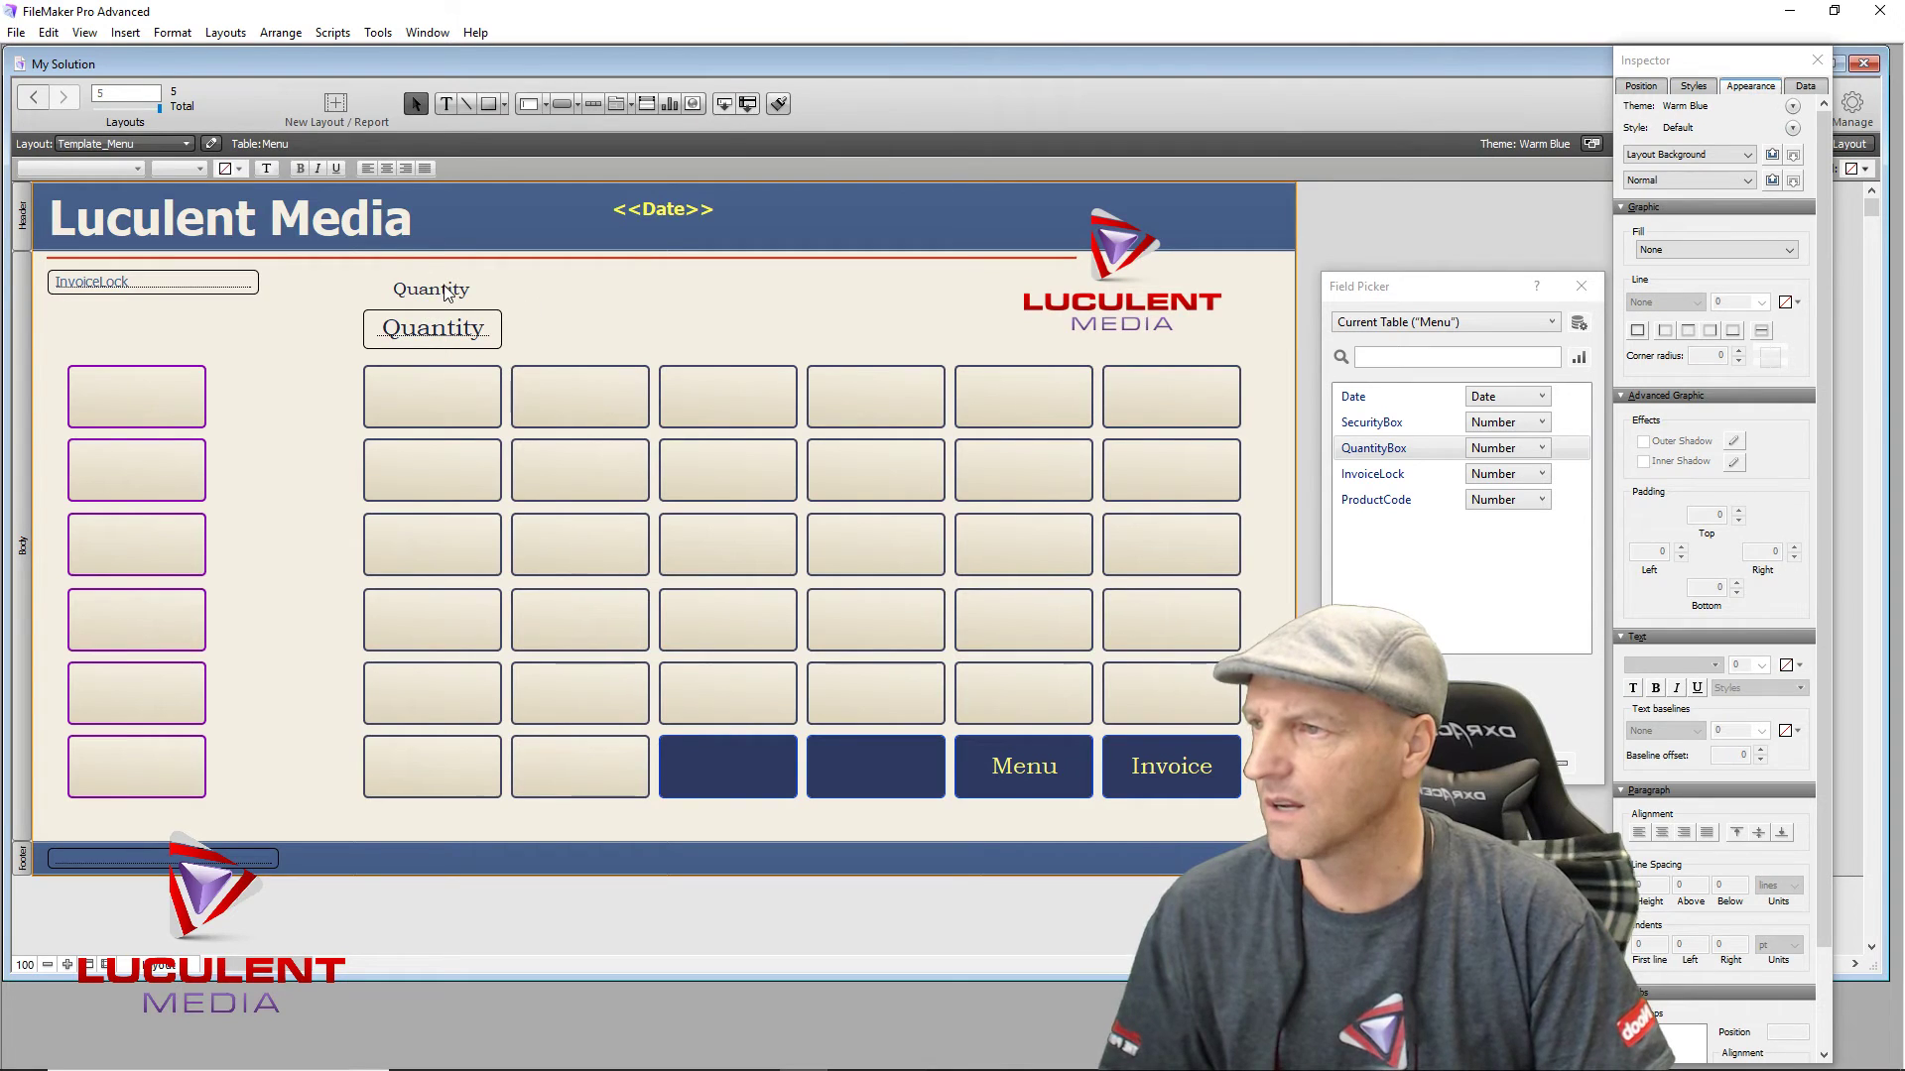
Step: Nudge the Quantity label until it is centred over the QuantityBox field and sits close to its upper edge
left_click(432, 288)
key("Right")
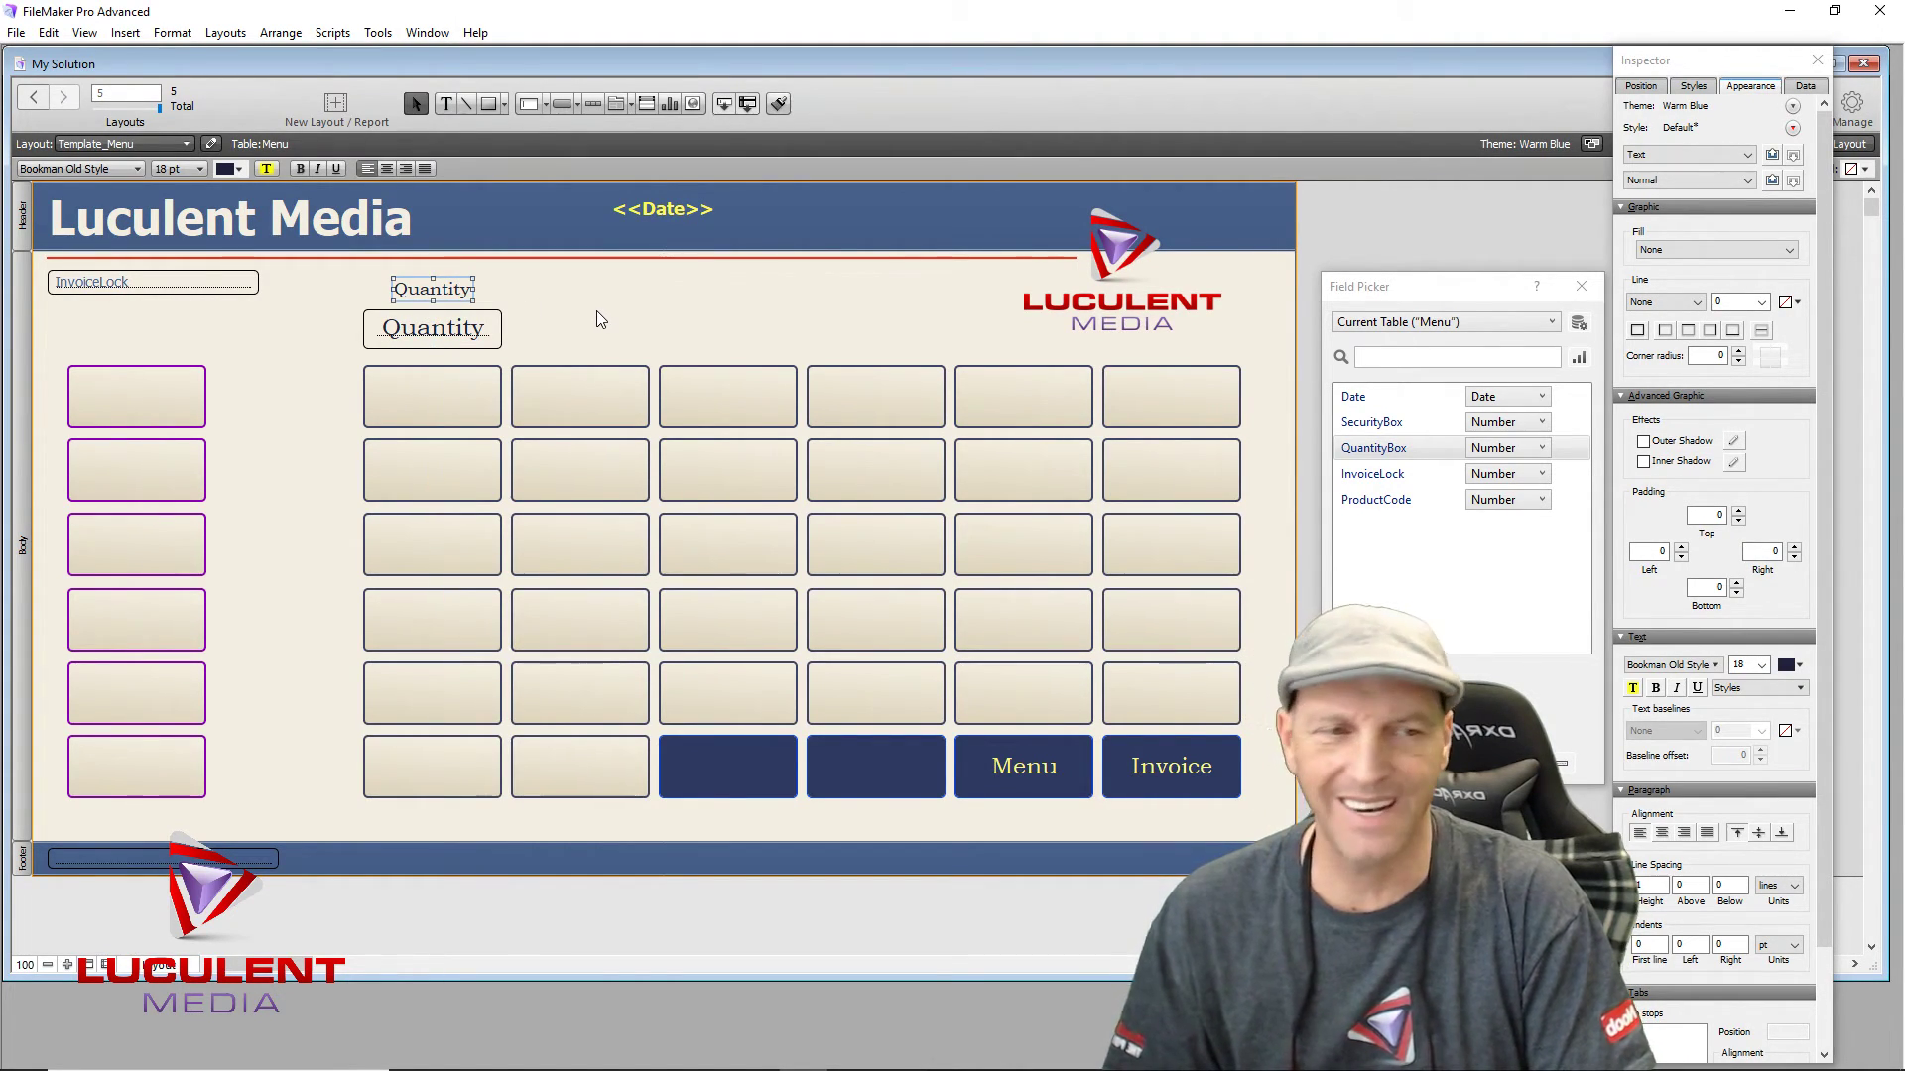
key("Down")
key("Down")
key("Down")
key("Down")
key("Down")
key("Down")
key("Down")
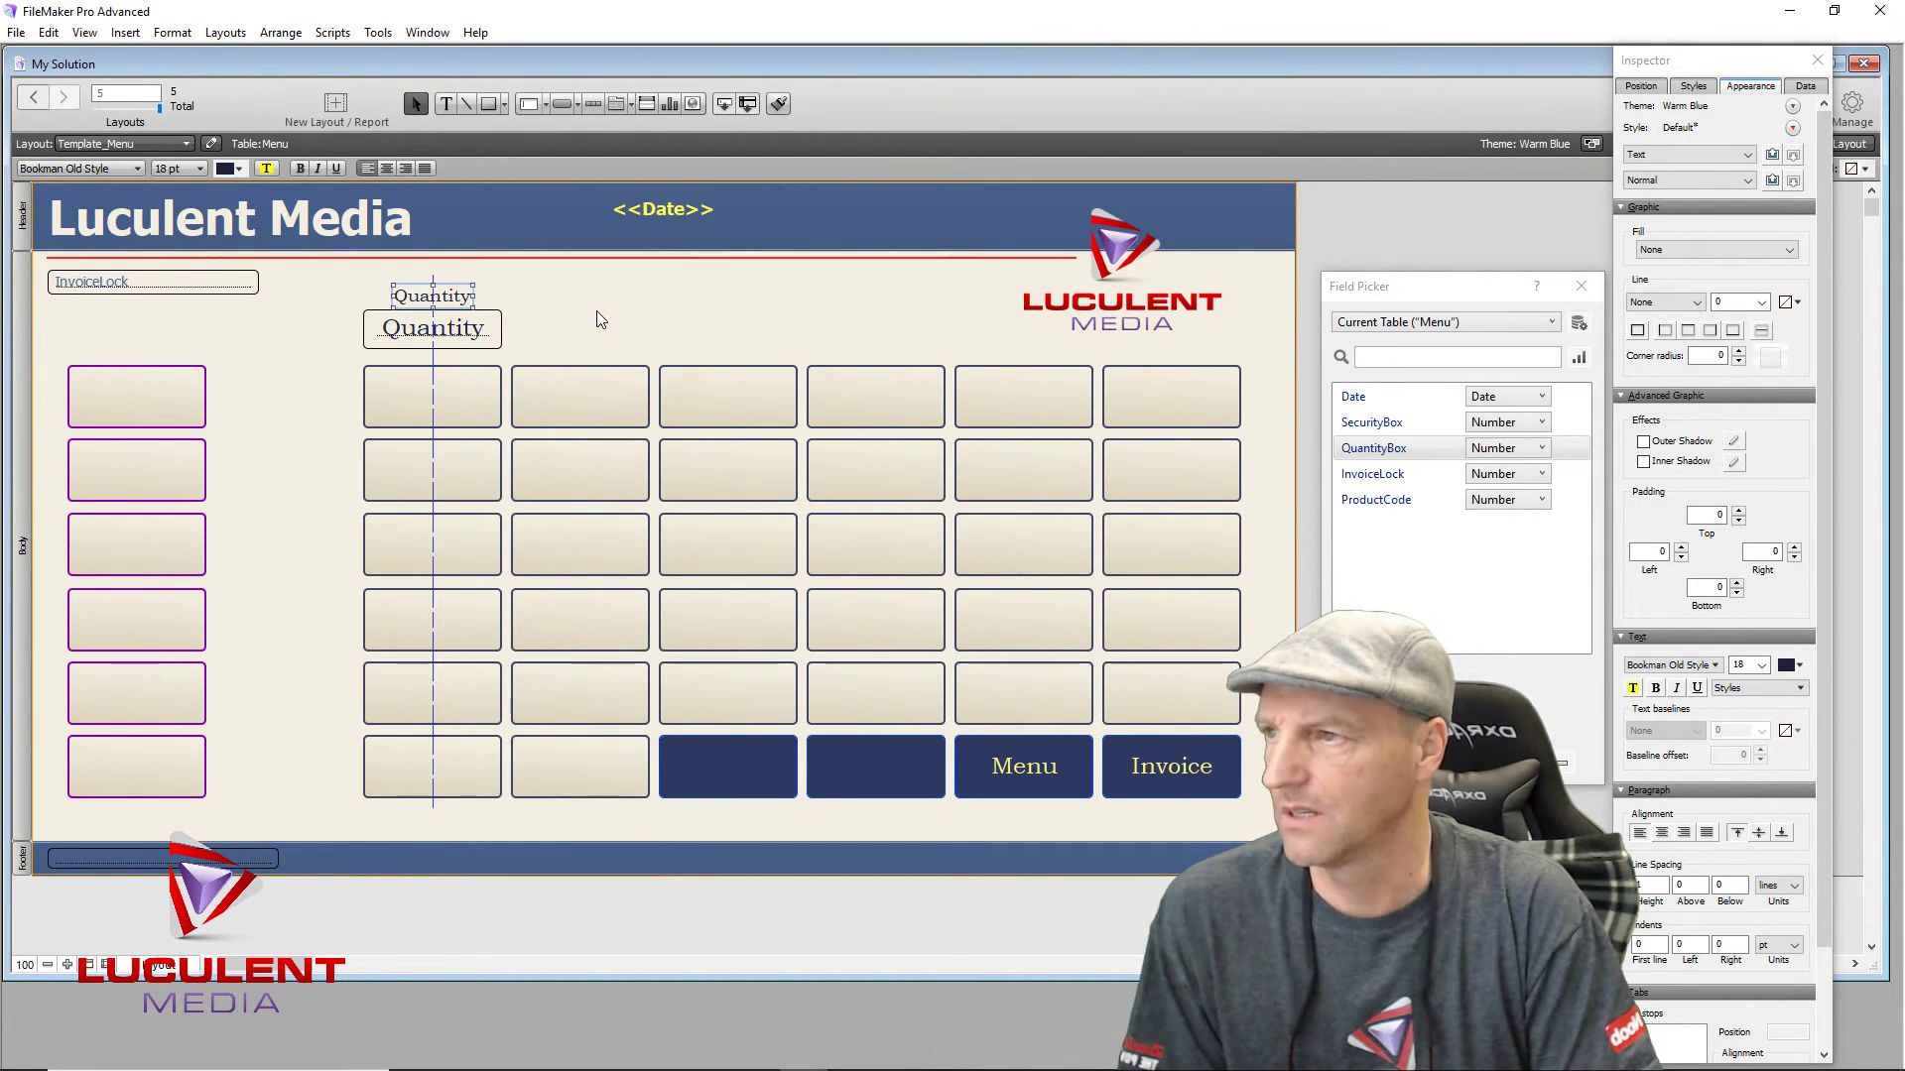
key("Down")
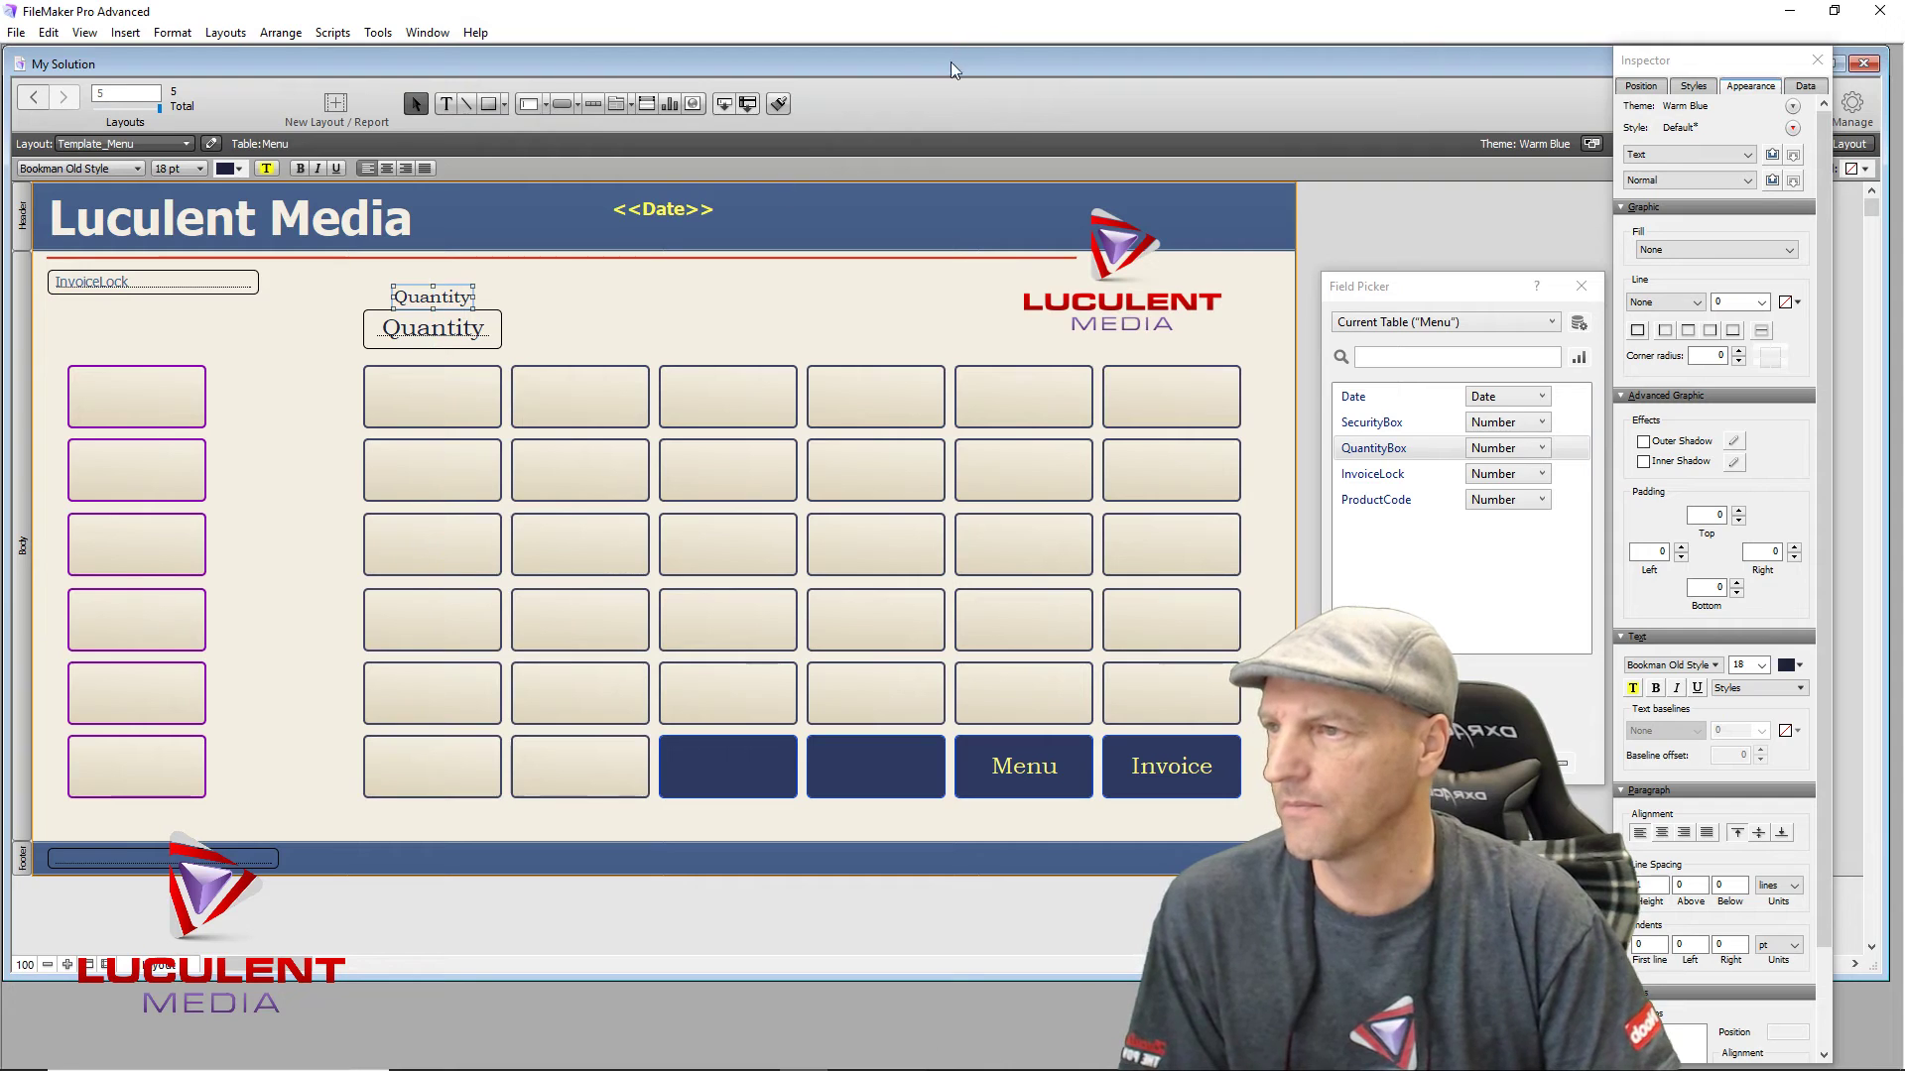
left_click(633, 296)
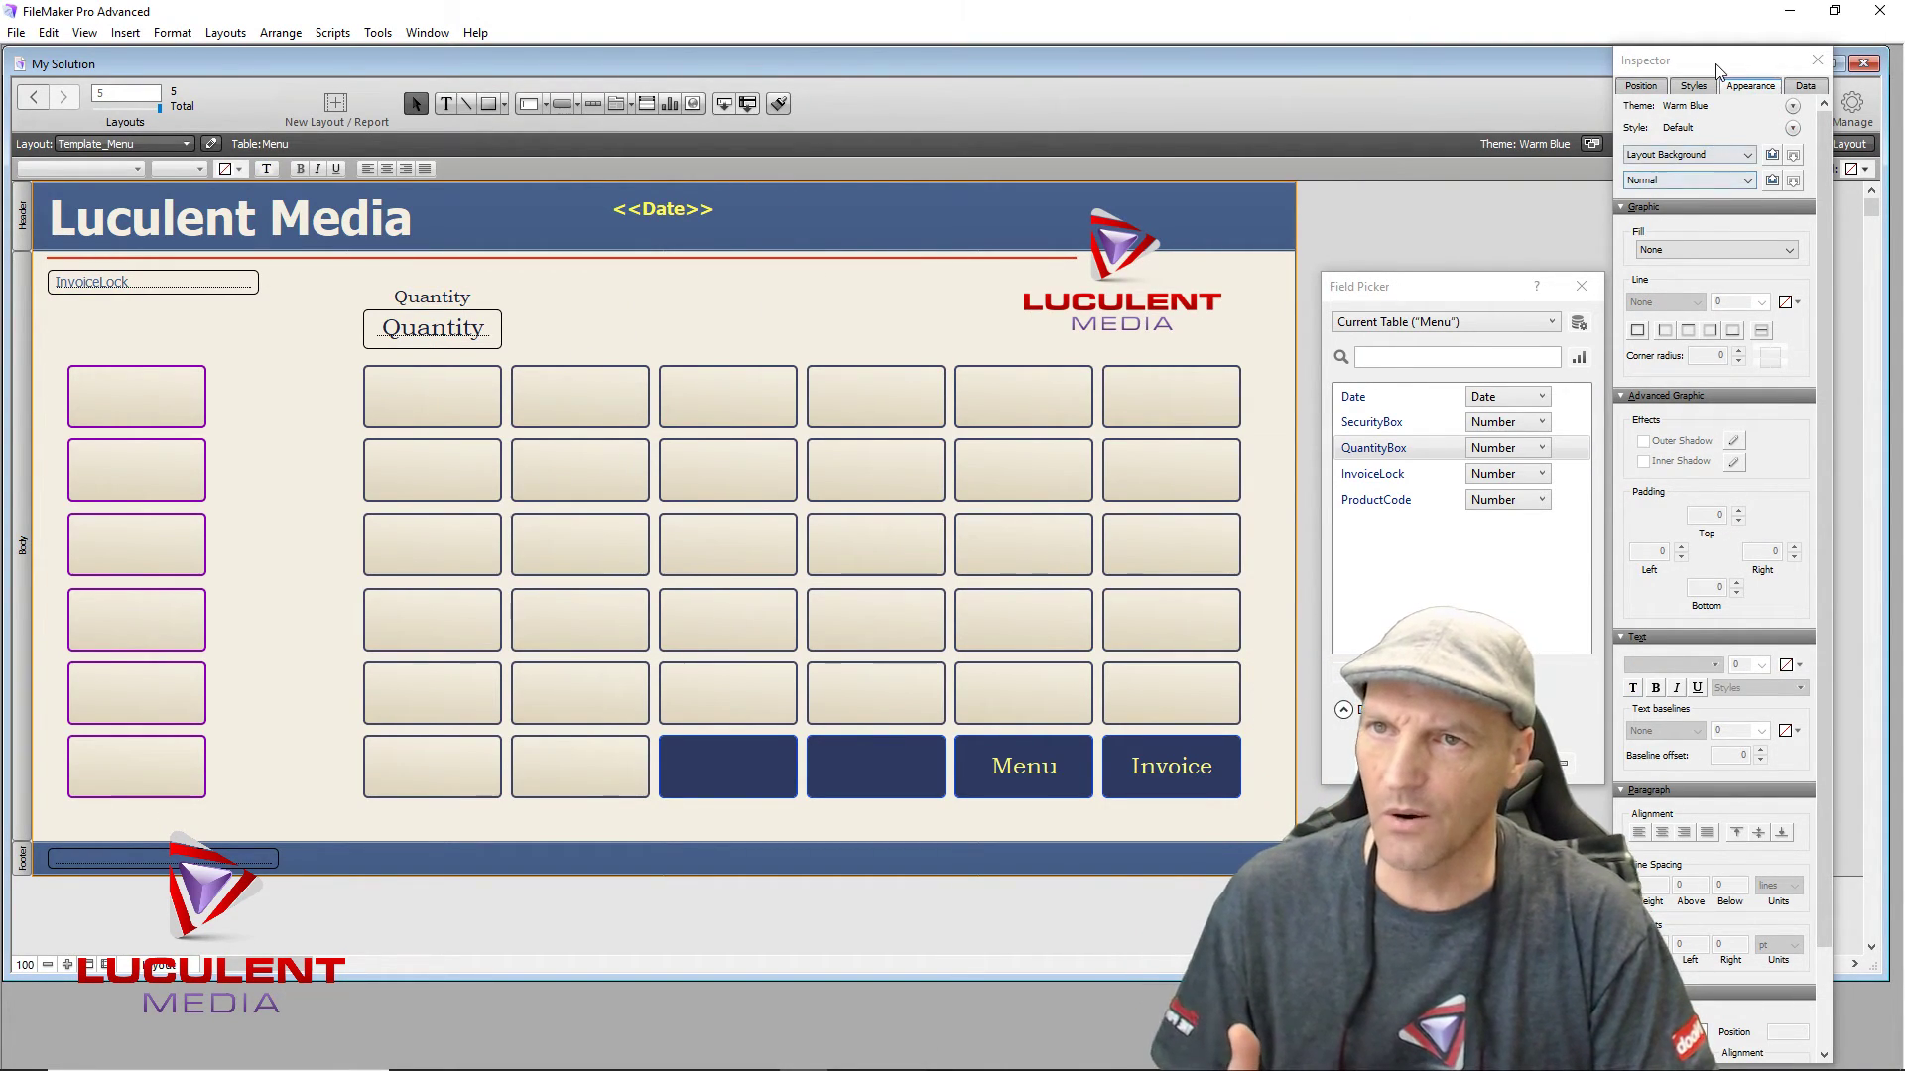
Step: Check the menu template in Browse mode, try to enter the quantity field, and return to editing the layout
left_click_drag(1716, 70, 1505, 91)
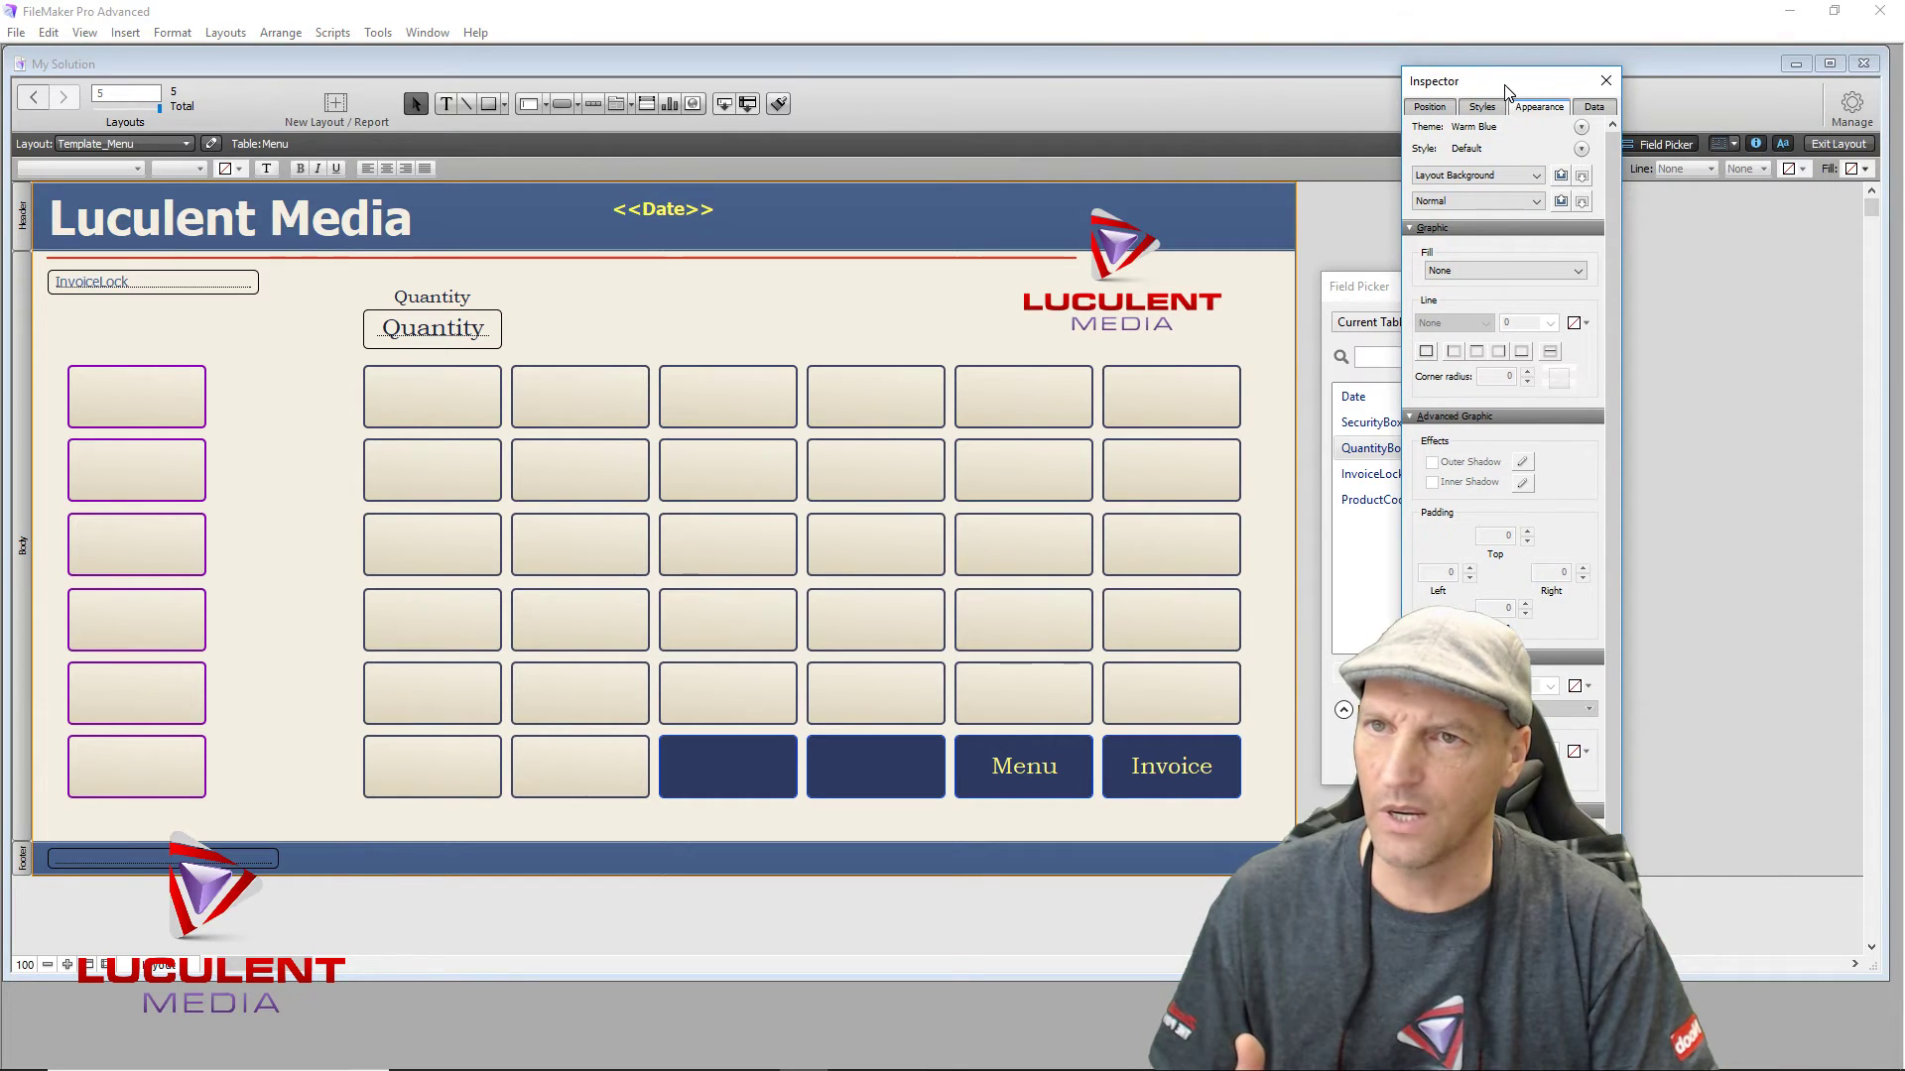
left_click(1838, 144)
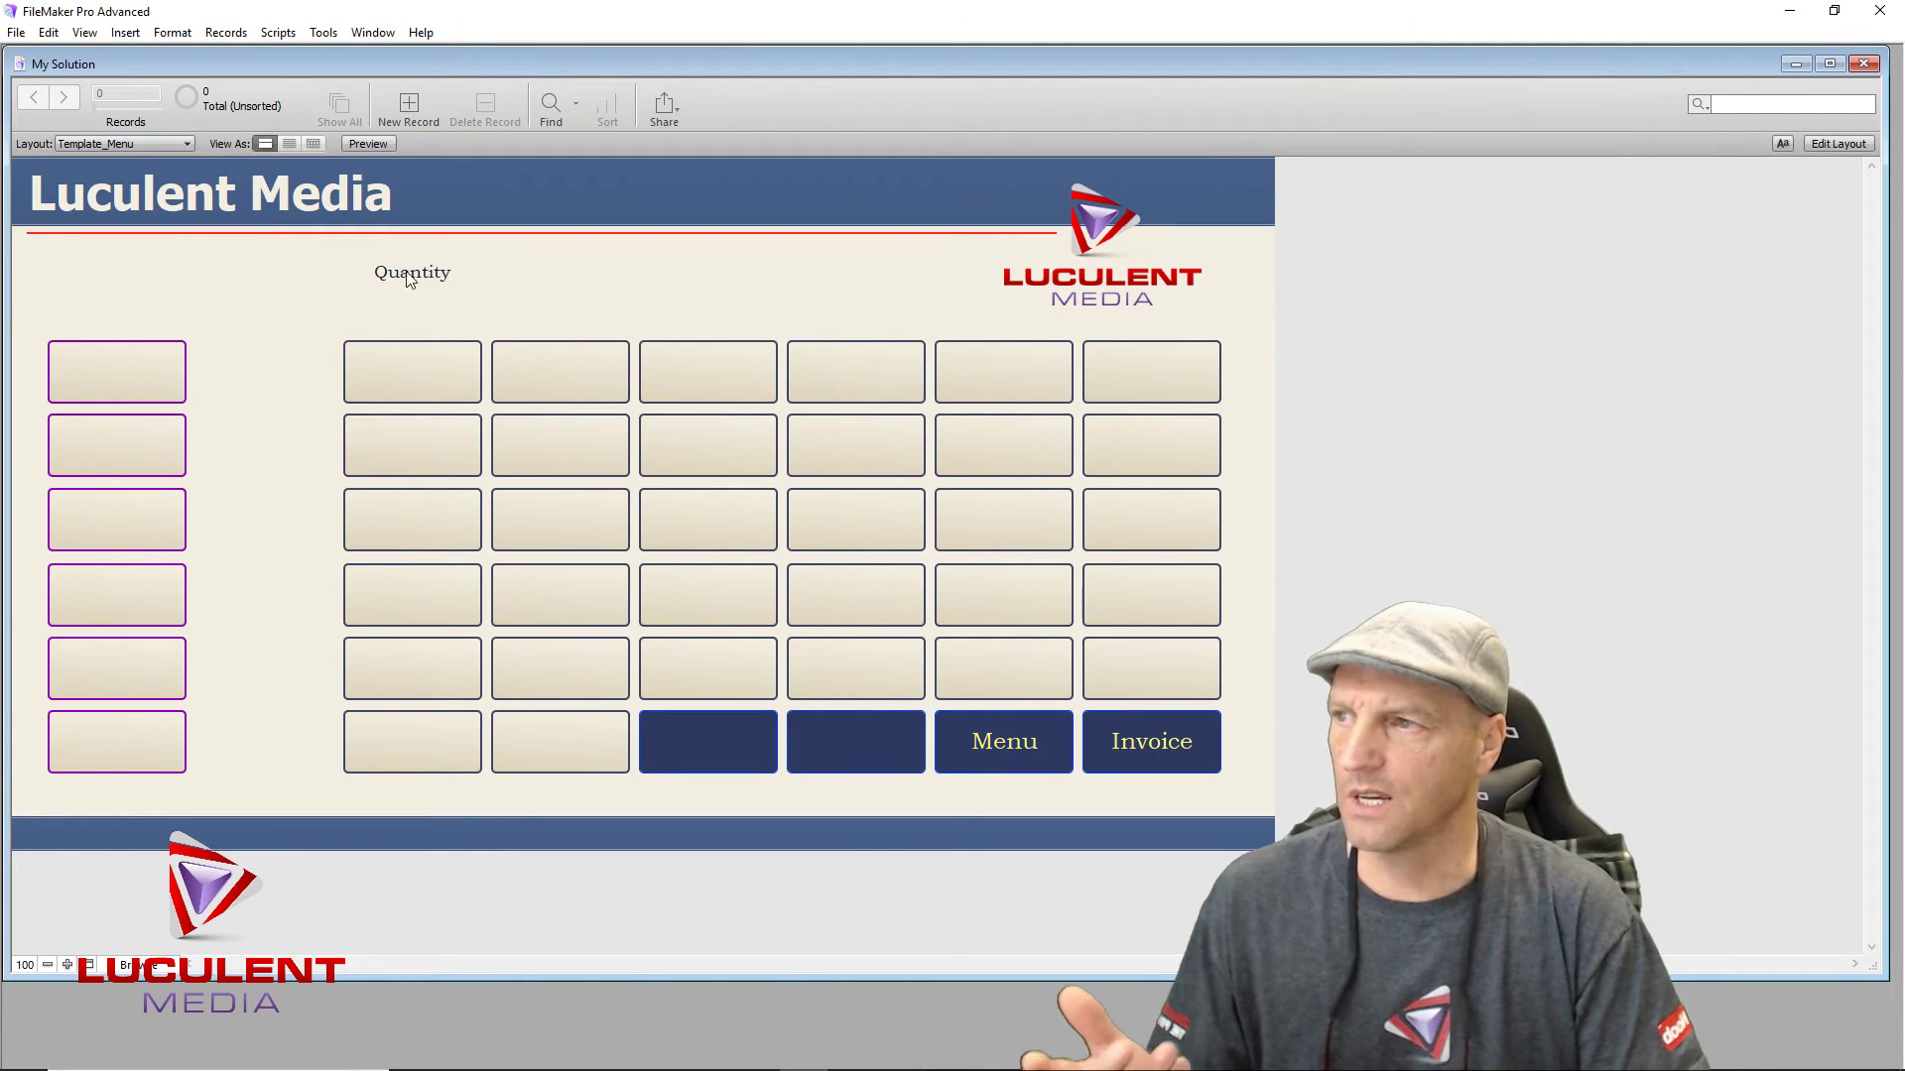
left_click(395, 318)
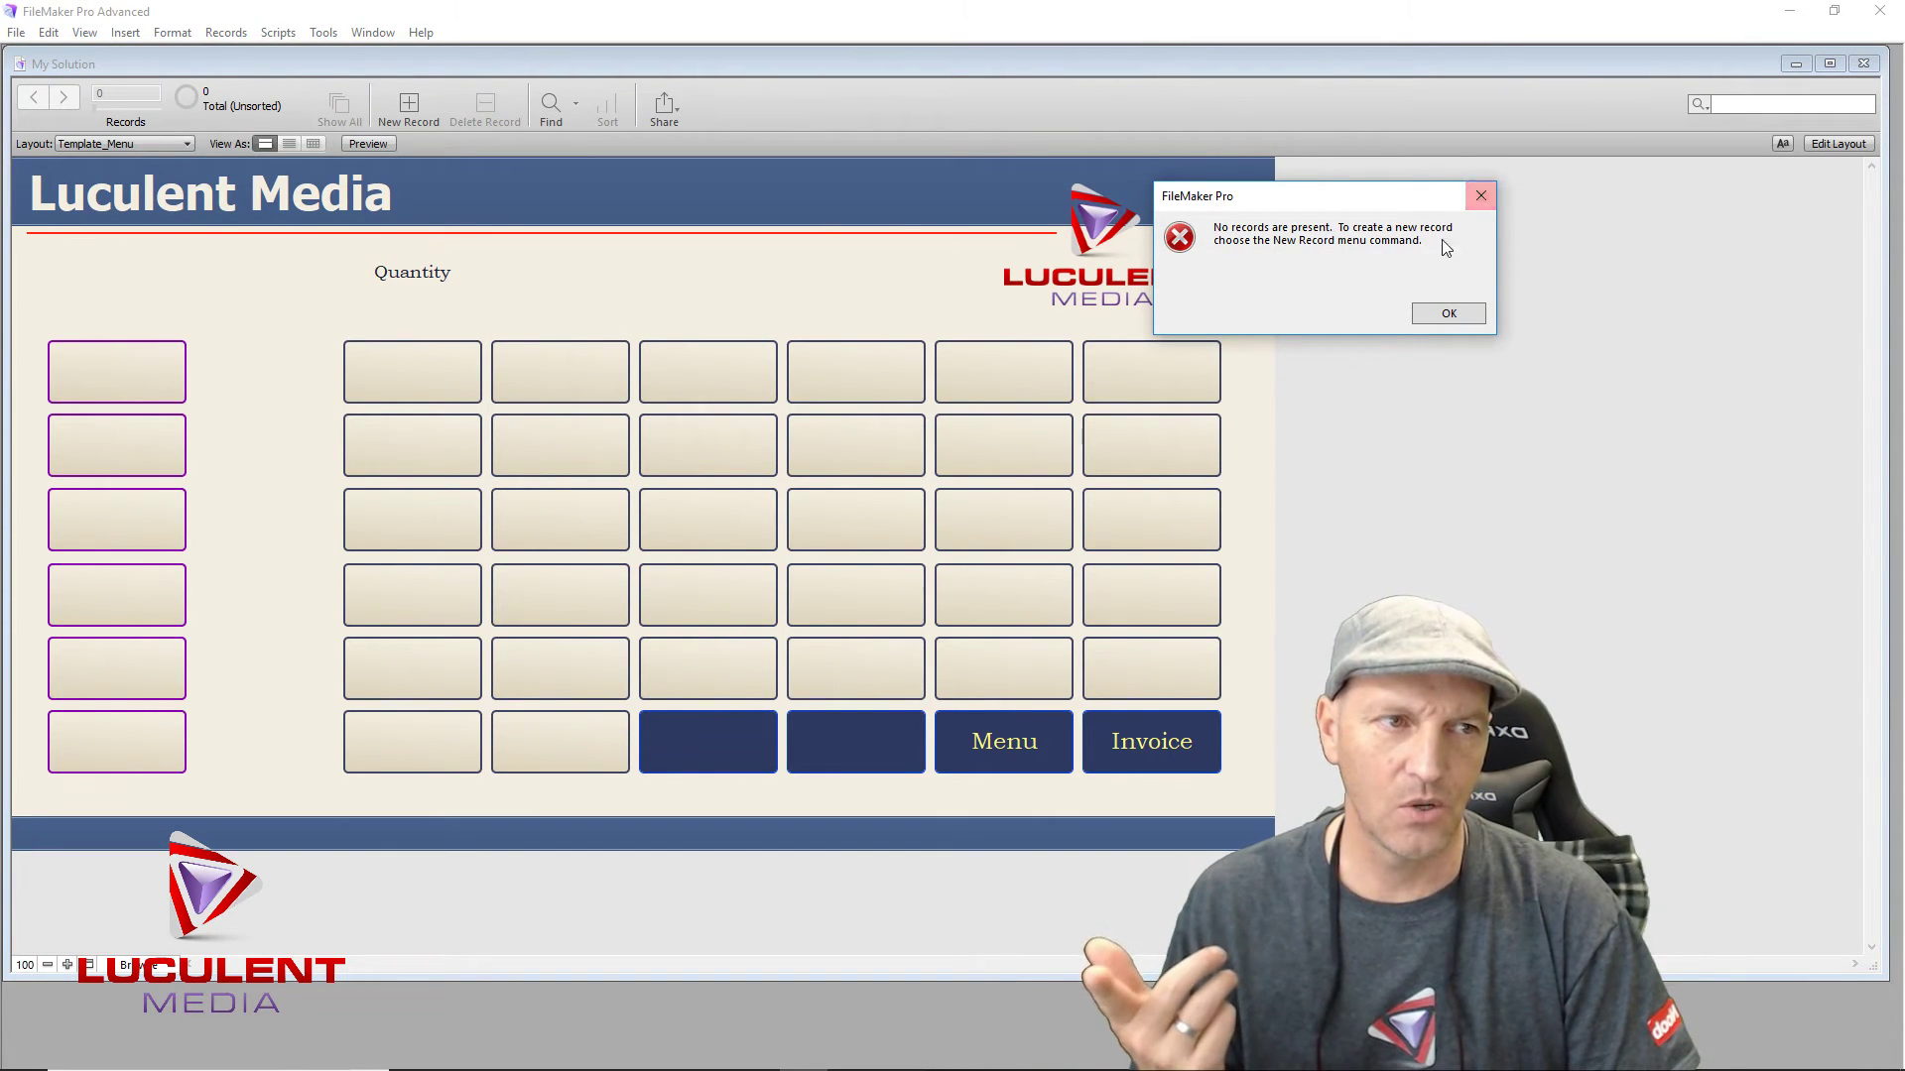
left_click(1447, 314)
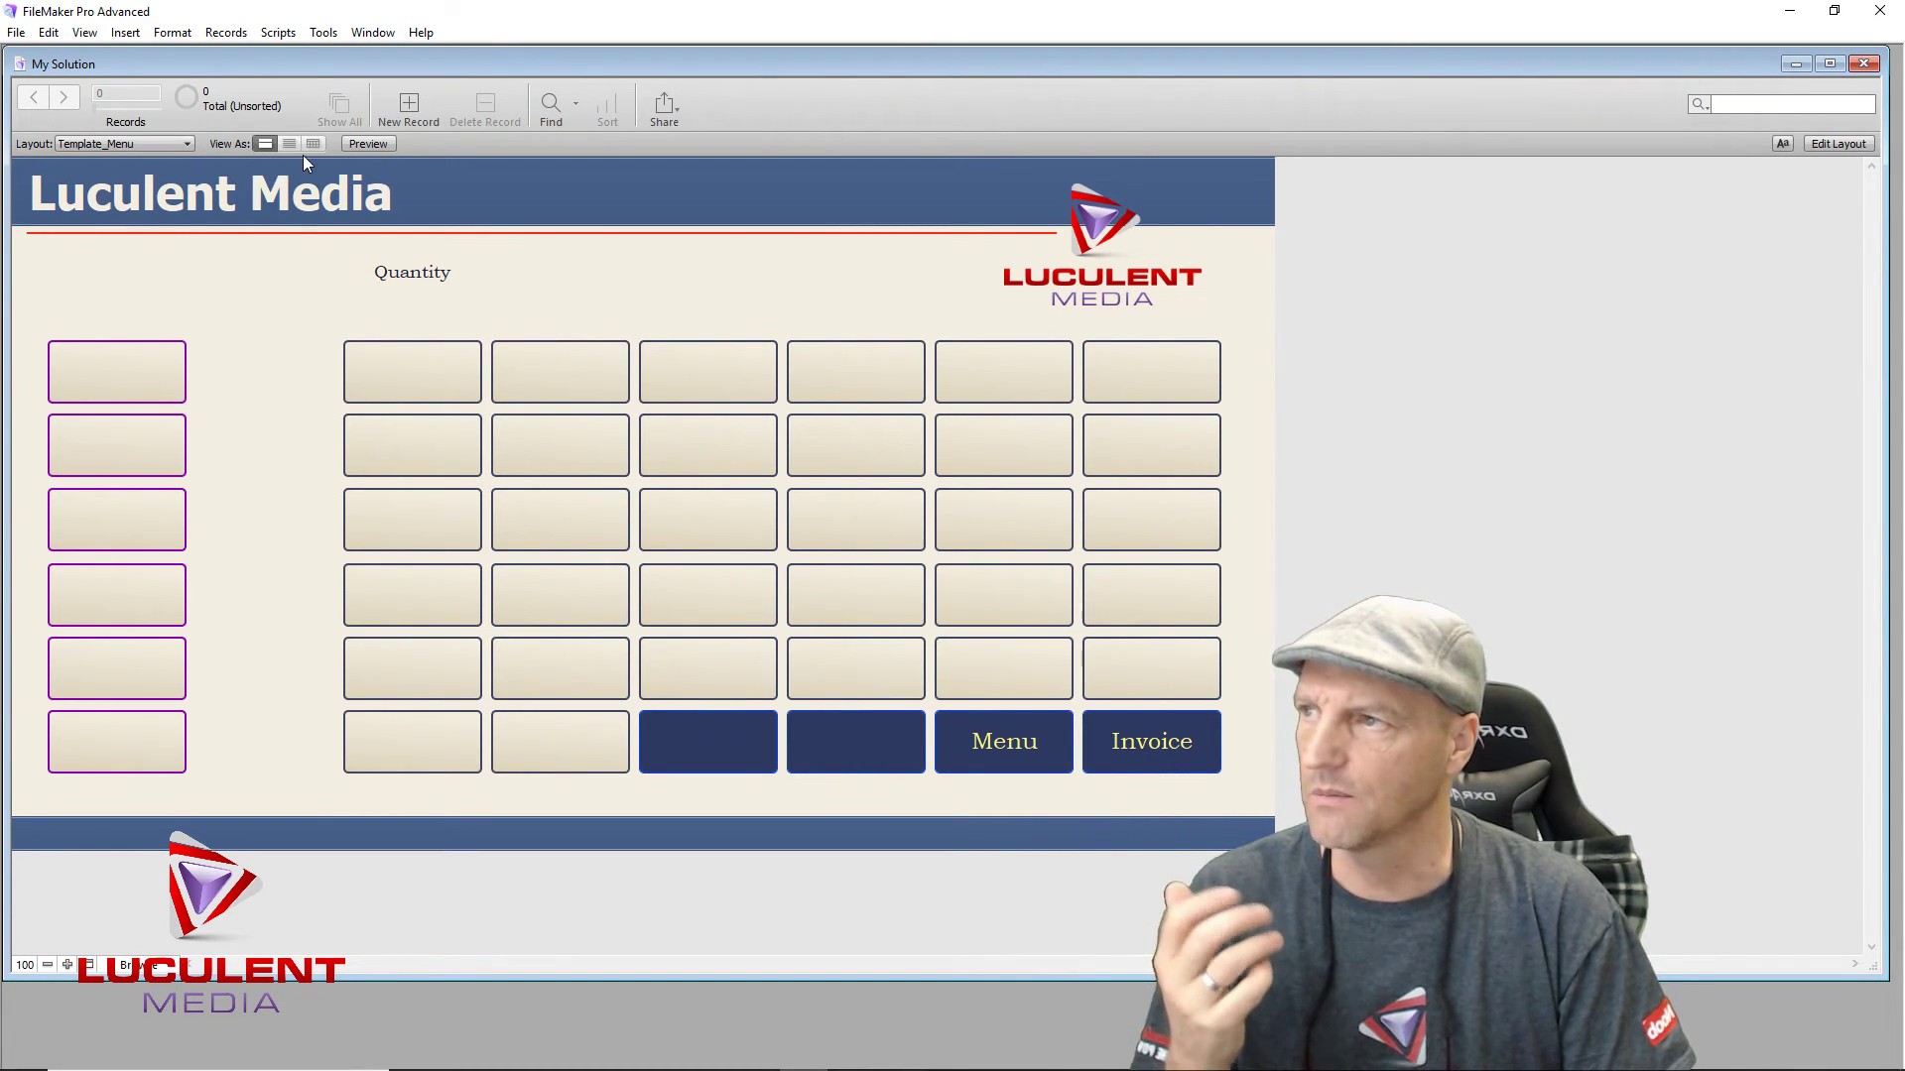
left_click(1836, 145)
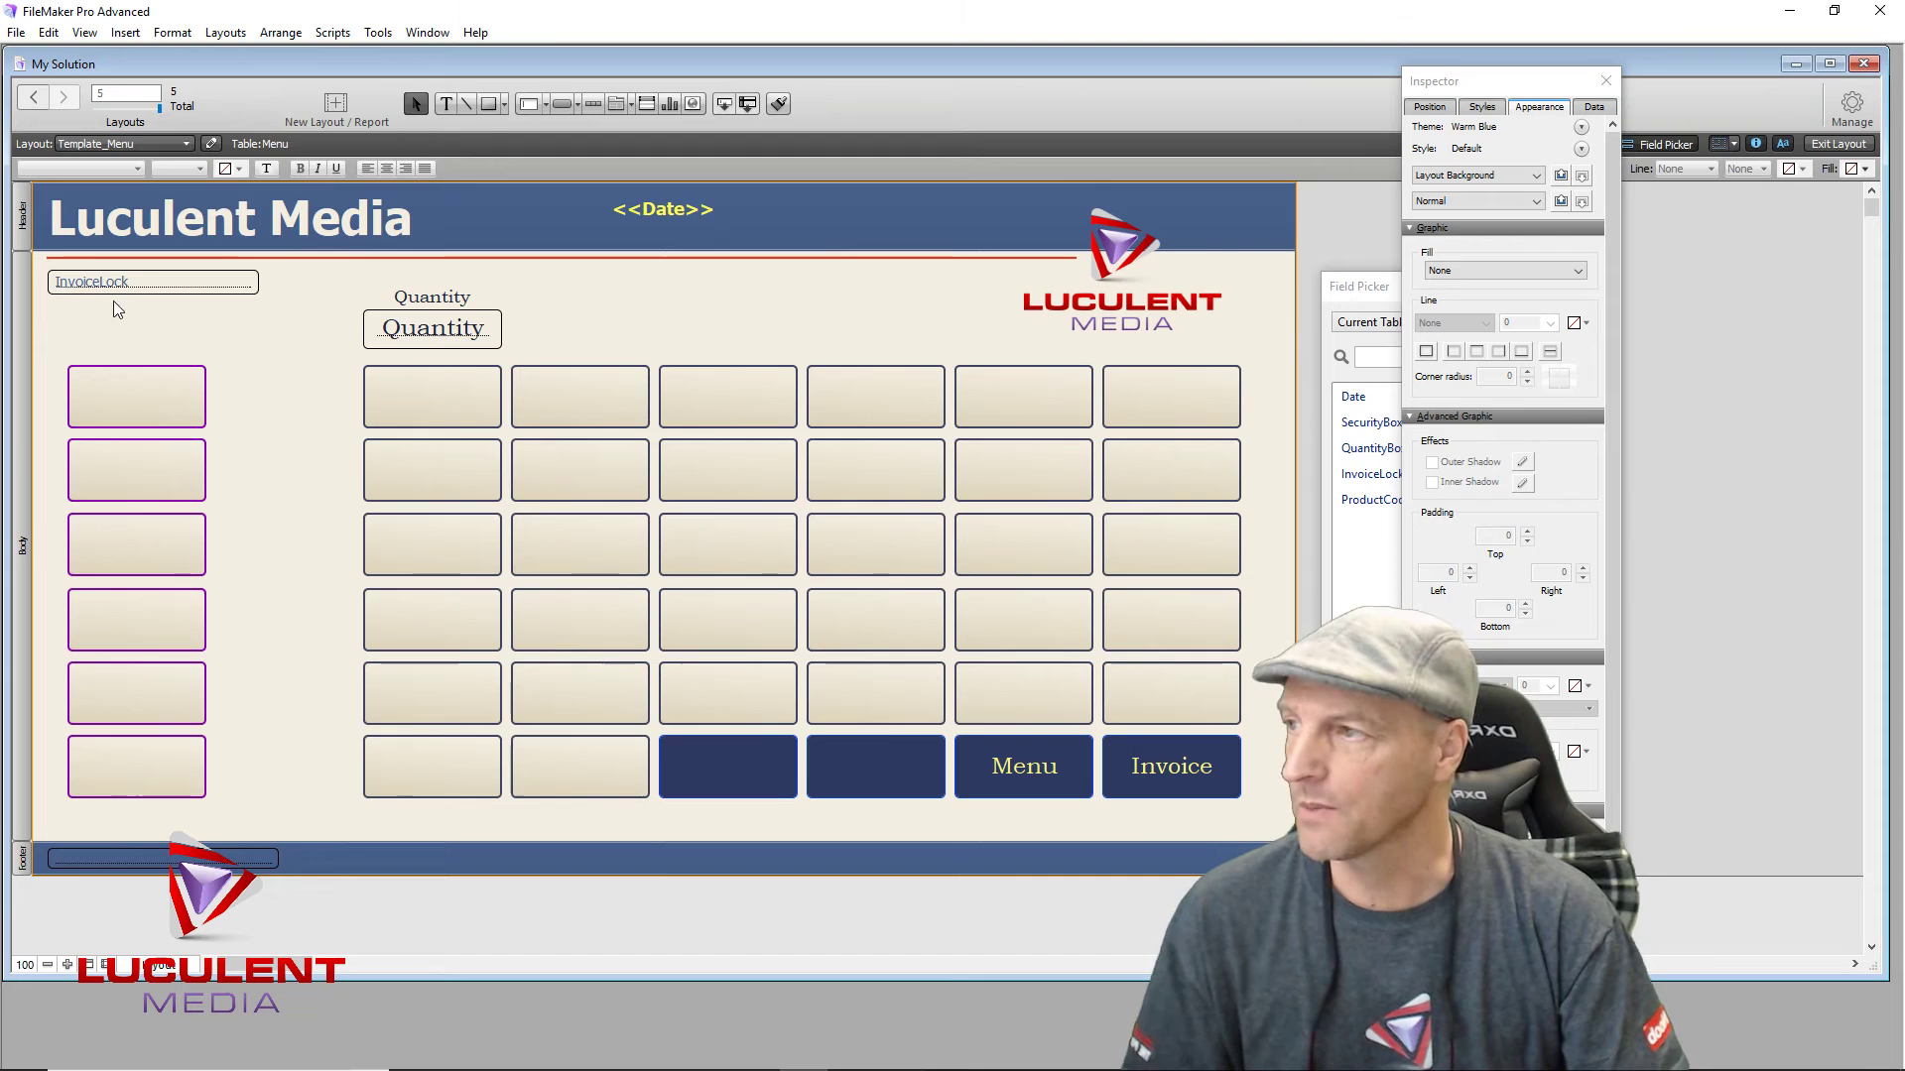
Step: Disable Browse Mode field entry for the InvoiceLock field
left_click(146, 288)
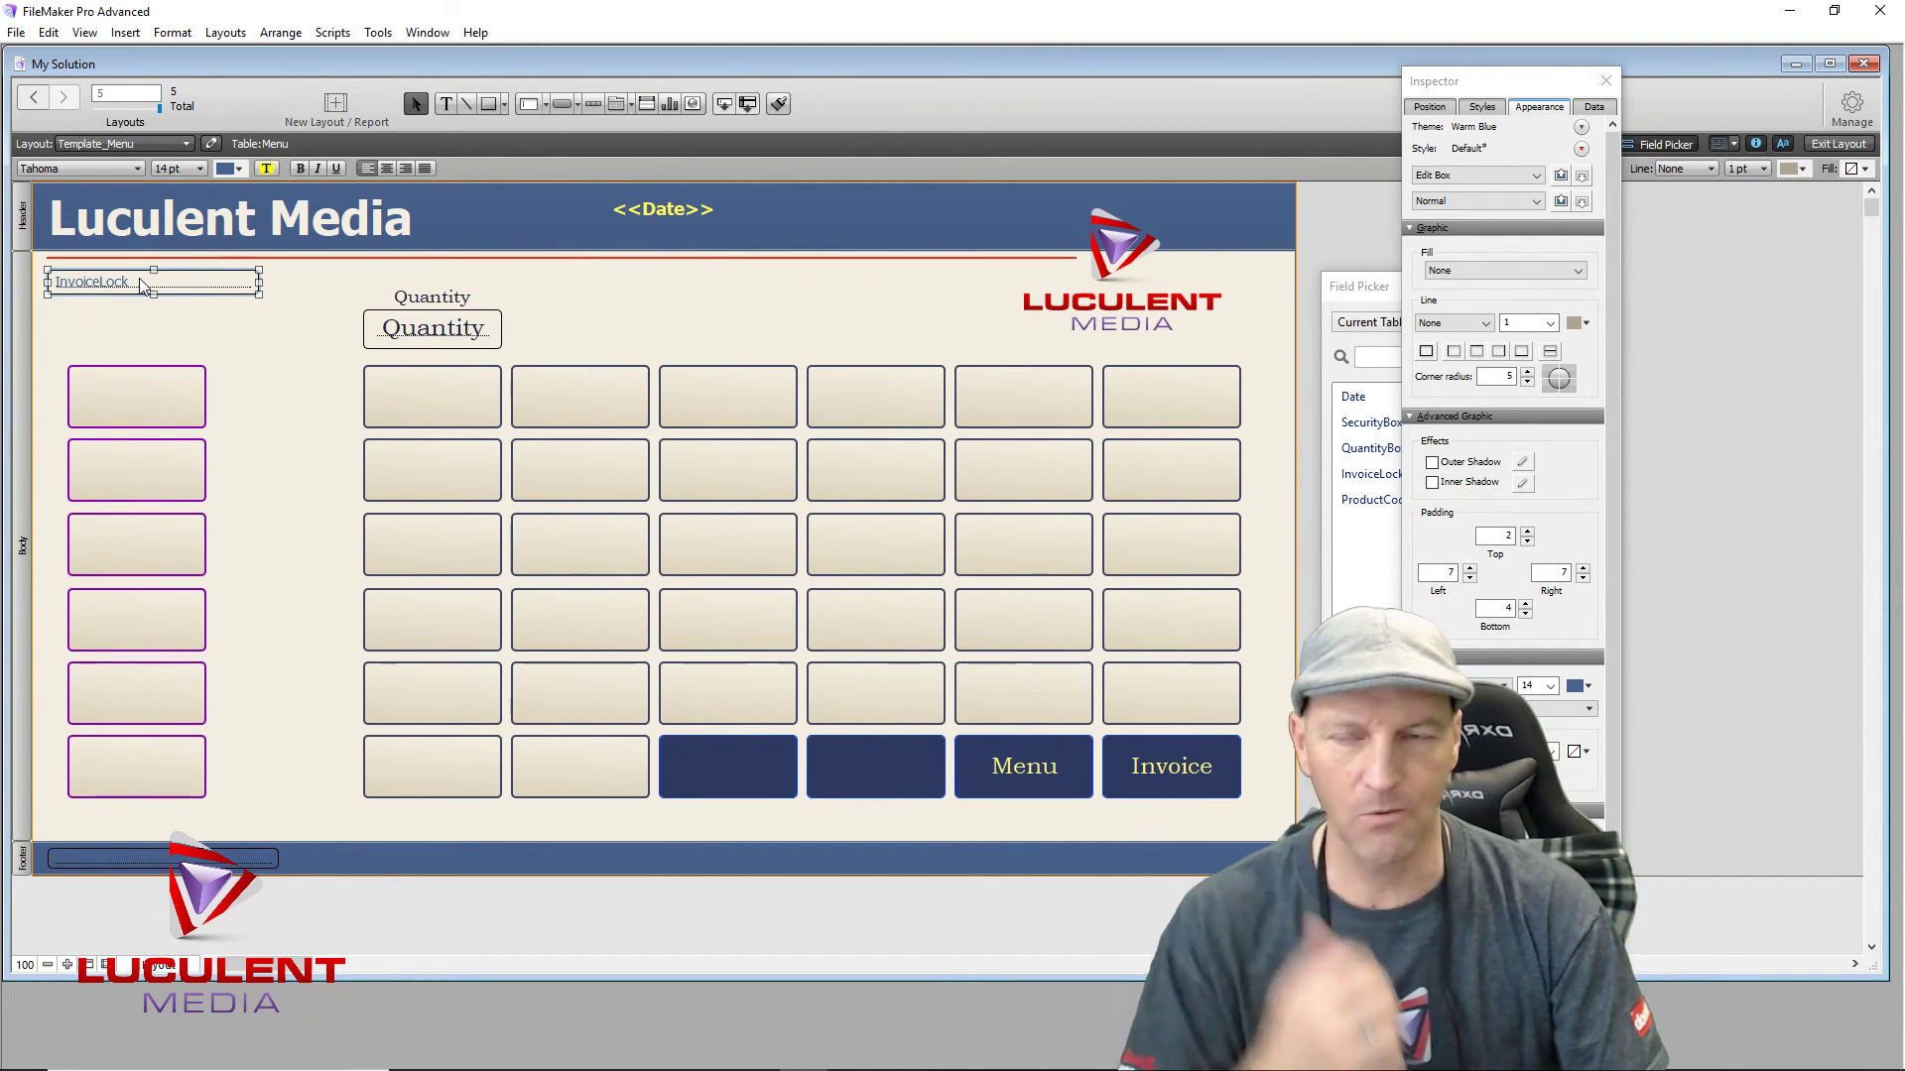
left_click_drag(1535, 80, 801, 29)
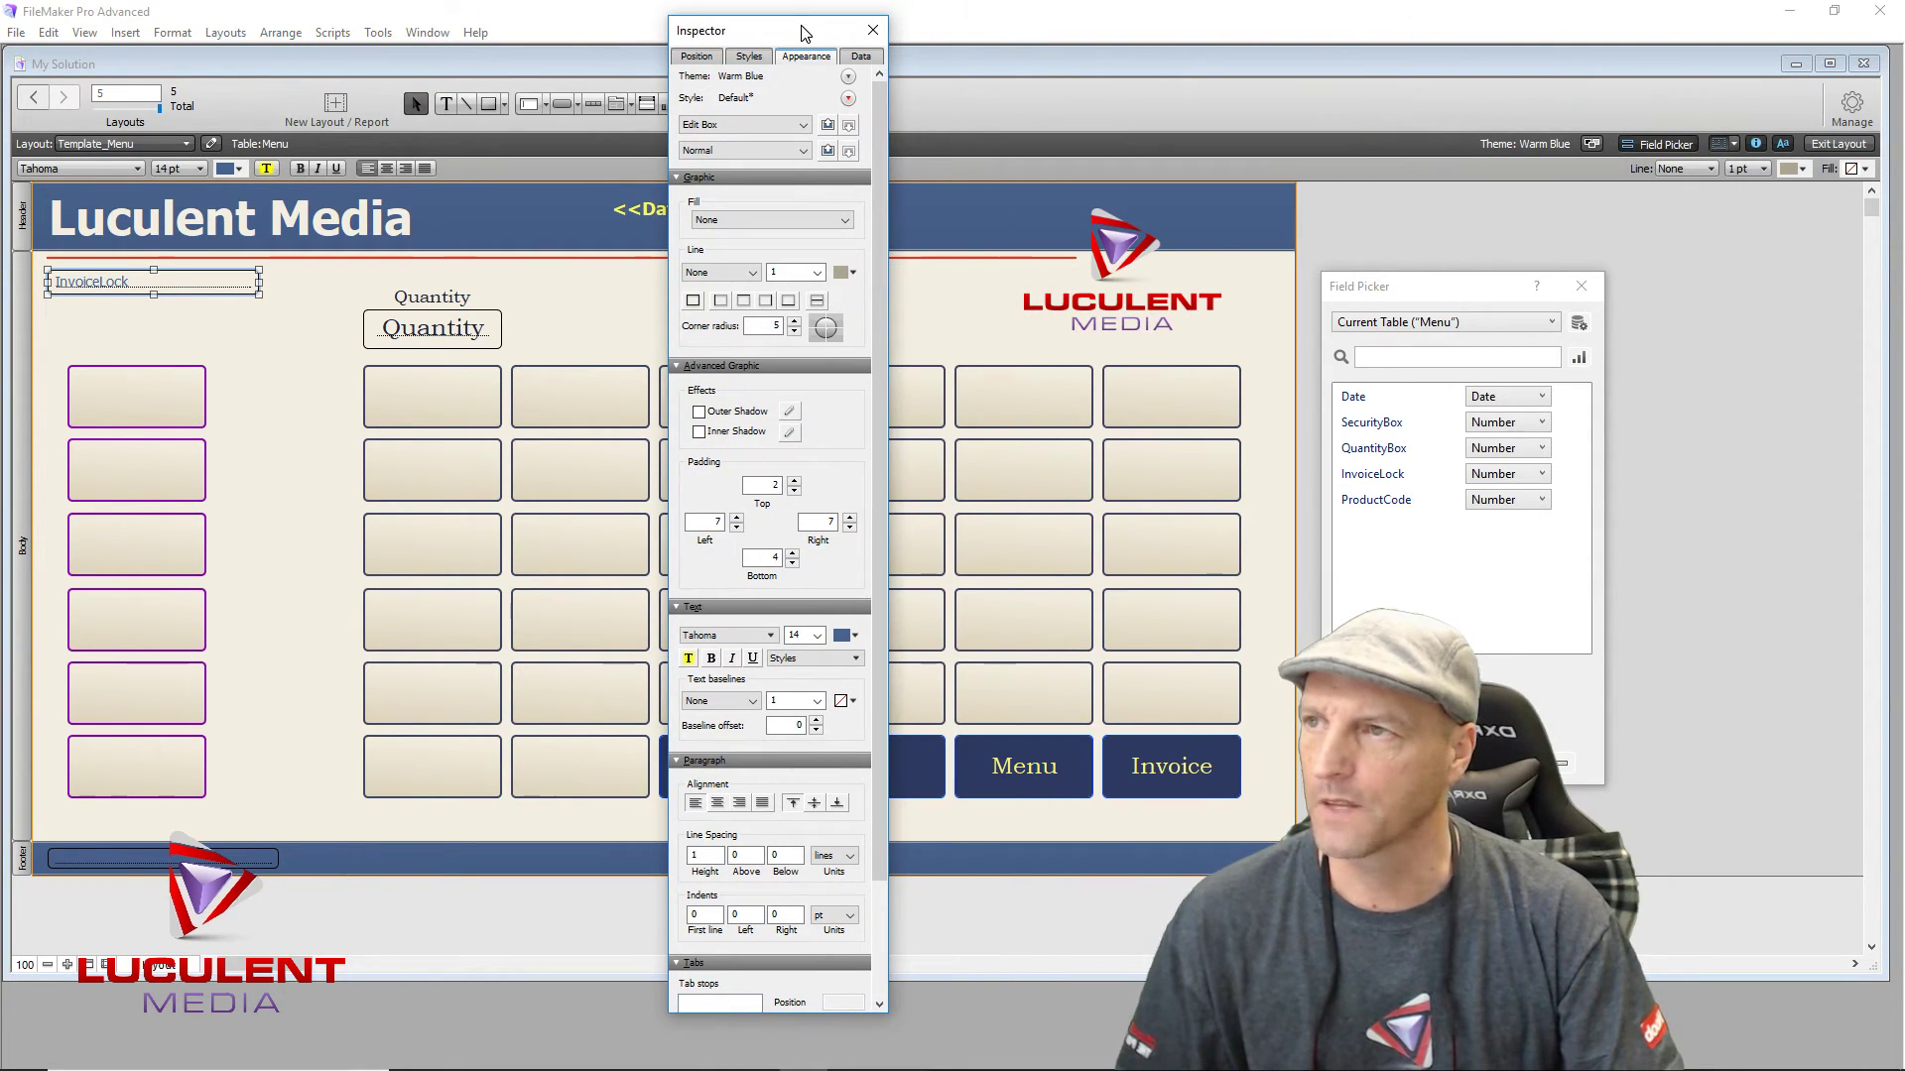
left_click(863, 58)
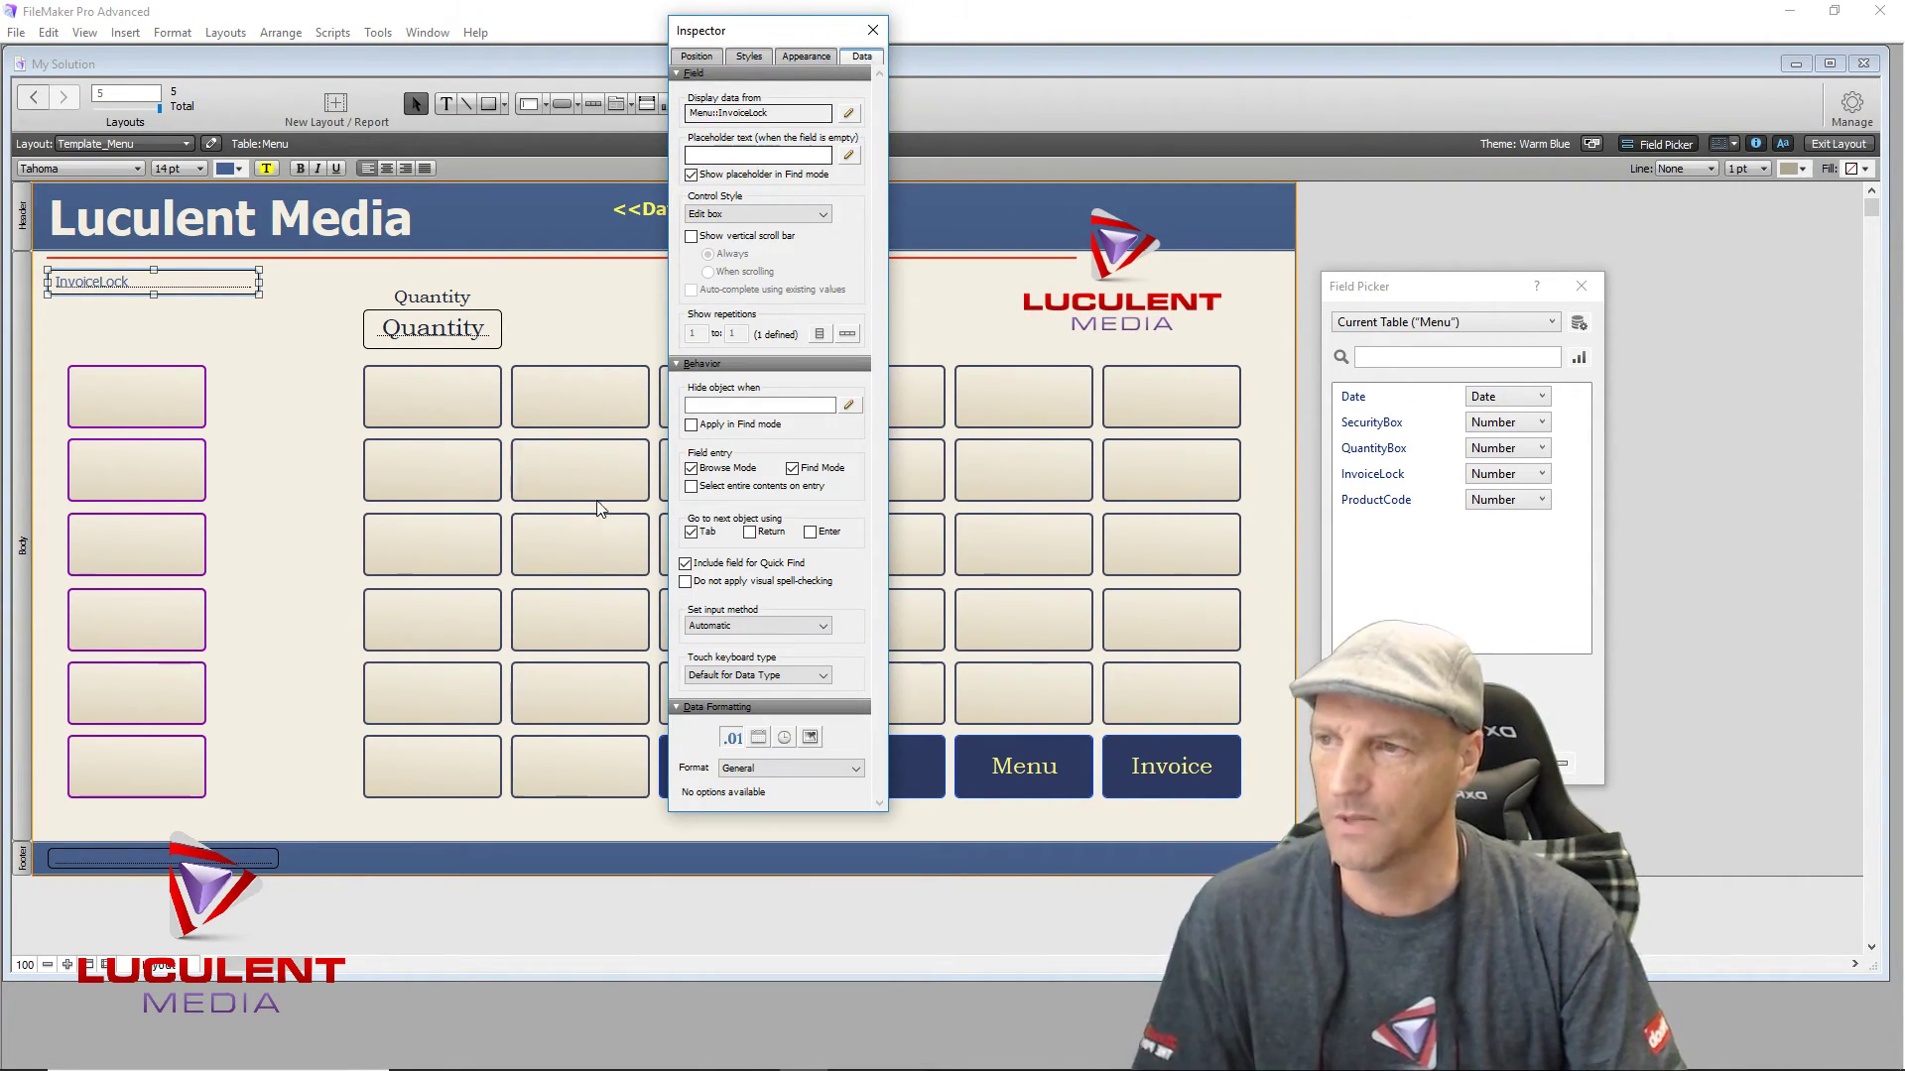
left_click(691, 468)
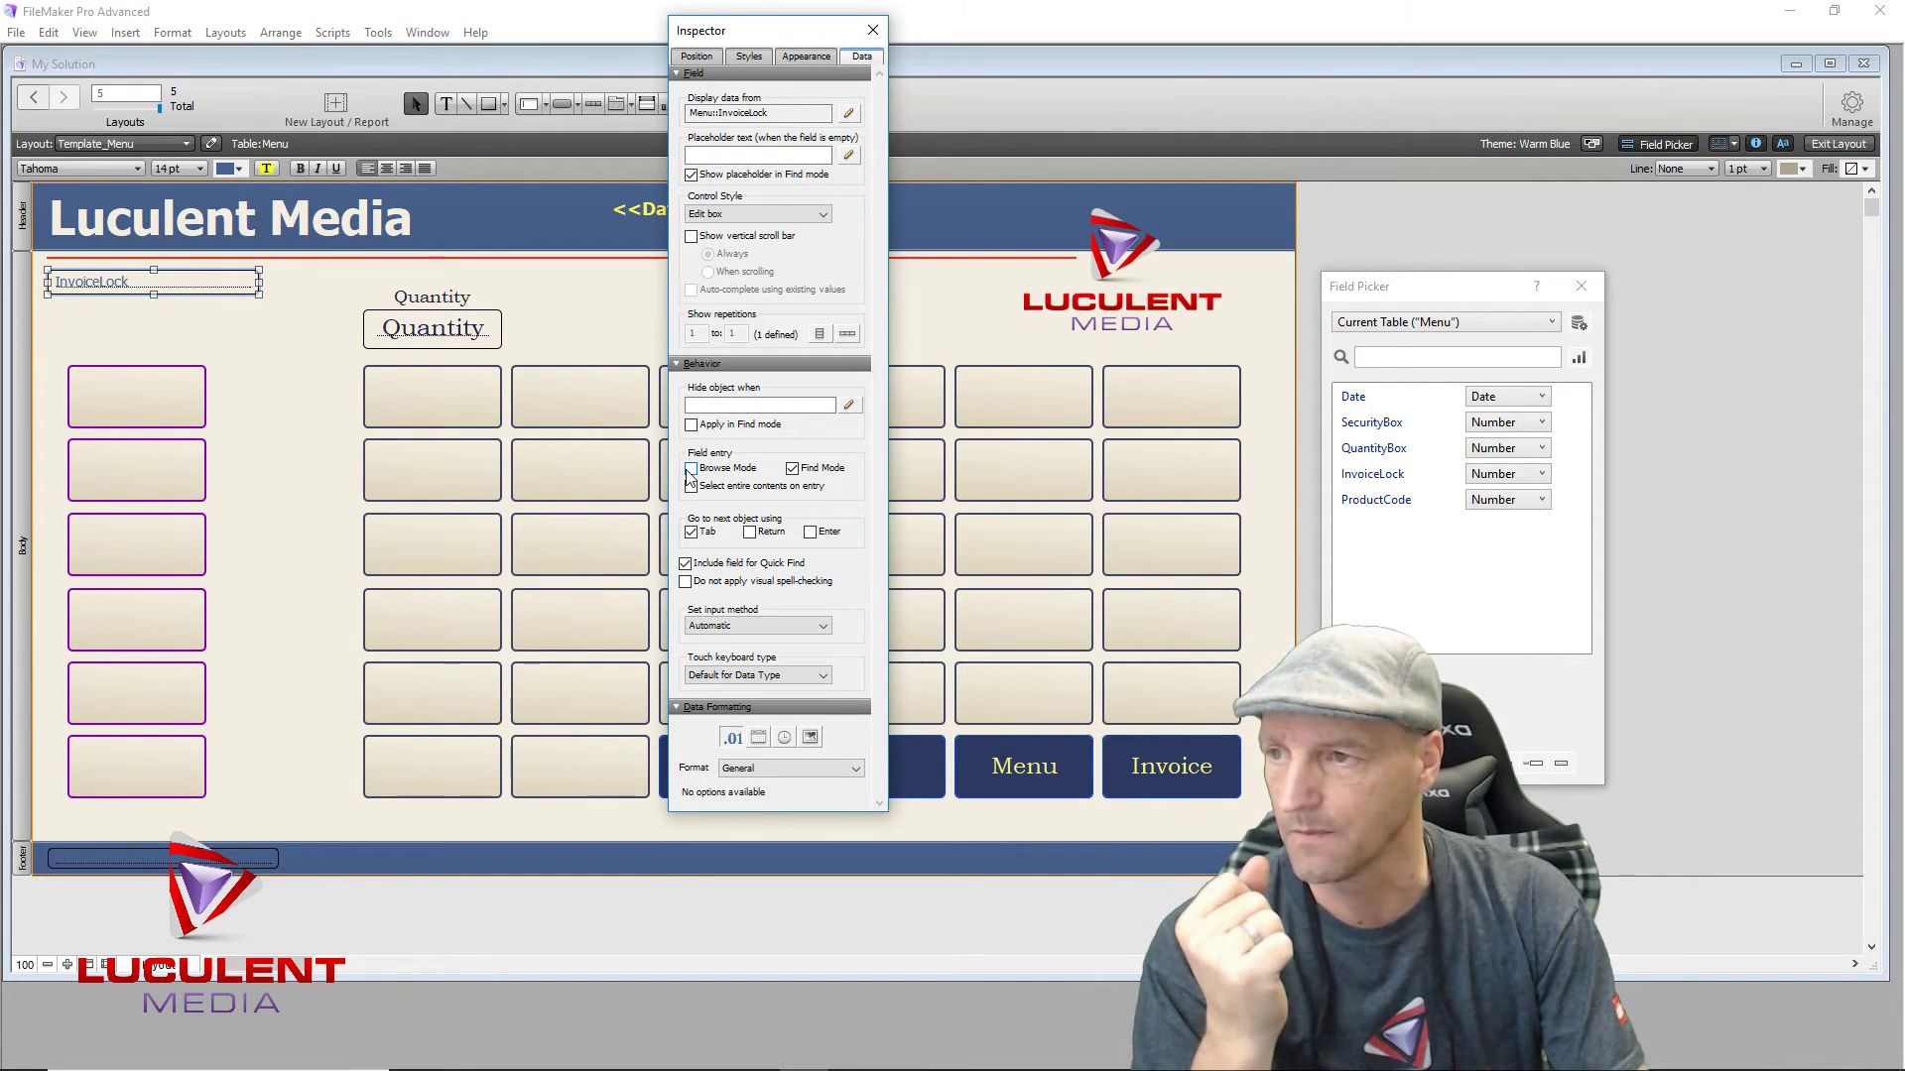
Step: Disable Browse Mode field entry for the ProductCode field in the footer
left_click(126, 861)
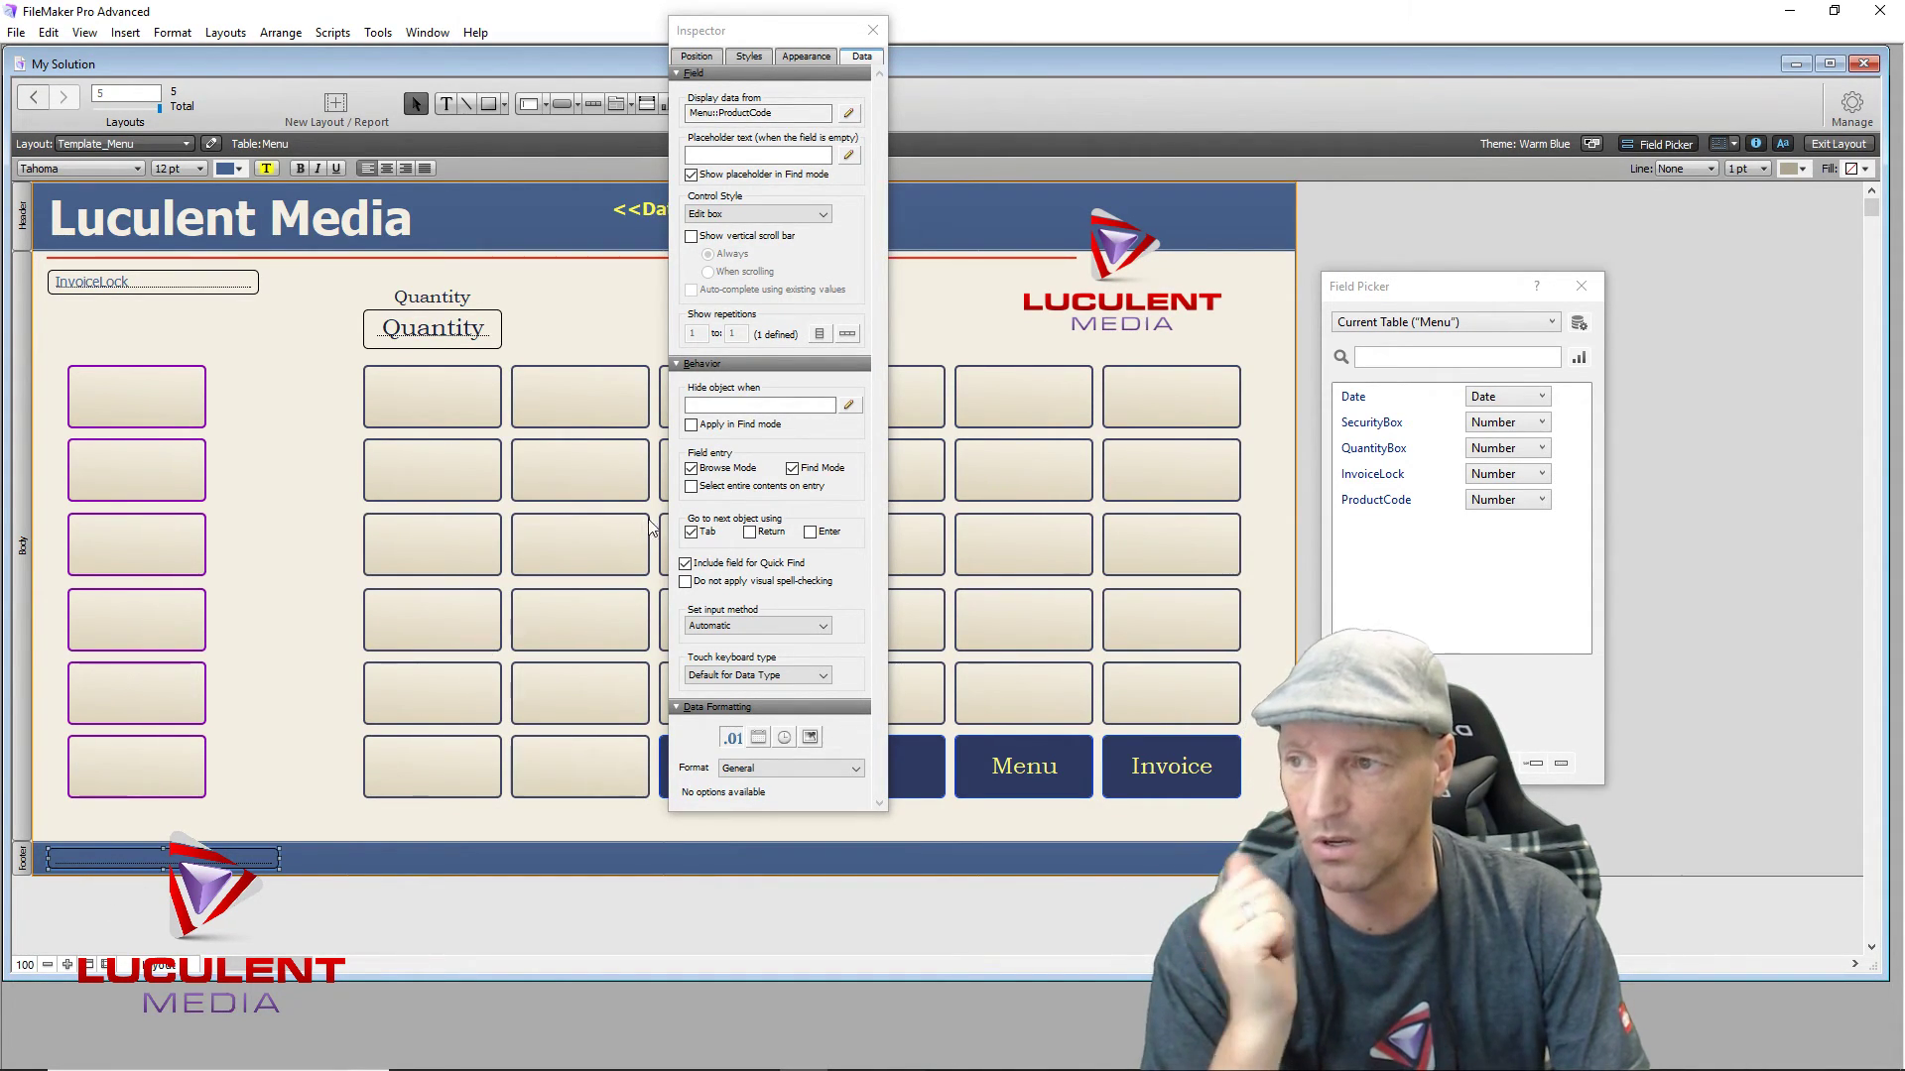
left_click(691, 471)
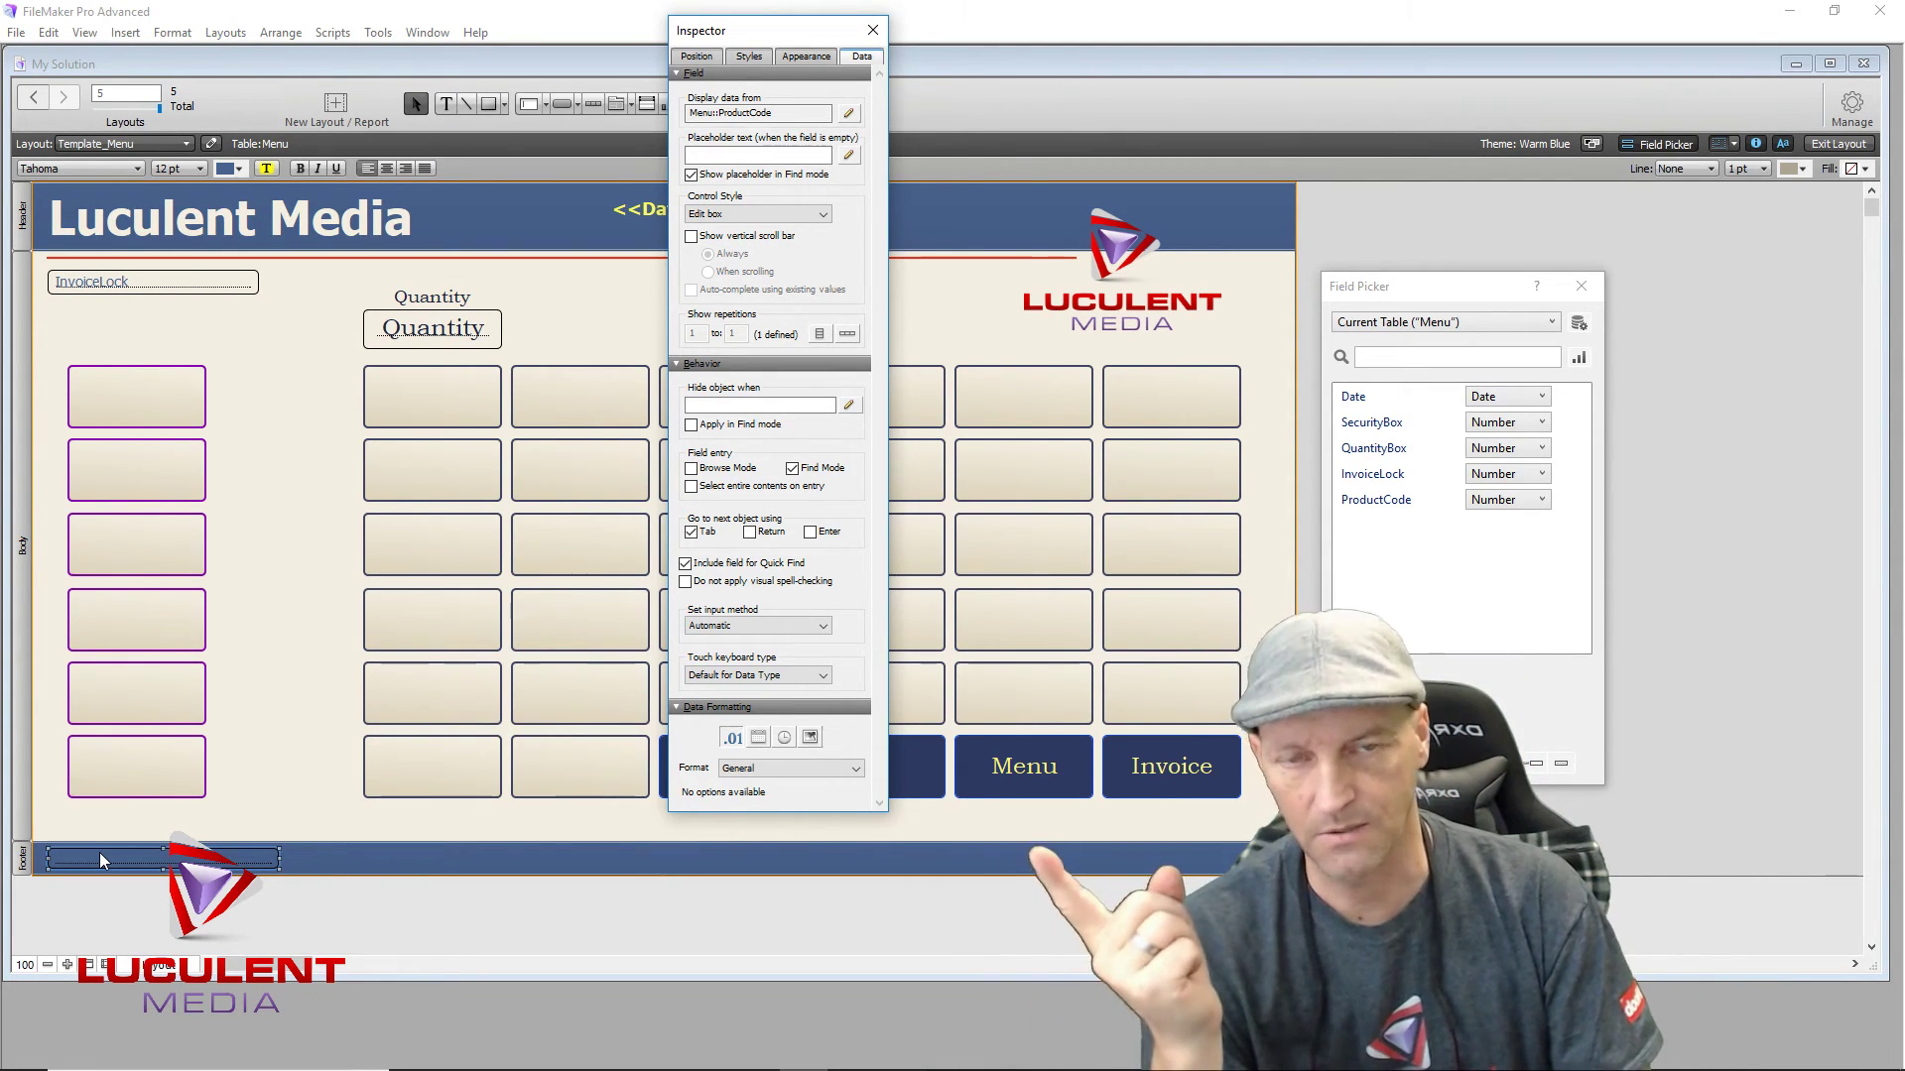
left_click(286, 637)
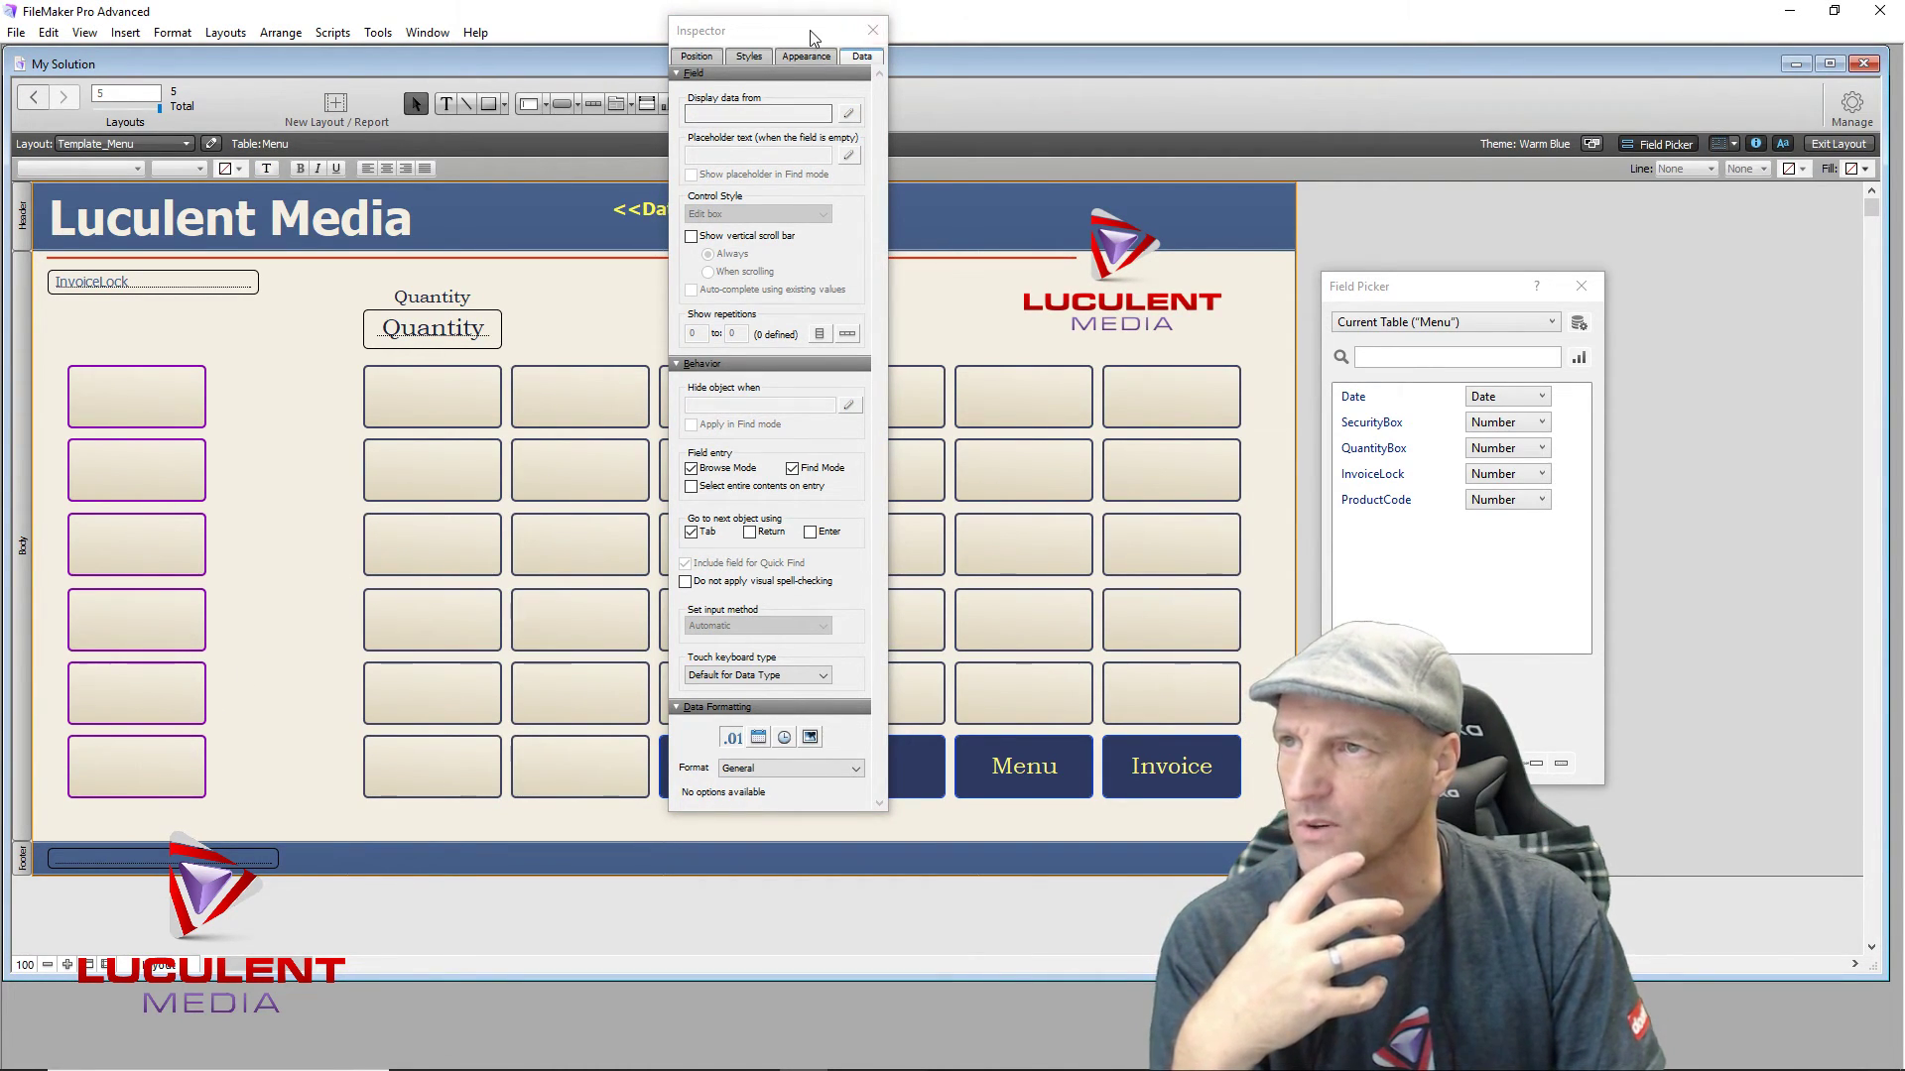
Step: Place the SecurityBox field above the main grid's third column
left_click_drag(805, 37, 1726, 115)
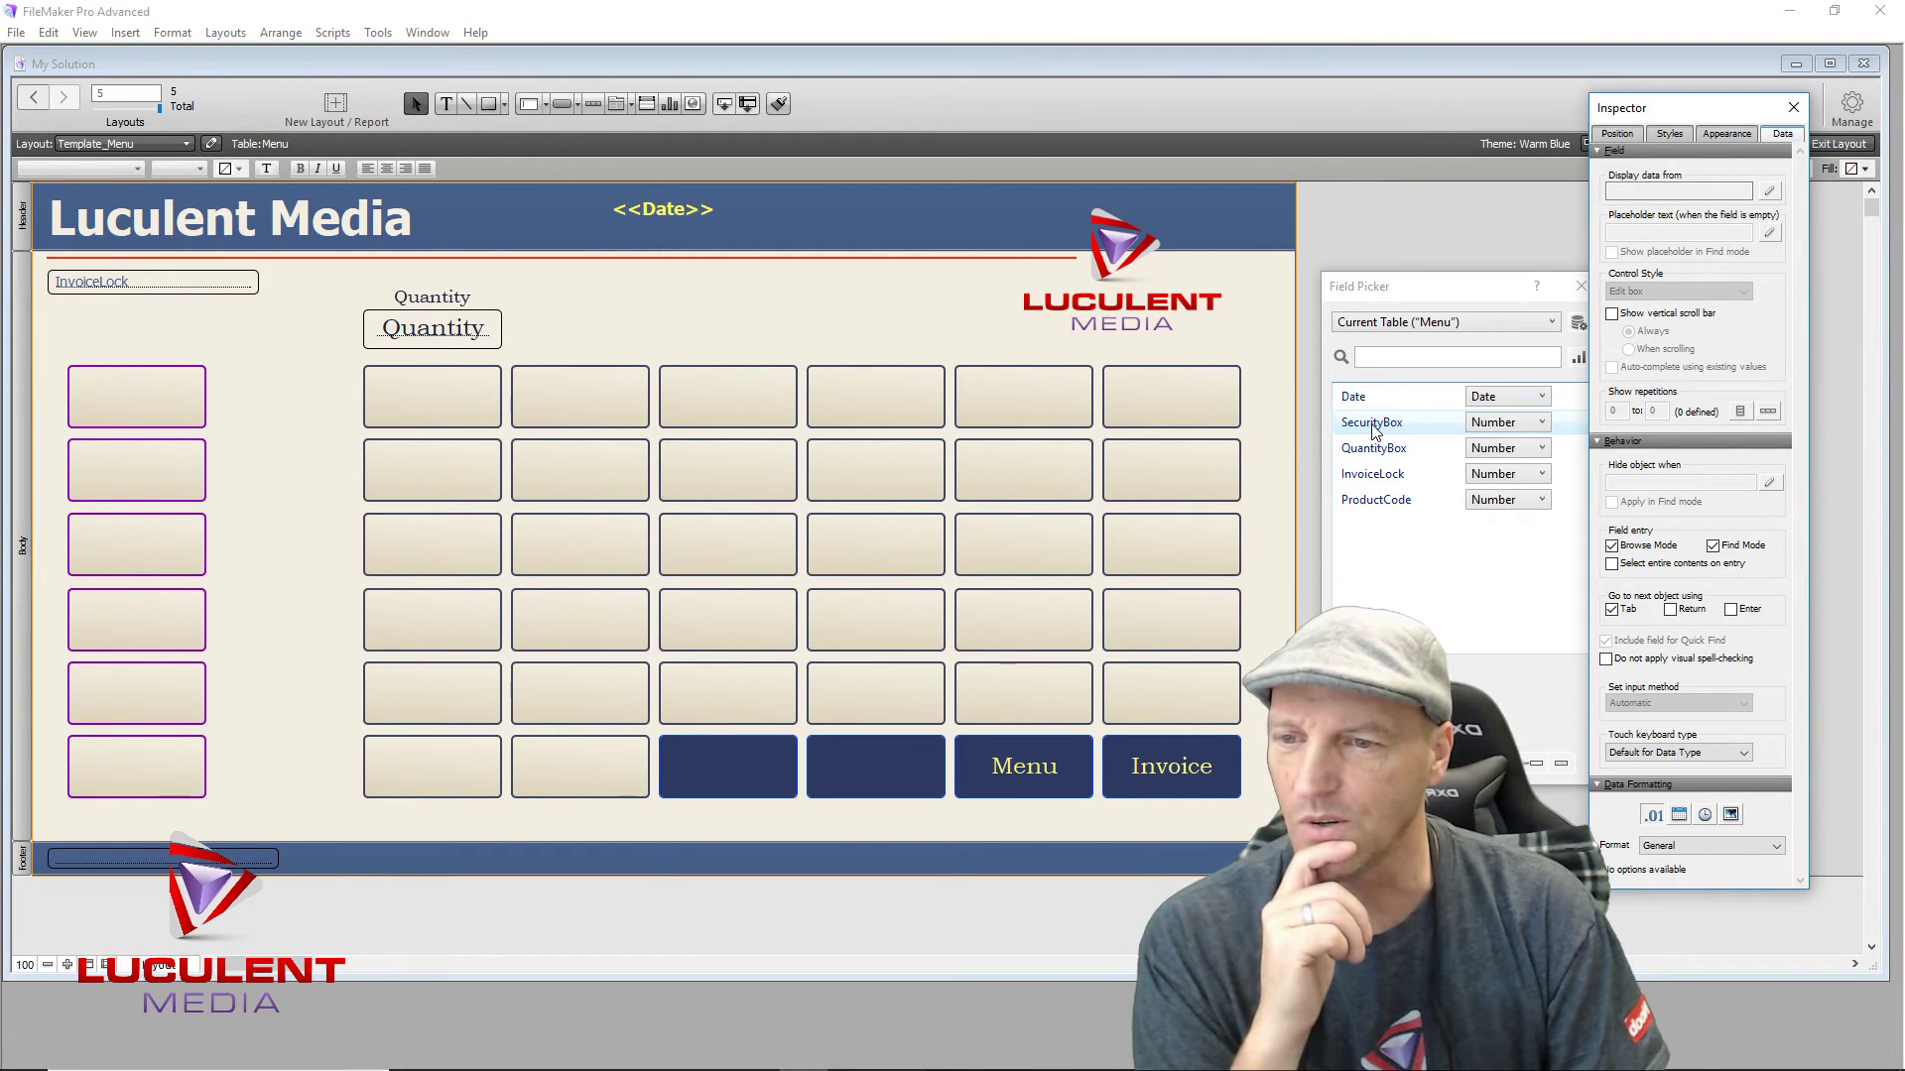
left_click_drag(1373, 425, 701, 304)
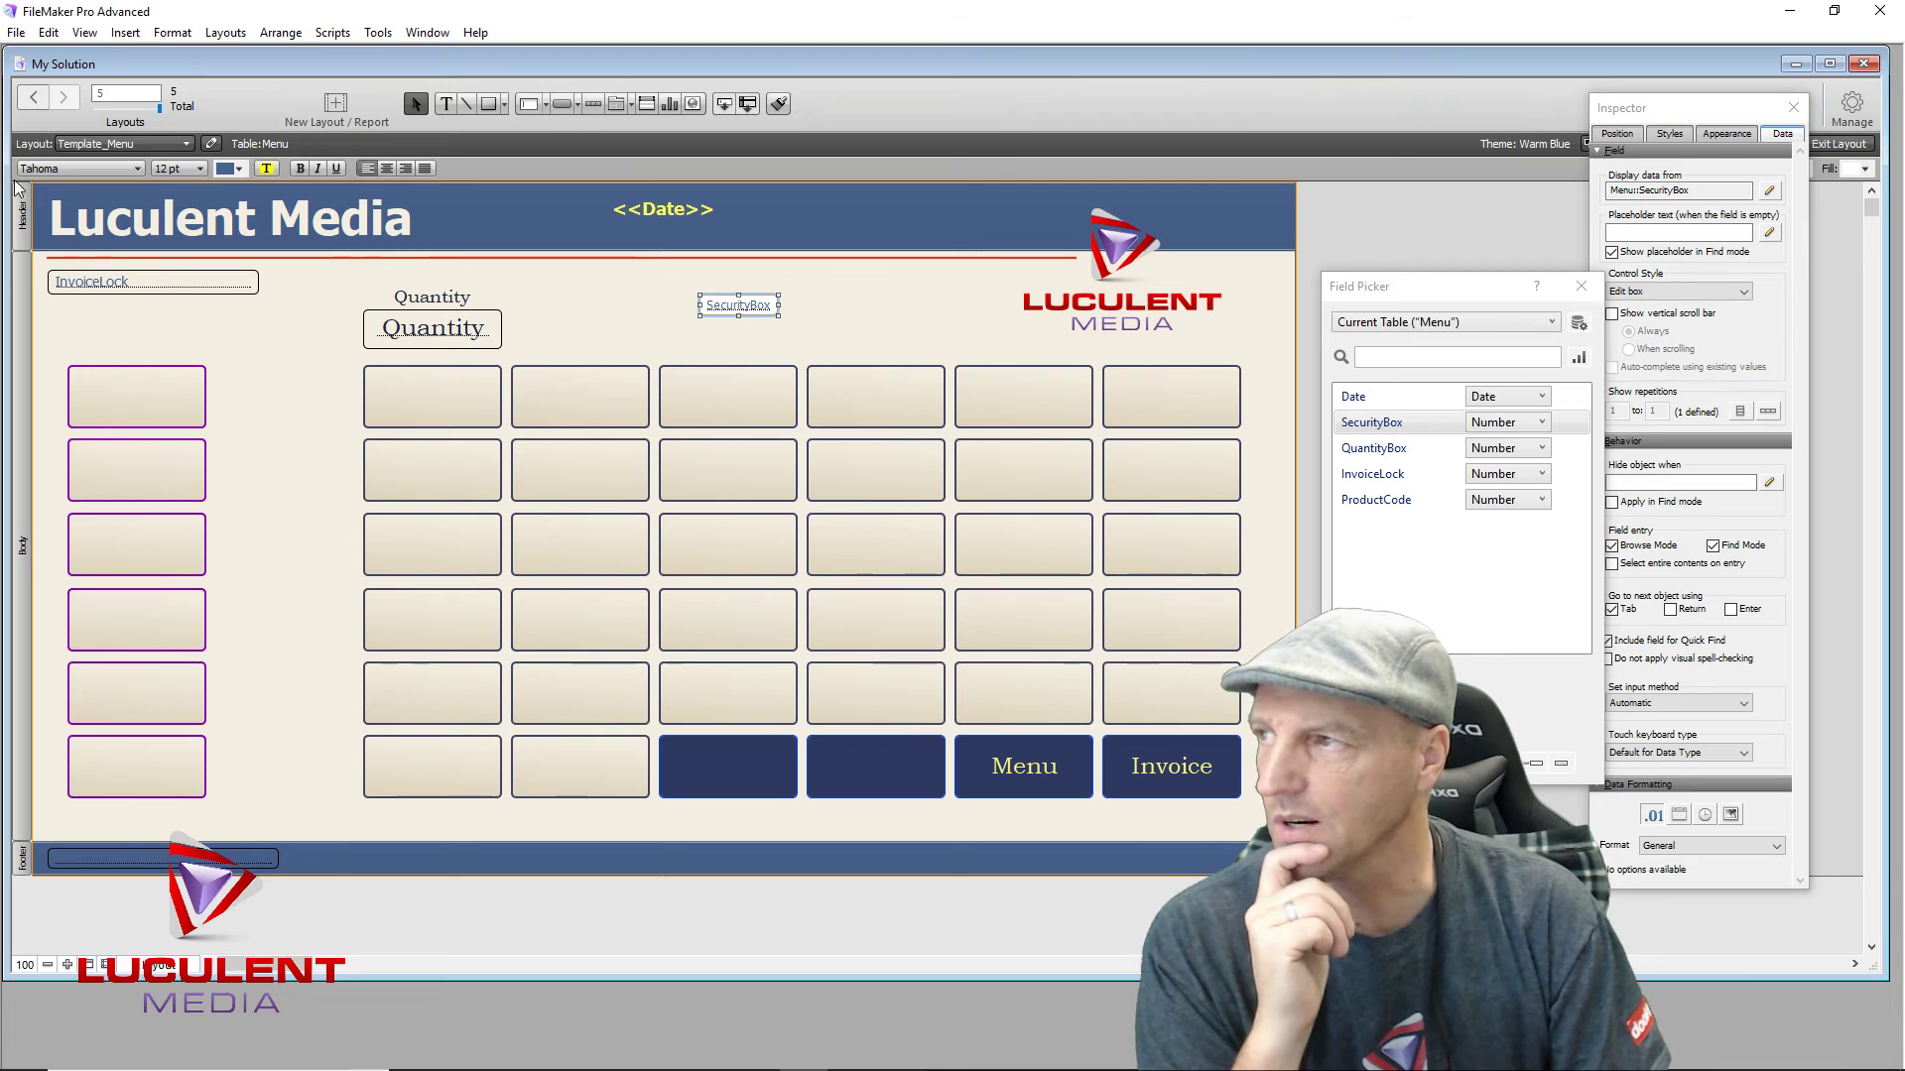
Step: Format the SecurityBox field's text as Bookman Old Style, 24 pt, in dark navy
left_click(132, 170)
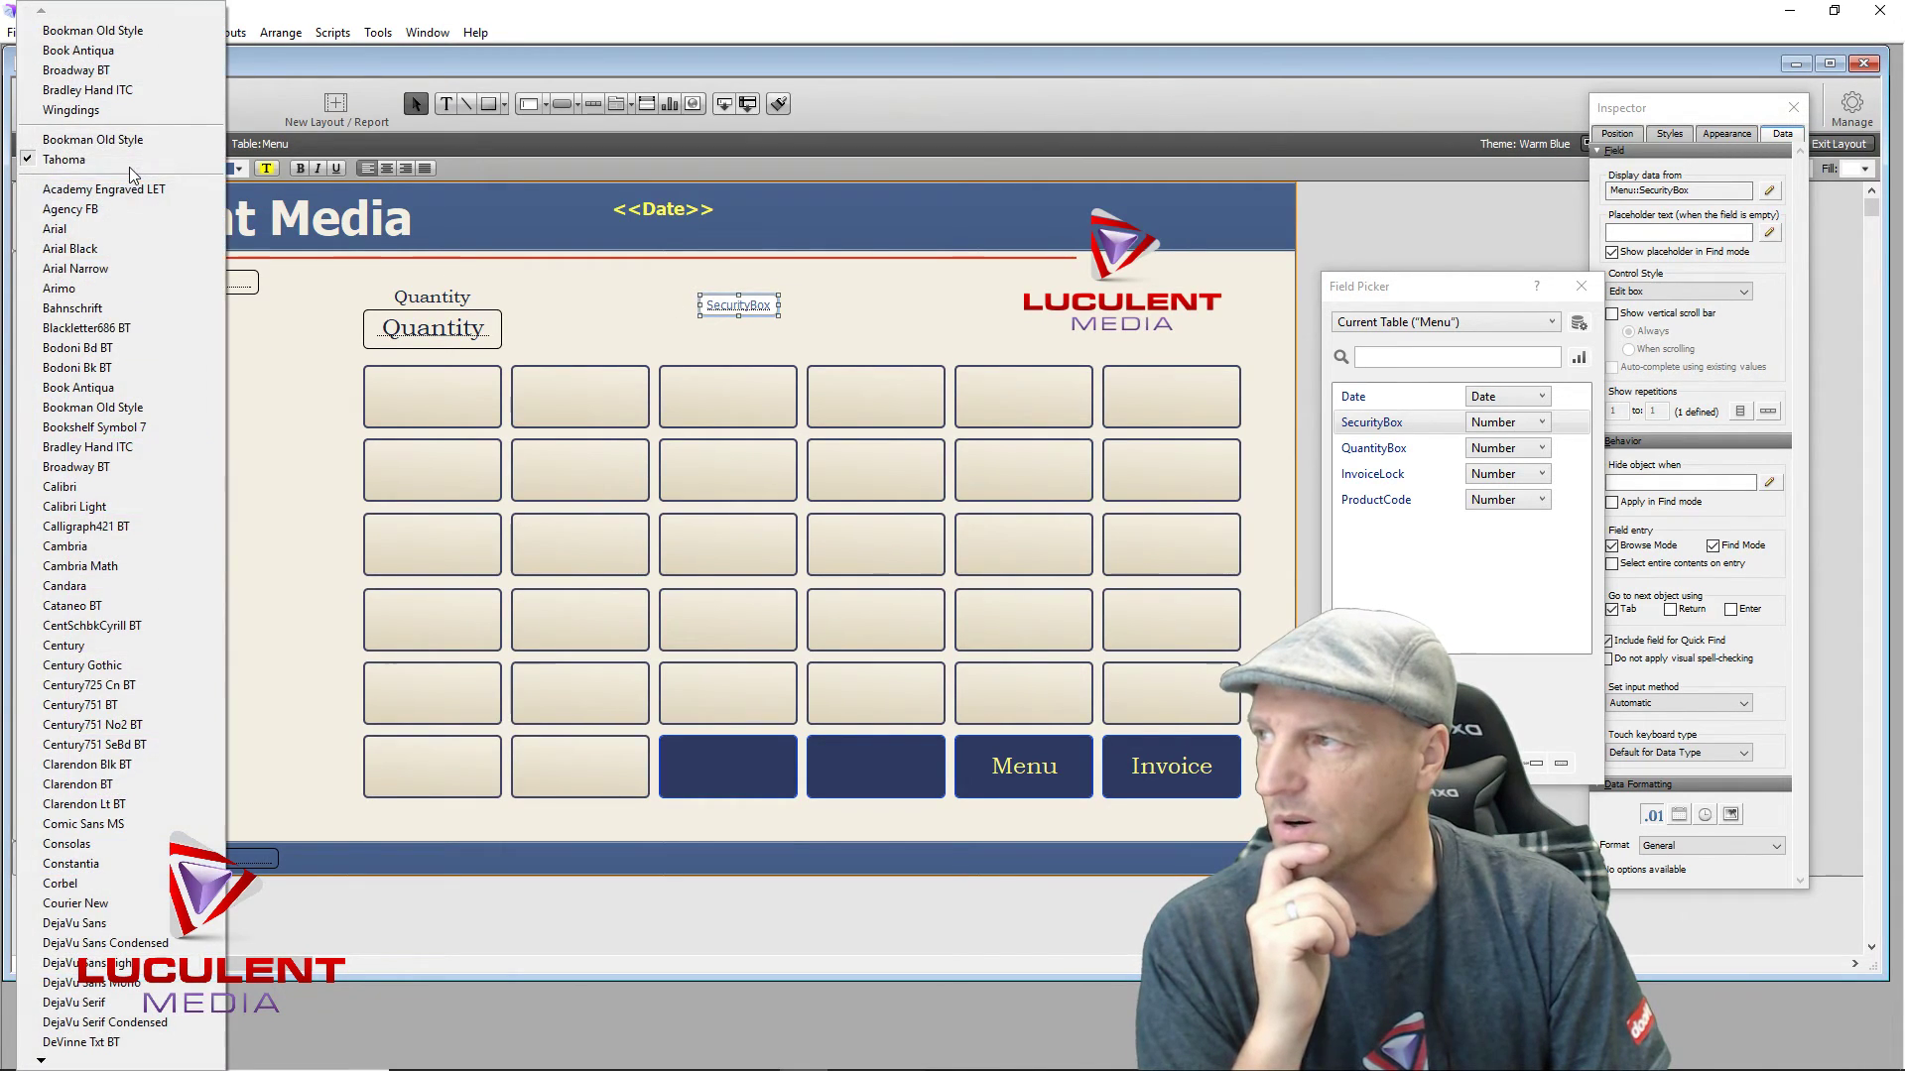
left_click(145, 408)
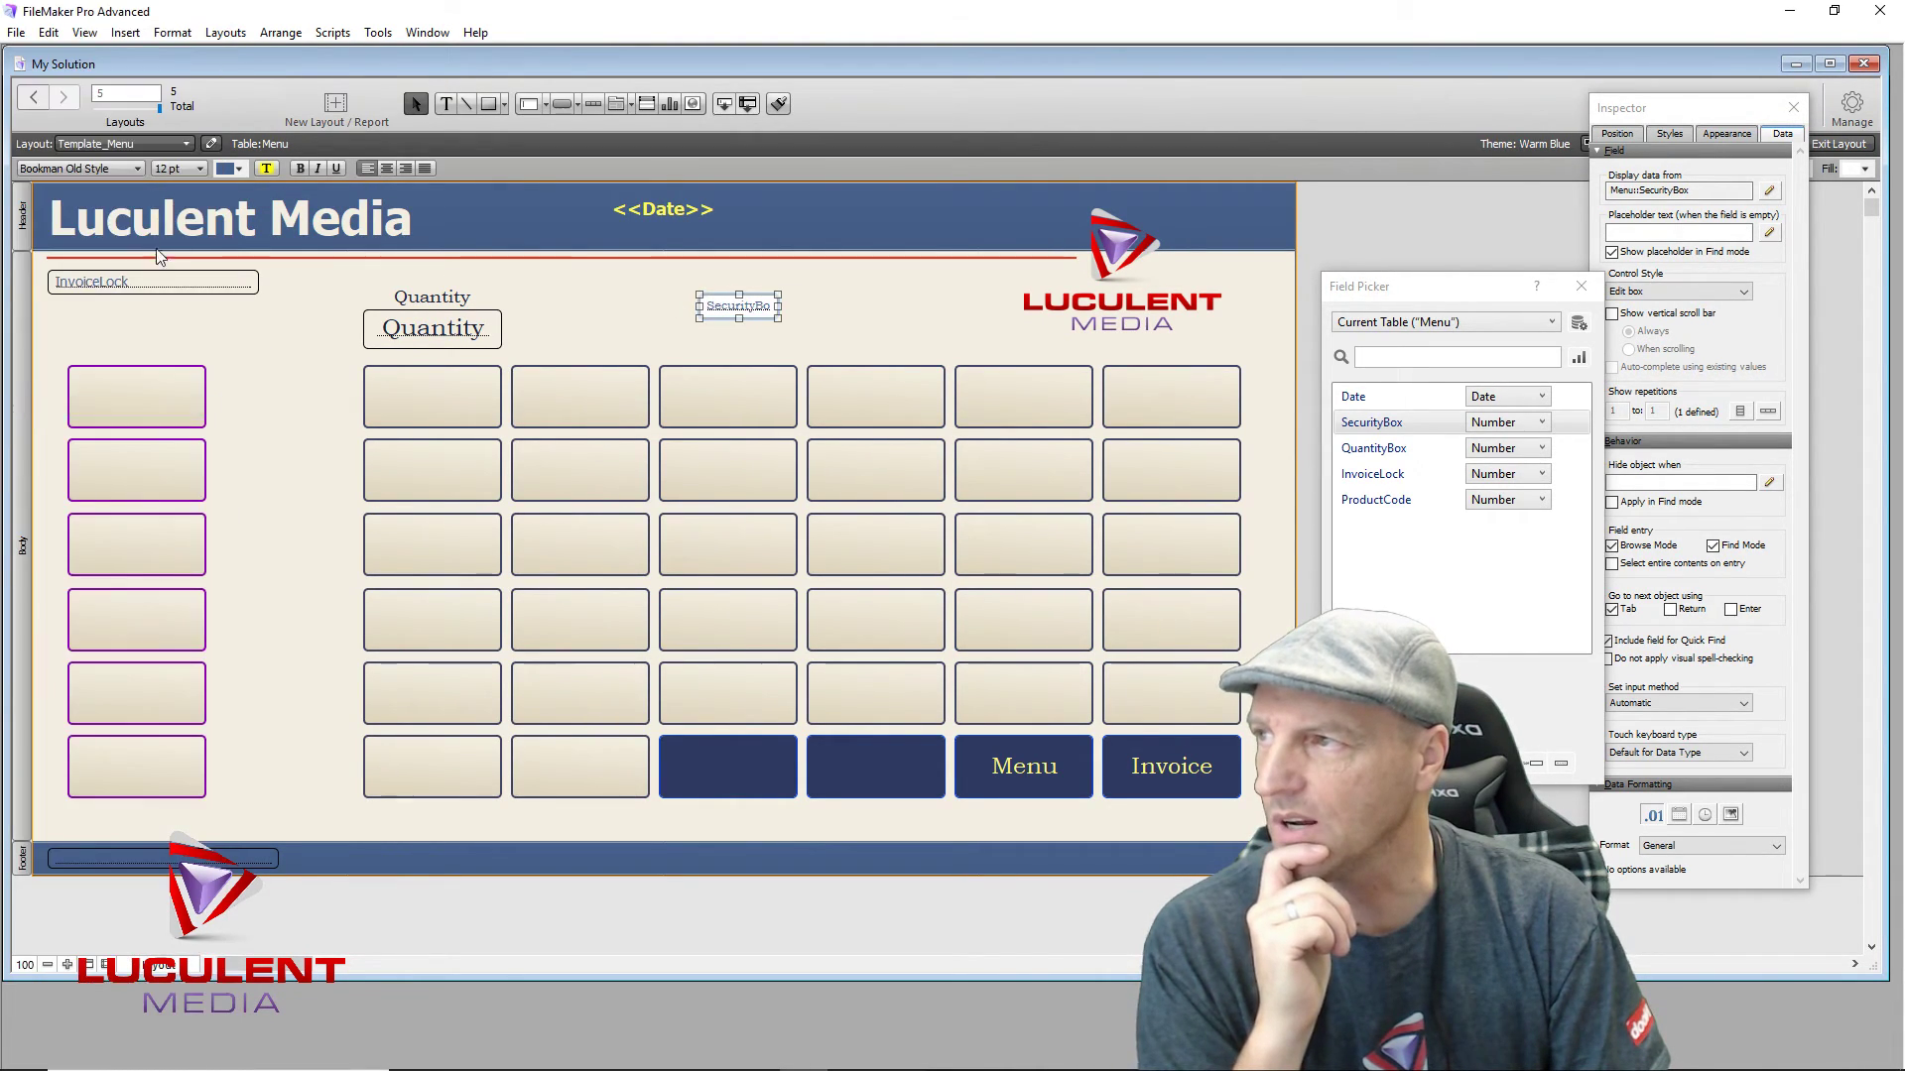
left_click(199, 168)
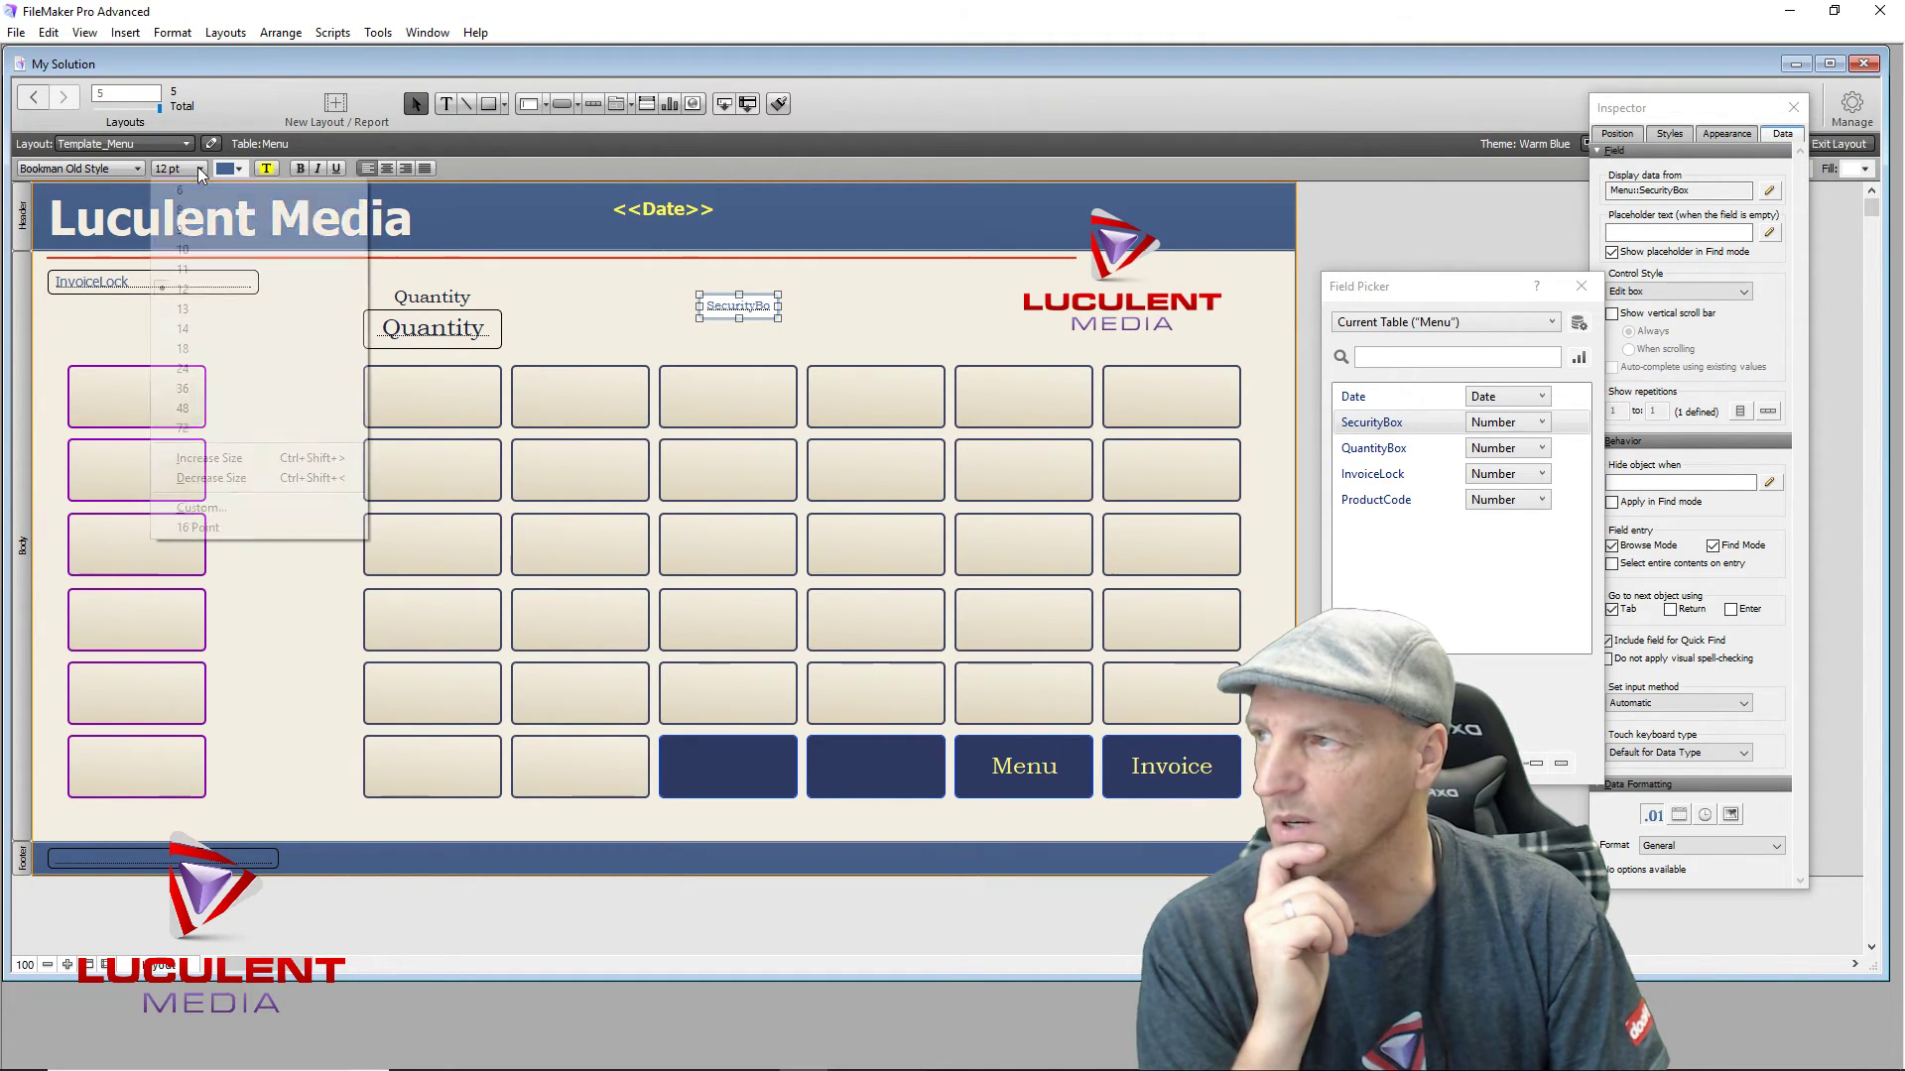
left_click(209, 375)
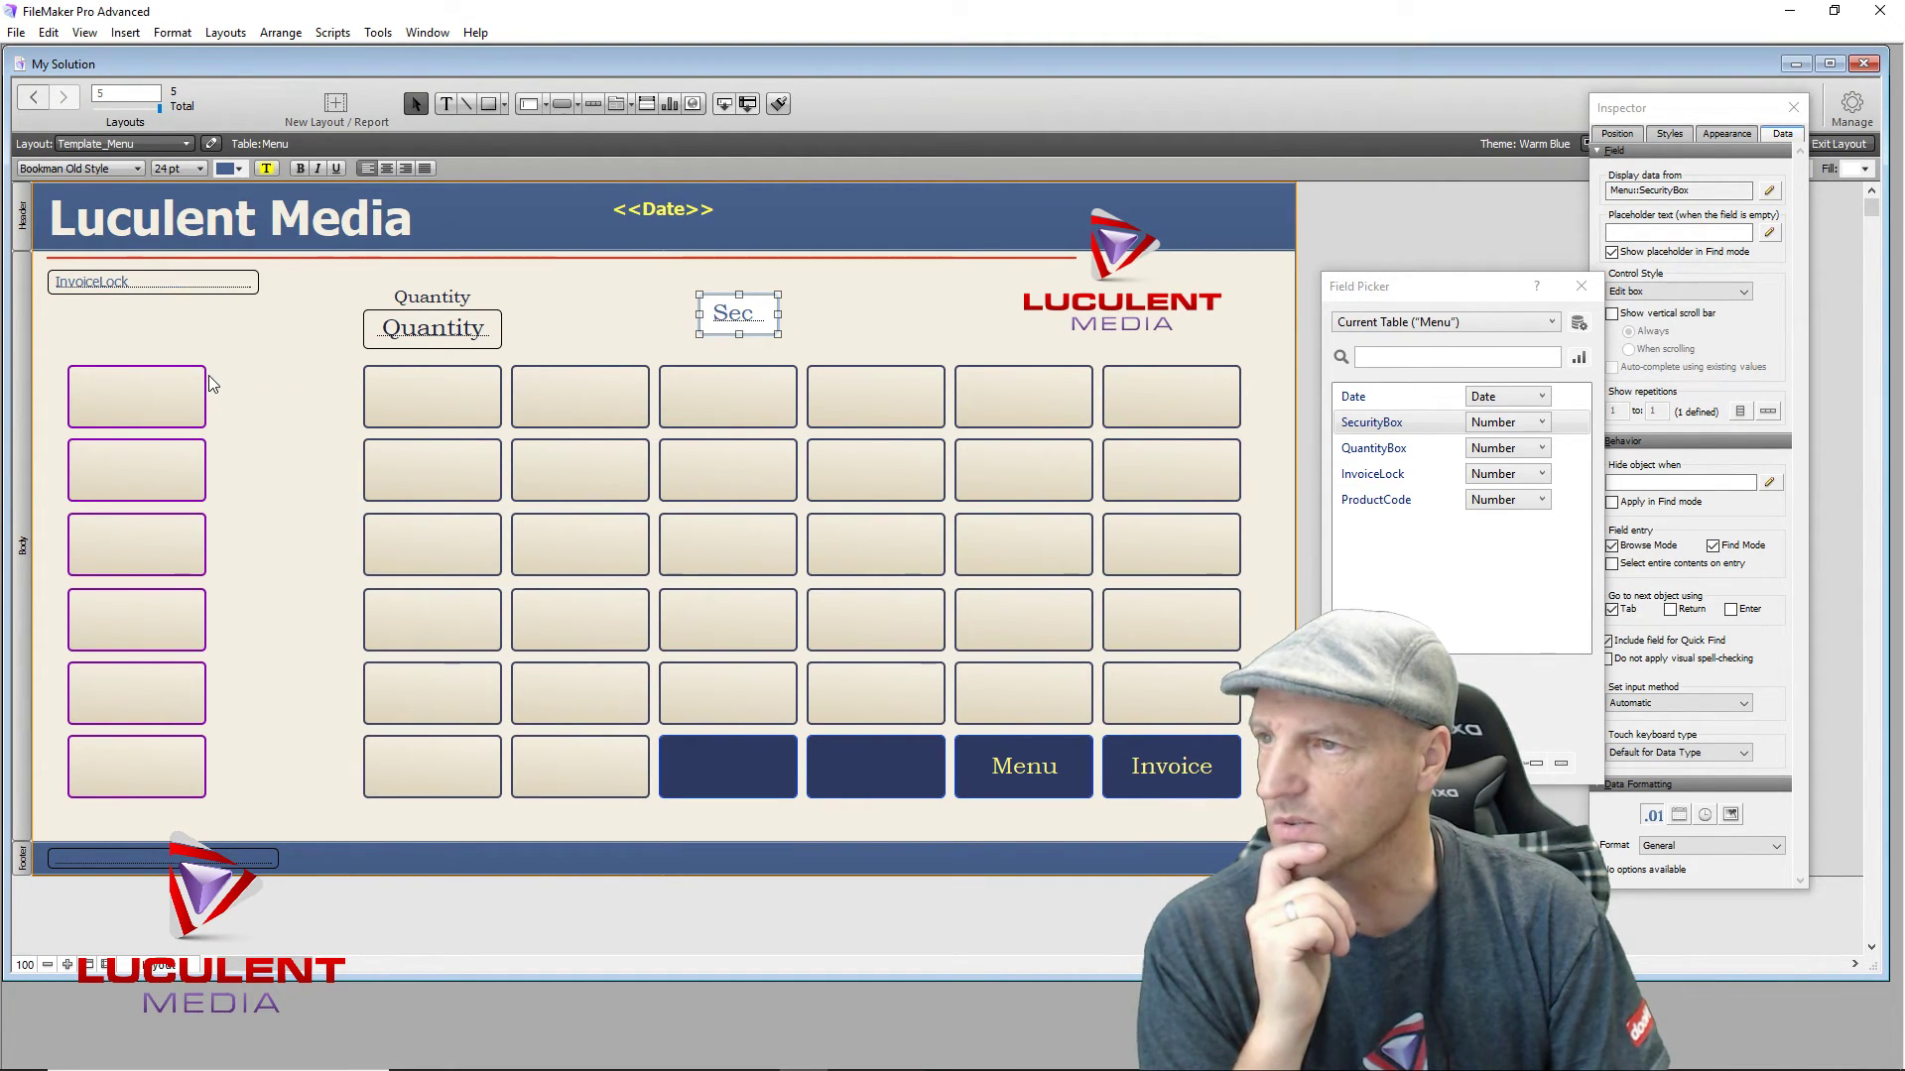
left_click(239, 168)
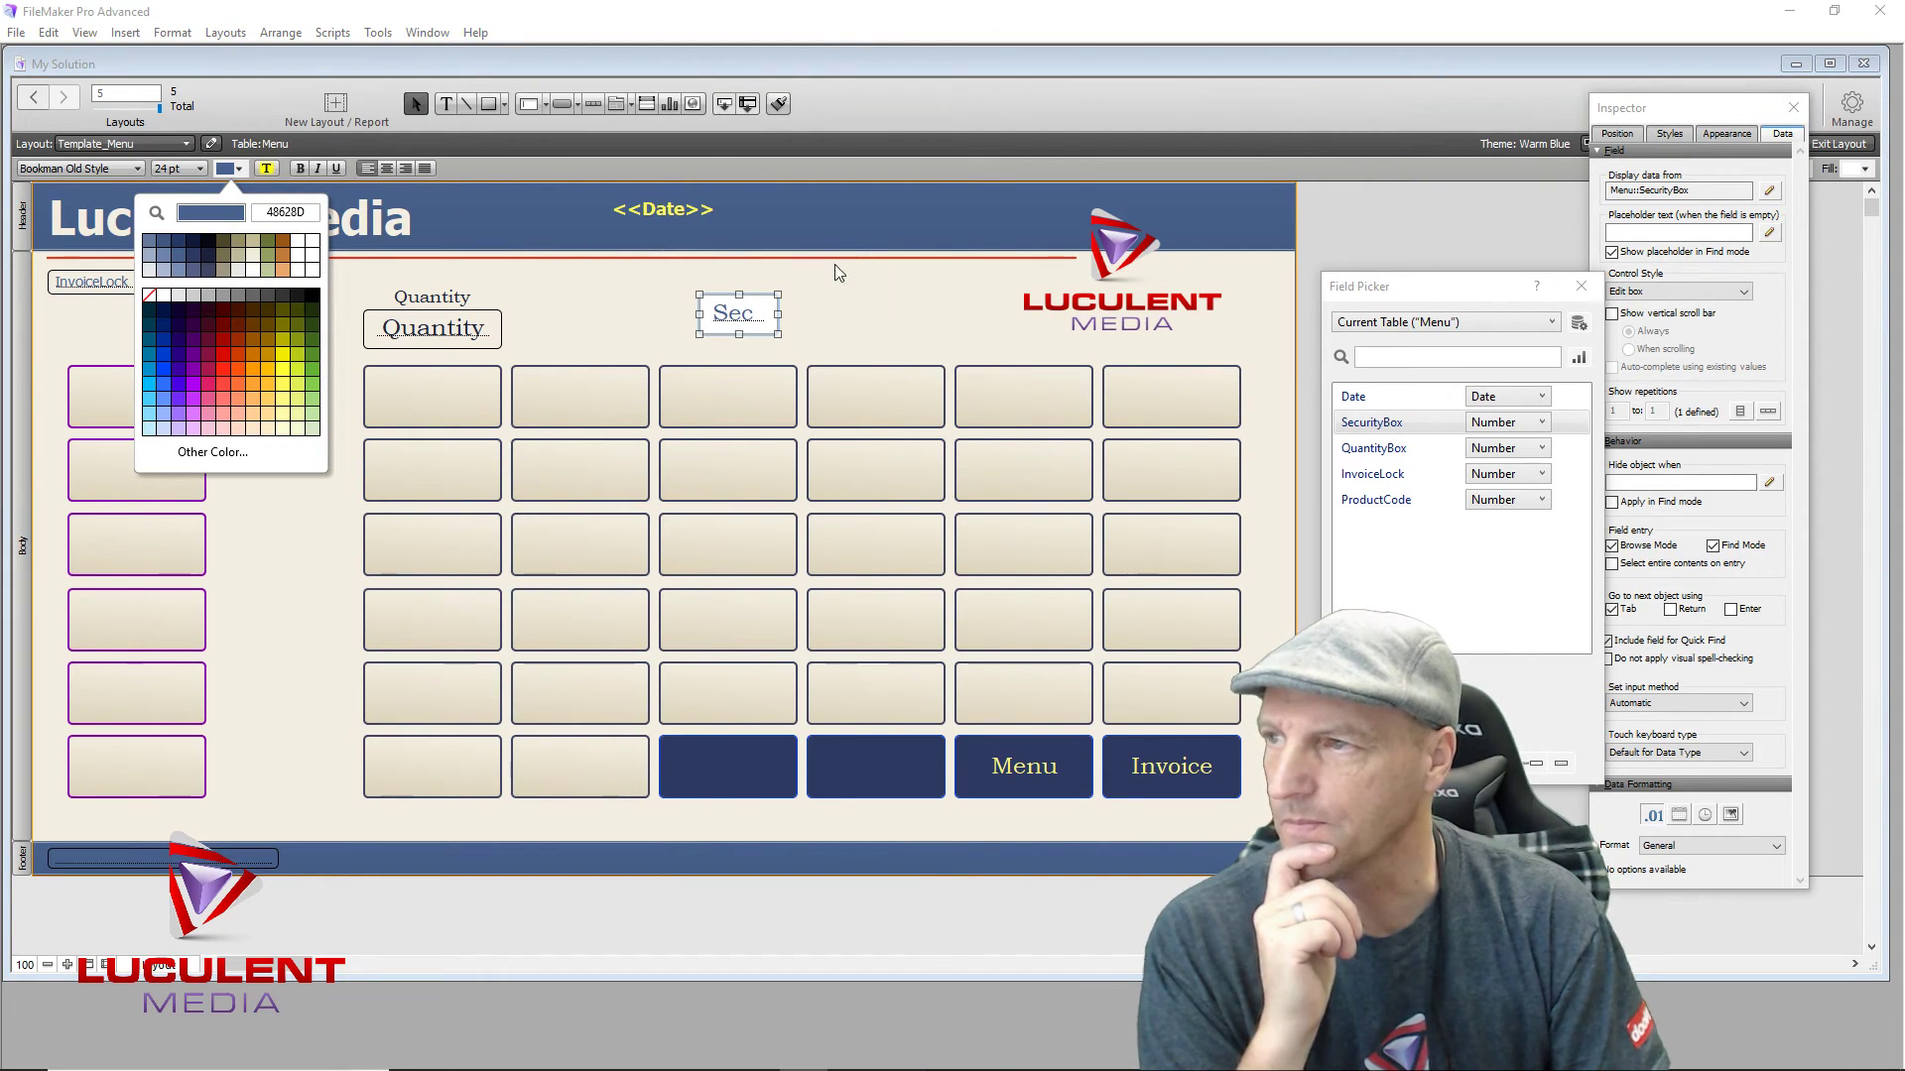
left_click(213, 259)
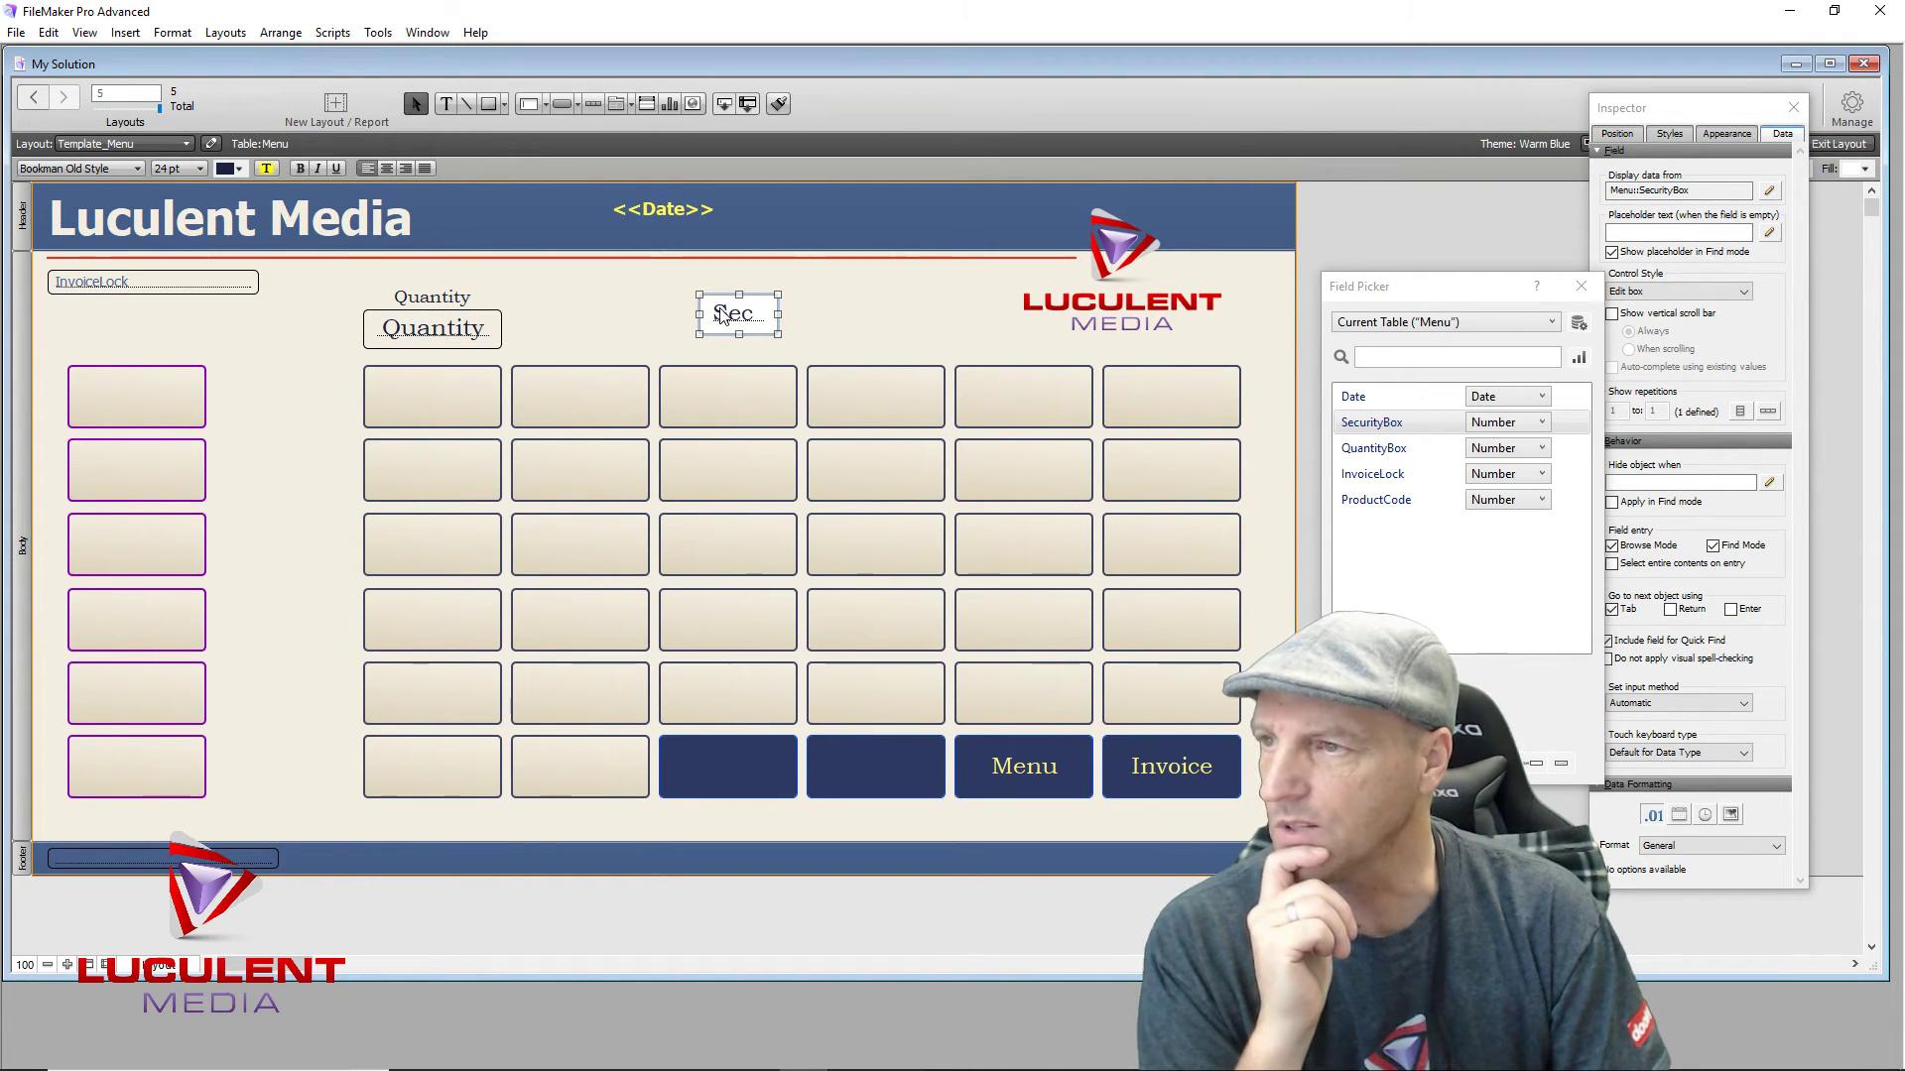
Step: Widen the SecurityBox field to the grid button width and position it above the fourth column, level with the Quantity field
left_click_drag(728, 317, 799, 340)
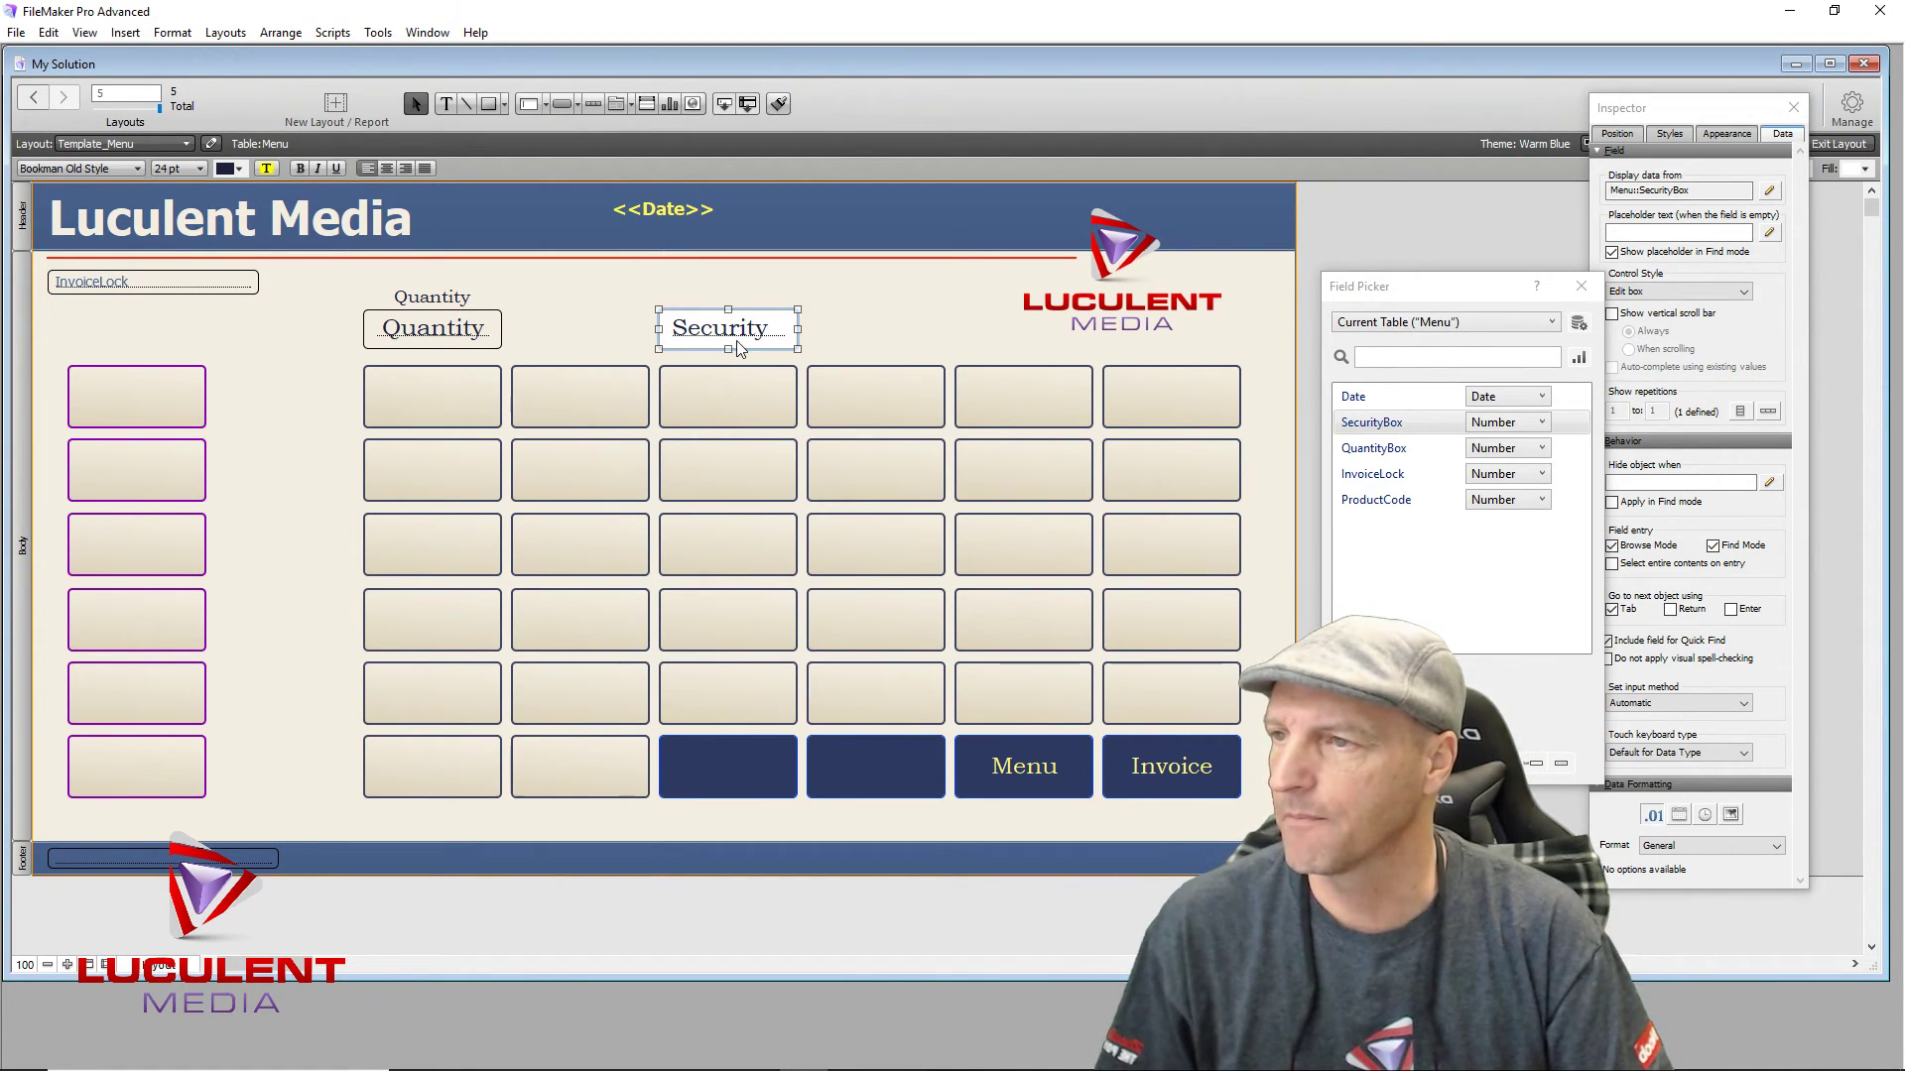
left_click_drag(1442, 288, 1102, 78)
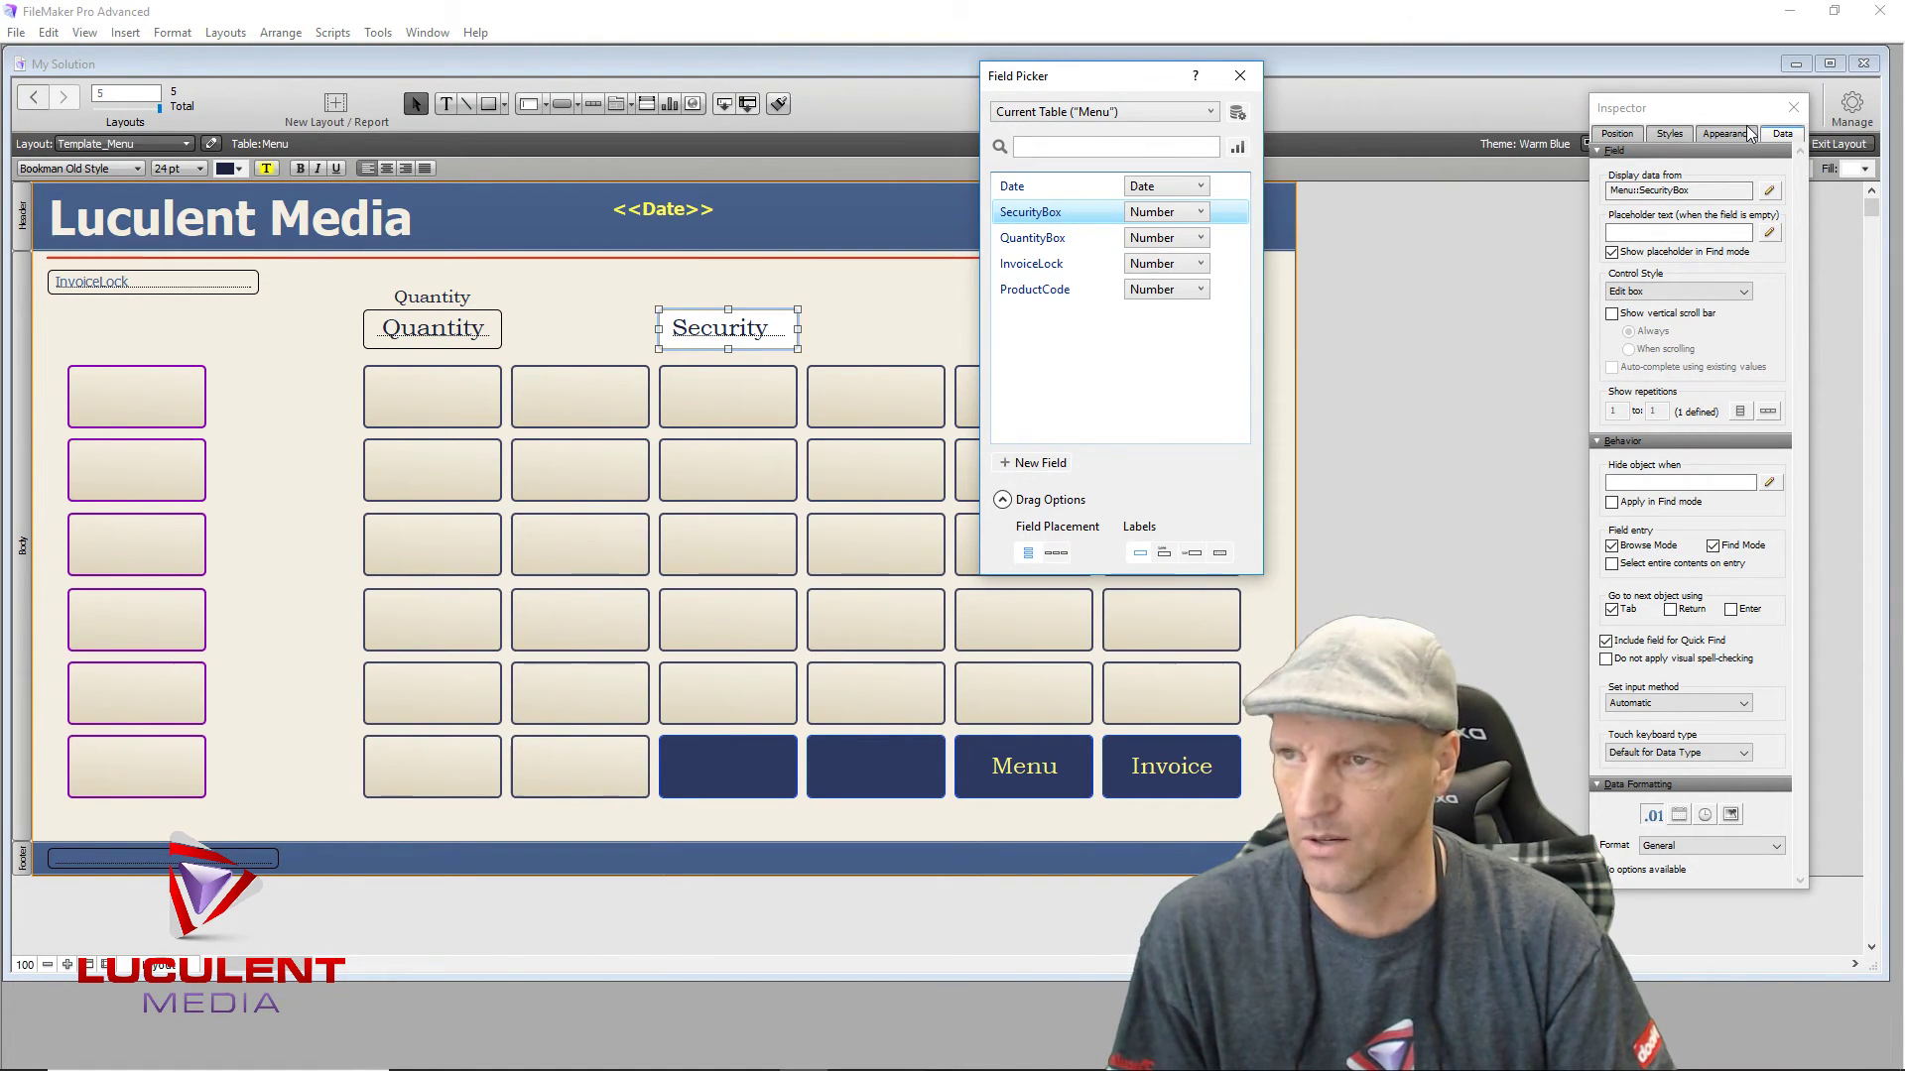
left_click_drag(1088, 77, 343, 173)
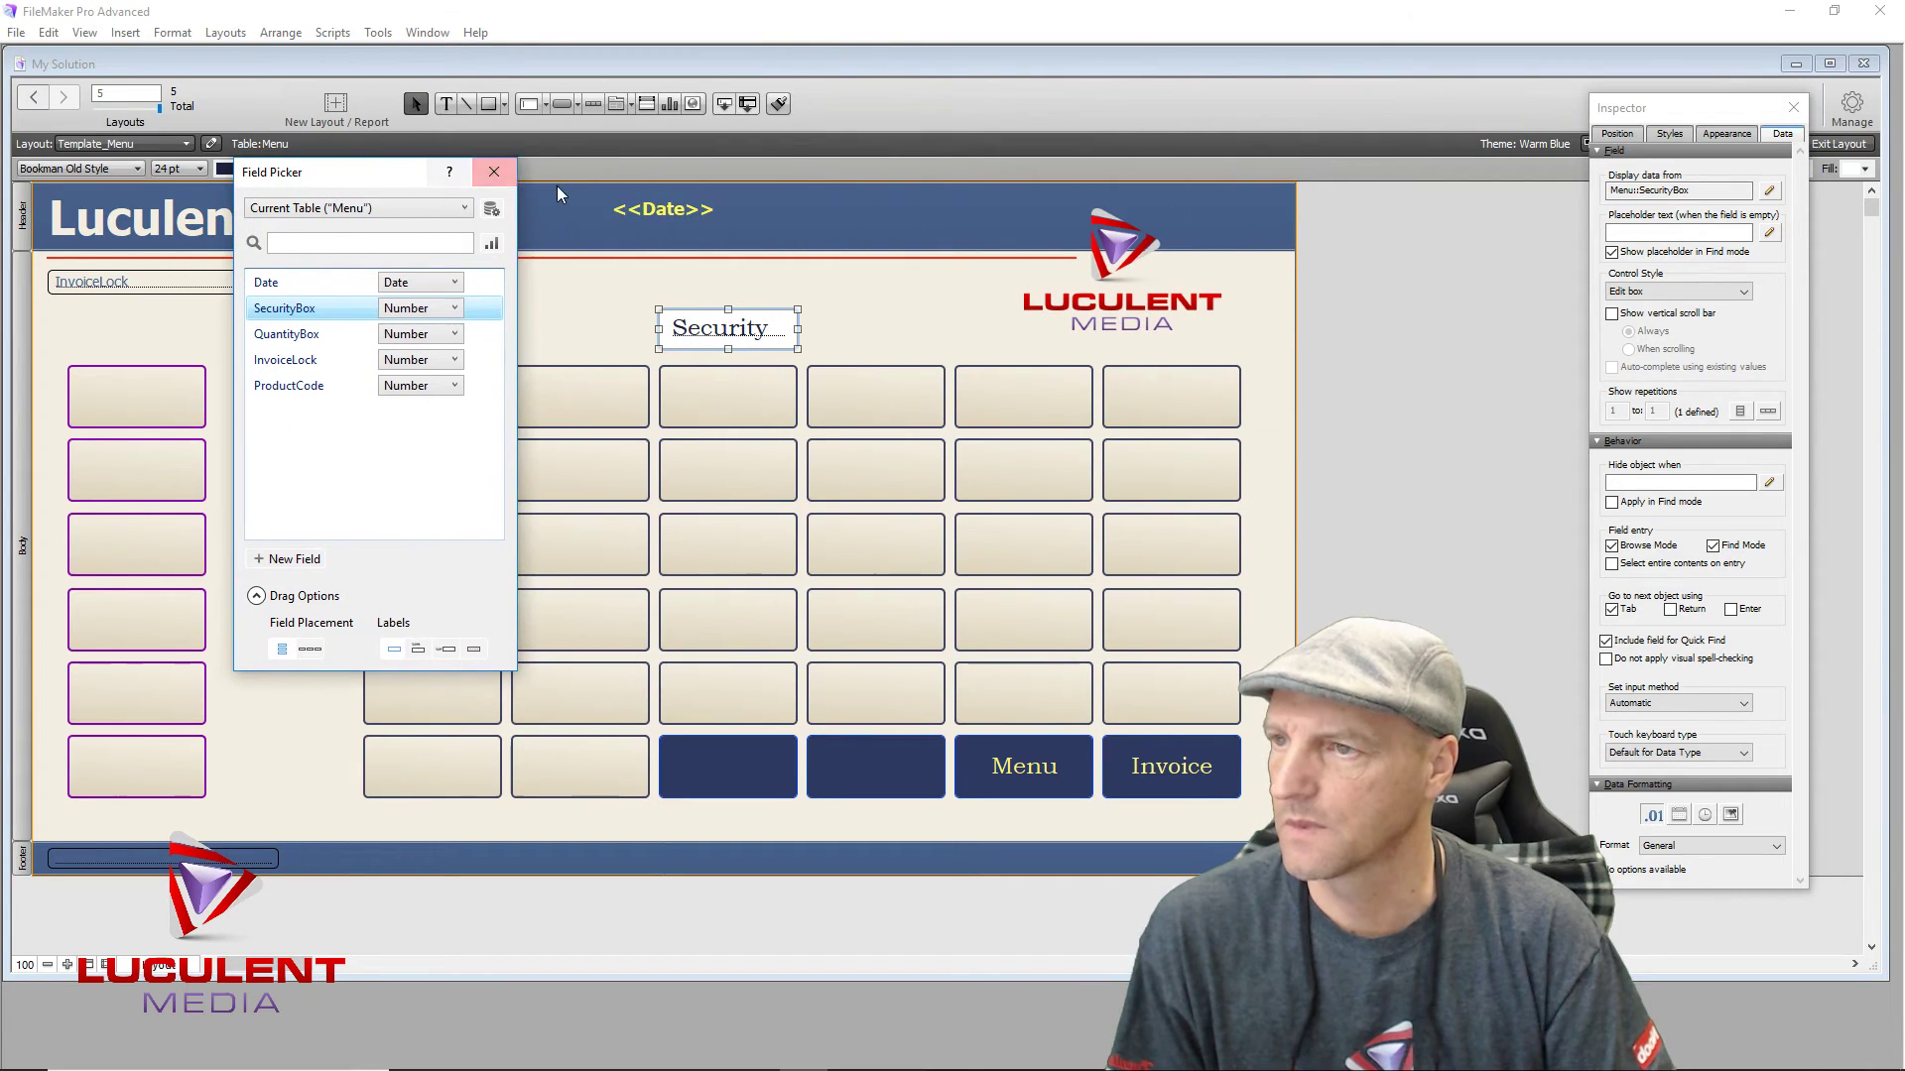
left_click_drag(725, 345, 883, 342)
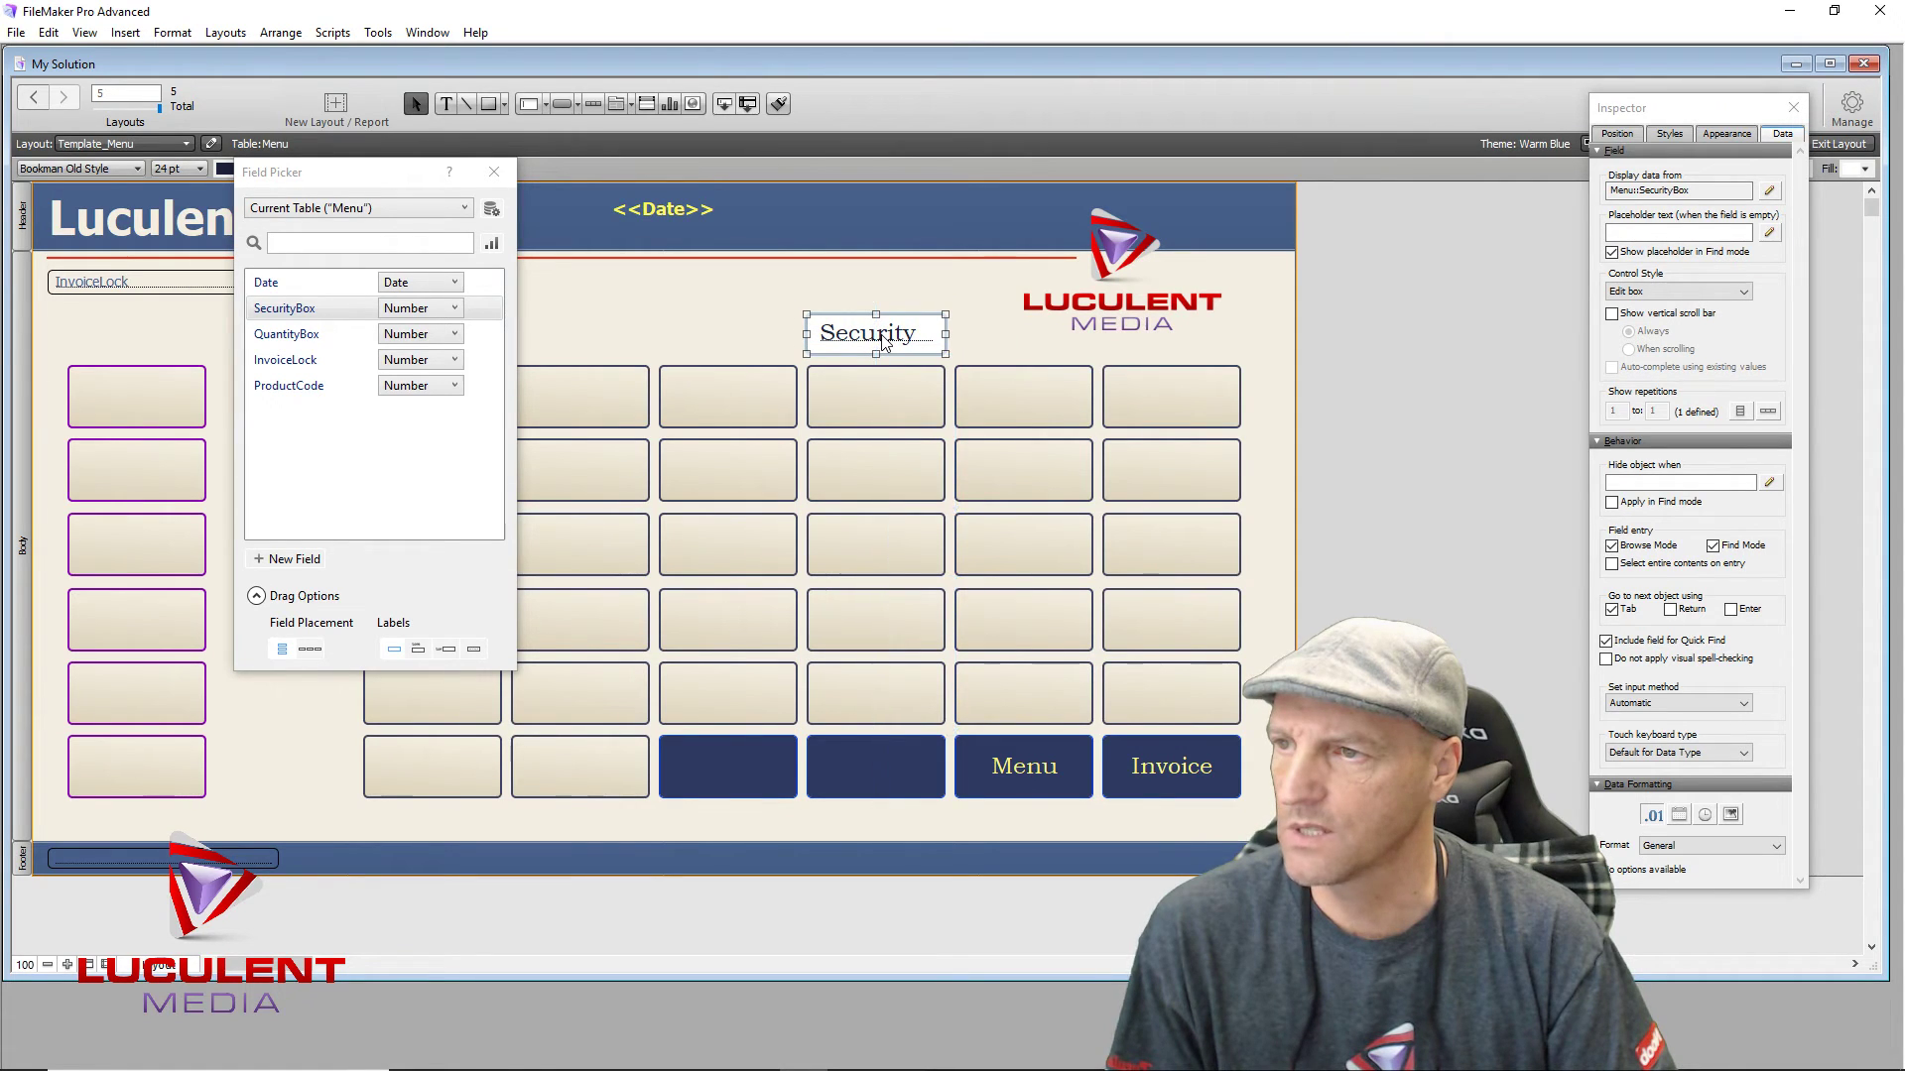
key("Up")
key("Up")
key("Up")
key("Up")
key("Up")
key("Up")
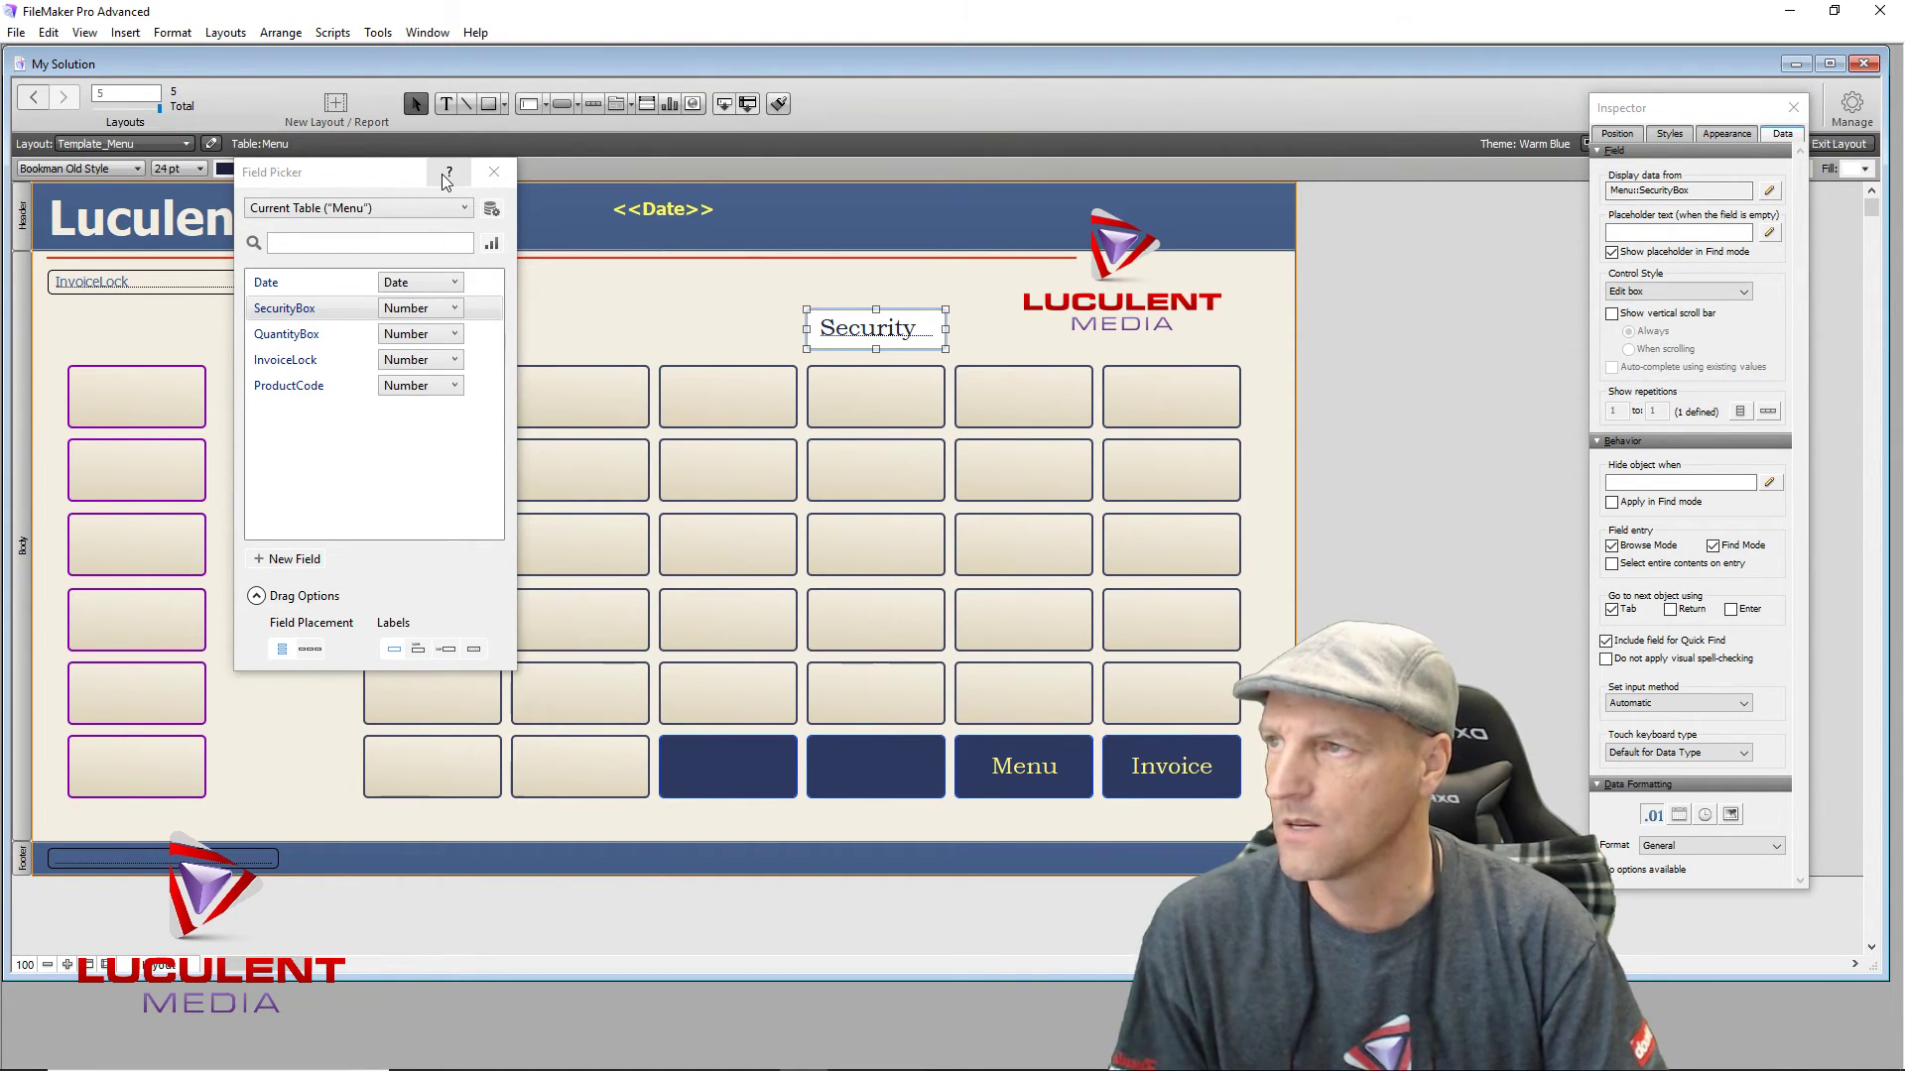
Step: Close the Field Picker and fine-tune the SecurityBox field's vertical position to line up with the Quantity field
left_click_drag(382, 174, 222, 489)
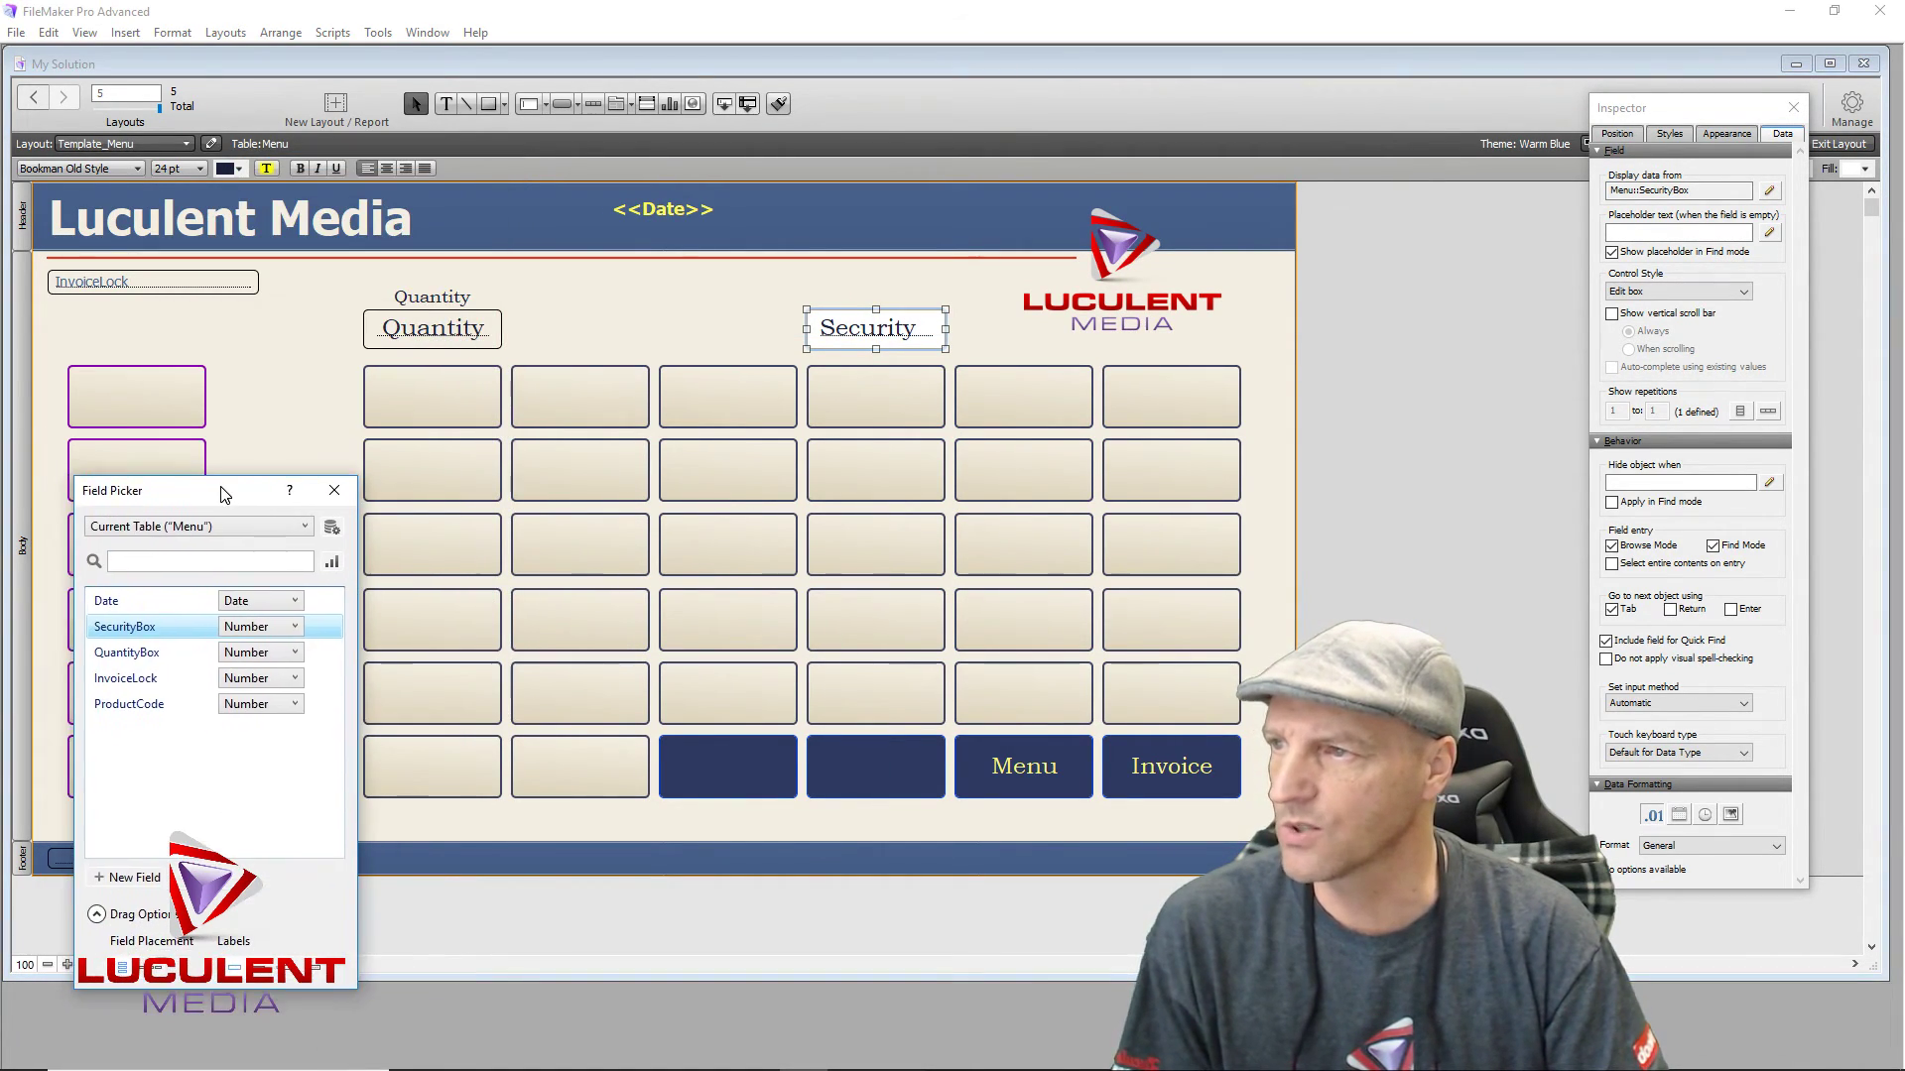
key("Down")
key("Down")
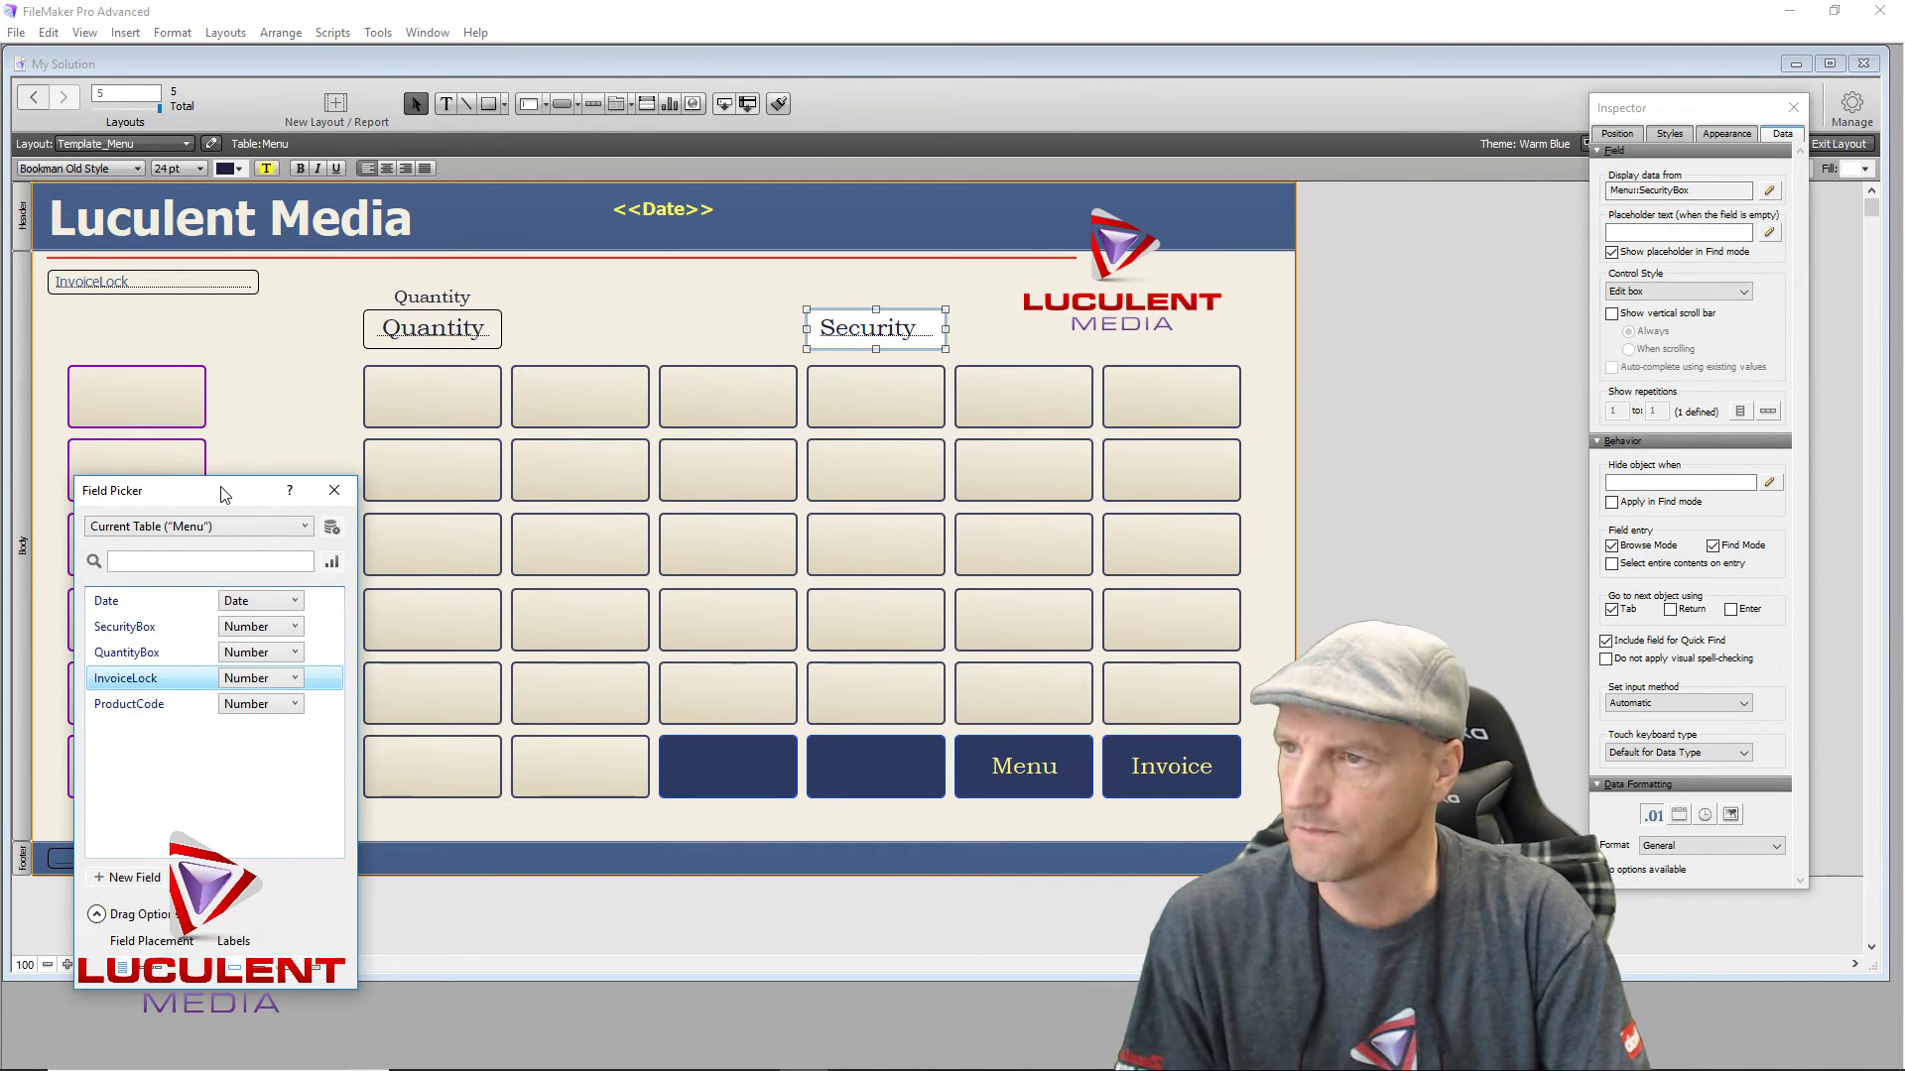
left_click(334, 490)
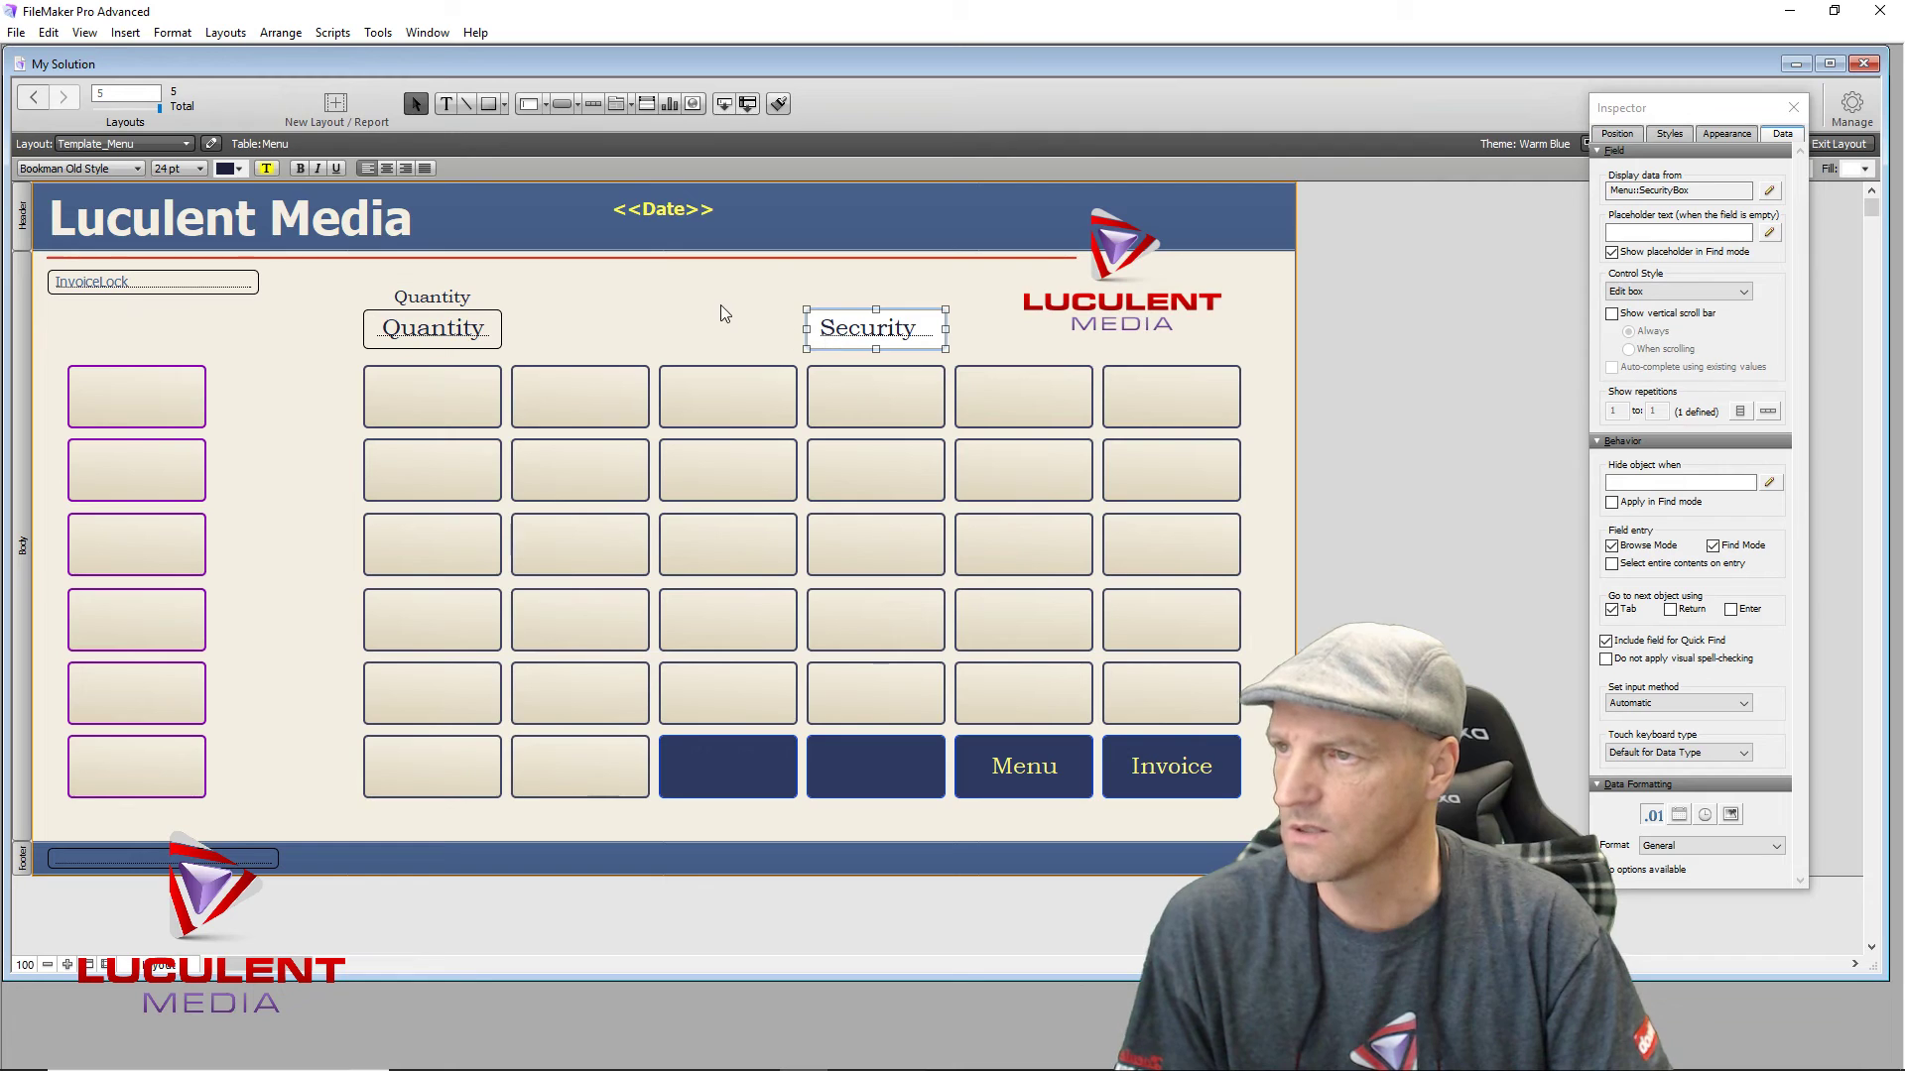
key("Down")
key("Down")
key("Down")
key("Down")
key("Down")
key("Down")
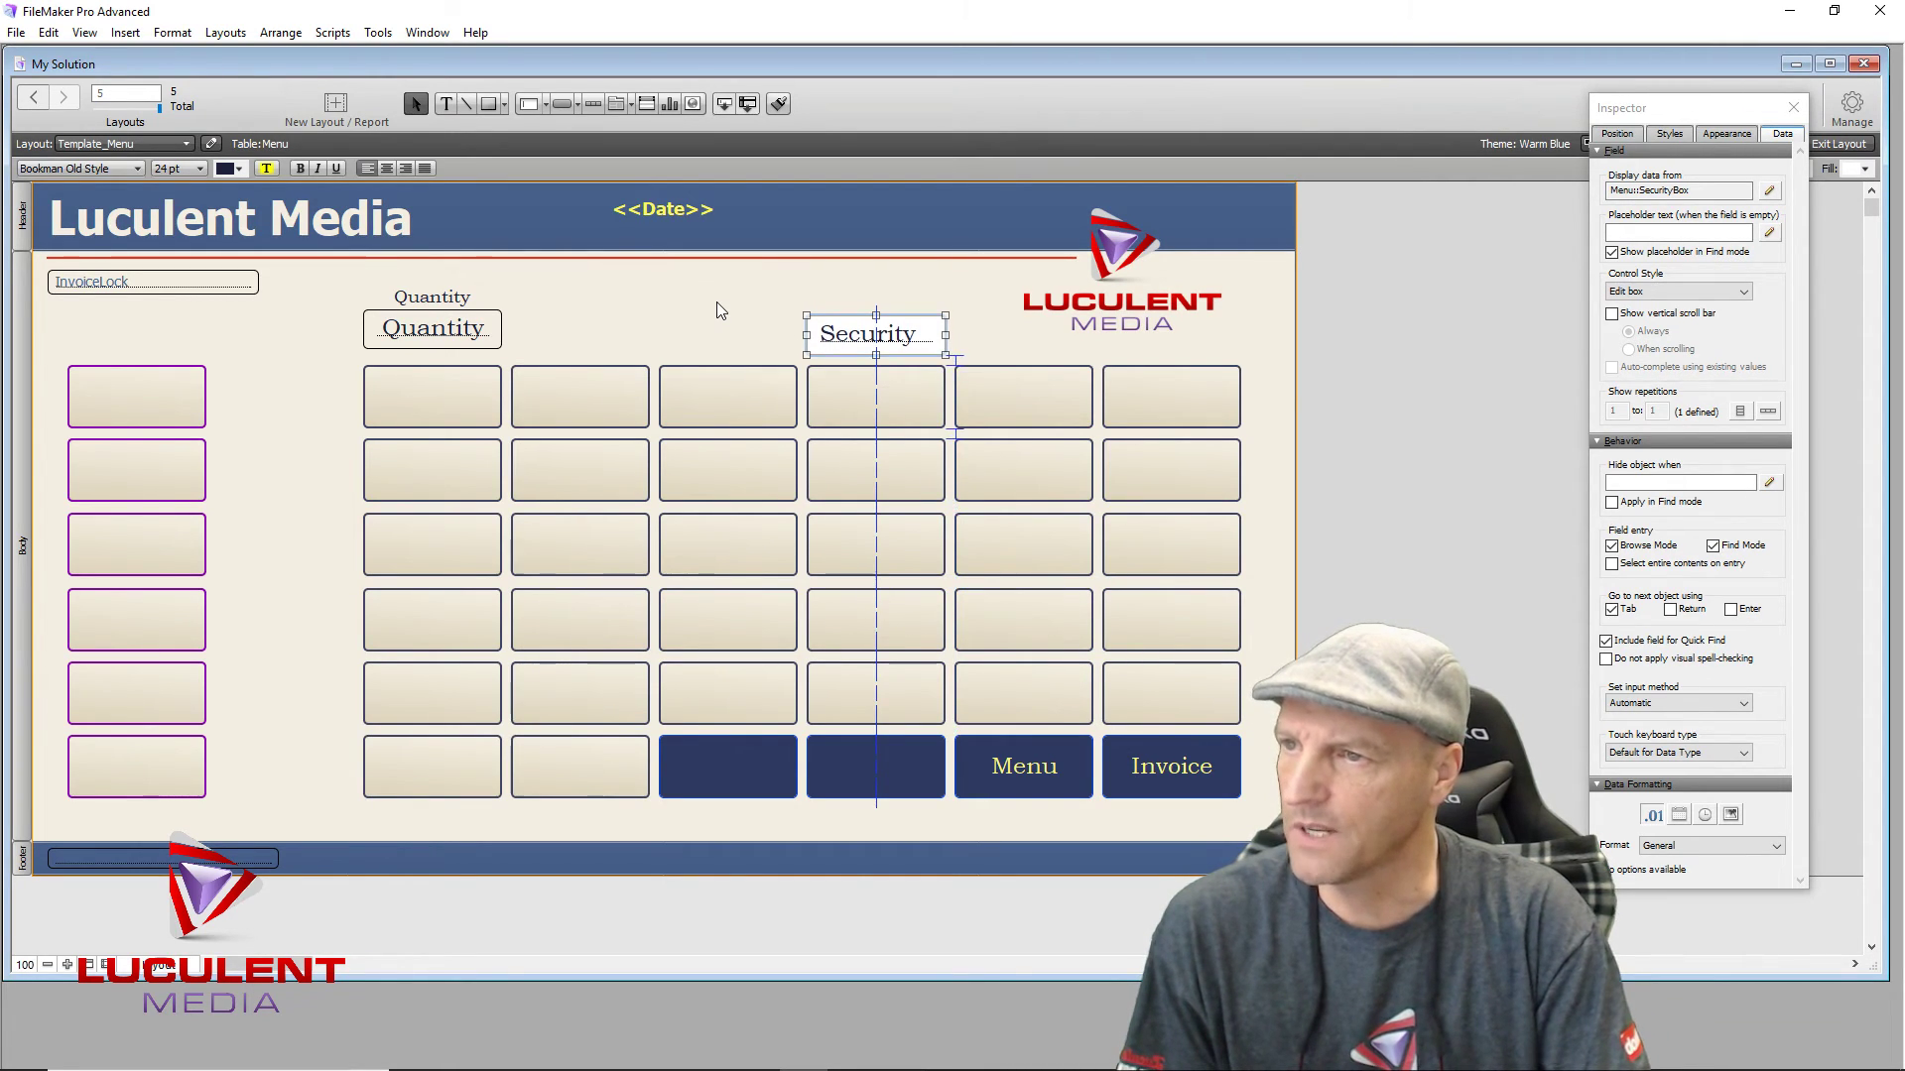
key("Up")
key("Up")
key("Up")
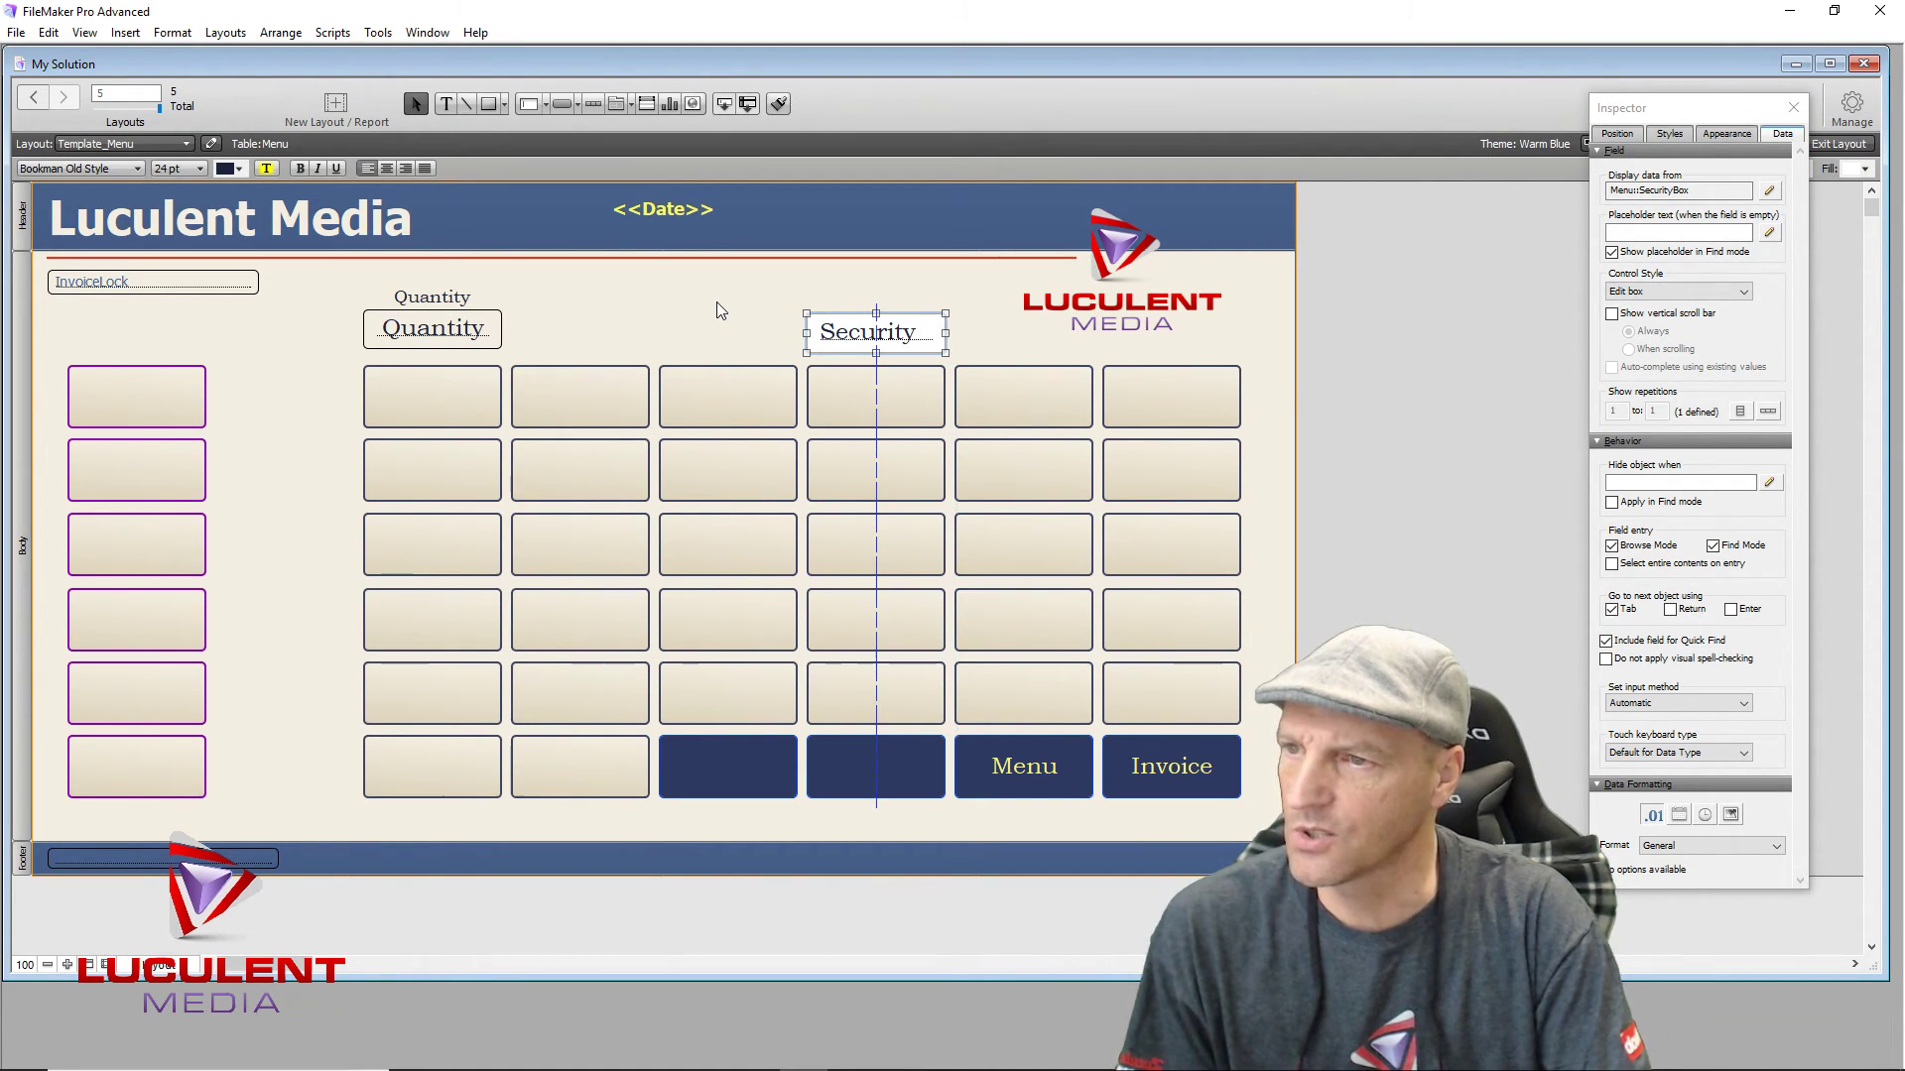
key("Up")
key("Up")
key("Up")
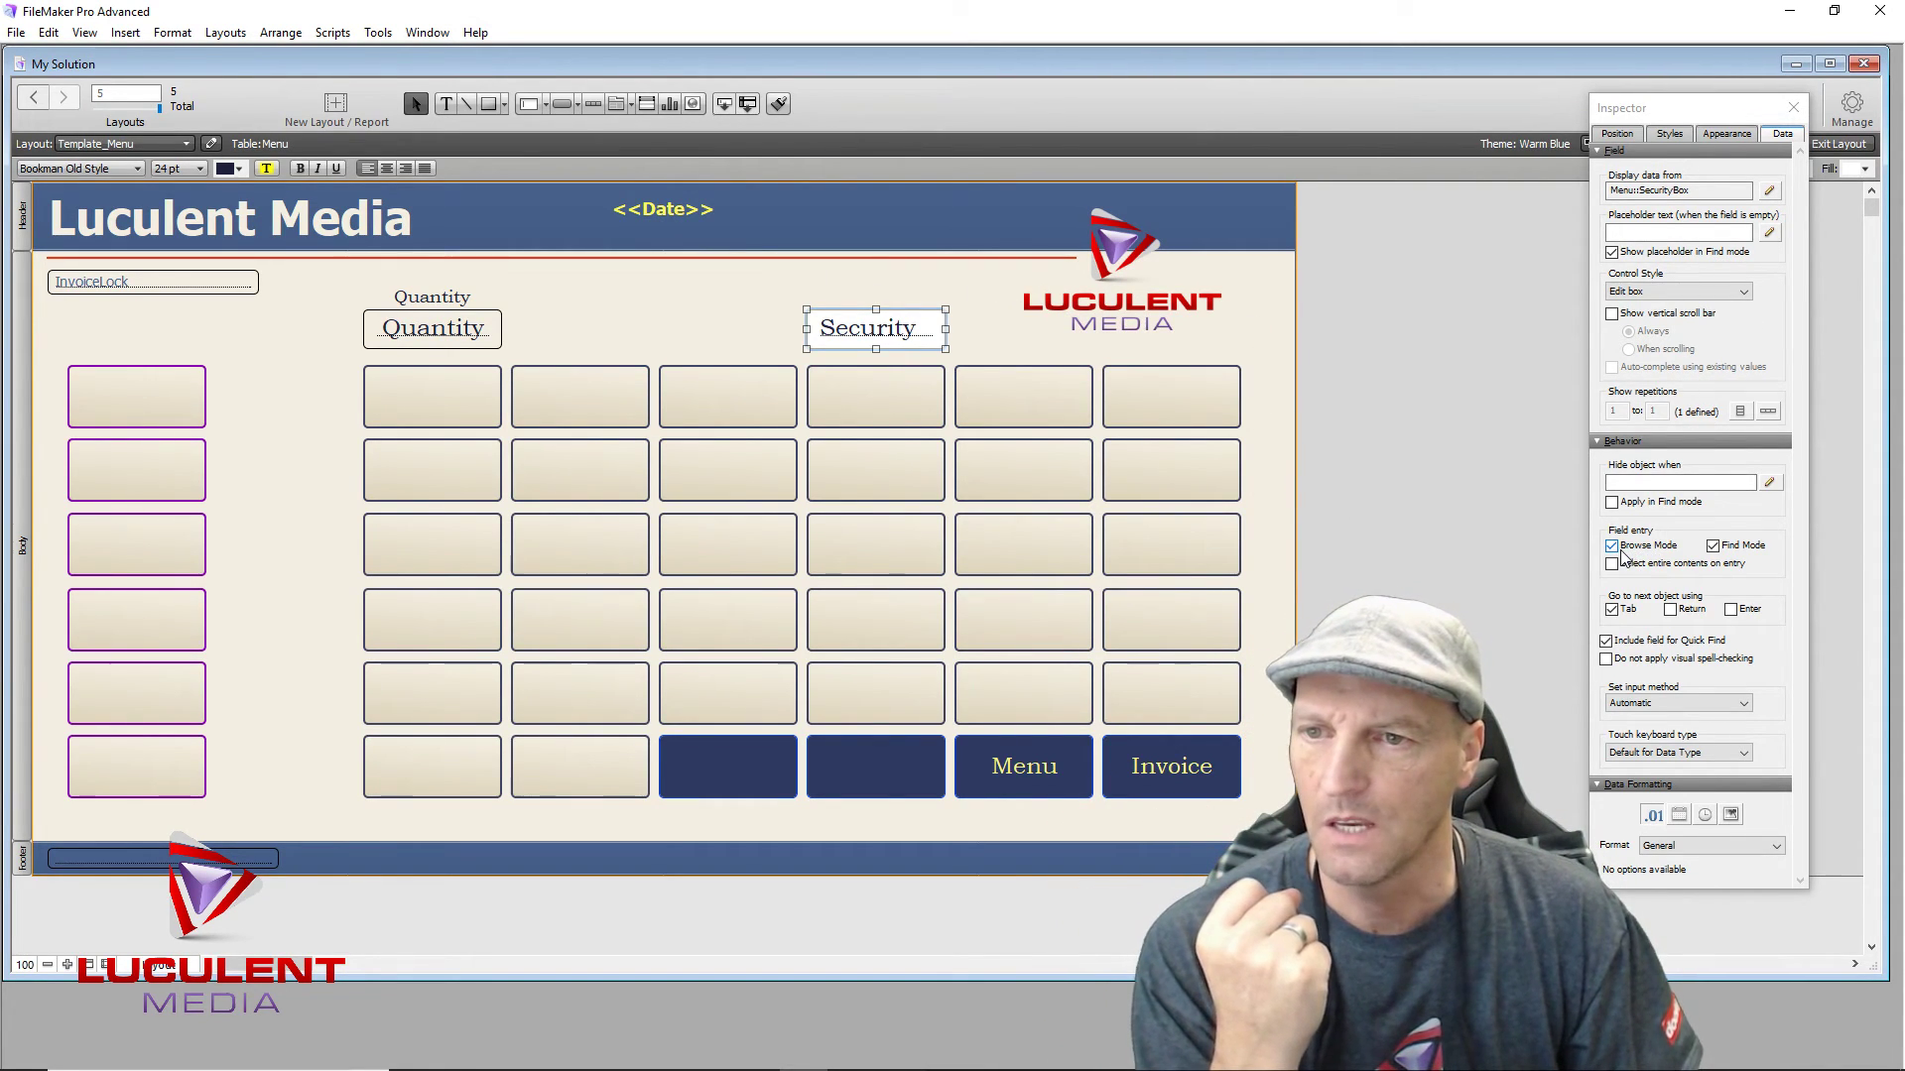
Step: Remove the fill from the SecurityBox field
left_click(1731, 134)
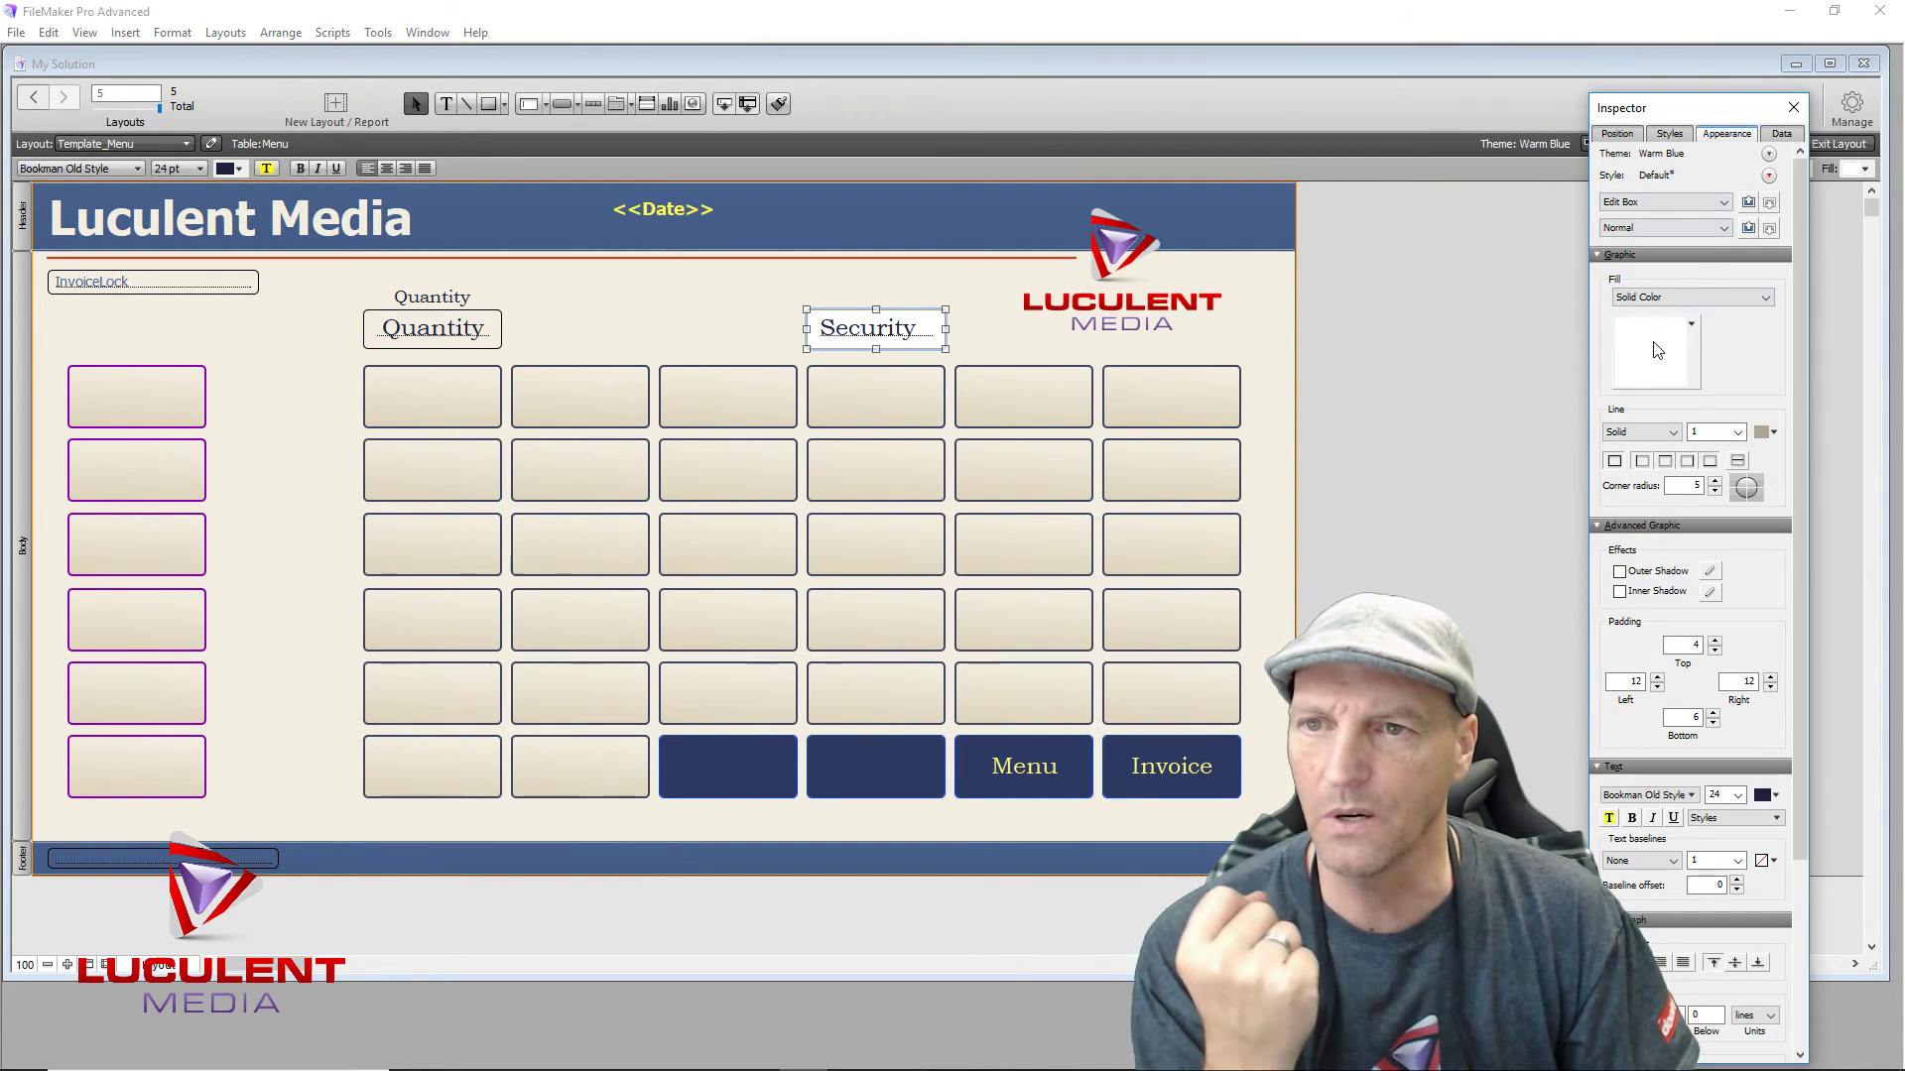
left_click(1684, 299)
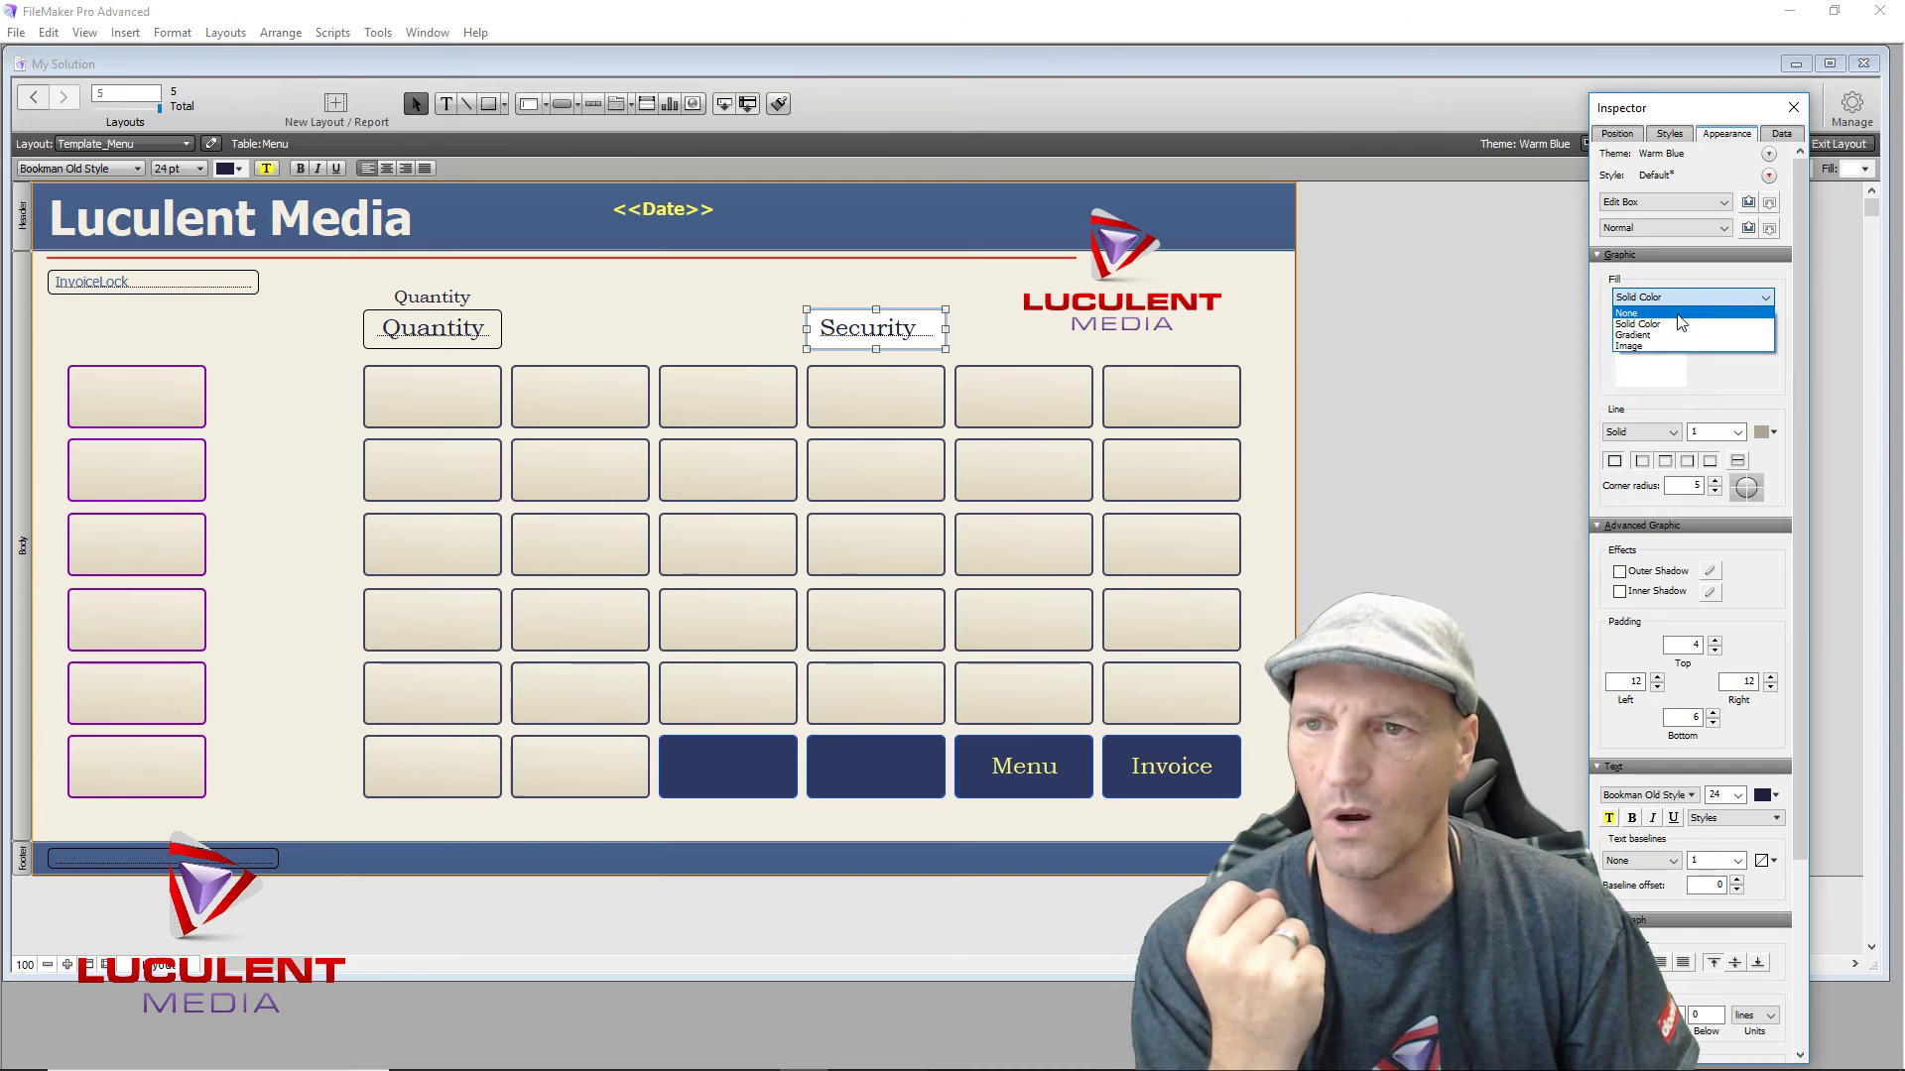
left_click(1676, 314)
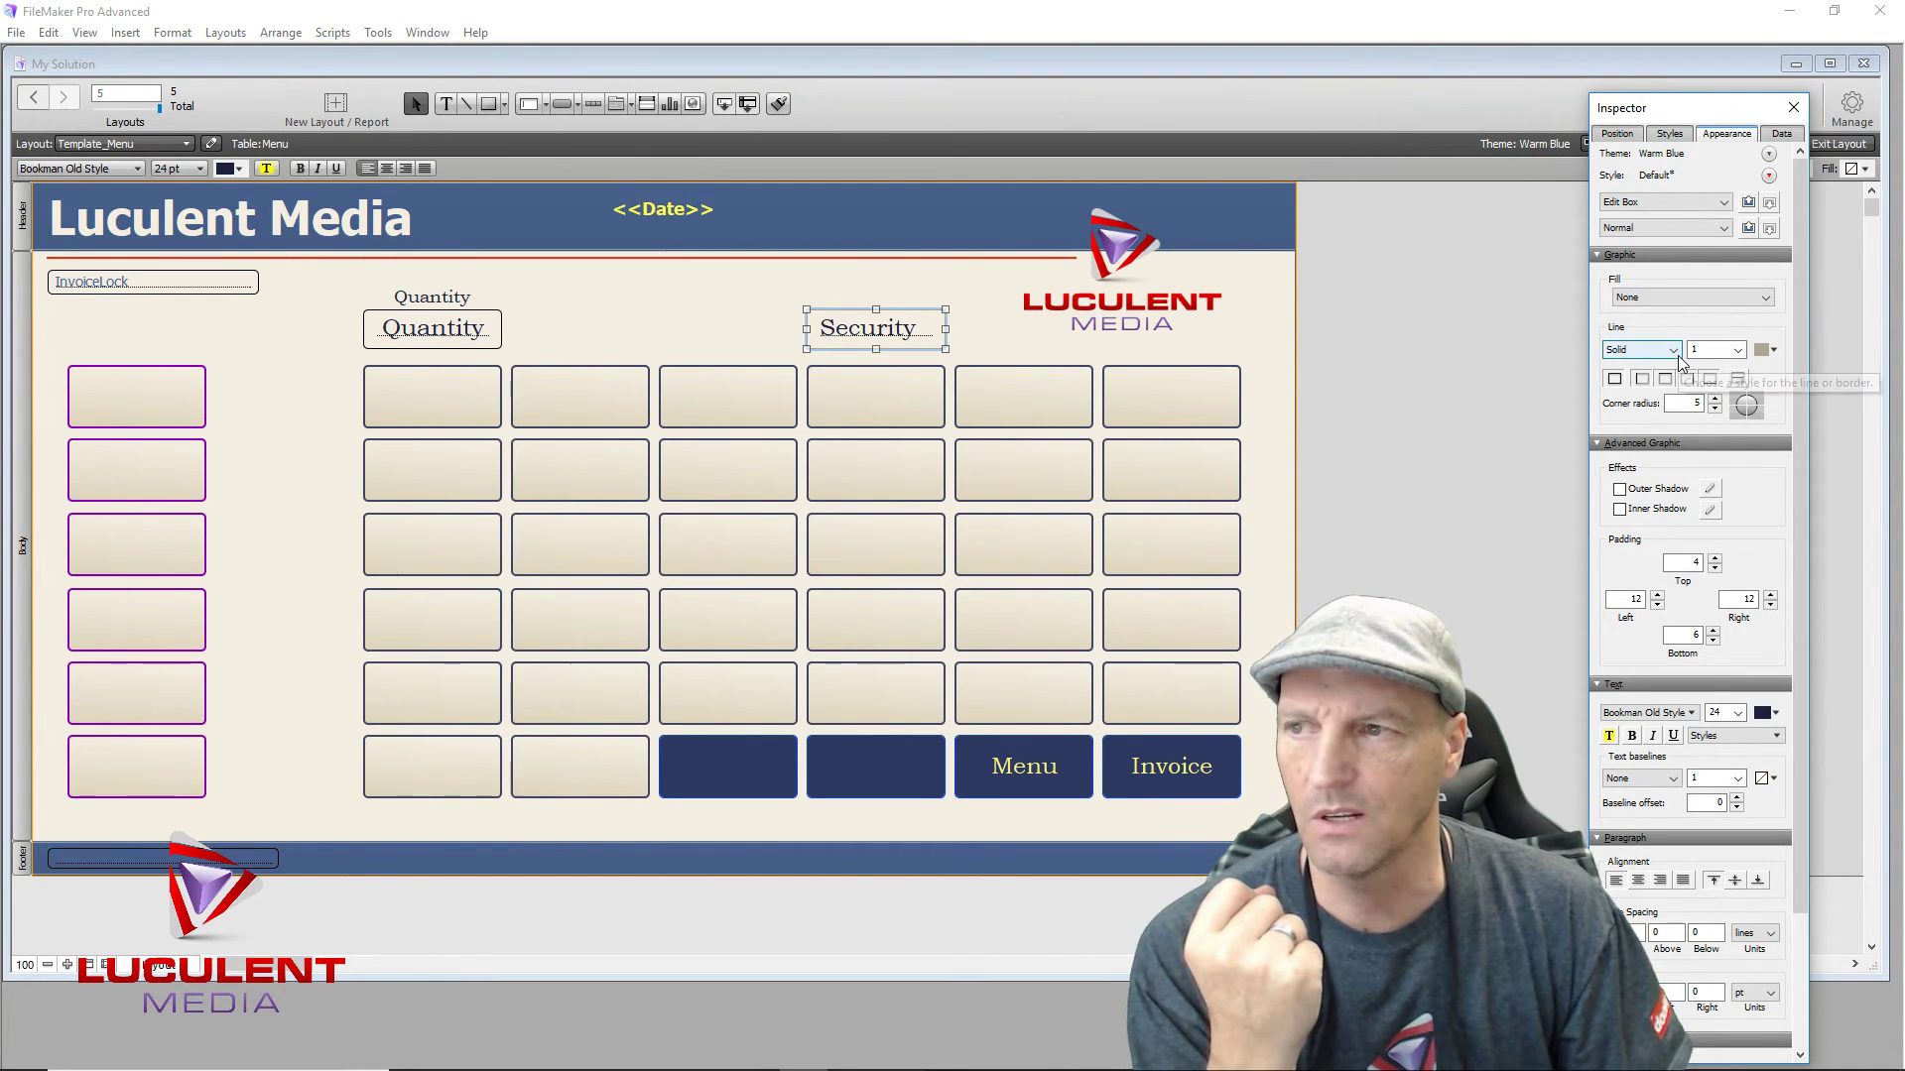
left_click(1434, 337)
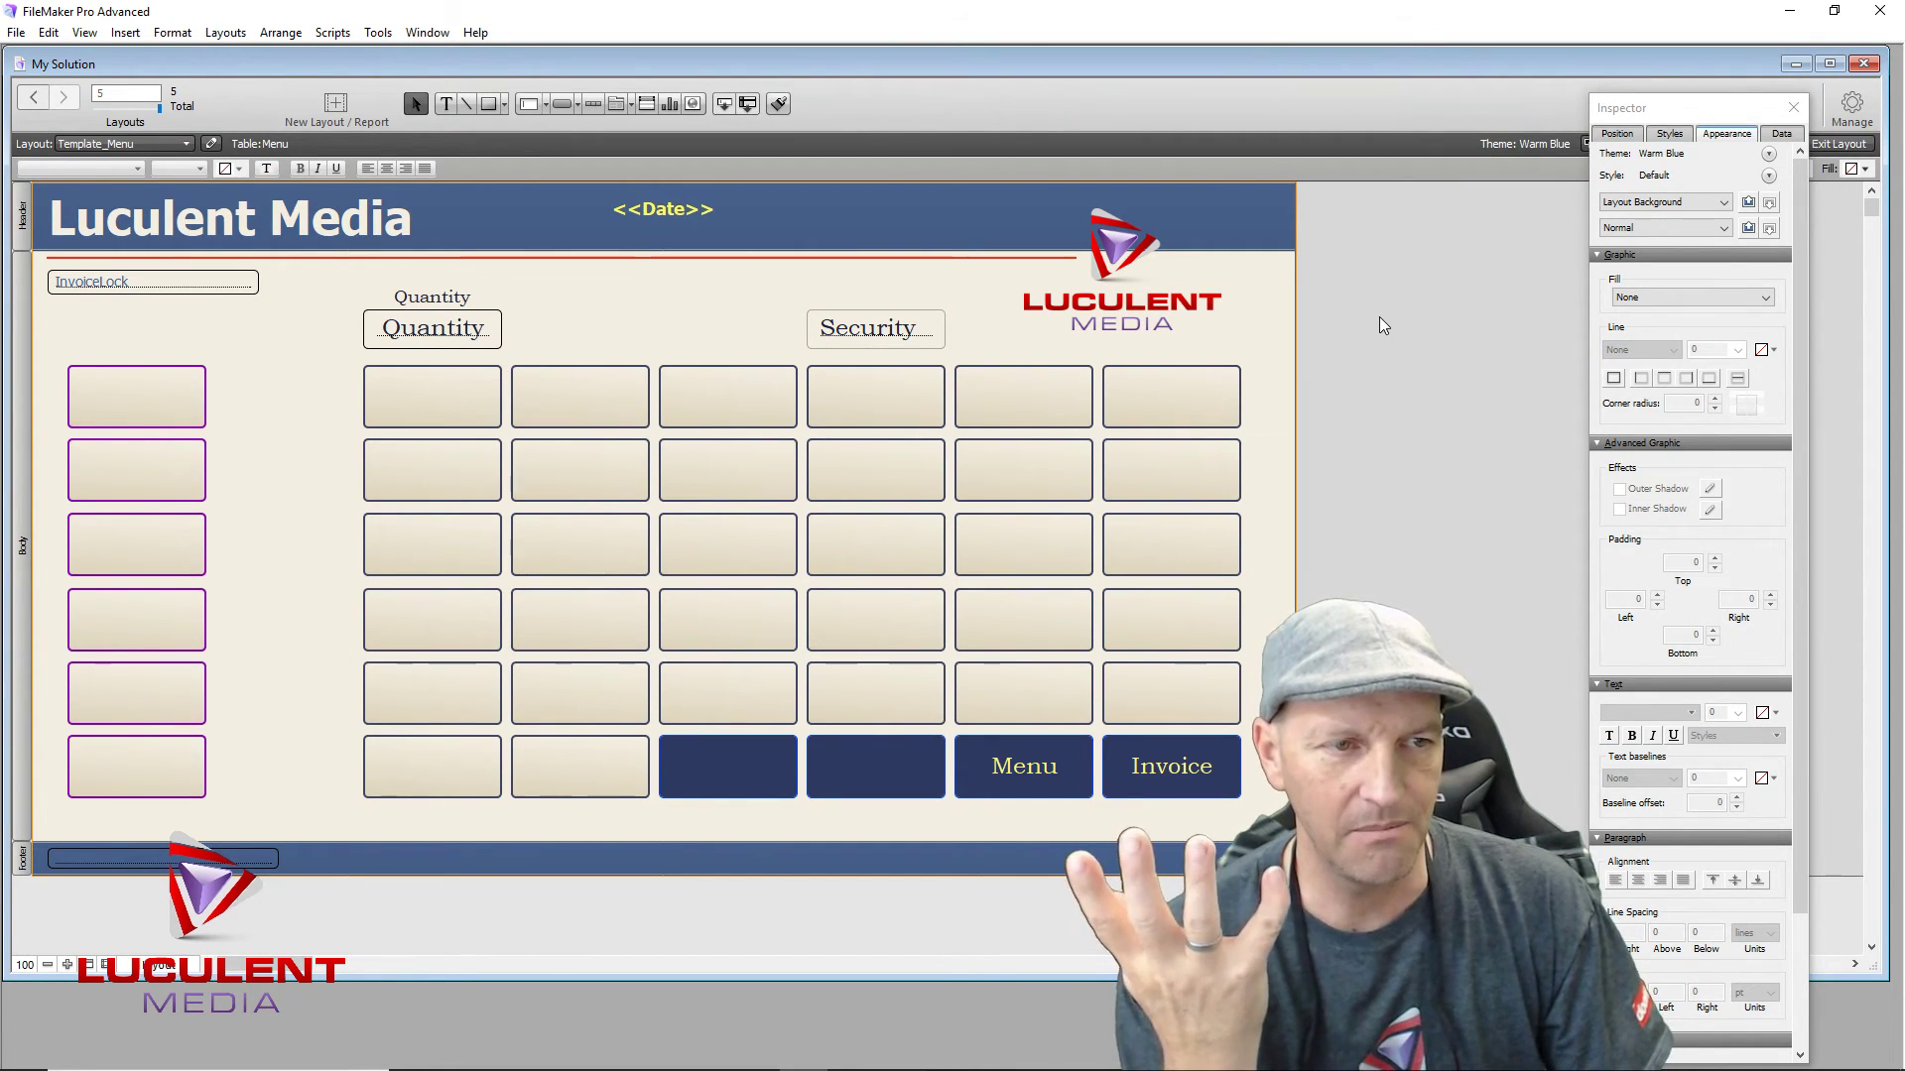
Step: Close the Inspector, check the menu template in Browse mode, and return to editing the layout
left_click(1794, 108)
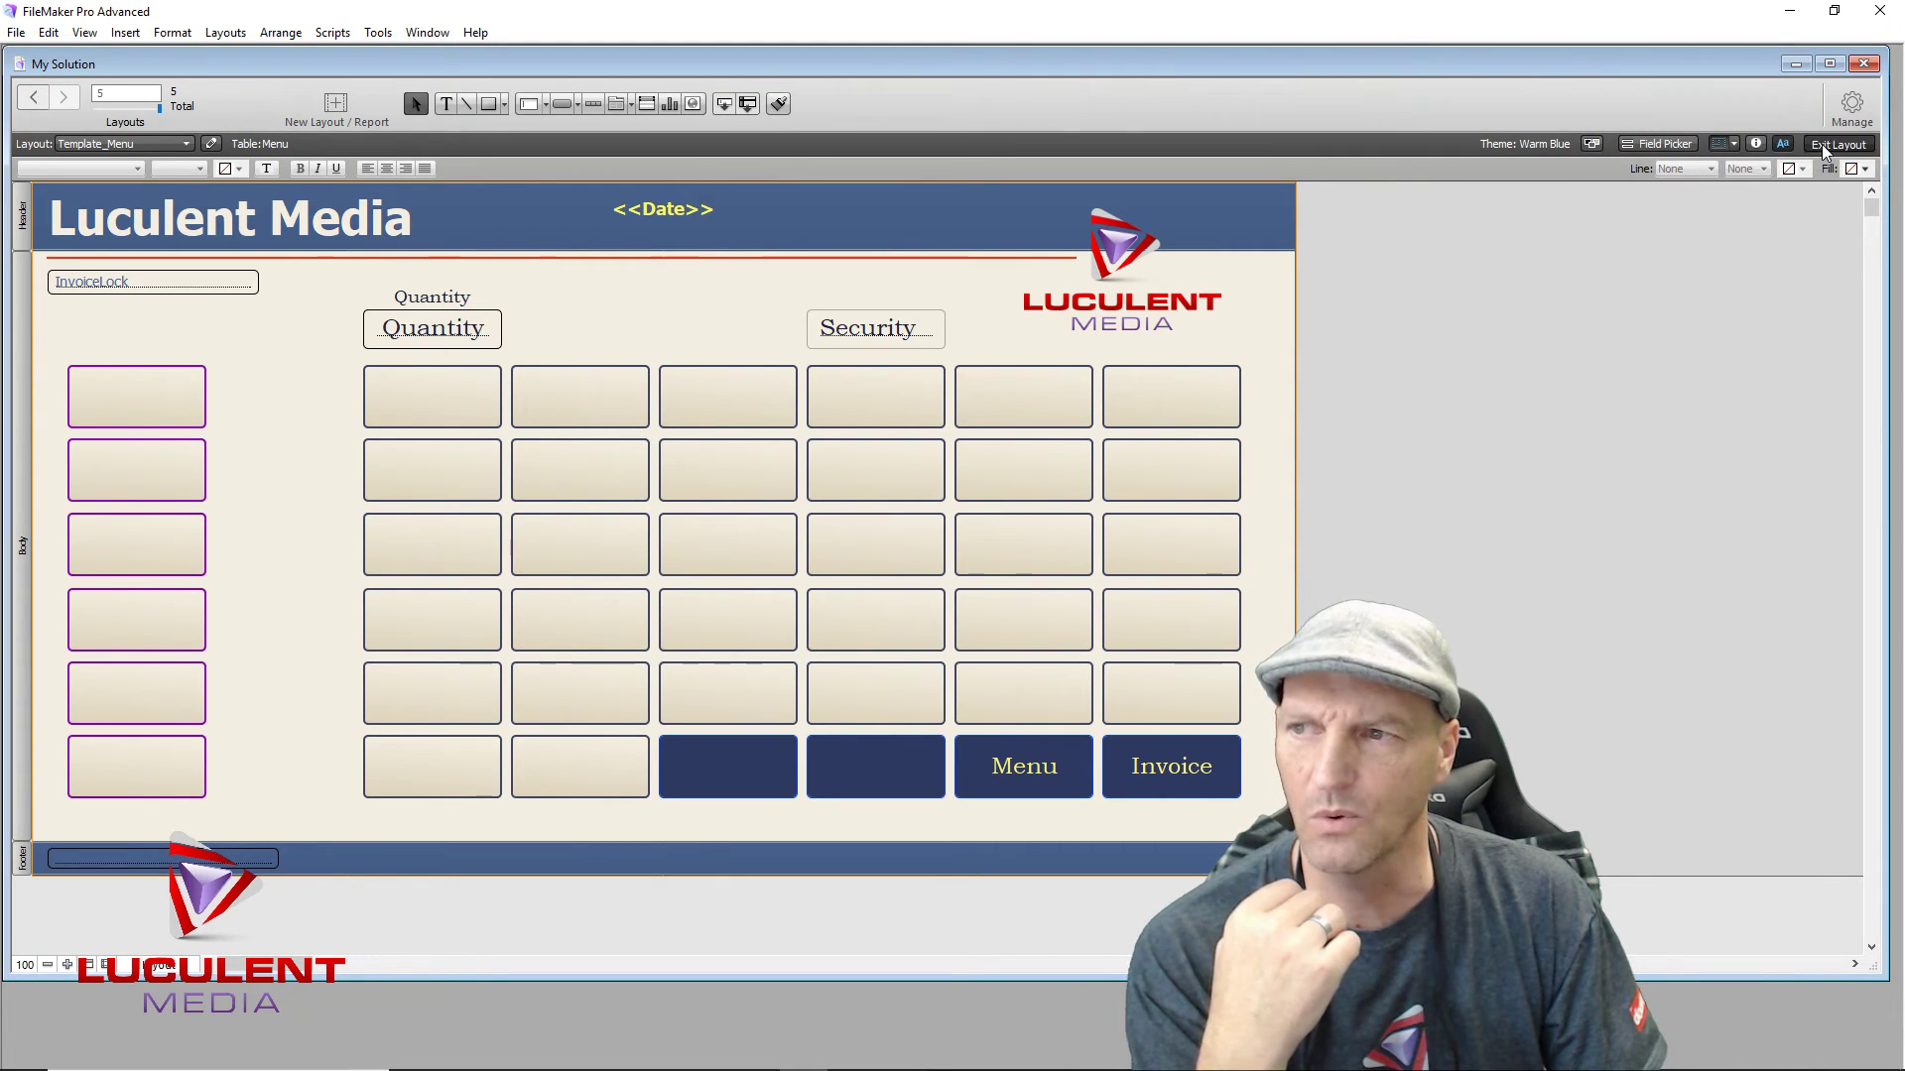
left_click(1821, 145)
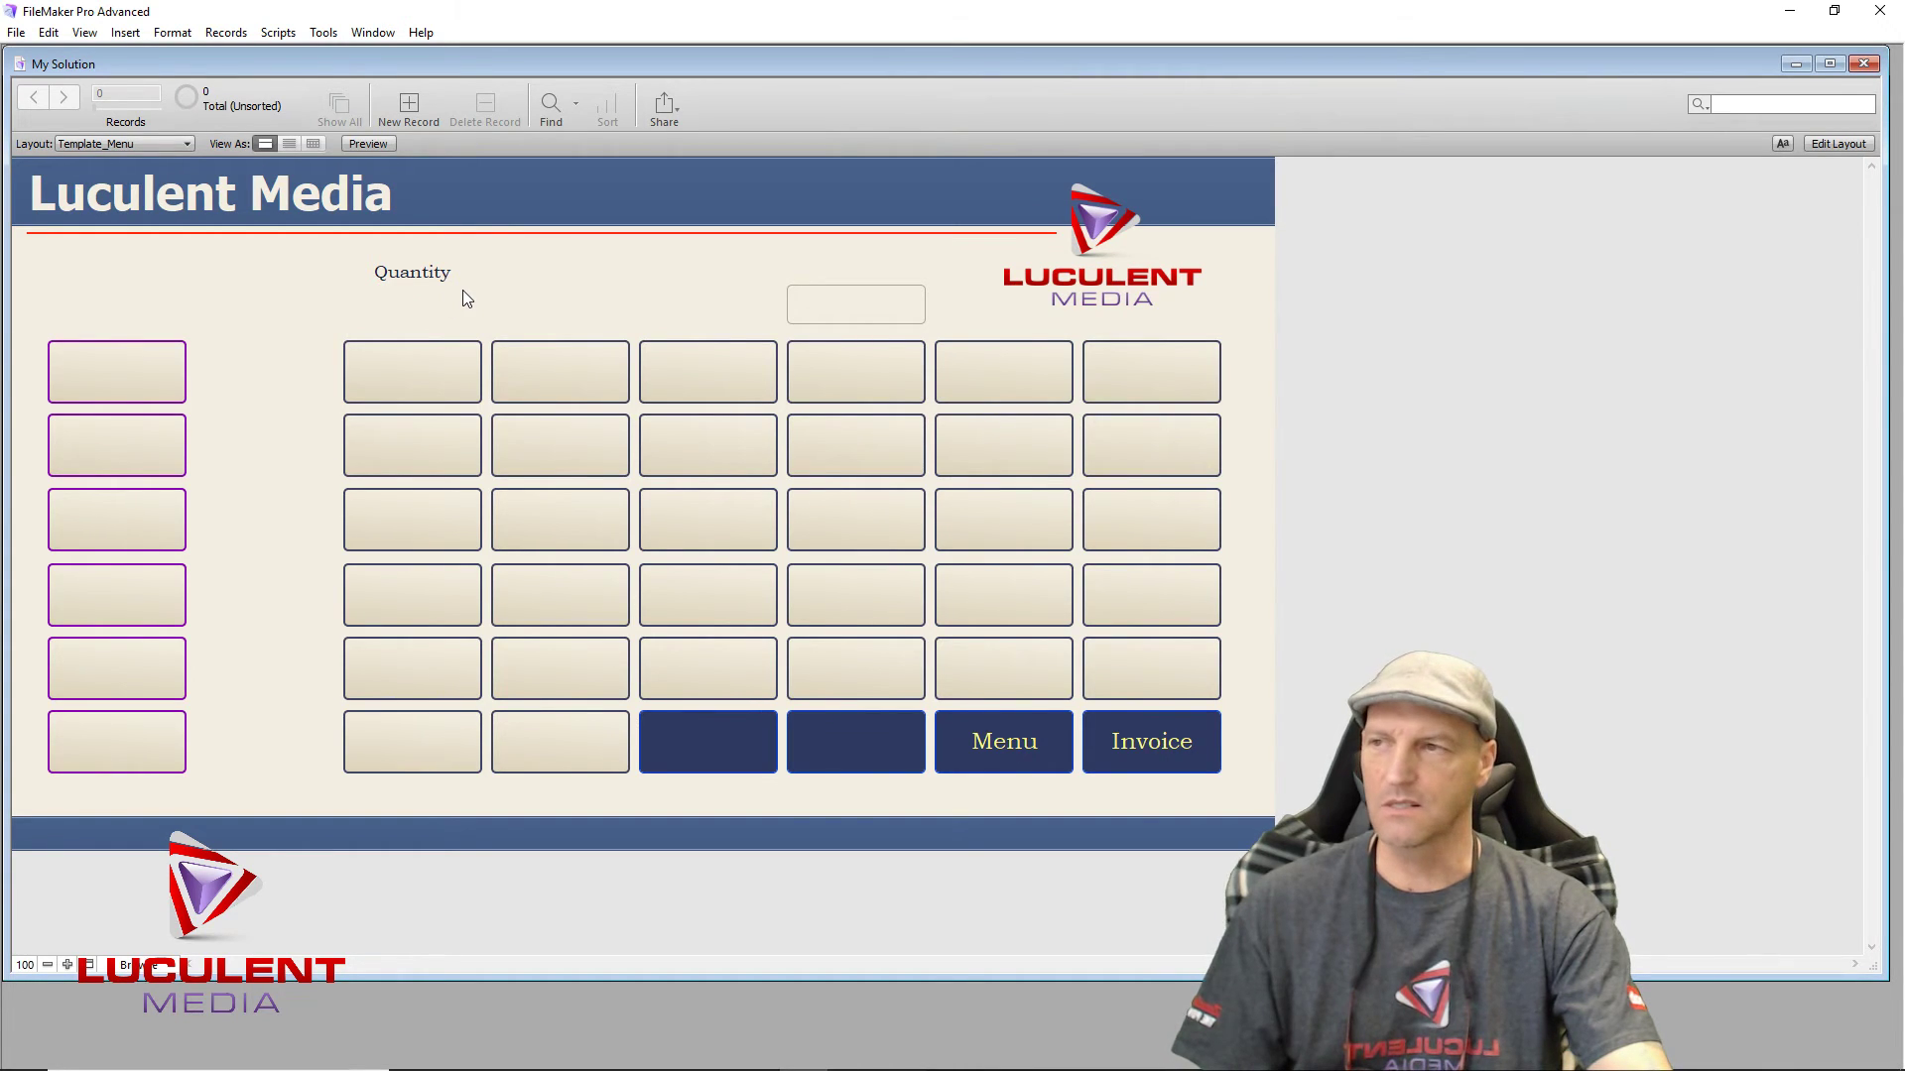
left_click(1837, 144)
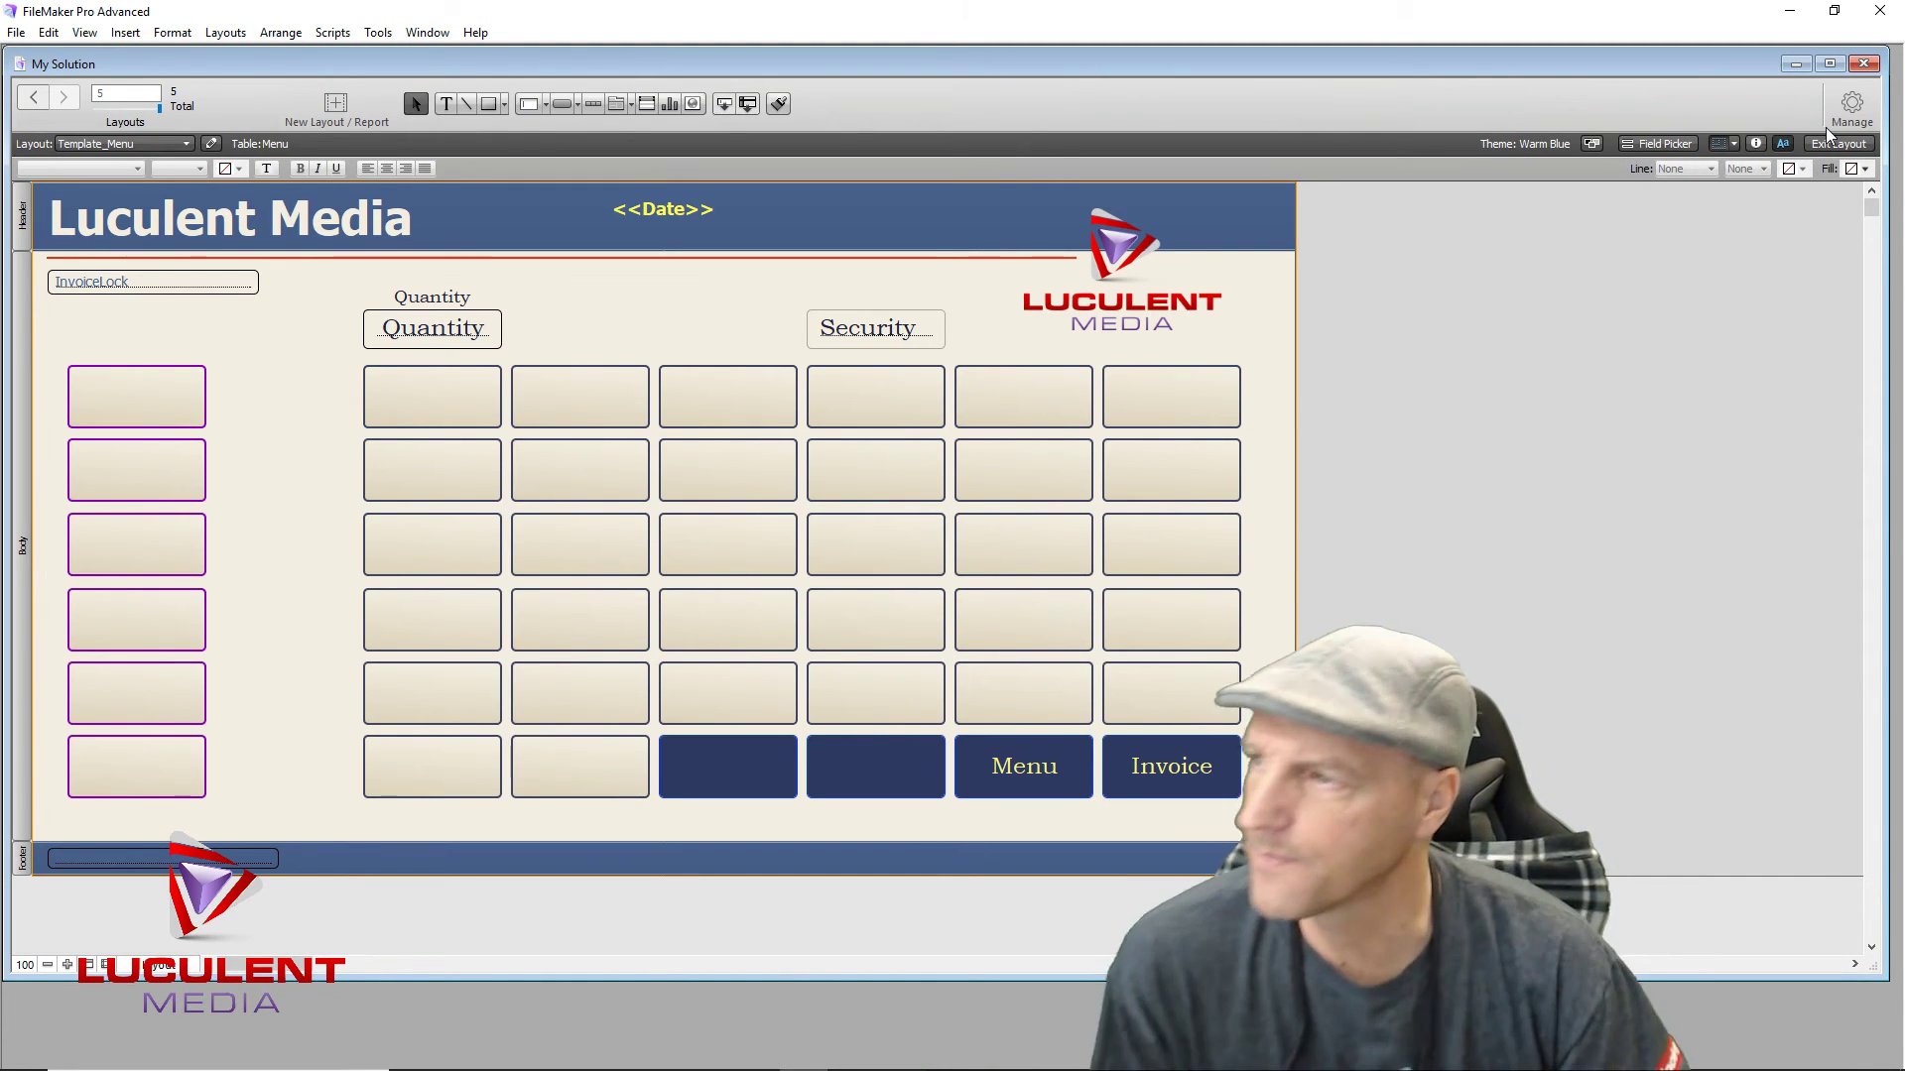
Step: Give the QuantityBox field a solid border line
left_click(380, 320)
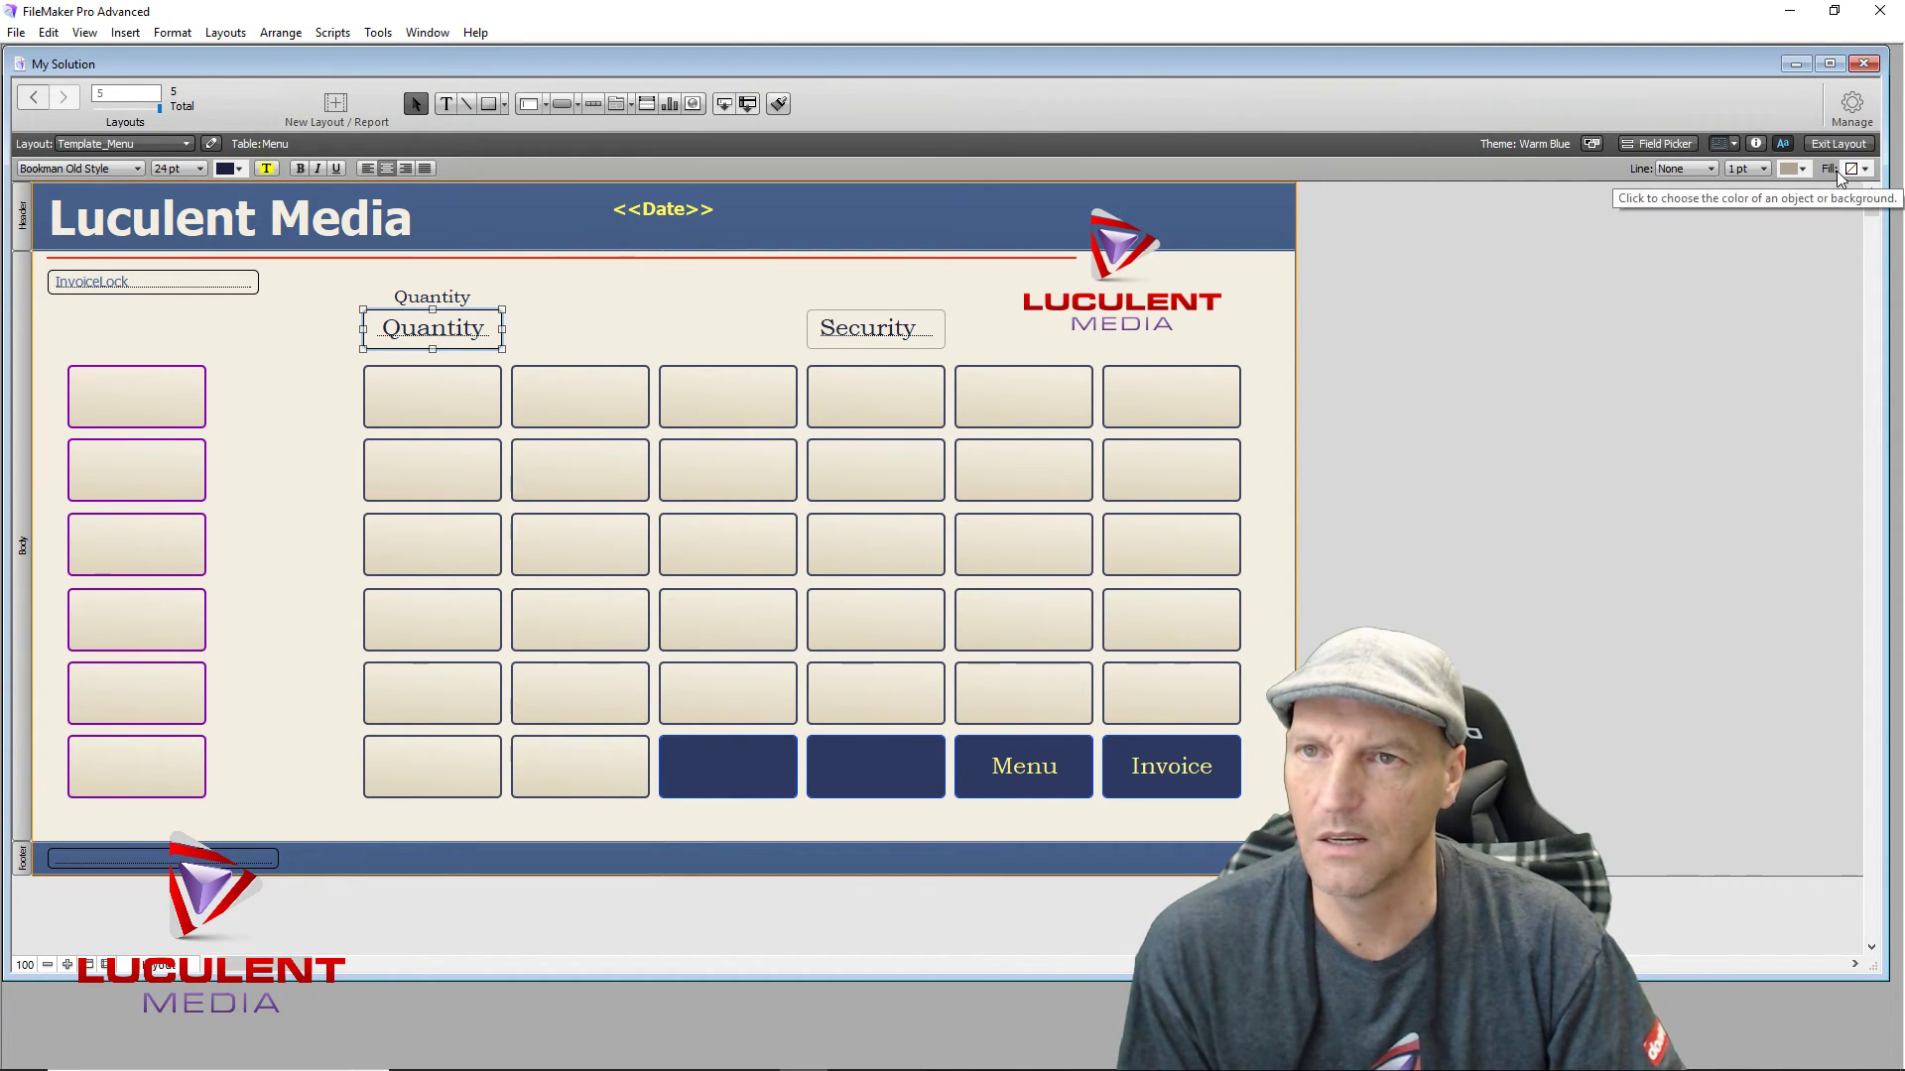
left_click(1710, 170)
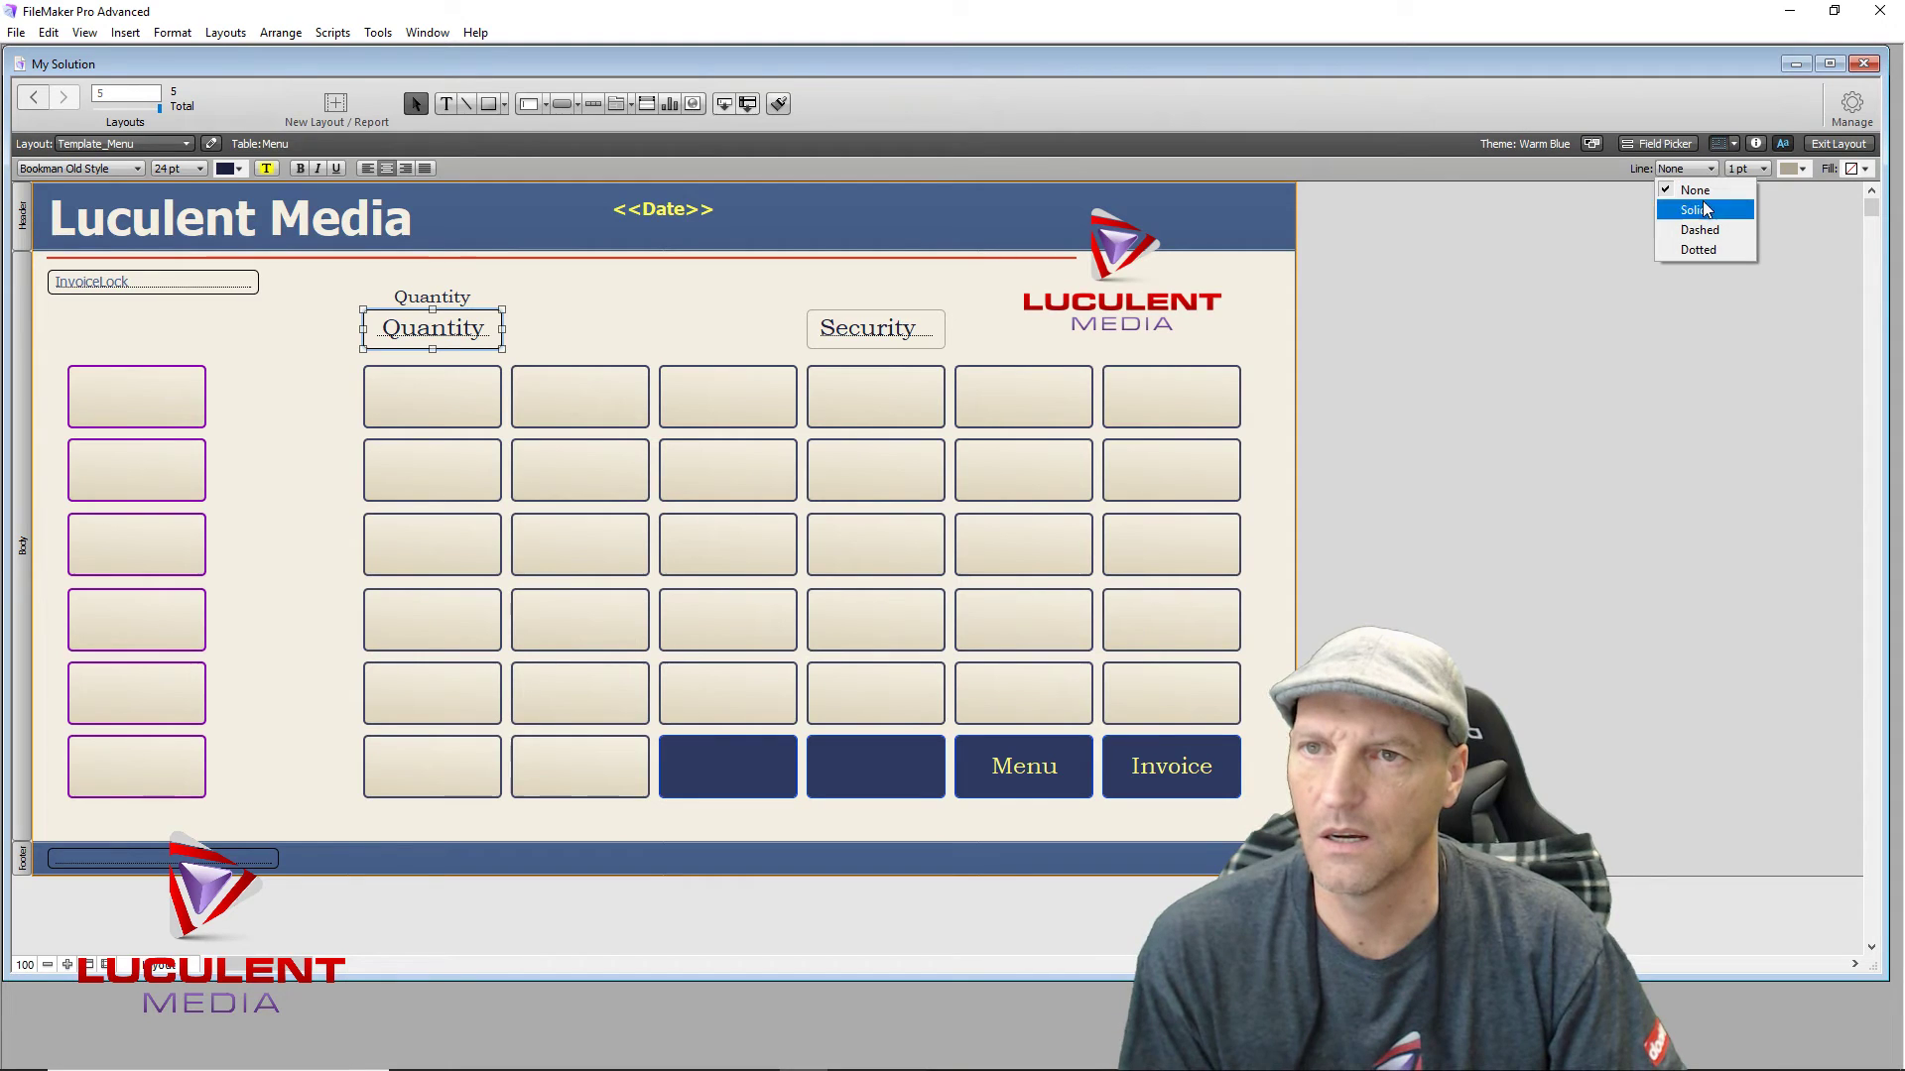
left_click(1704, 211)
left_click(1681, 264)
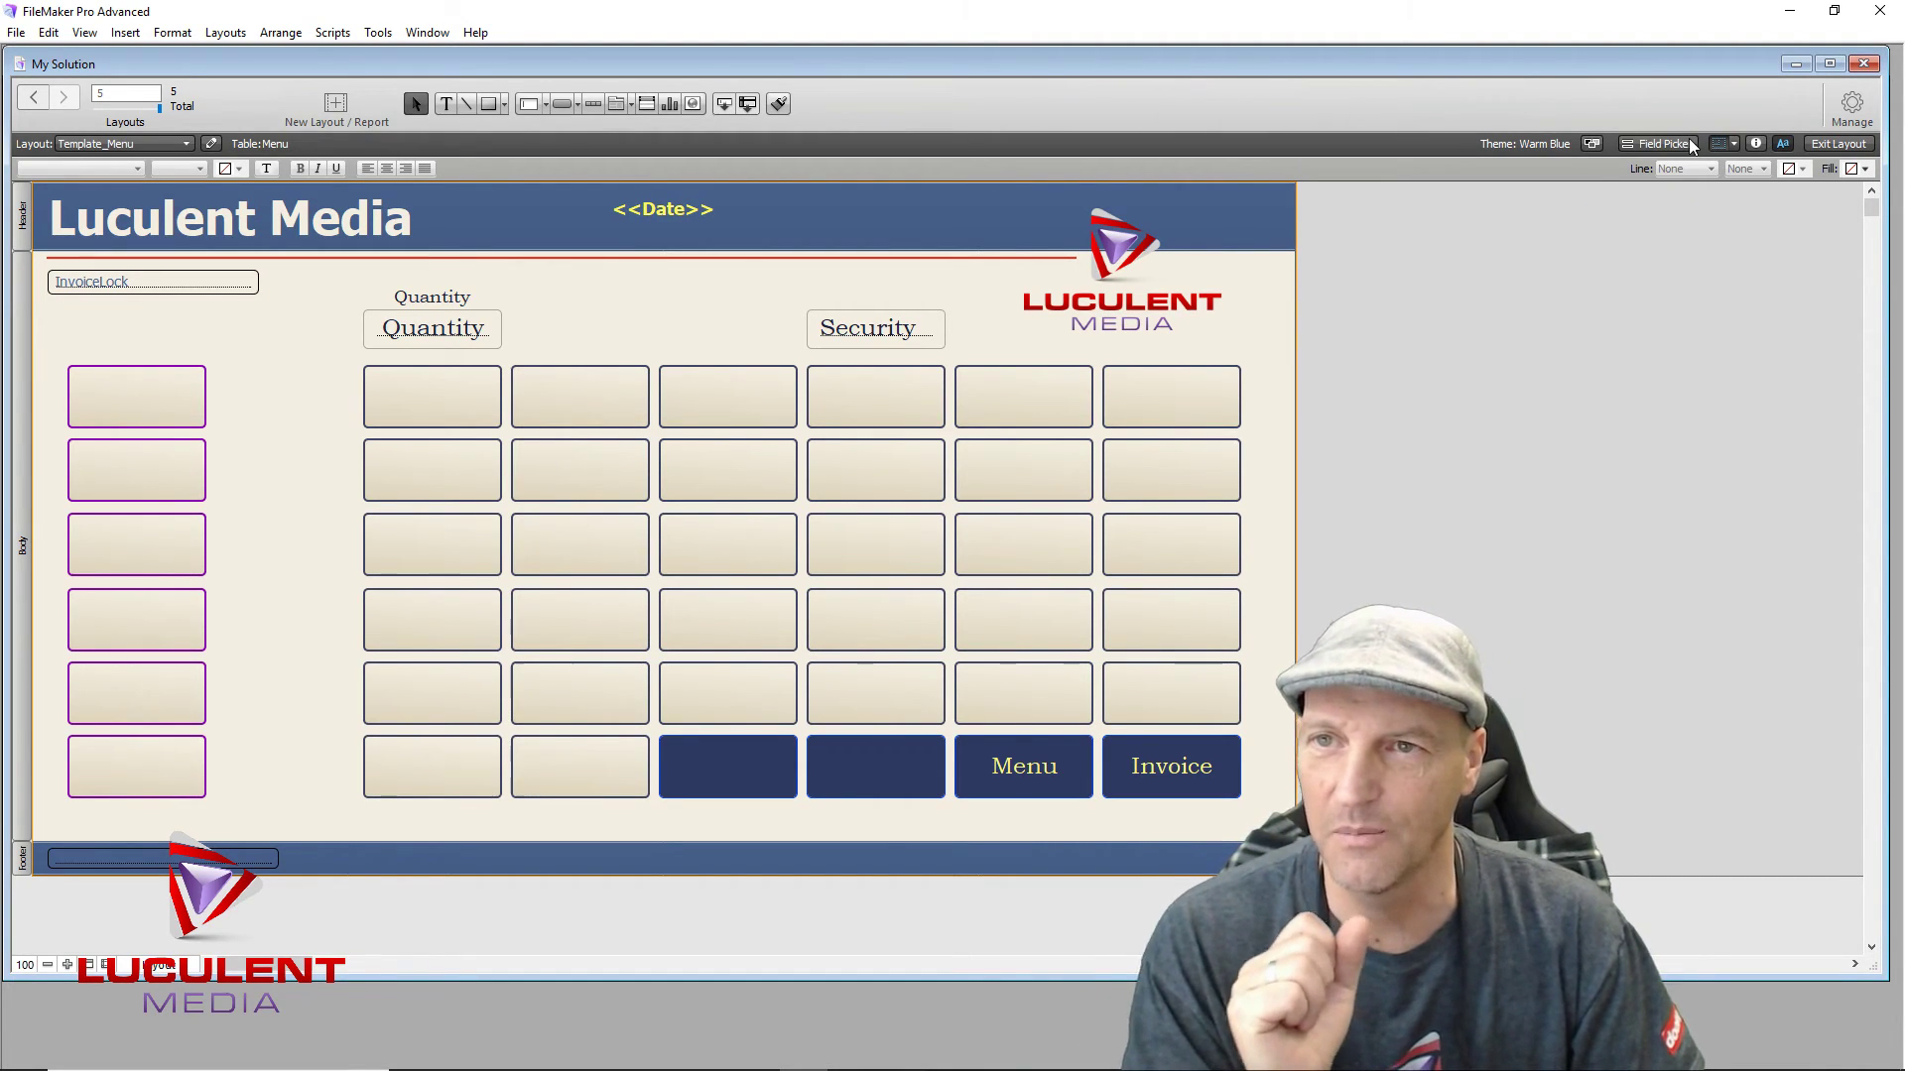
Step: Reopen the Inspector and add an "Admin" text label above the main grid's second column
left_click(1755, 143)
left_click_drag(1740, 109, 1490, 92)
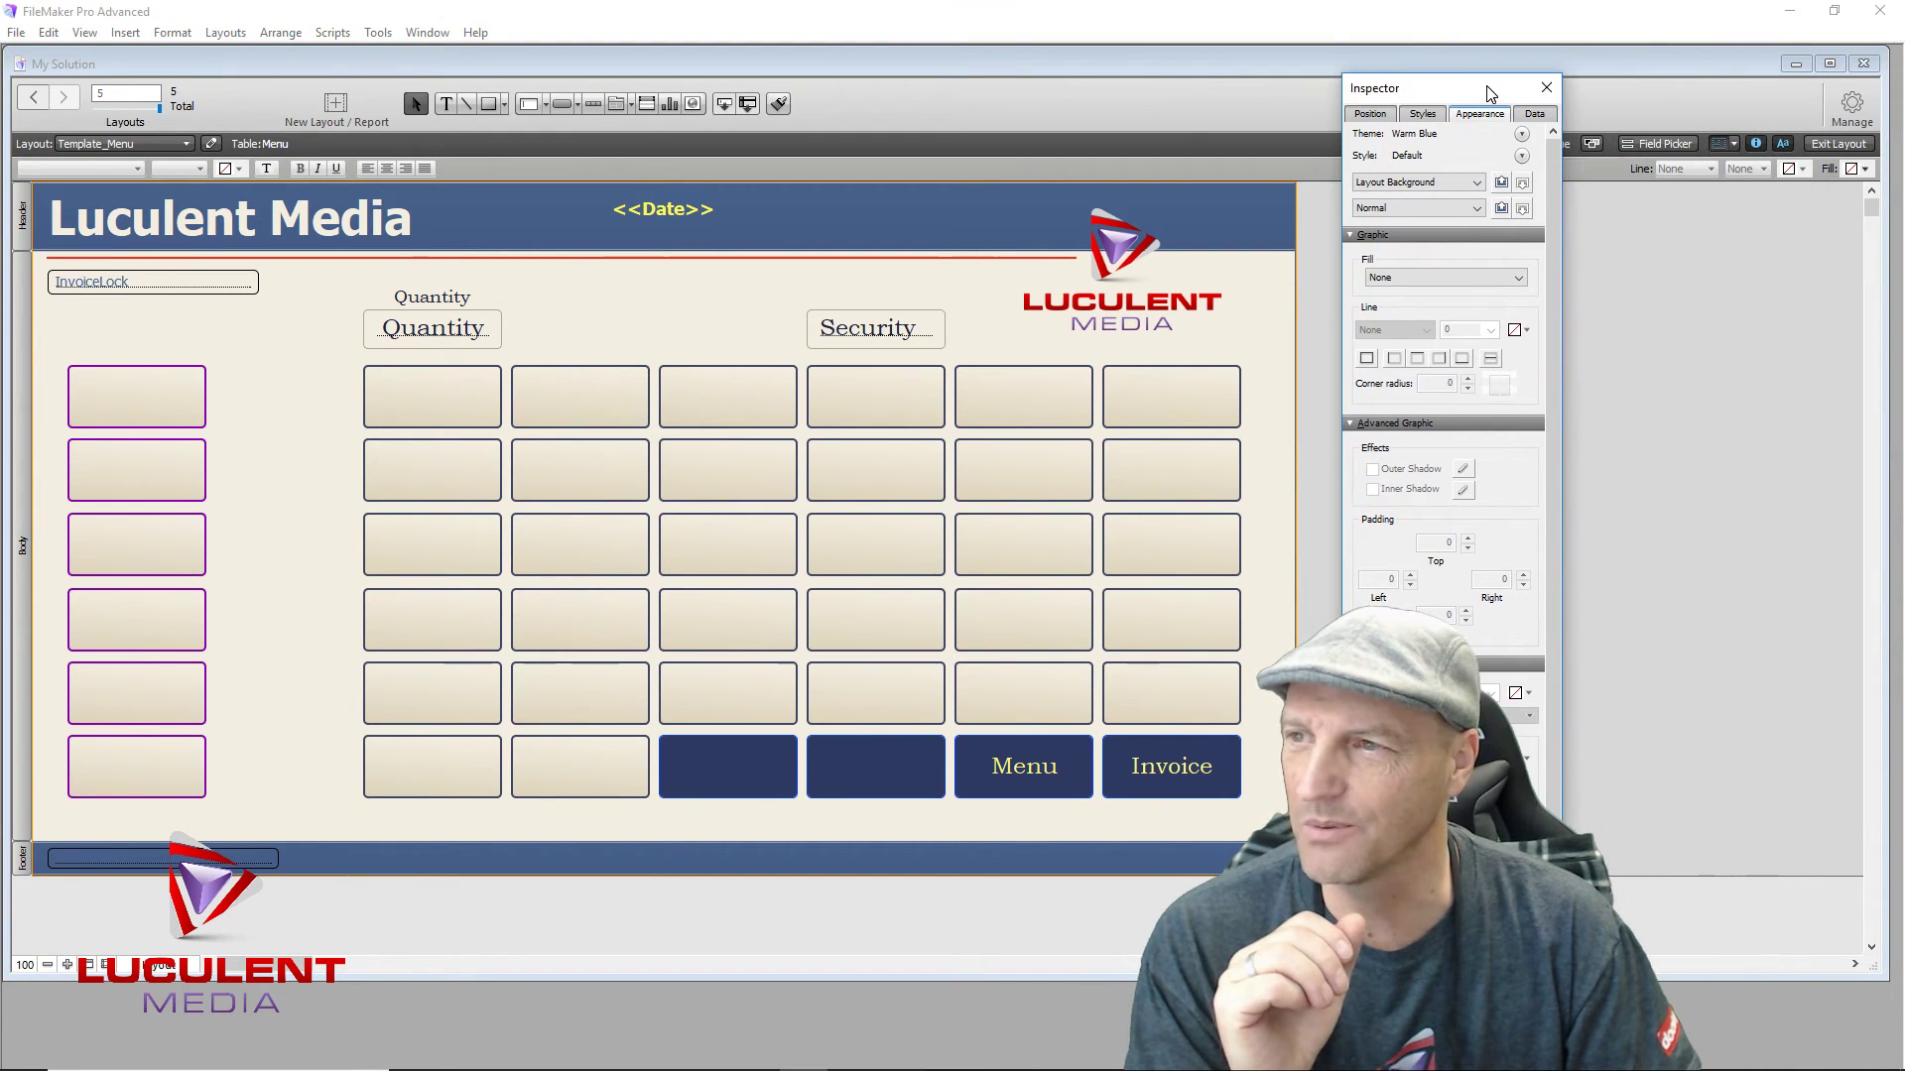
left_click(447, 105)
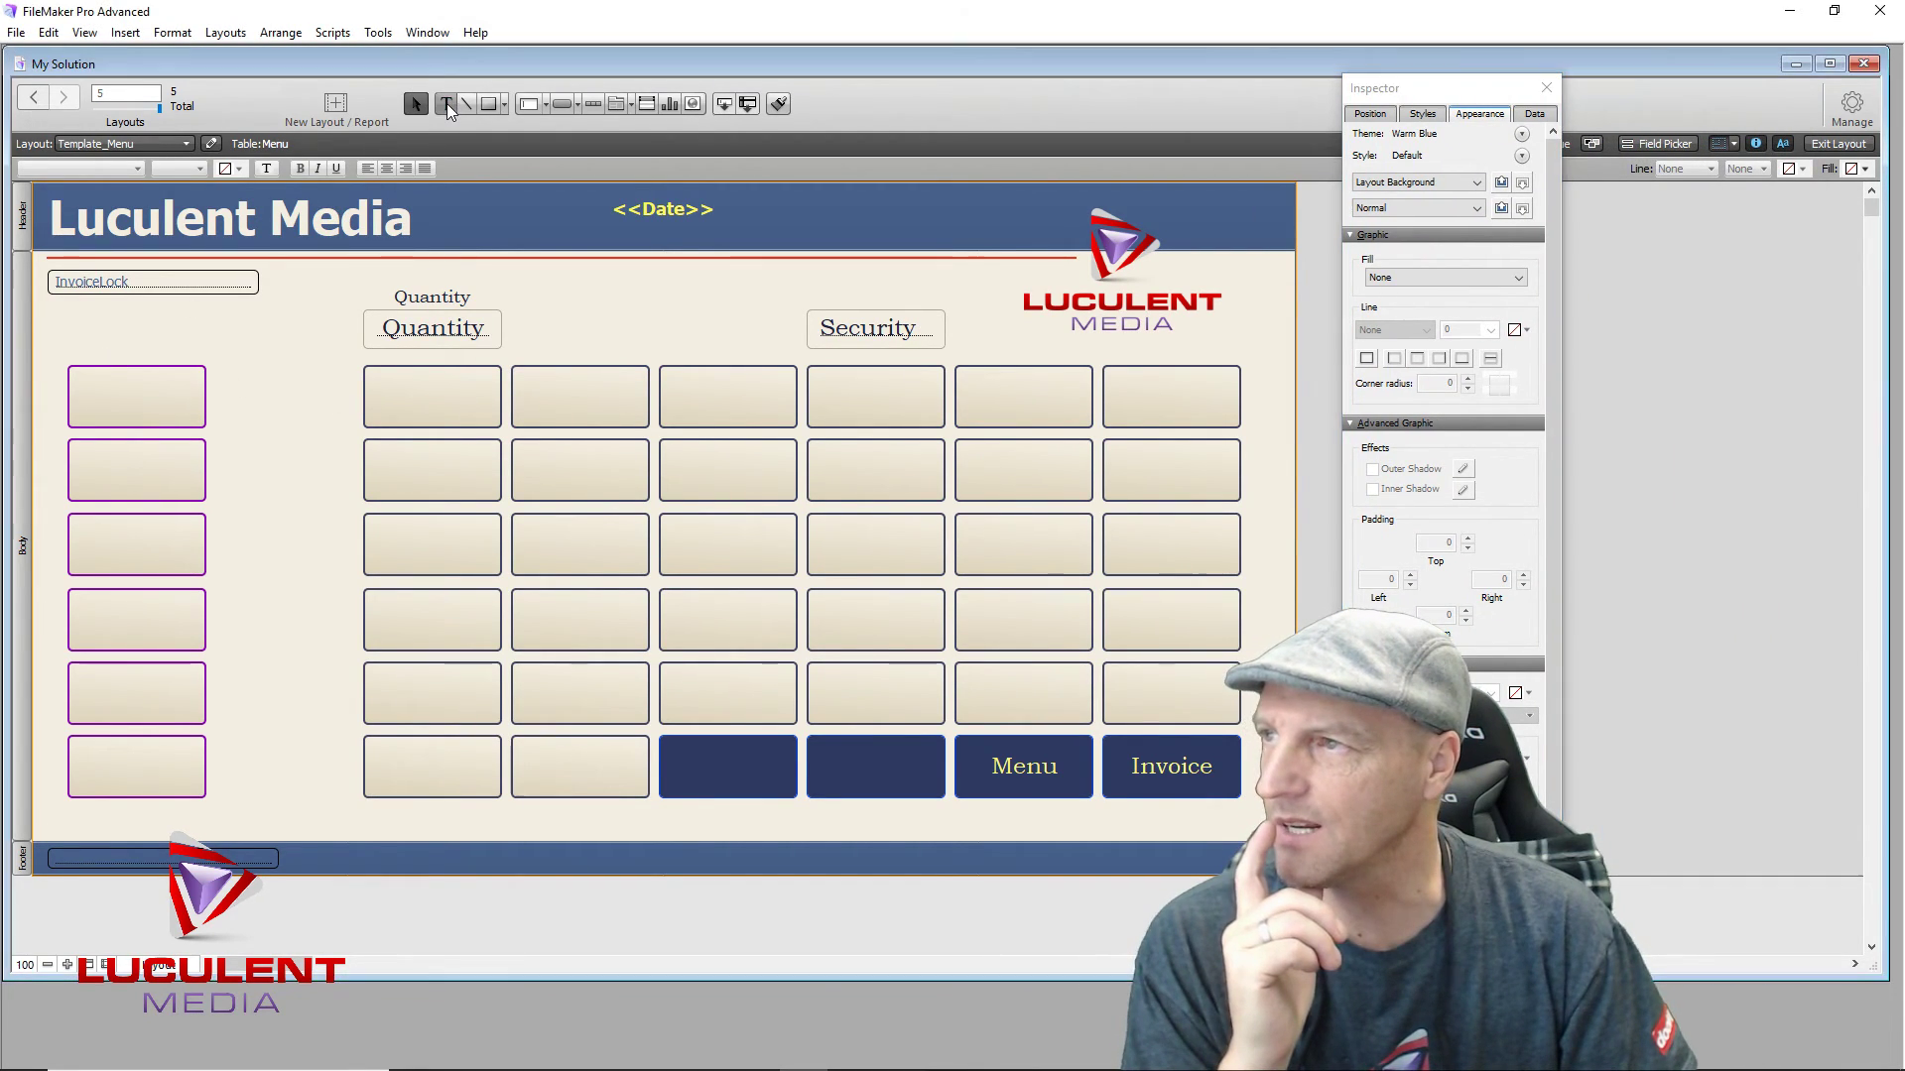
left_click(593, 283)
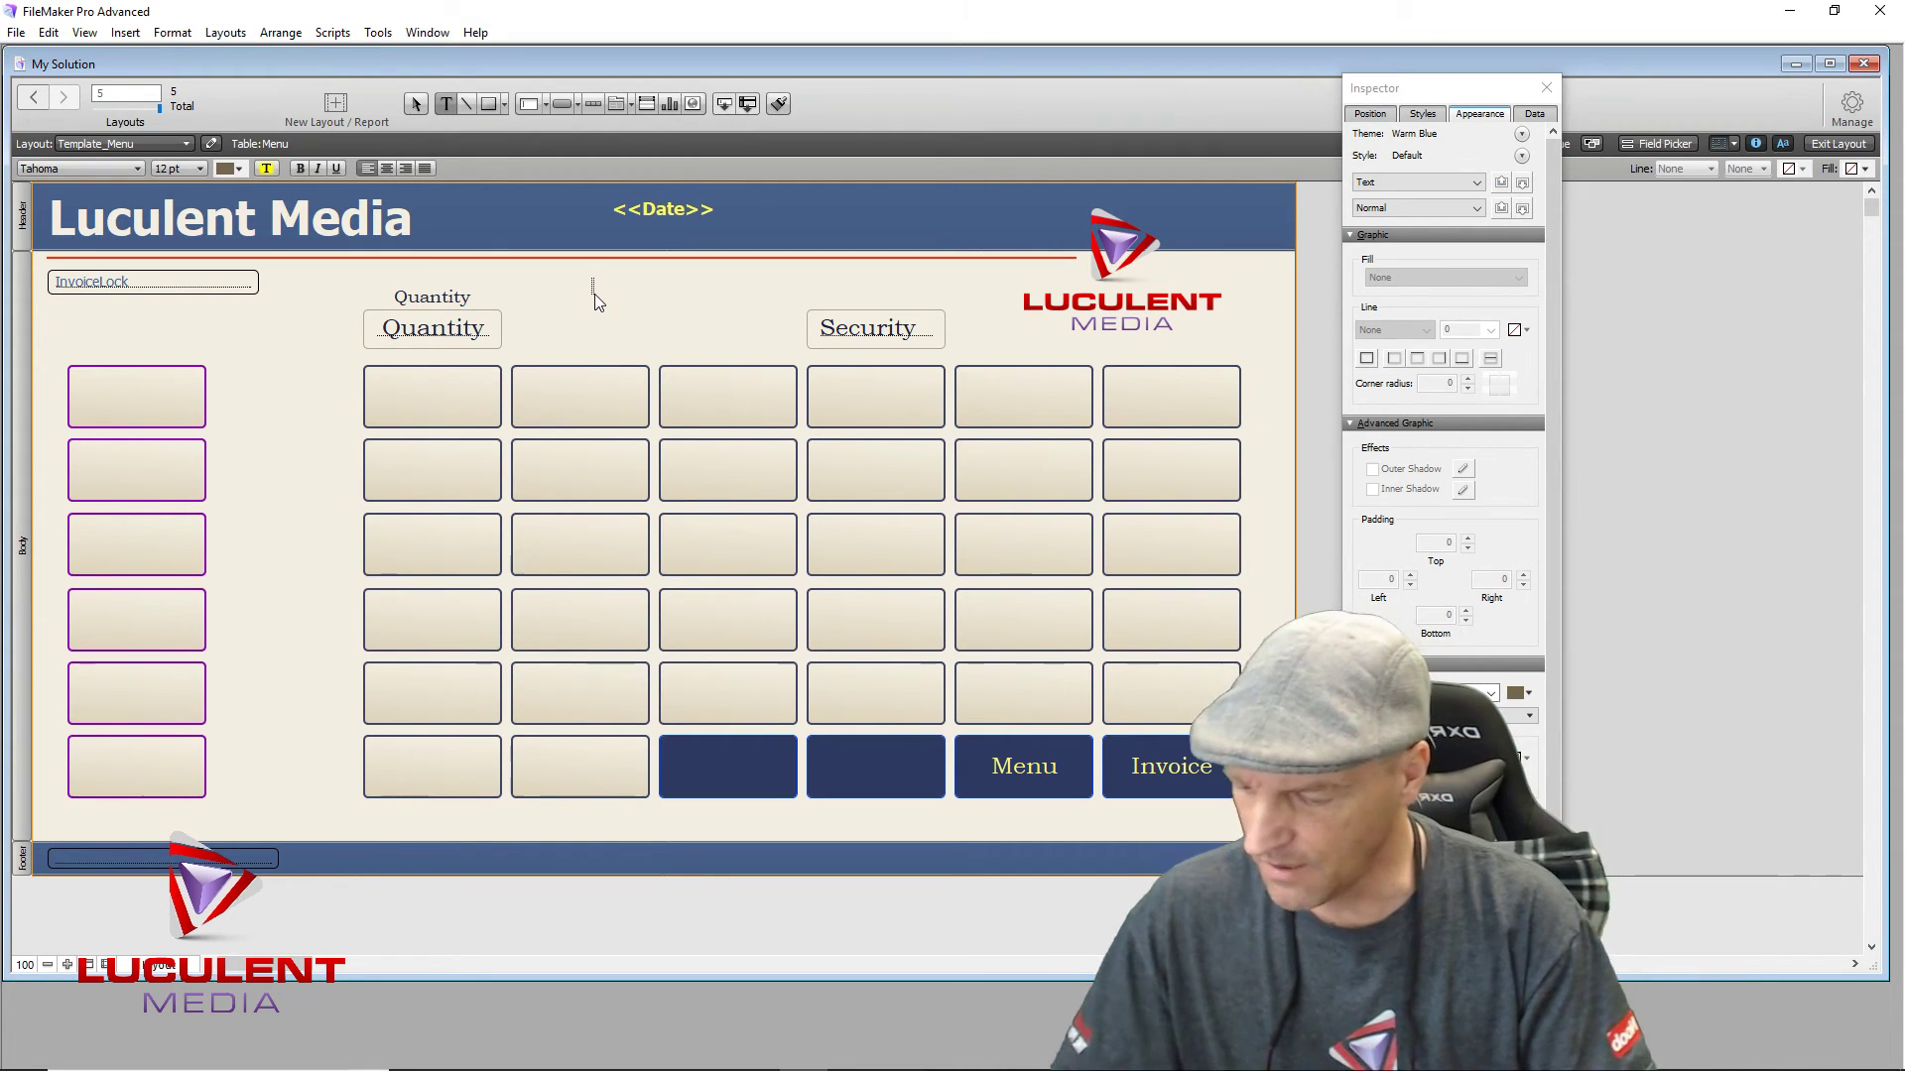
type("Admin")
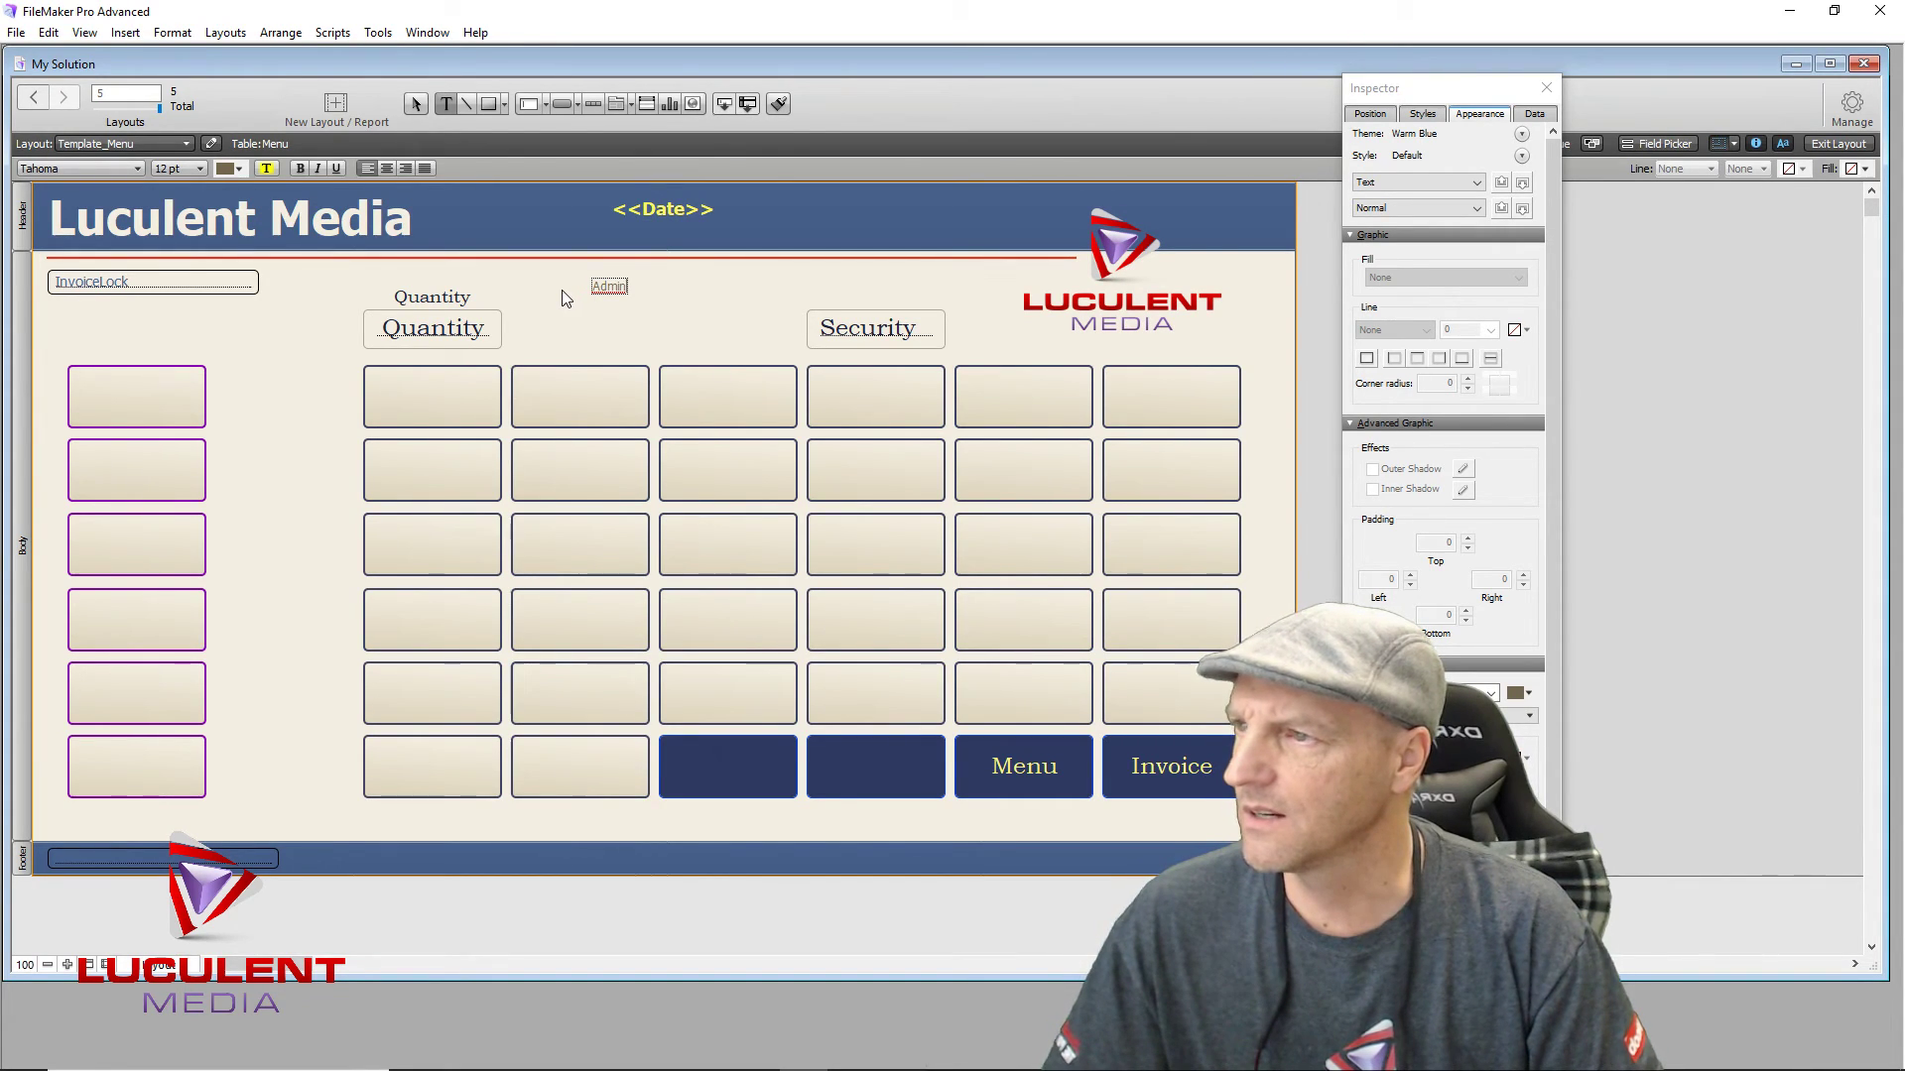
Step: Choose Bookman Old Style at 18 pt as the text format for the Admin label
left_click(447, 105)
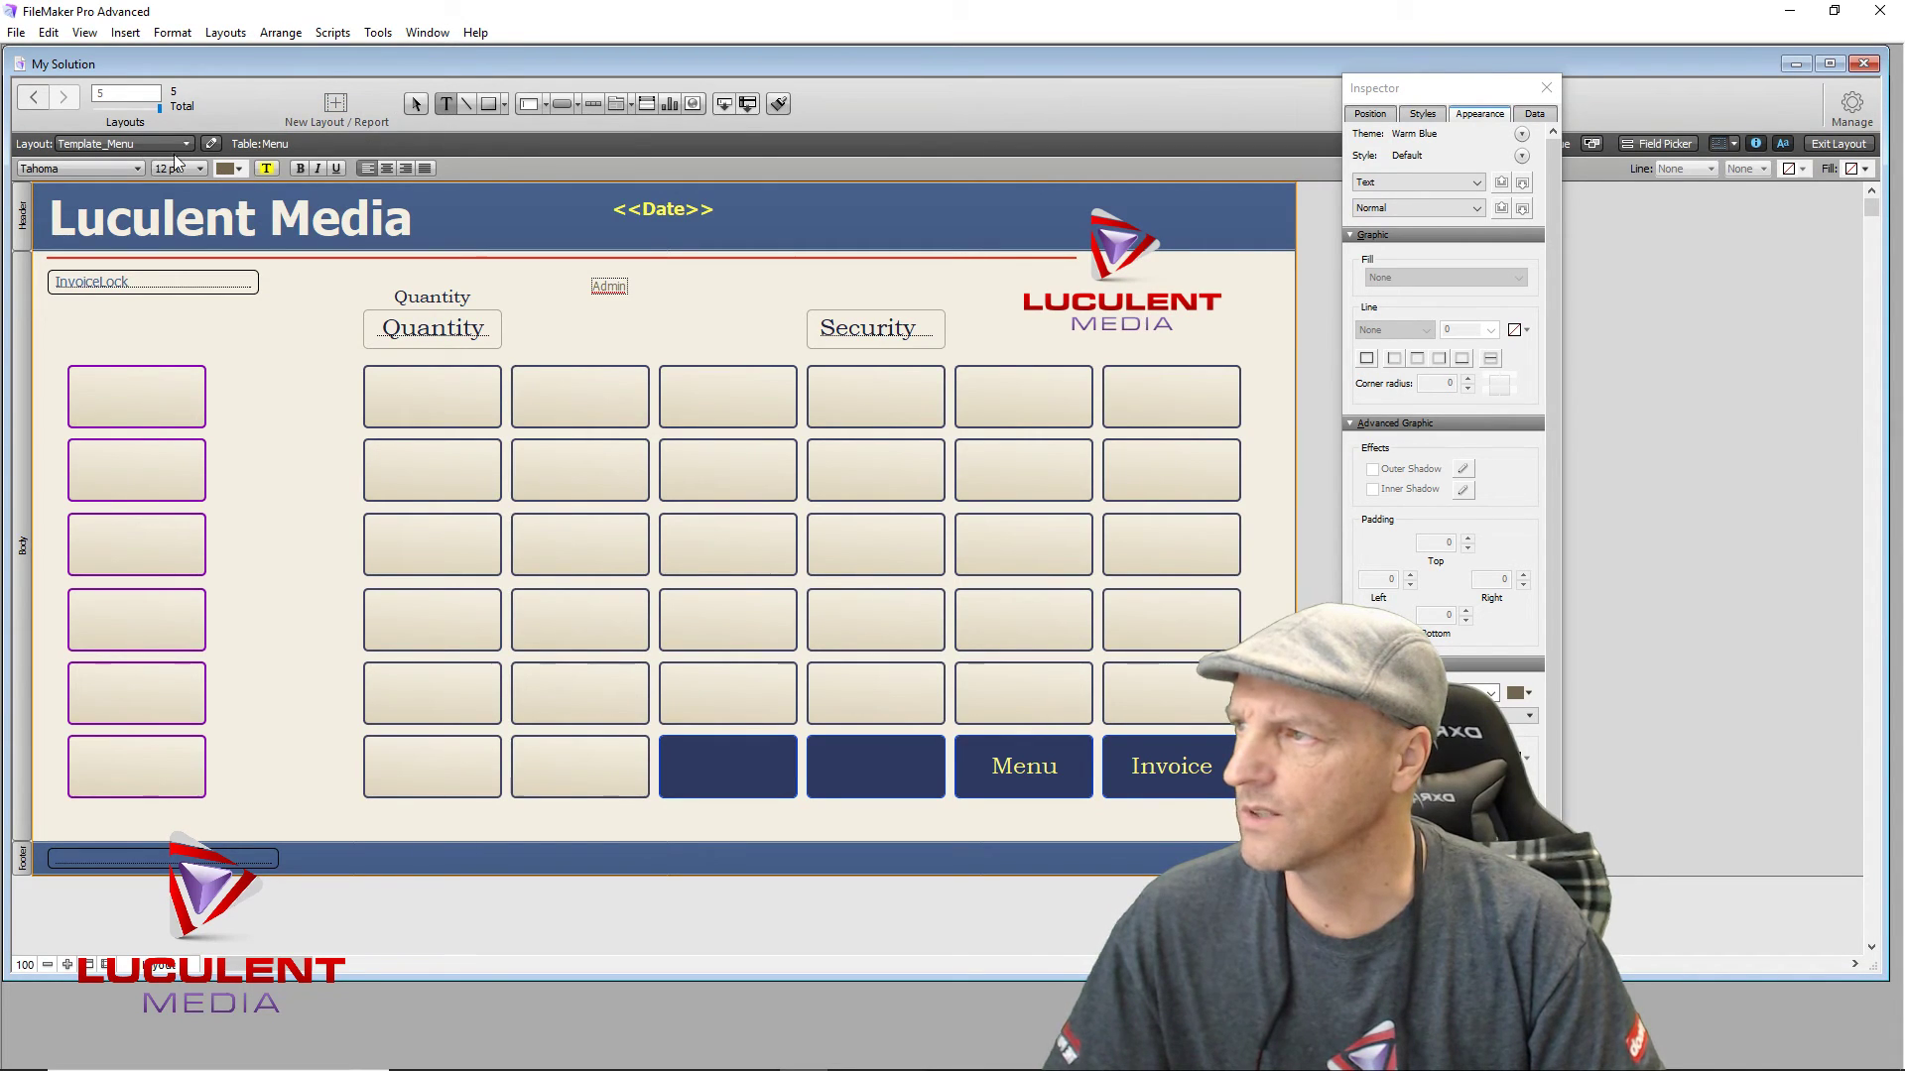
left_click(135, 168)
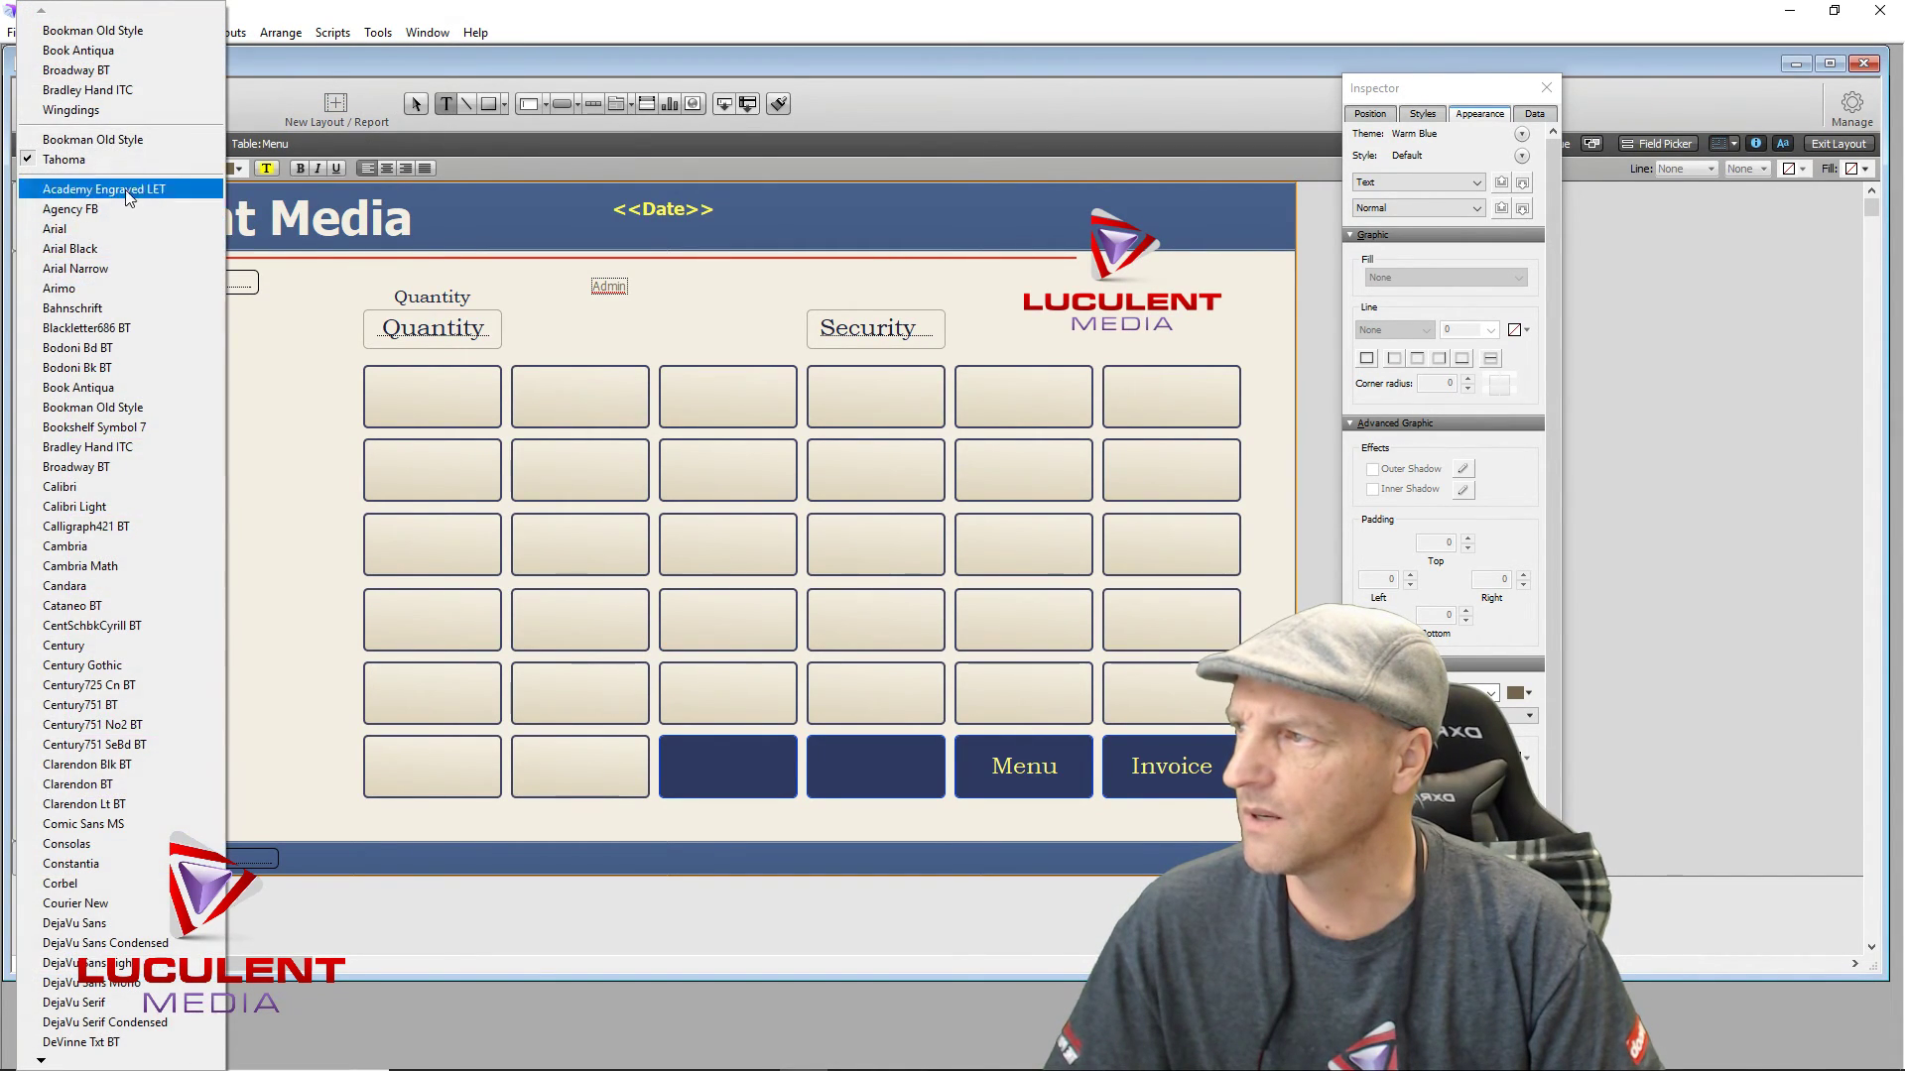
left_click(149, 404)
left_click(197, 169)
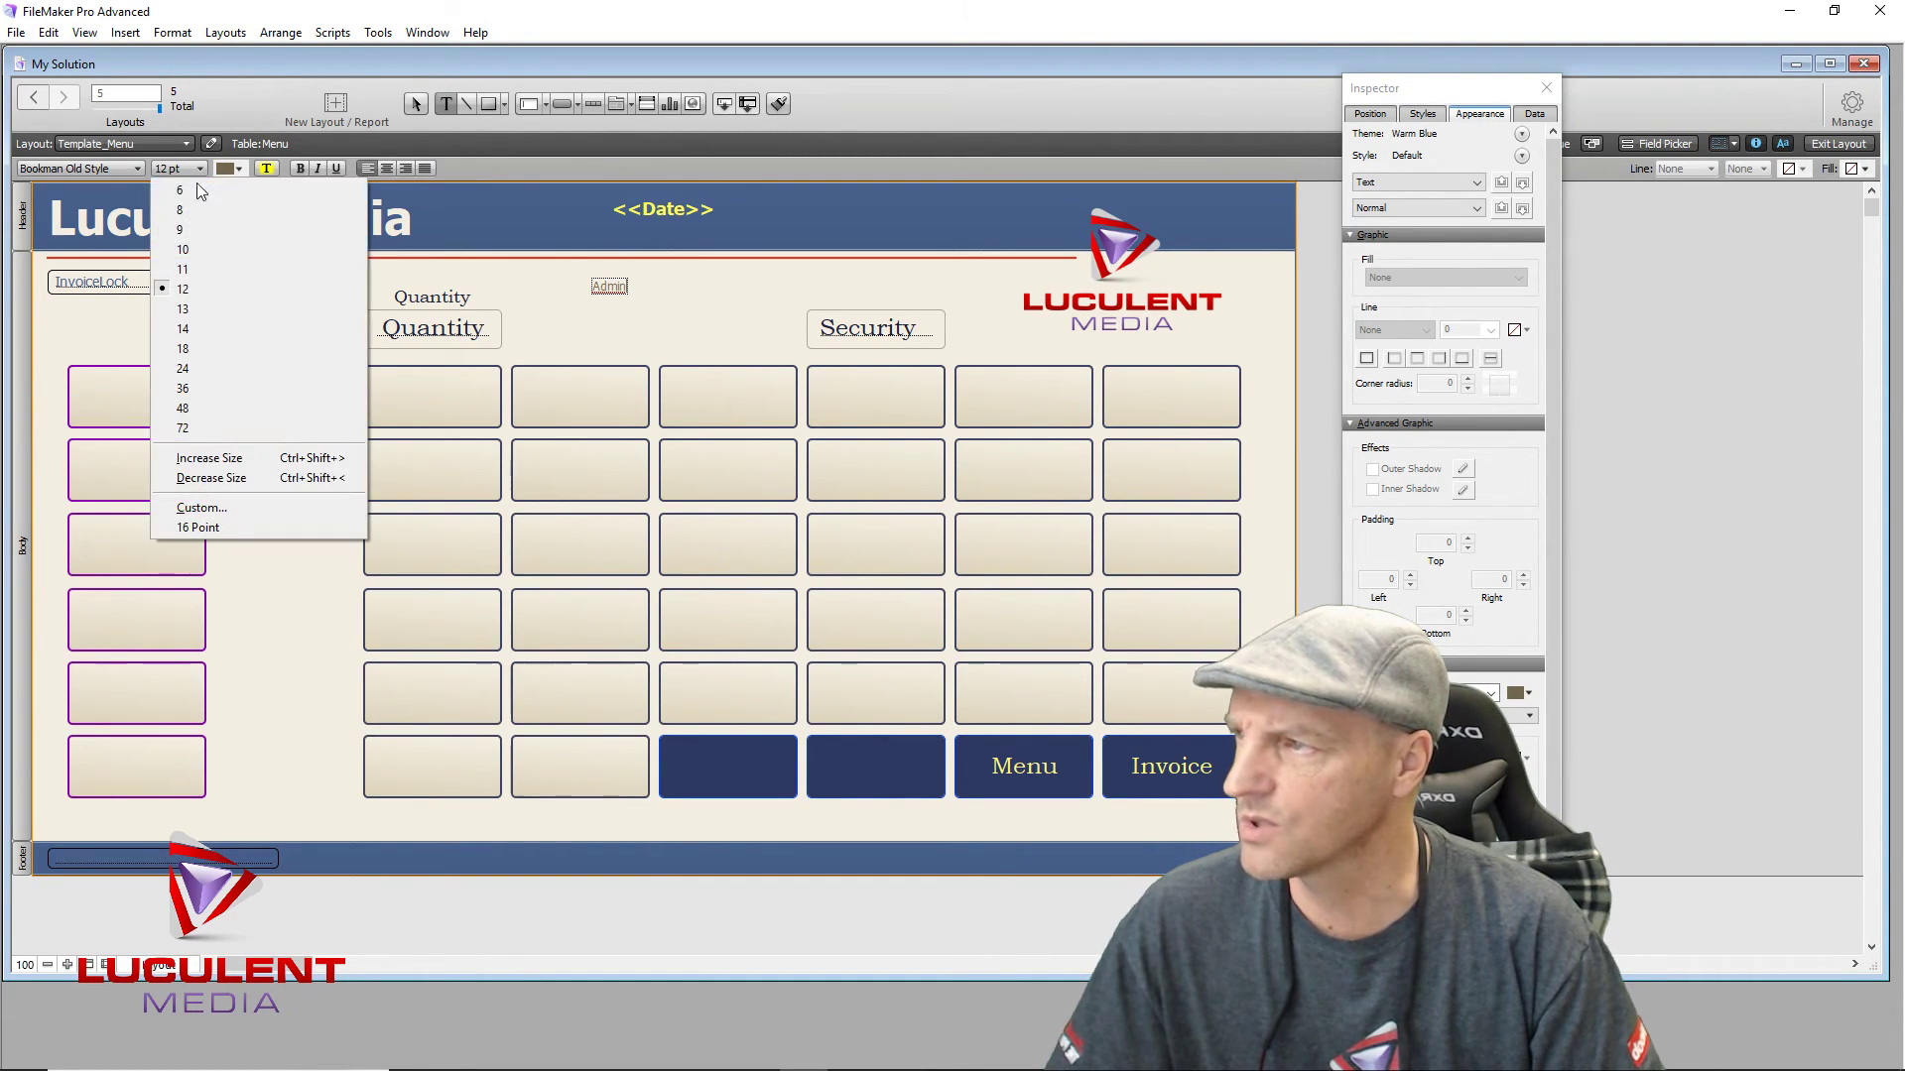
left_click(207, 345)
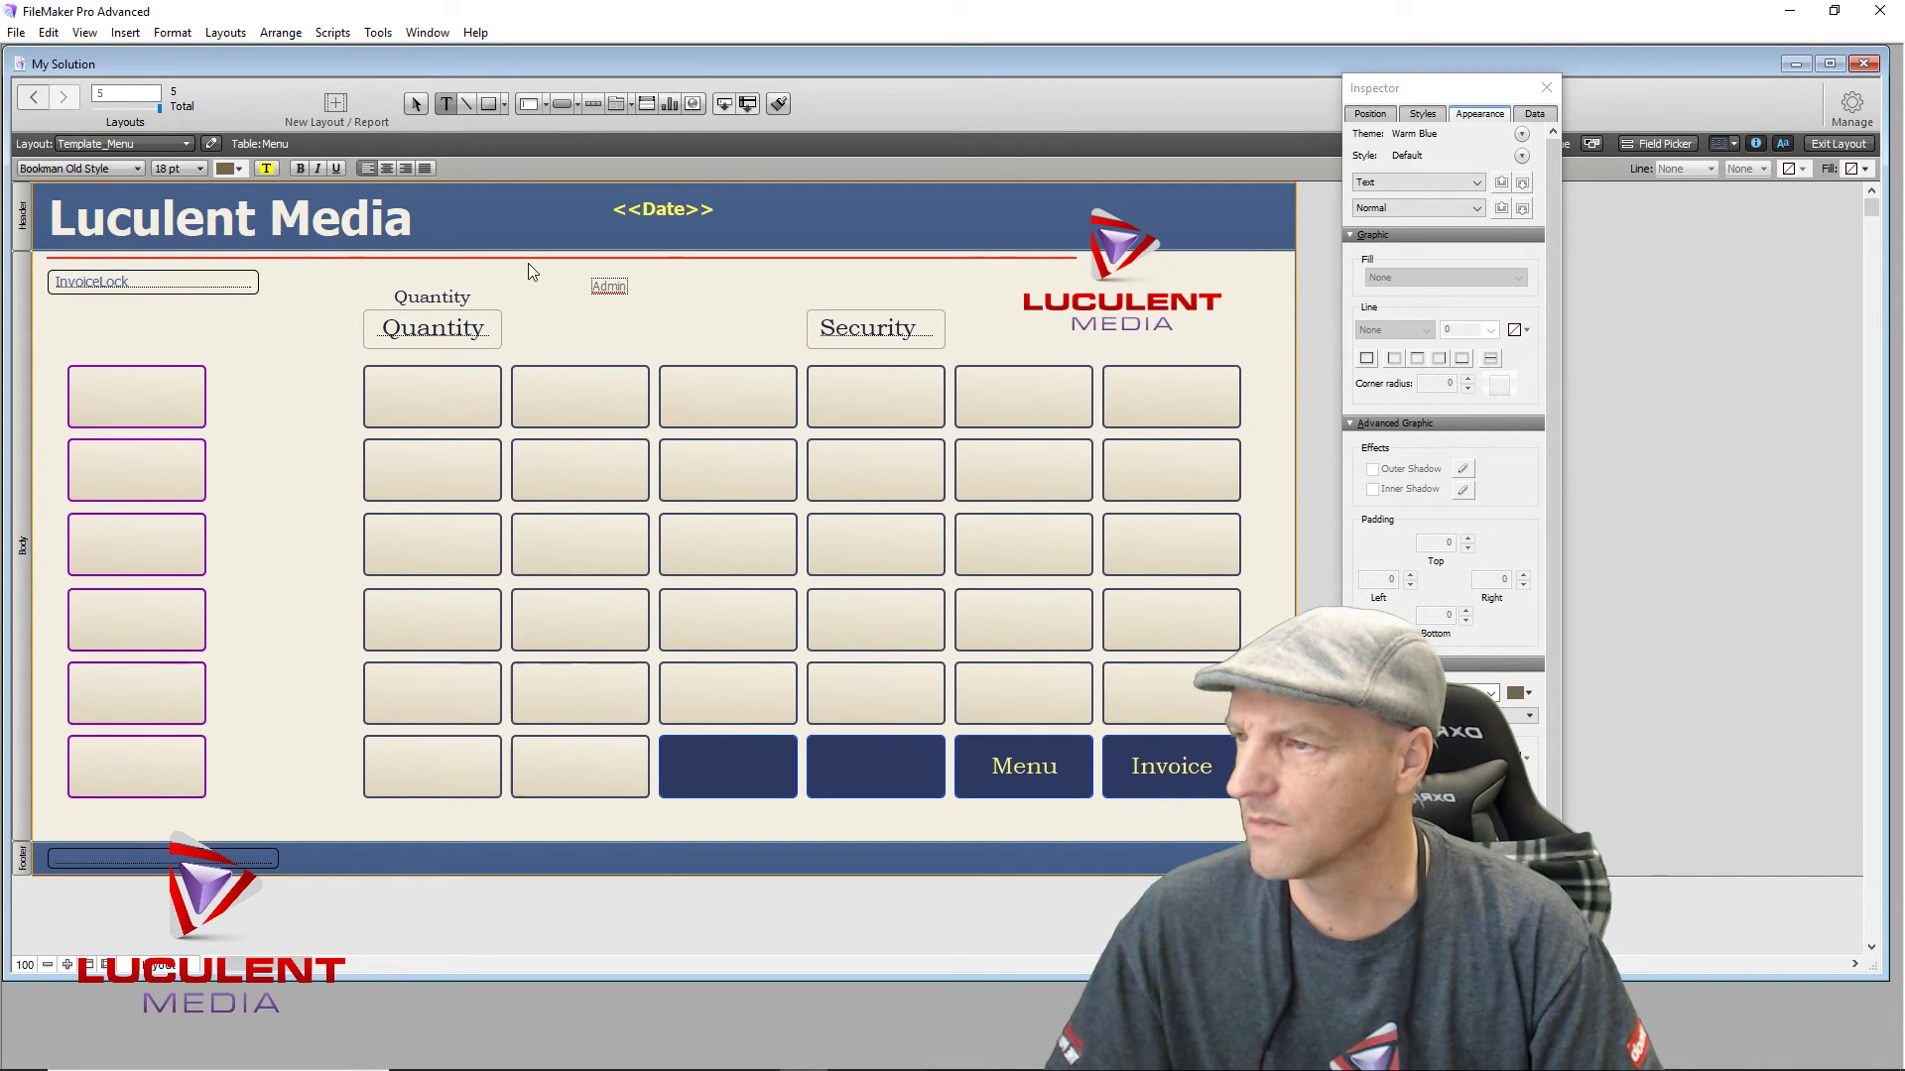
Step: Select the Admin label and apply the Bookman Old Style font at 18 pt to it
left_click(609, 287)
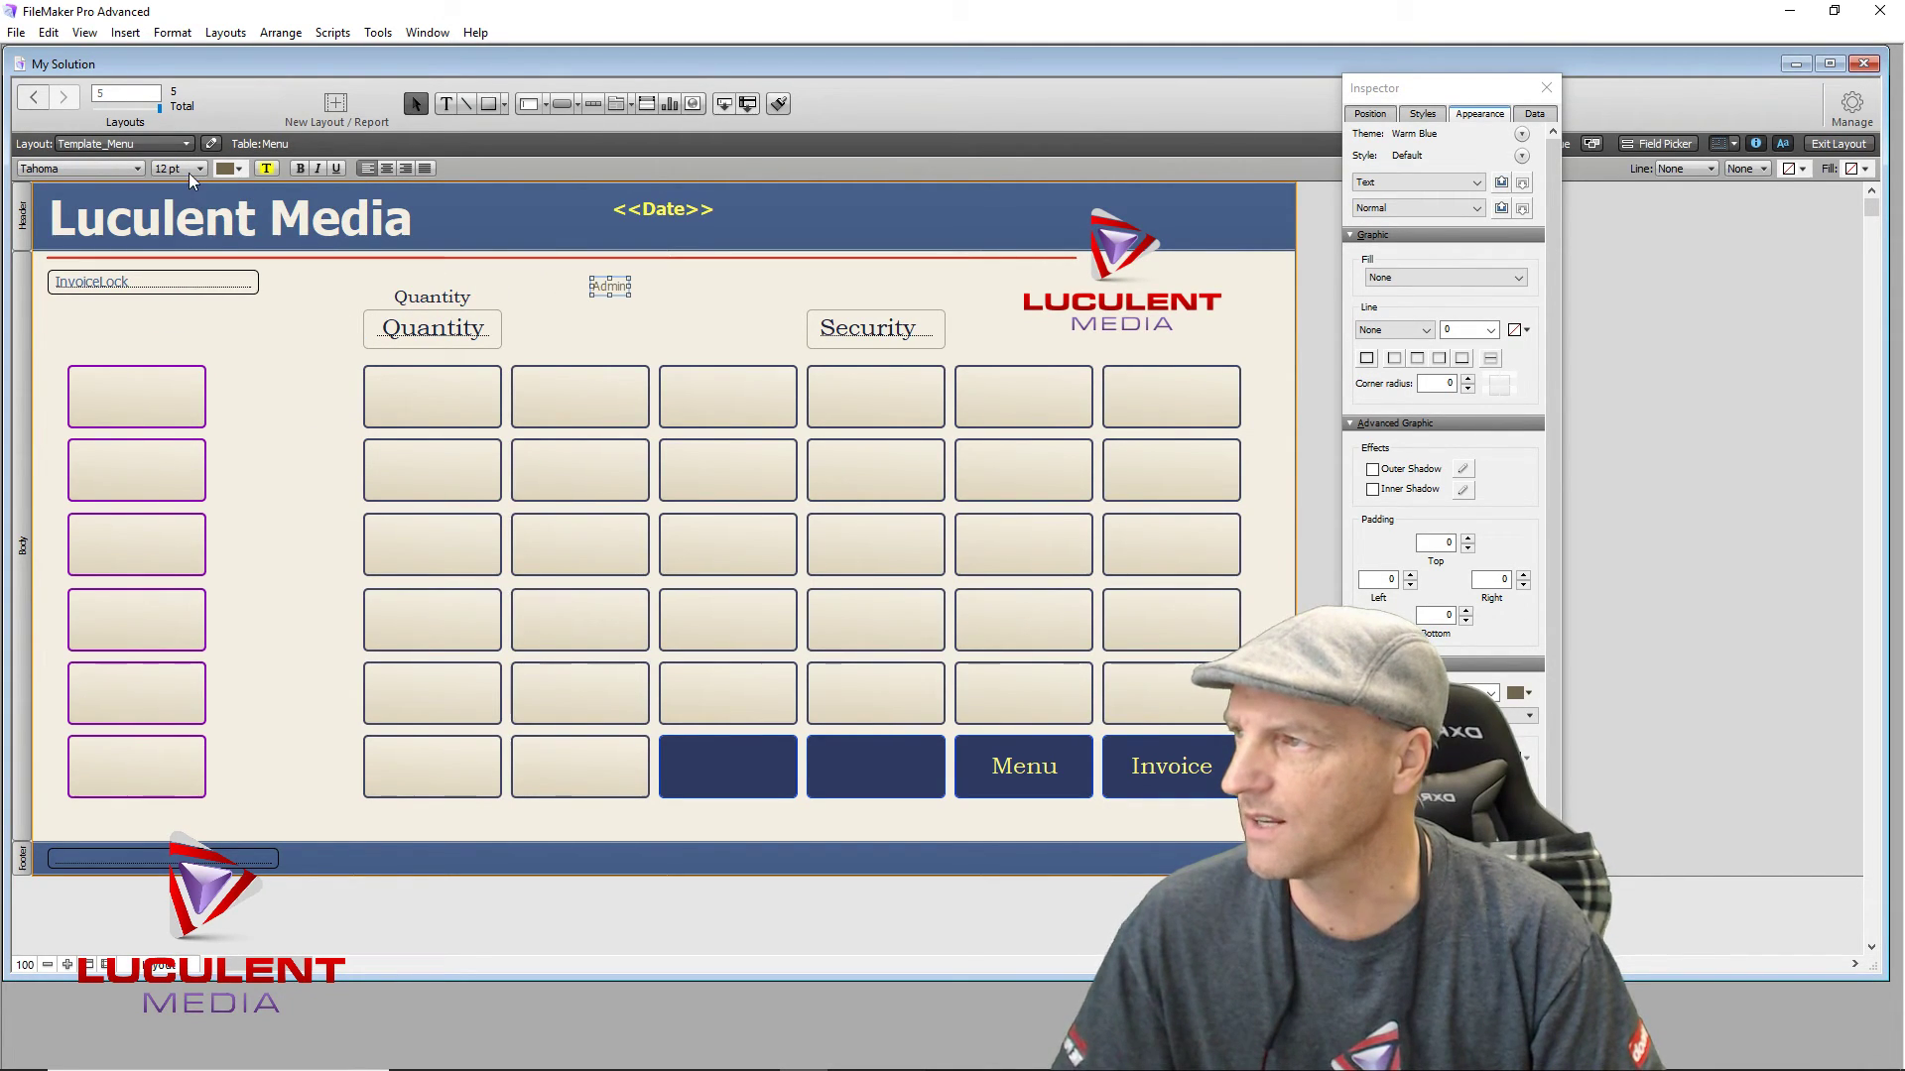
left_click(129, 164)
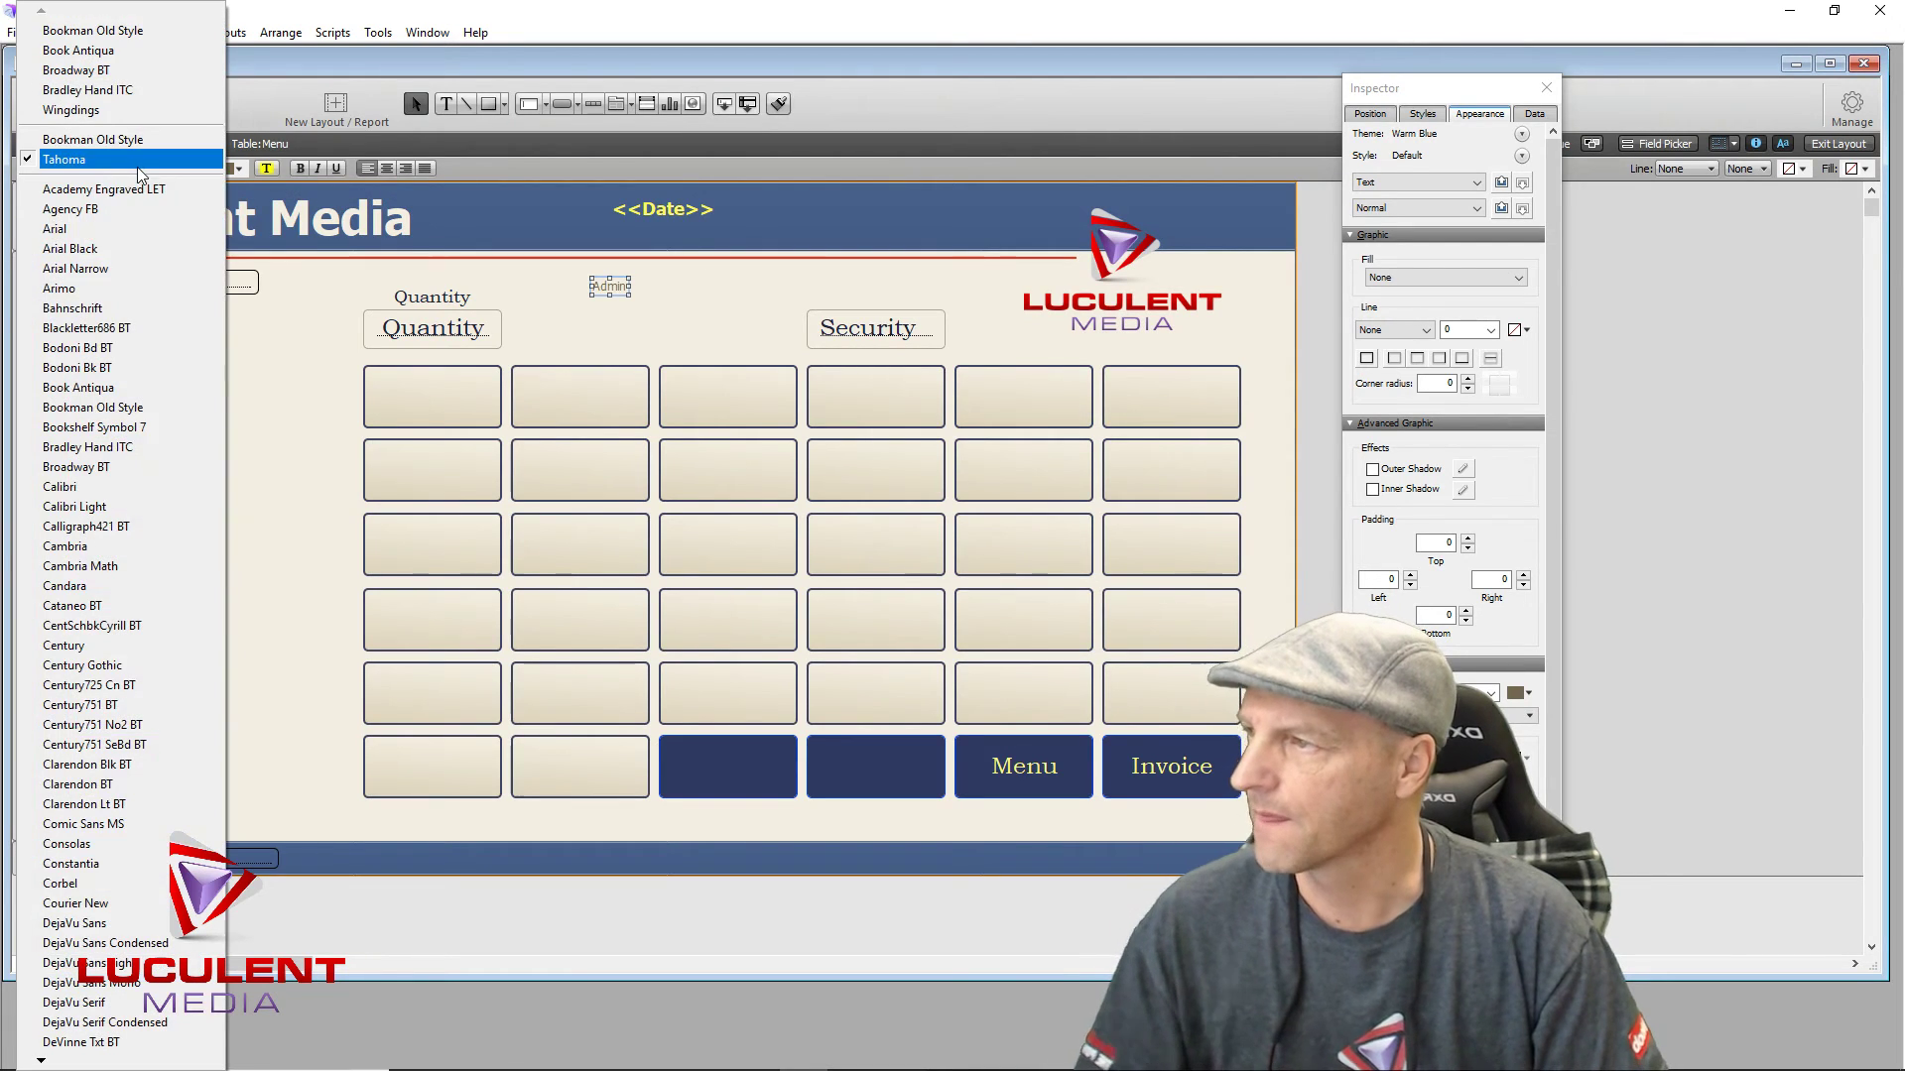
left_click(149, 407)
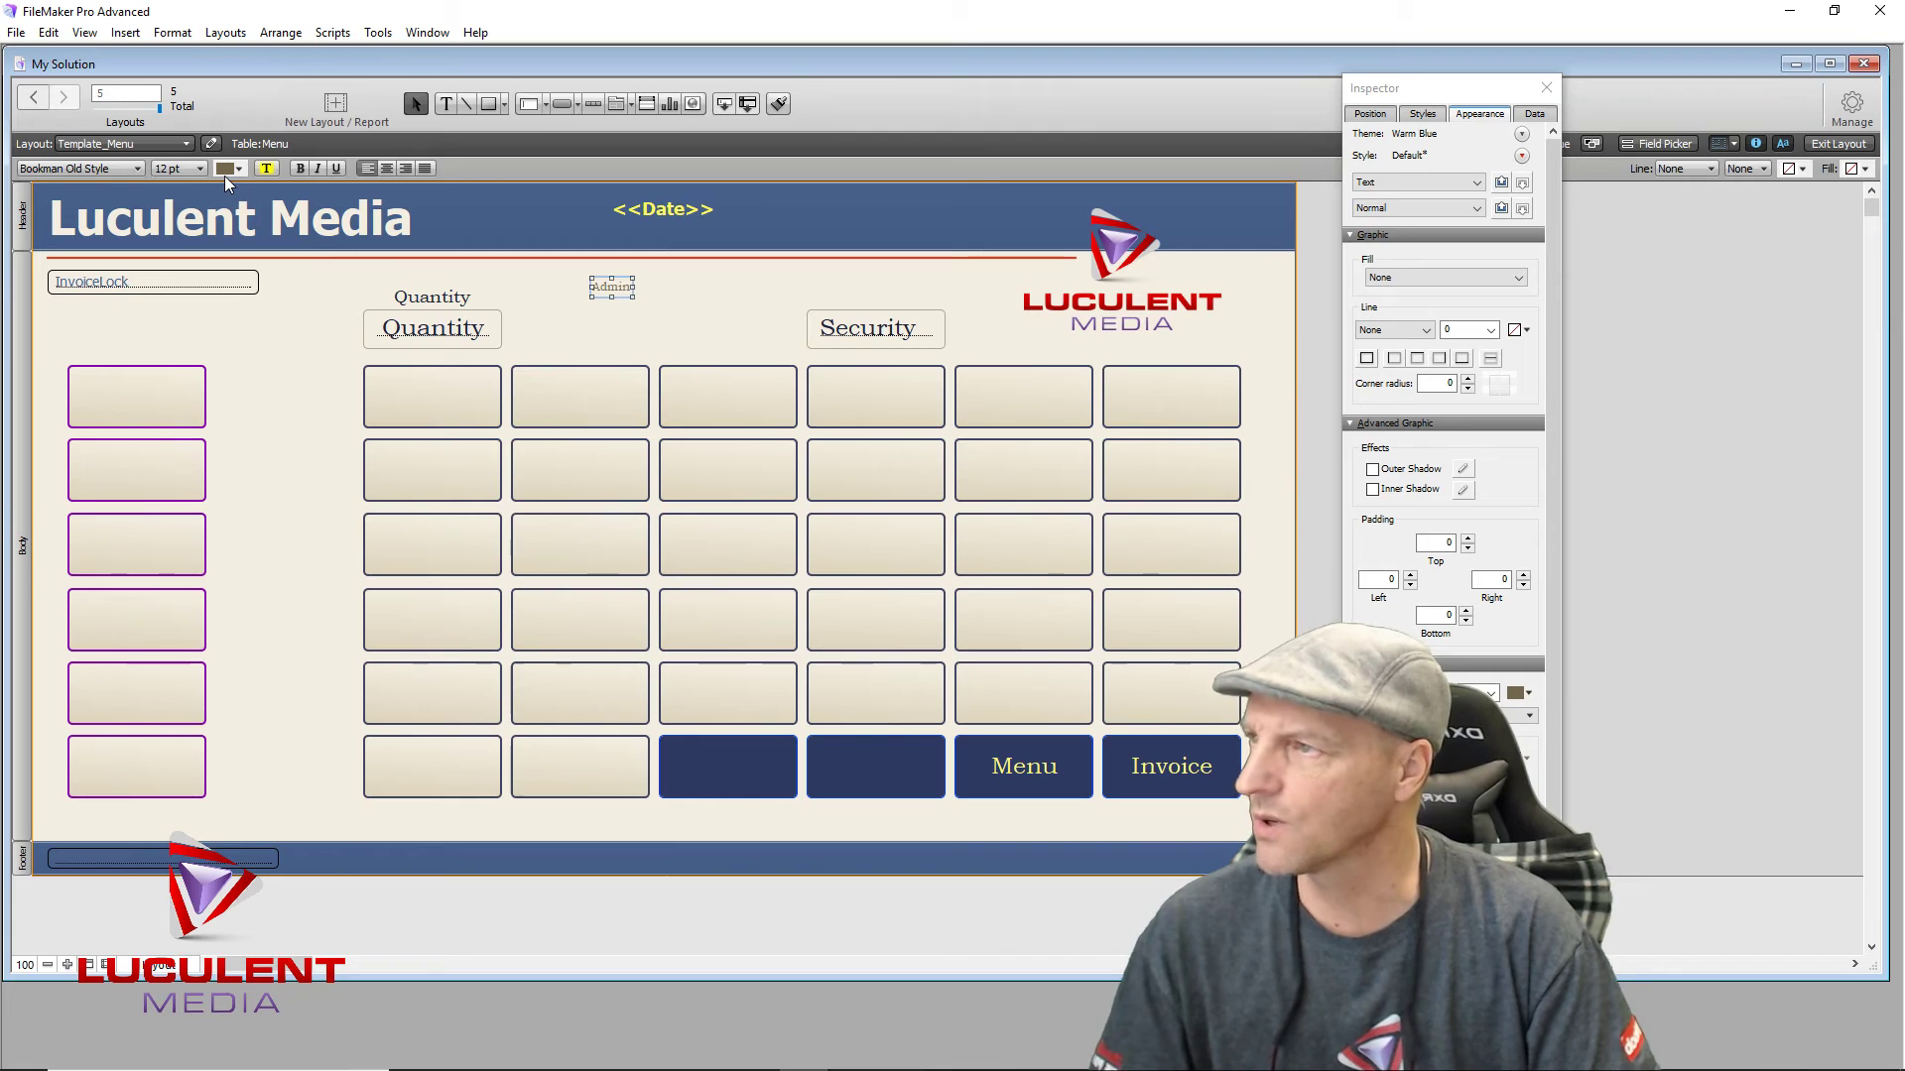
left_click(199, 168)
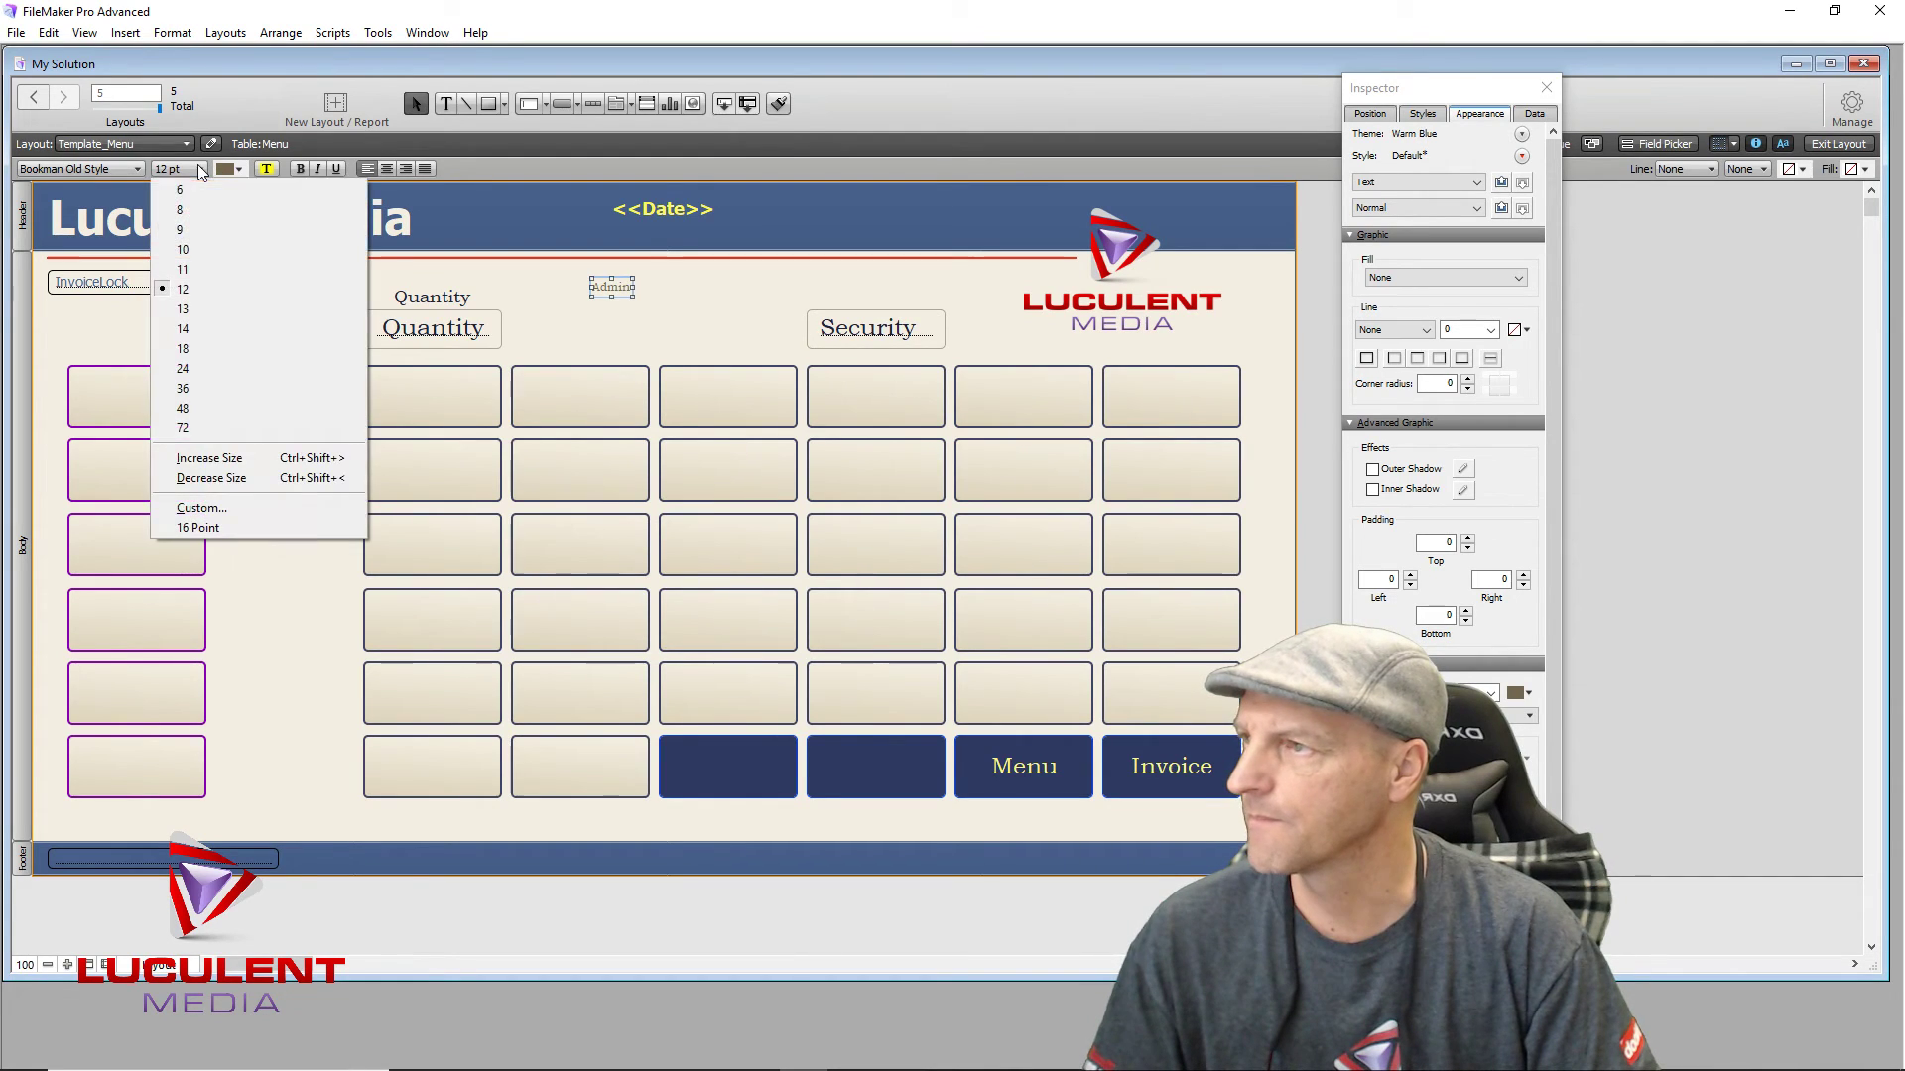
left_click(226, 347)
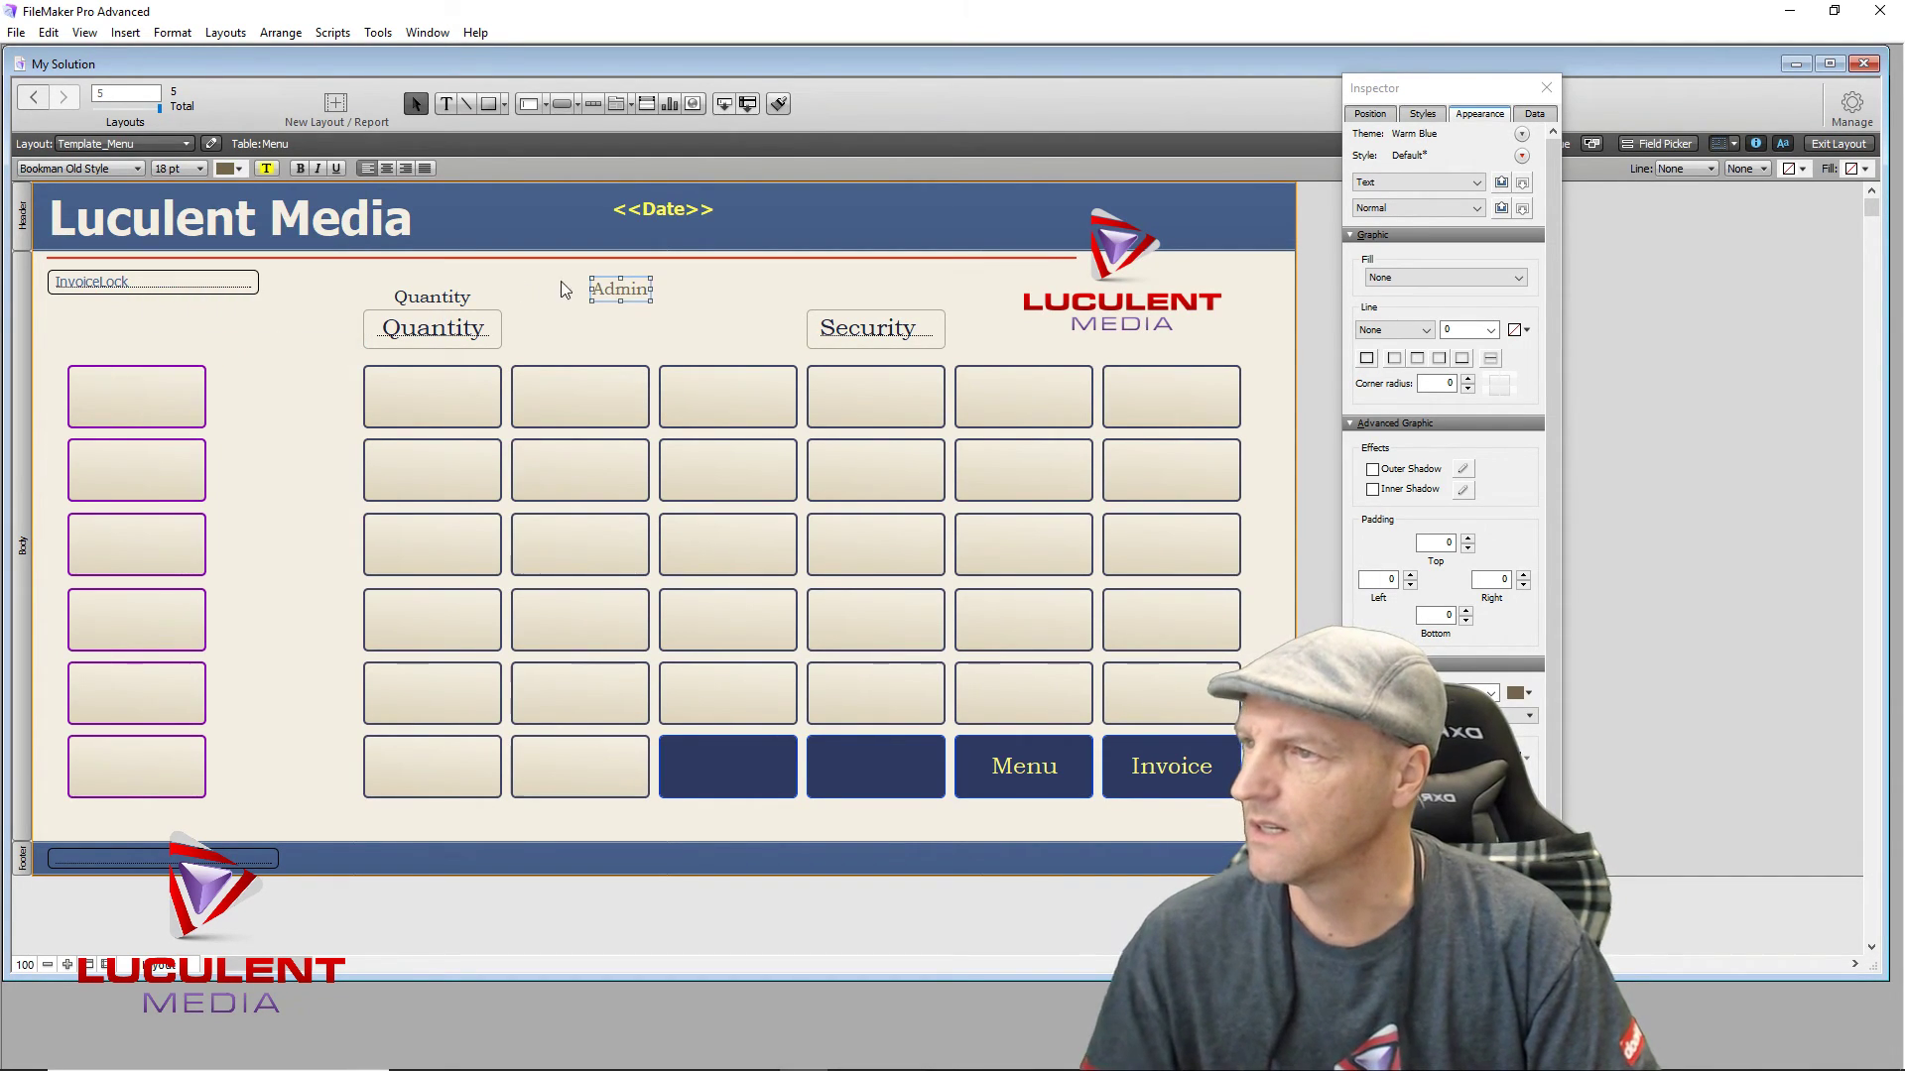
Step: Move the Admin label above the Security field, centred over it and level with the Quantity label
left_click_drag(615, 292, 862, 296)
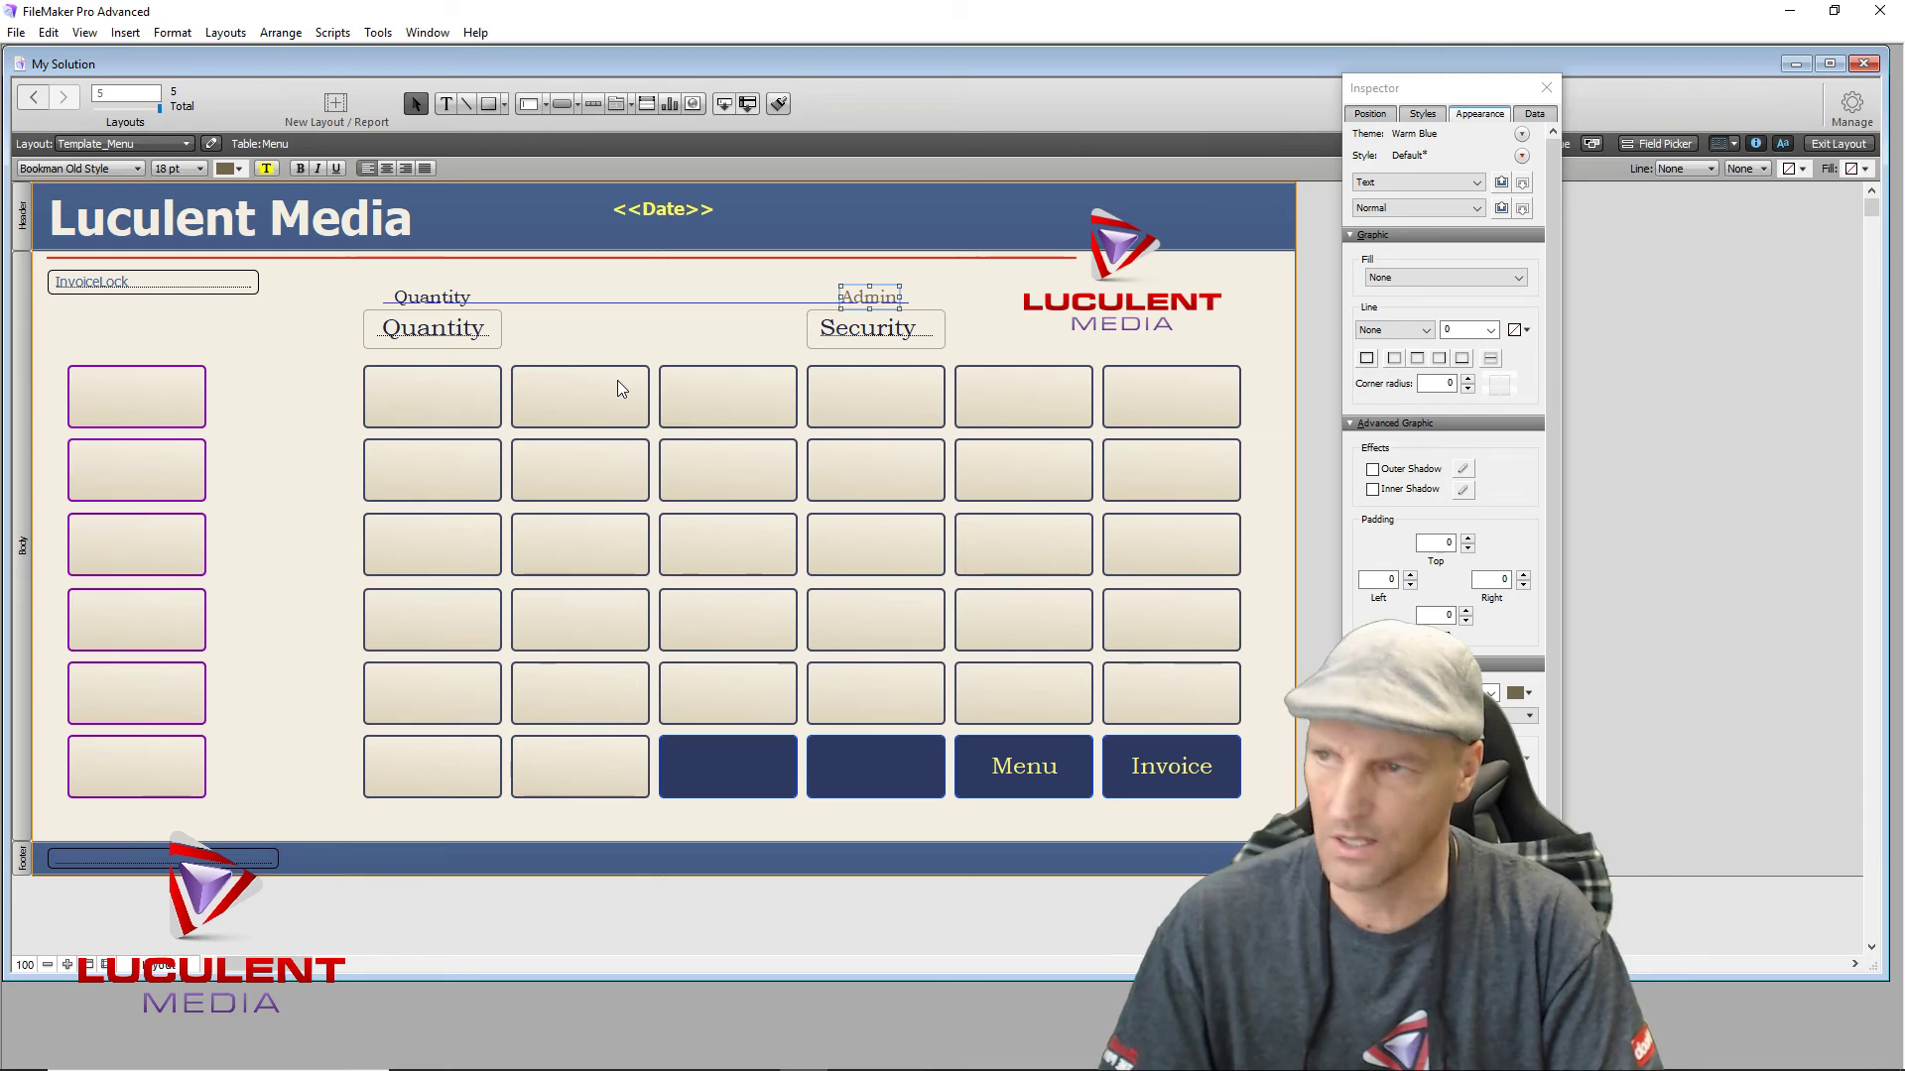
key("Right")
key("Right")
key("Right")
key("Right")
key("Right")
key("Right")
key("Right")
key("Right")
key("Right")
key("Right")
key("Right")
key("Right")
key("Right")
key("Right")
key("Right")
key("Right")
key("Right")
key("Right")
key("Right")
key("Right")
key("Right")
key("Right")
key("Left")
key("Left")
key("Left")
key("Left")
key("Left")
key("Left")
key("Left")
key("Left")
key("Left")
key("Left")
key("Left")
key("Left")
key("Left")
key("Left")
key("Left")
key("Left")
key("Left")
key("Left")
key("Left")
key("Left")
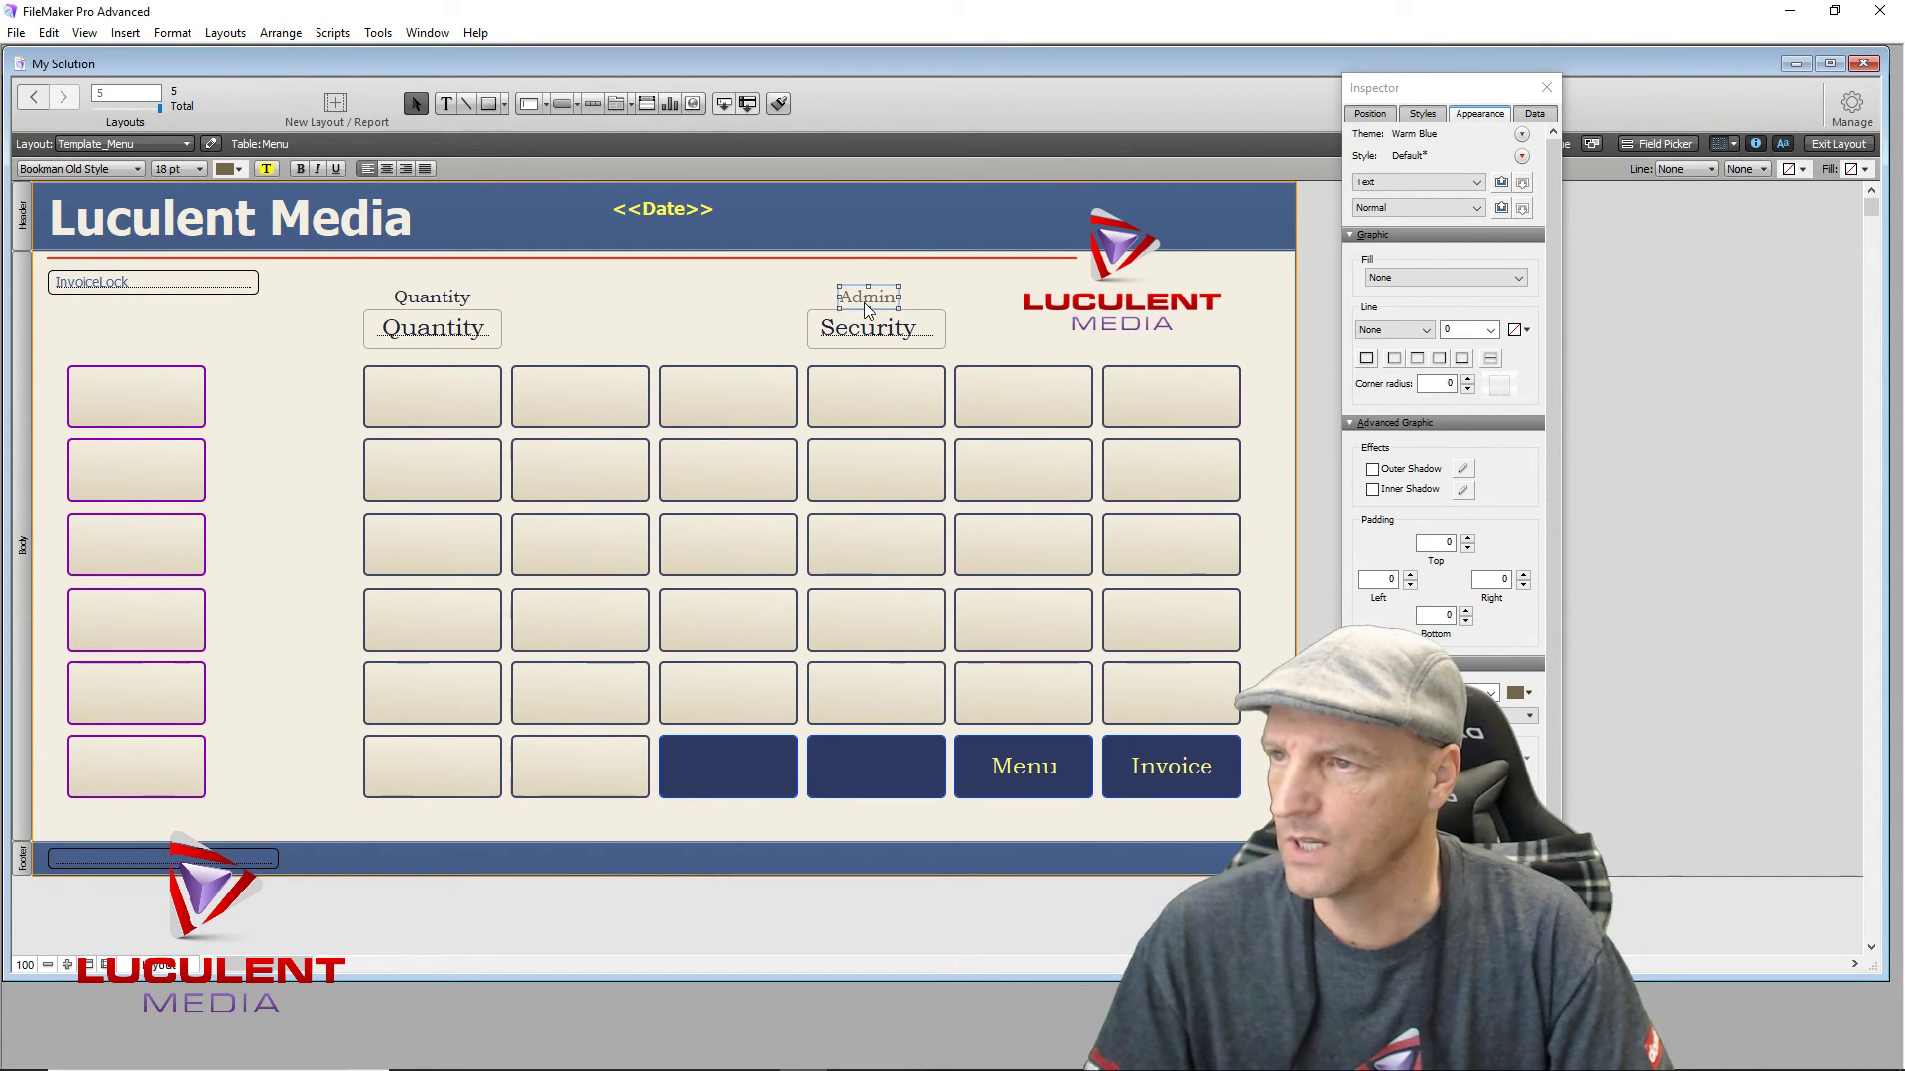
left_click_drag(873, 299, 880, 293)
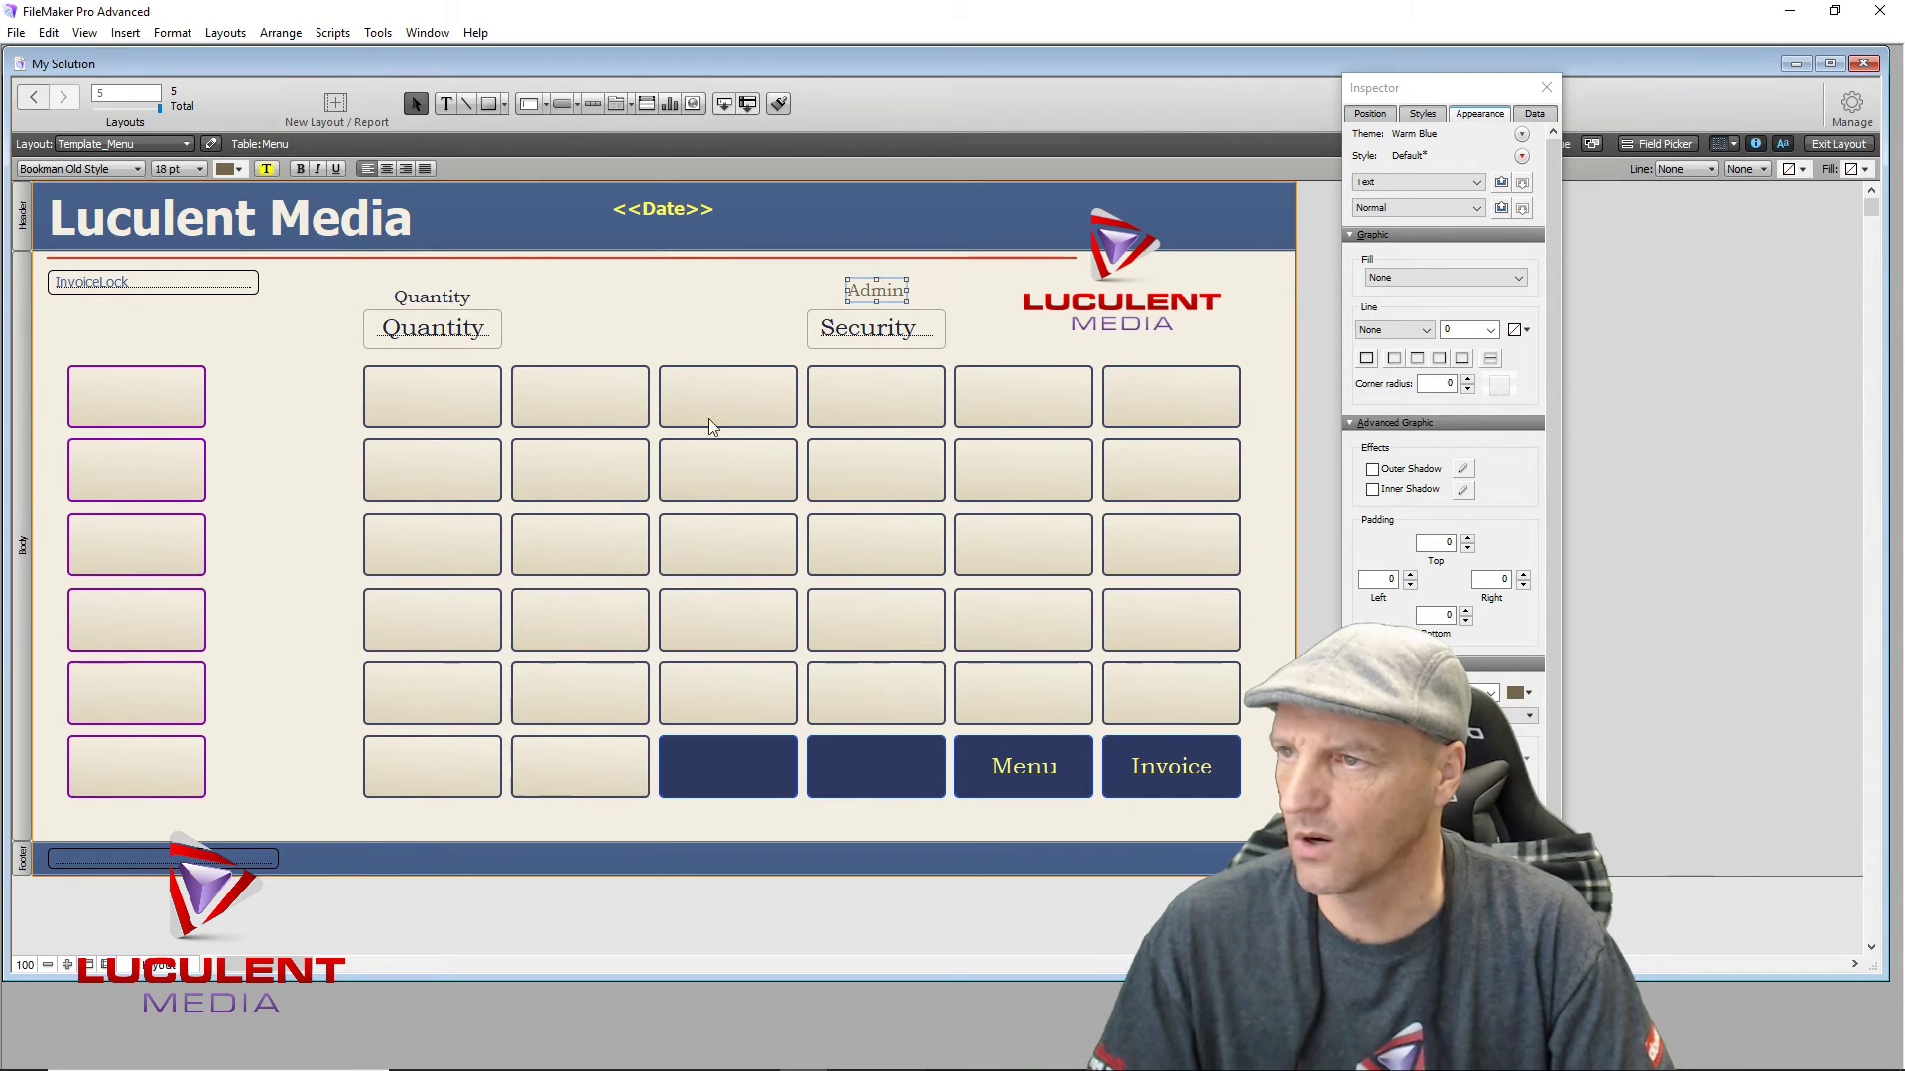
key("Down")
key("Down")
key("Down")
key("Down")
key("Down")
key("Down")
key("Down")
key("Down")
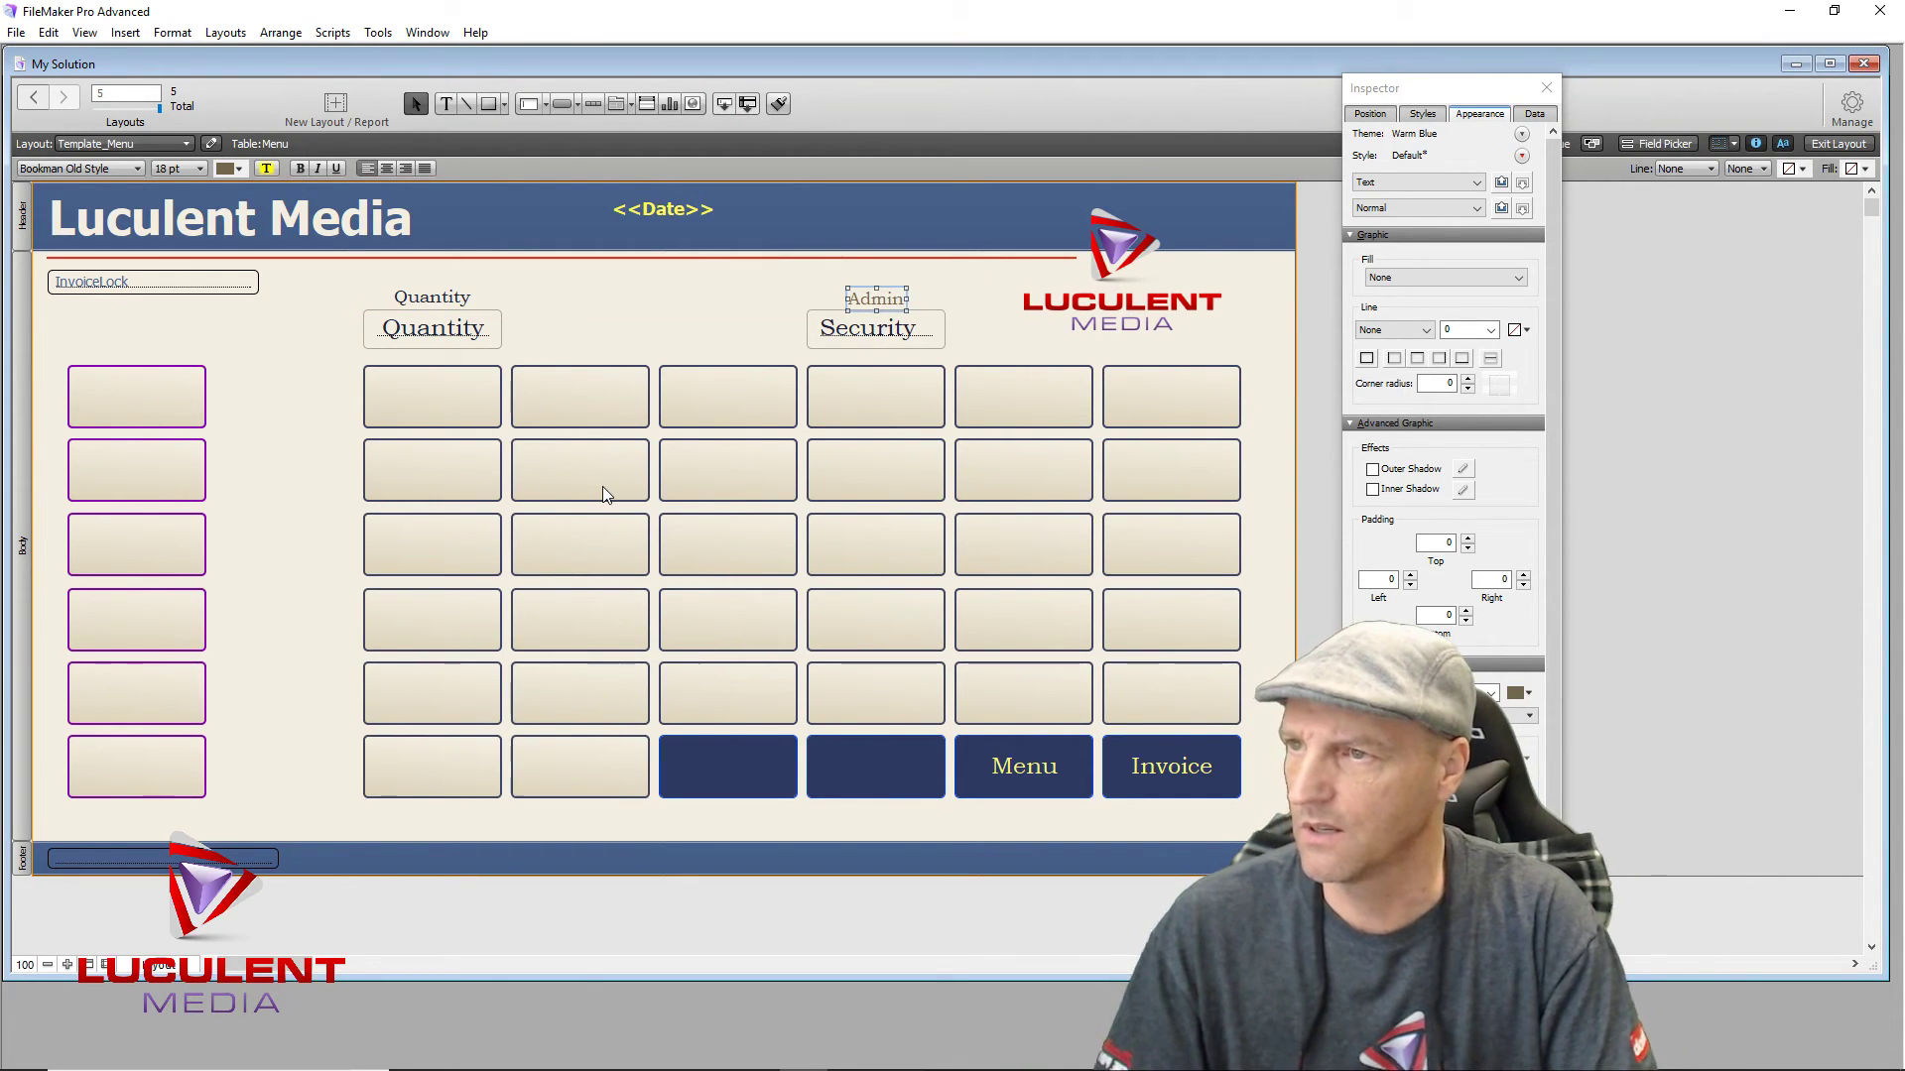
key("Up")
key("Up")
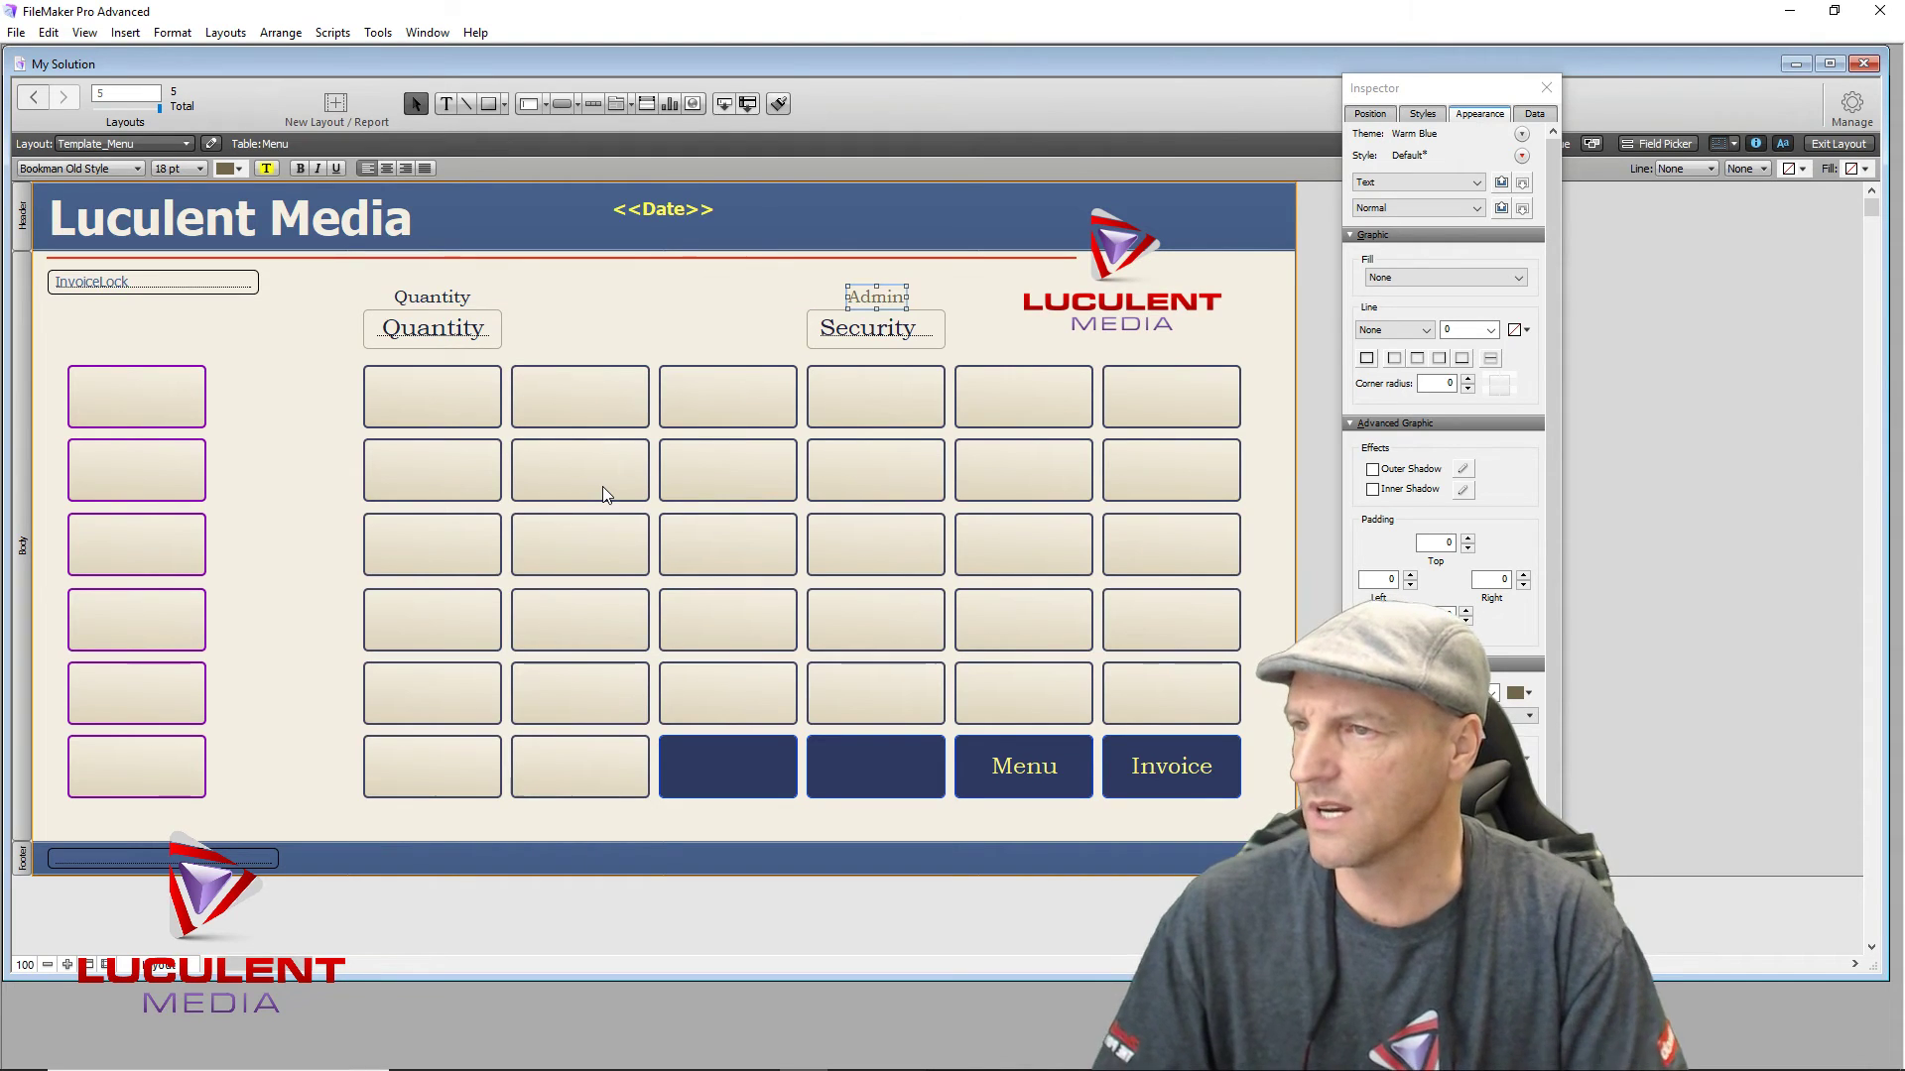
left_click(629, 325)
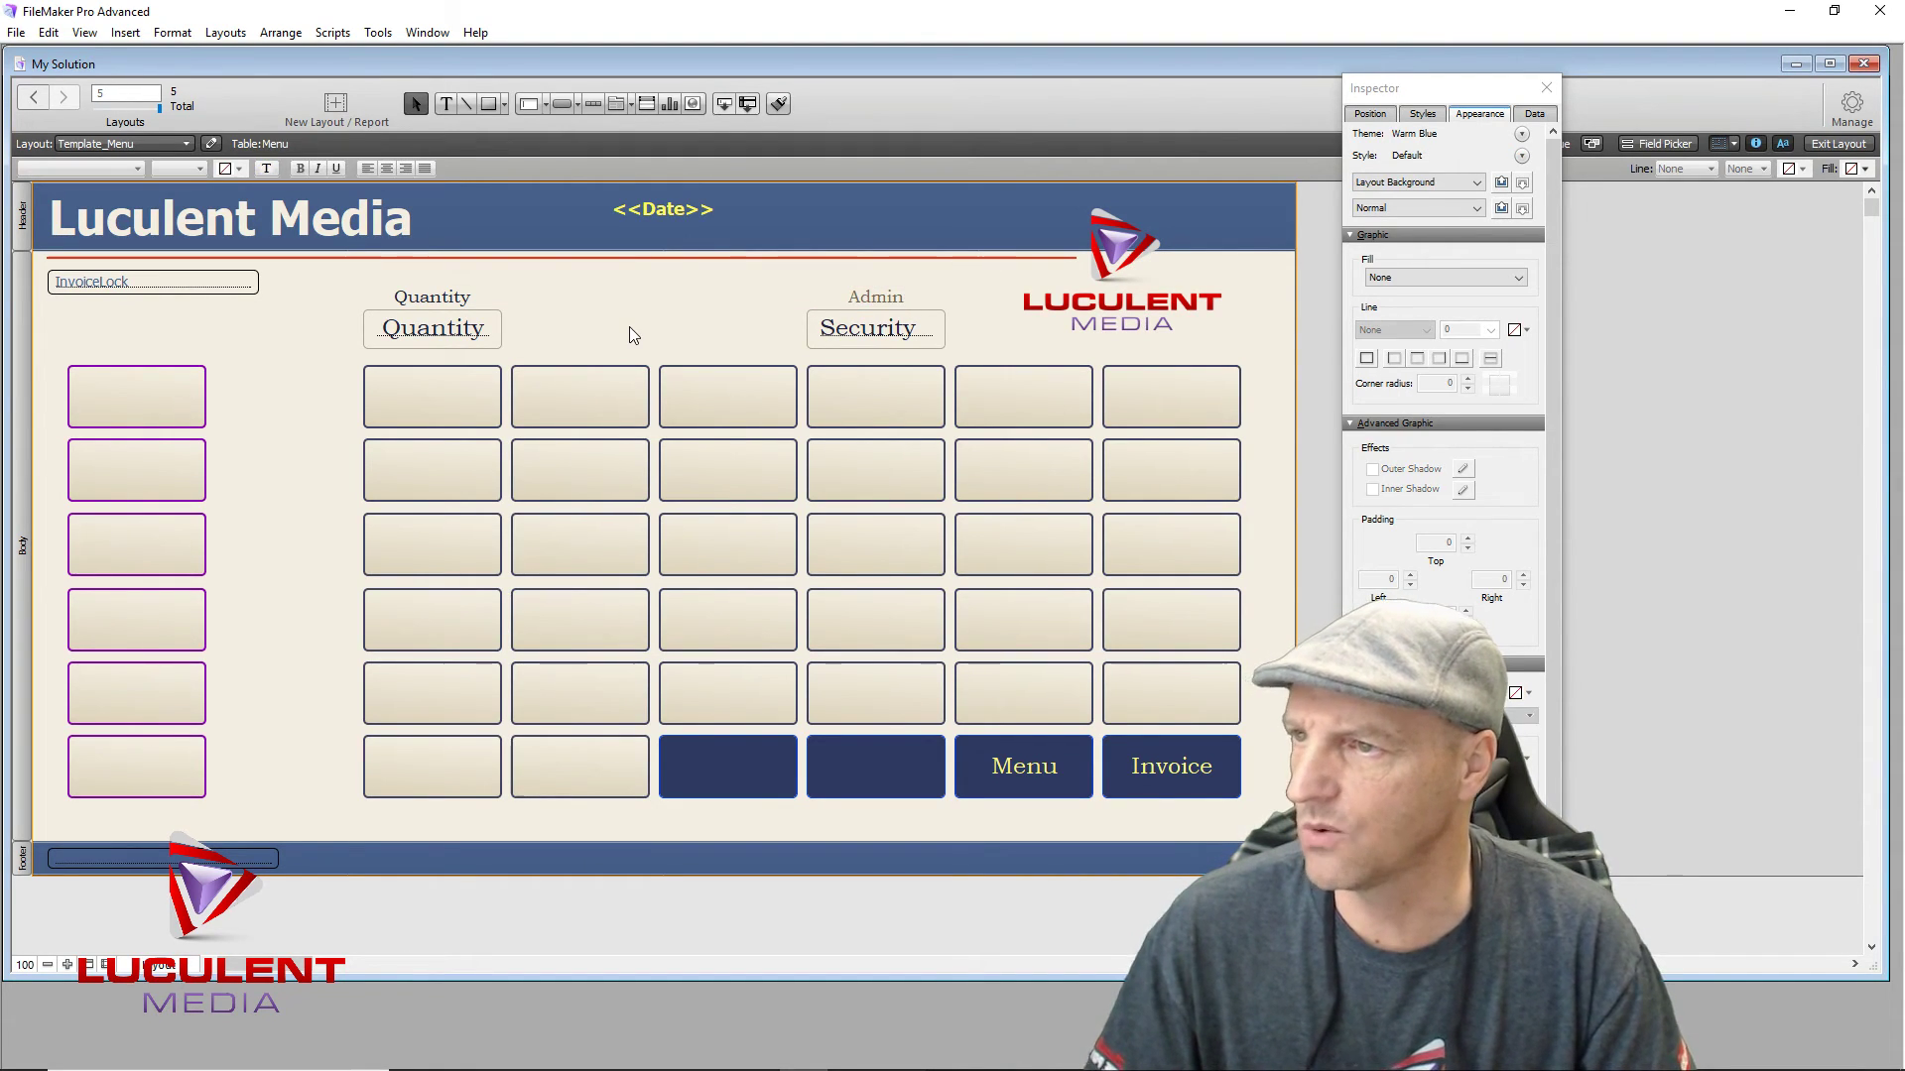
Step: Set the Admin label's text colour to dark navy to match the Quantity label
left_click(873, 296)
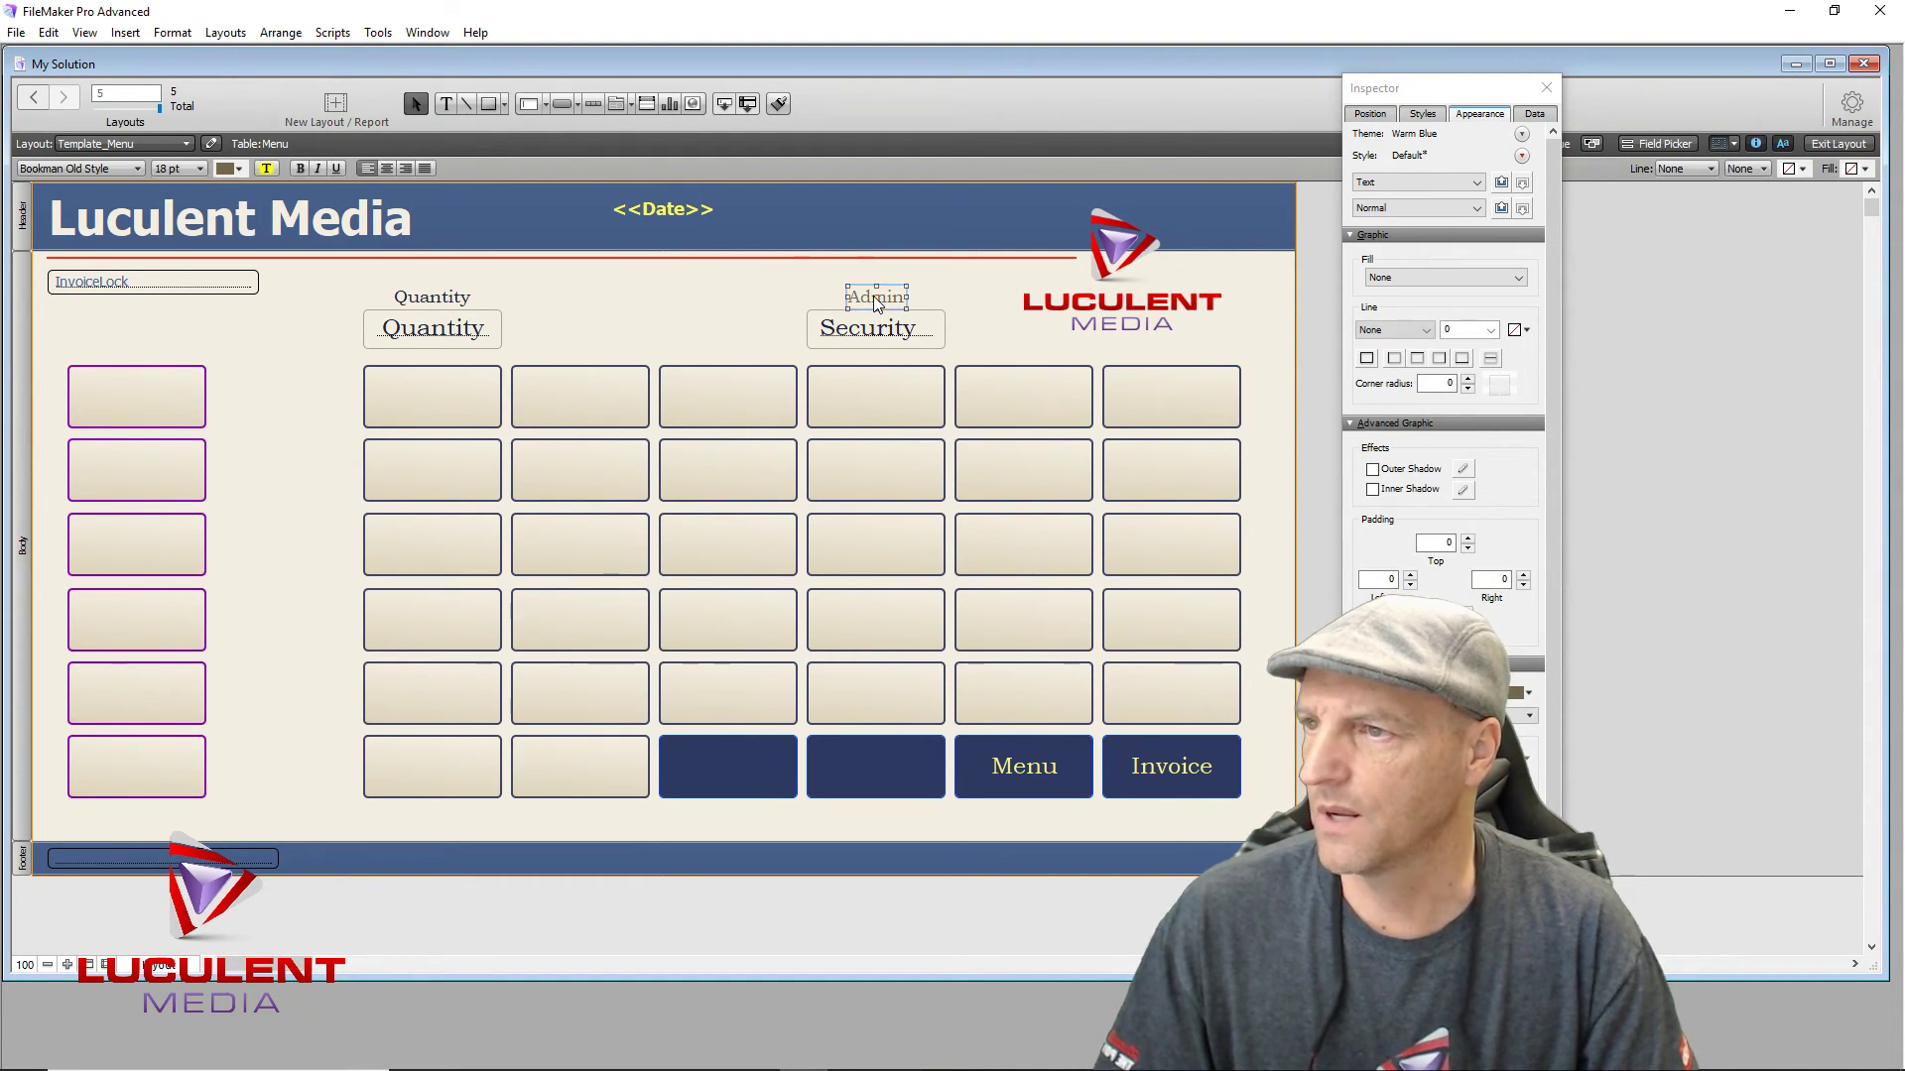
left_click(240, 169)
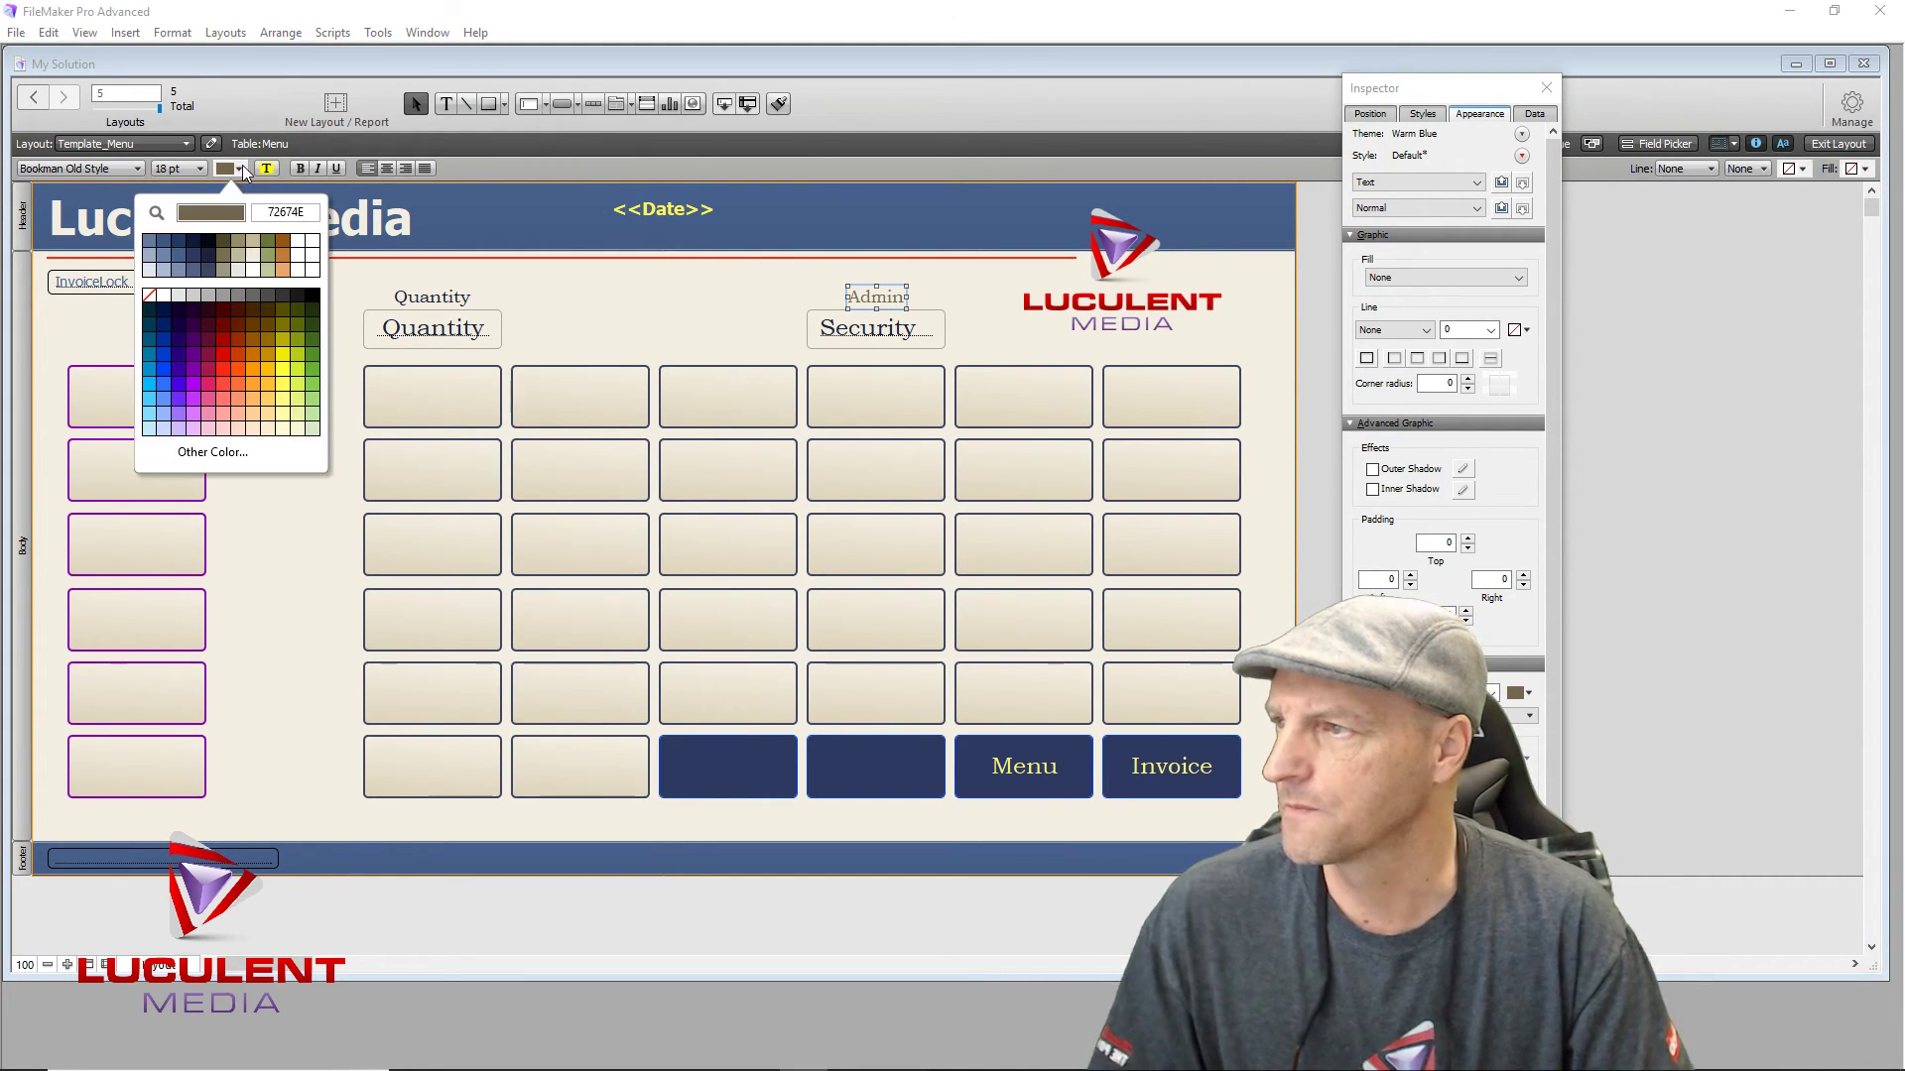
left_click(210, 252)
left_click(716, 308)
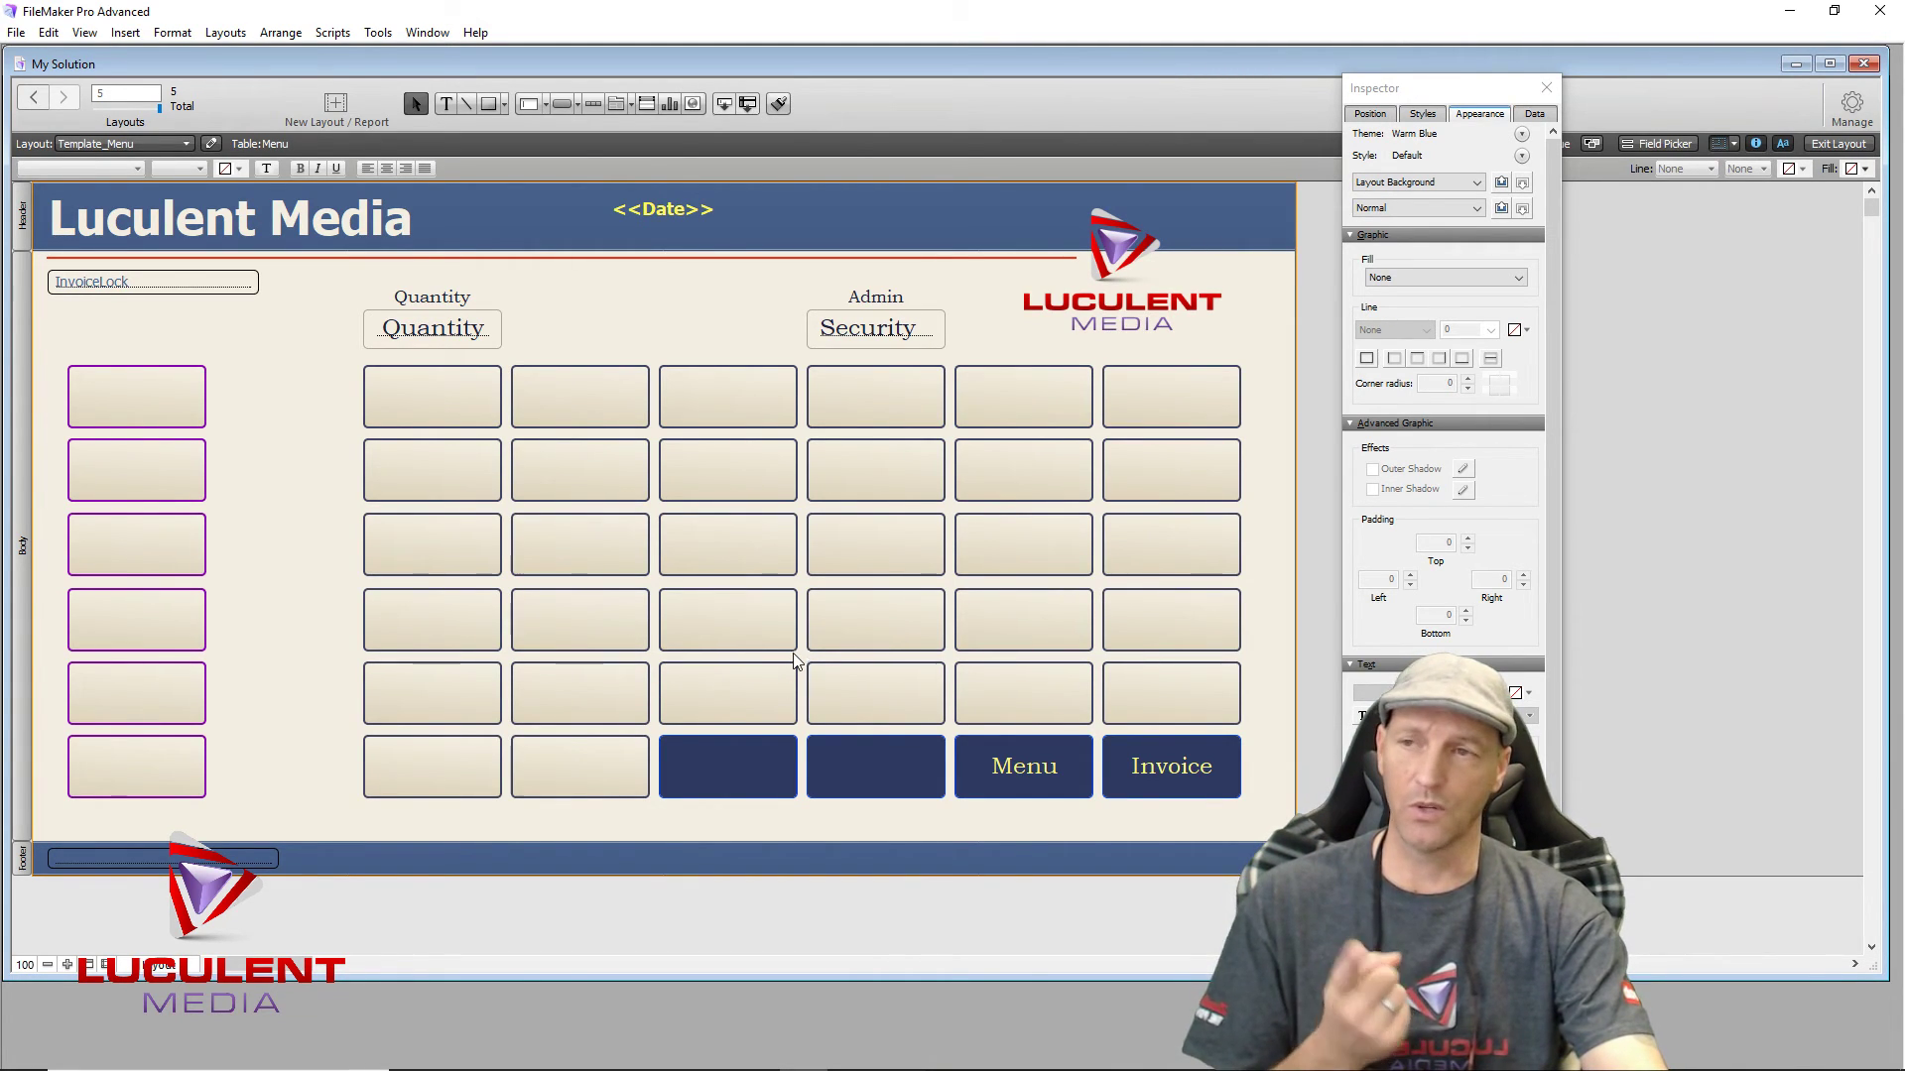
Step: Change the Admin label's text to "Administrator"
left_click(901, 303)
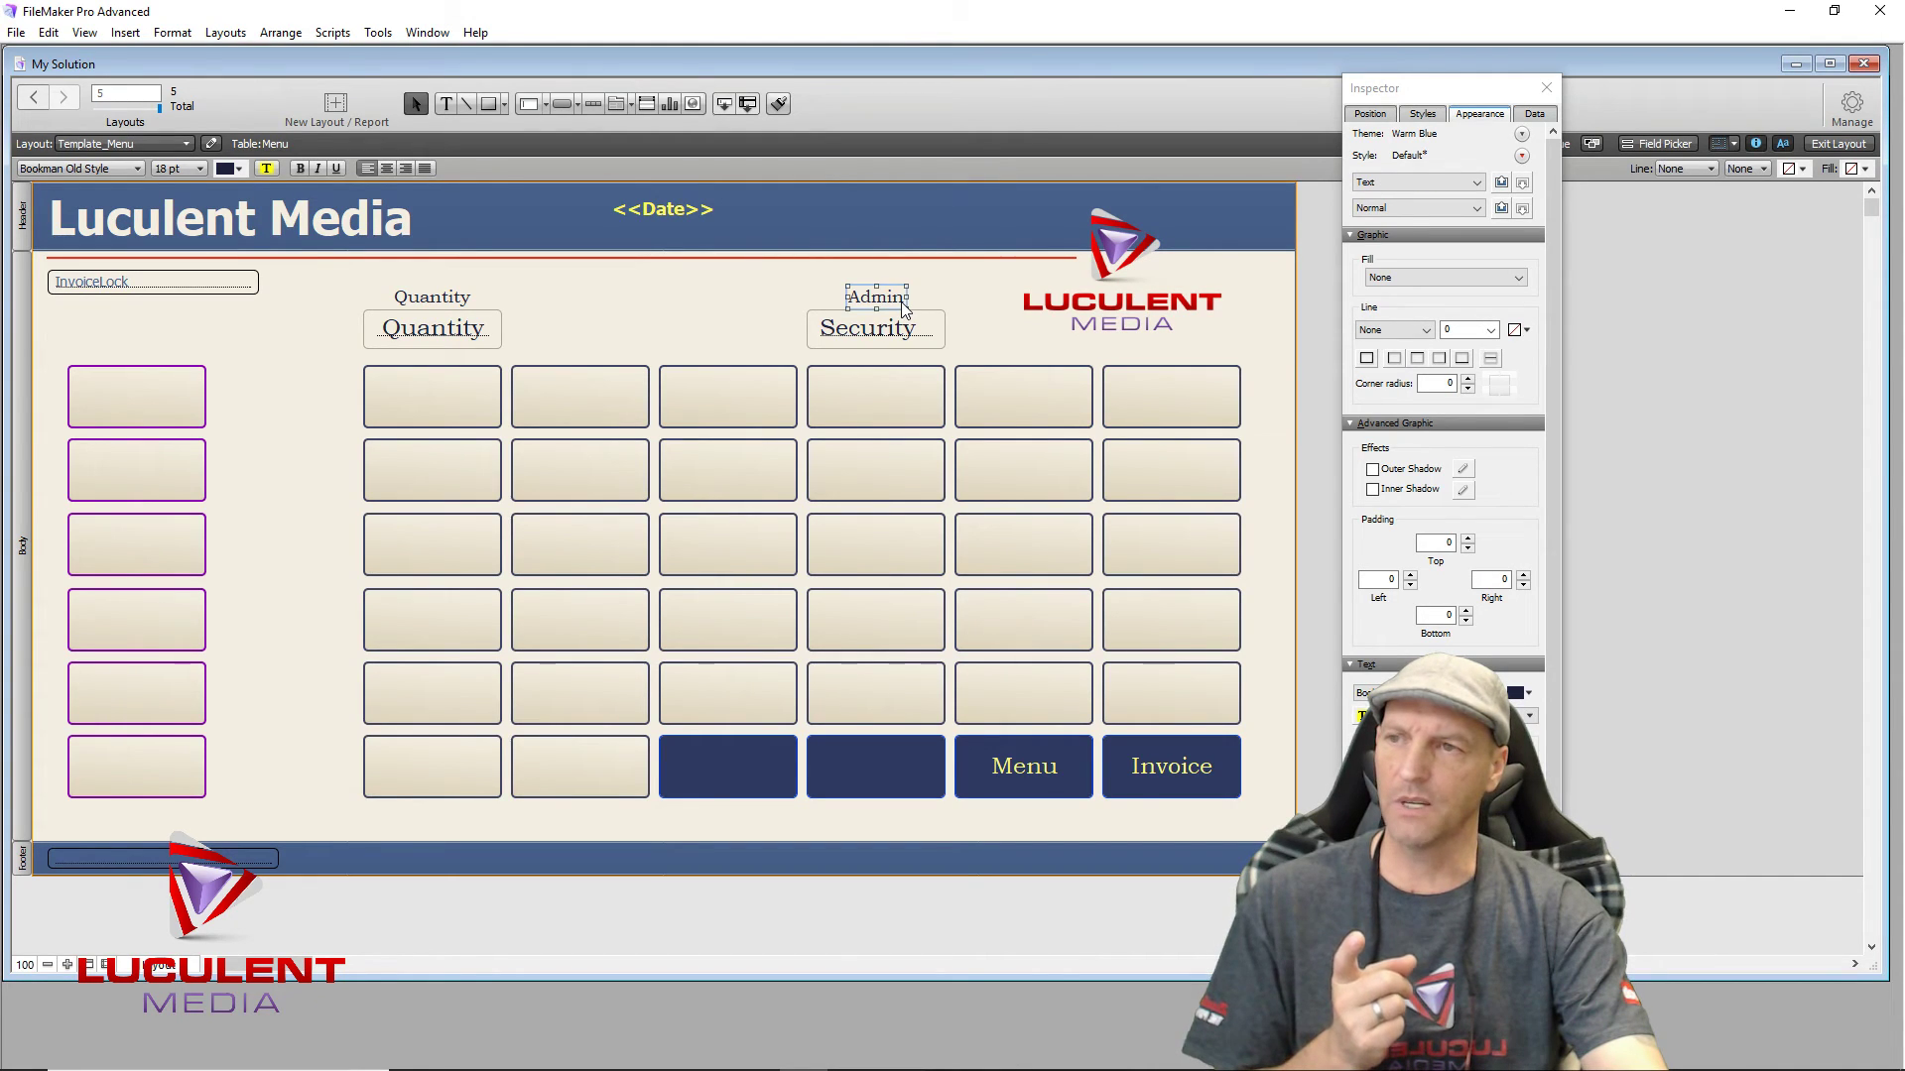
double_click(902, 303)
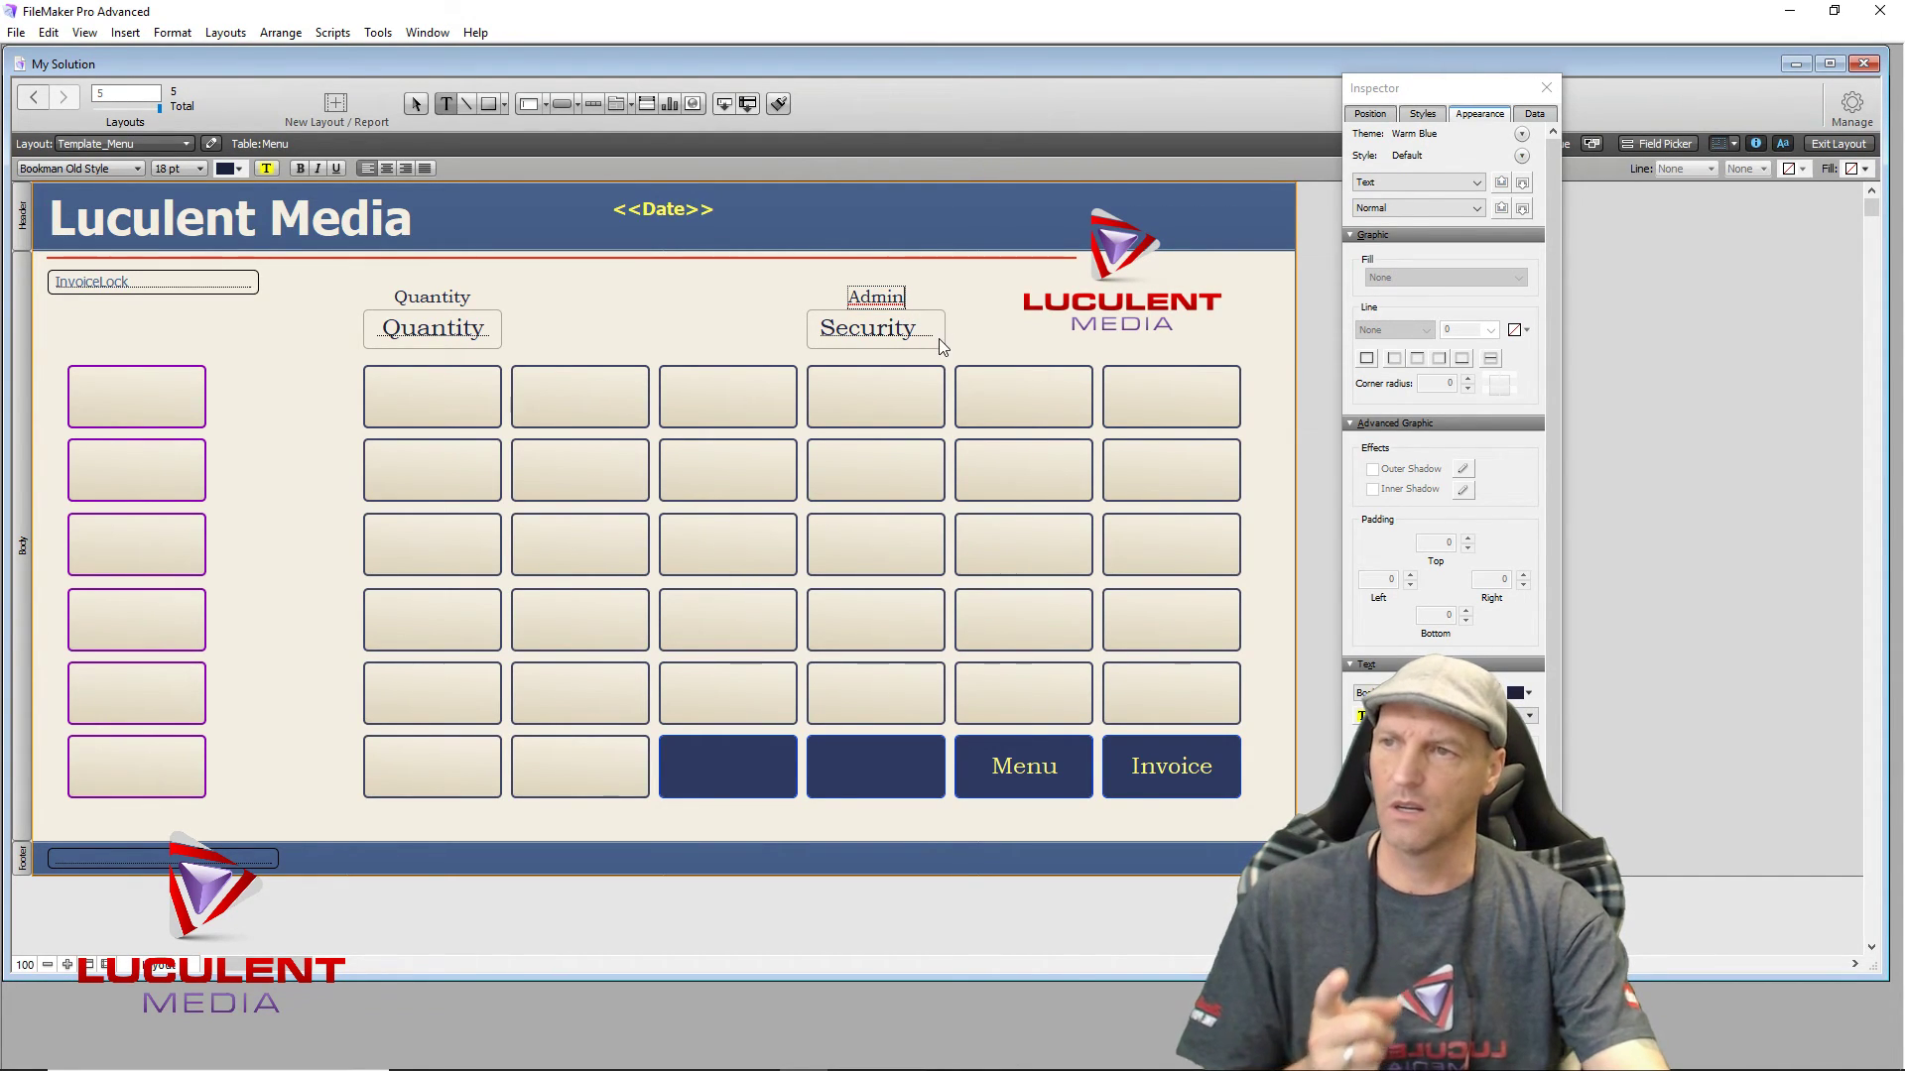
type("i")
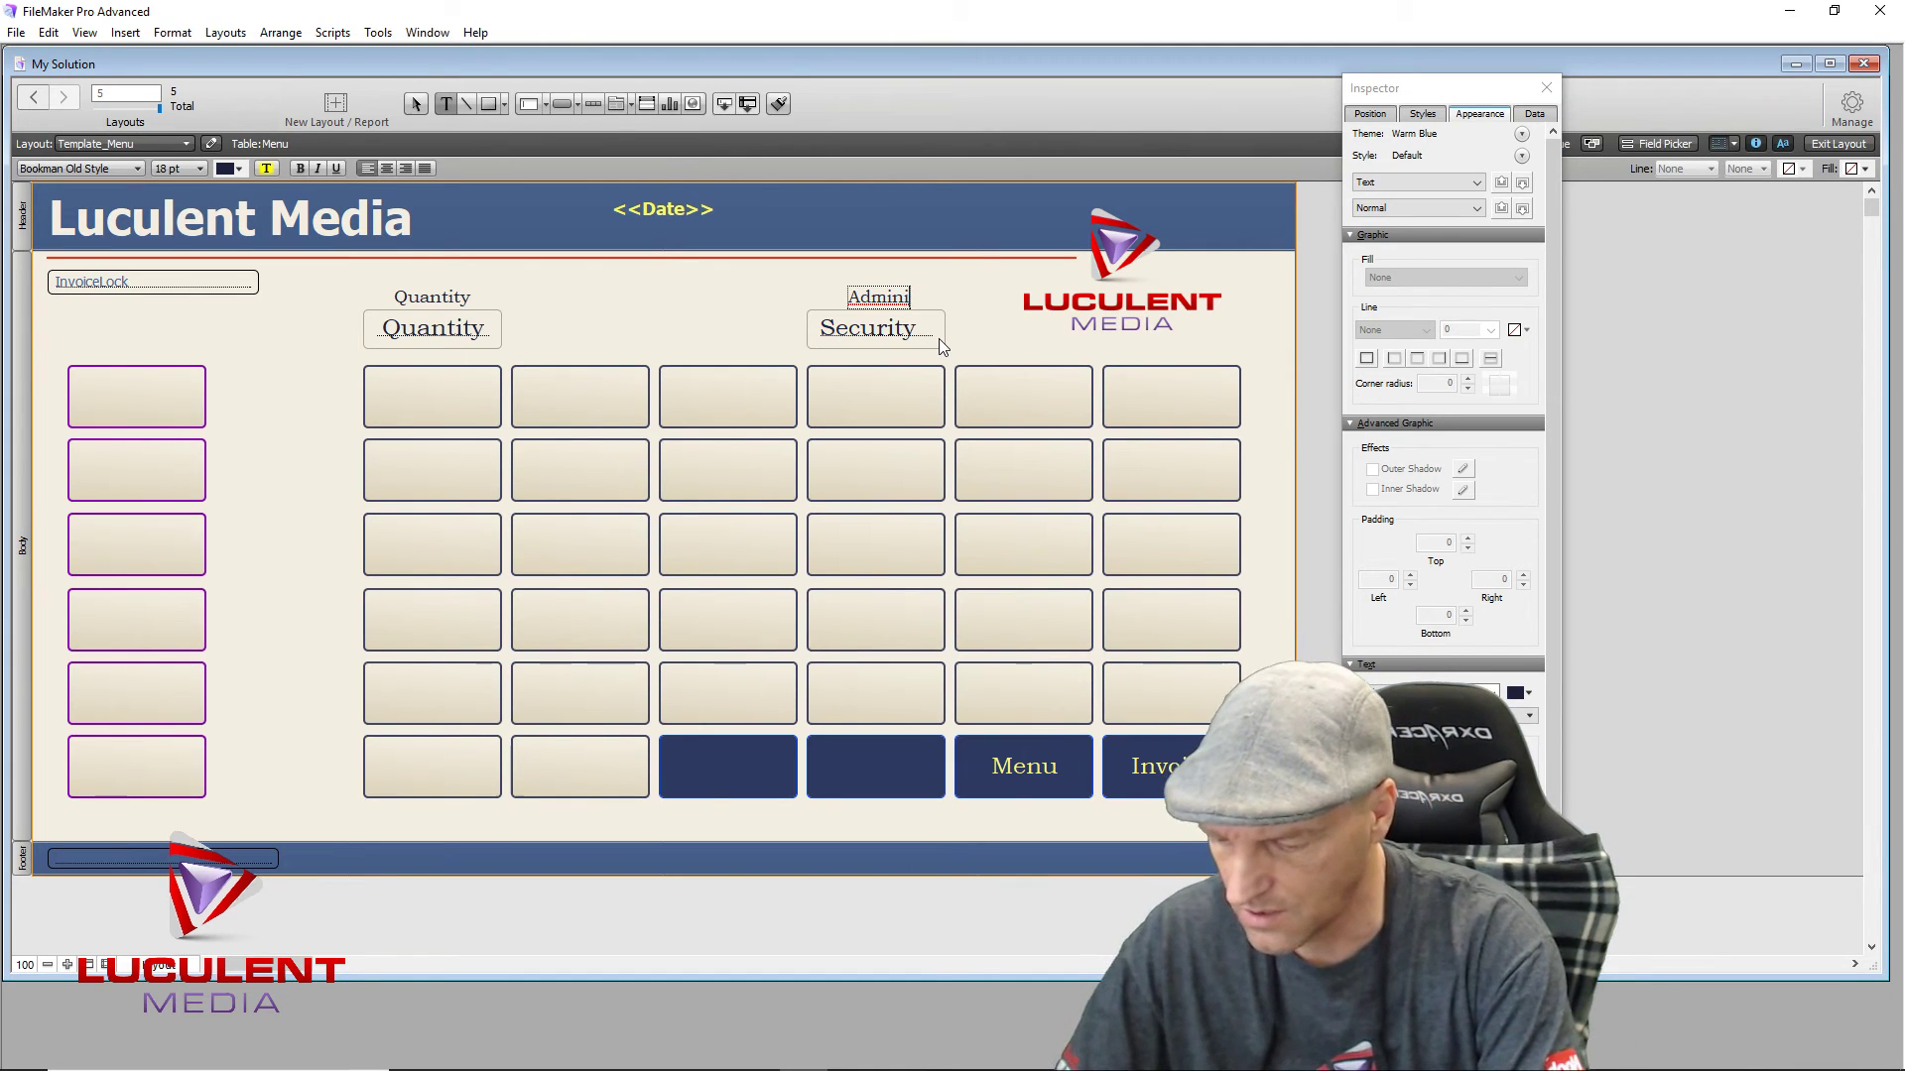
type("stratore")
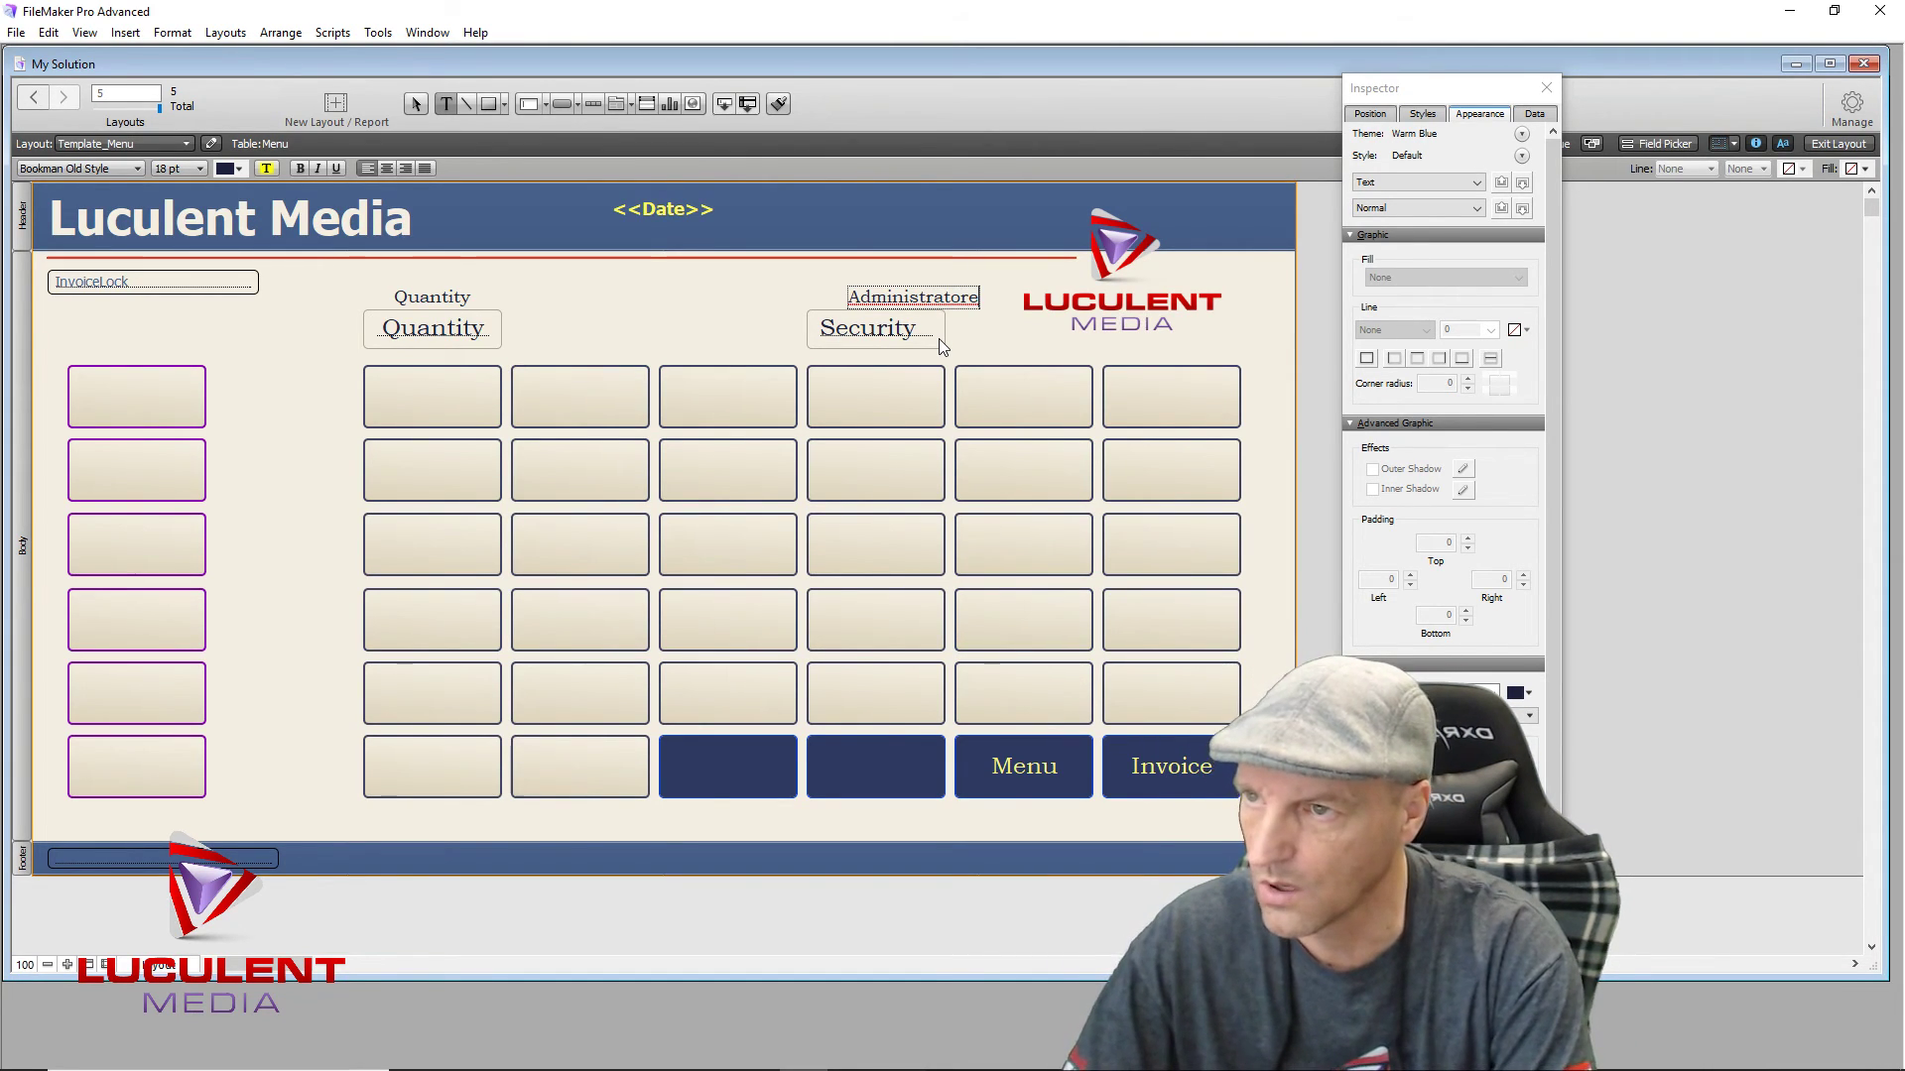
key("BackSpace")
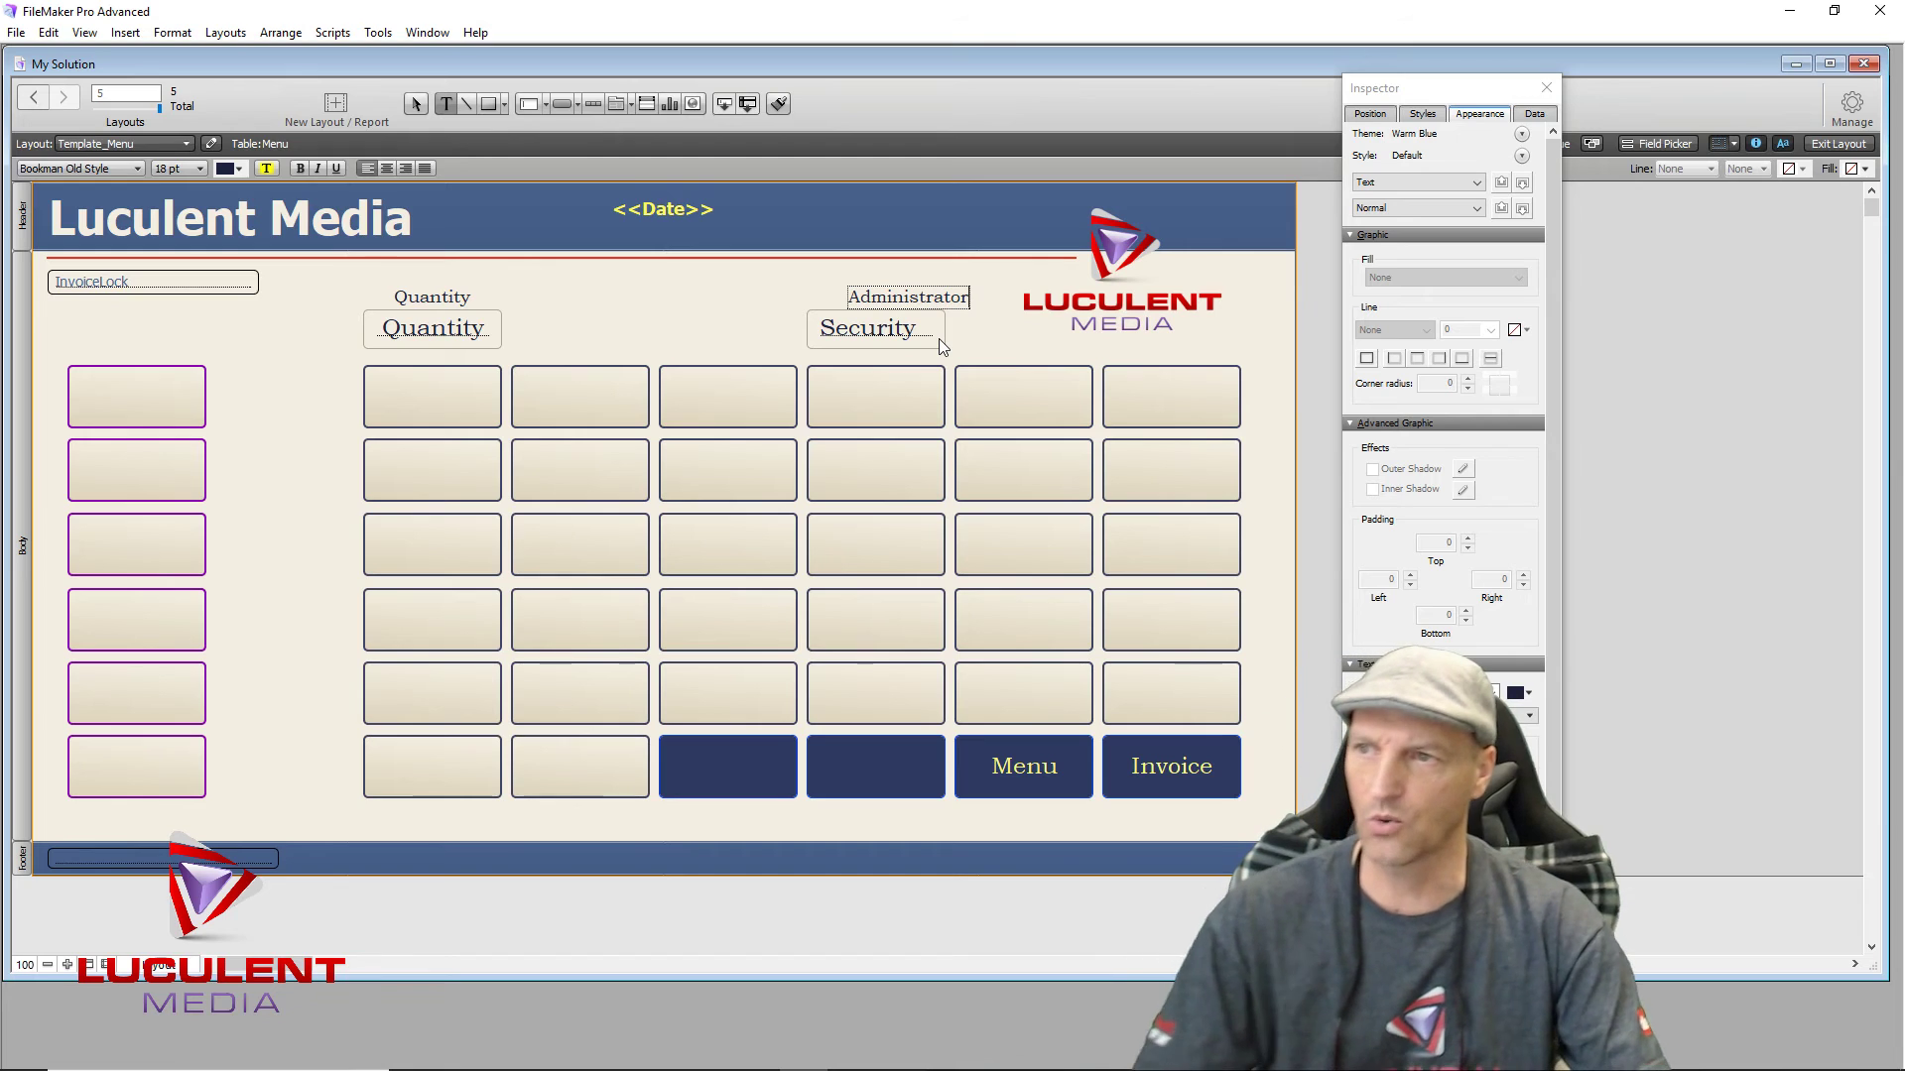
key("Escape")
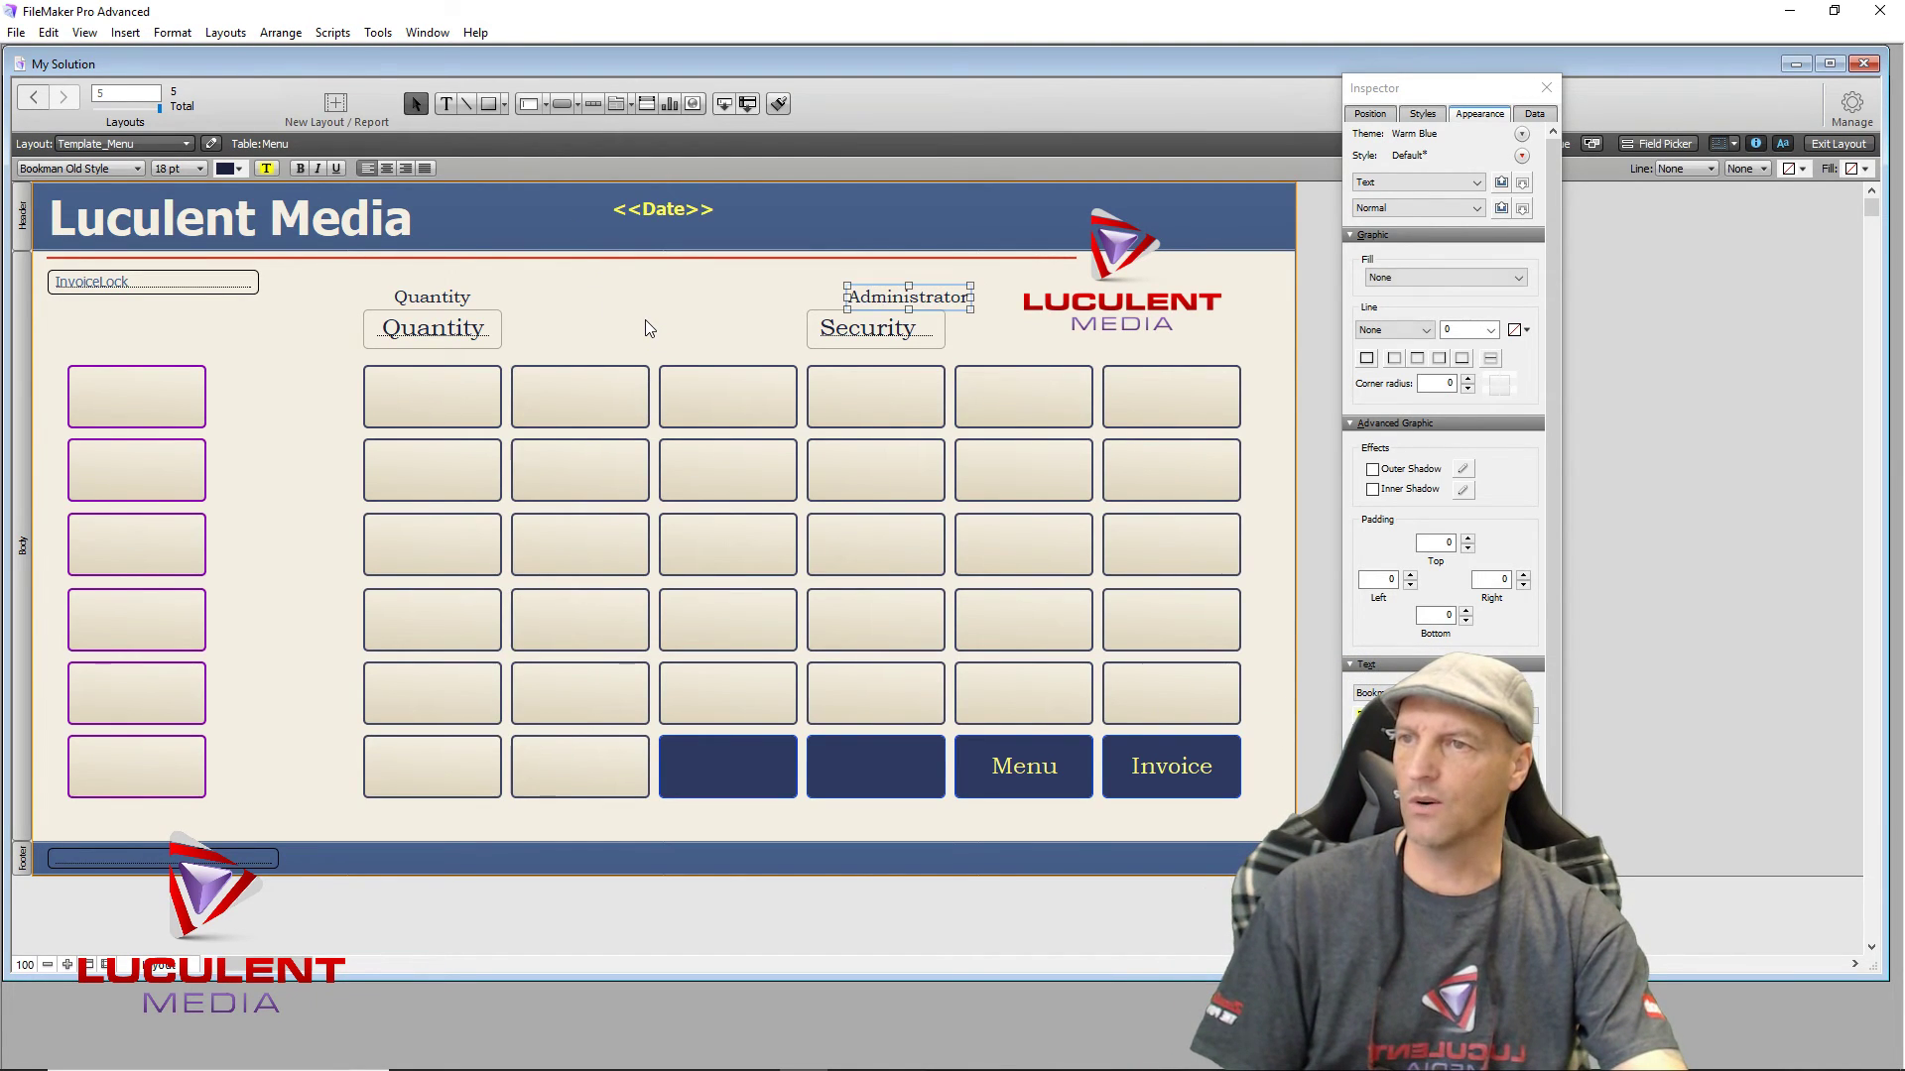
Step: Shift the Administrator label sideways until it is centred above the Security field
key("Left")
key("Left")
key("Left")
key("Left")
key("Left")
key("Left")
key("Left")
key("Left")
key("Left")
key("Left")
key("Left")
key("Left")
key("Left")
key("Left")
key("Left")
key("Left")
key("Left")
key("Left")
key("Left")
key("Left")
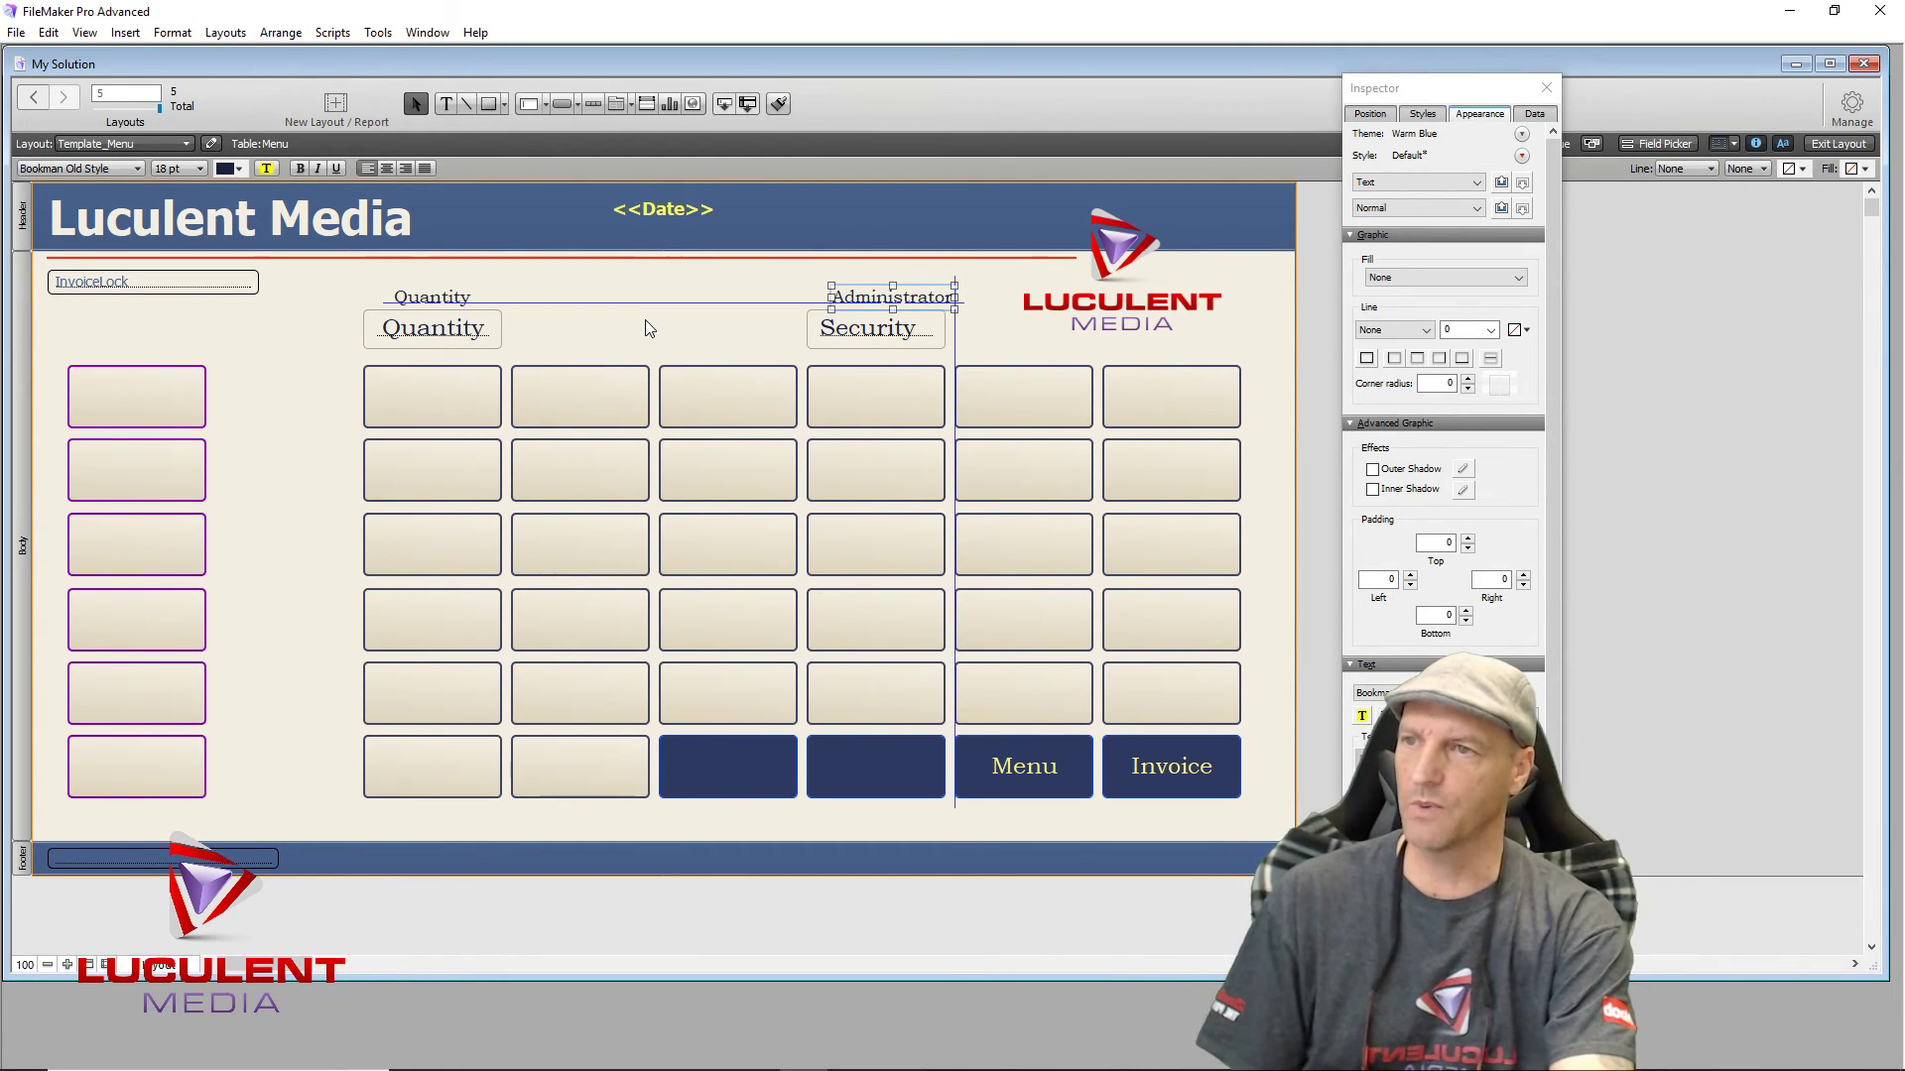
key("Left")
key("Left")
key("Left")
key("Left")
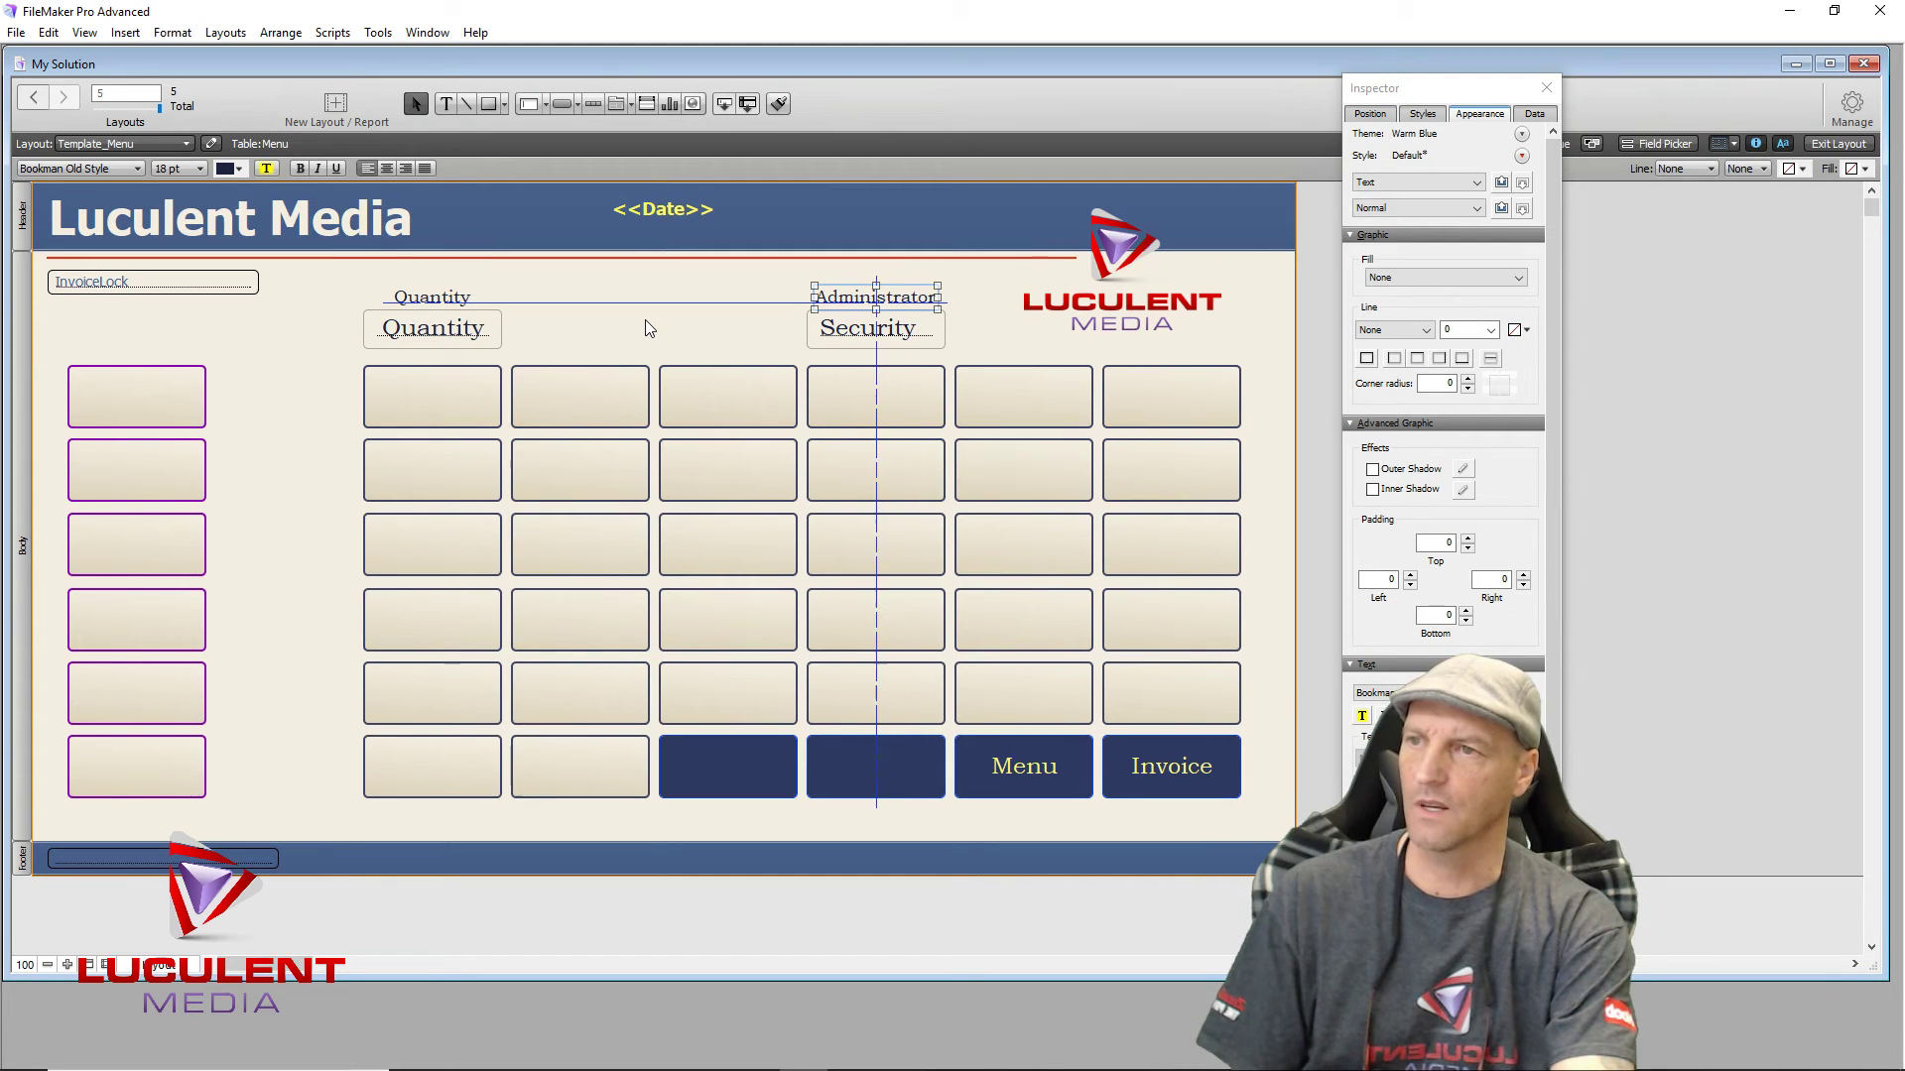
left_click(617, 309)
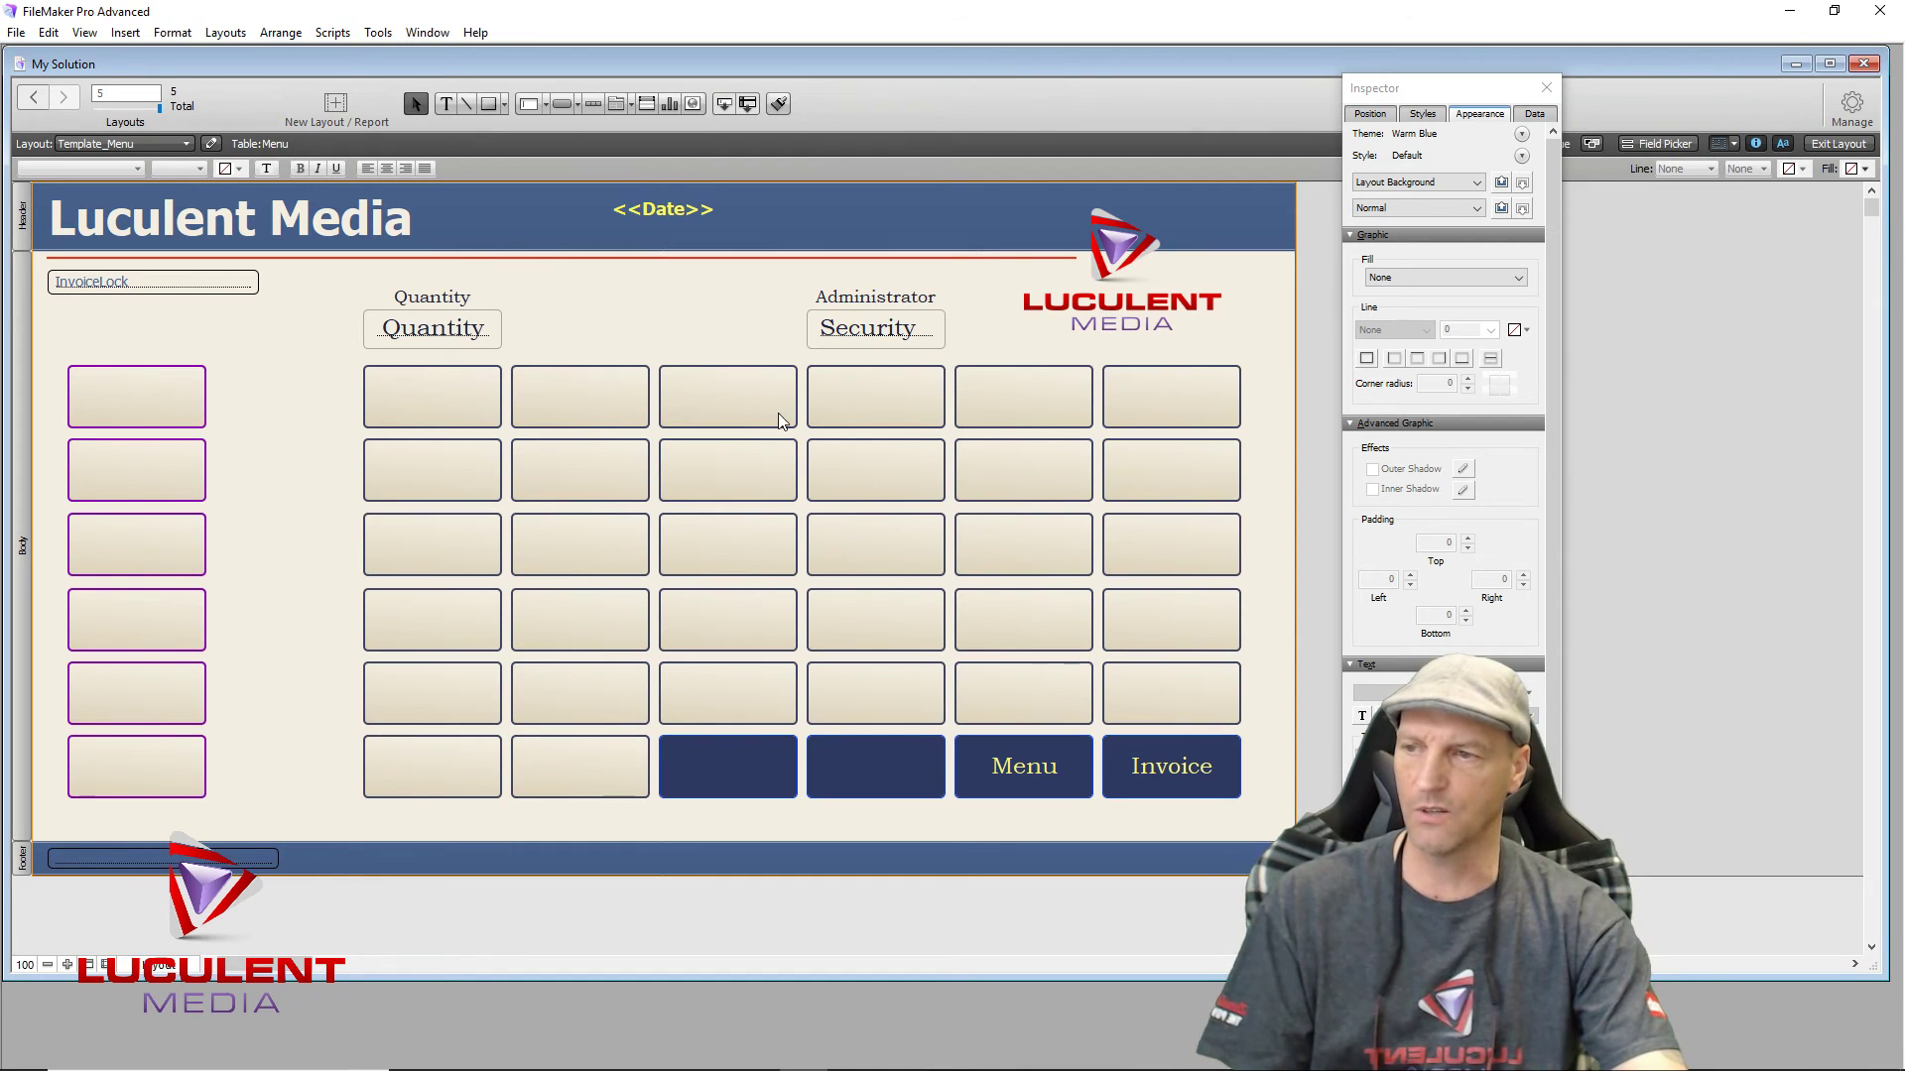
Step: Label the main grid's bottom-row third-column button "Exit" in Bookman Old Style, 24 pt, light yellow
double_click(748, 775)
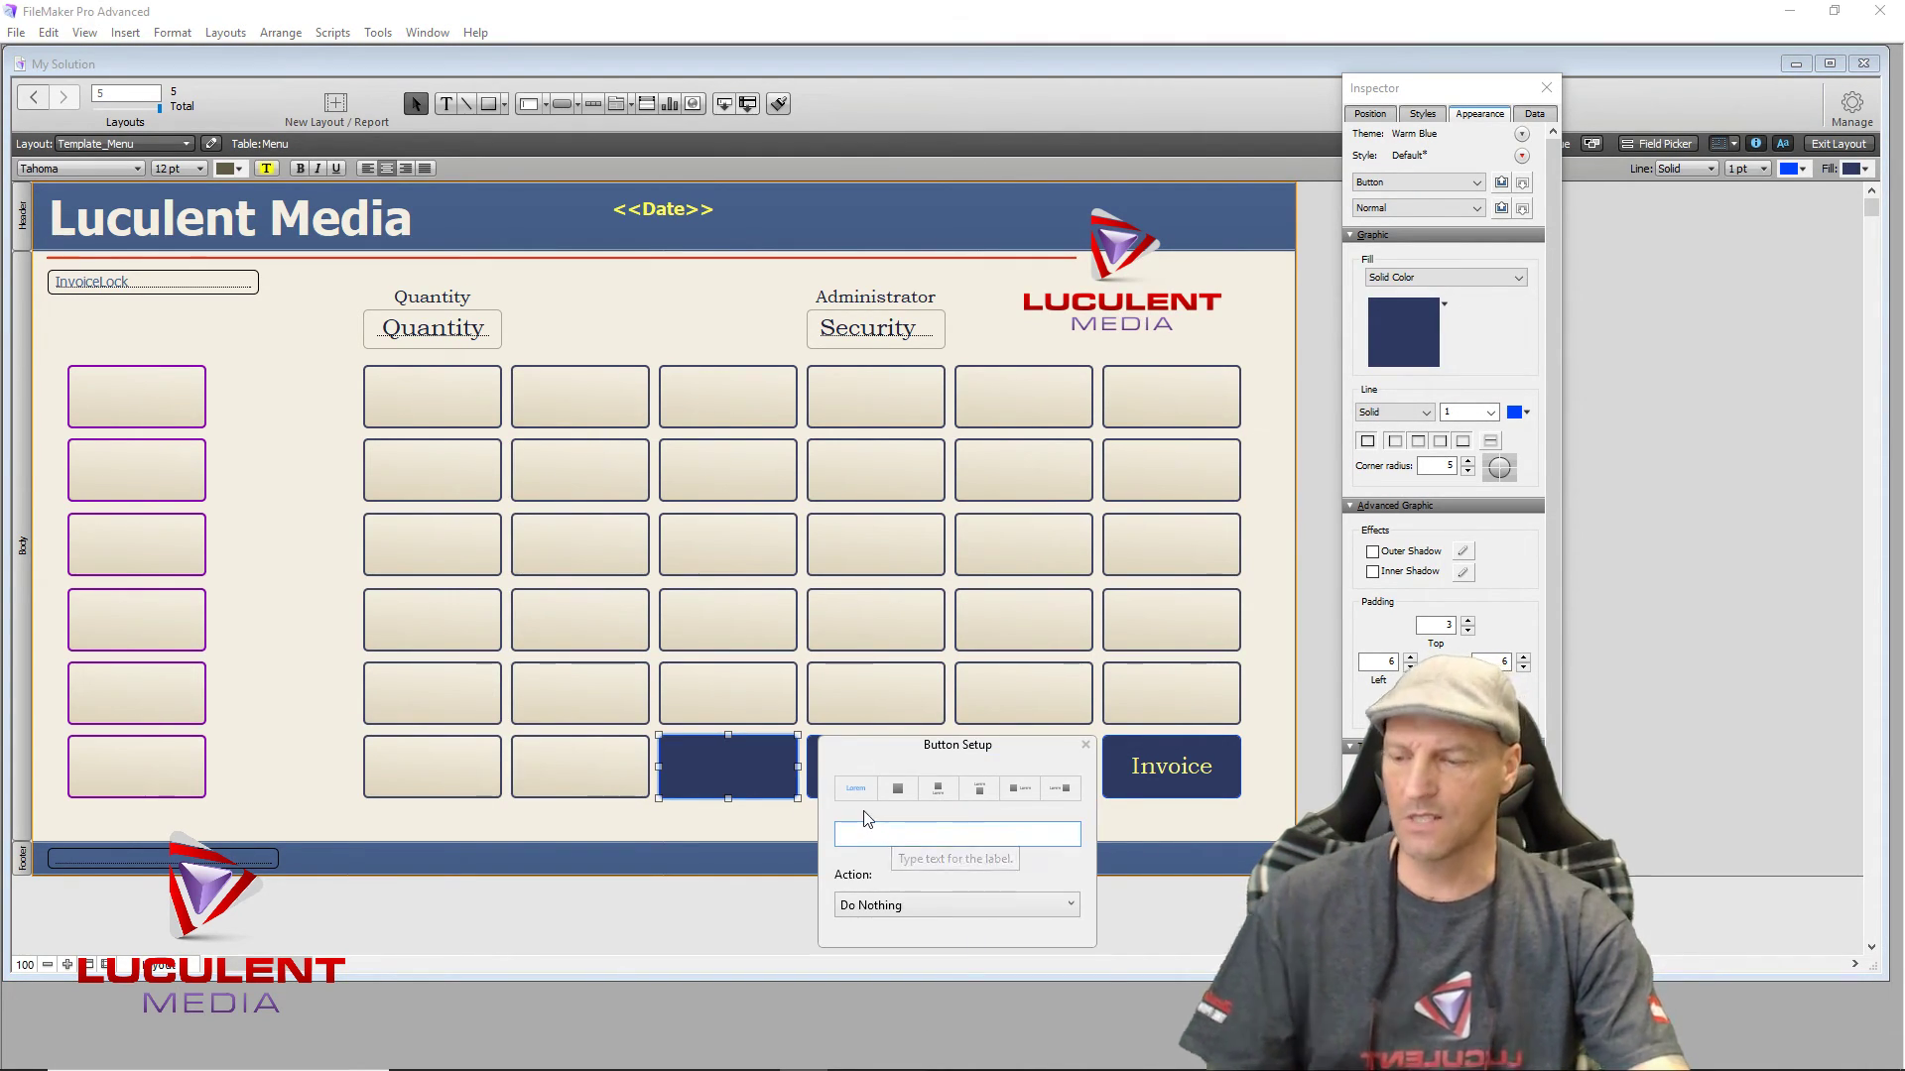
type("Exit")
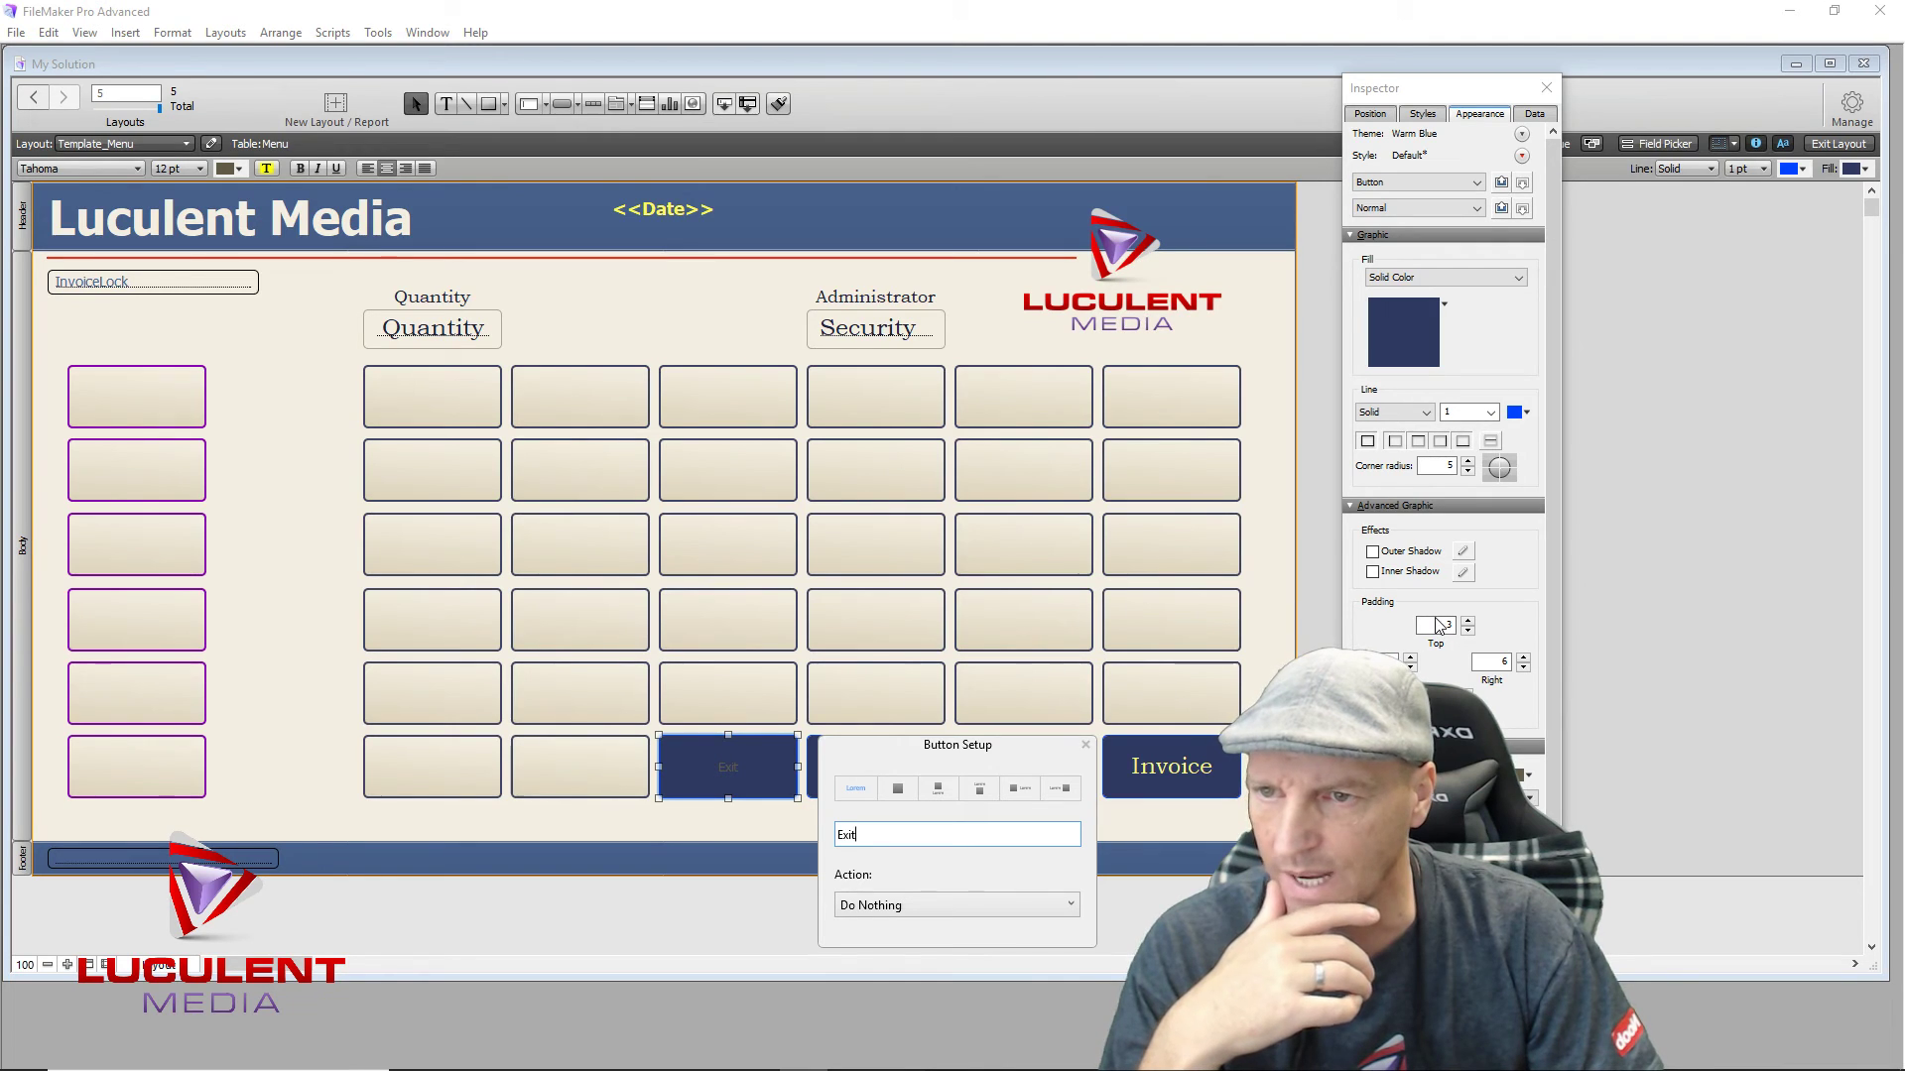
left_click(1429, 773)
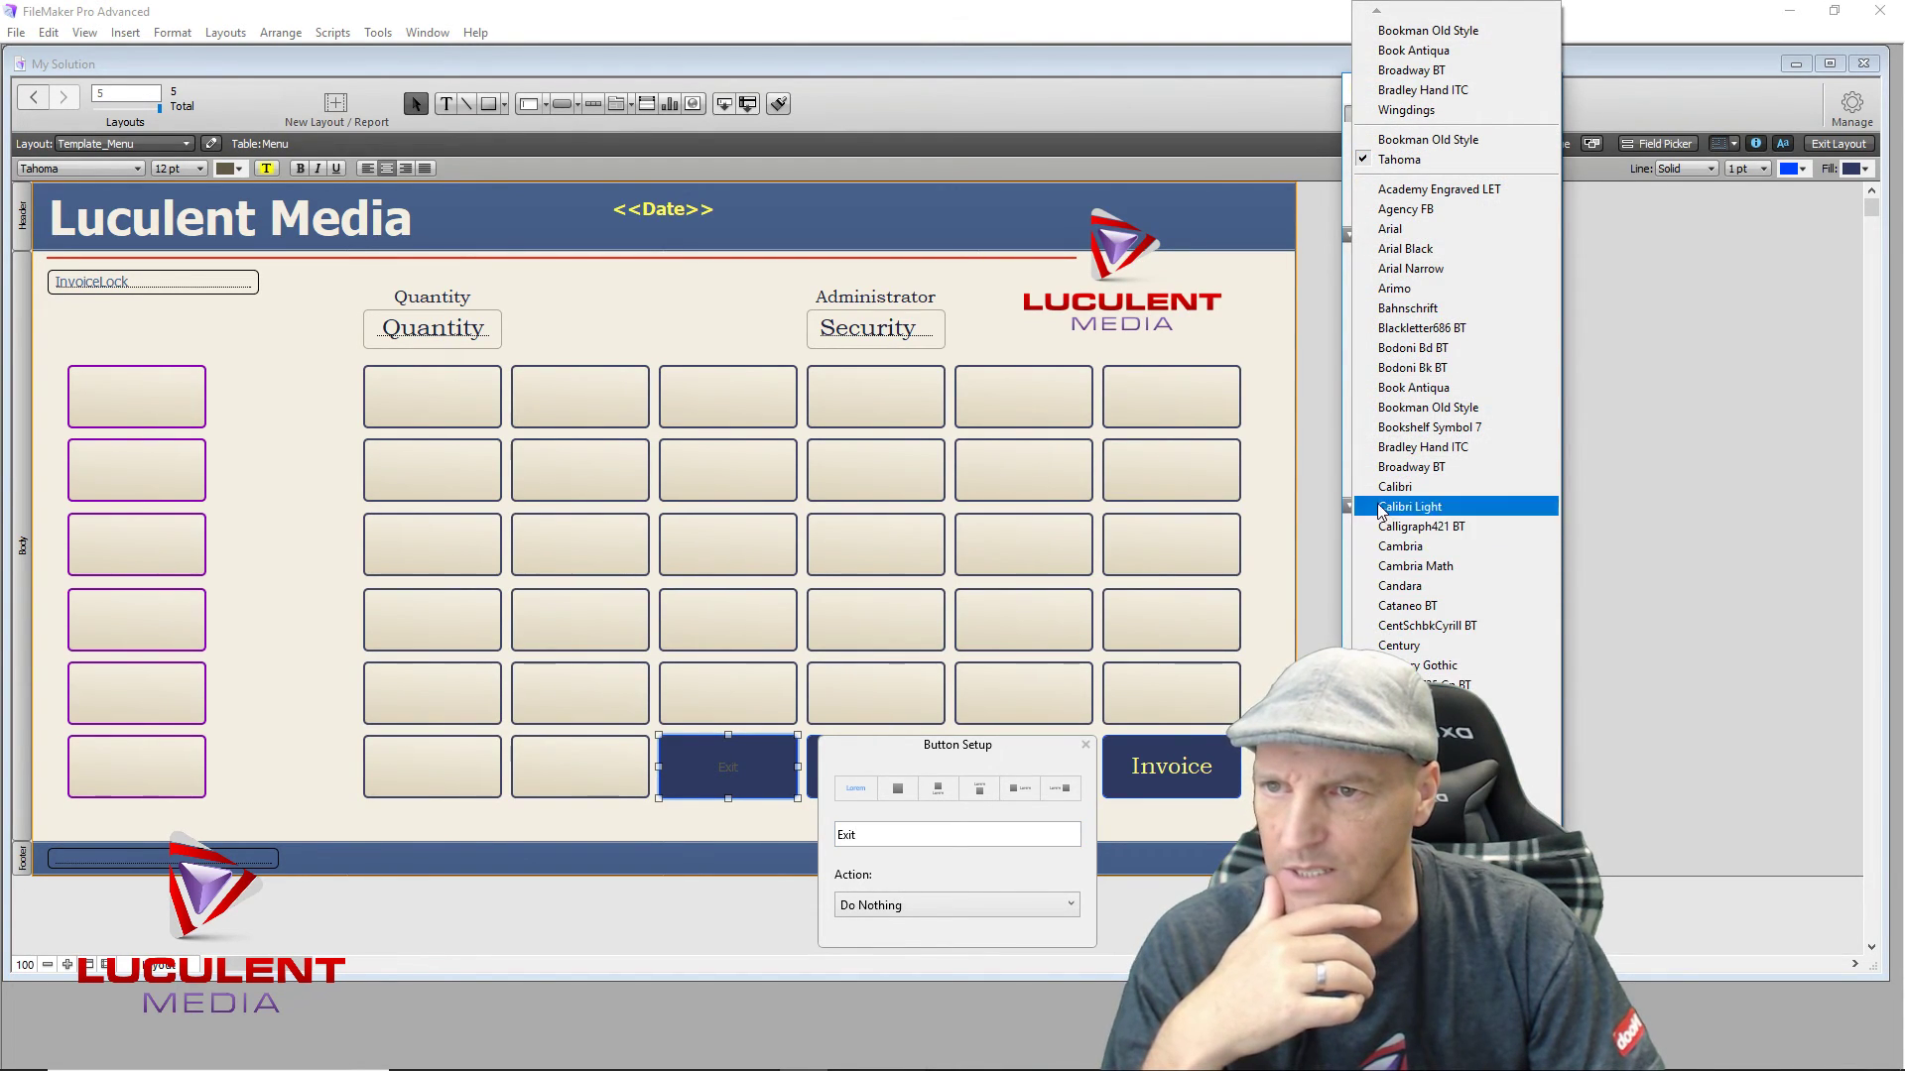
left_click(1425, 407)
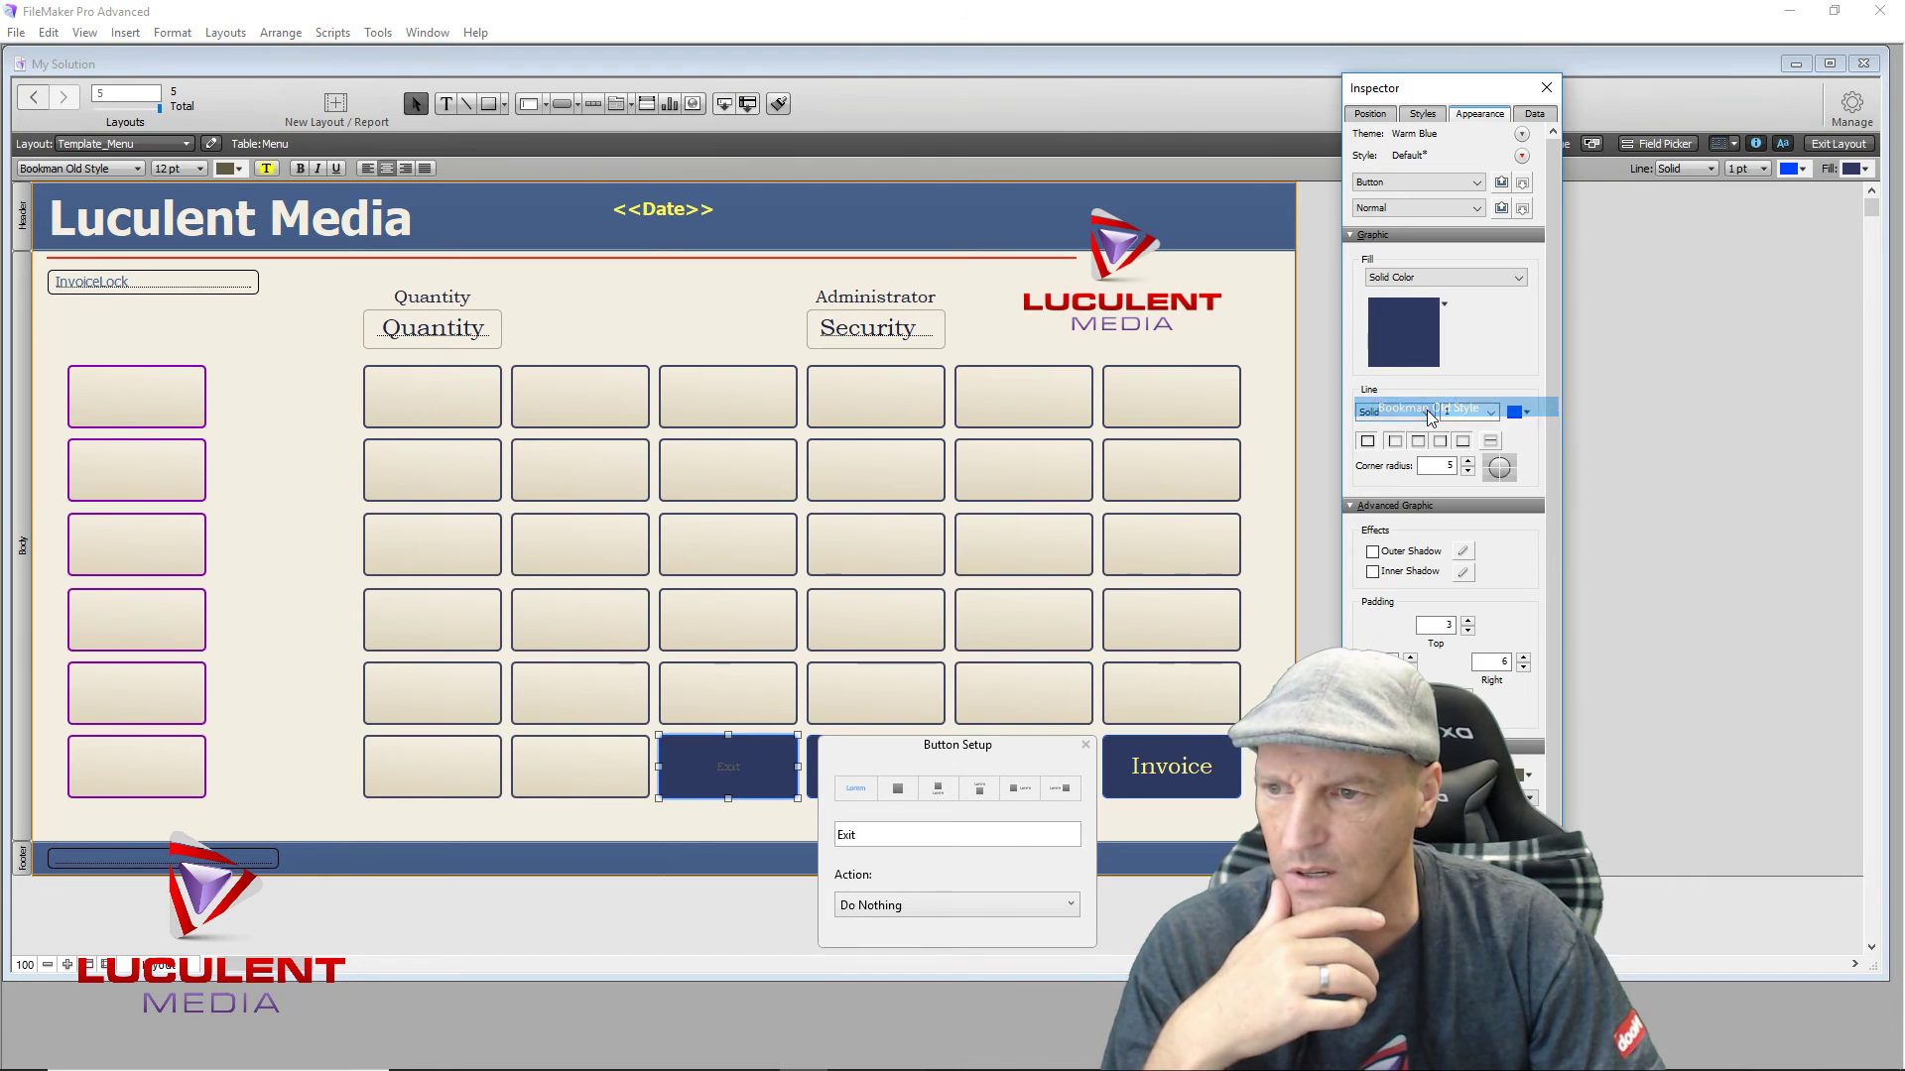
left_click(1433, 759)
left_click(1522, 778)
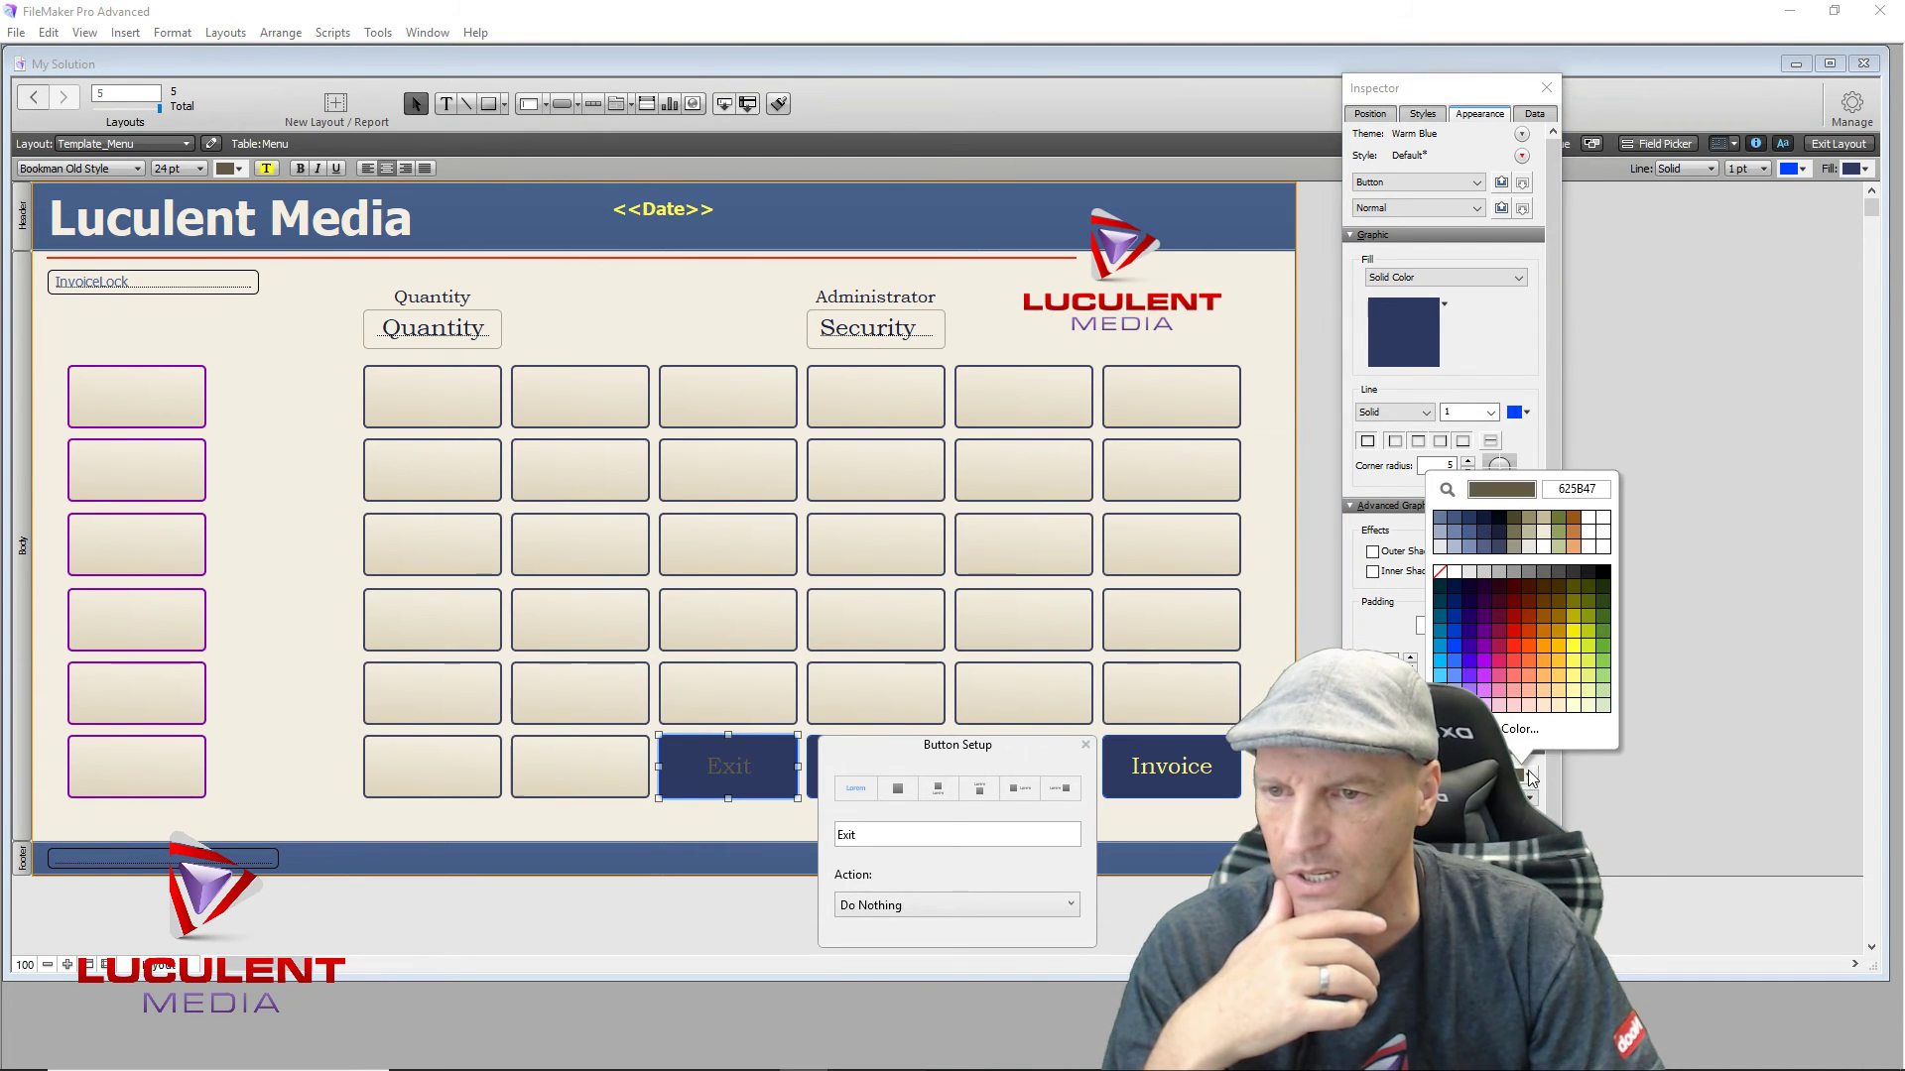
left_click(1577, 677)
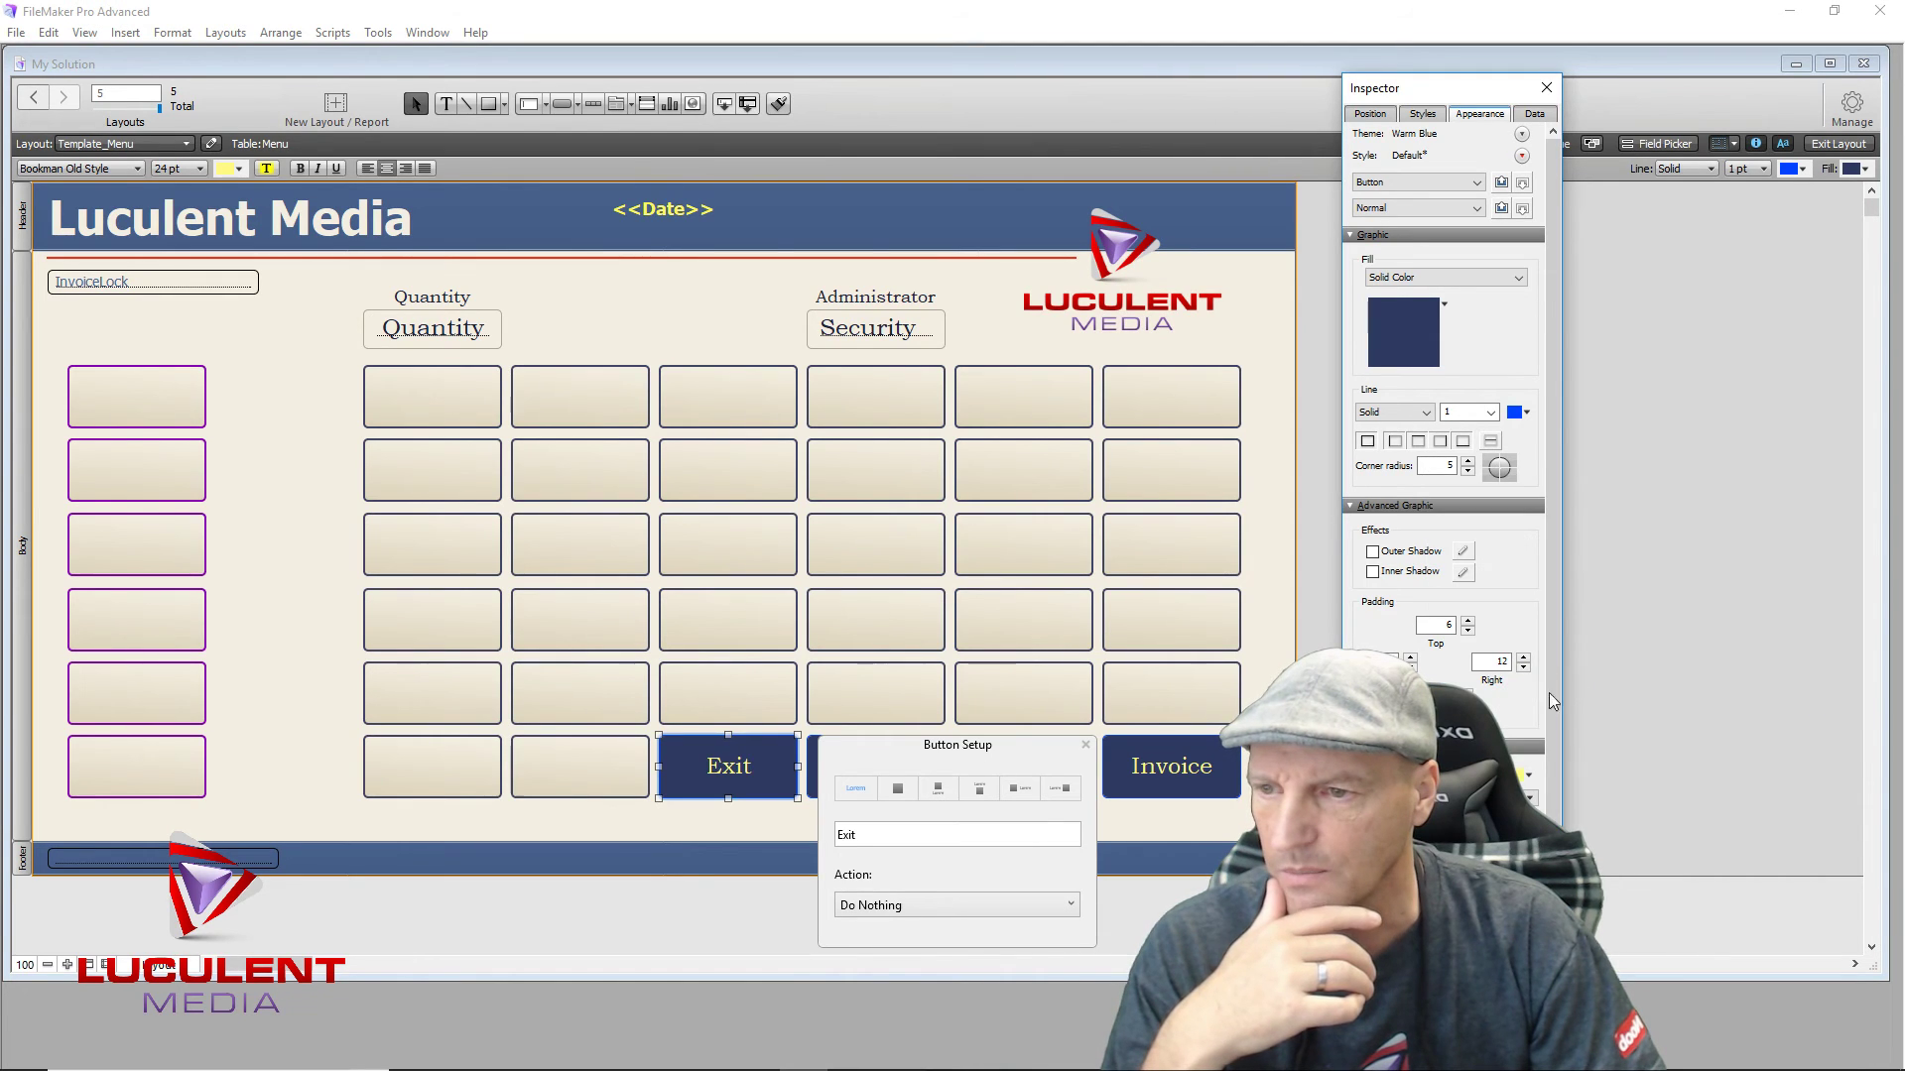
left_click(313, 714)
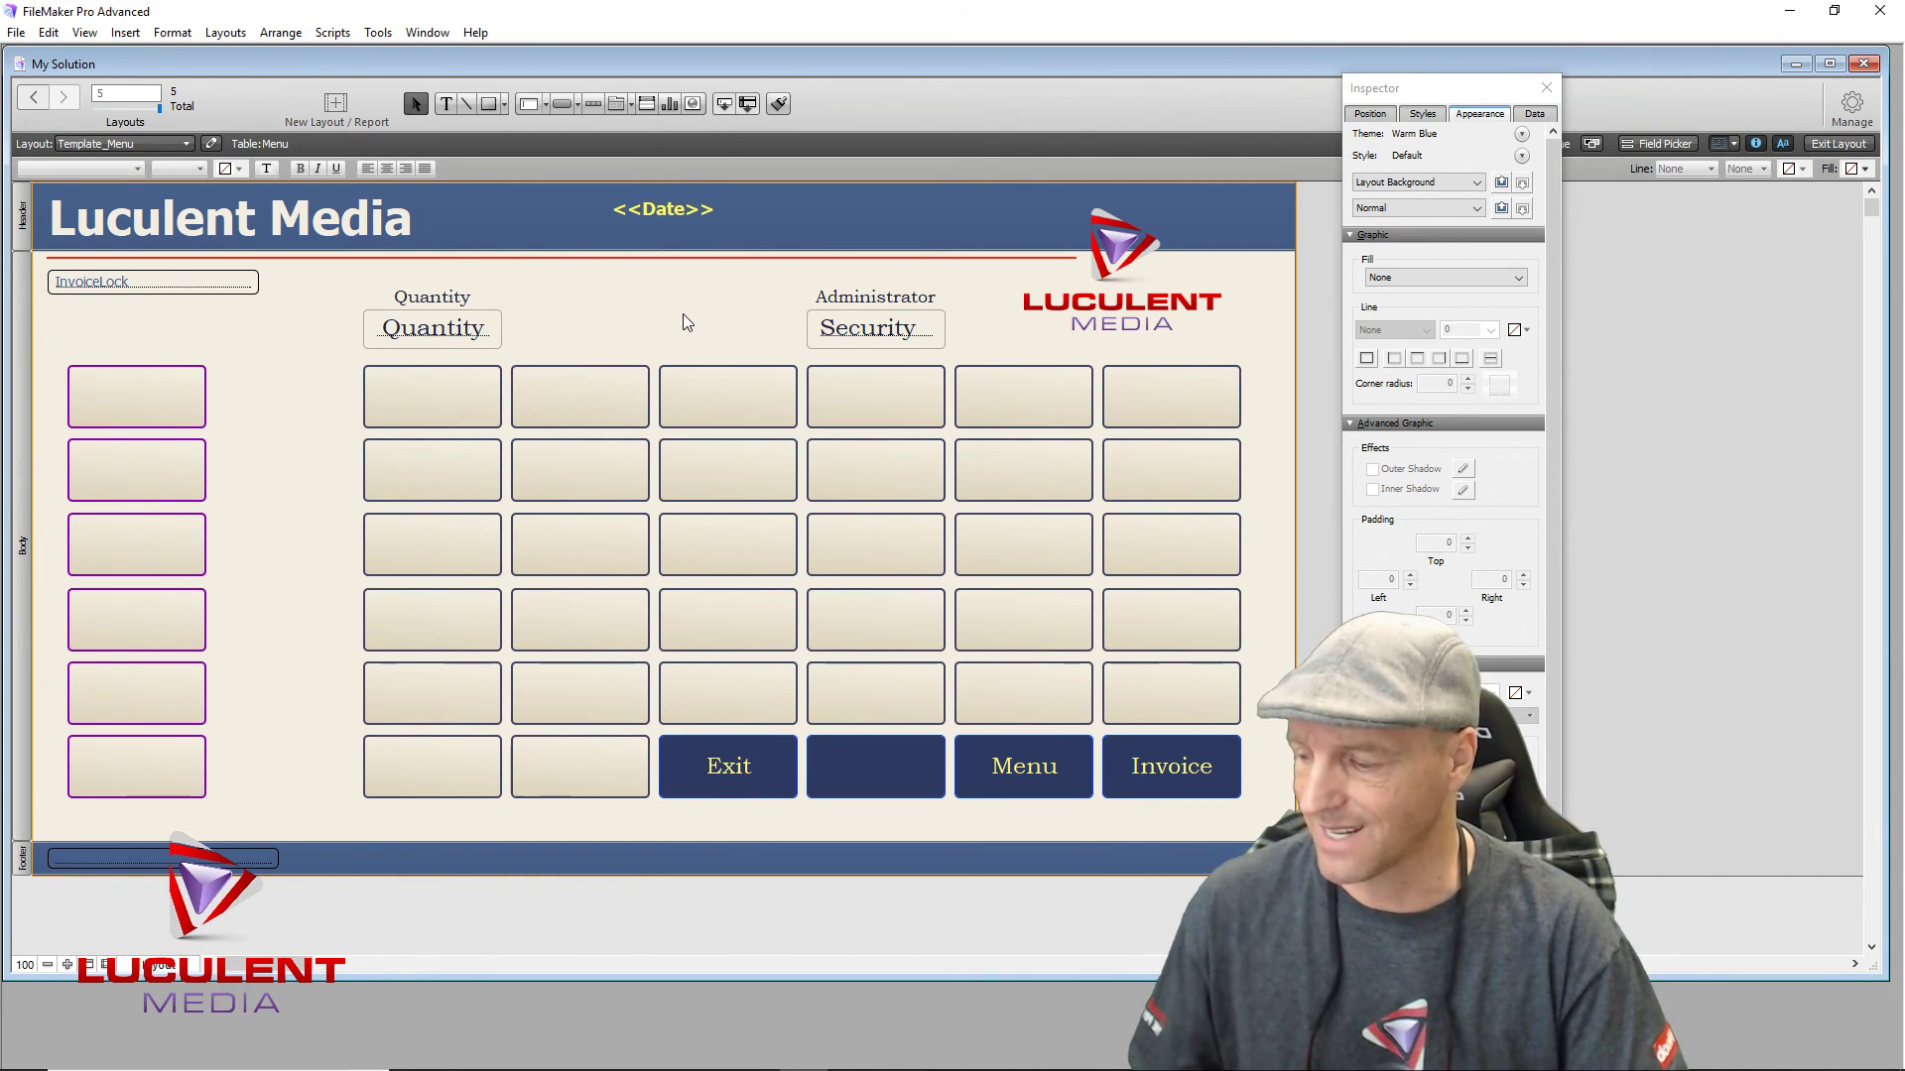
Step: Duplicate the red line below the header, shorten the copy, and place it on the logo's right side, level with the original
left_click(525, 258)
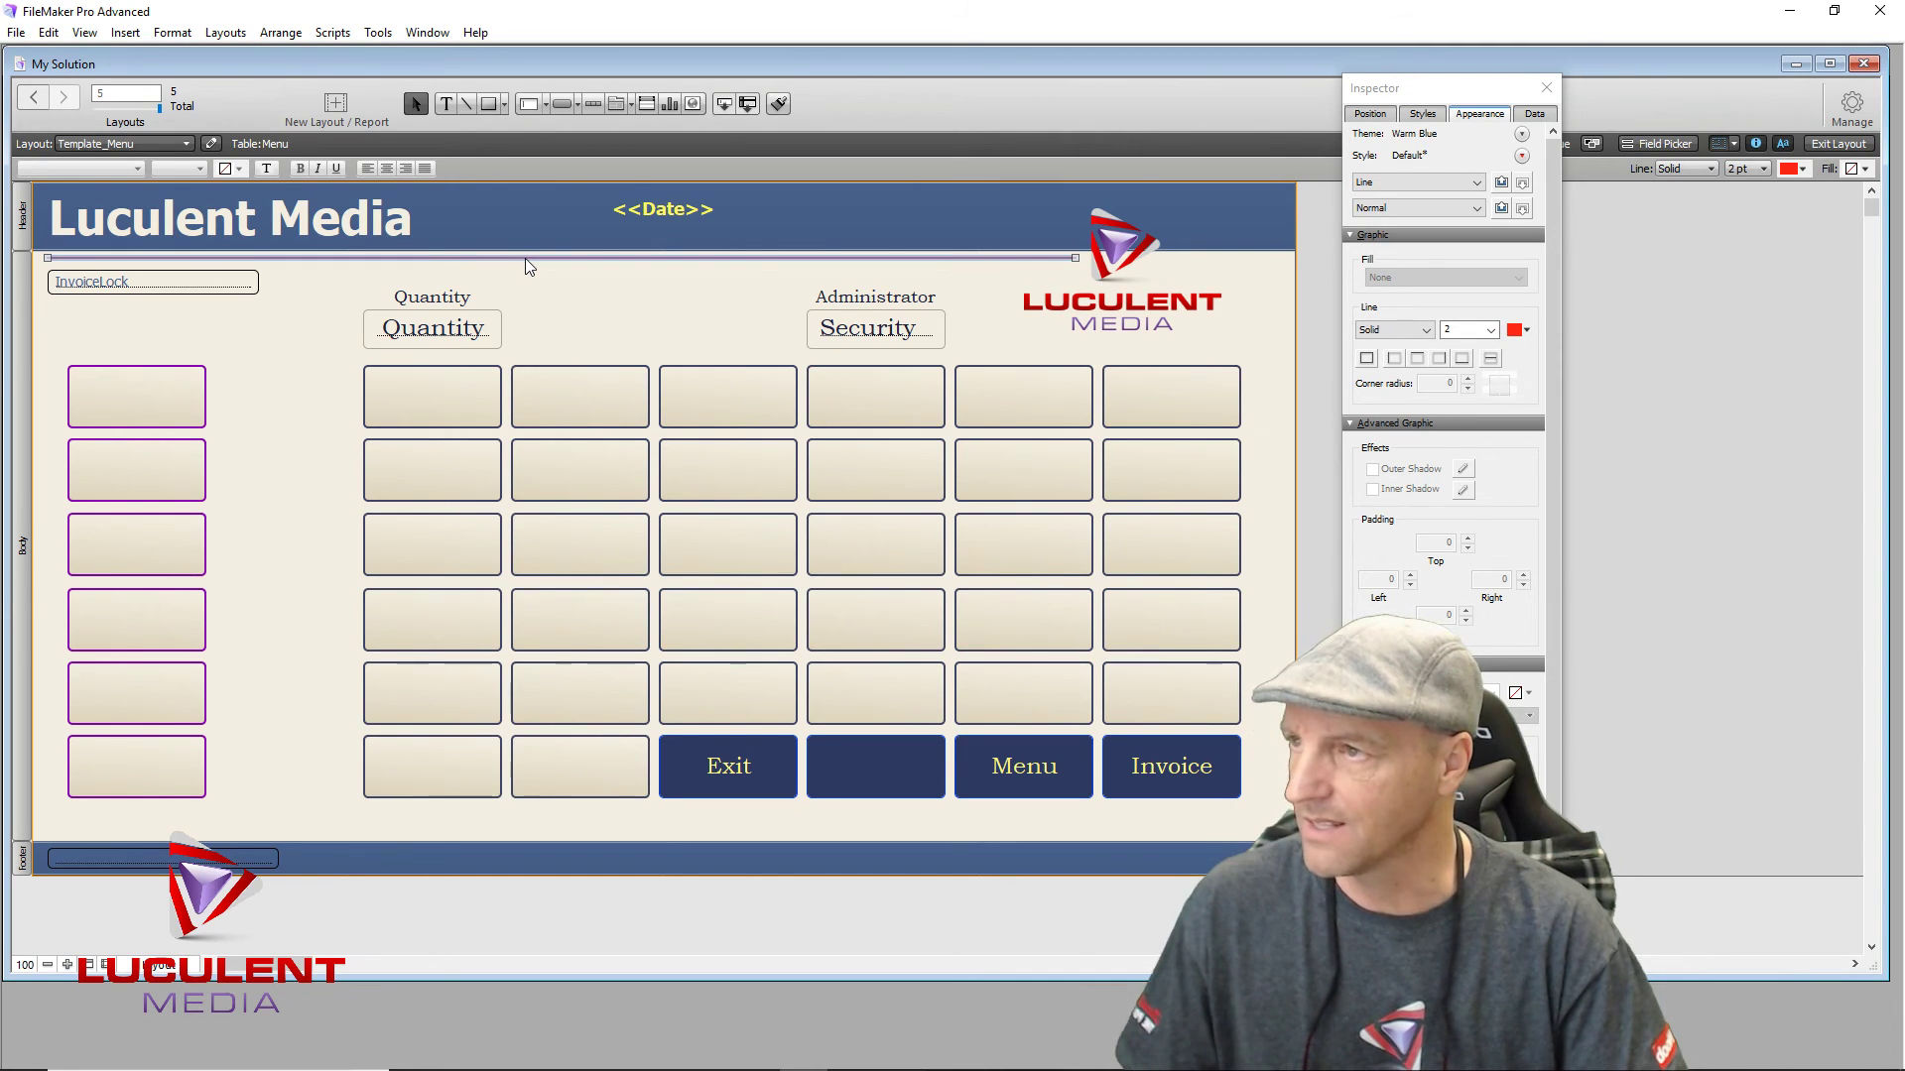
left_click_drag(526, 259, 527, 272)
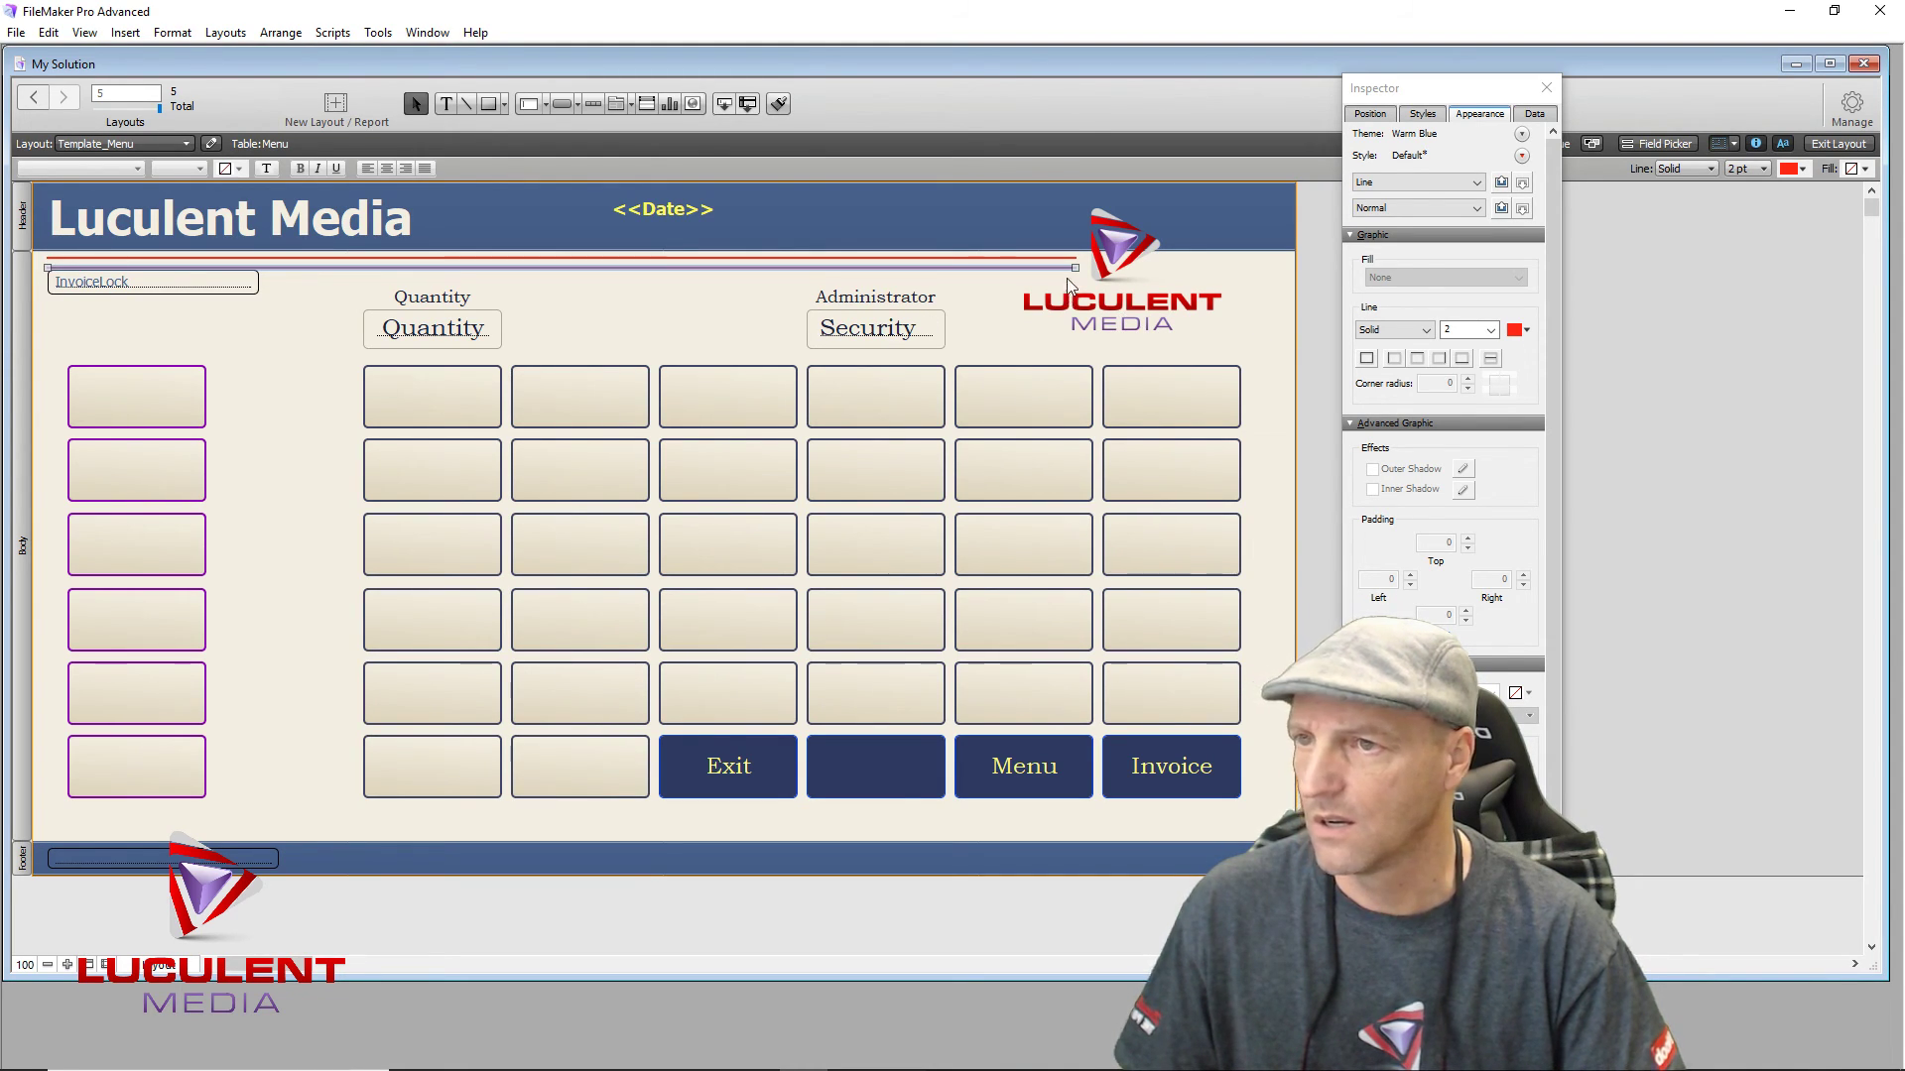
left_click_drag(1074, 264, 261, 267)
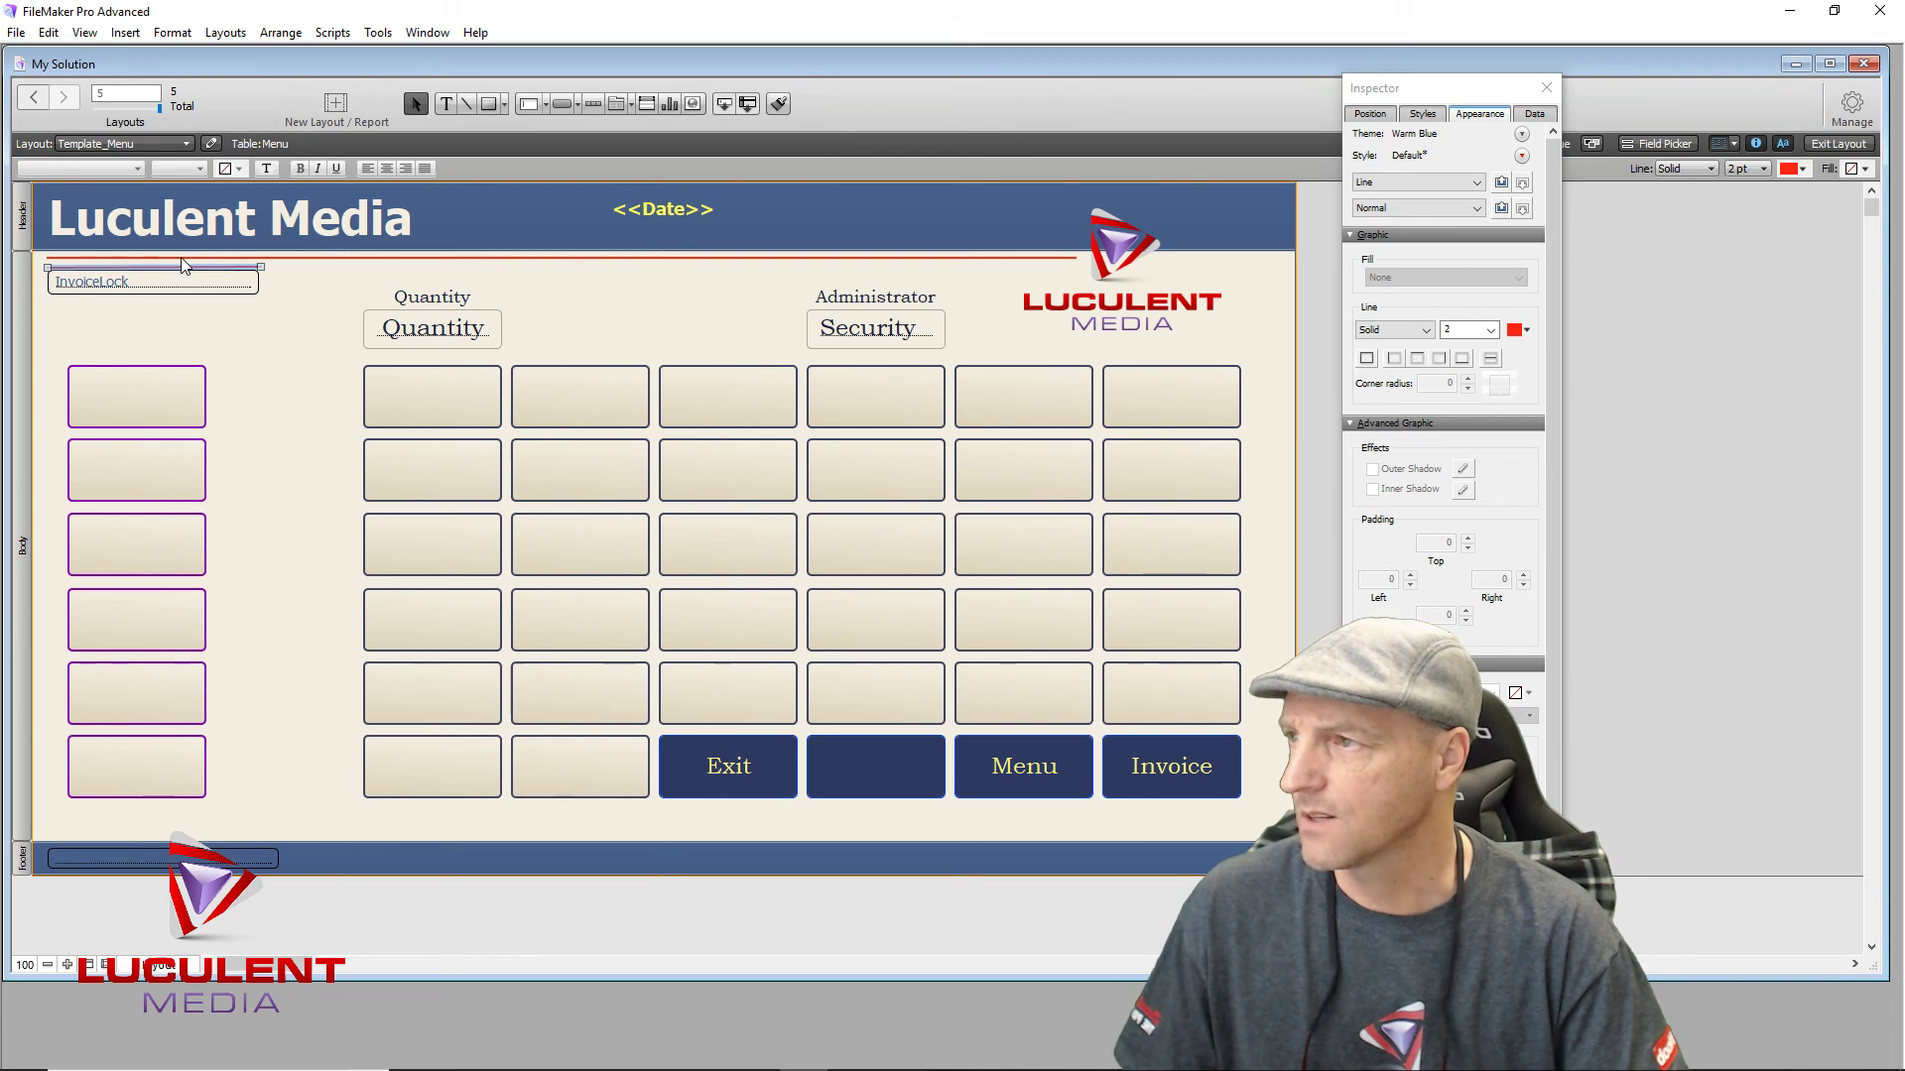
left_click_drag(181, 266, 681, 297)
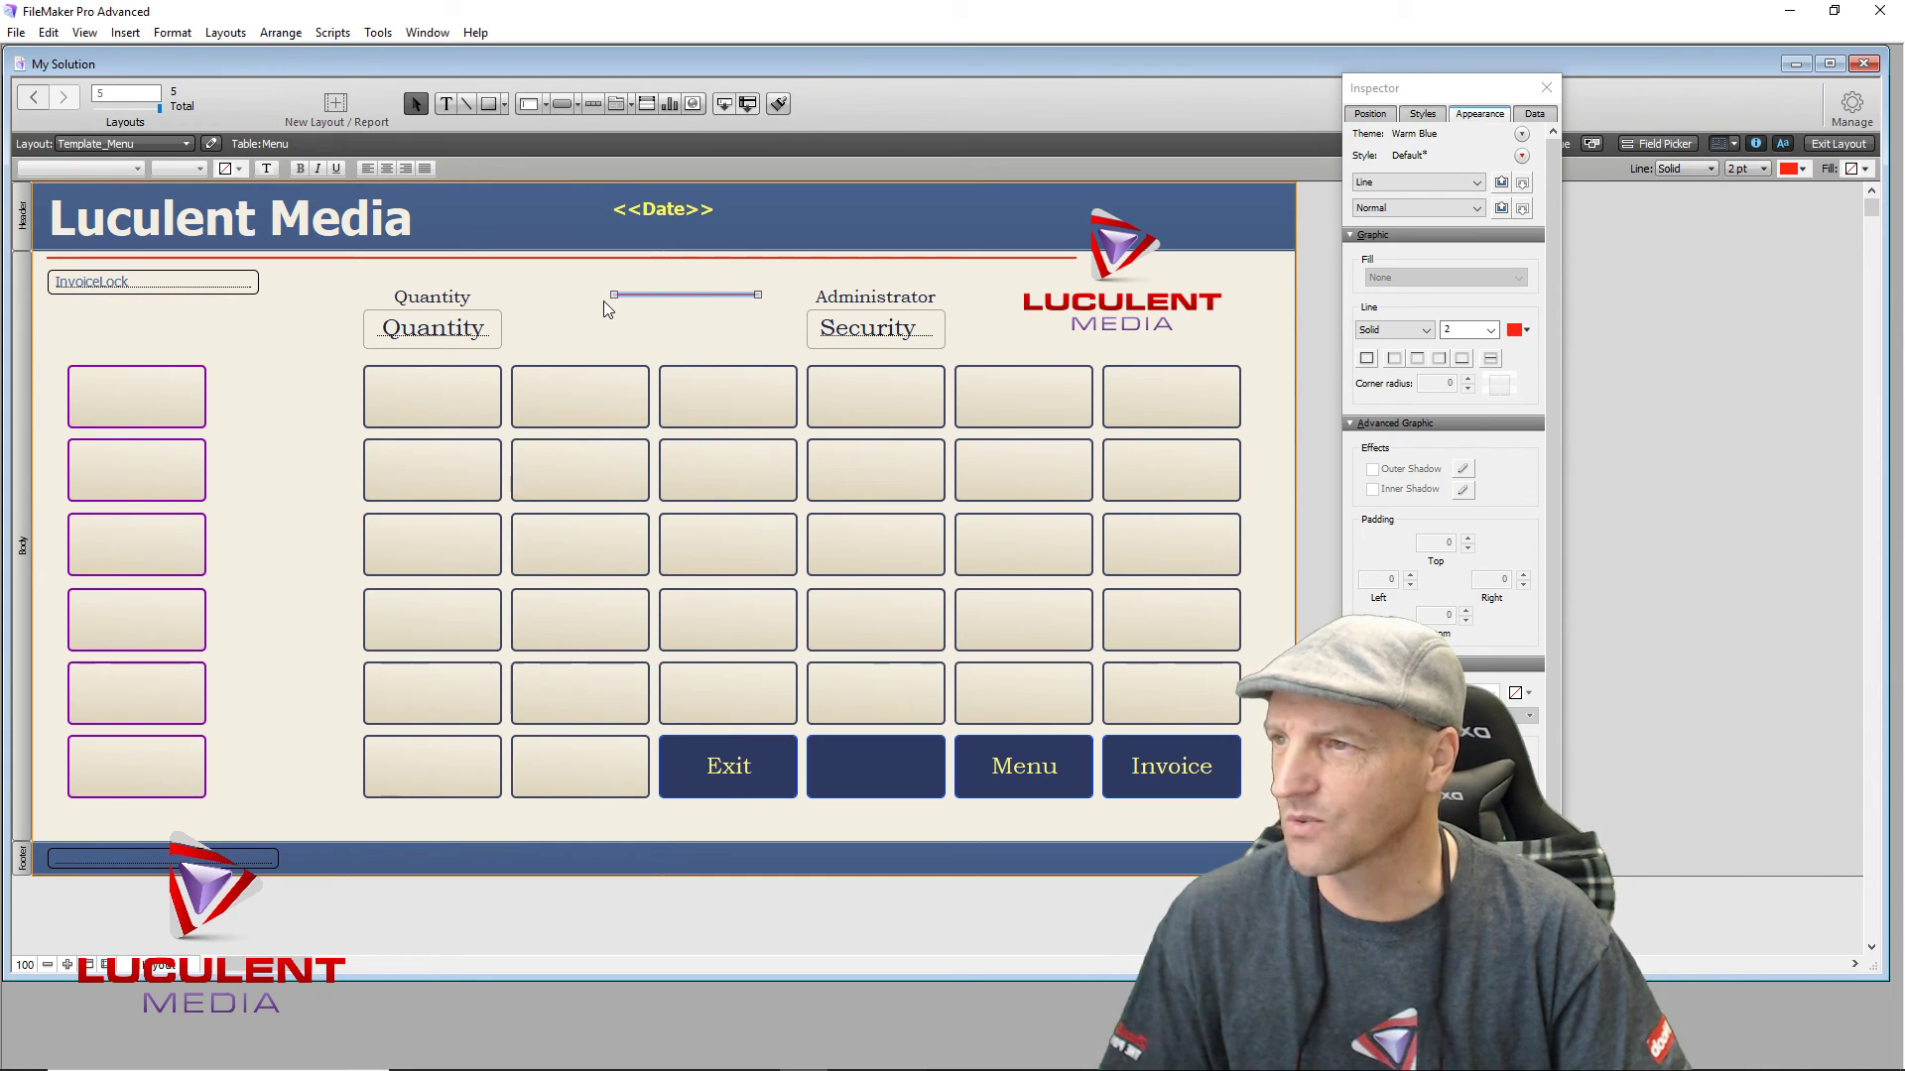
left_click_drag(612, 296, 1205, 260)
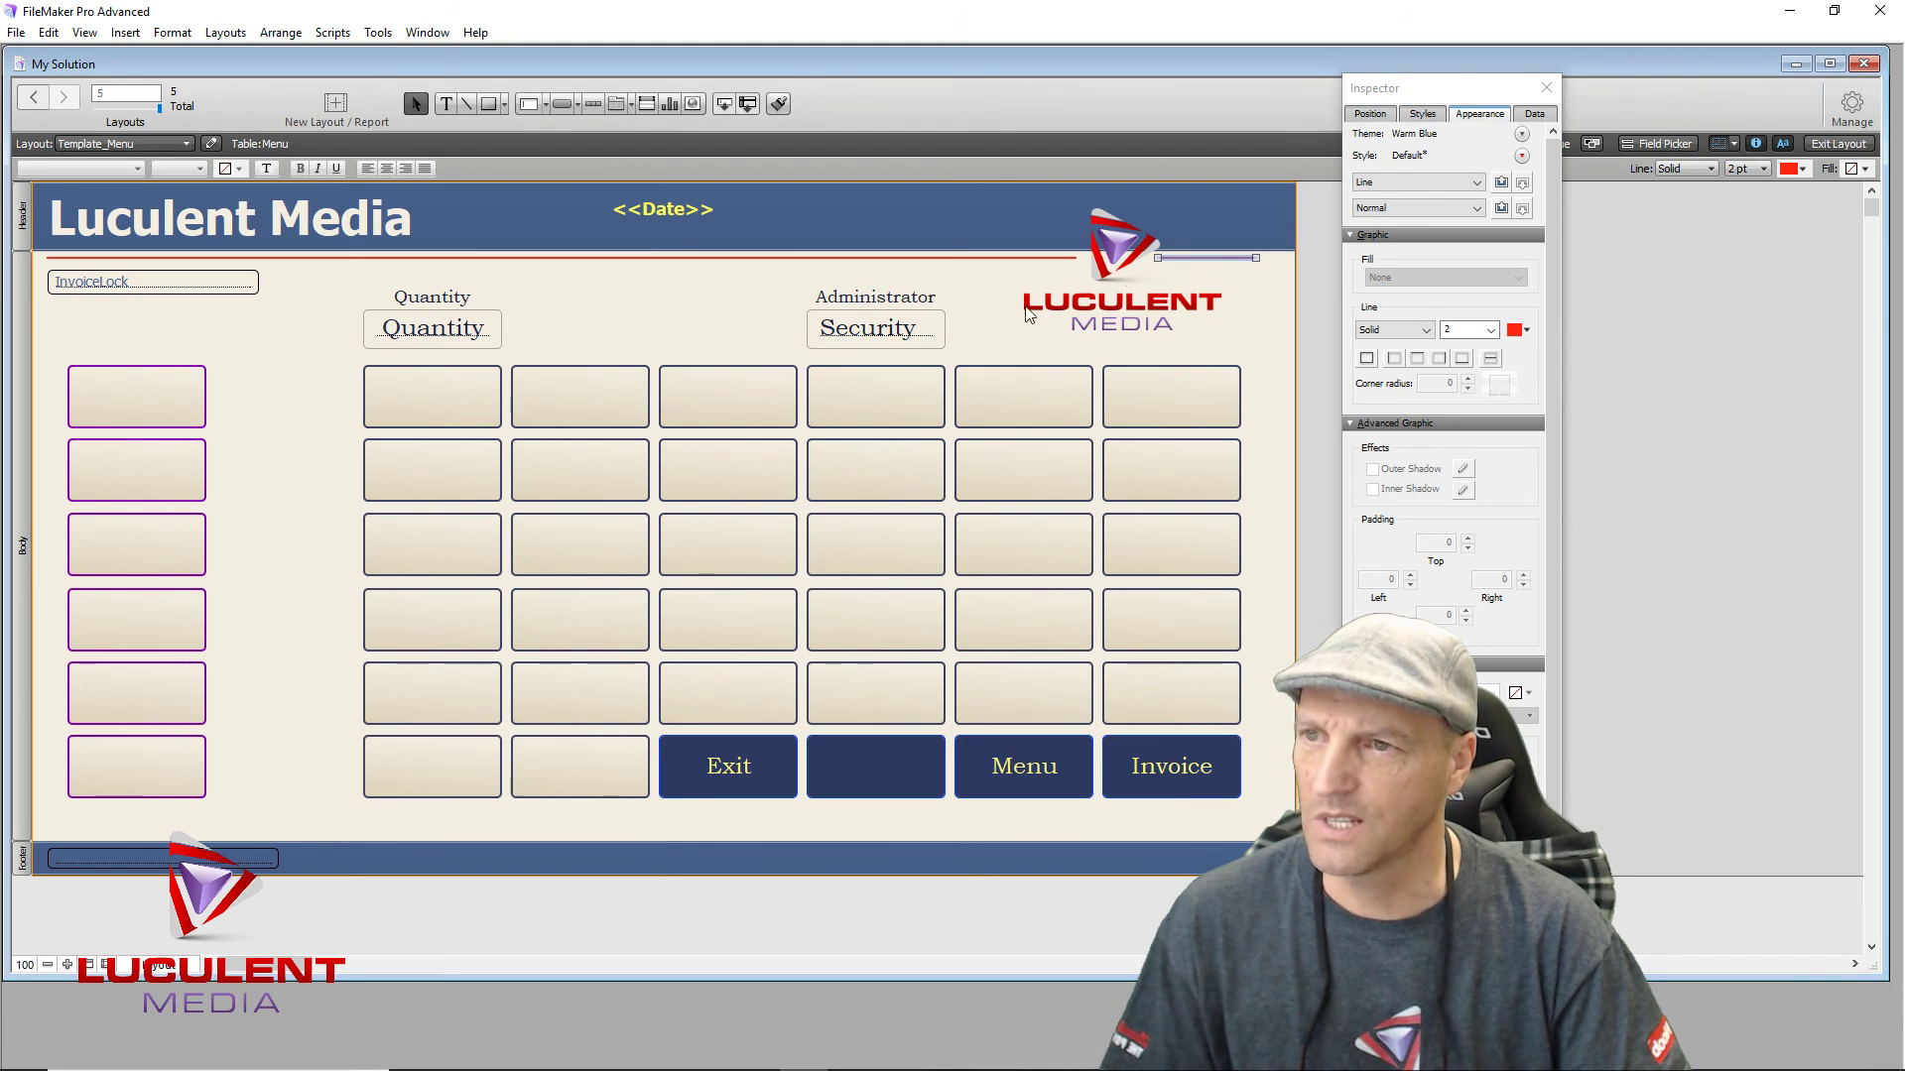
Step: Nudge the short red line beside the logo rightward until its left end is at 1158 pt
key("Right")
key("Right")
key("Right")
key("Right")
key("Right")
key("Right")
key("Right")
key("Right")
key("Right")
key("Right")
key("Right")
key("Right")
key("Right")
key("Right")
key("Right")
key("Right")
key("Right")
key("Right")
key("Right")
key("Right")
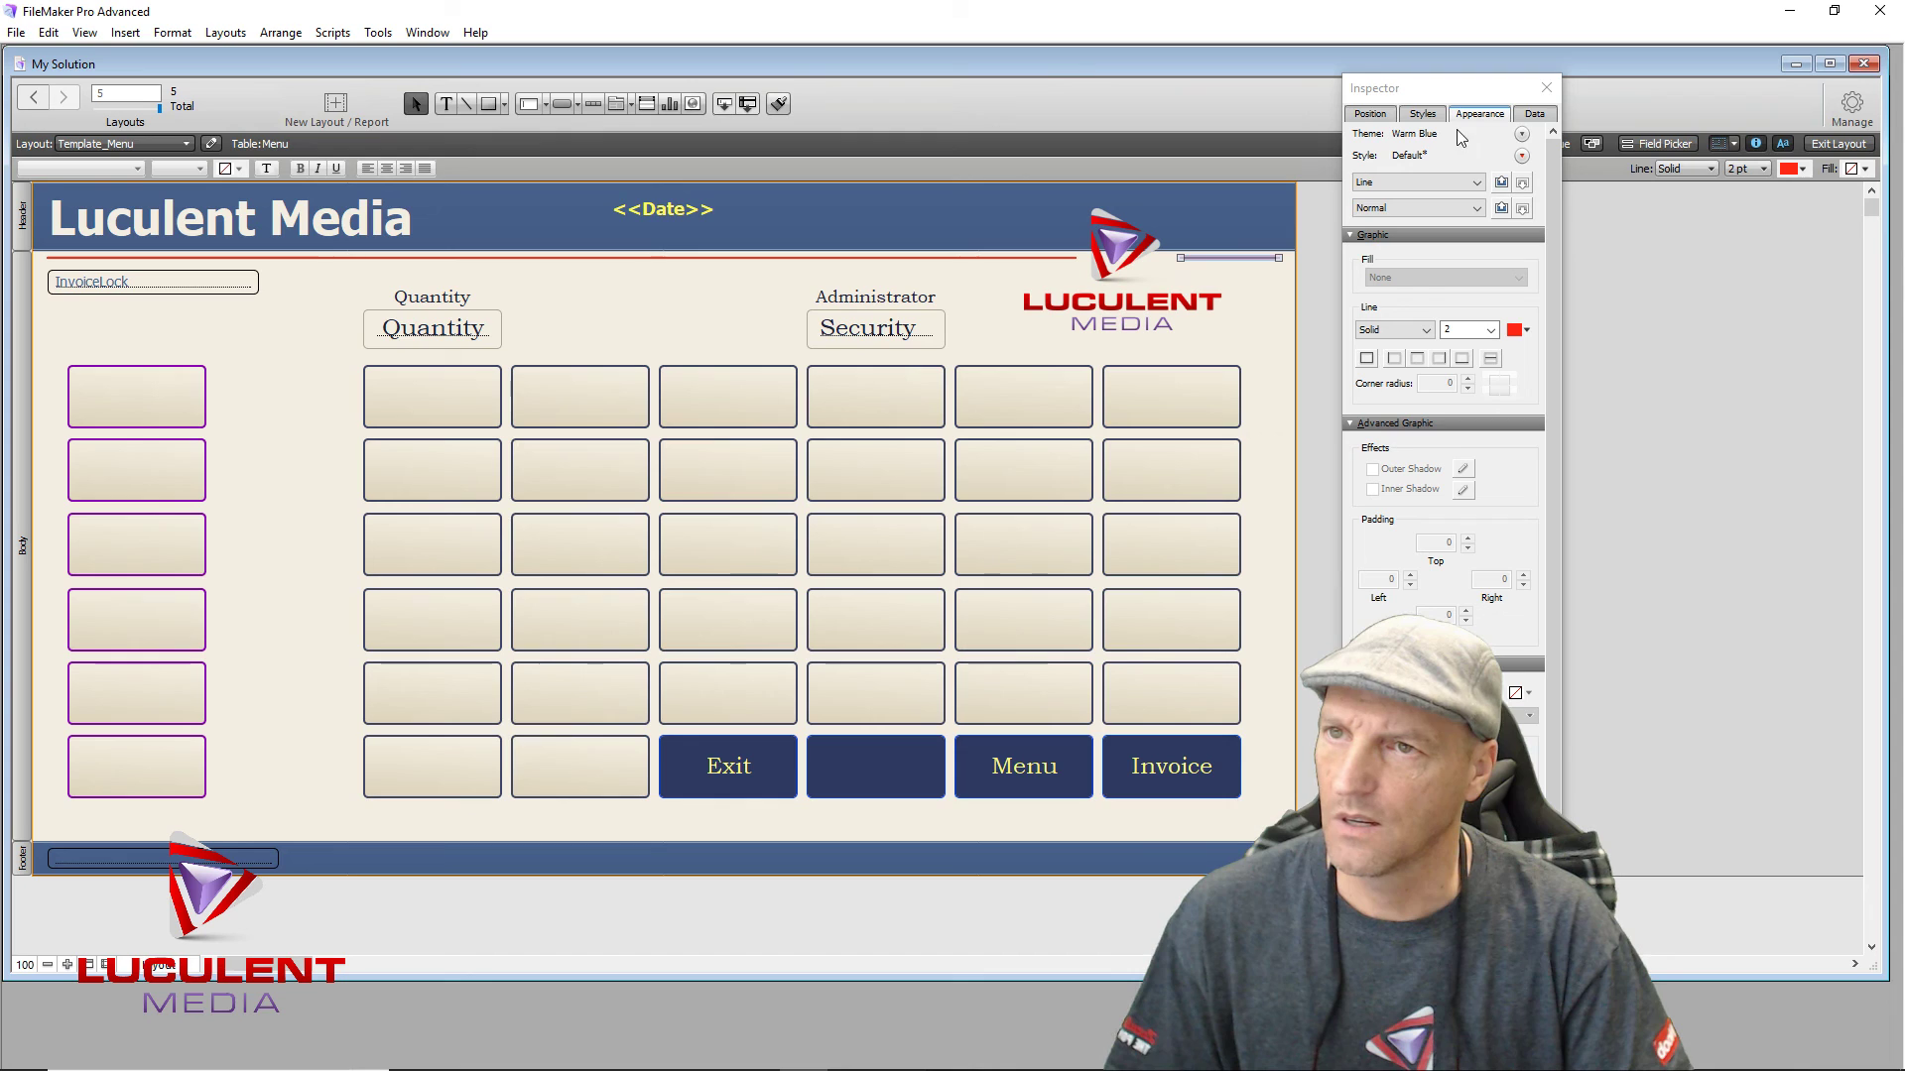
Step: Set the width of the short red line beside the logo to 125 pt
left_click(1372, 114)
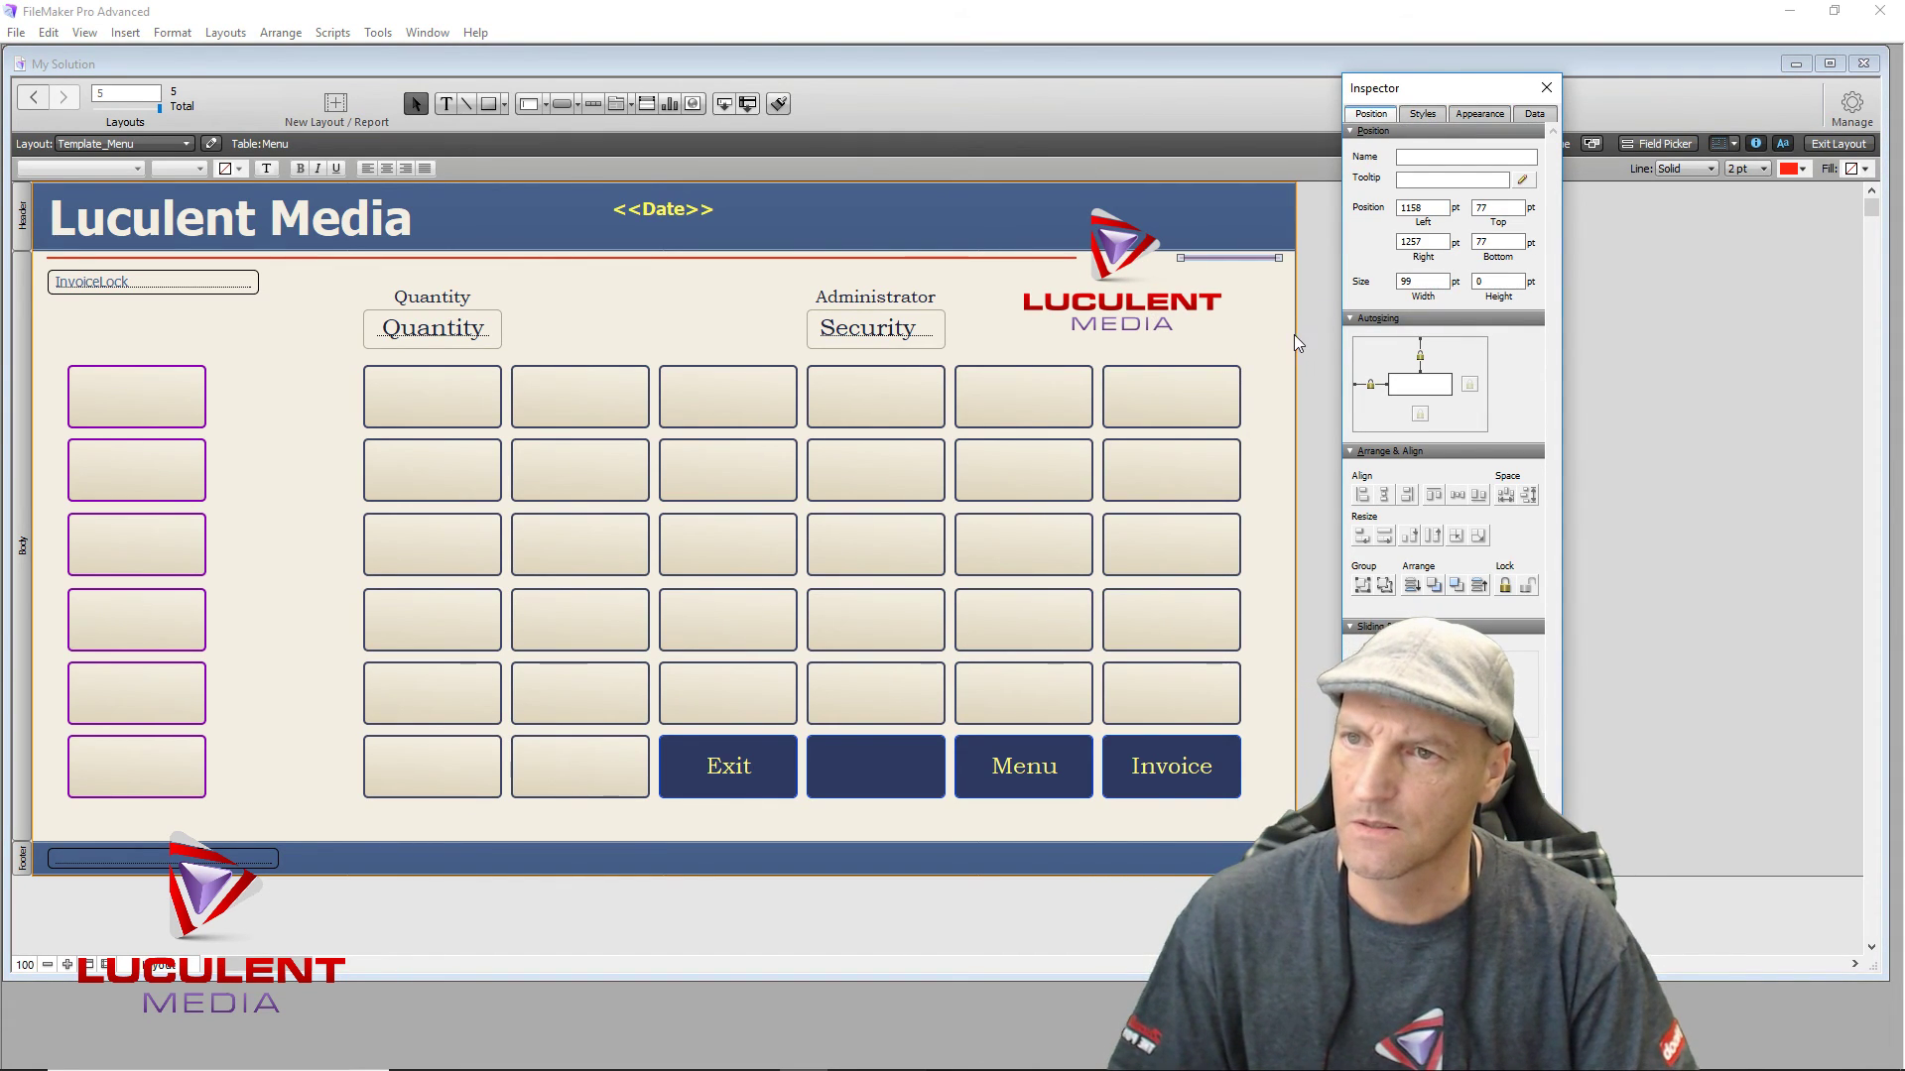
double_click(1411, 281)
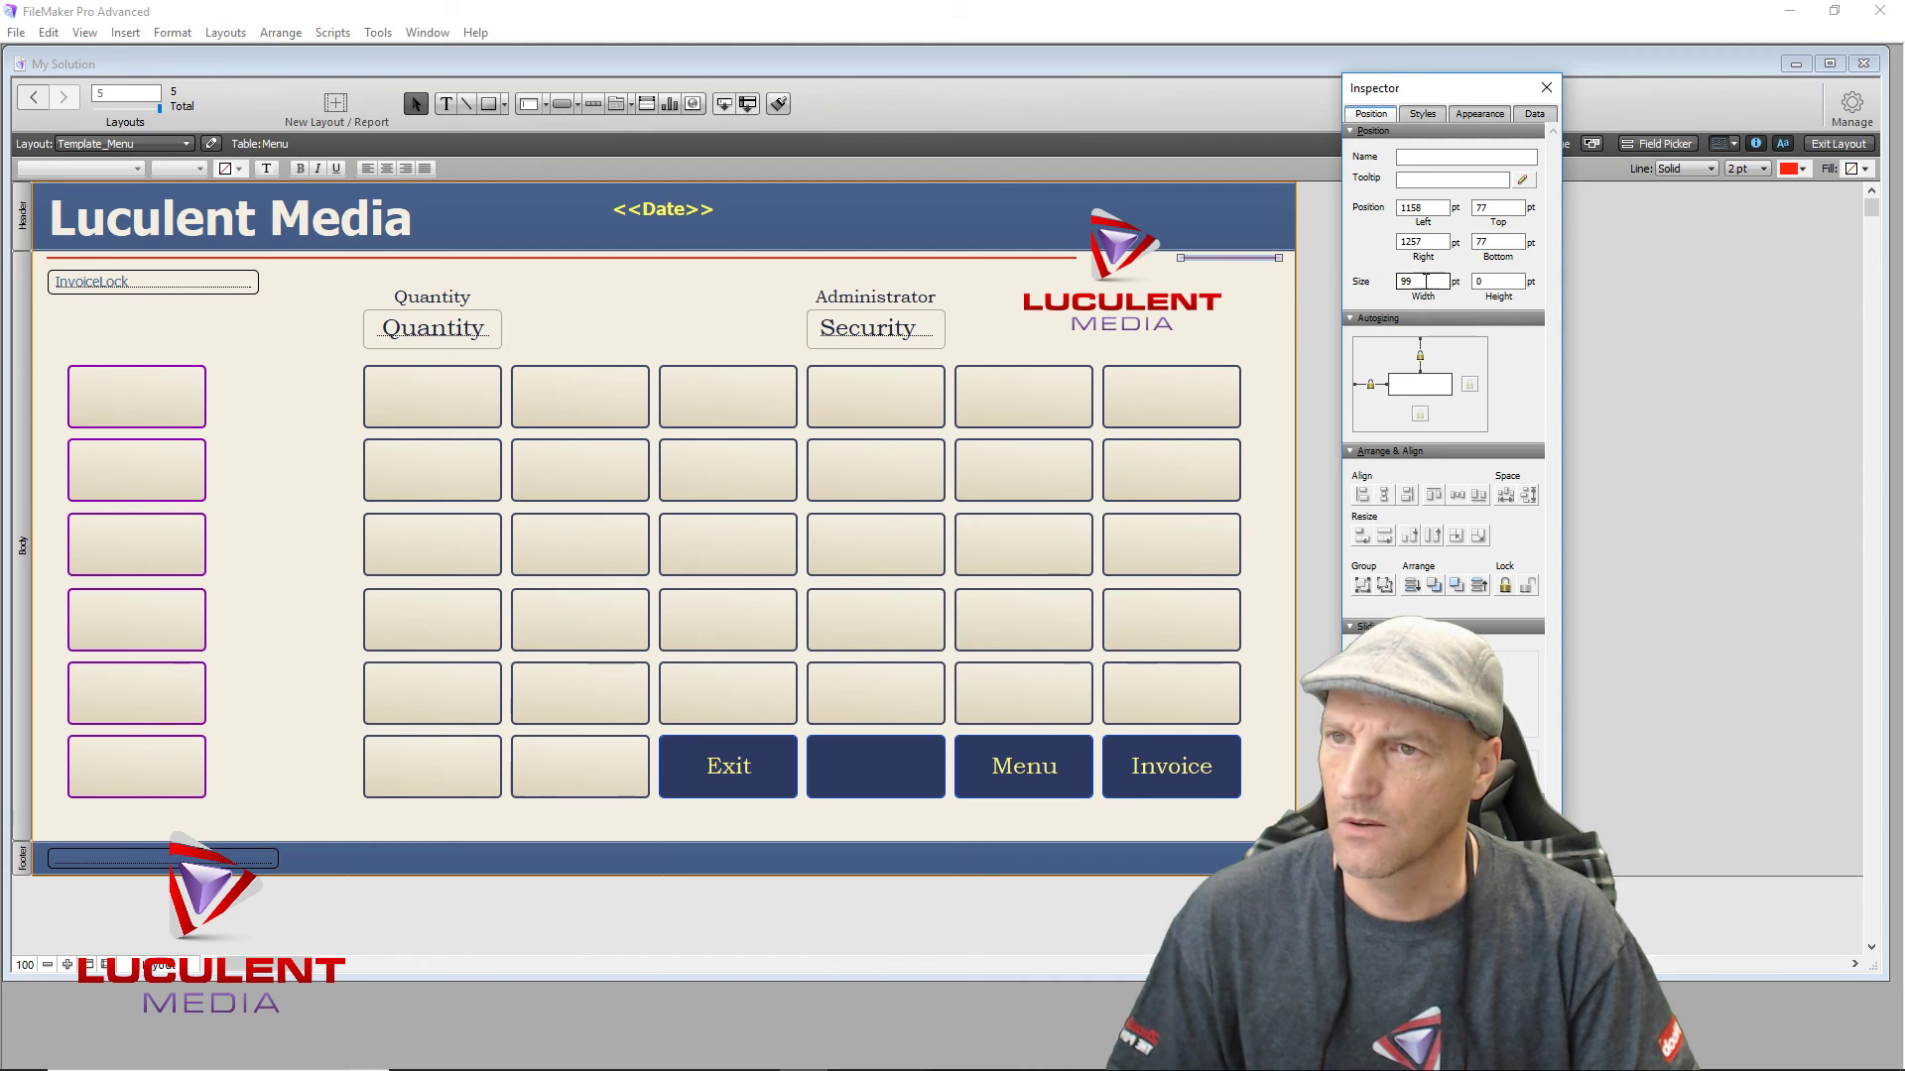
type("1250")
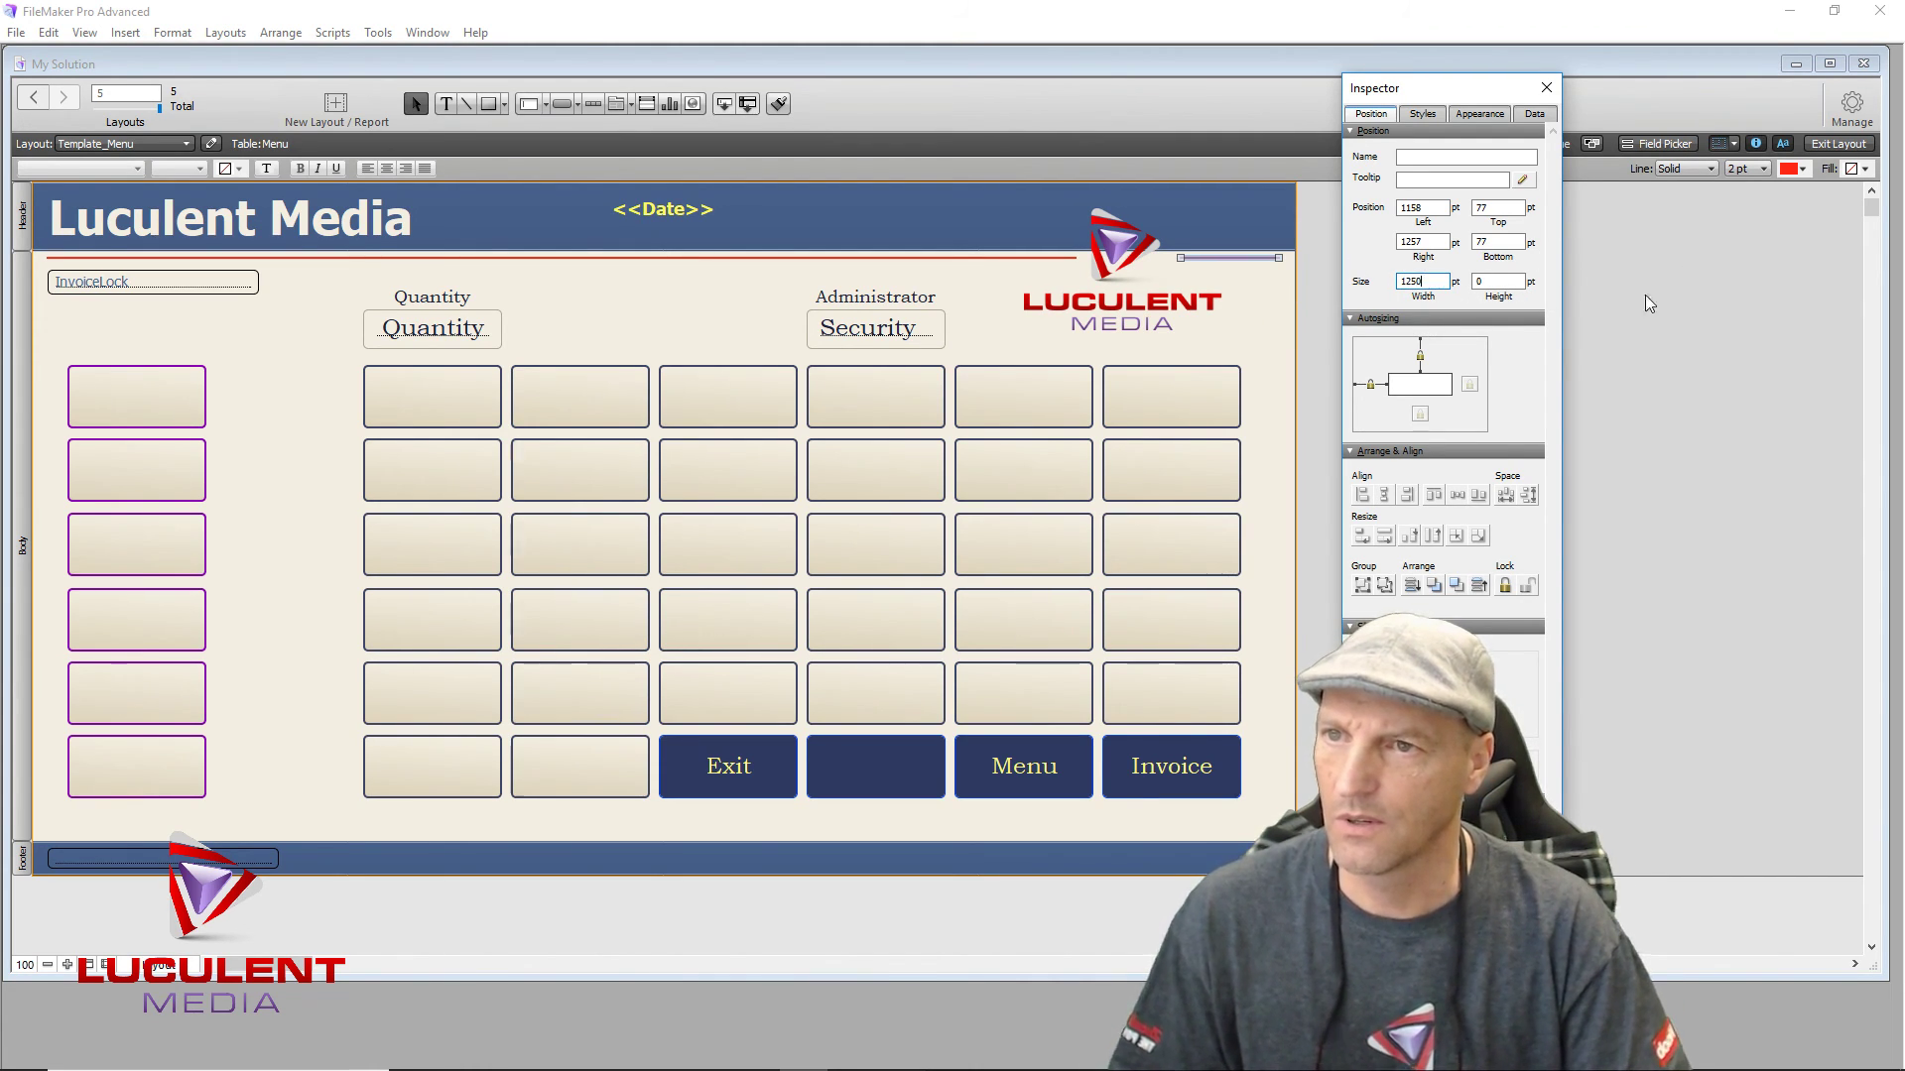
key("BackSpace")
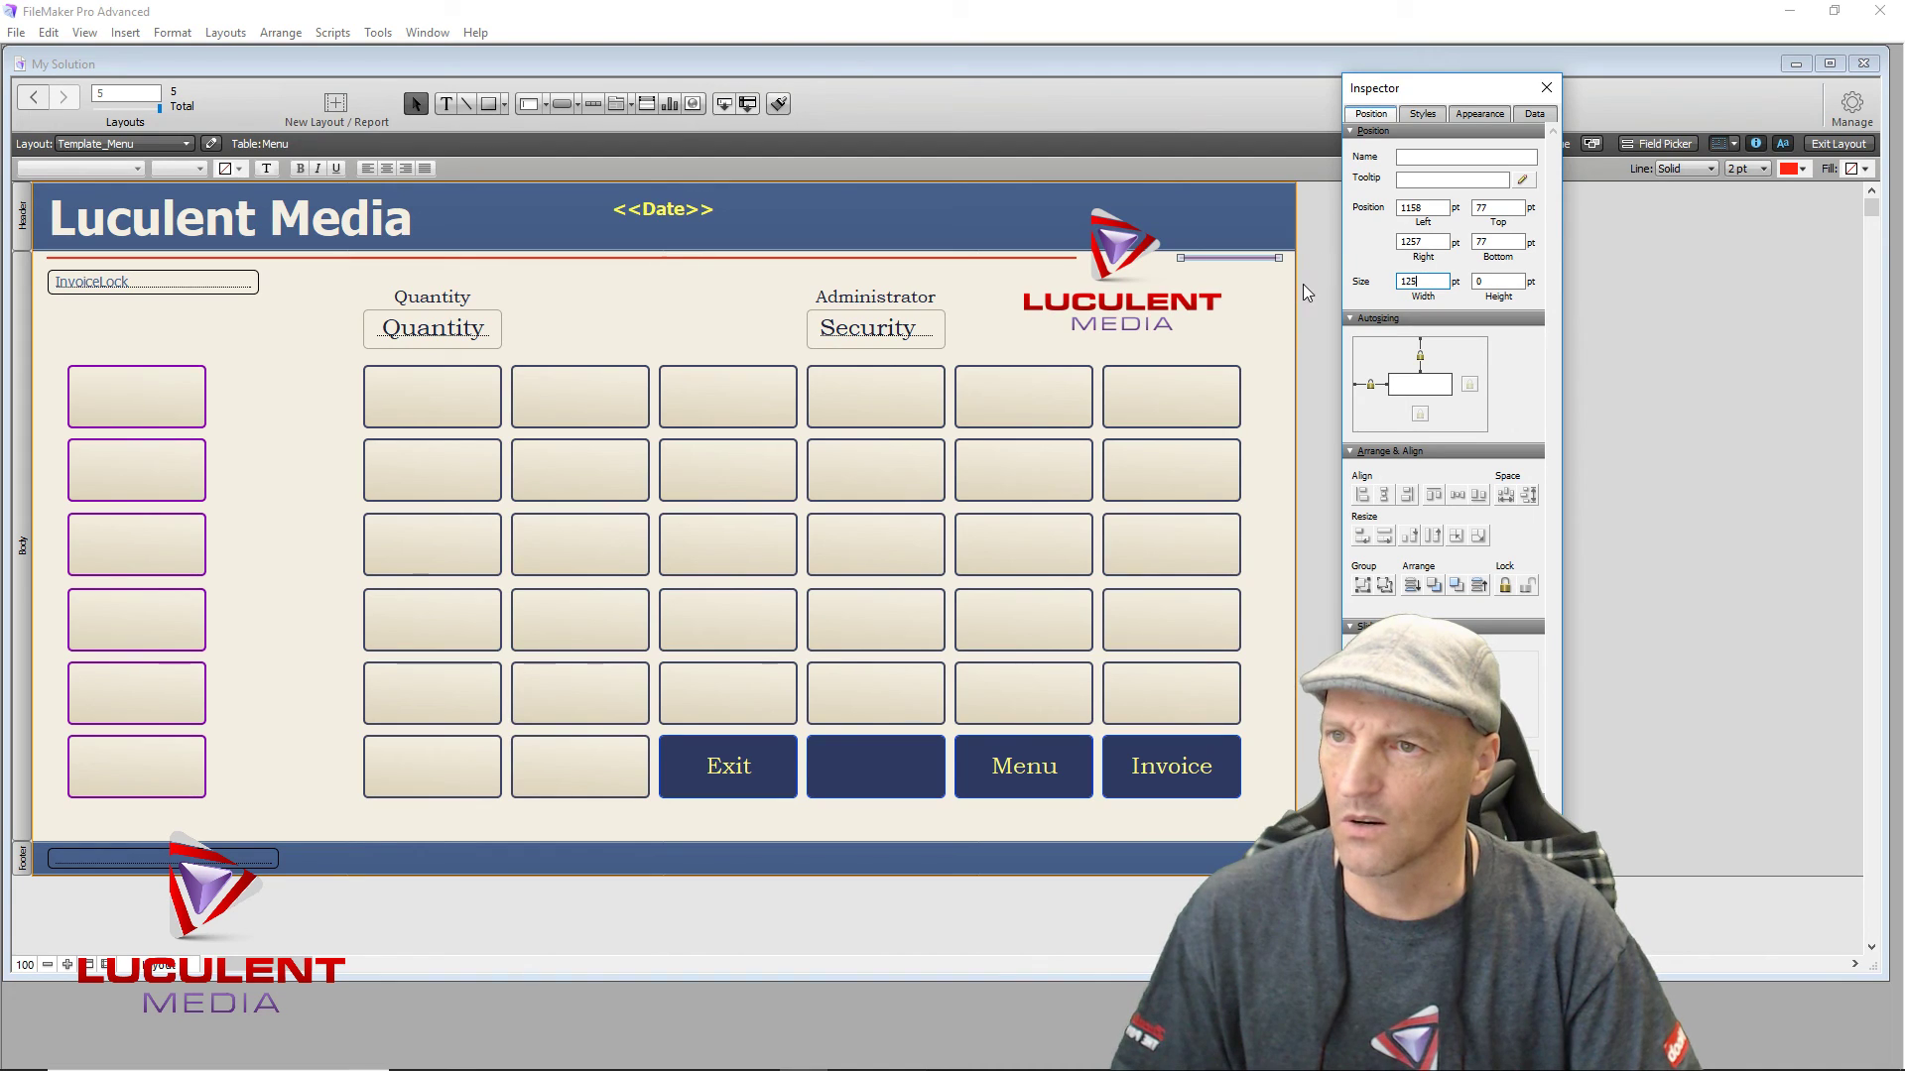
left_click(1254, 318)
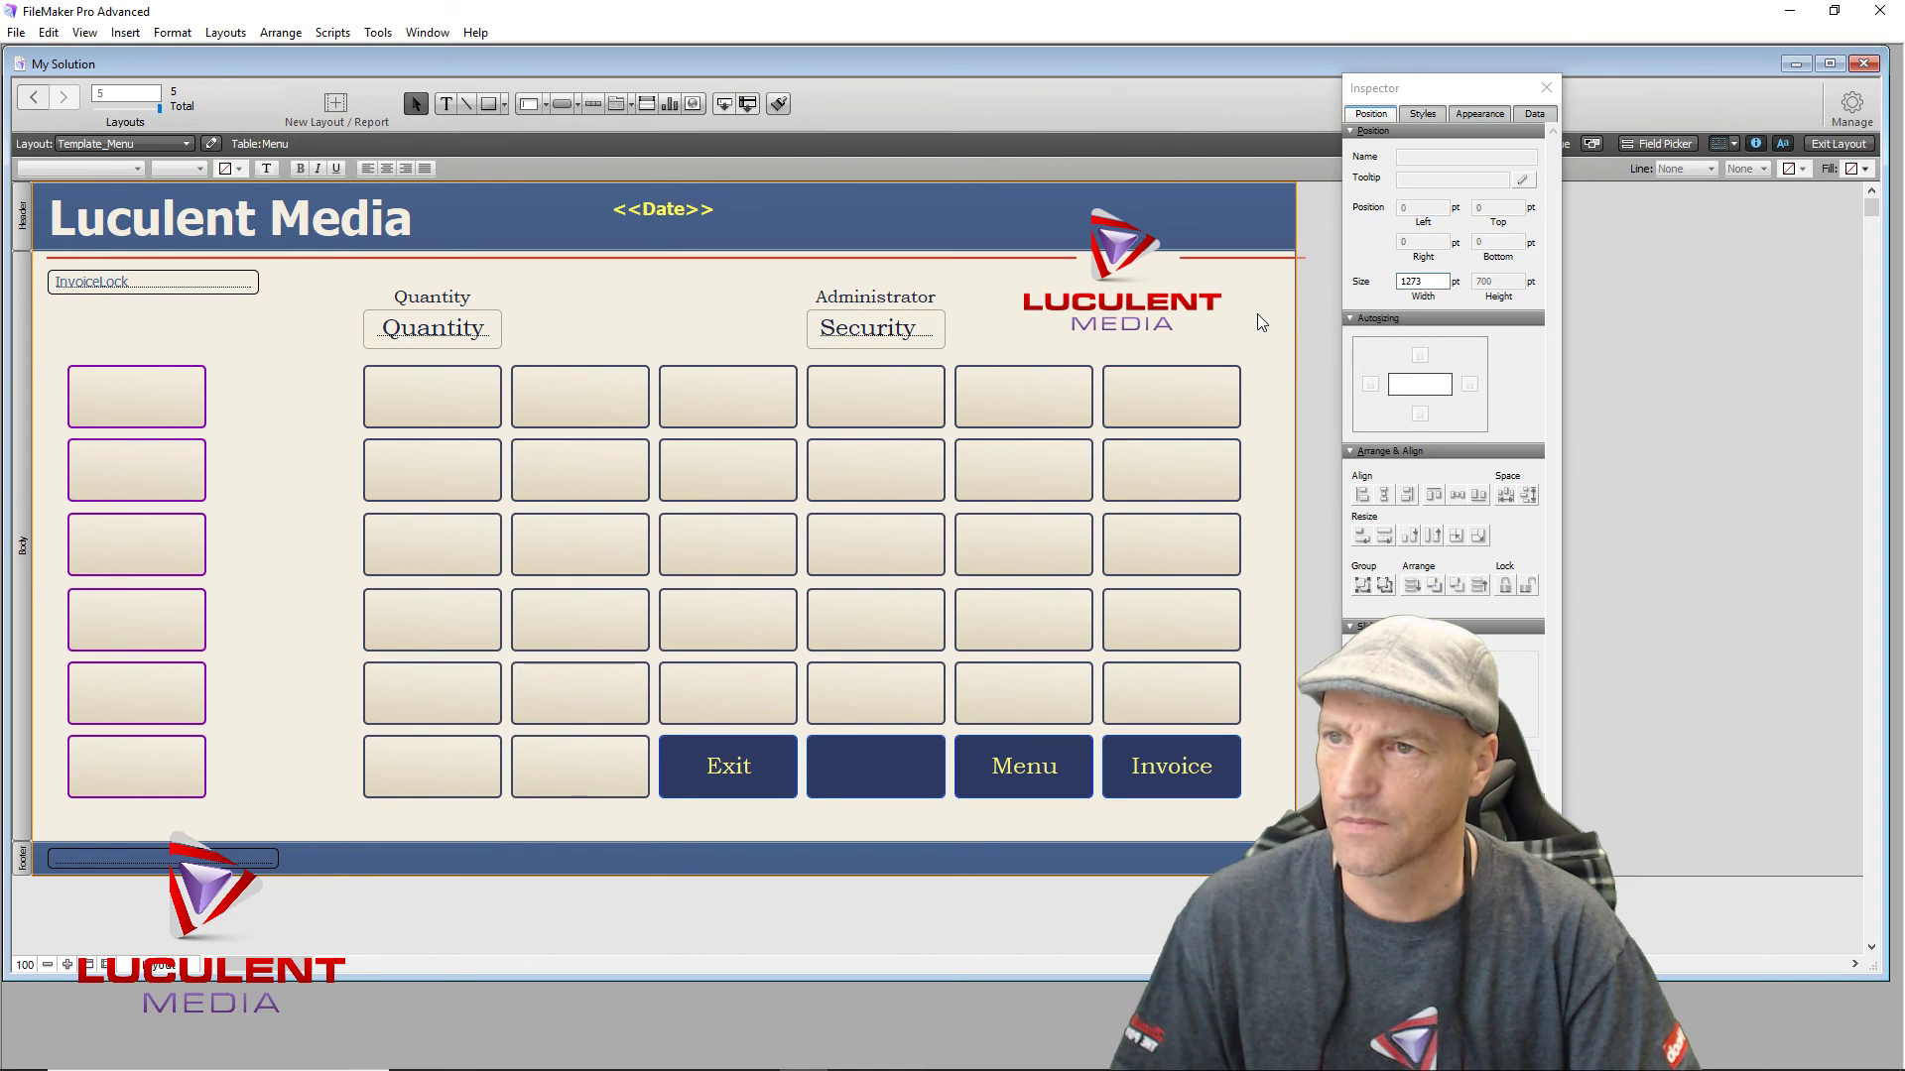
Step: Nudge the short red line back toward the logo until its left end is at 1134 pt
left_click(1239, 259)
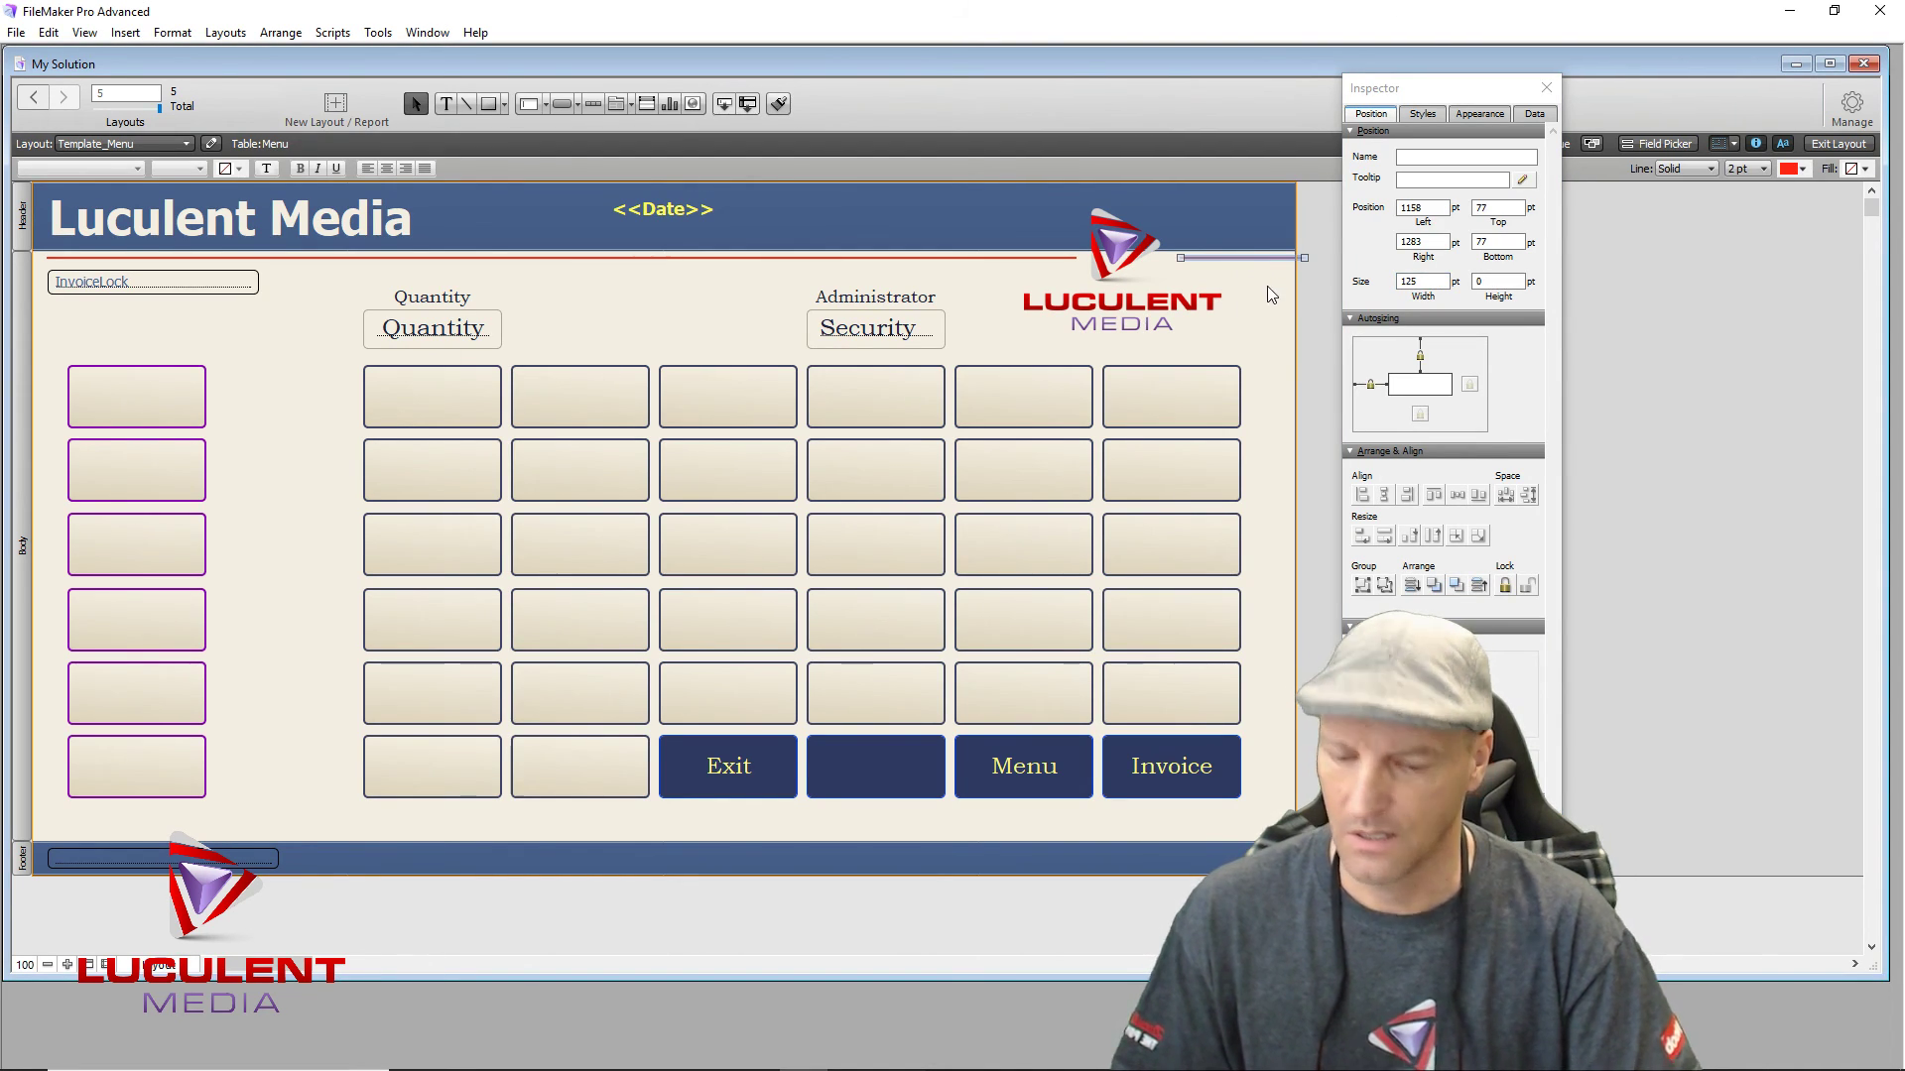
key("Left")
key("Left")
key("Left")
key("Left")
key("Left")
key("Left")
key("Left")
key("Left")
key("Left")
key("Left")
key("Left")
key("Left")
key("Left")
key("Left")
key("Left")
key("Left")
key("Left")
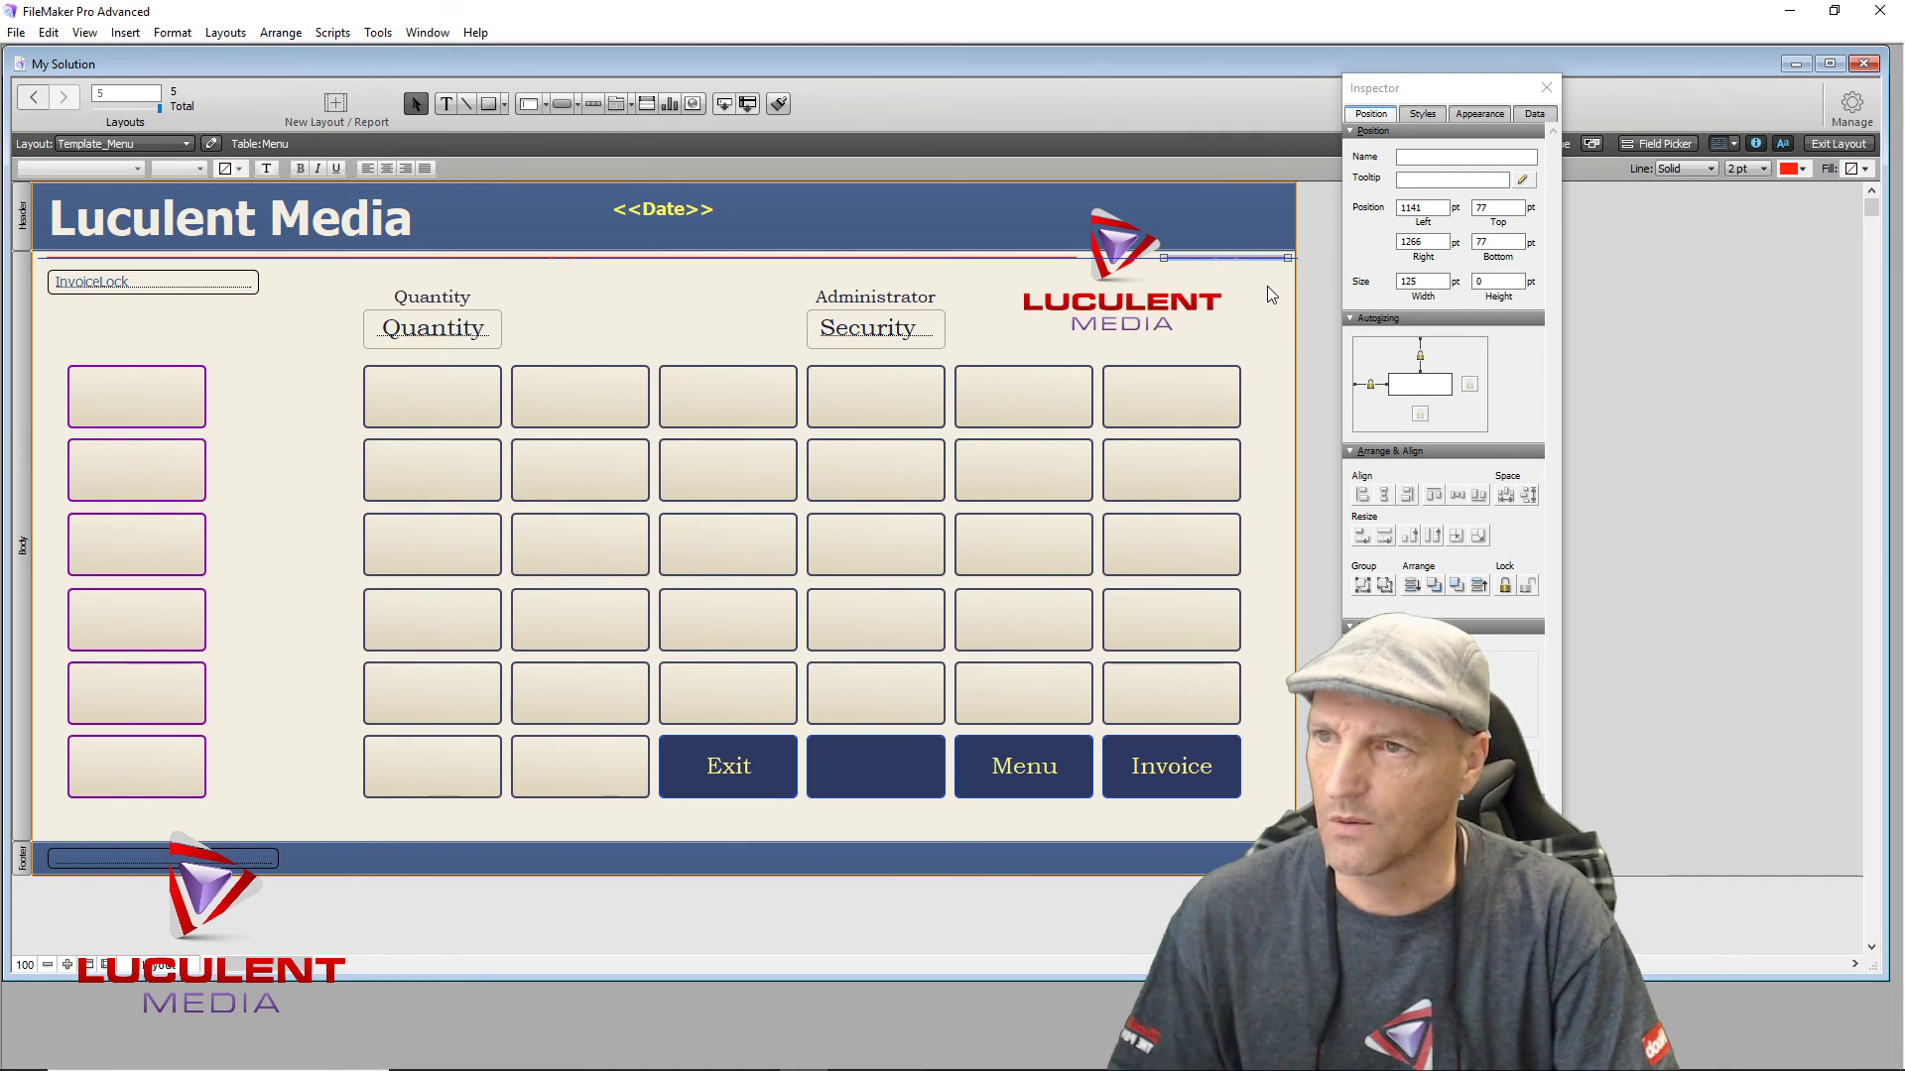
key("Left")
key("Left")
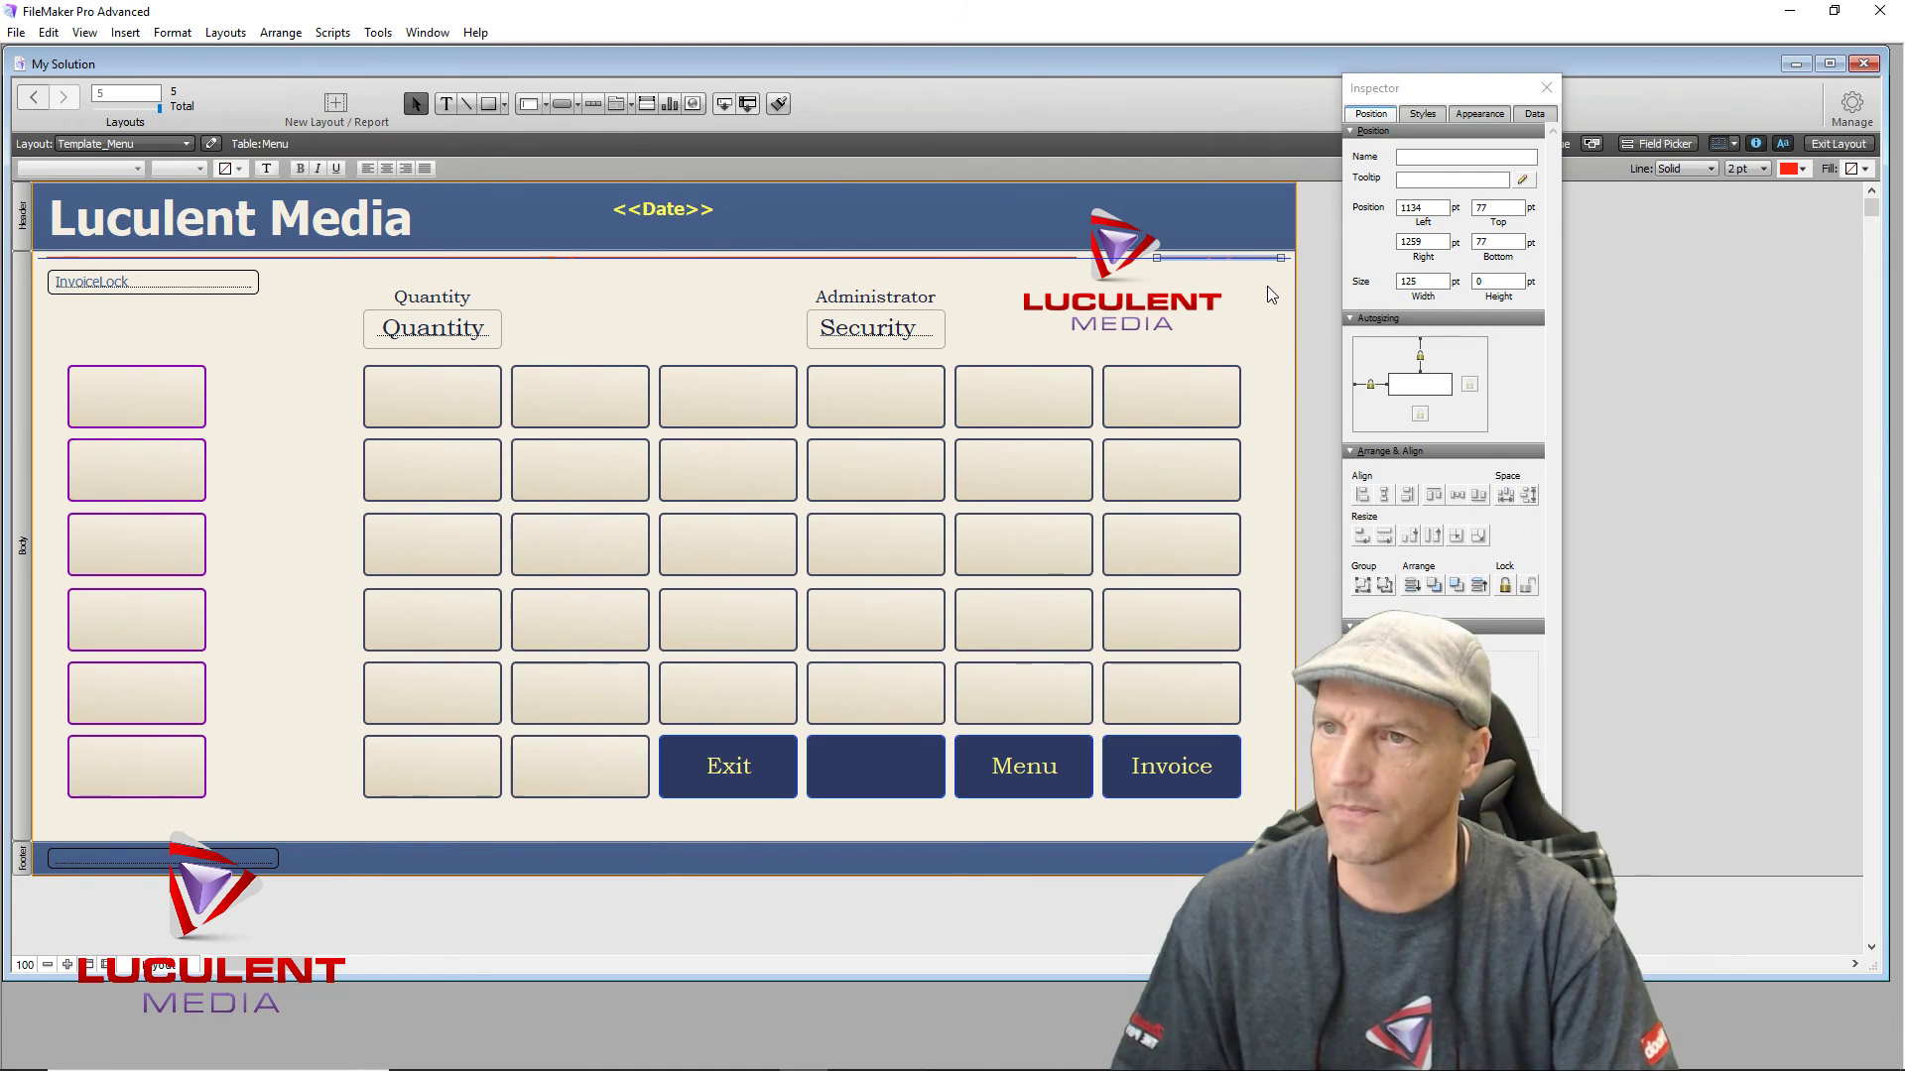
Step: Deselect the line and leave layout editing to view the Template_Menu layout in Browse mode
left_click(1250, 349)
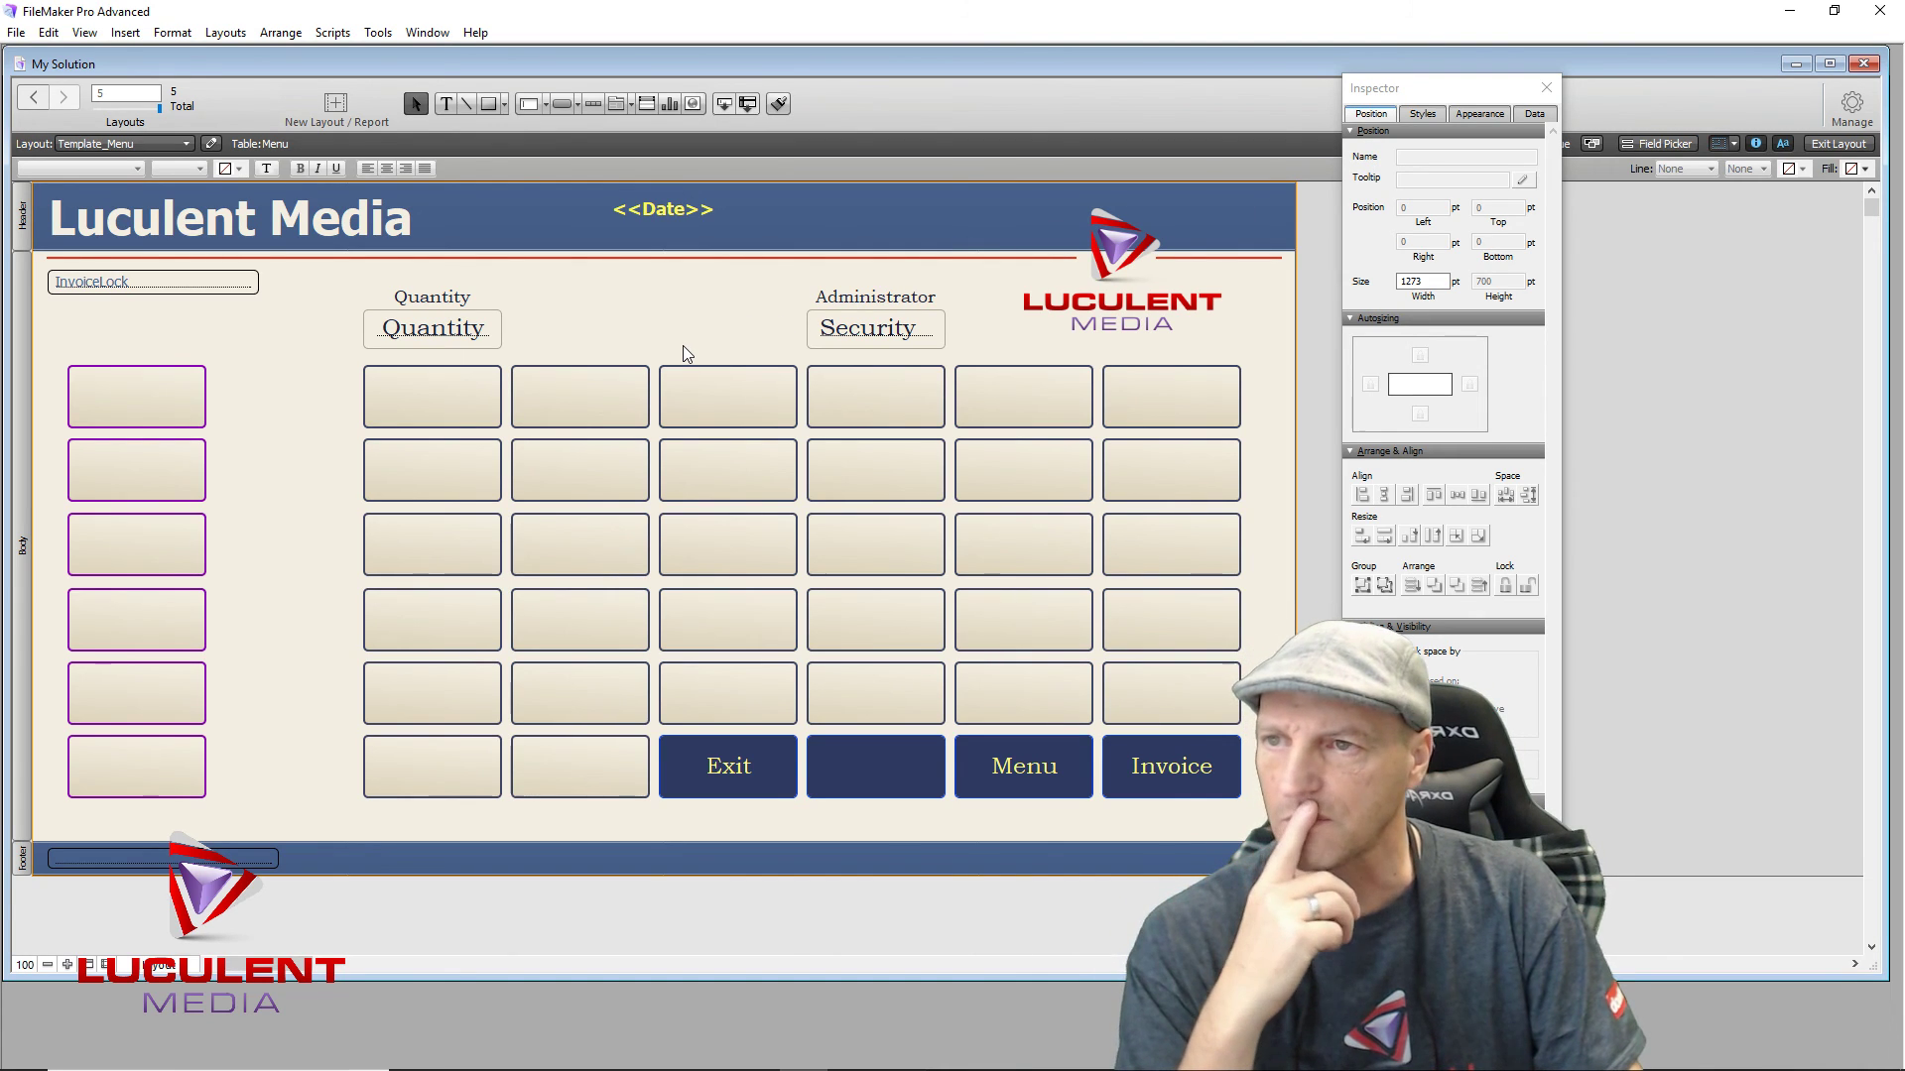
left_click(1823, 145)
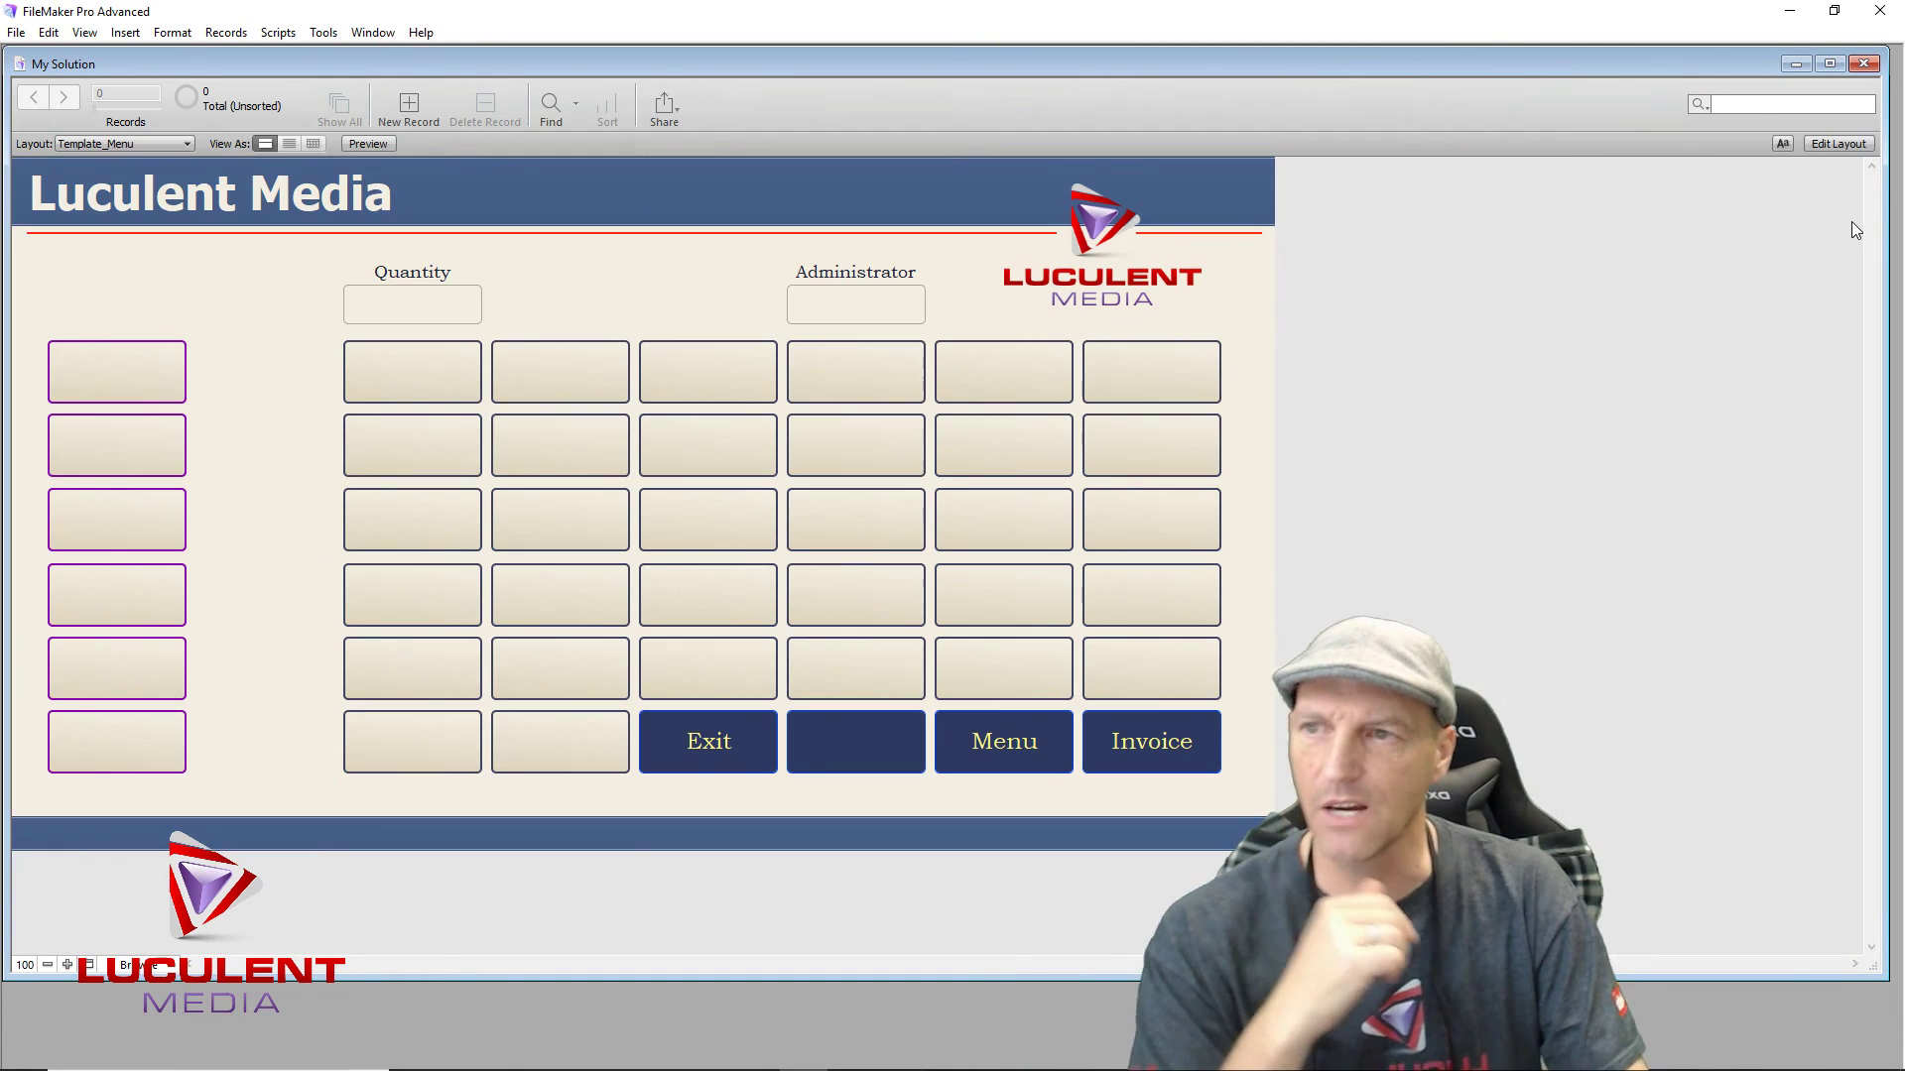